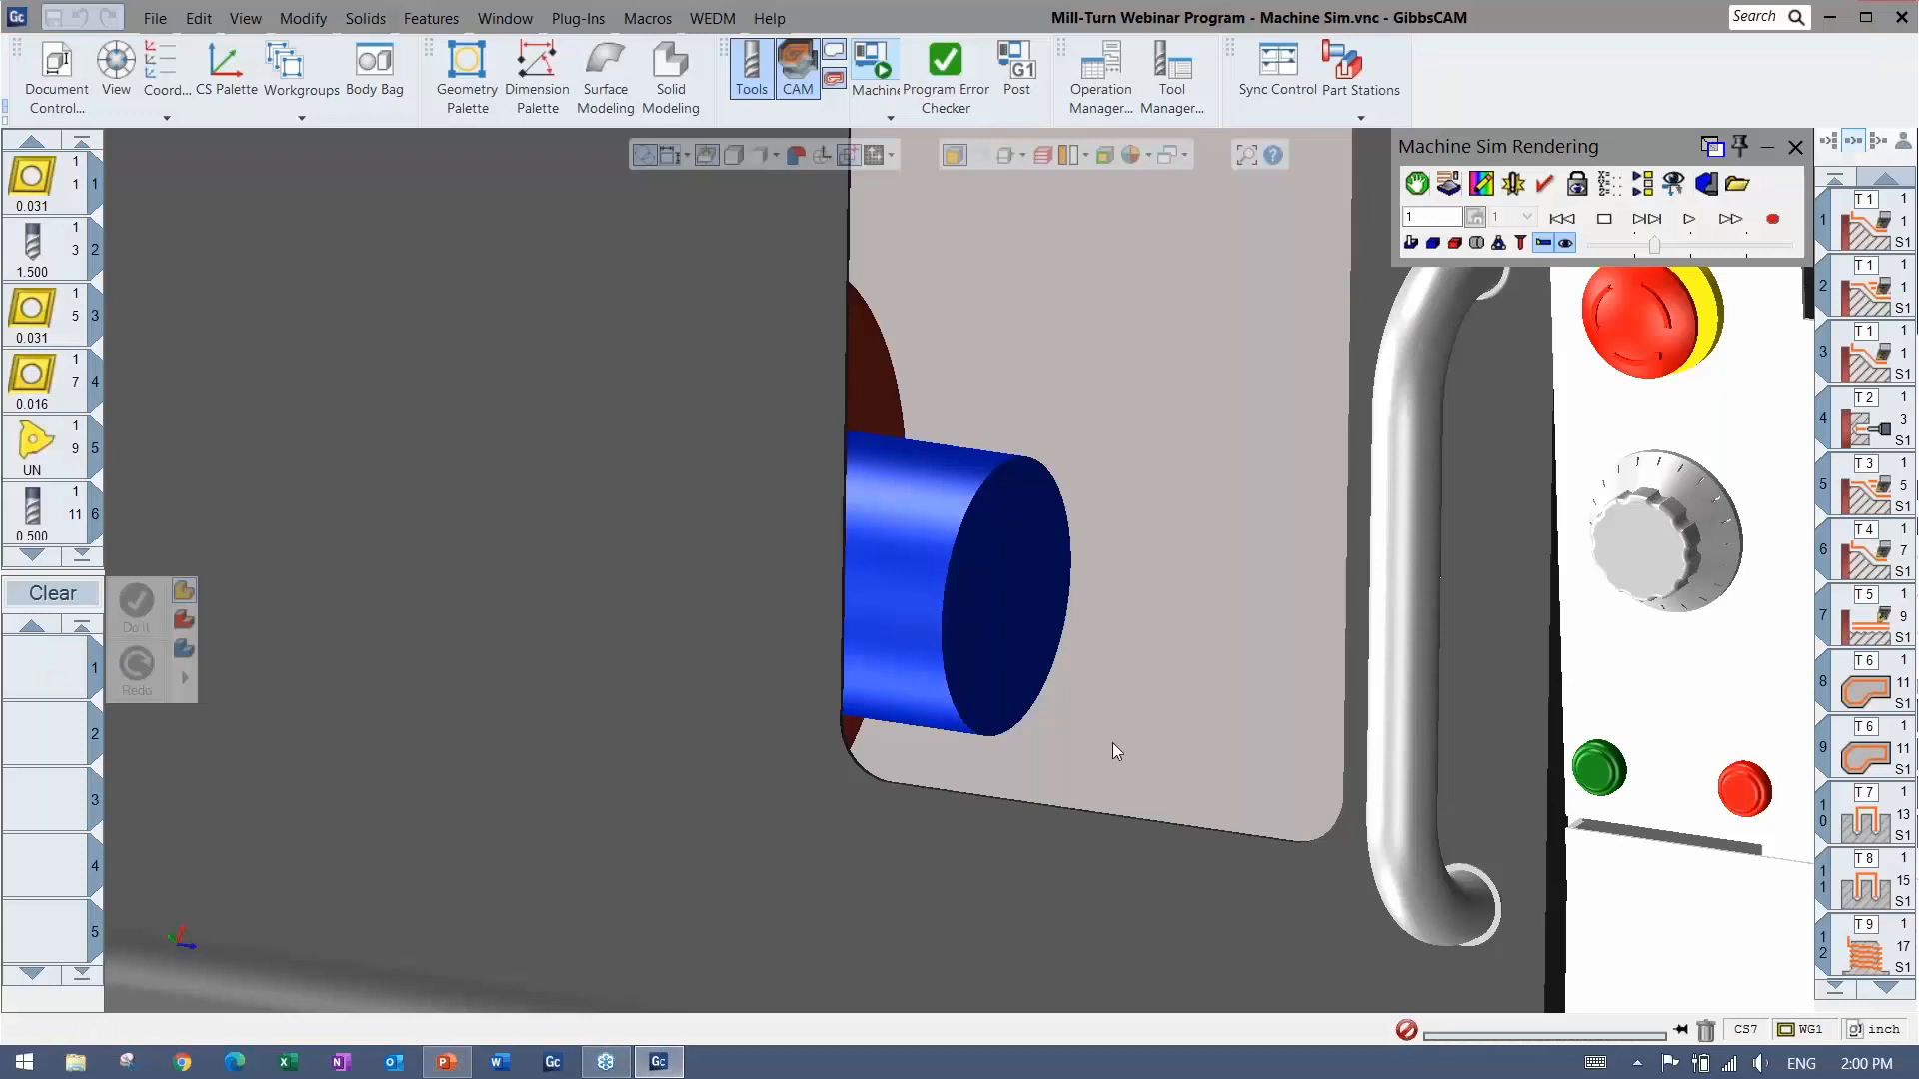
Play the machine simulation of the mill-turn program and raise its playback speed to reach the end of the program.
{"action": "left_click", "coordinate": [1689, 219]}
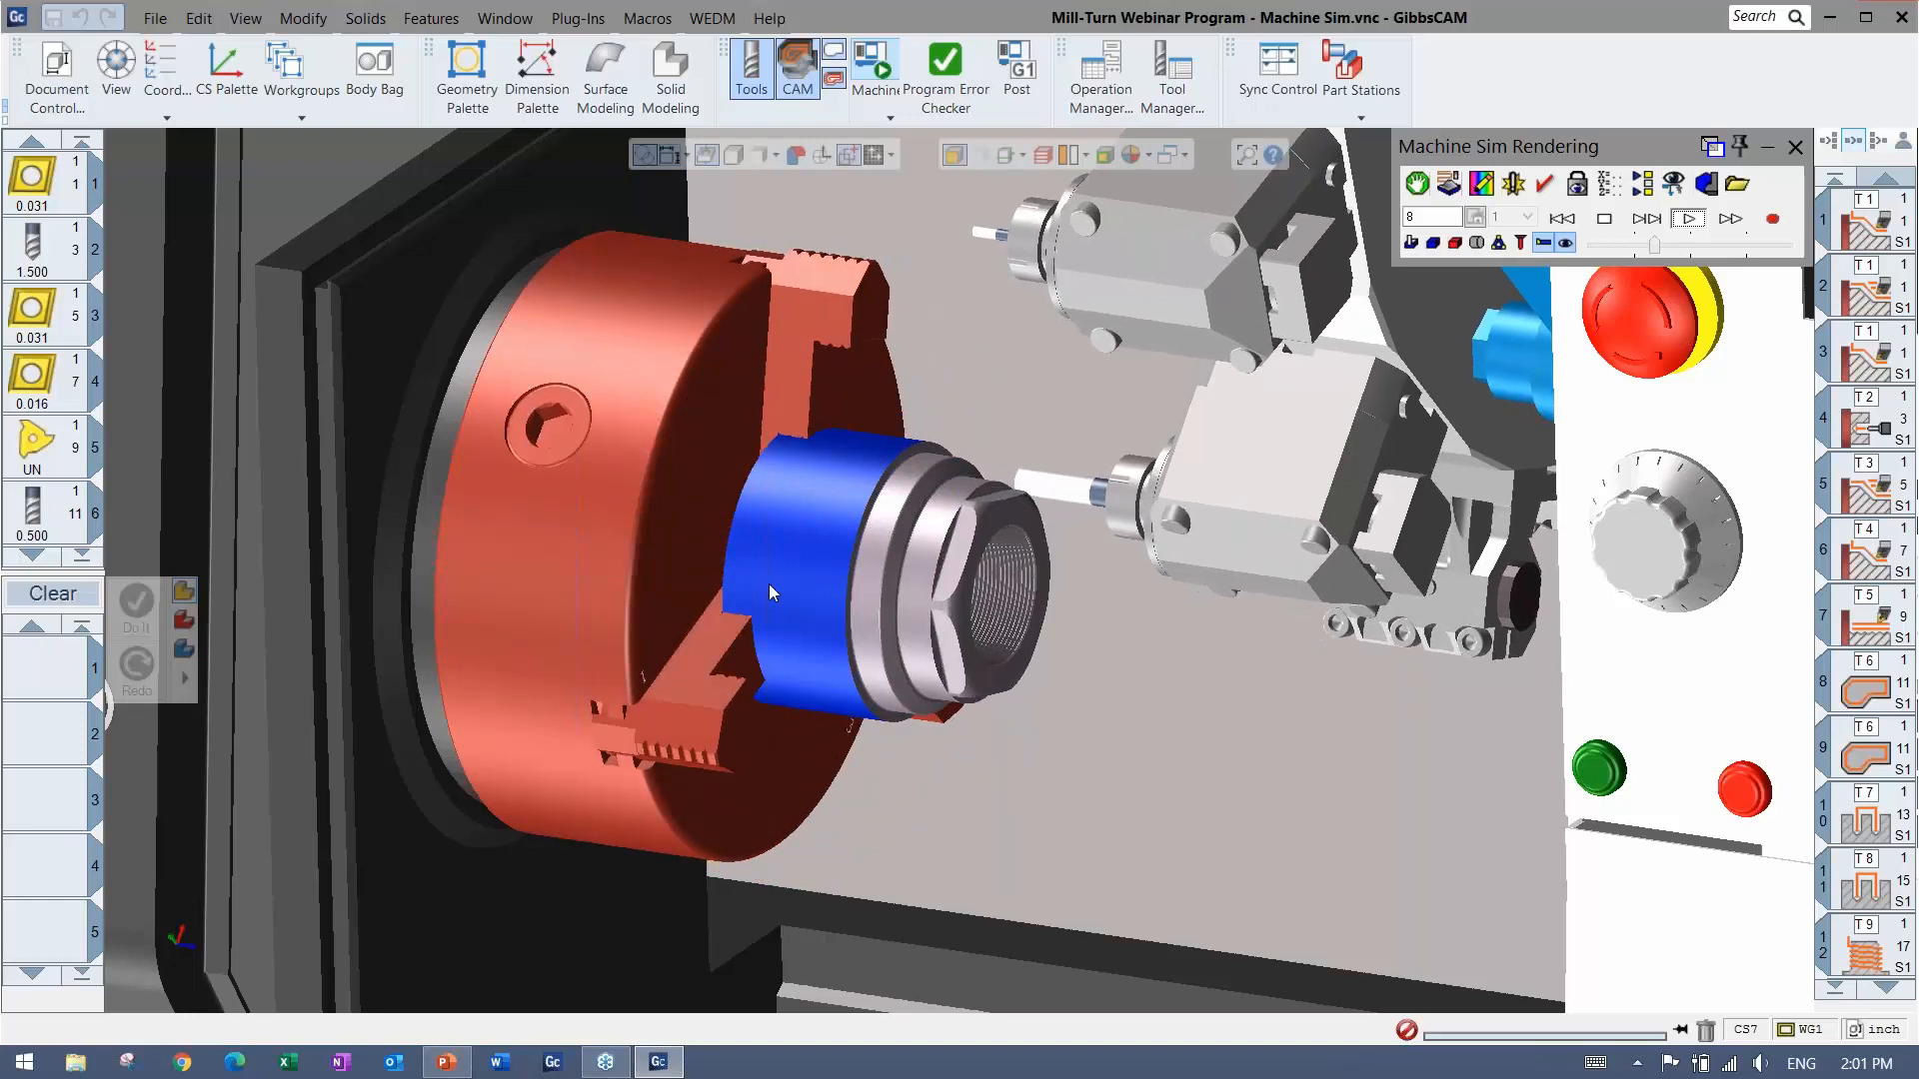
{"action": "left_click", "coordinate": [1710, 246]}
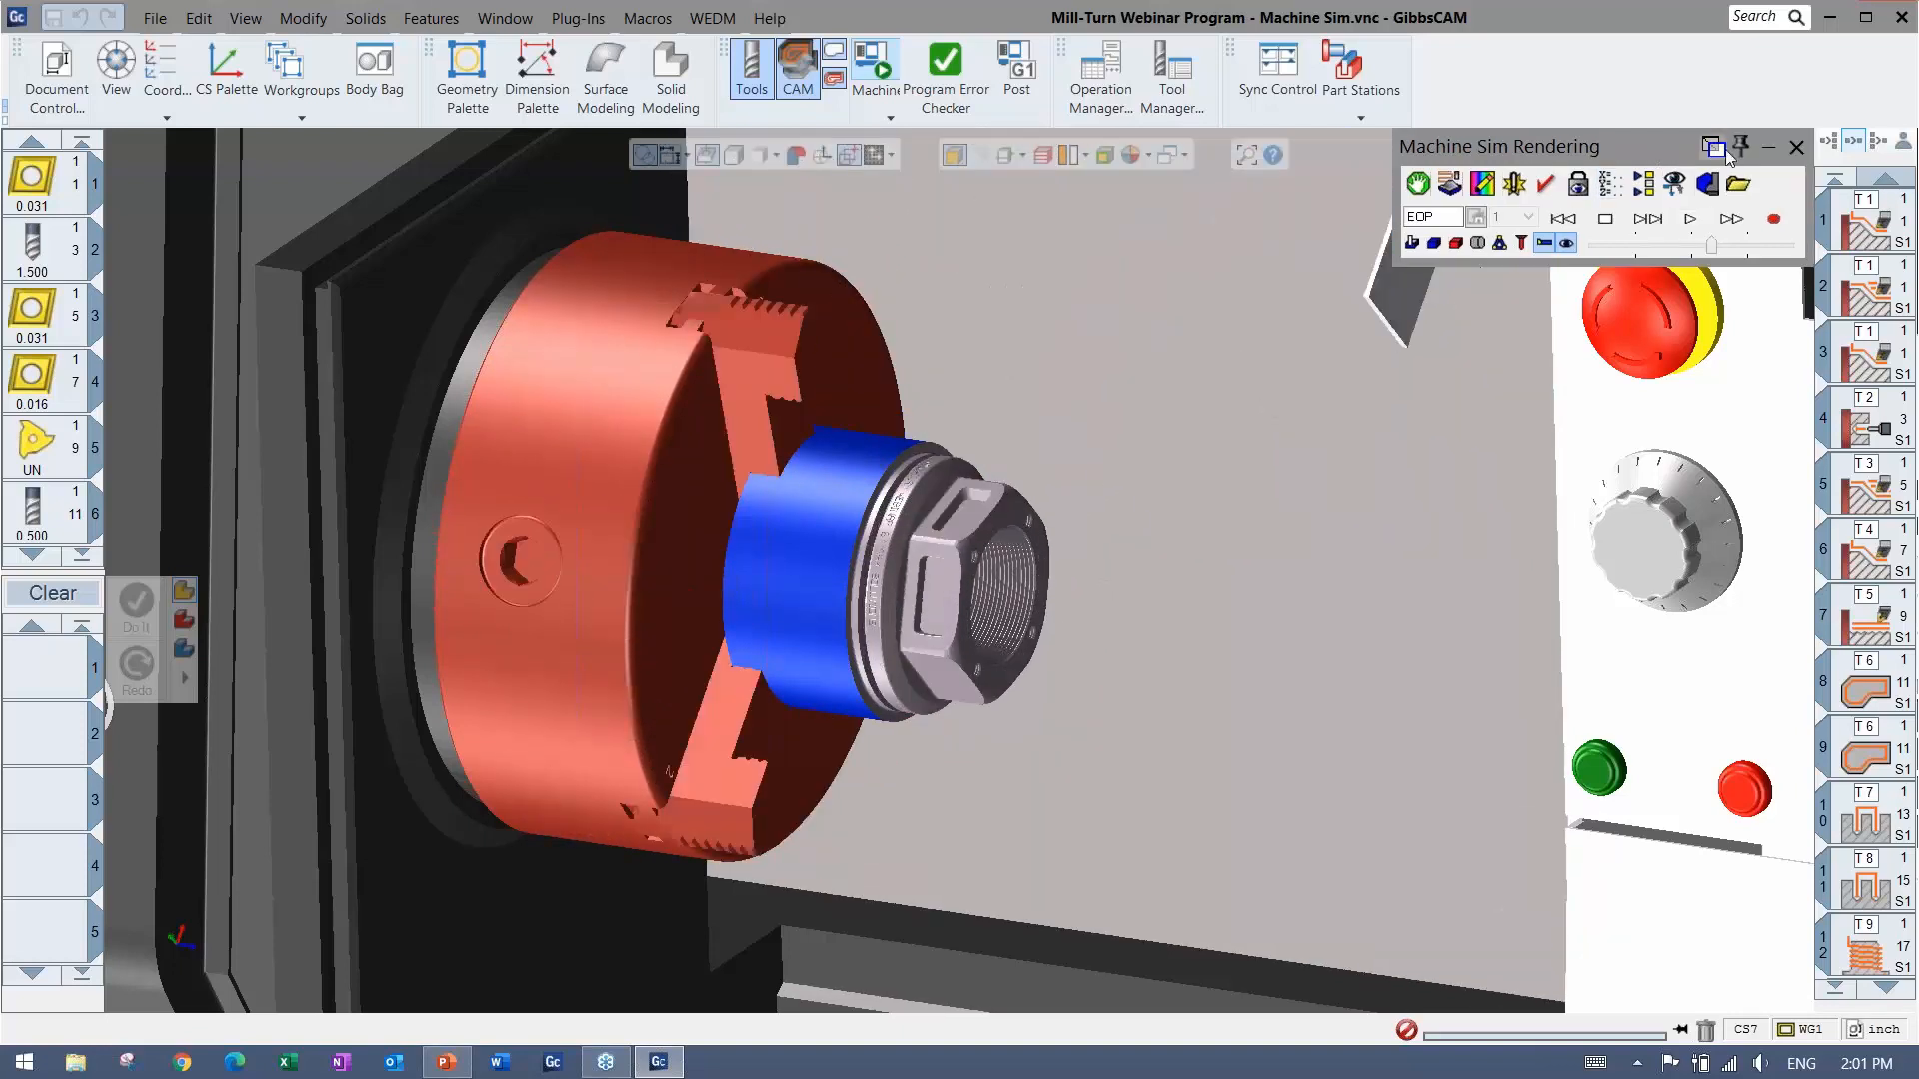
Open the recent part file Mill-Turn Webinar New File and review its machine, material and stock settings.
{"action": "left_click", "coordinate": [158, 20]}
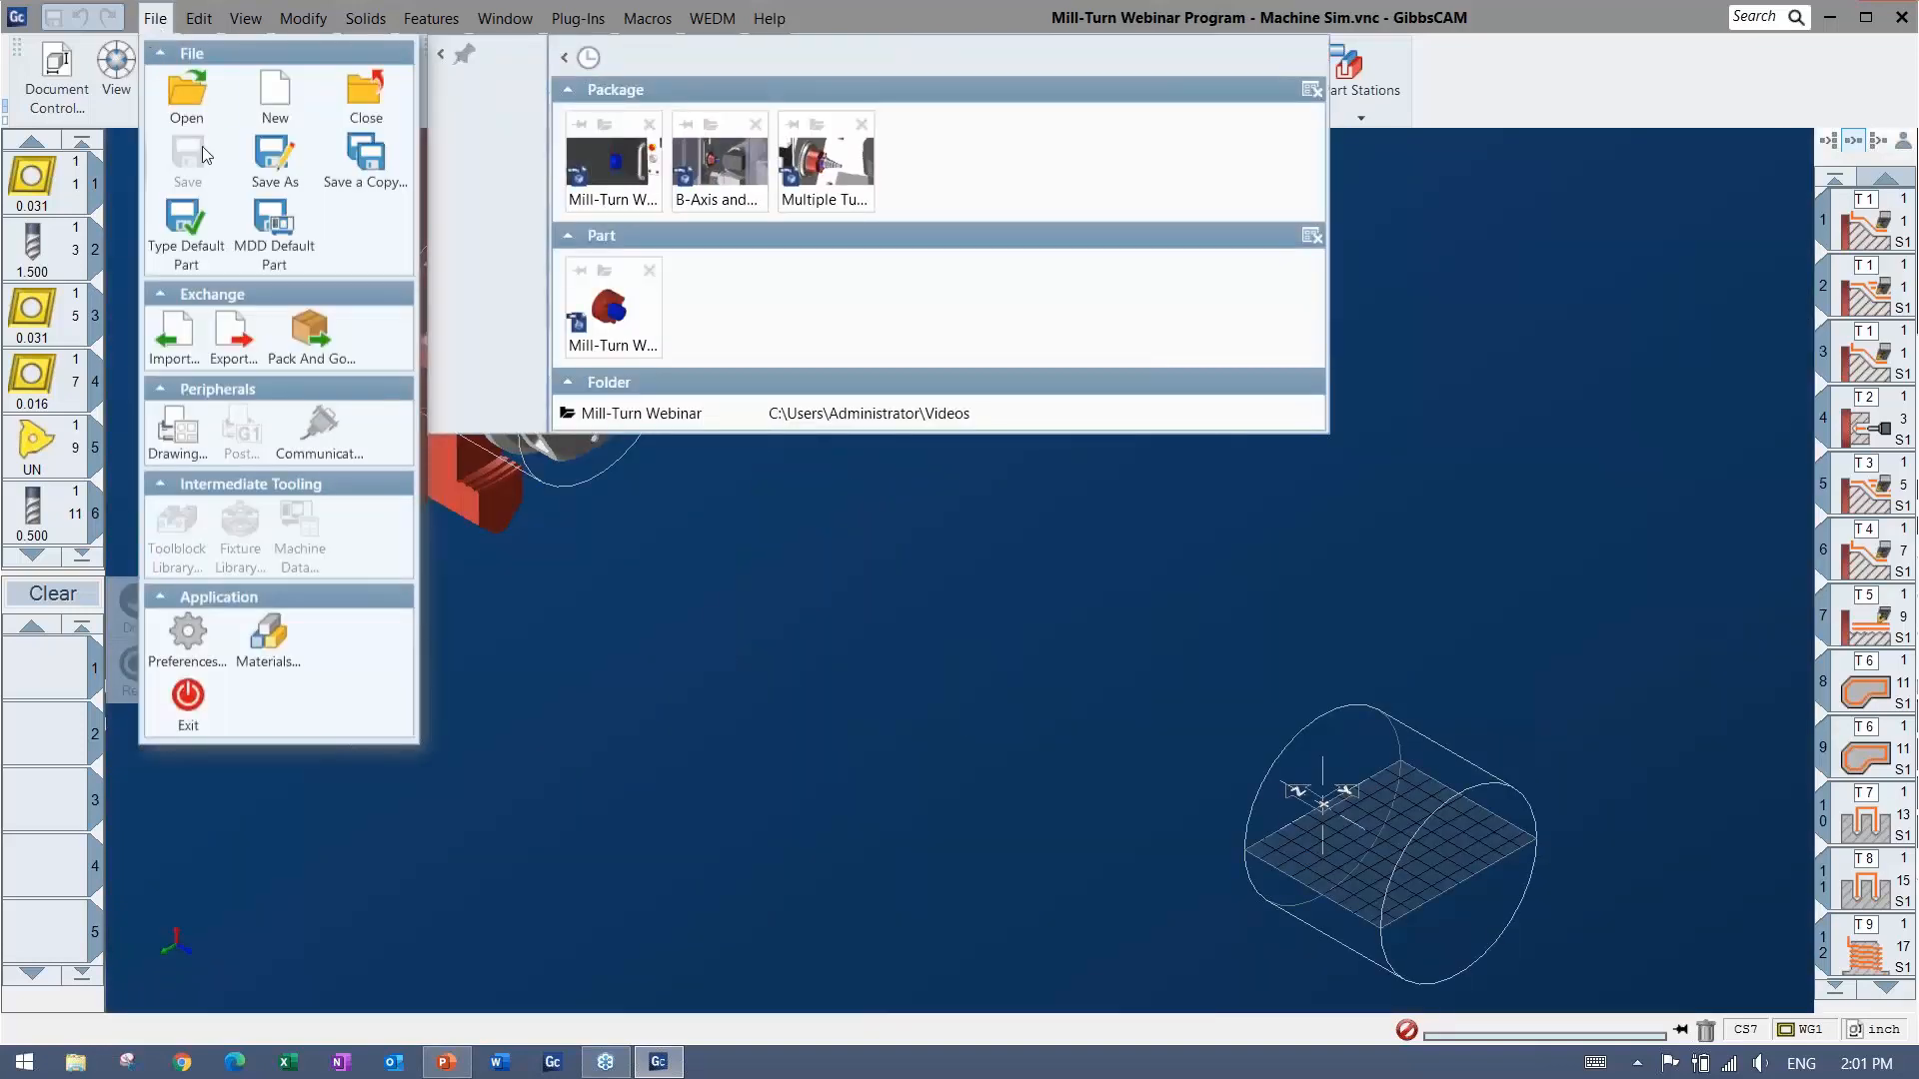
{"action": "left_click", "coordinate": [612, 310]}
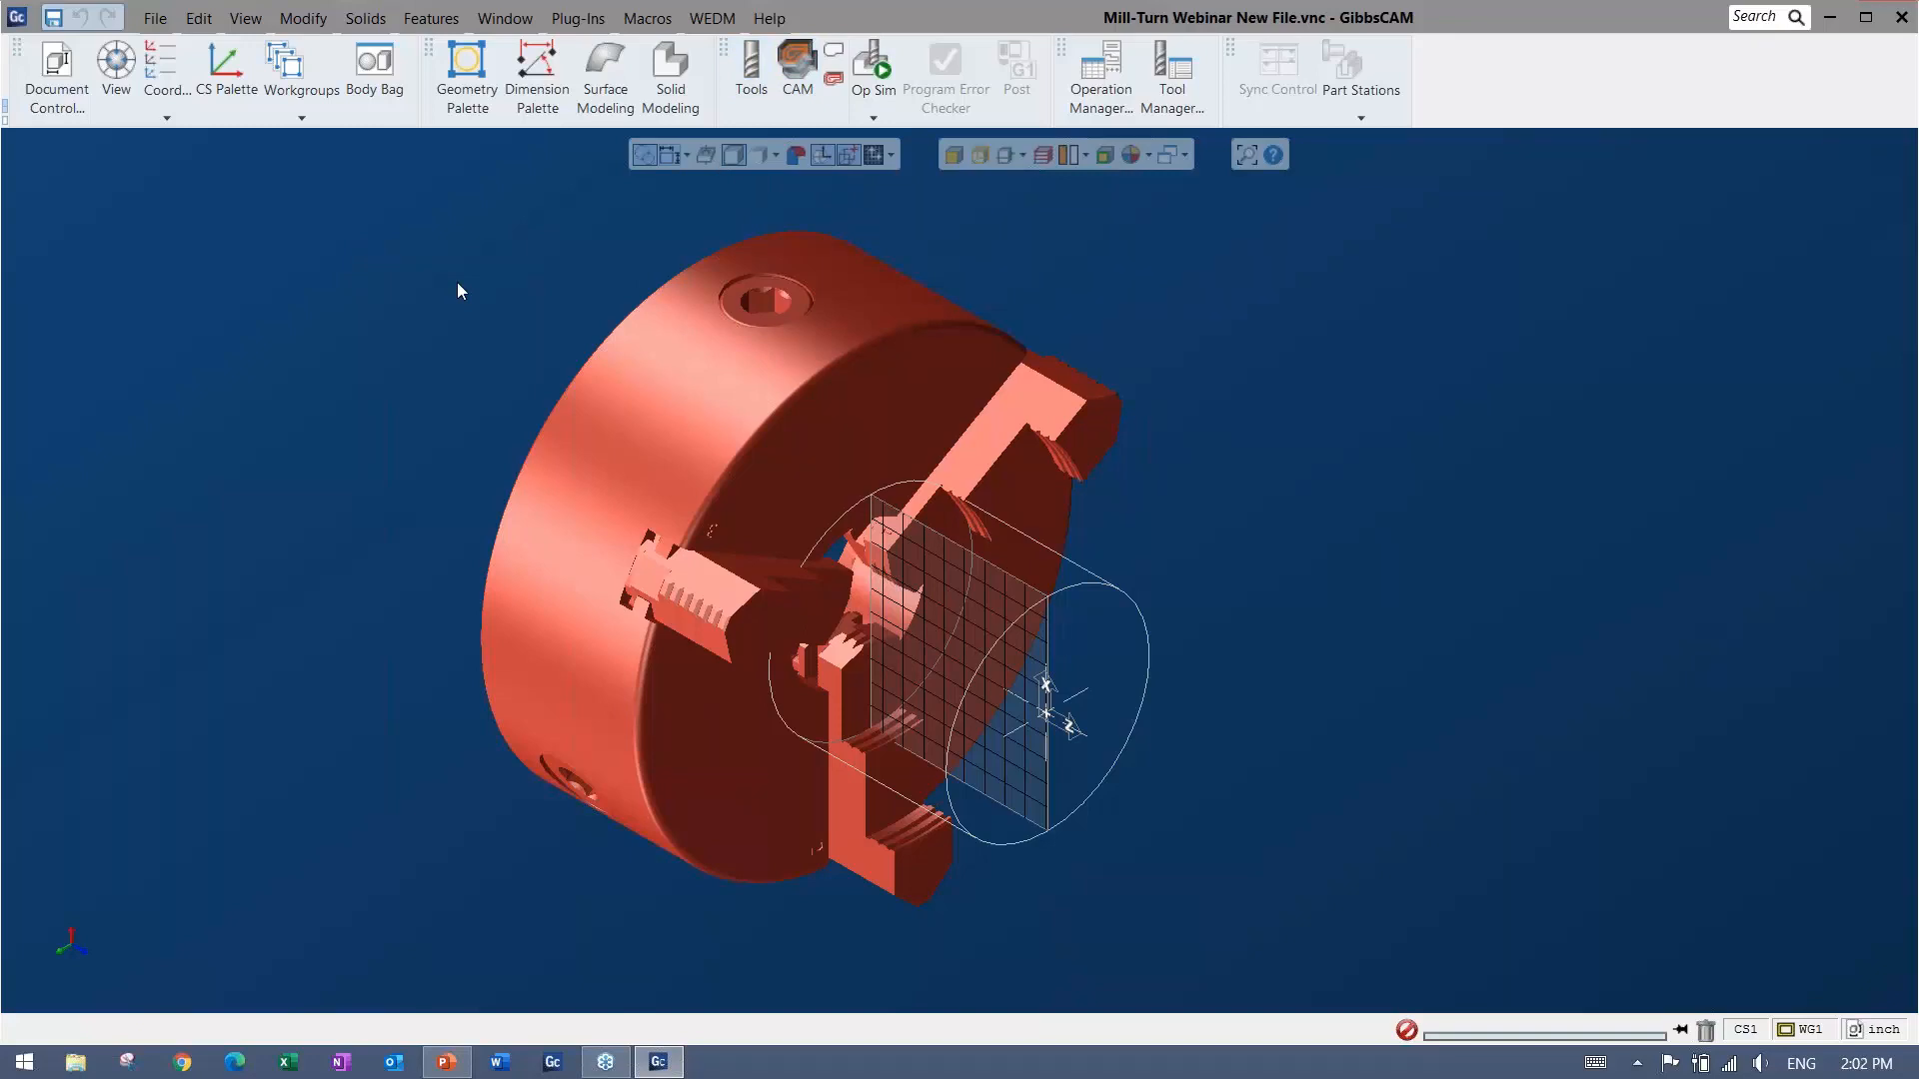
{"action": "left_click", "coordinate": [57, 72]}
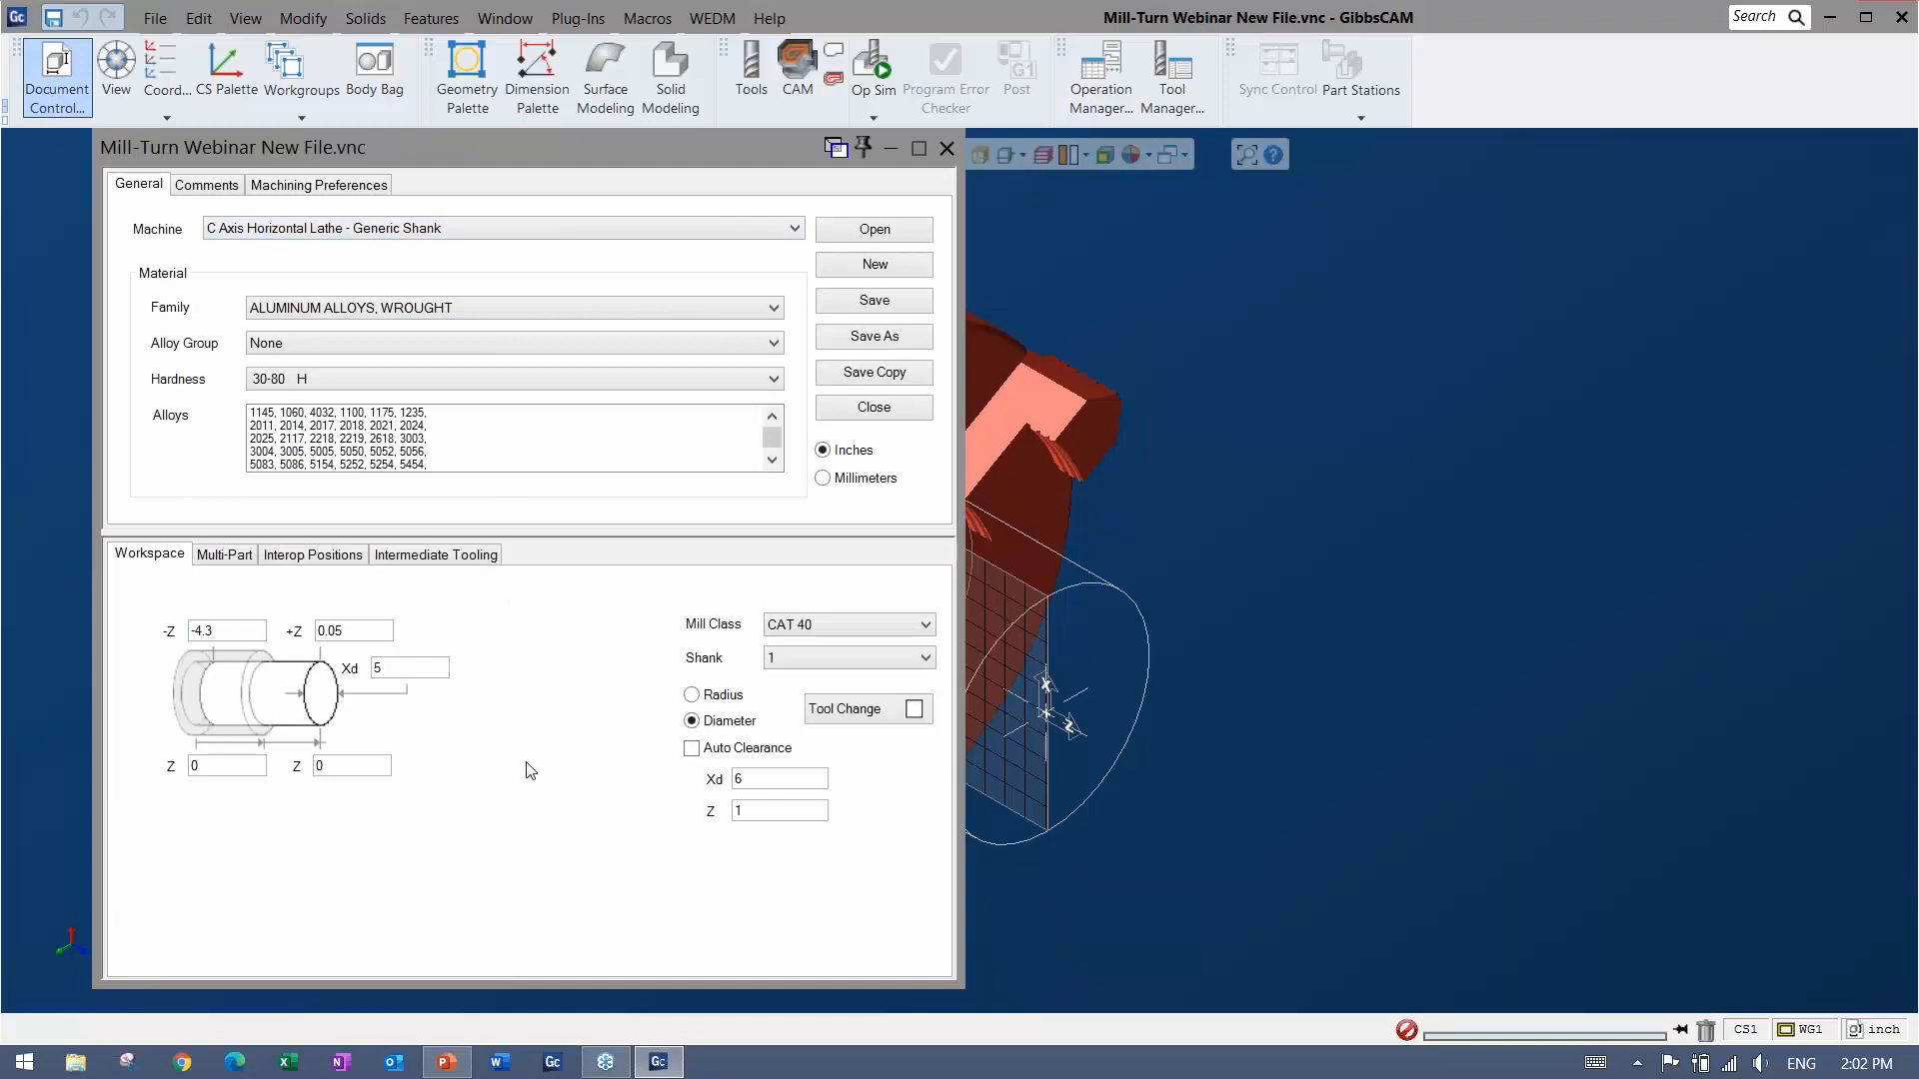
{"action": "left_click", "coordinate": [946, 148]}
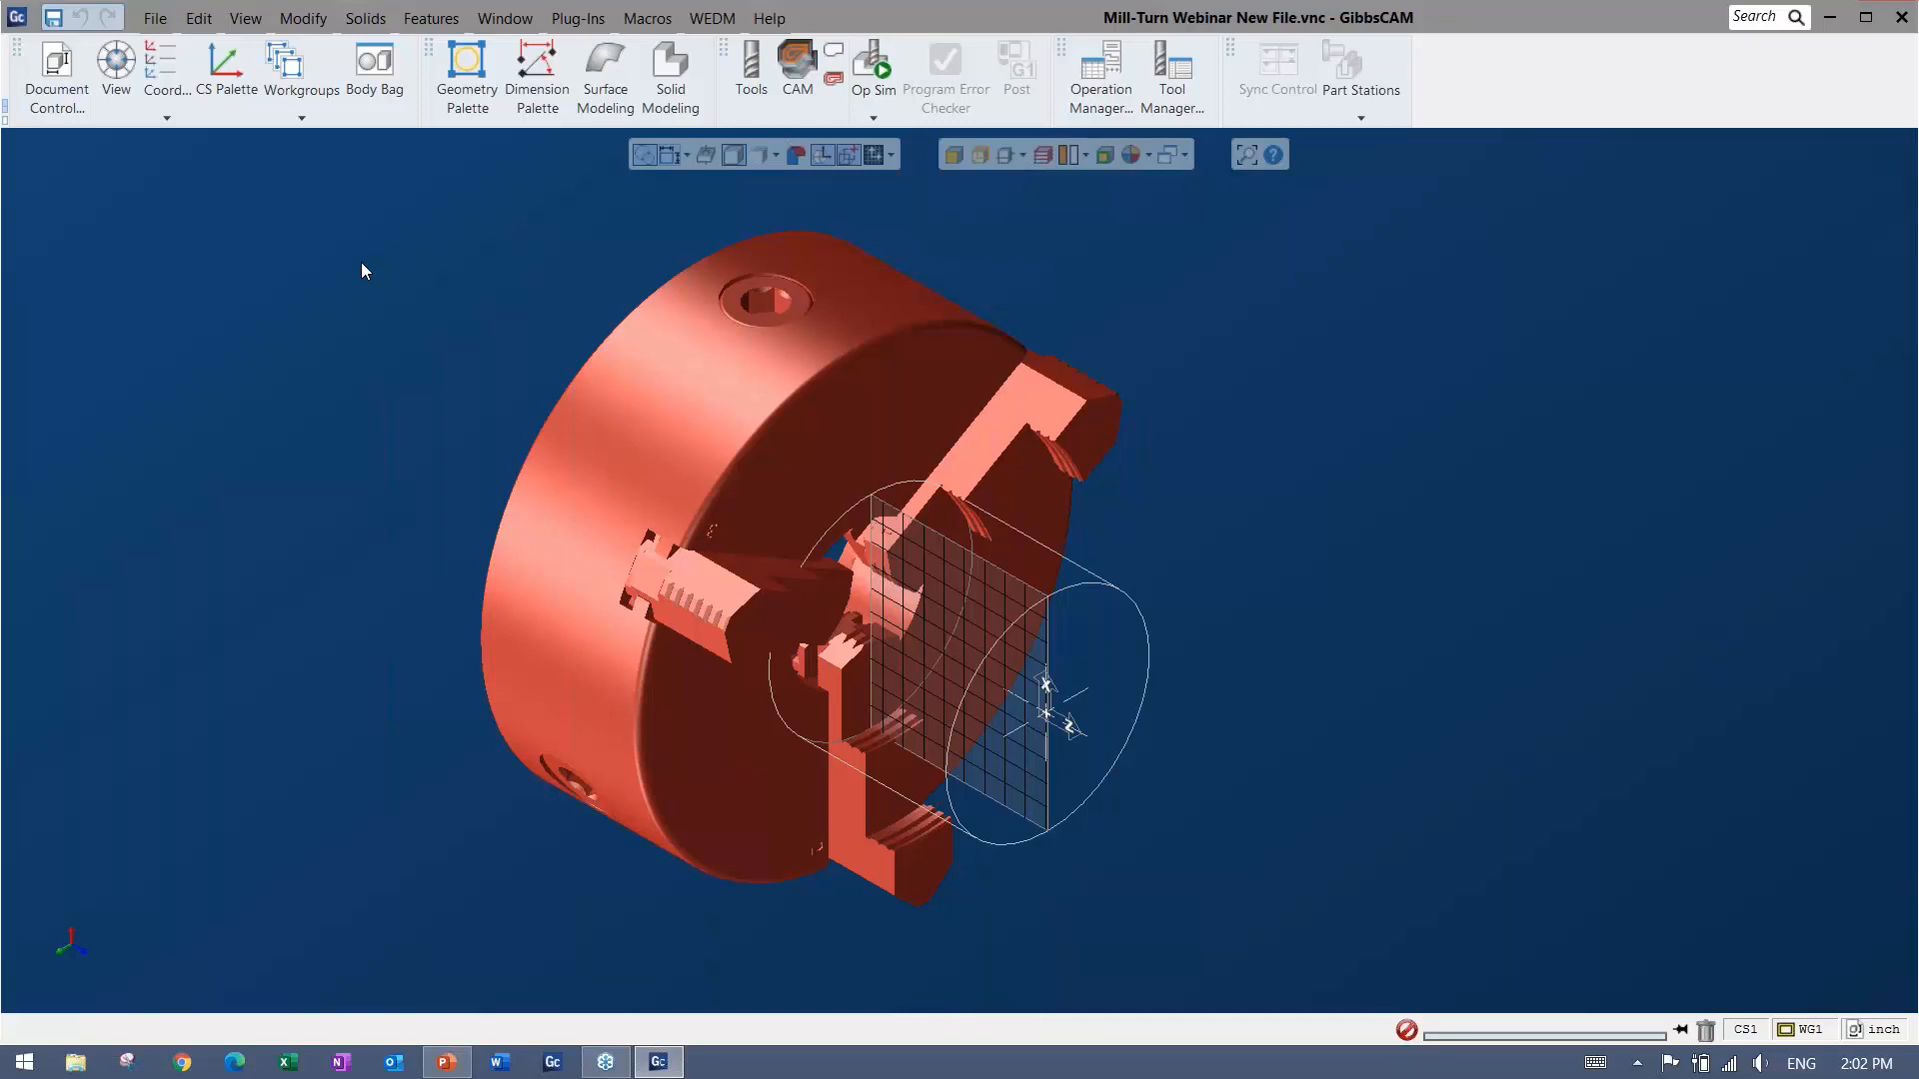
Import the hex-flanged part model into the file containing the chuck.
{"action": "left_click", "coordinate": [155, 18]}
{"action": "left_click", "coordinate": [178, 328]}
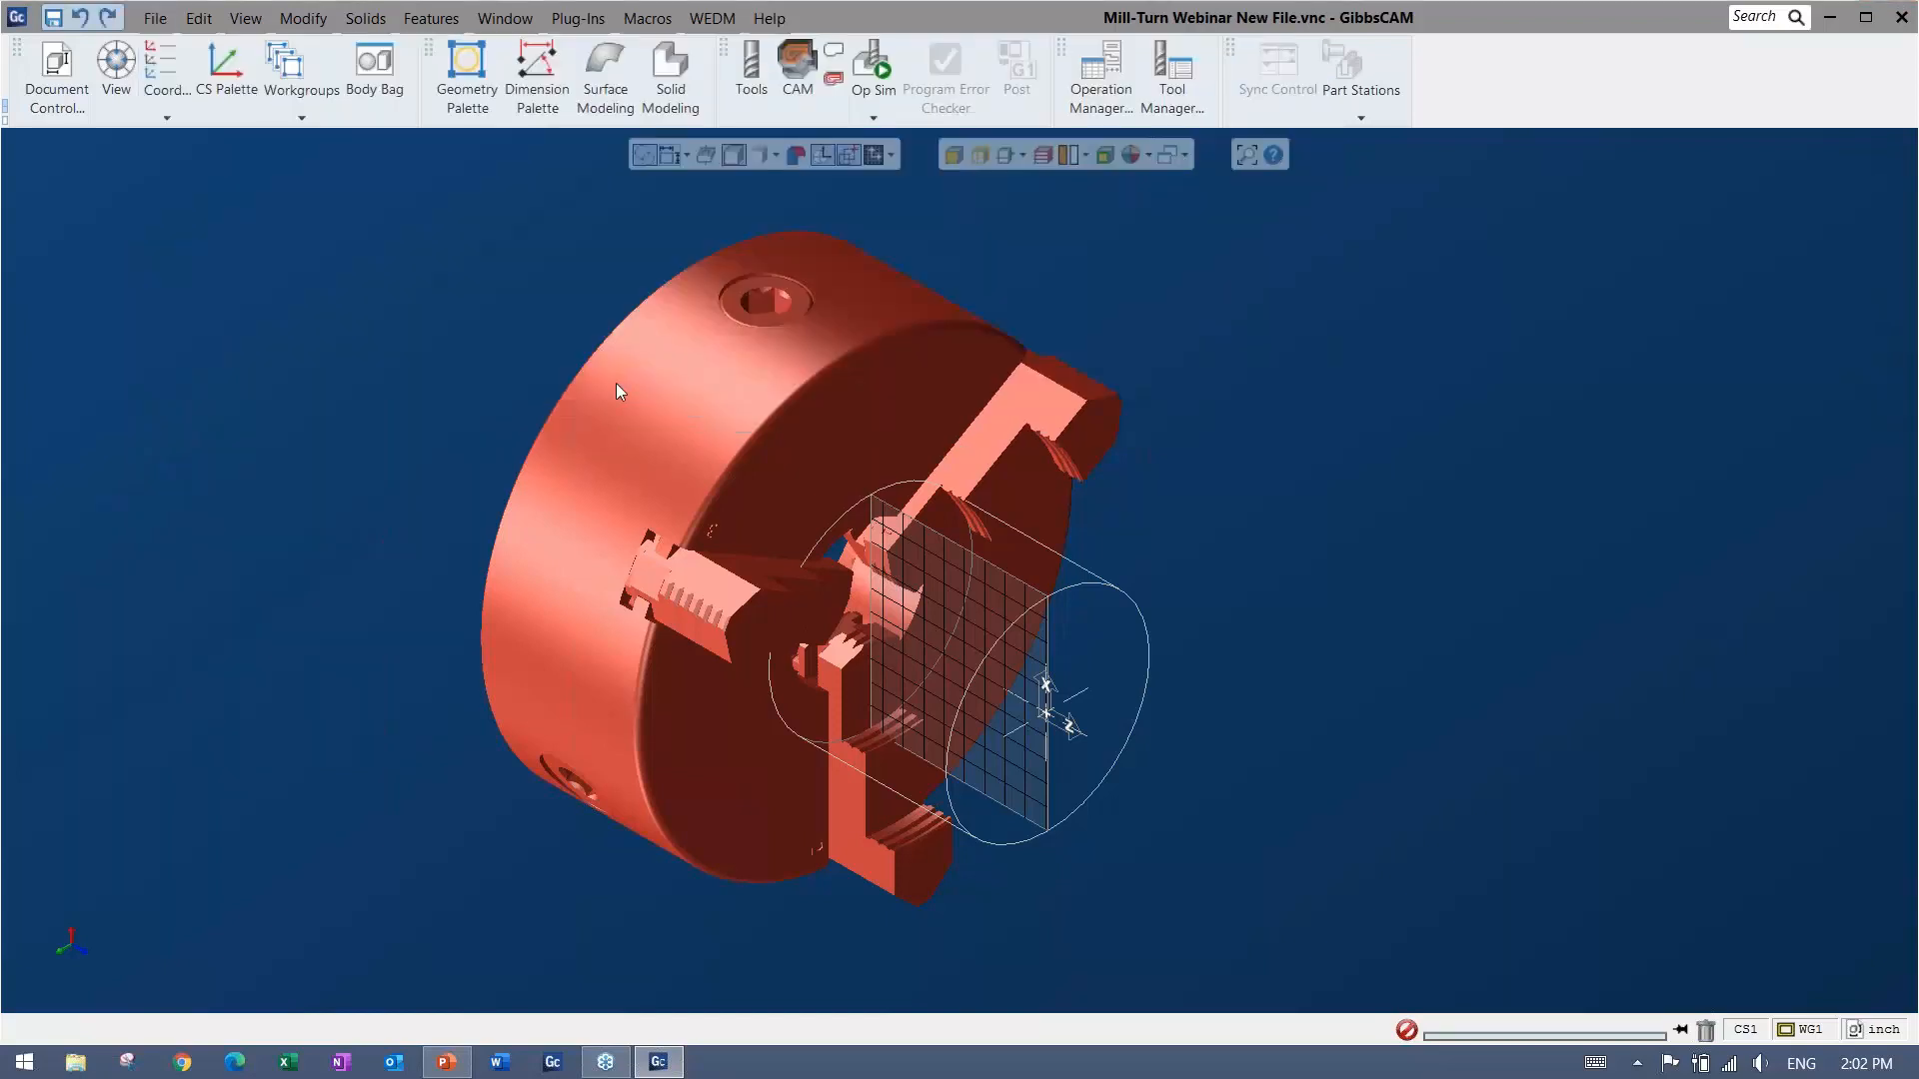
{"action": "left_click", "coordinate": [646, 206]}
{"action": "double_click", "coordinate": [646, 206]}
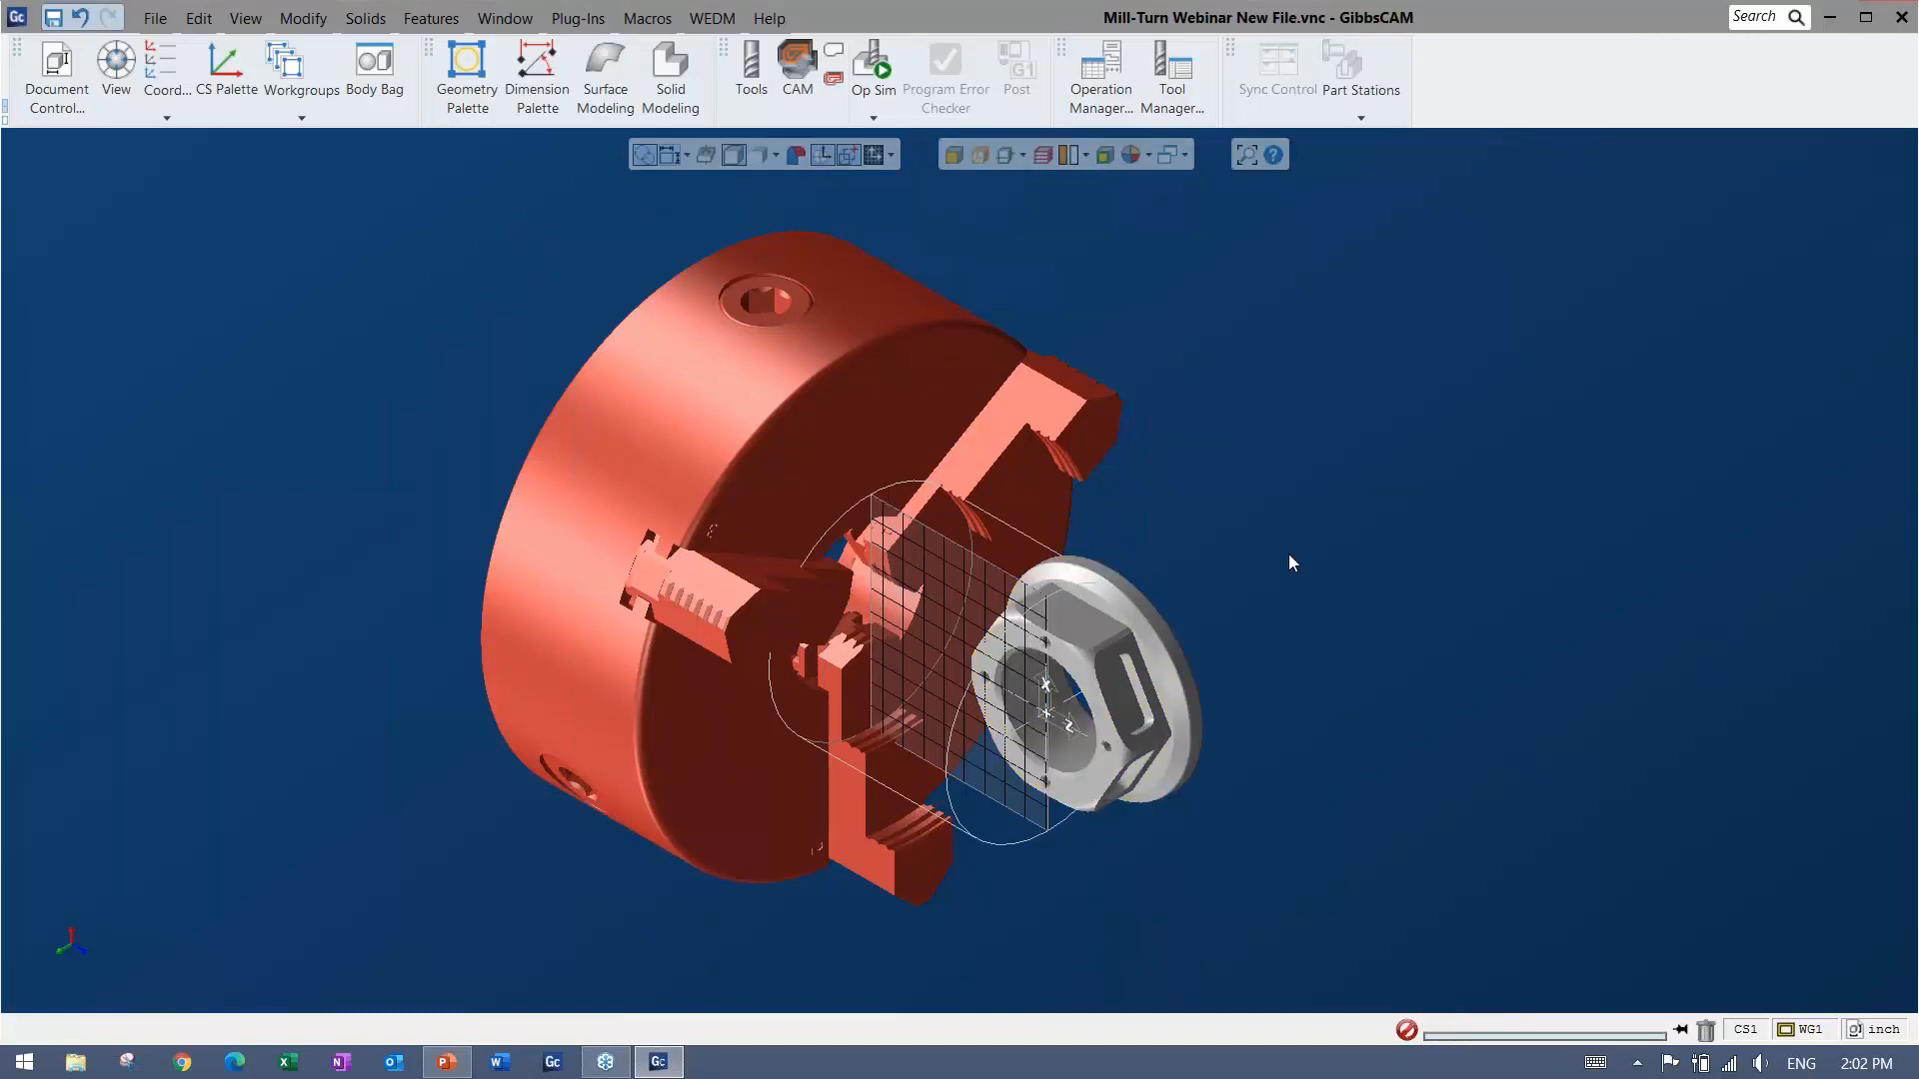
Show the geometry, dimension, surface modeling and solid modeling tool palettes for review and close them all.
{"action": "left_click", "coordinate": [467, 75]}
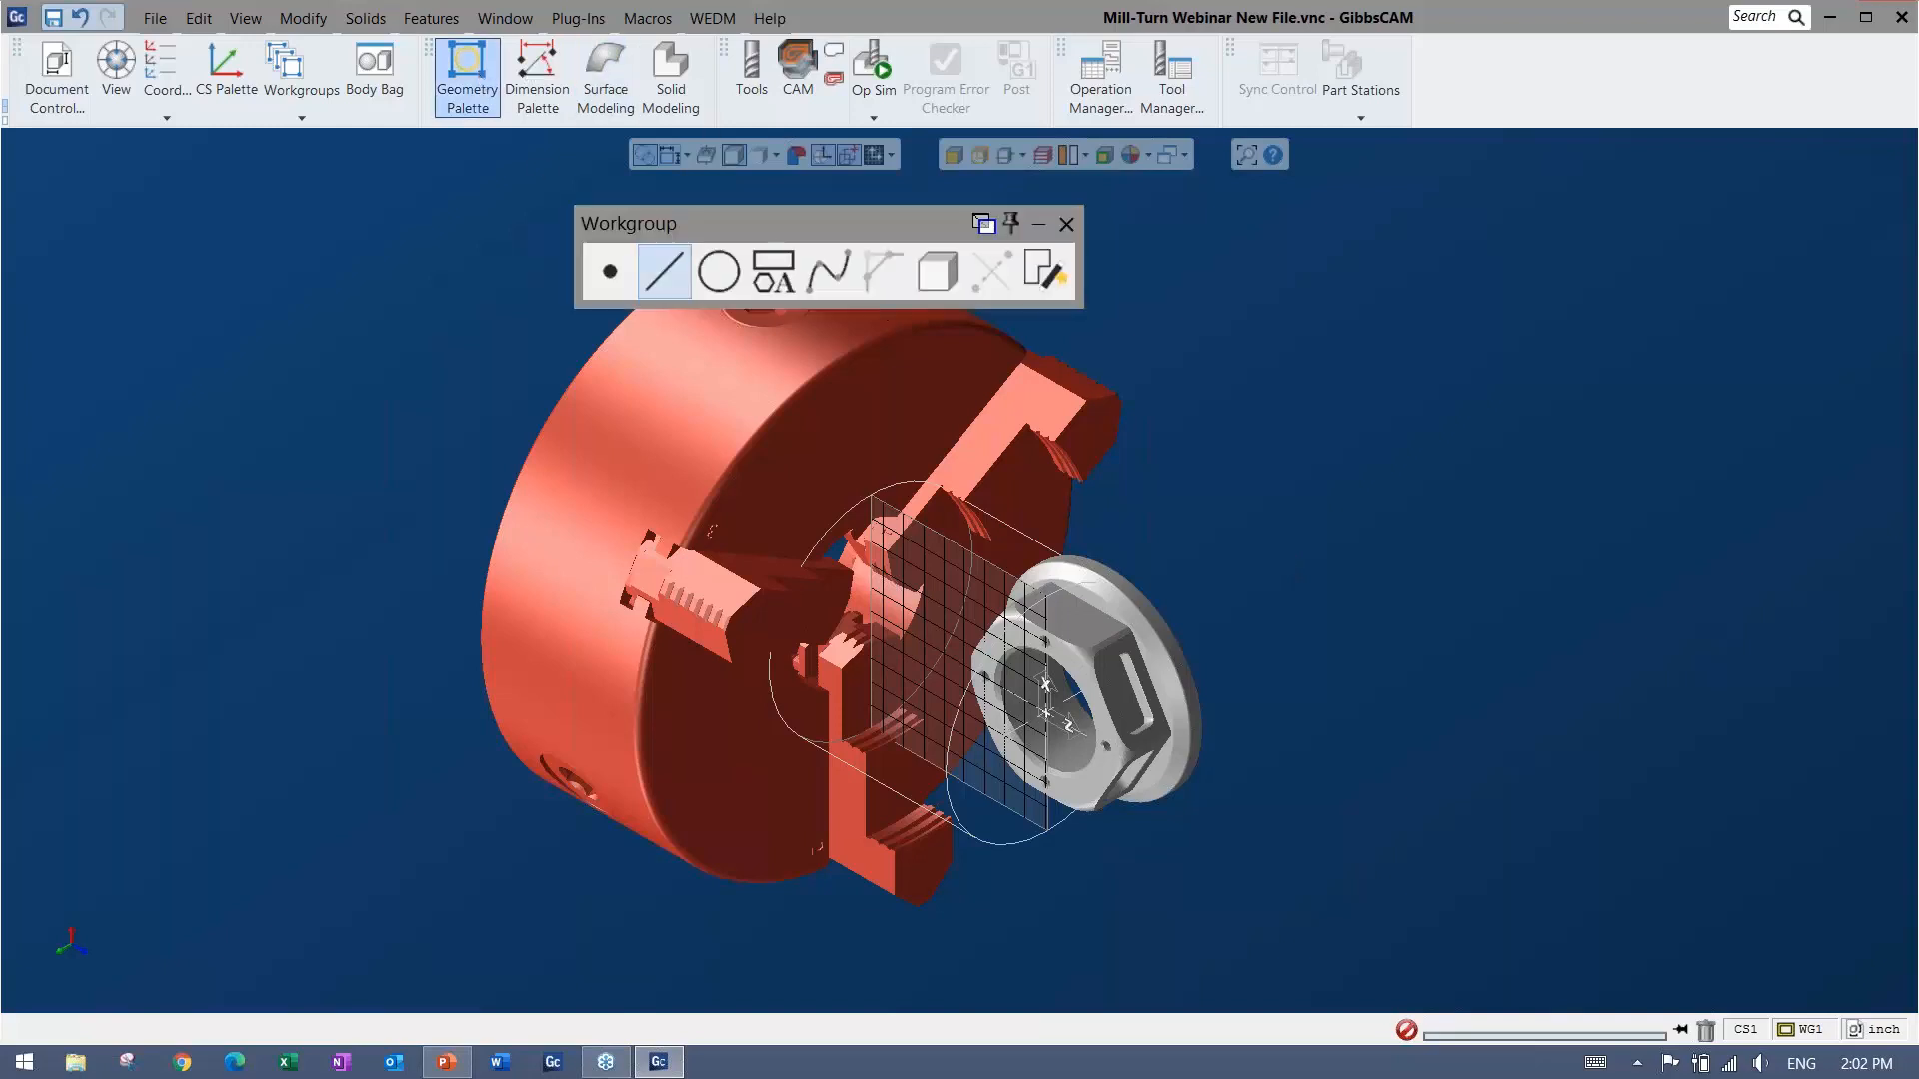
{"action": "left_click", "coordinate": [548, 90]}
{"action": "left_click", "coordinate": [605, 80]}
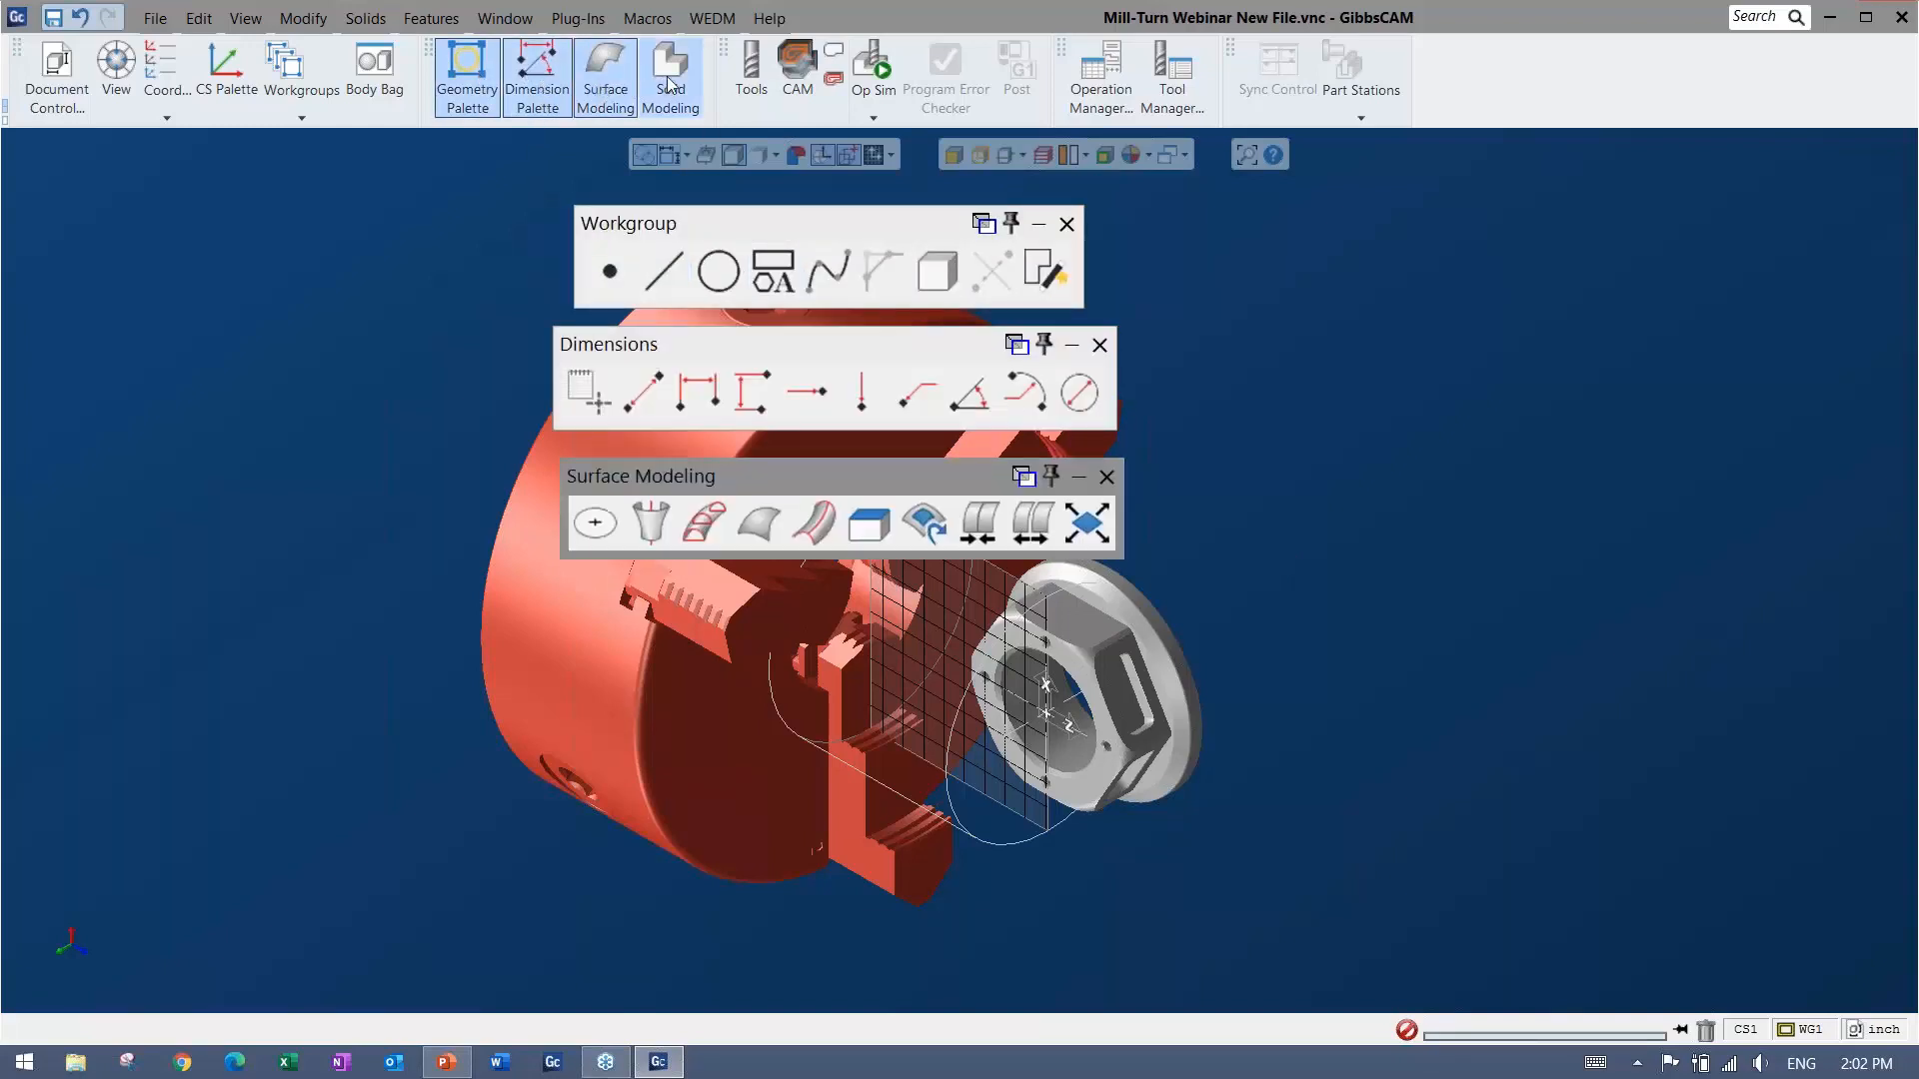
{"action": "left_click", "coordinate": [668, 78]}
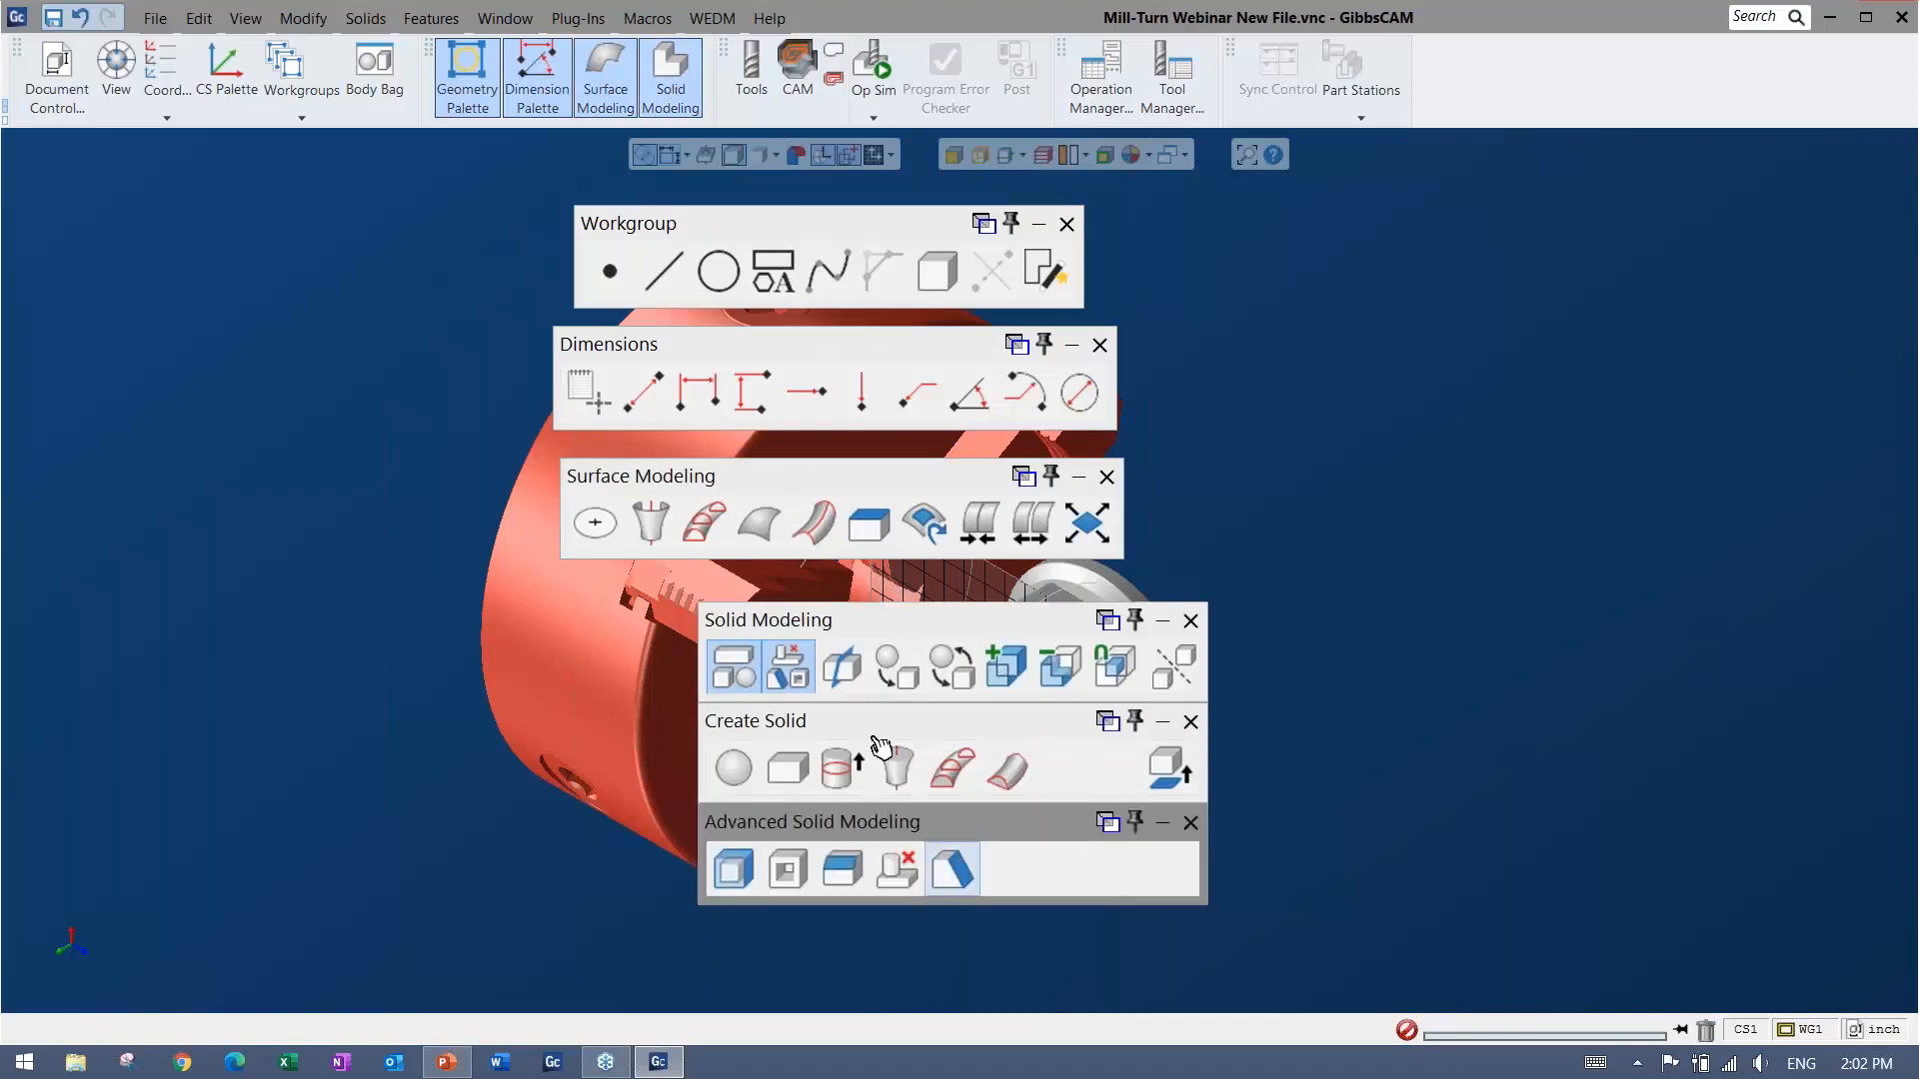
{"action": "left_click", "coordinate": [1191, 621]}
{"action": "left_click", "coordinate": [1107, 477]}
{"action": "left_click", "coordinate": [1100, 345]}
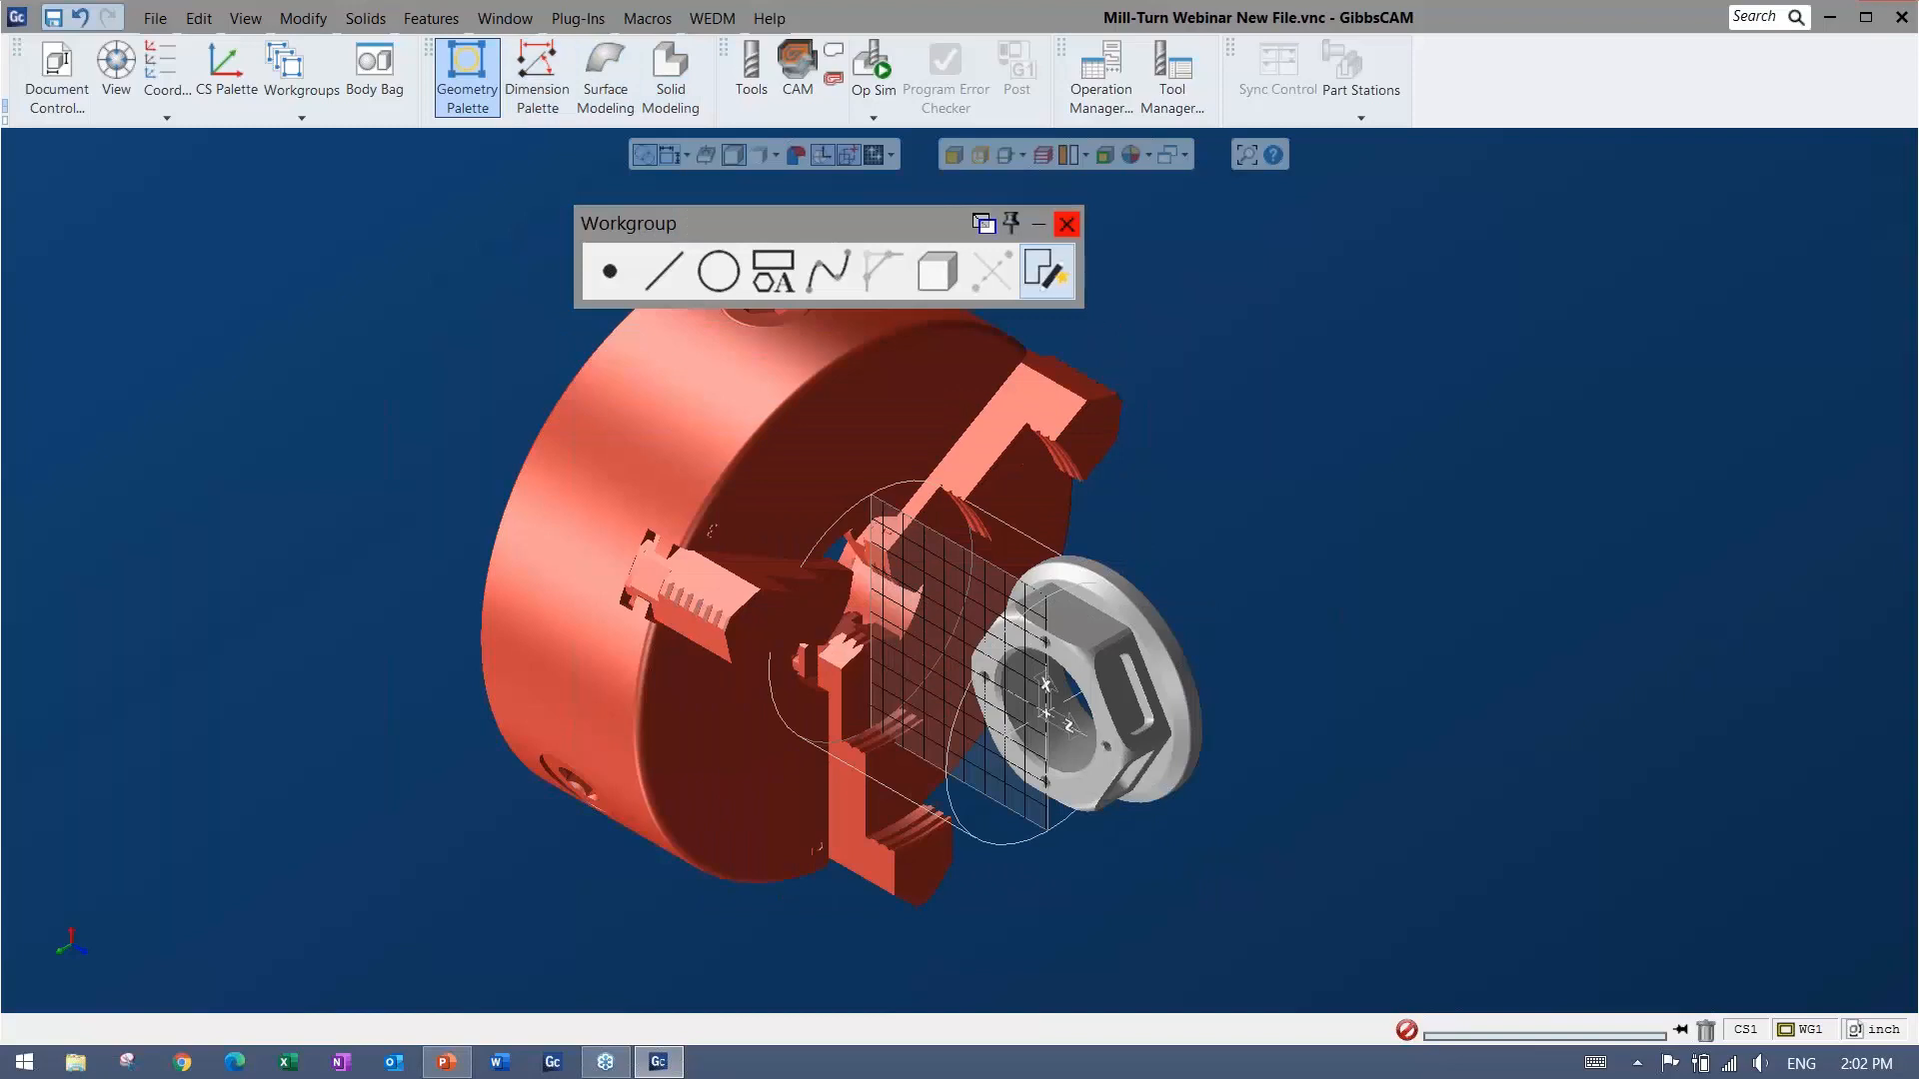
{"action": "left_click", "coordinate": [1065, 224]}
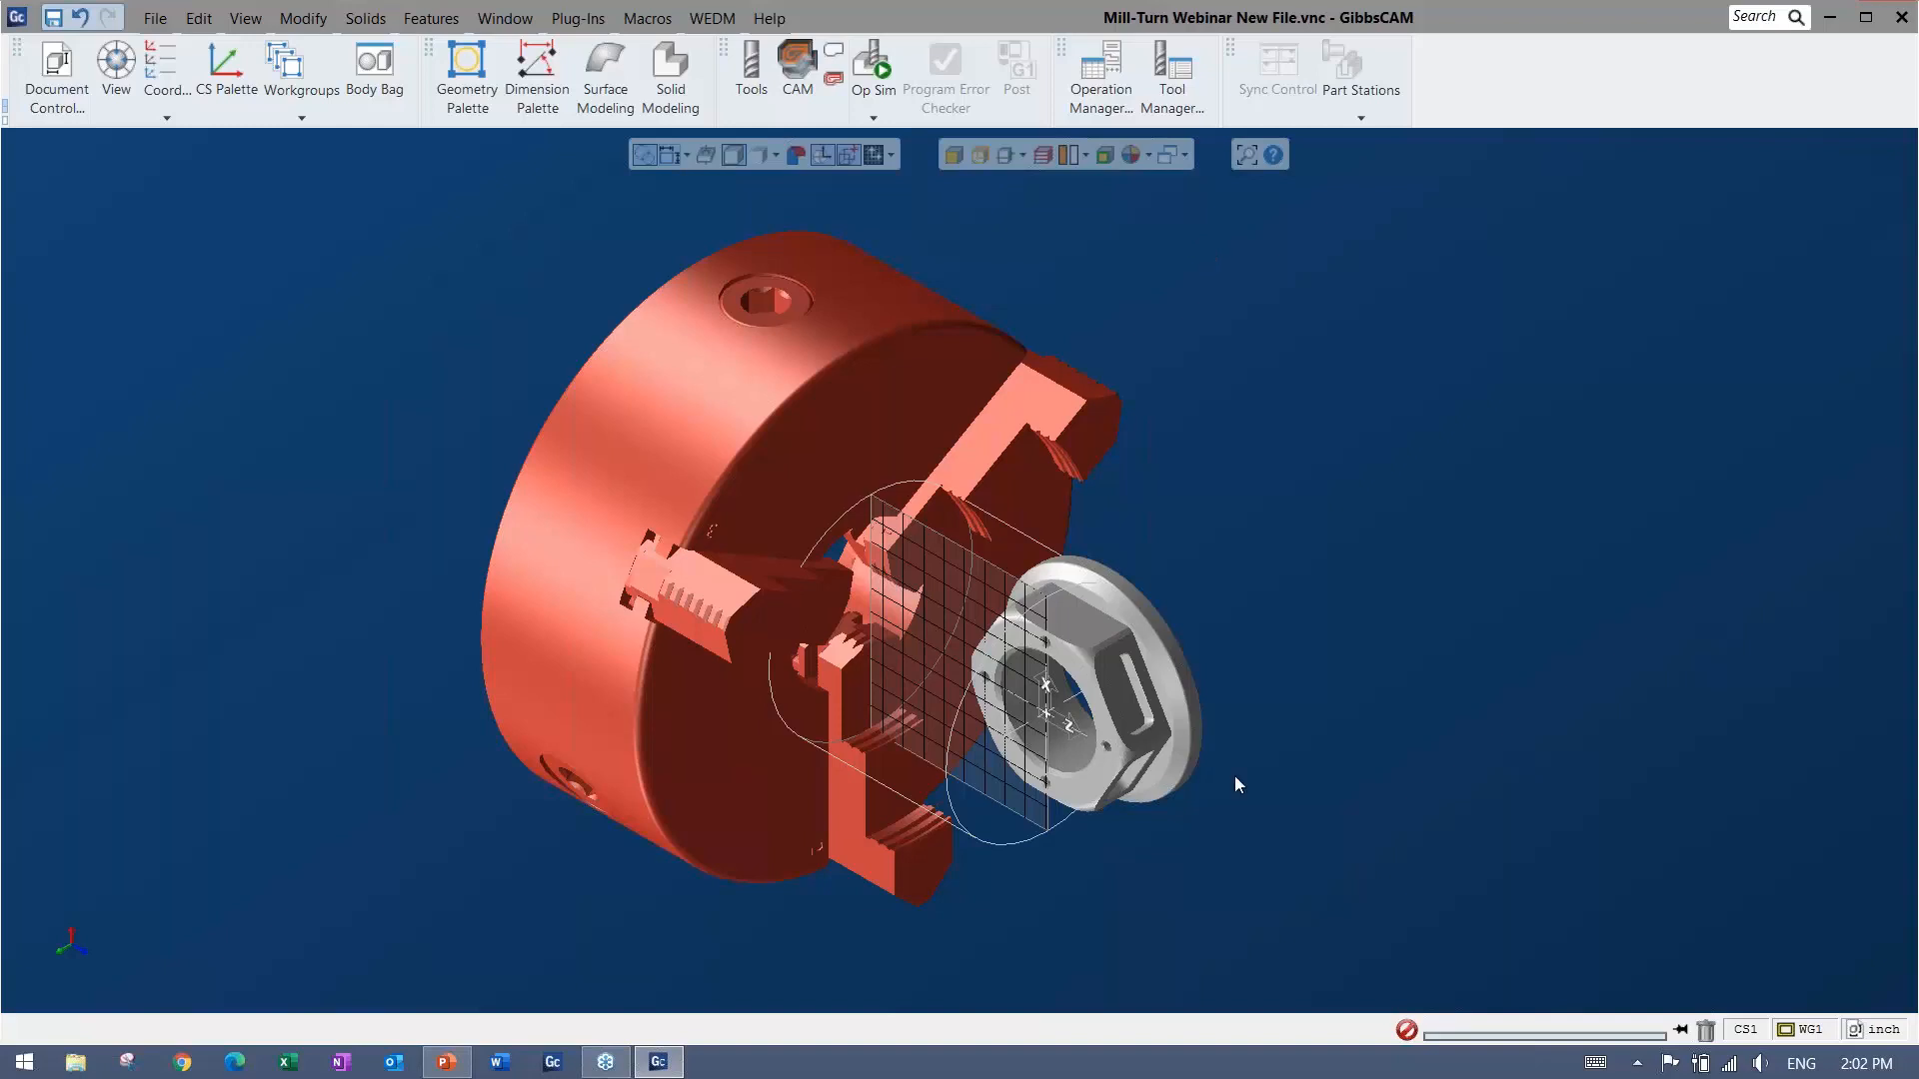
Examine the imported part against the chuck from several angles, hiding the solids briefly and showing them again.
{"action": "middle_click_drag", "start_coordinate": [189, 474], "coordinate": [896, 648]}
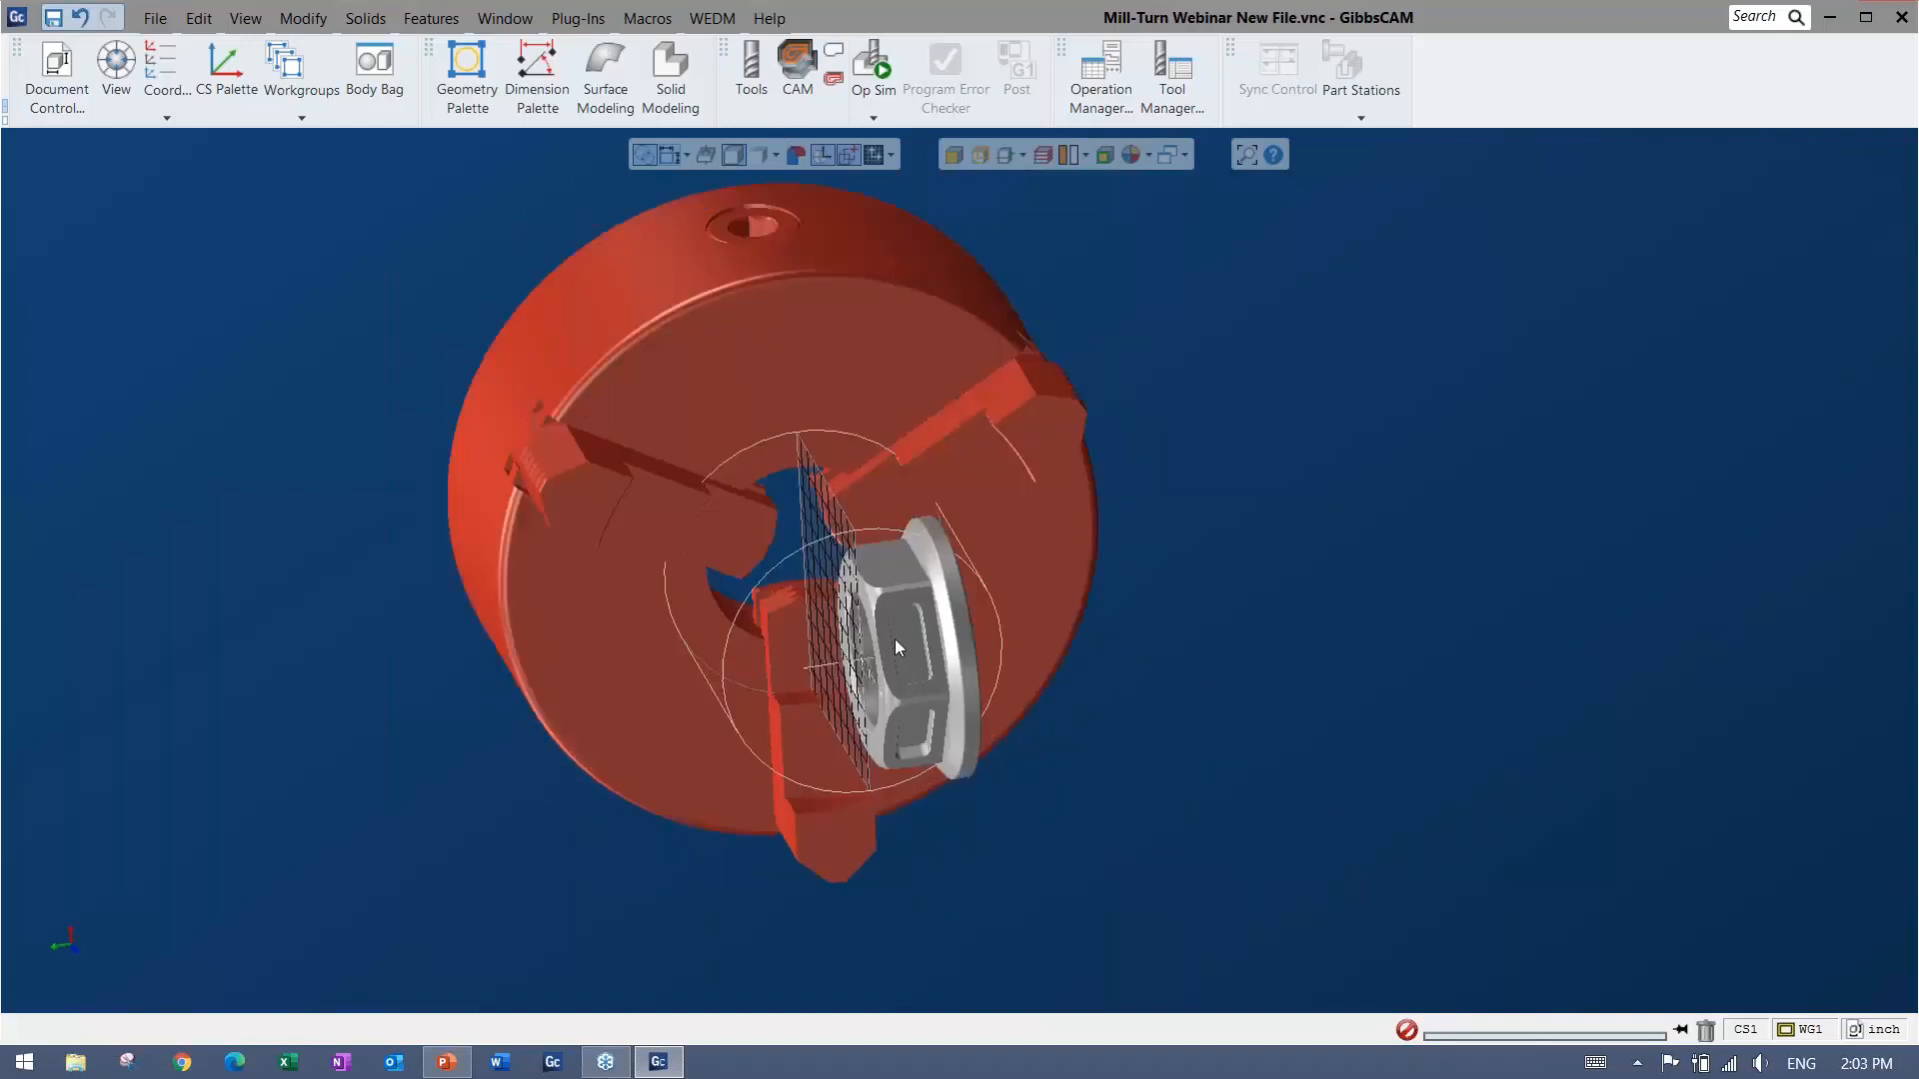
{"action": "middle_click_drag", "start_coordinate": [1418, 600], "coordinate": [469, 457]}
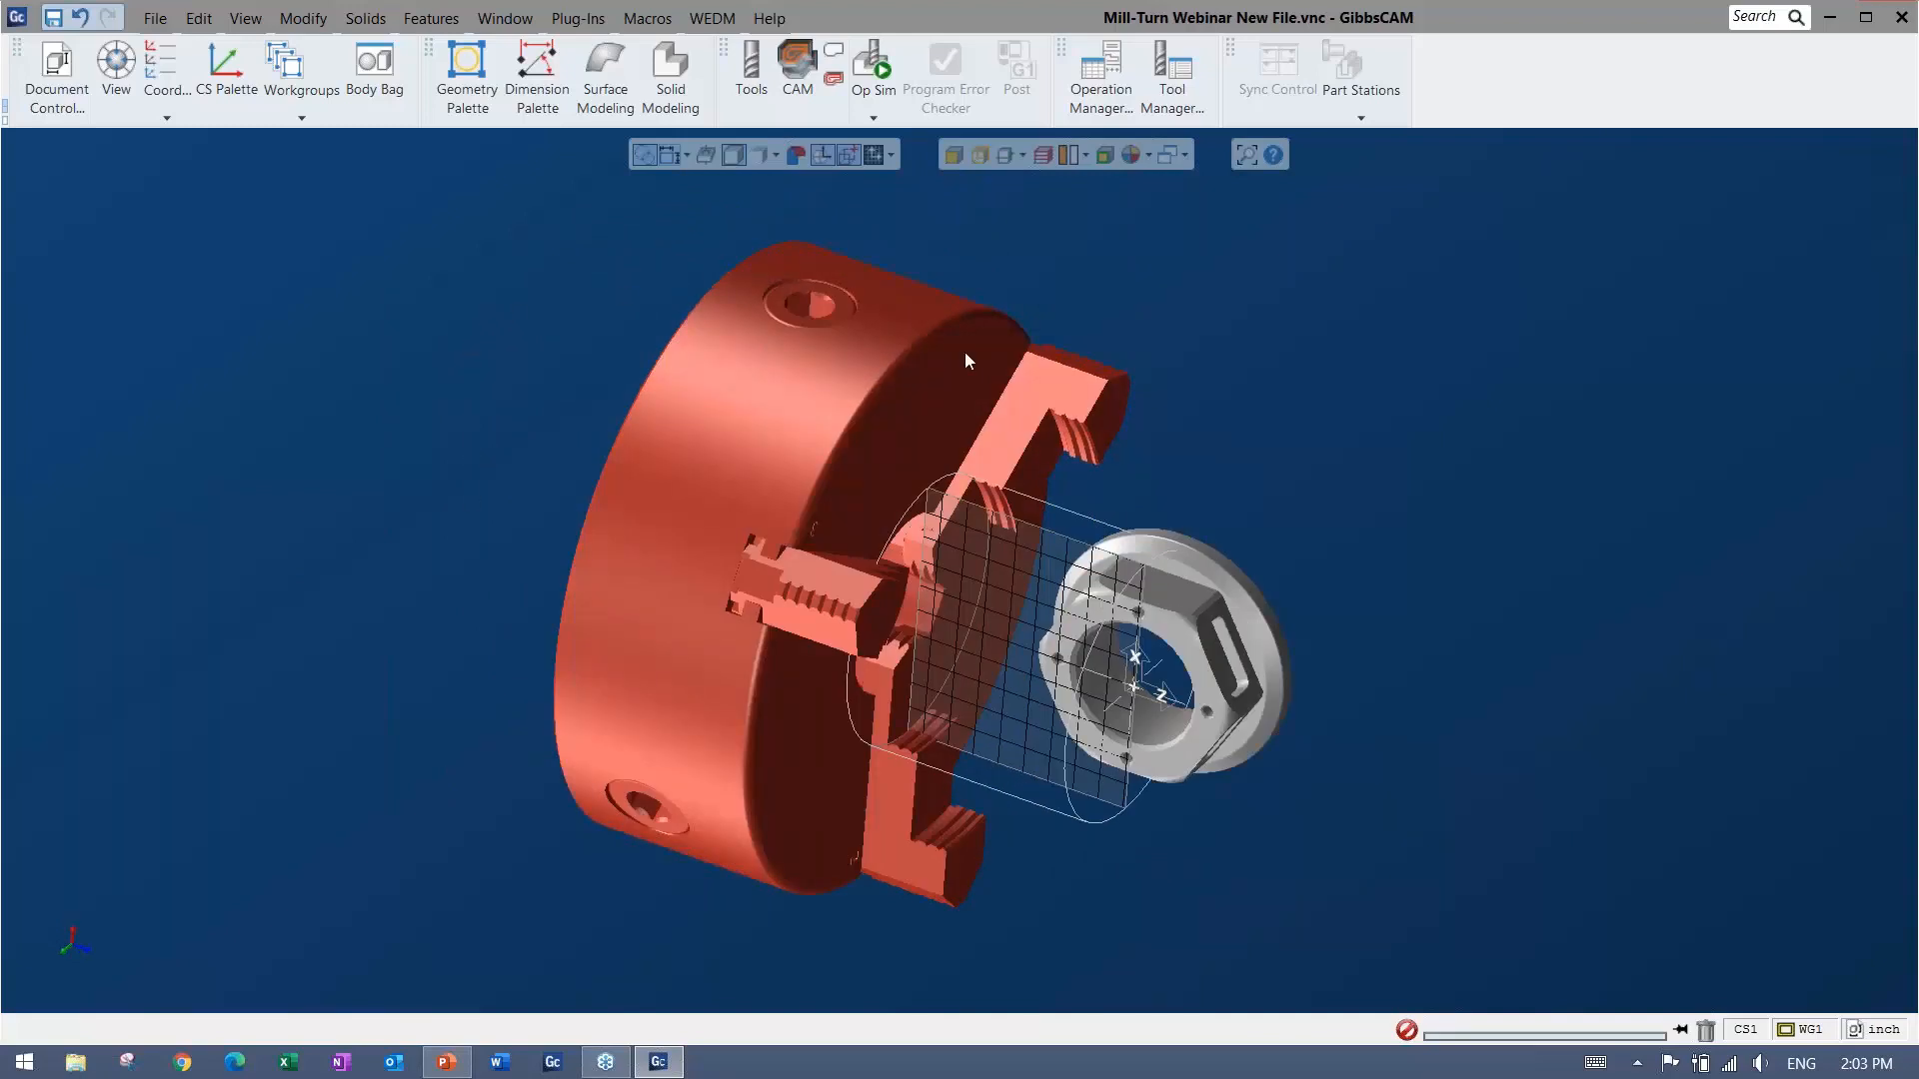
{"action": "middle_click_drag", "start_coordinate": [849, 686], "coordinate": [780, 519]}
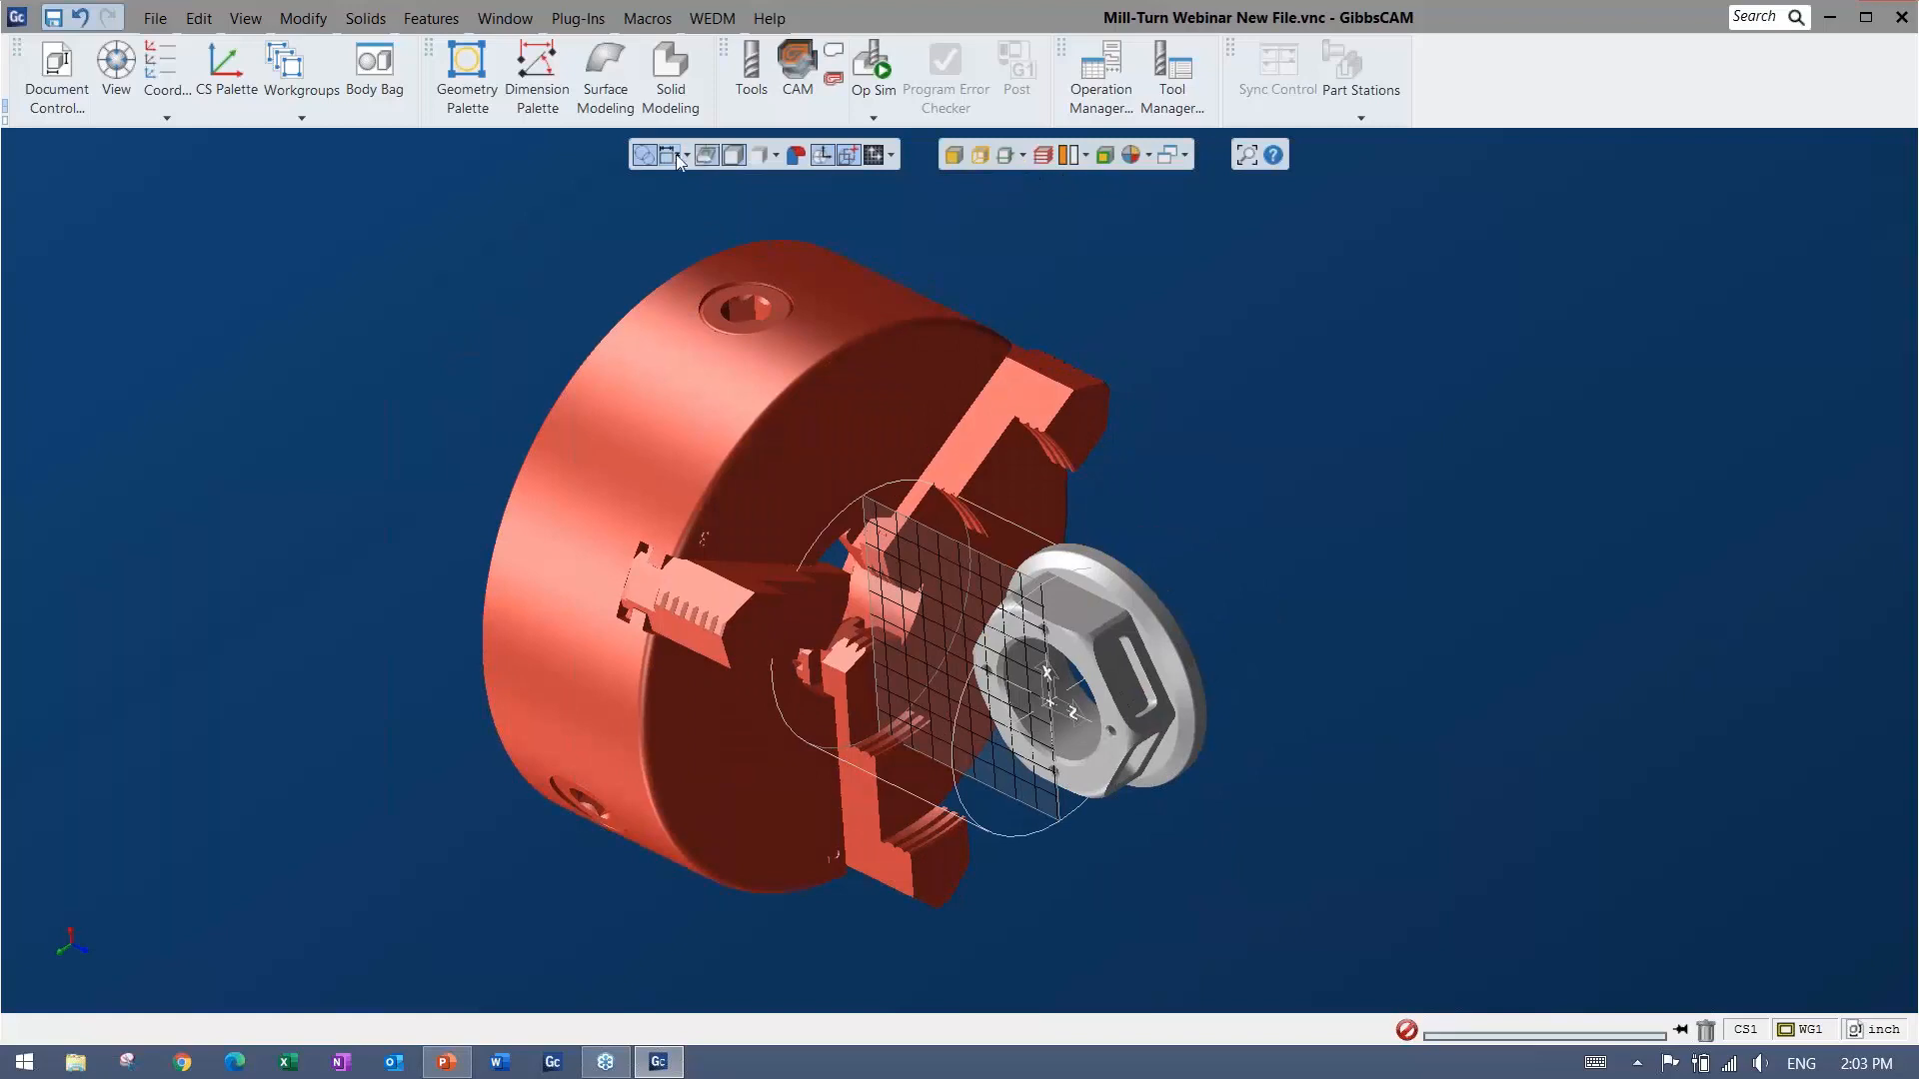
{"action": "left_click", "coordinate": [730, 156]}
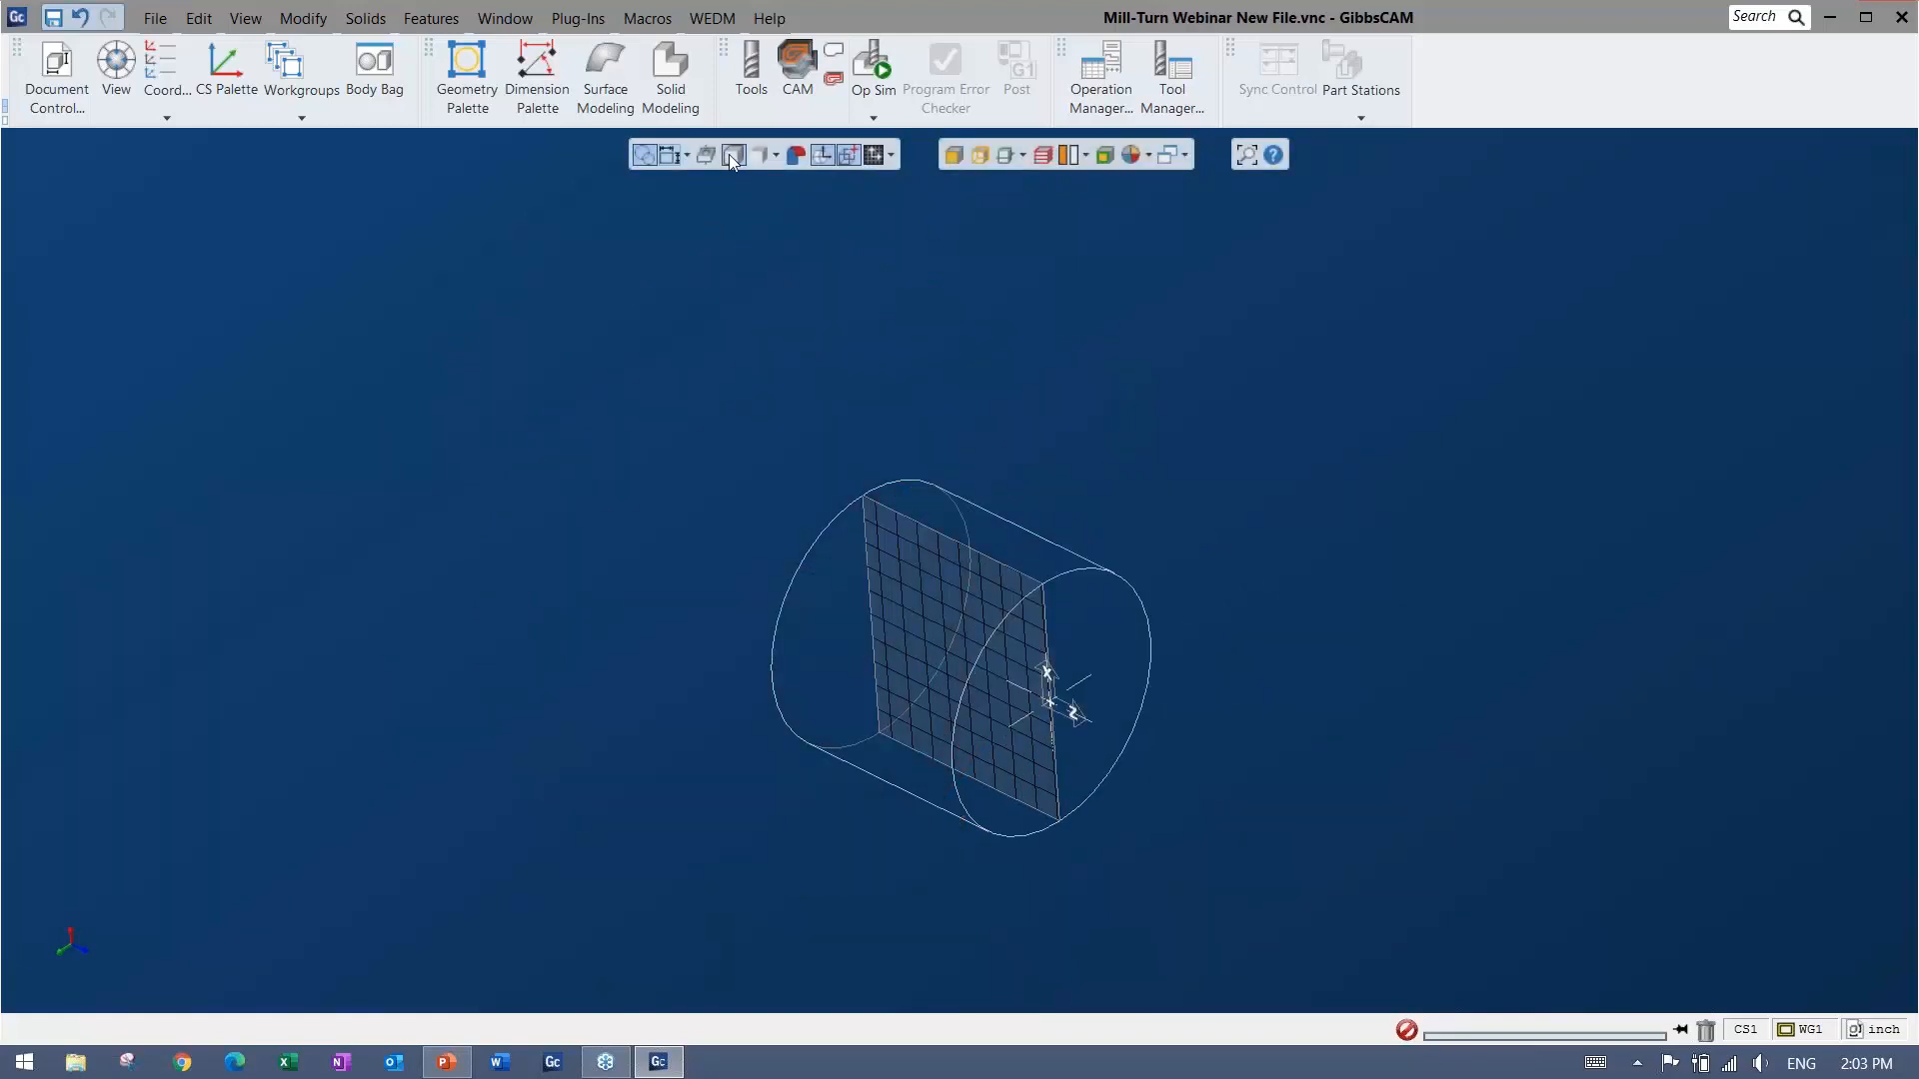
{"action": "left_click", "coordinate": [730, 156]}
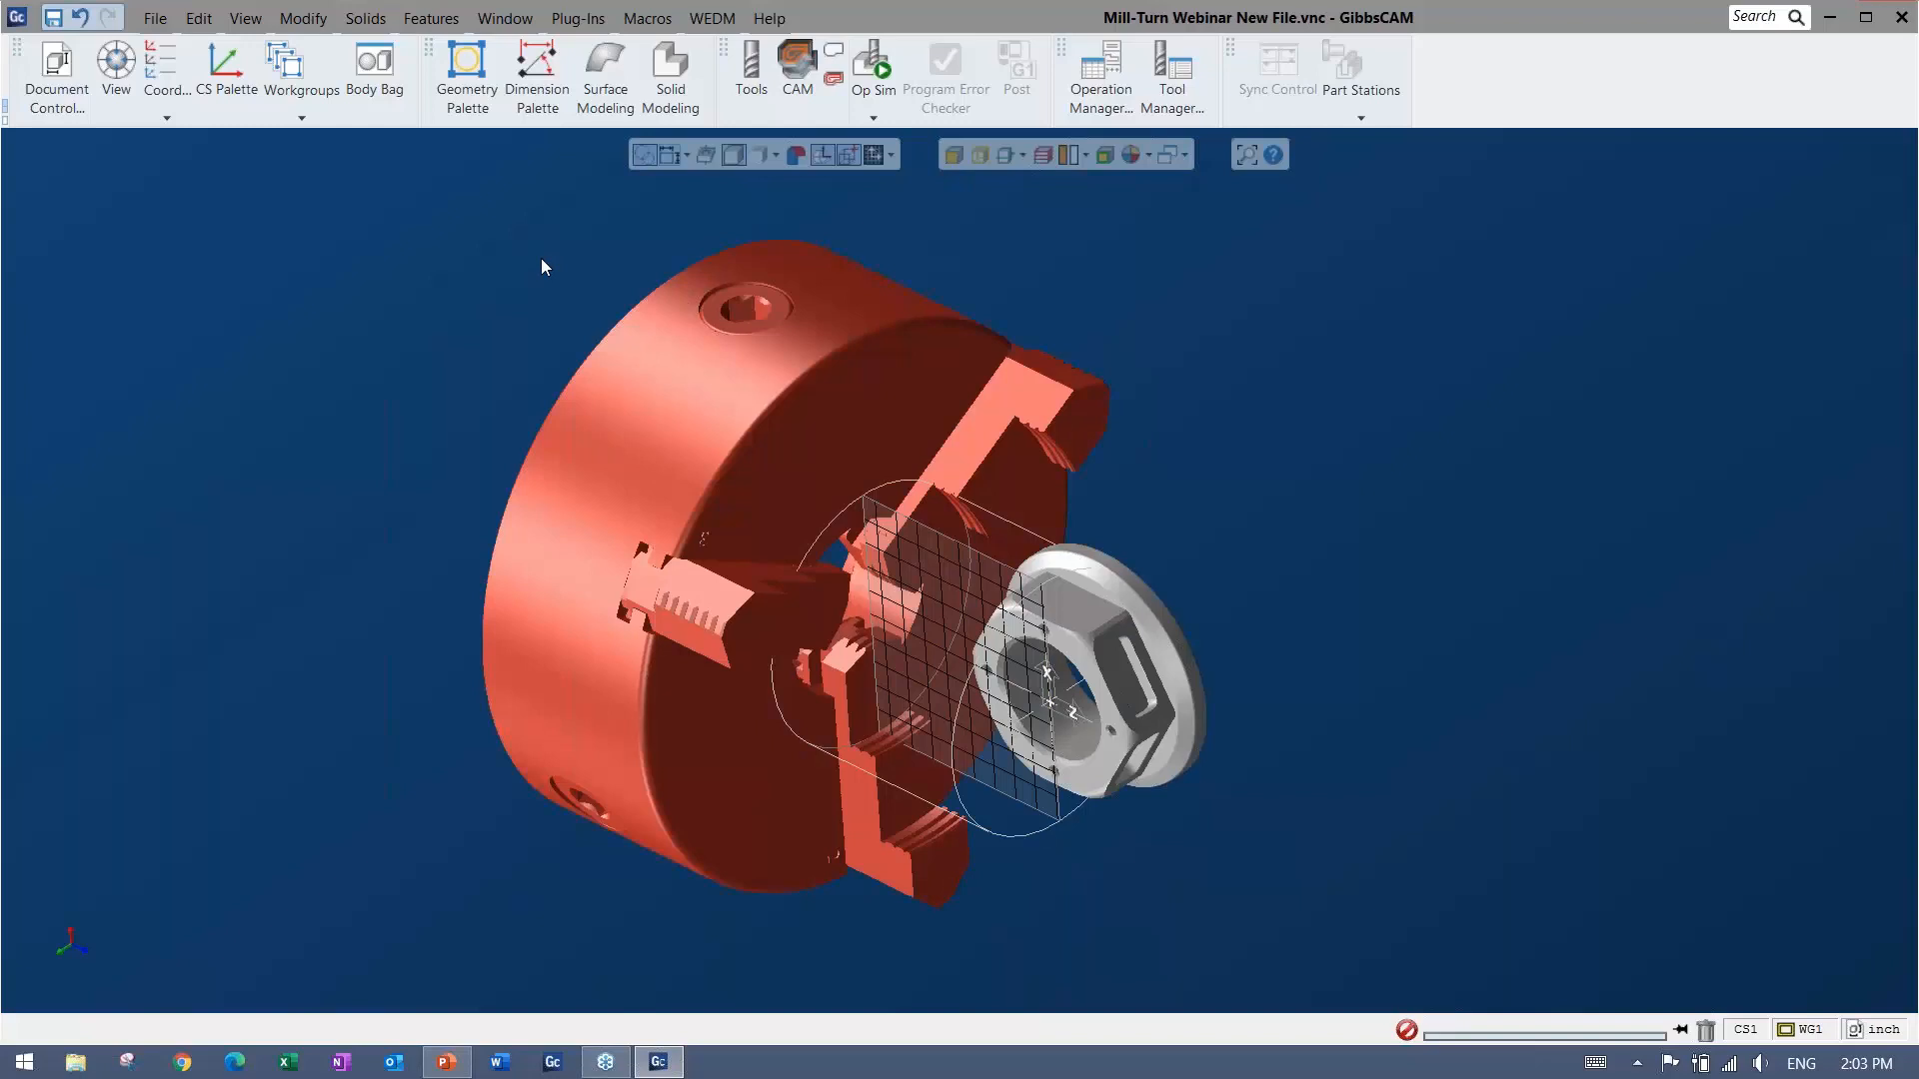
{"action": "middle_click_drag", "start_coordinate": [987, 743], "coordinate": [487, 697]}
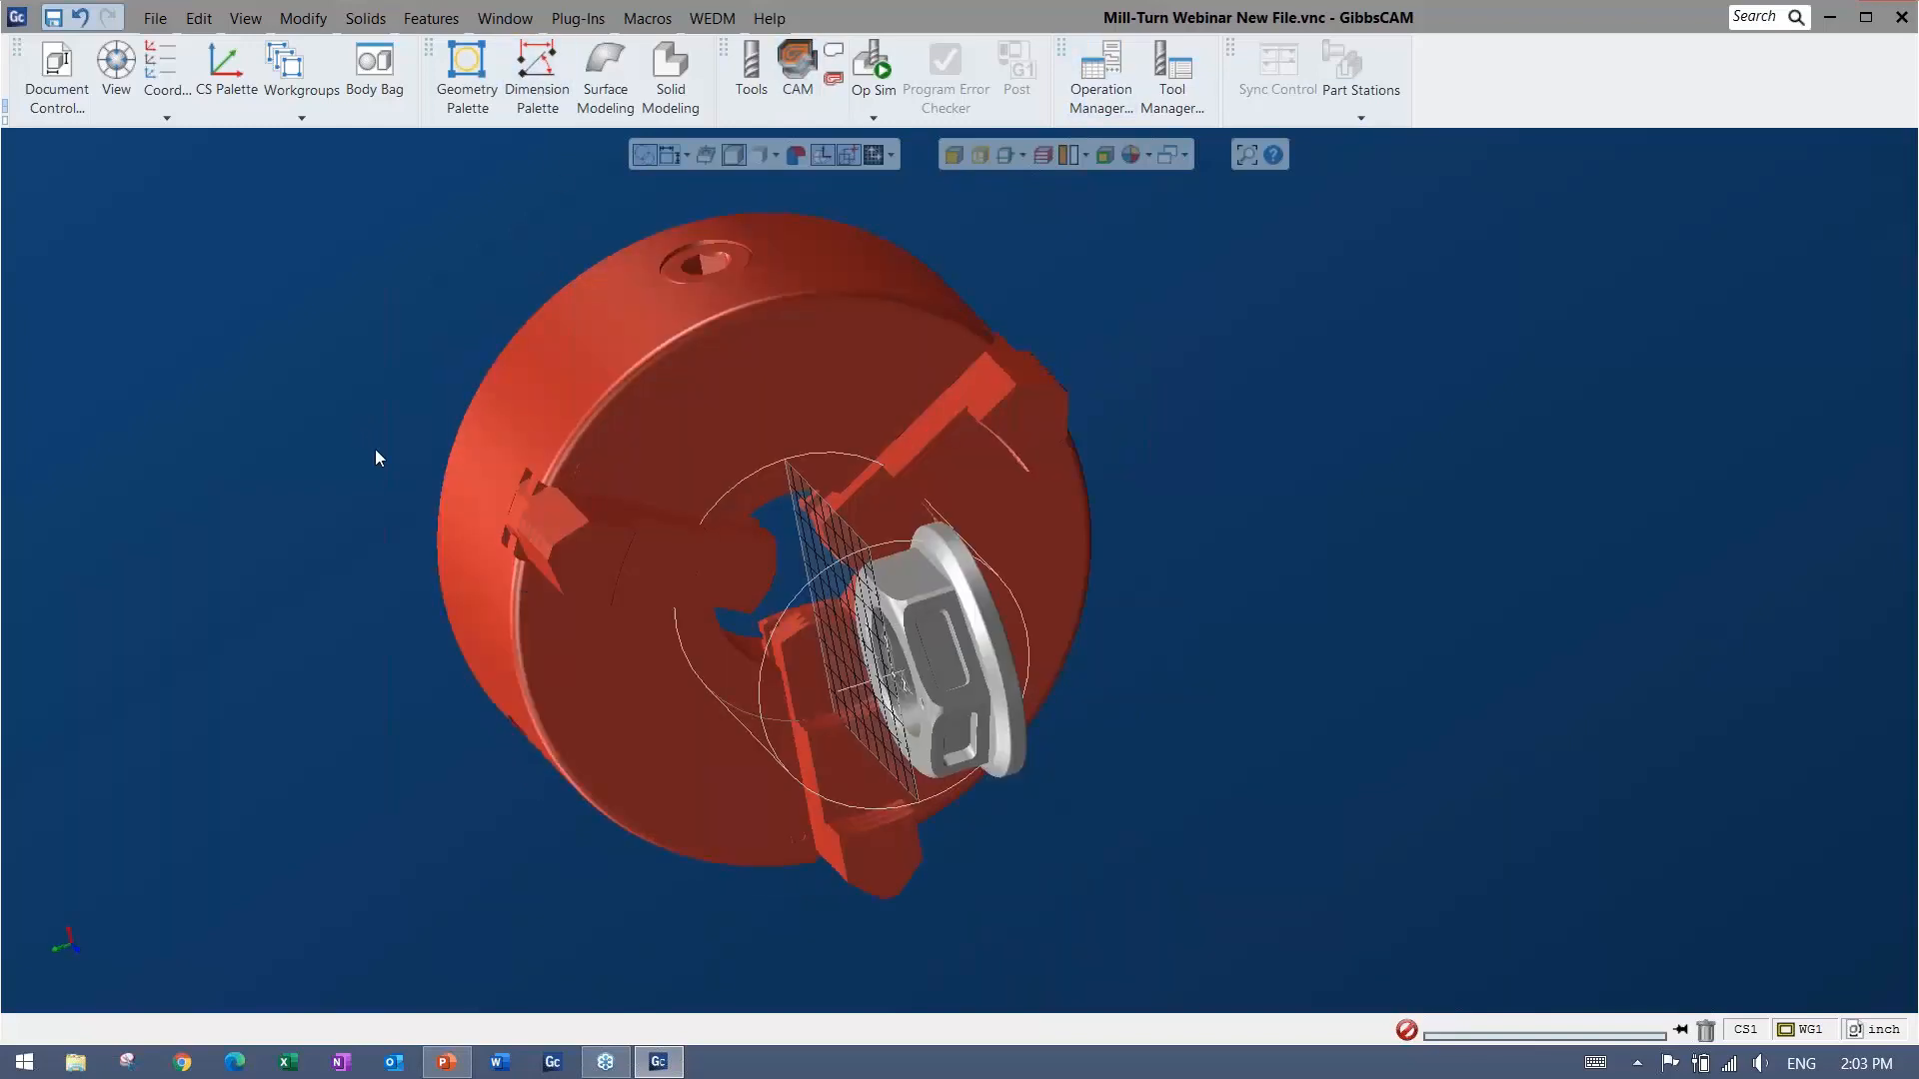
{"action": "middle_click_drag", "start_coordinate": [376, 449], "coordinate": [985, 599]}
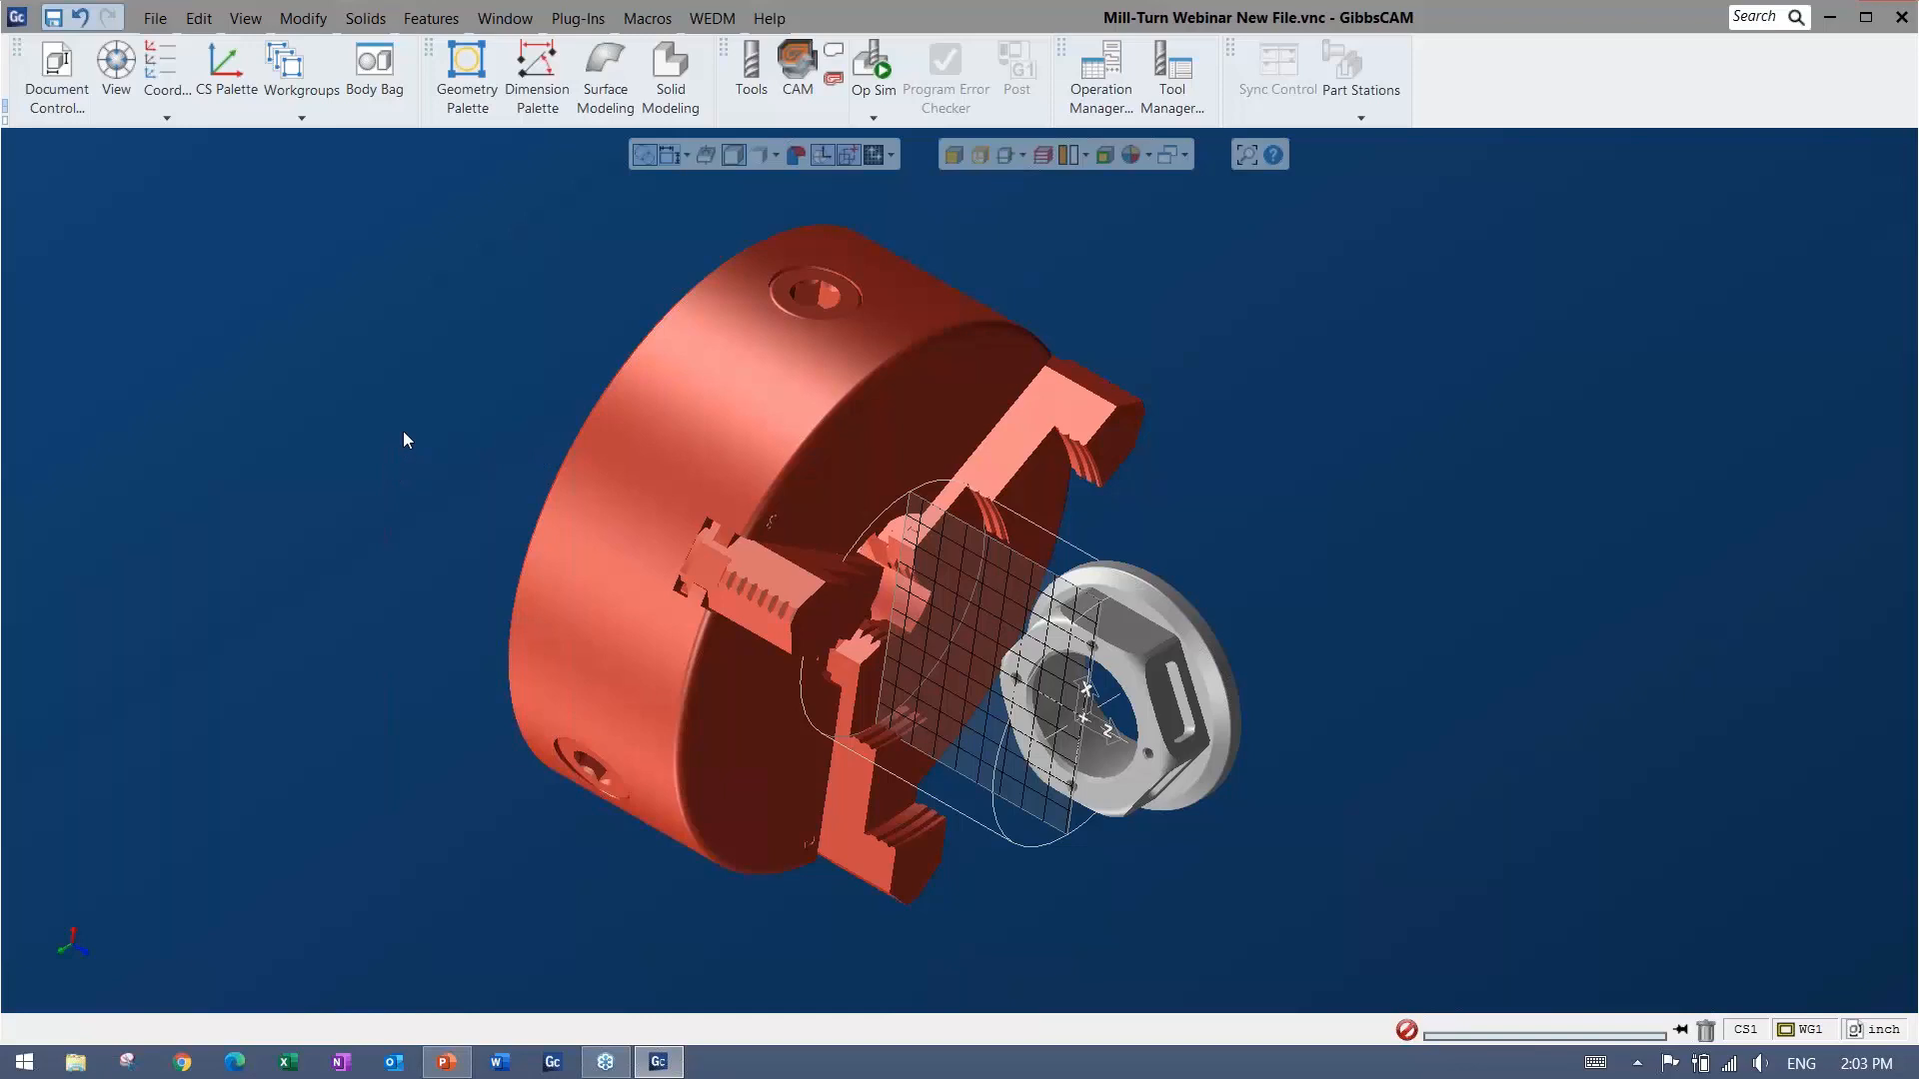
Look over the model in isometric and rotated views and review the standard view orientation controls.
{"action": "key", "text": "ctrl+i"}
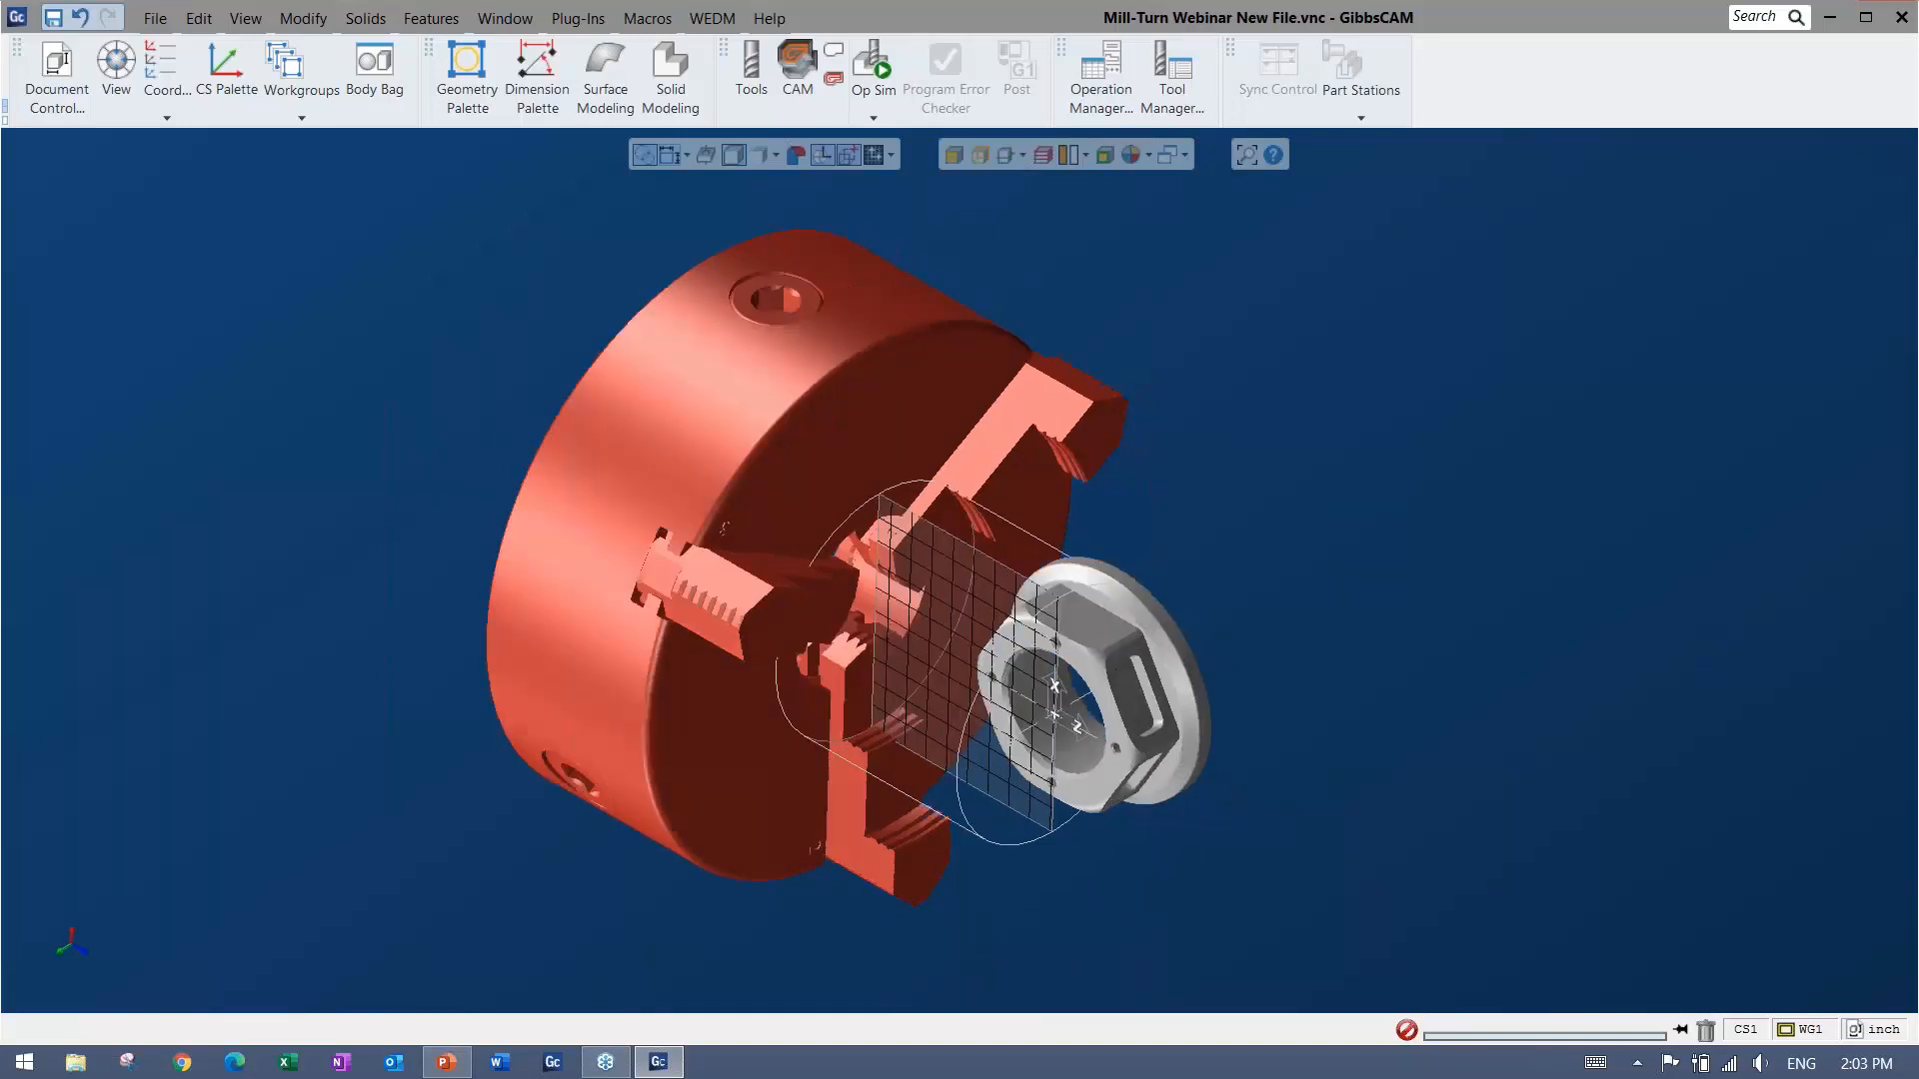
{"action": "key", "text": "ctrl+u"}
{"action": "scroll", "coordinate": [710, 490], "scroll_direction": "down", "scroll_amount": 4}
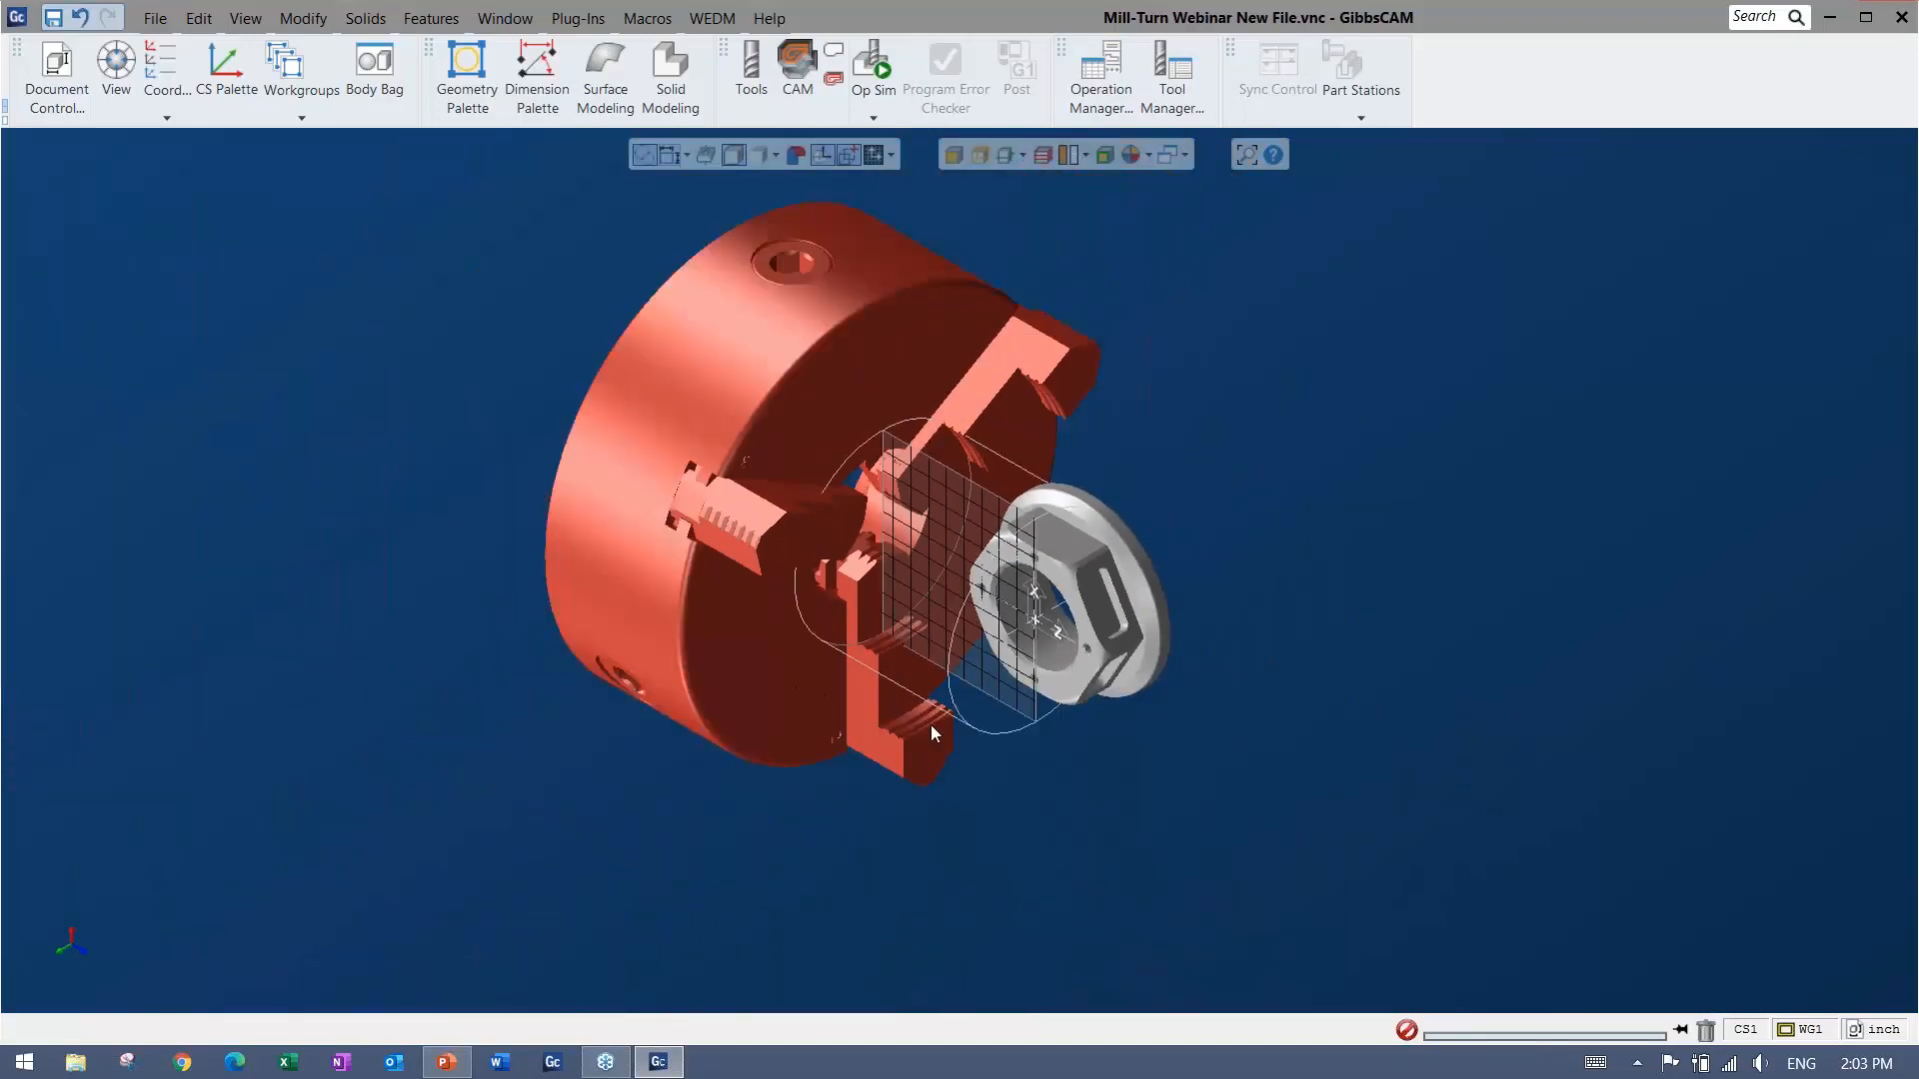
{"action": "middle_click_drag", "start_coordinate": [932, 725], "coordinate": [1150, 600]}
{"action": "left_click", "coordinate": [116, 76]}
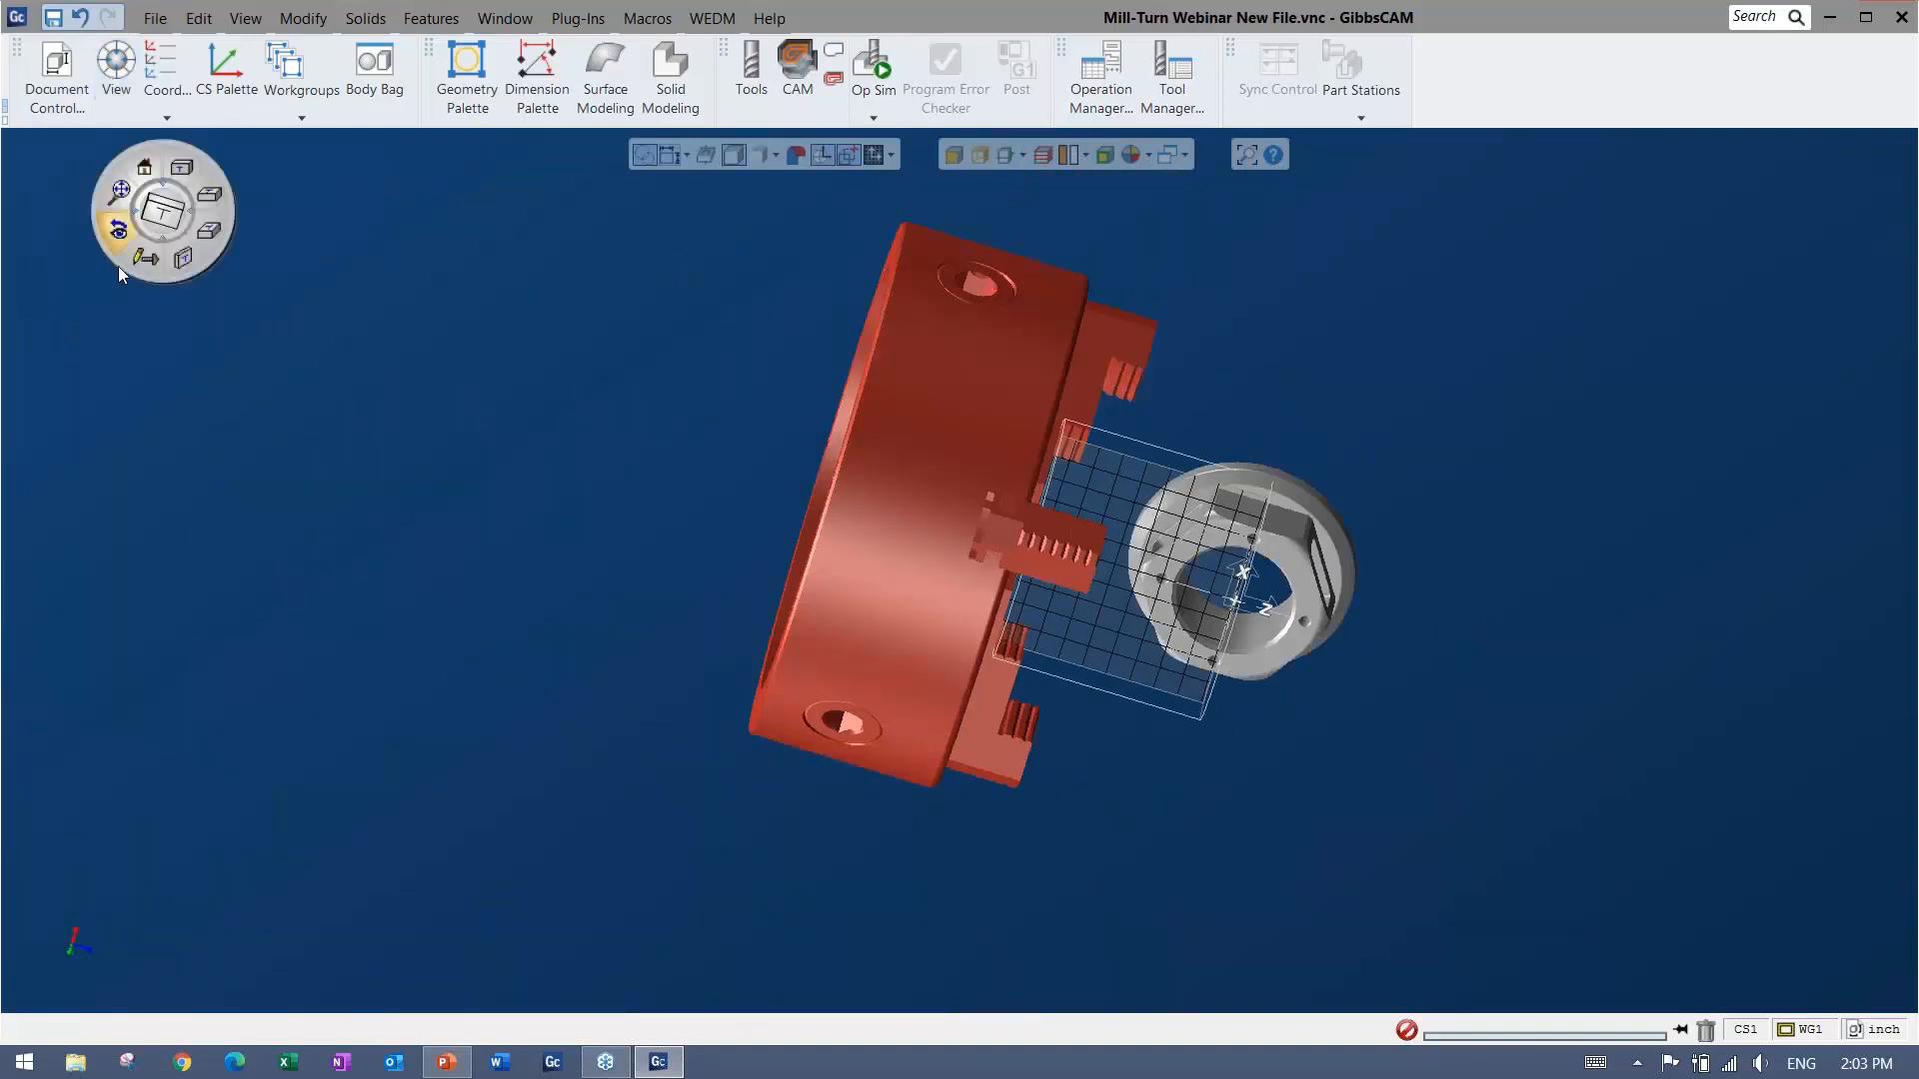
{"action": "left_click", "coordinate": [118, 90]}
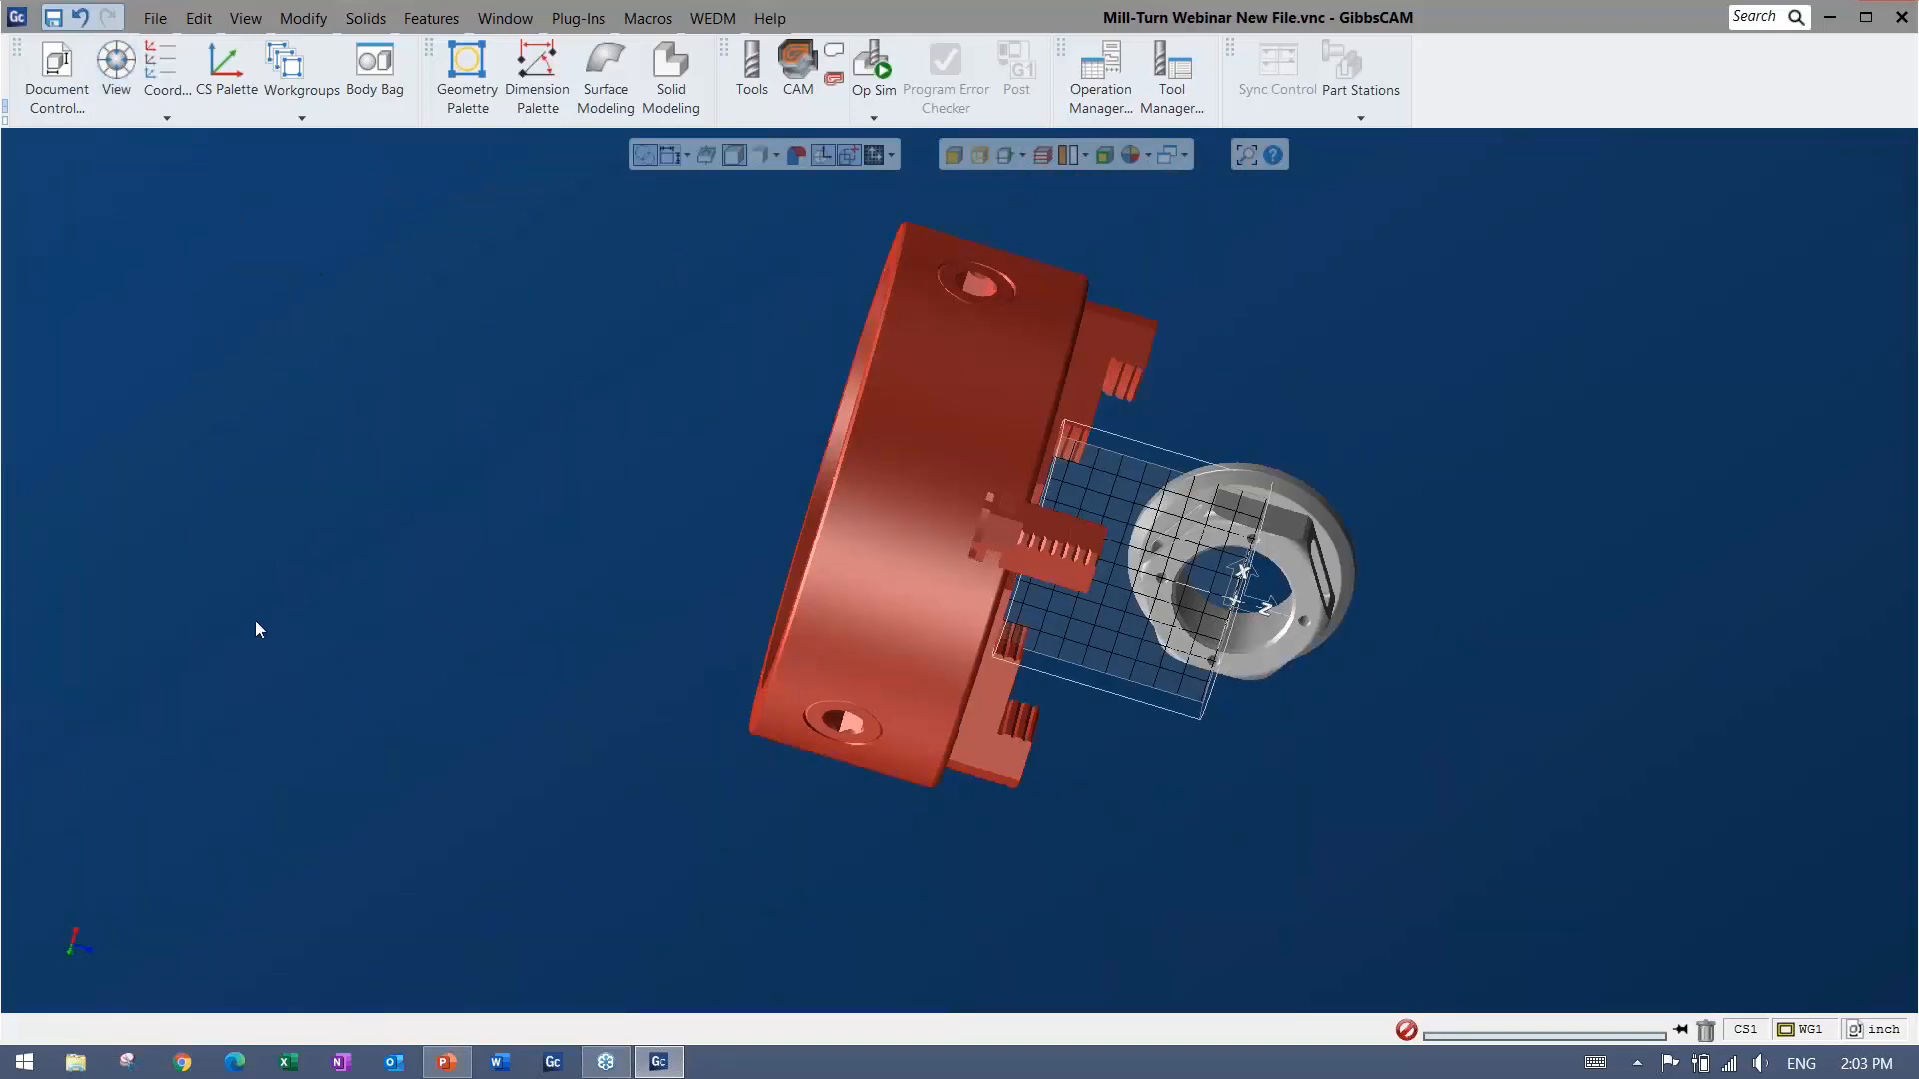
{"action": "middle_click_drag", "start_coordinate": [257, 630], "coordinate": [417, 453]}
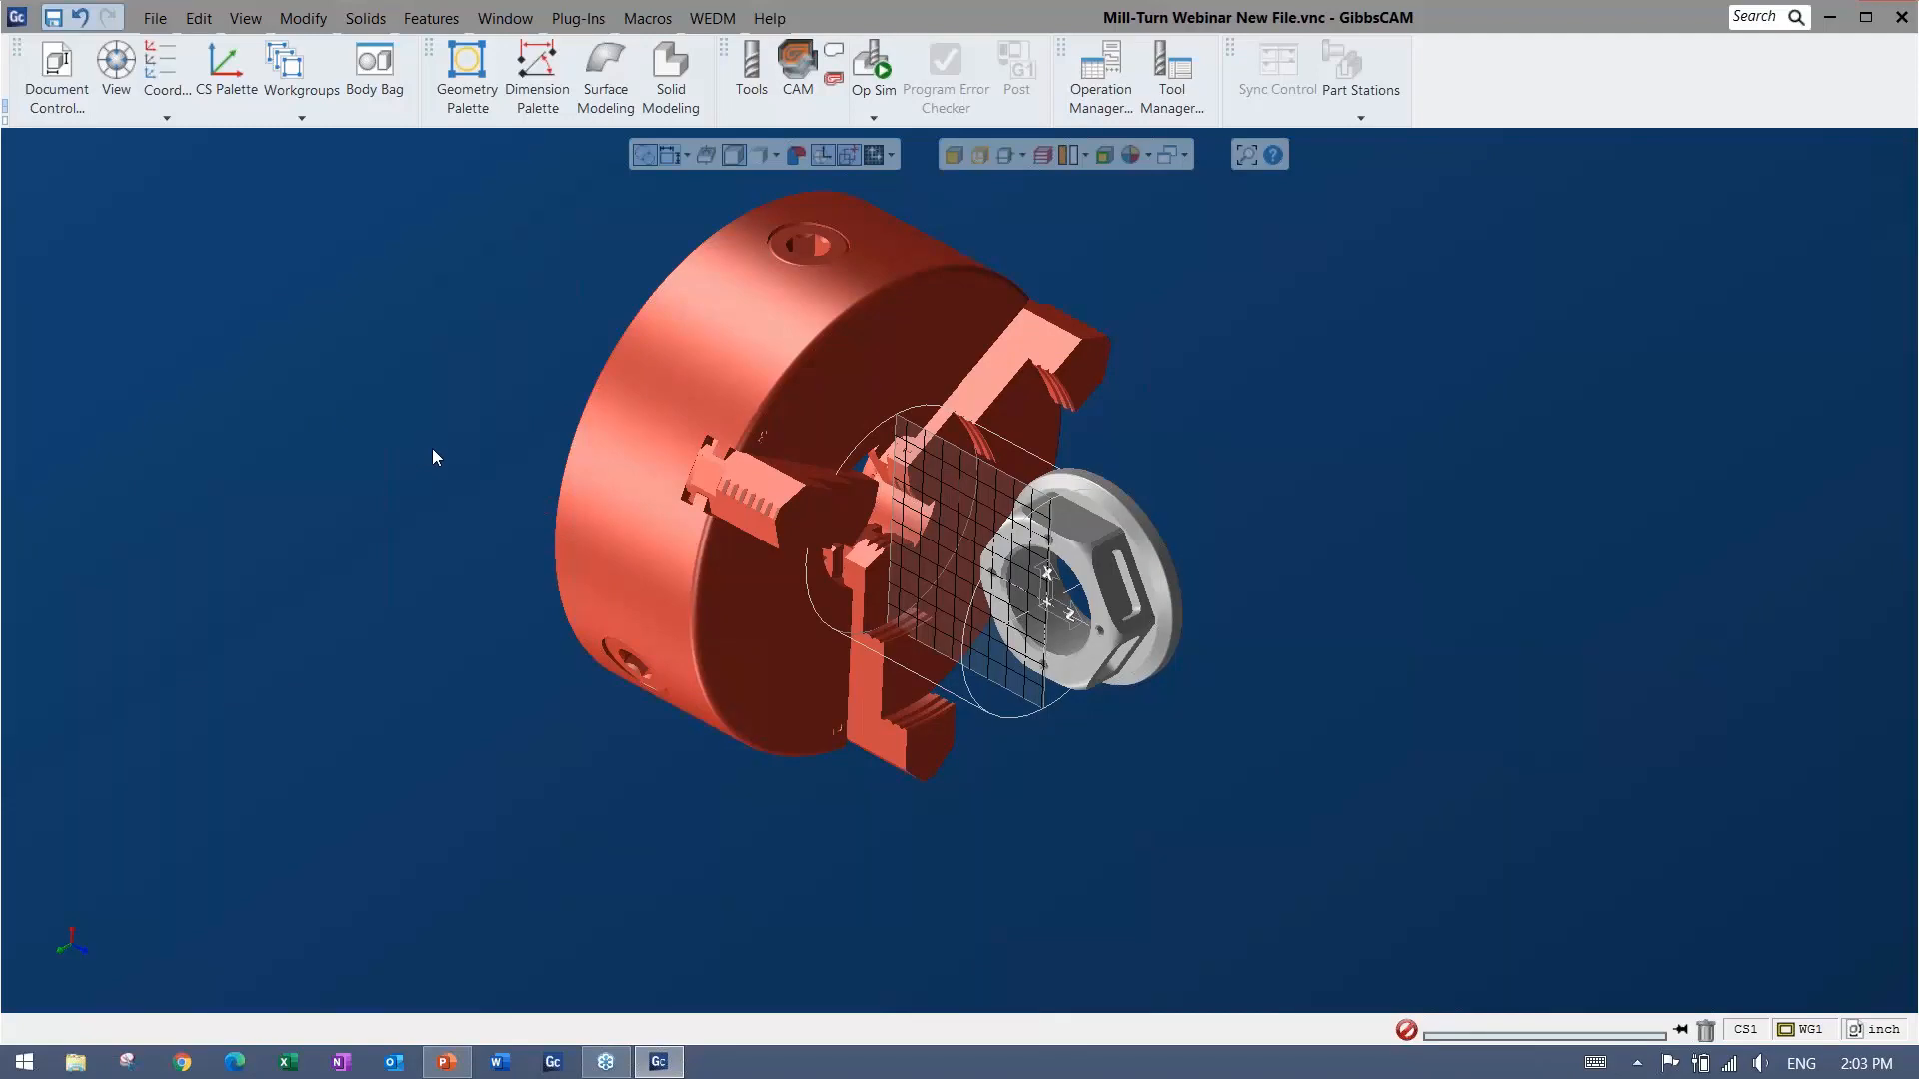
Put the red chuck bodies into the Body Bag, check the workgroup list, and close both windows.
{"action": "scroll", "coordinate": [440, 460], "scroll_direction": "up", "scroll_amount": 5}
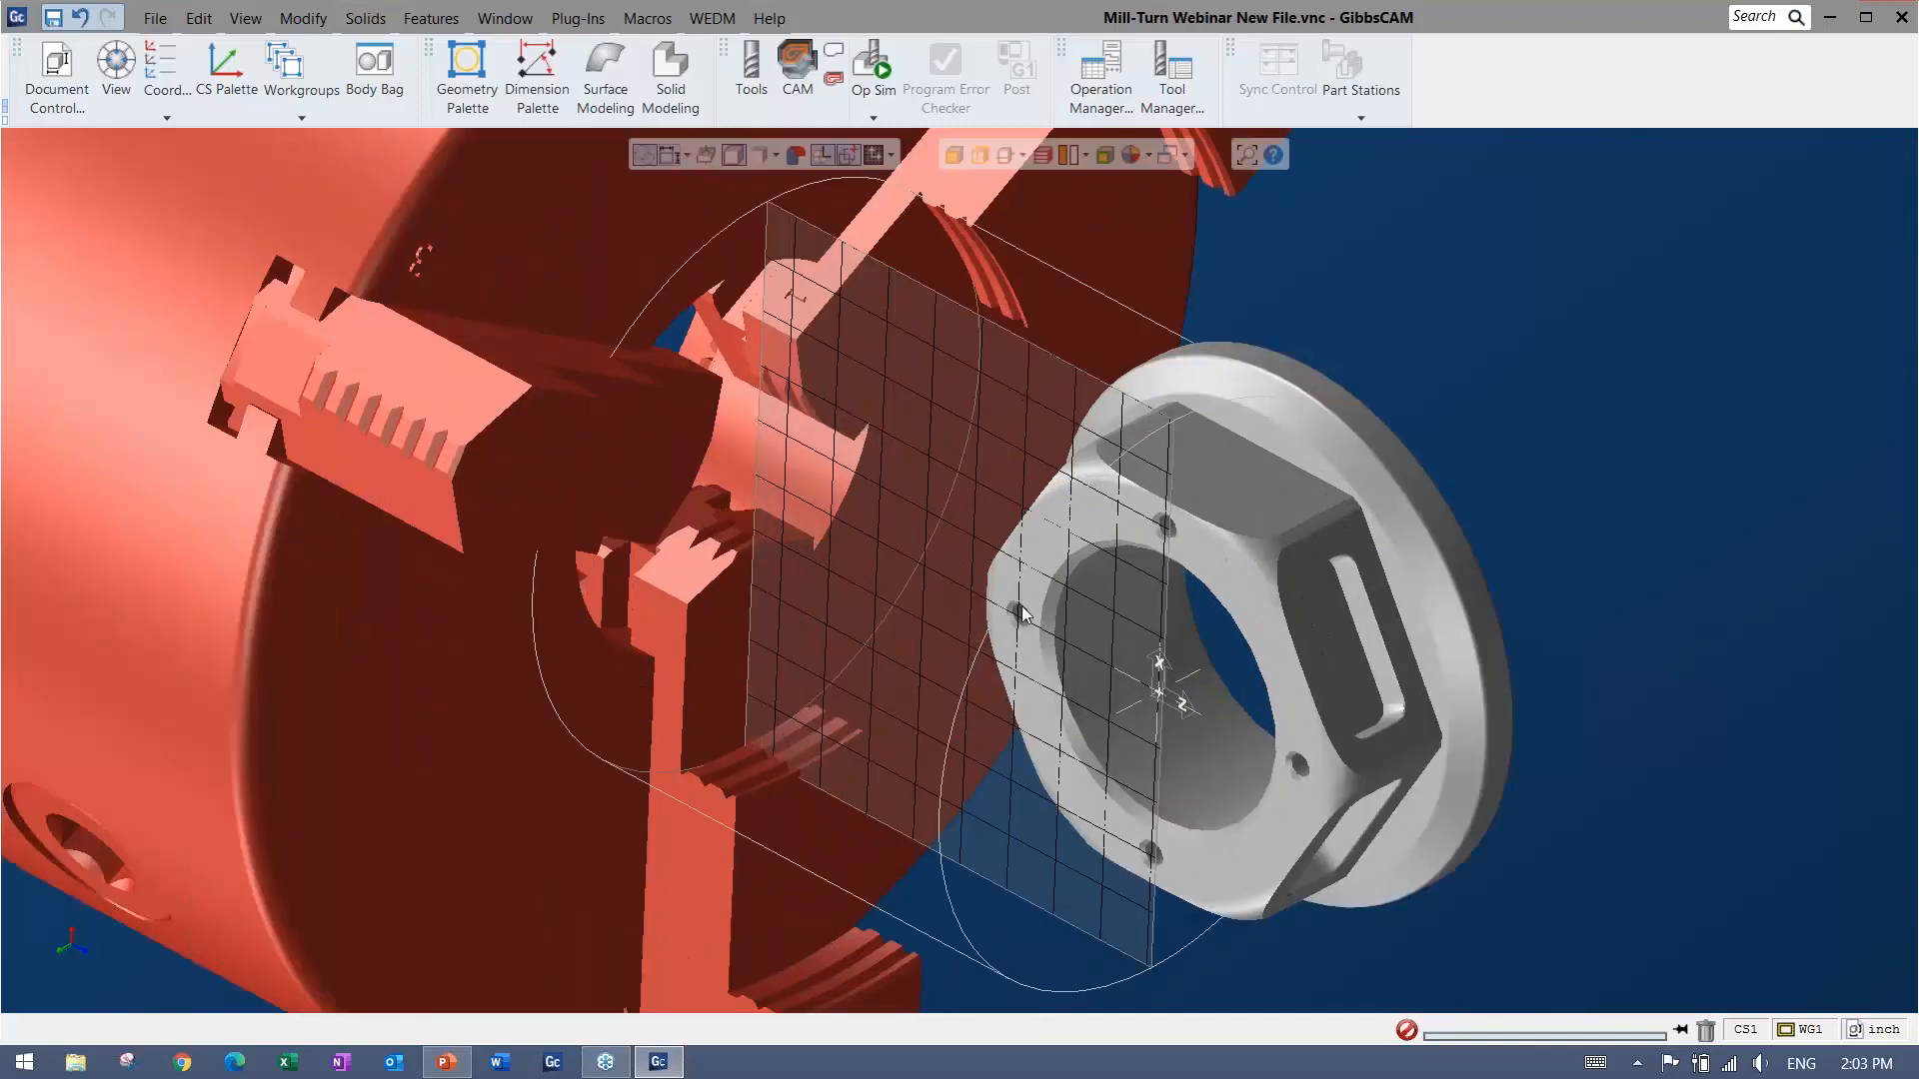
{"action": "scroll", "coordinate": [1022, 614], "scroll_direction": "down", "scroll_amount": 2}
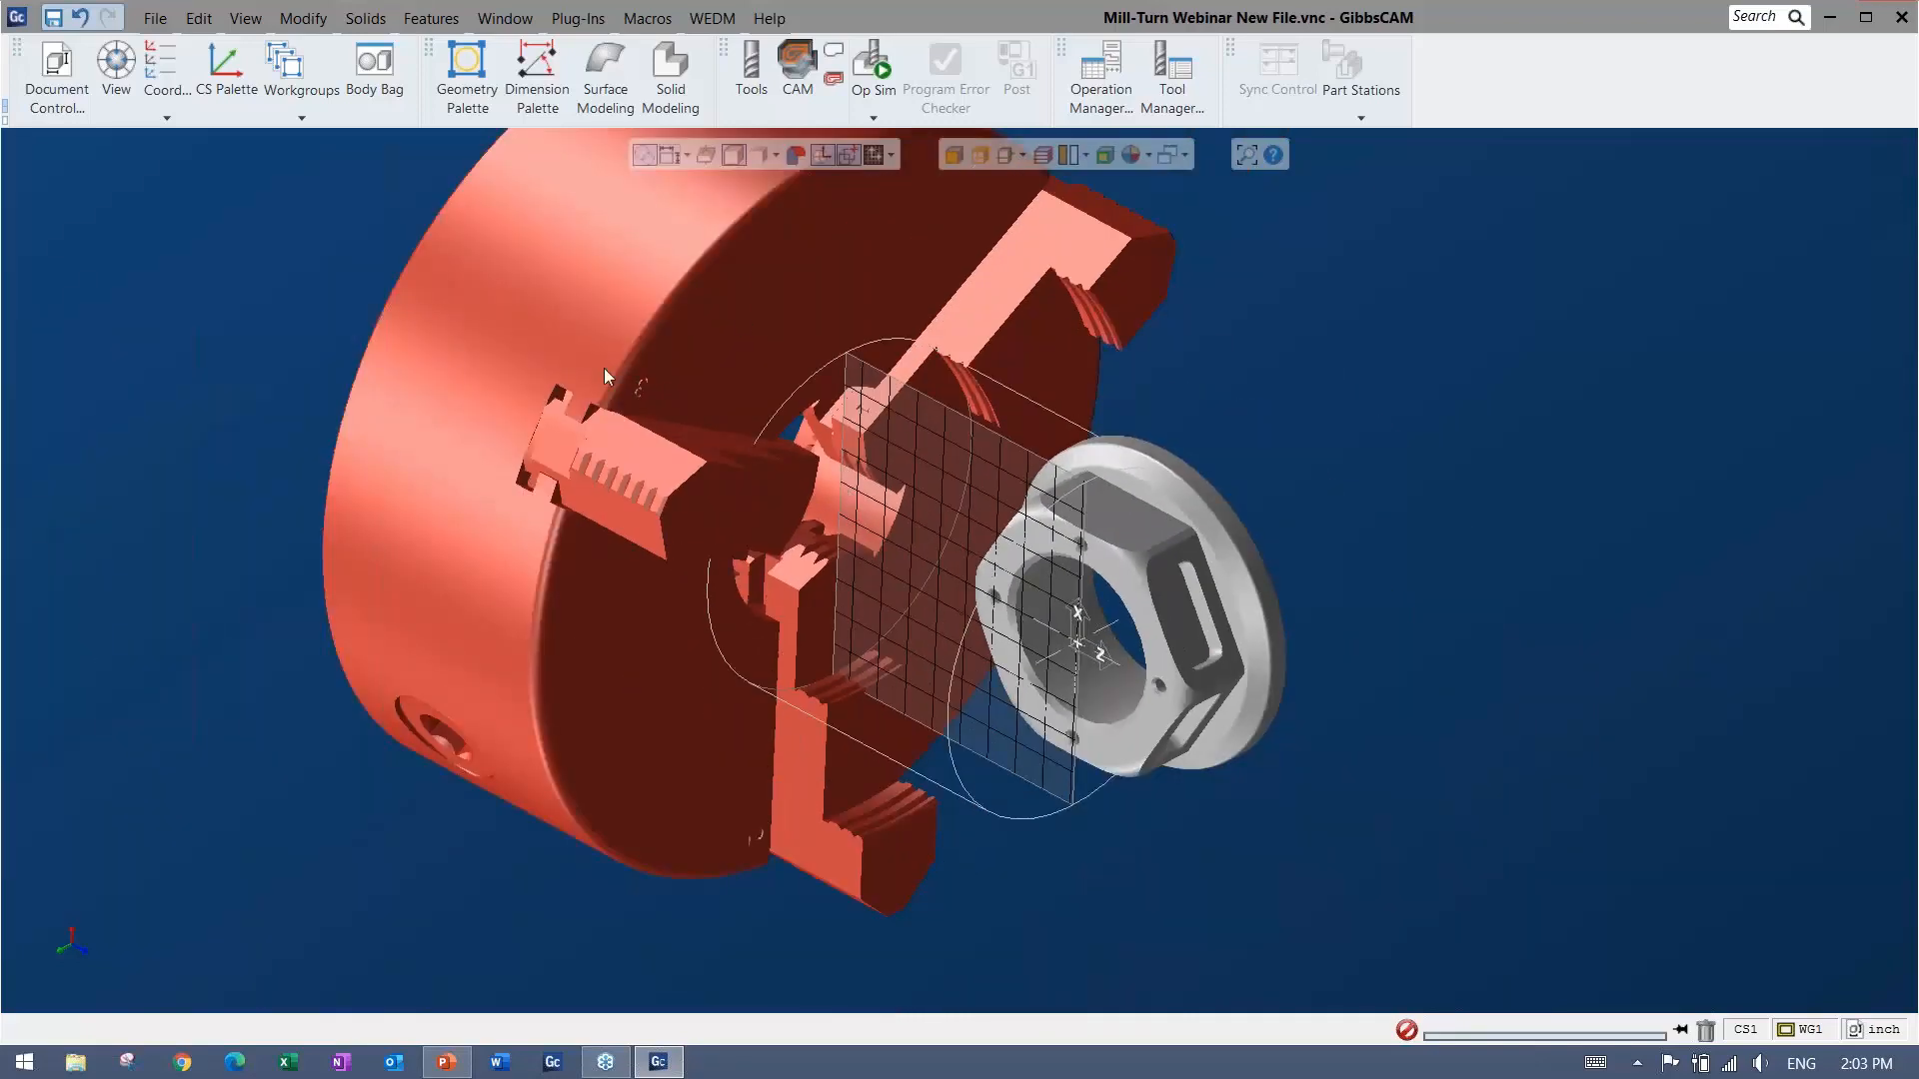
{"action": "left_click", "coordinate": [722, 340]}
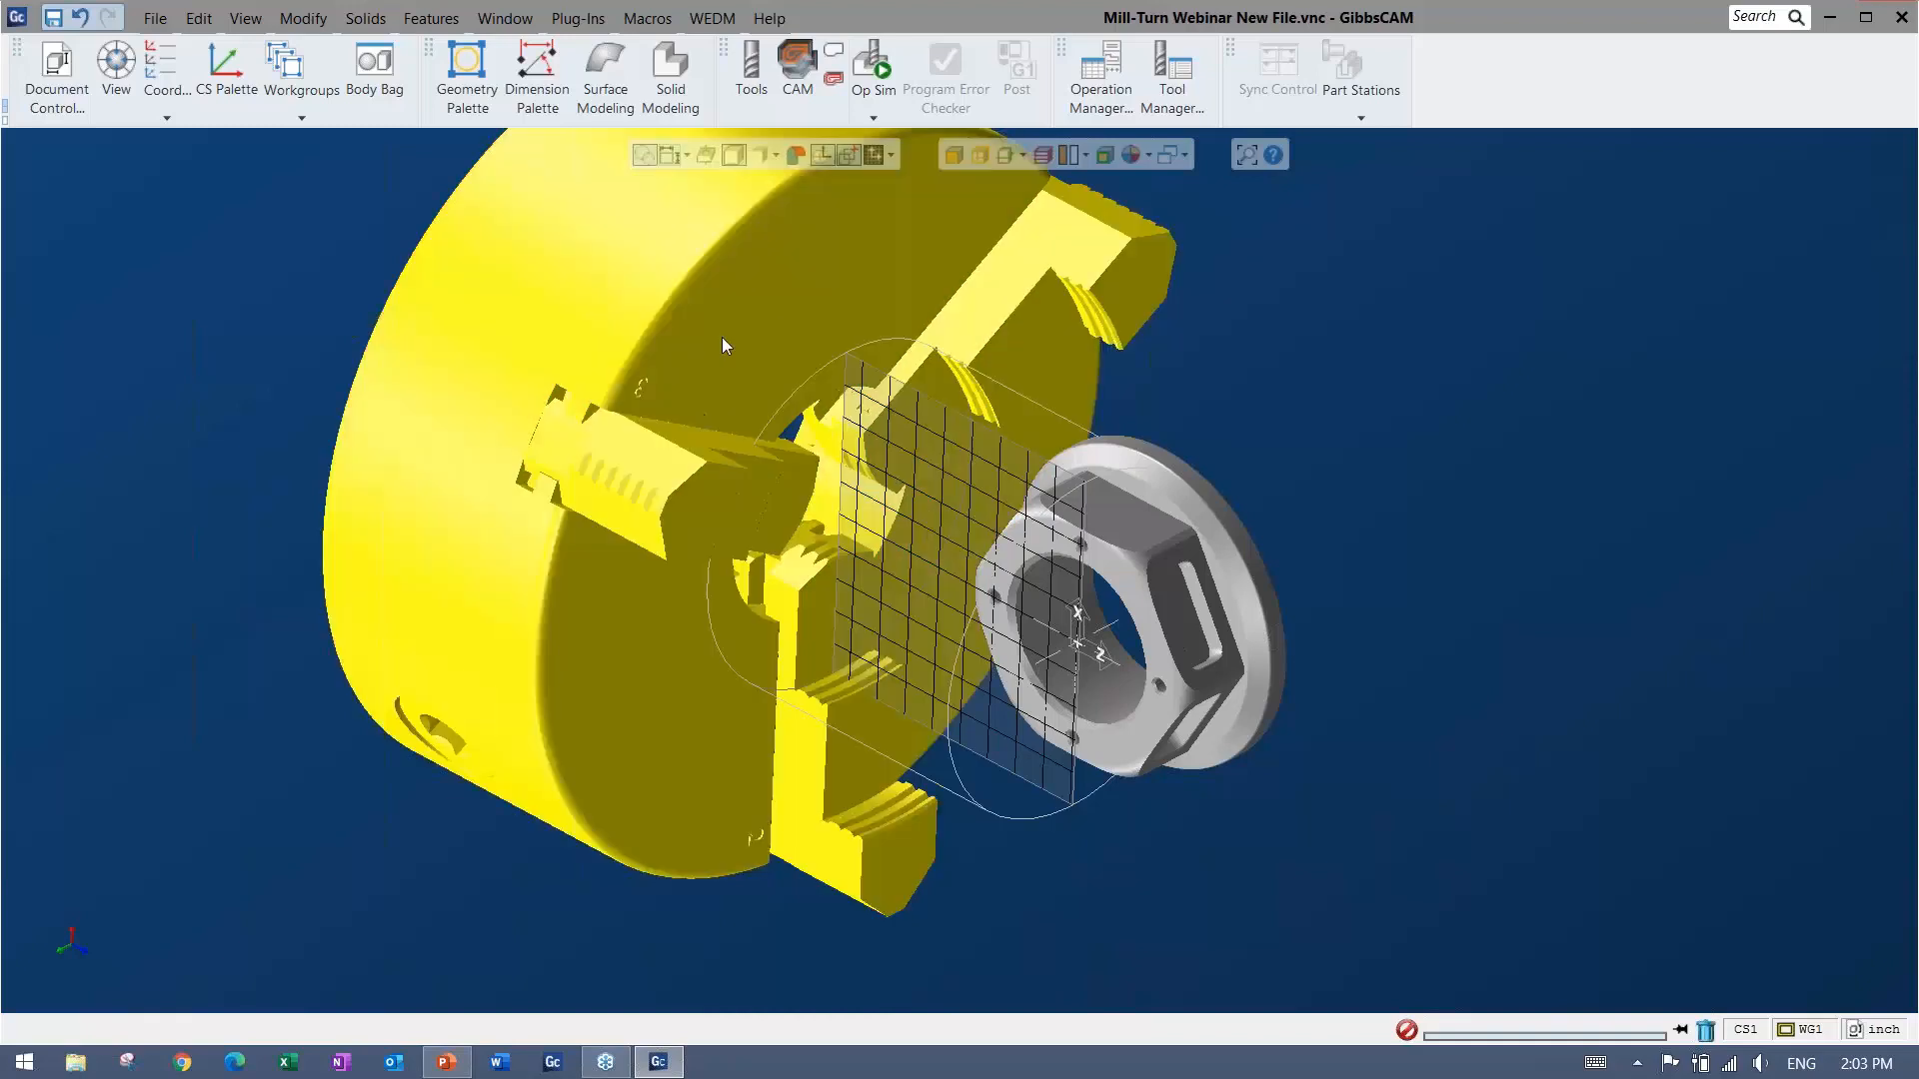
{"action": "double_click", "coordinate": [721, 335]}
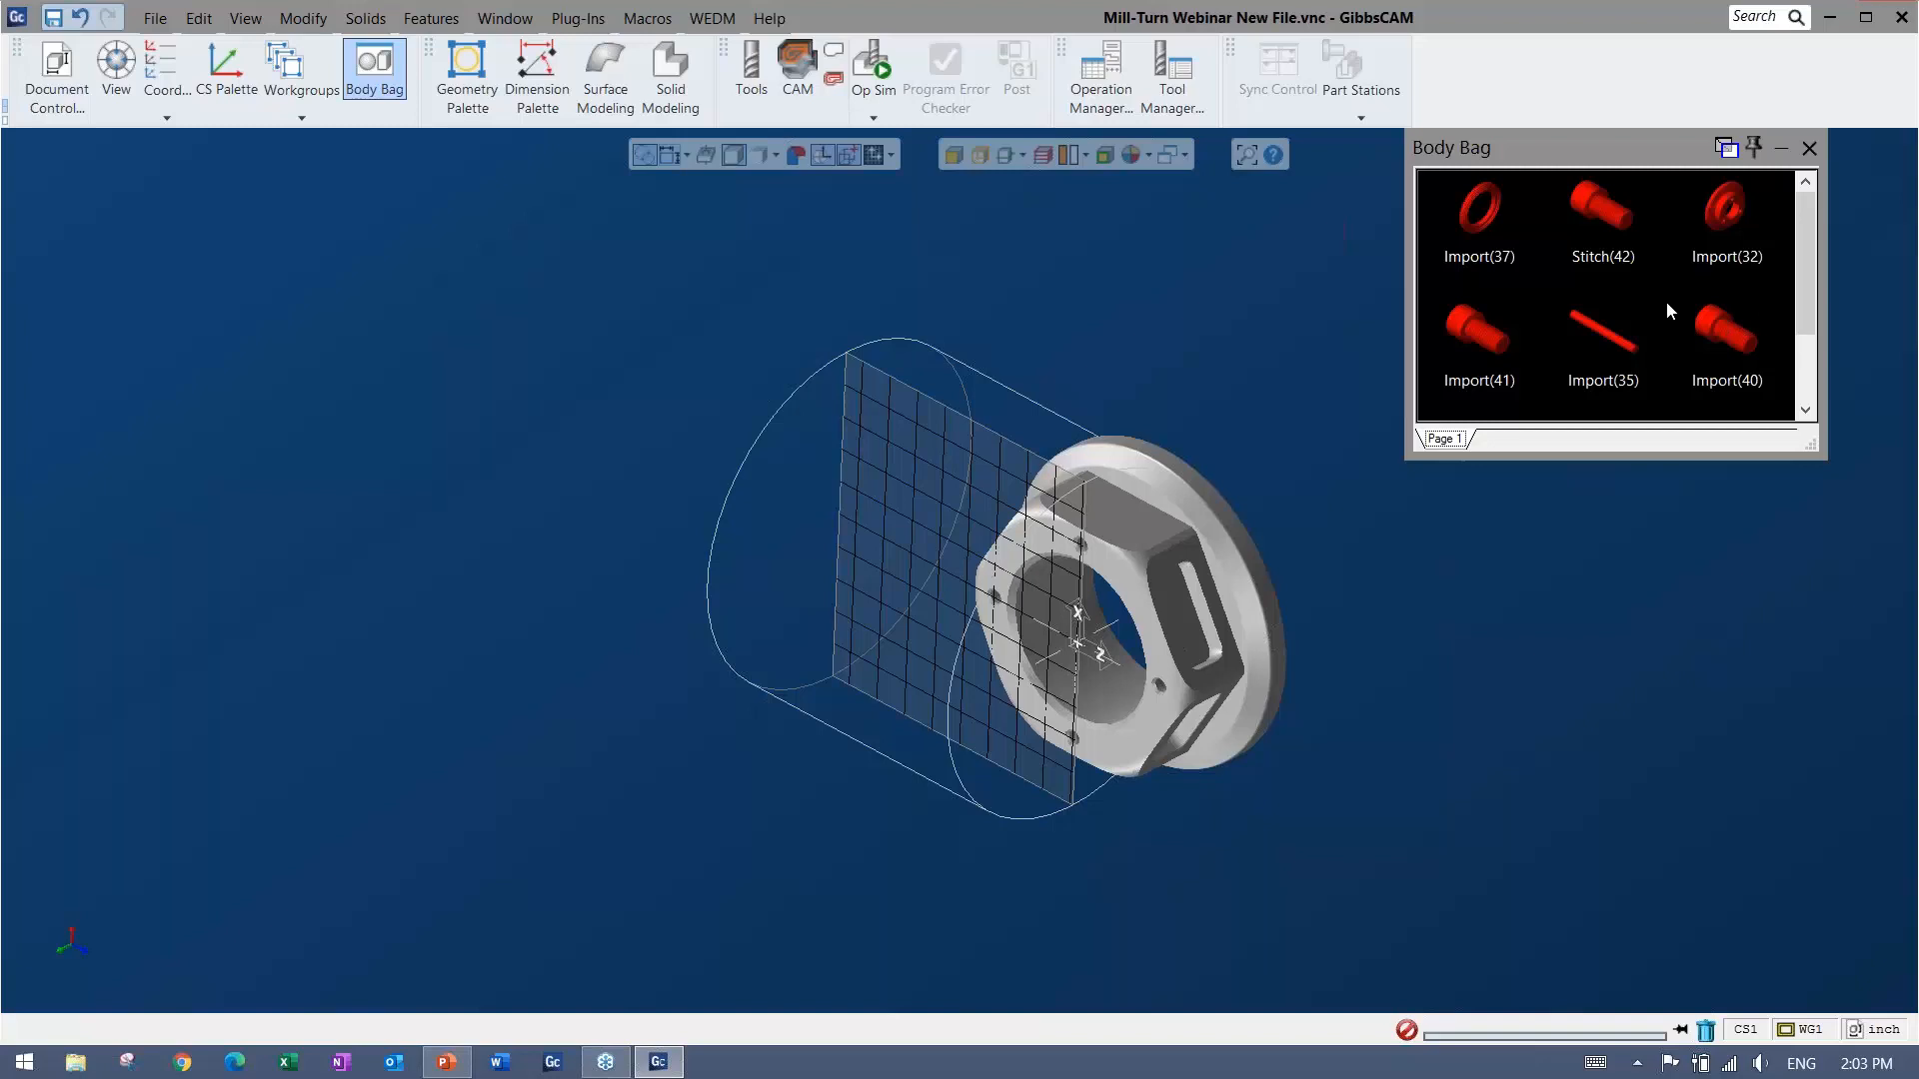
{"action": "left_click", "coordinate": [289, 62]}
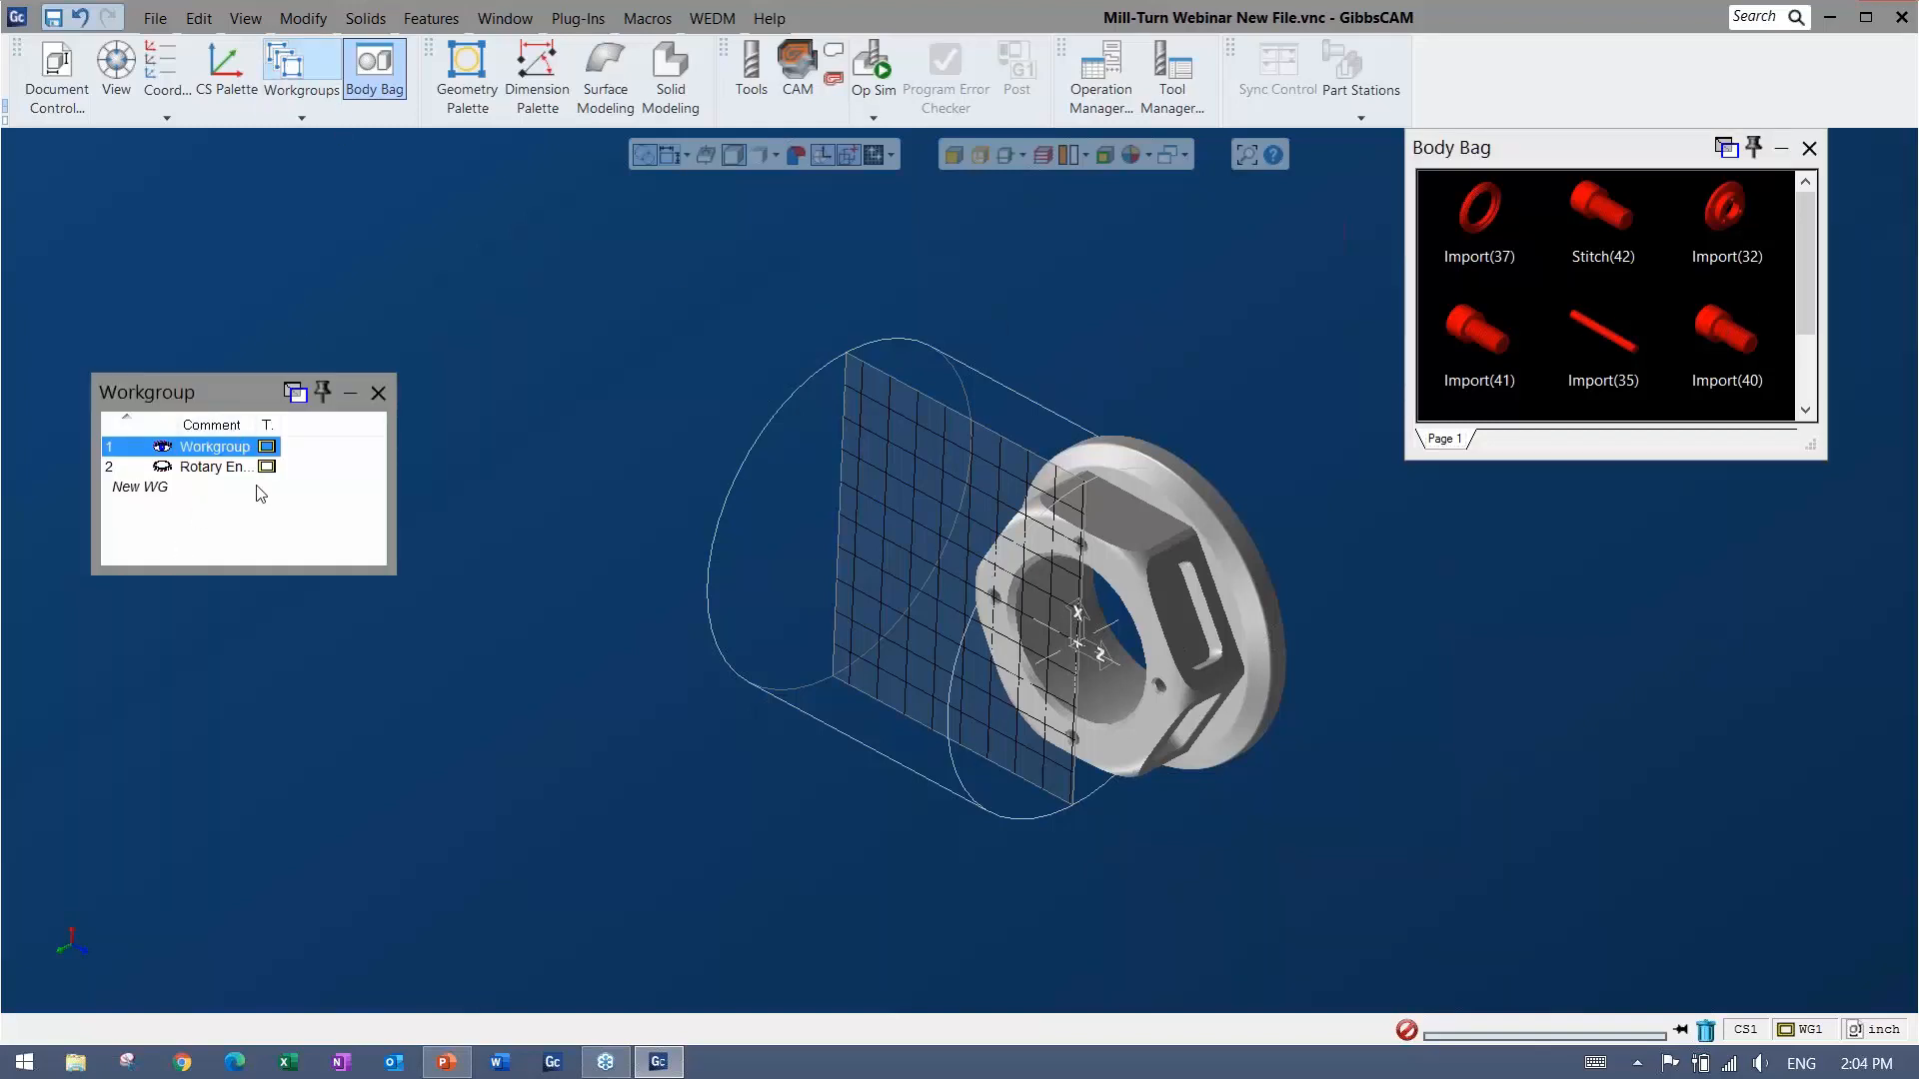
{"action": "left_click", "coordinate": [378, 394]}
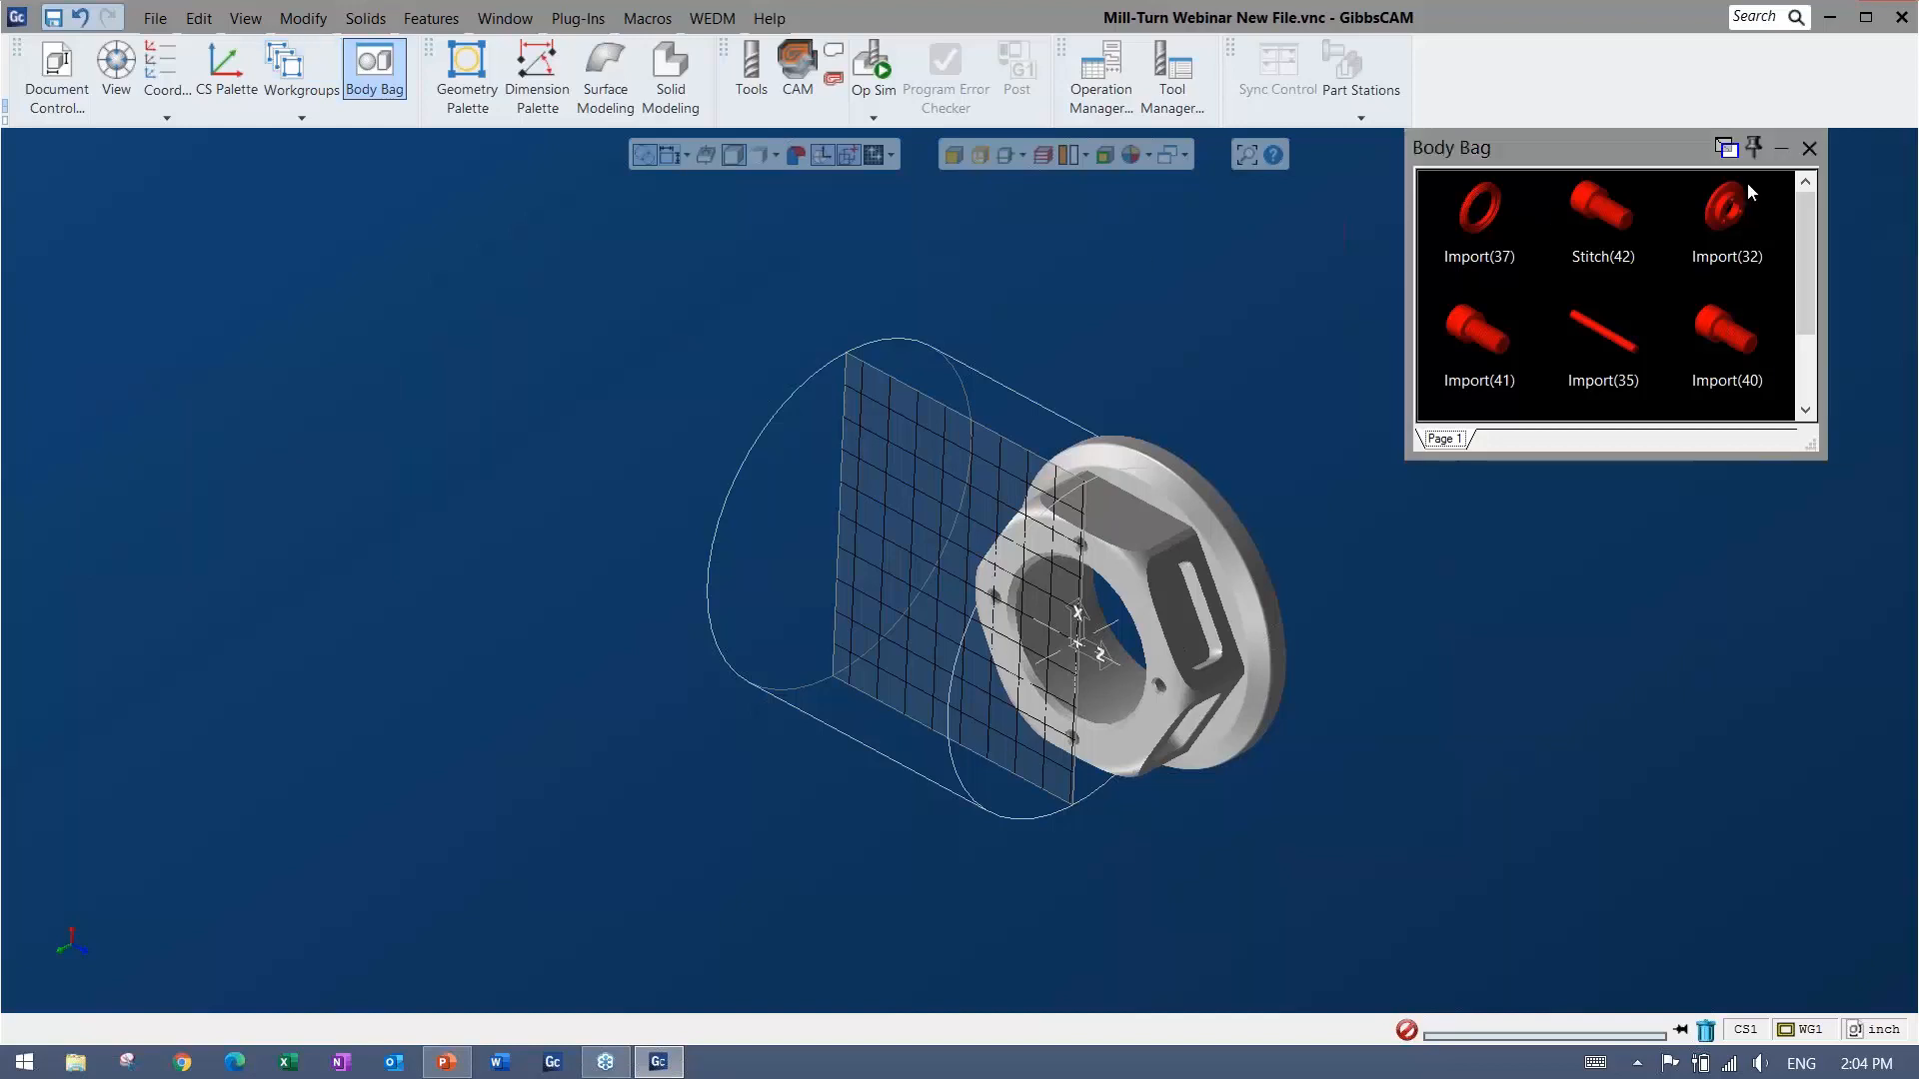
{"action": "left_click", "coordinate": [1811, 149]}
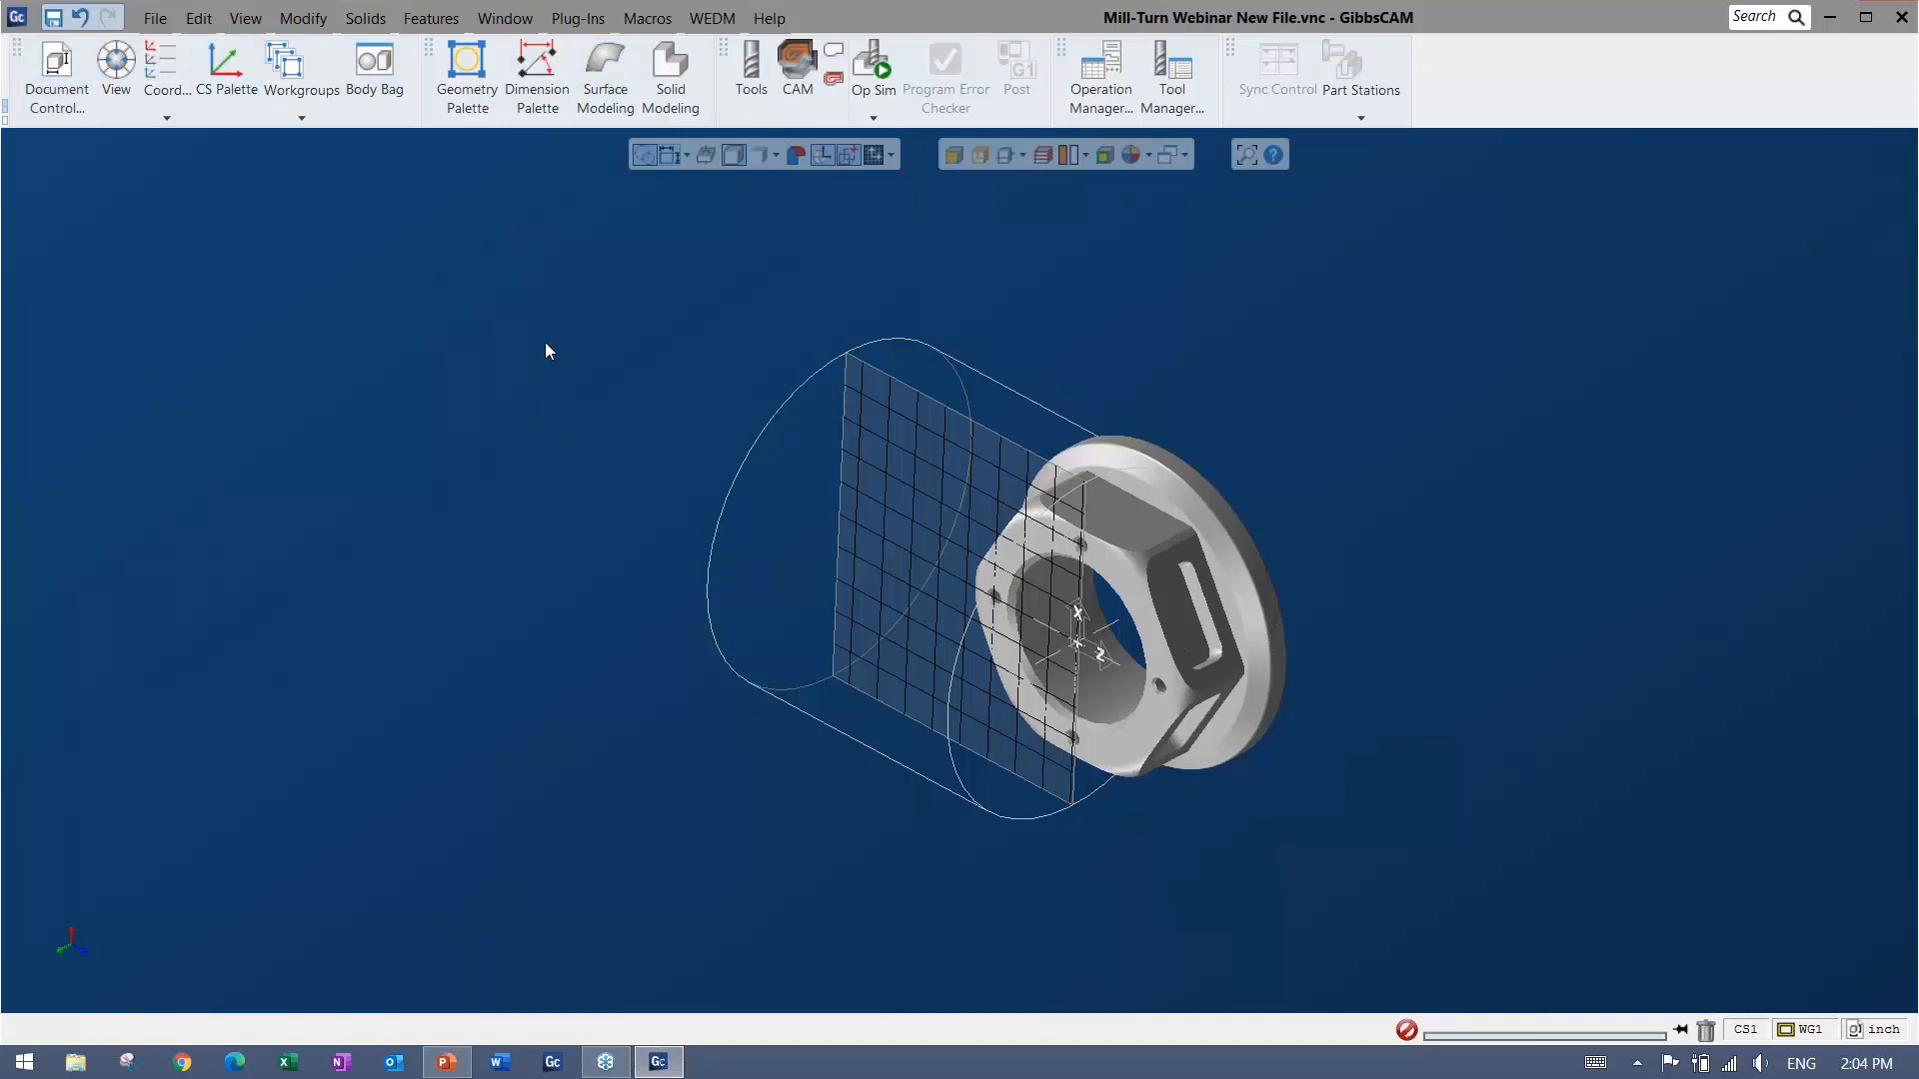
{"action": "scroll", "coordinate": [997, 656], "scroll_direction": "up", "scroll_amount": 3}
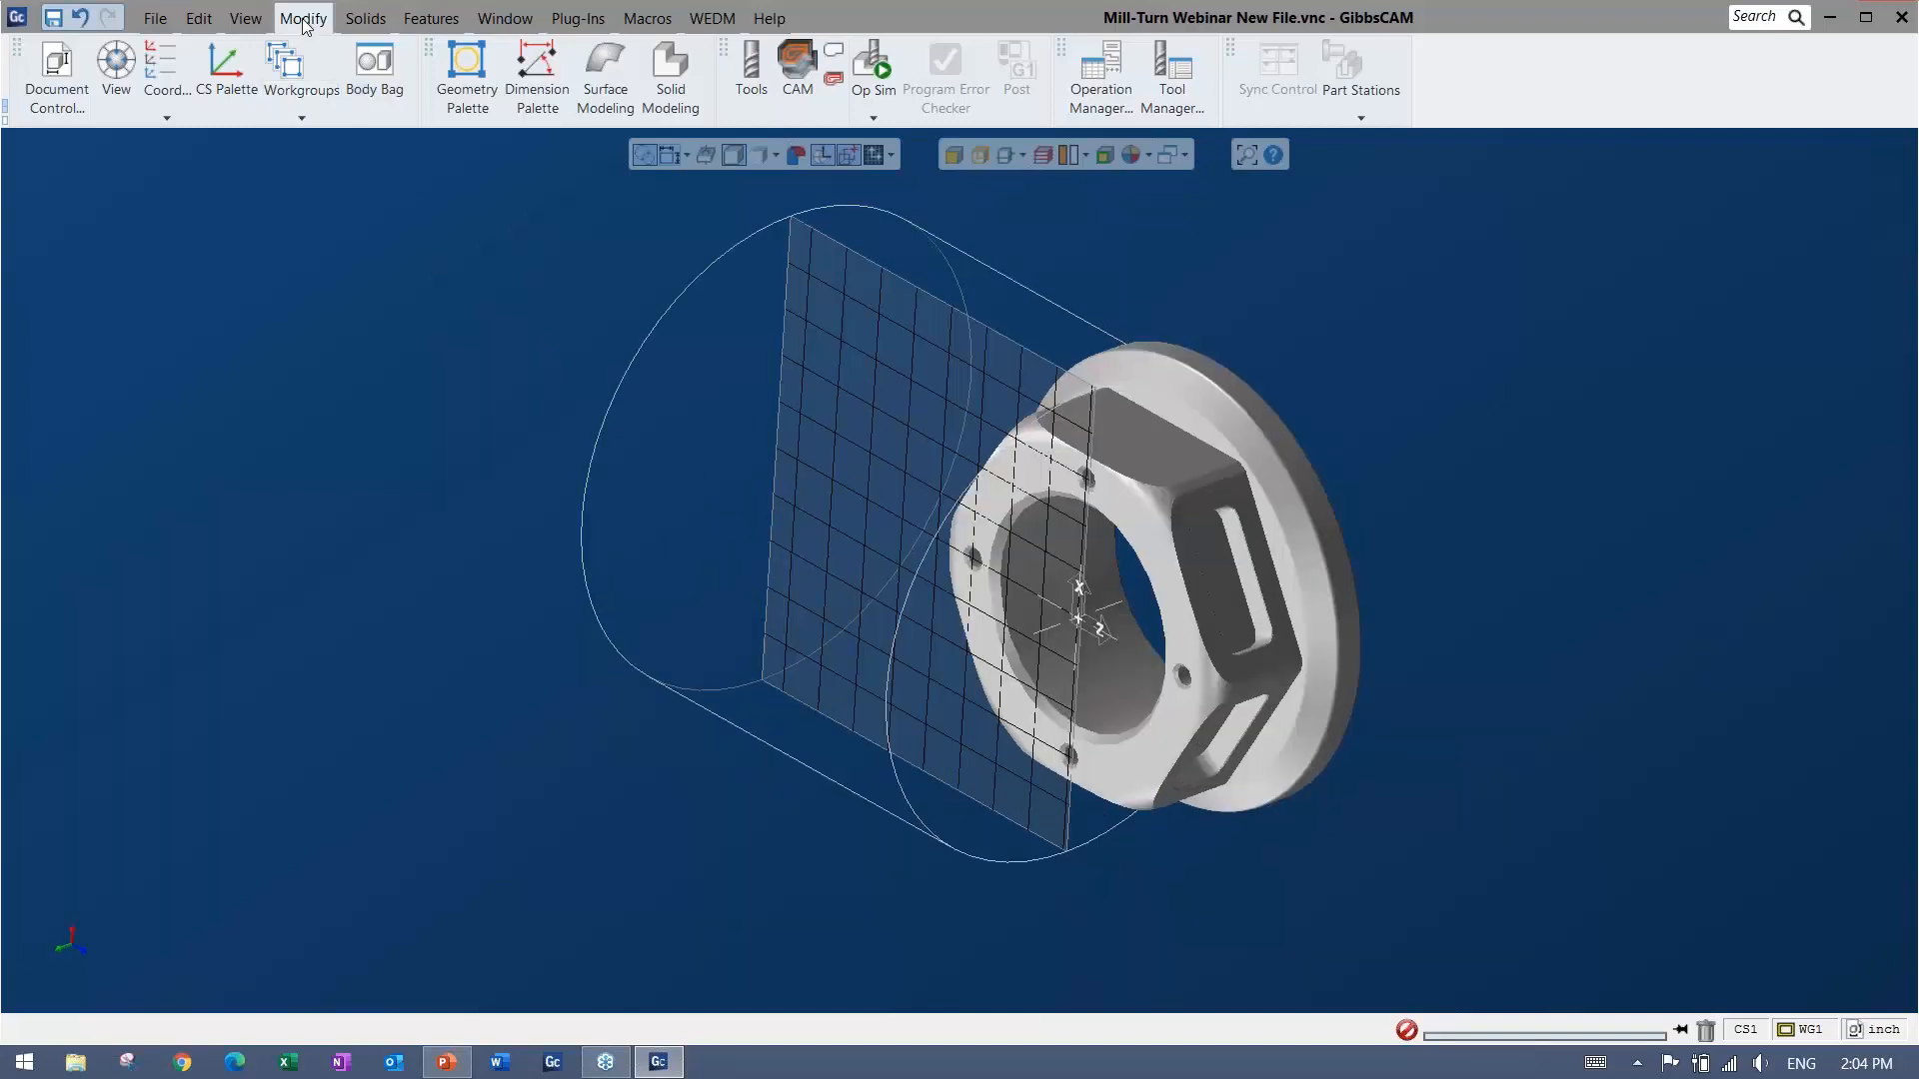
{"action": "left_click", "coordinate": [302, 18]}
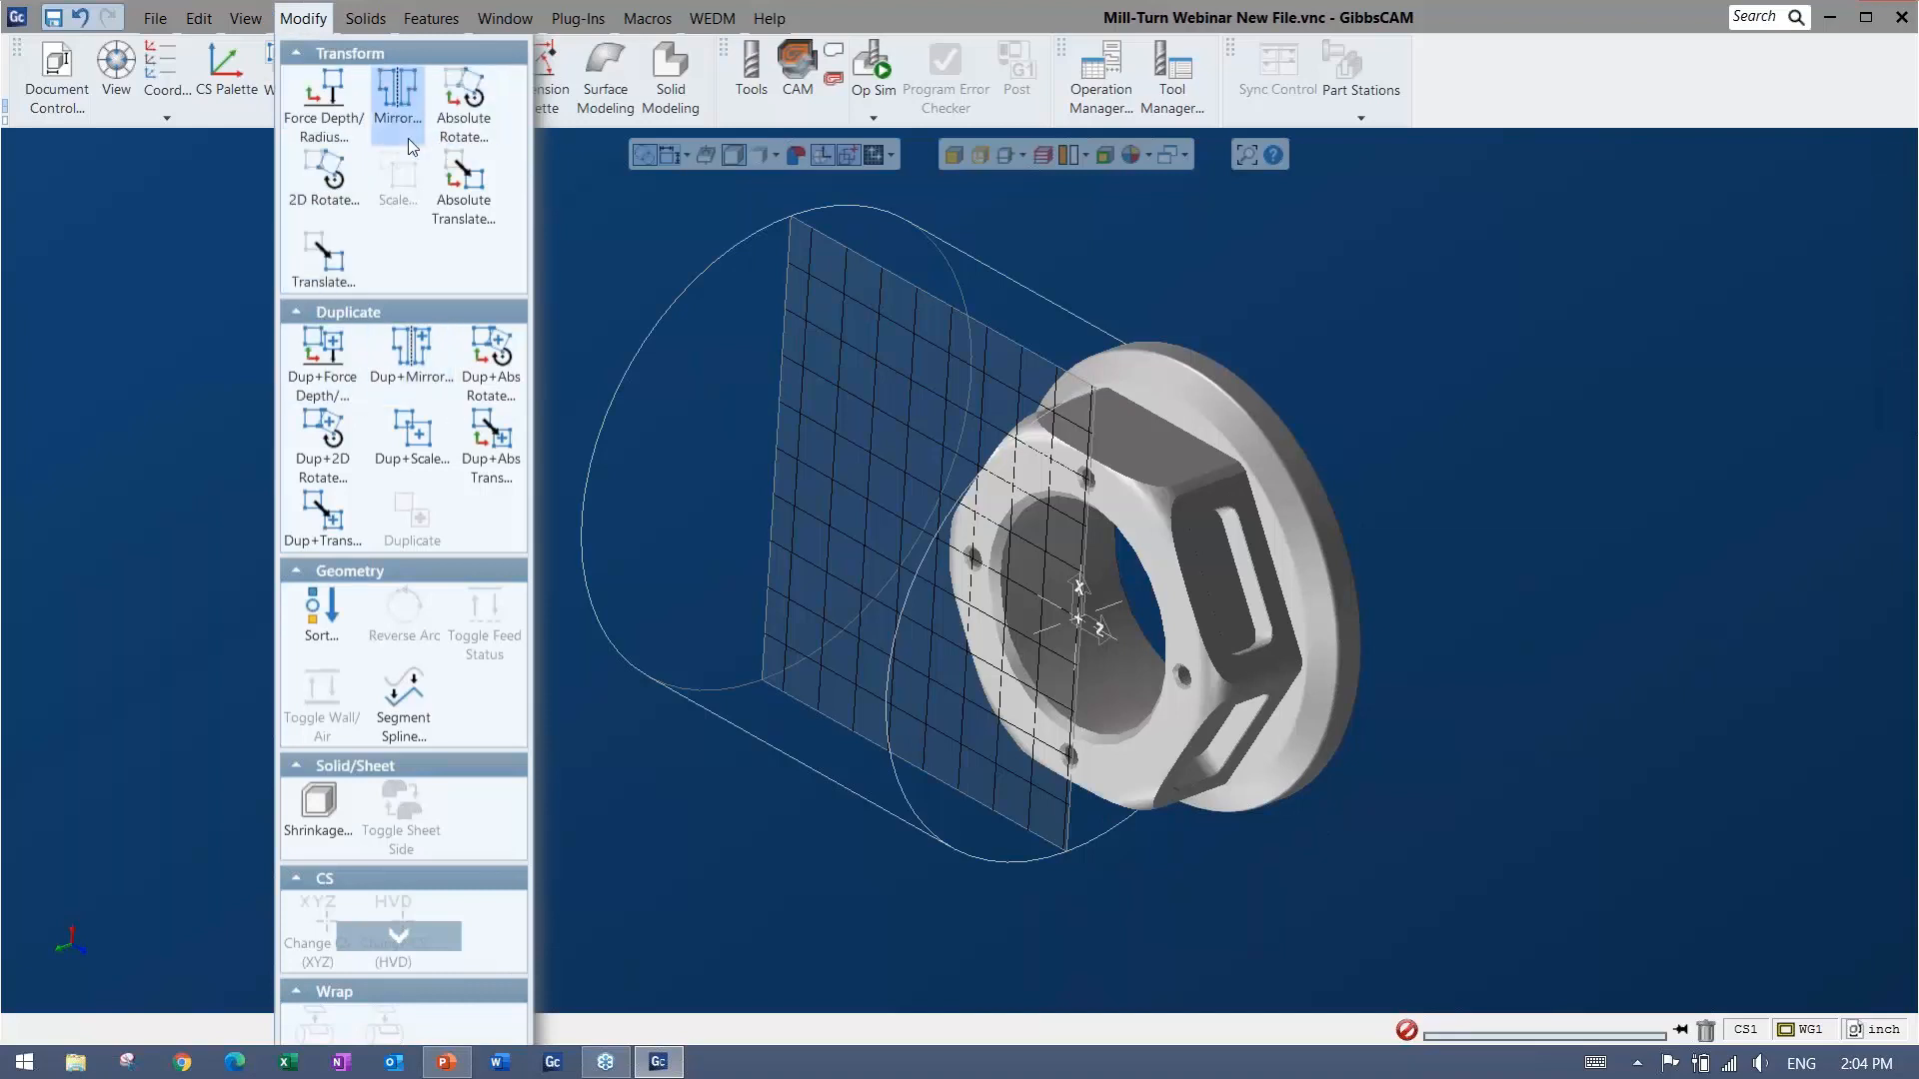
{"action": "left_click", "coordinate": [616, 320]}
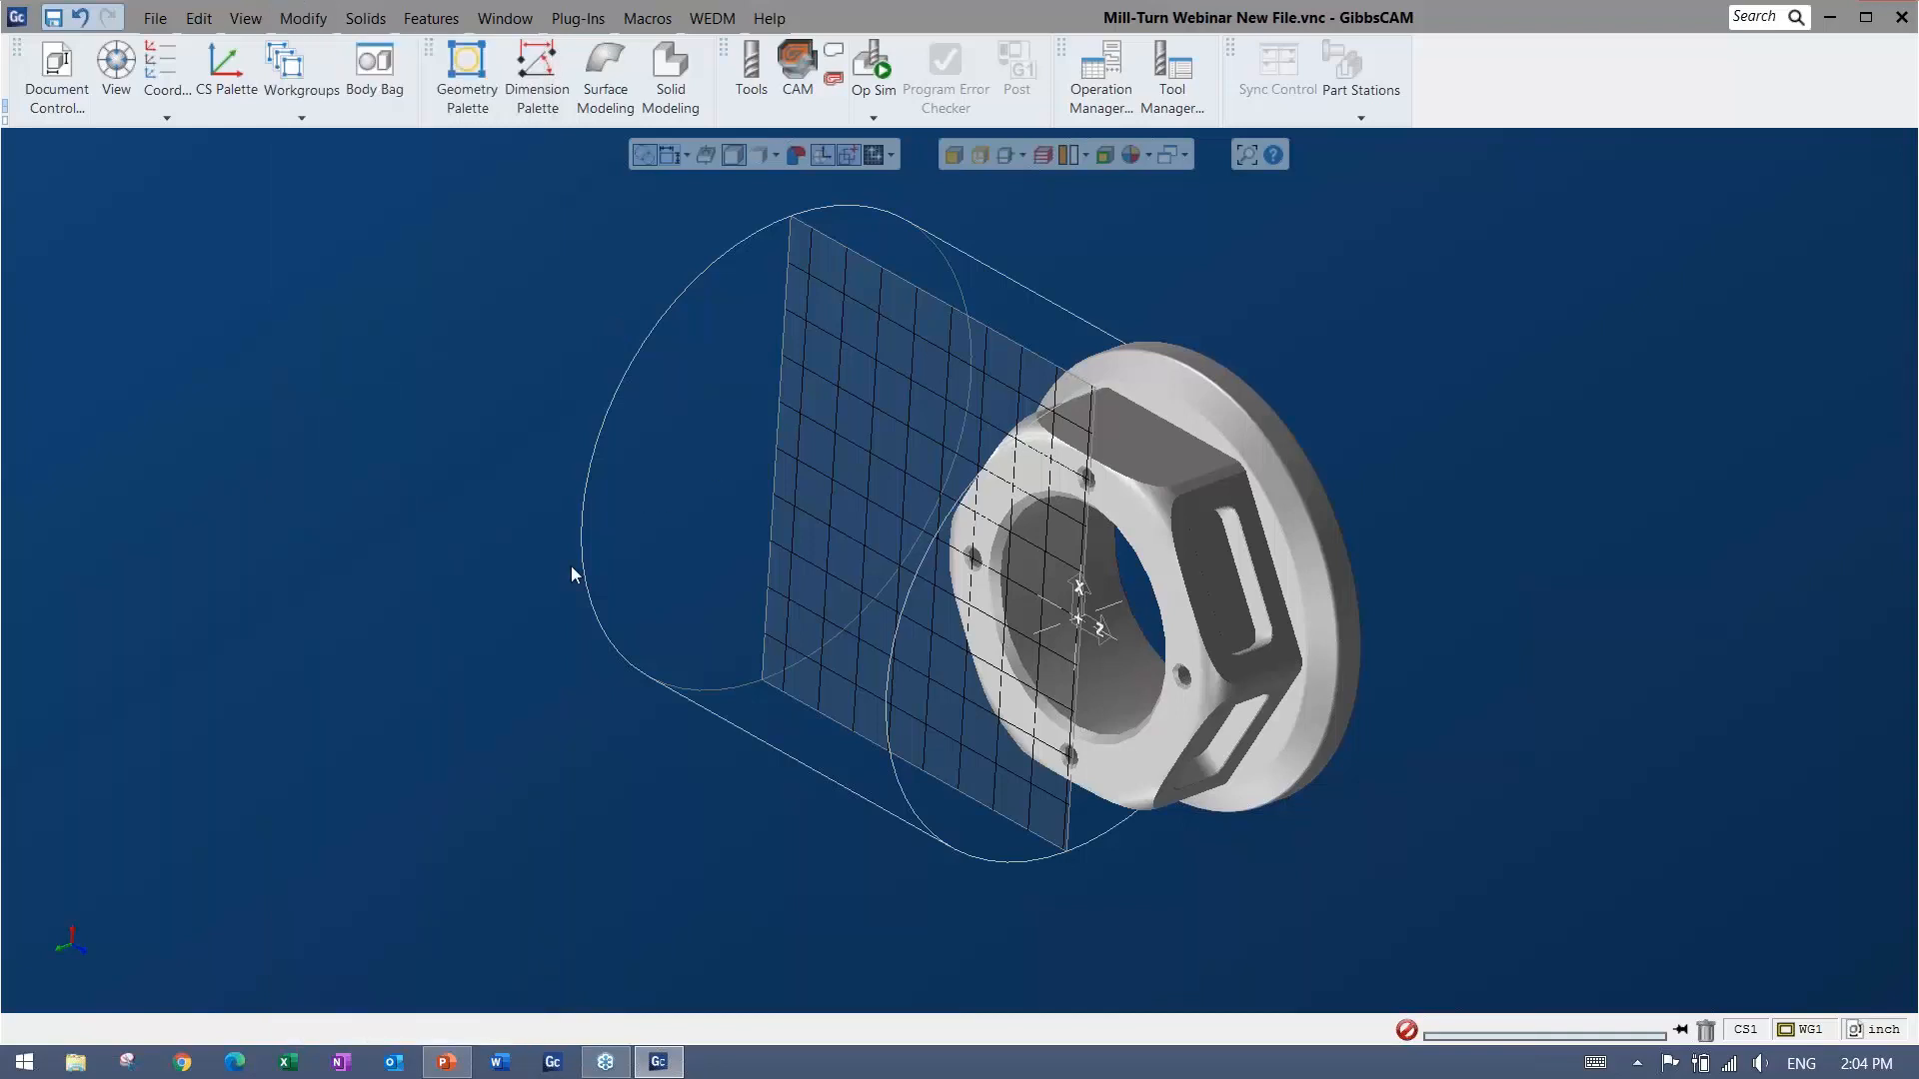
Align the part's drilled front face to the XY plane coordinate system and make the ZX plane current again.
{"action": "middle_click_drag", "start_coordinate": [574, 570], "coordinate": [1004, 585]}
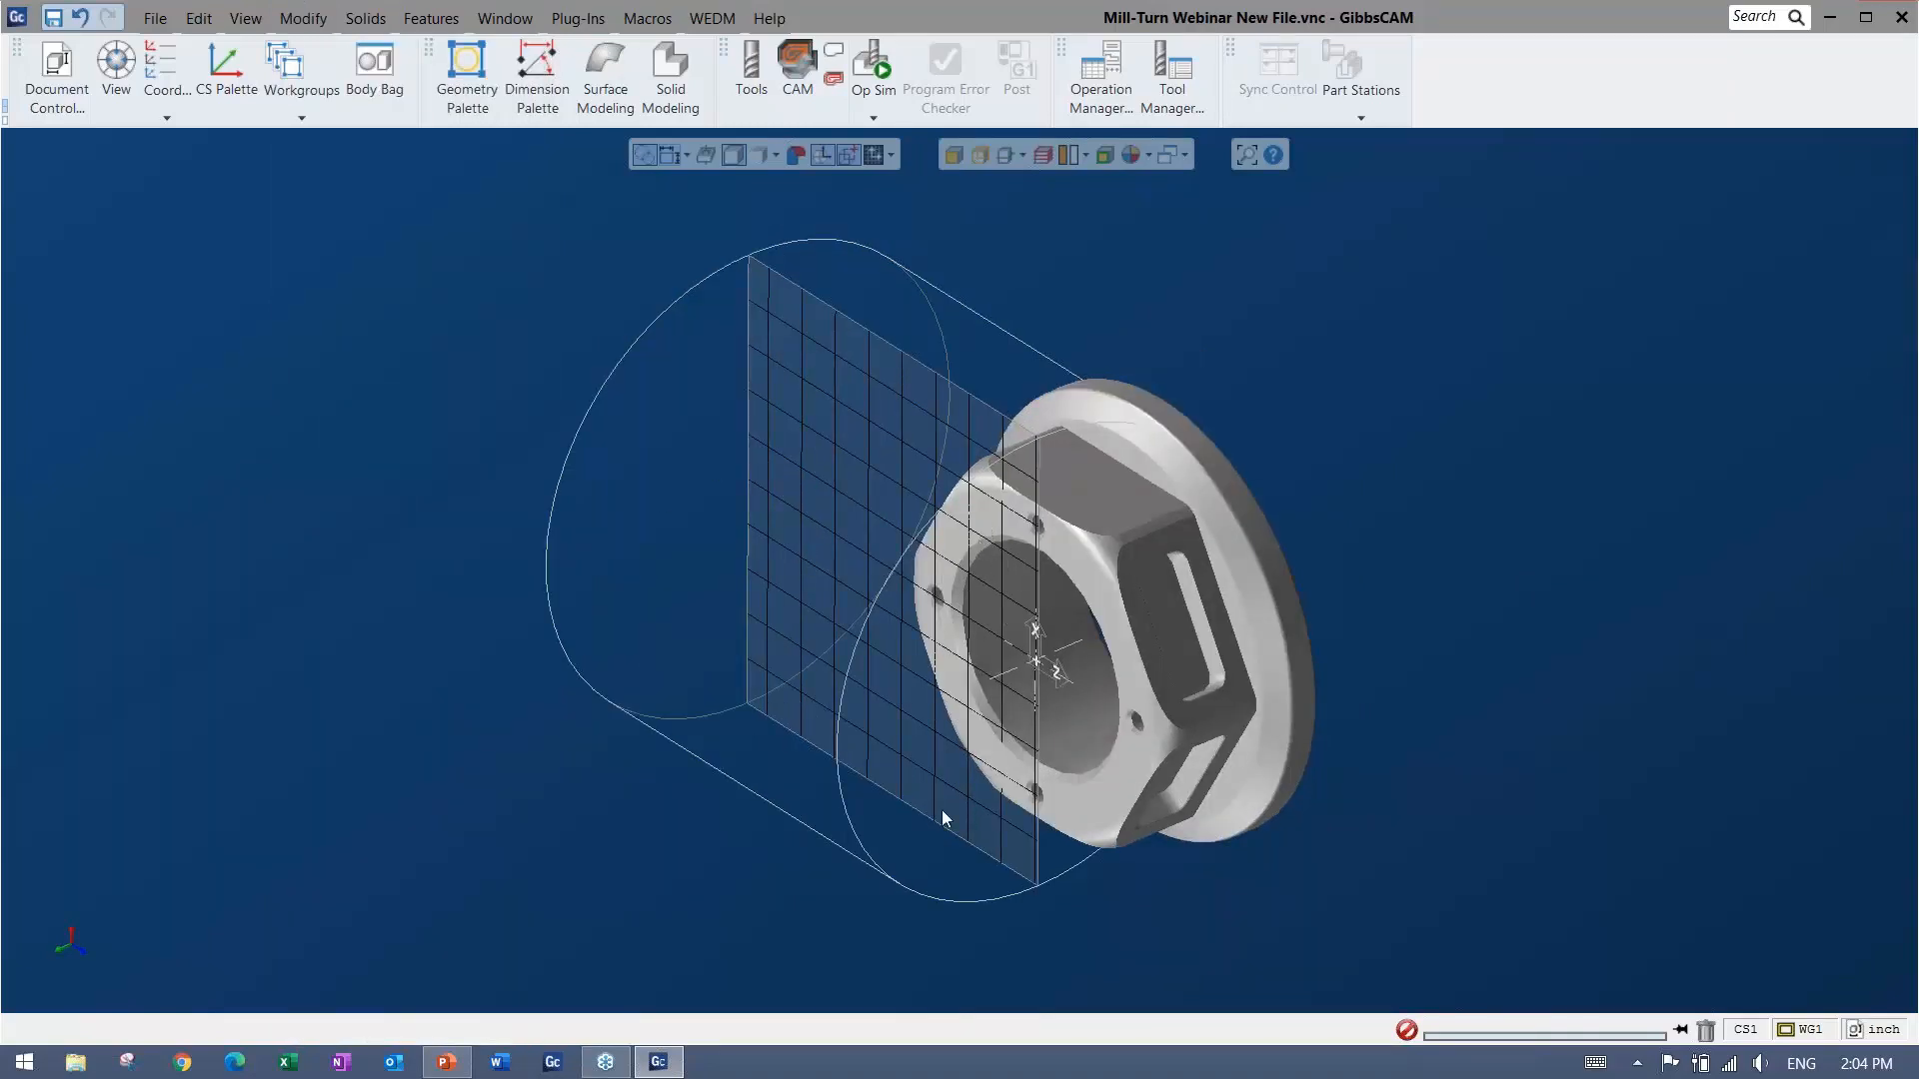
{"action": "middle_click_drag", "start_coordinate": [941, 810], "coordinate": [830, 726]}
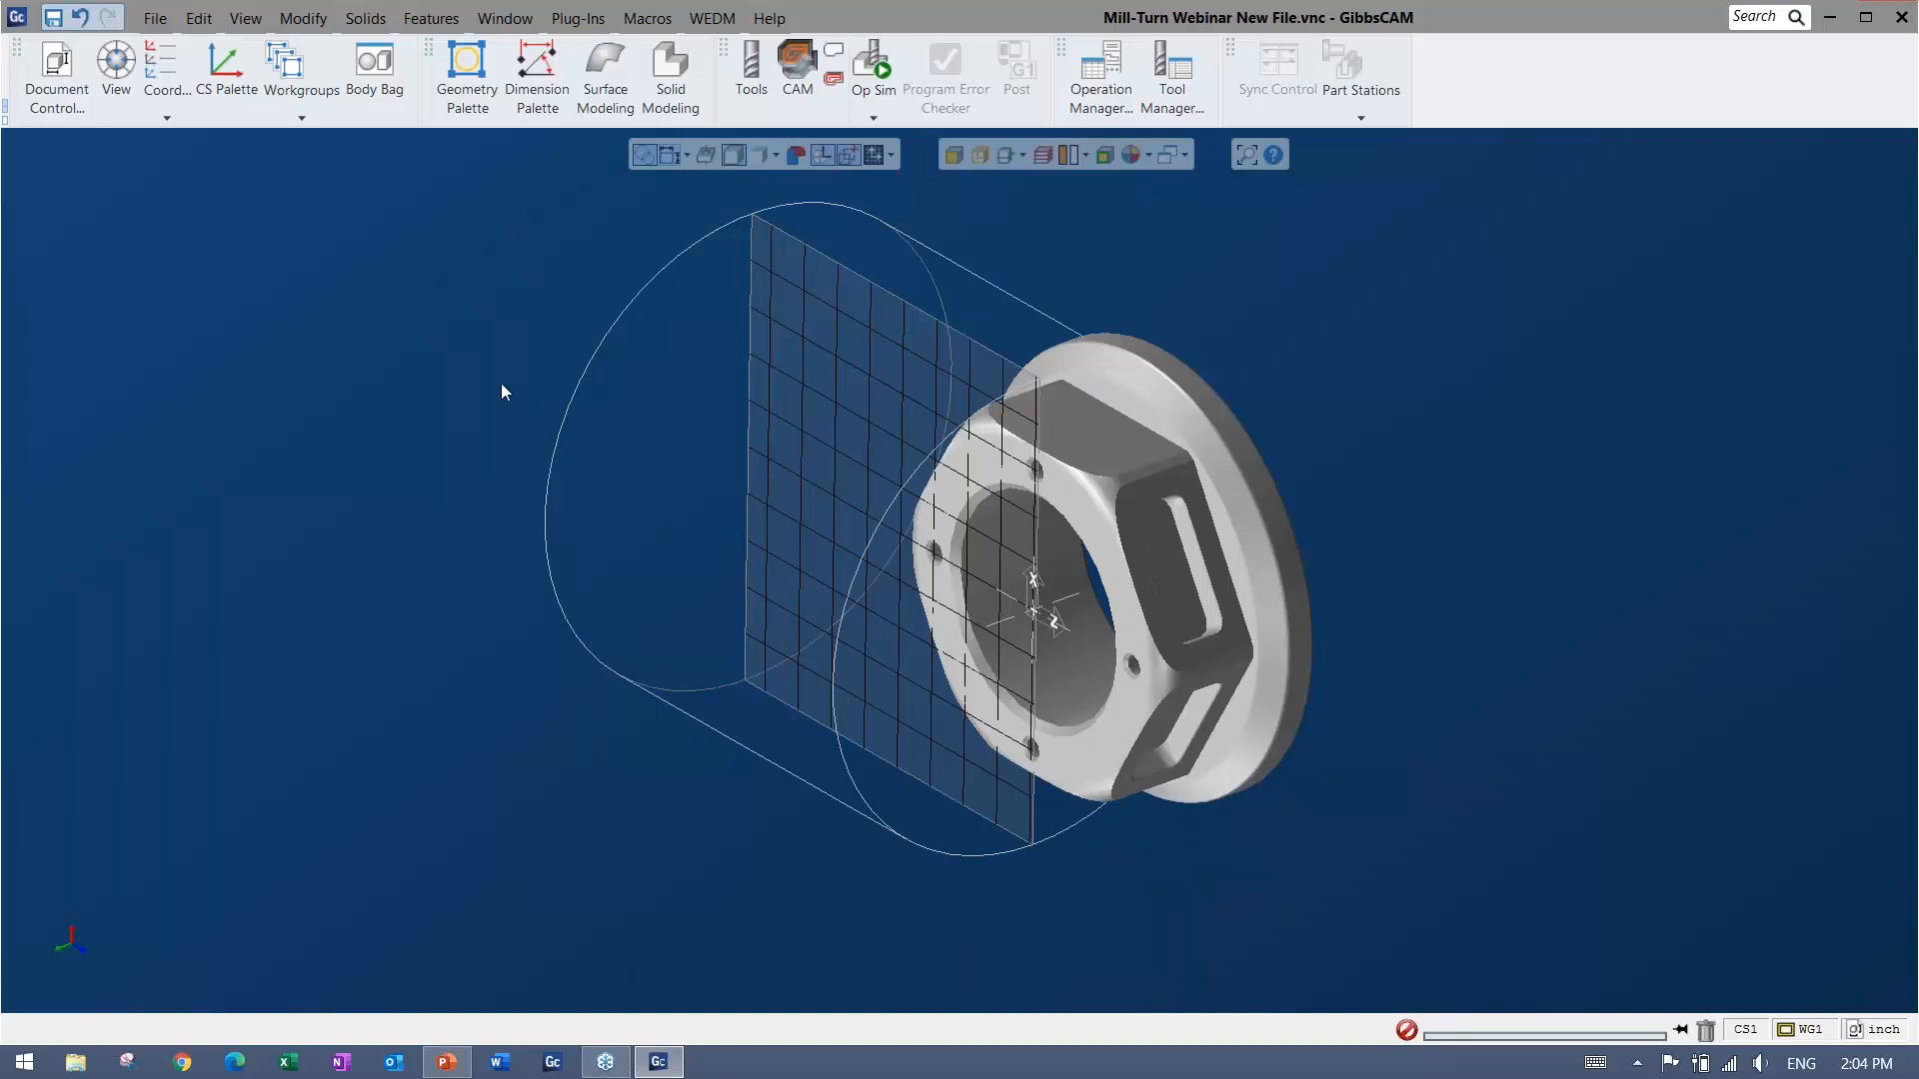
{"action": "left_click", "coordinate": [164, 68]}
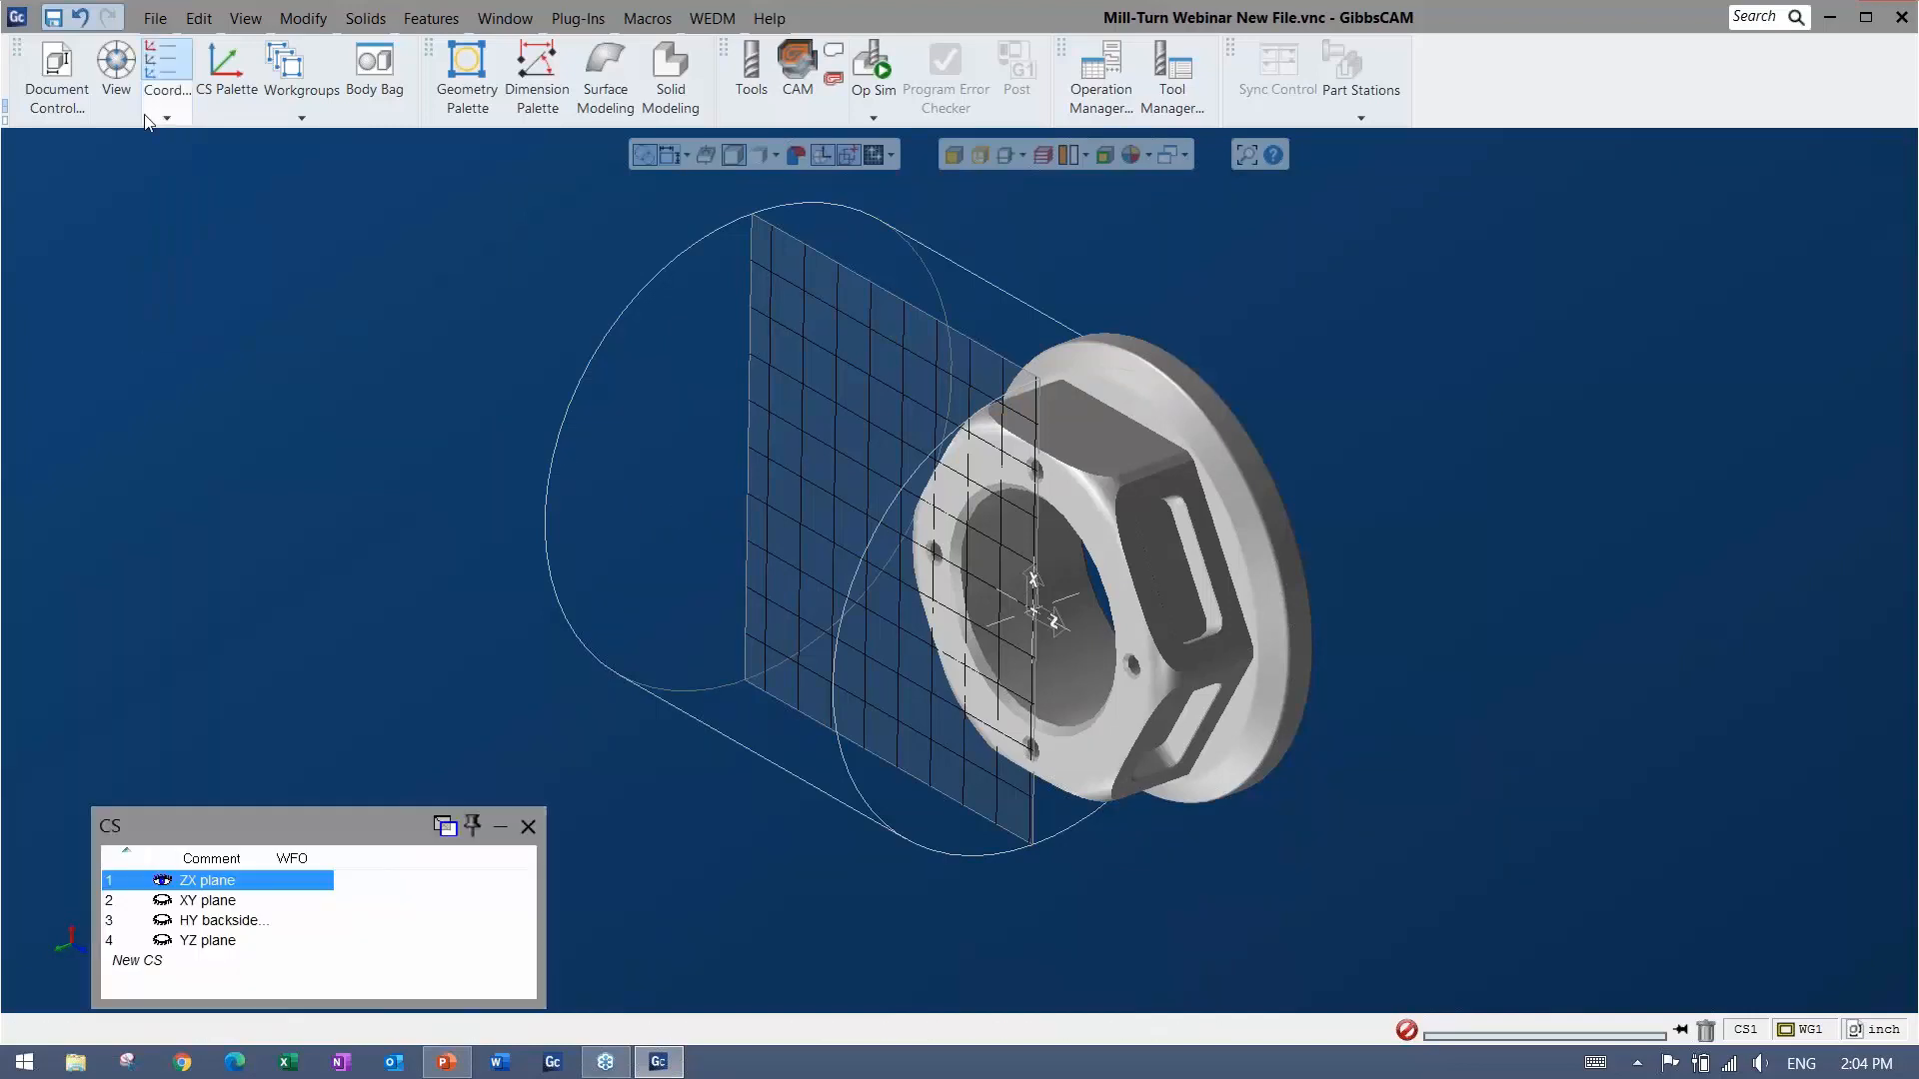
{"action": "left_click", "coordinate": [205, 902]}
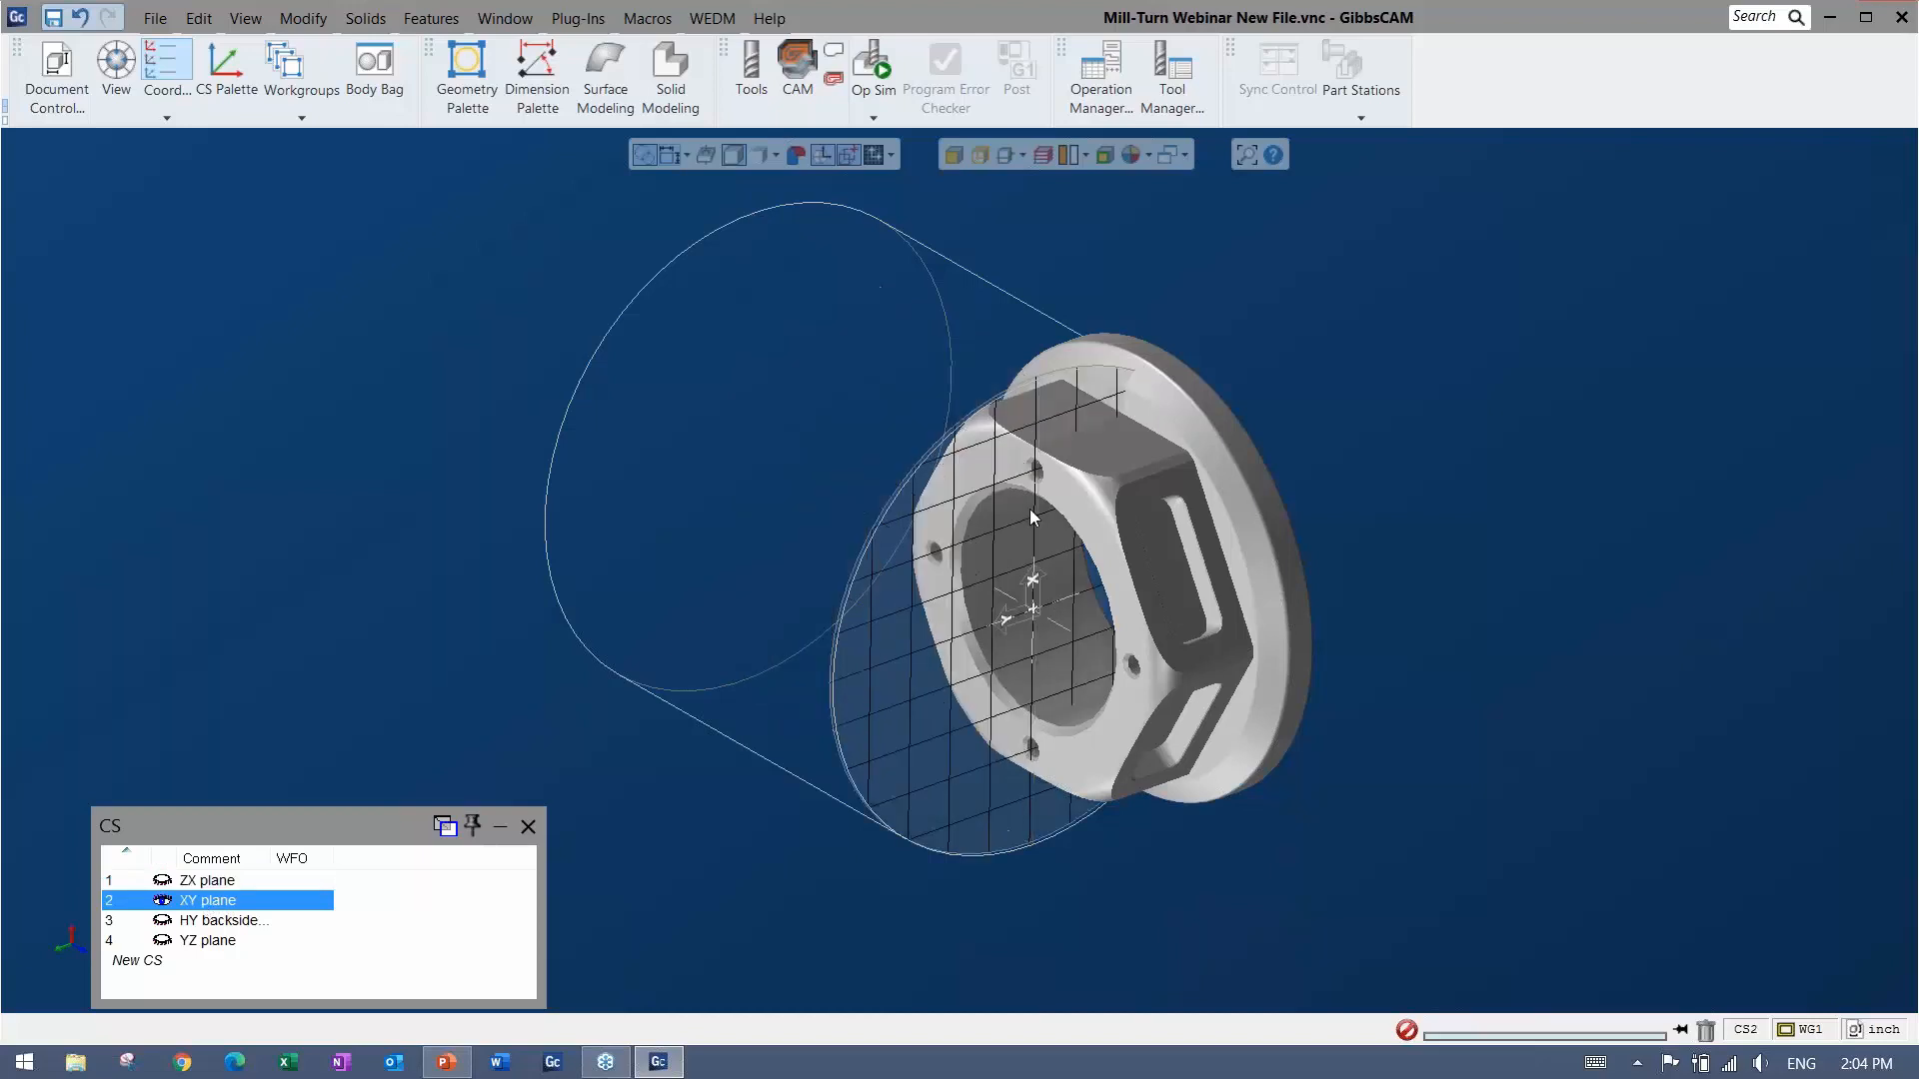
{"action": "left_click", "coordinate": [1083, 494]}
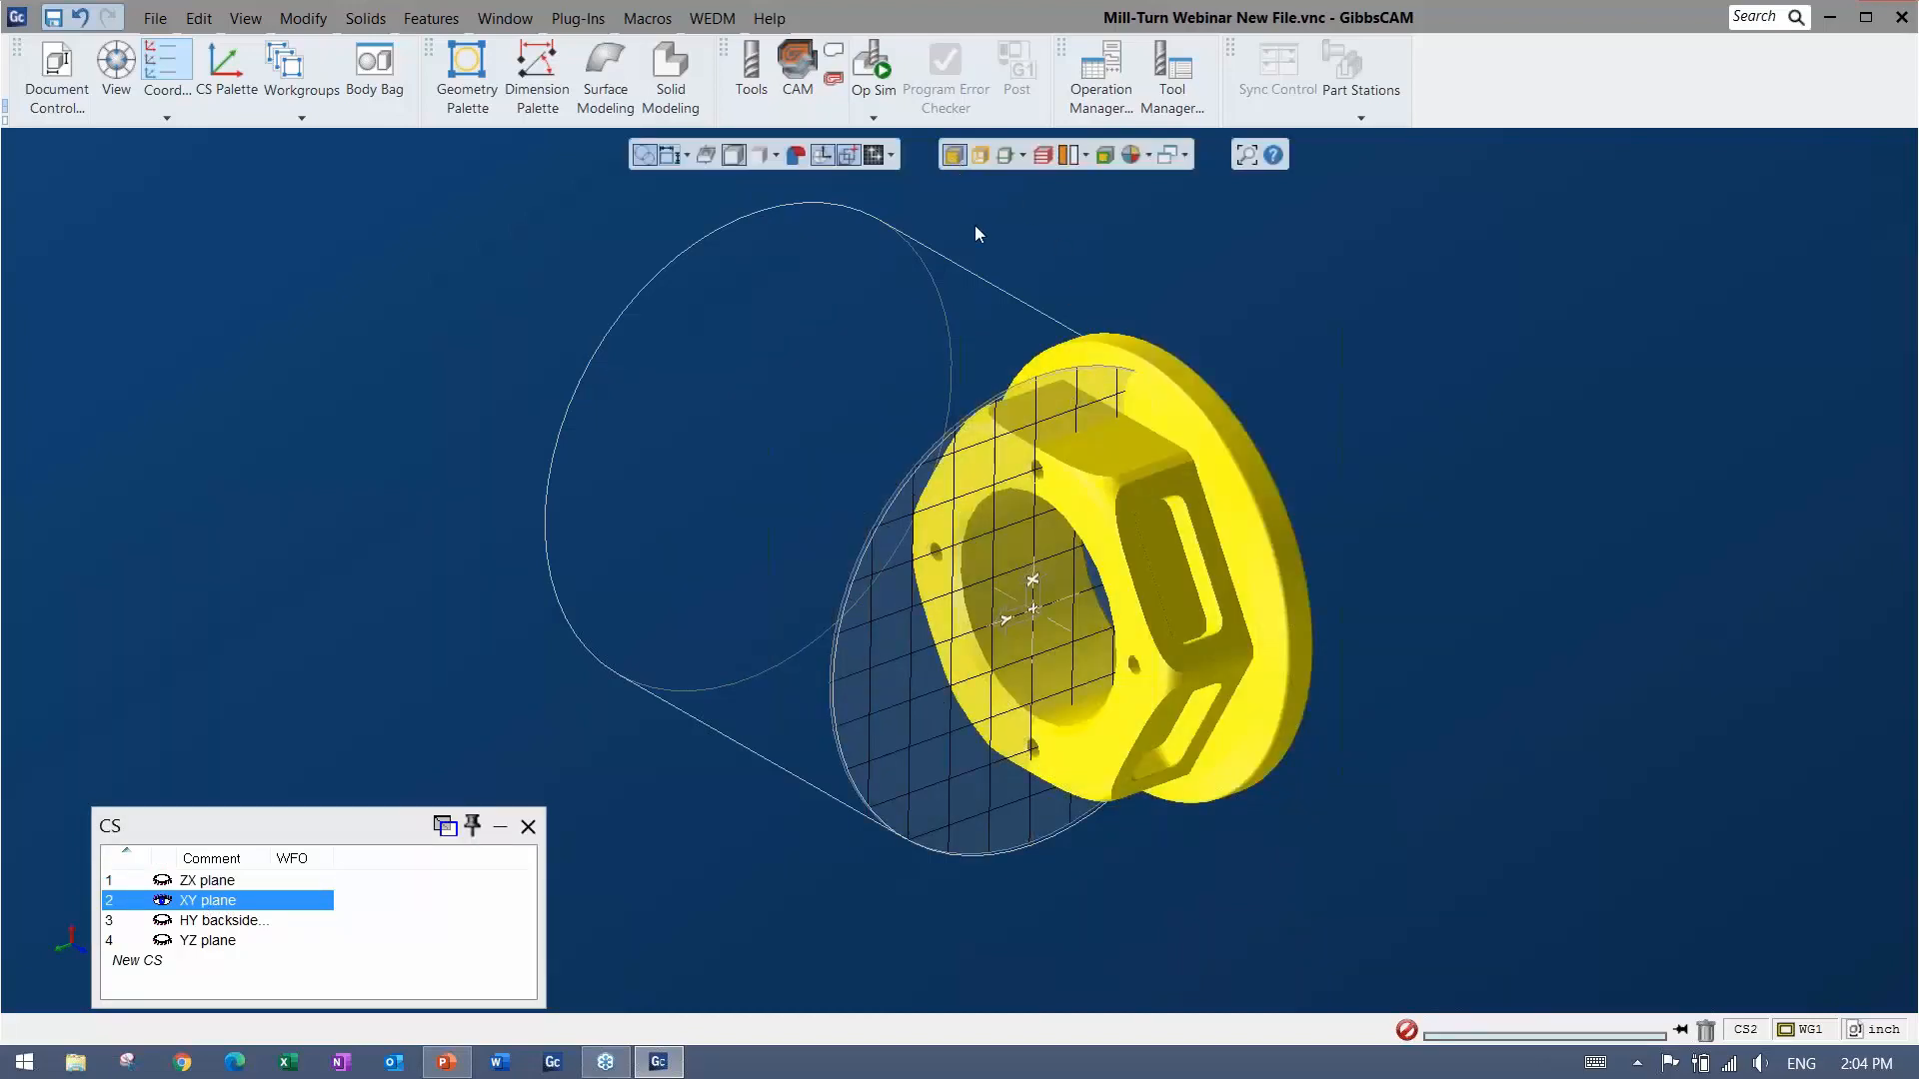
{"action": "left_click", "coordinate": [1059, 483]}
{"action": "right_click", "coordinate": [1059, 483]}
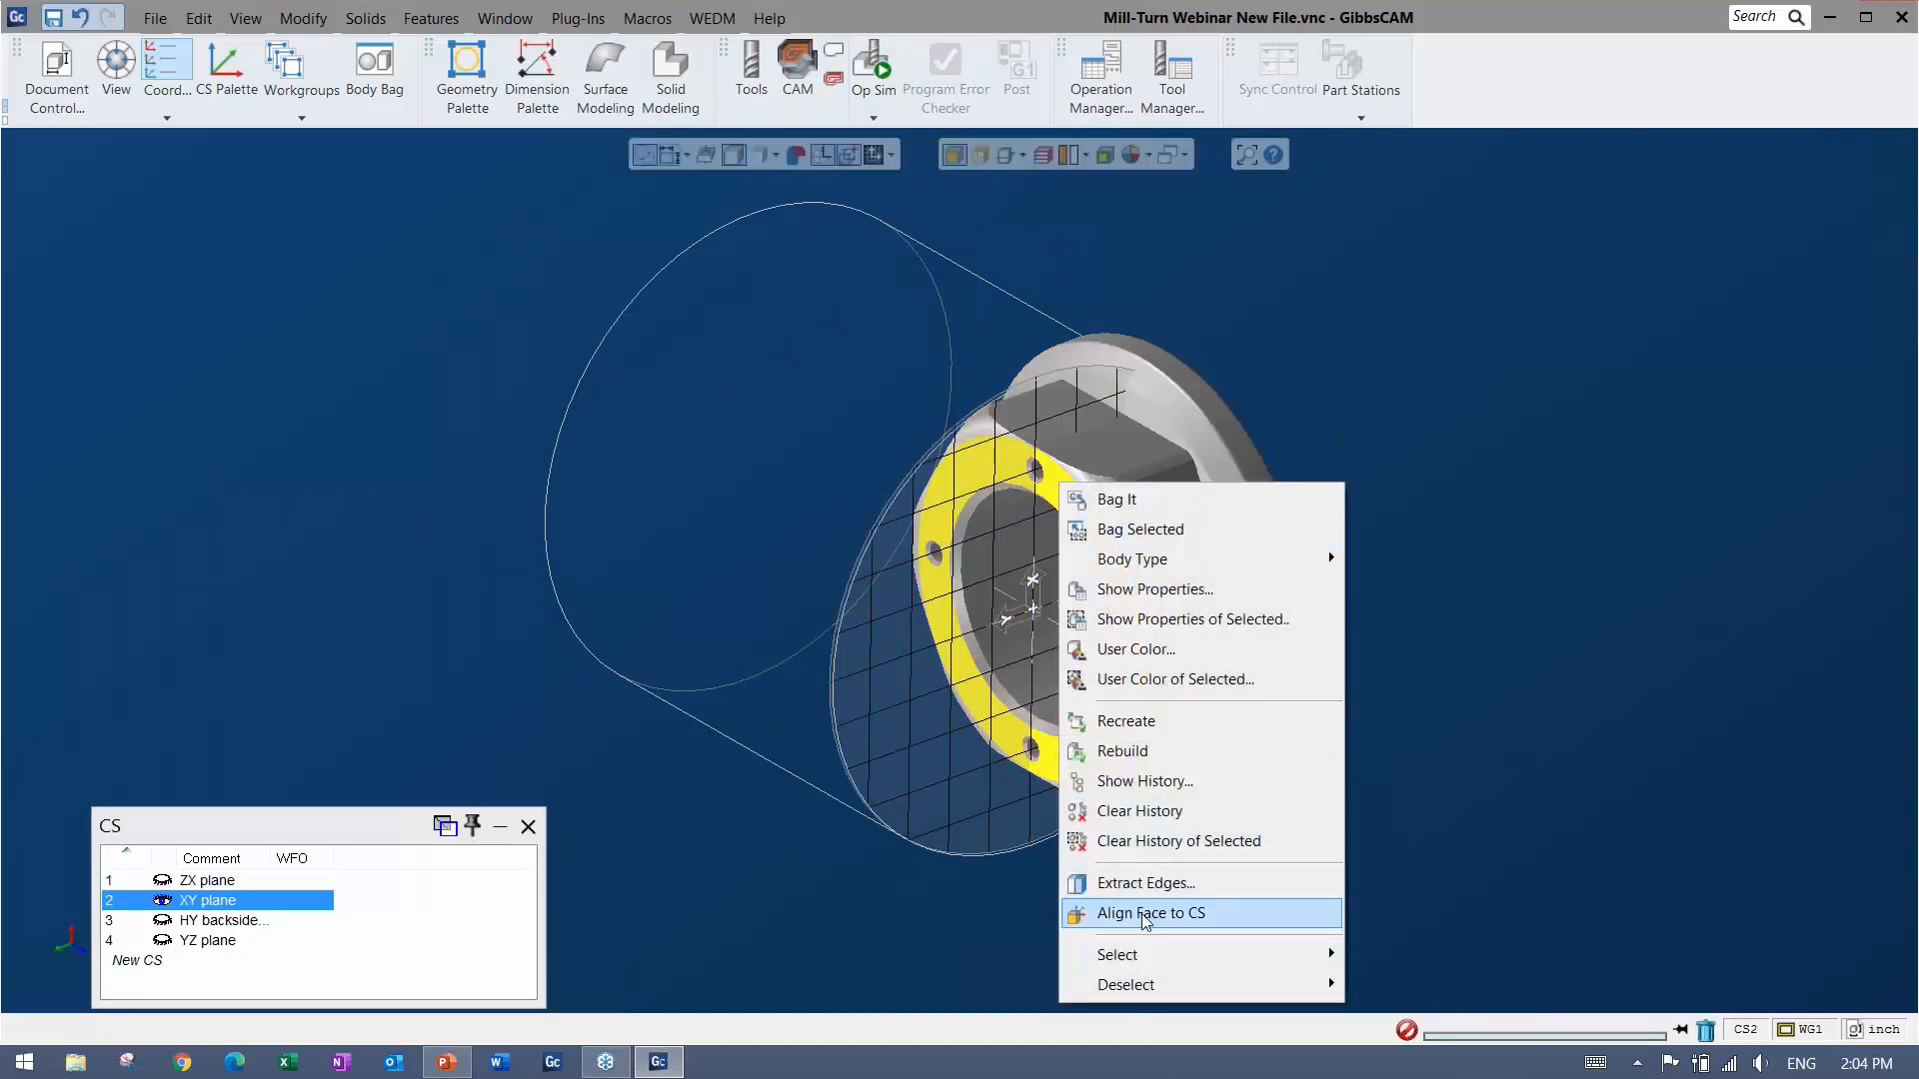
{"action": "left_click", "coordinate": [1145, 914]}
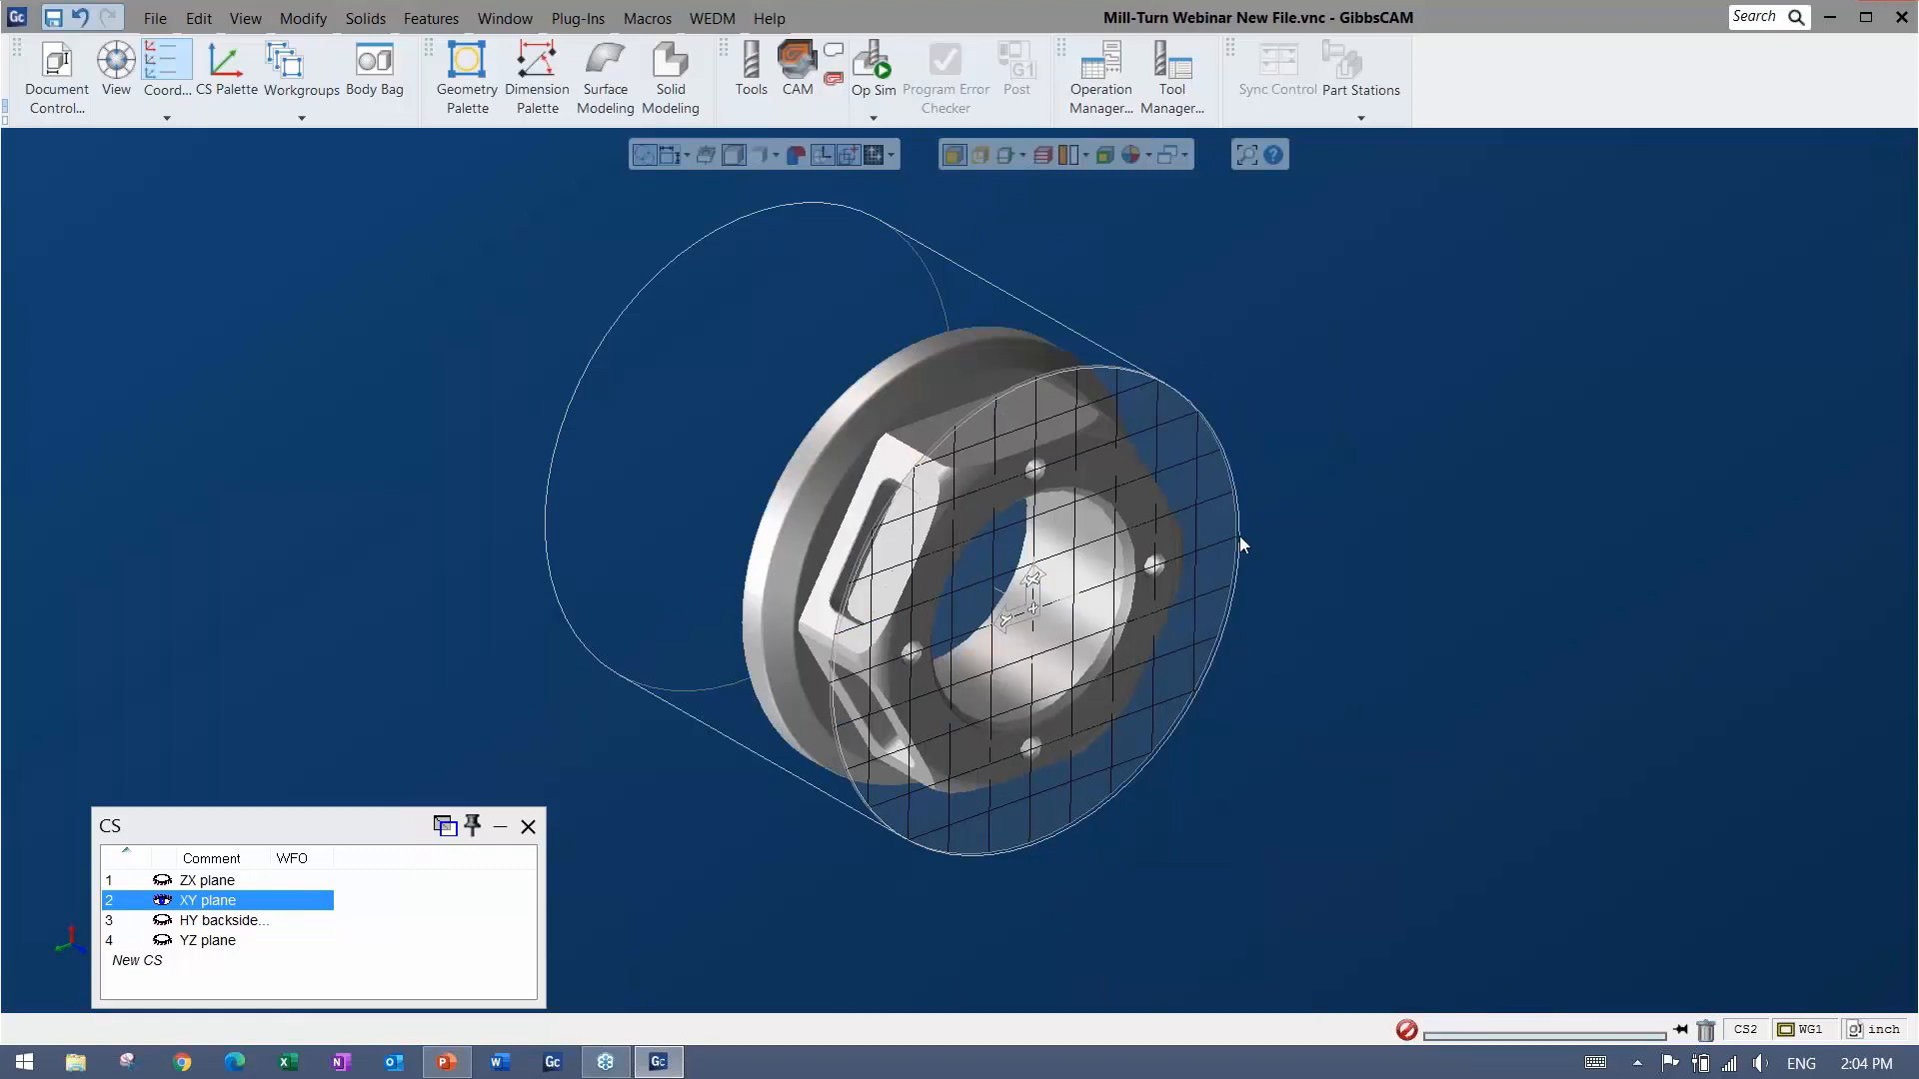
{"action": "left_click", "coordinate": [218, 880]}
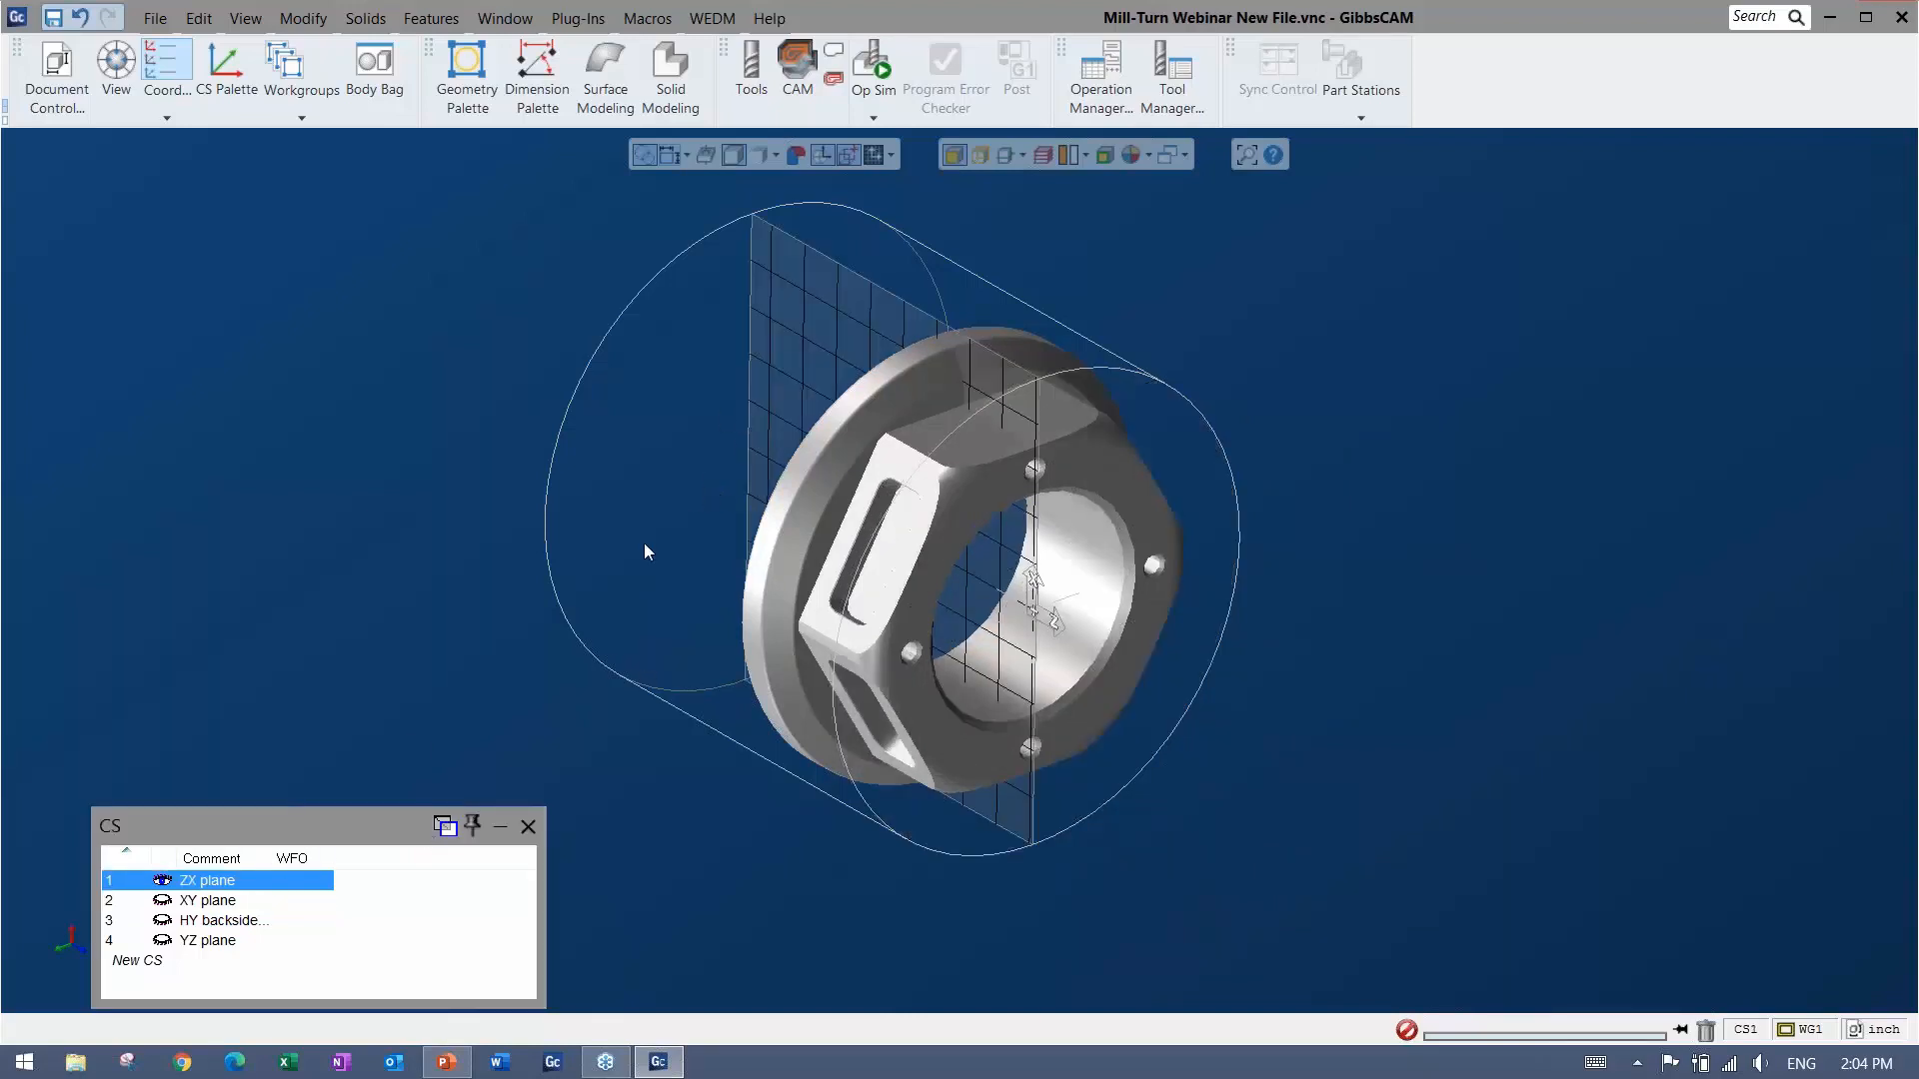
{"action": "left_click", "coordinate": [528, 828]}
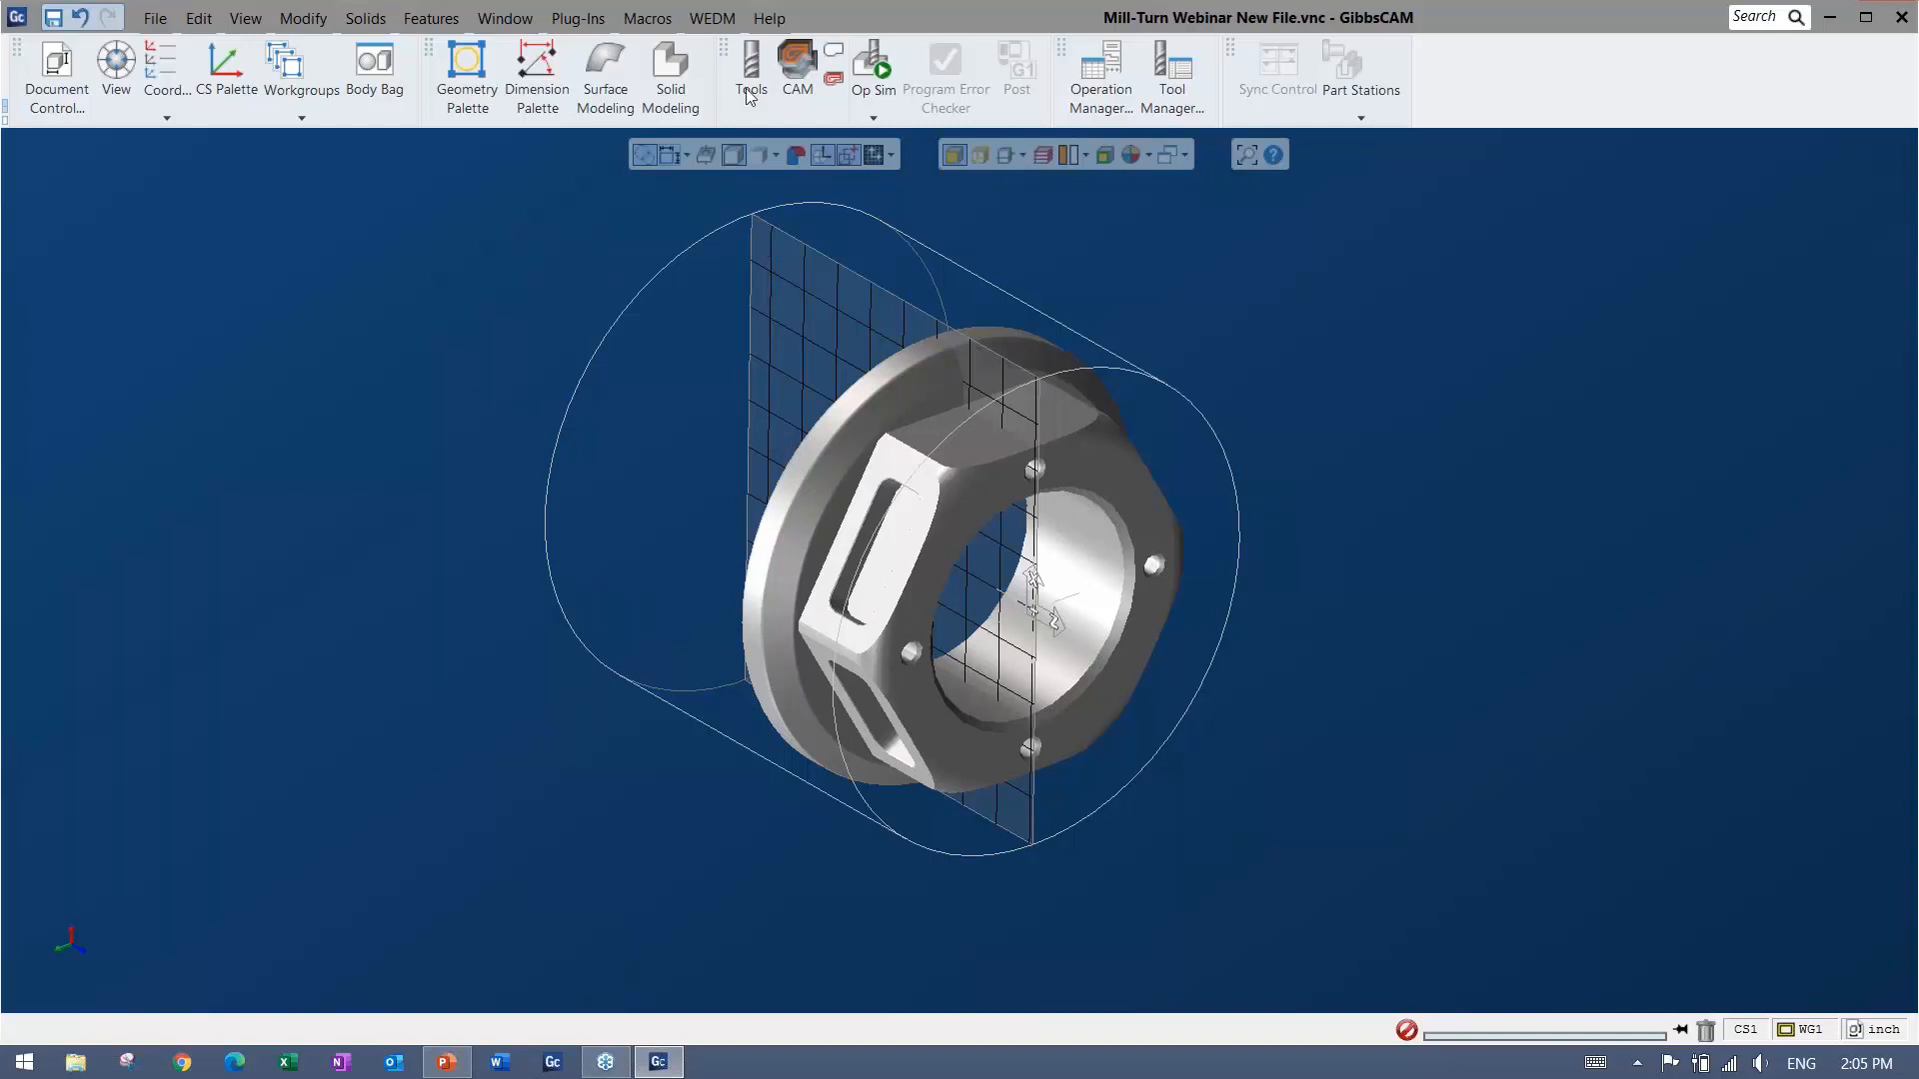
Review the mill, turn and broaching tool types and create turning tool 1 with an 80° Diamond insert.
{"action": "left_click", "coordinate": [749, 50]}
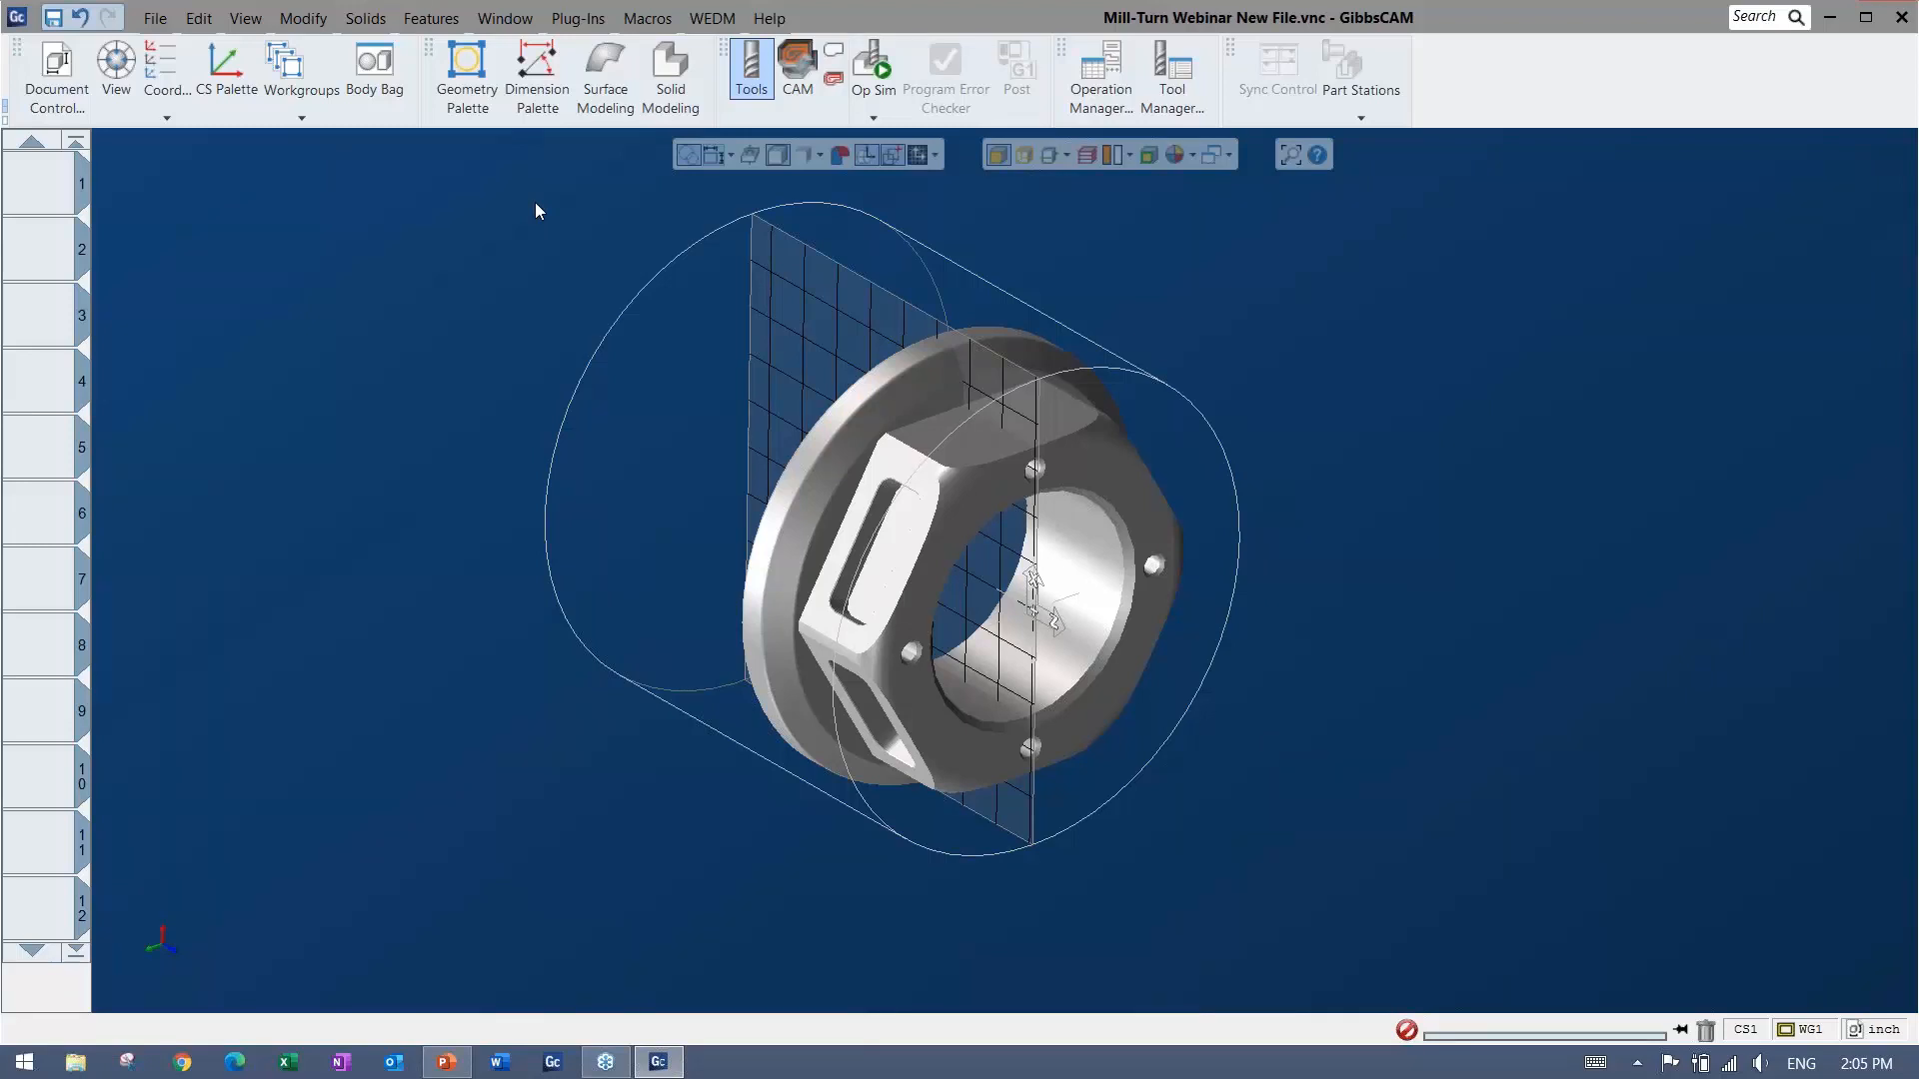
{"action": "double_click", "coordinate": [42, 188]}
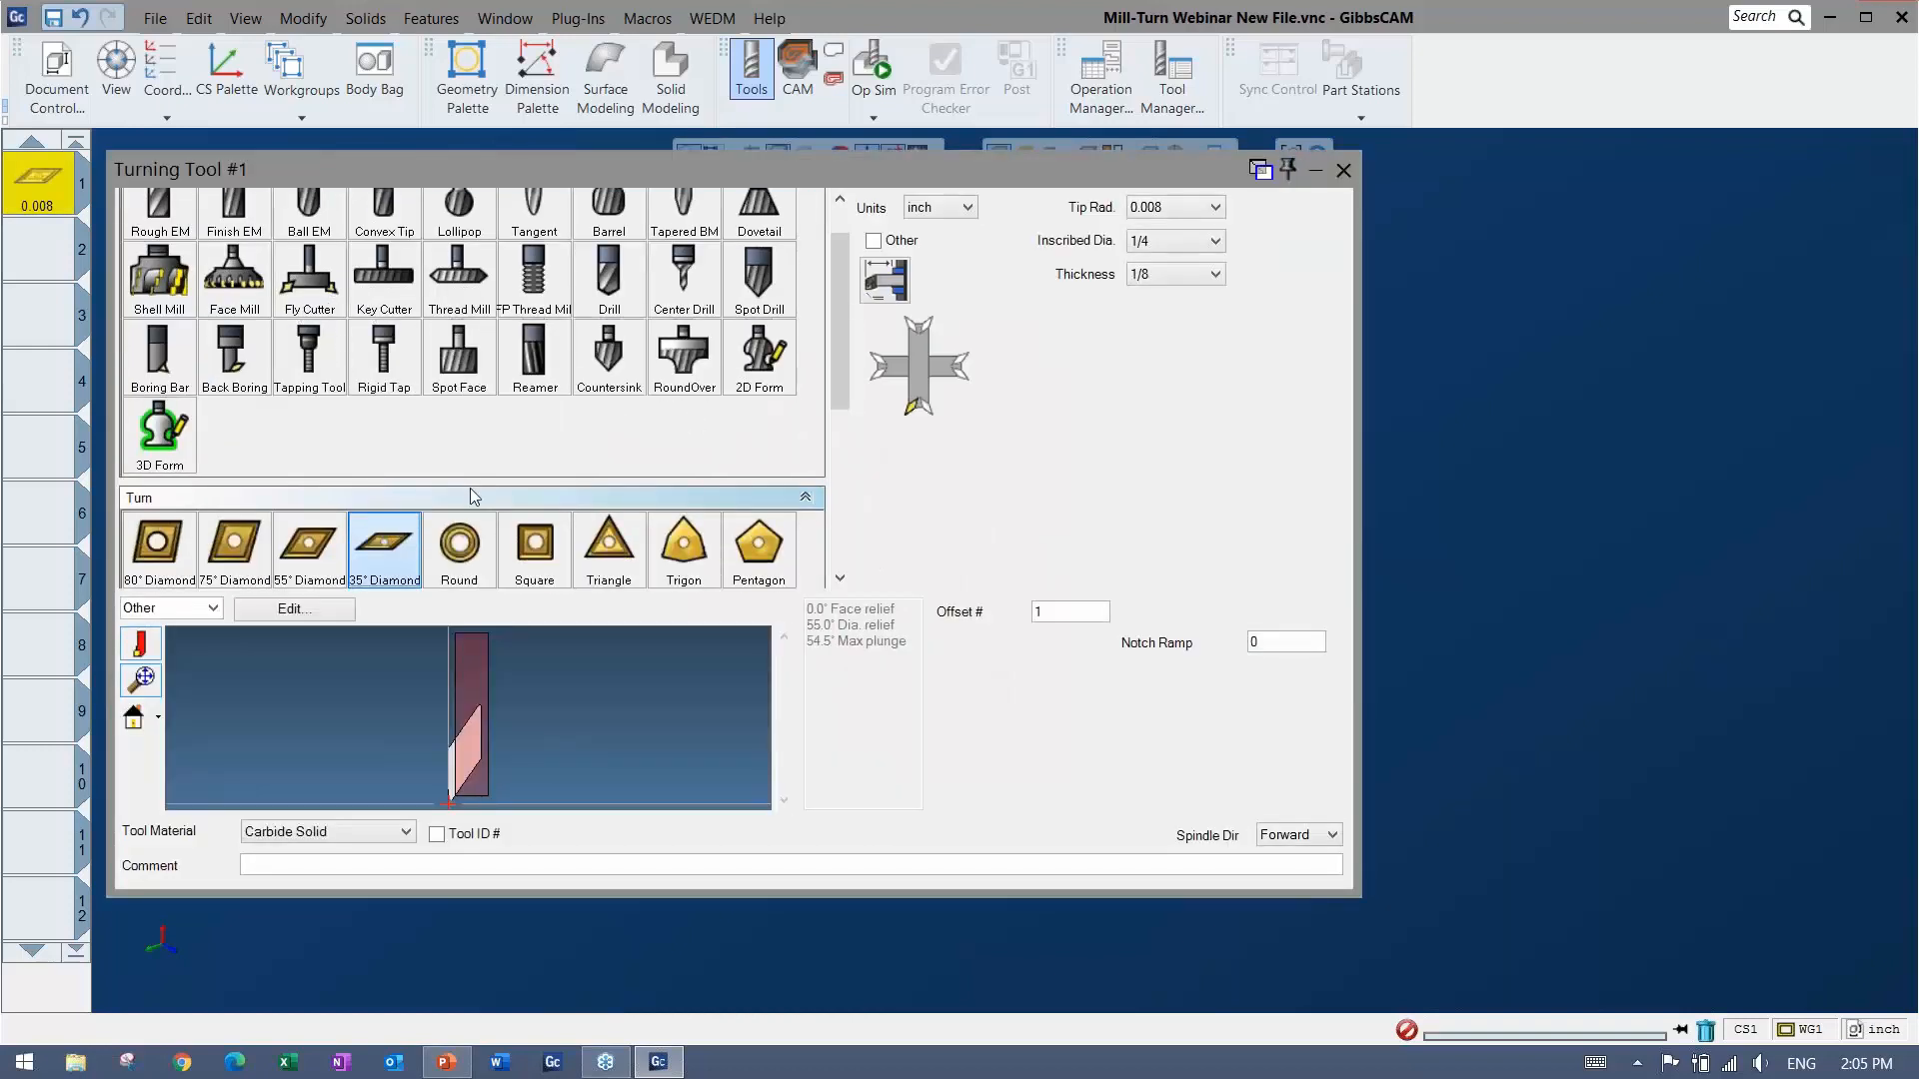
{"action": "left_click_drag", "start_coordinate": [847, 334], "coordinate": [849, 278]}
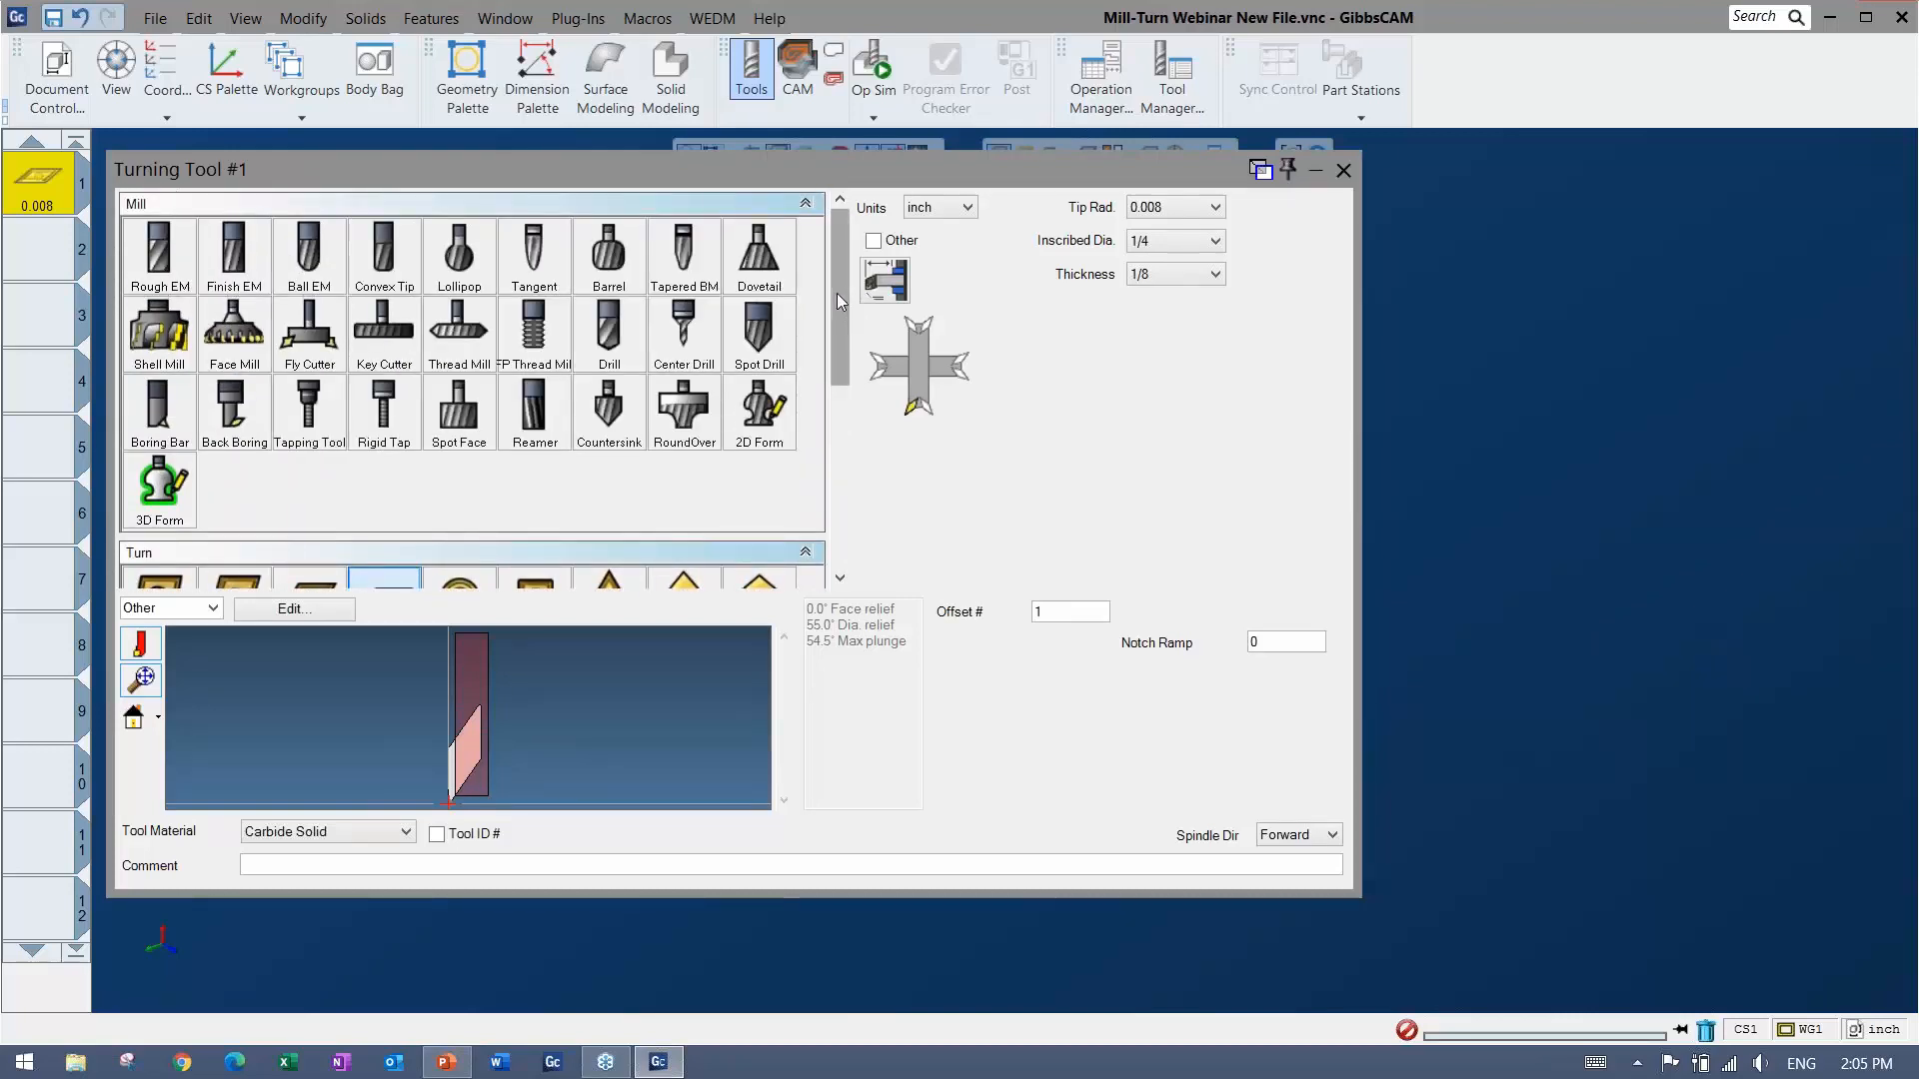
{"action": "left_click_drag", "start_coordinate": [837, 294], "coordinate": [826, 496]}
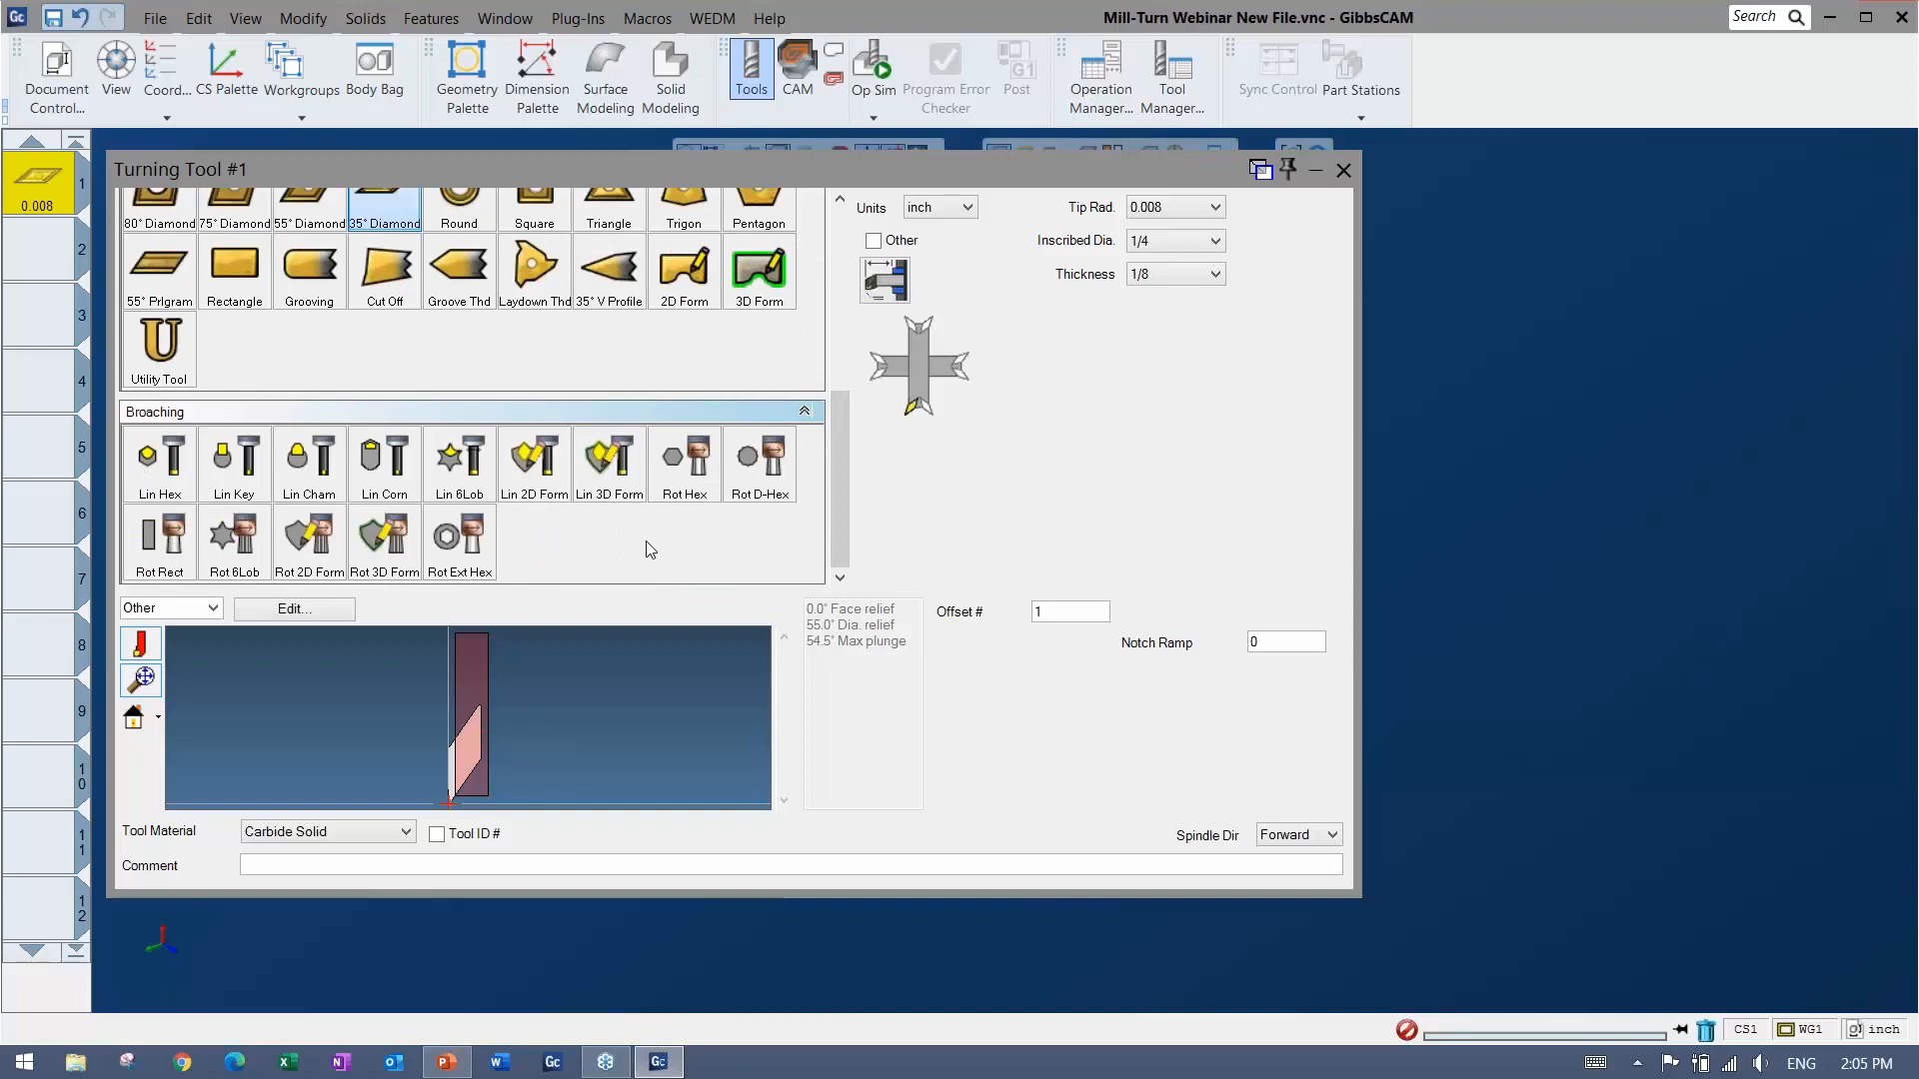
{"action": "left_click_drag", "start_coordinate": [838, 481], "coordinate": [835, 300]}
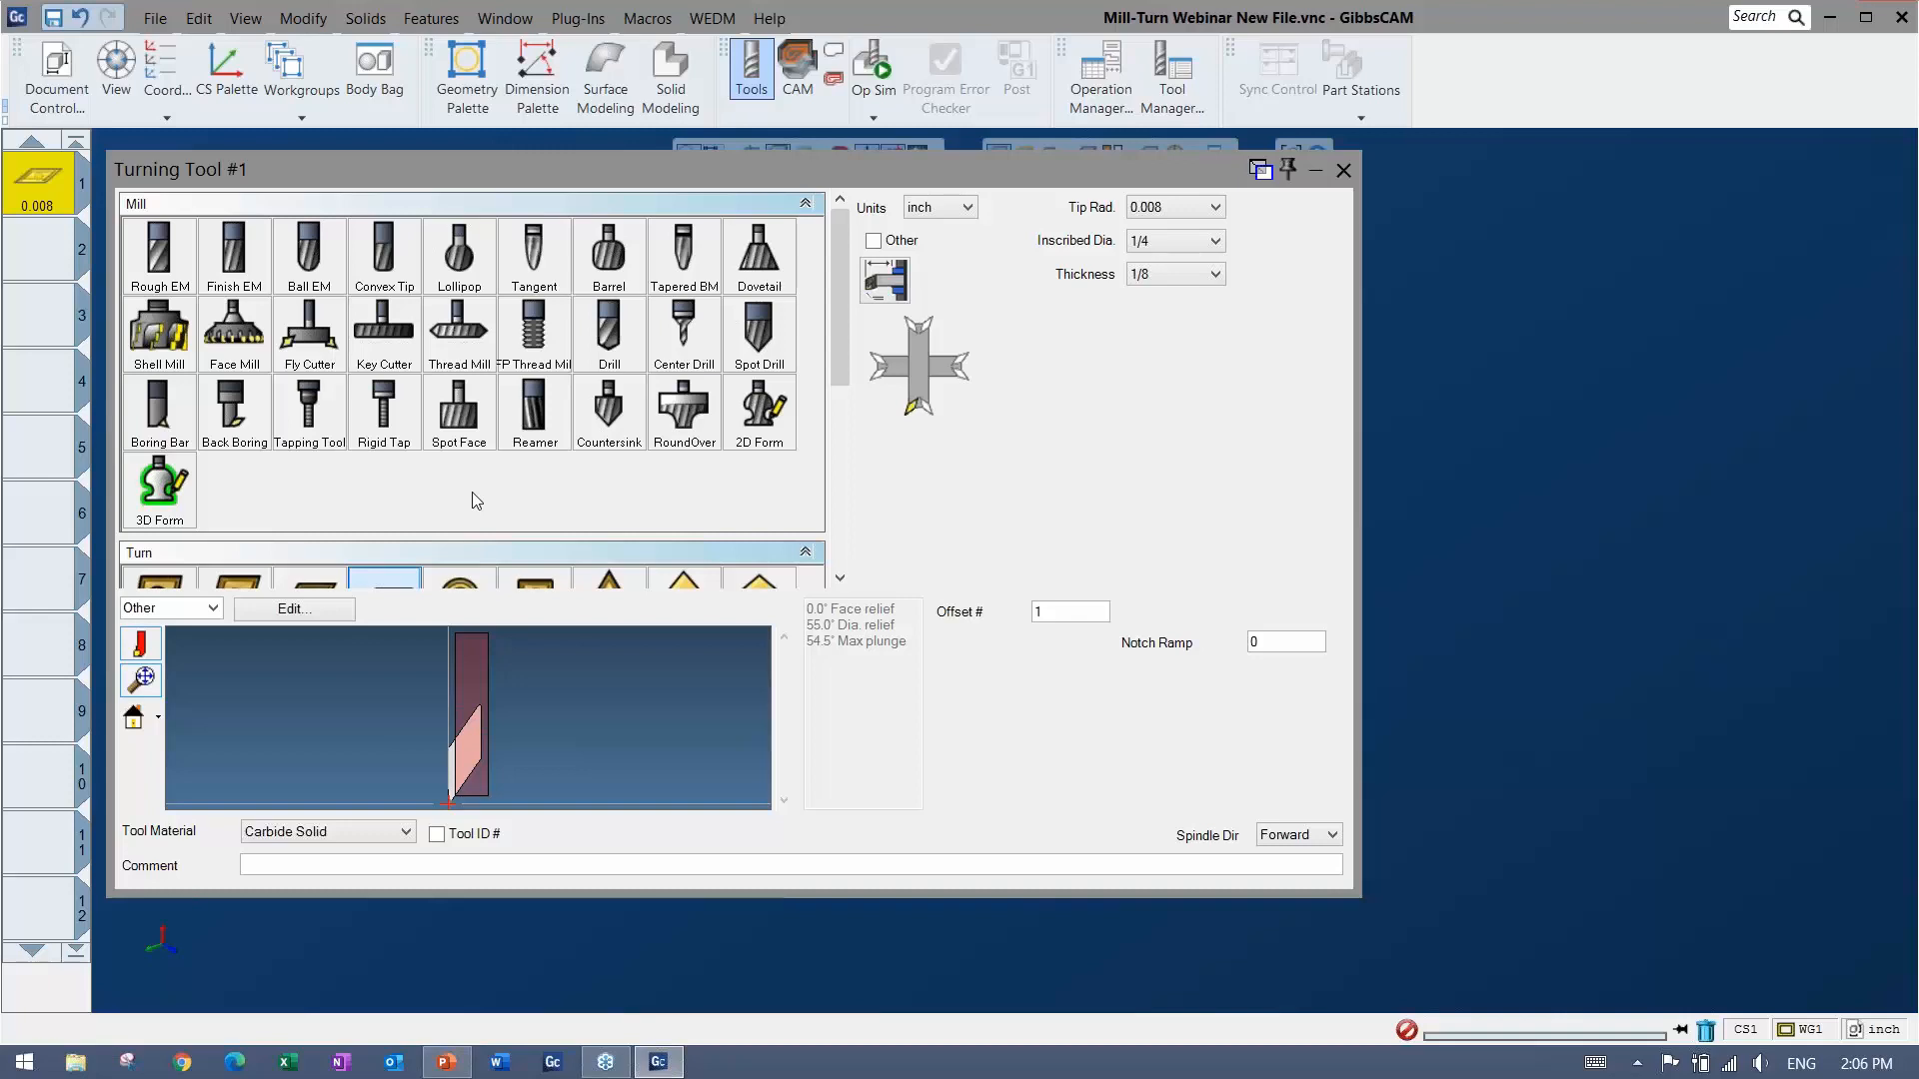
{"action": "scroll", "coordinate": [185, 513], "scroll_direction": "down", "scroll_amount": 1}
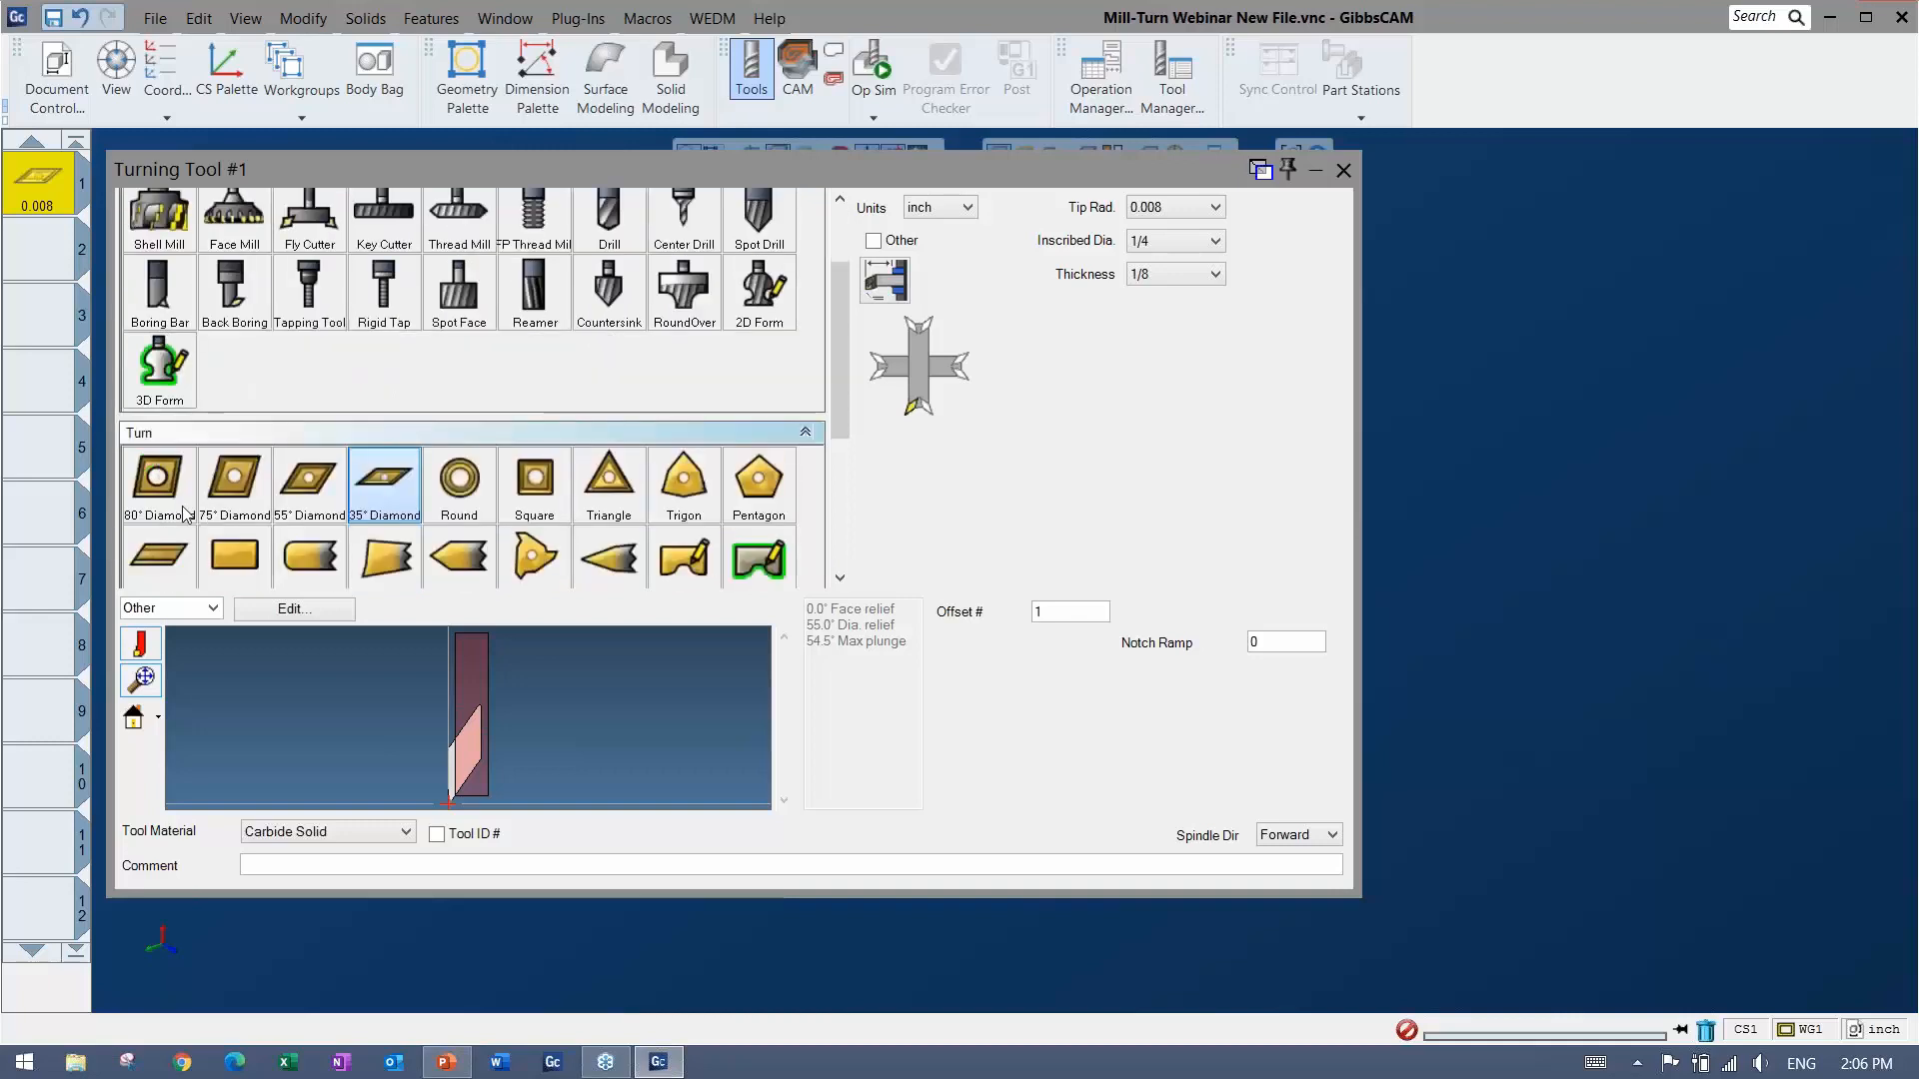
{"action": "left_click", "coordinate": [185, 511]}
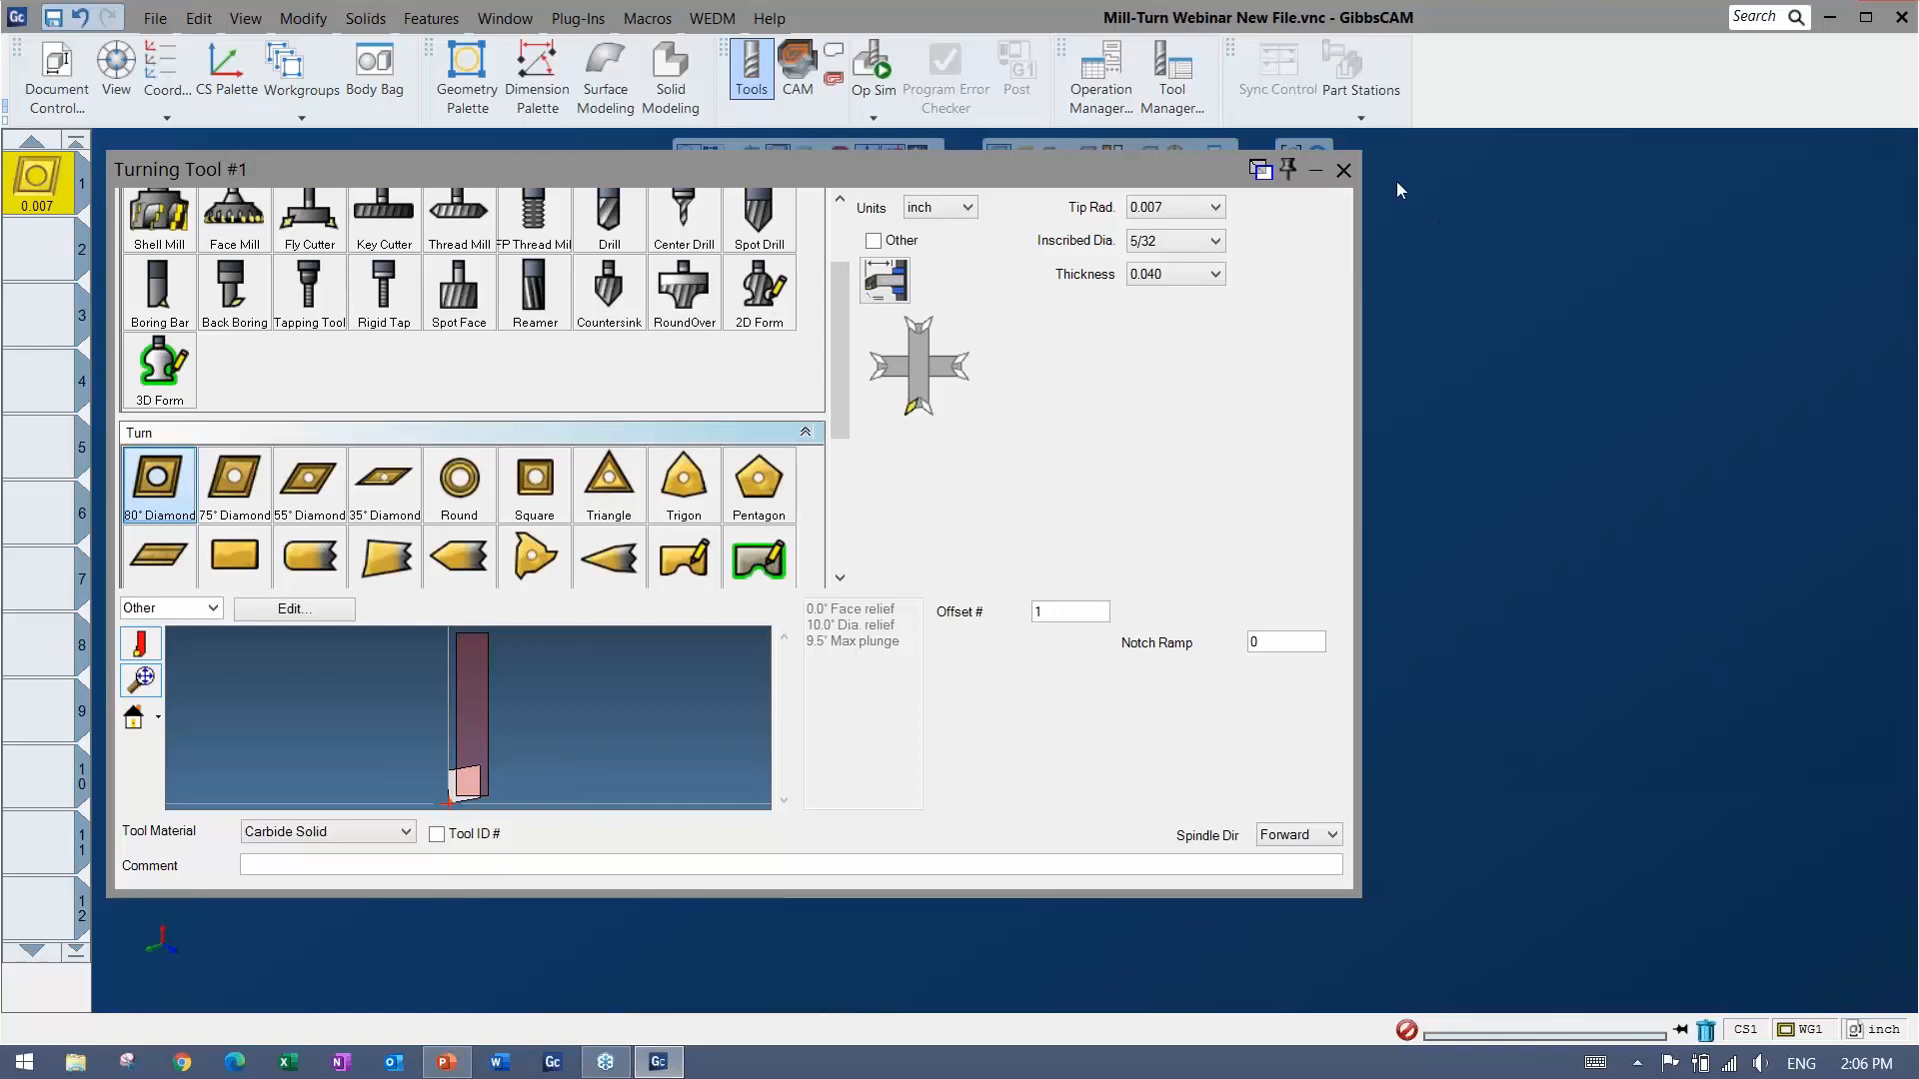
{"action": "left_click", "coordinate": [1344, 172]}
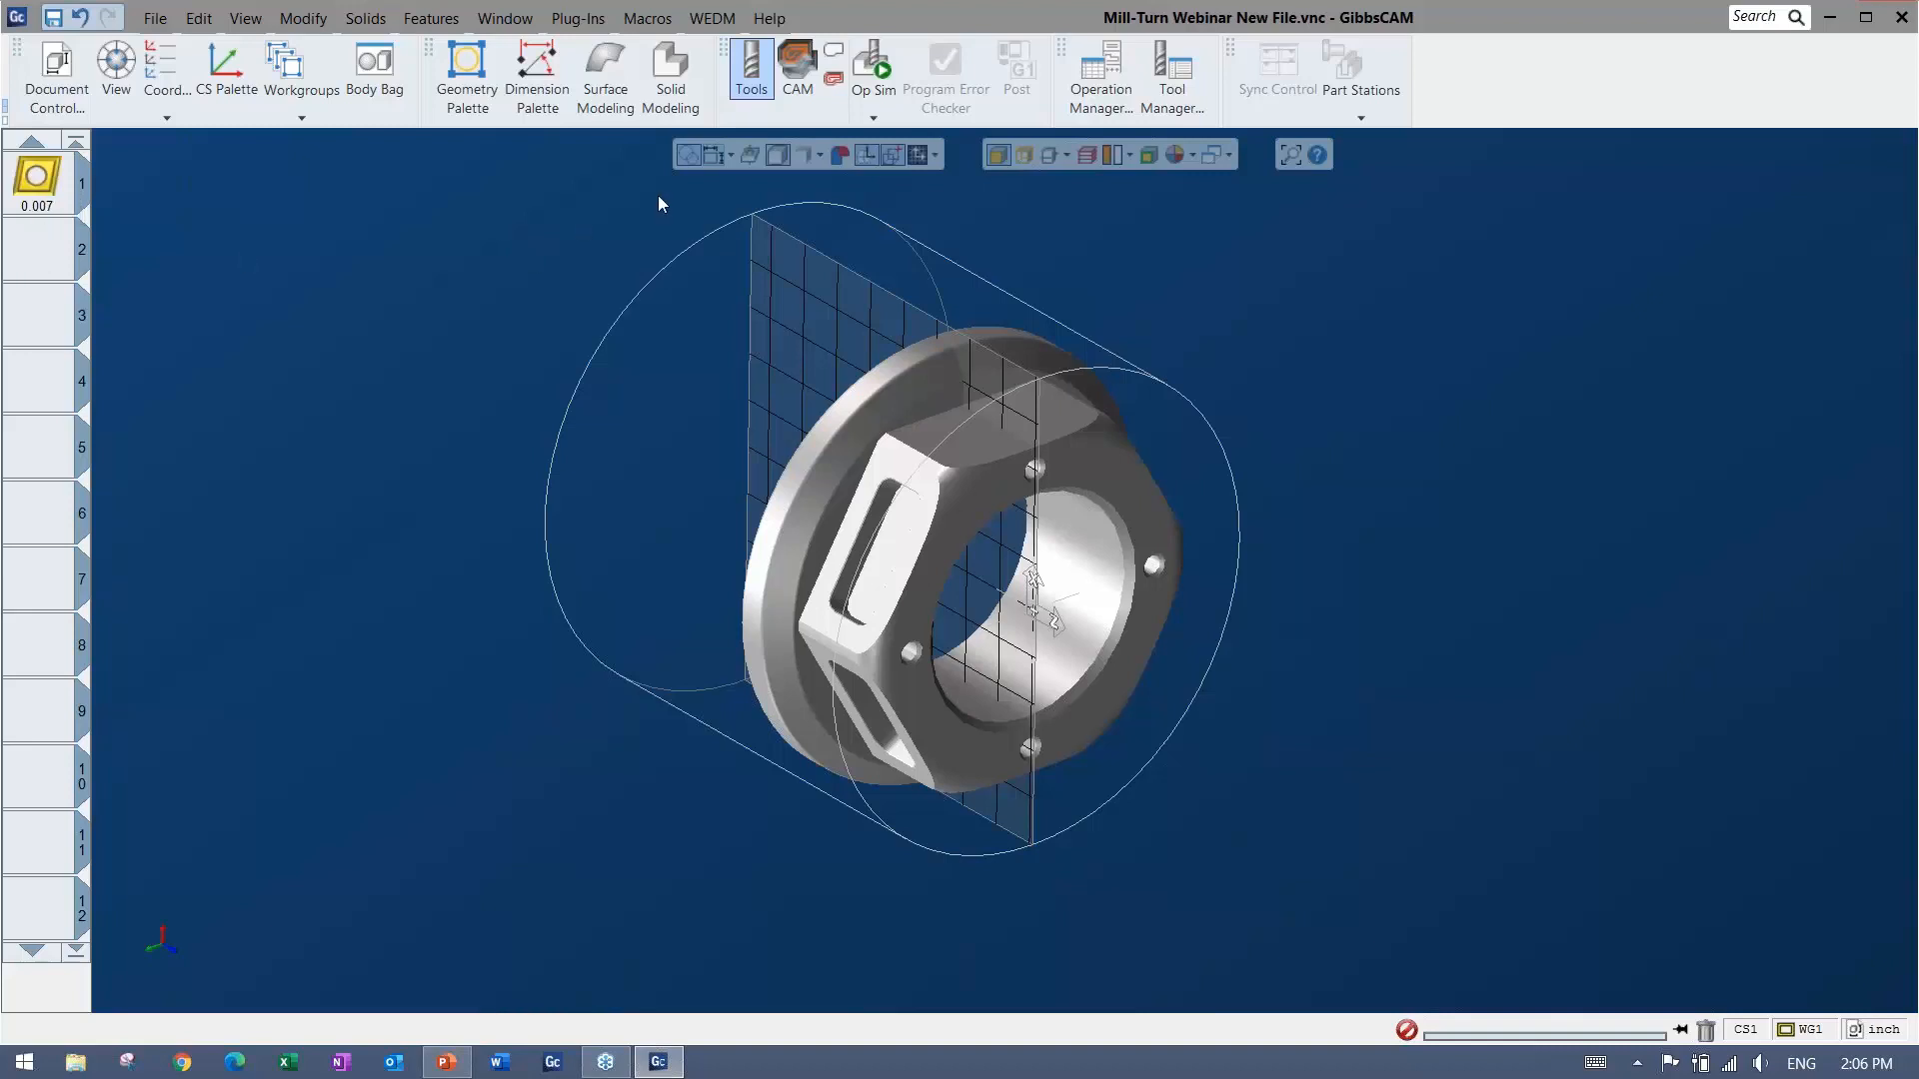
Show the CAM process and operation lists, and set turning tool 1's tip radius to 1/32 and inscribed diameter to 1/2.
{"action": "left_click", "coordinate": [45, 182]}
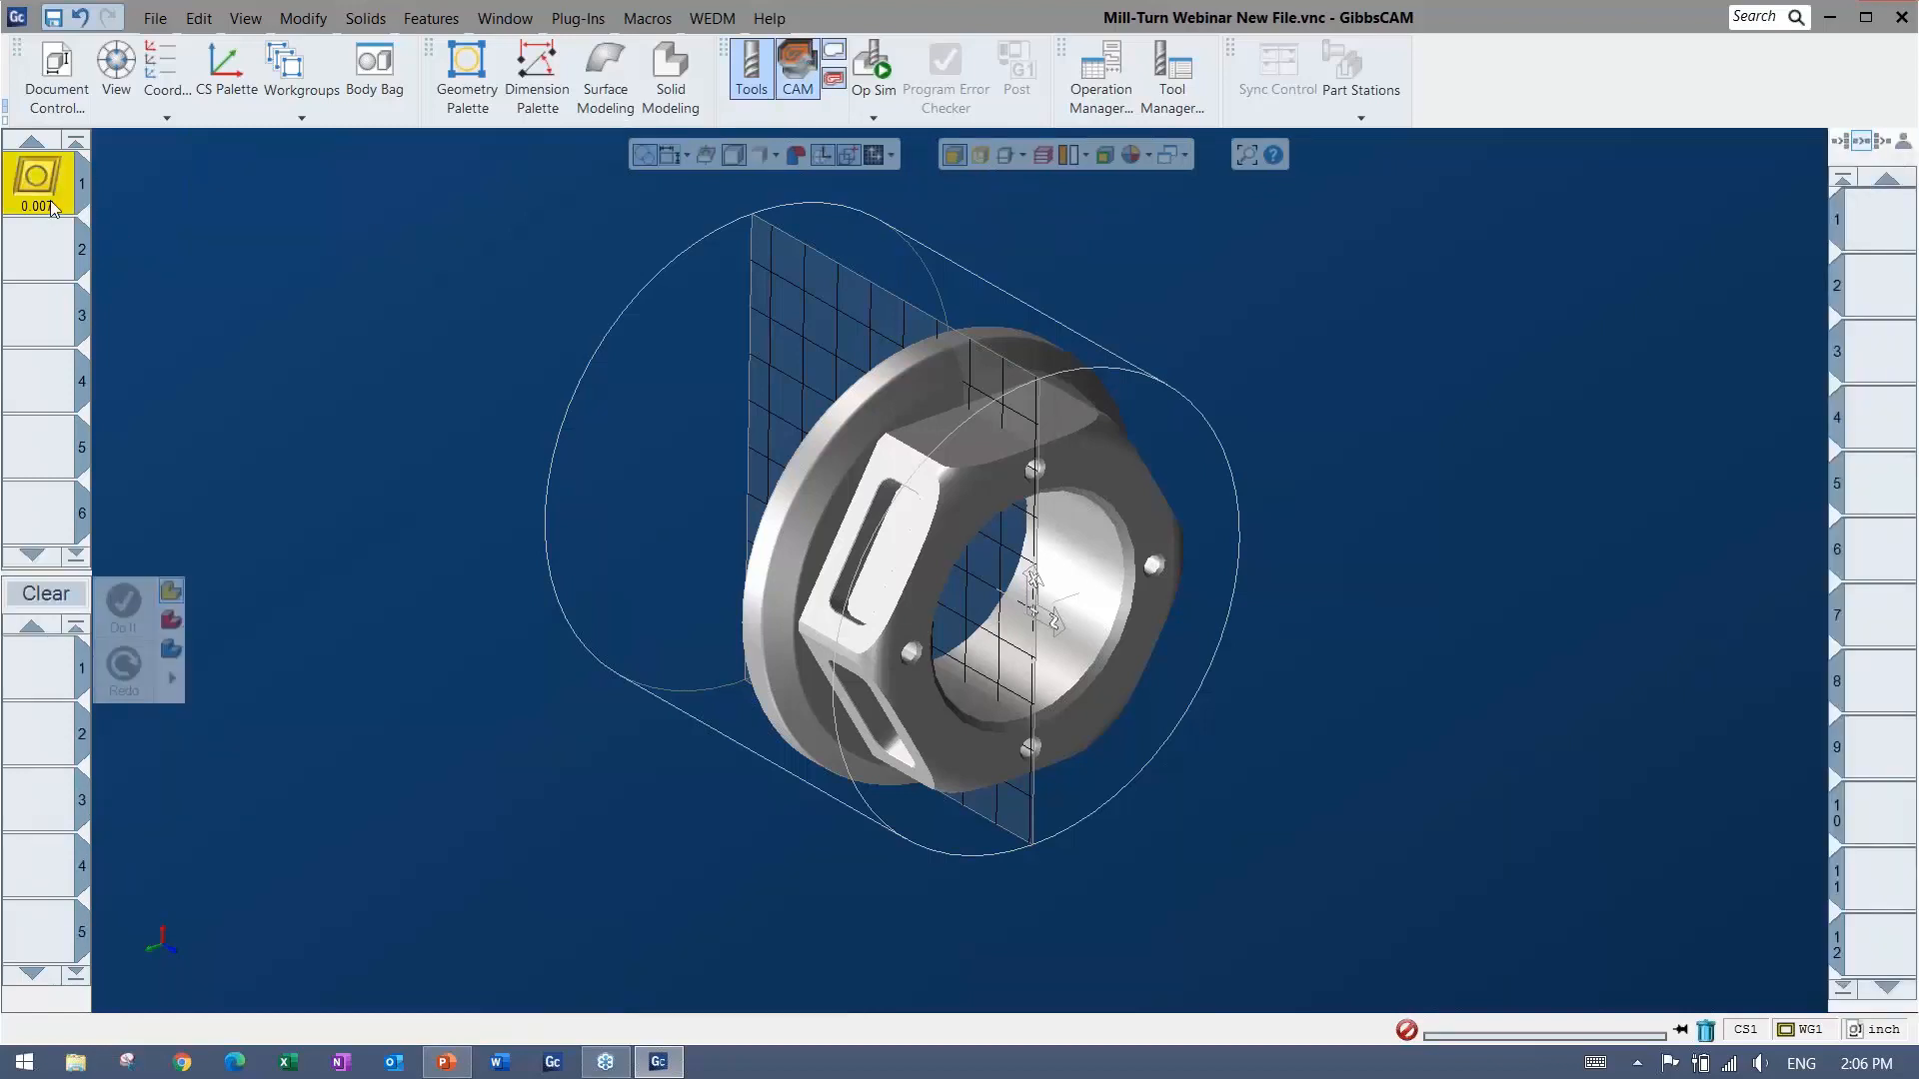
{"action": "double_click", "coordinate": [52, 207]}
{"action": "left_click", "coordinate": [1179, 207]}
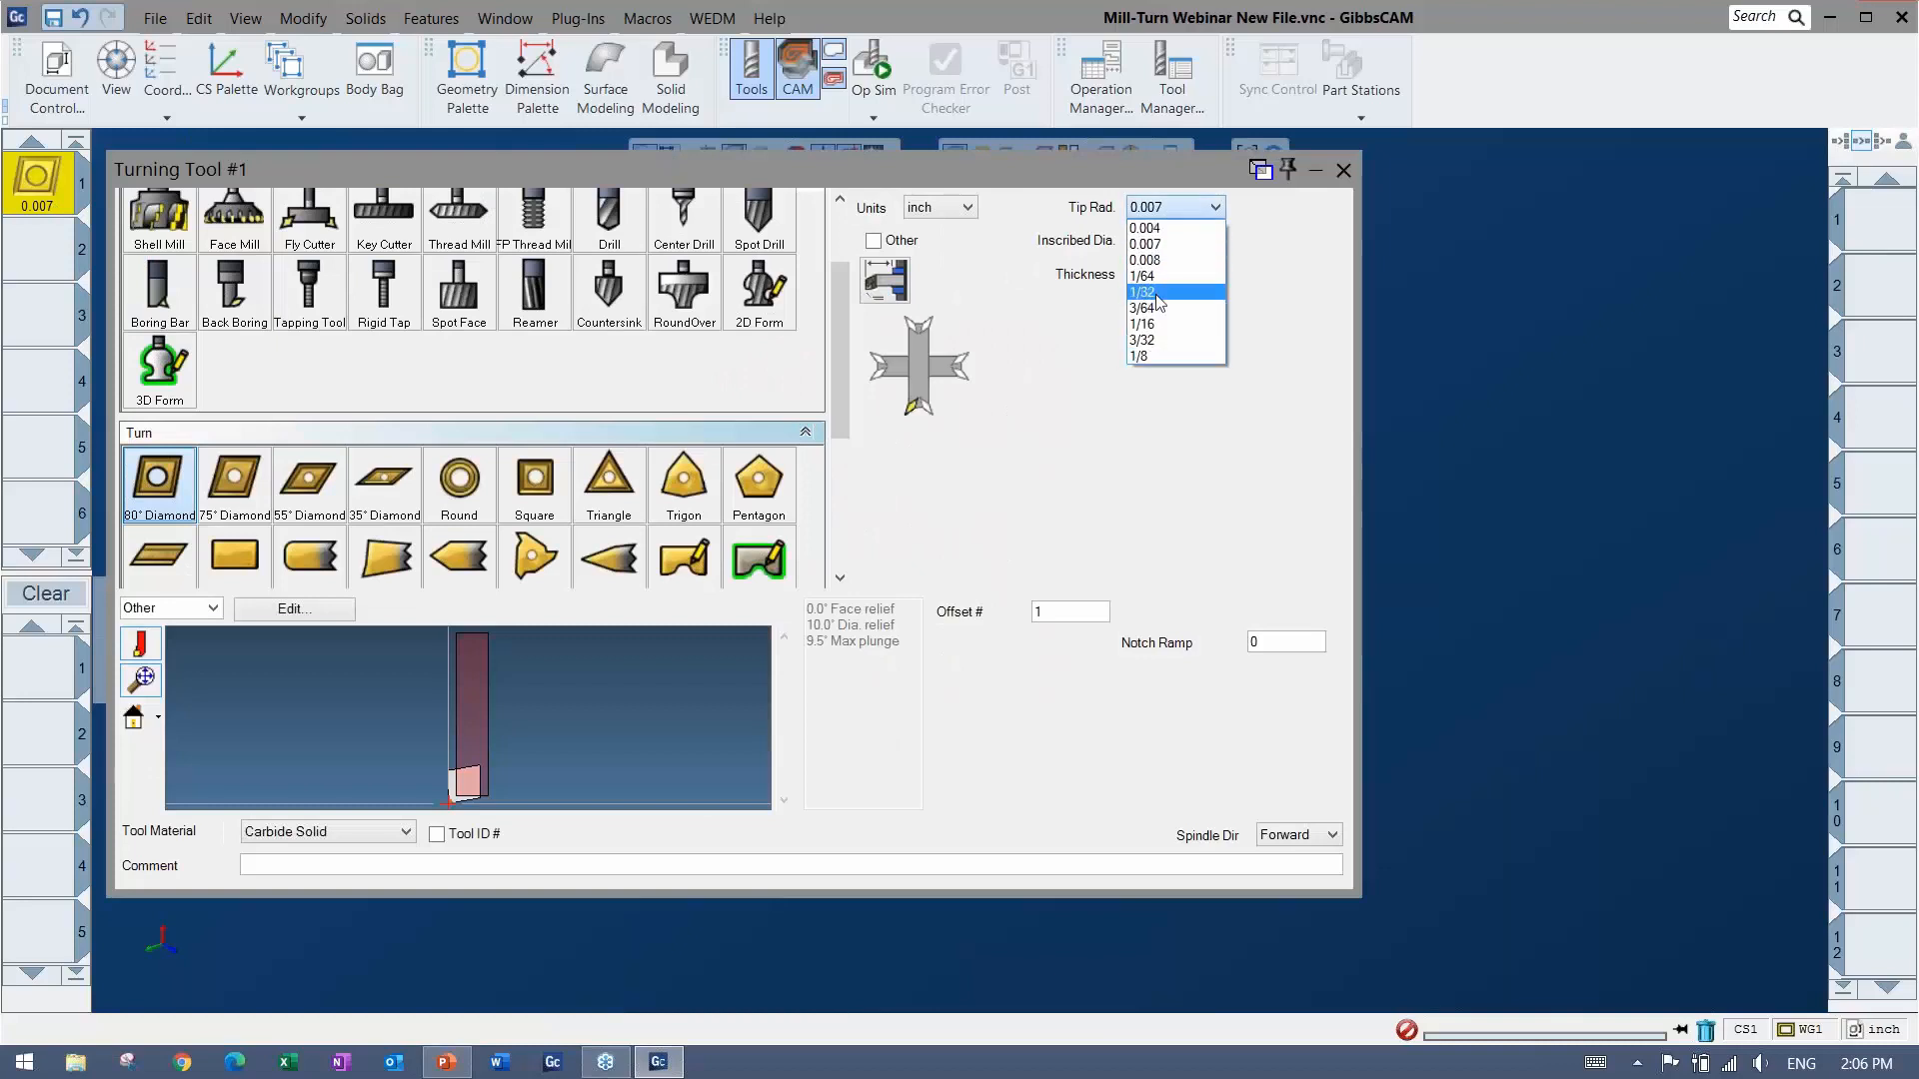
{"action": "left_click", "coordinate": [1156, 295]}
{"action": "left_click", "coordinate": [1158, 248]}
{"action": "left_click", "coordinate": [1154, 310]}
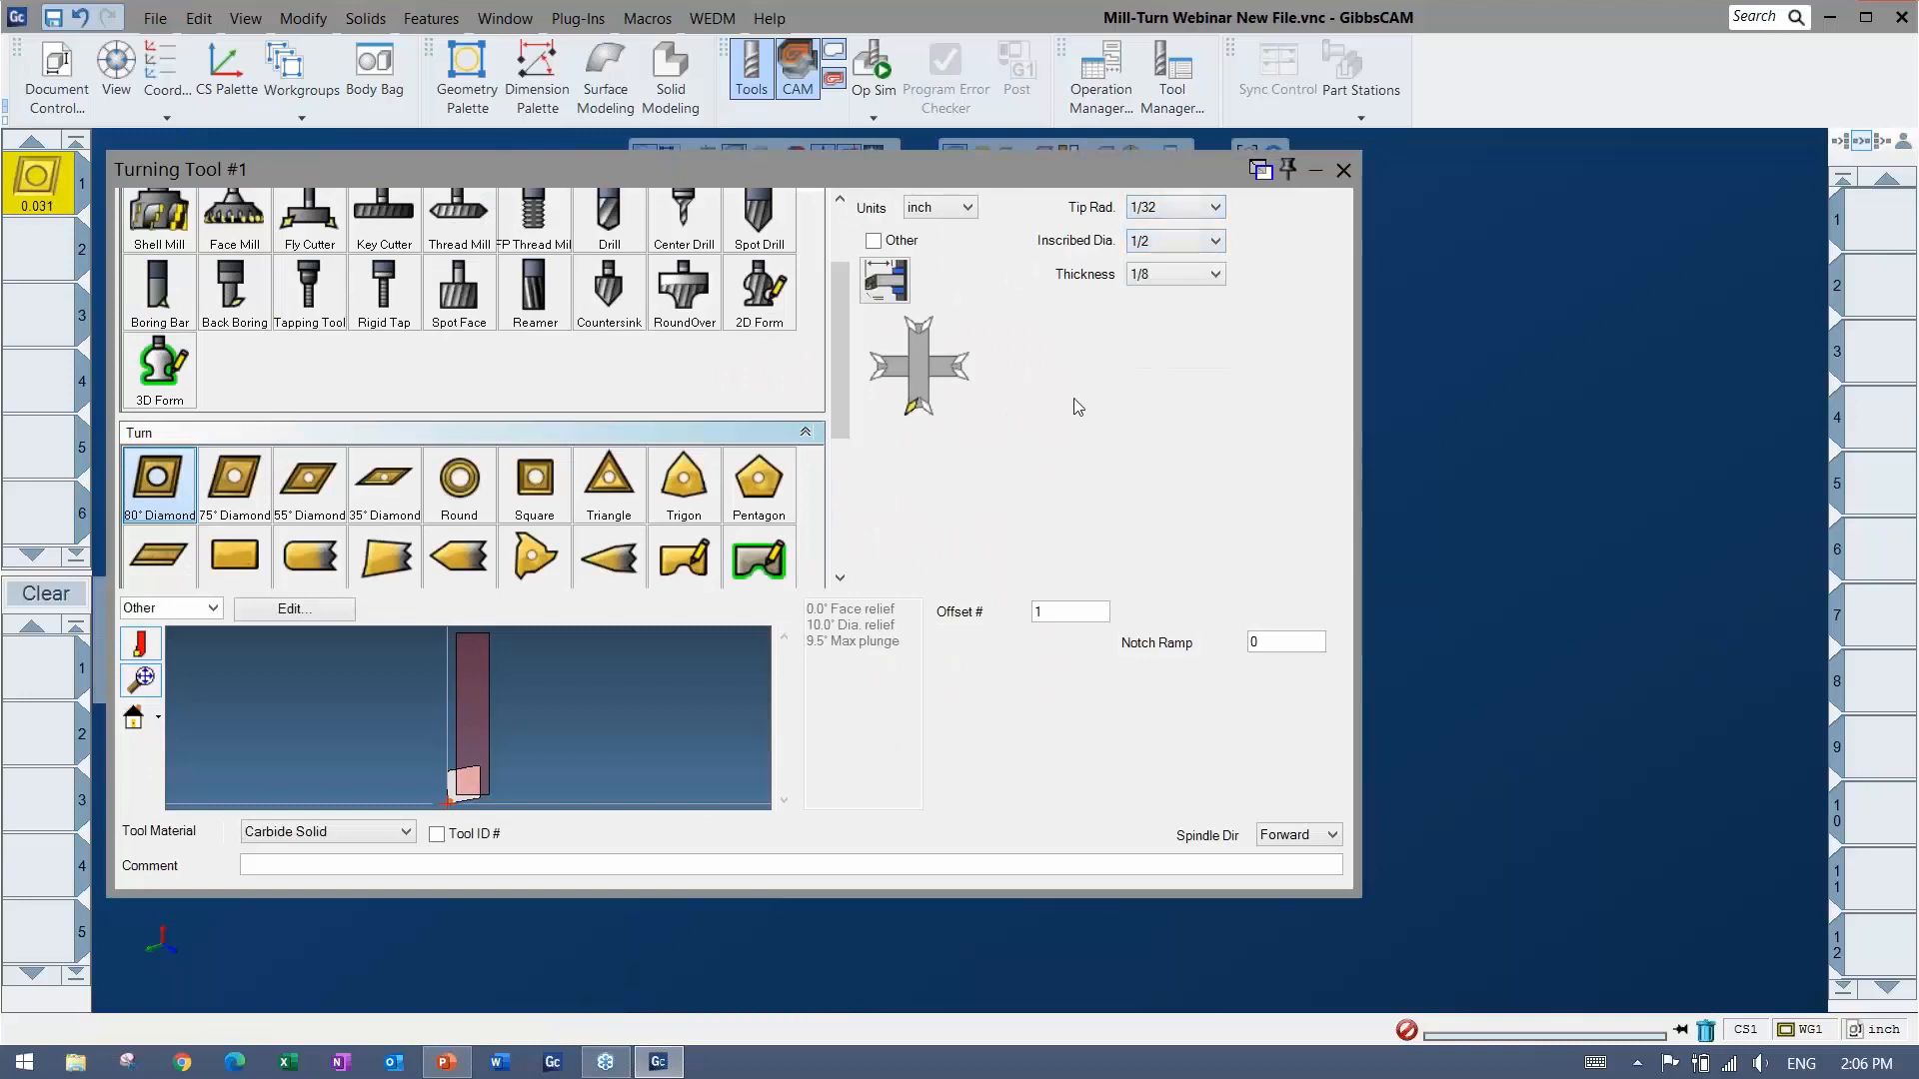
Preview the Boring Bar holder for turning tool 1 and set its holder type to Tool Holder.
{"action": "left_click", "coordinate": [150, 609]}
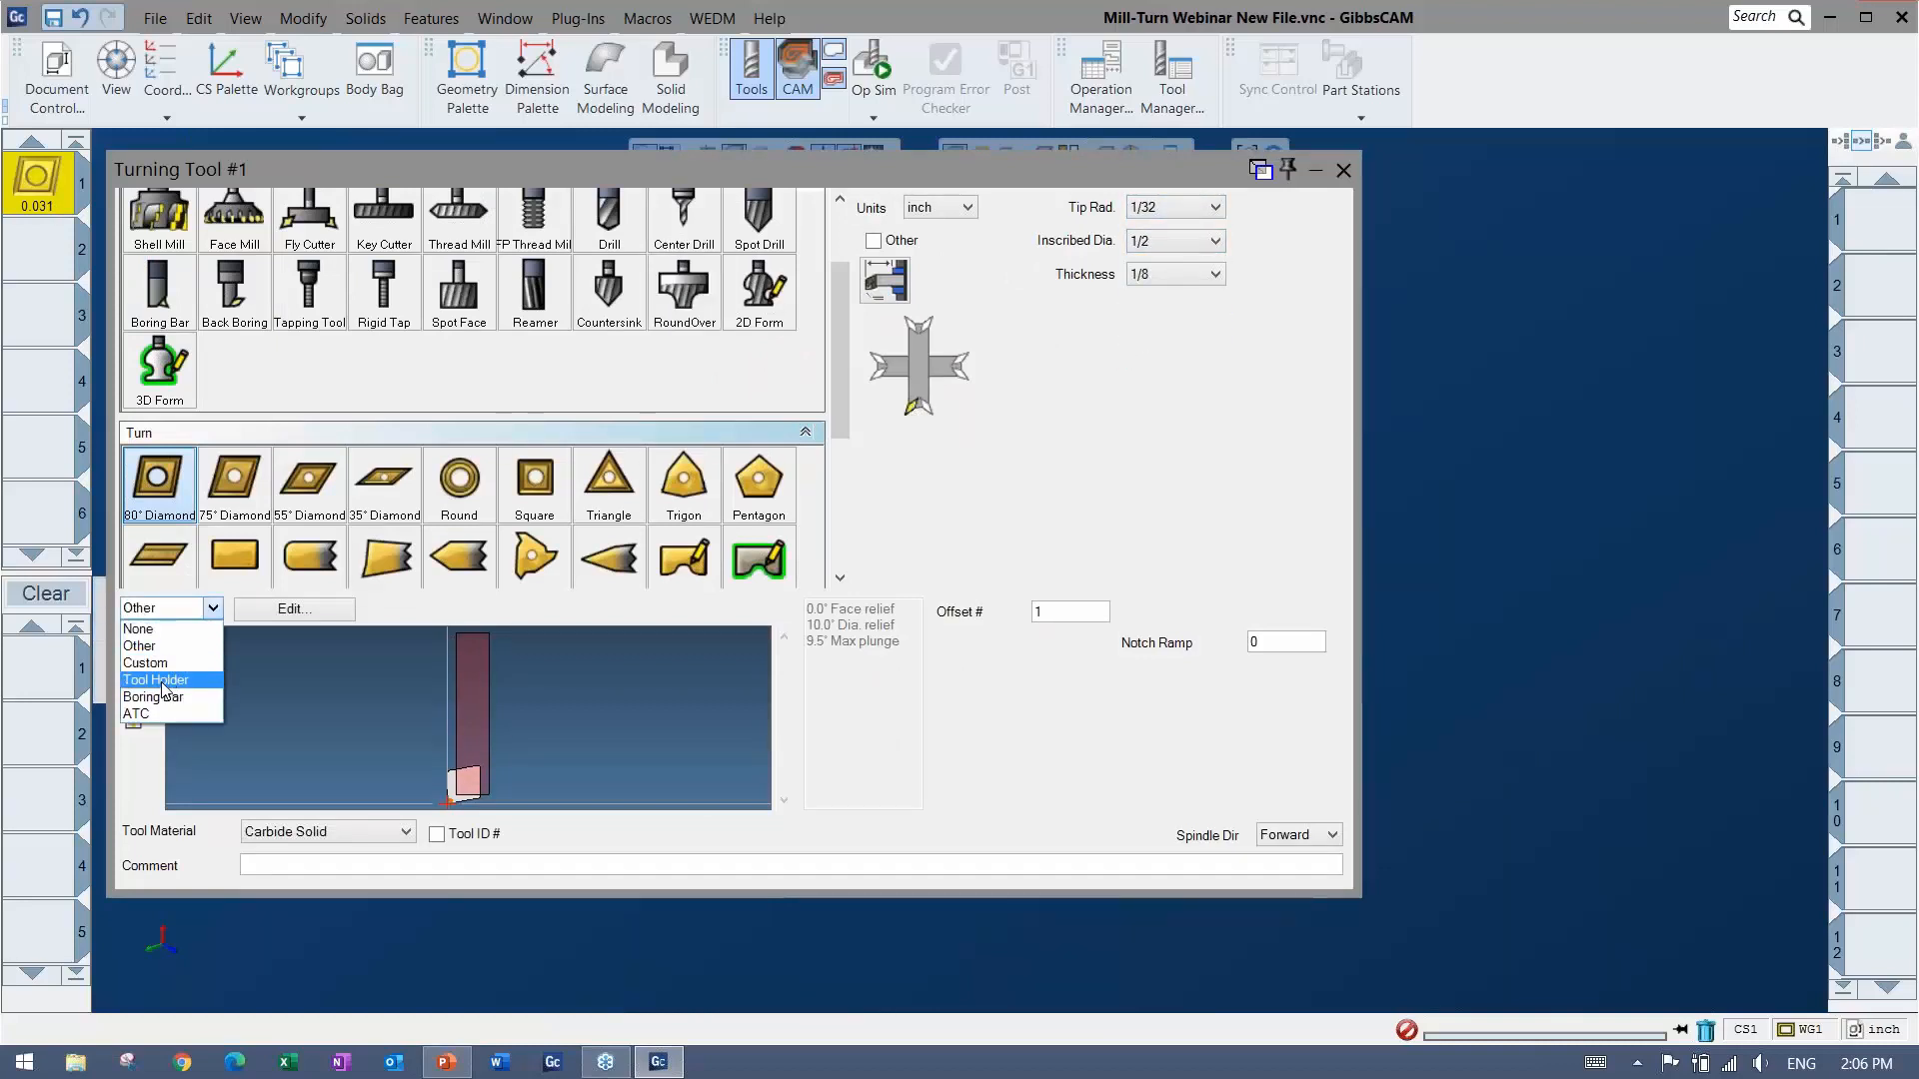
{"action": "left_click", "coordinate": [163, 684]}
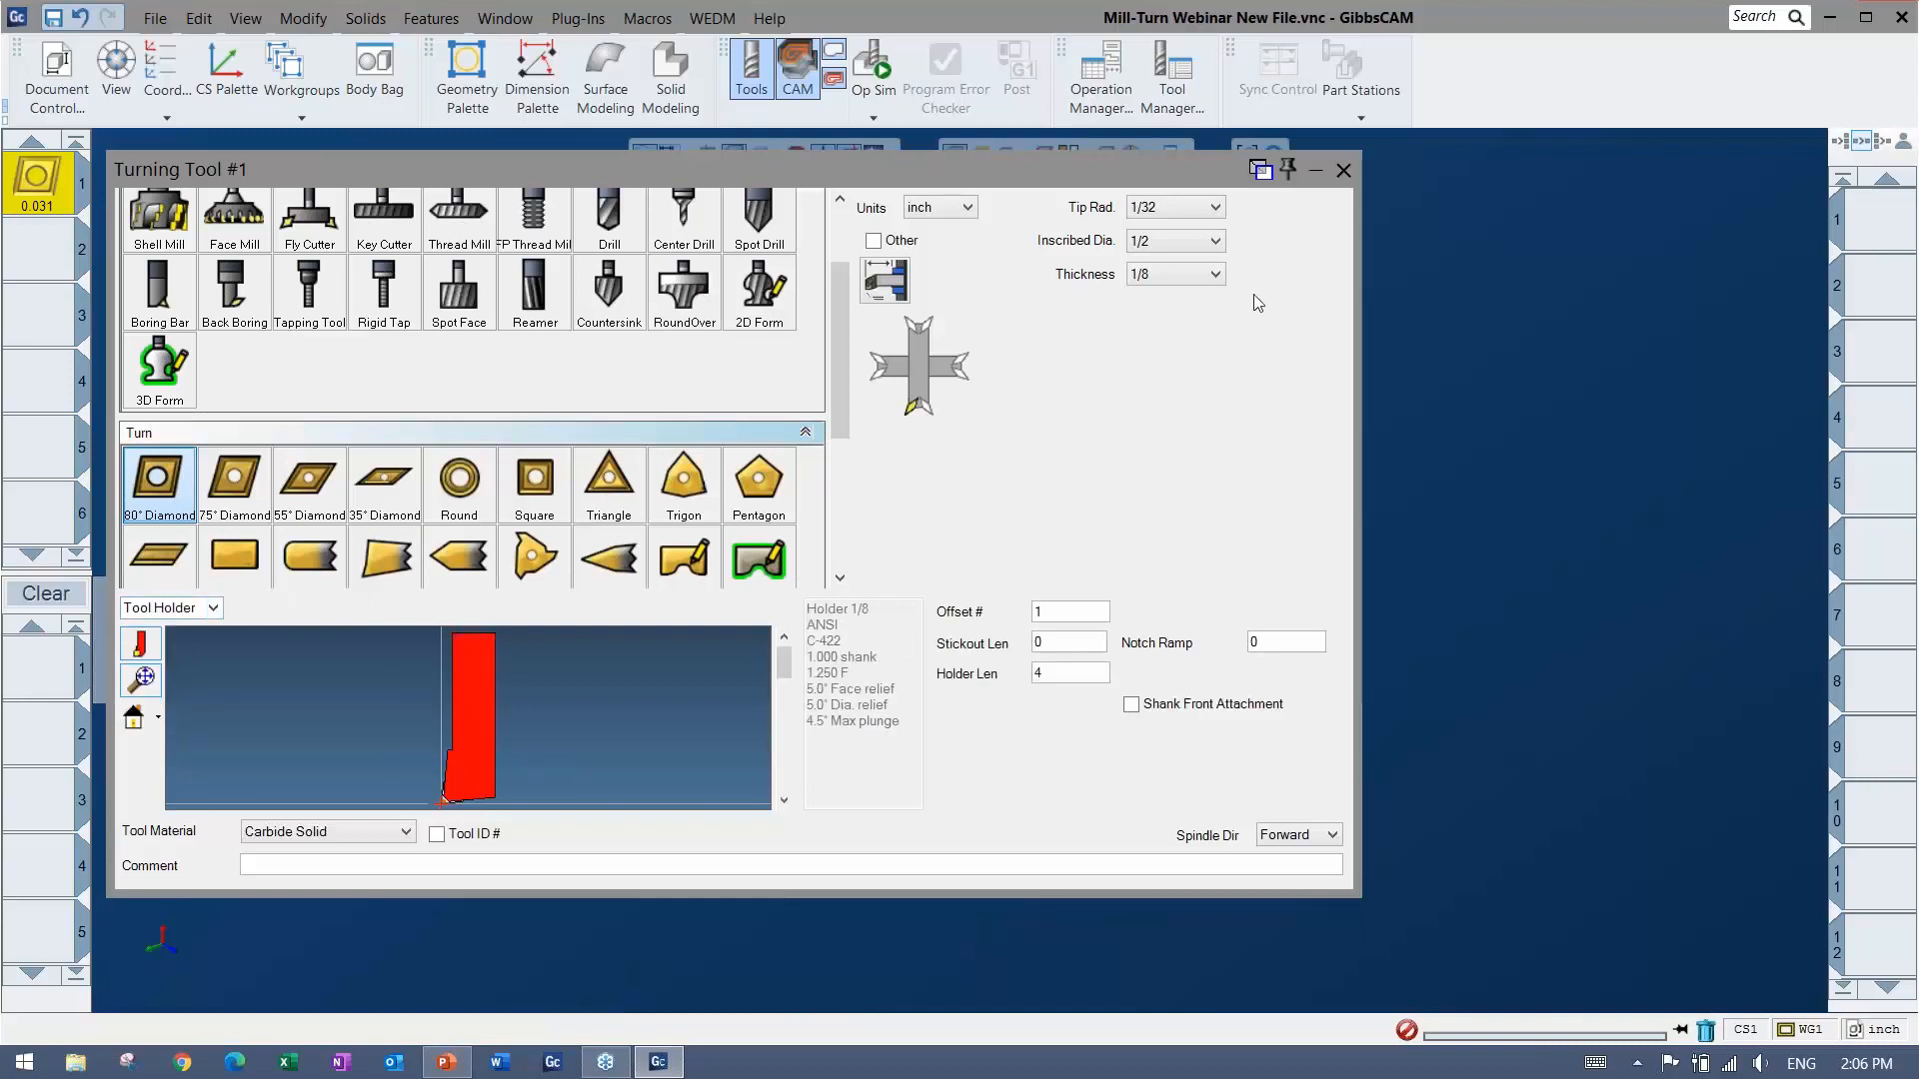
{"action": "scroll", "coordinate": [463, 716], "scroll_direction": "down", "scroll_amount": 1}
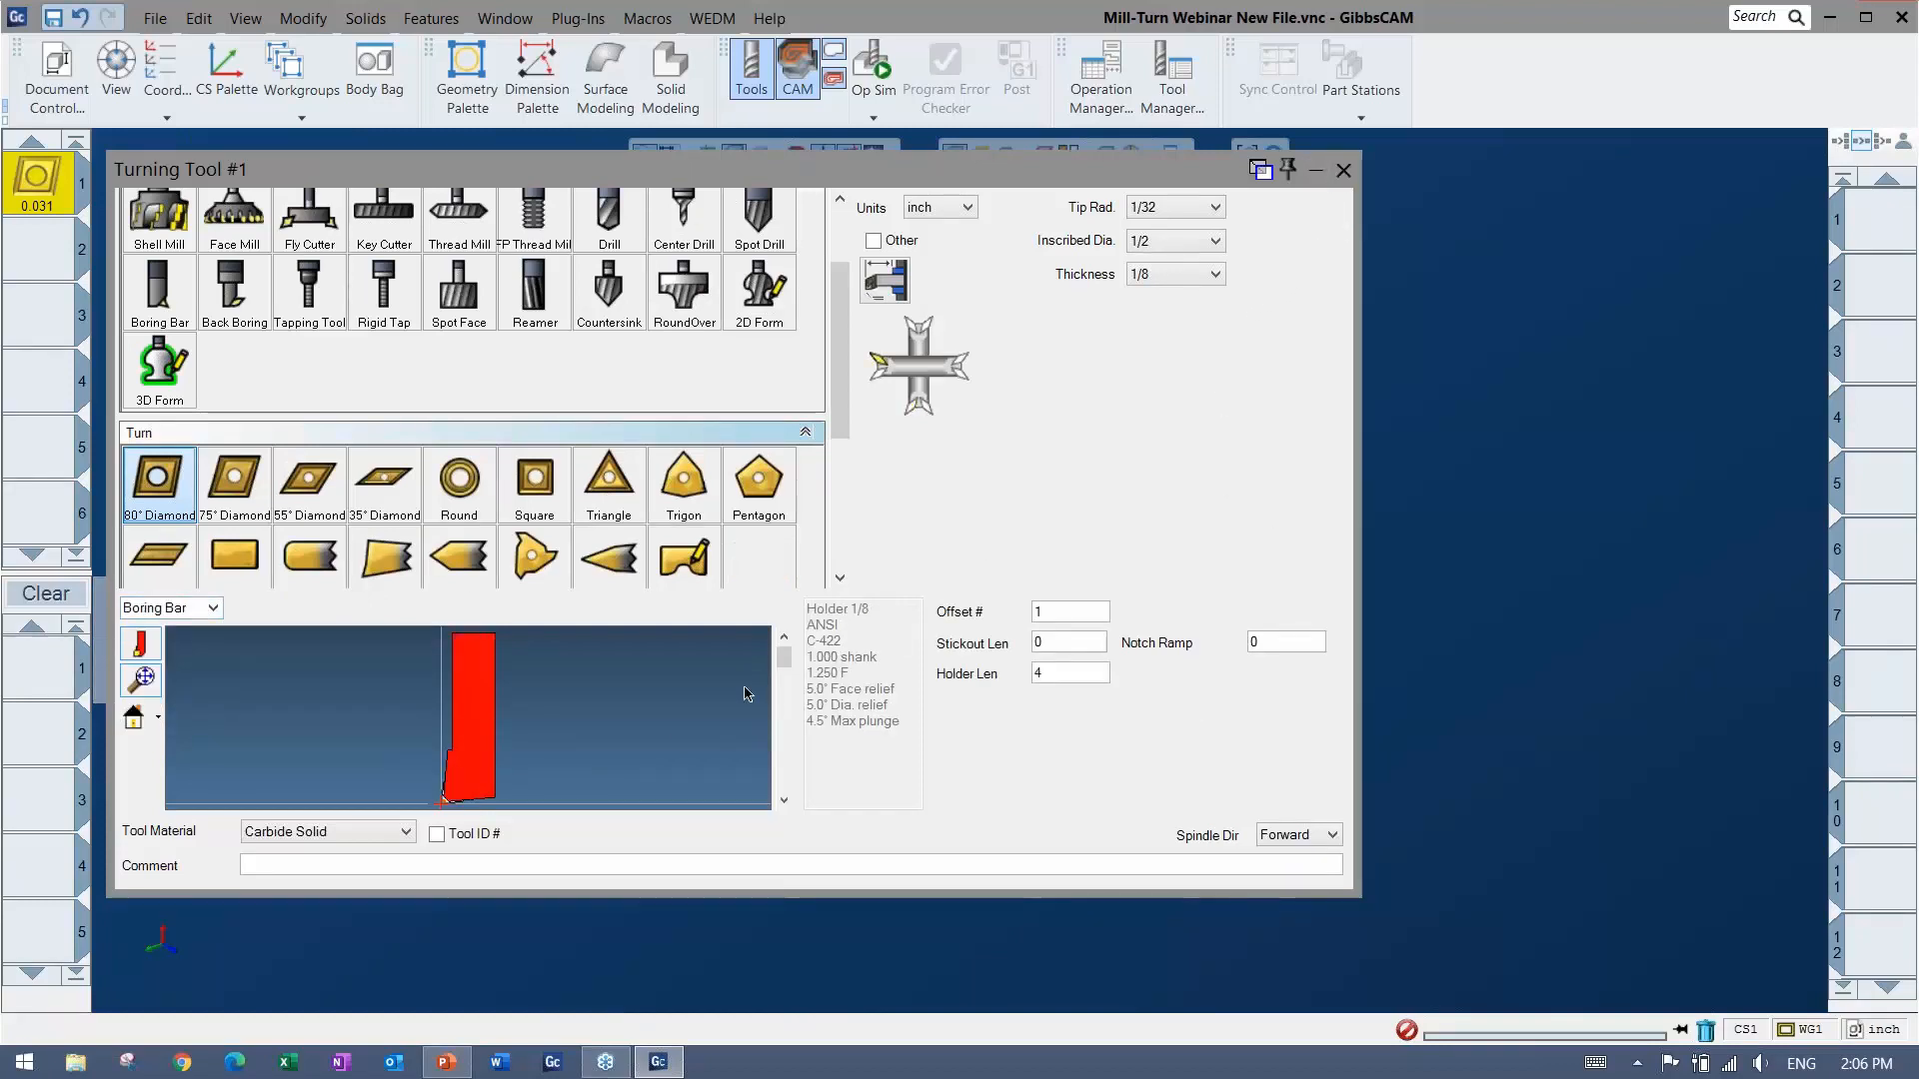
{"action": "middle_click_drag", "start_coordinate": [745, 694], "coordinate": [439, 741]}
{"action": "left_click", "coordinate": [134, 719]}
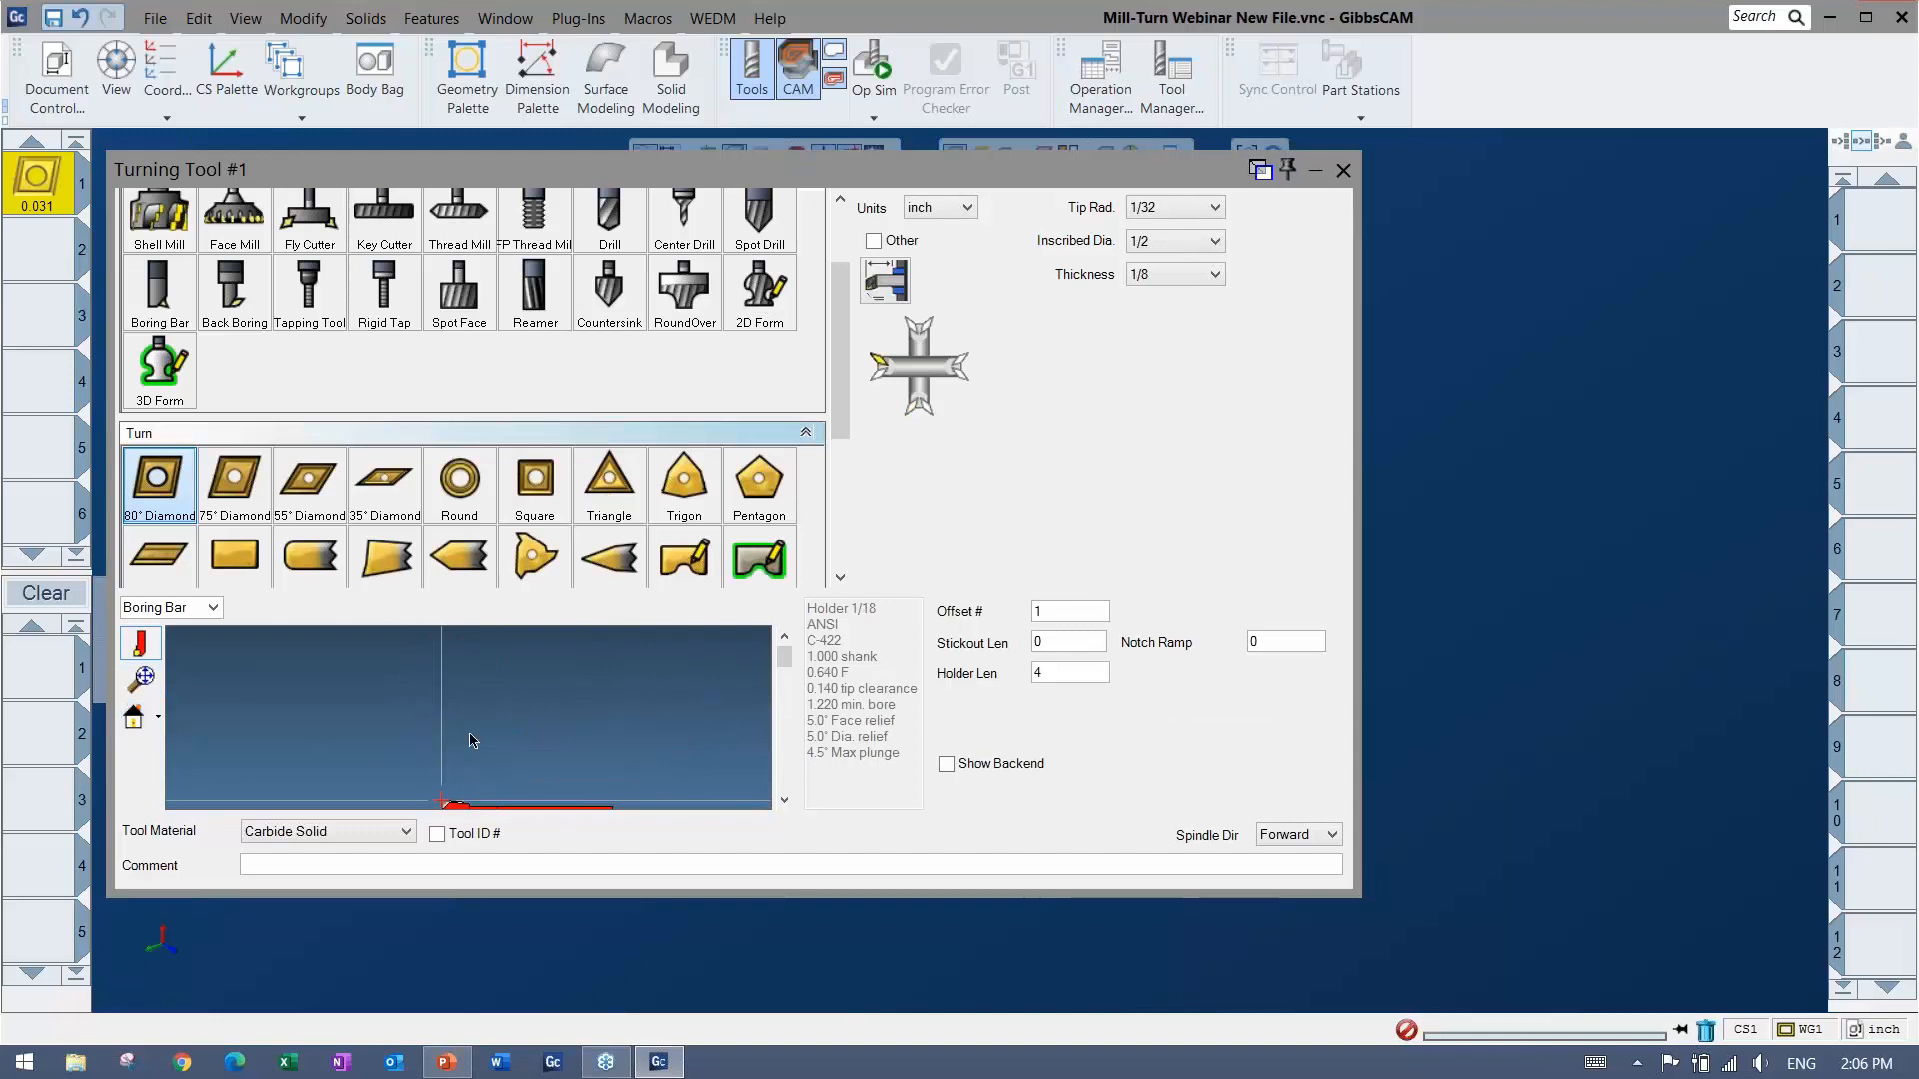
{"action": "left_click", "coordinate": [141, 681]}
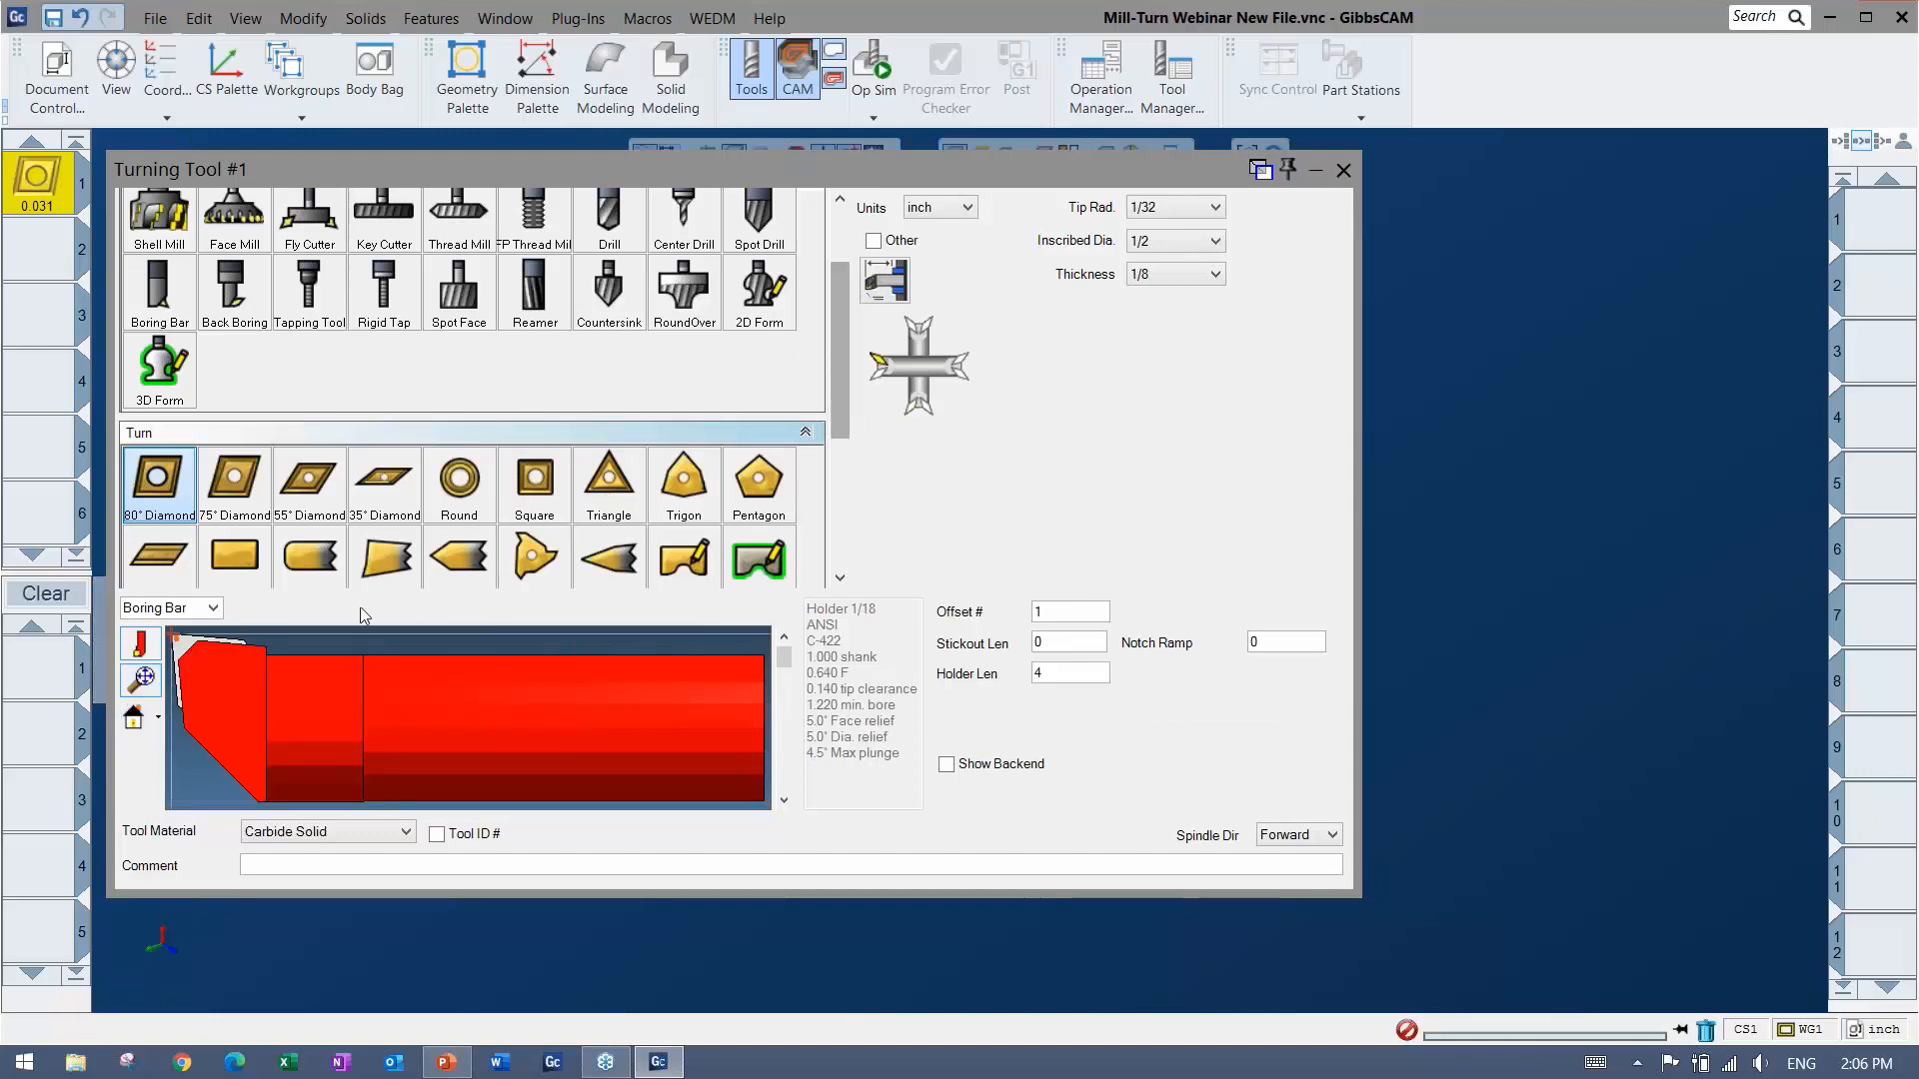
{"action": "left_click", "coordinate": [212, 608]}
{"action": "left_click", "coordinate": [150, 670]}
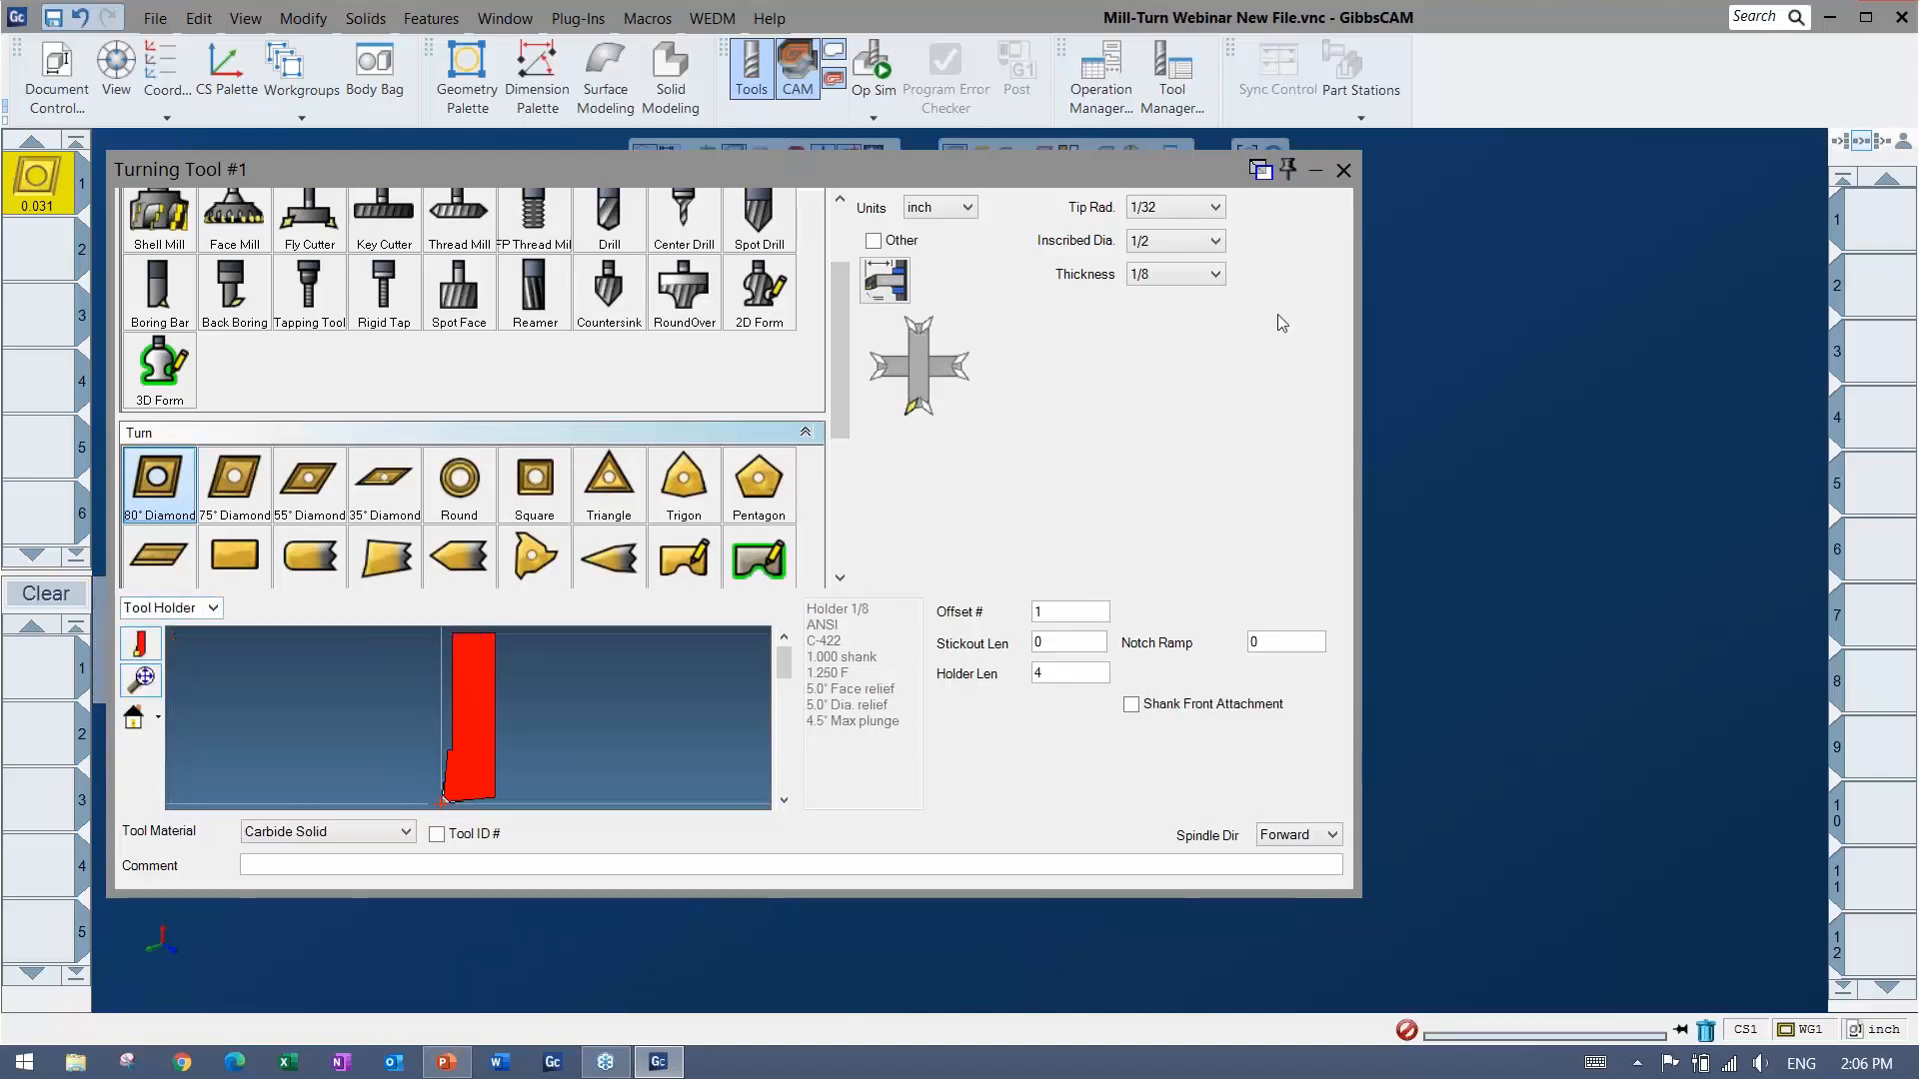
{"action": "left_click", "coordinate": [1344, 170]}
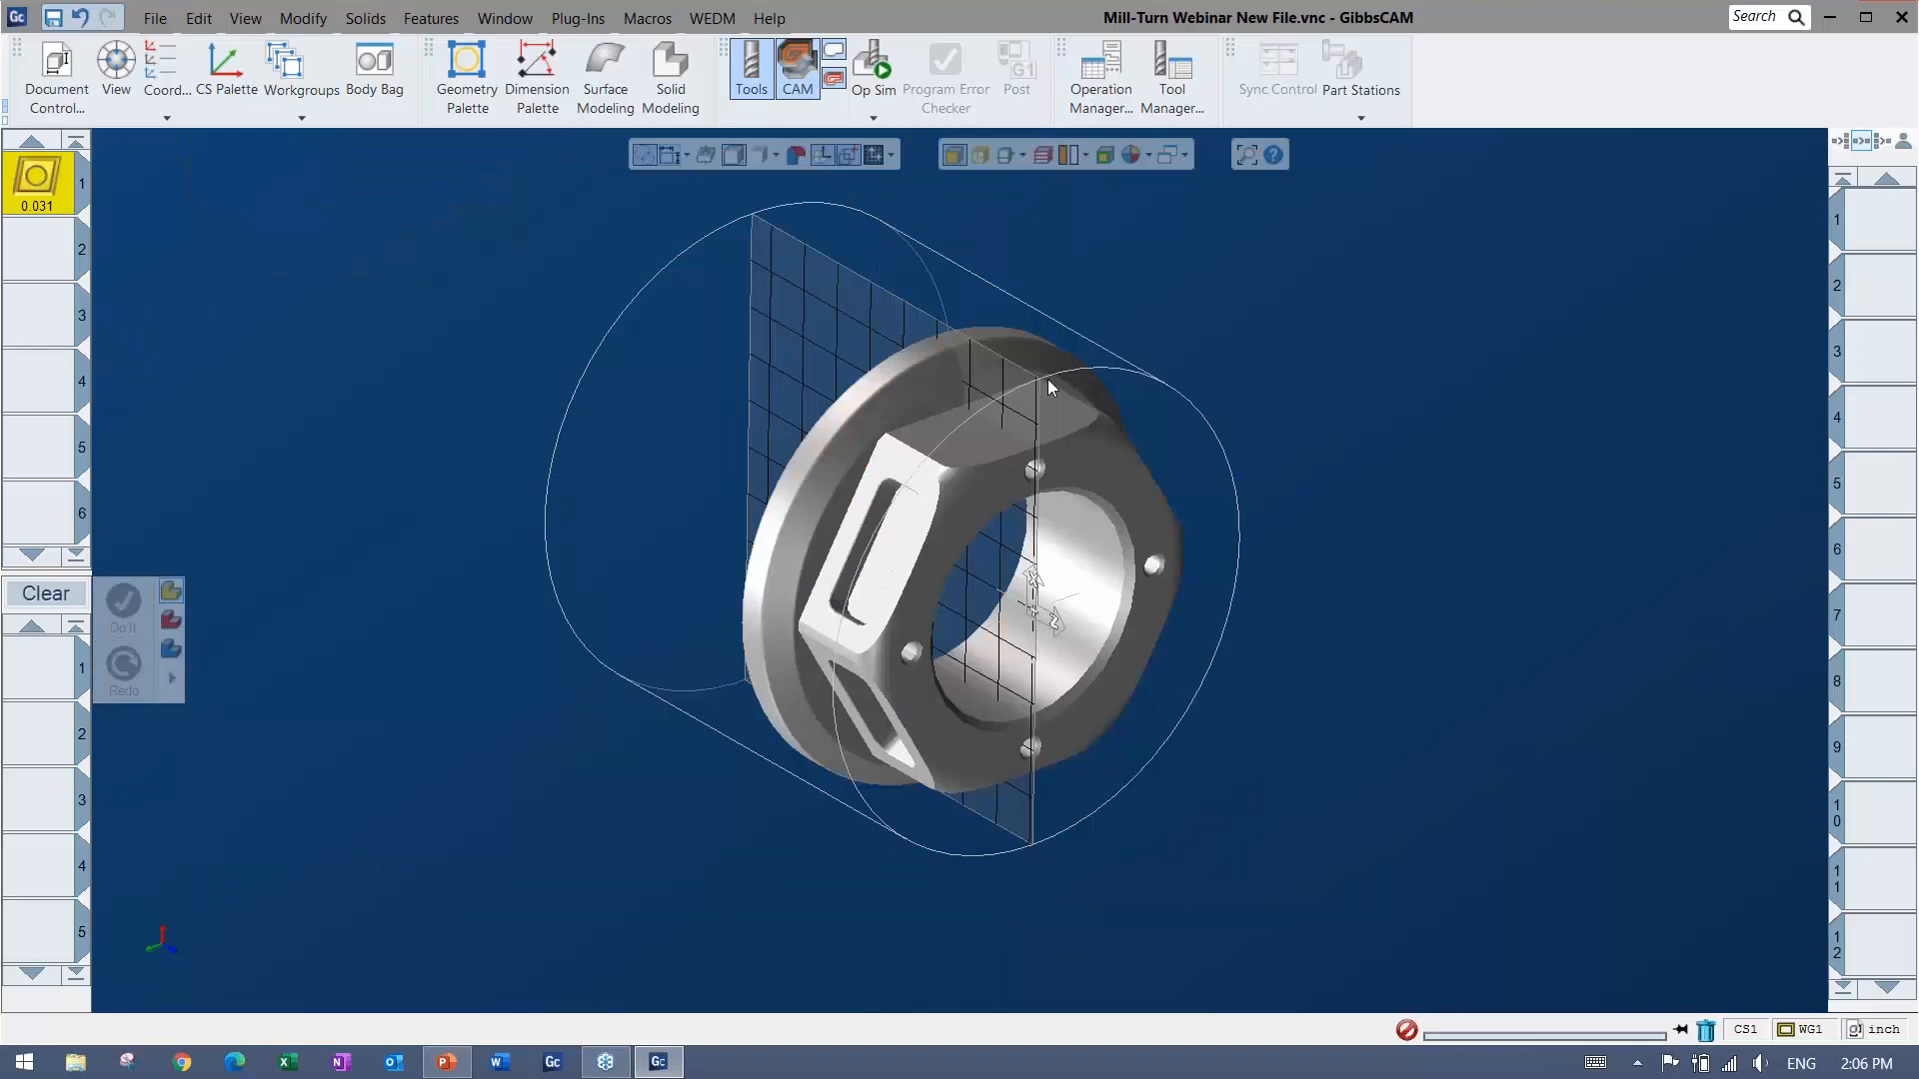
{"action": "left_click", "coordinate": [72, 257]}
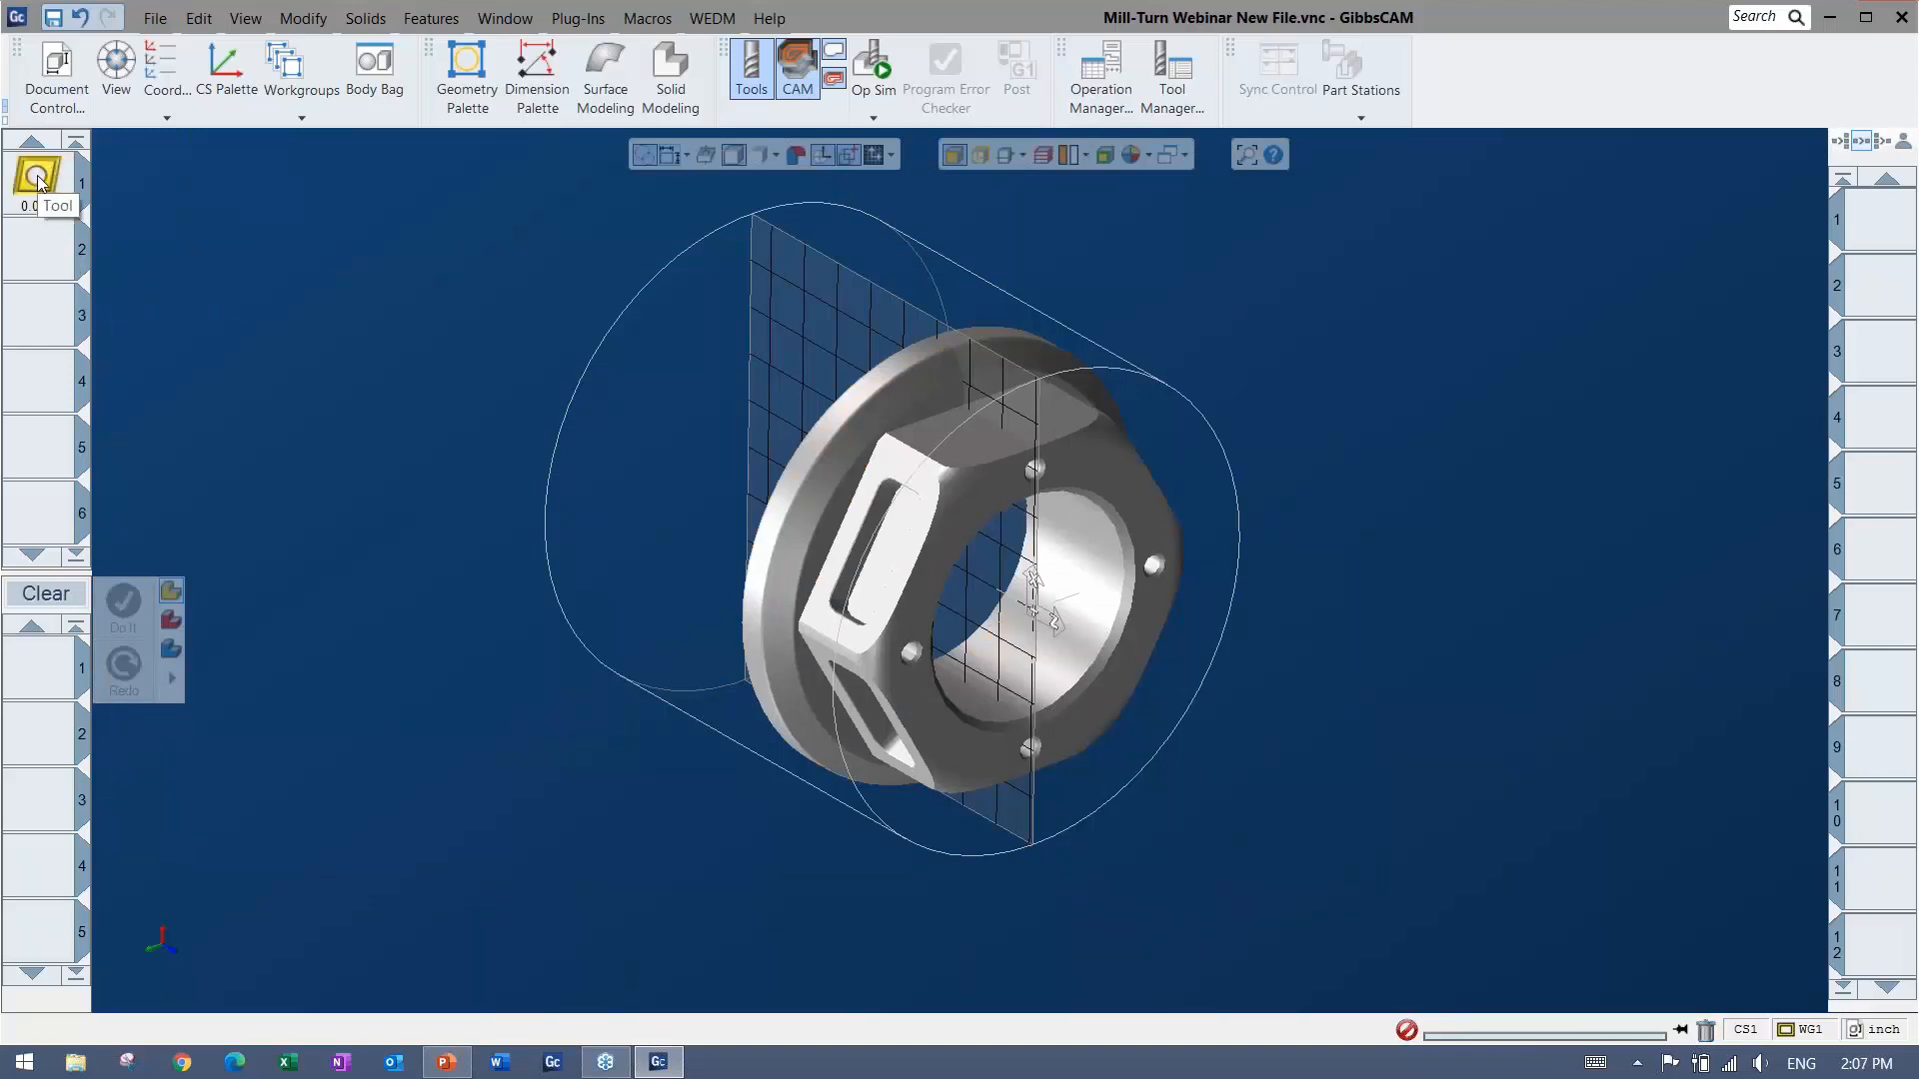
{"action": "left_click_drag", "start_coordinate": [41, 192], "coordinate": [45, 660]}
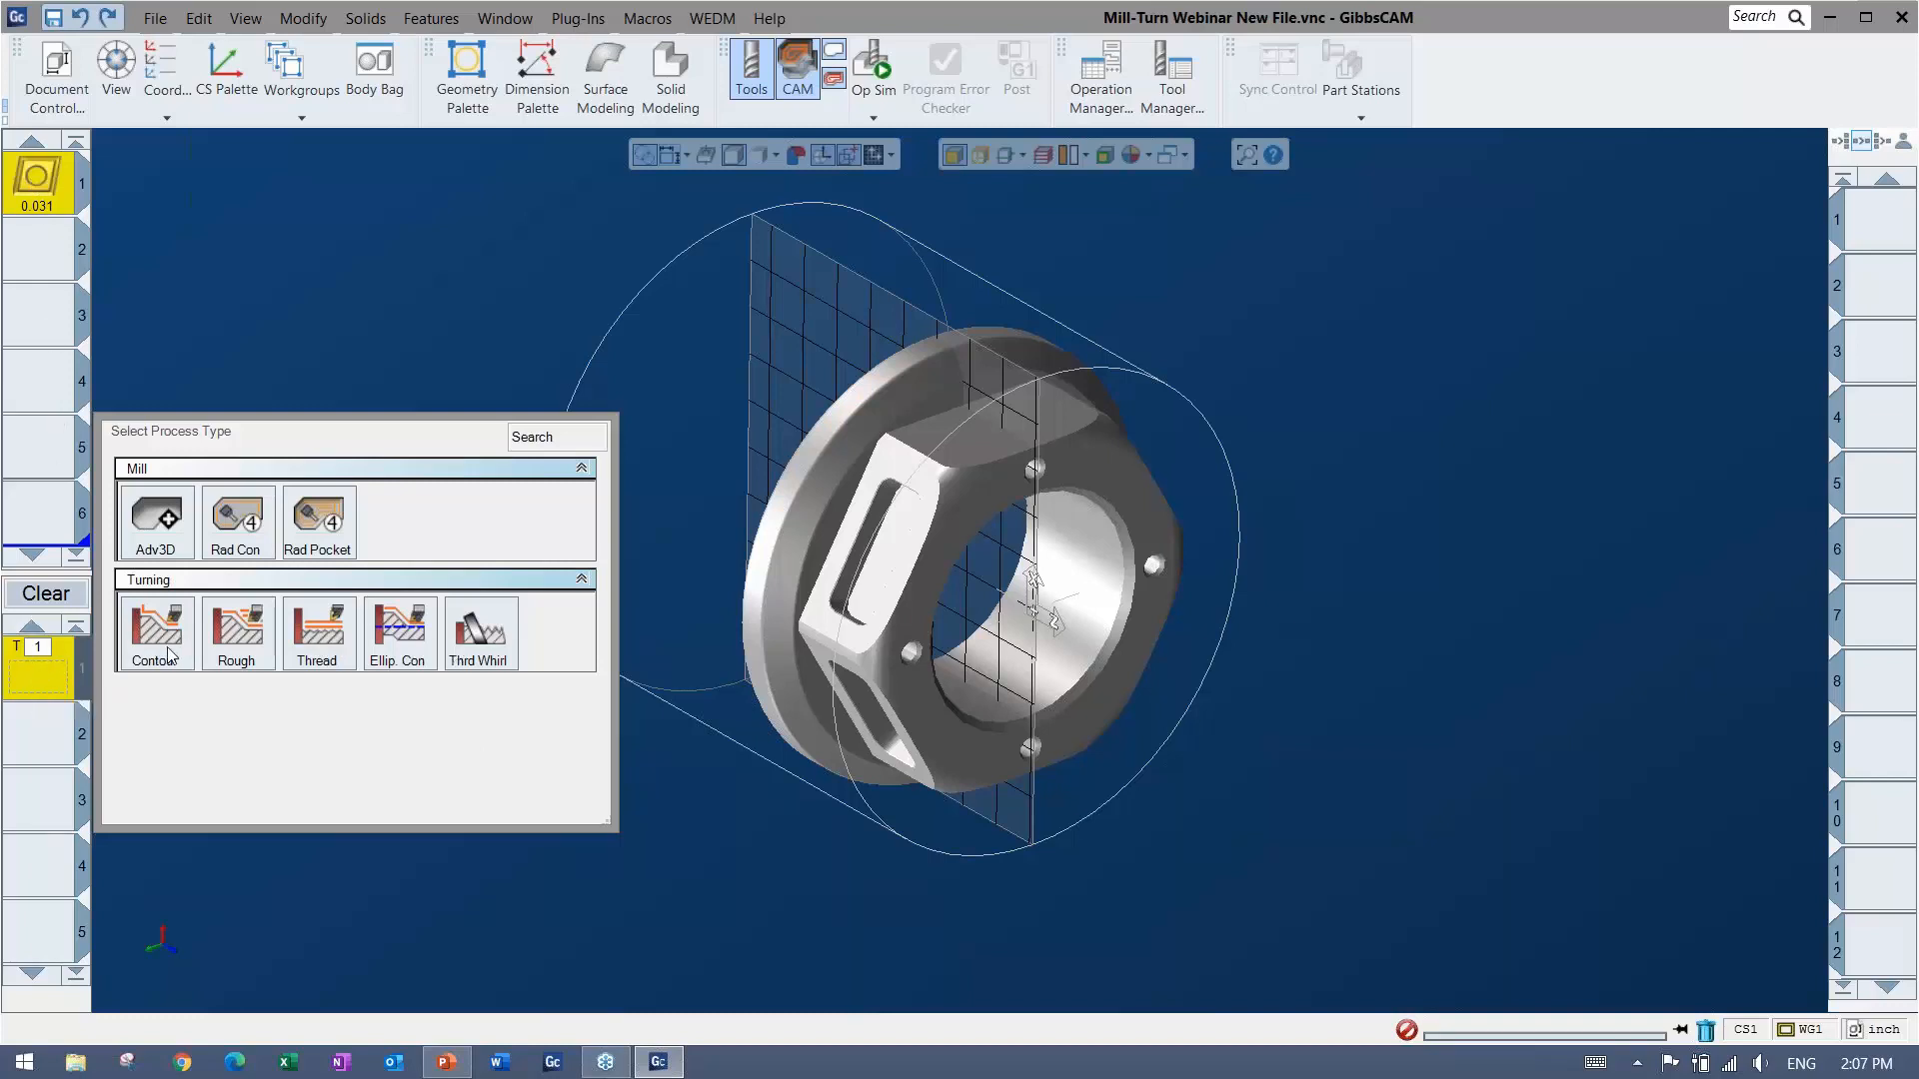
{"action": "left_click", "coordinate": [46, 594]}
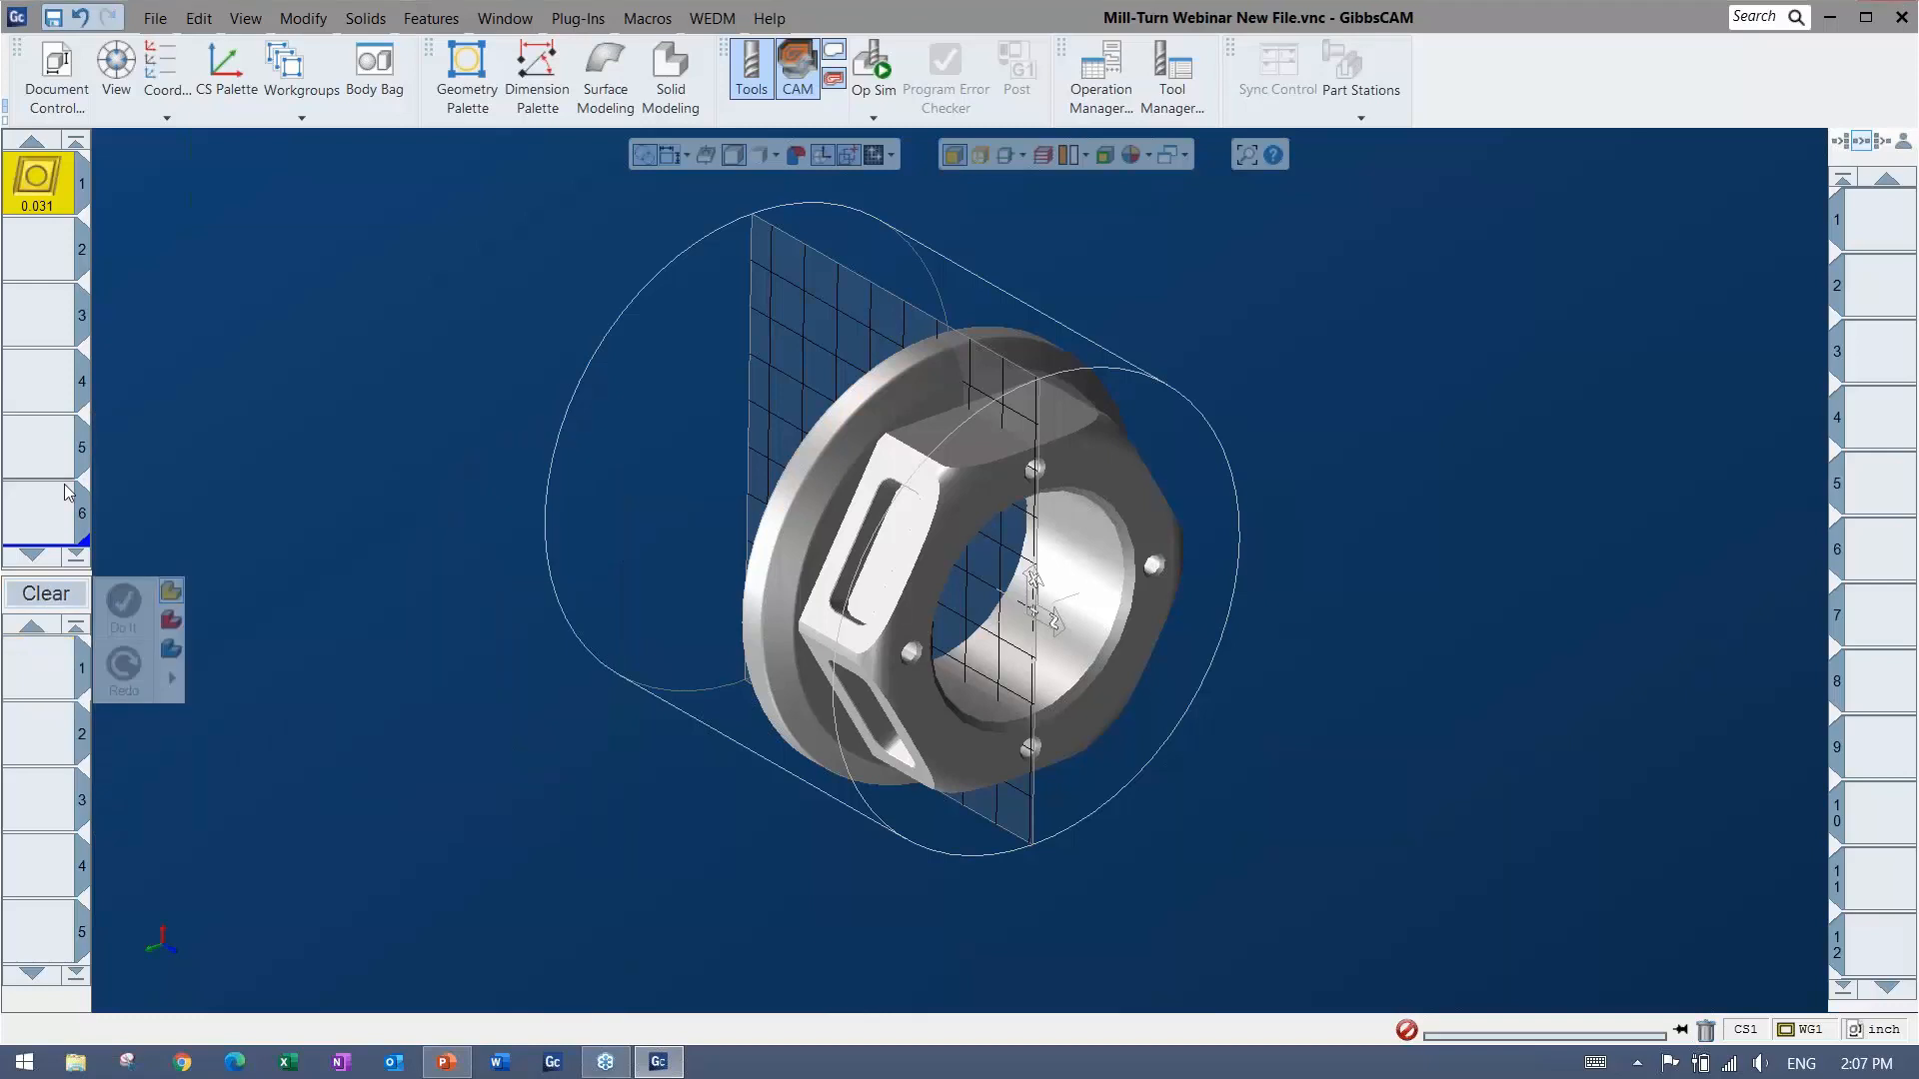
{"action": "left_click", "coordinate": [39, 677]}
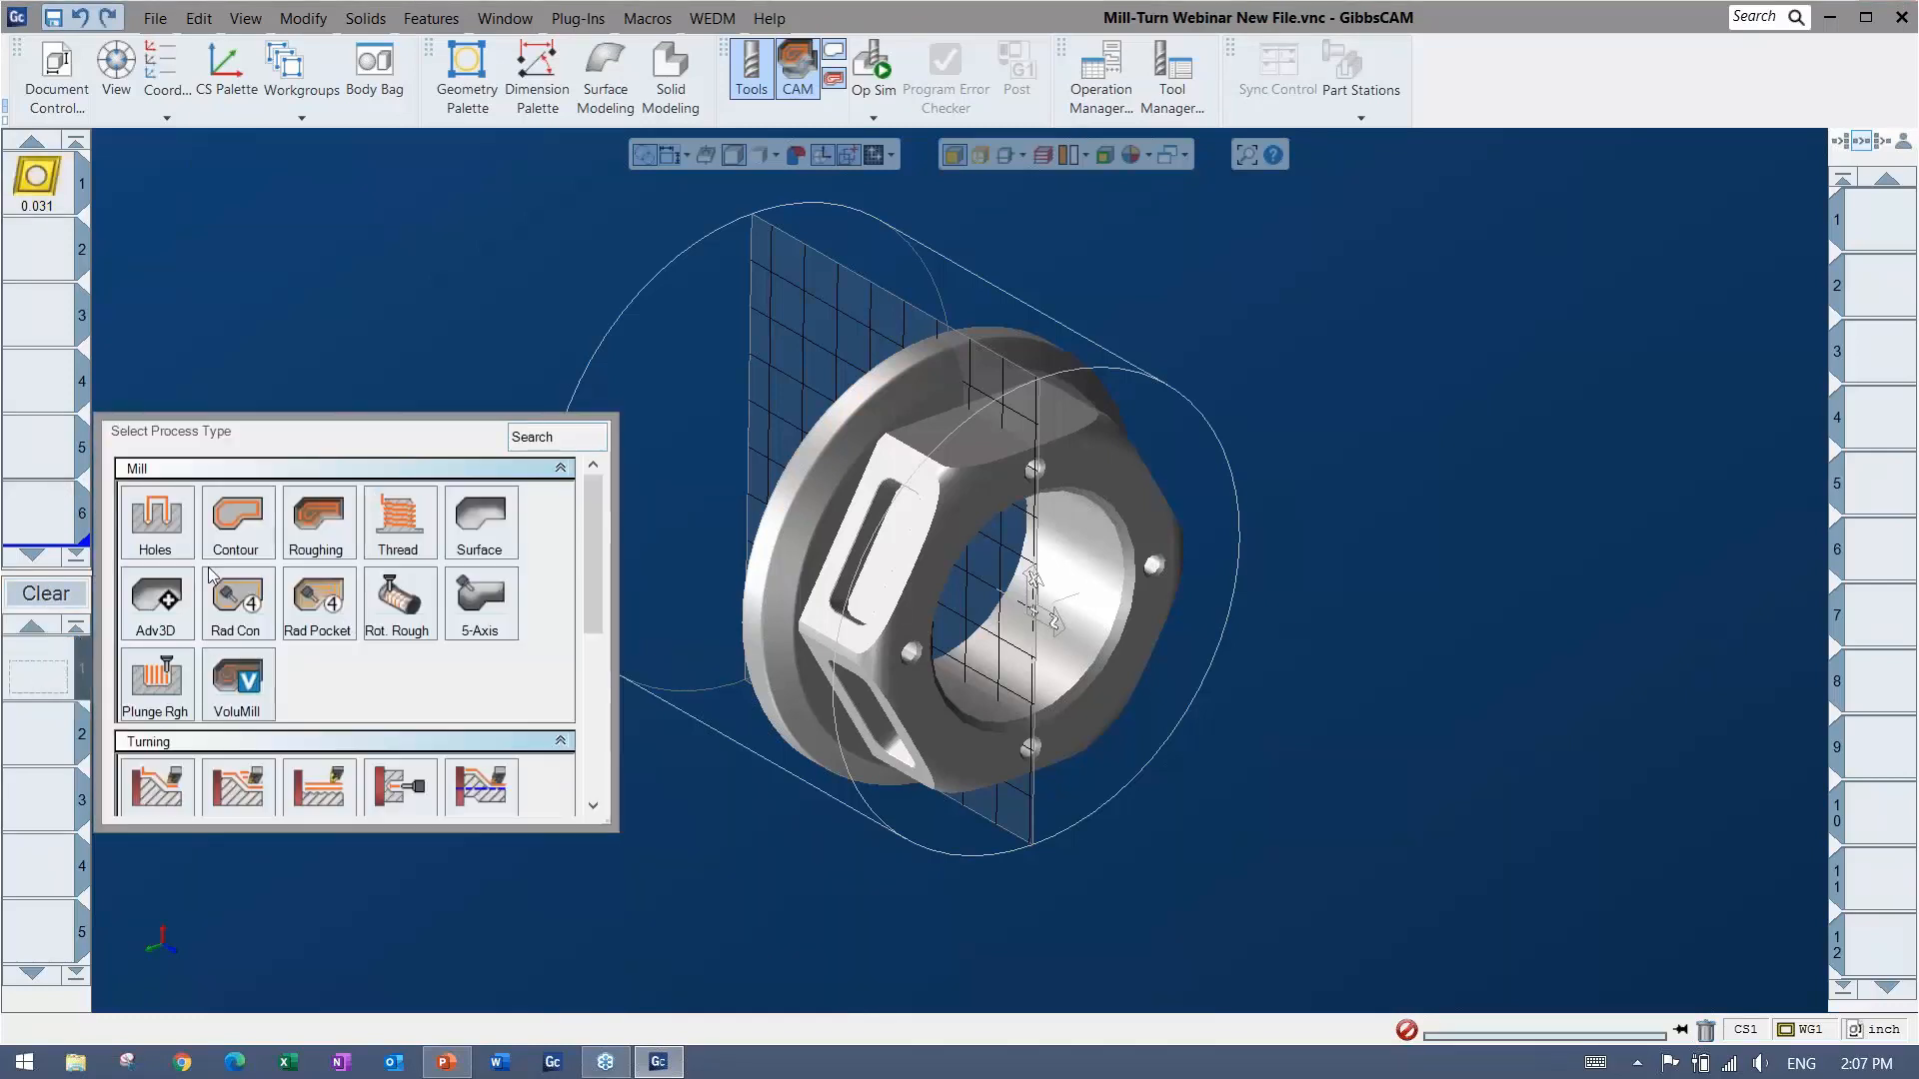
{"action": "left_click", "coordinate": [322, 535]}
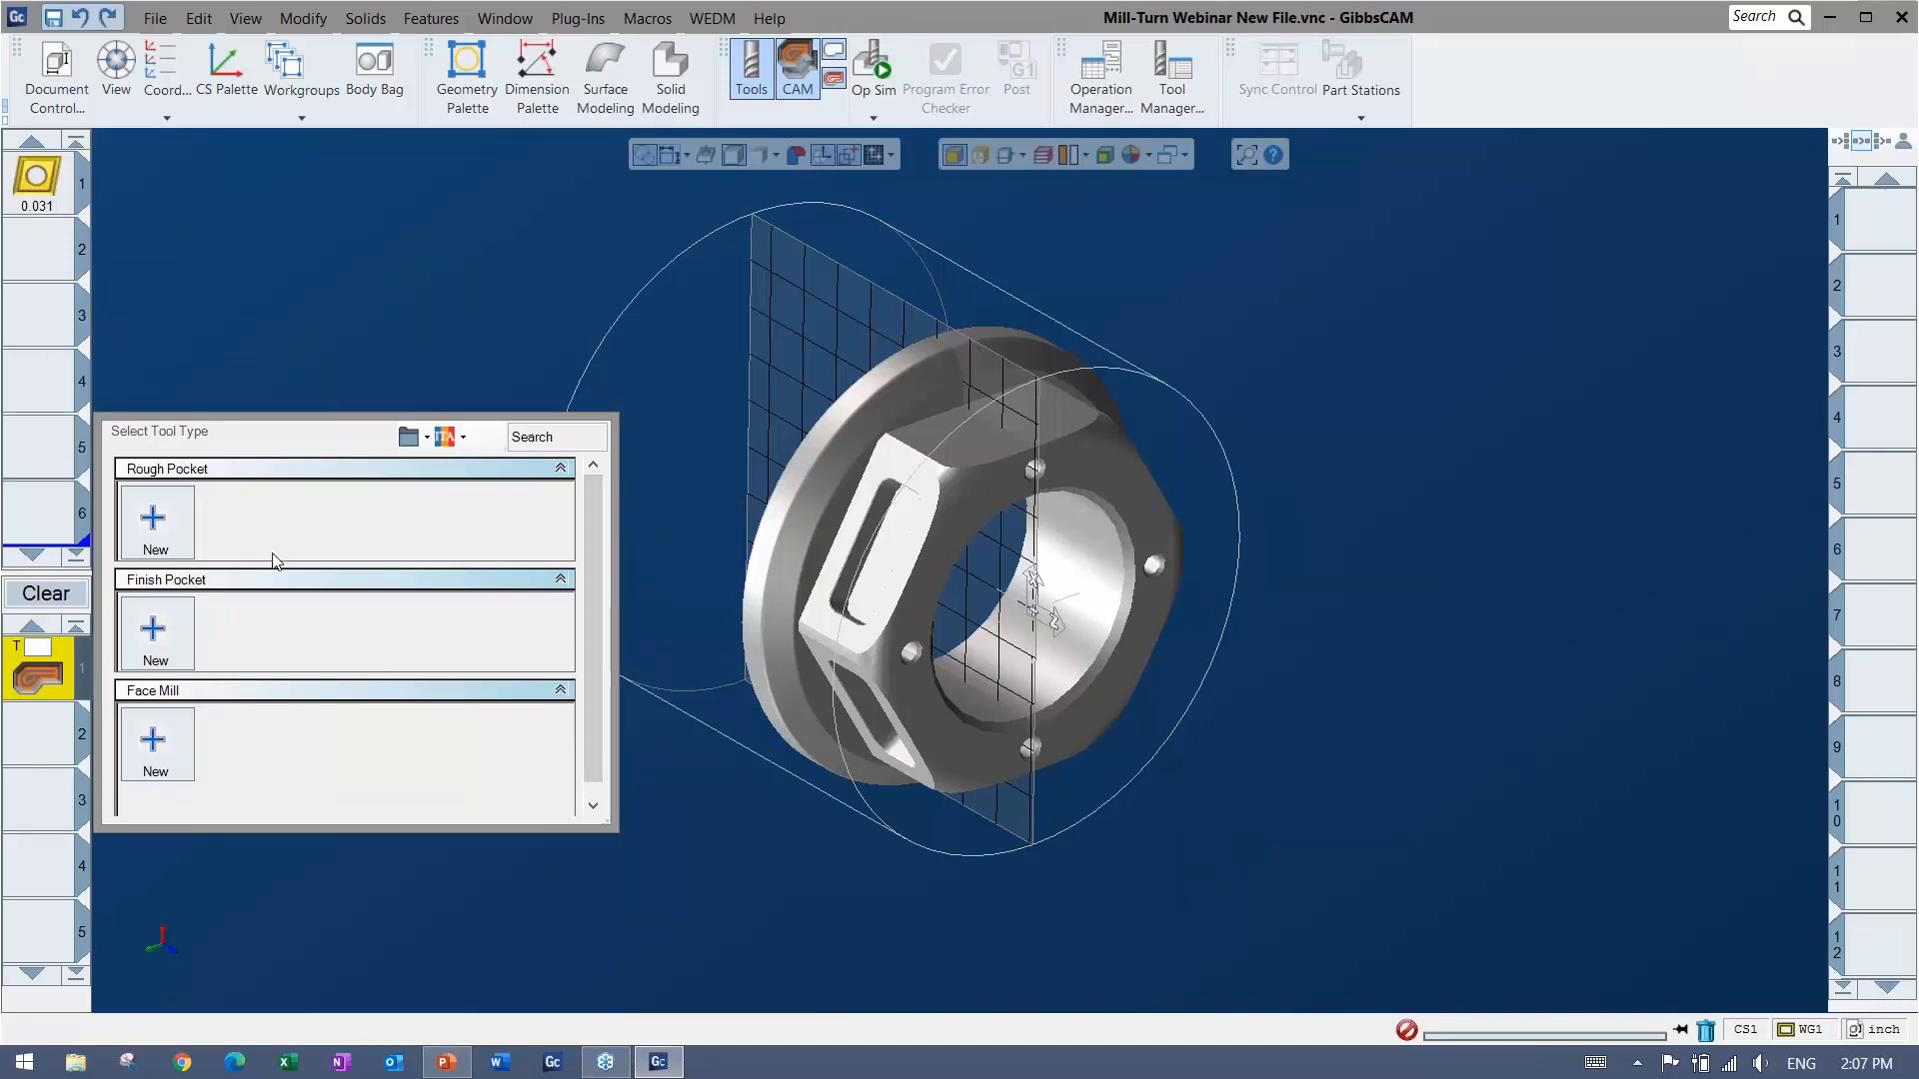
{"action": "left_click", "coordinate": [37, 595]}
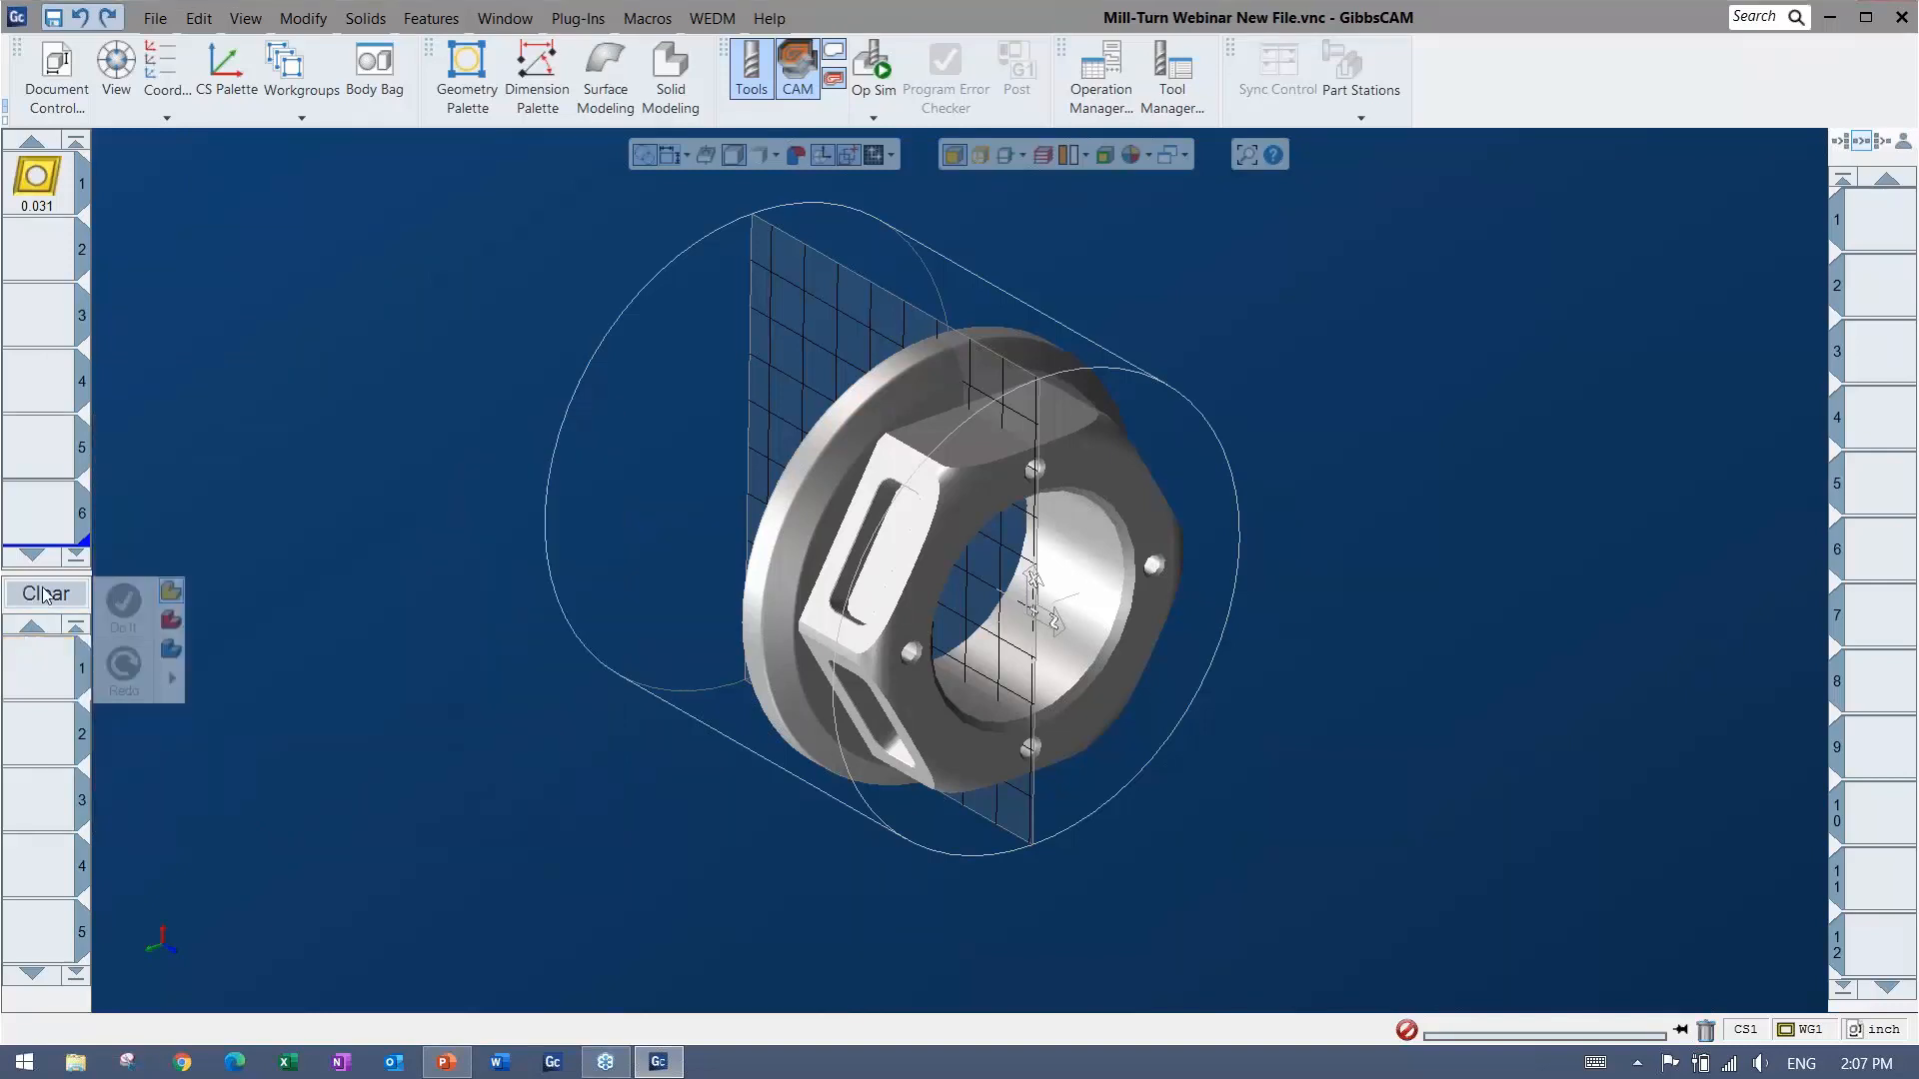
Assign turning tool 1 to a new turning Contour process and review the other available process types.
{"action": "left_click_drag", "start_coordinate": [36, 190], "coordinate": [52, 670]}
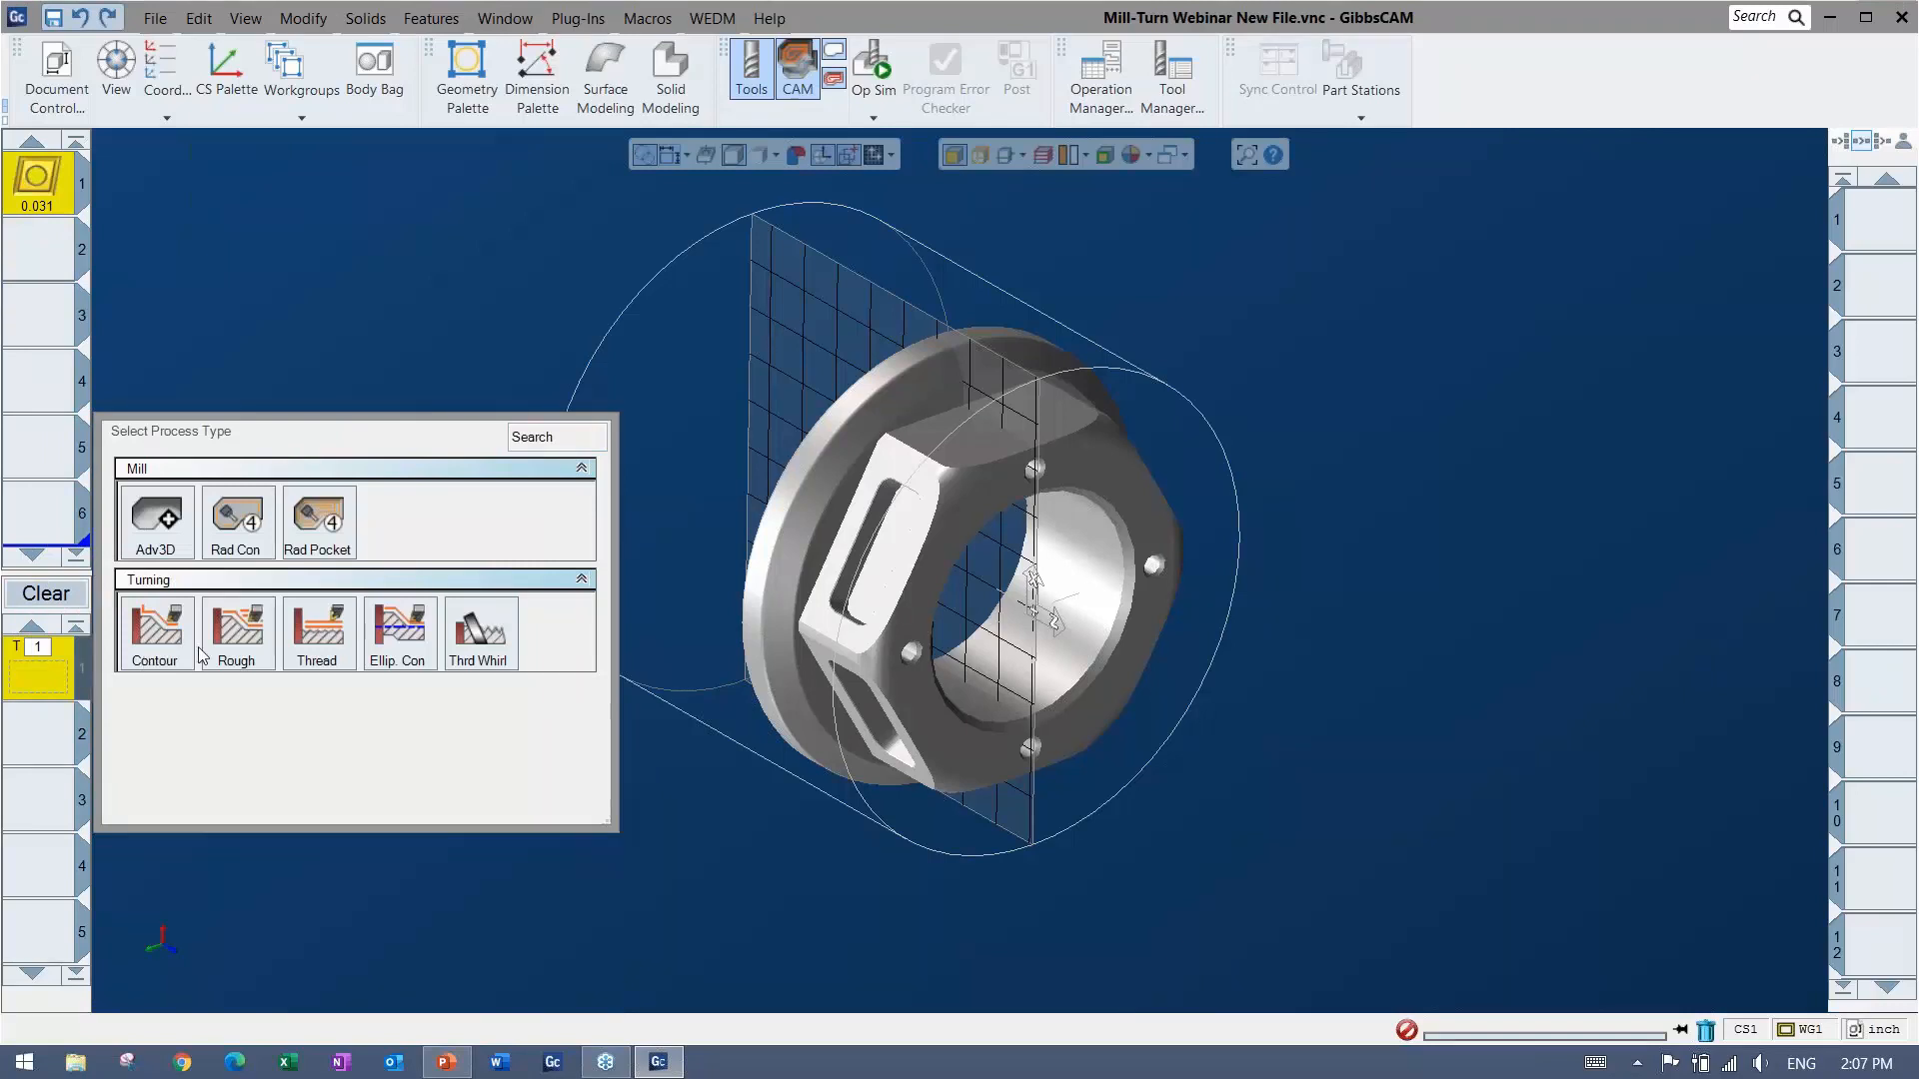
{"action": "left_click", "coordinate": [158, 634]}
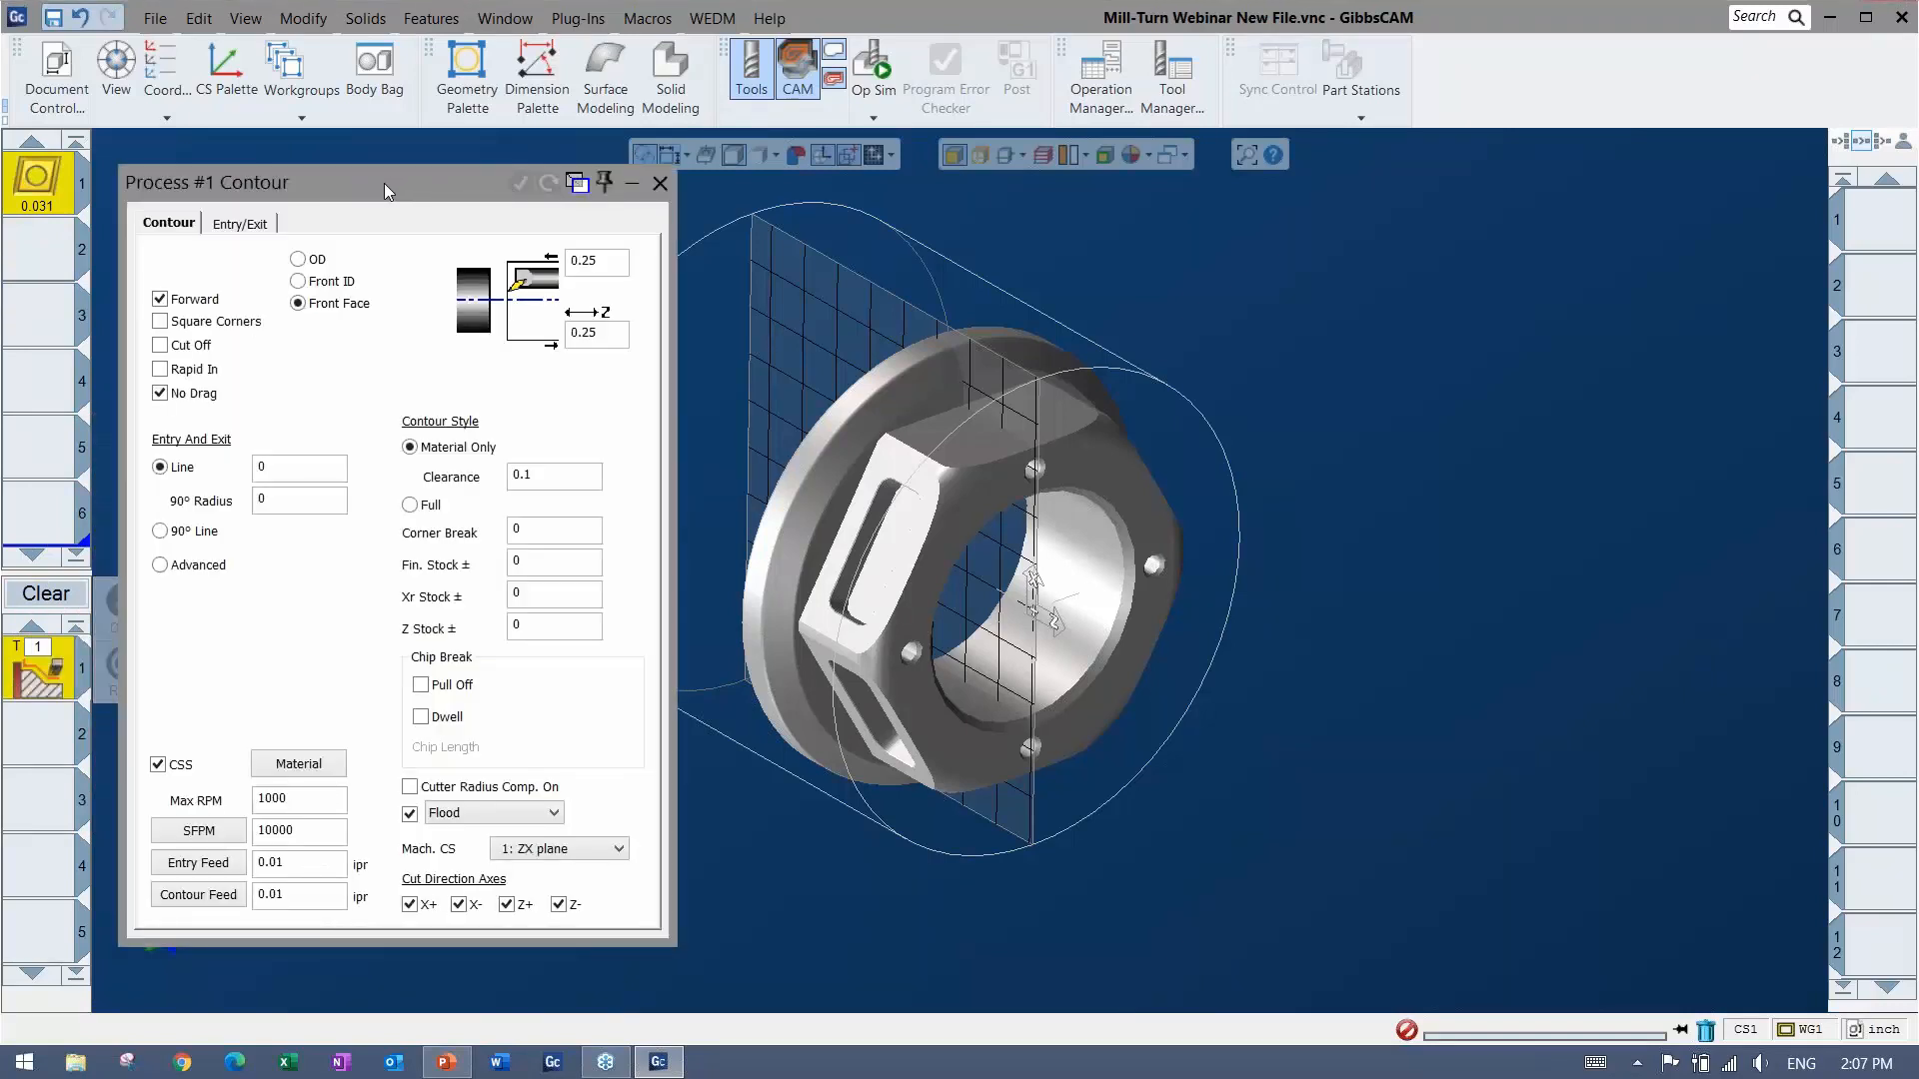
{"action": "right_click", "coordinate": [38, 670]}
{"action": "left_click", "coordinate": [64, 676]}
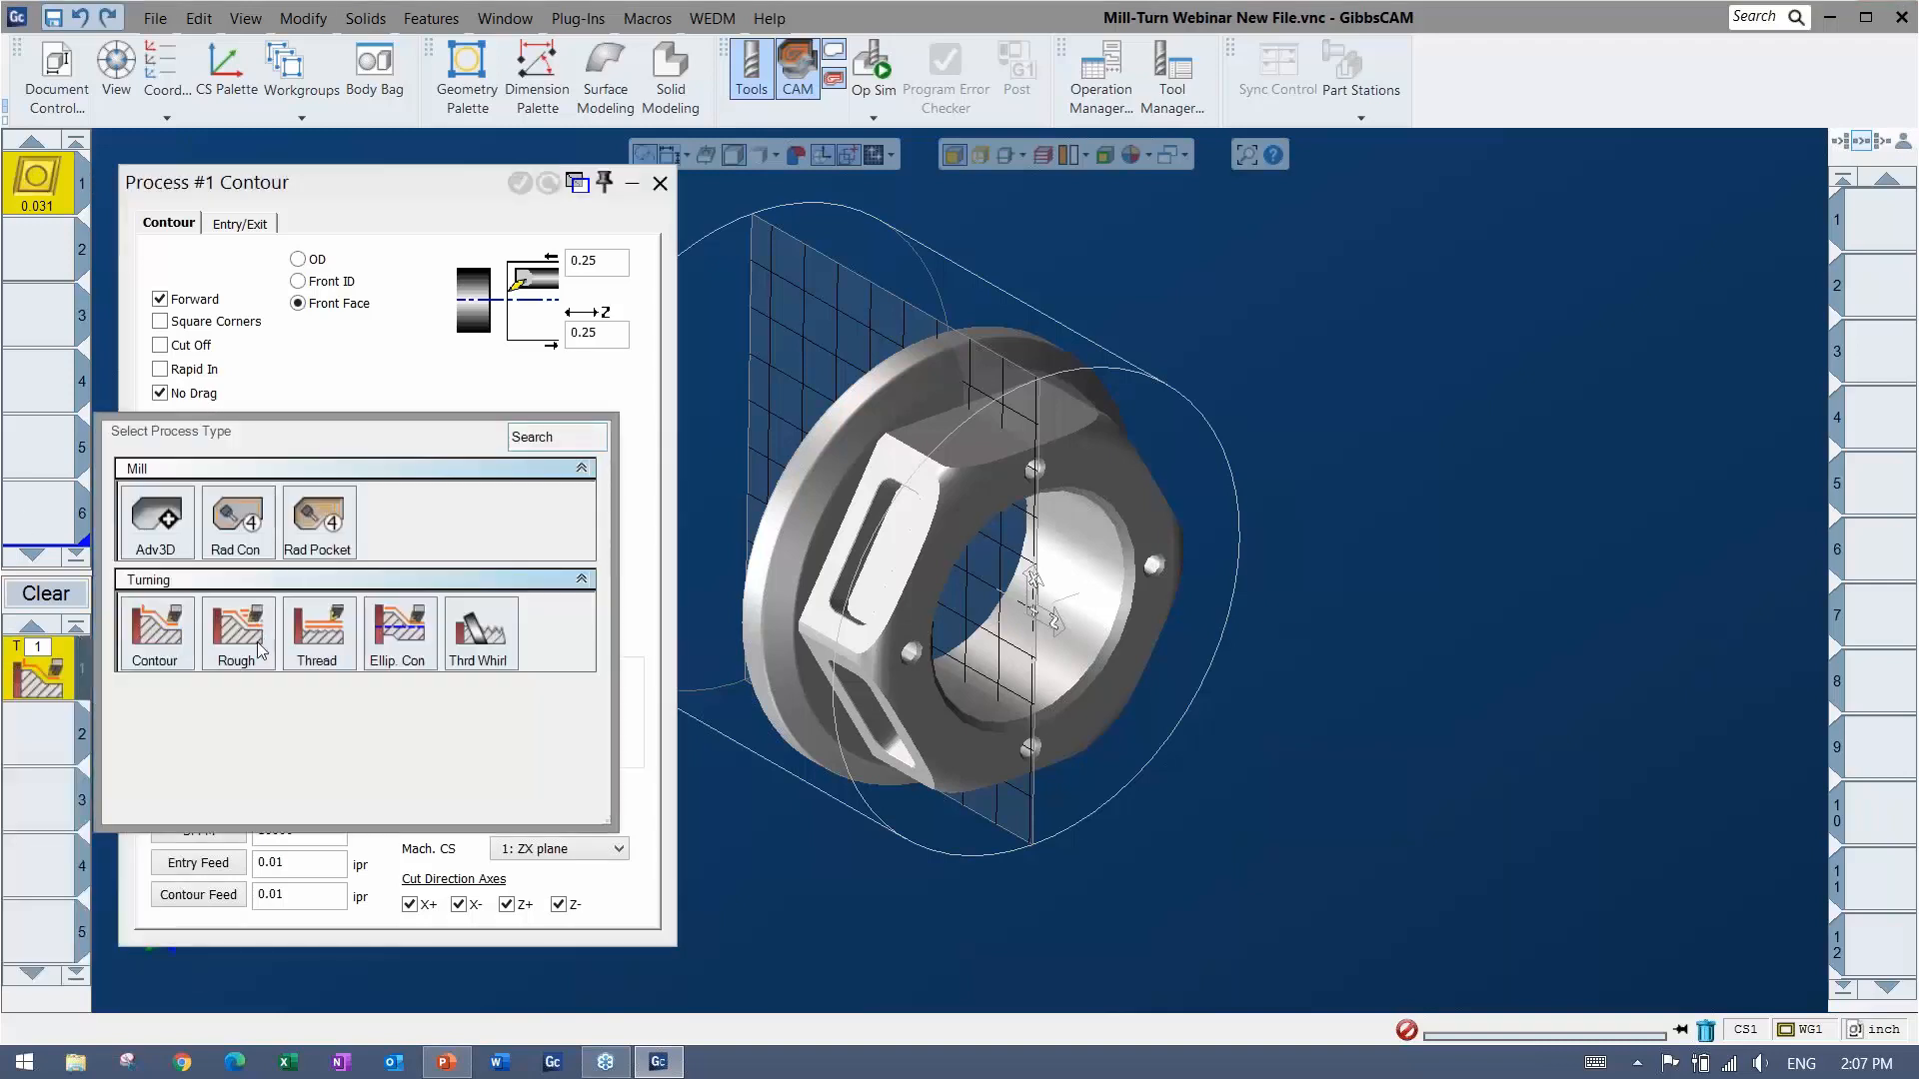
{"action": "left_click", "coordinate": [326, 375]}
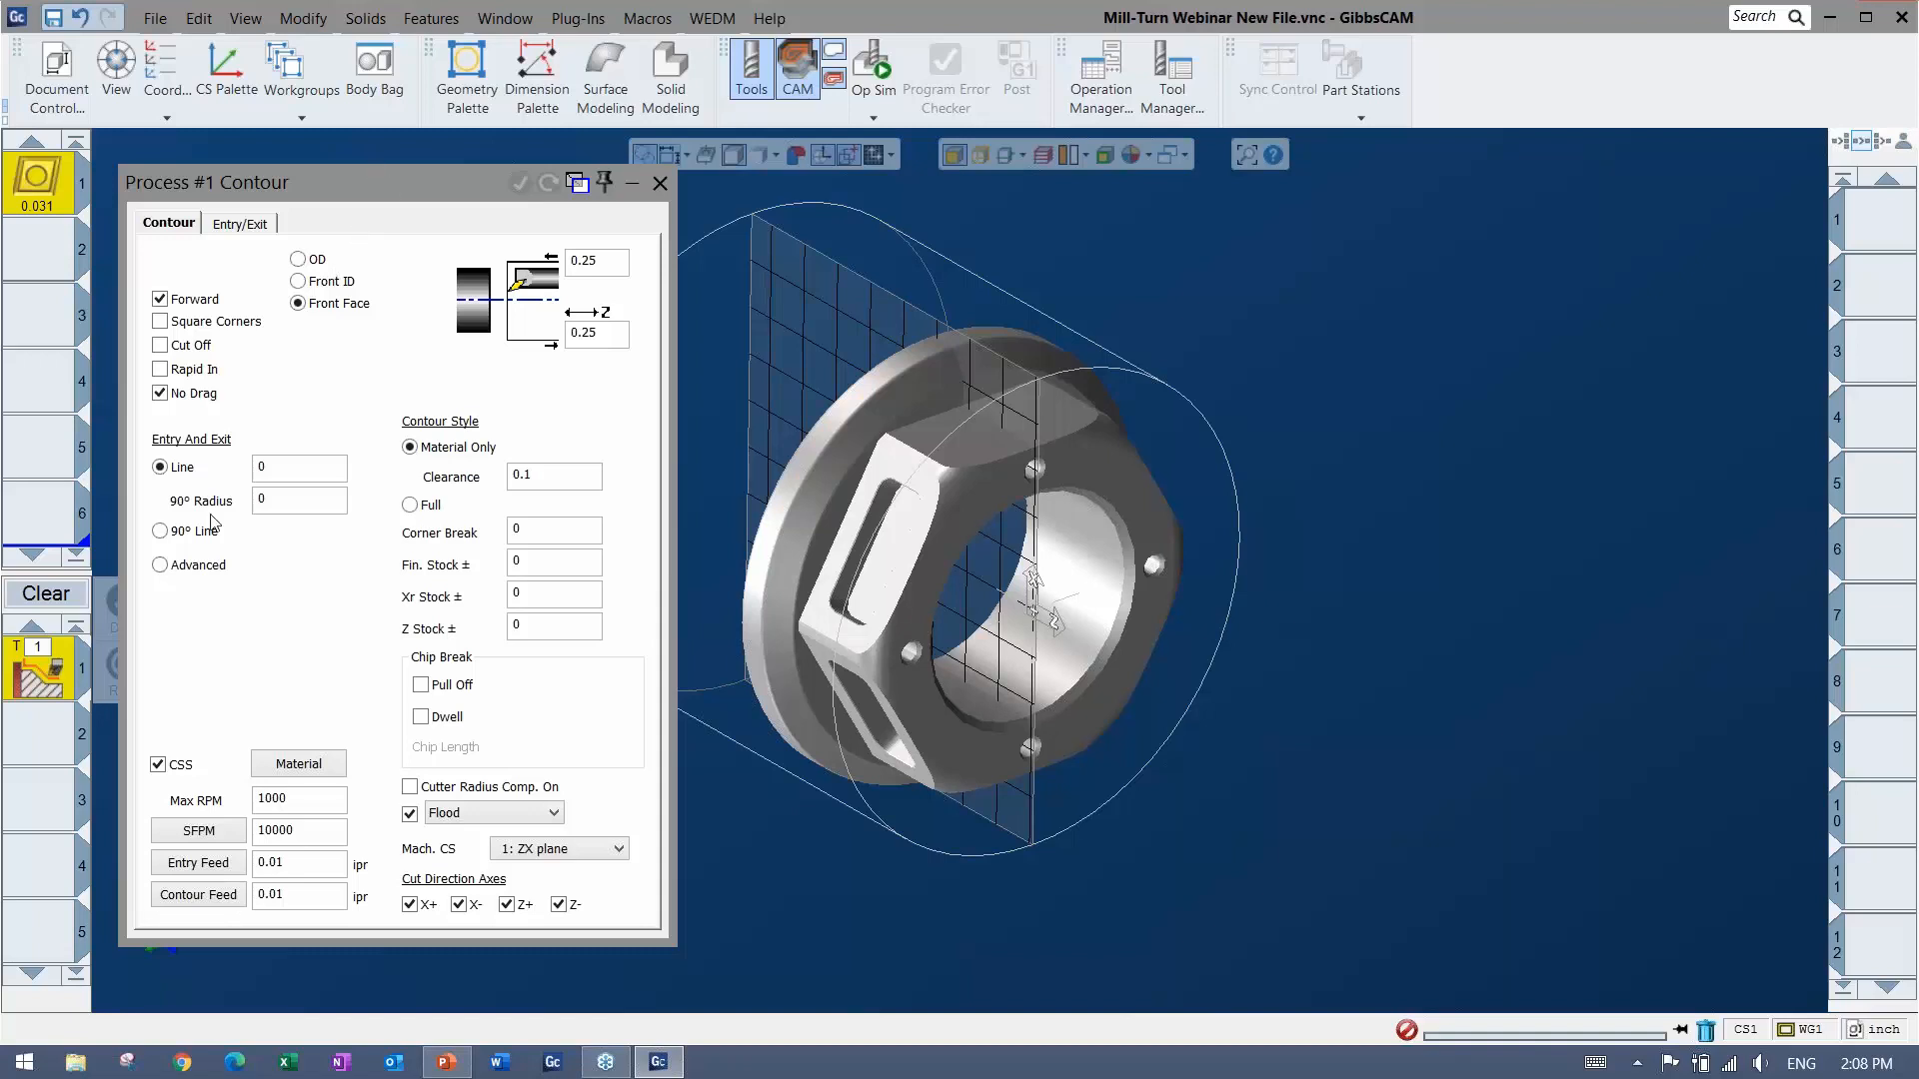
Clear the process list and delete turning tool 1.
{"action": "left_click", "coordinate": [46, 596]}
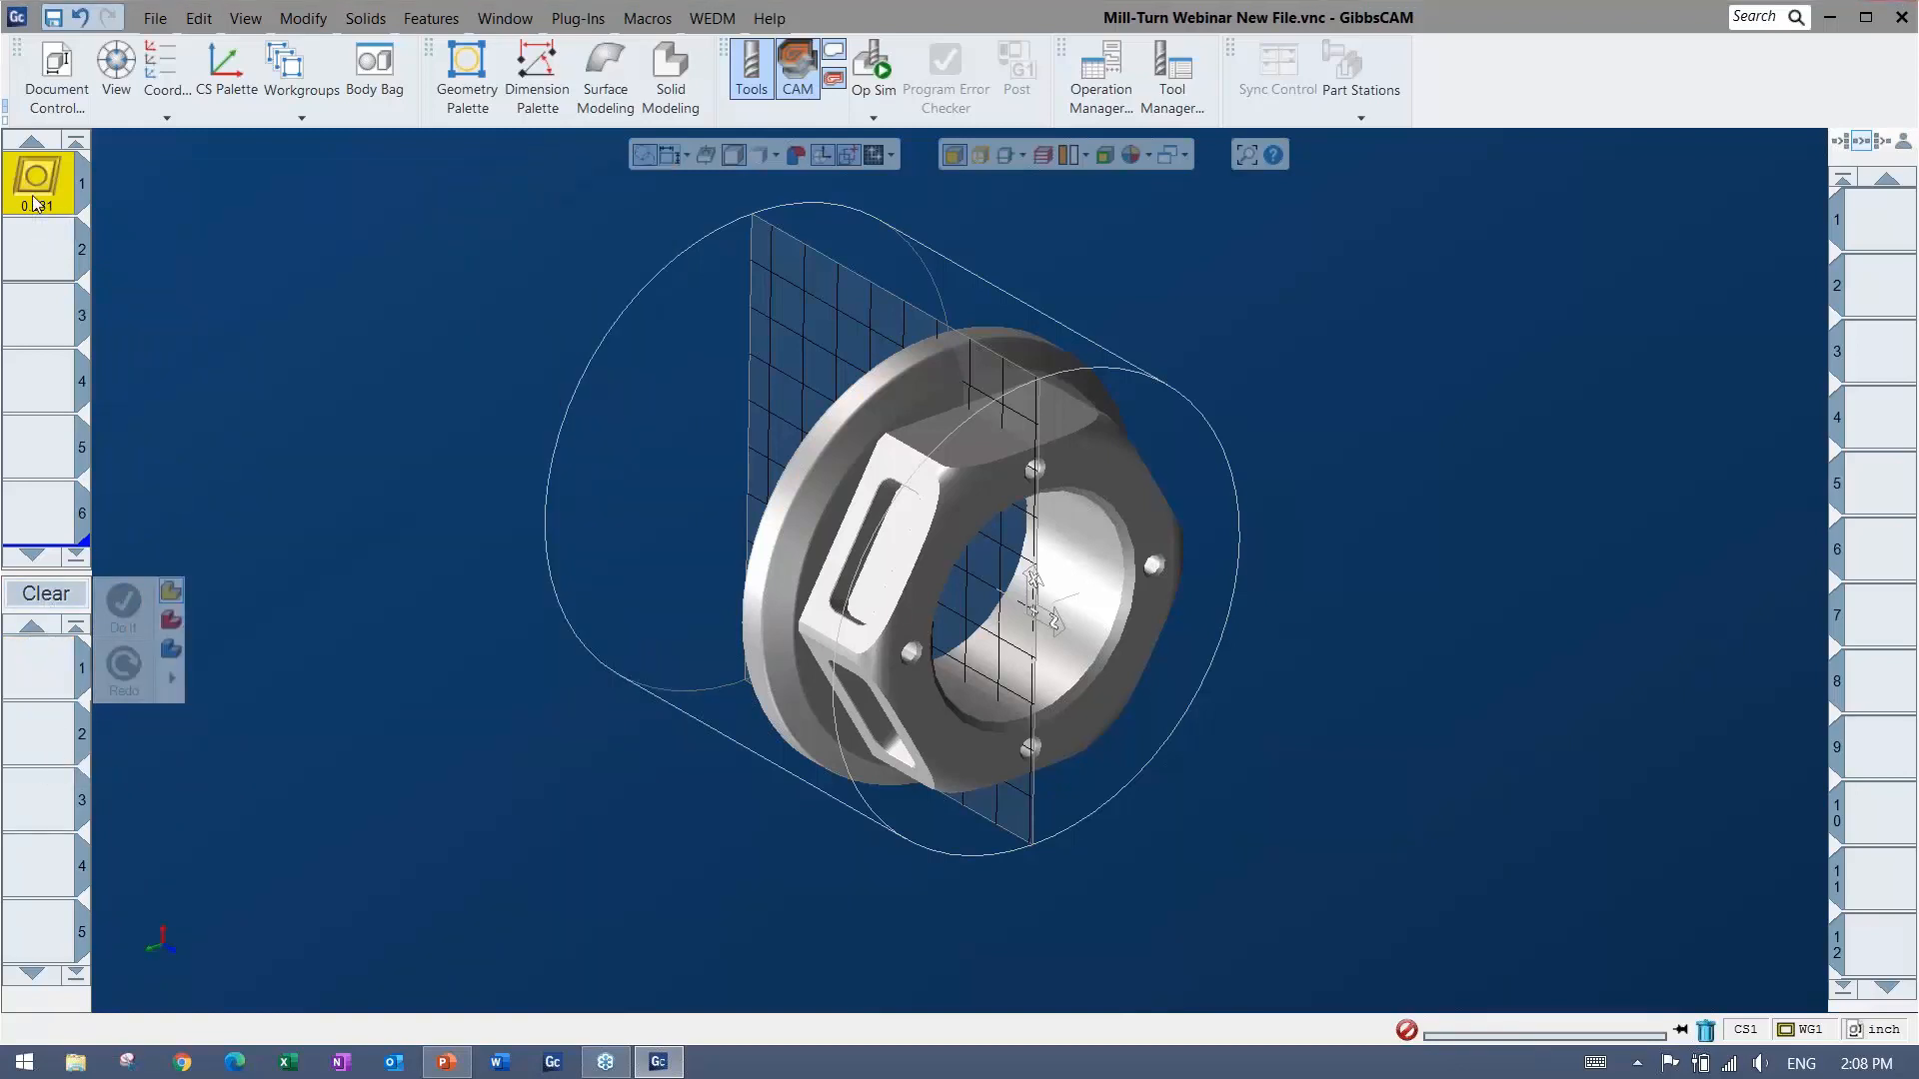
{"action": "key", "text": "Delete"}
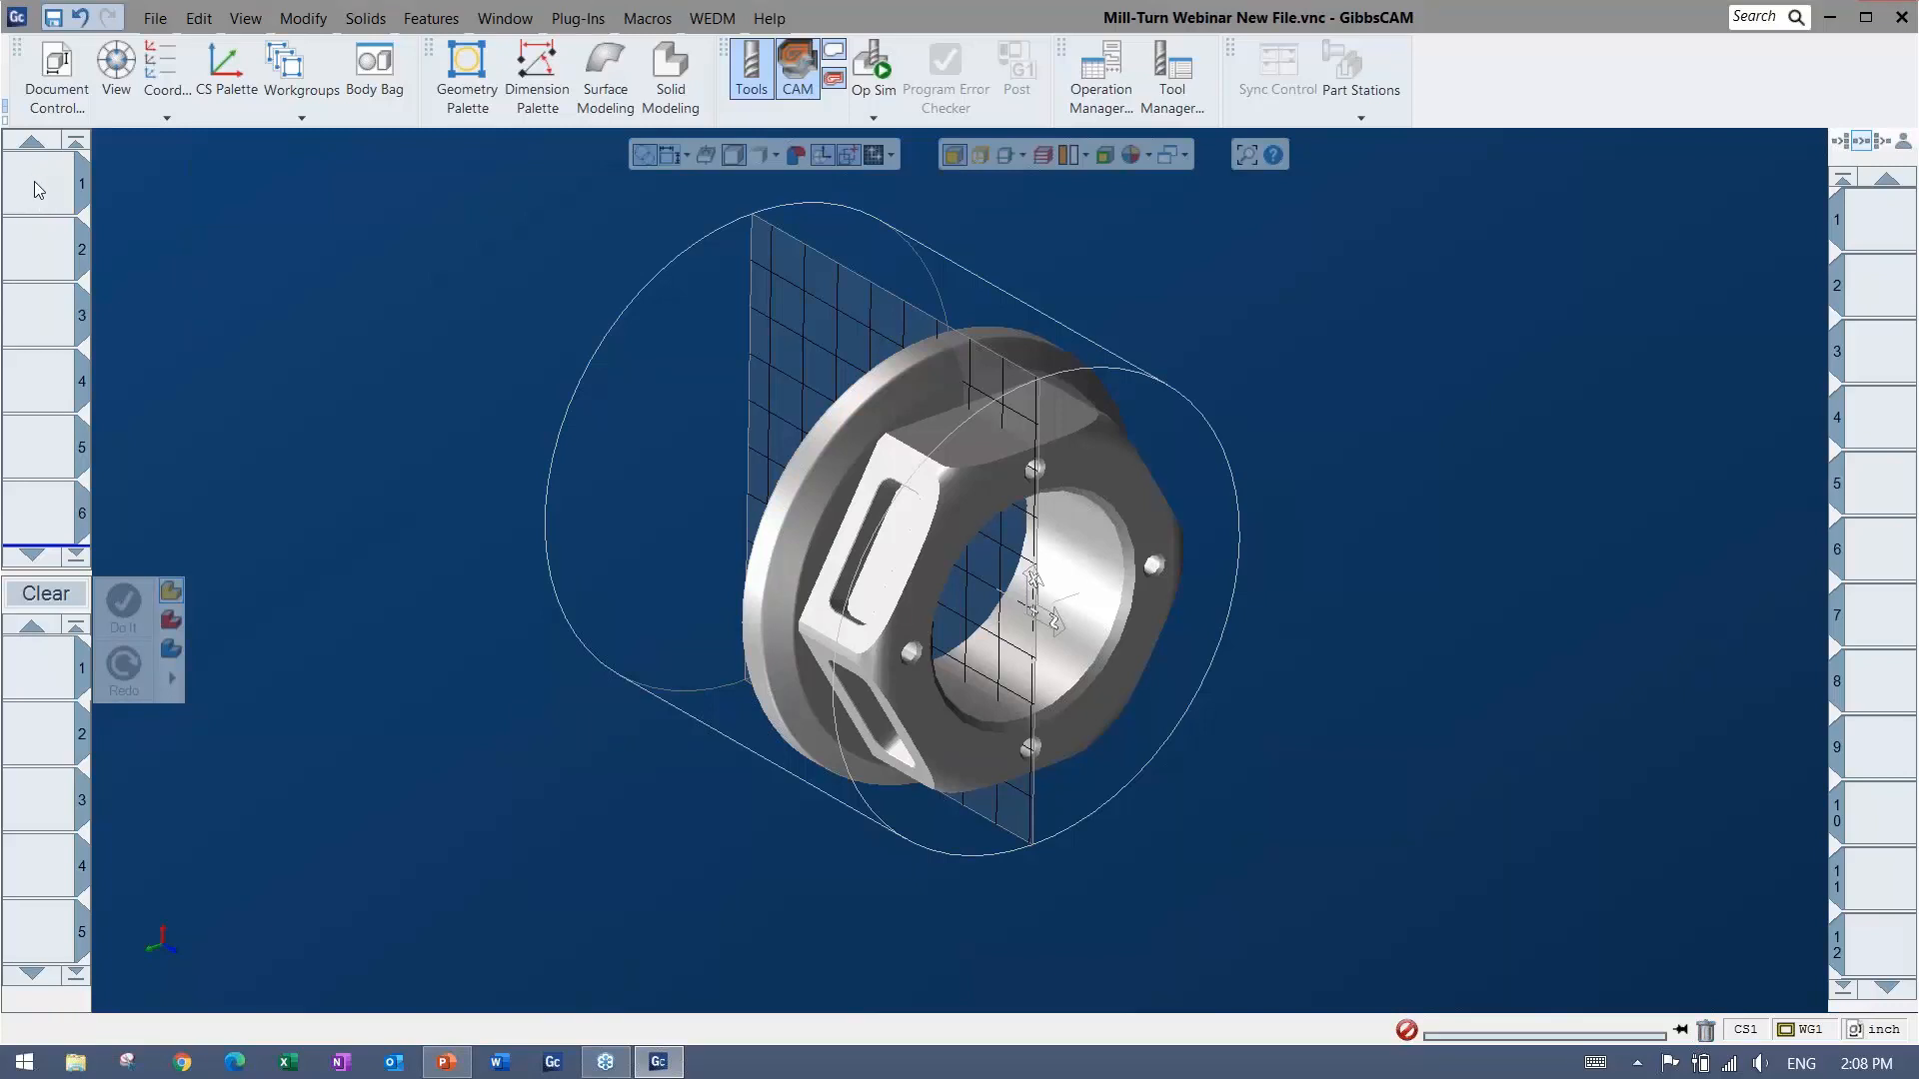
Review the options for loading saved tools and the tool library plug-ins.
{"action": "right_click", "coordinate": [38, 190]}
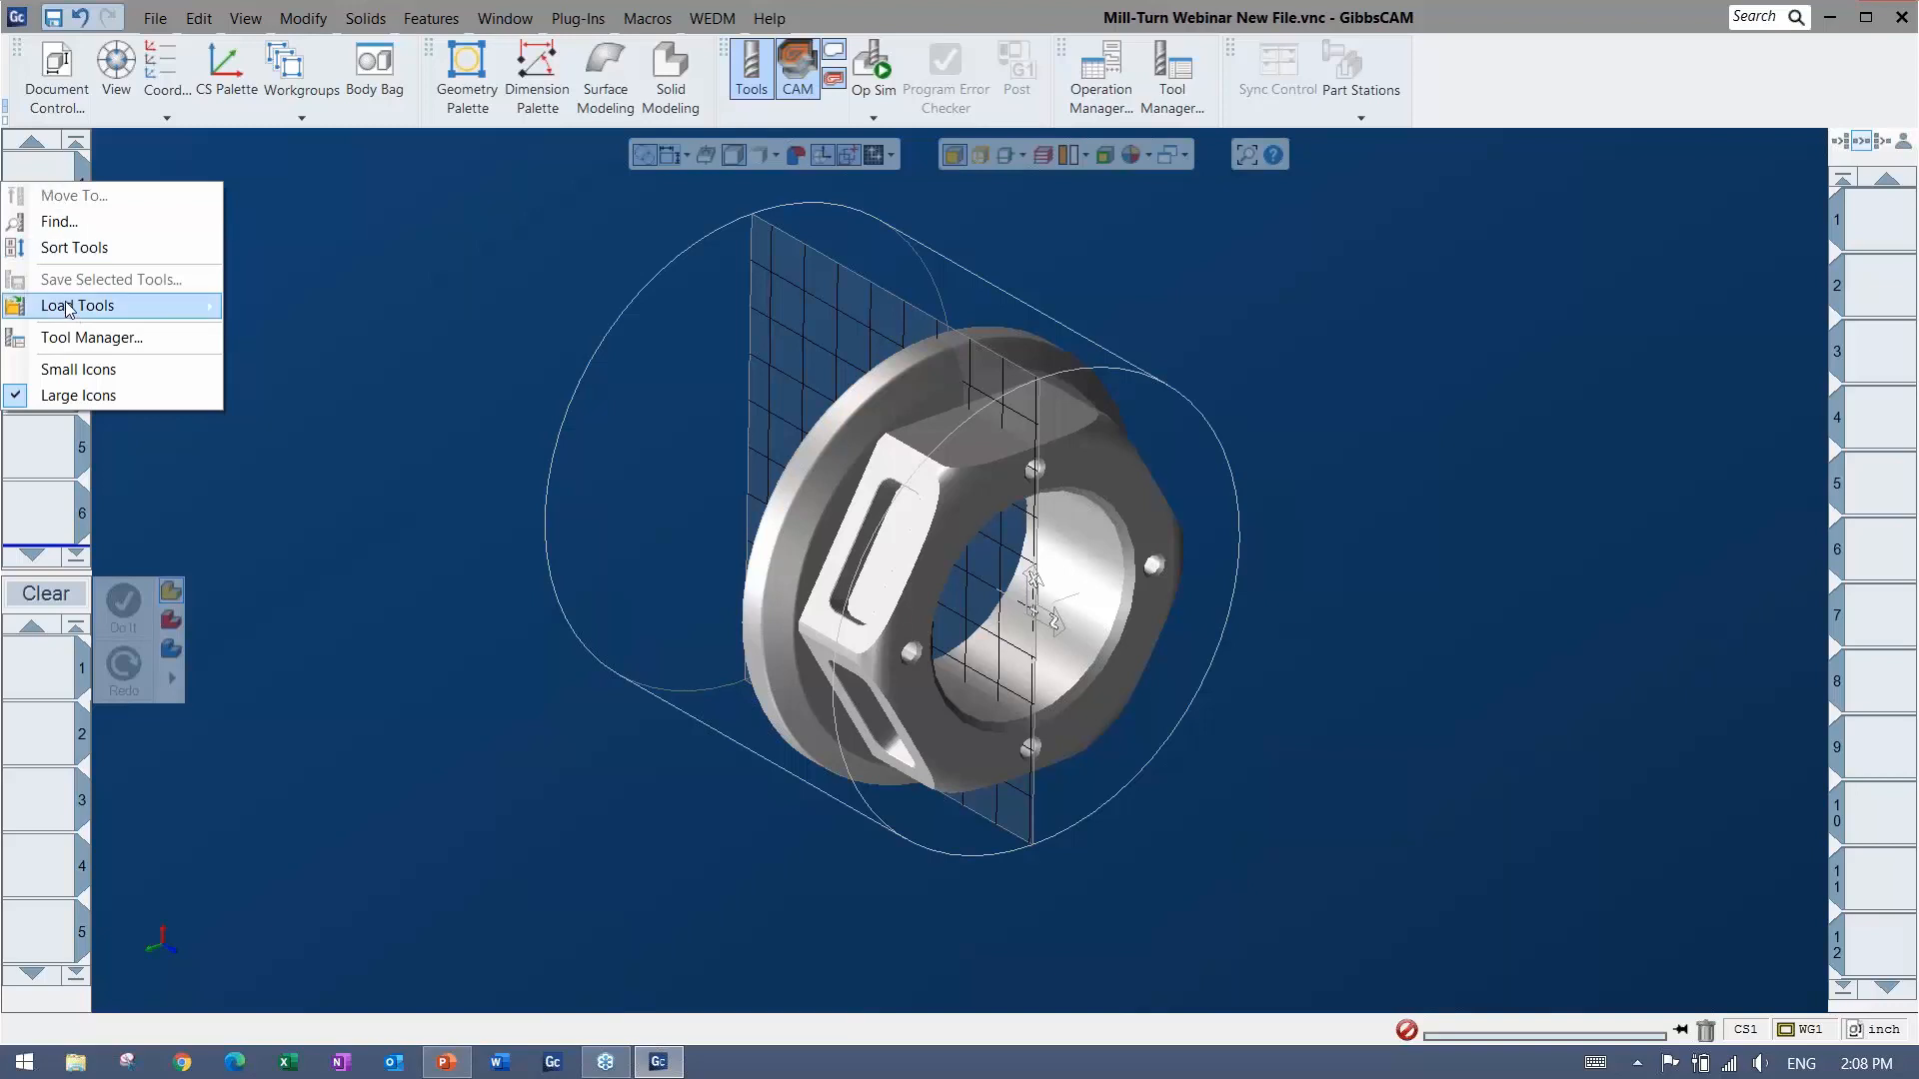
{"action": "mouse_move", "coordinate": [75, 314]}
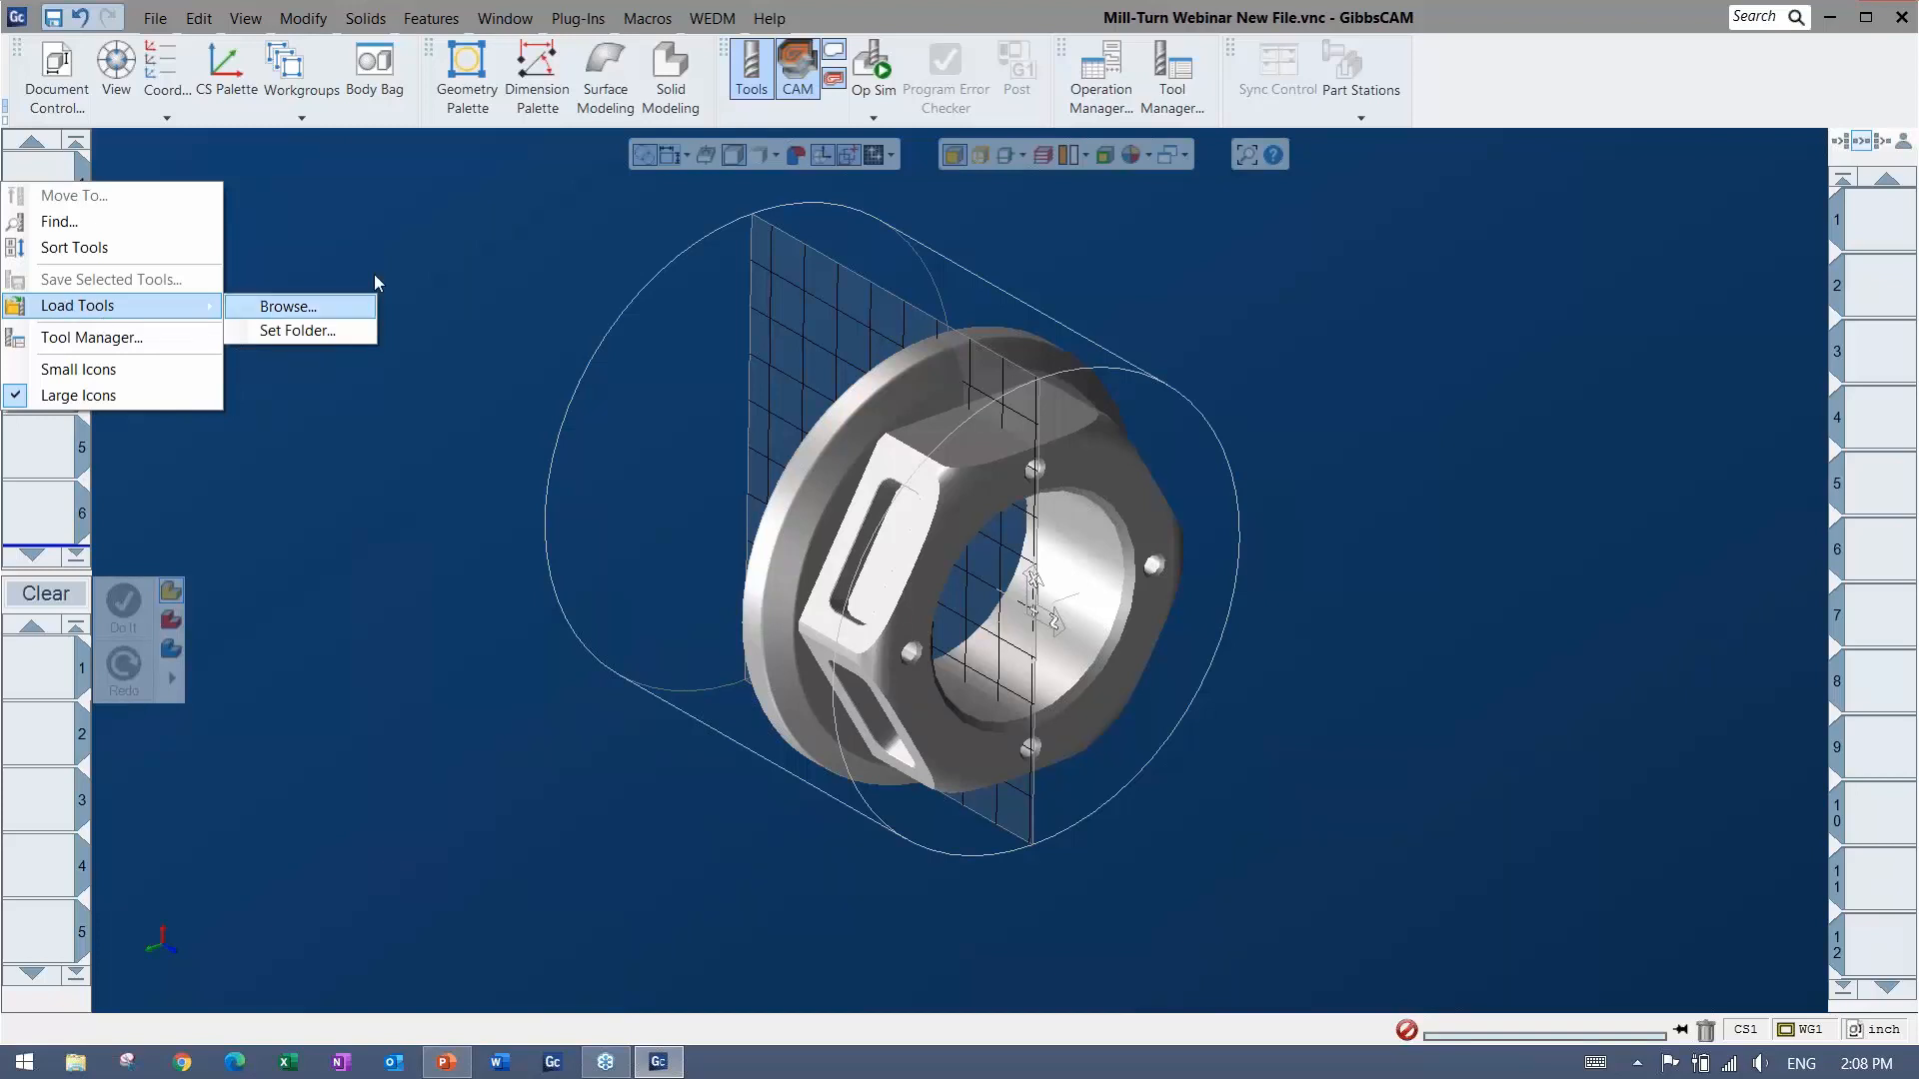
{"action": "left_click", "coordinate": [498, 154]}
{"action": "left_click", "coordinate": [573, 20]}
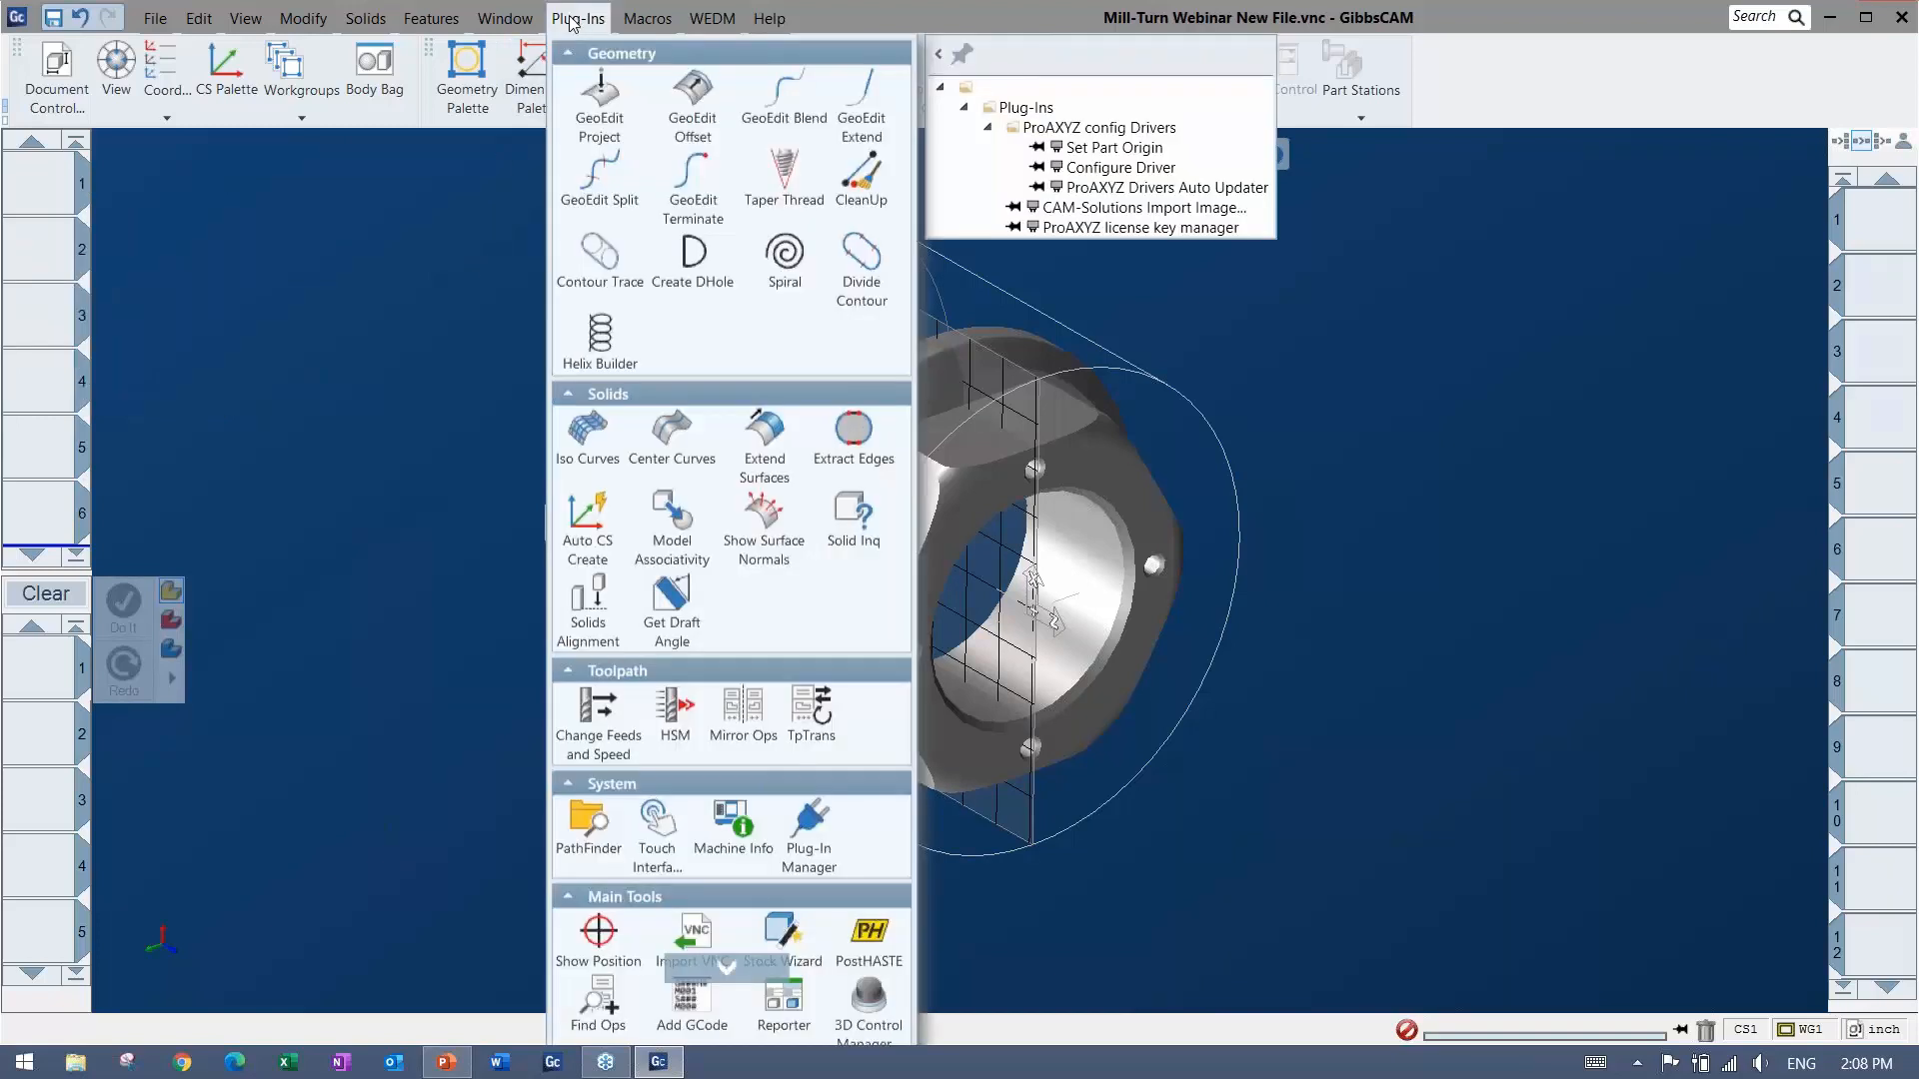
{"action": "scroll", "coordinate": [655, 419], "scroll_direction": "down", "scroll_amount": 3}
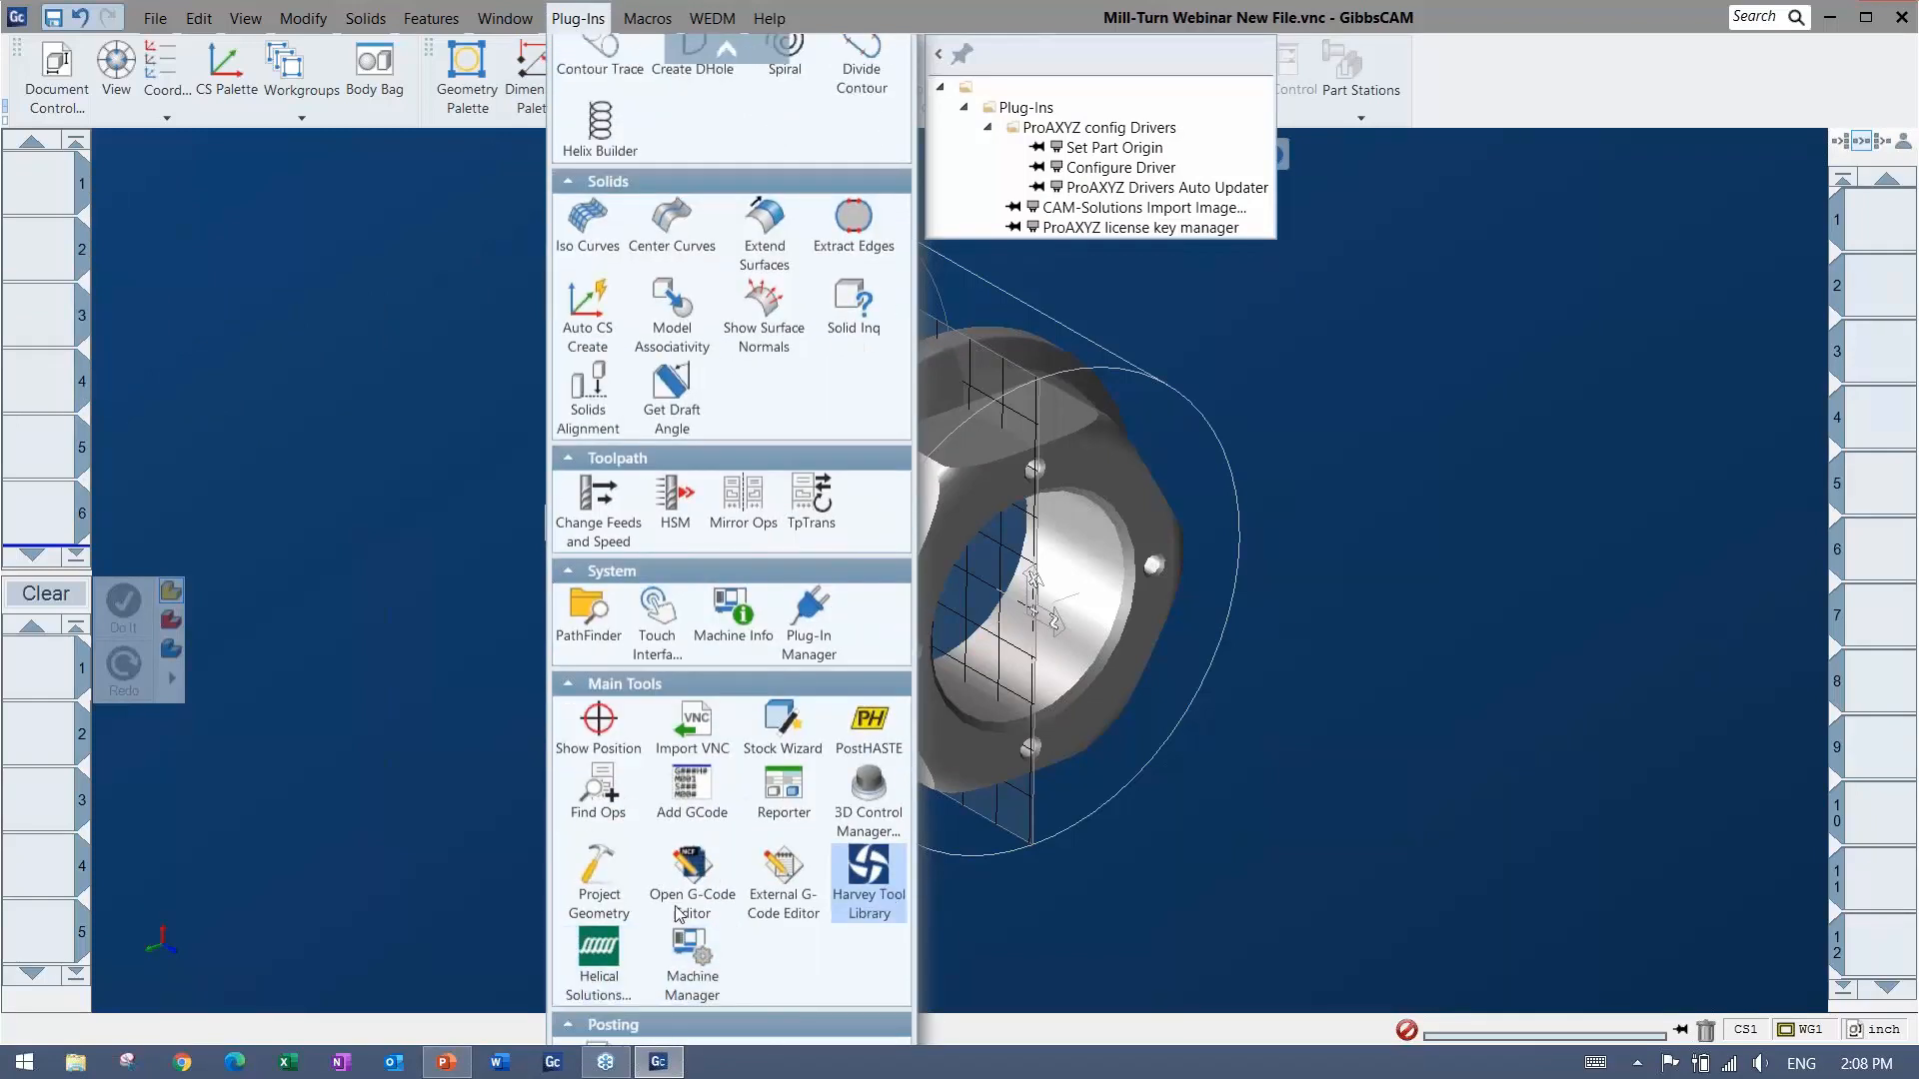
{"action": "left_click", "coordinate": [314, 545]}
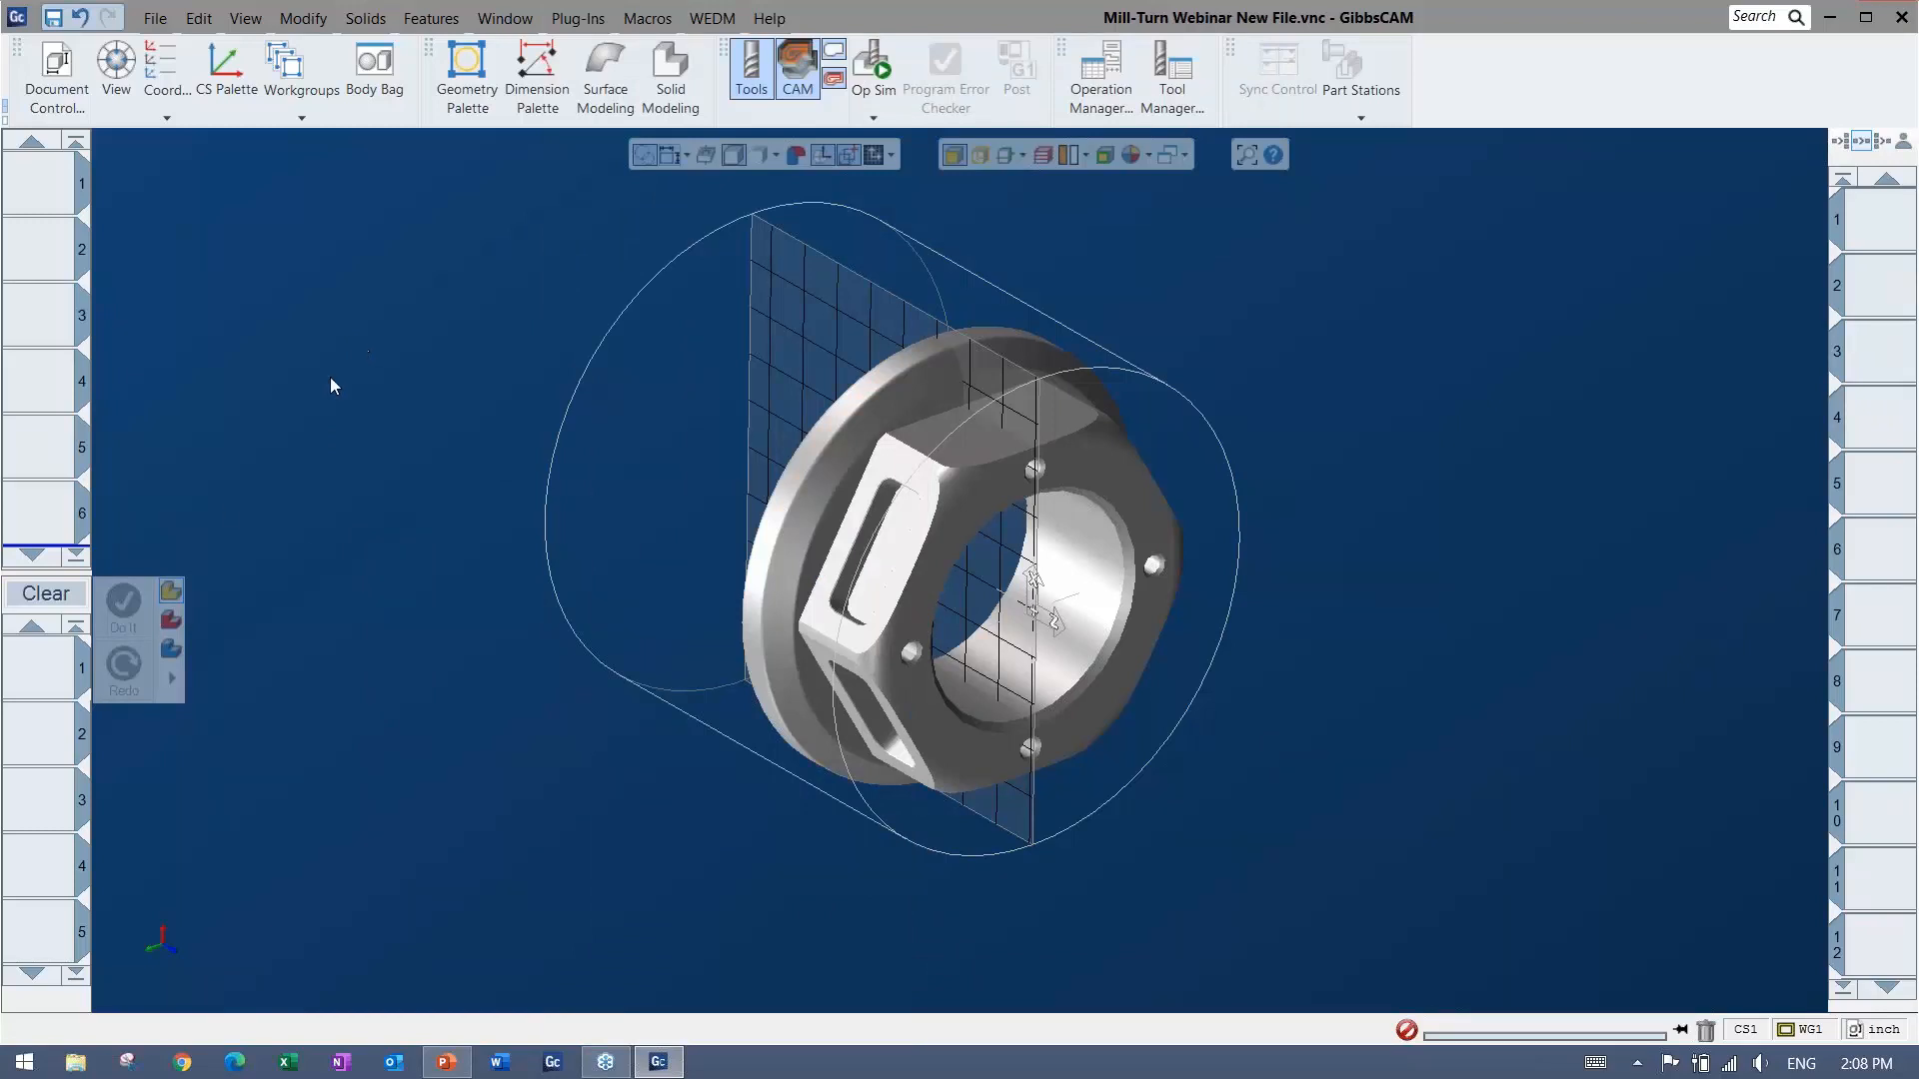
Load the saved process list "1 - Facing" from the Mill-Turn Webinar folder and open its Contour process.
{"action": "right_click", "coordinate": [48, 668]}
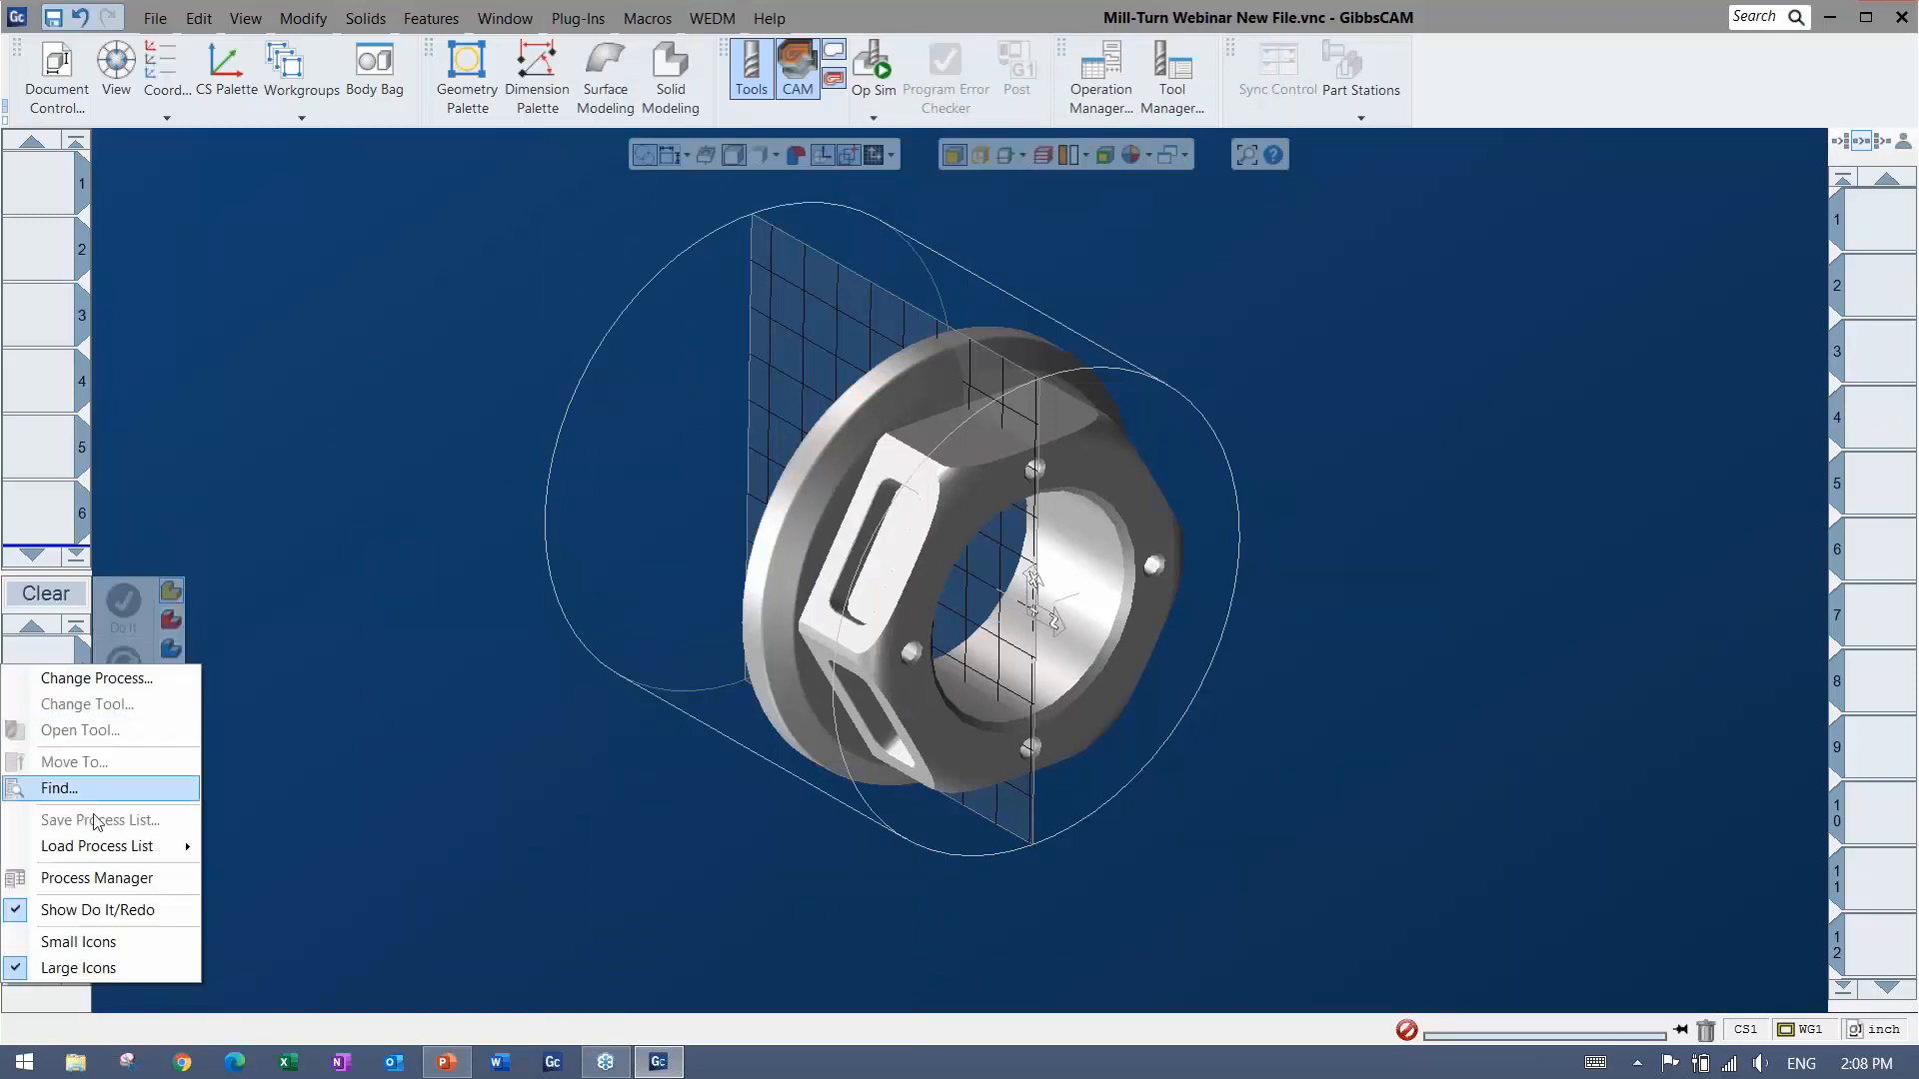
{"action": "mouse_move", "coordinate": [92, 855]}
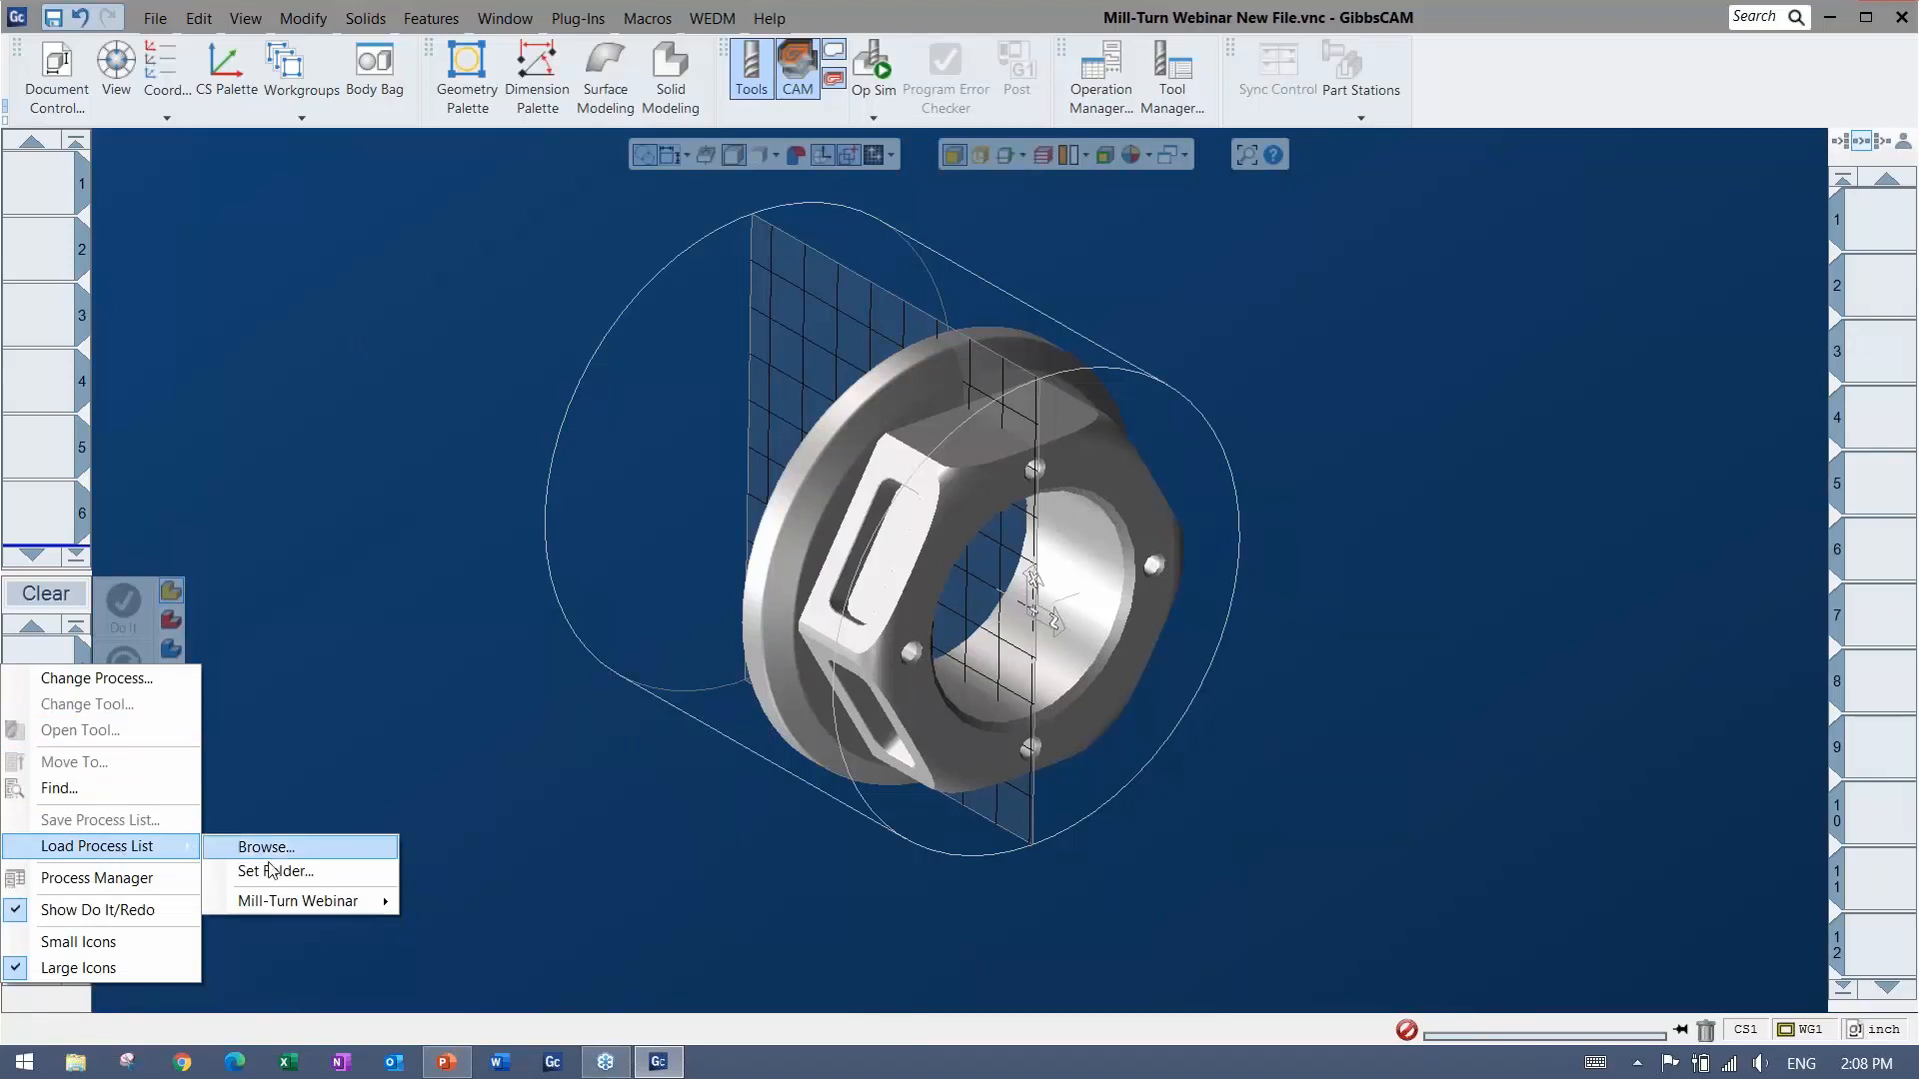
{"action": "mouse_move", "coordinate": [274, 903]}
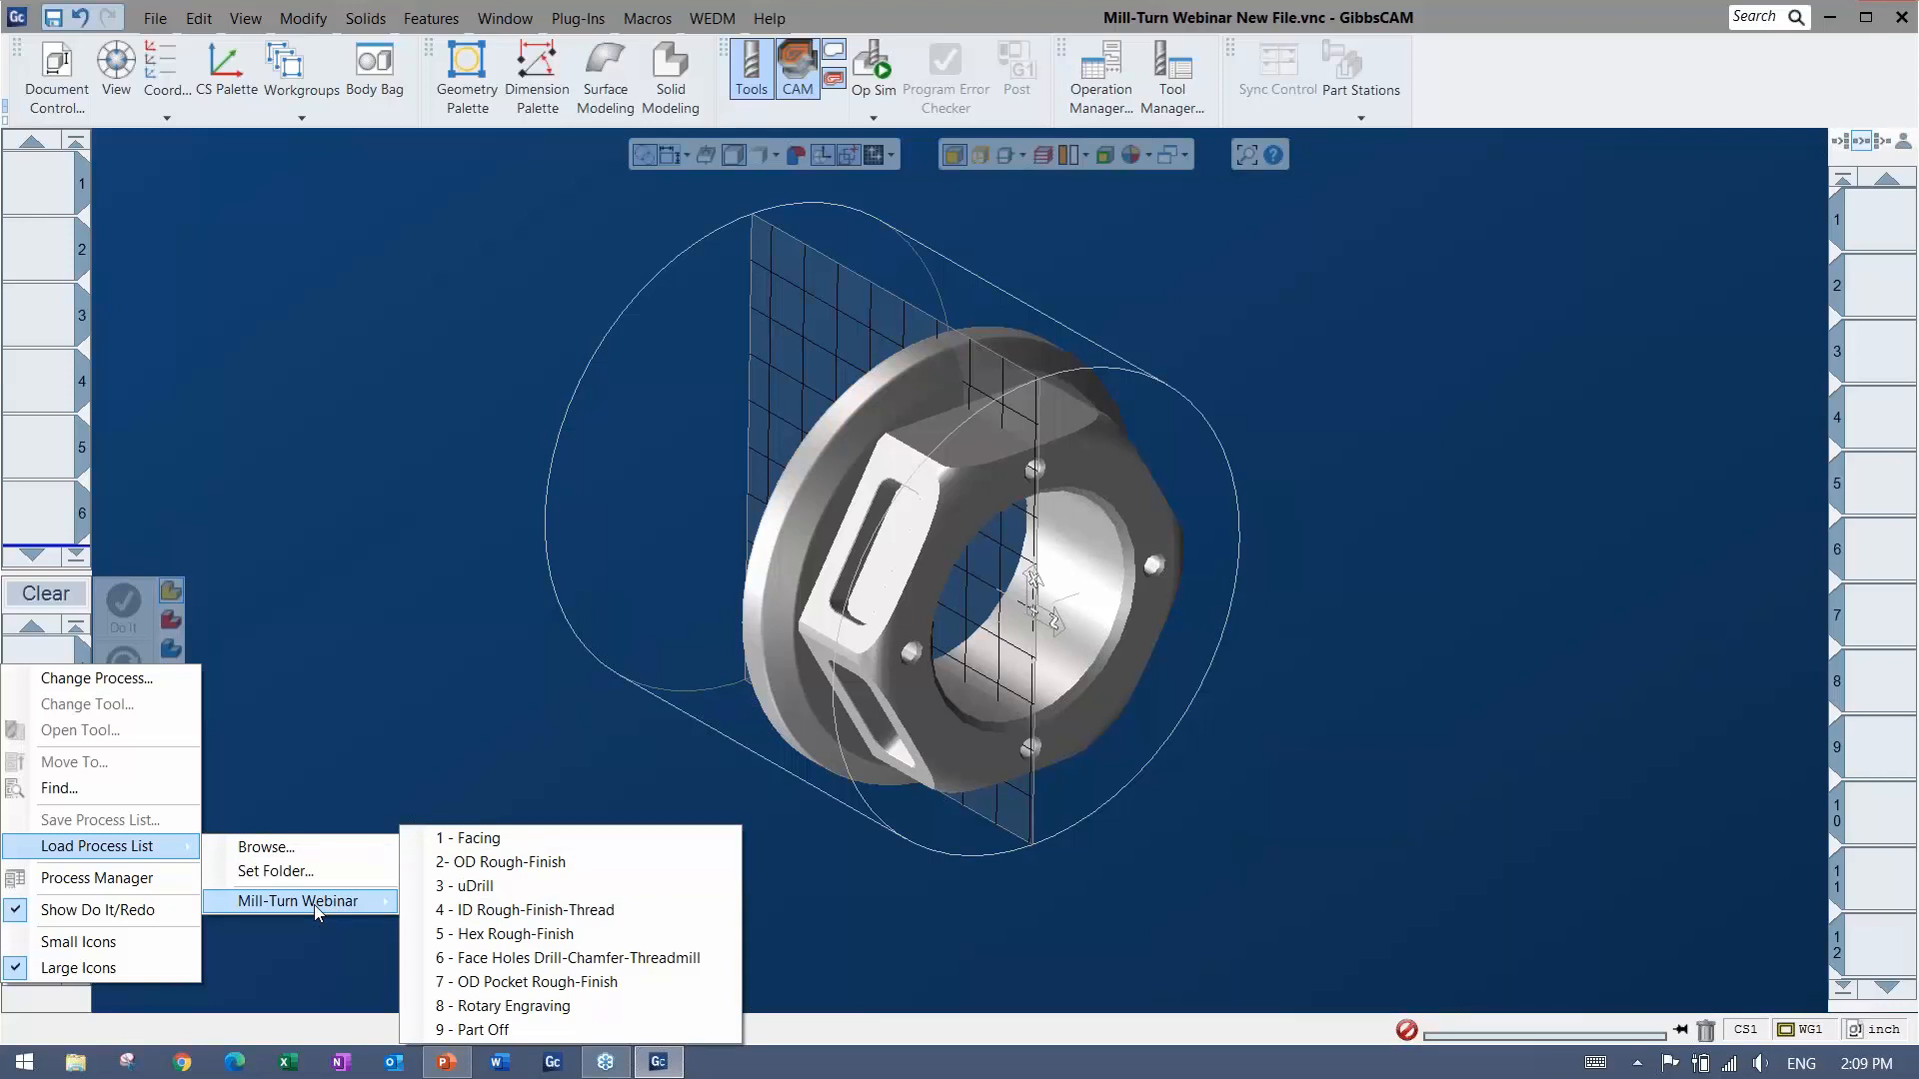
{"action": "left_click", "coordinate": [470, 839]}
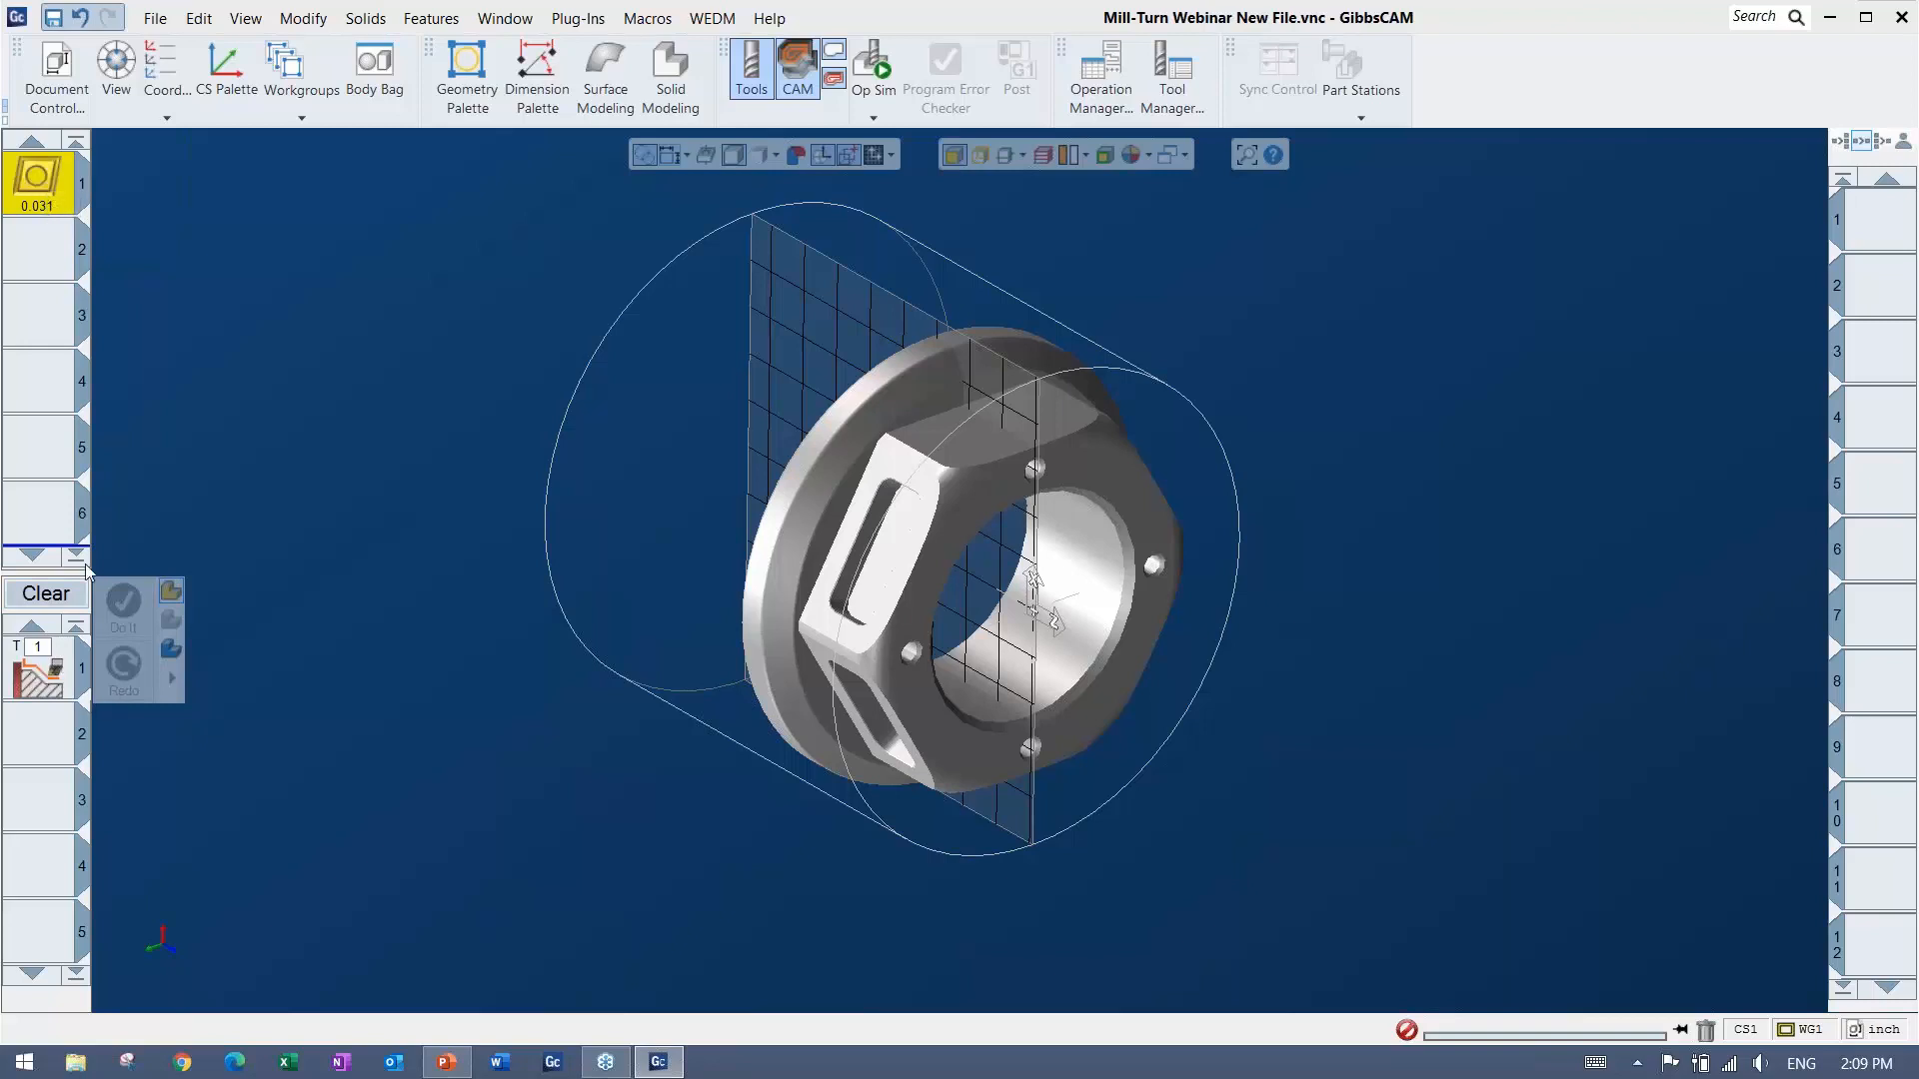
{"action": "double_click", "coordinate": [47, 667]}
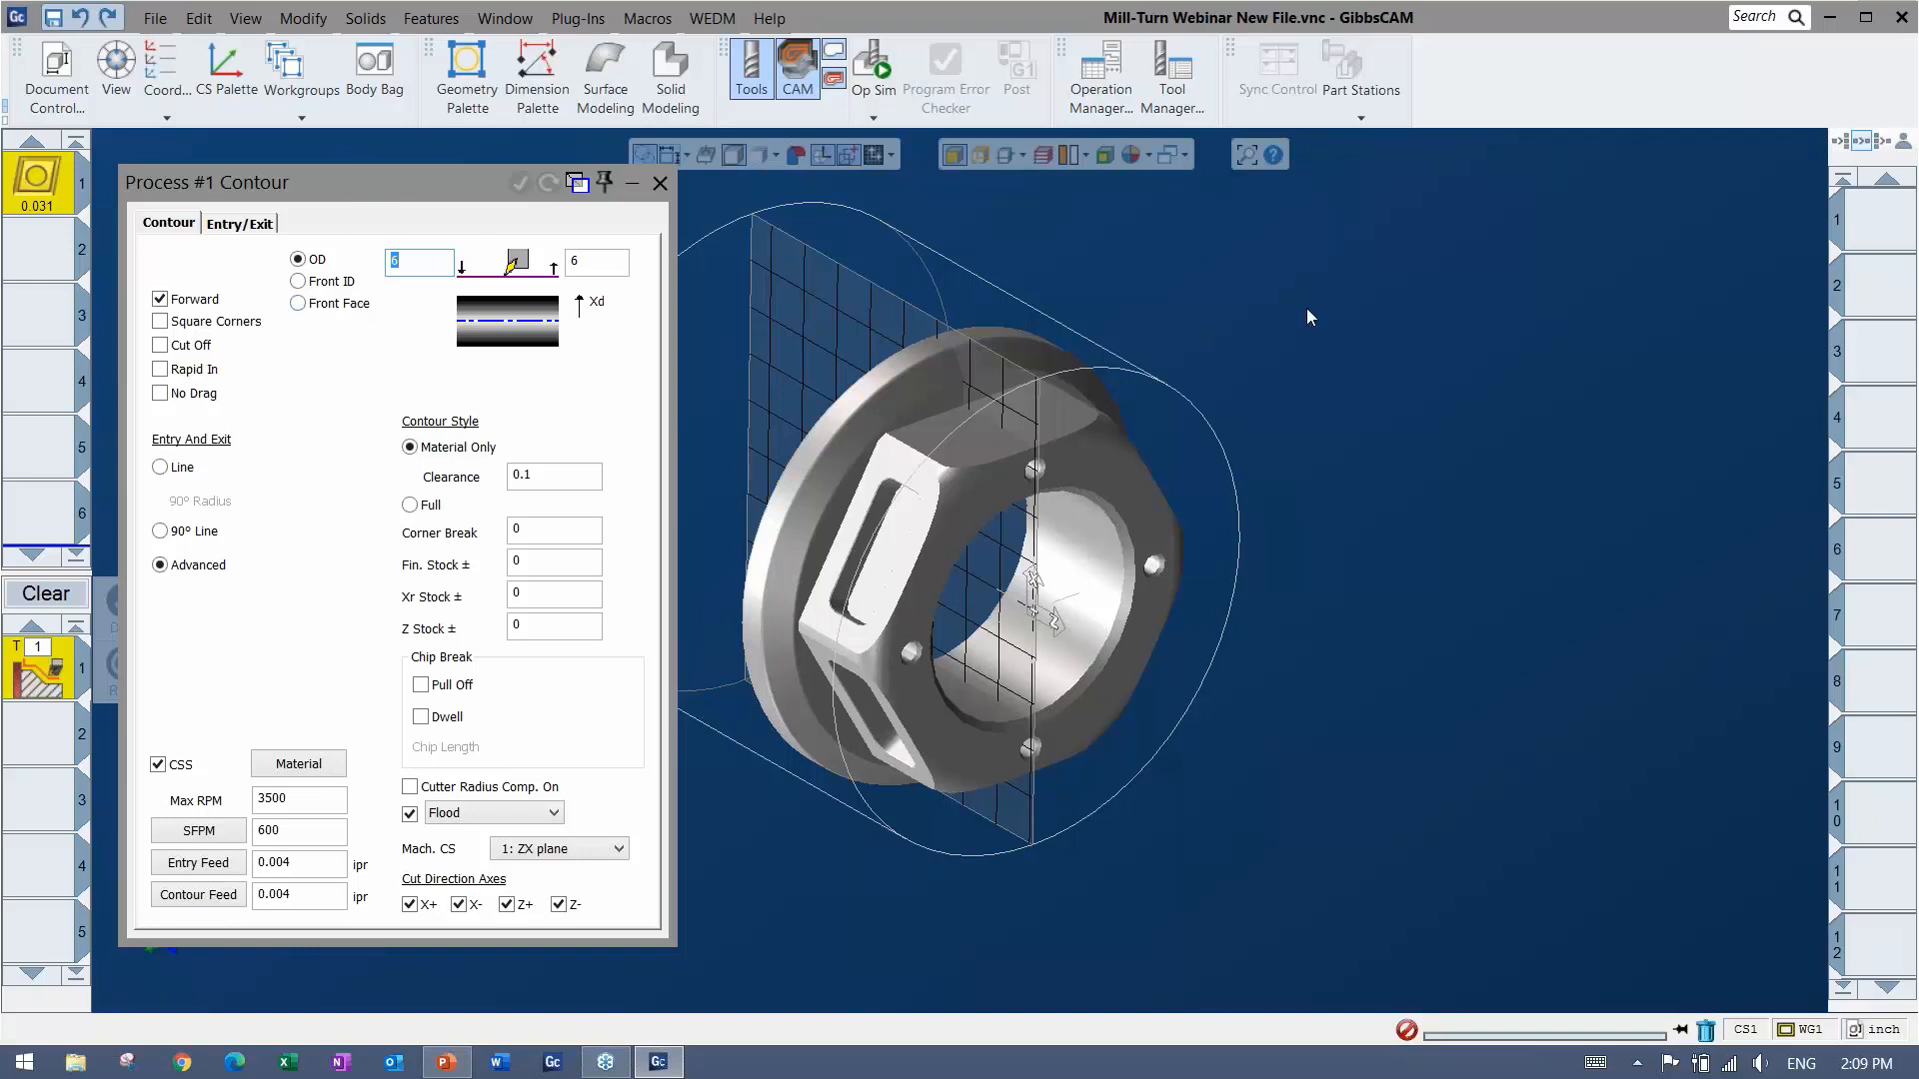
Try to extract the edge geometry of the part's drilled front face with a 0.001 tolerance, and undo the extraction.
{"action": "left_click", "coordinate": [1065, 543]}
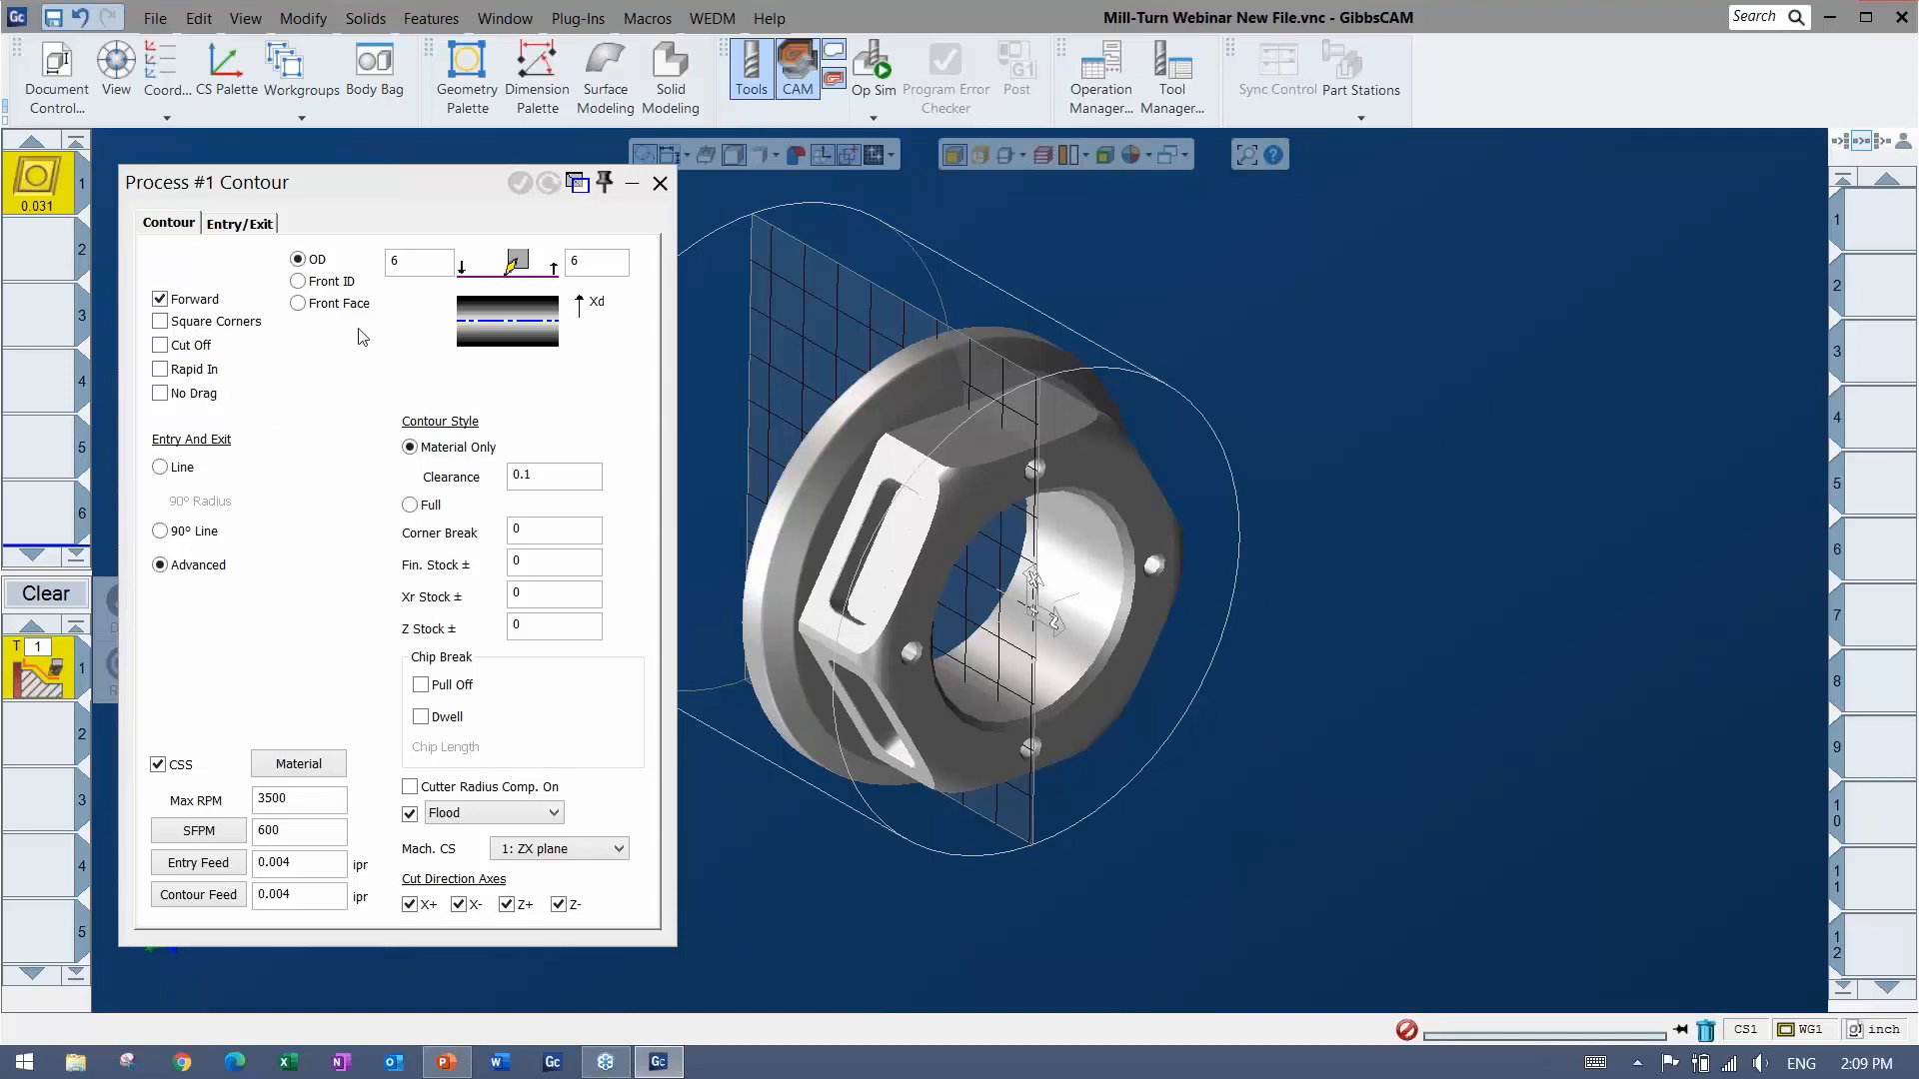
{"action": "middle_click_drag", "start_coordinate": [1291, 630], "coordinate": [1577, 652]}
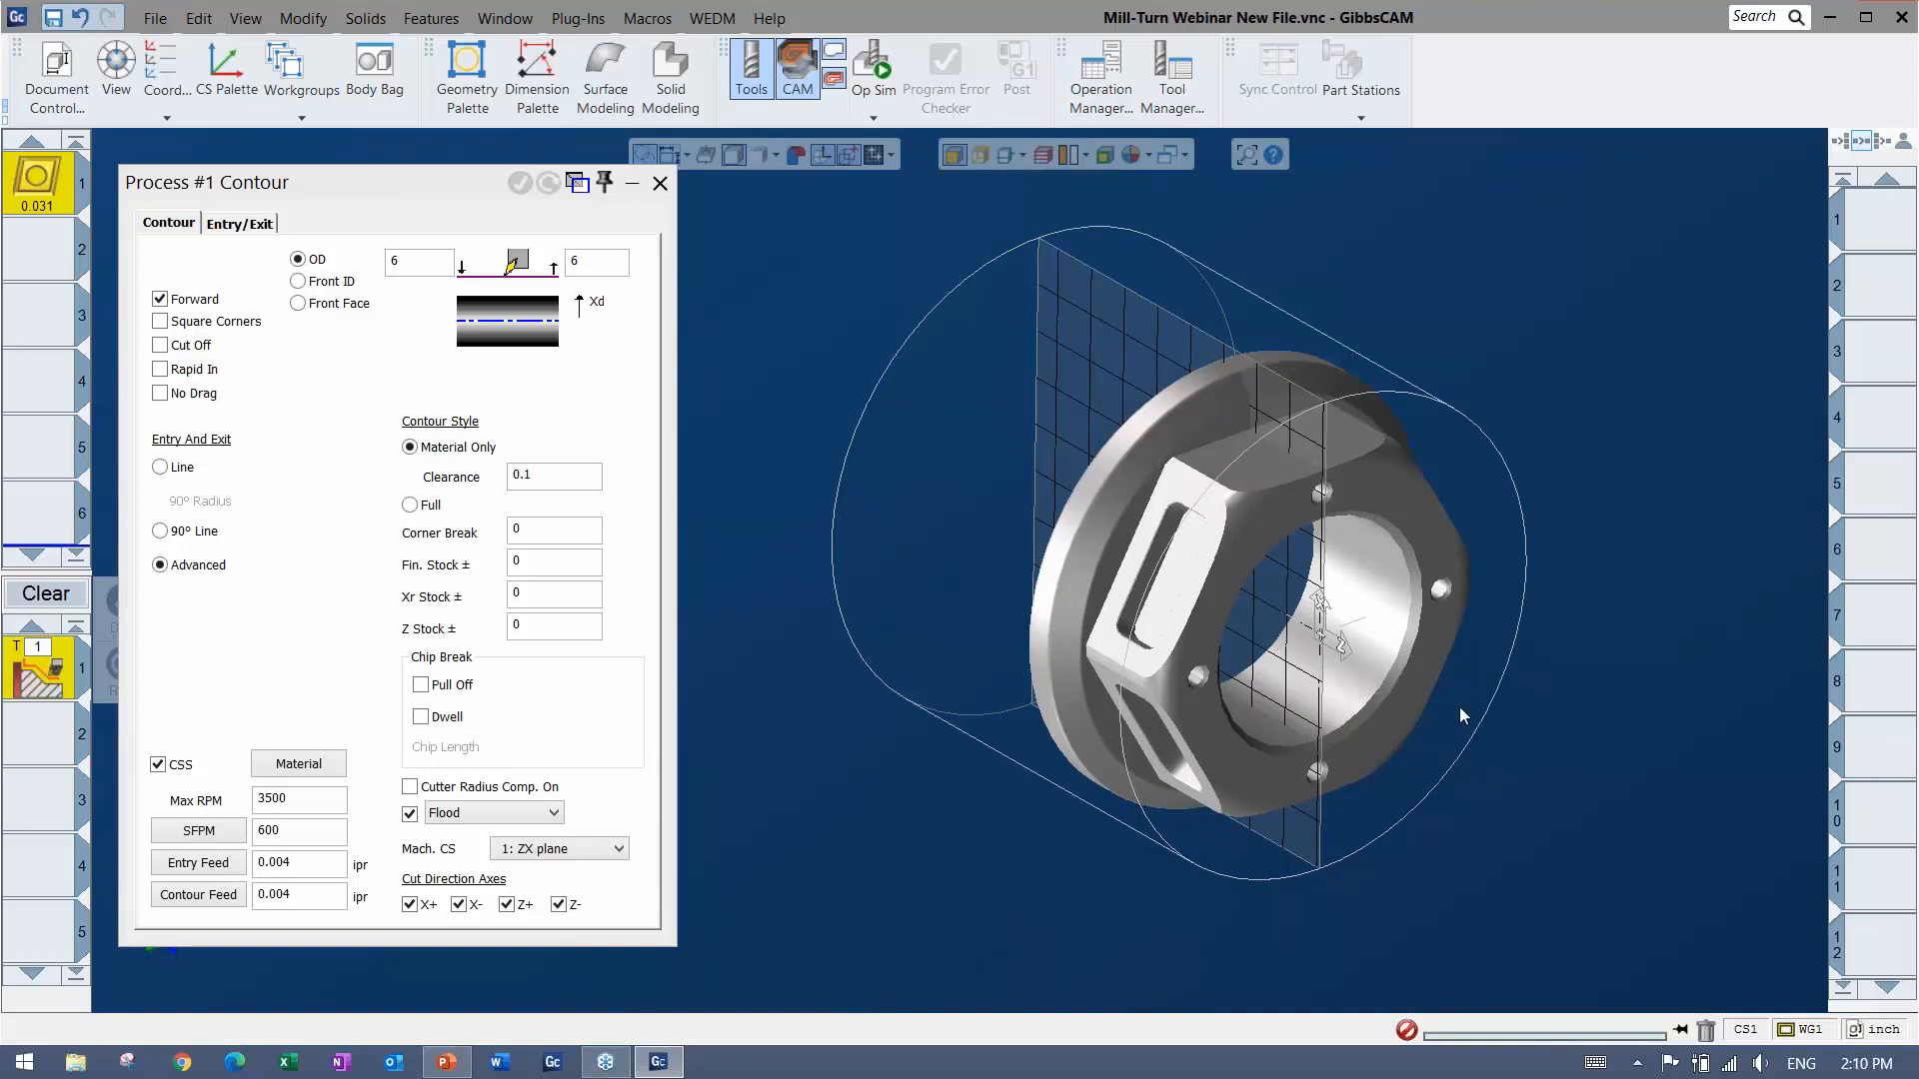
{"action": "middle_click_drag", "start_coordinate": [1459, 706], "coordinate": [1827, 407]}
{"action": "middle_click_drag", "start_coordinate": [1300, 420], "coordinate": [1275, 454]}
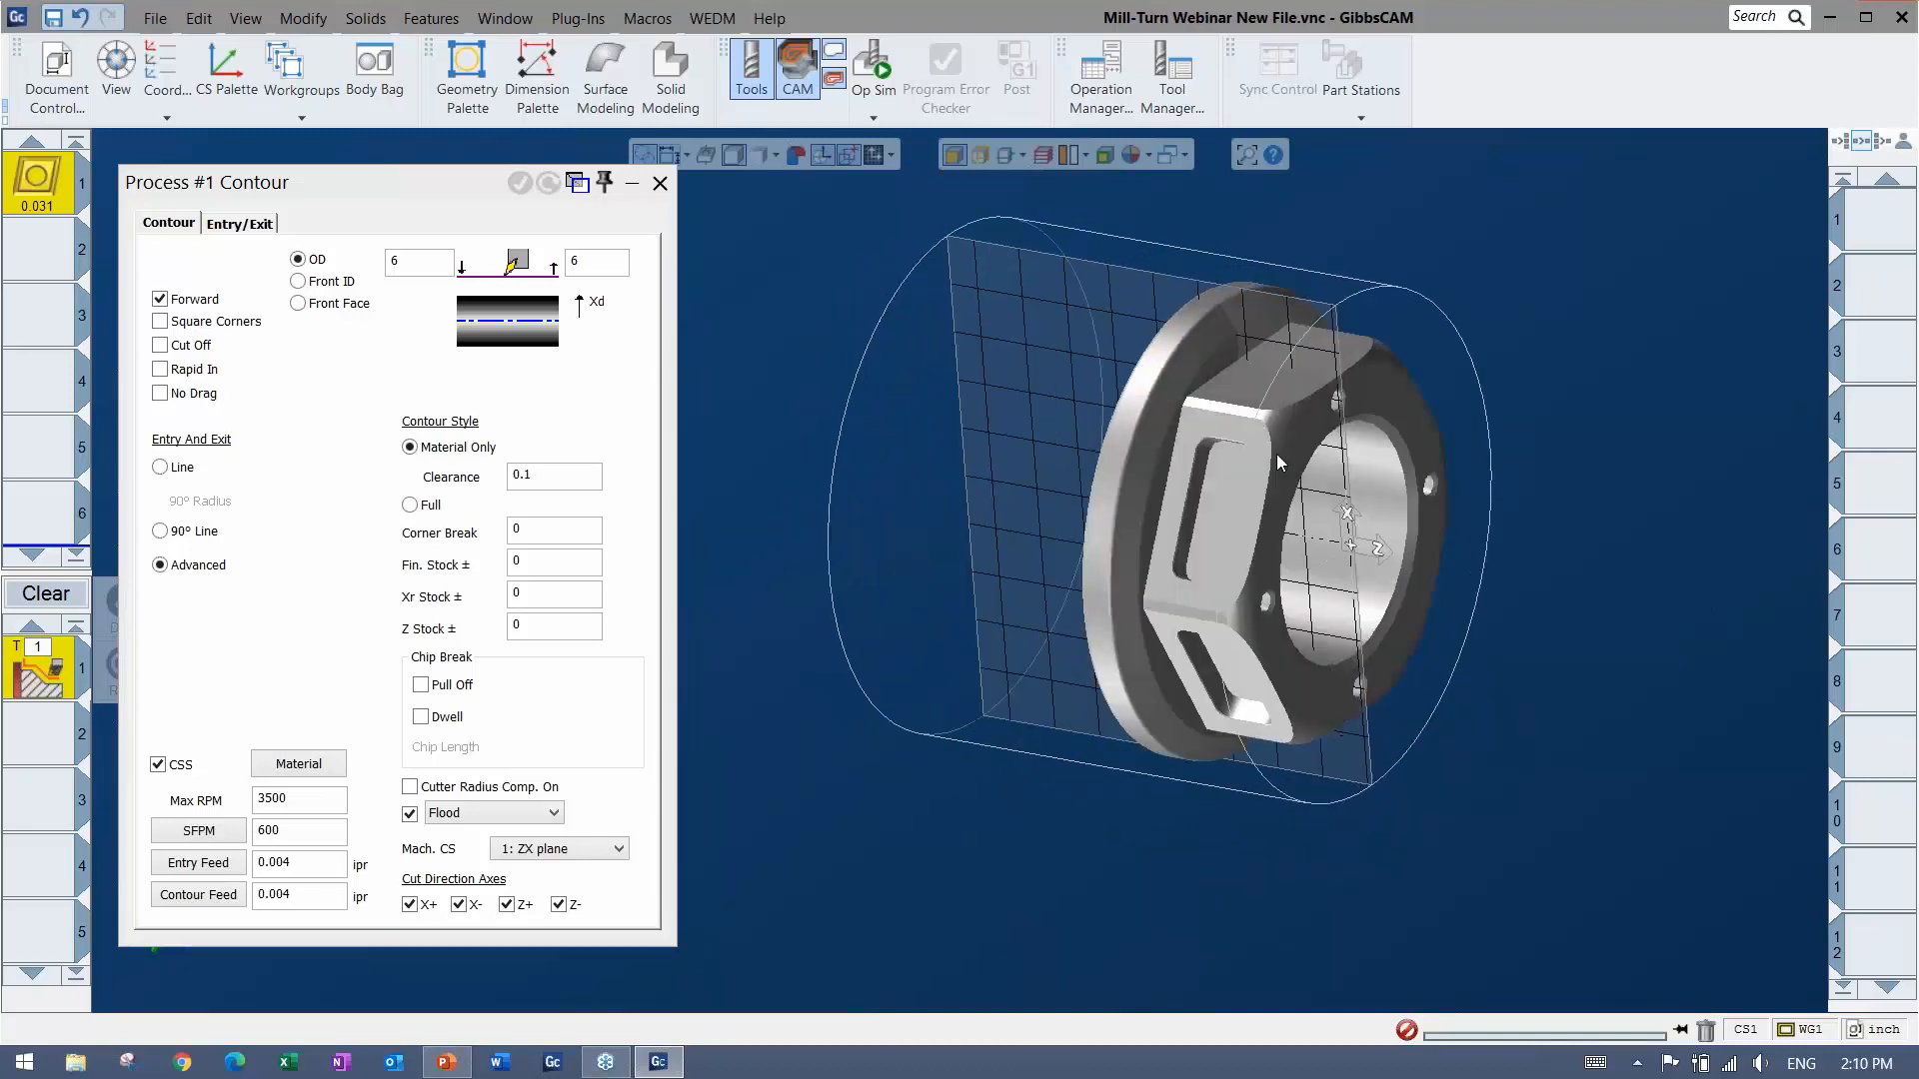
{"action": "left_click", "coordinate": [988, 524]}
{"action": "middle_click_drag", "start_coordinate": [1146, 820], "coordinate": [1257, 466]}
{"action": "right_click", "coordinate": [1262, 464]}
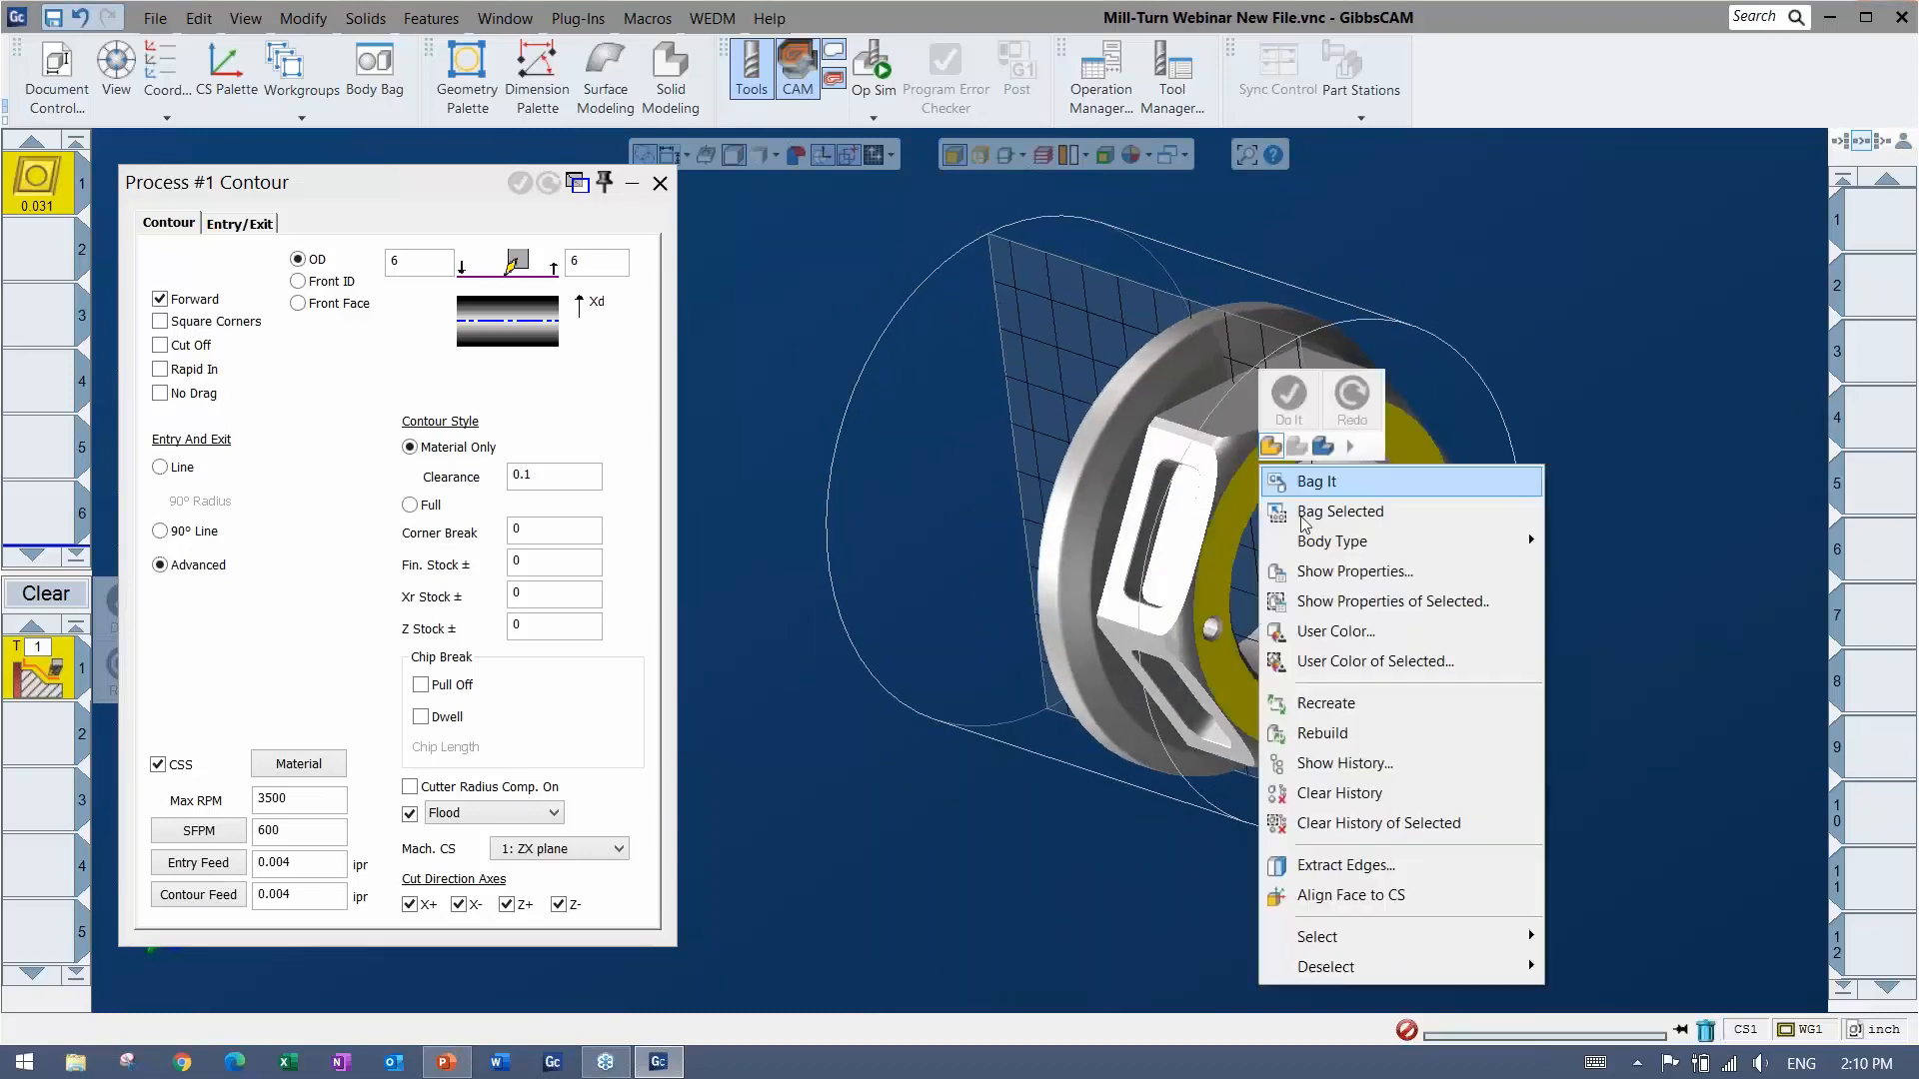
{"action": "left_click", "coordinate": [1339, 865]}
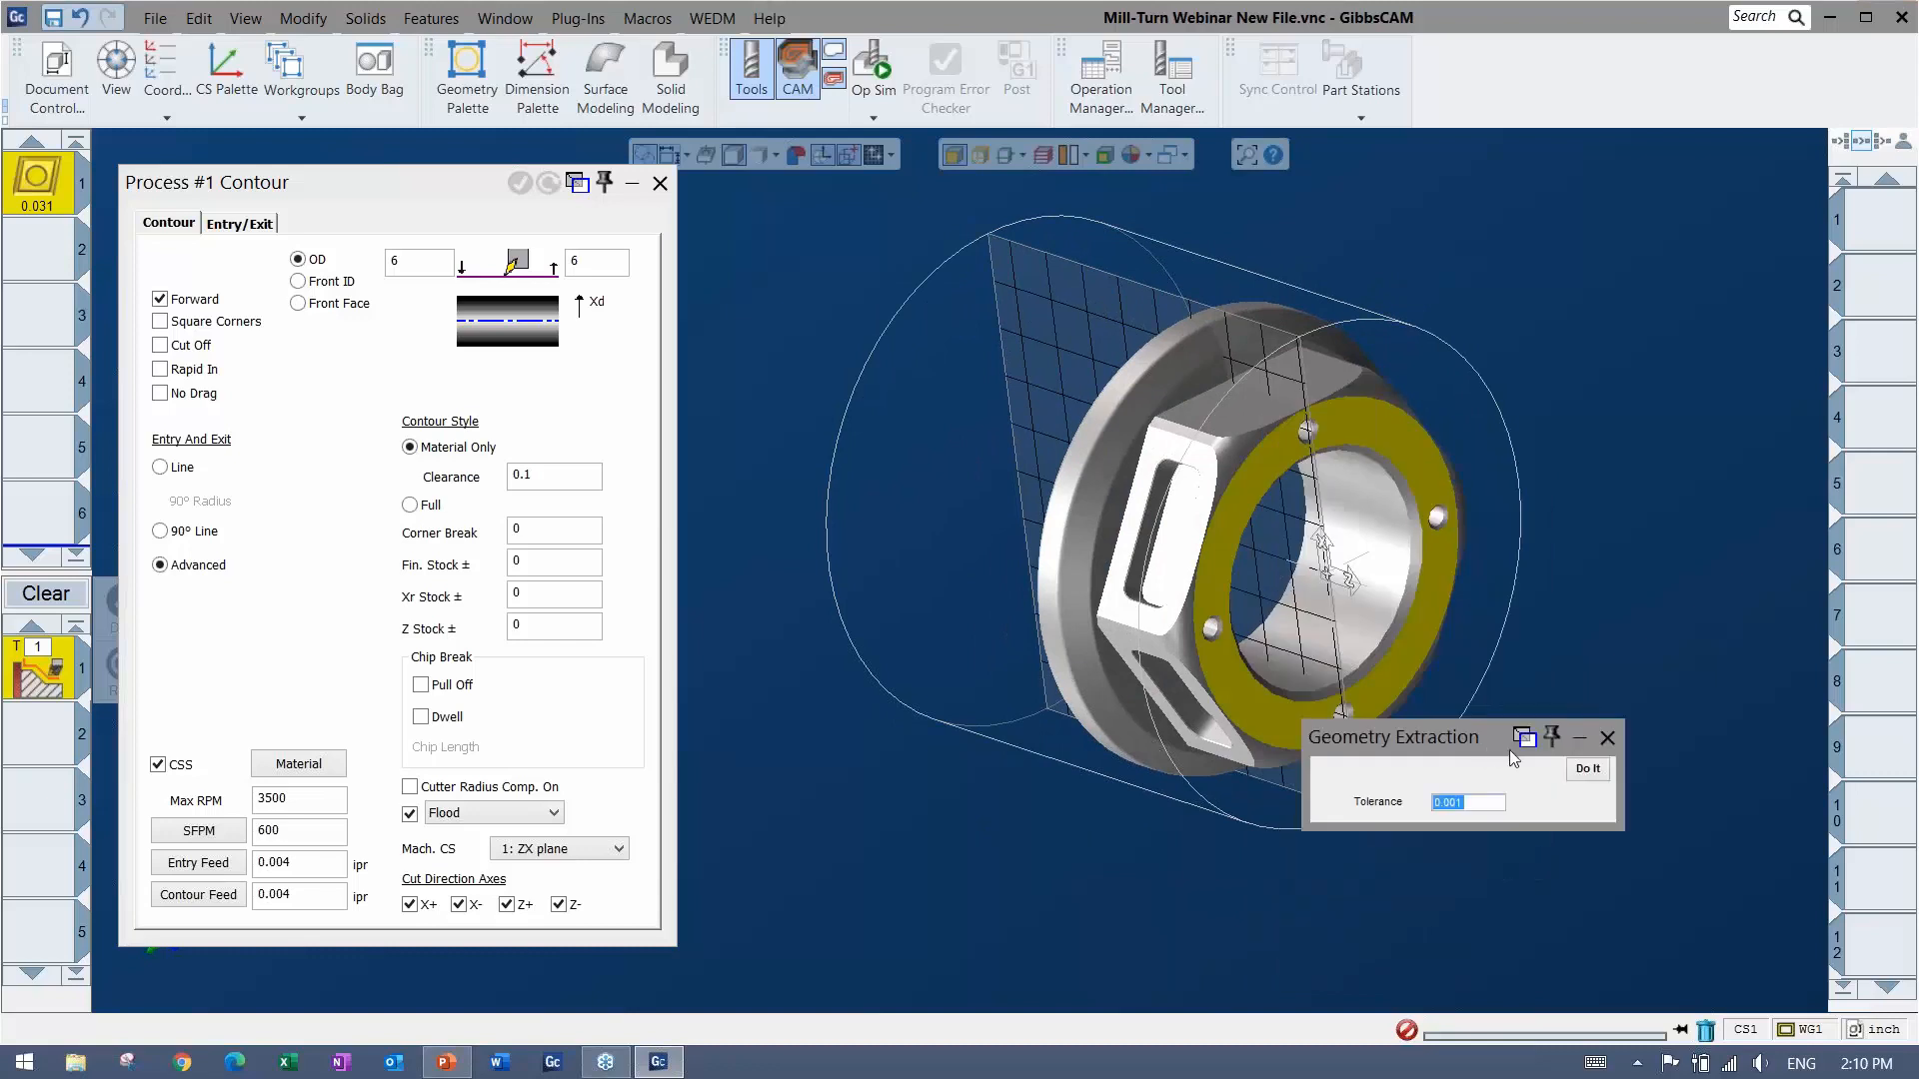
{"action": "left_click", "coordinate": [1585, 771]}
{"action": "key", "text": "ctrl+z"}
{"action": "left_click", "coordinate": [1607, 739]}
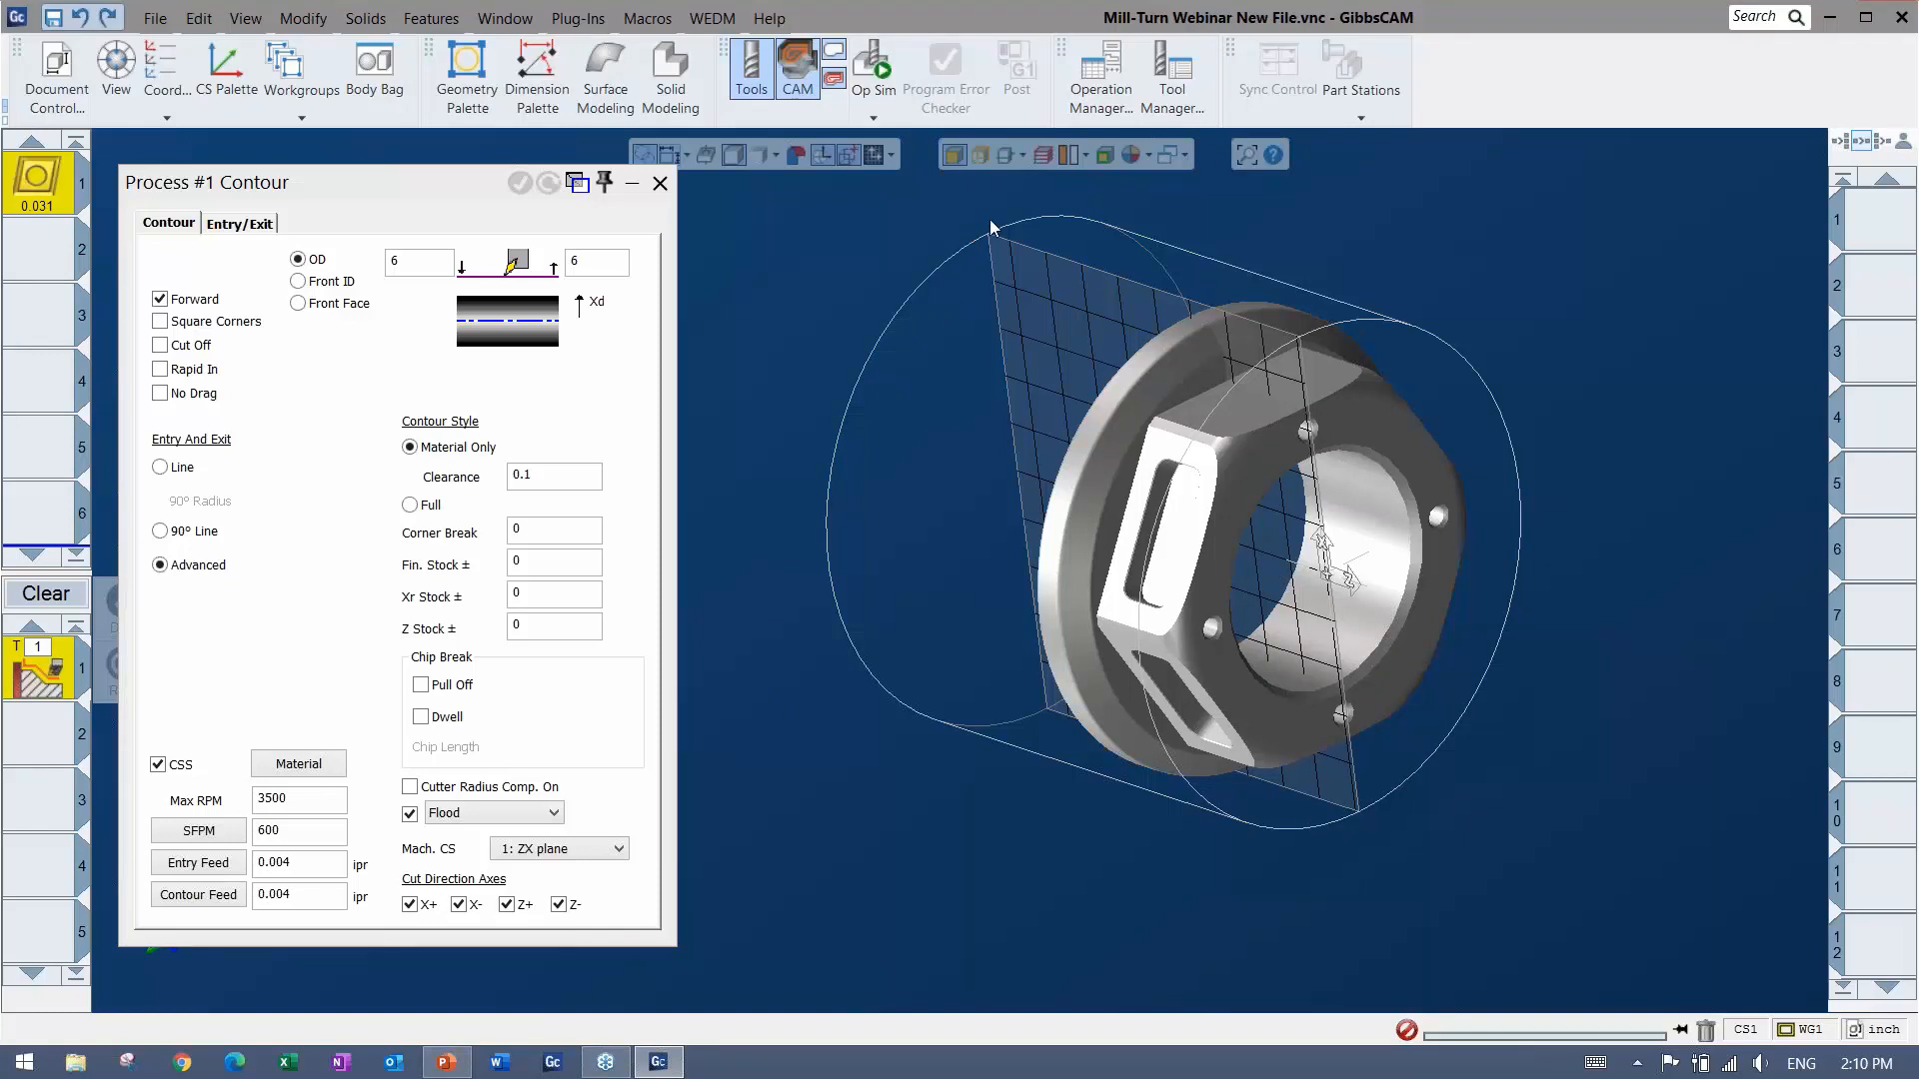
Turn on the profiler's slice plane through the part on the ZX plane and inspect the section profile.
{"action": "middle_click_drag", "start_coordinate": [1047, 219], "coordinate": [1064, 224]}
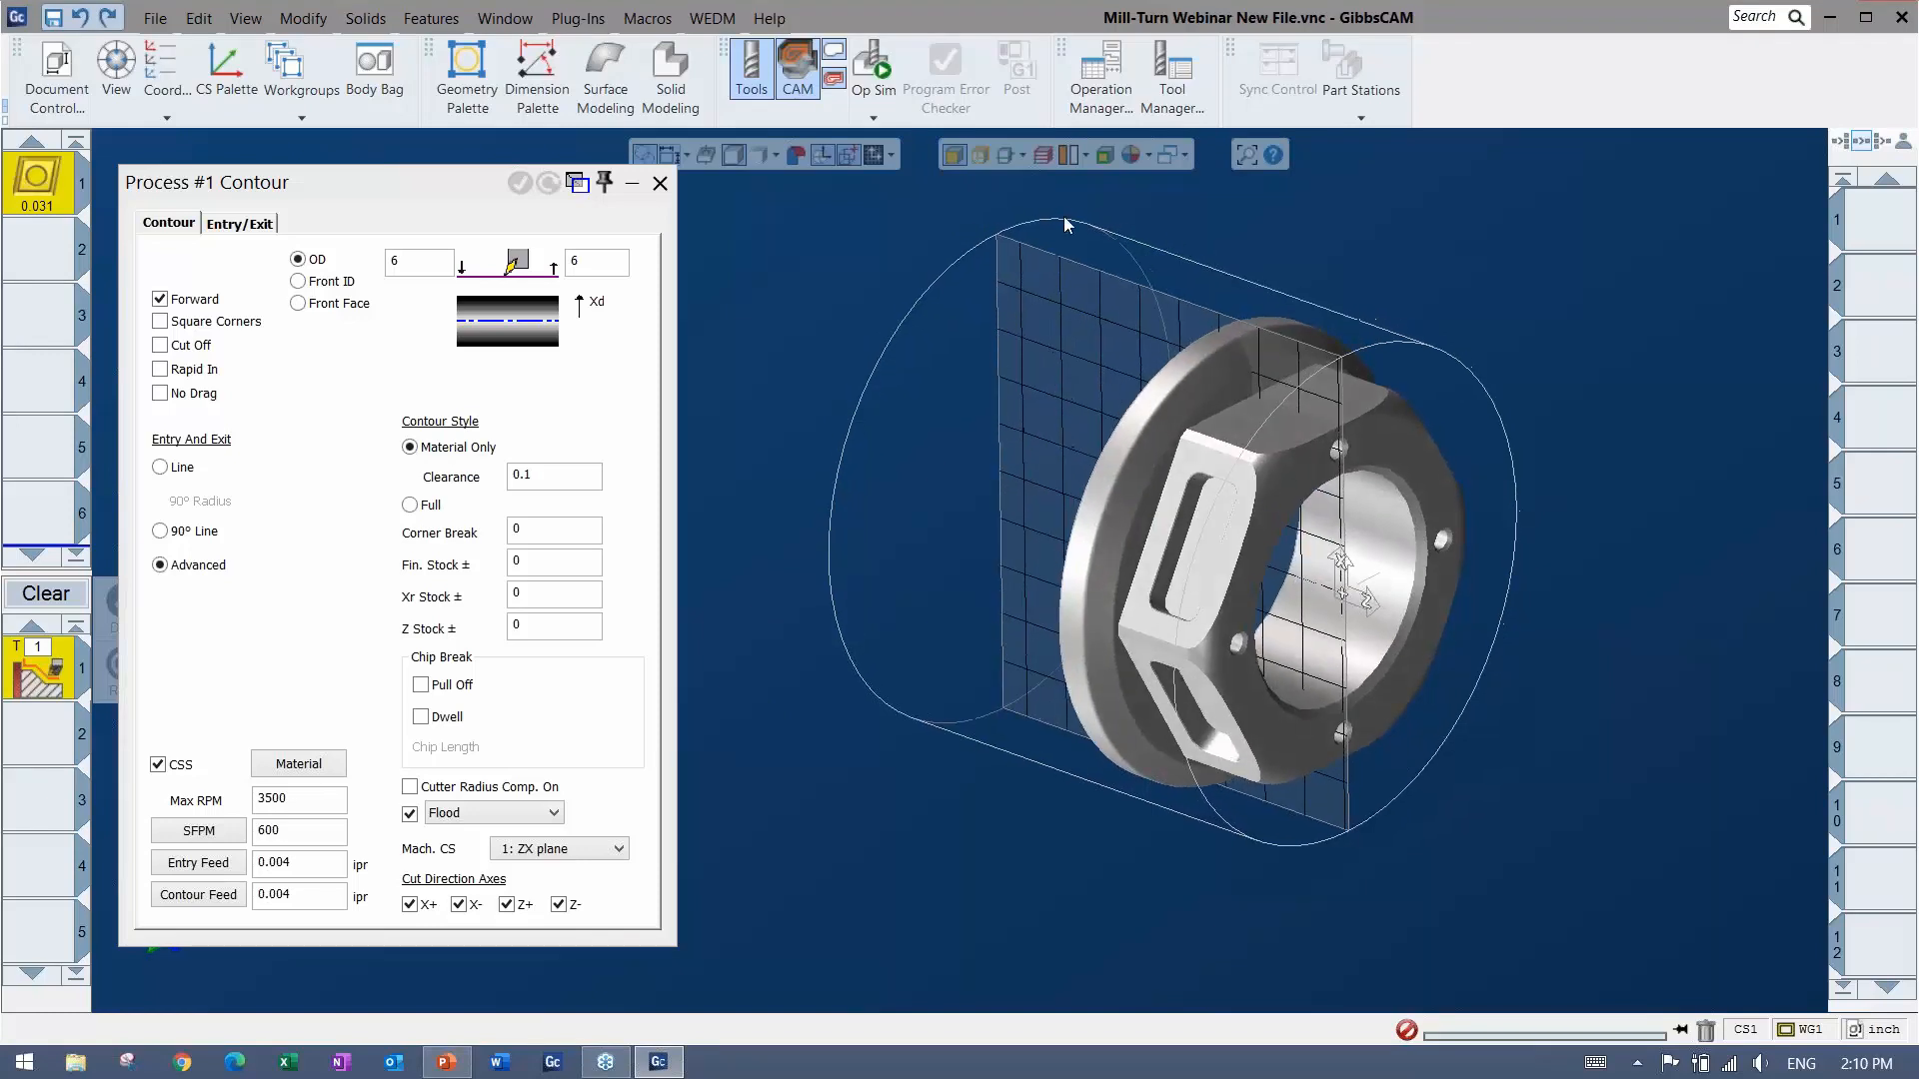
{"action": "left_click", "coordinate": [1019, 155]}
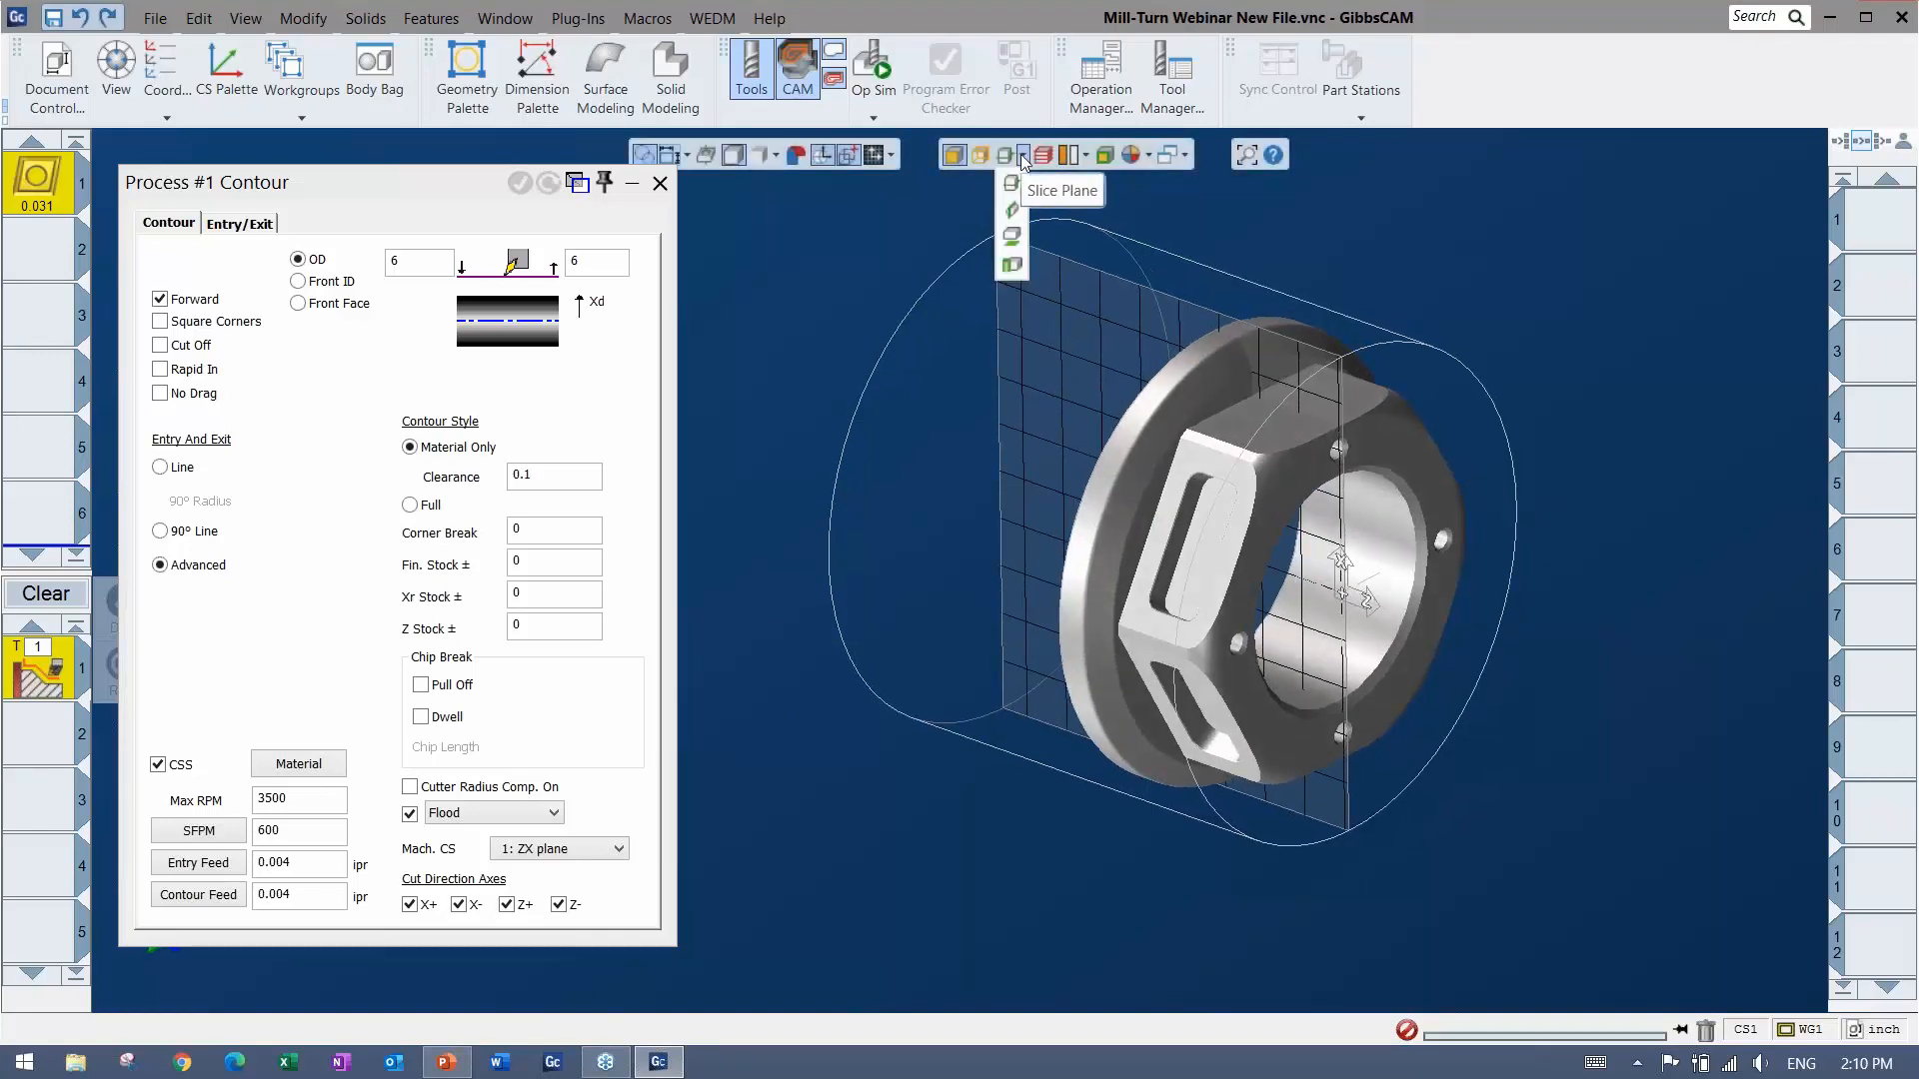
{"action": "left_click", "coordinate": [1013, 212]}
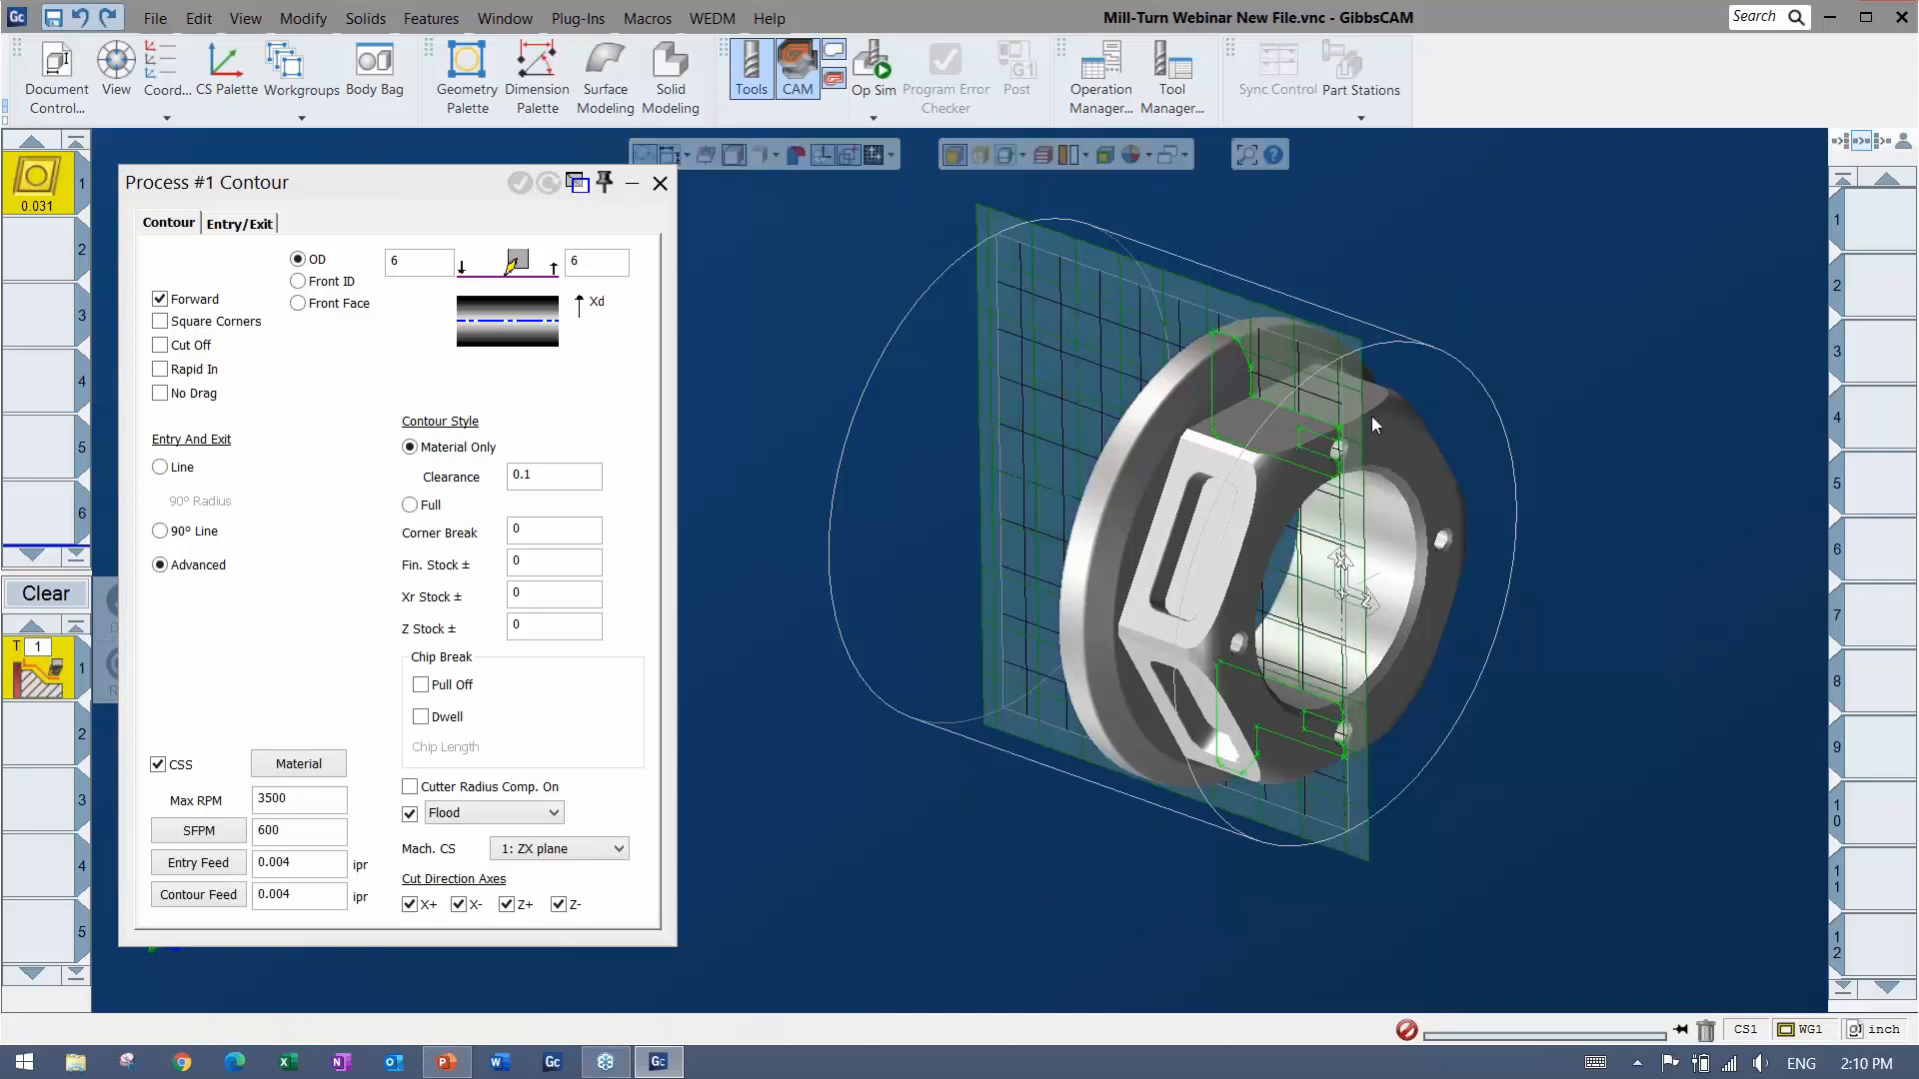
{"action": "middle_click_drag", "start_coordinate": [1405, 681], "coordinate": [1774, 480]}
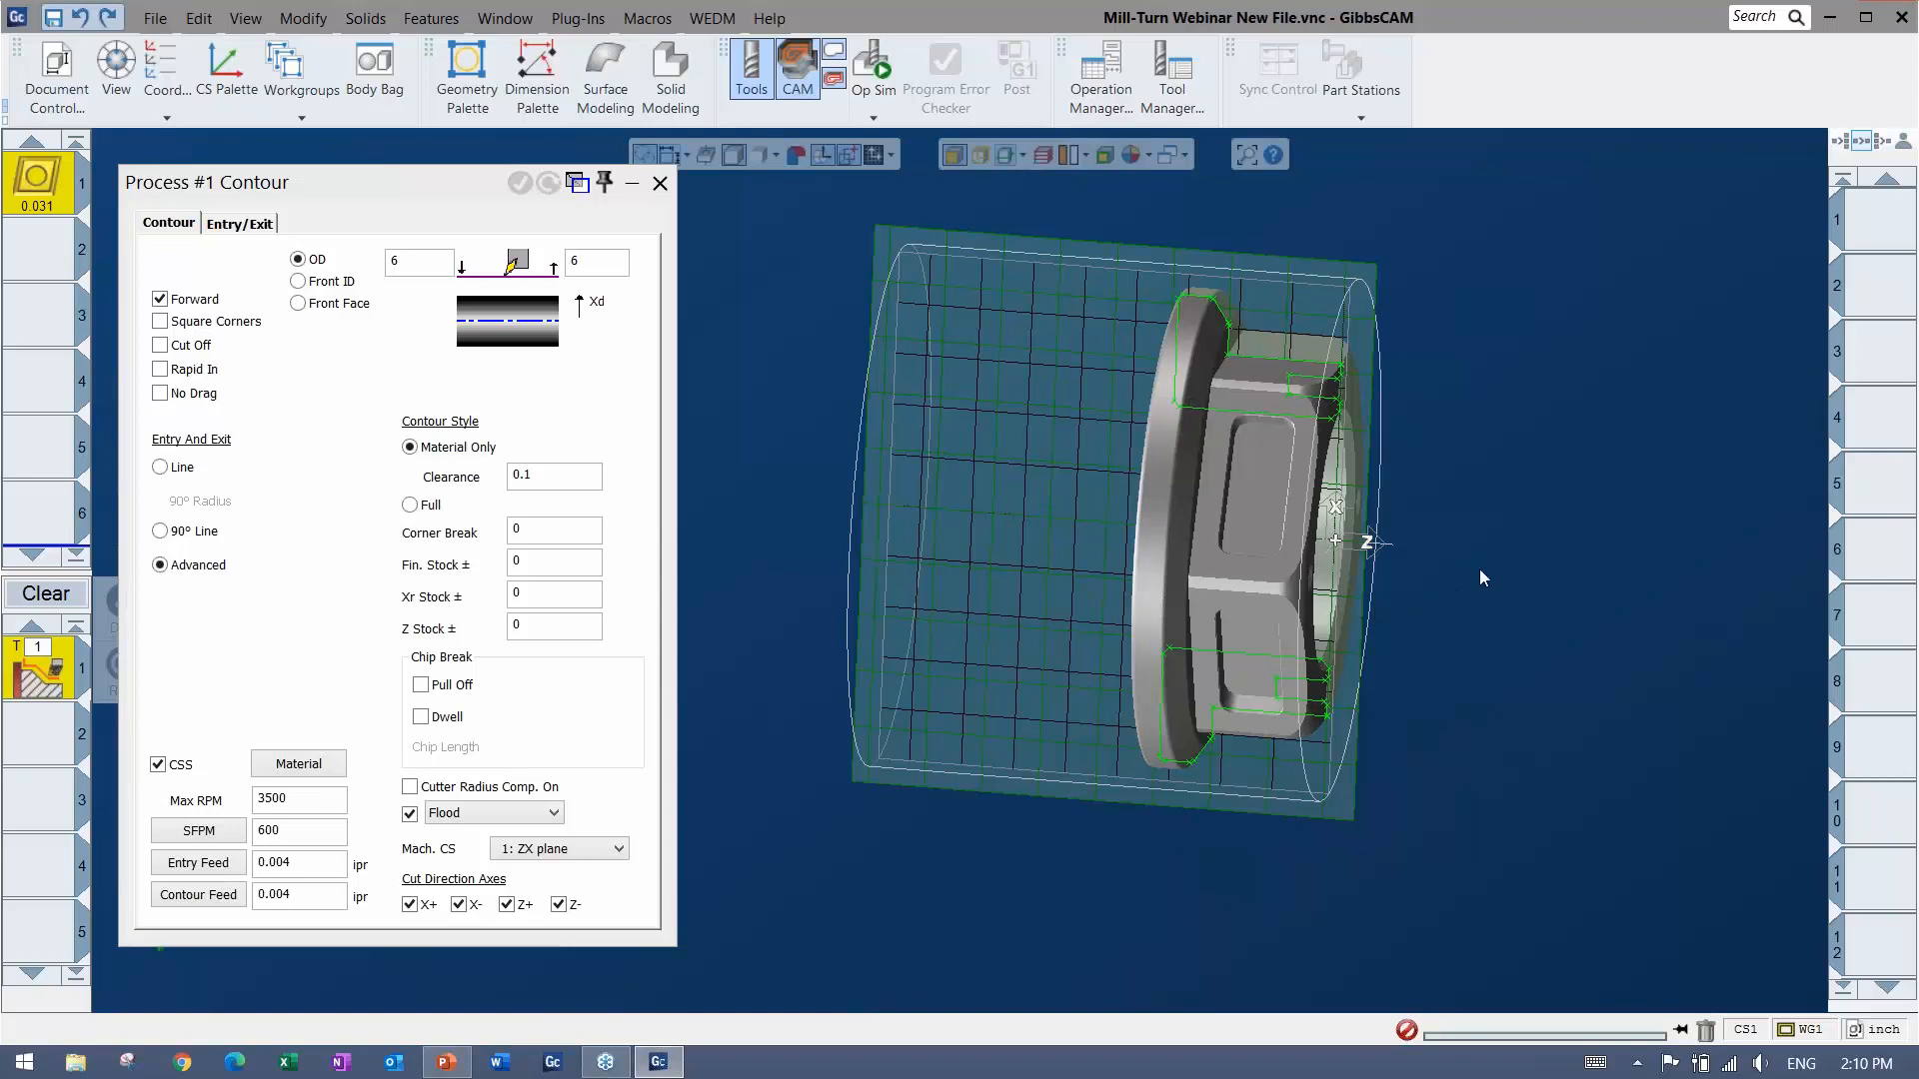
{"action": "middle_click_drag", "start_coordinate": [1481, 570], "coordinate": [1589, 448]}
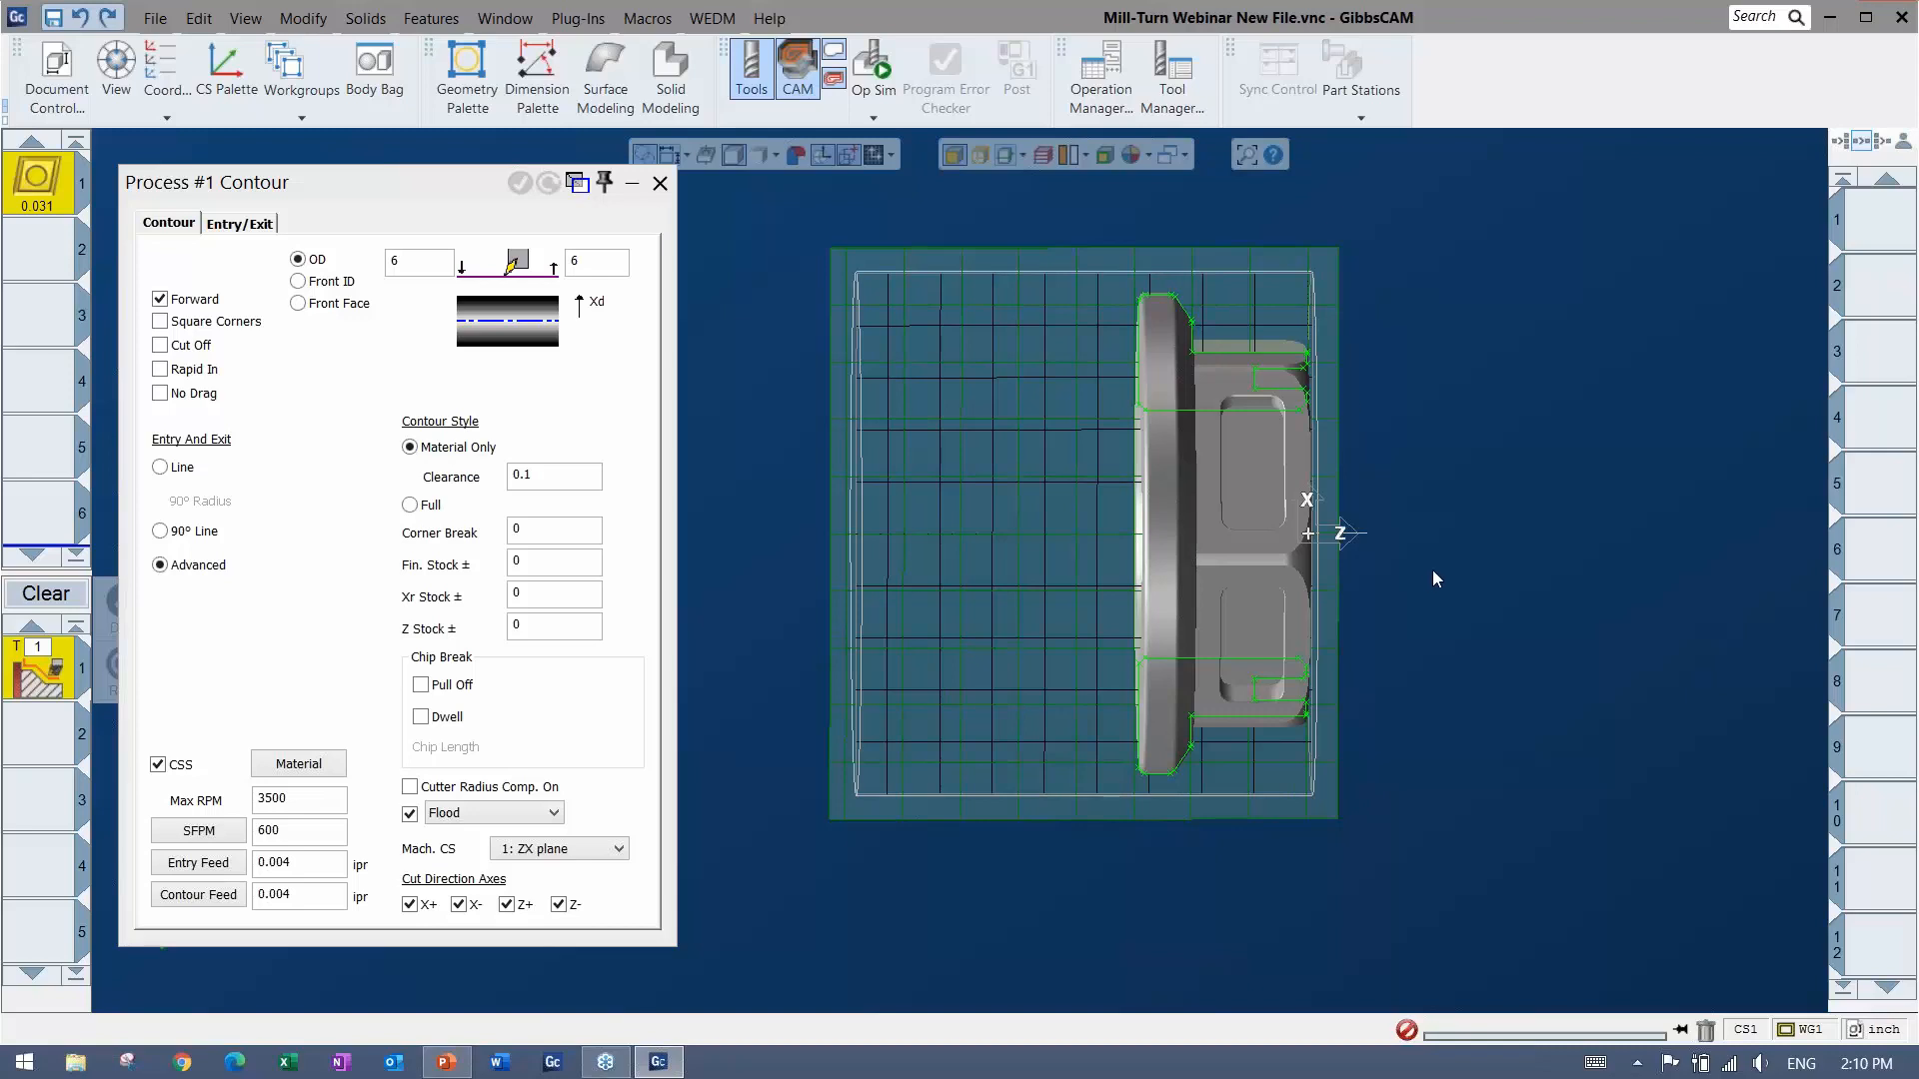
{"action": "middle_click_drag", "start_coordinate": [1178, 580], "coordinate": [975, 262]}
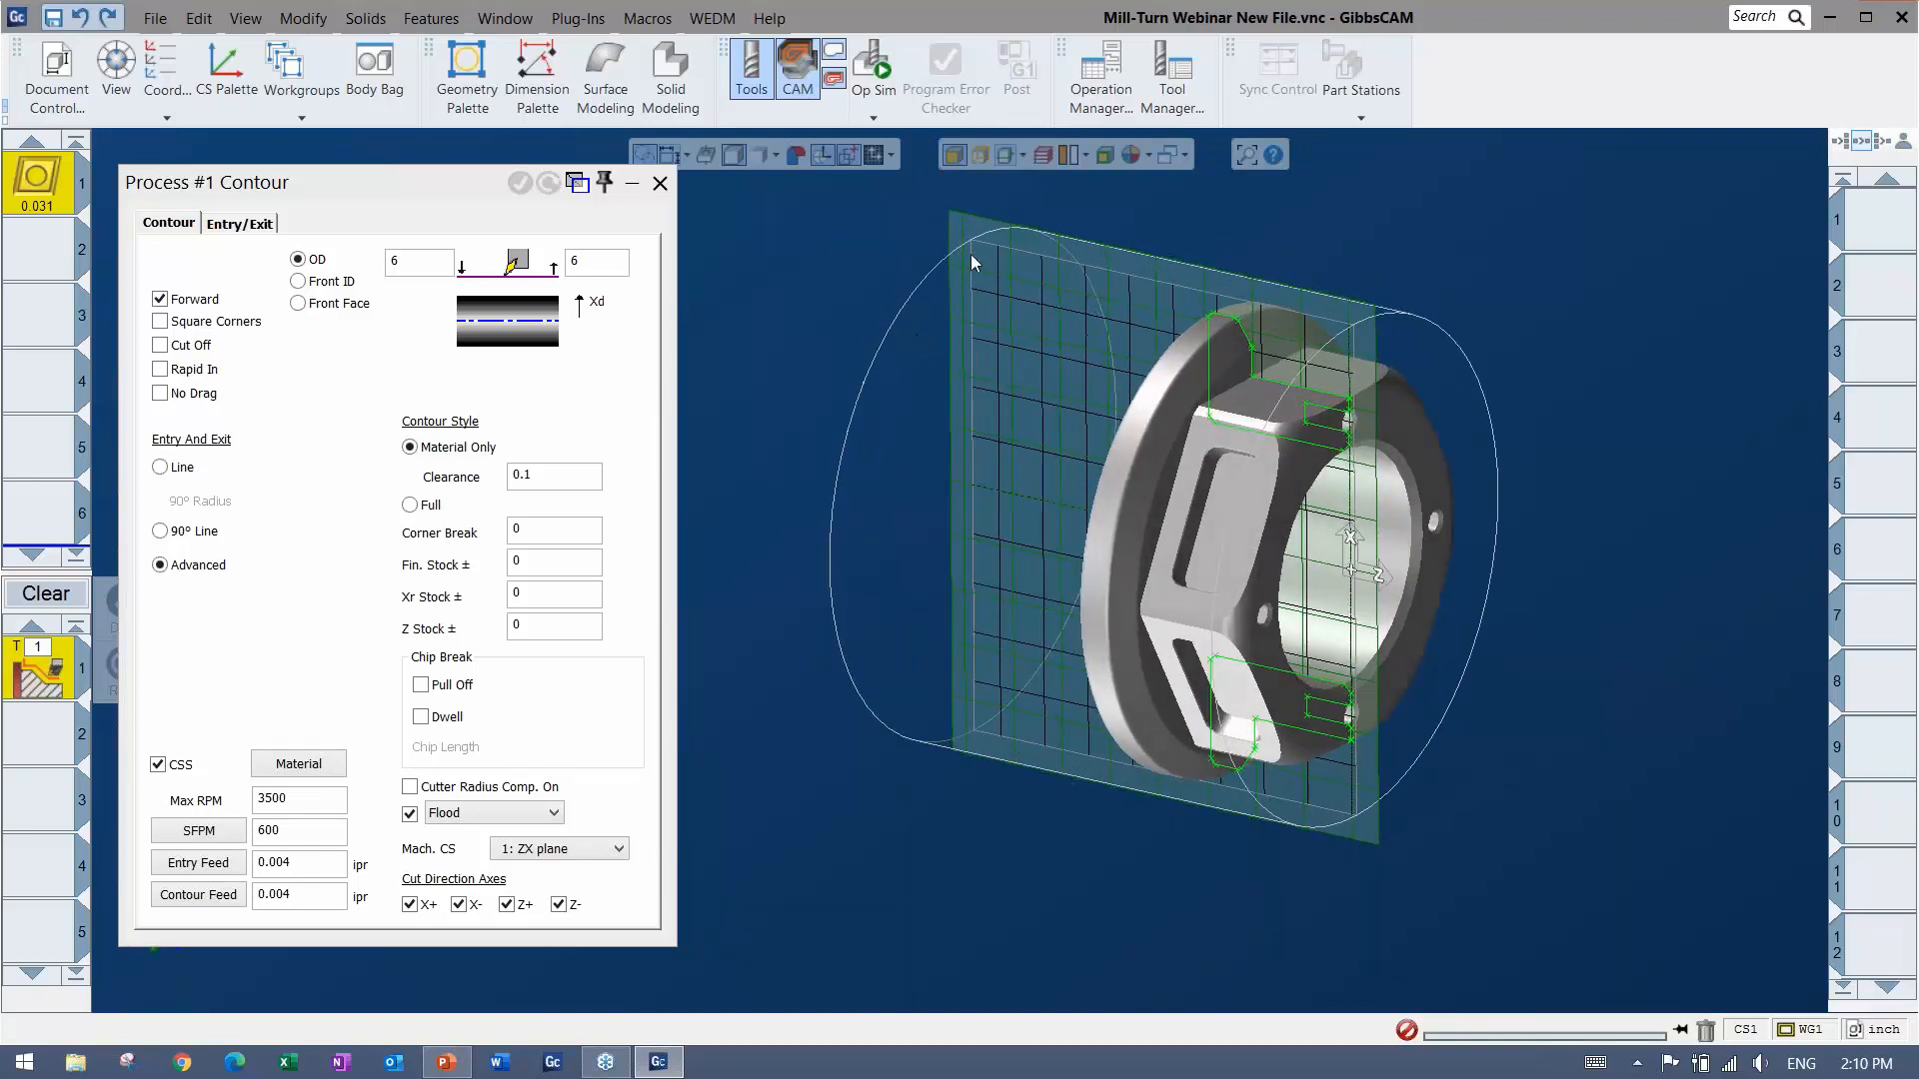
Switch the profiler to Slice Spun Body and view the spun profile square to the ZX plane.
{"action": "left_click", "coordinate": [1020, 157]}
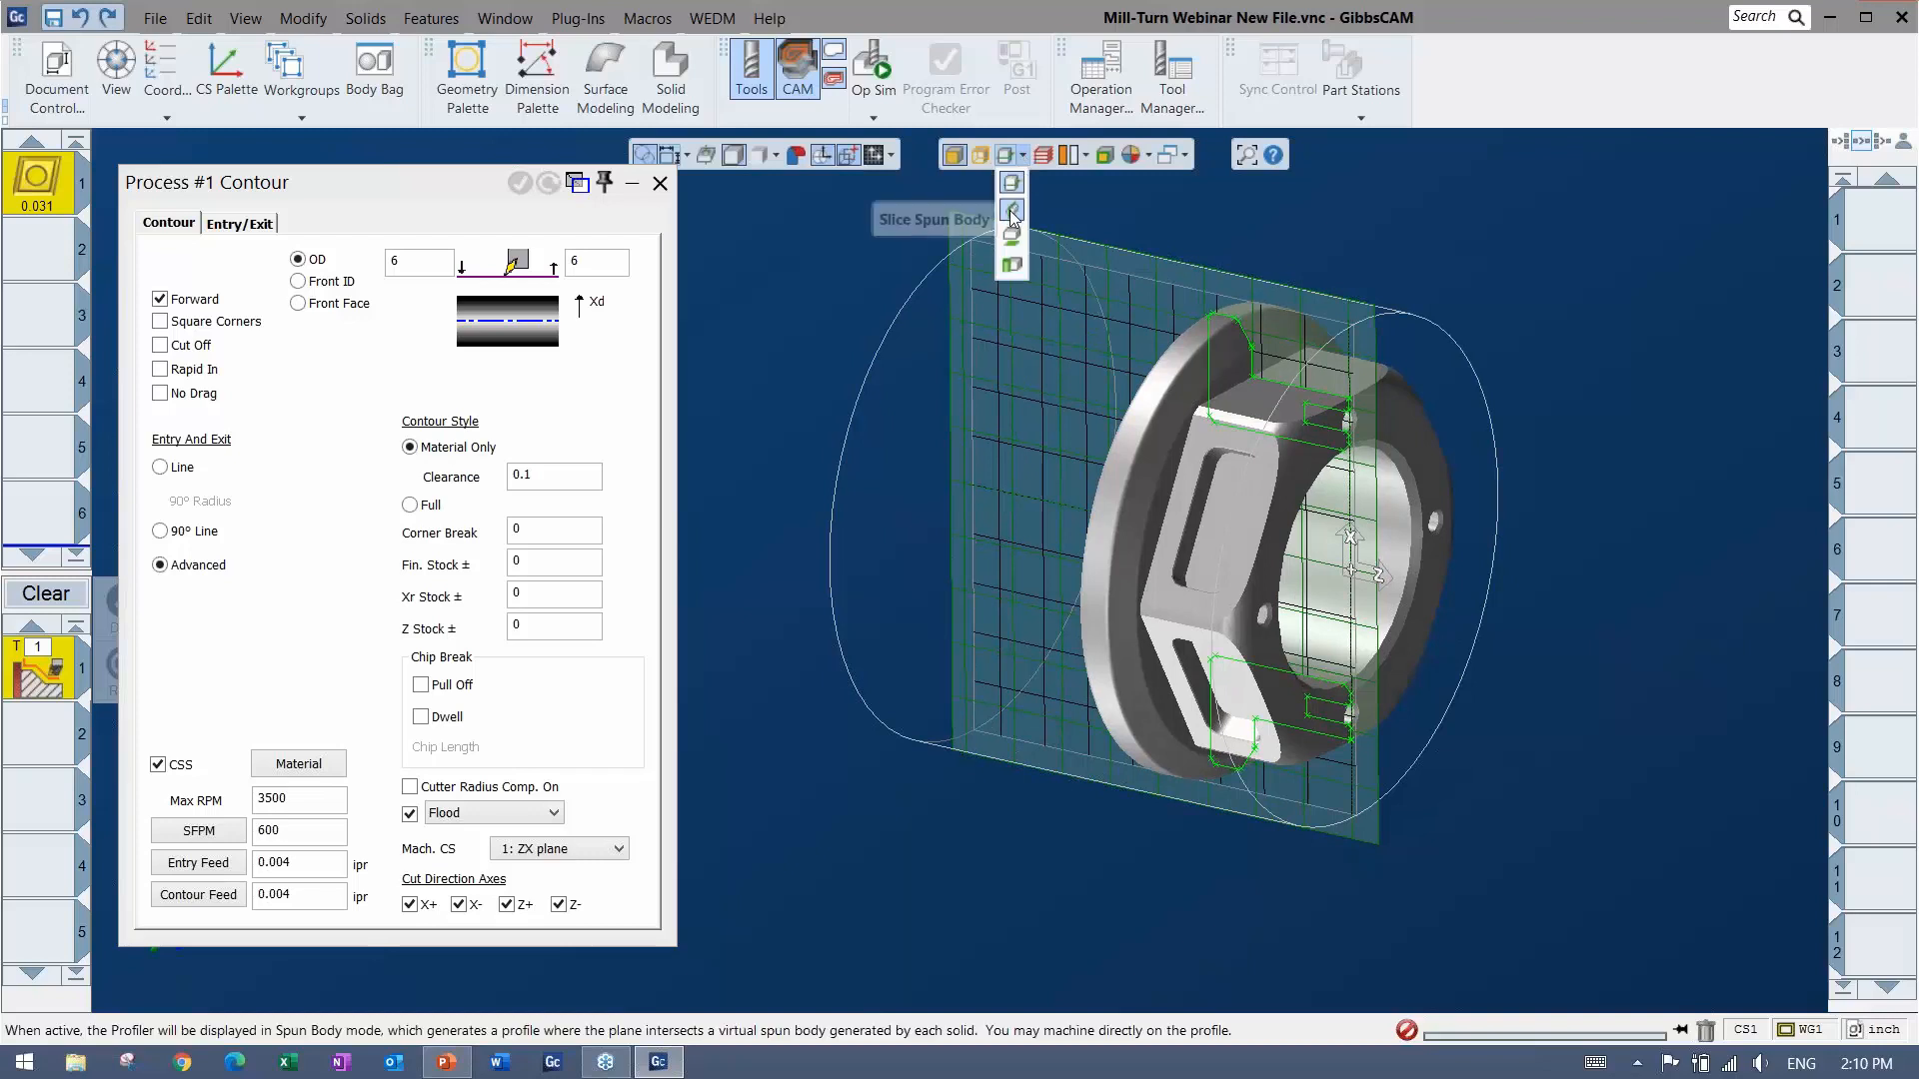
{"action": "left_click", "coordinate": [1013, 212]}
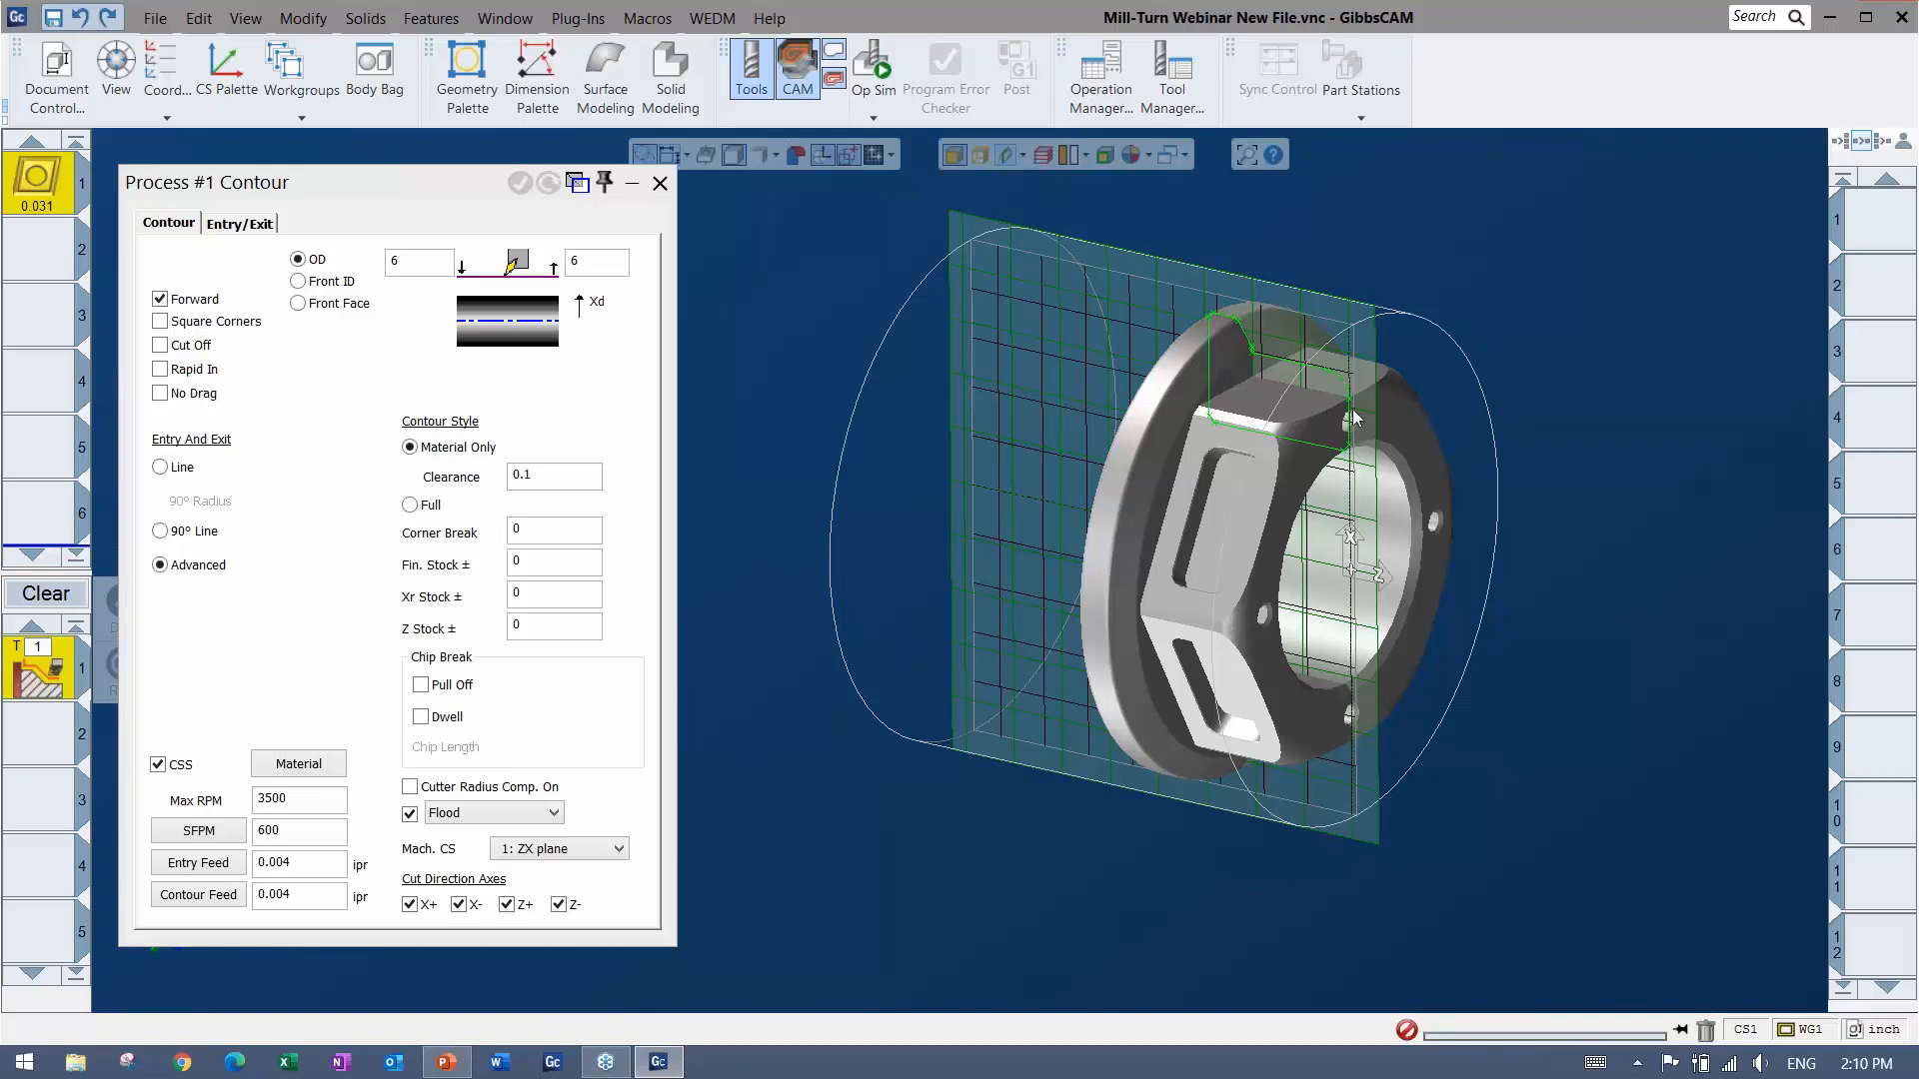
{"action": "key", "text": "ctrl+h"}
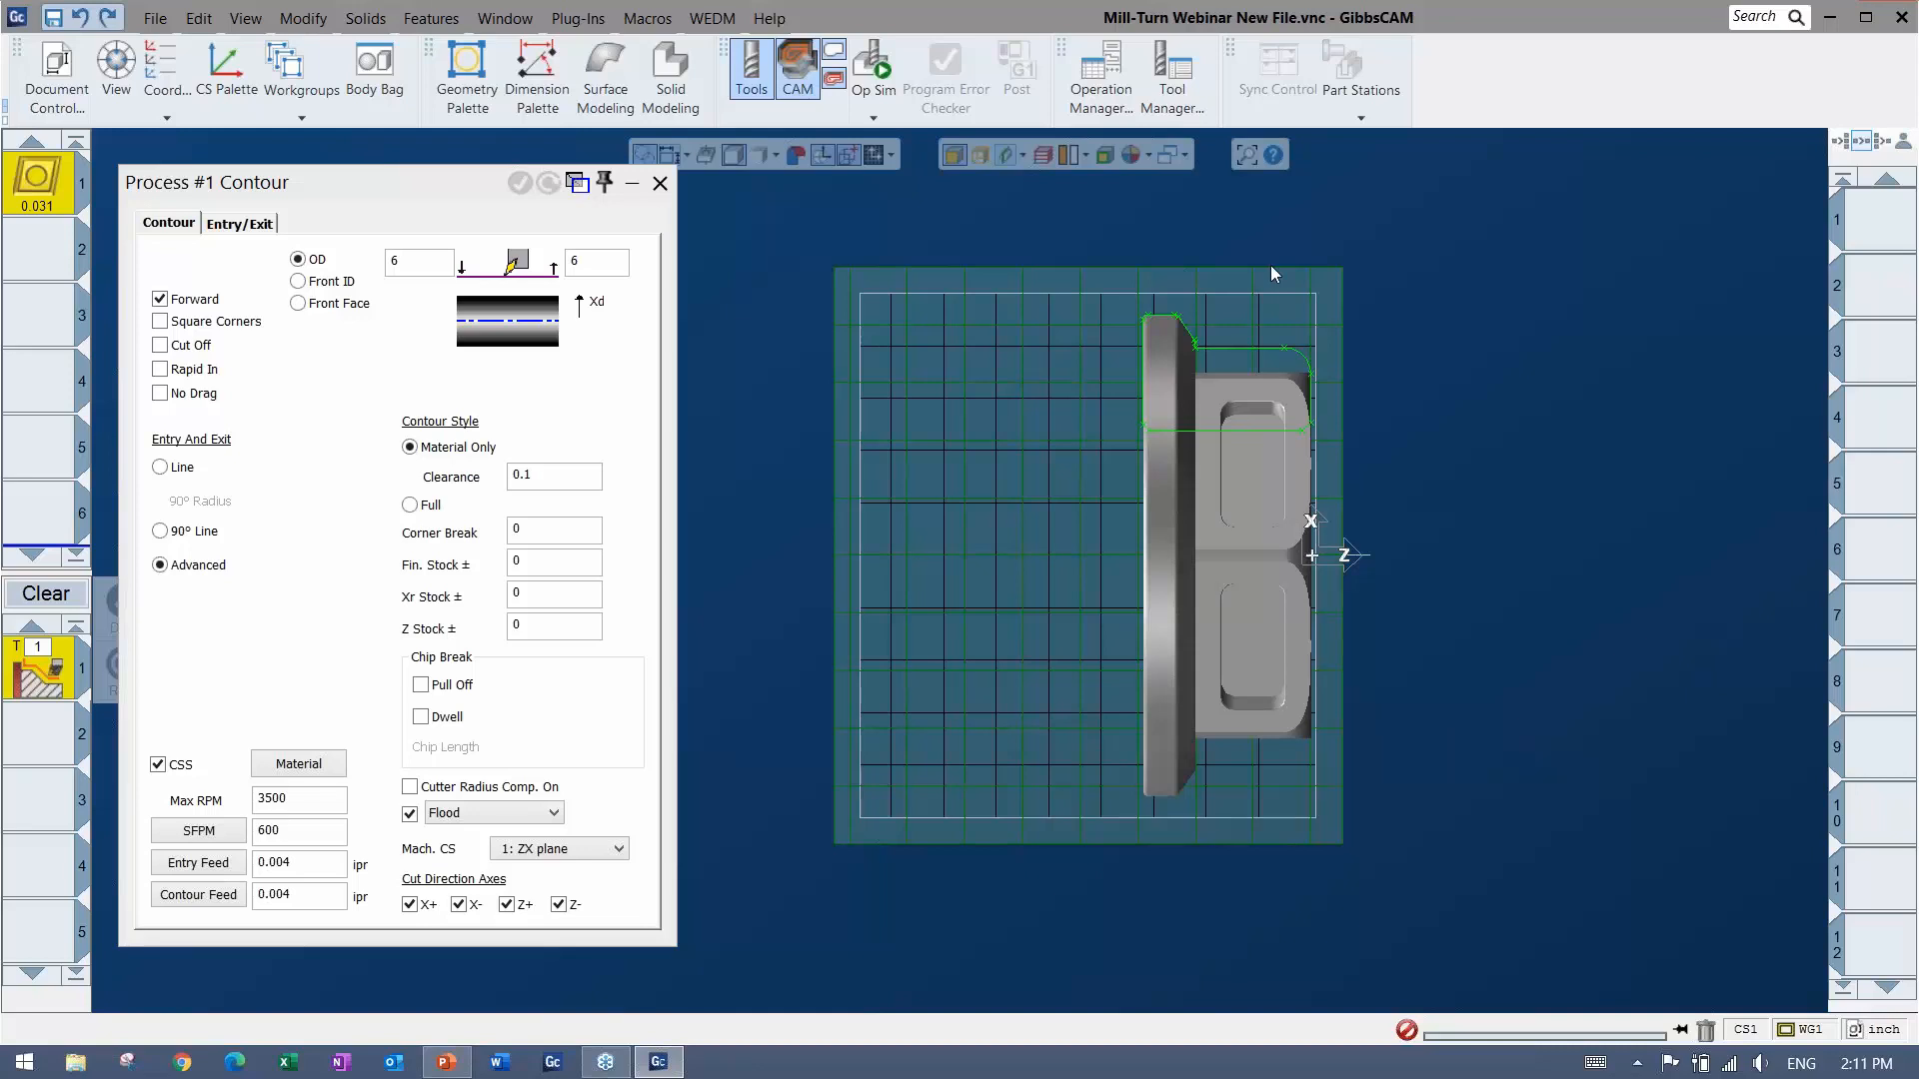
{"action": "middle_click_drag", "start_coordinate": [1299, 621], "coordinate": [1000, 652]}
{"action": "middle_click_drag", "start_coordinate": [1267, 443], "coordinate": [1400, 550]}
{"action": "key", "text": "ctrl+h"}
{"action": "left_click", "coordinate": [1310, 407]}
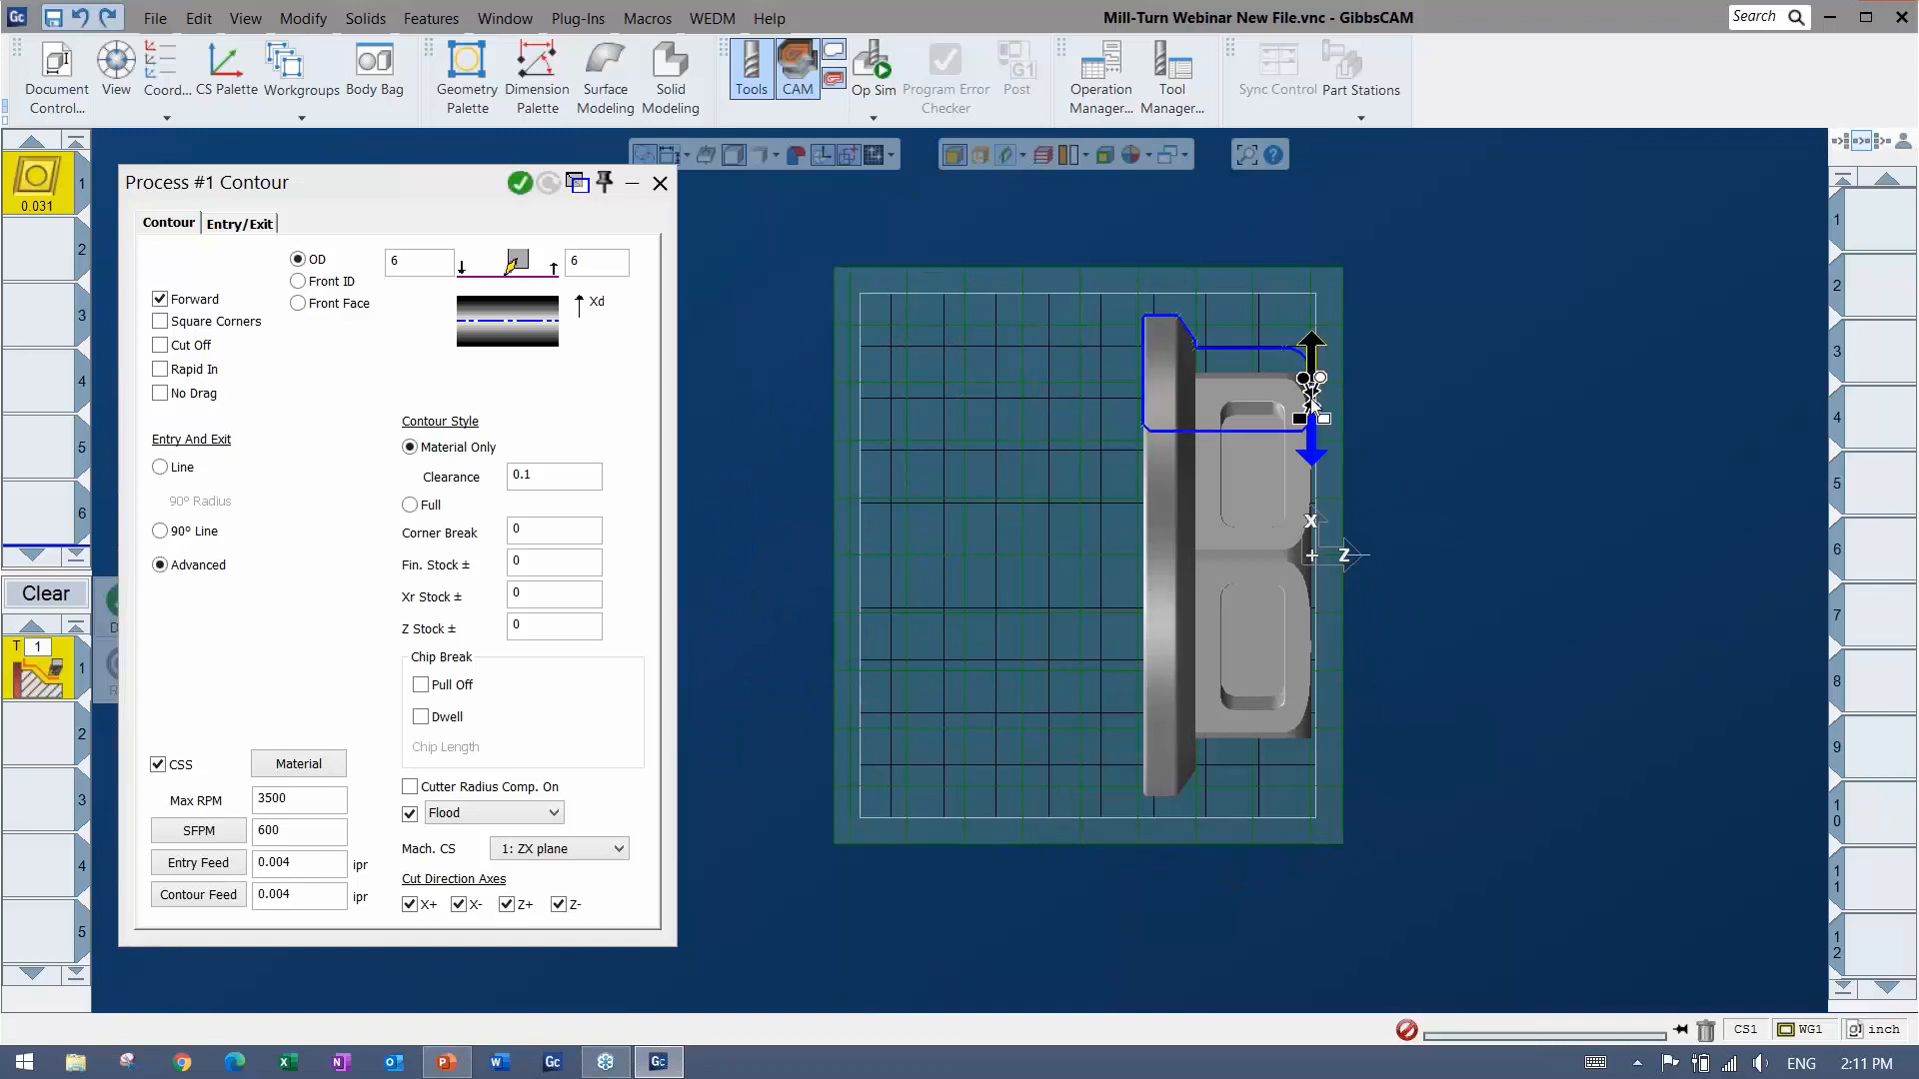
{"action": "right_click", "coordinate": [1267, 356]}
{"action": "left_click", "coordinate": [1562, 290]}
{"action": "left_click", "coordinate": [1551, 287]}
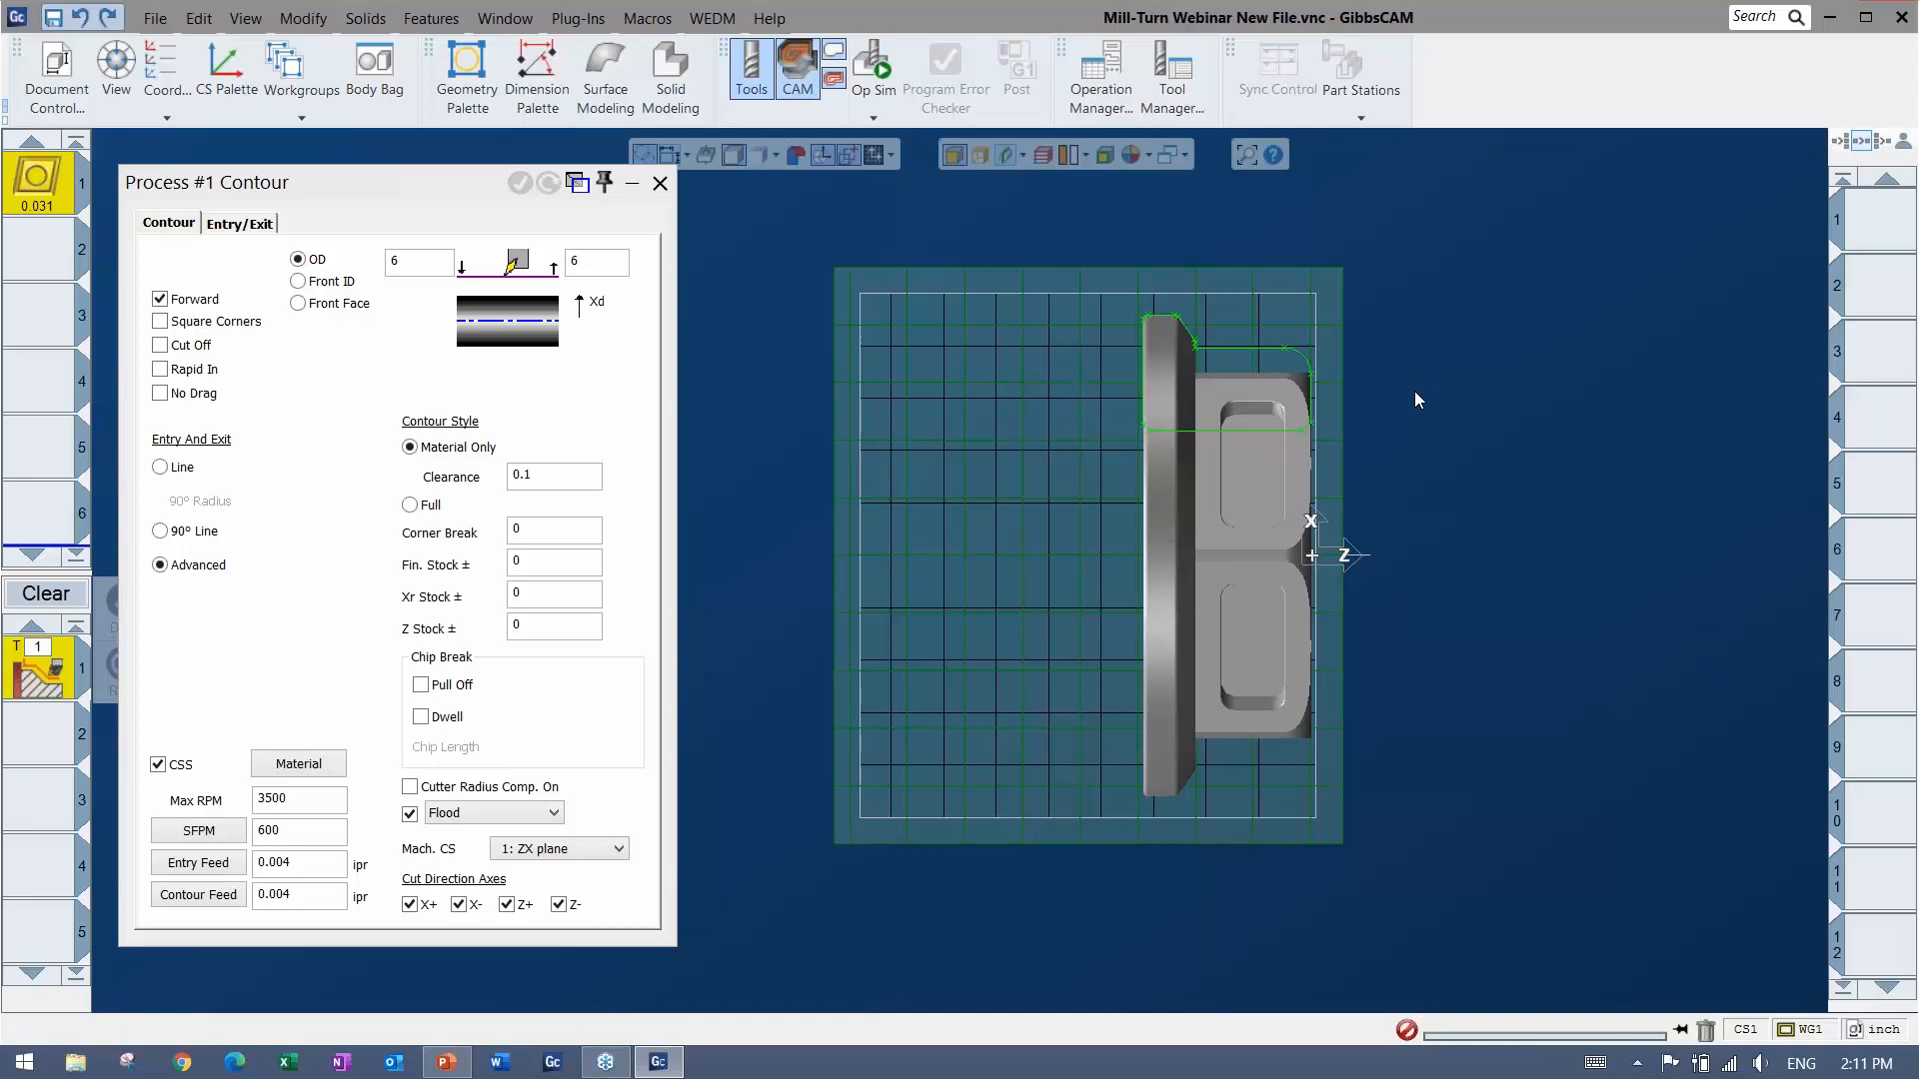
Select the front face segment of the spun profile for machining and extend its start point marker beyond the stock's outer diameter.
{"action": "left_click", "coordinate": [1314, 404]}
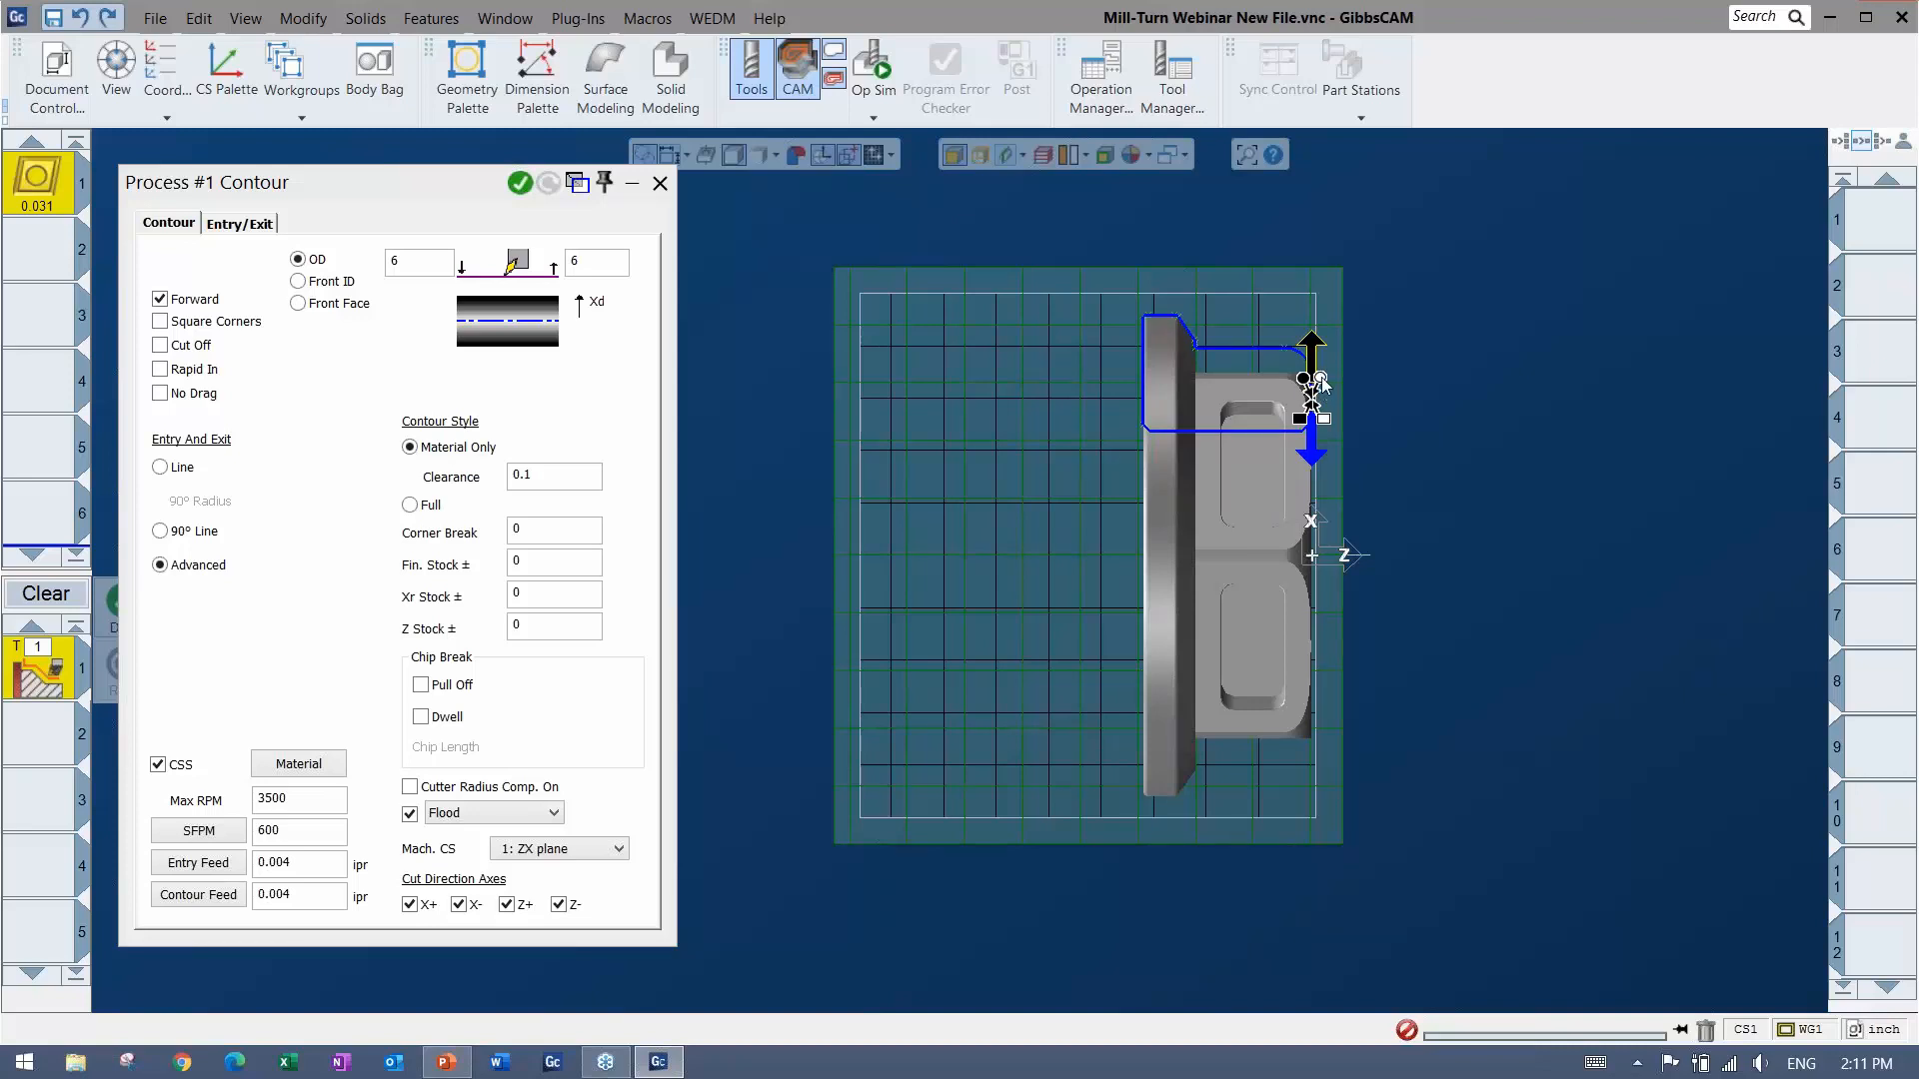
{"action": "scroll", "coordinate": [1321, 382], "scroll_direction": "up", "scroll_amount": 2}
{"action": "left_click_drag", "start_coordinate": [1404, 337], "coordinate": [1401, 166]}
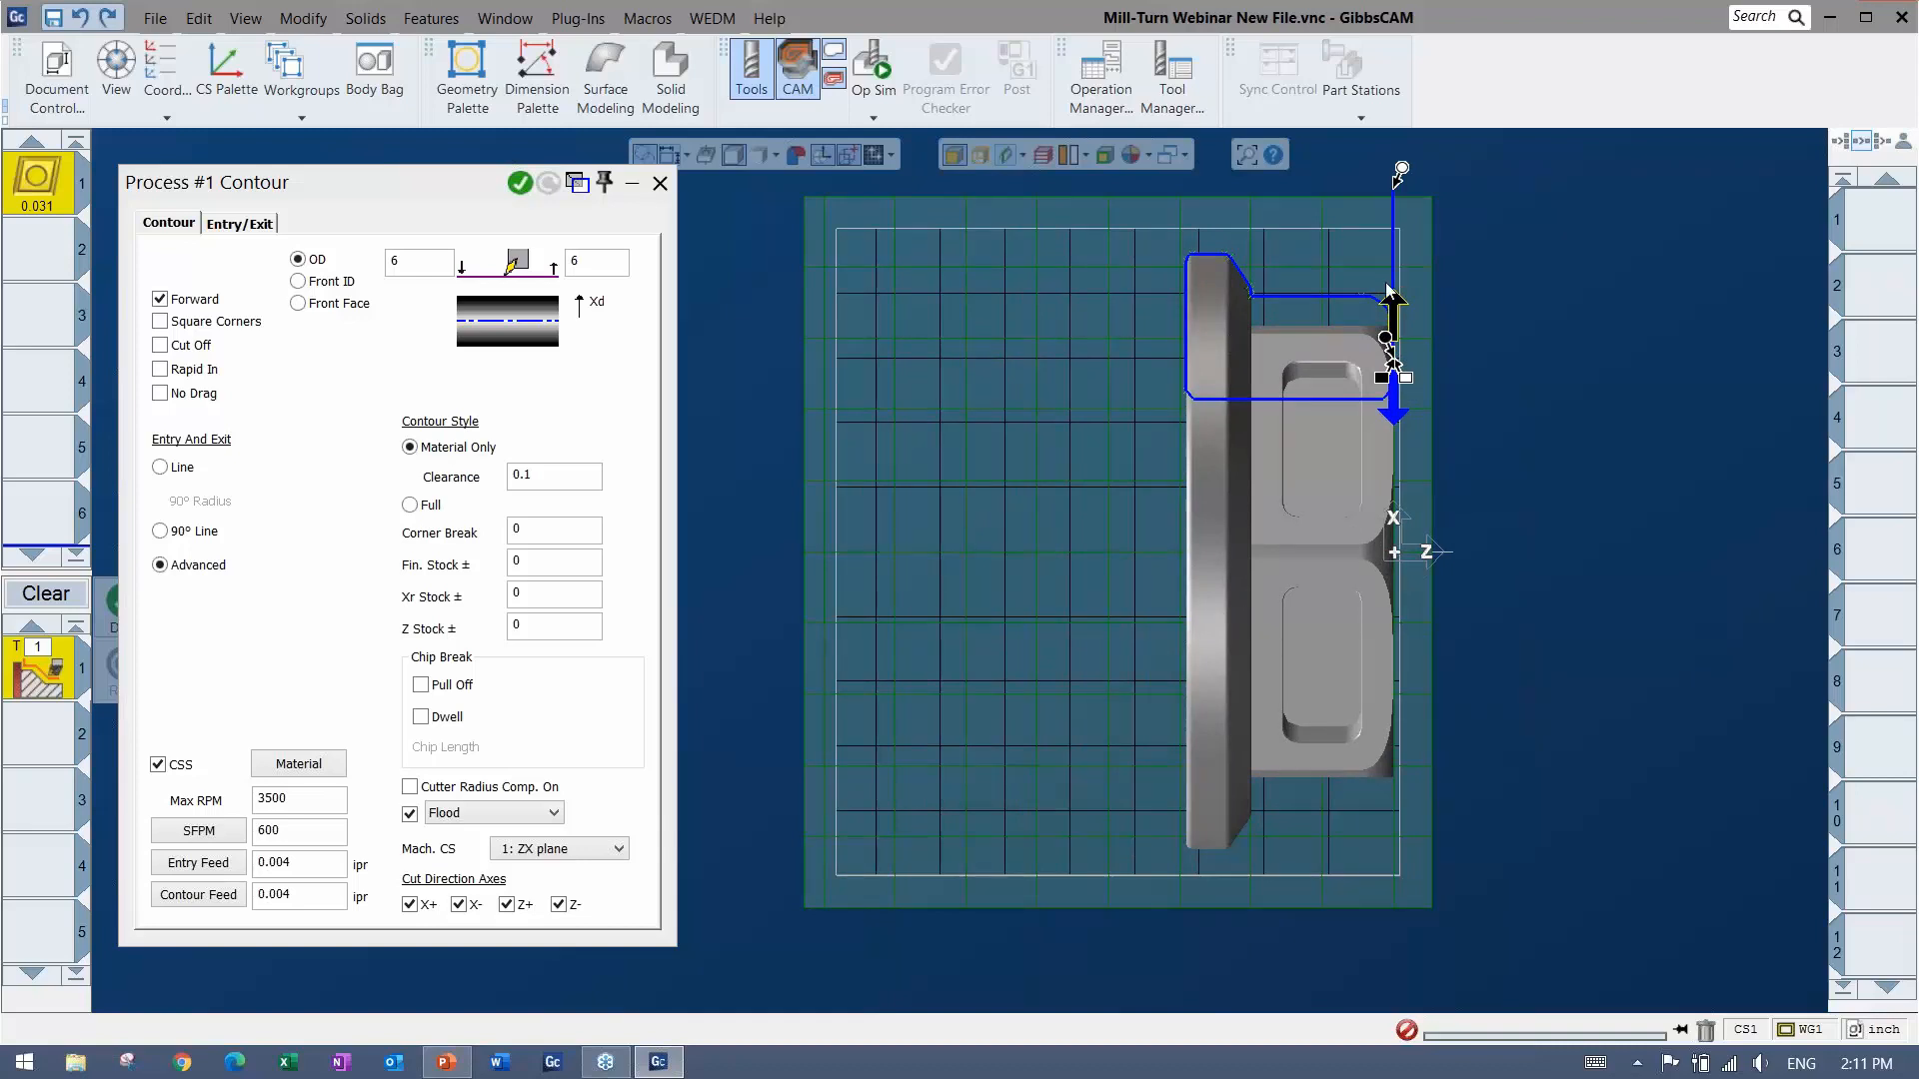
Extend the end point marker of the front face segment past the part's centreline.
{"action": "left_click_drag", "start_coordinate": [1385, 338], "coordinate": [1386, 581]}
{"action": "left_click", "coordinate": [1401, 171]}
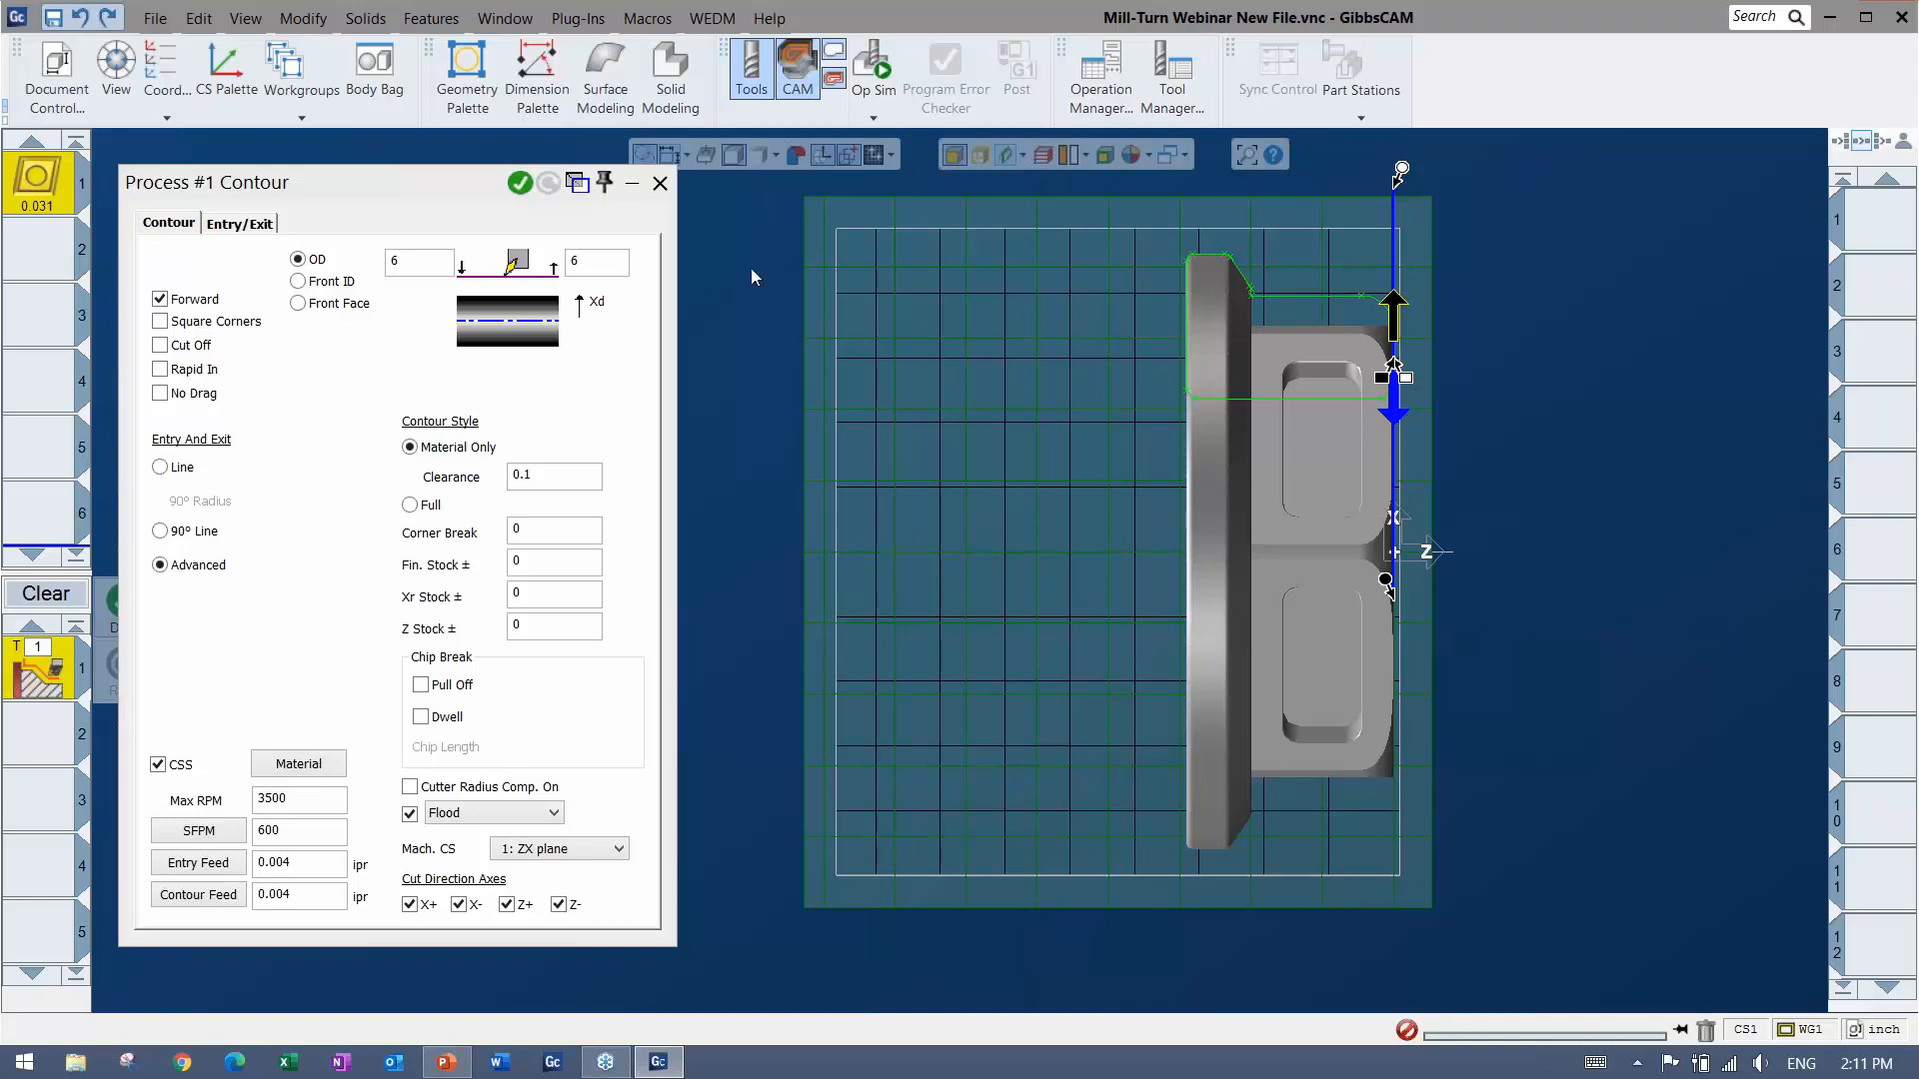
{"action": "right_click", "coordinate": [1404, 170]}
{"action": "left_click", "coordinate": [1459, 213]}
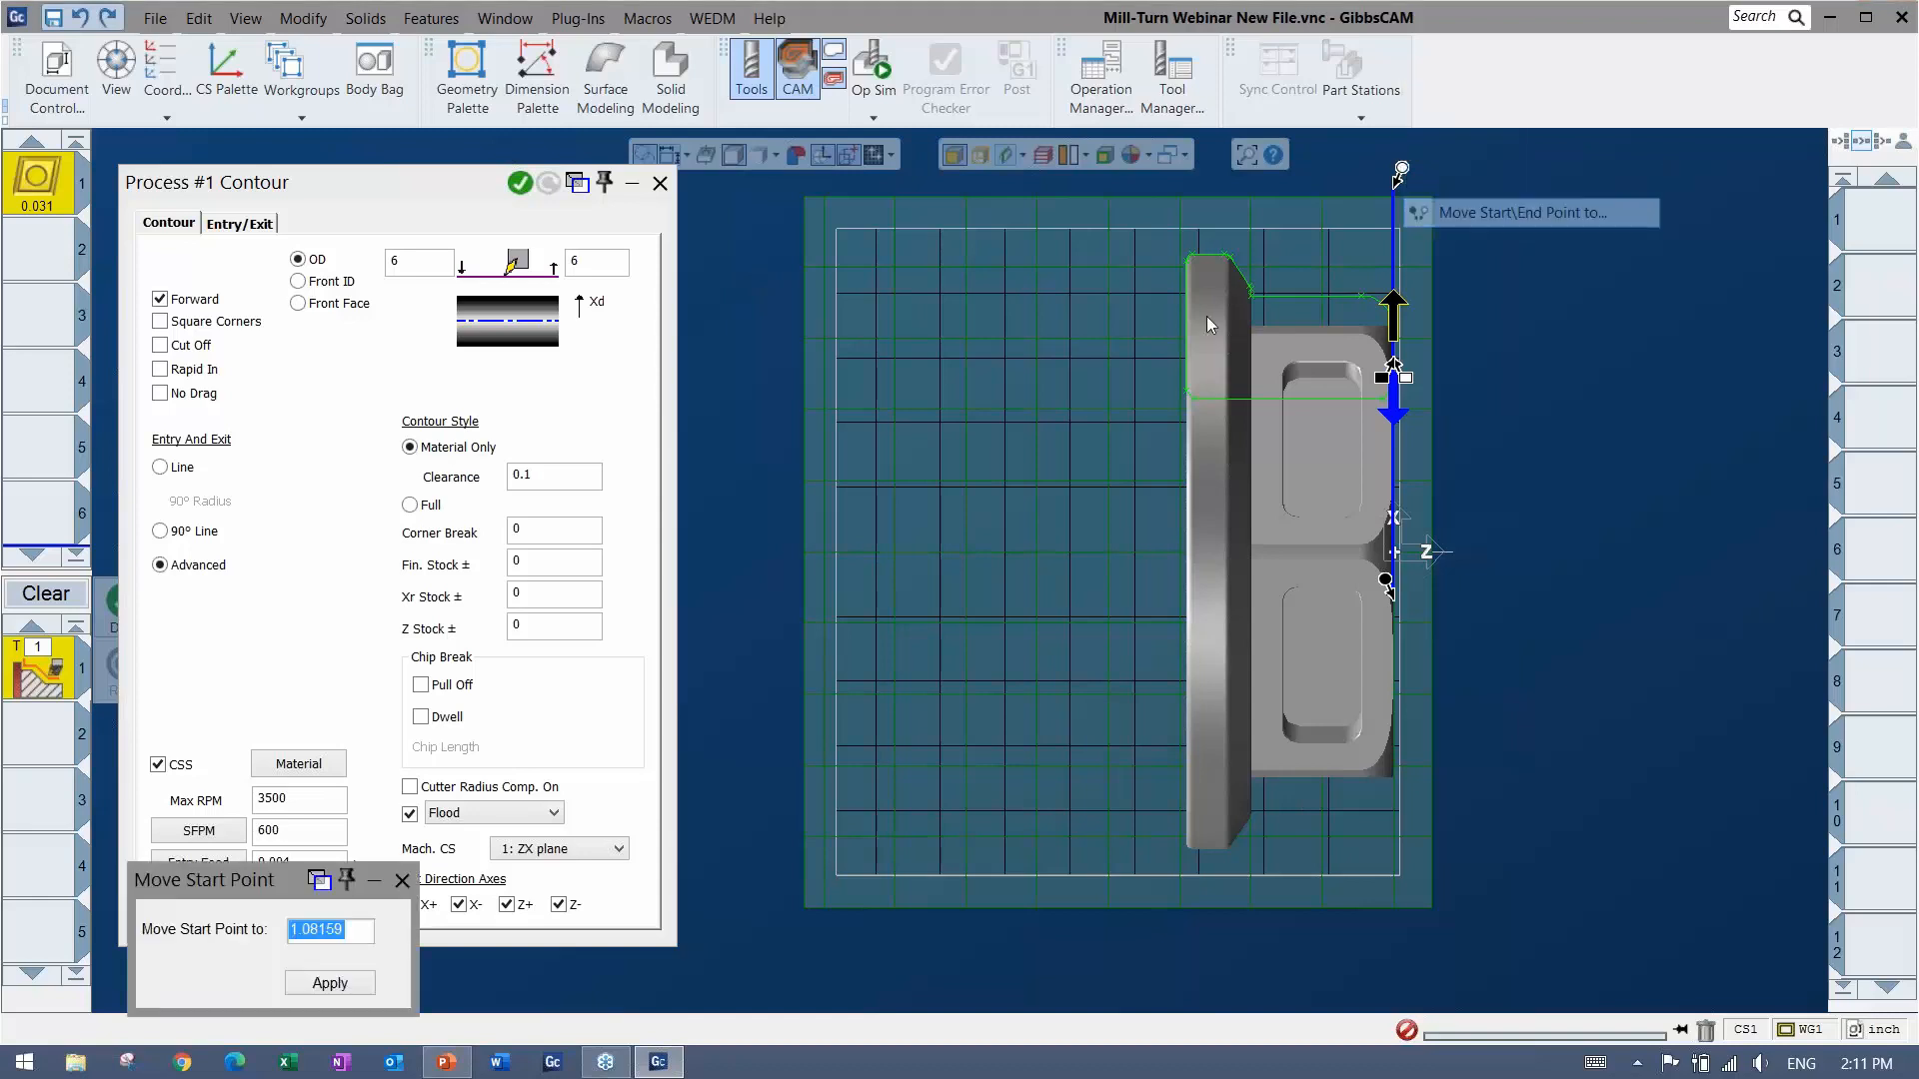
{"action": "left_click", "coordinate": [403, 883]}
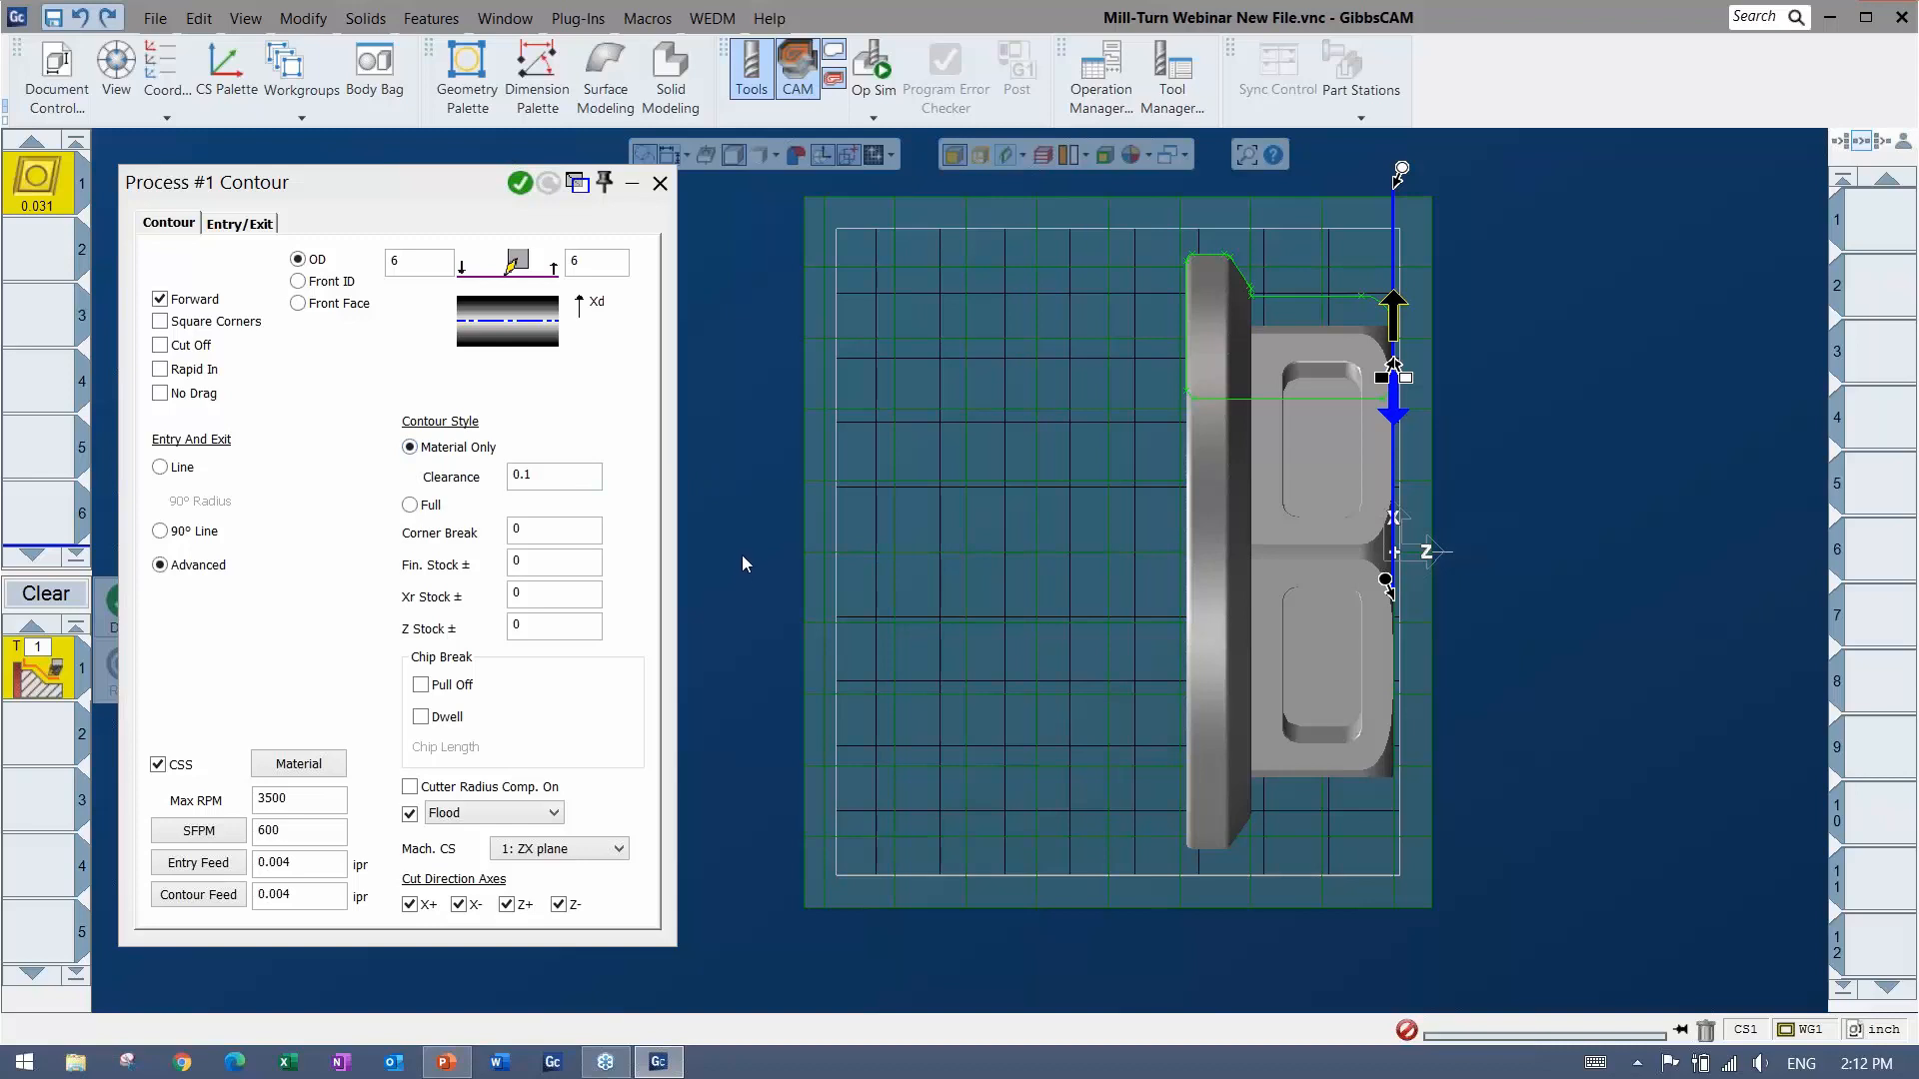
Move the facing segment's start point marker farther beyond the stock's outer diameter and generate the contour operation.
{"action": "left_click_drag", "start_coordinate": [1398, 170], "coordinate": [1397, 137]}
{"action": "left_click_drag", "start_coordinate": [419, 197], "coordinate": [507, 242]}
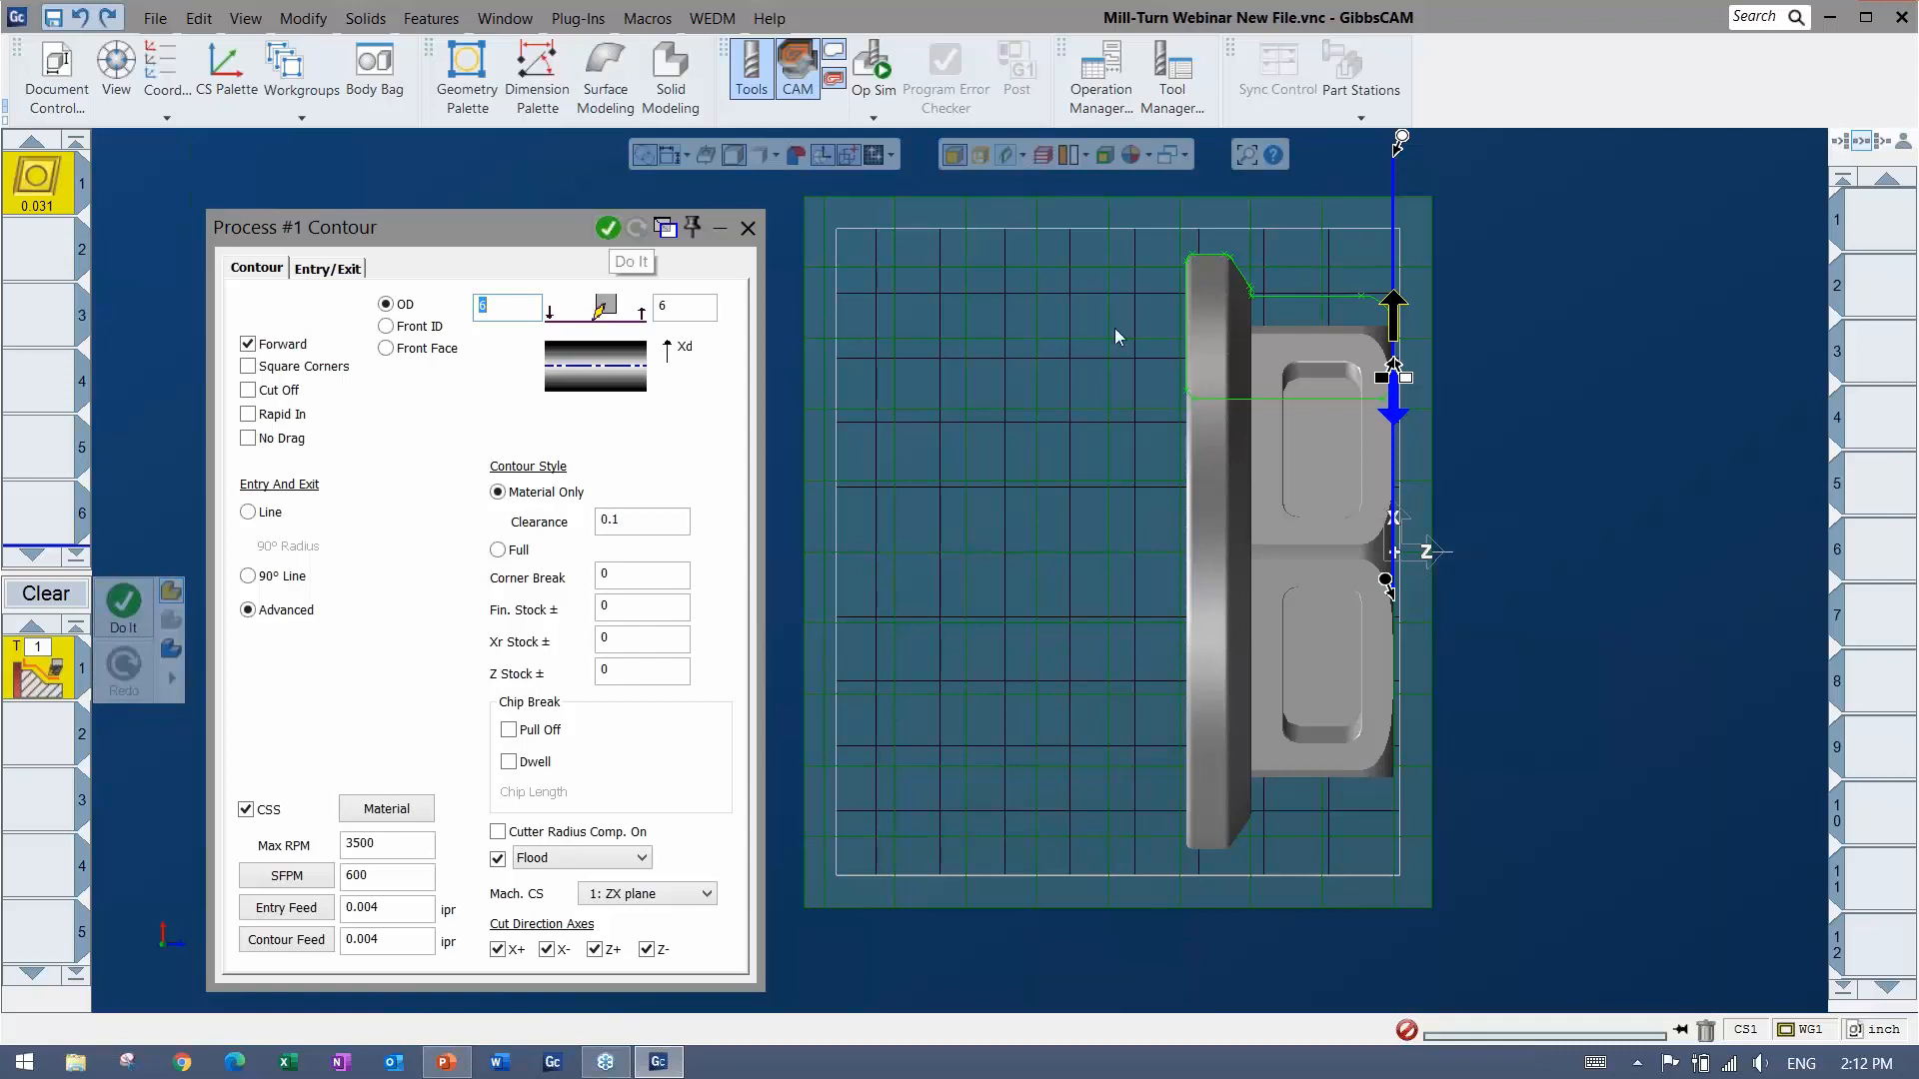
{"action": "right_click", "coordinate": [1572, 349]}
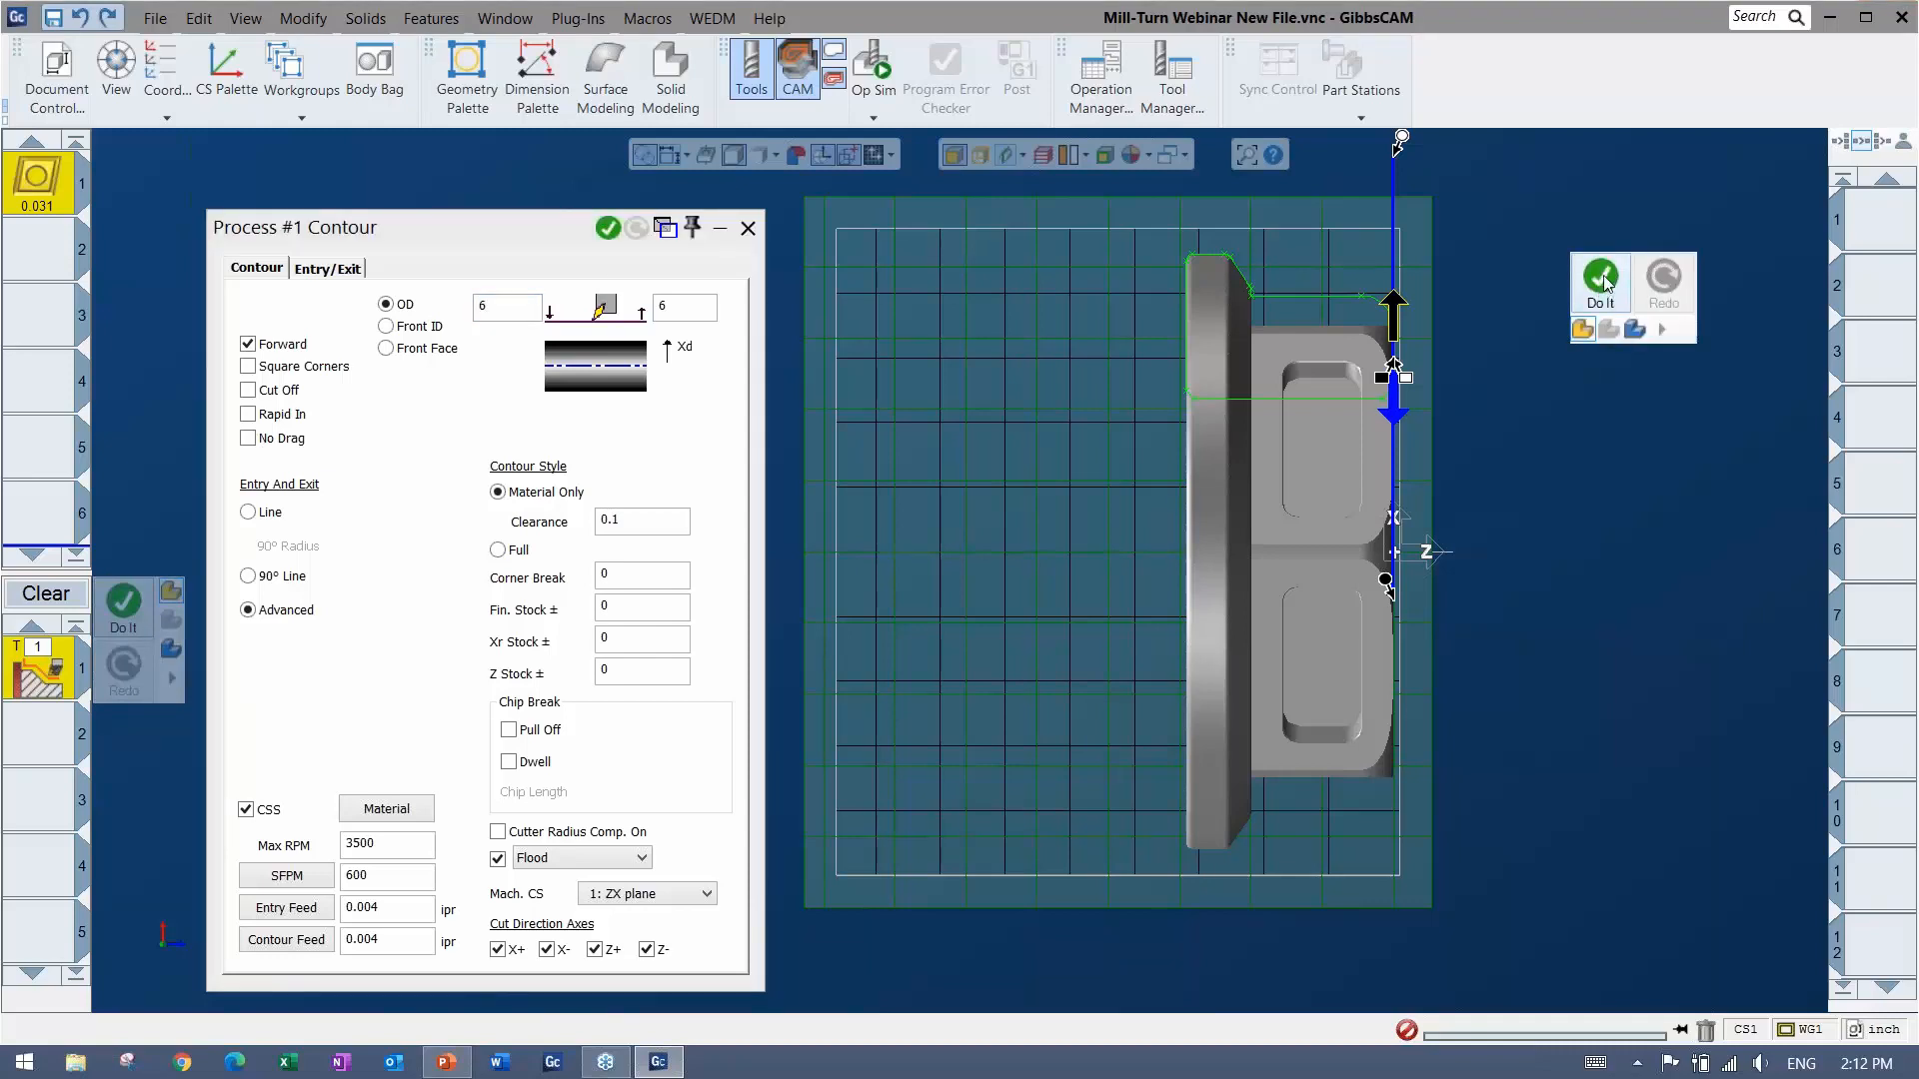
{"action": "left_click", "coordinate": [1601, 278]}
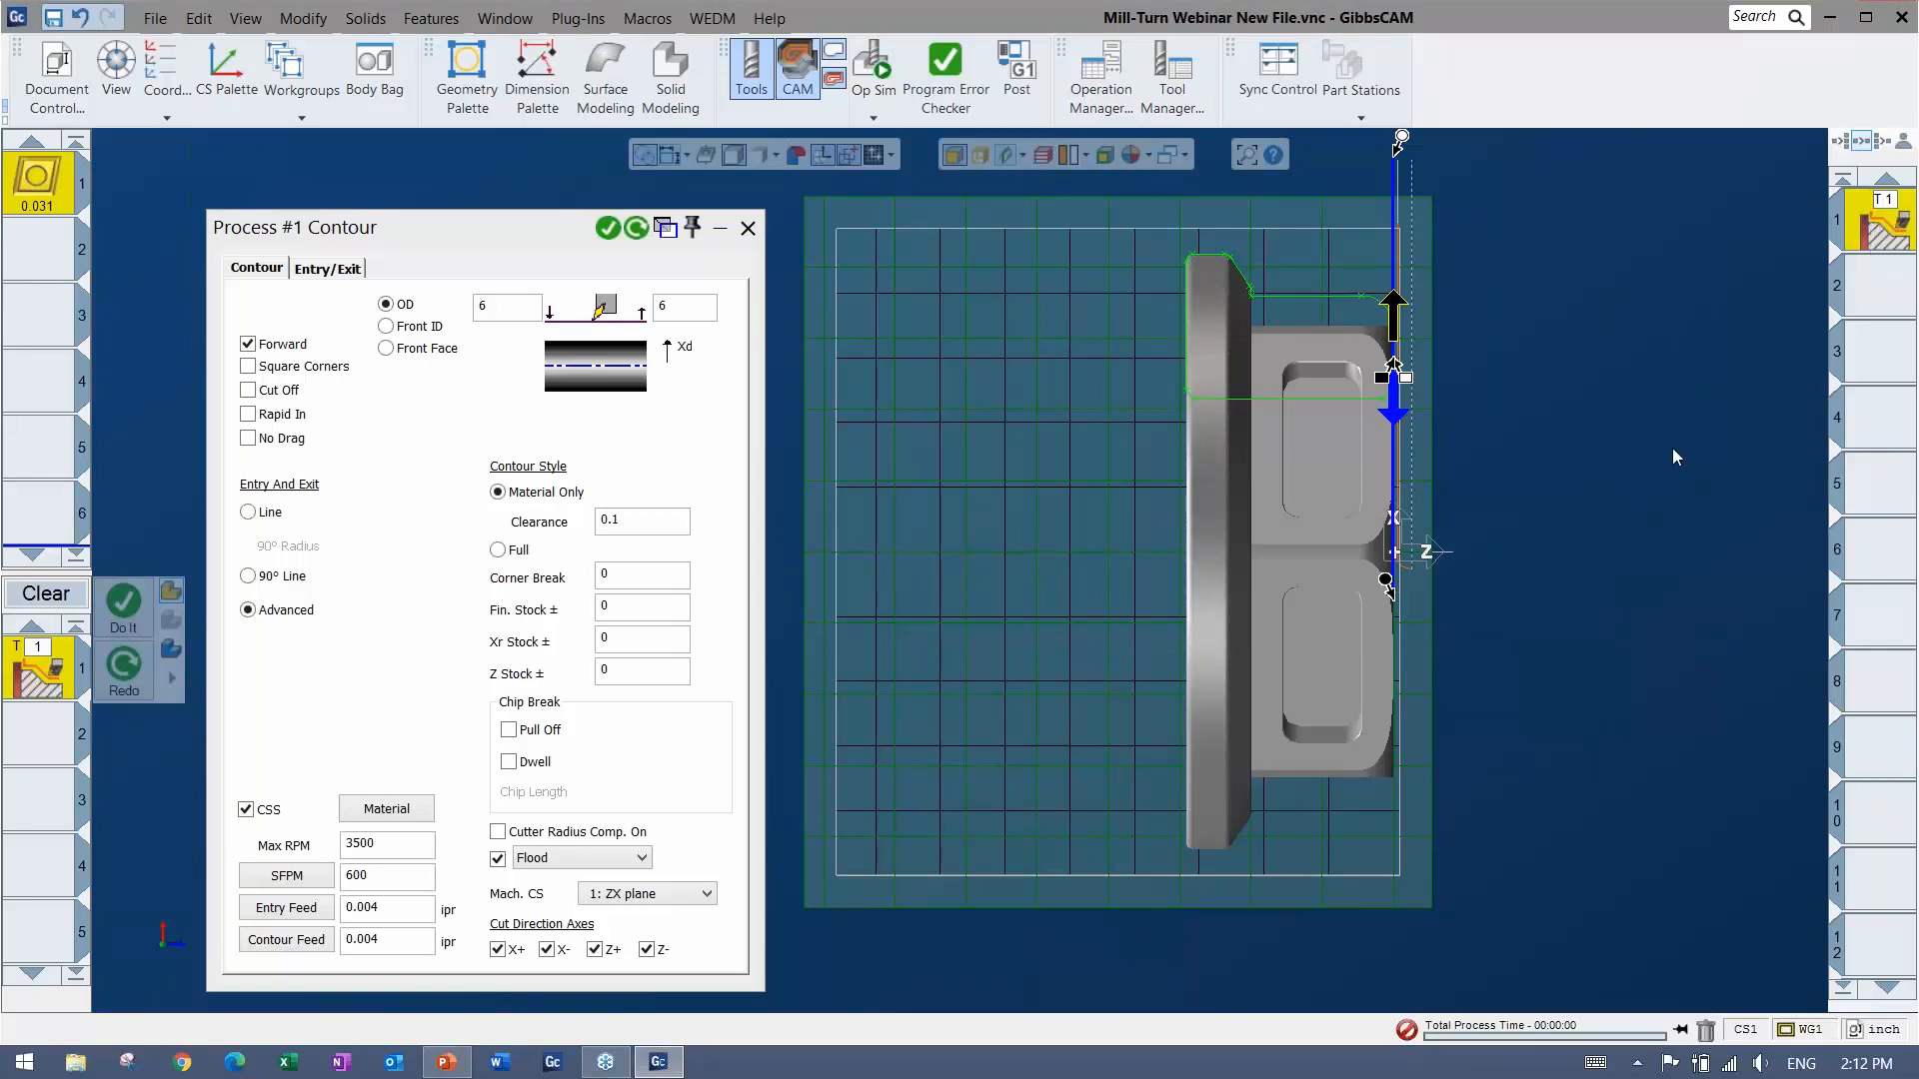
{"action": "scroll", "coordinate": [1437, 228], "scroll_direction": "down", "scroll_amount": 2}
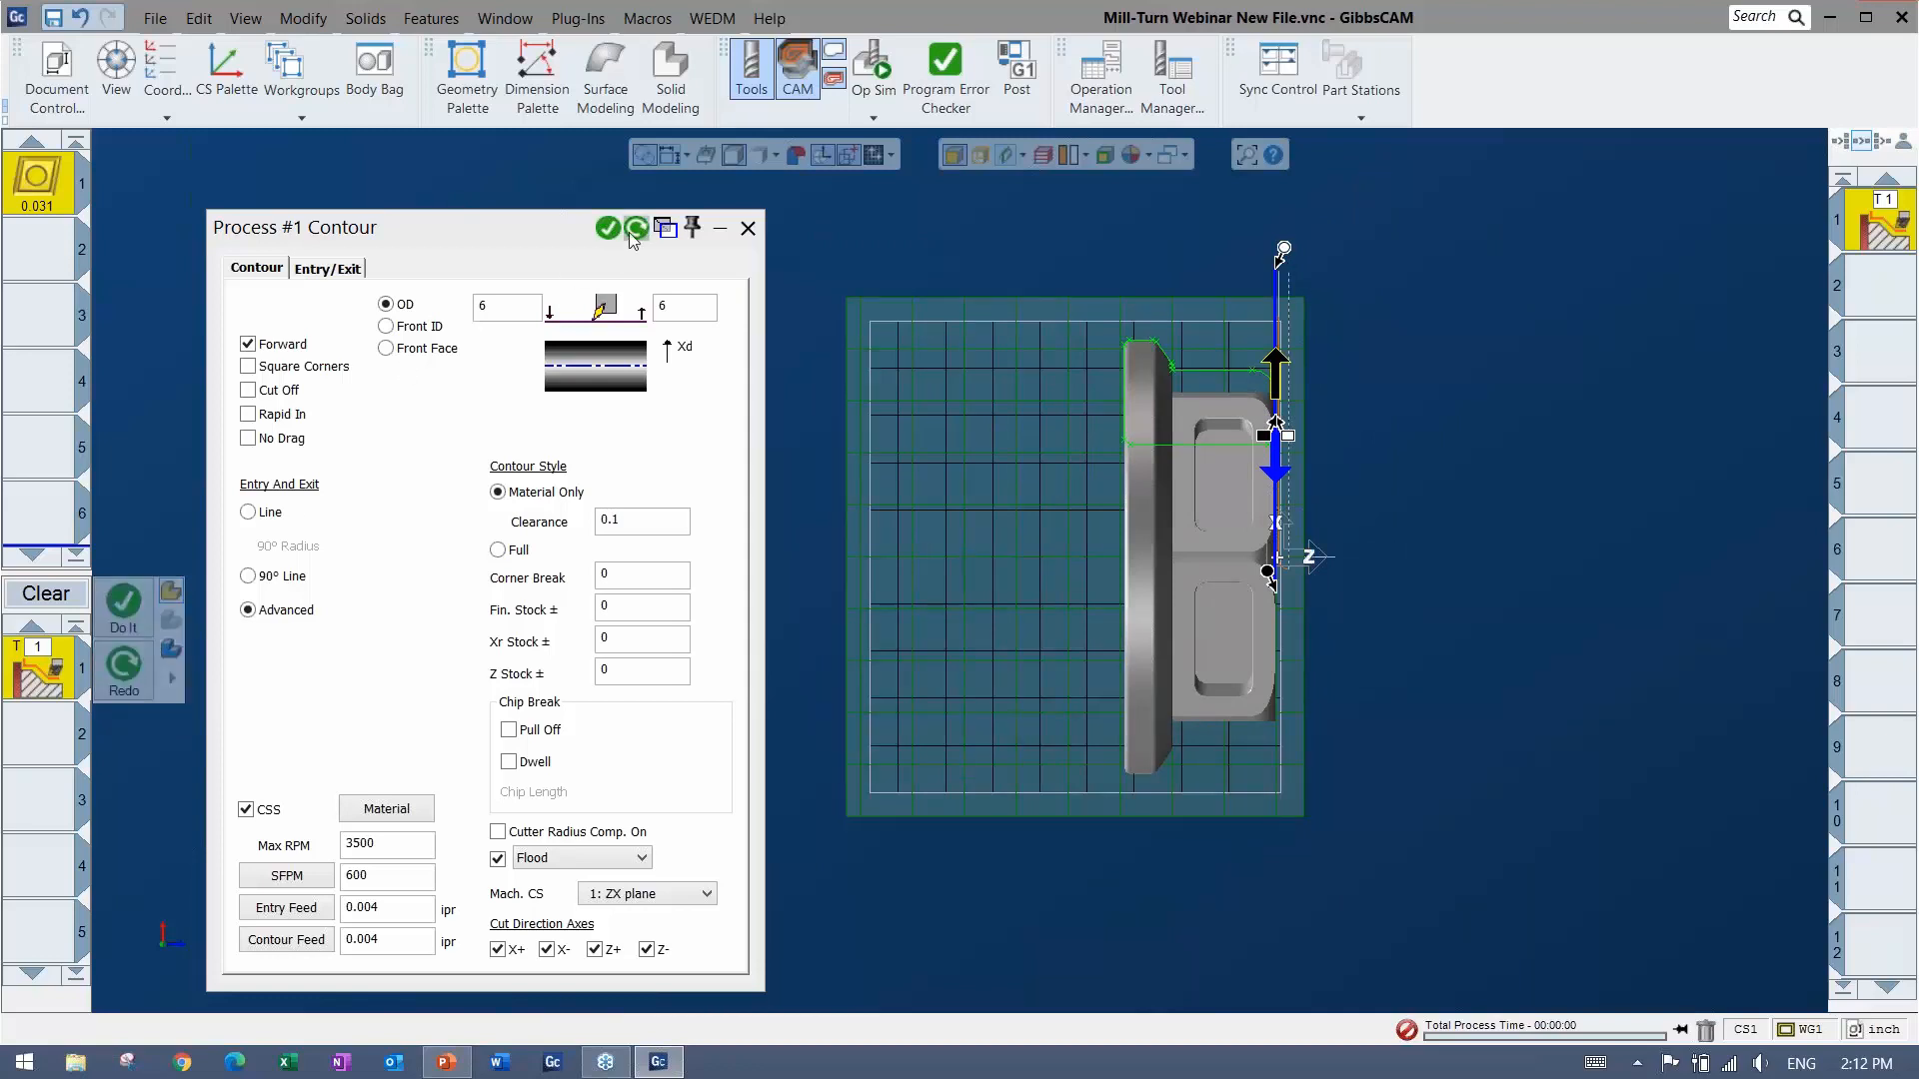
Pull the facing segment's end point marker back short of the part's centreline and redo the contour operation.
{"action": "mouse_move", "coordinate": [1376, 357]}
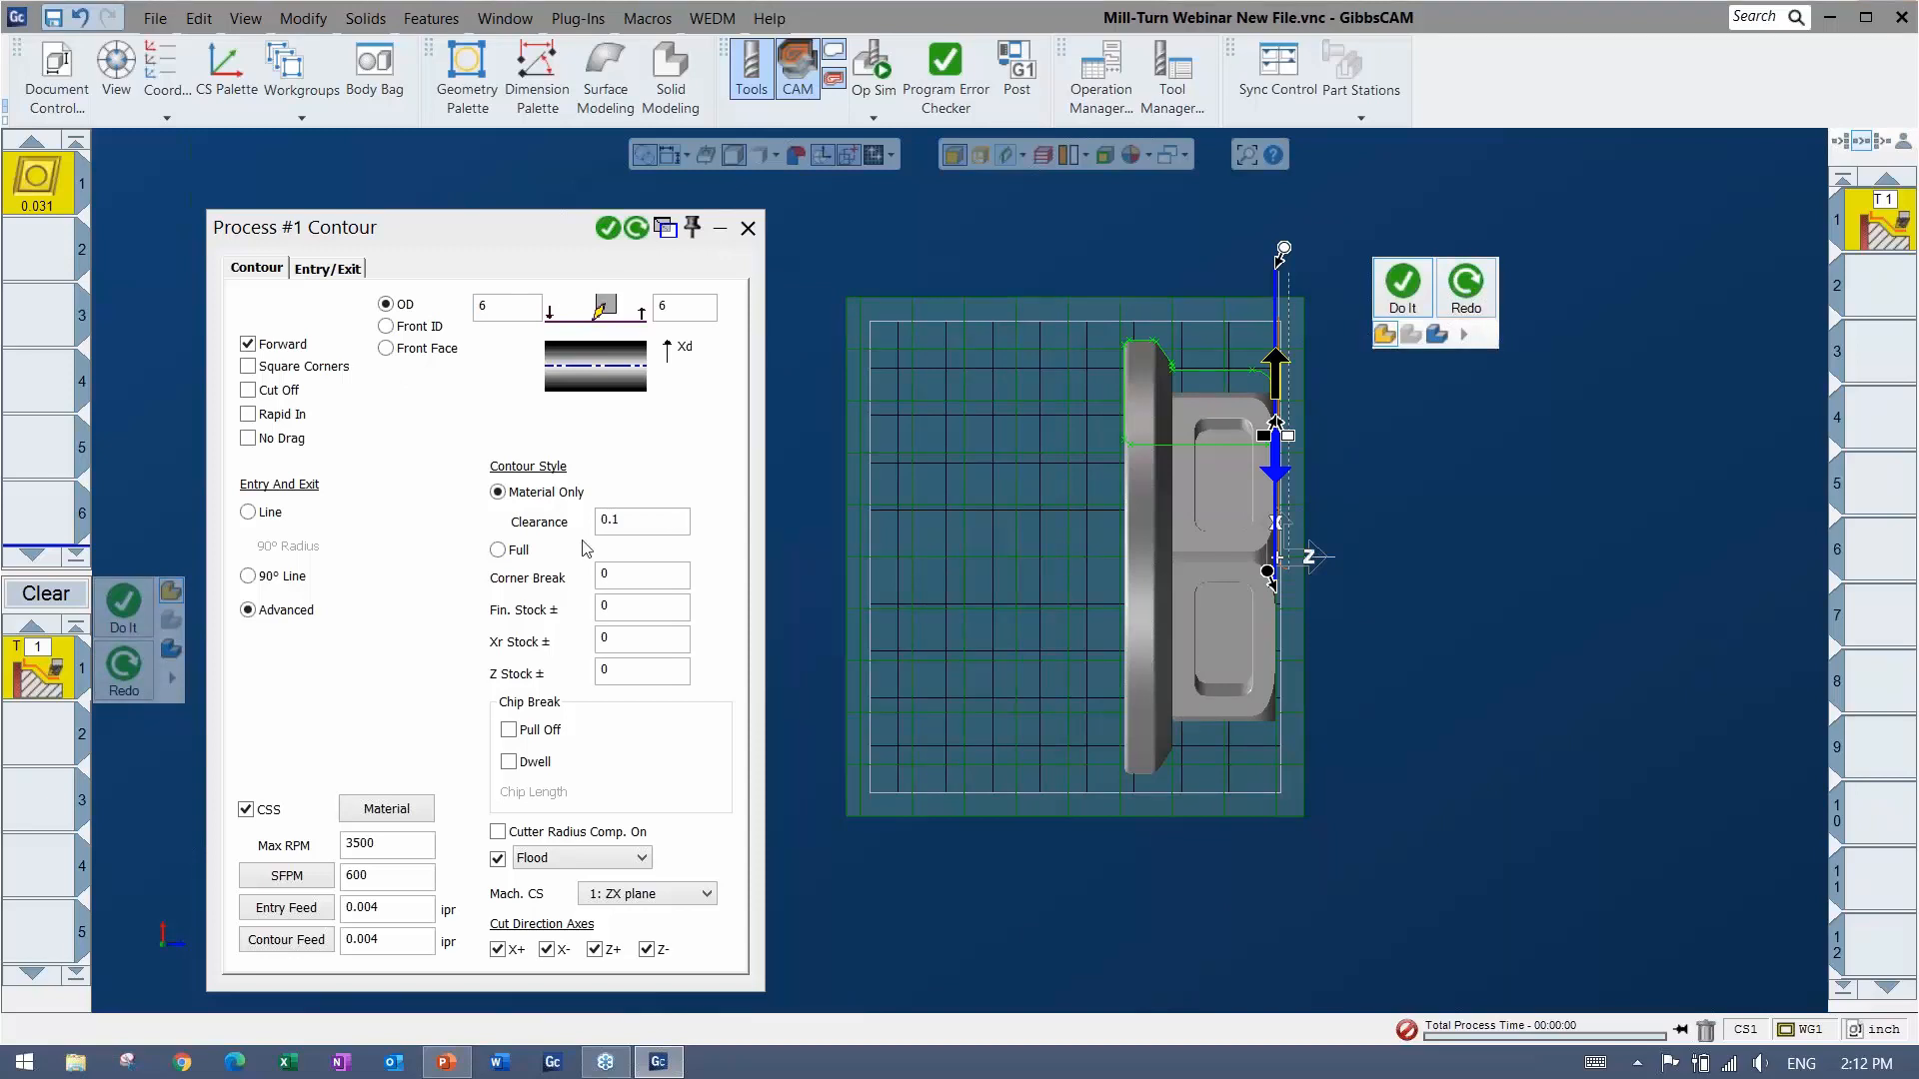
{"action": "double_click", "coordinate": [480, 304]}
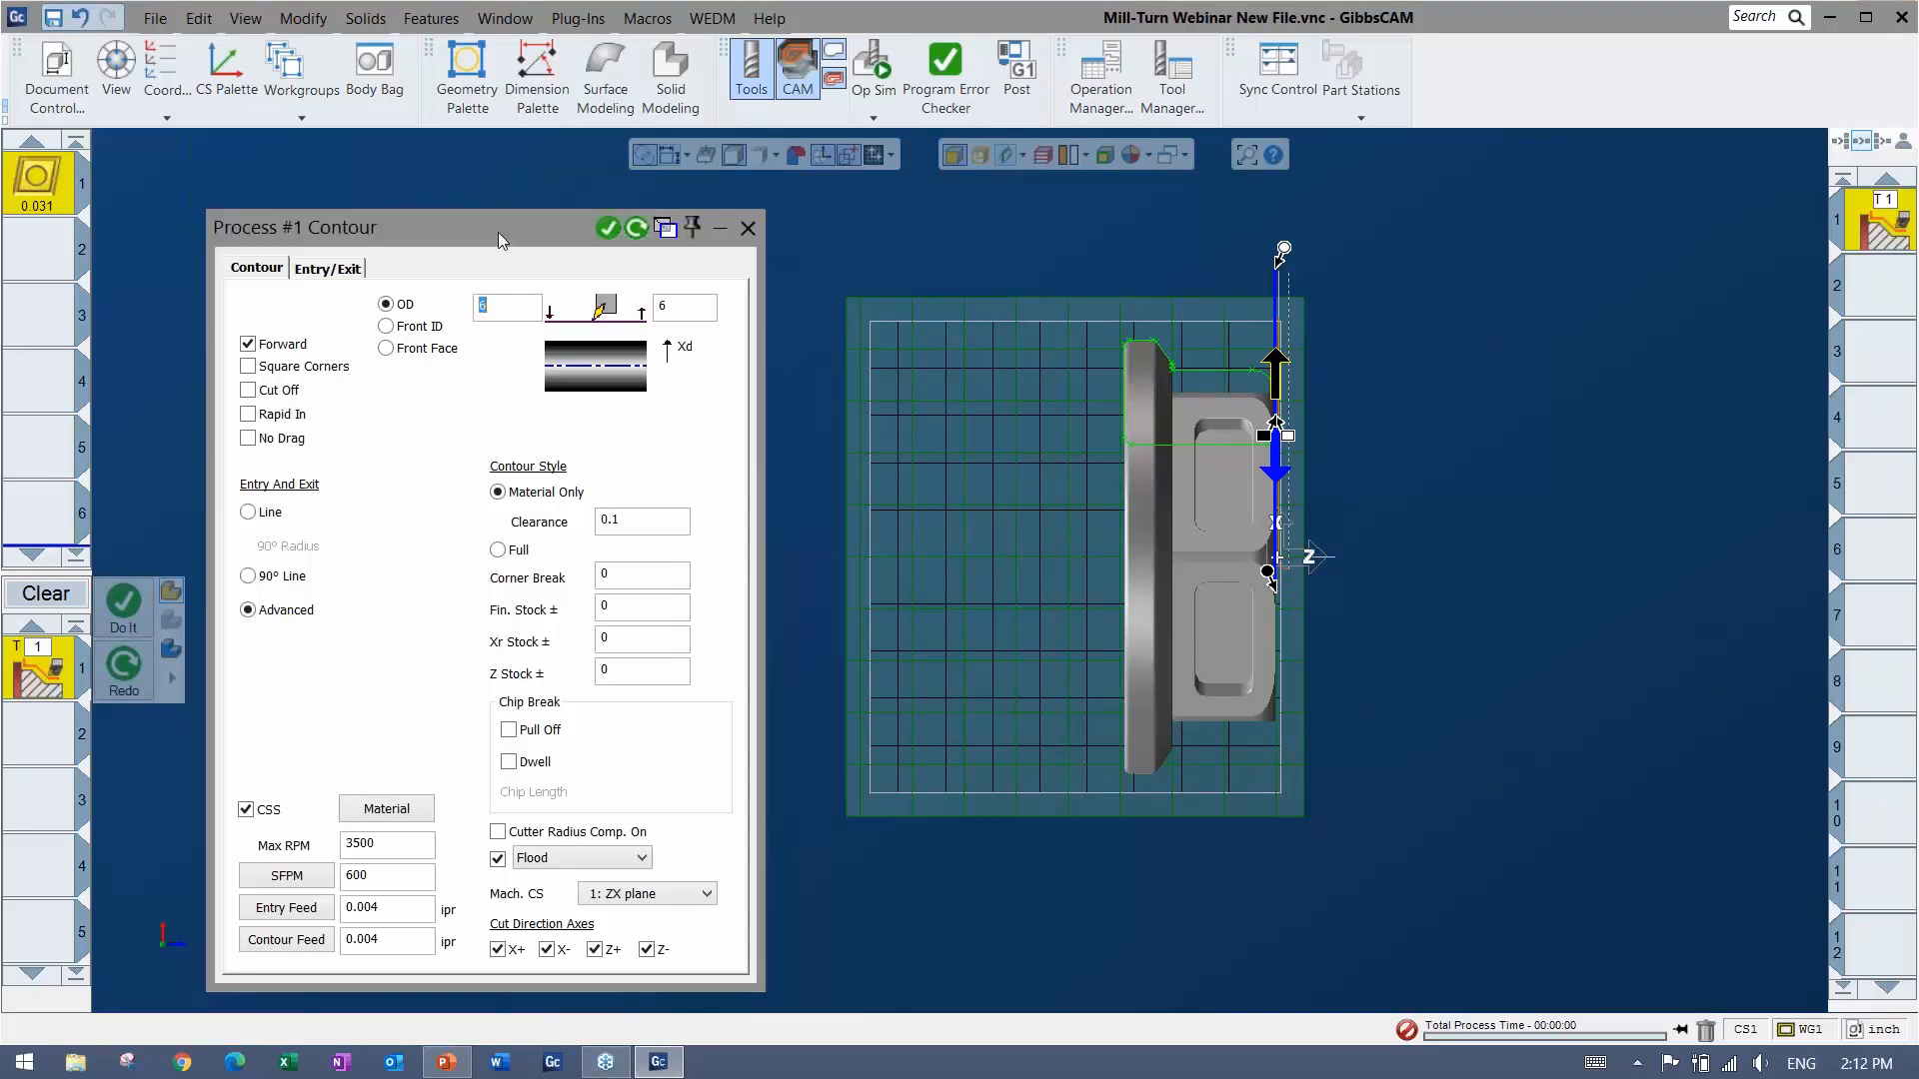
{"action": "left_click_drag", "start_coordinate": [1270, 560], "coordinate": [1267, 466]}
{"action": "left_click", "coordinate": [637, 227]}
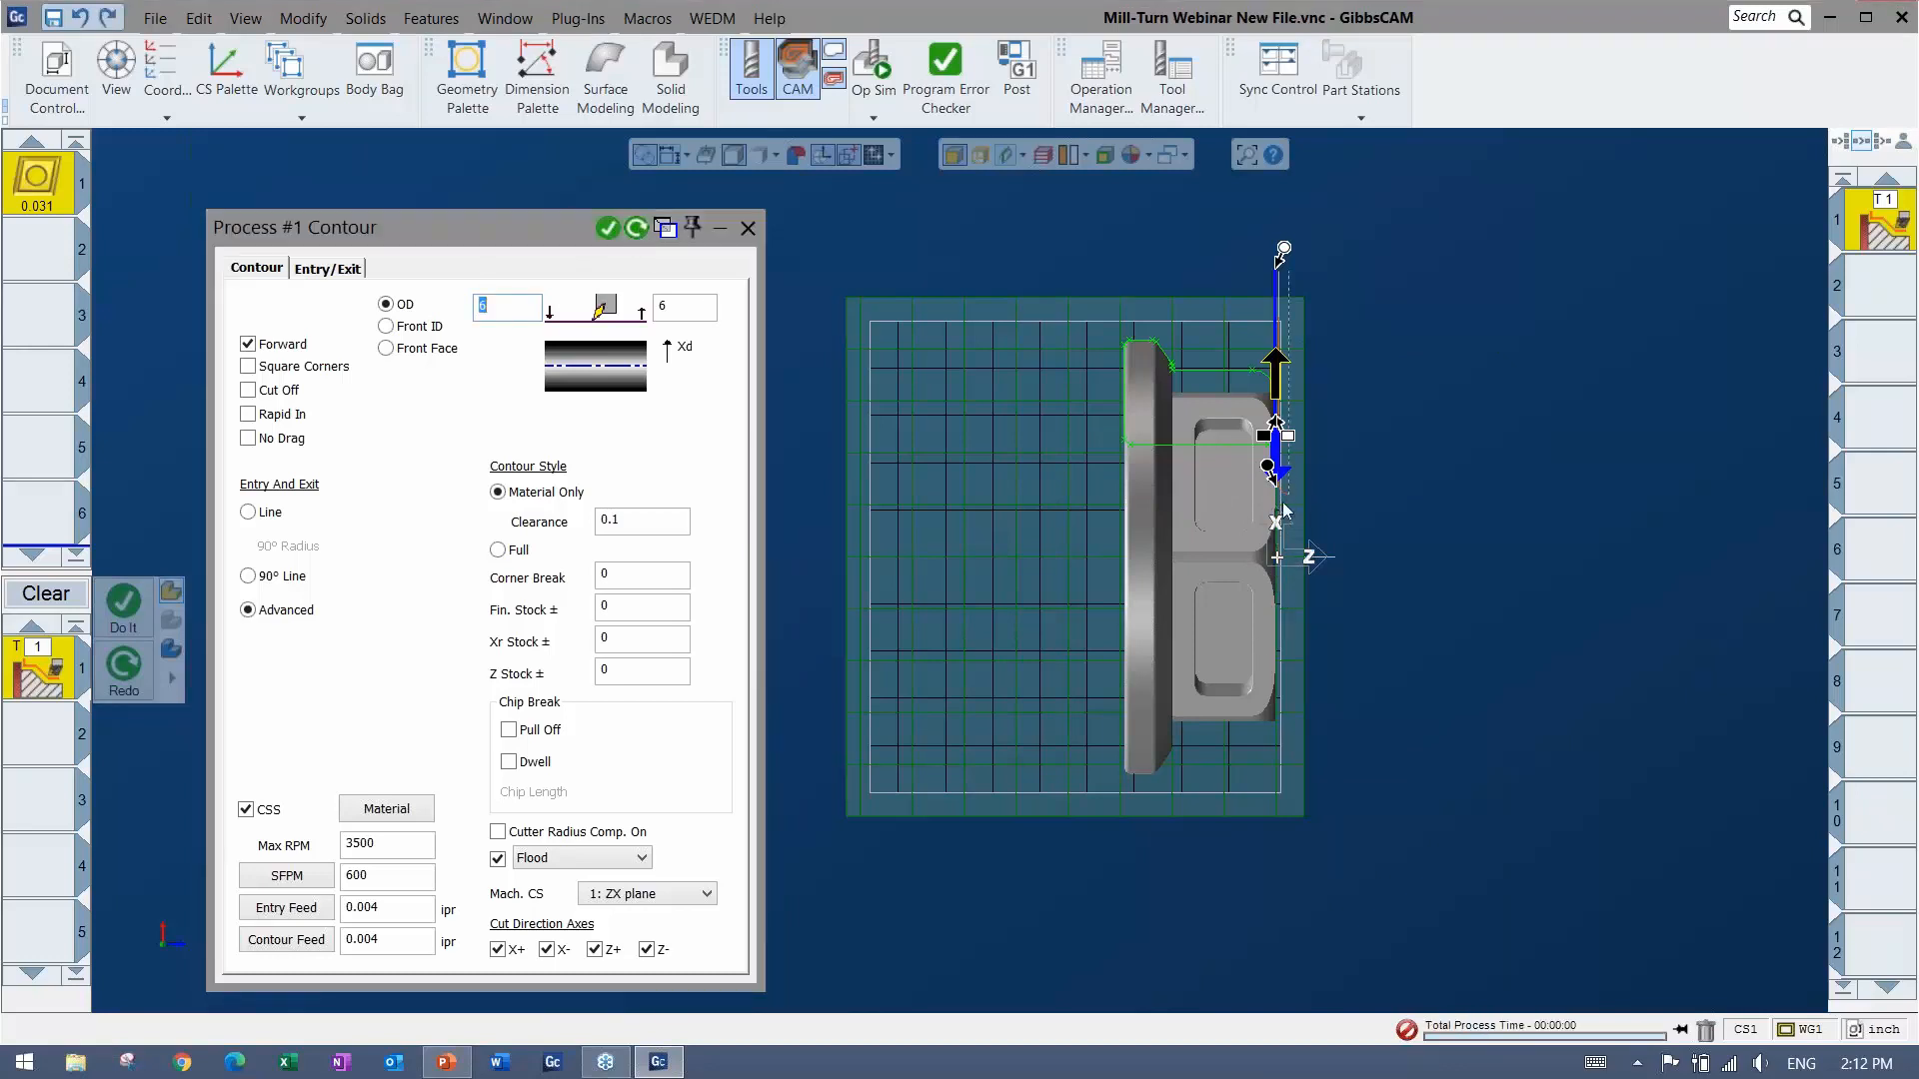
Extend the facing segment's end point marker past the centreline, redo the contour operation and deselect the profile.
{"action": "left_click_drag", "start_coordinate": [1268, 466], "coordinate": [1267, 598]}
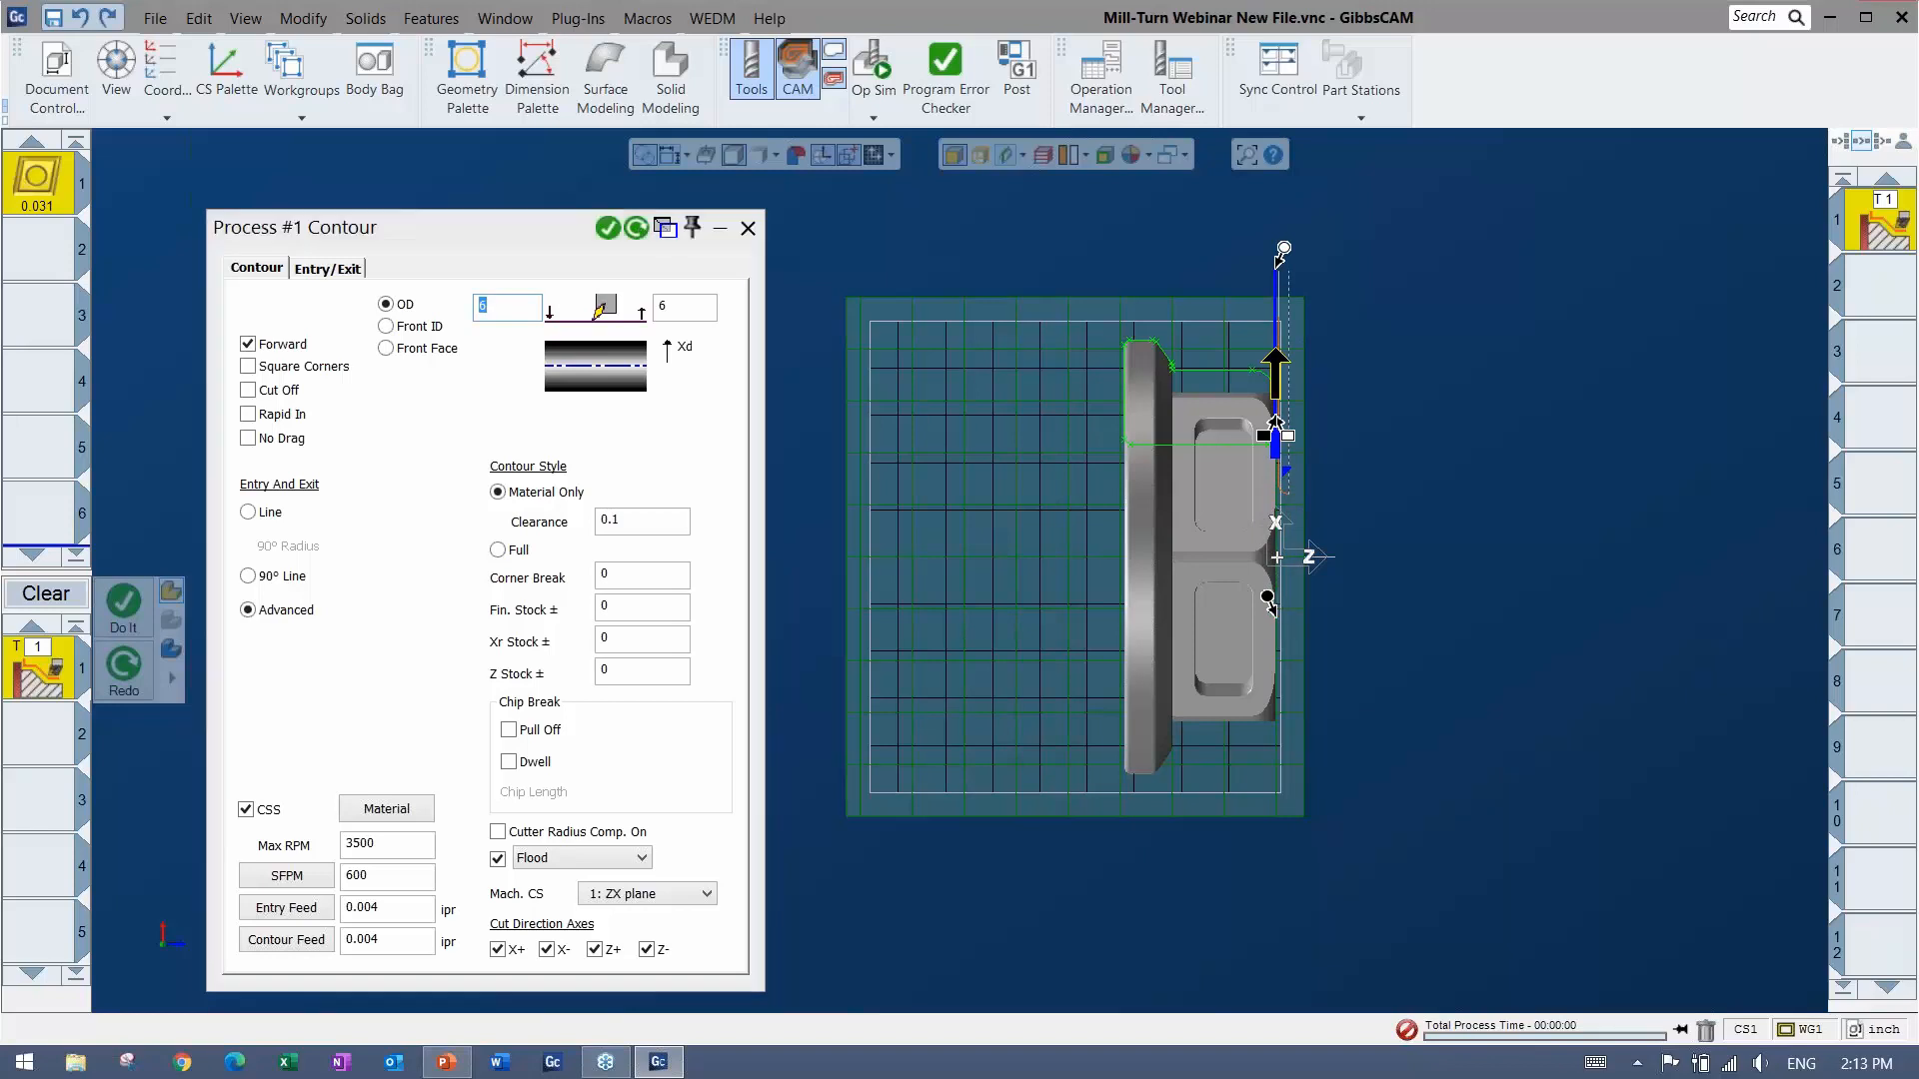
{"action": "left_click", "coordinate": [639, 232]}
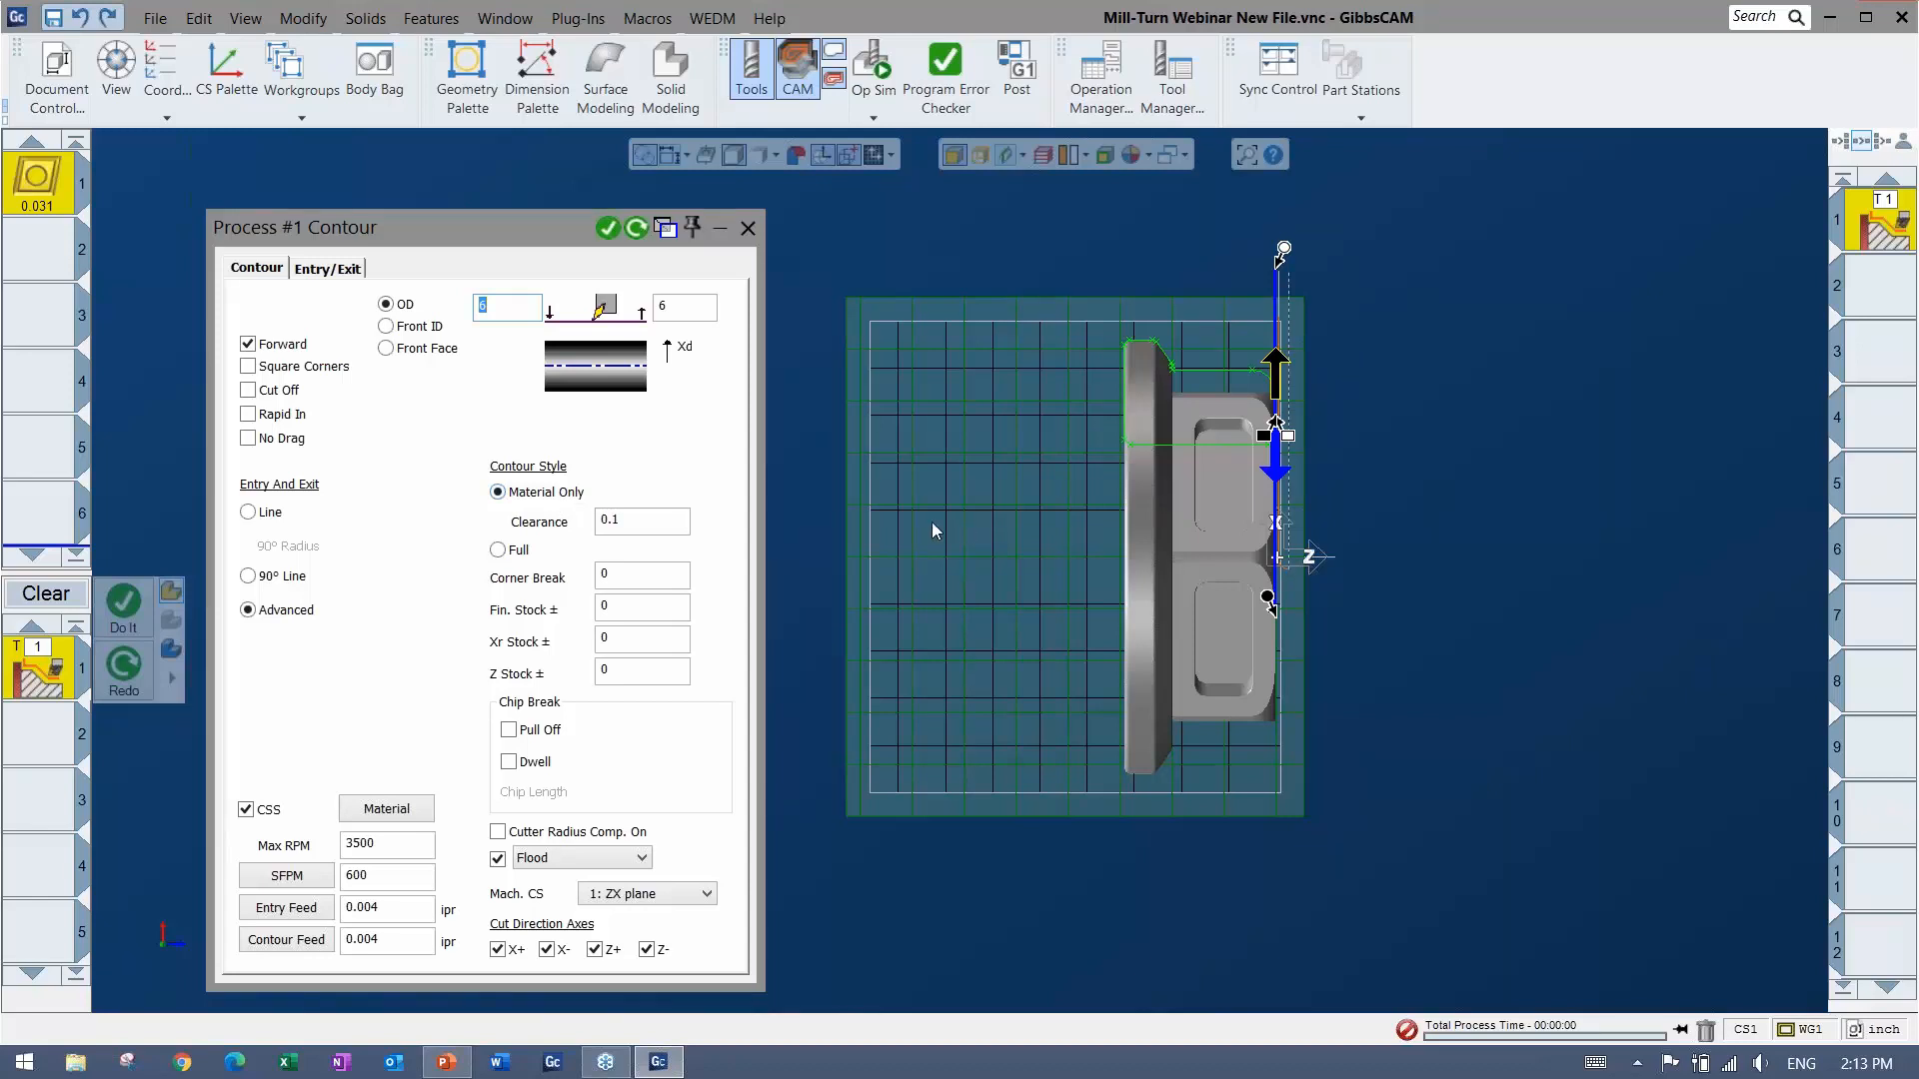
{"action": "left_click", "coordinate": [1512, 434]}
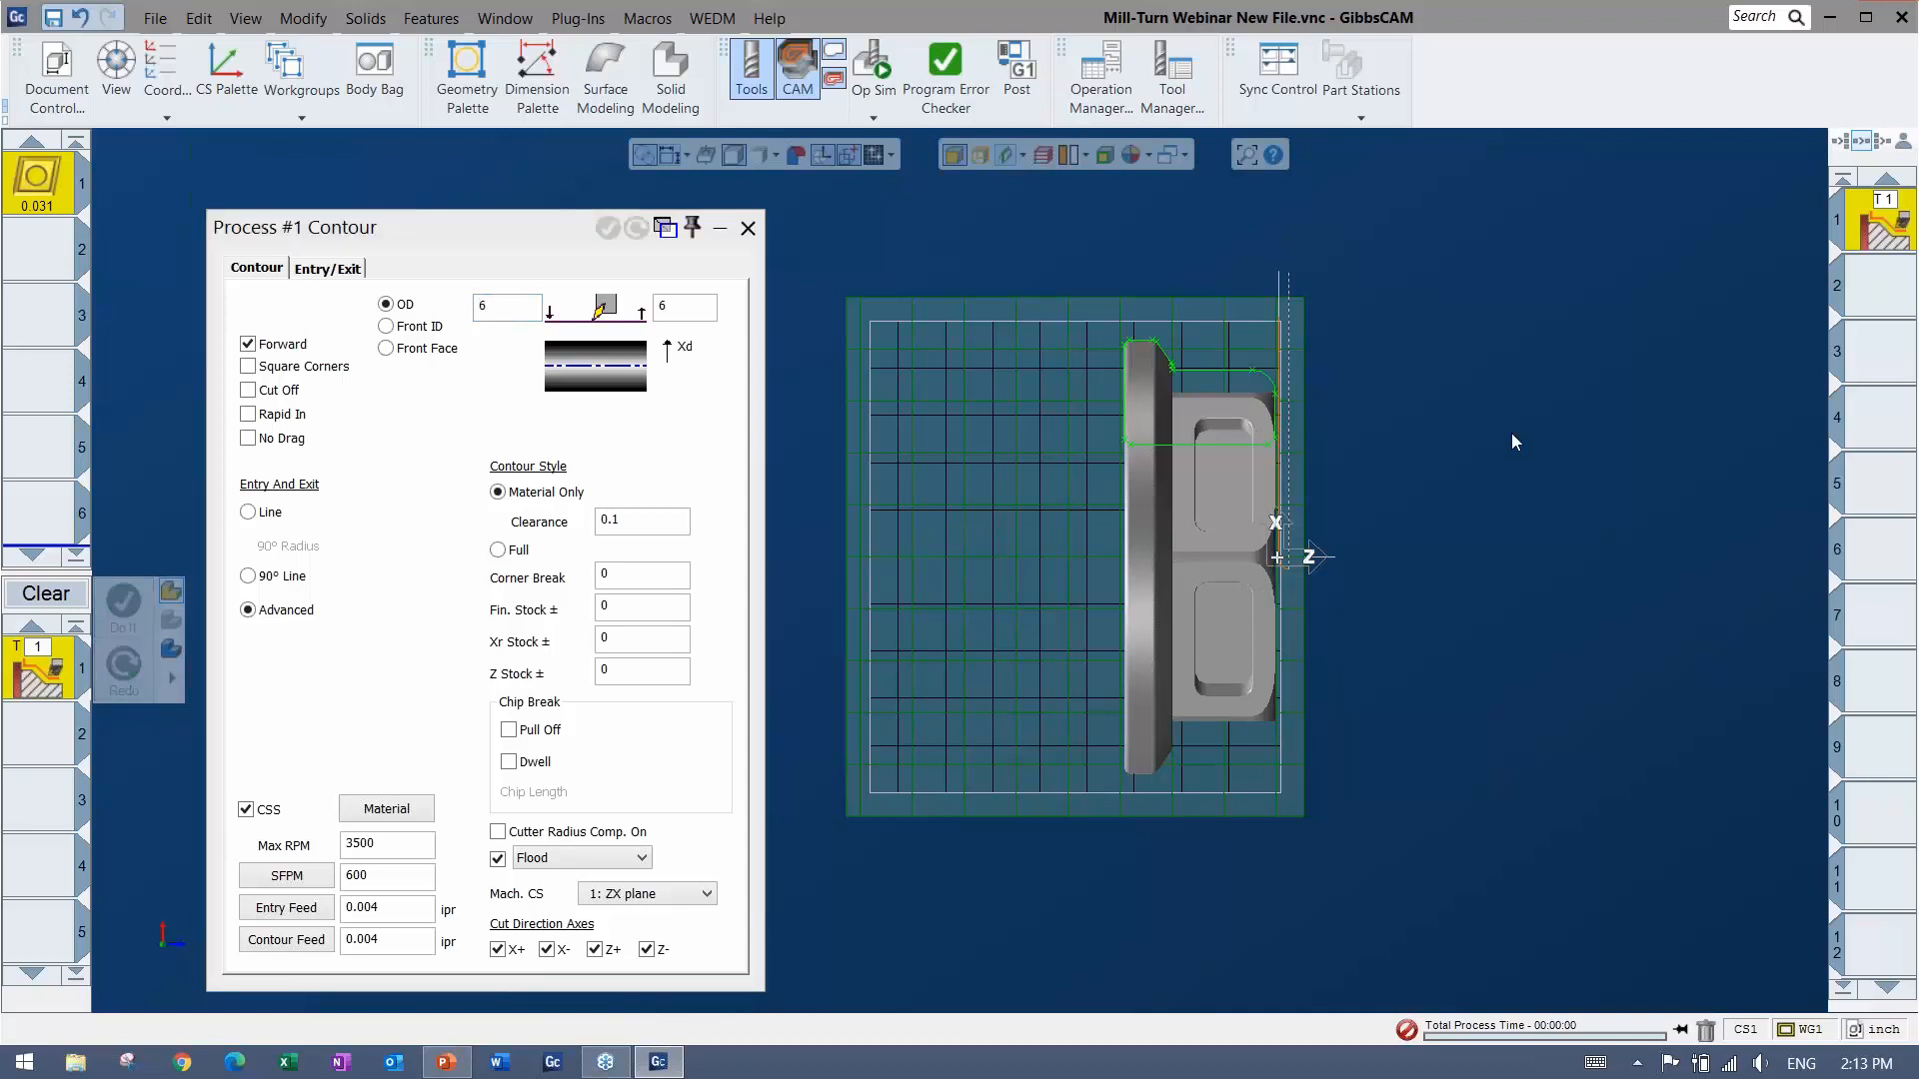
Close the contour process settings, deselect the tool and clear the process list.
{"action": "left_click", "coordinate": [748, 228]}
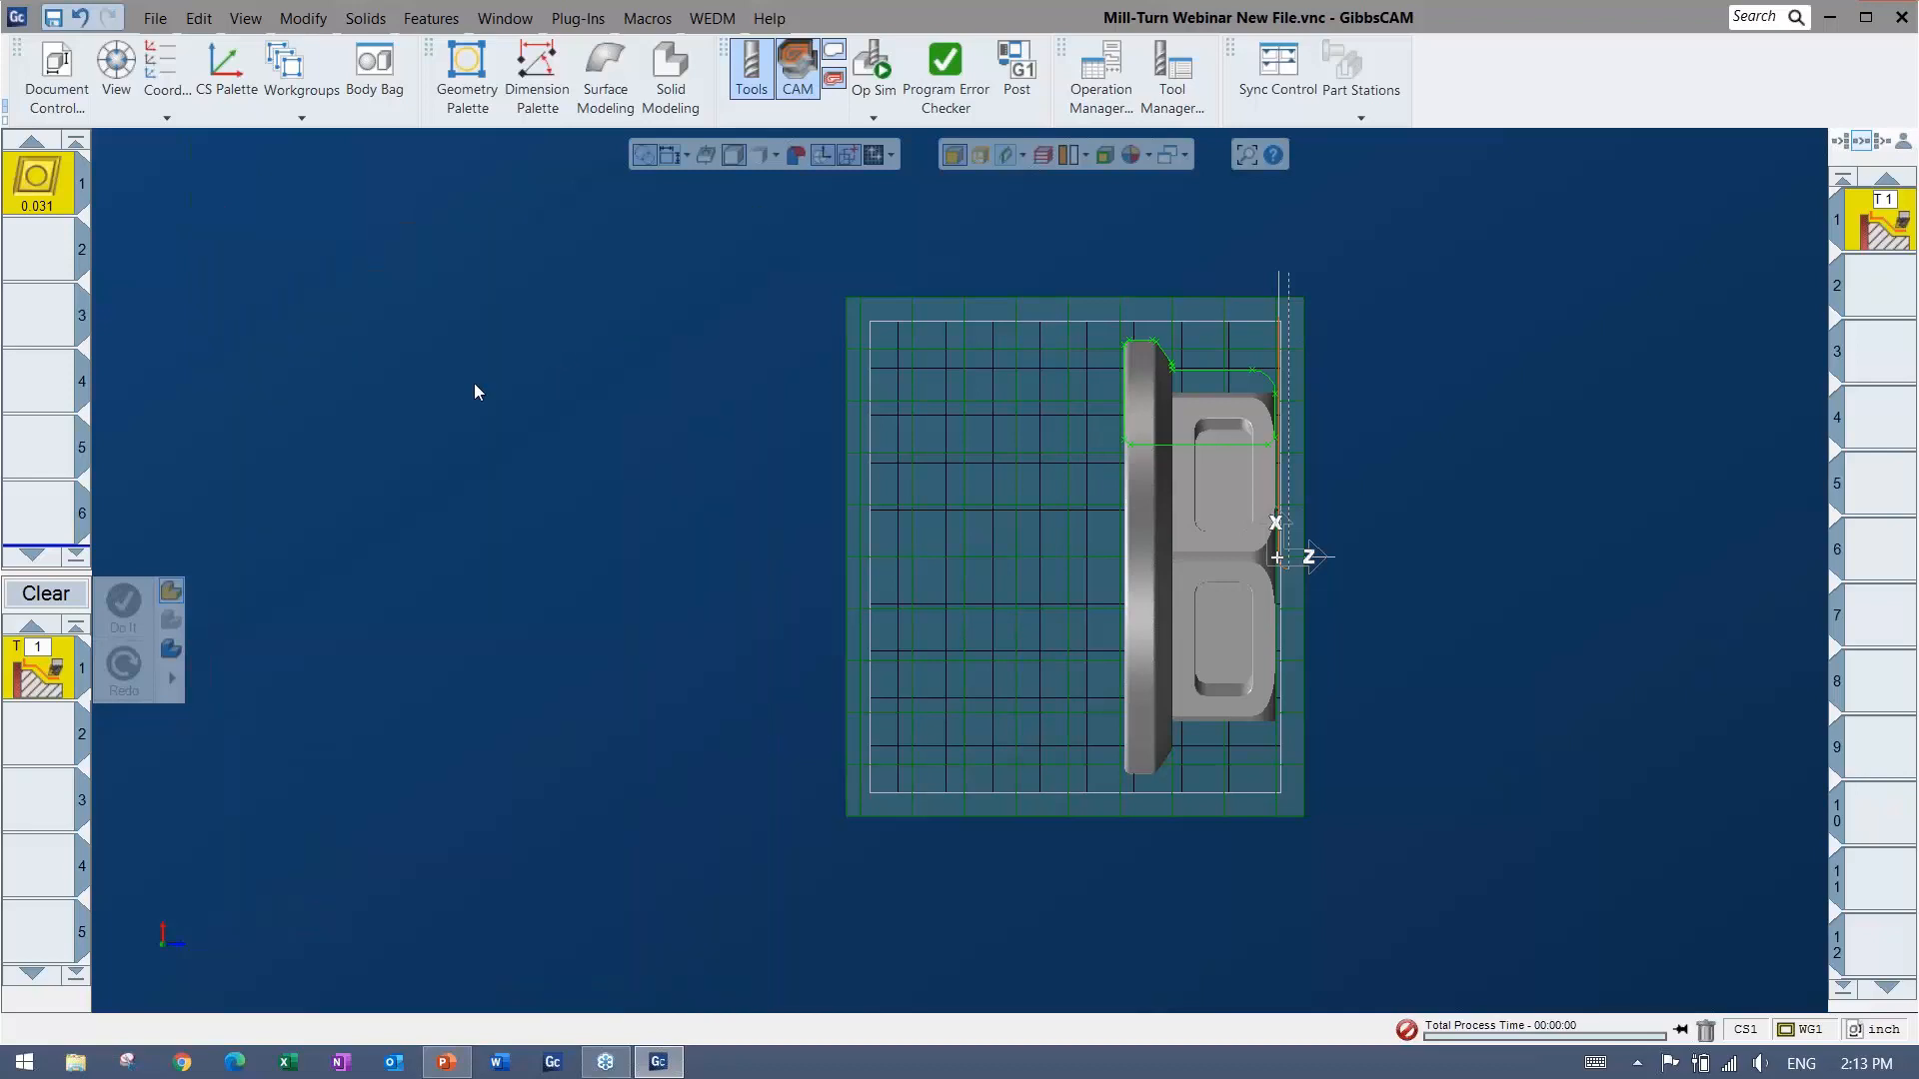
{"action": "left_click", "coordinate": [24, 268]}
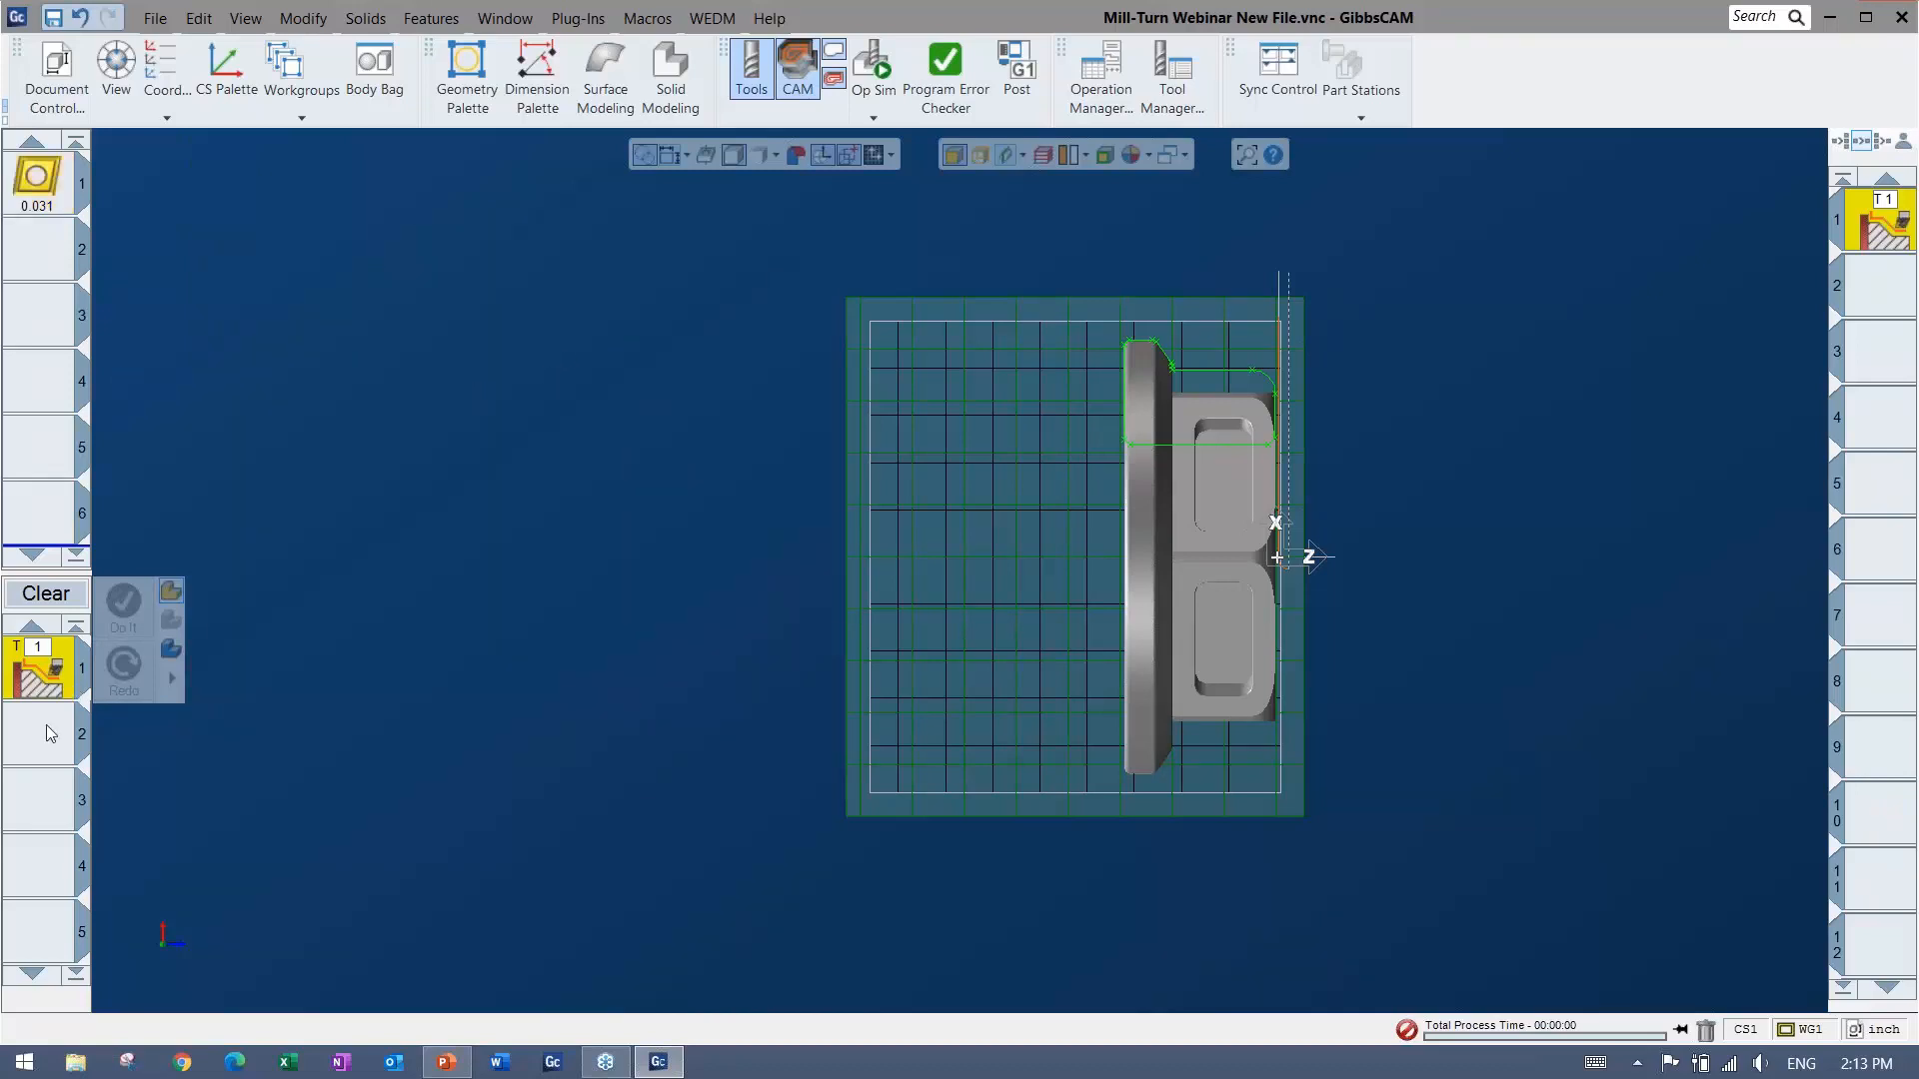
{"action": "left_click", "coordinate": [48, 594]}
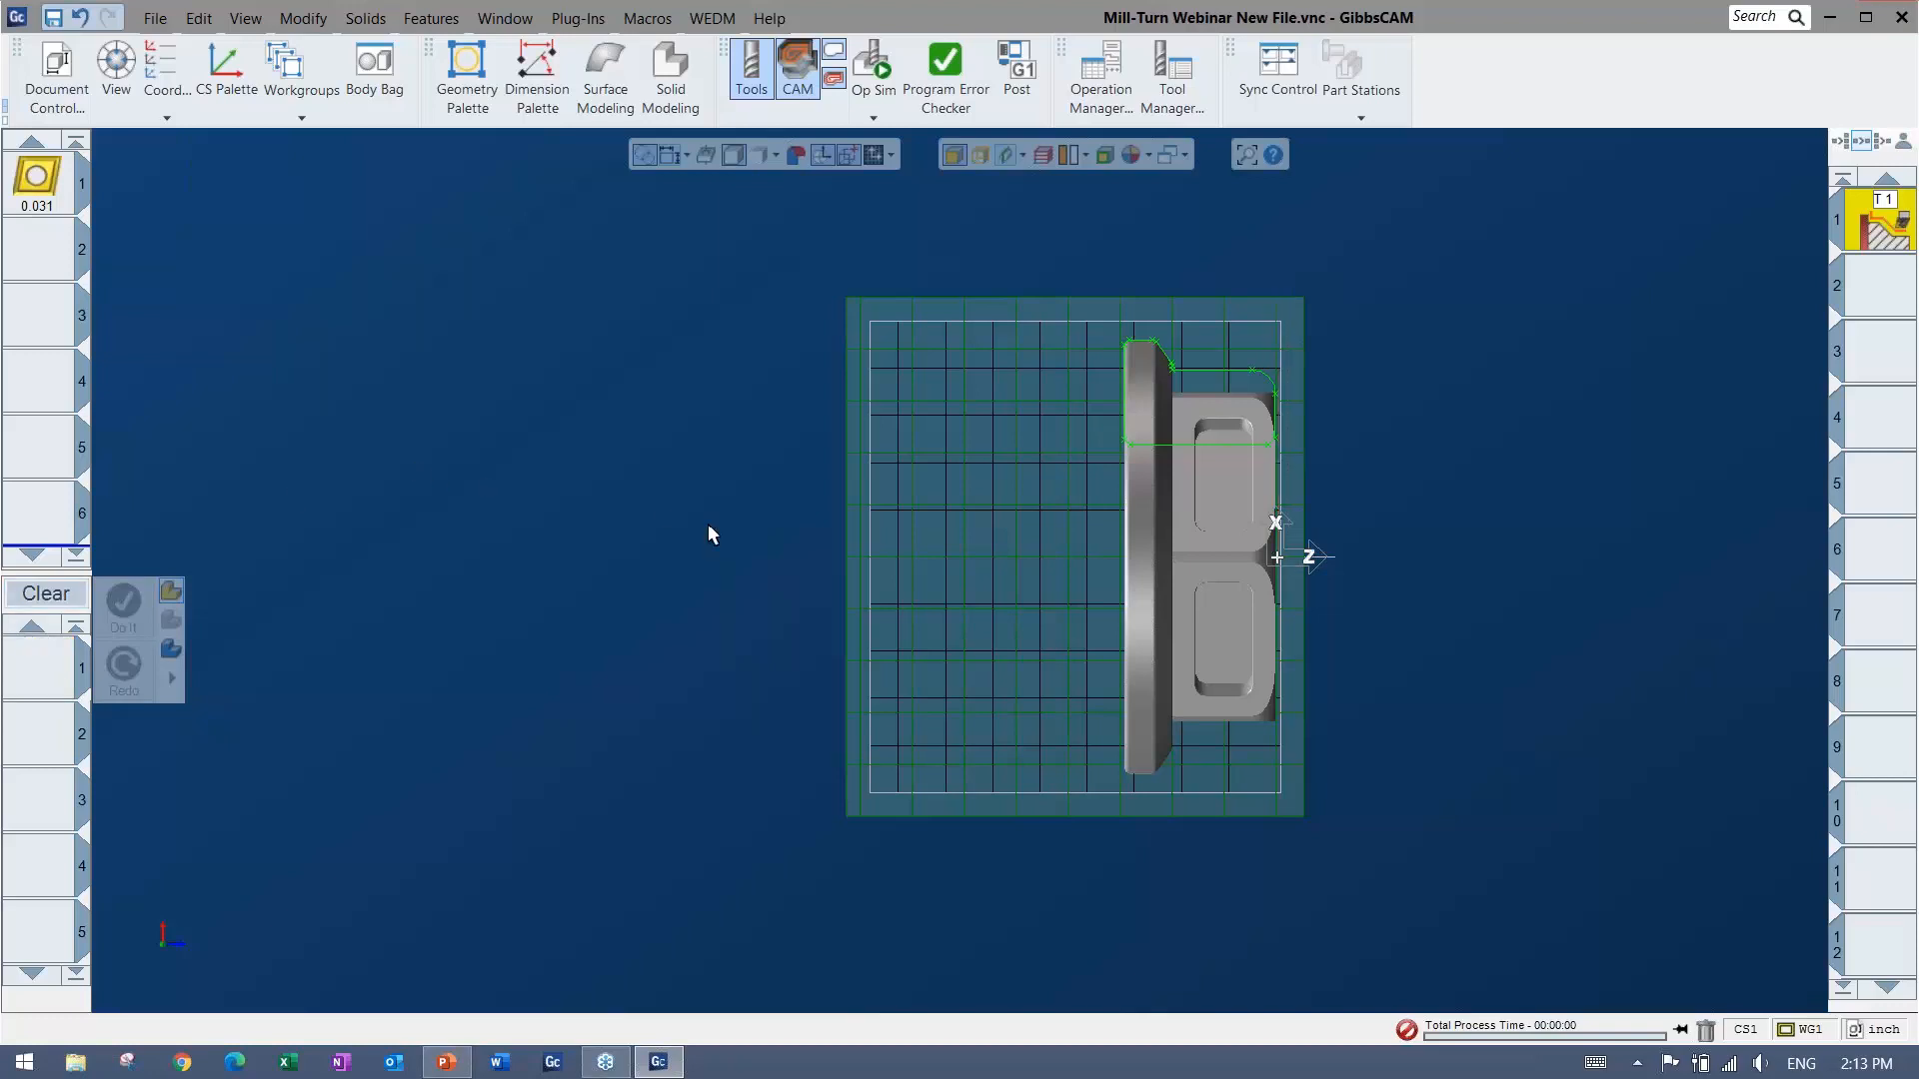
{"action": "key", "text": "ctrl+u"}
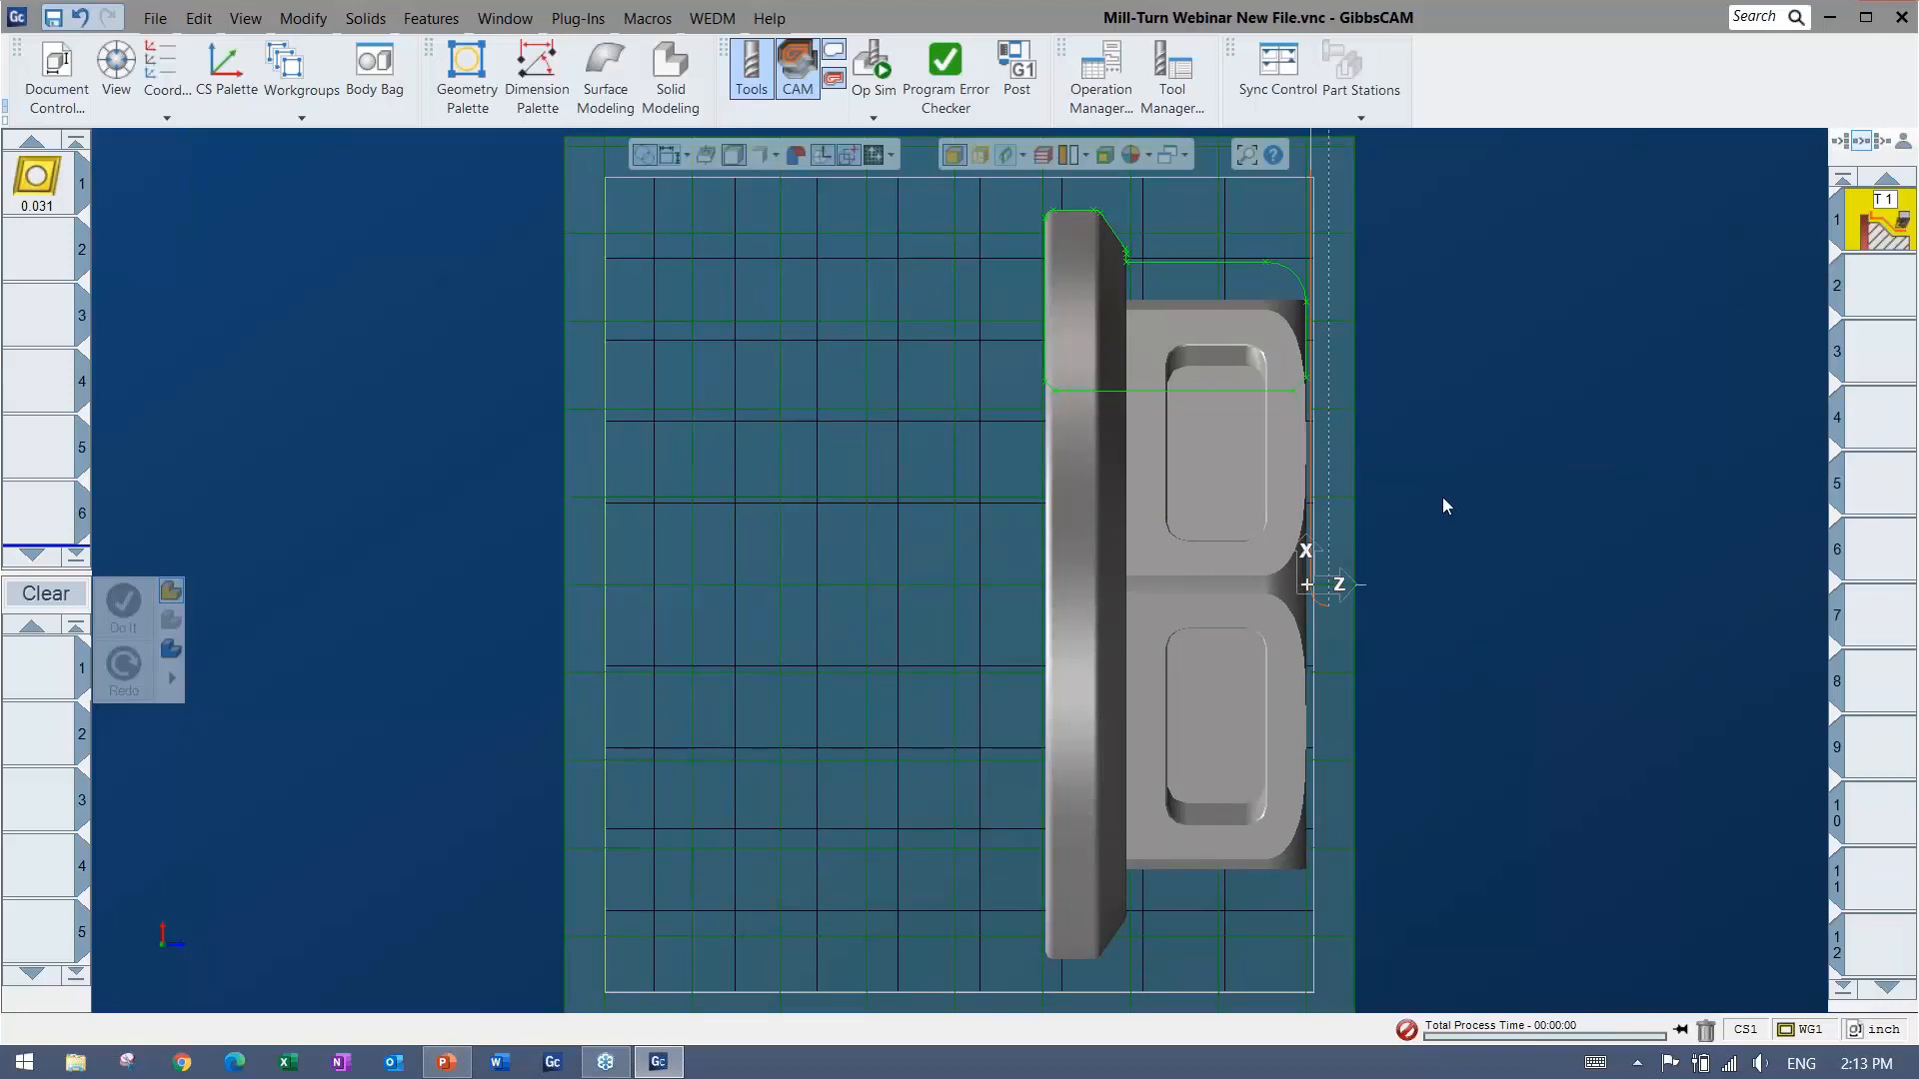
Simulate the facing operation on the chucked stock with Op Sim, switching the chuck to transparent and back, and close the simulation.
{"action": "left_click", "coordinate": [873, 66]}
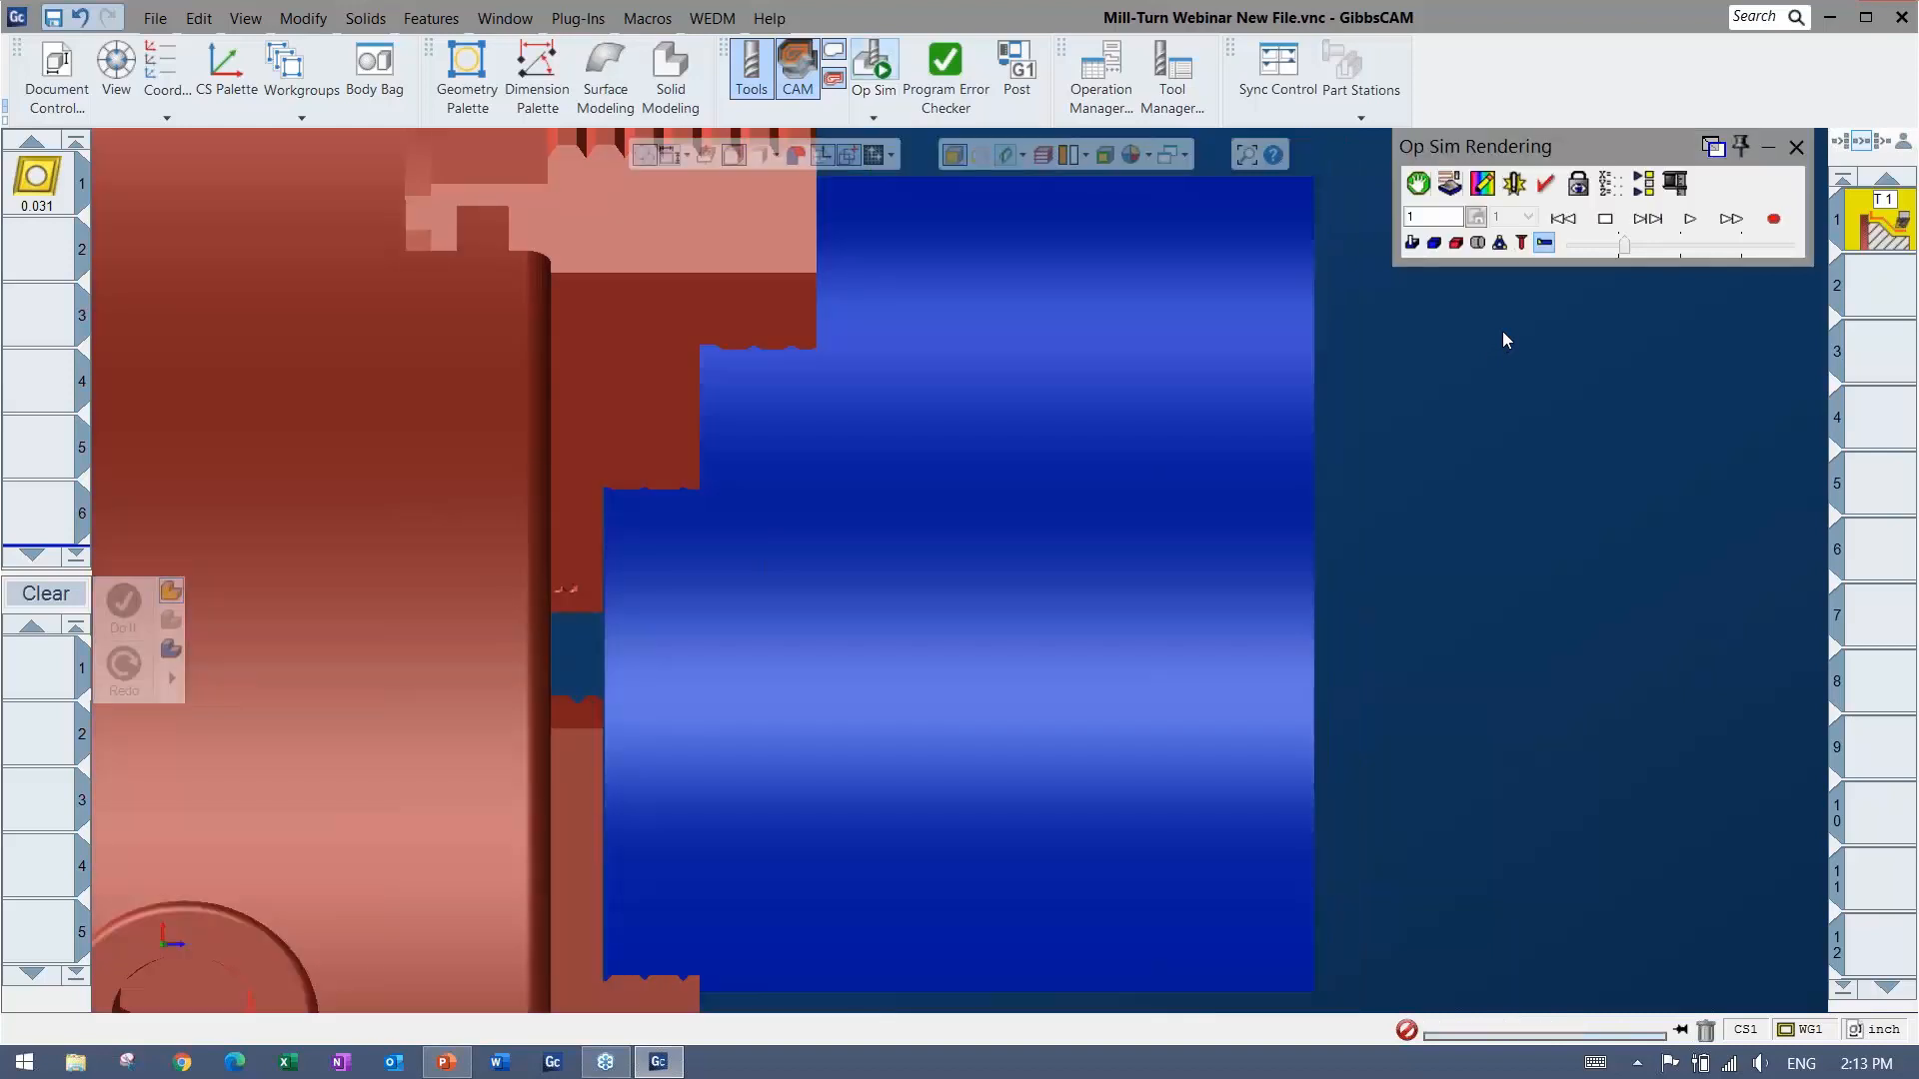
{"action": "scroll", "coordinate": [1237, 446], "scroll_direction": "down", "scroll_amount": 4}
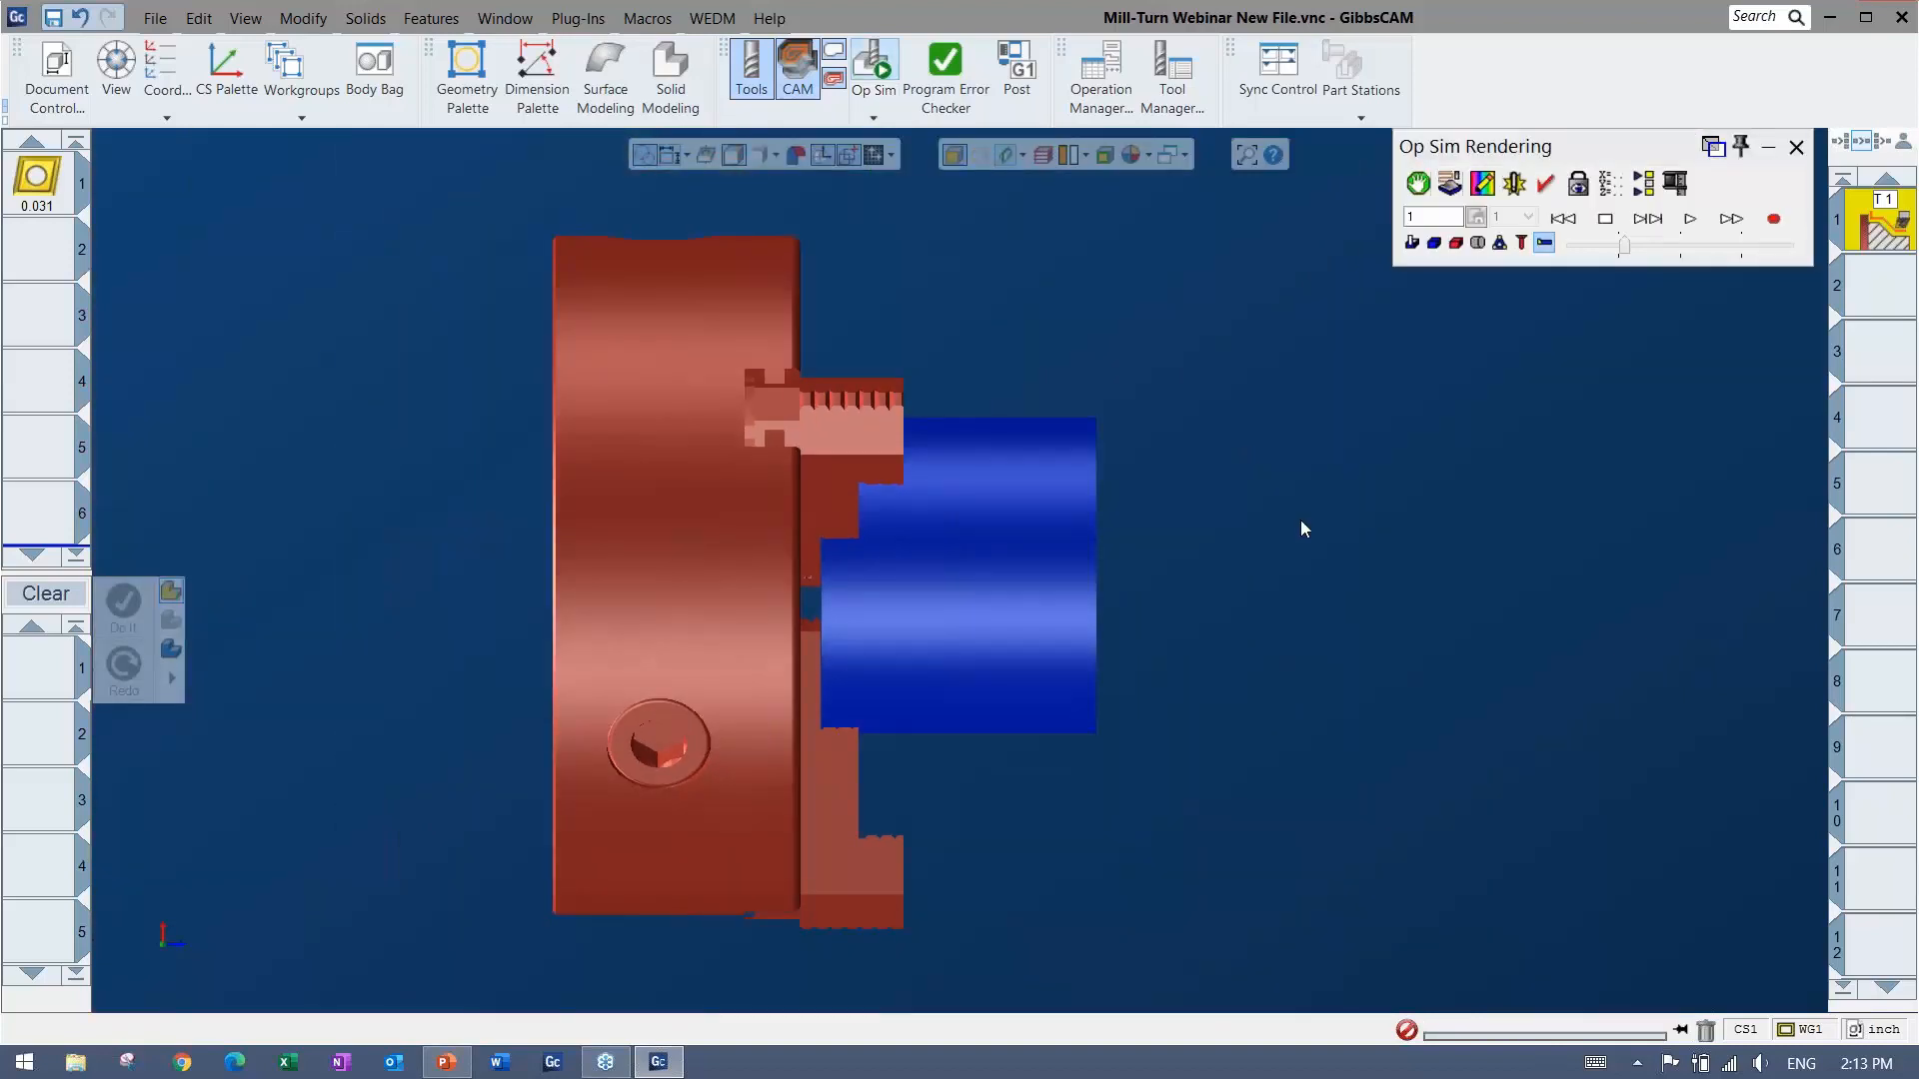
{"action": "middle_click_drag", "start_coordinate": [1370, 680], "coordinate": [963, 617]}
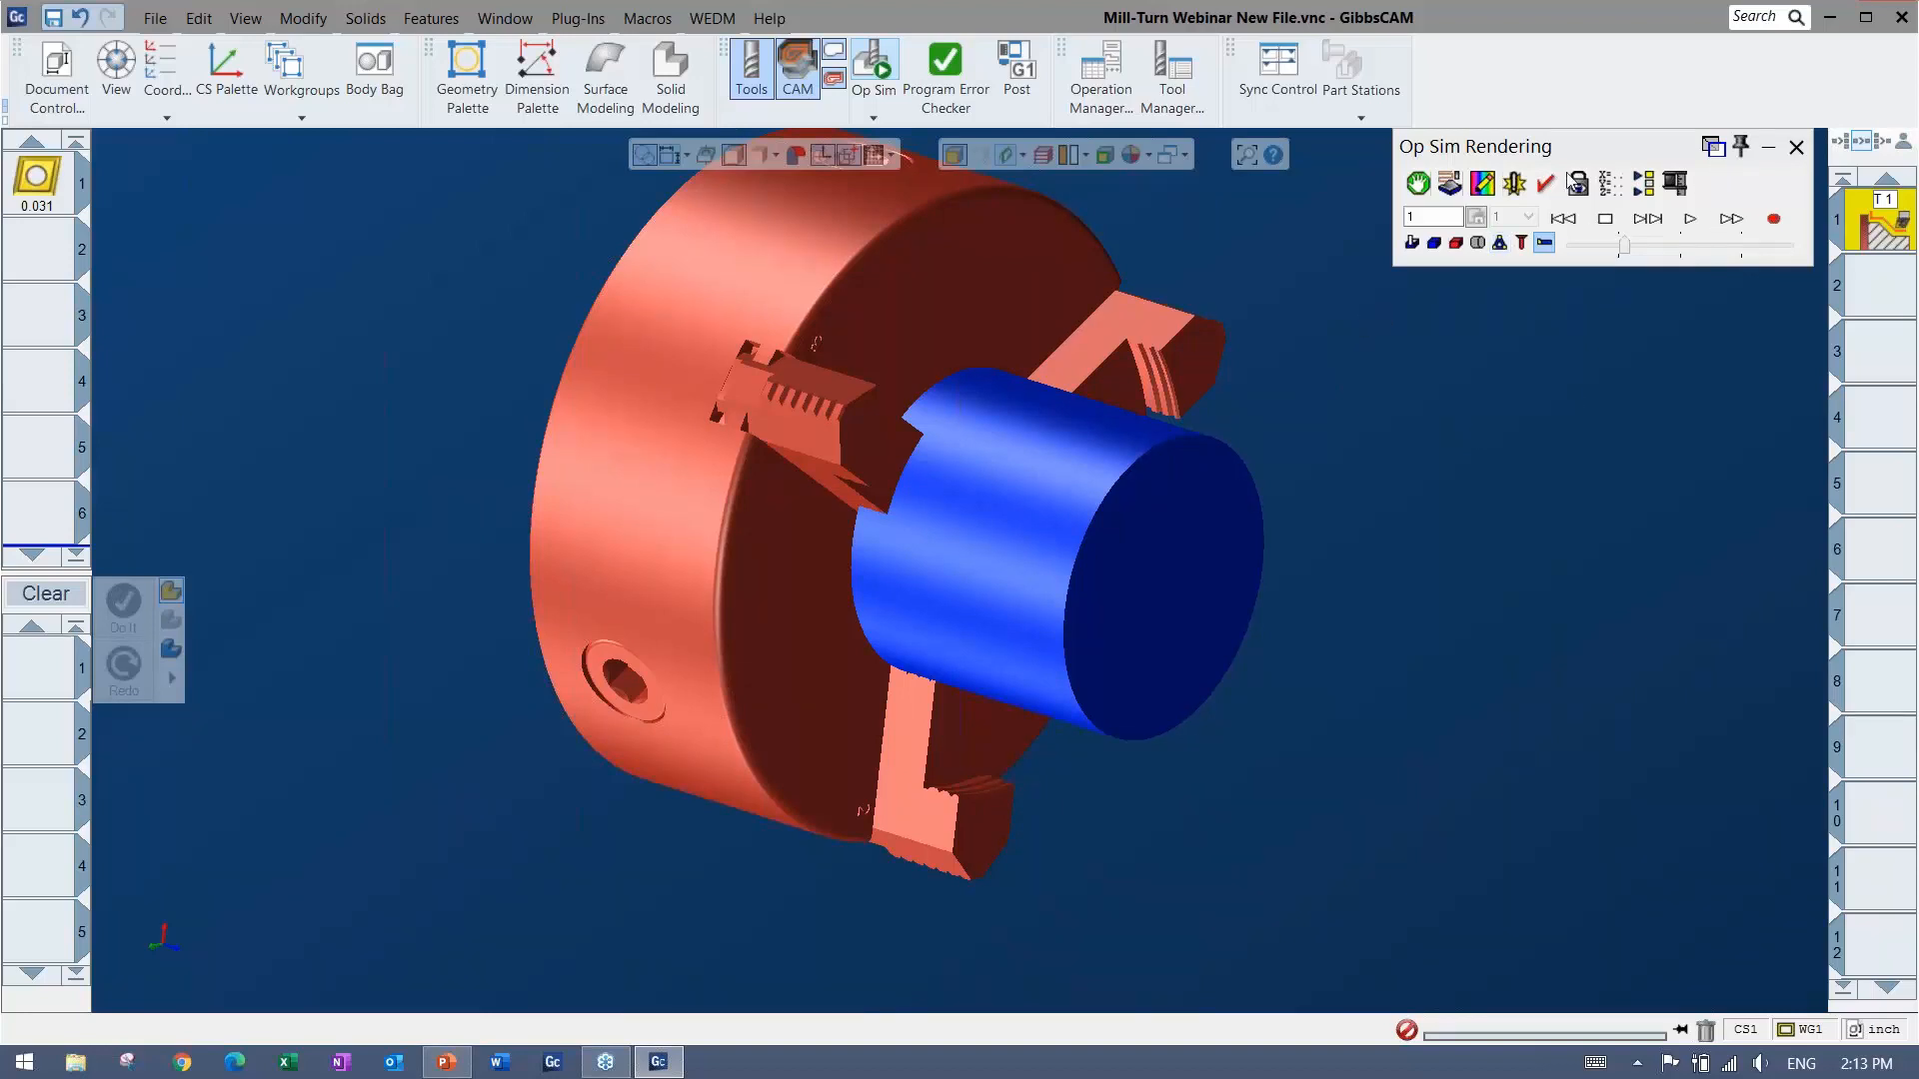
{"action": "left_click", "coordinate": [1691, 220]}
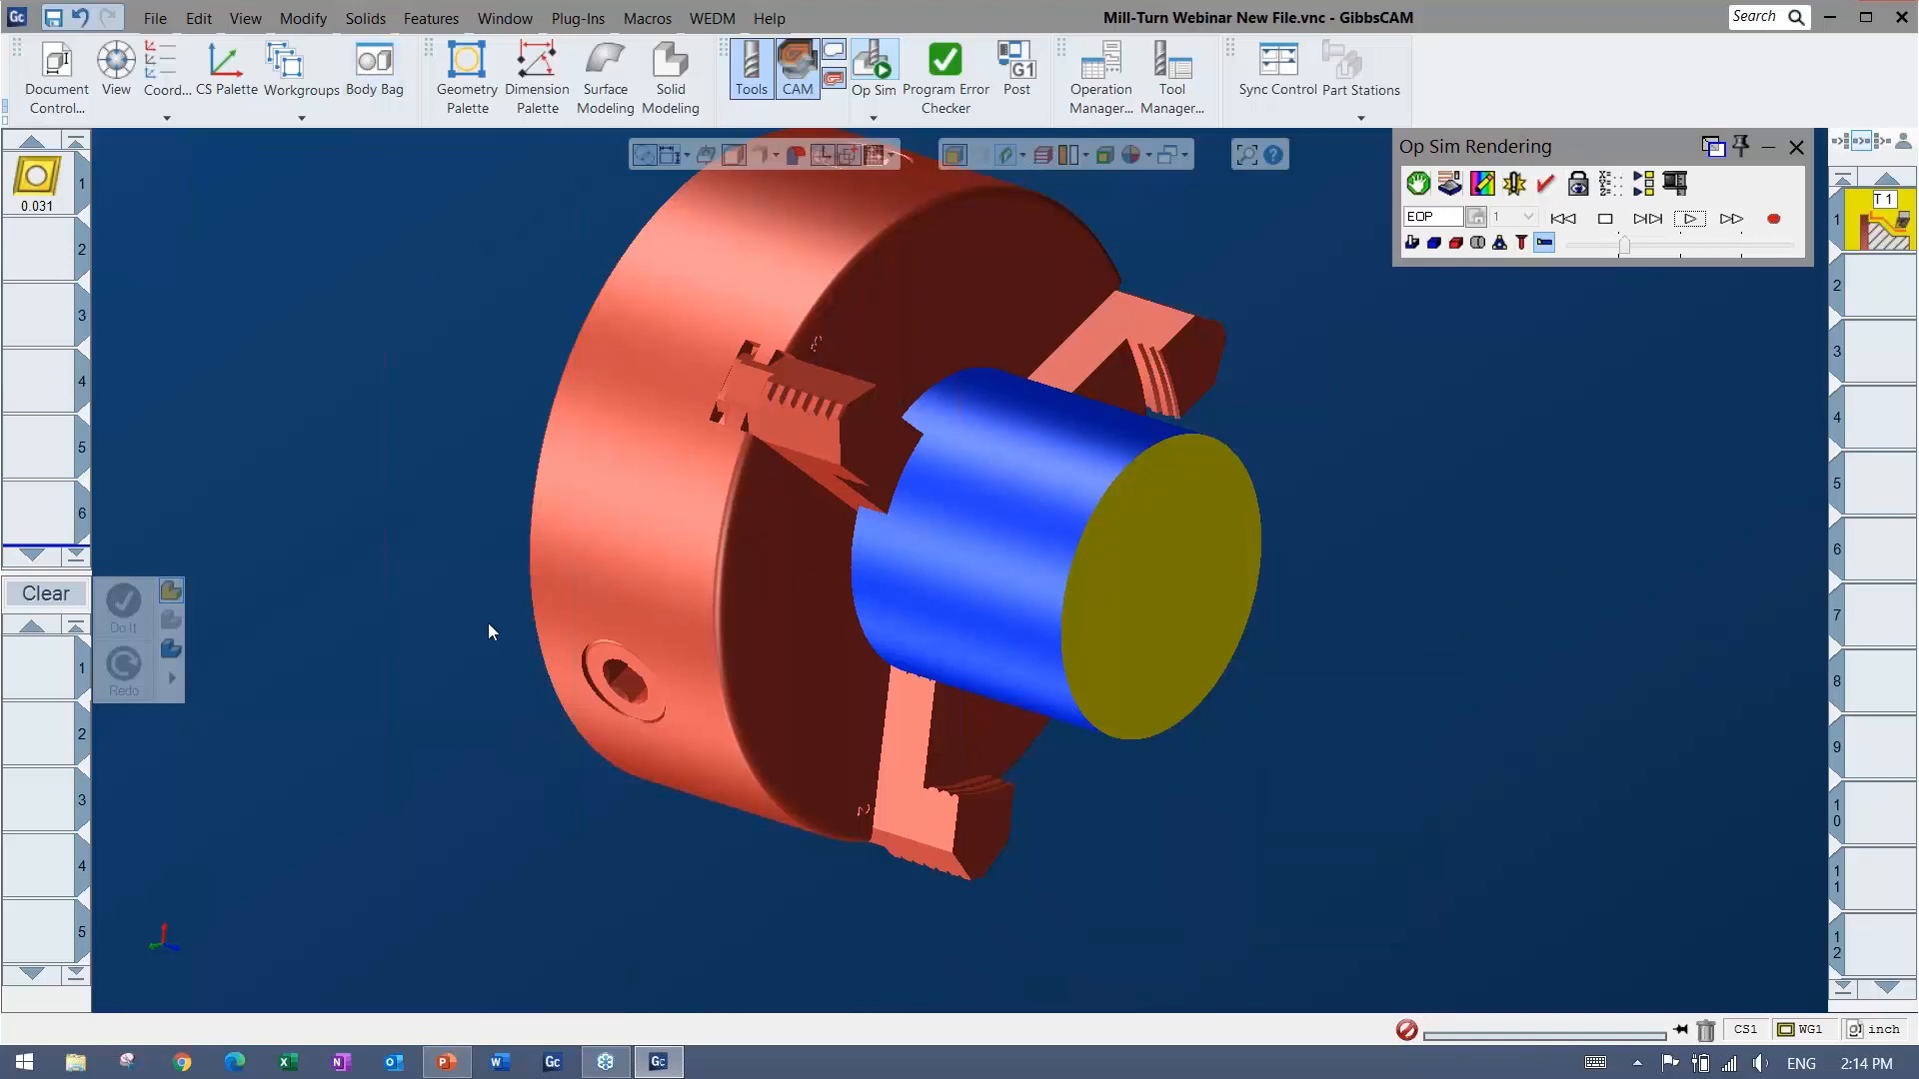
{"action": "left_click", "coordinate": [1456, 243]}
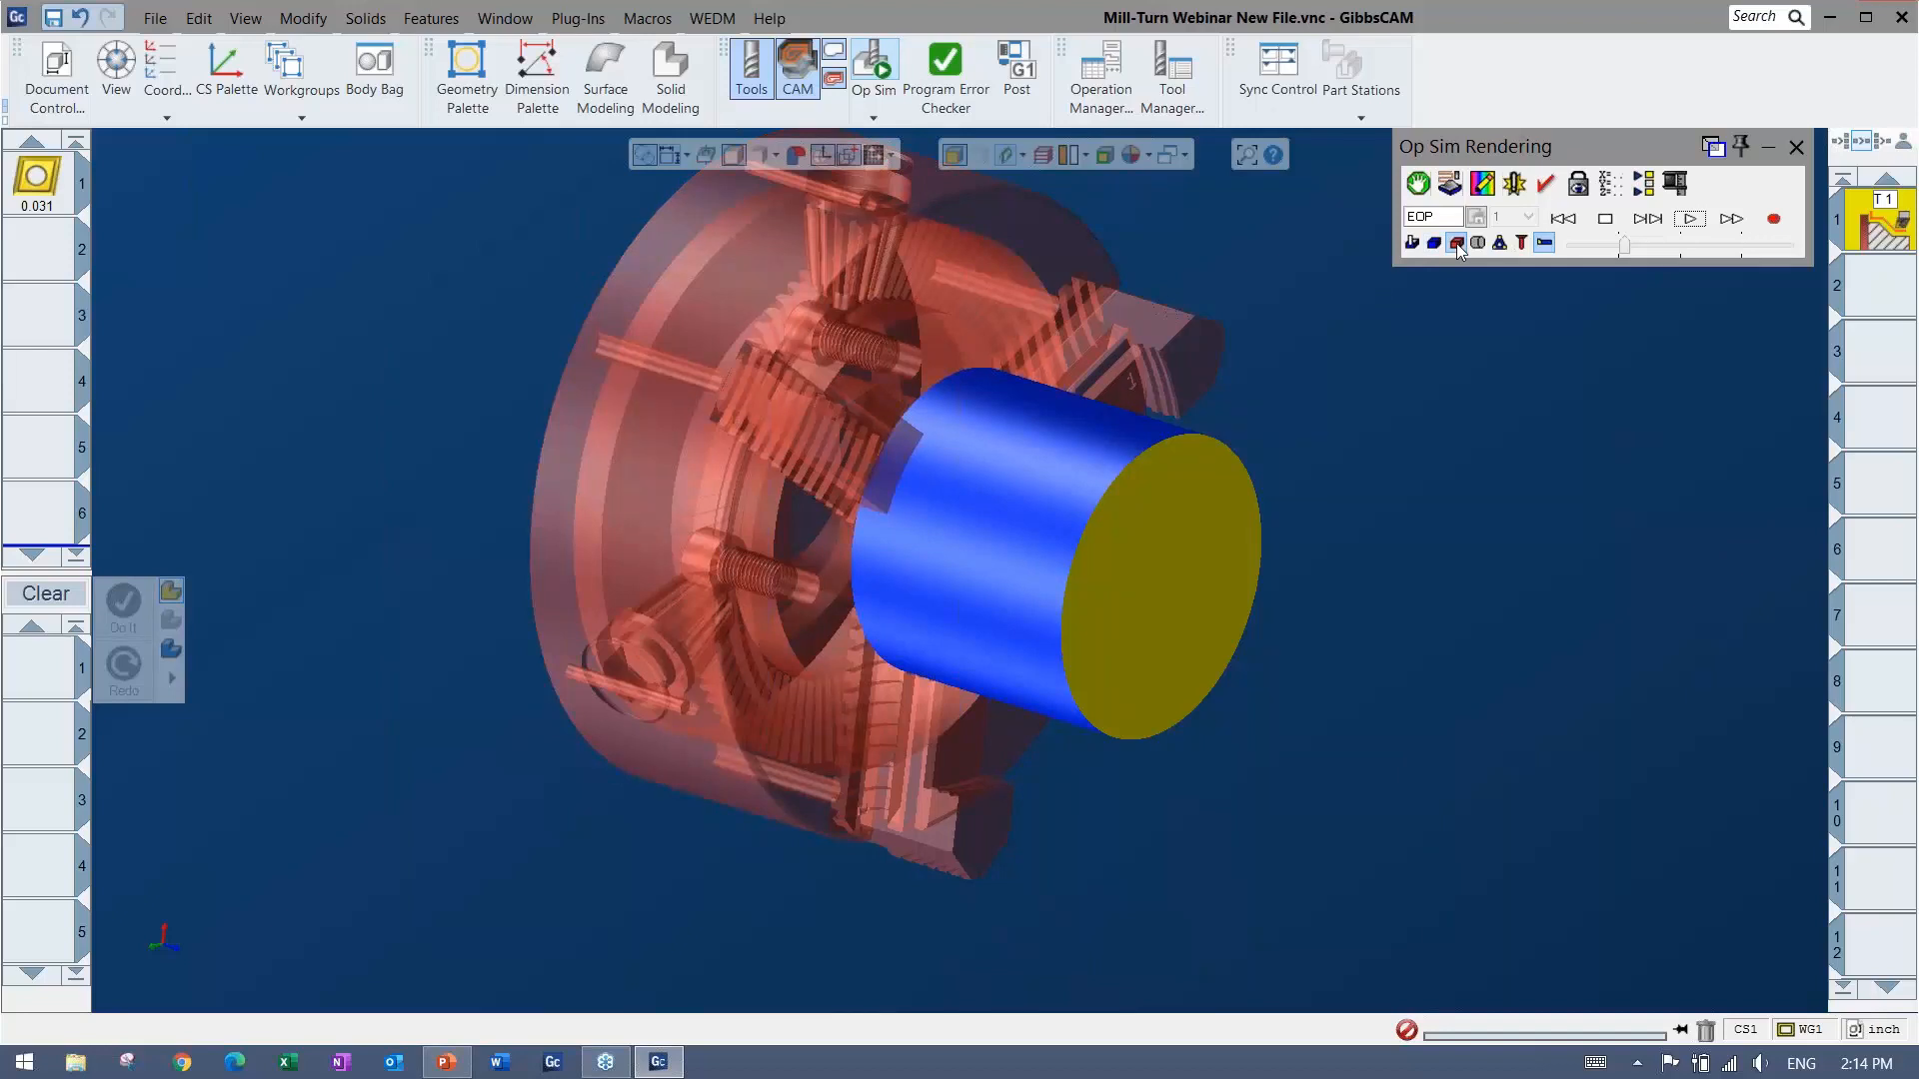
{"action": "left_click", "coordinate": [1456, 243]}
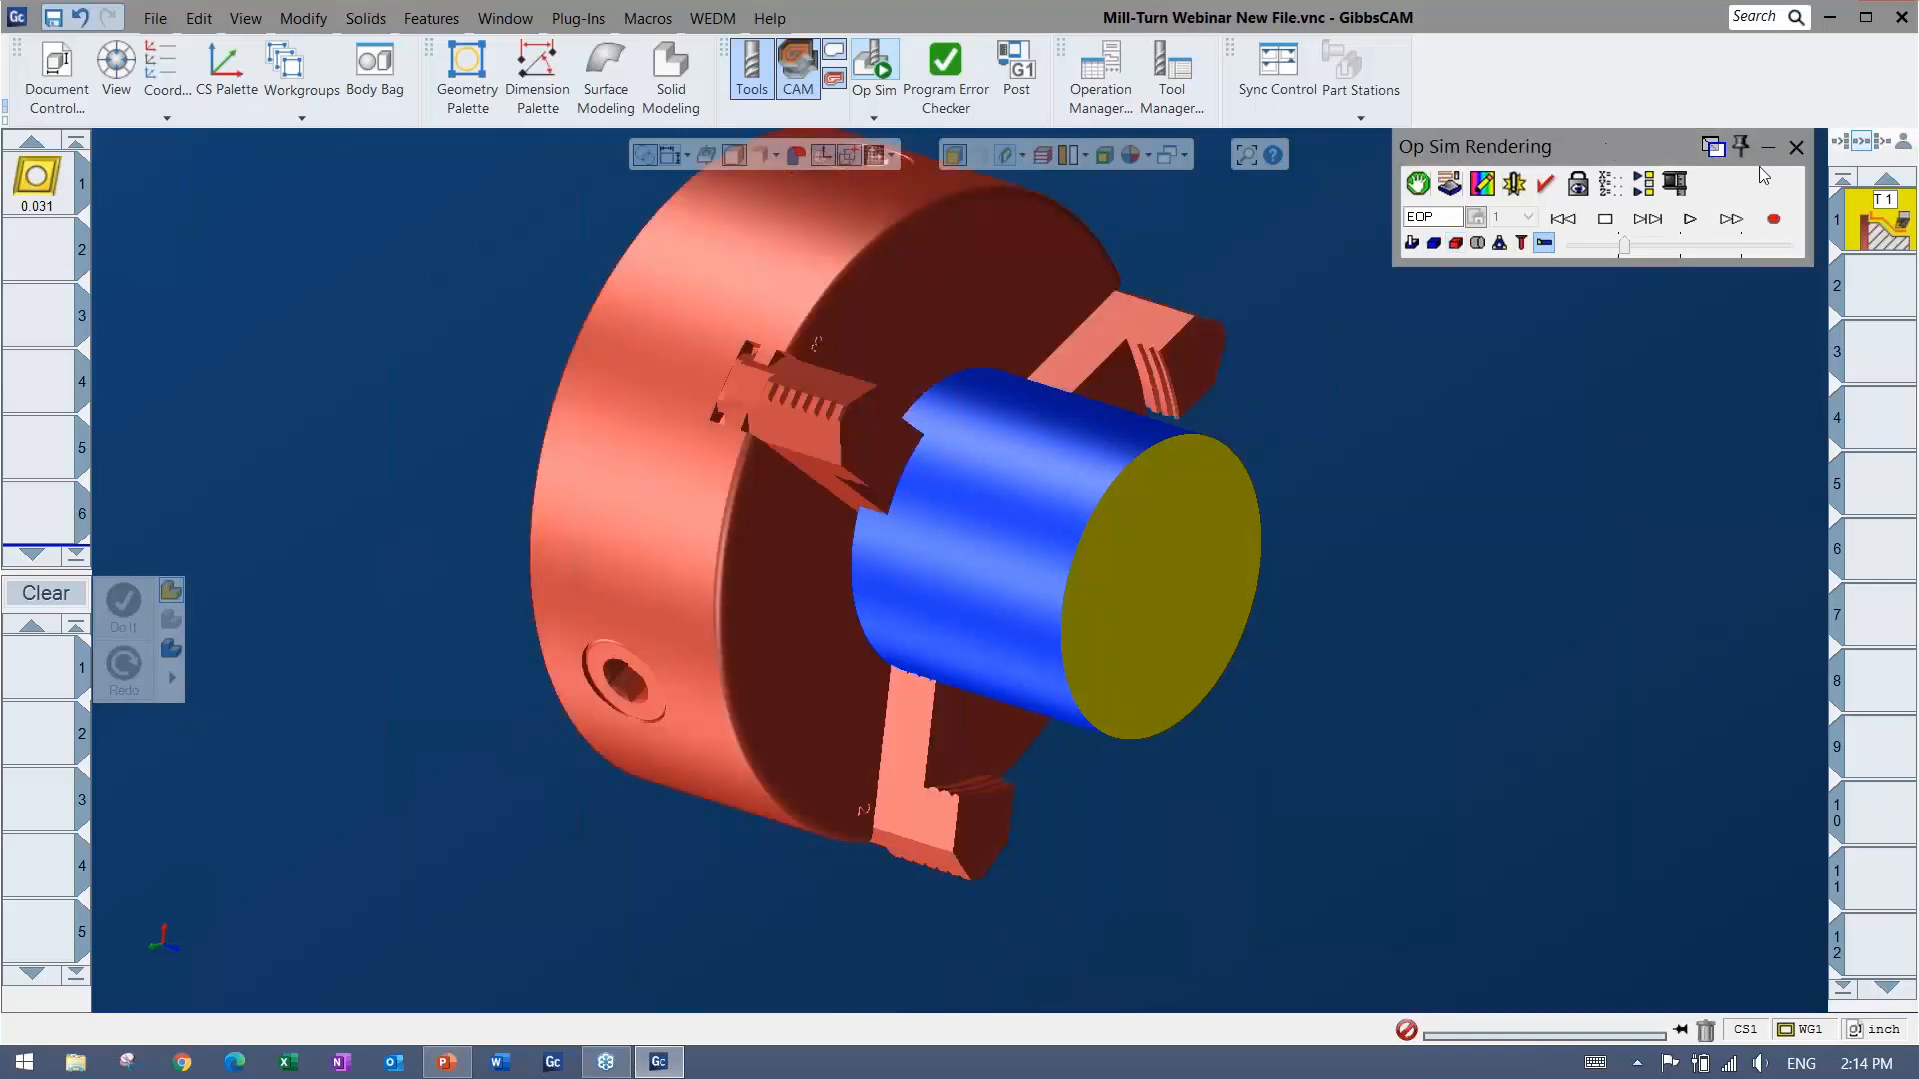
{"action": "left_click", "coordinate": [1796, 147]}
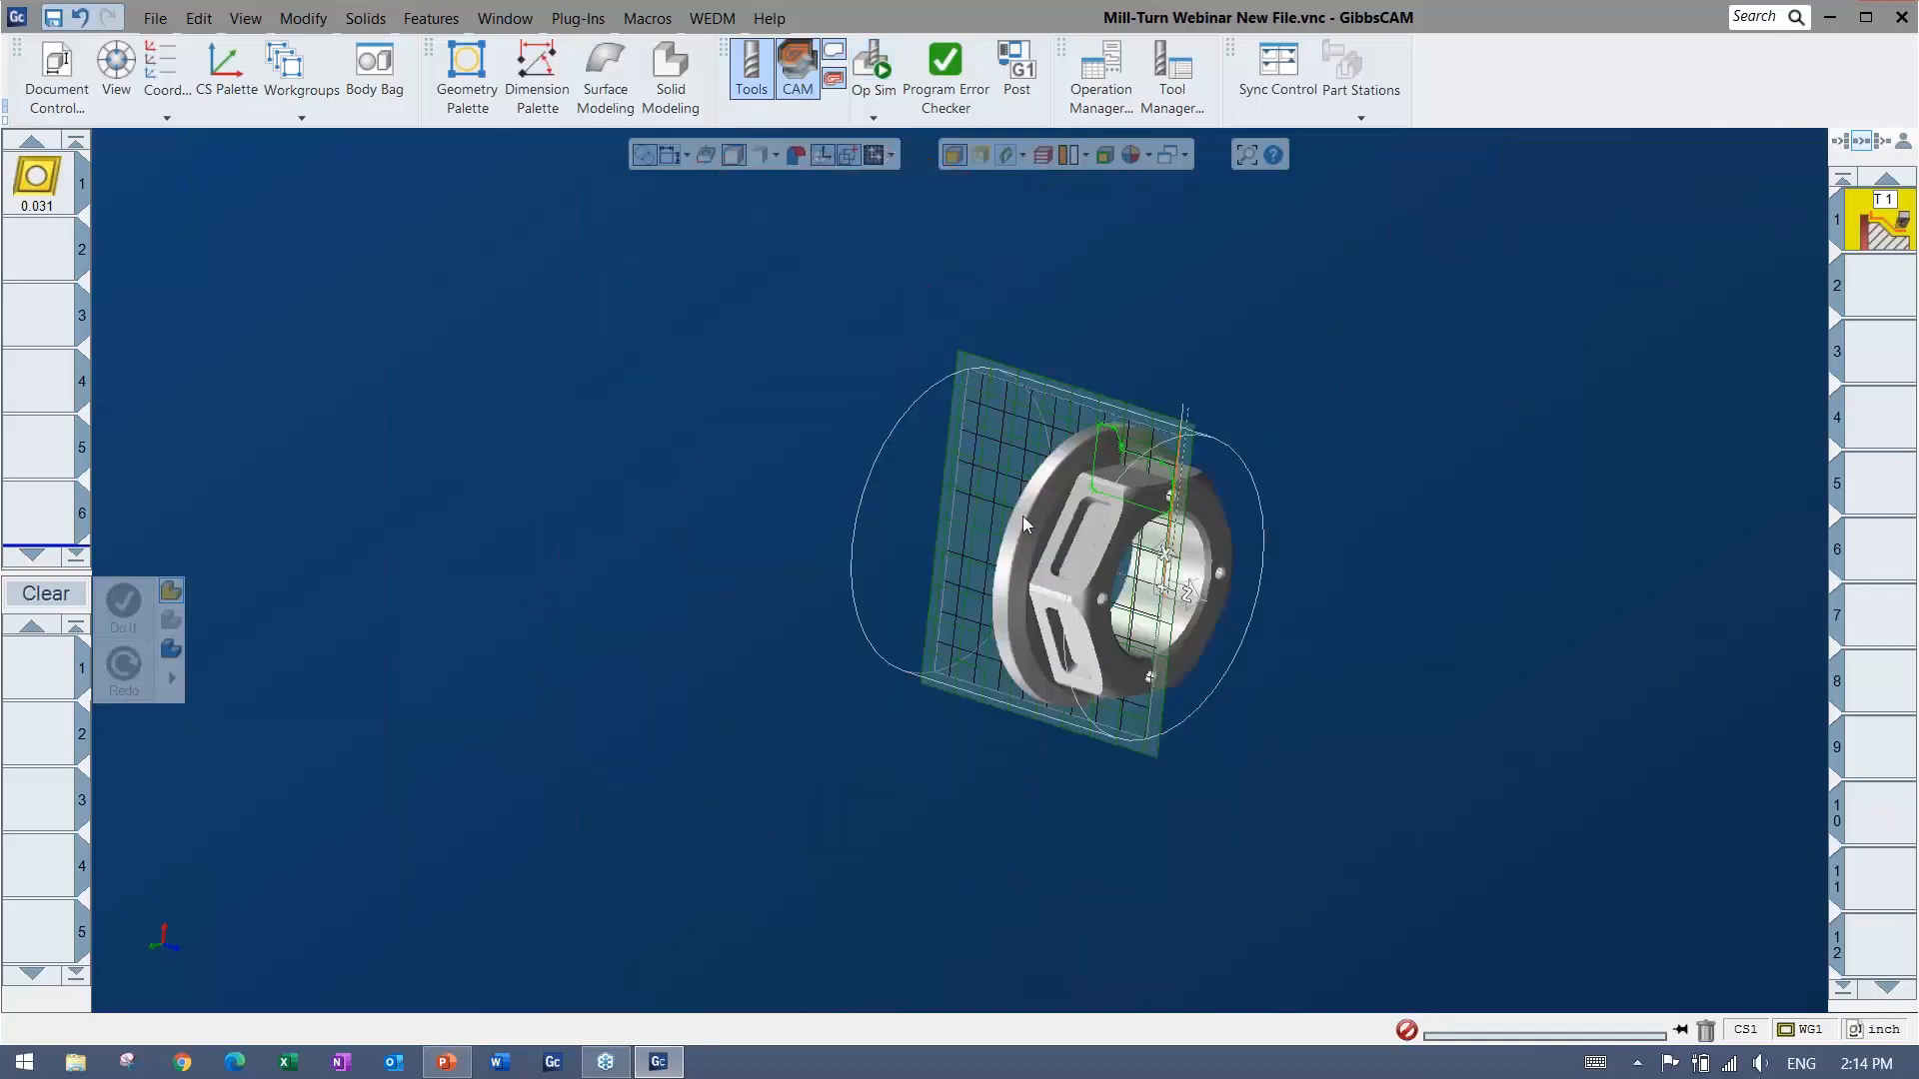
Load the saved roughing and contour turning process list from the Mill-Turn Webinar folder.
{"action": "middle_click_drag", "start_coordinate": [501, 590], "coordinate": [576, 579]}
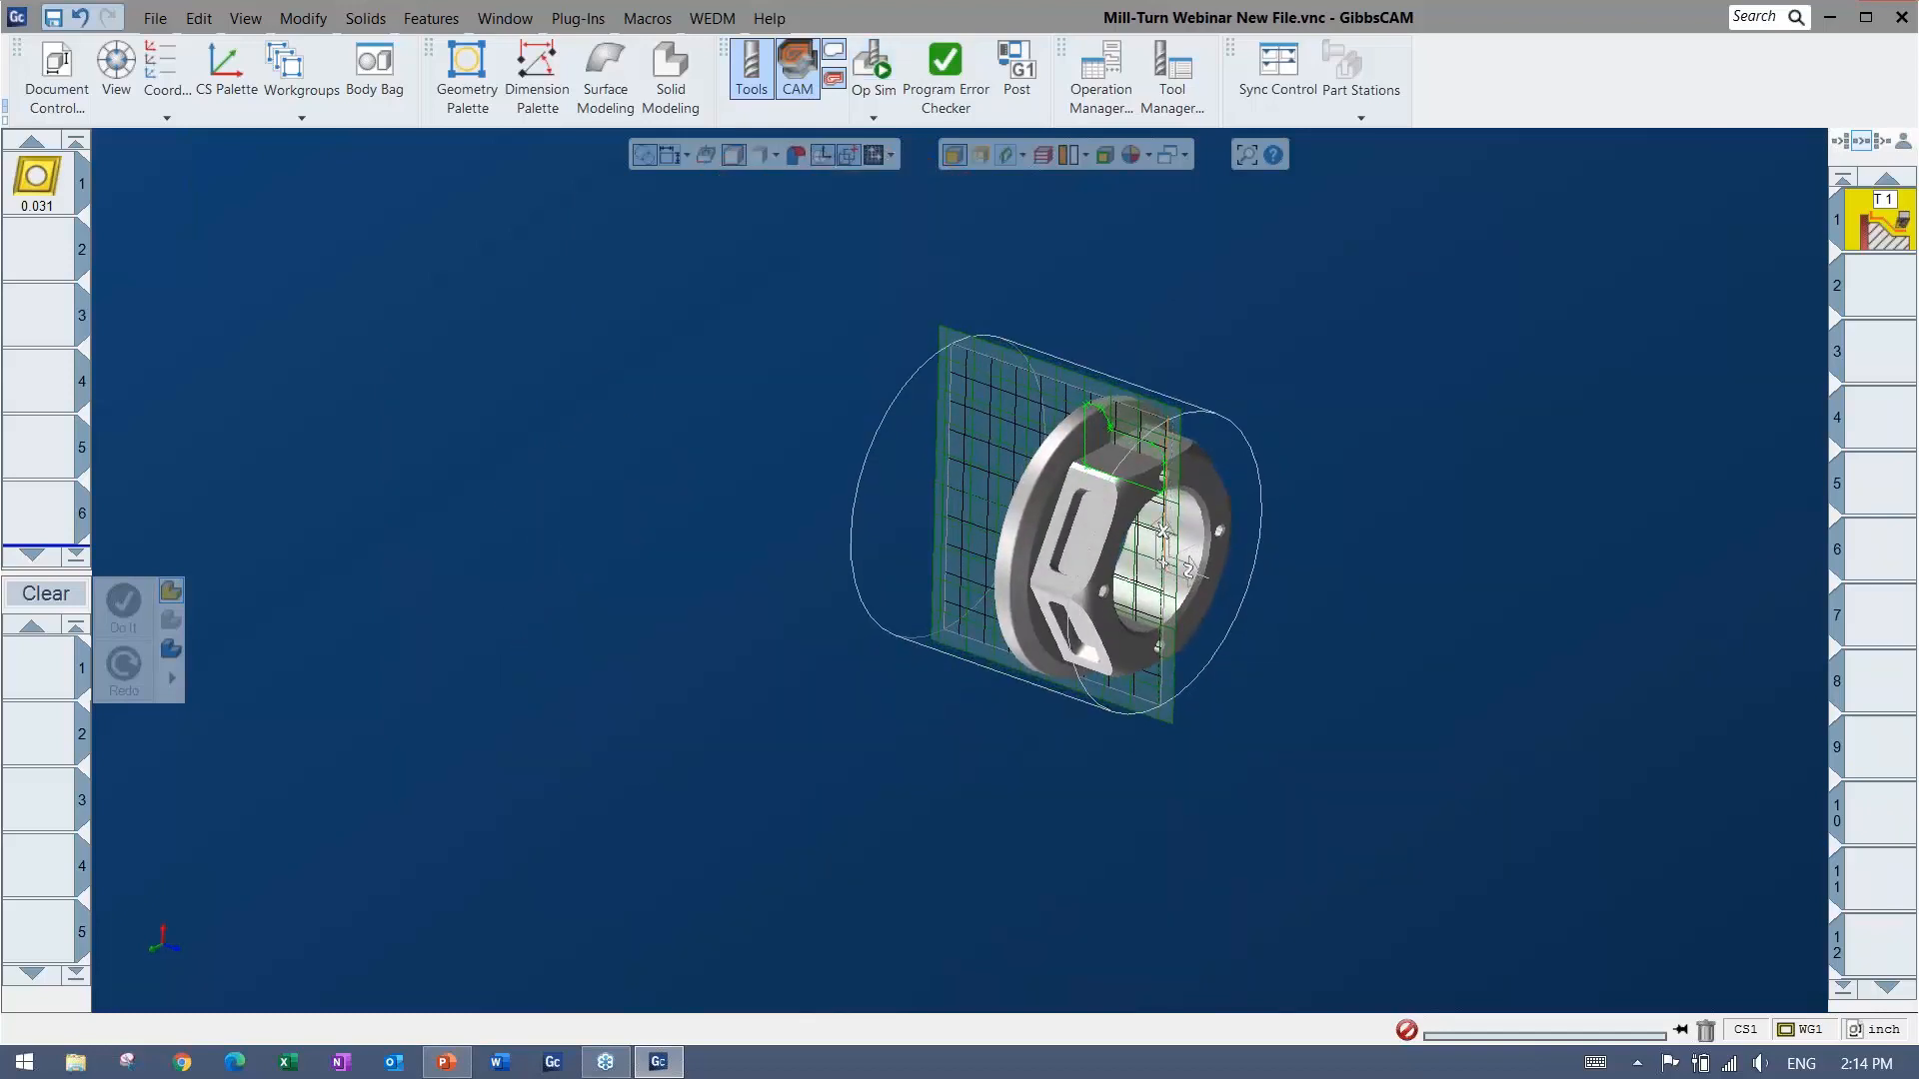
{"action": "key", "text": "ctrl+h"}
{"action": "key", "text": "ctrl+u"}
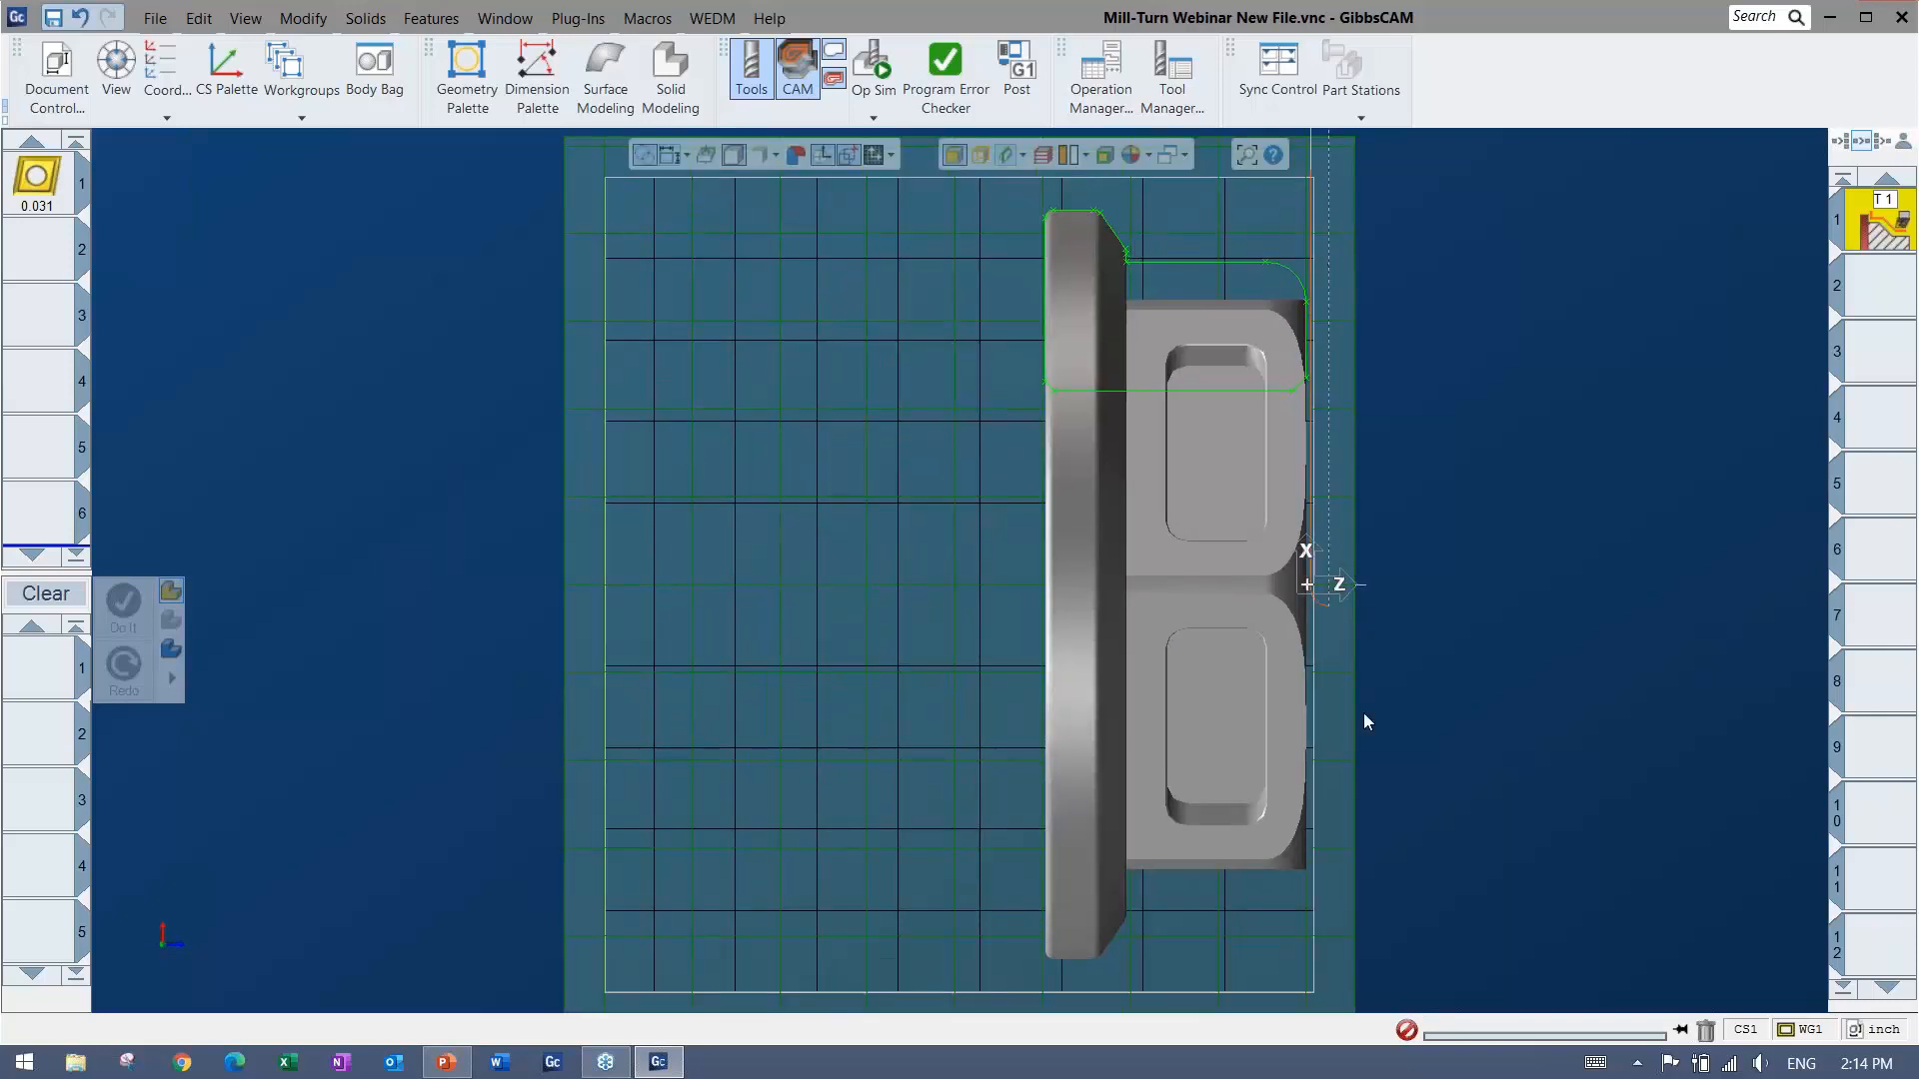
{"action": "scroll", "coordinate": [1341, 590], "scroll_direction": "down", "scroll_amount": 2}
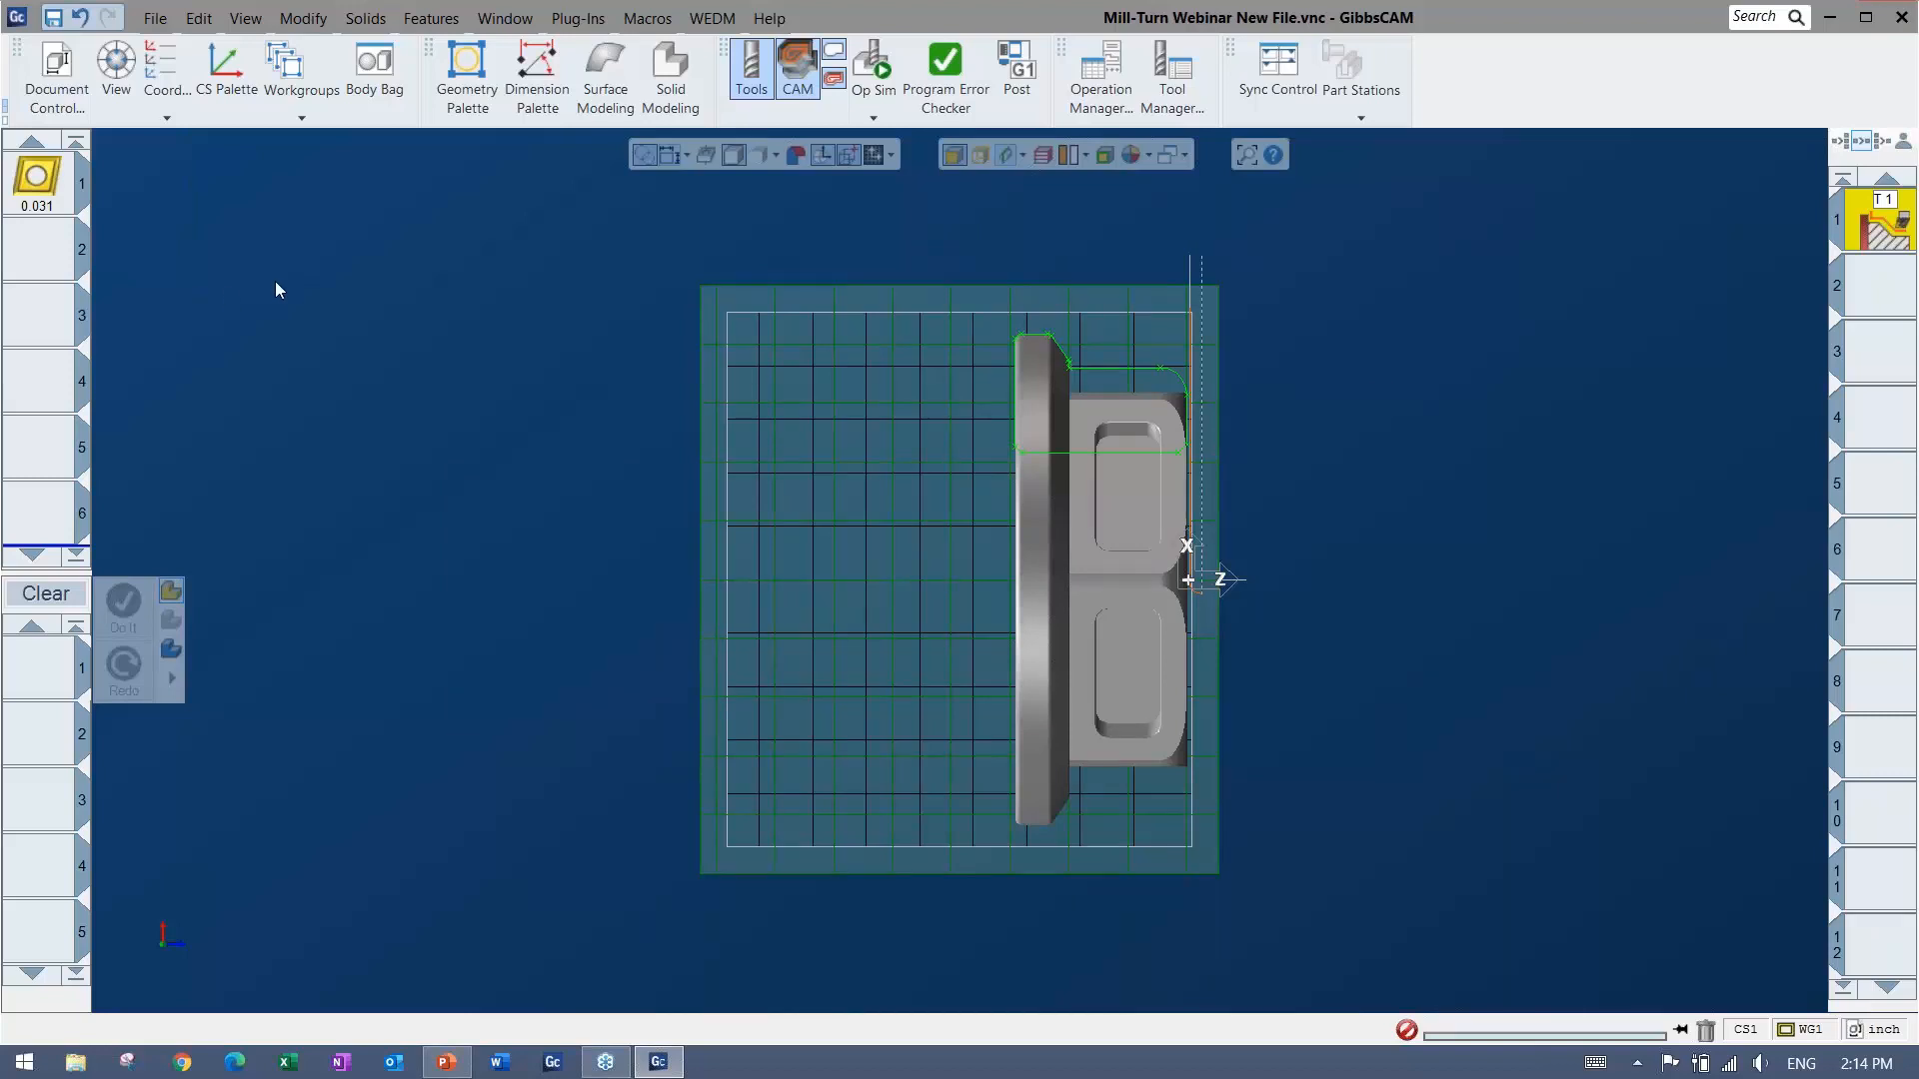
{"action": "right_click", "coordinate": [40, 663]}
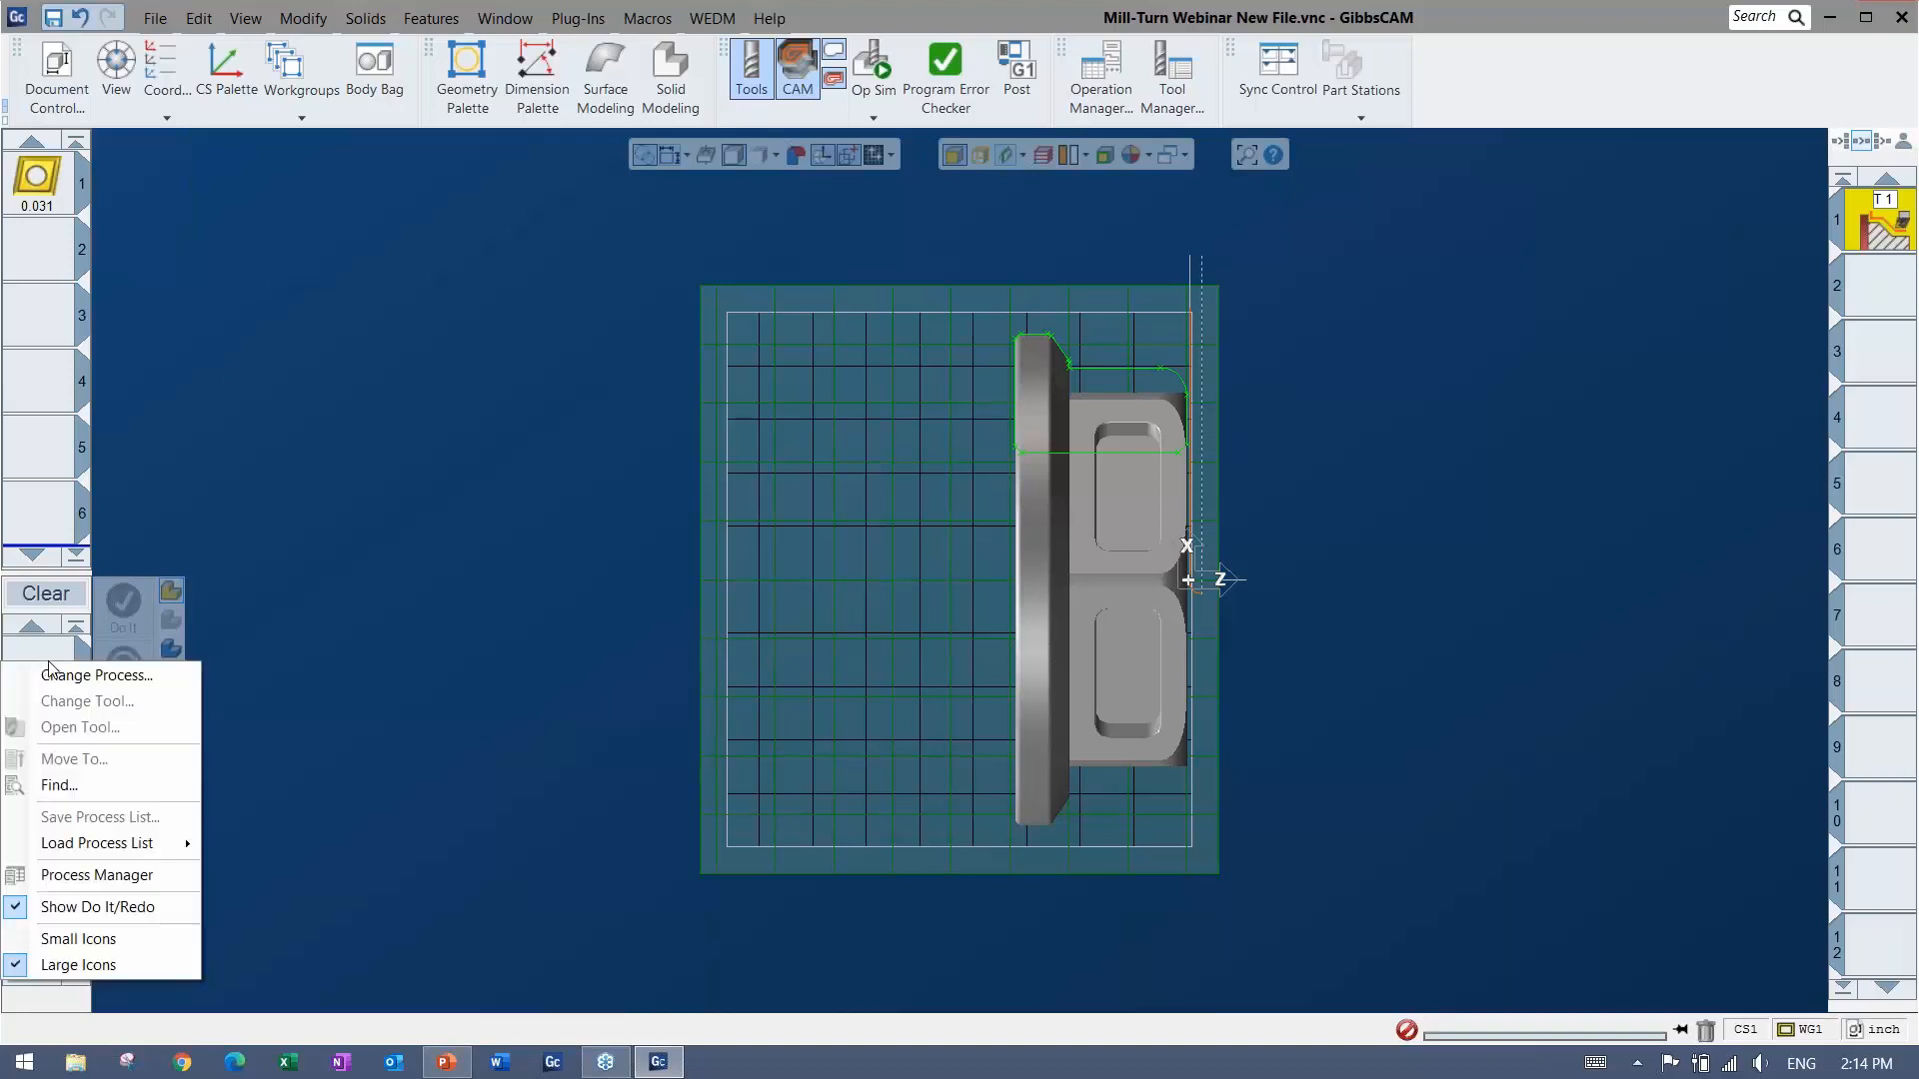
{"action": "mouse_move", "coordinate": [100, 847]}
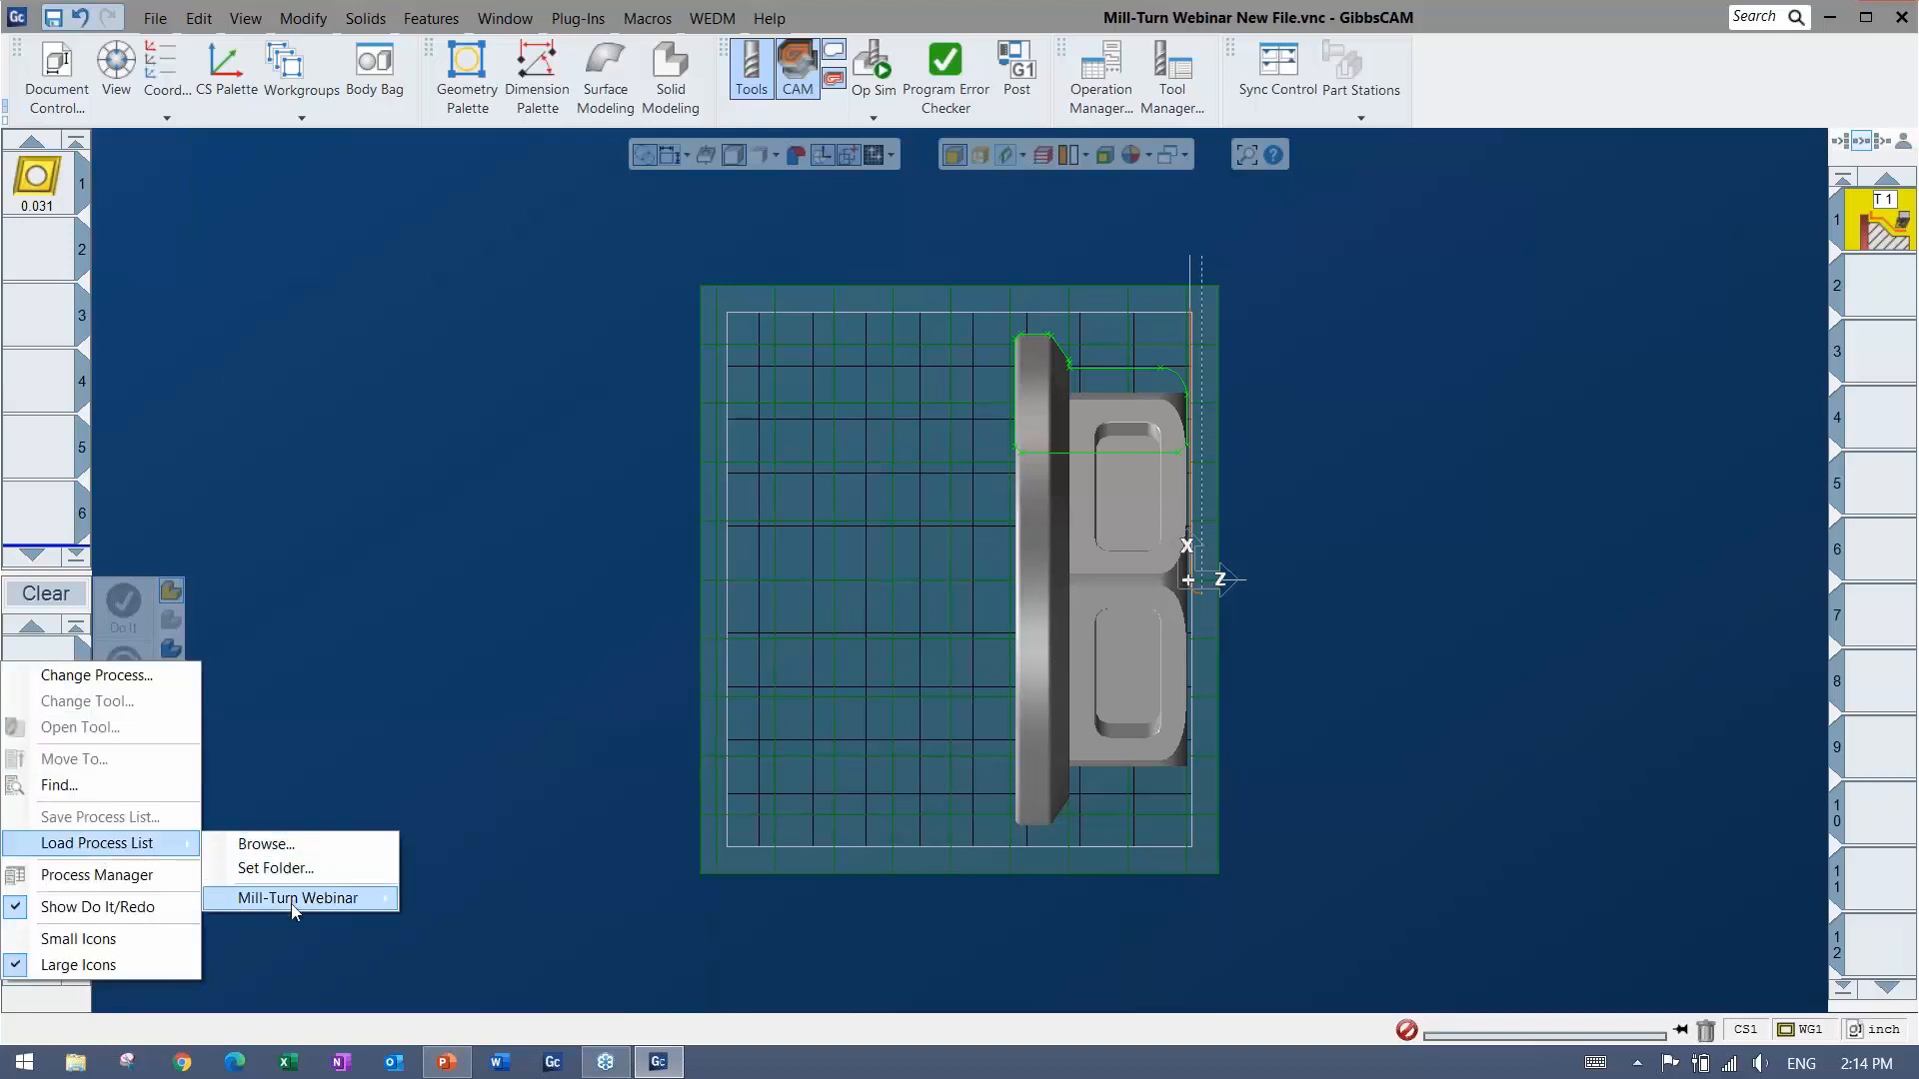
{"action": "mouse_move", "coordinate": [300, 897]}
{"action": "left_click", "coordinate": [538, 866]}
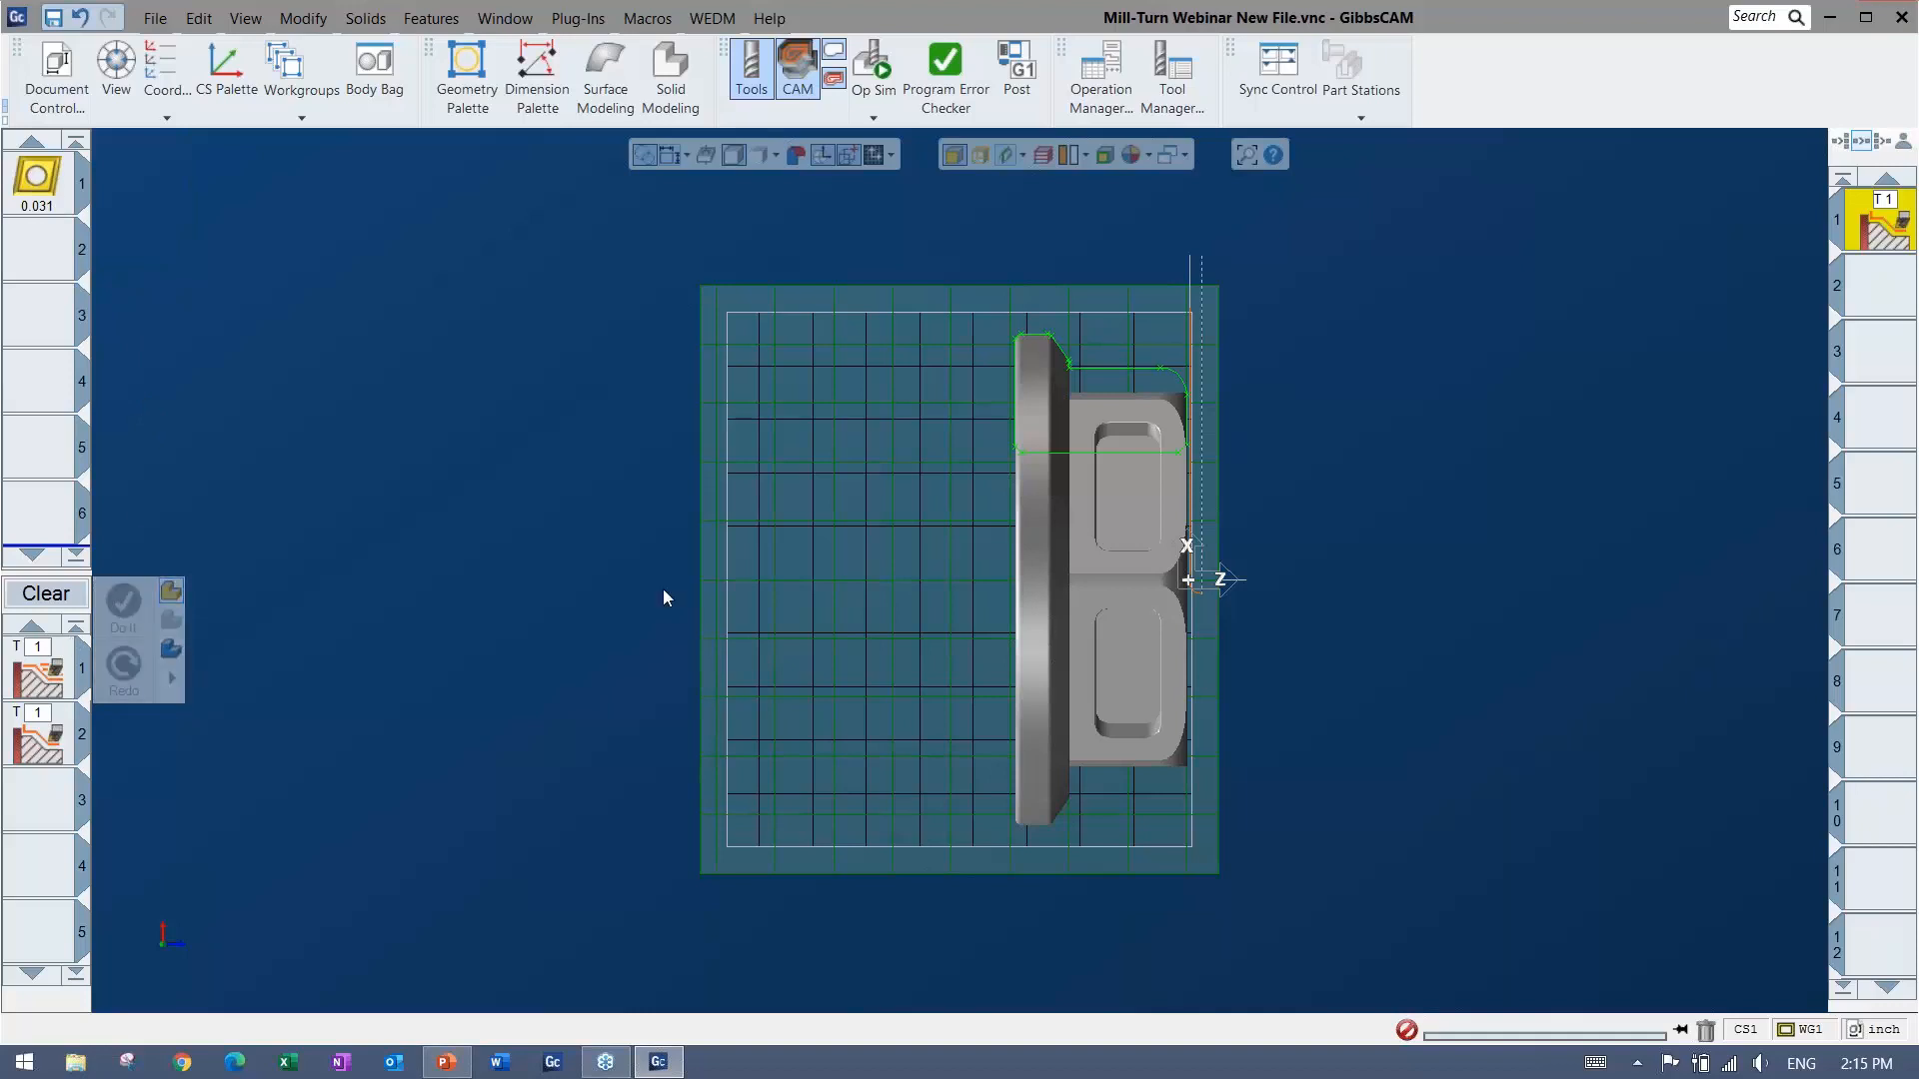
Select the spun profile from the front face to the flange's outer diameter, extend its end point beyond the flange, and generate the operations.
{"action": "scroll", "coordinate": [1000, 541], "scroll_direction": "up", "scroll_amount": 2}
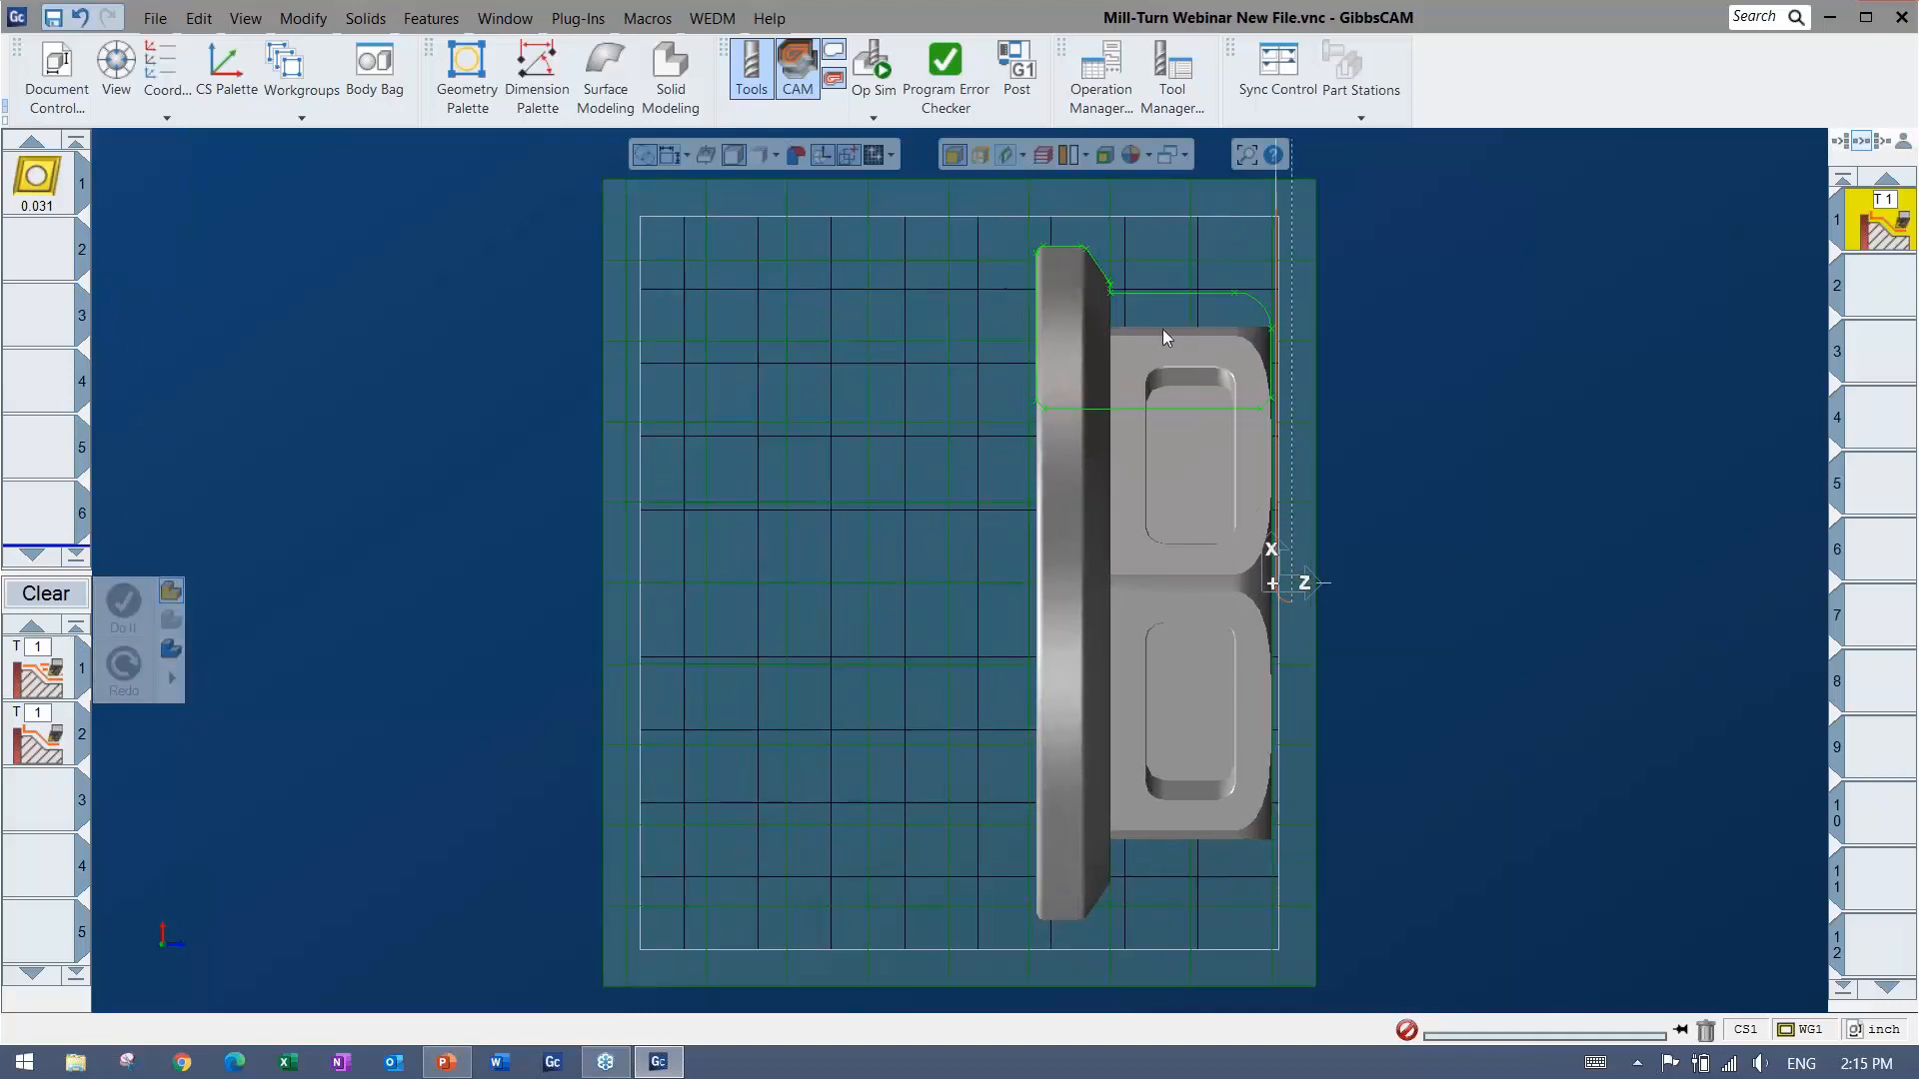
{"action": "left_click", "coordinate": [1272, 348]}
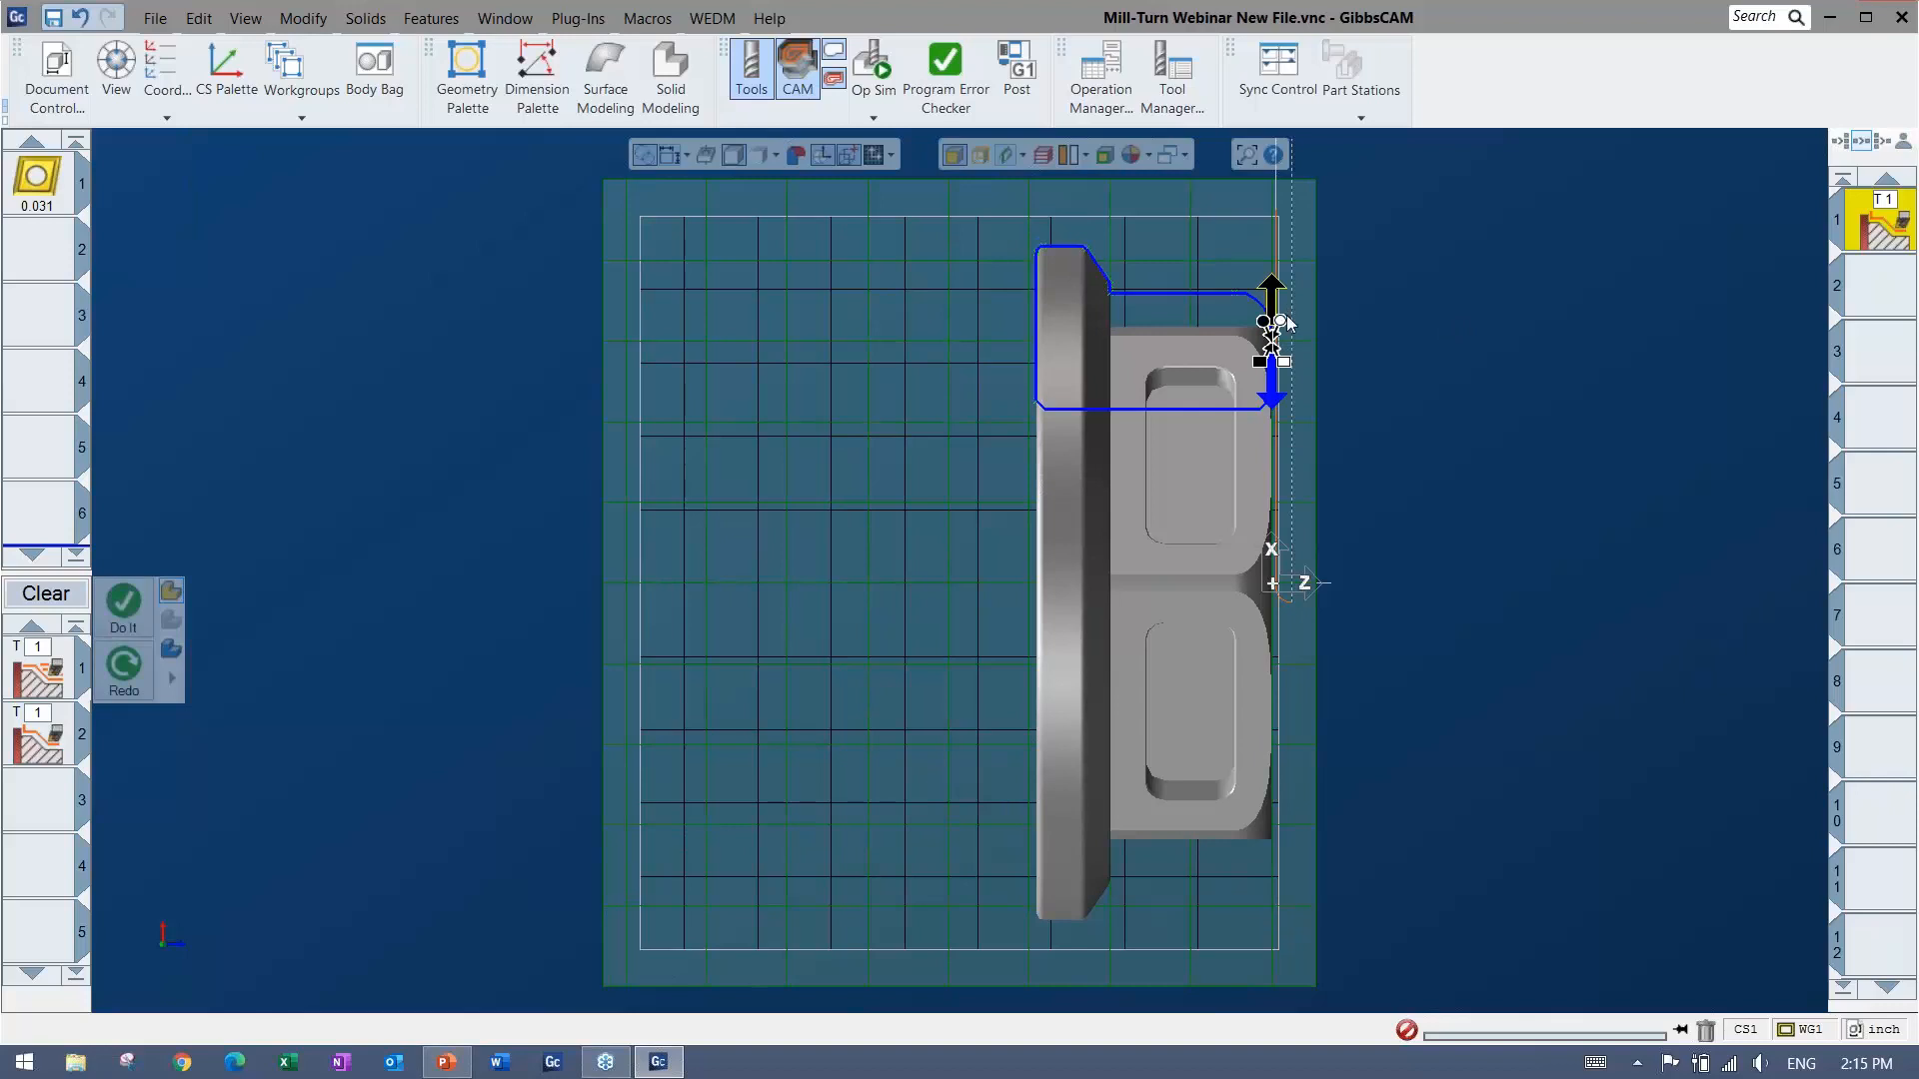
{"action": "left_click", "coordinate": [1059, 245]}
{"action": "left_click_drag", "start_coordinate": [1056, 236], "coordinate": [959, 240]}
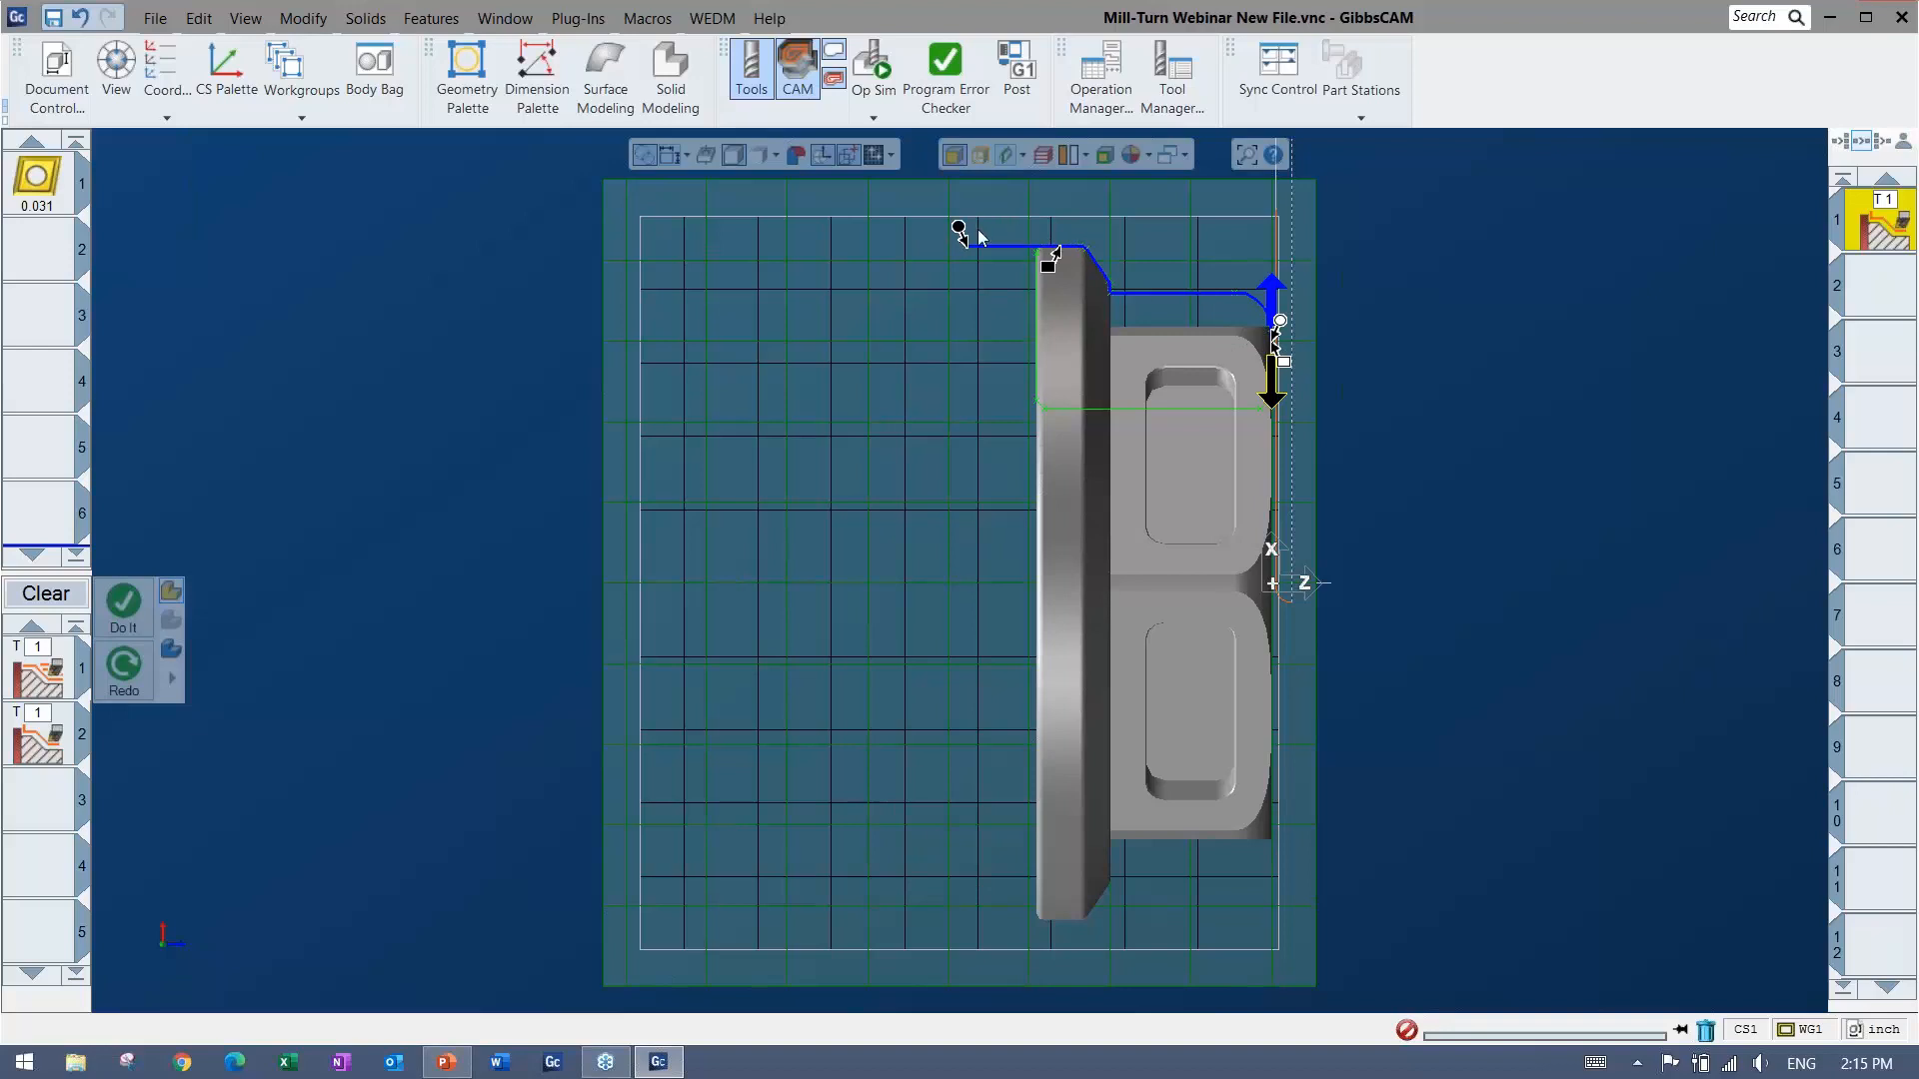
{"action": "key", "text": "Return"}
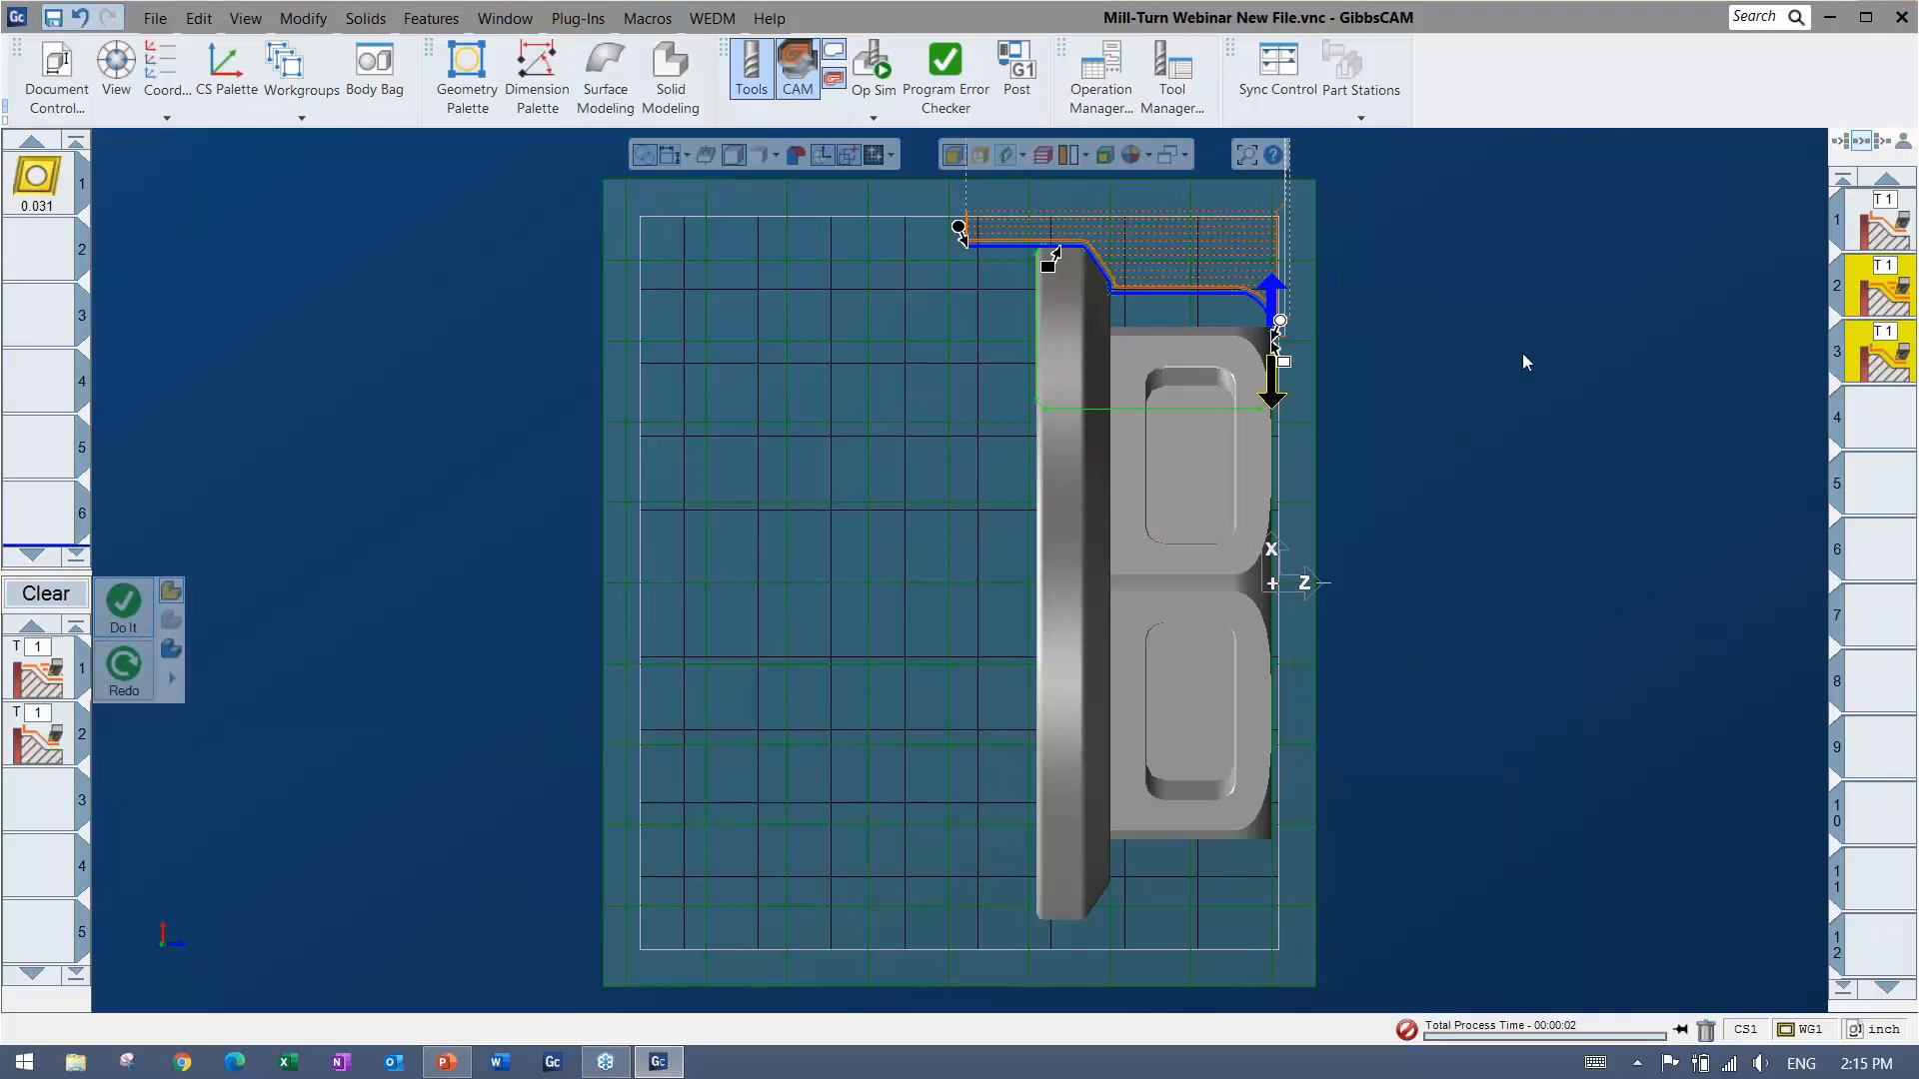
Simulate the outer diameter roughing and contour operations with Op Sim at an adjusted speed, rewind, and close the simulation.
{"action": "left_click", "coordinate": [872, 65]}
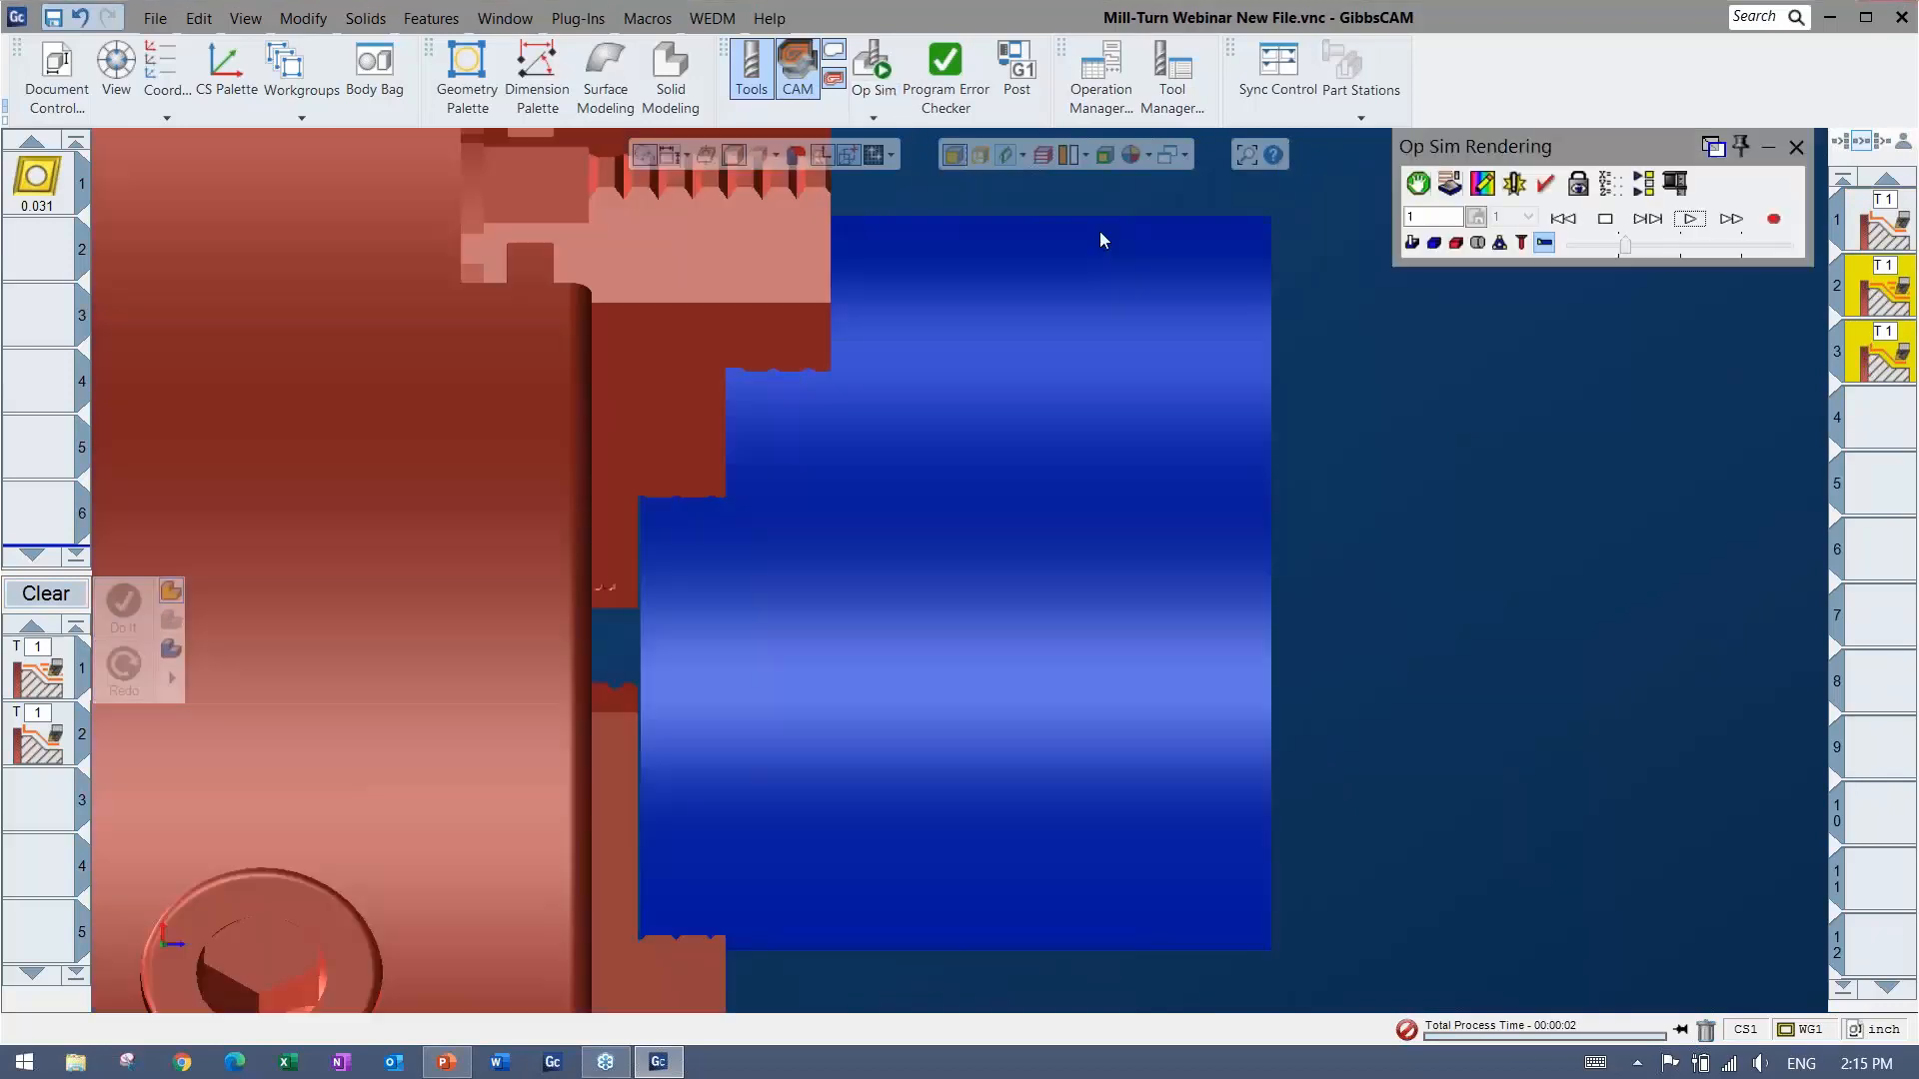
{"action": "left_click", "coordinate": [1689, 217]}
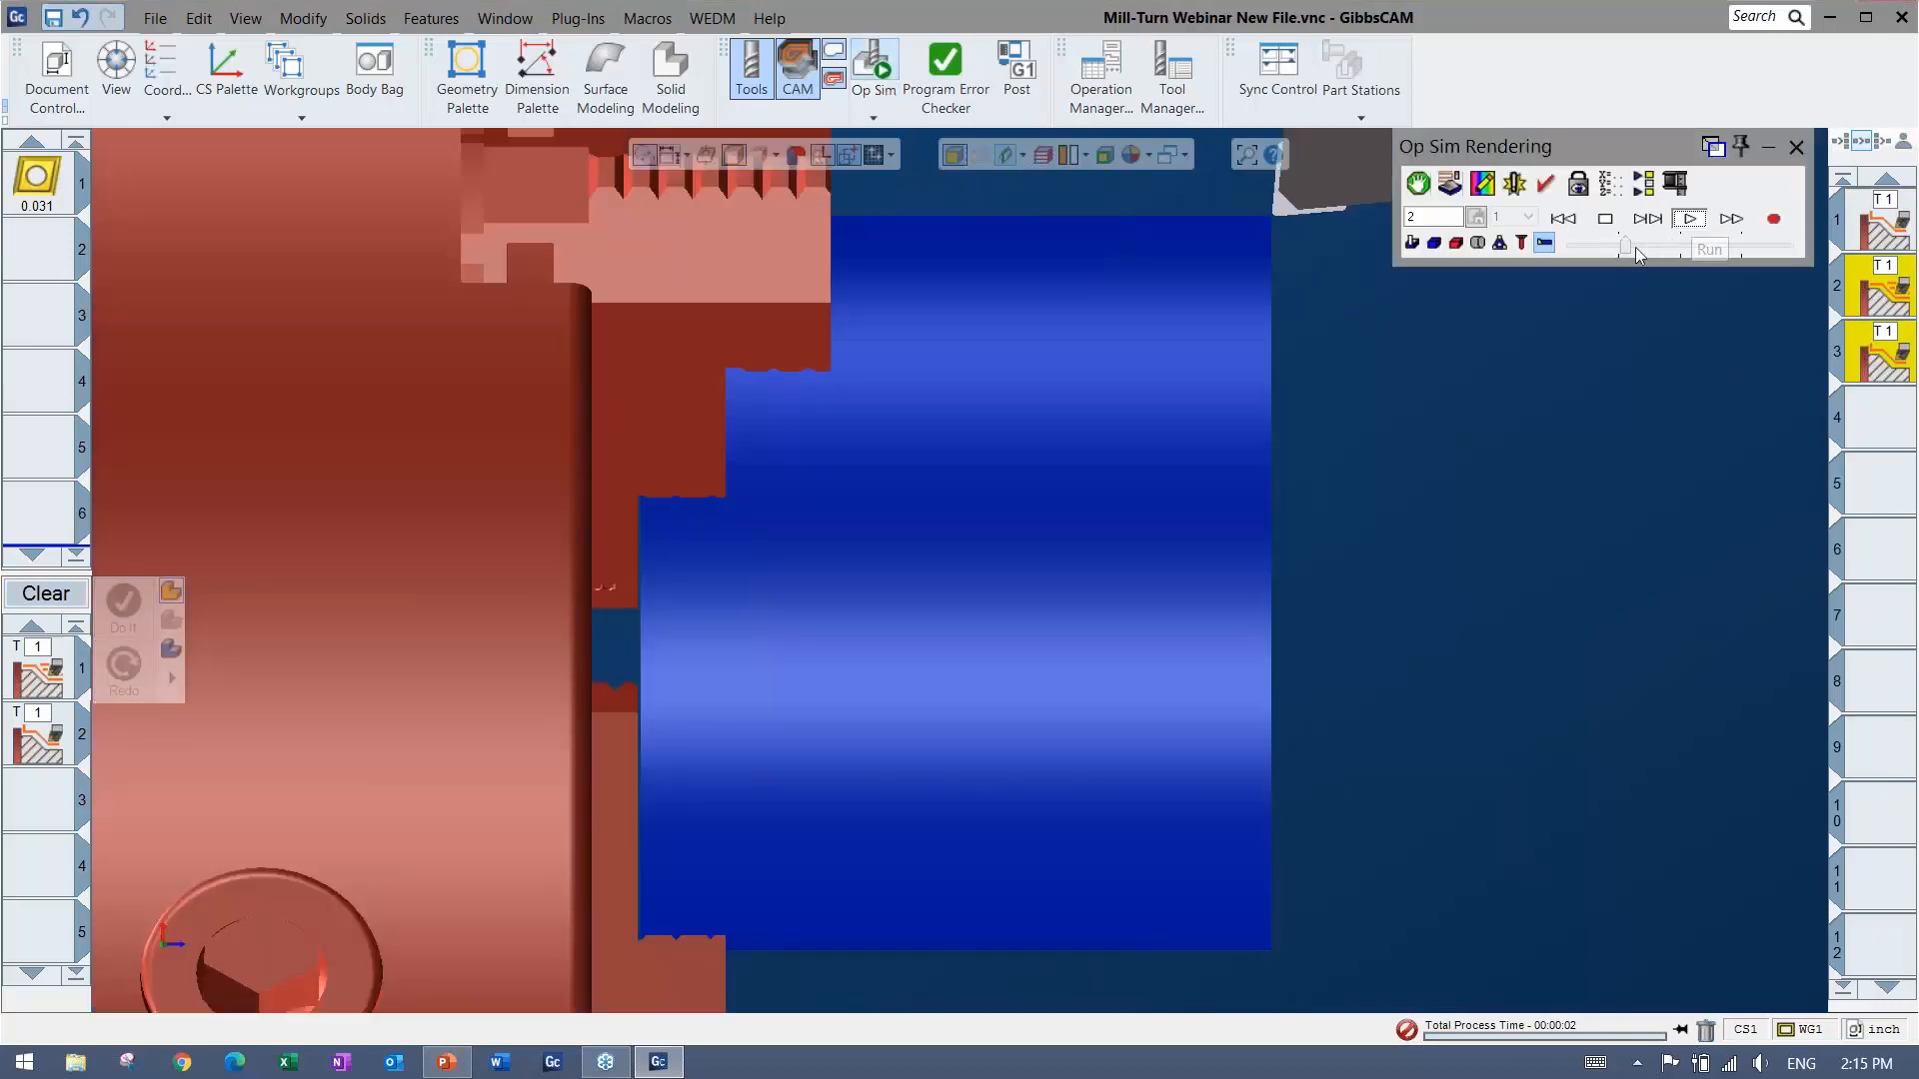
{"action": "left_click_drag", "start_coordinate": [1625, 249], "coordinate": [1674, 255]}
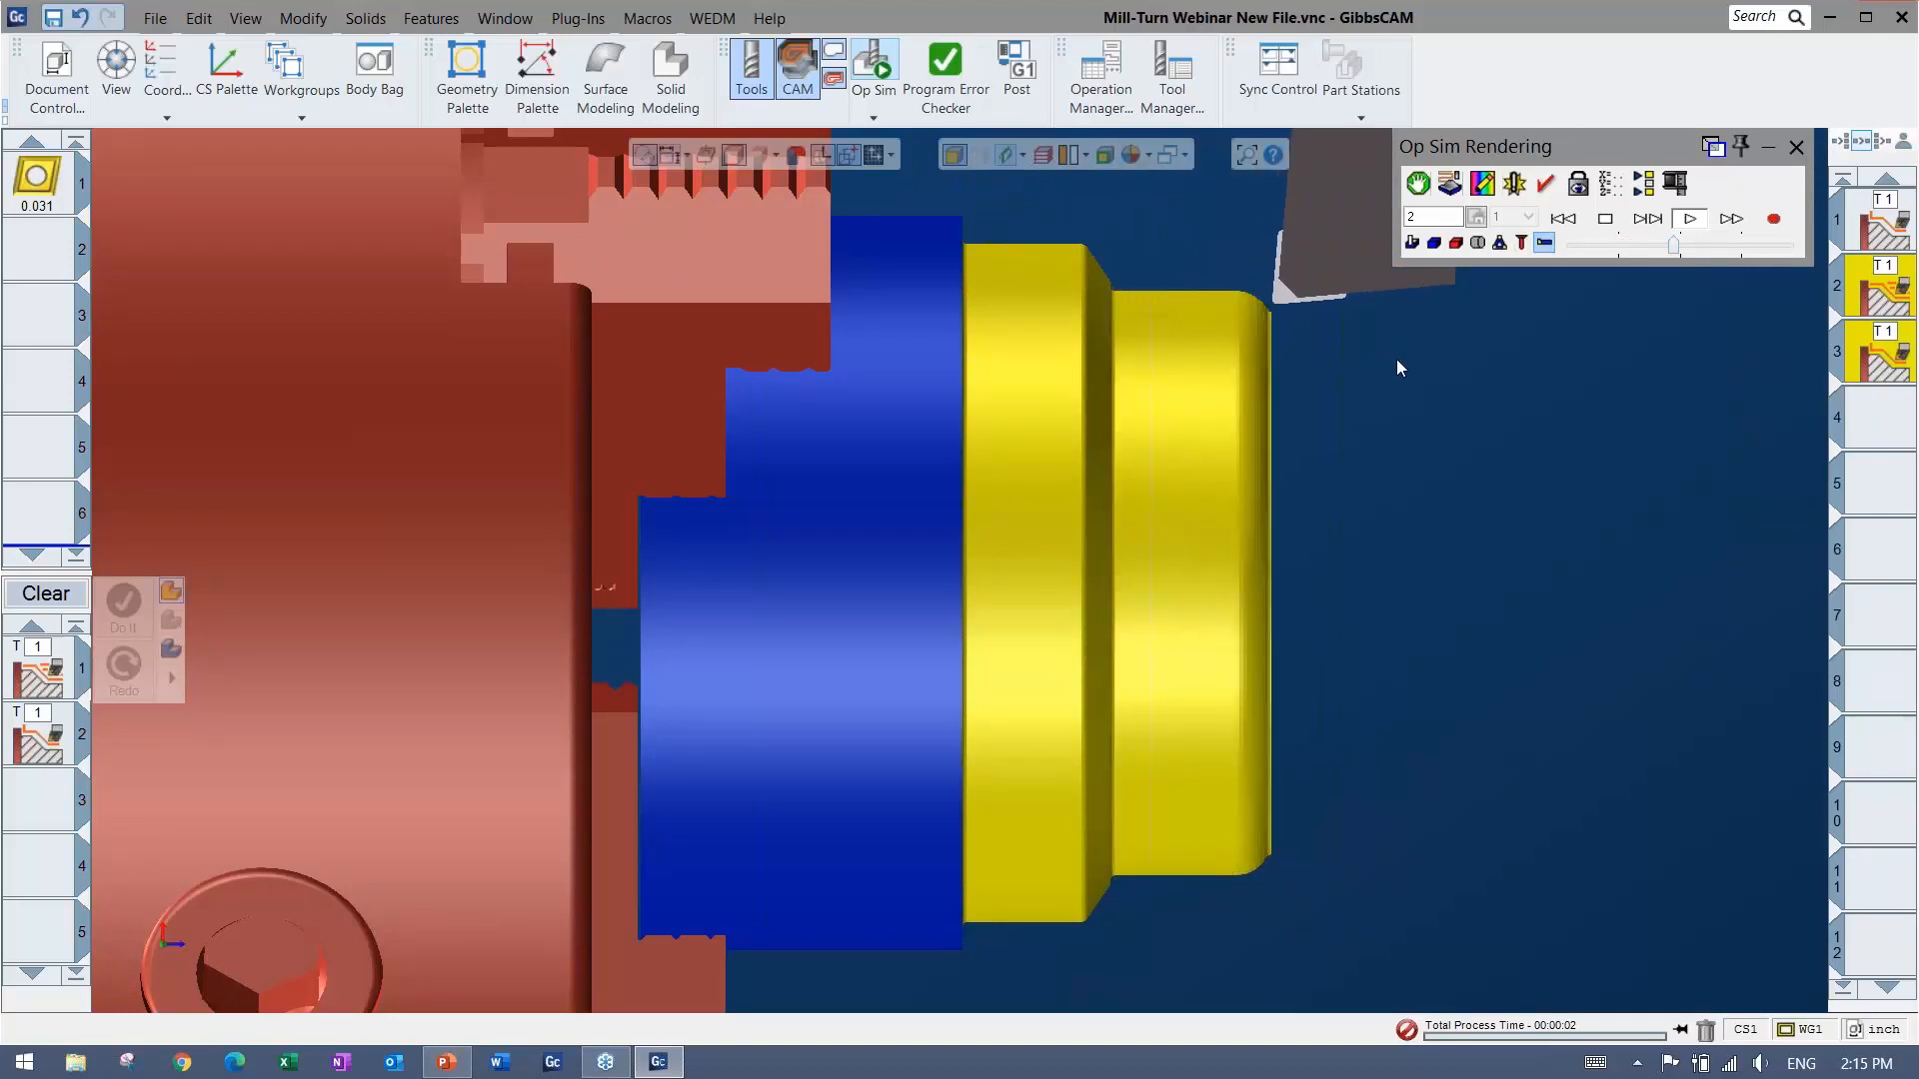
{"action": "left_click", "coordinate": [1572, 223]}
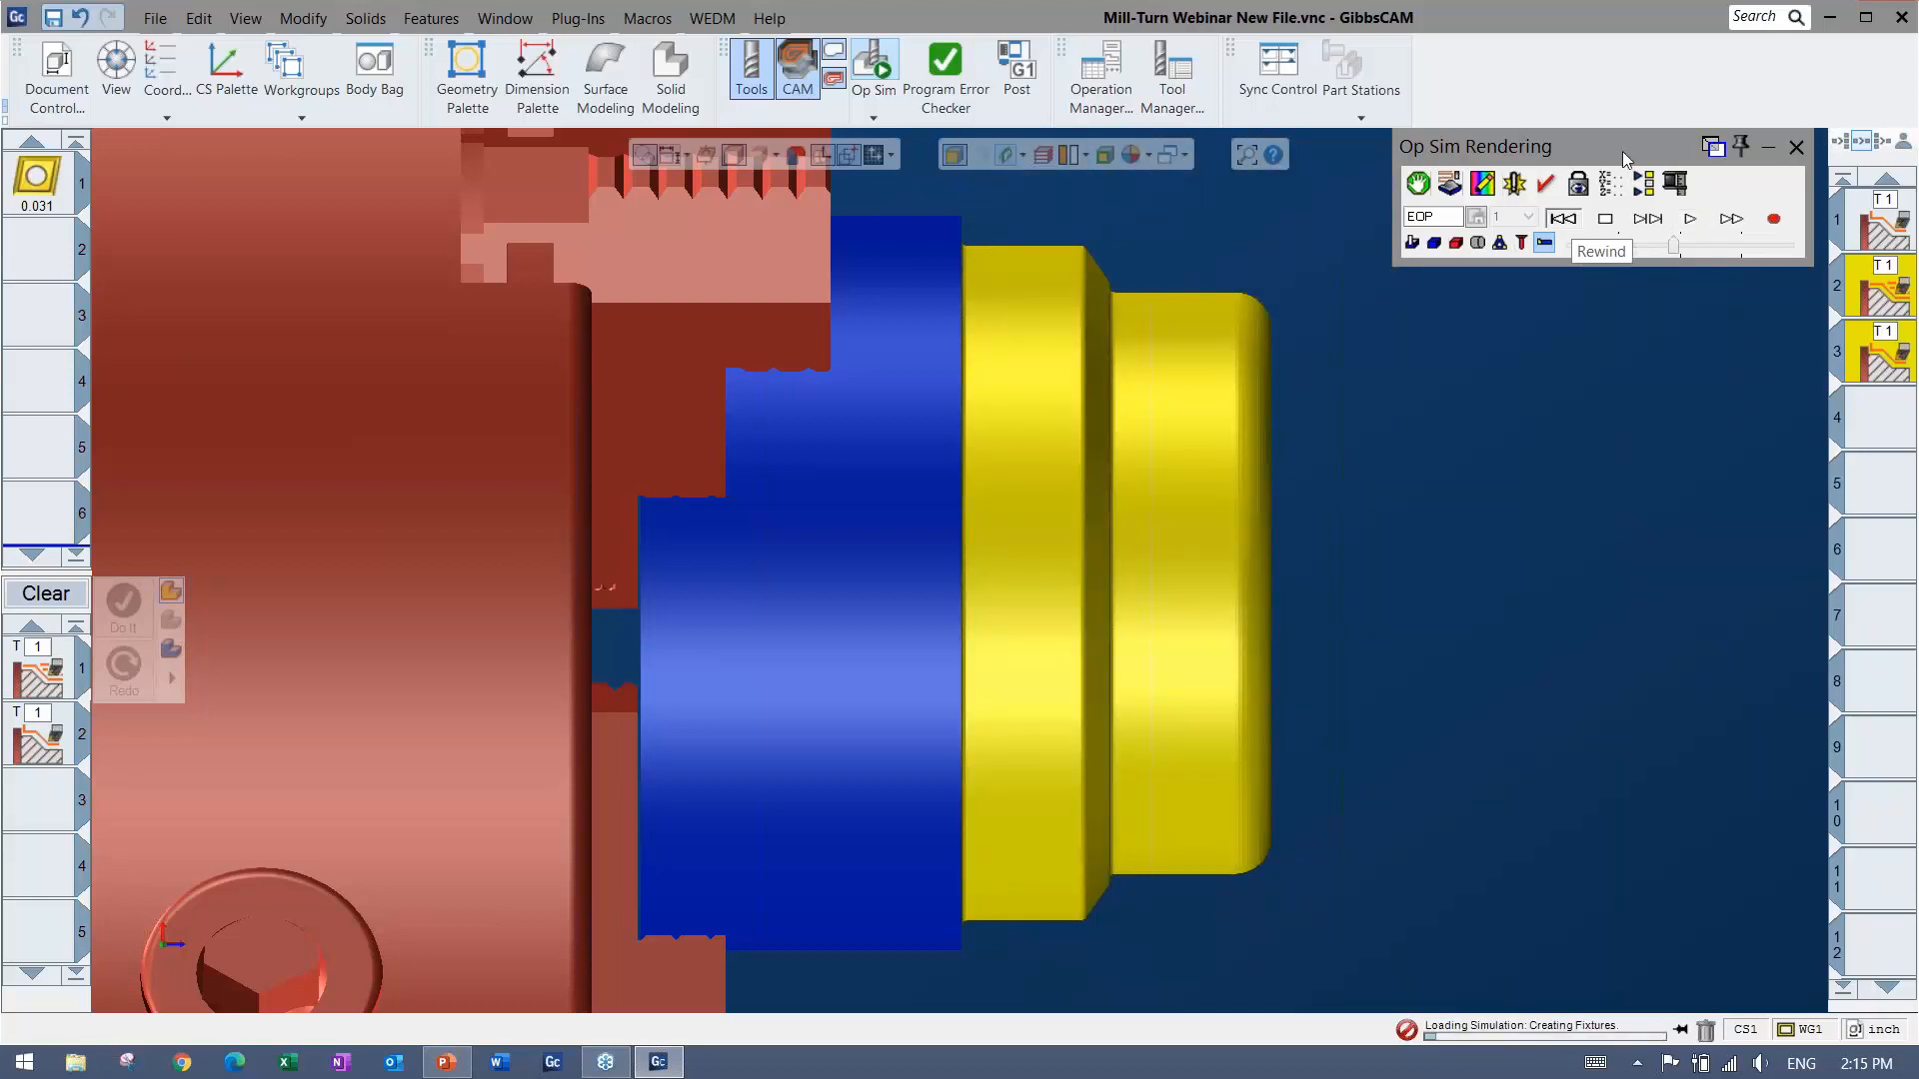
{"action": "left_click", "coordinate": [1796, 149]}
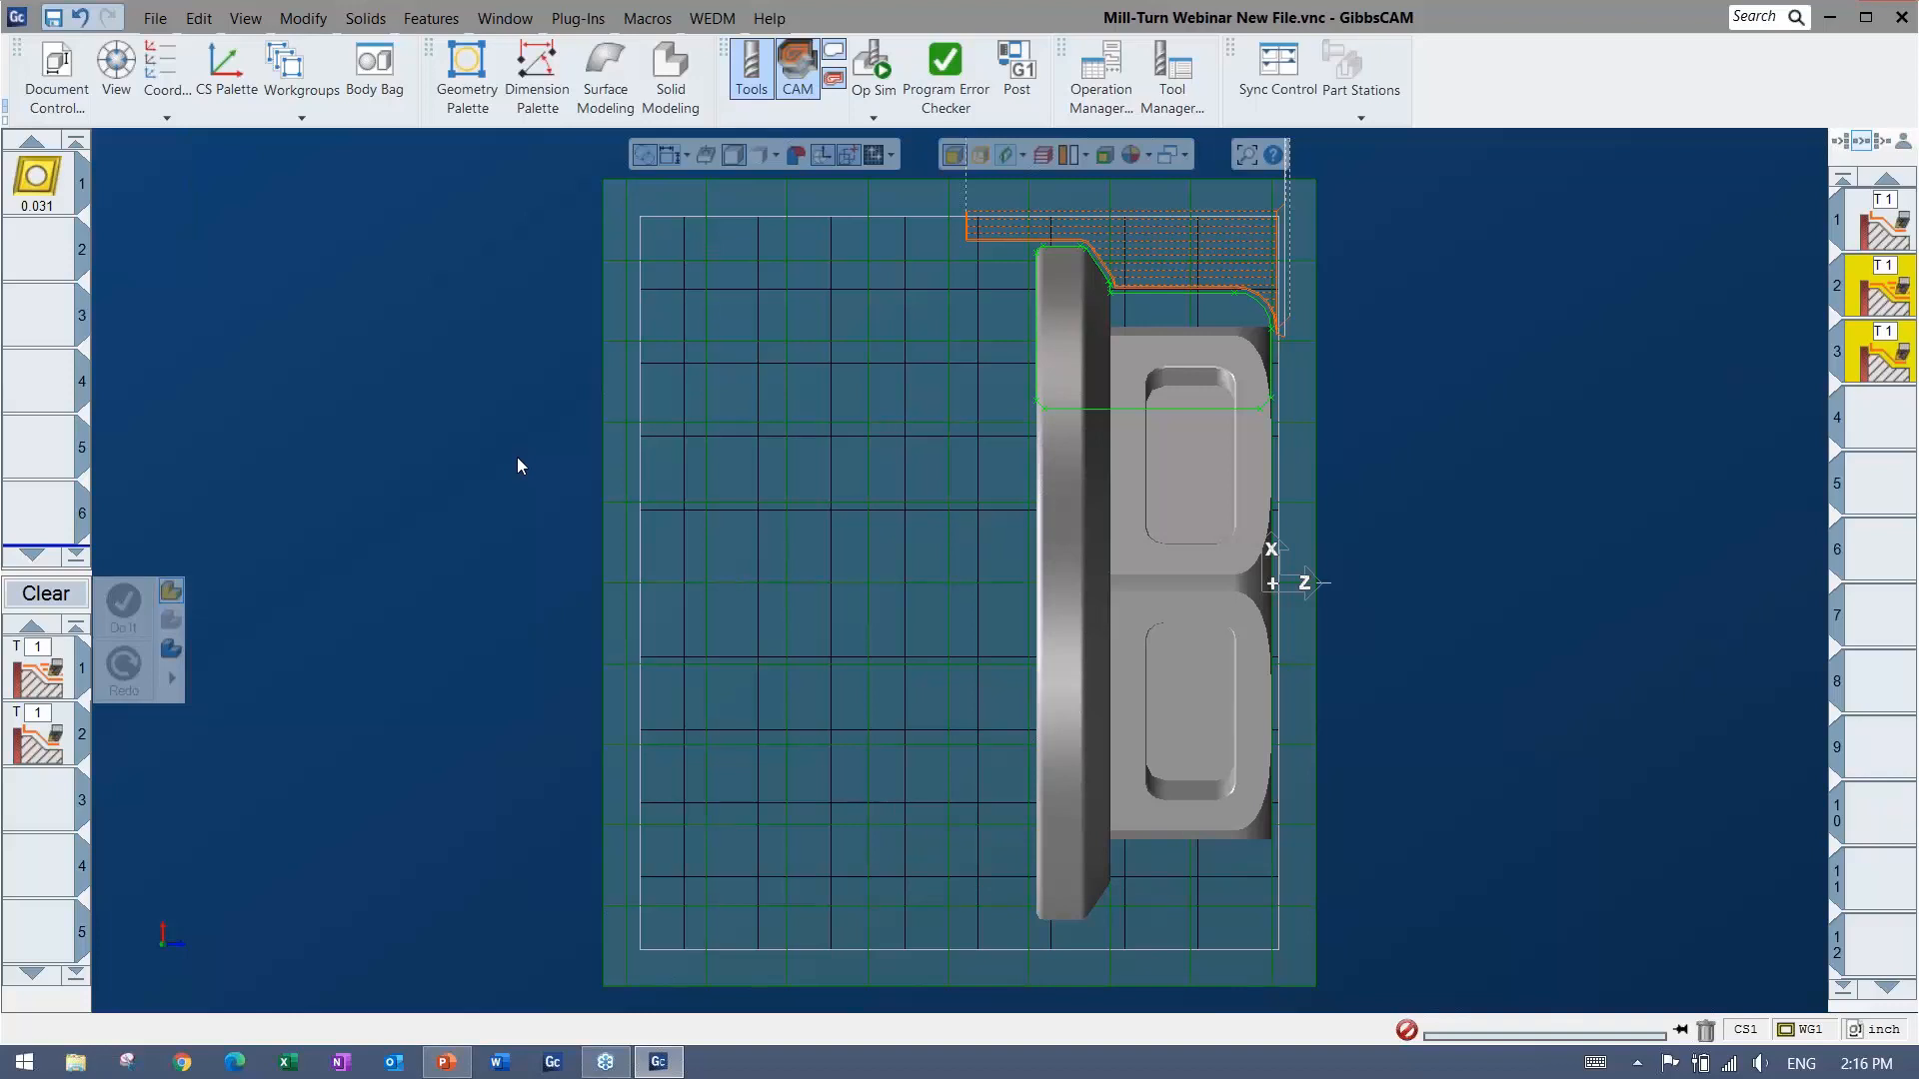
Clear the process list and load the saved 3 - uDrill process list from the Mill-Turn Webinar folder.
{"action": "scroll", "coordinate": [513, 476], "scroll_direction": "down", "scroll_amount": 1}
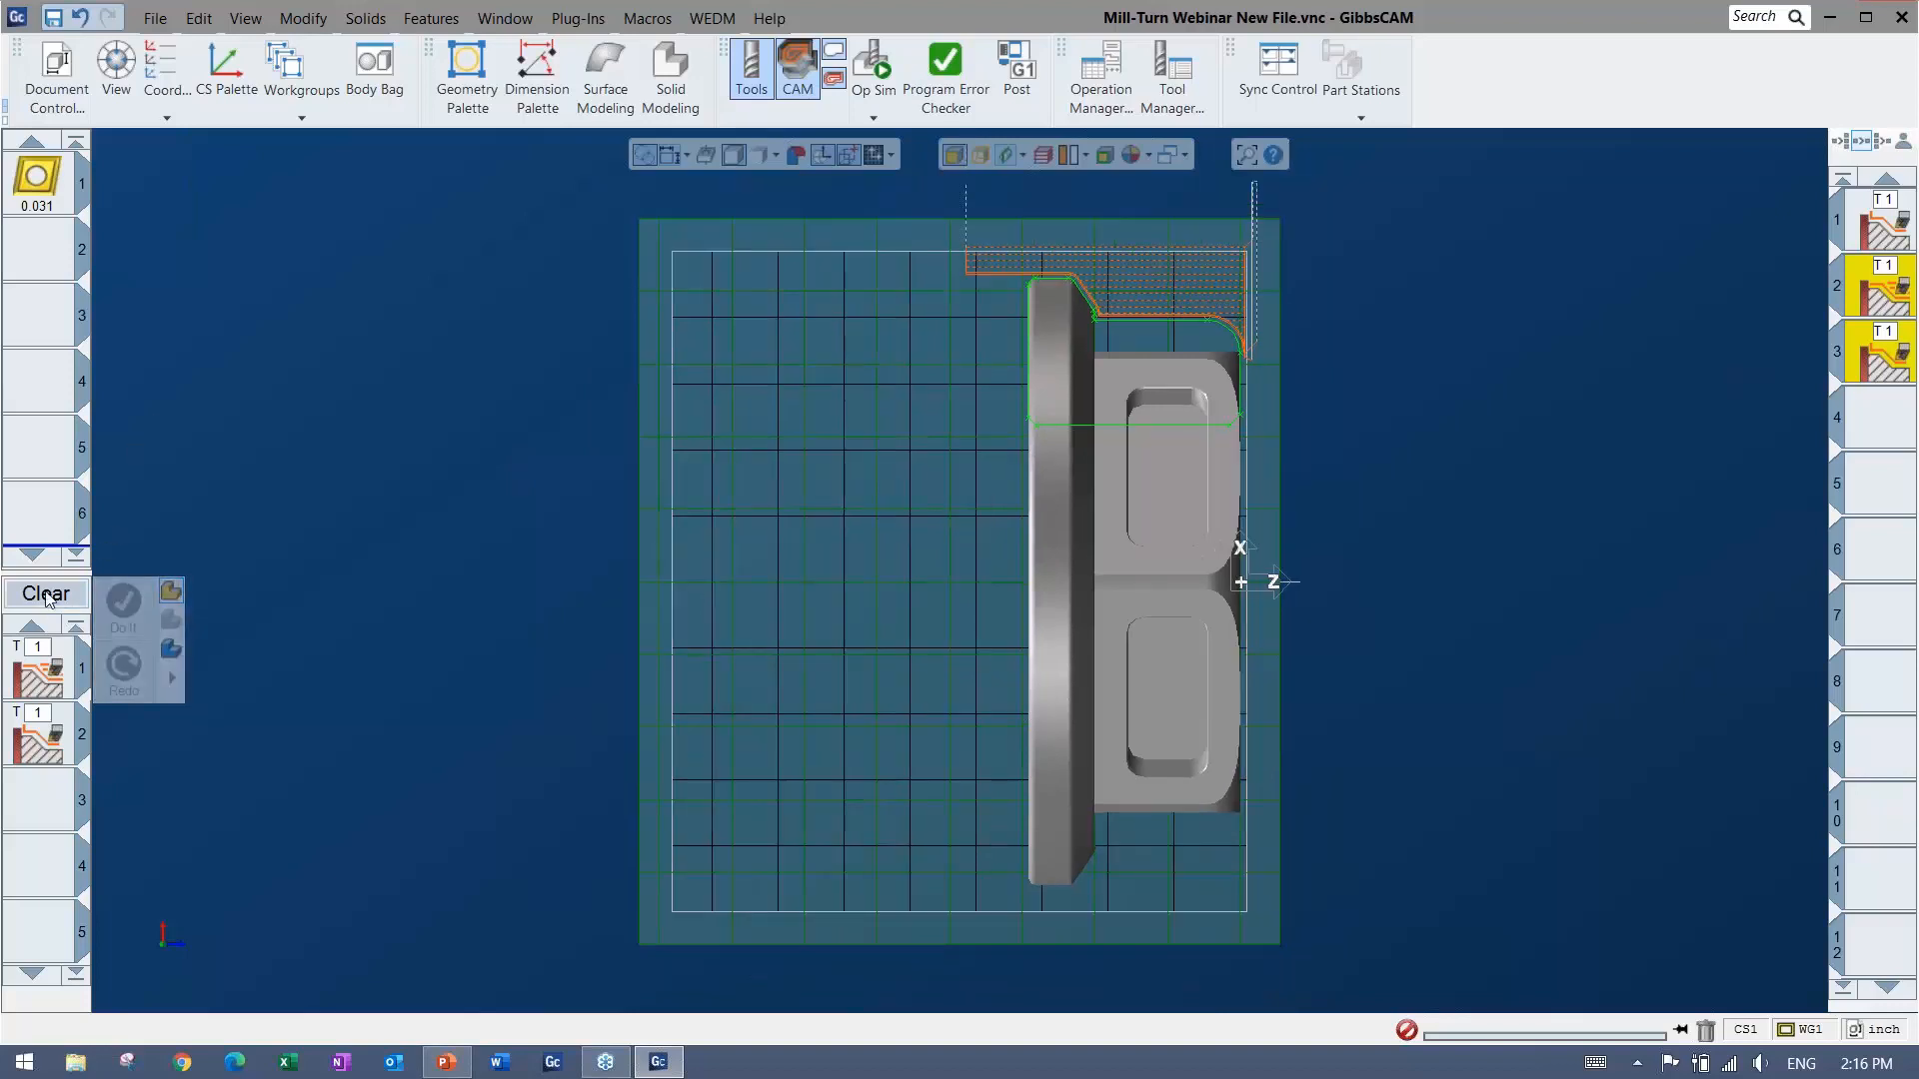
{"action": "right_click", "coordinate": [51, 656]}
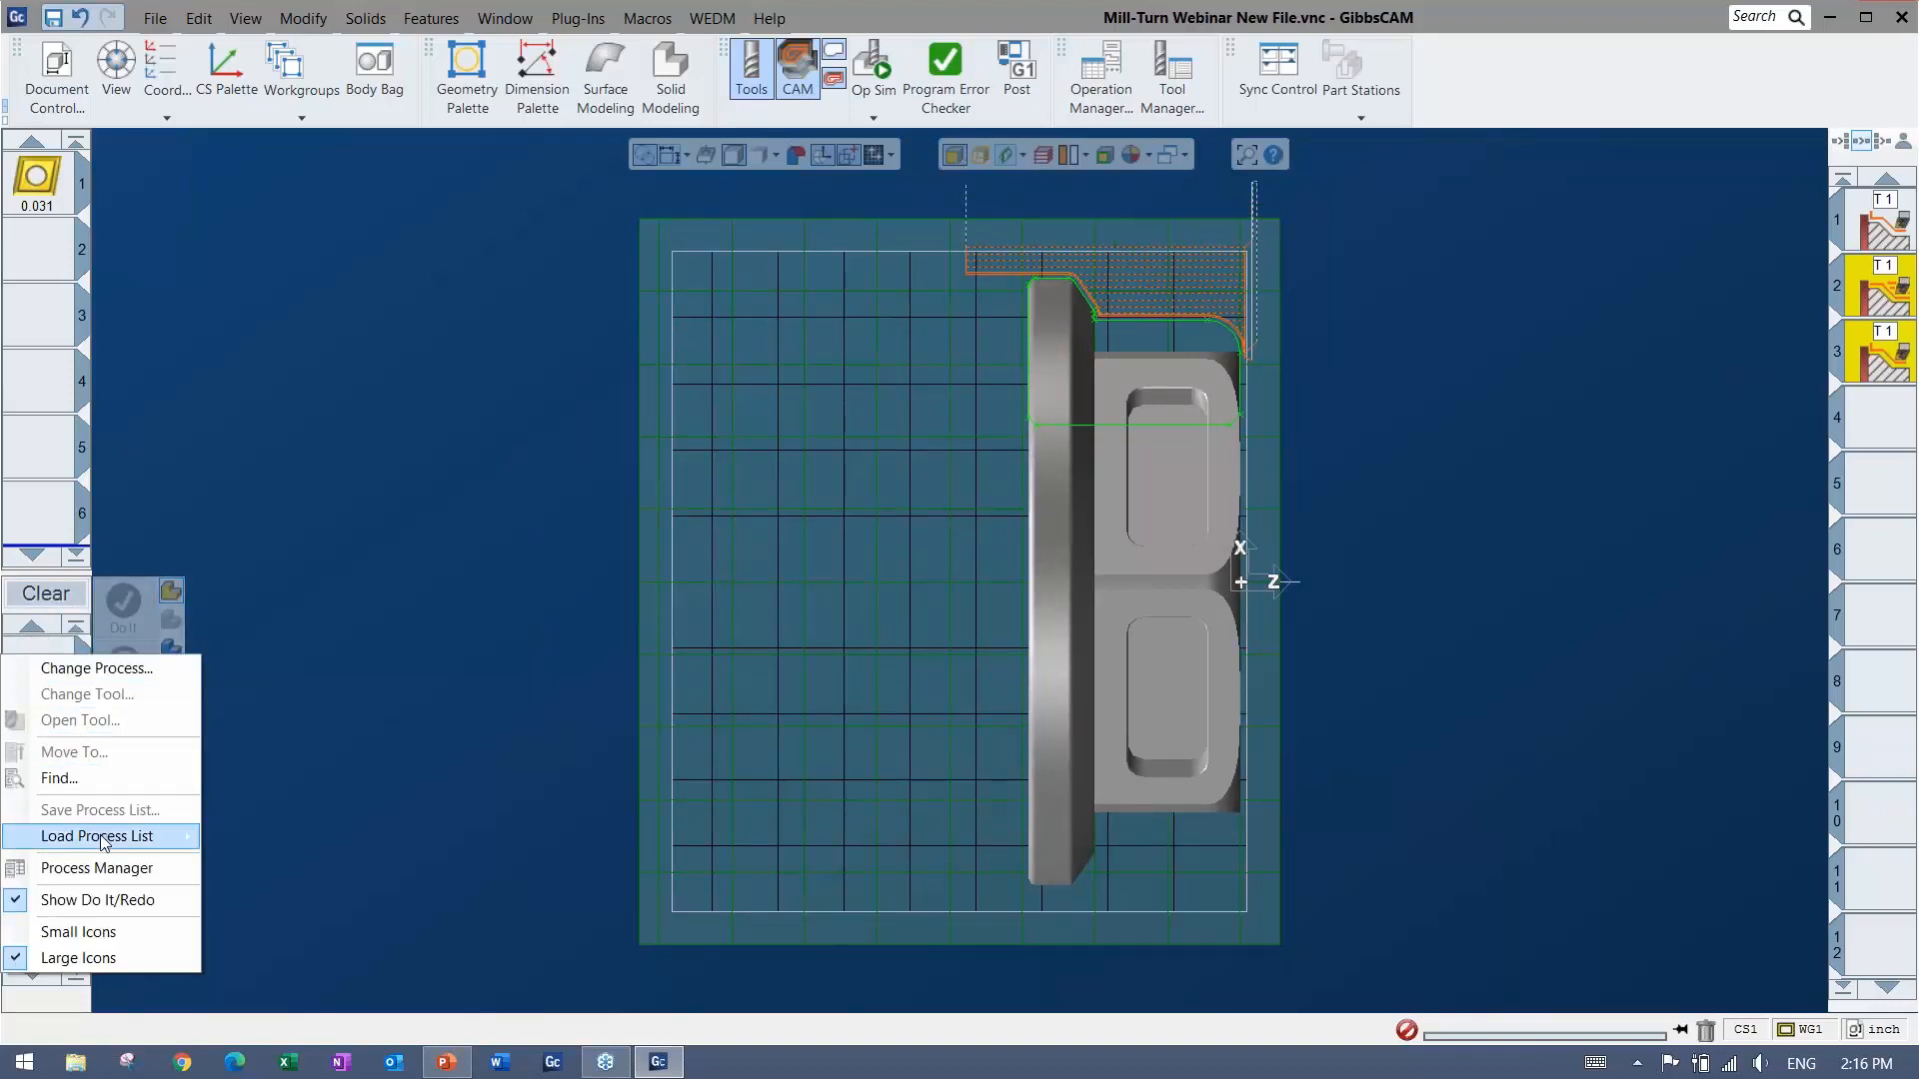
{"action": "mouse_move", "coordinate": [112, 839]}
{"action": "mouse_move", "coordinate": [310, 899]}
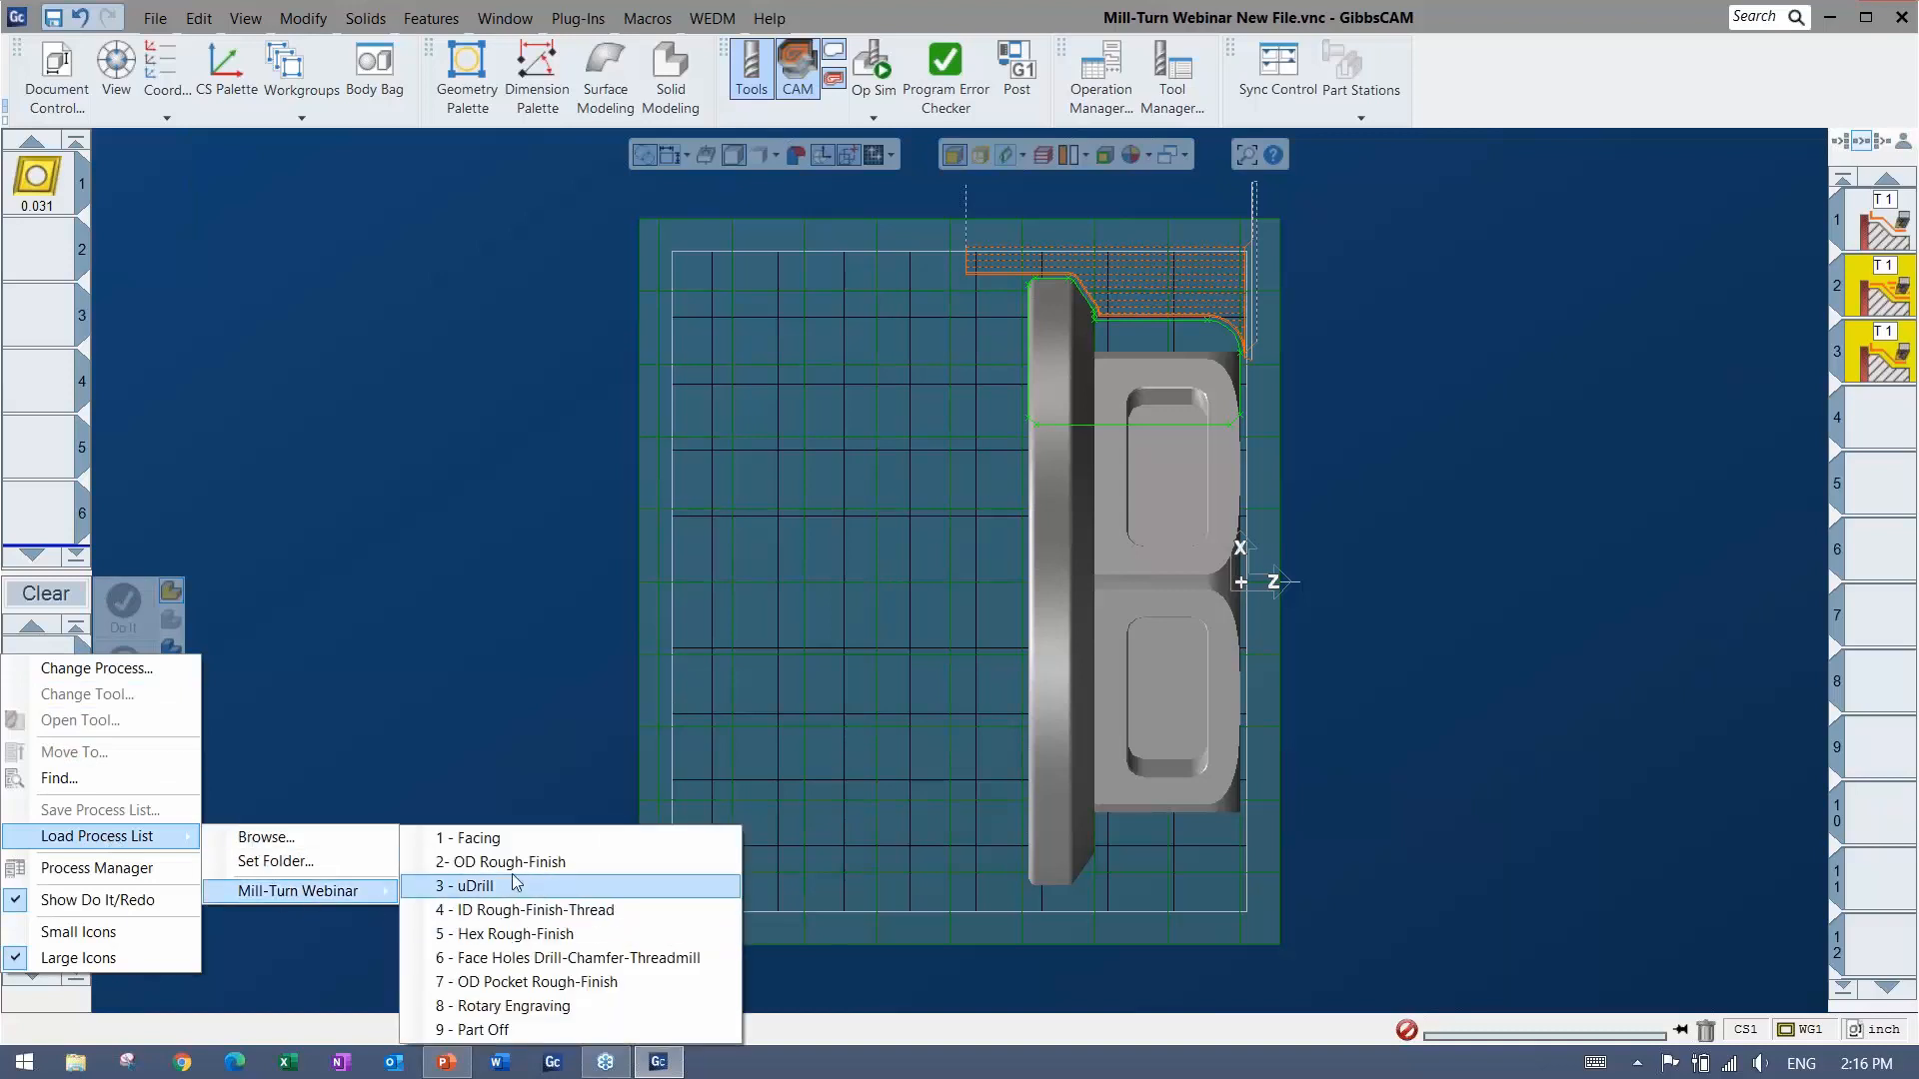
{"action": "left_click", "coordinate": [509, 888]}
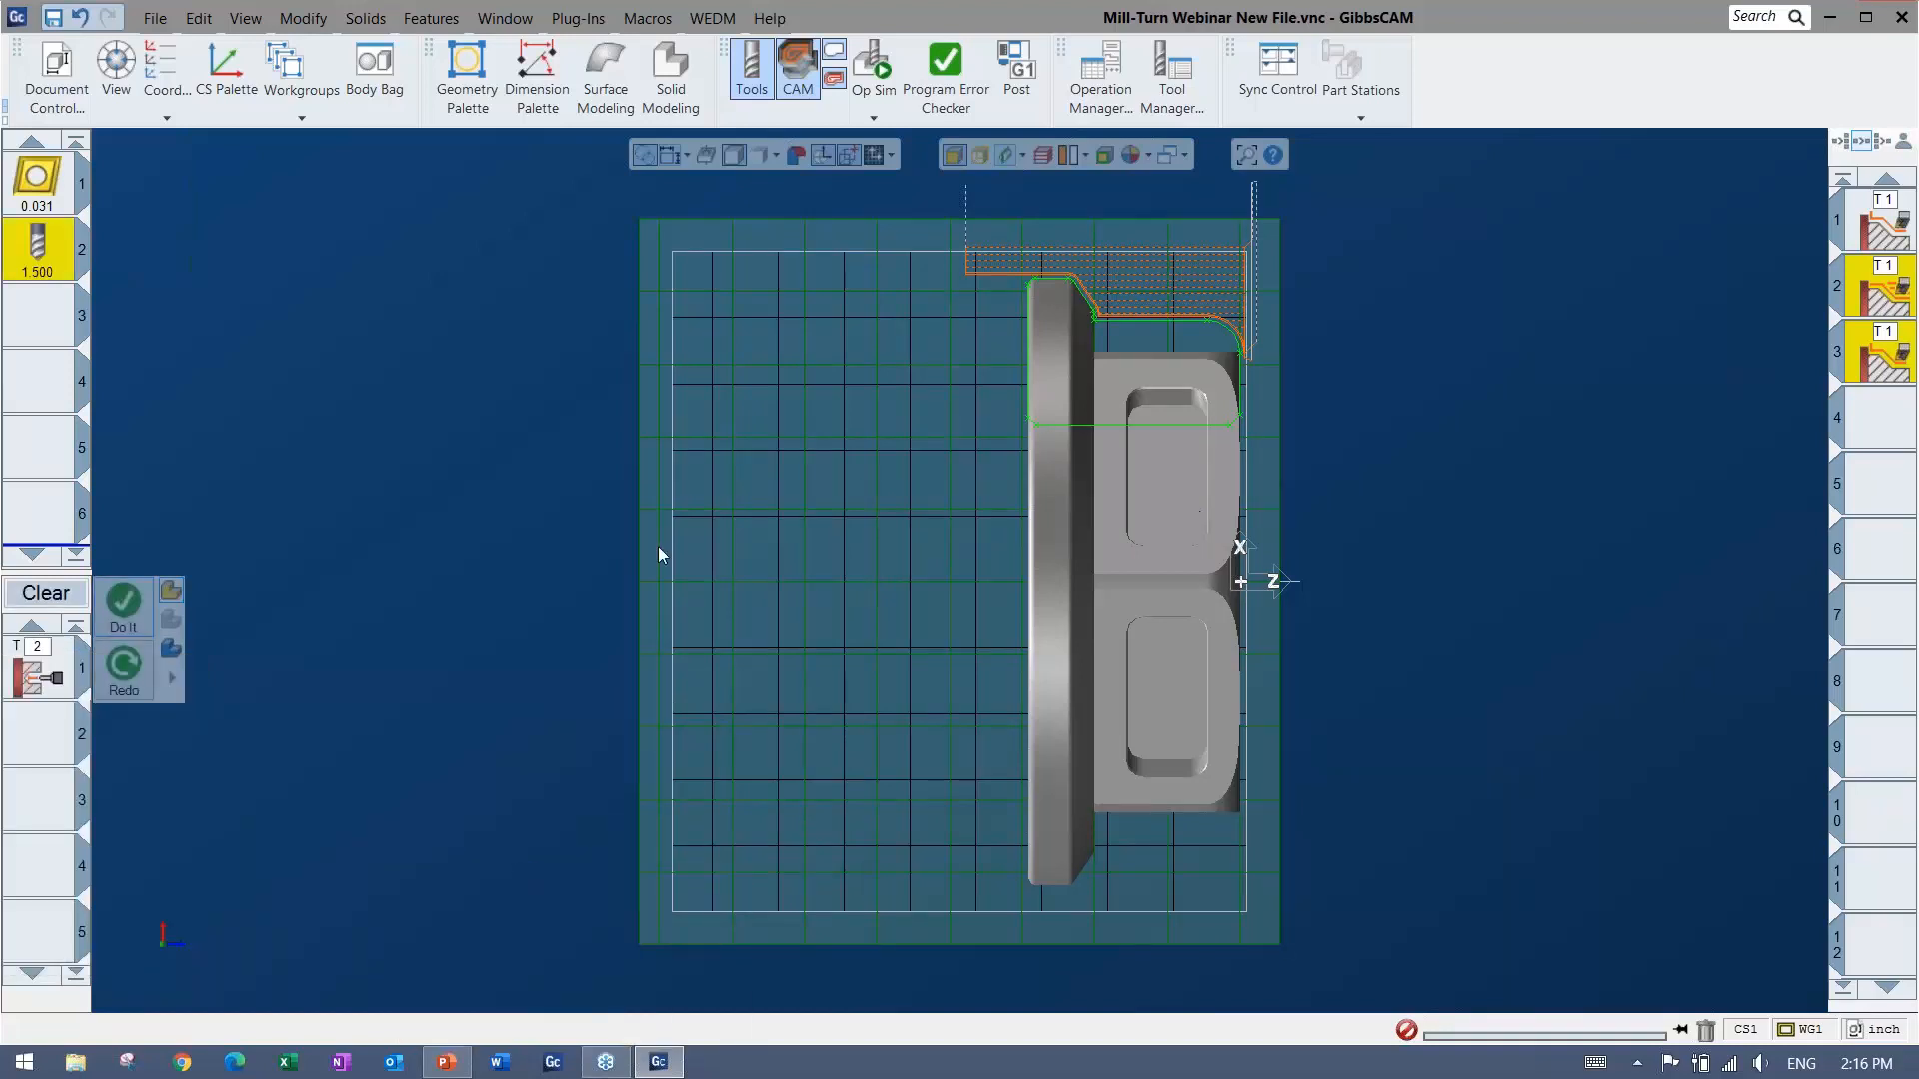
Review the Holes process settings for the 1.5 inch drill and the process types available for it, changing nothing.
{"action": "double_click", "coordinate": [33, 677]}
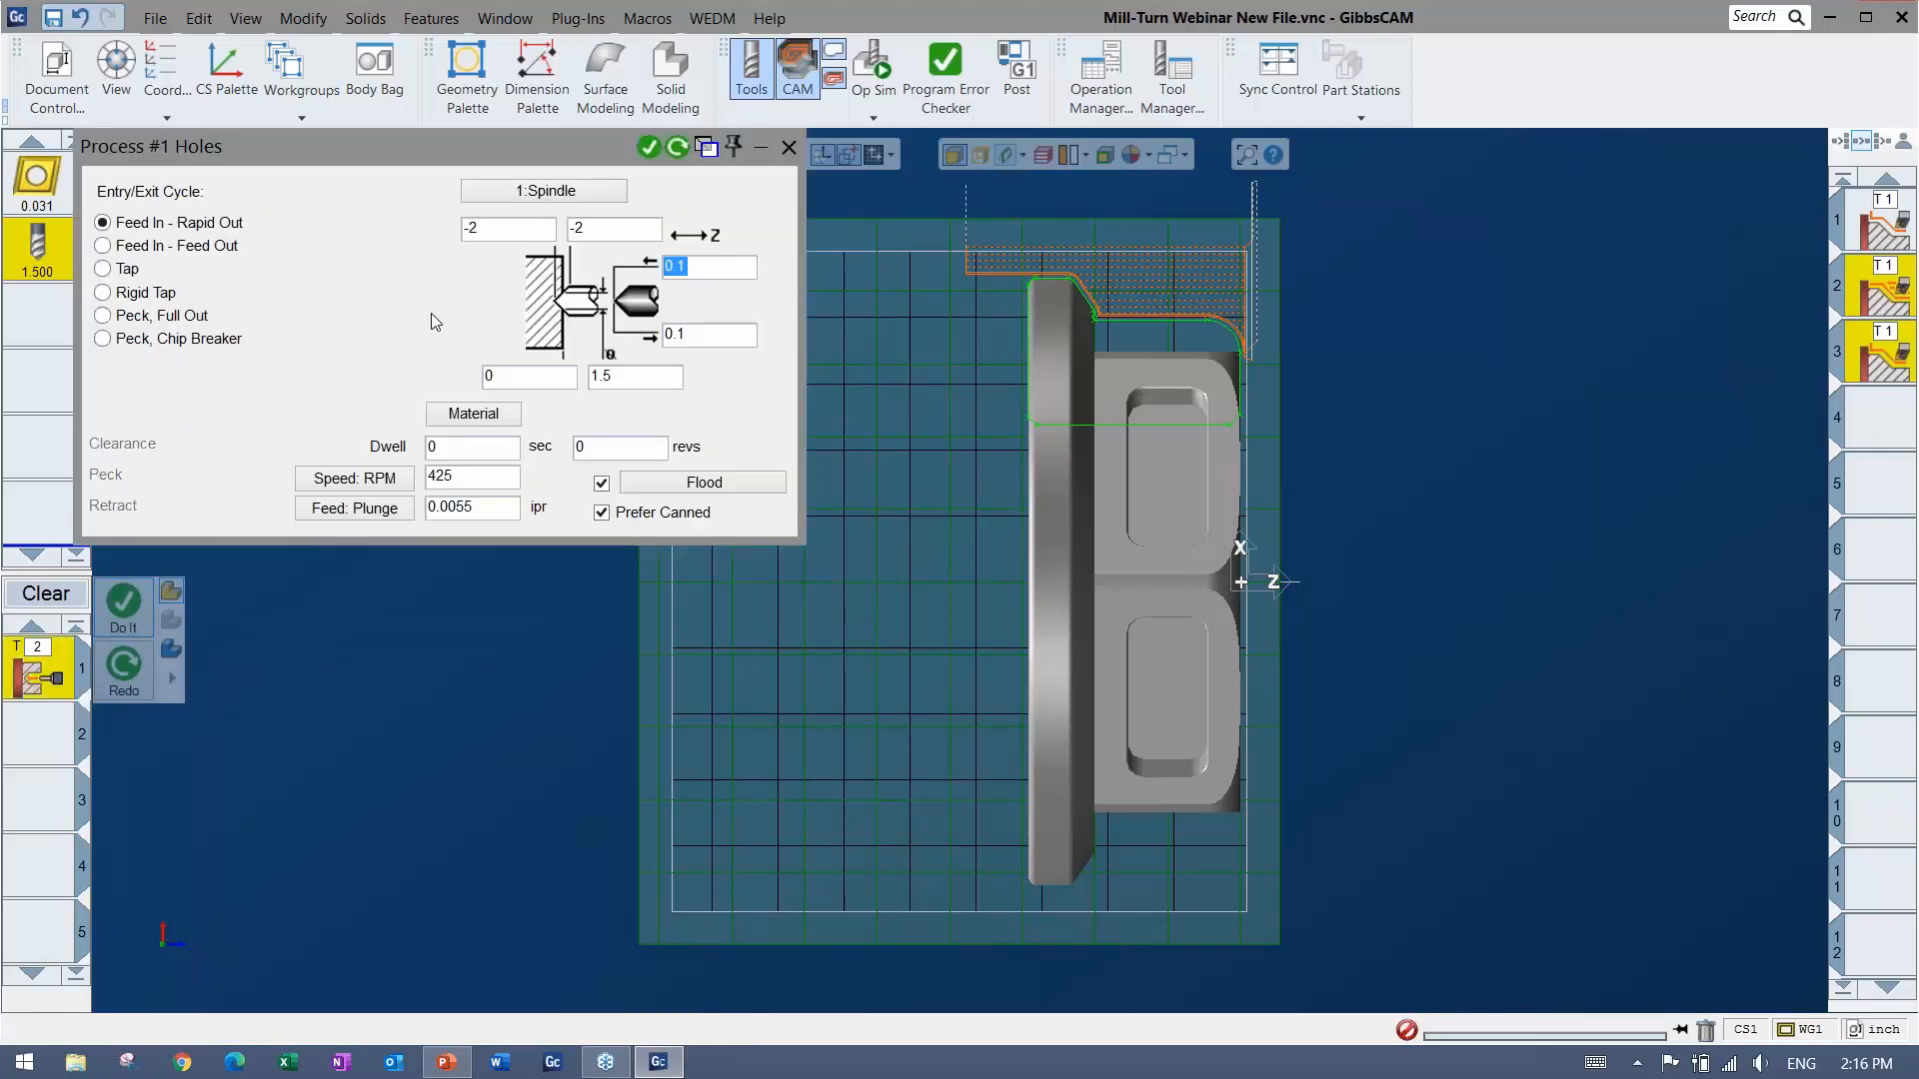
{"action": "left_click", "coordinate": [789, 147]}
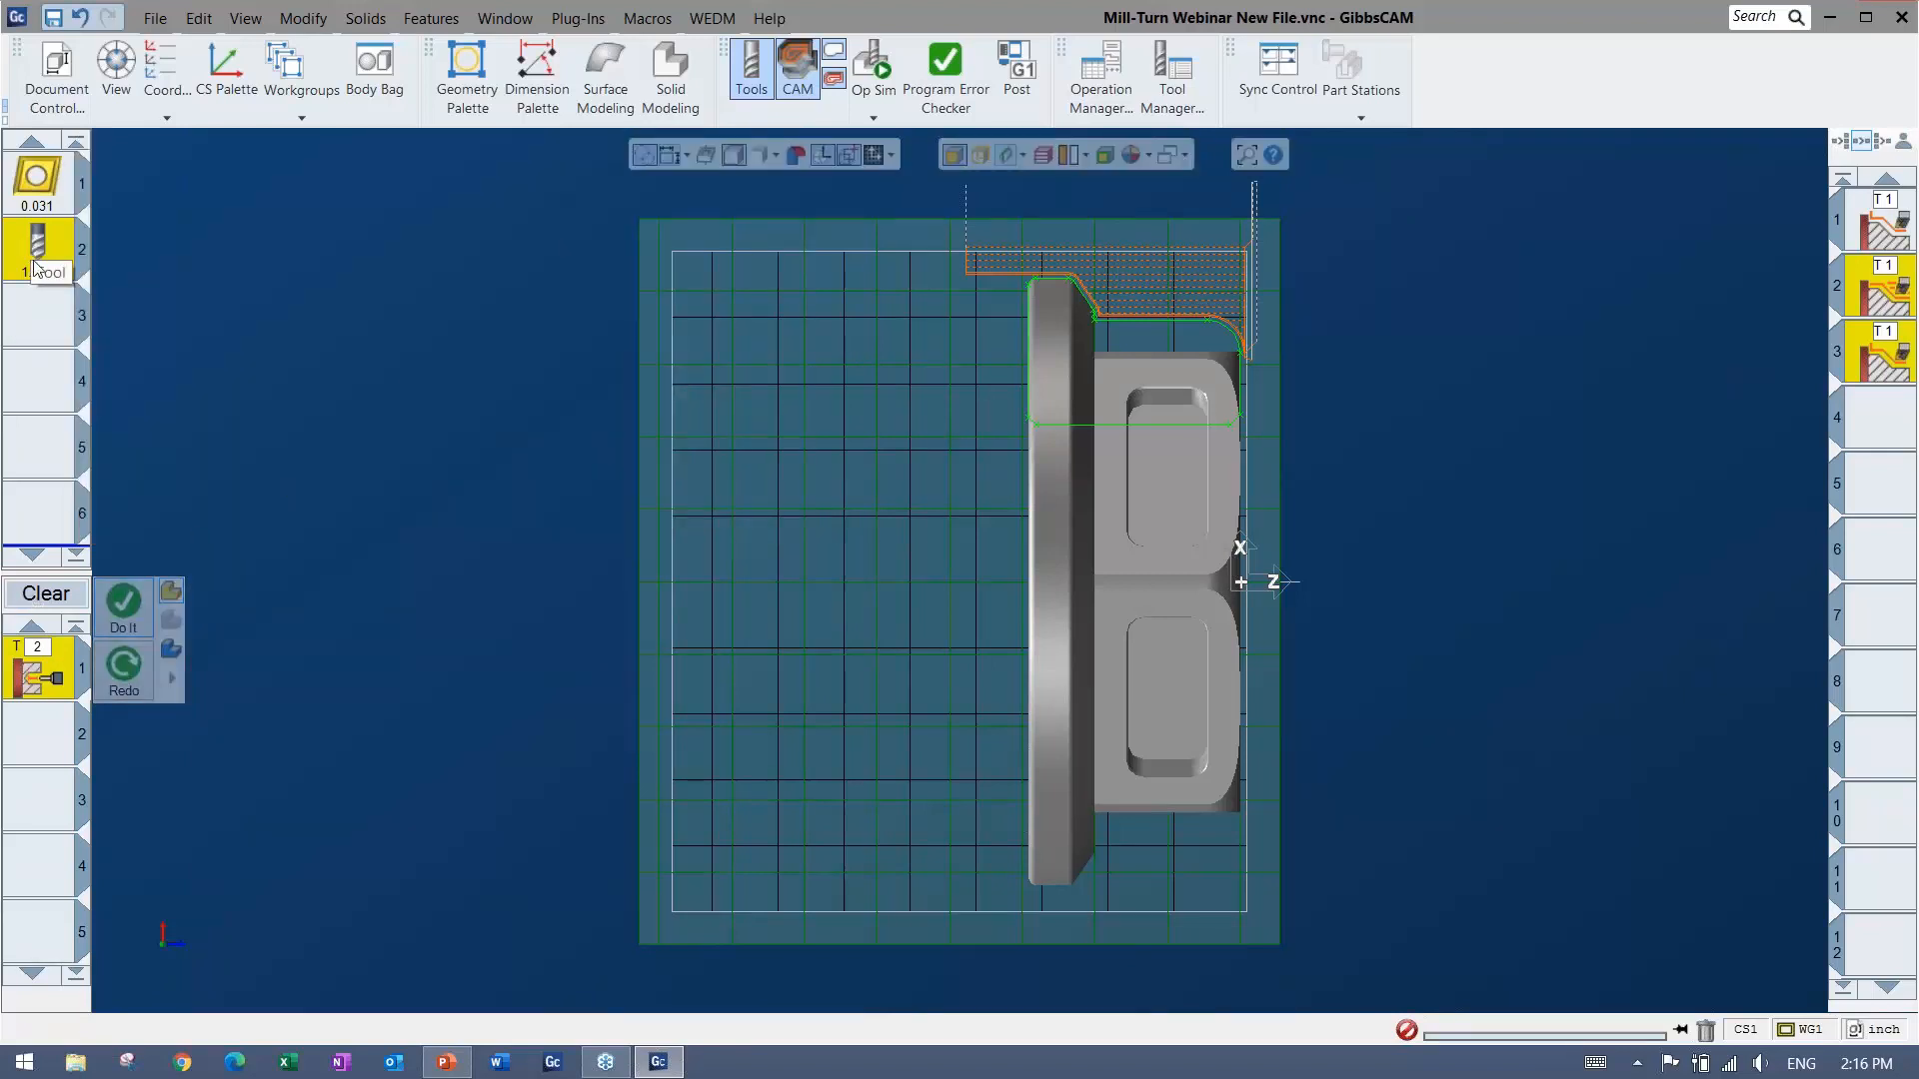
{"action": "right_click", "coordinate": [37, 672]}
{"action": "left_click", "coordinate": [50, 681]}
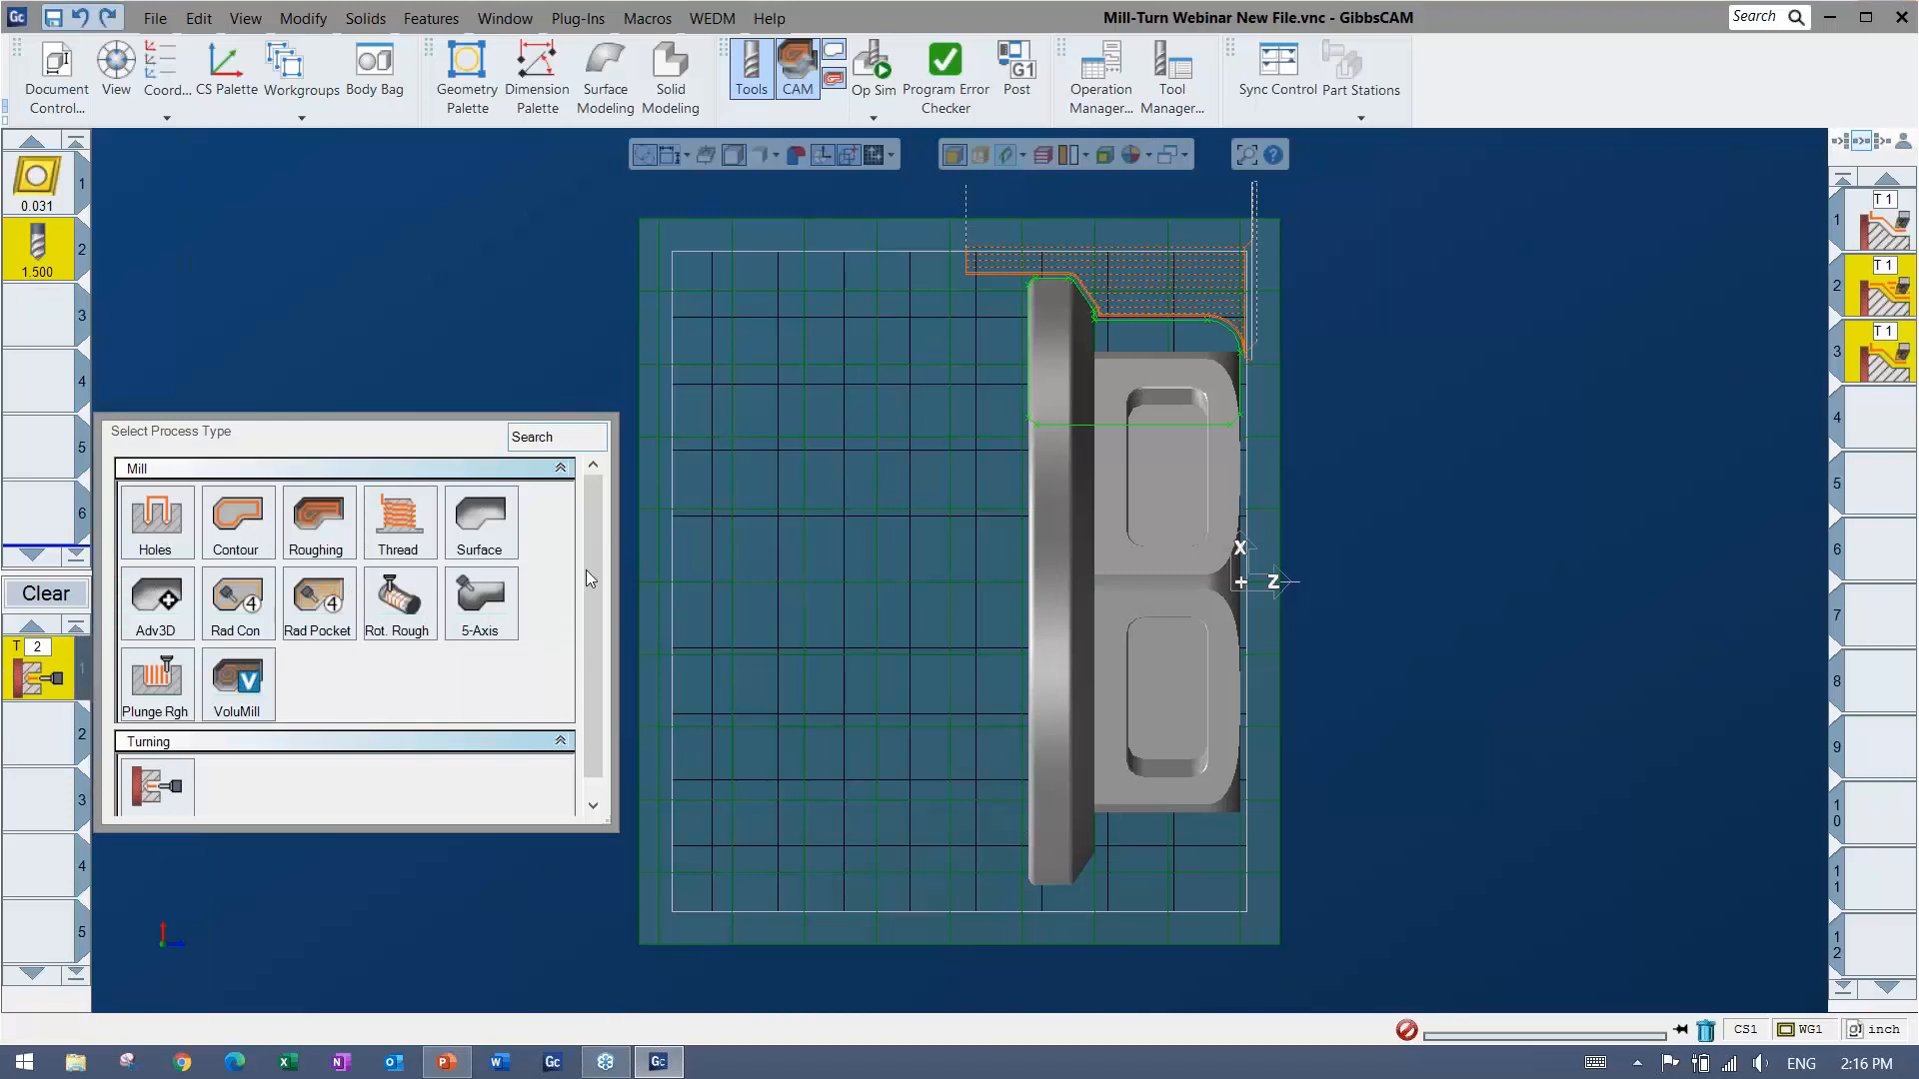
{"action": "scroll", "coordinate": [590, 572], "scroll_direction": "down", "scroll_amount": 1}
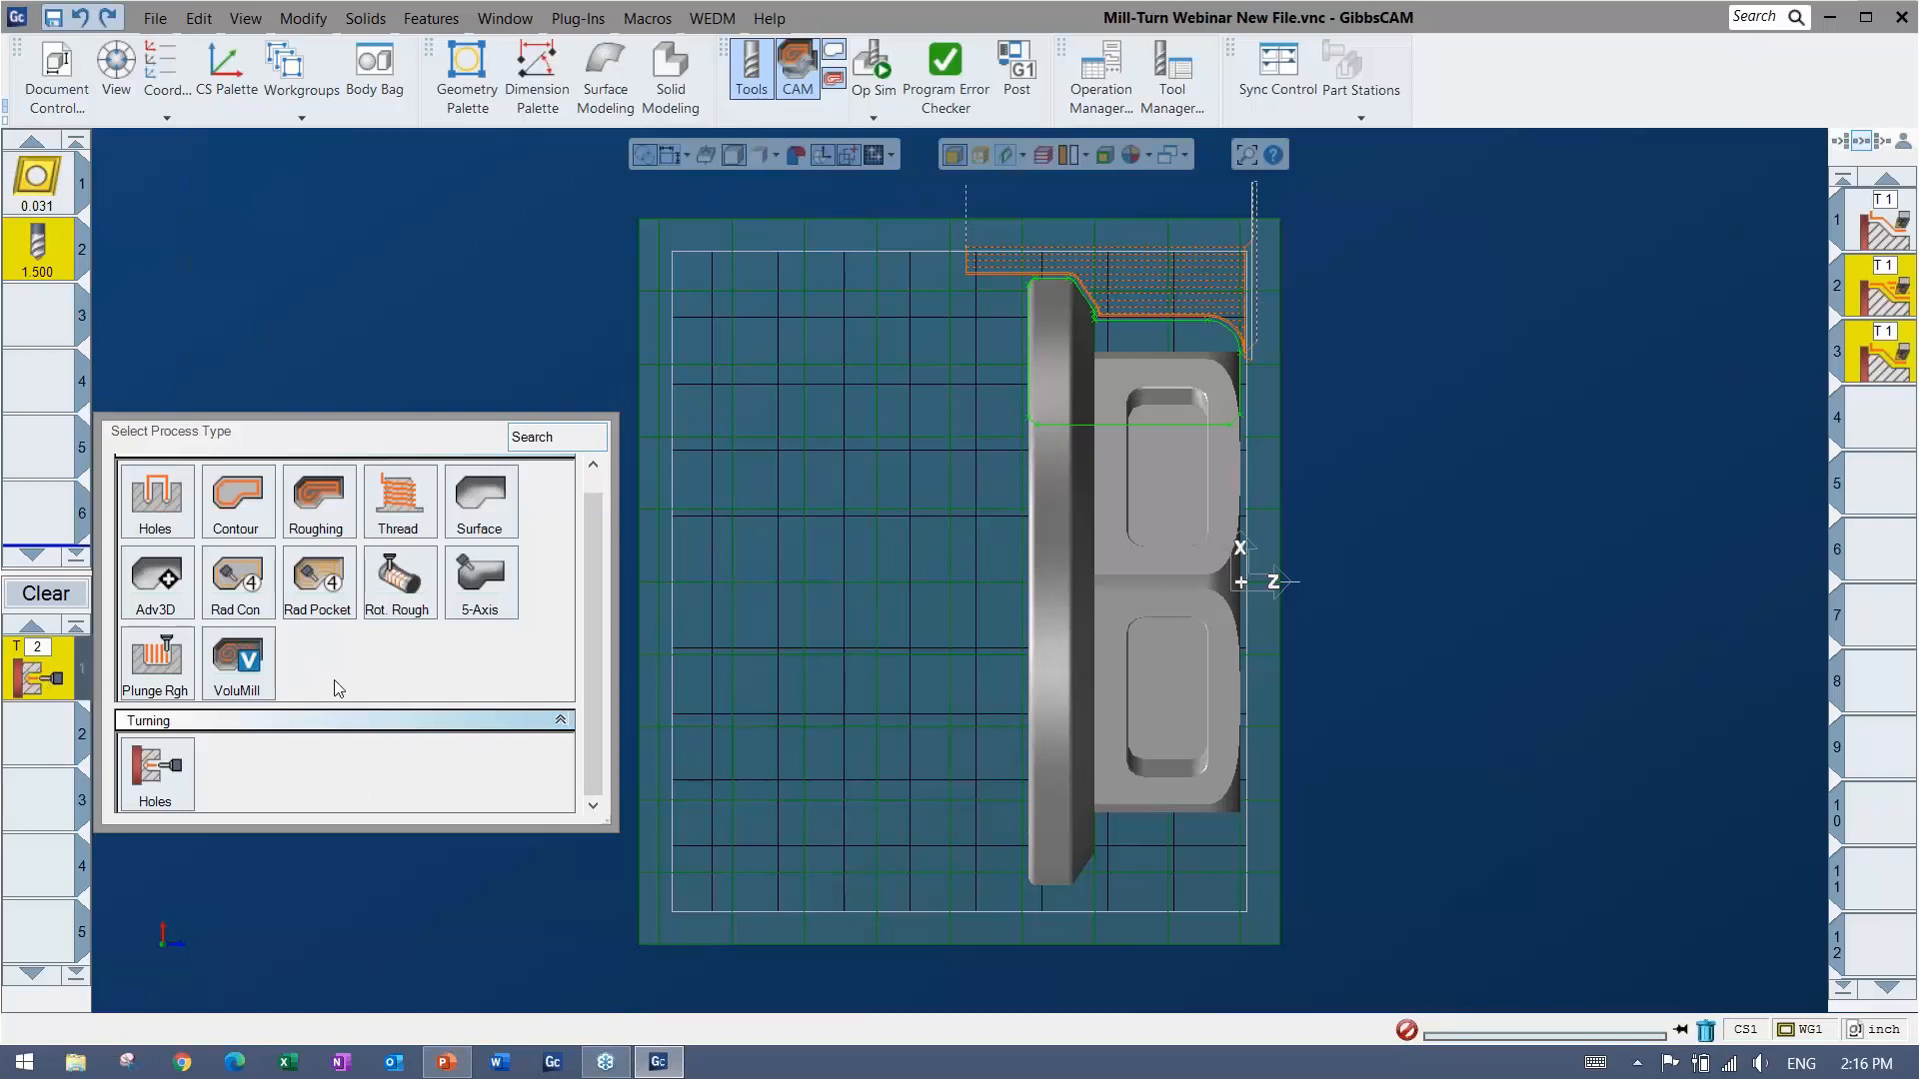
{"action": "left_click", "coordinate": [27, 728]}
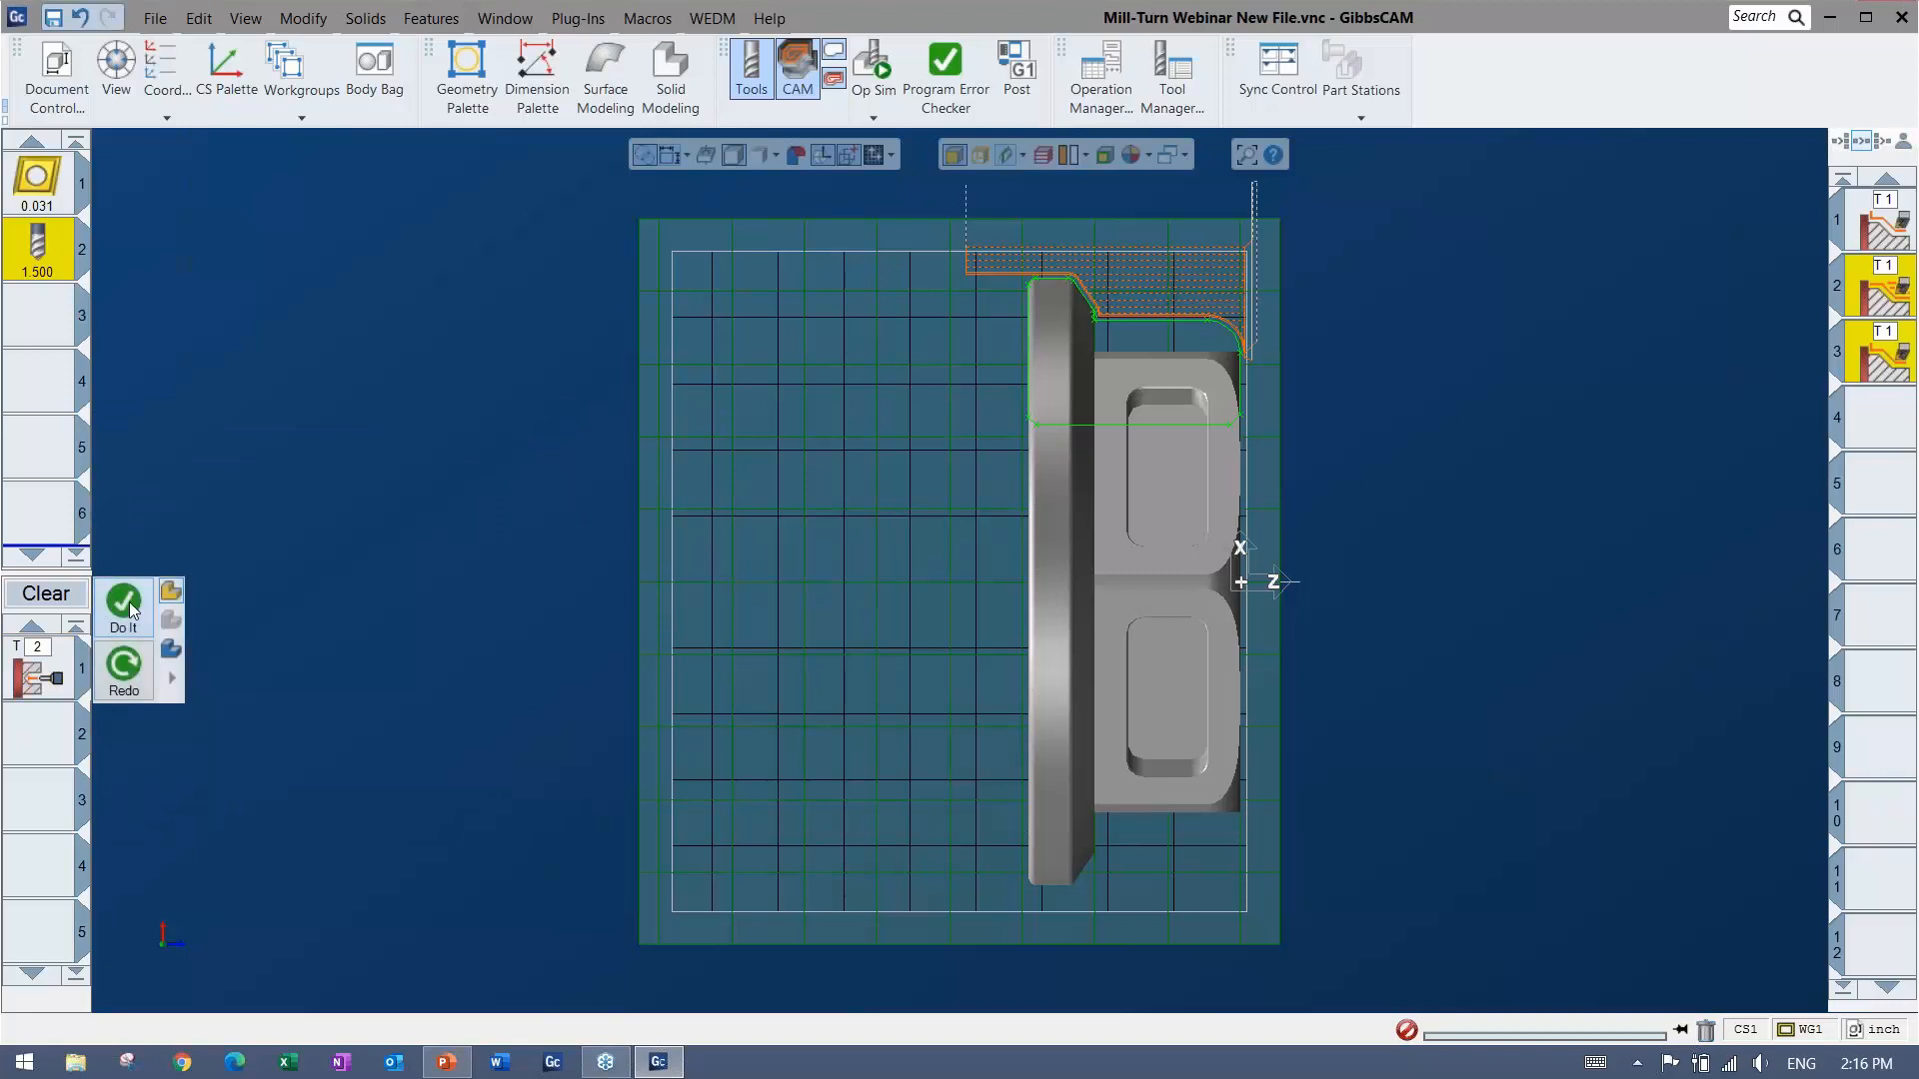
Generate the center drilling operation, deselect the drill, and clear the process list.
{"action": "left_click", "coordinate": [124, 603]}
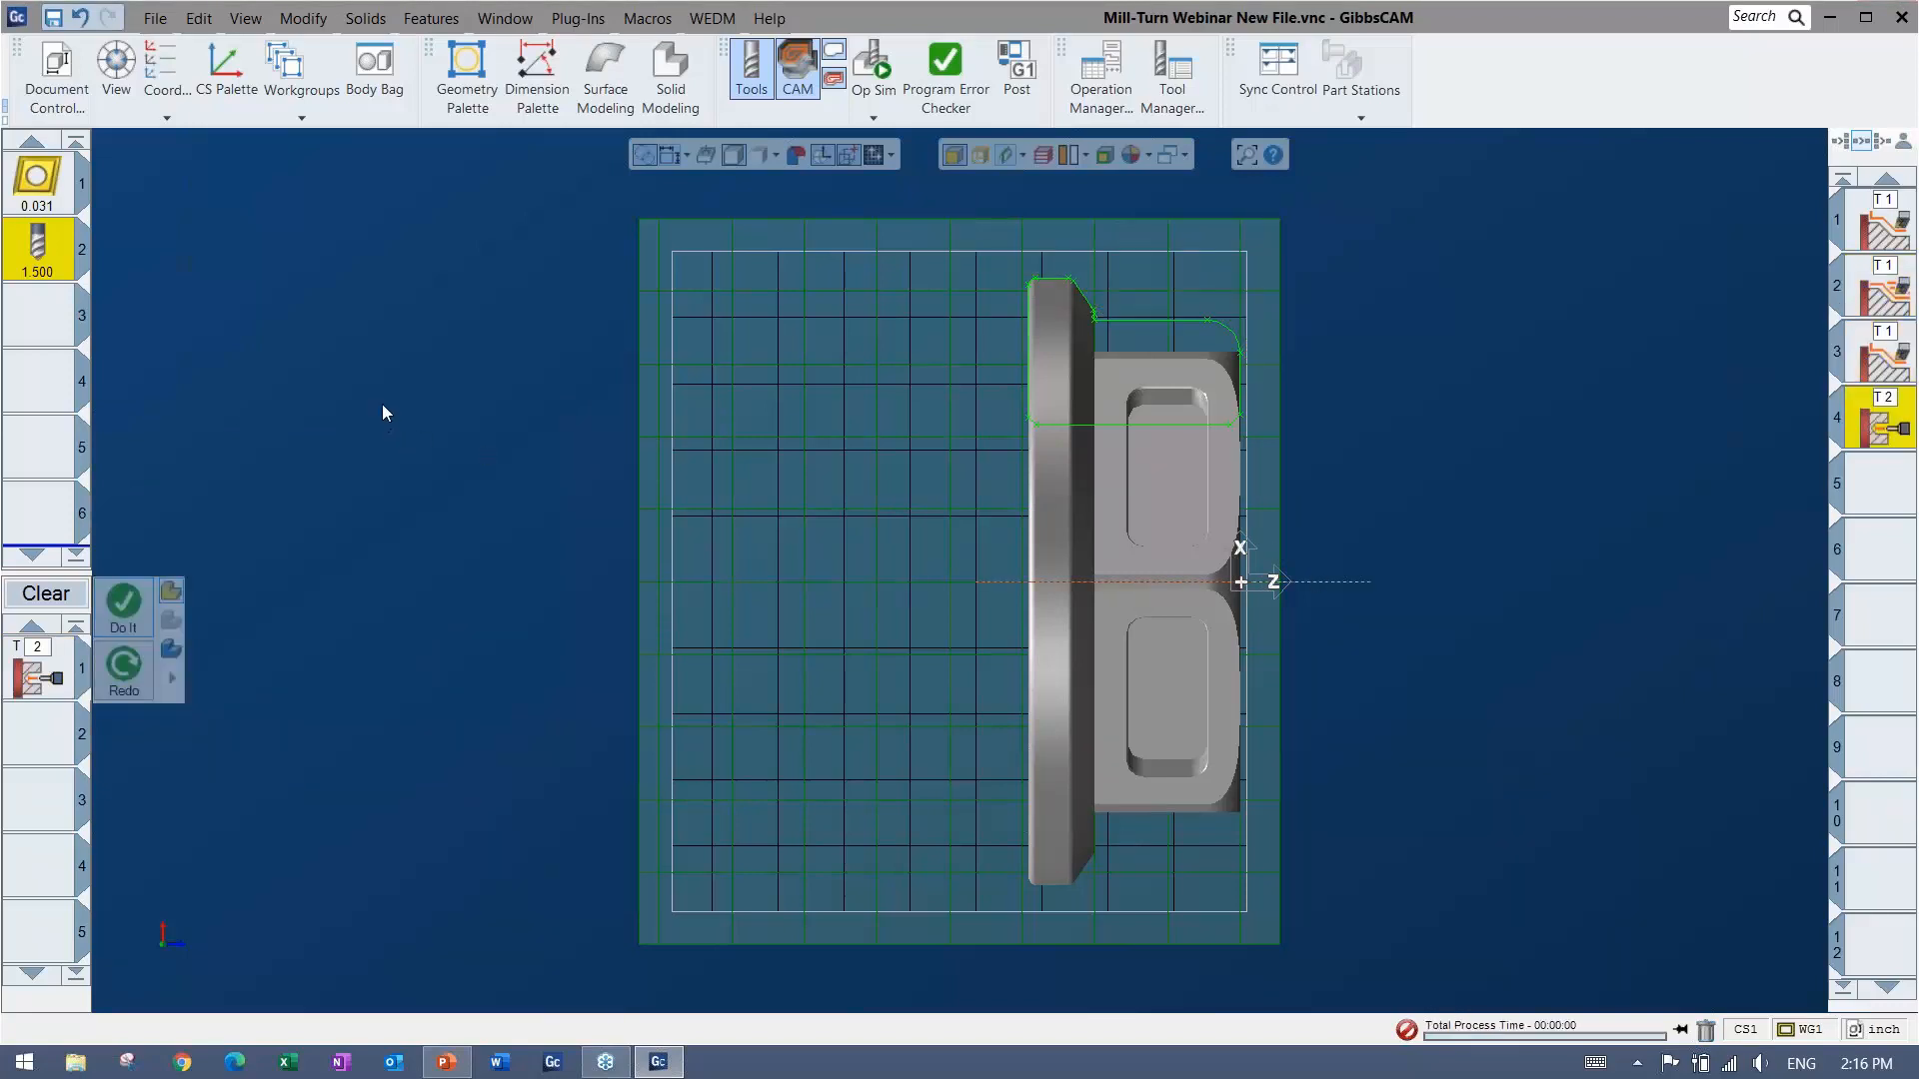
{"action": "left_click", "coordinate": [46, 305]}
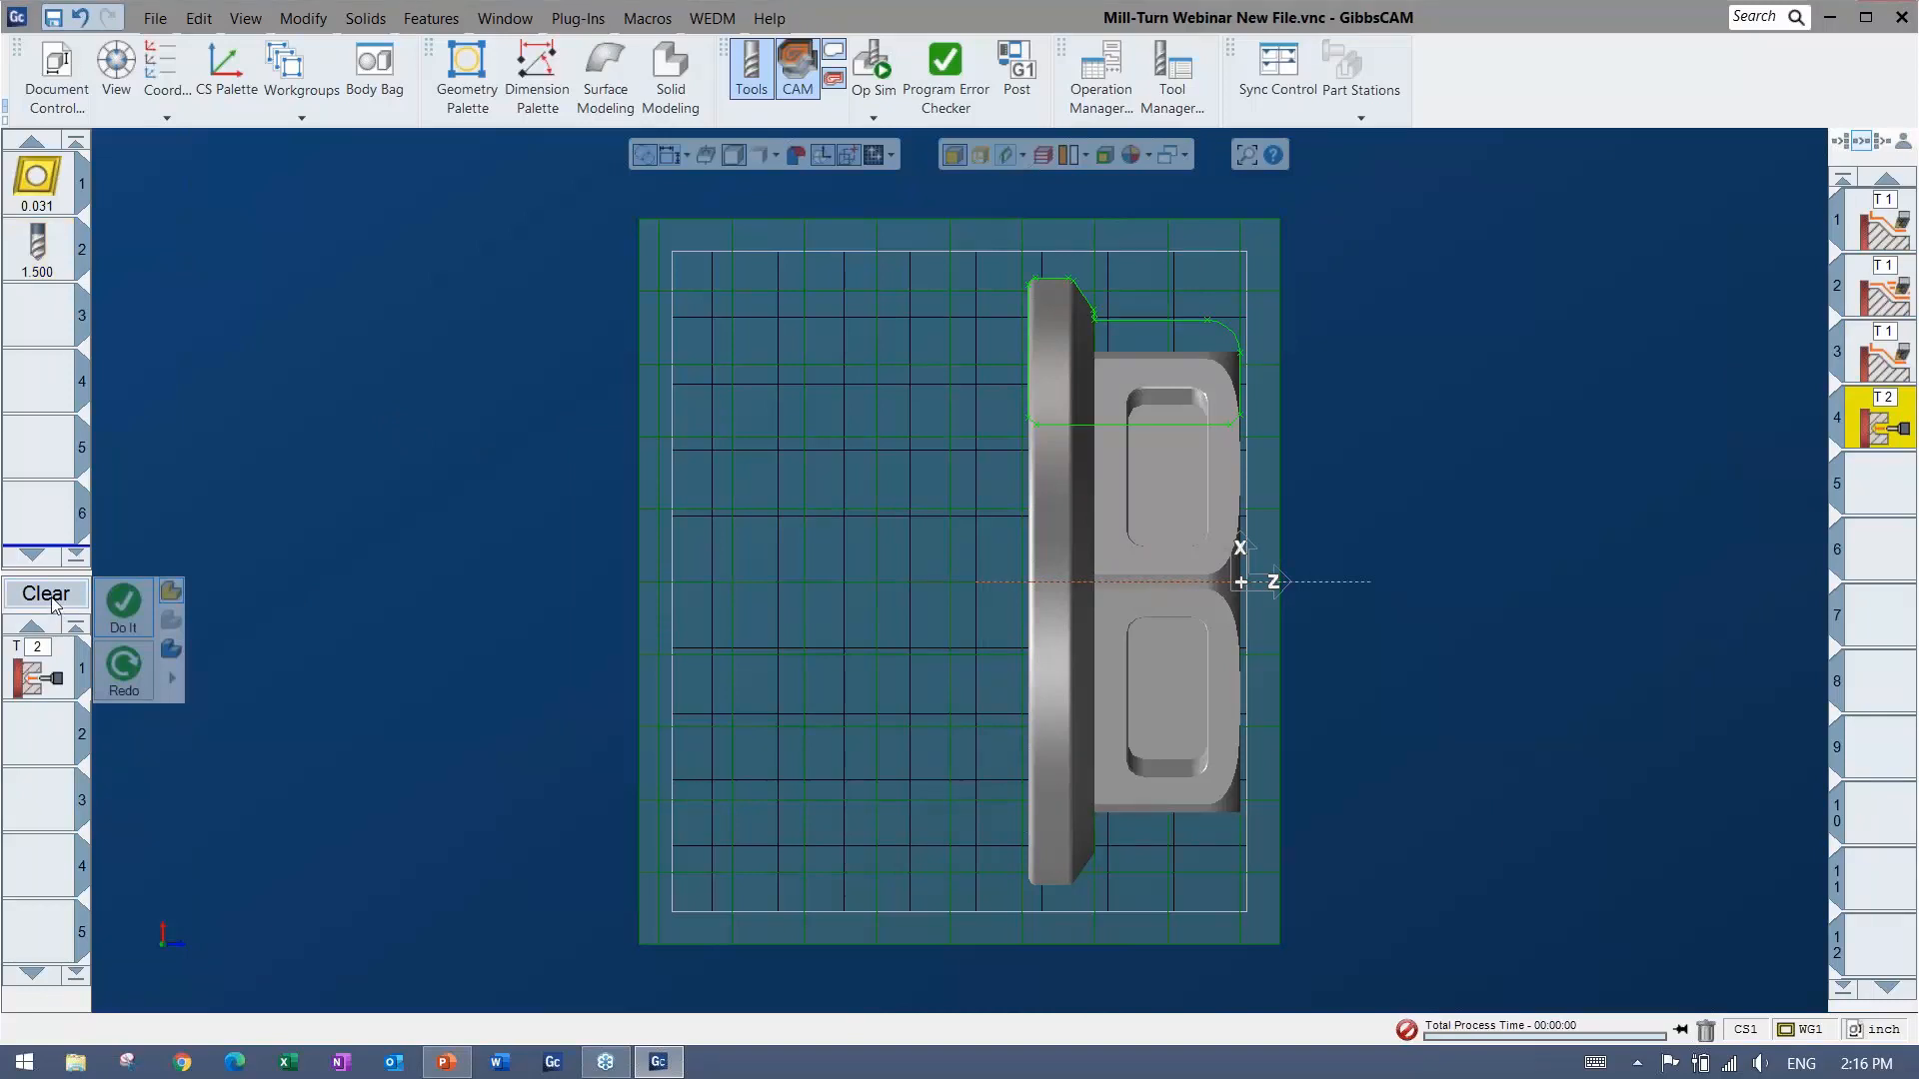
{"action": "left_click", "coordinate": [51, 598]}
Load the saved 4 - ID Rough-Finish-Thread process list from the Mill-Turn Webinar folder and deselect its tools.
{"action": "right_click", "coordinate": [44, 659]}
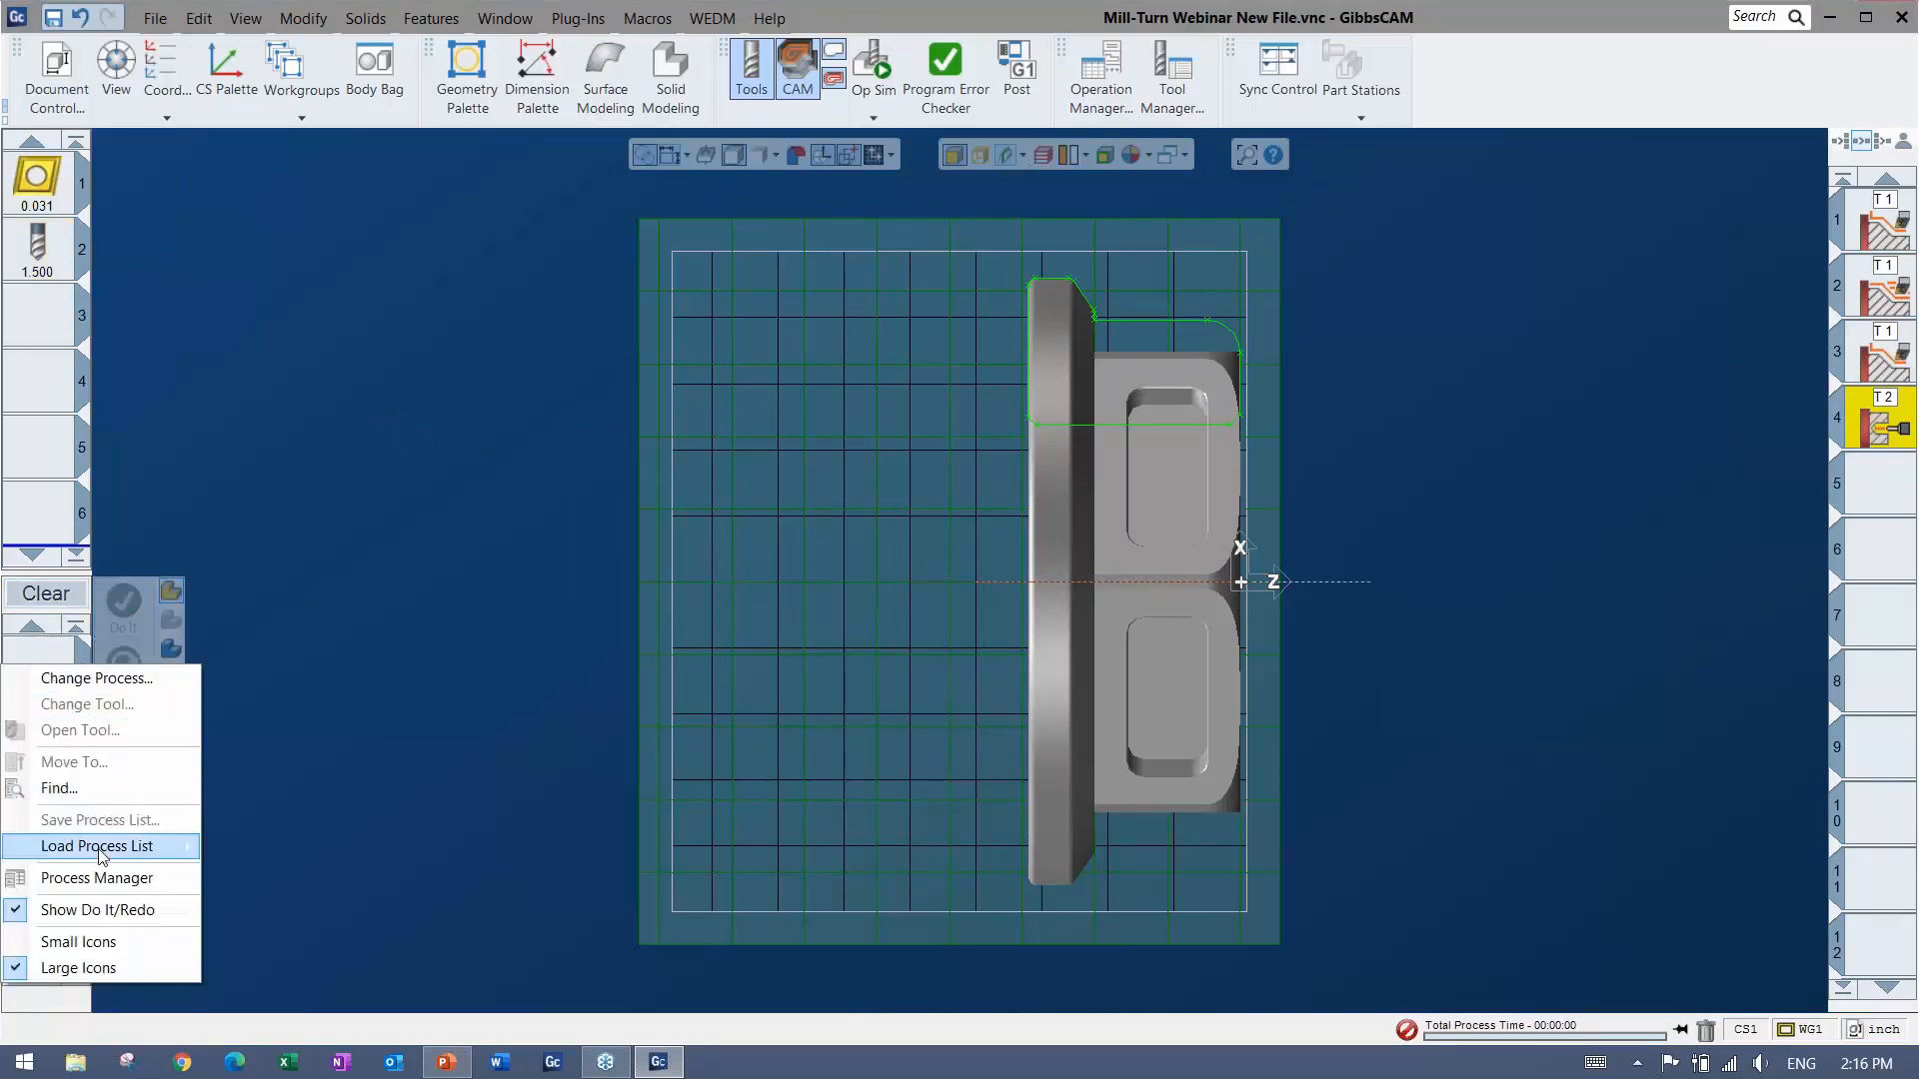
{"action": "mouse_move", "coordinate": [100, 849]}
{"action": "mouse_move", "coordinate": [304, 912]}
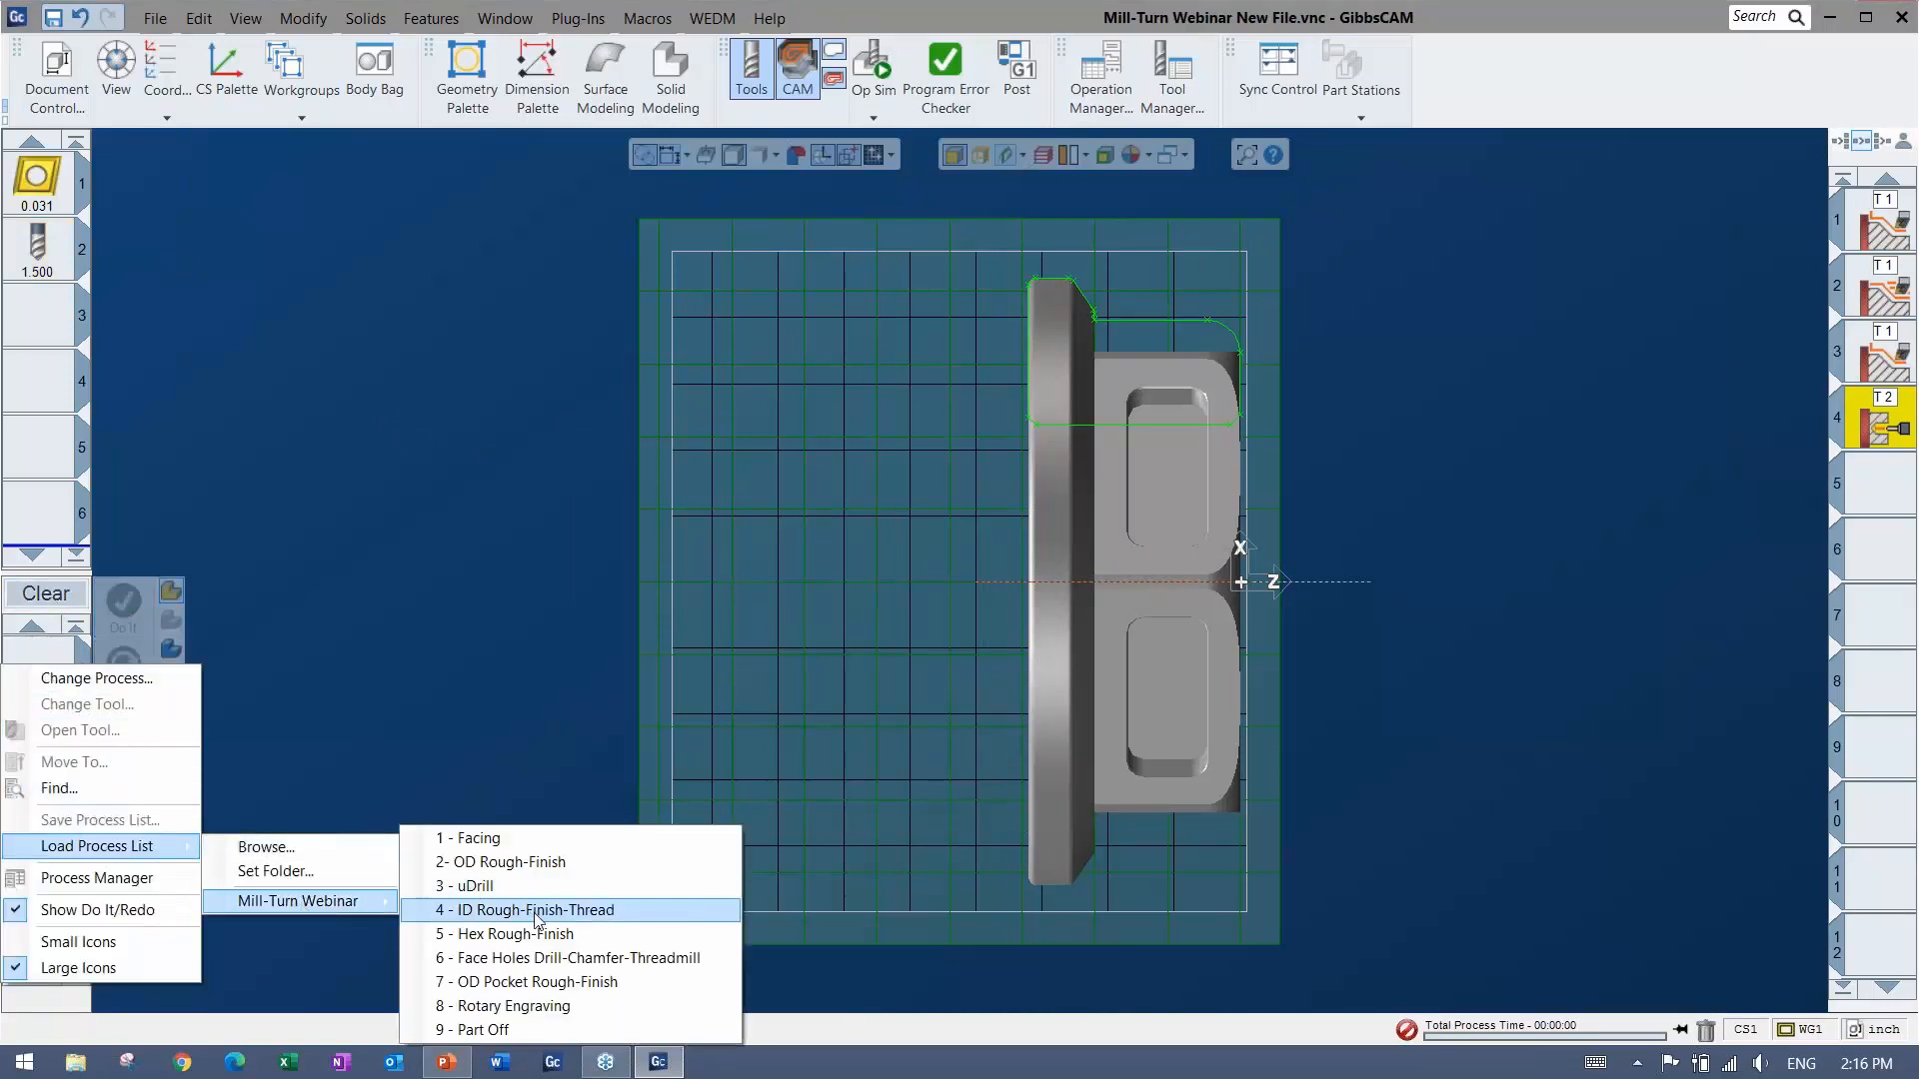
{"action": "left_click", "coordinate": [560, 911]}
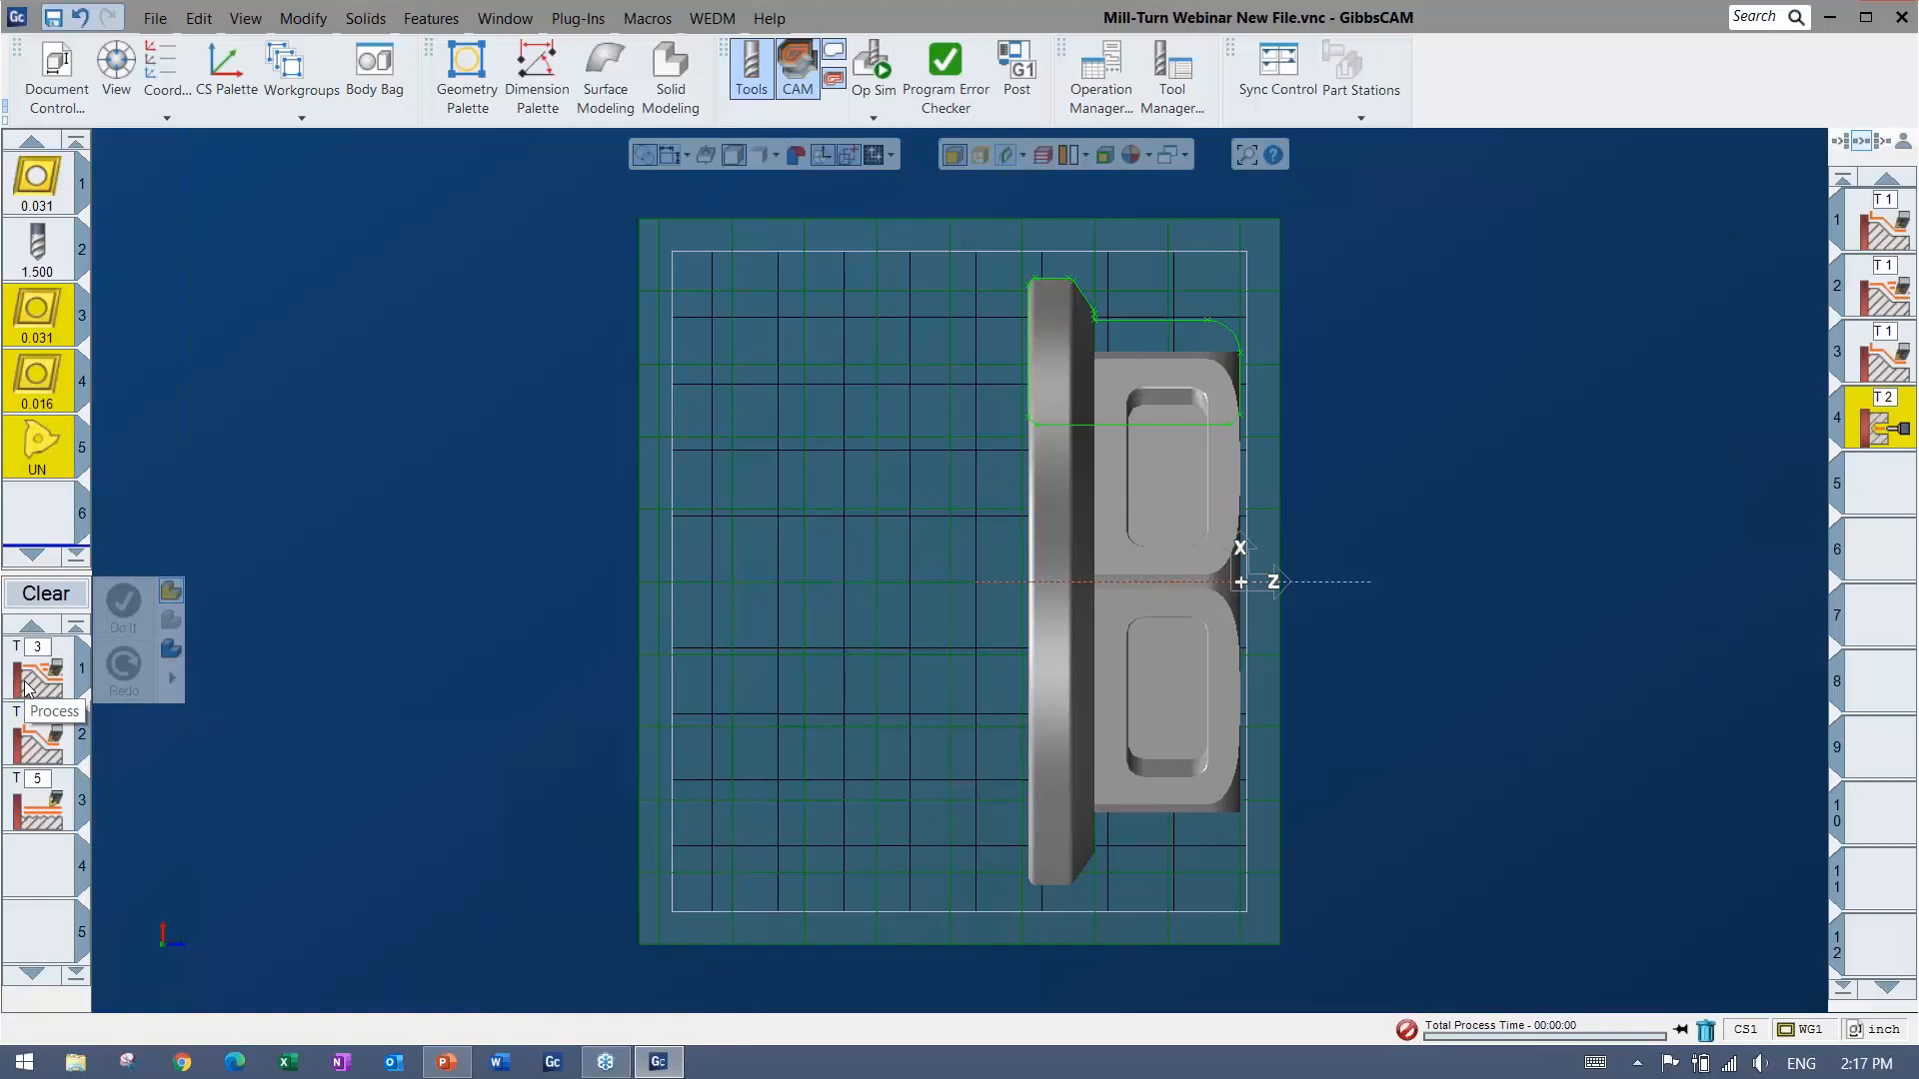
{"action": "left_click", "coordinate": [31, 531]}
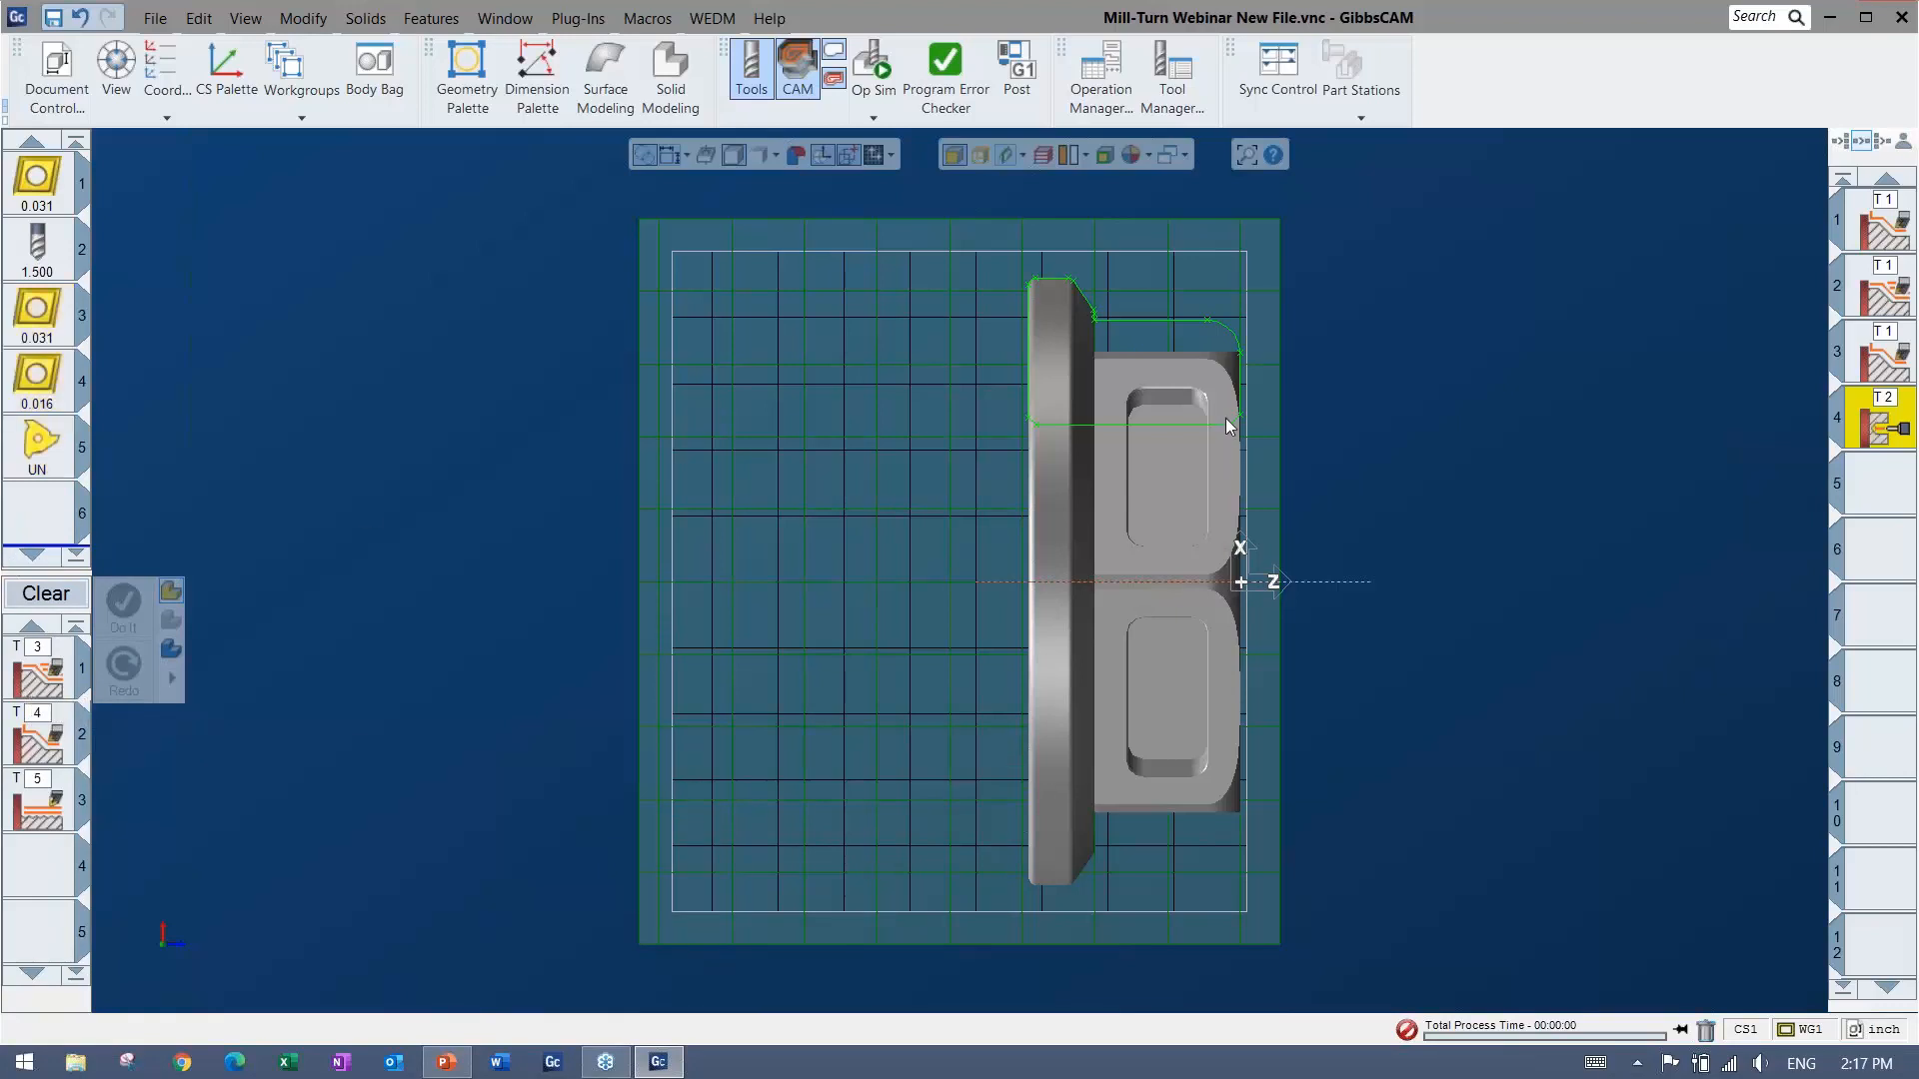
Select the spun profile from the front chamfer along the bore, extend its end point behind the flange, and generate the operations.
{"action": "scroll", "coordinate": [1167, 424], "scroll_direction": "up", "scroll_amount": 1}
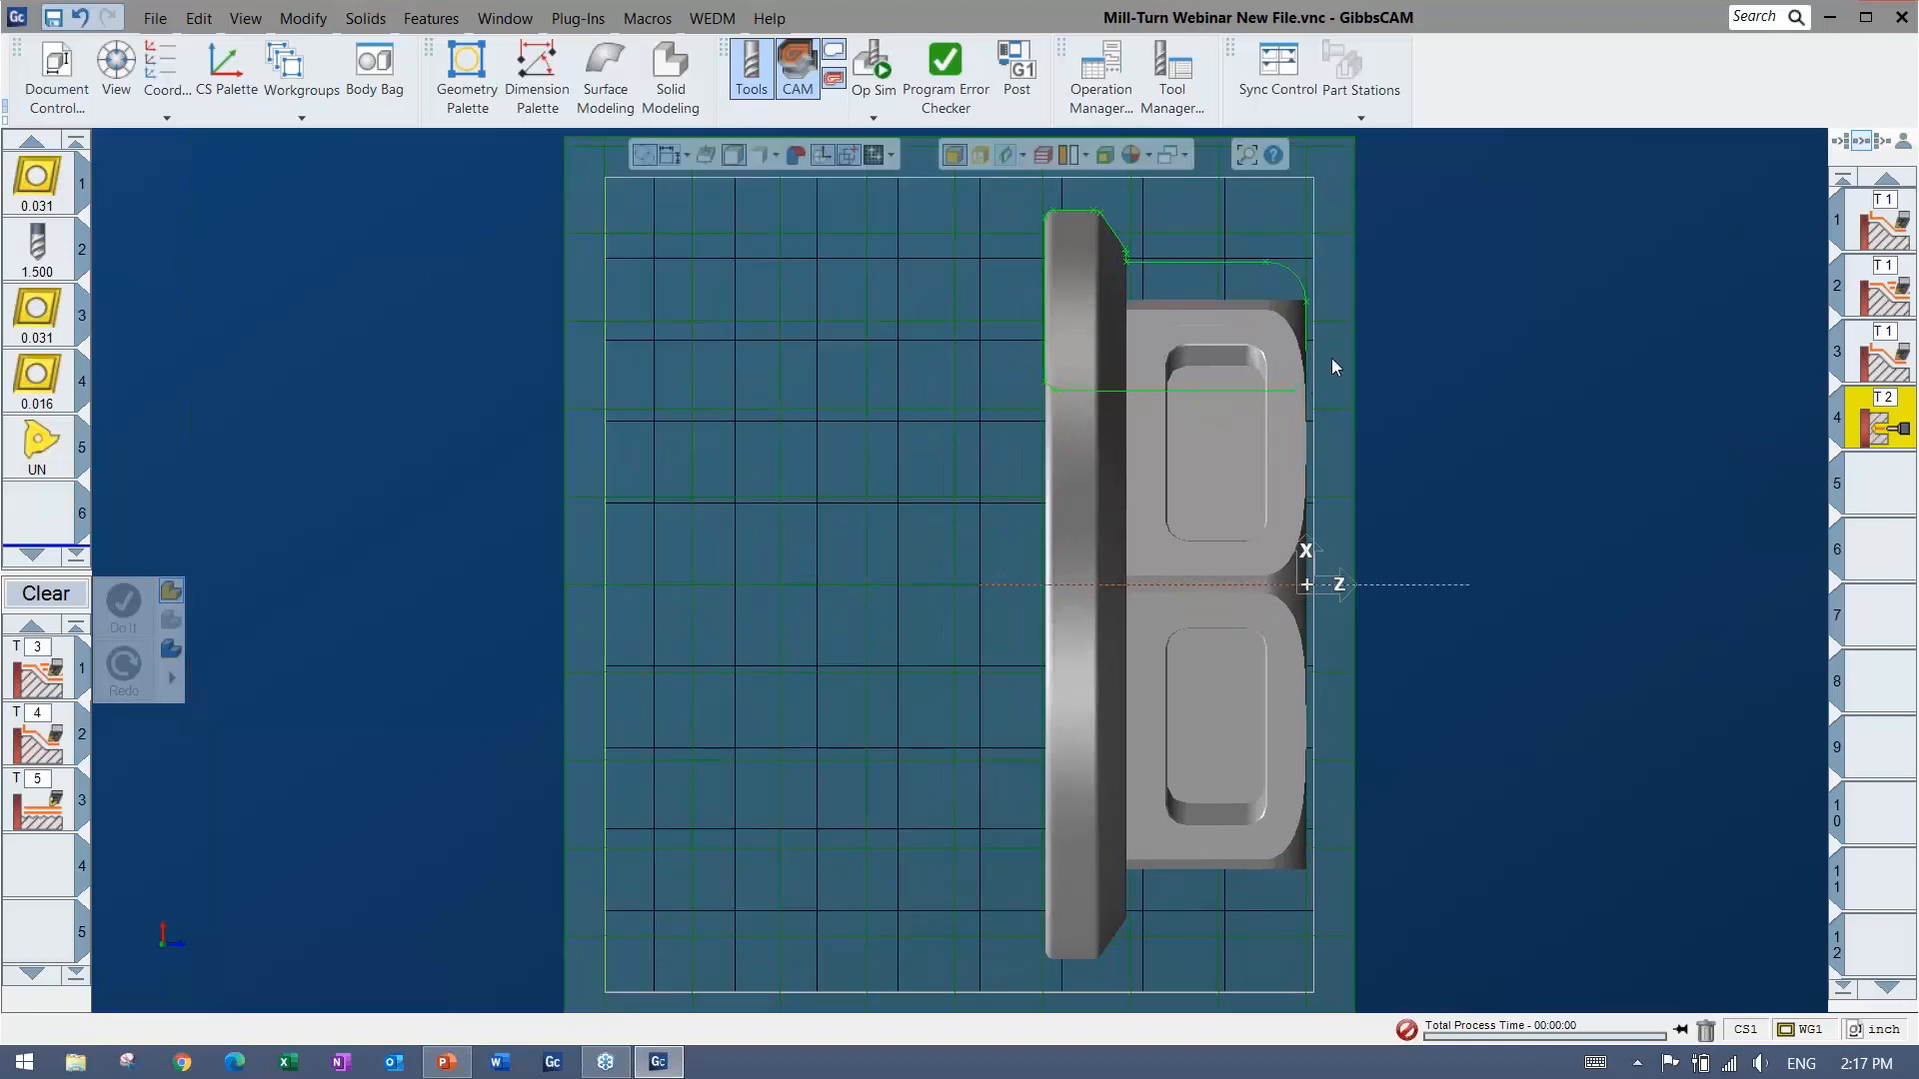
{"action": "left_click", "coordinate": [1310, 368]}
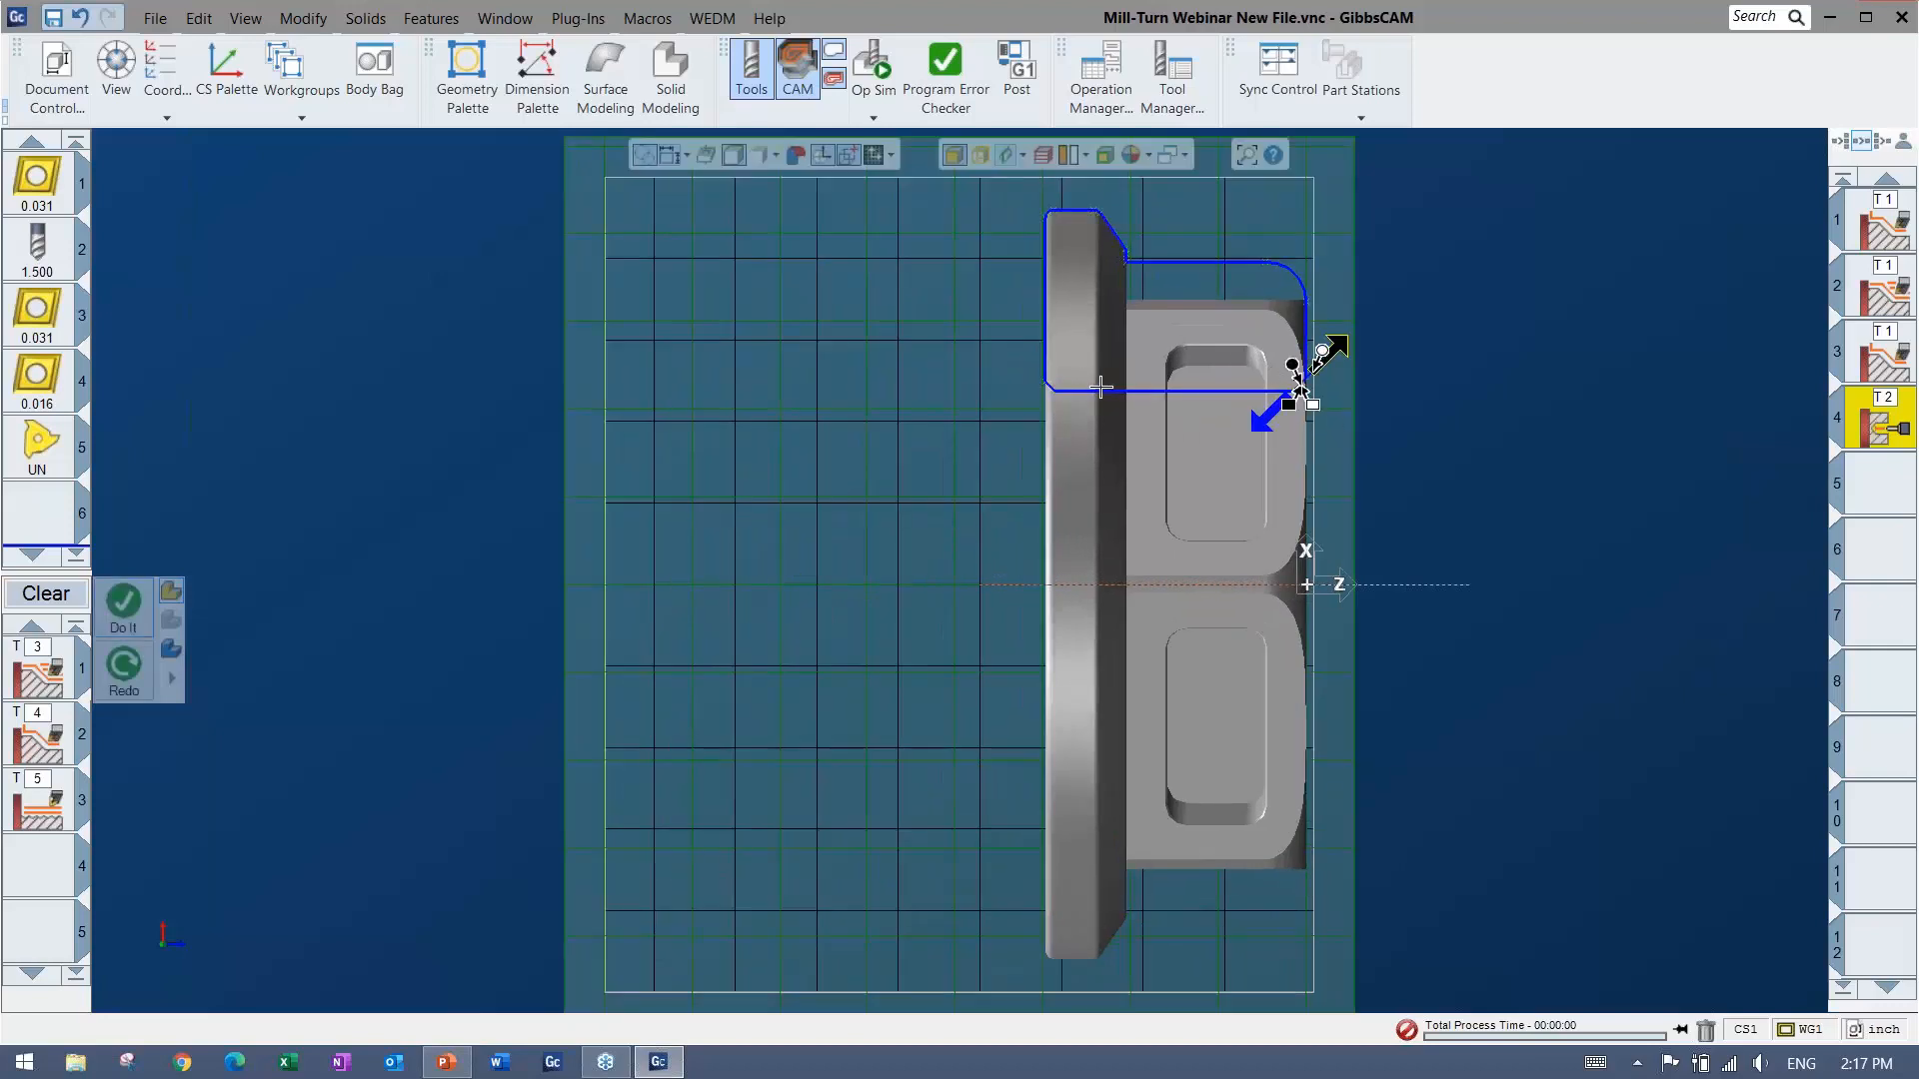
{"action": "left_click_drag", "start_coordinate": [1300, 383], "coordinate": [952, 384]}
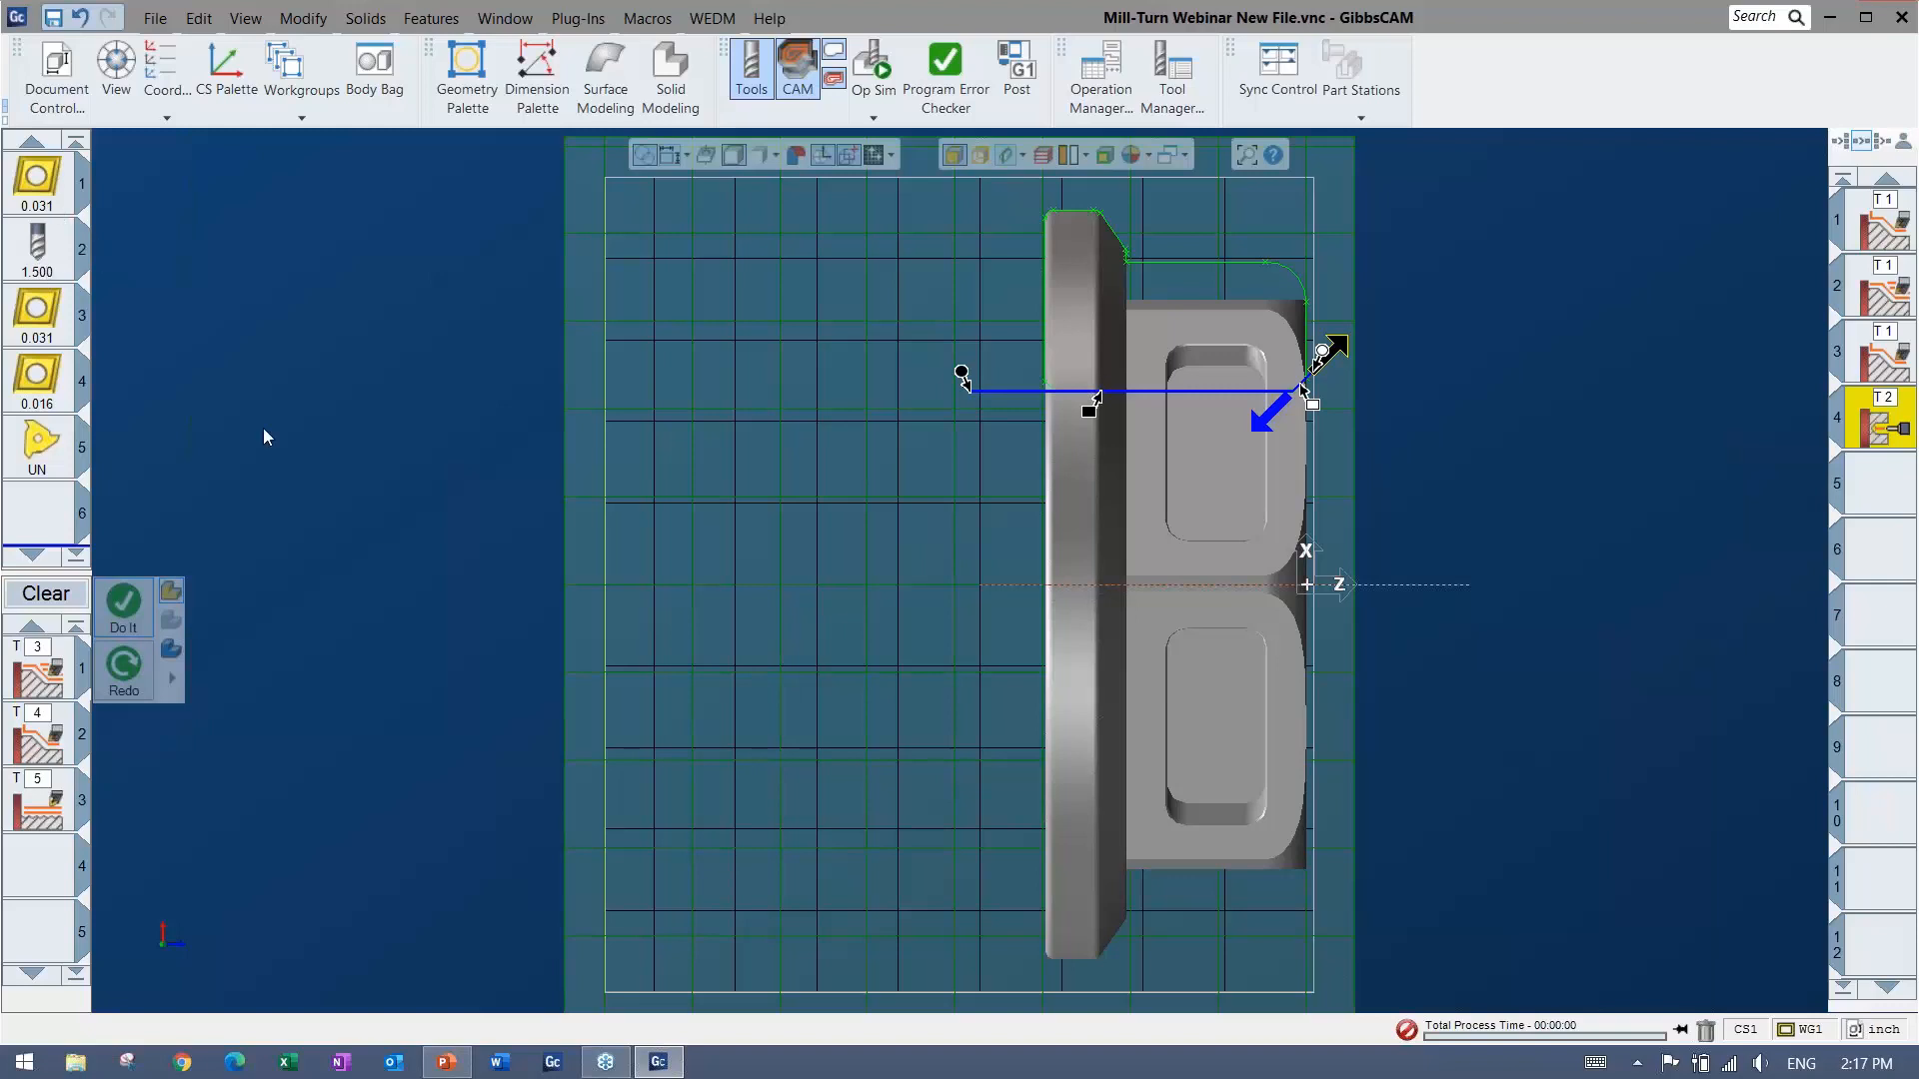
{"action": "left_click", "coordinate": [123, 612]}
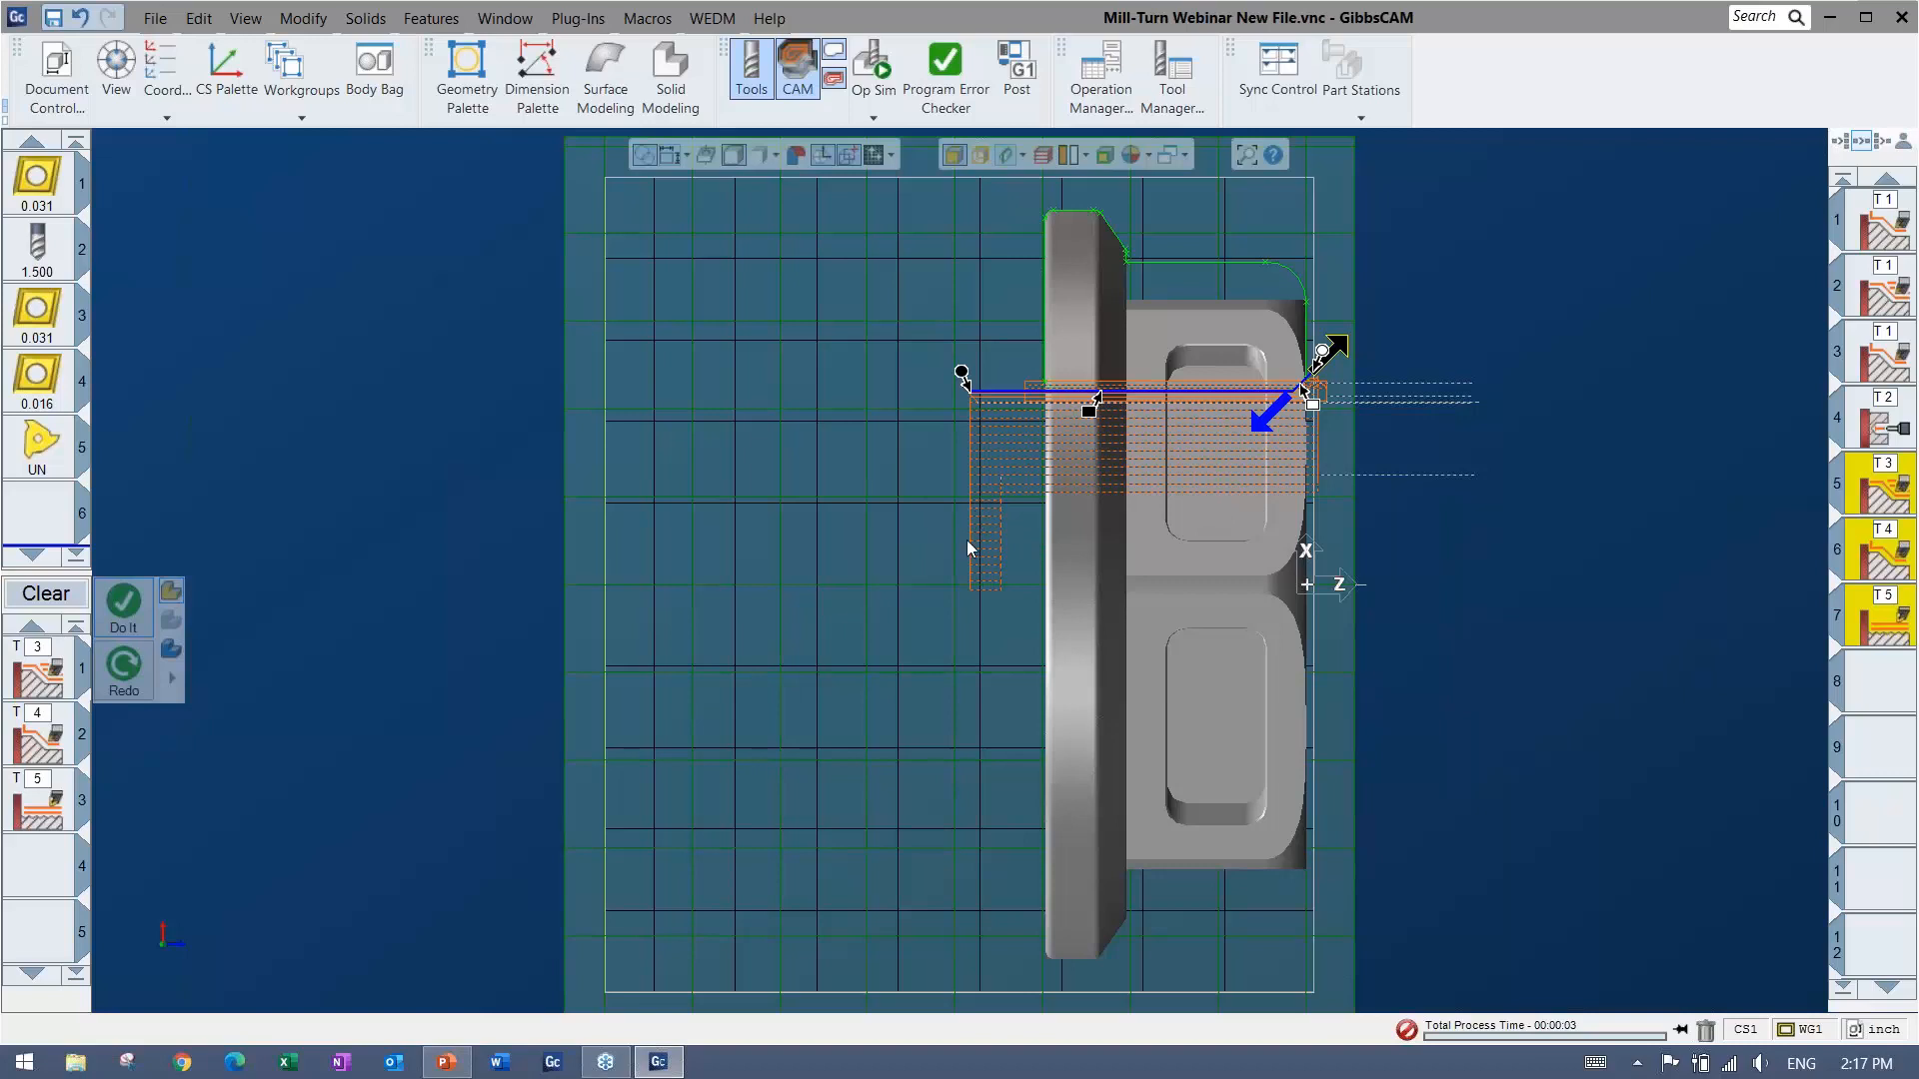
Shorten the bore profile's end point to just behind the flange, regenerate the three inner diameter operations, and deselect them.
{"action": "left_click_drag", "start_coordinate": [961, 378], "coordinate": [1005, 378]}
{"action": "left_click", "coordinate": [127, 682]}
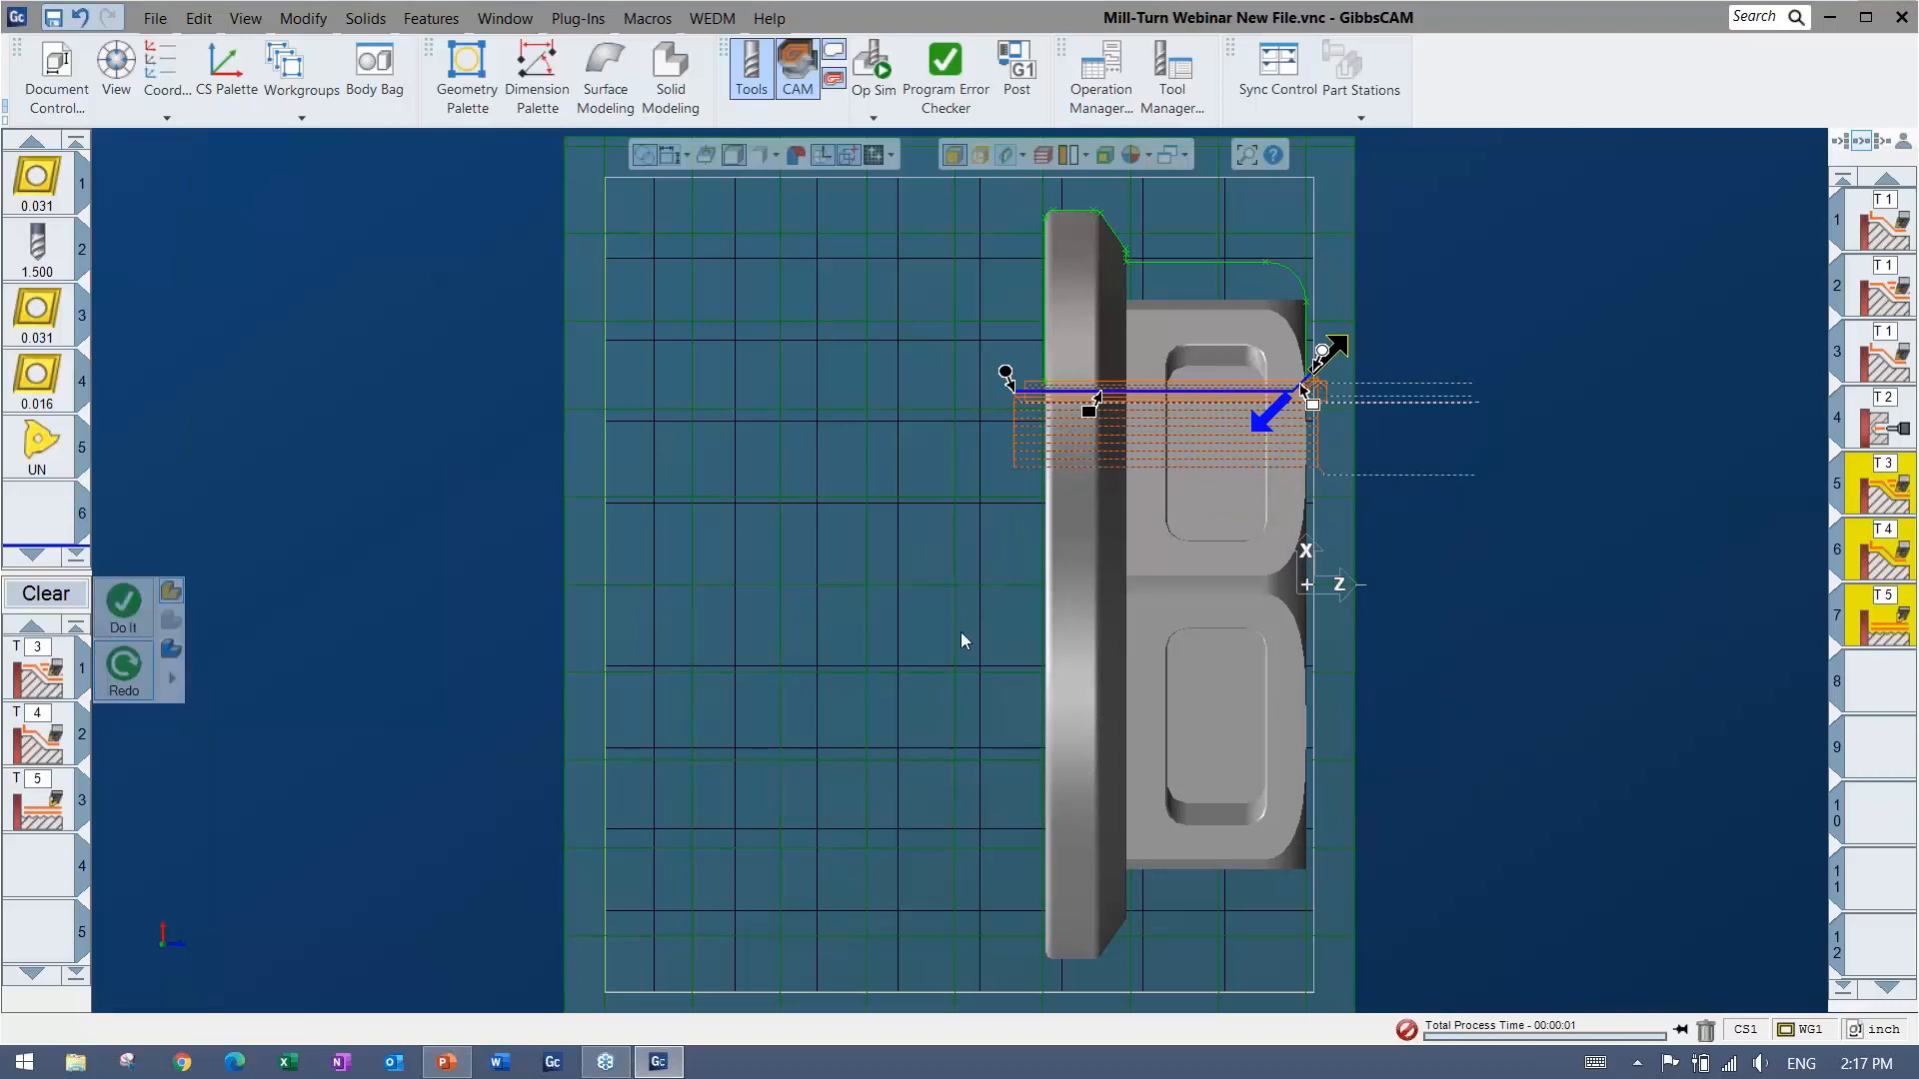
{"action": "right_click", "coordinate": [378, 563]}
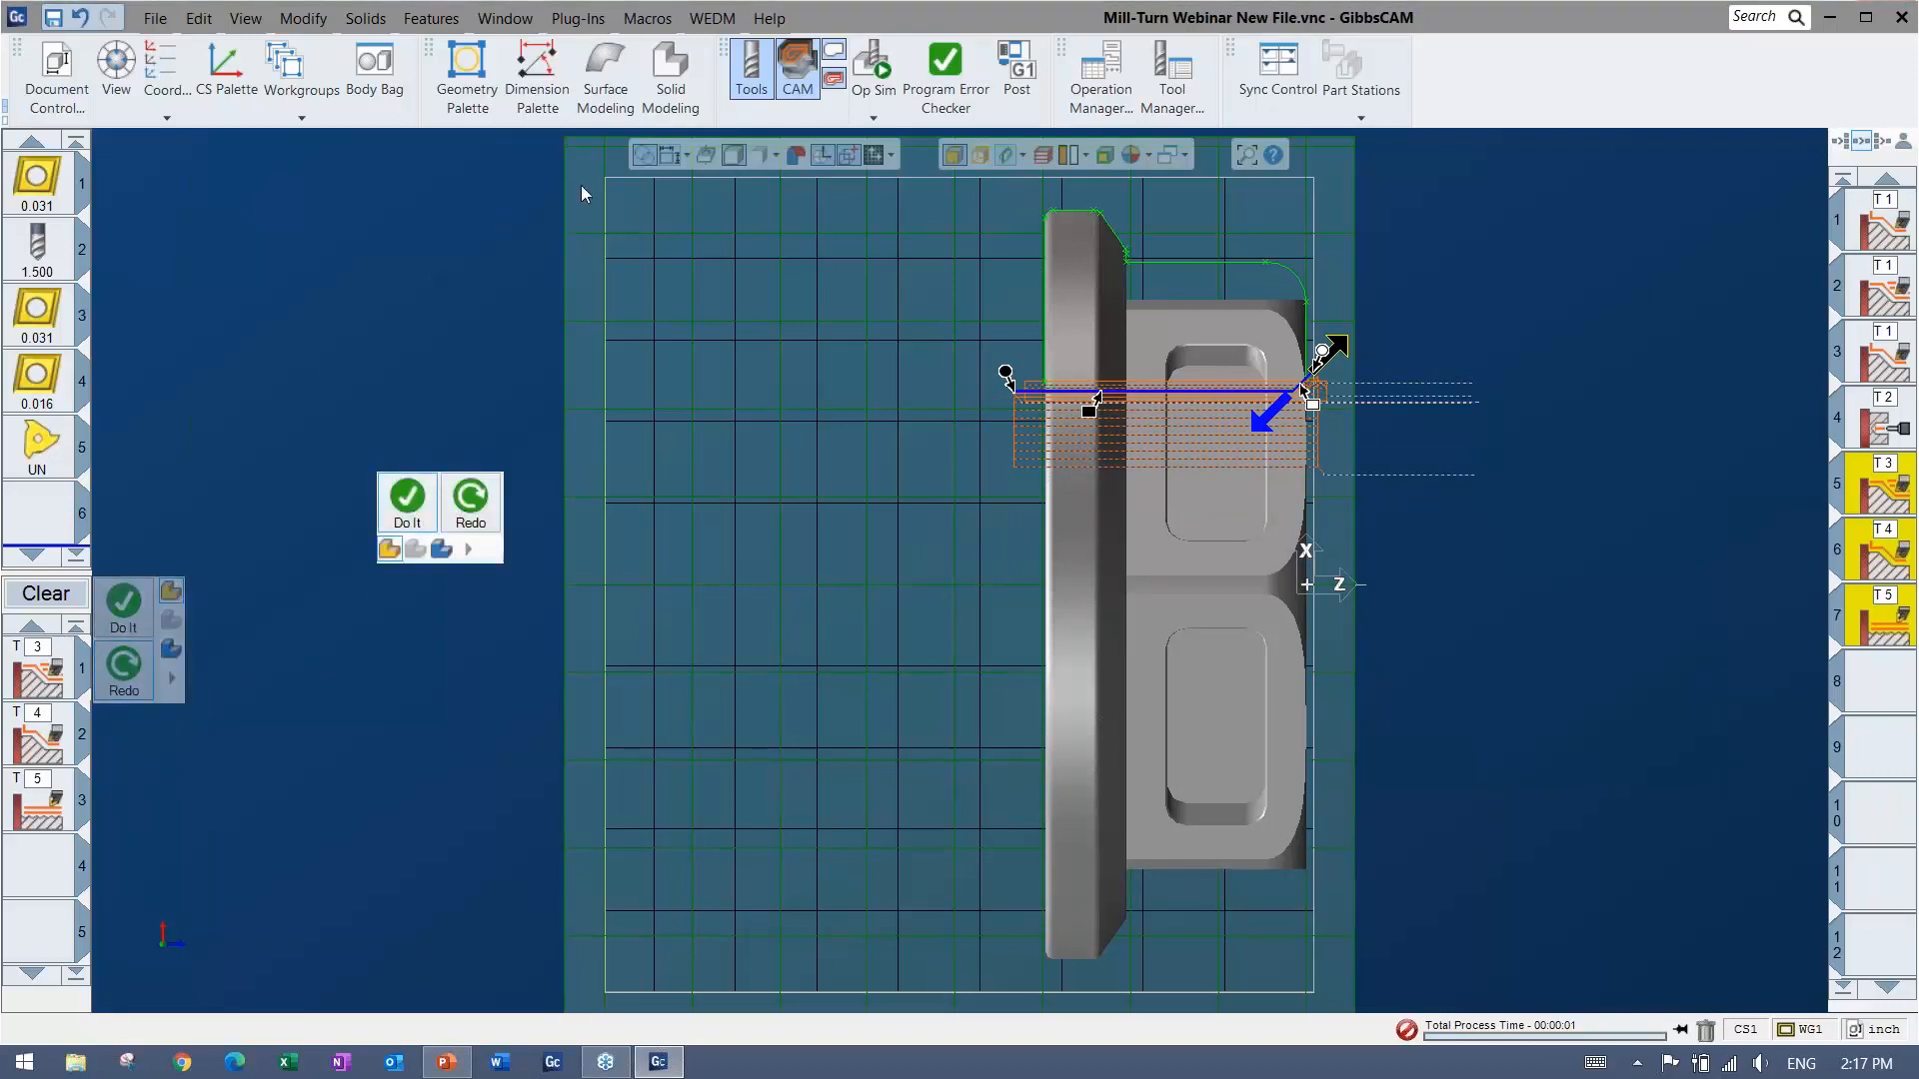
{"action": "left_click", "coordinate": [1890, 682]}
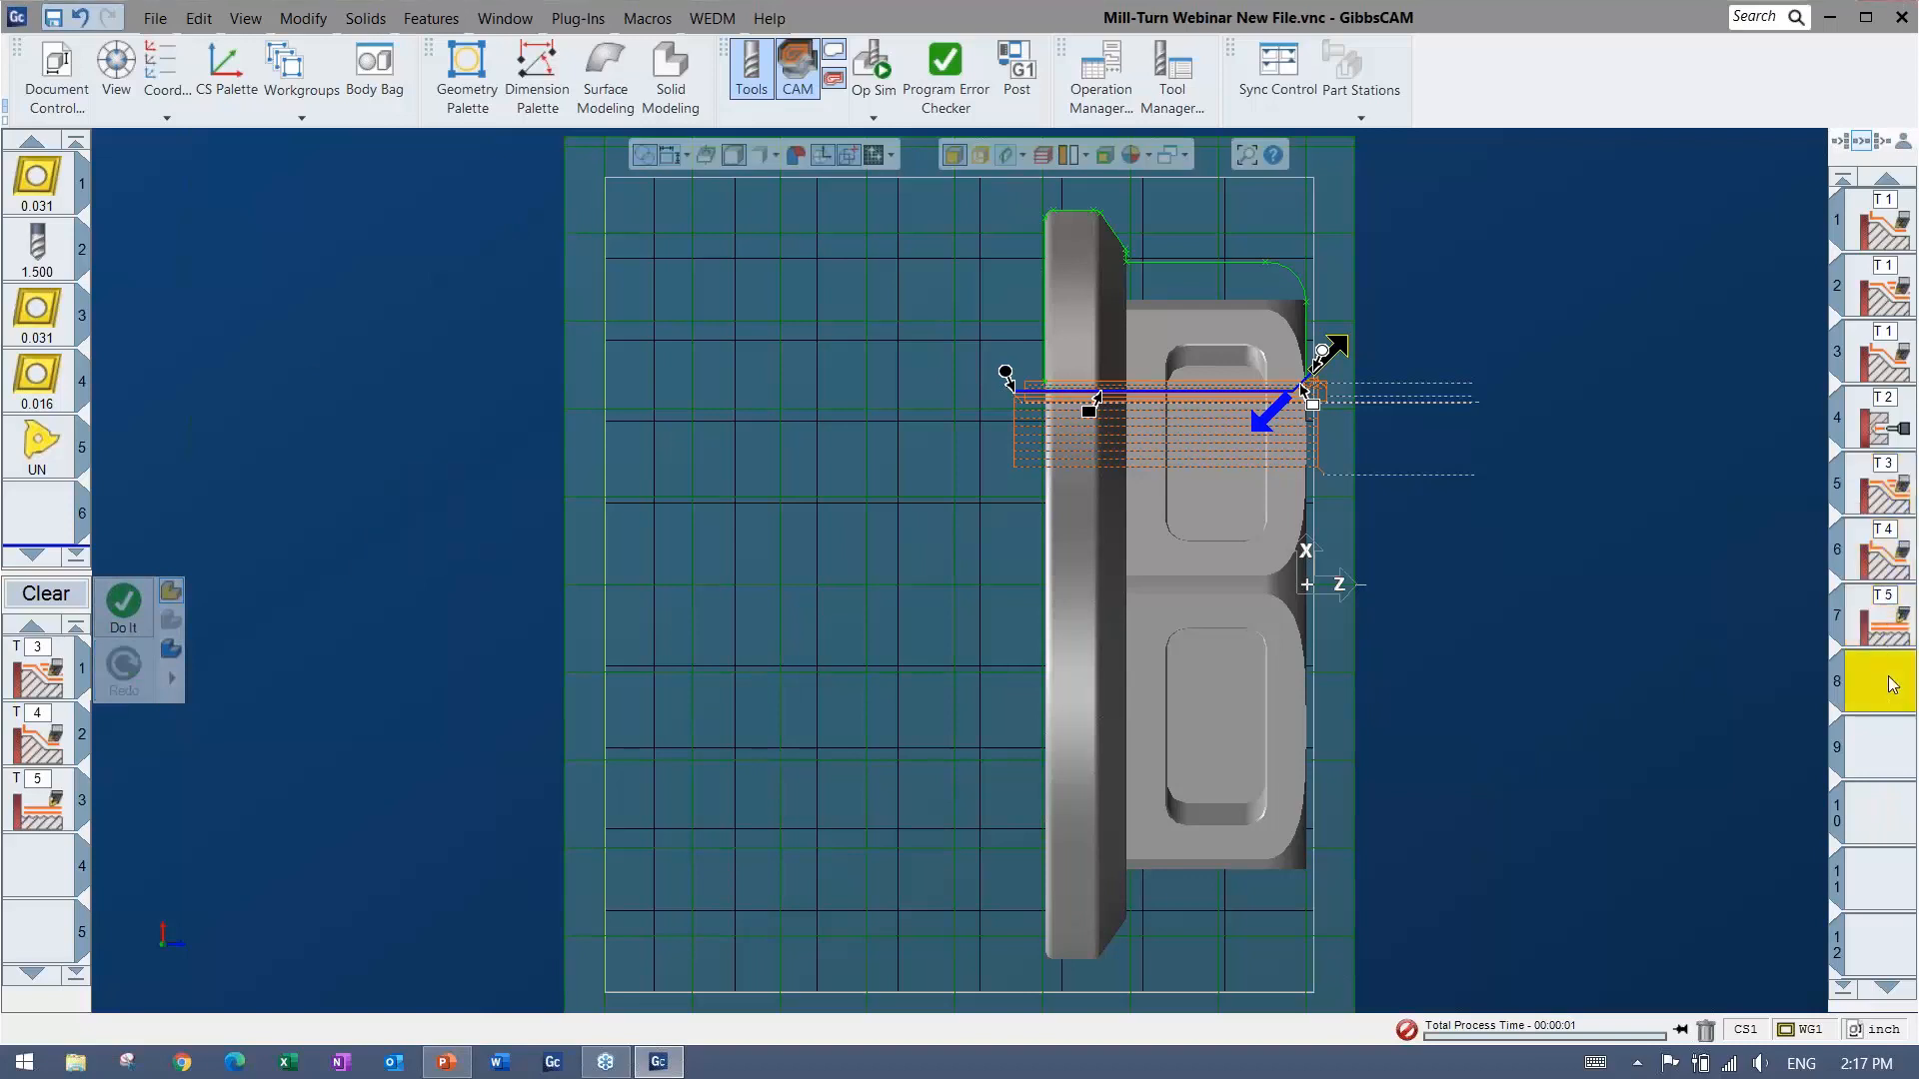
Simulate all operations with Op Sim on a cutaway of the stock in an angled view, rewind, and close the simulation.
{"action": "left_click", "coordinate": [873, 66]}
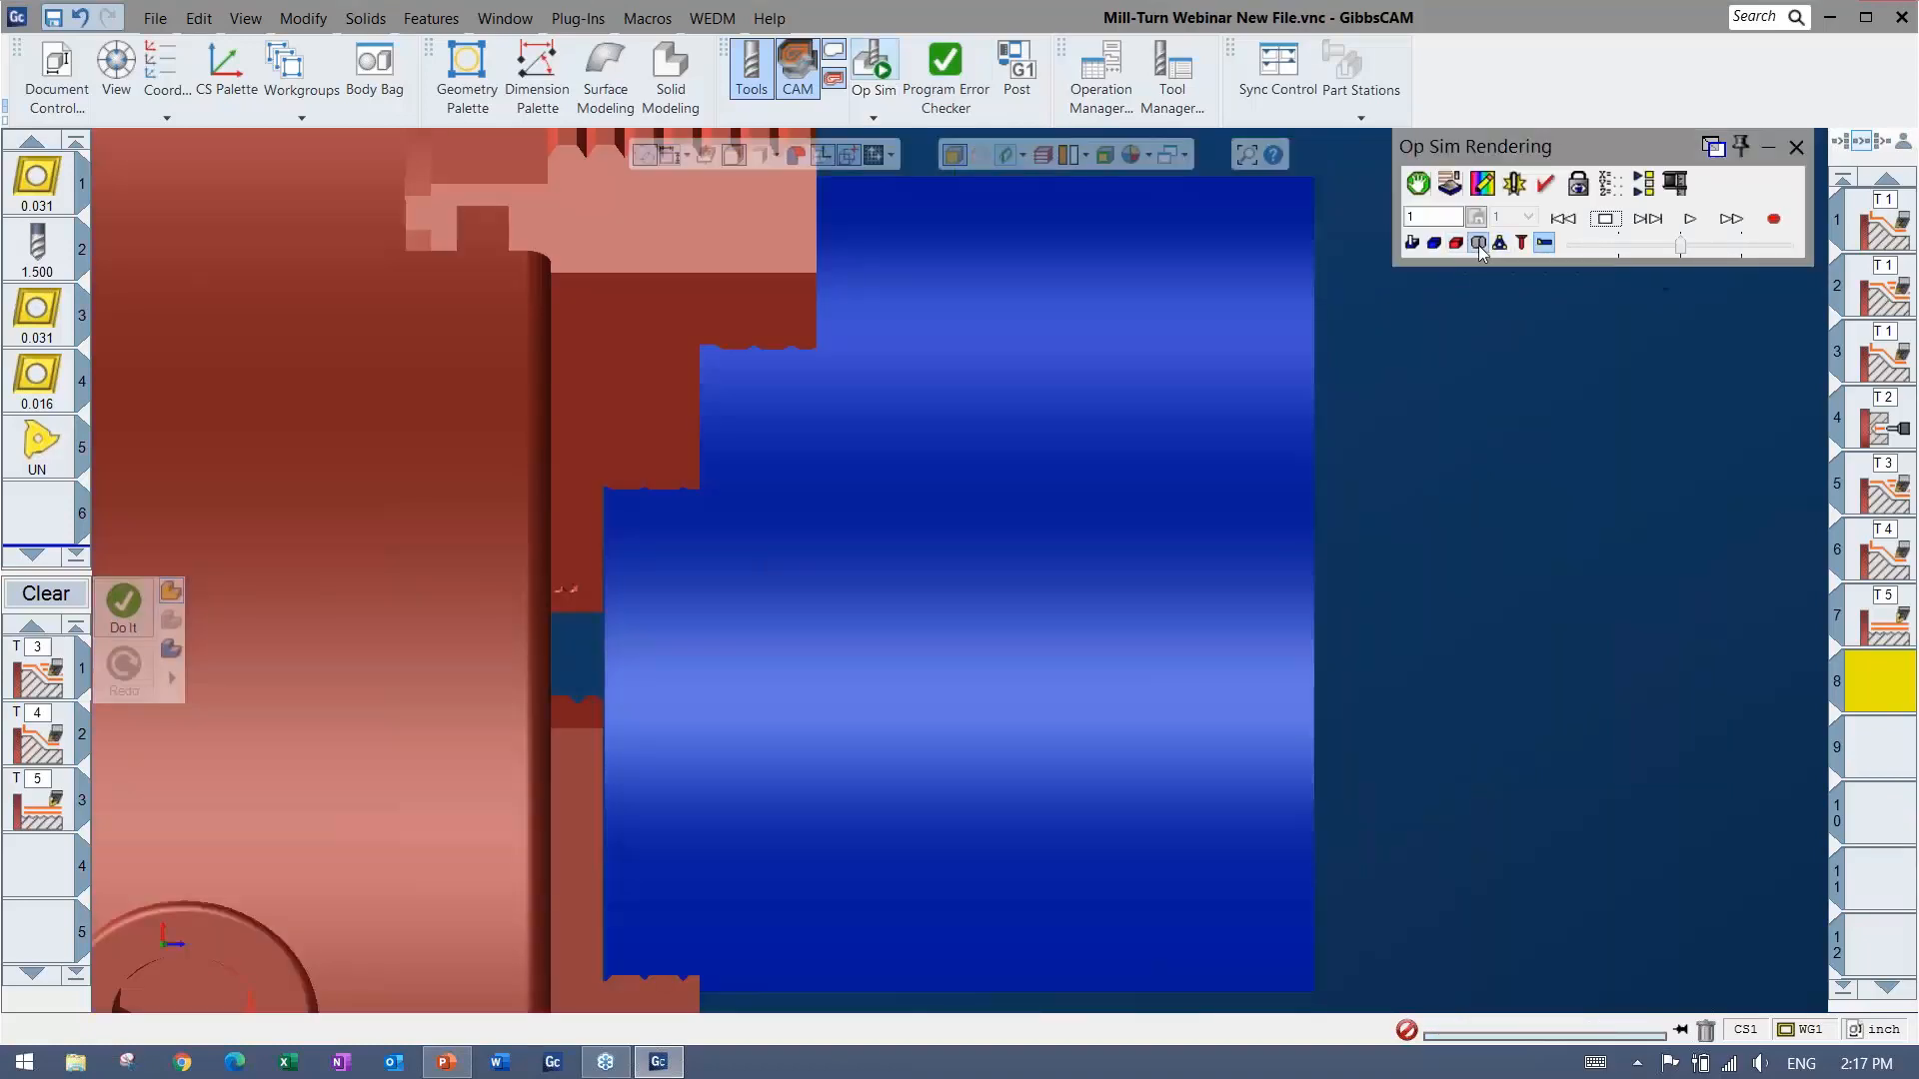
{"action": "left_click", "coordinate": [1478, 244]}
{"action": "left_click", "coordinate": [1478, 243]}
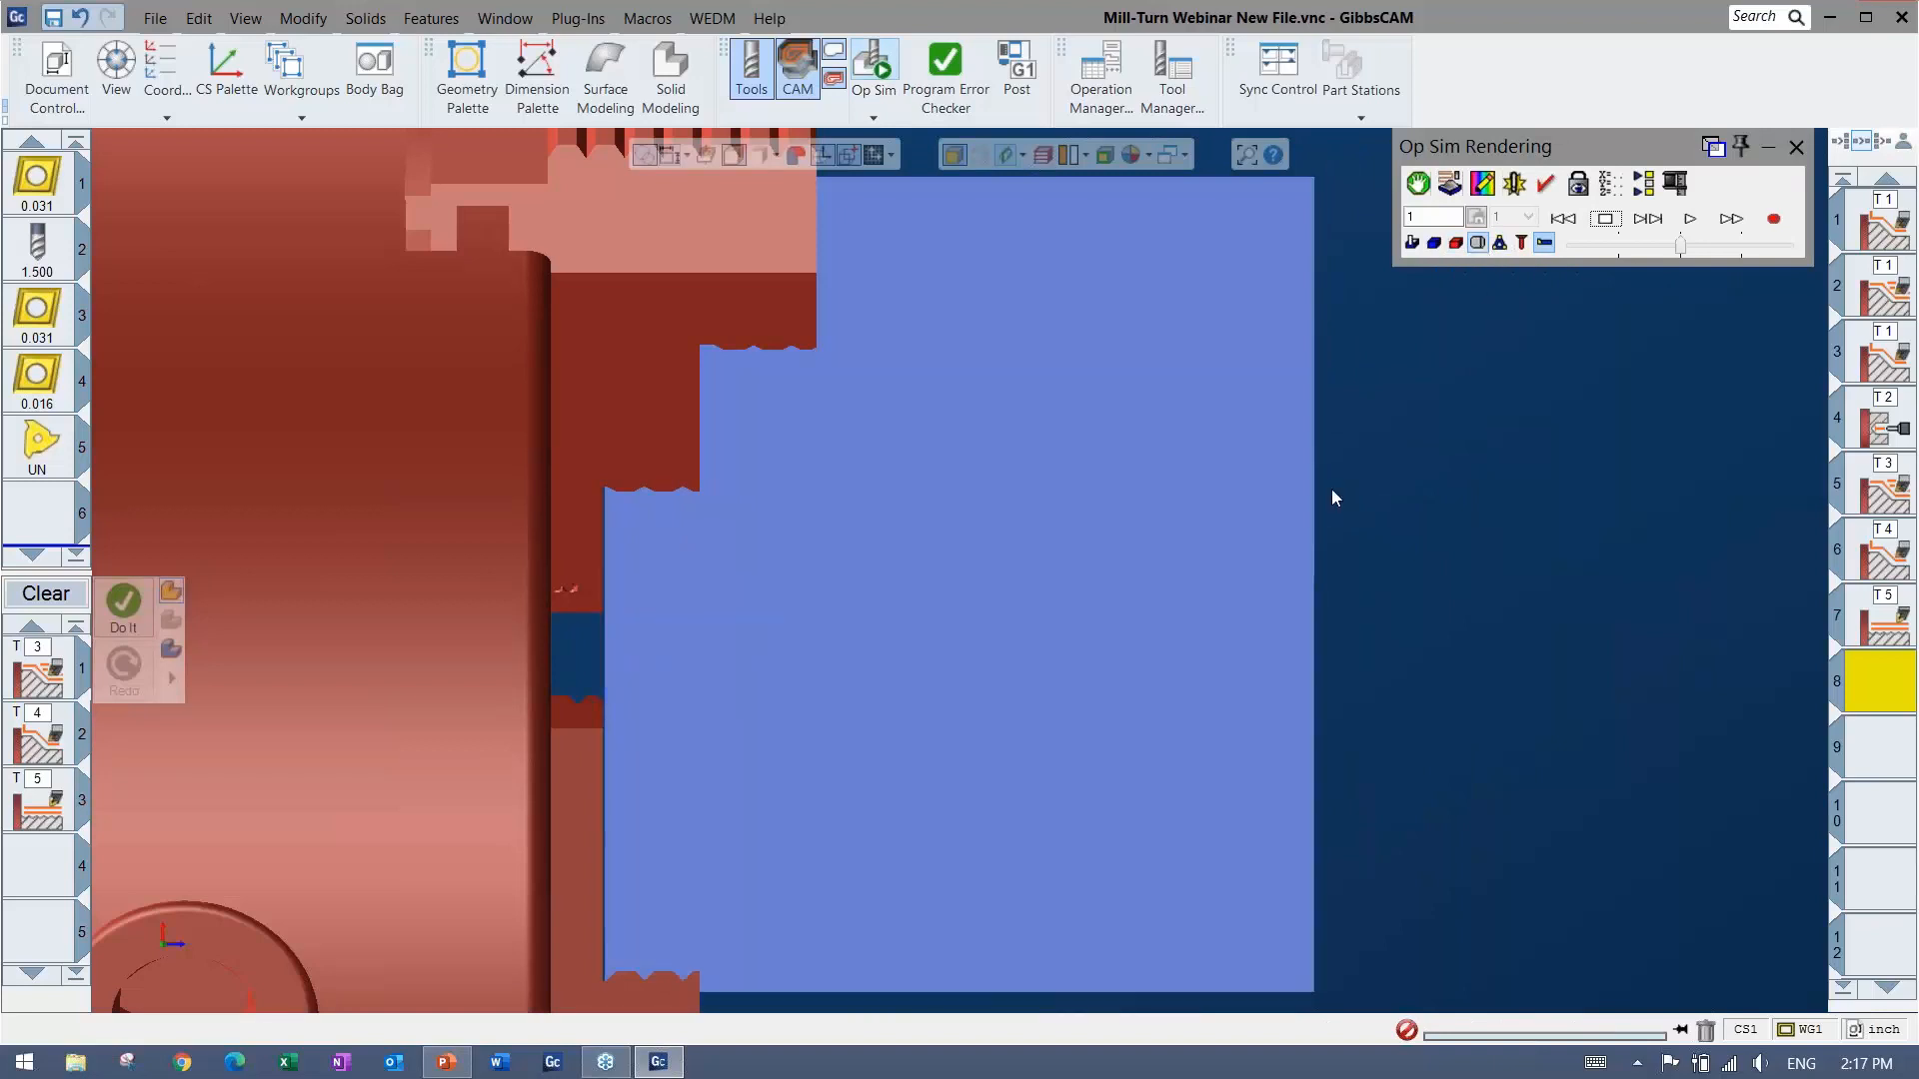
{"action": "scroll", "coordinate": [1364, 583], "scroll_direction": "down", "scroll_amount": 3}
{"action": "middle_click_drag", "start_coordinate": [1364, 583], "coordinate": [1696, 286]}
{"action": "left_click", "coordinate": [1689, 218]}
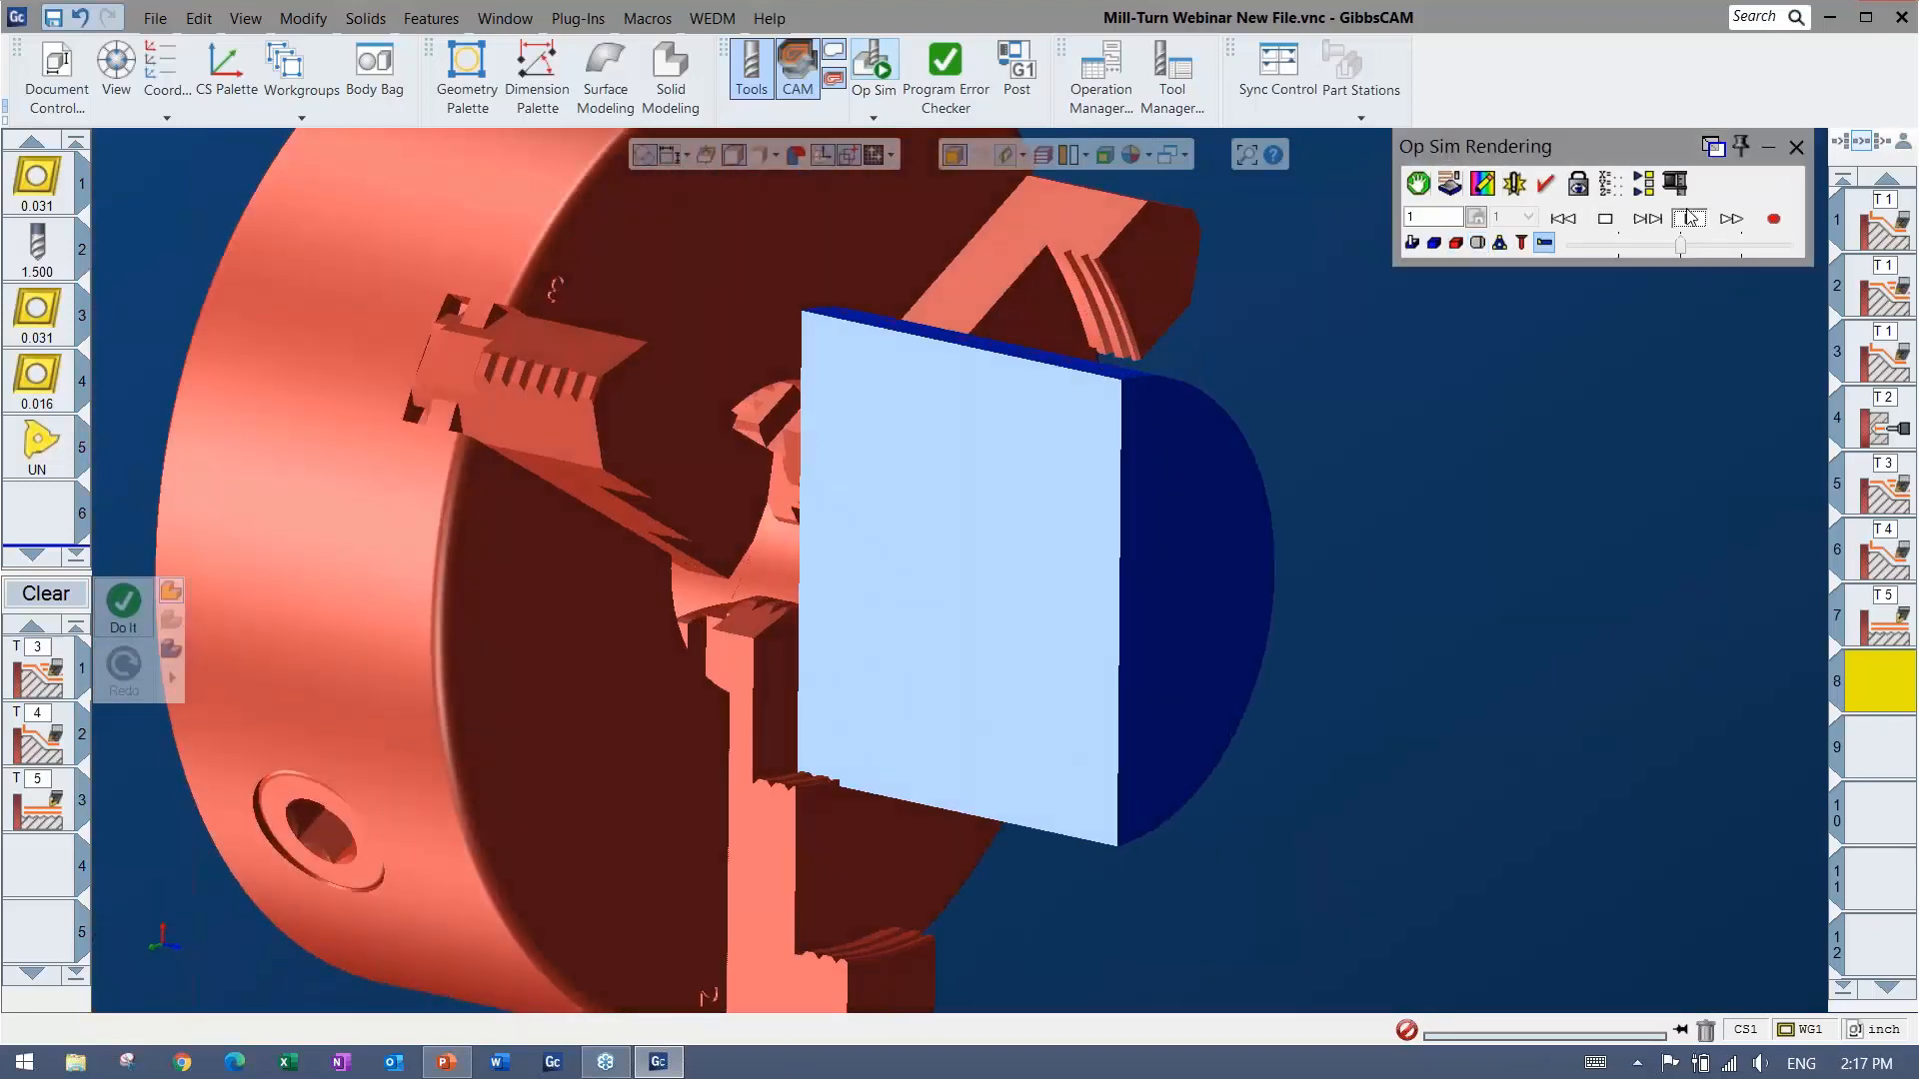
{"action": "left_click", "coordinate": [1645, 244]}
{"action": "left_click", "coordinate": [1560, 219]}
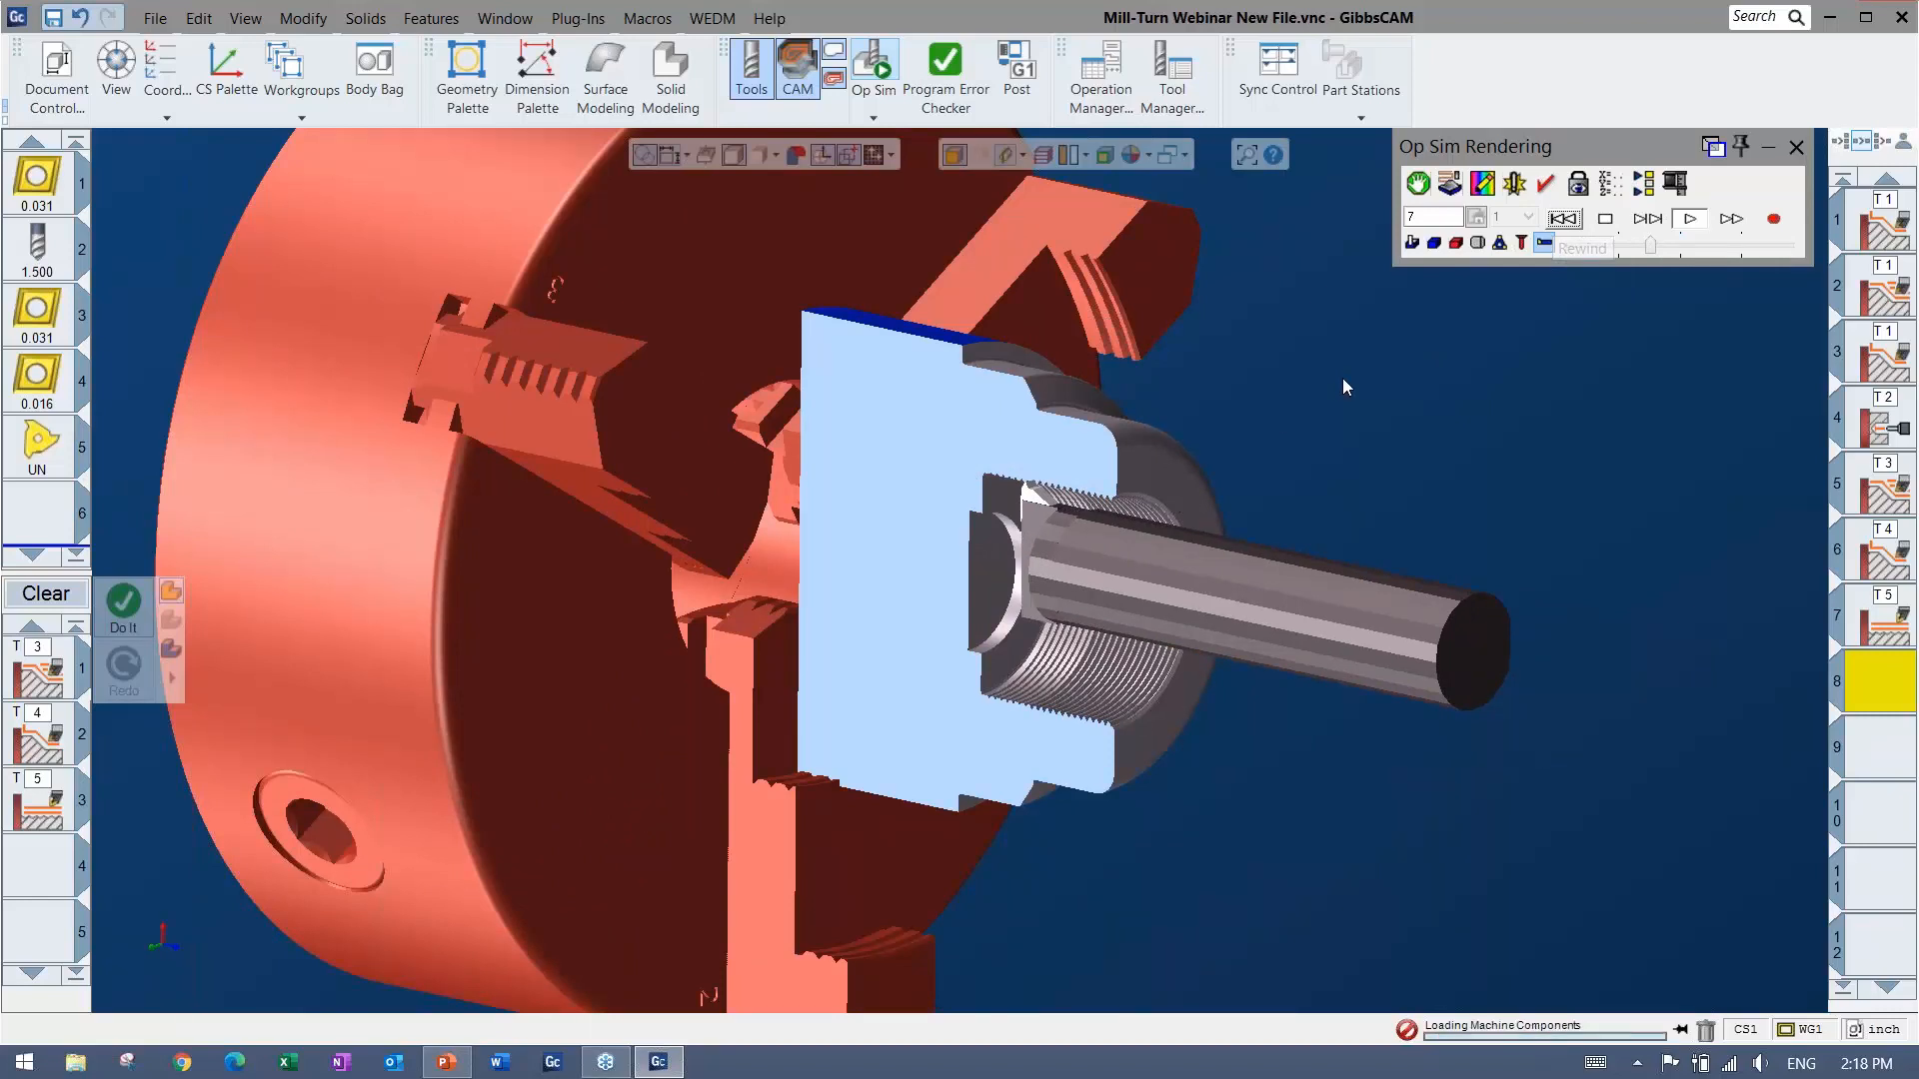
{"action": "left_click", "coordinate": [1796, 150]}
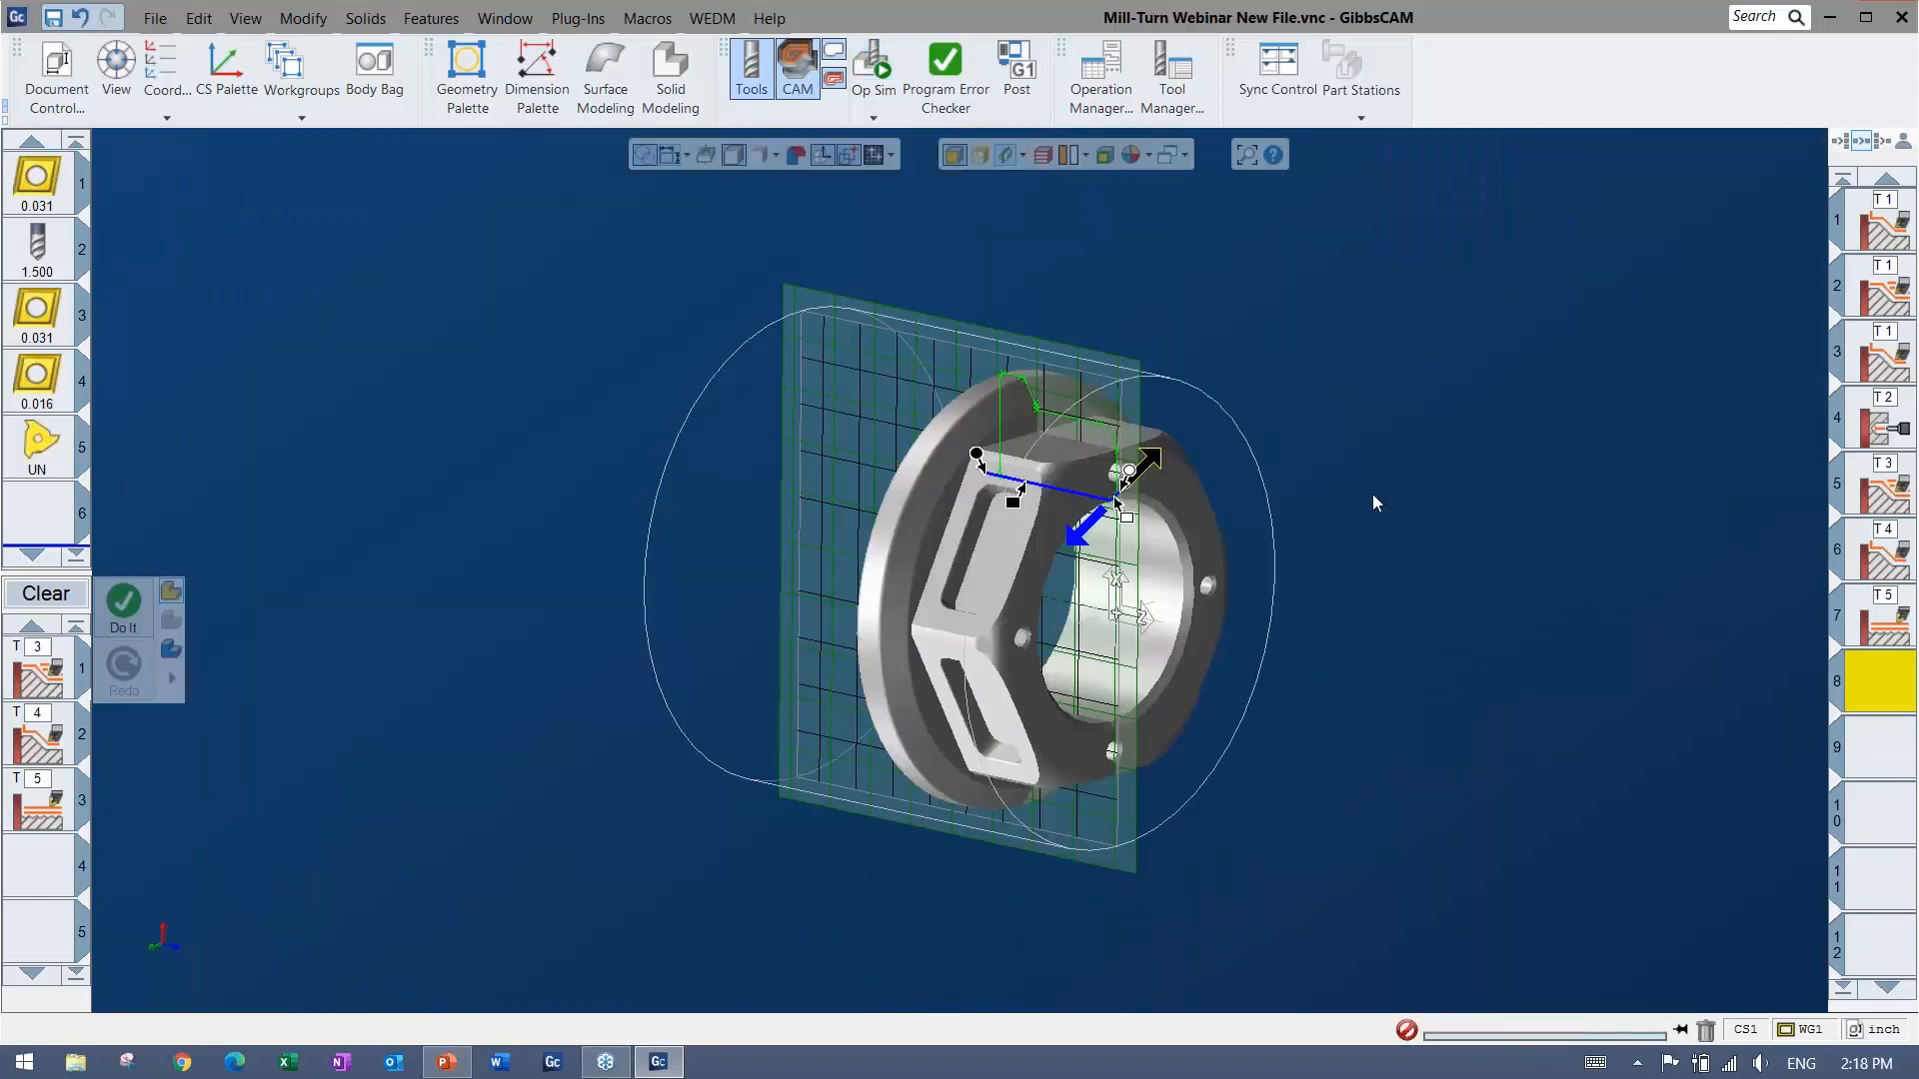
Deselect the bore profile, restore the home view, and clear the process list.
{"action": "left_click", "coordinate": [500, 472]}
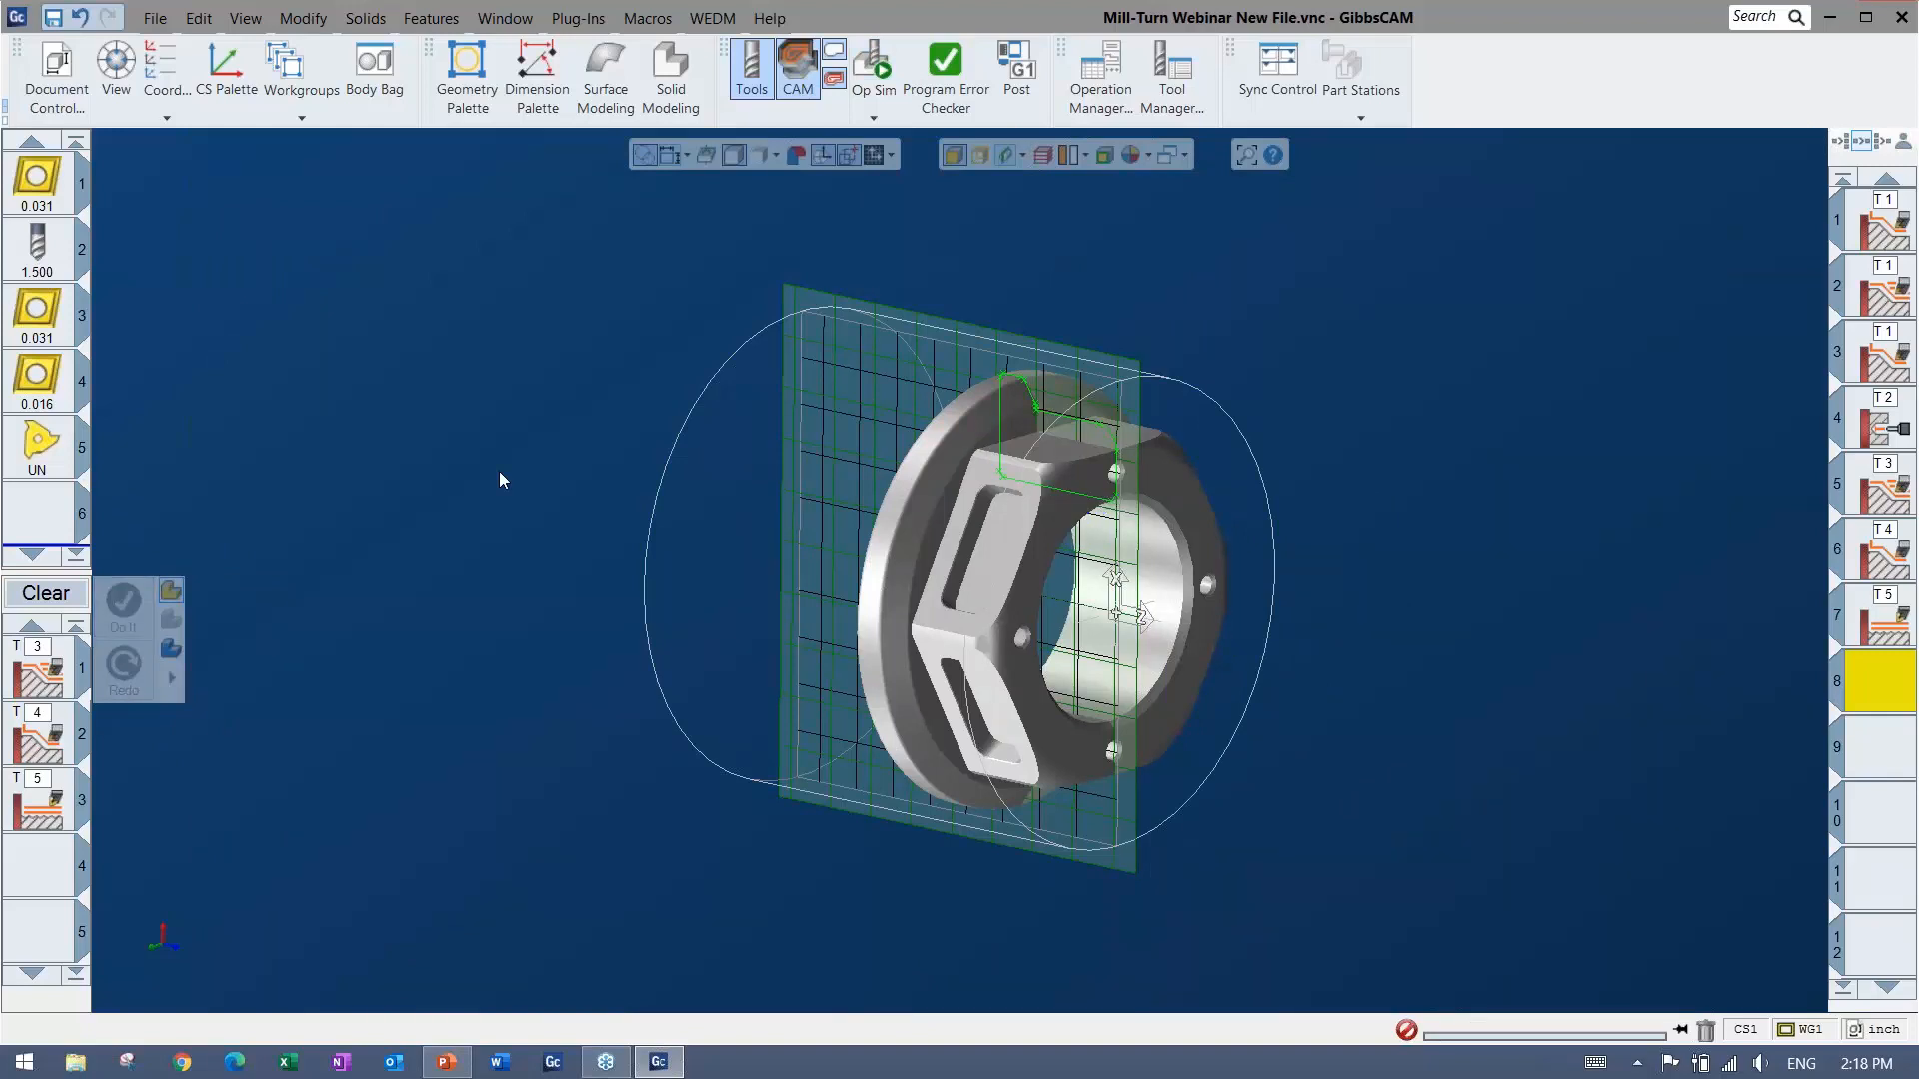
{"action": "key", "text": "ctrl+h"}
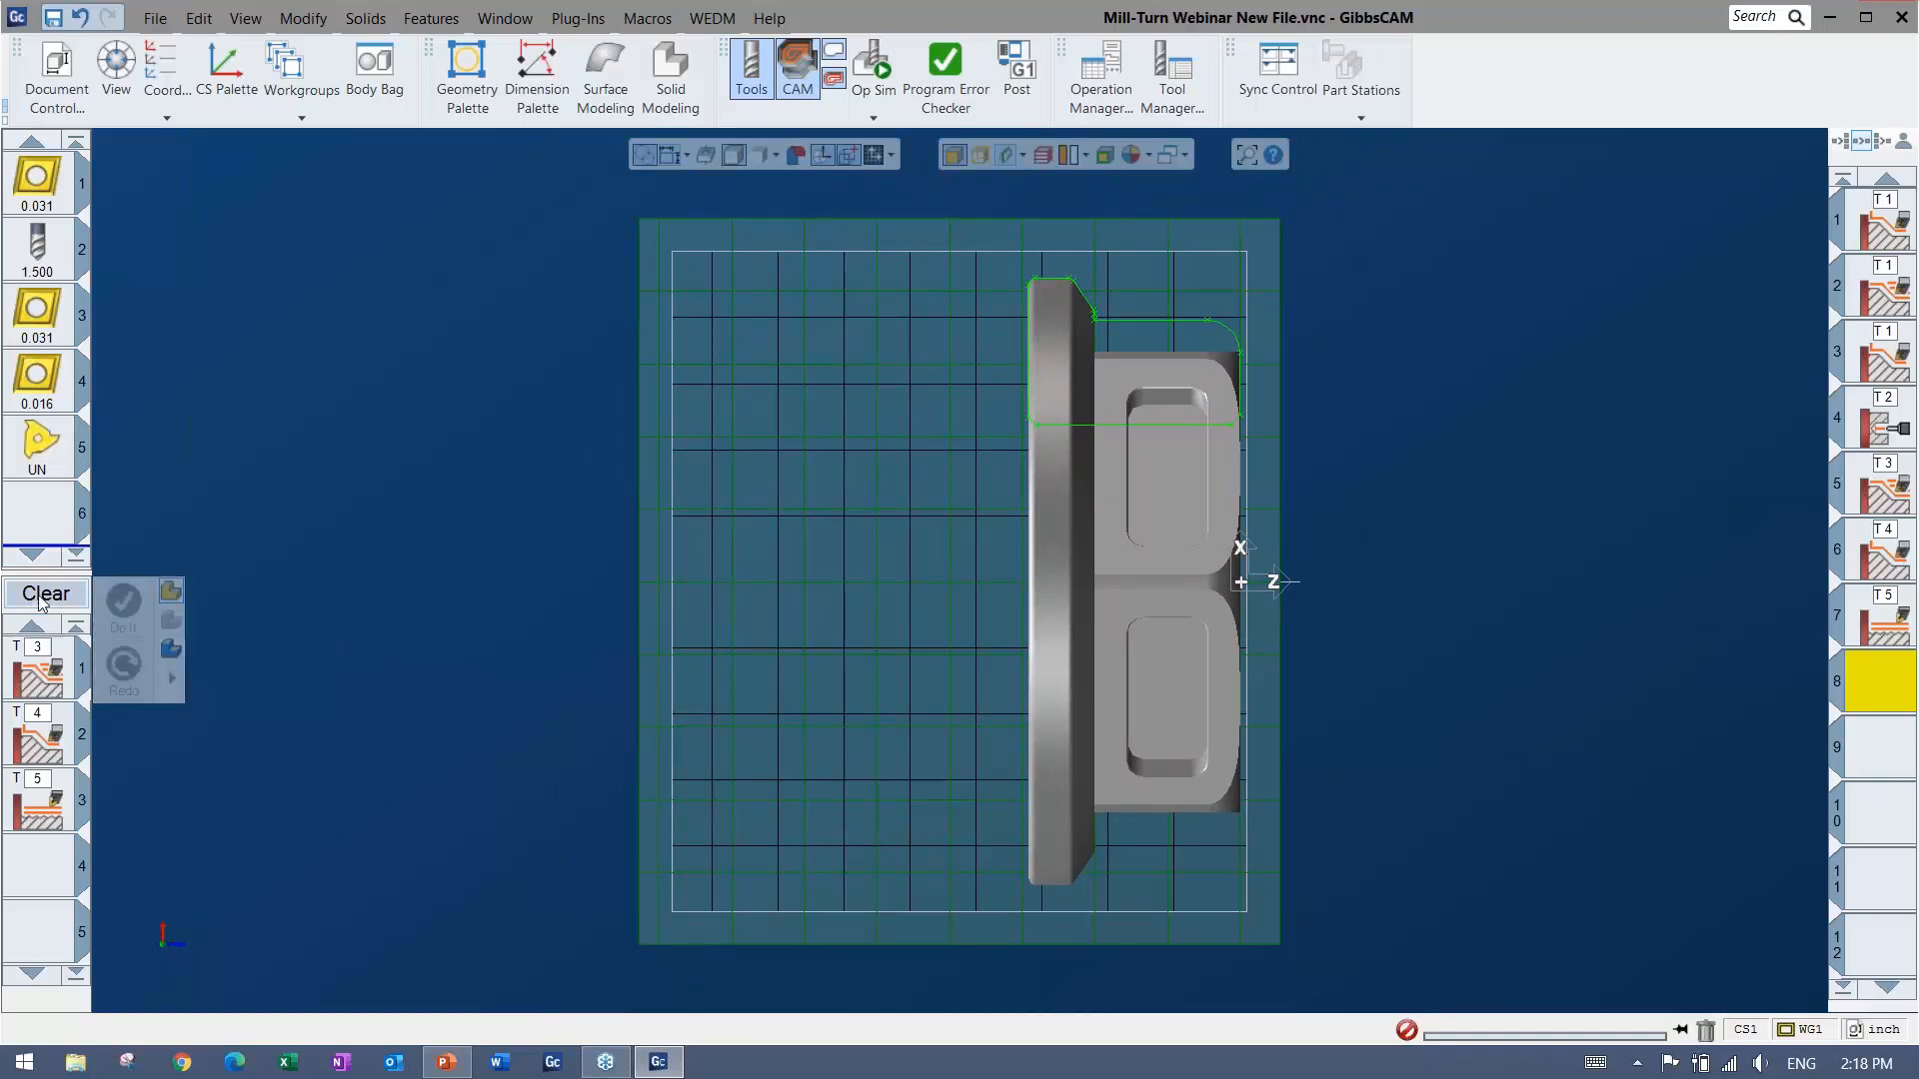
{"action": "left_click", "coordinate": [86, 592]}
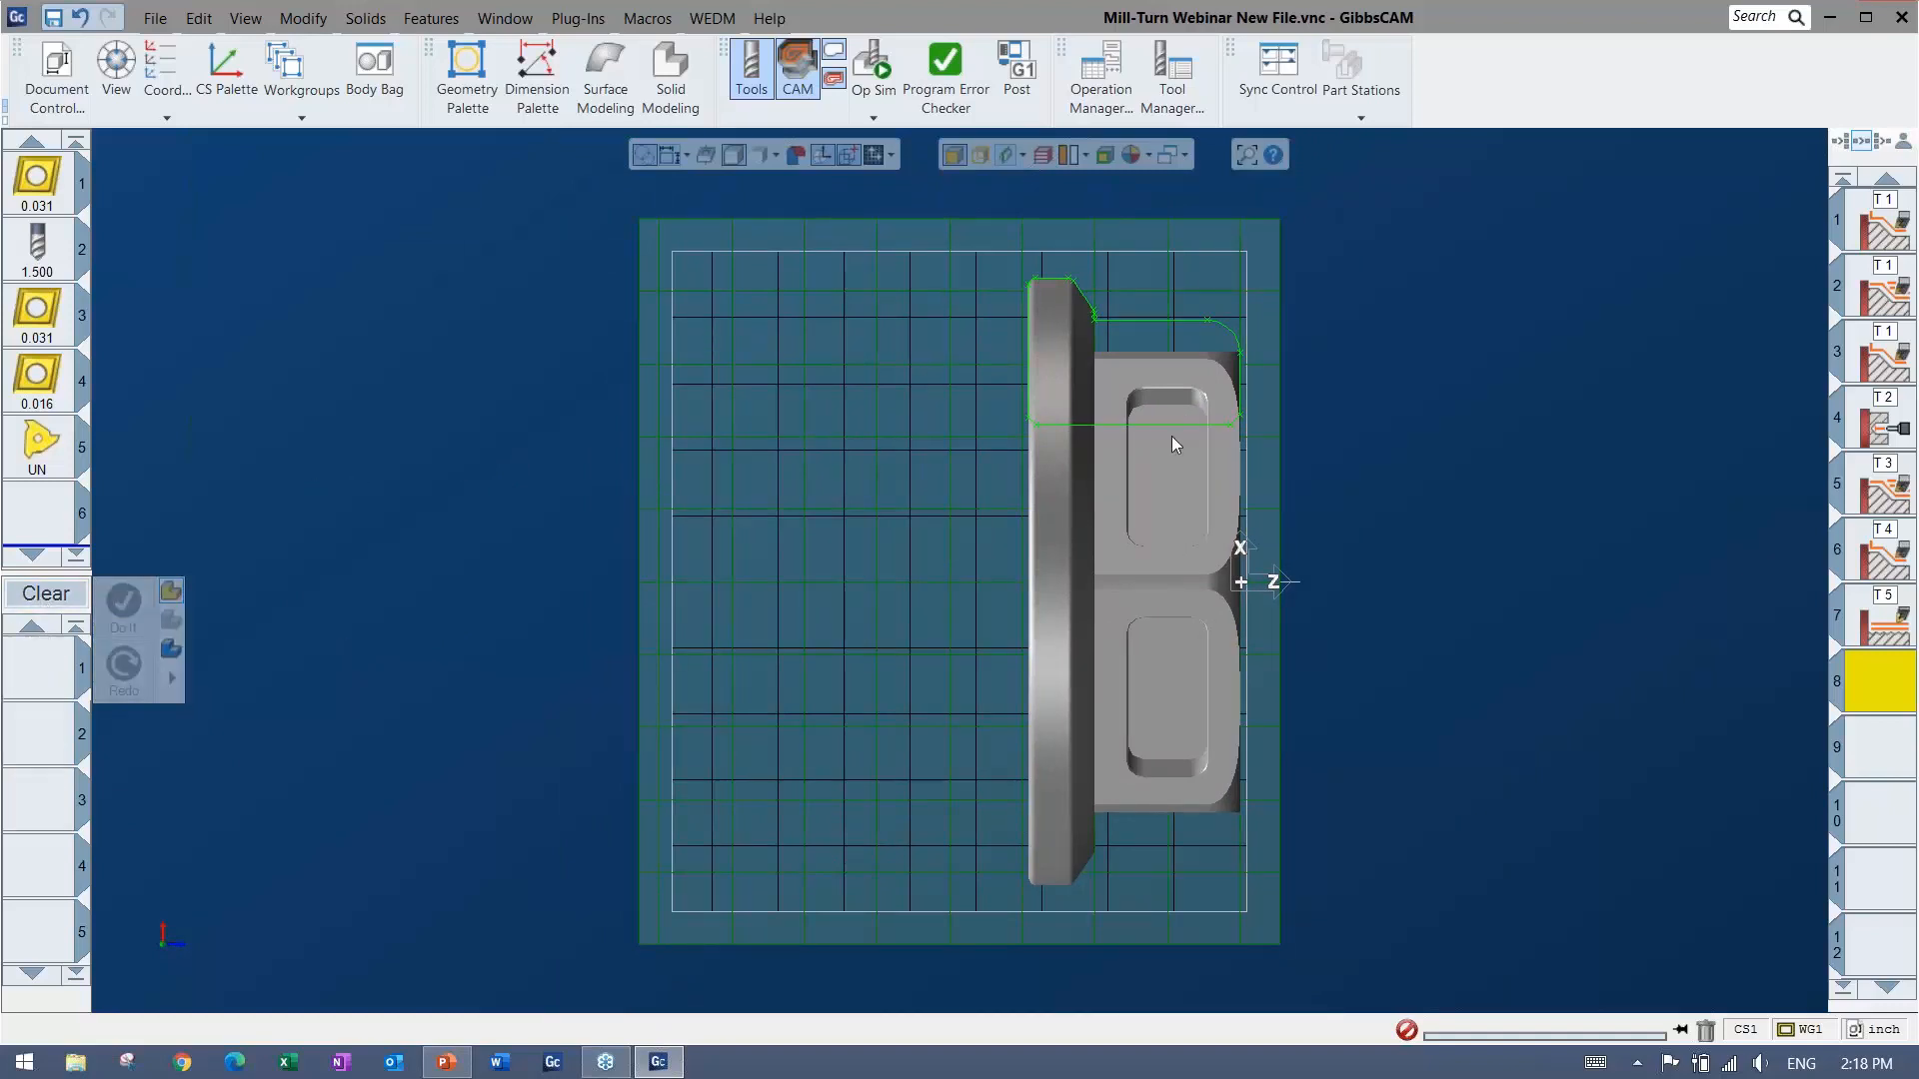
Load the saved process list "5 - Hex Rough-Finish" and turn the part to an angled front view.
{"action": "right_click", "coordinate": [17, 676]}
{"action": "mouse_move", "coordinate": [120, 842]}
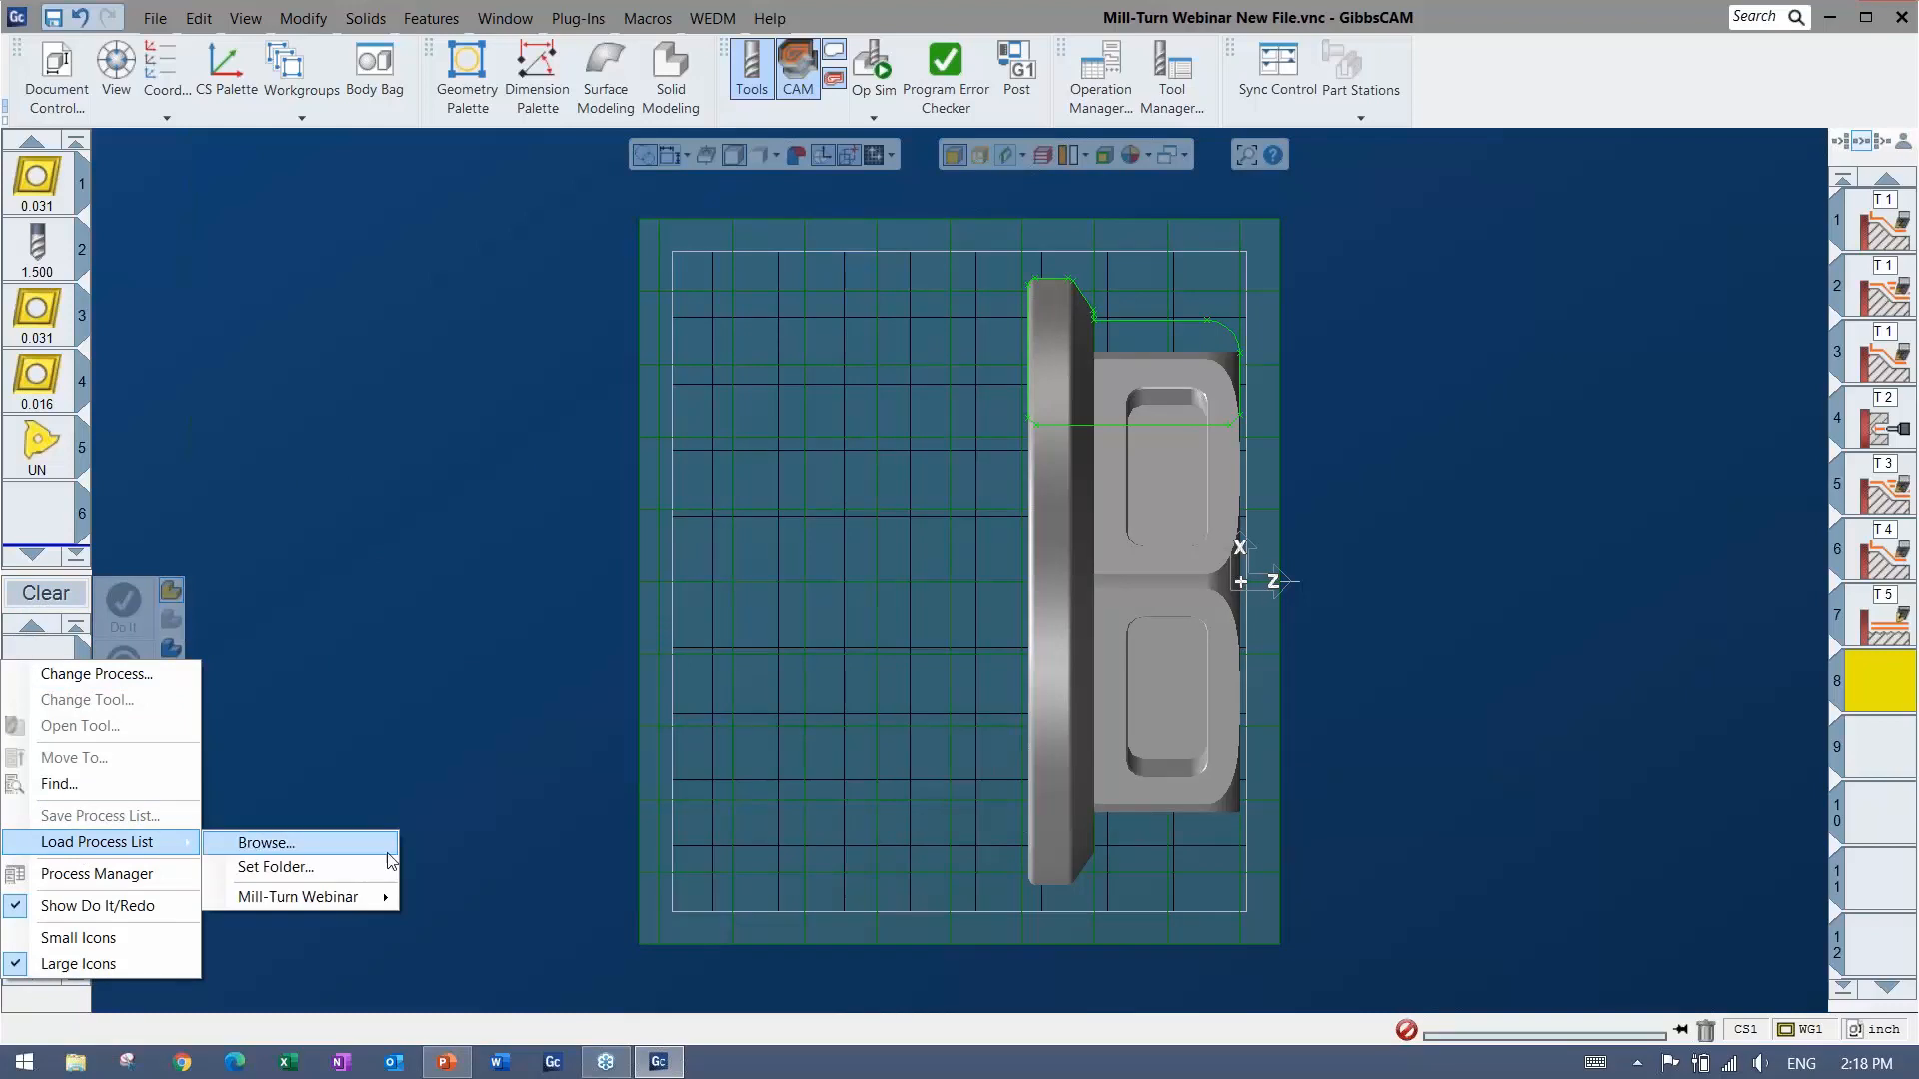
{"action": "mouse_move", "coordinate": [328, 899]}
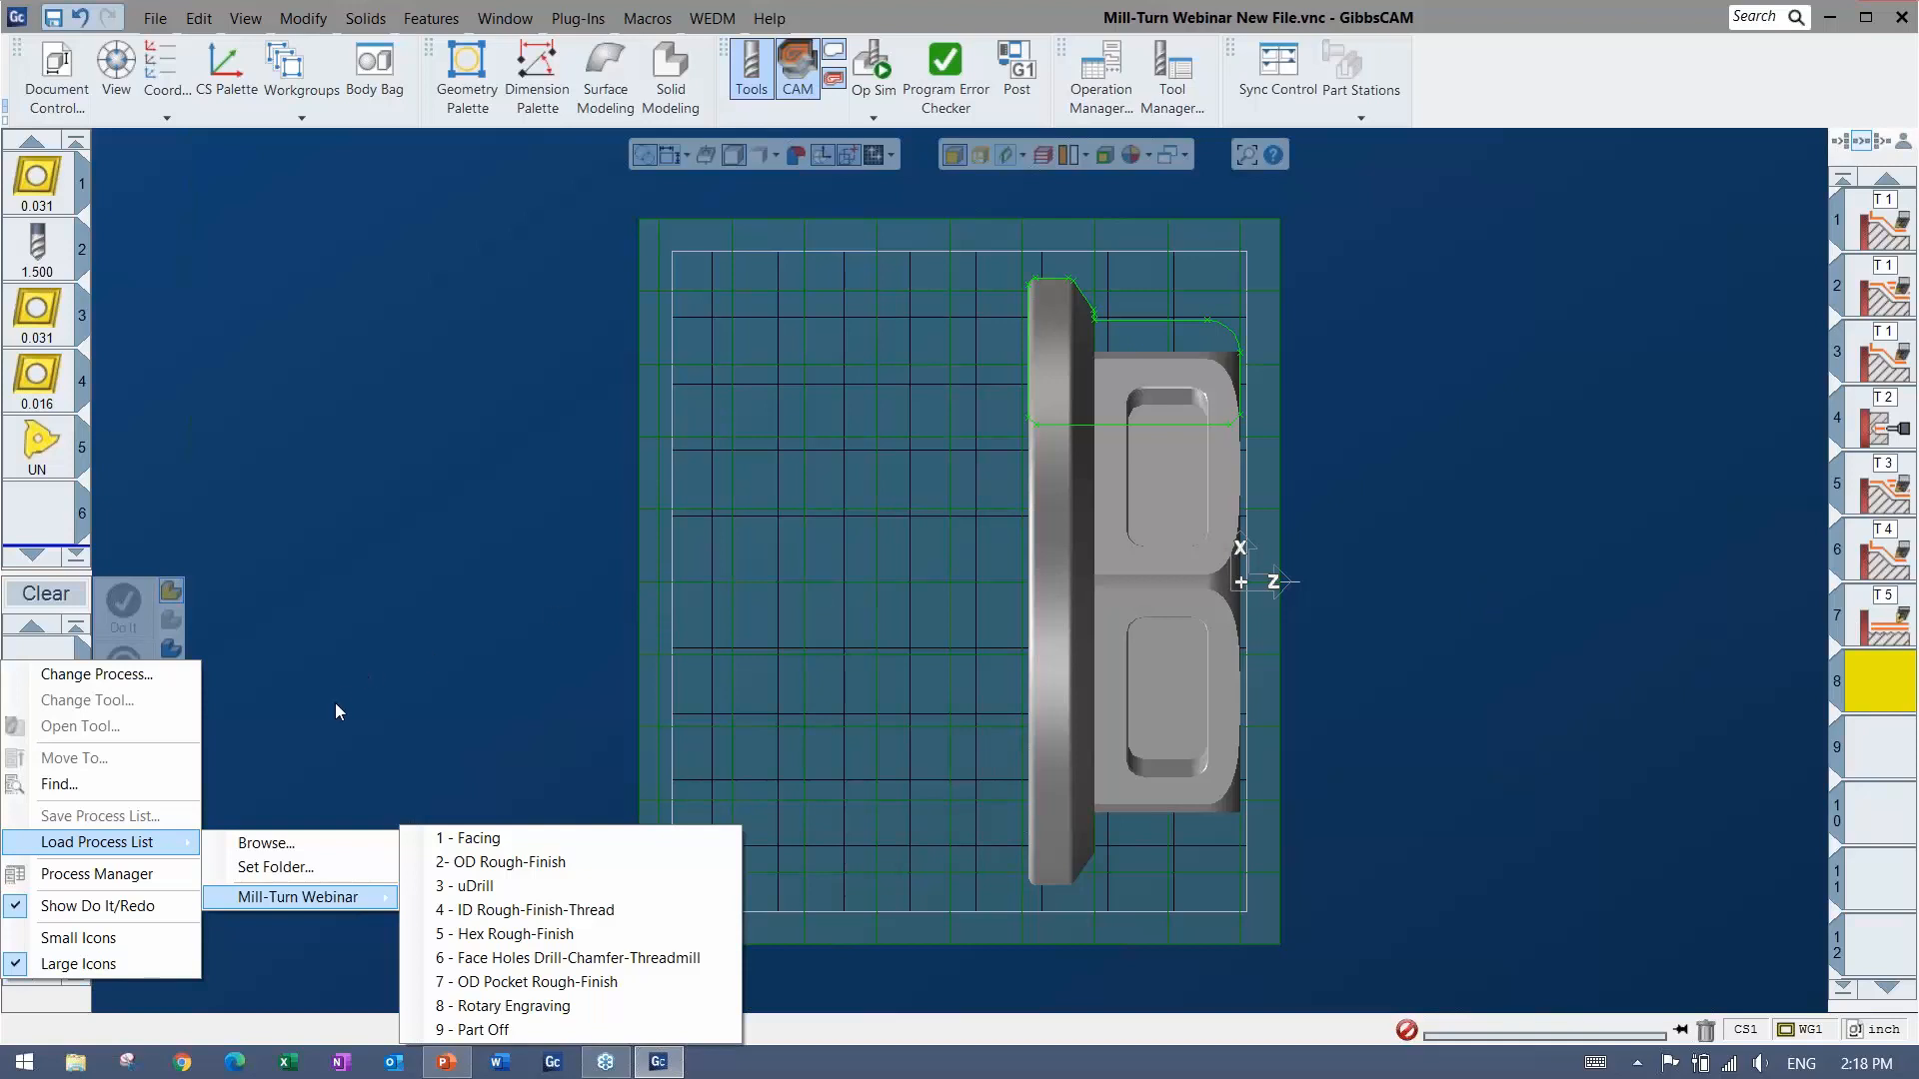
{"action": "left_click", "coordinate": [524, 935]}
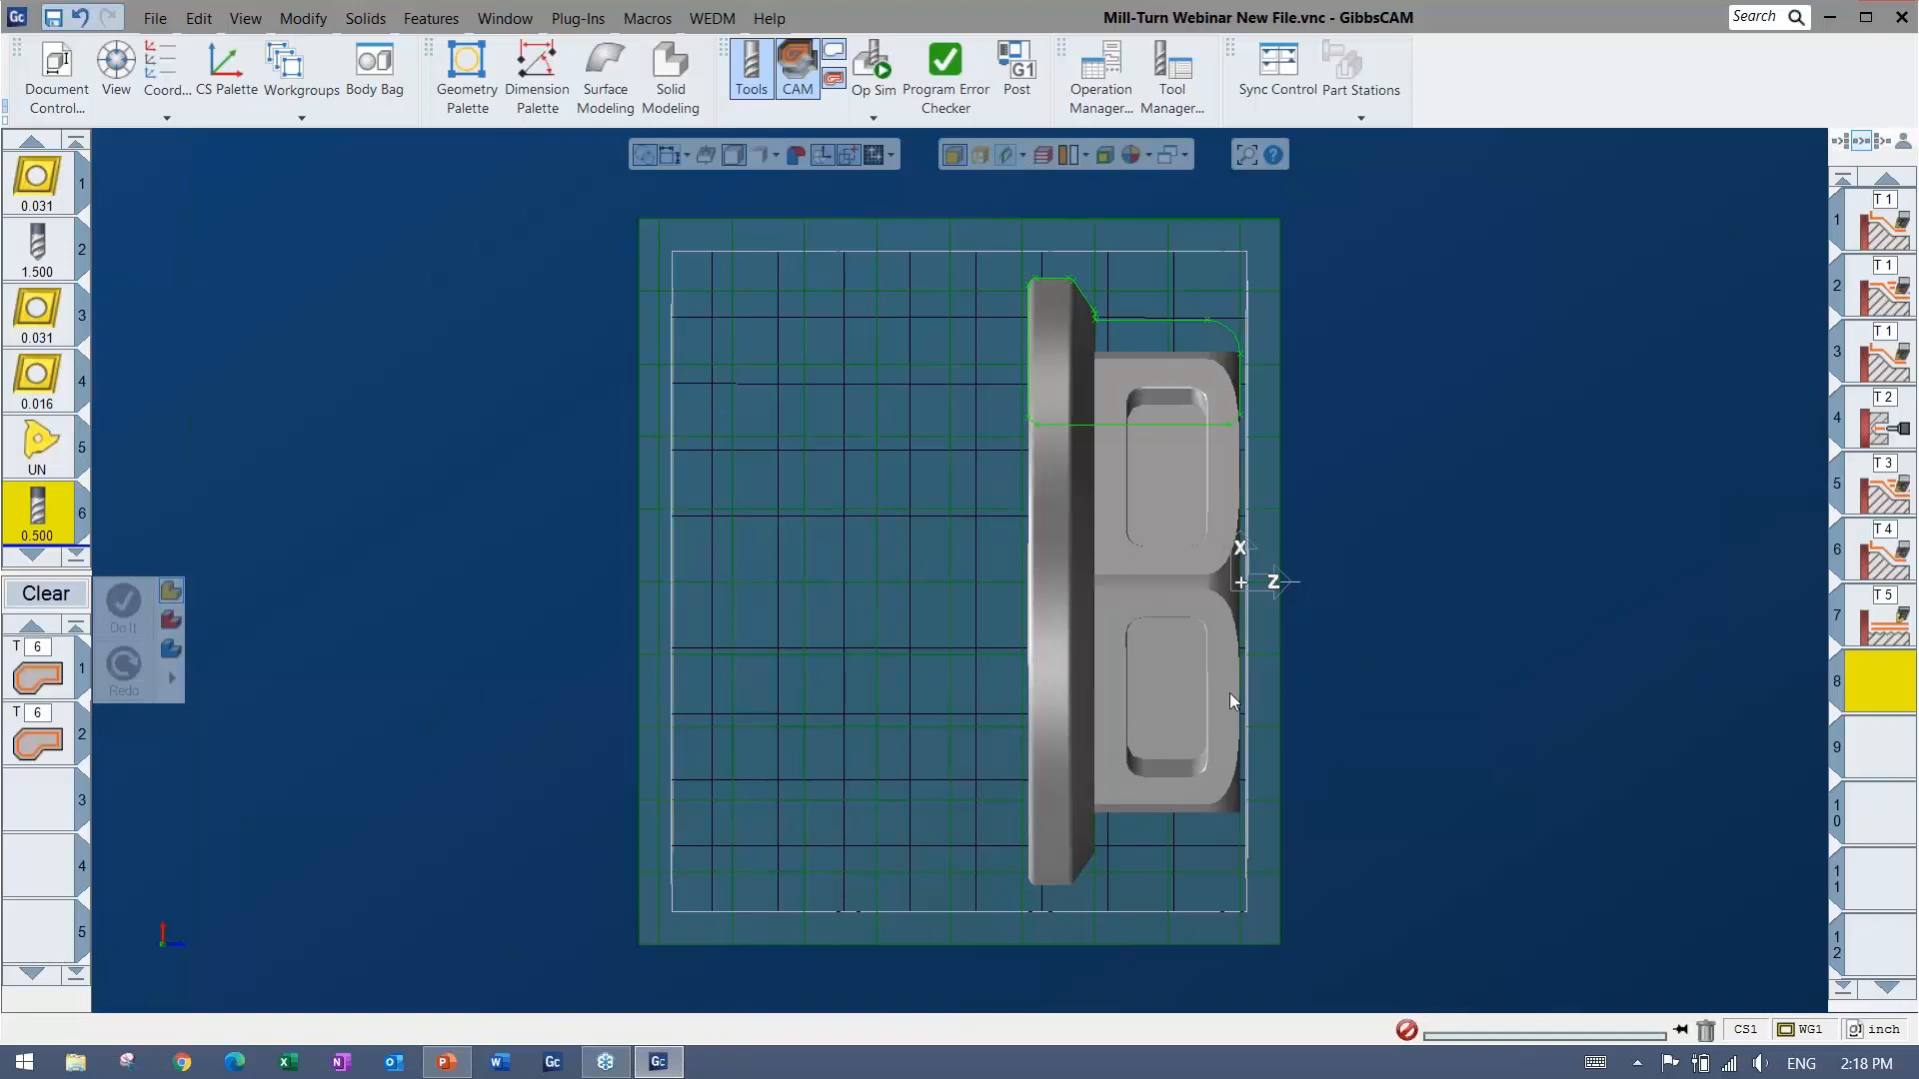
{"action": "middle_click_drag", "start_coordinate": [1229, 702], "coordinate": [329, 499]}
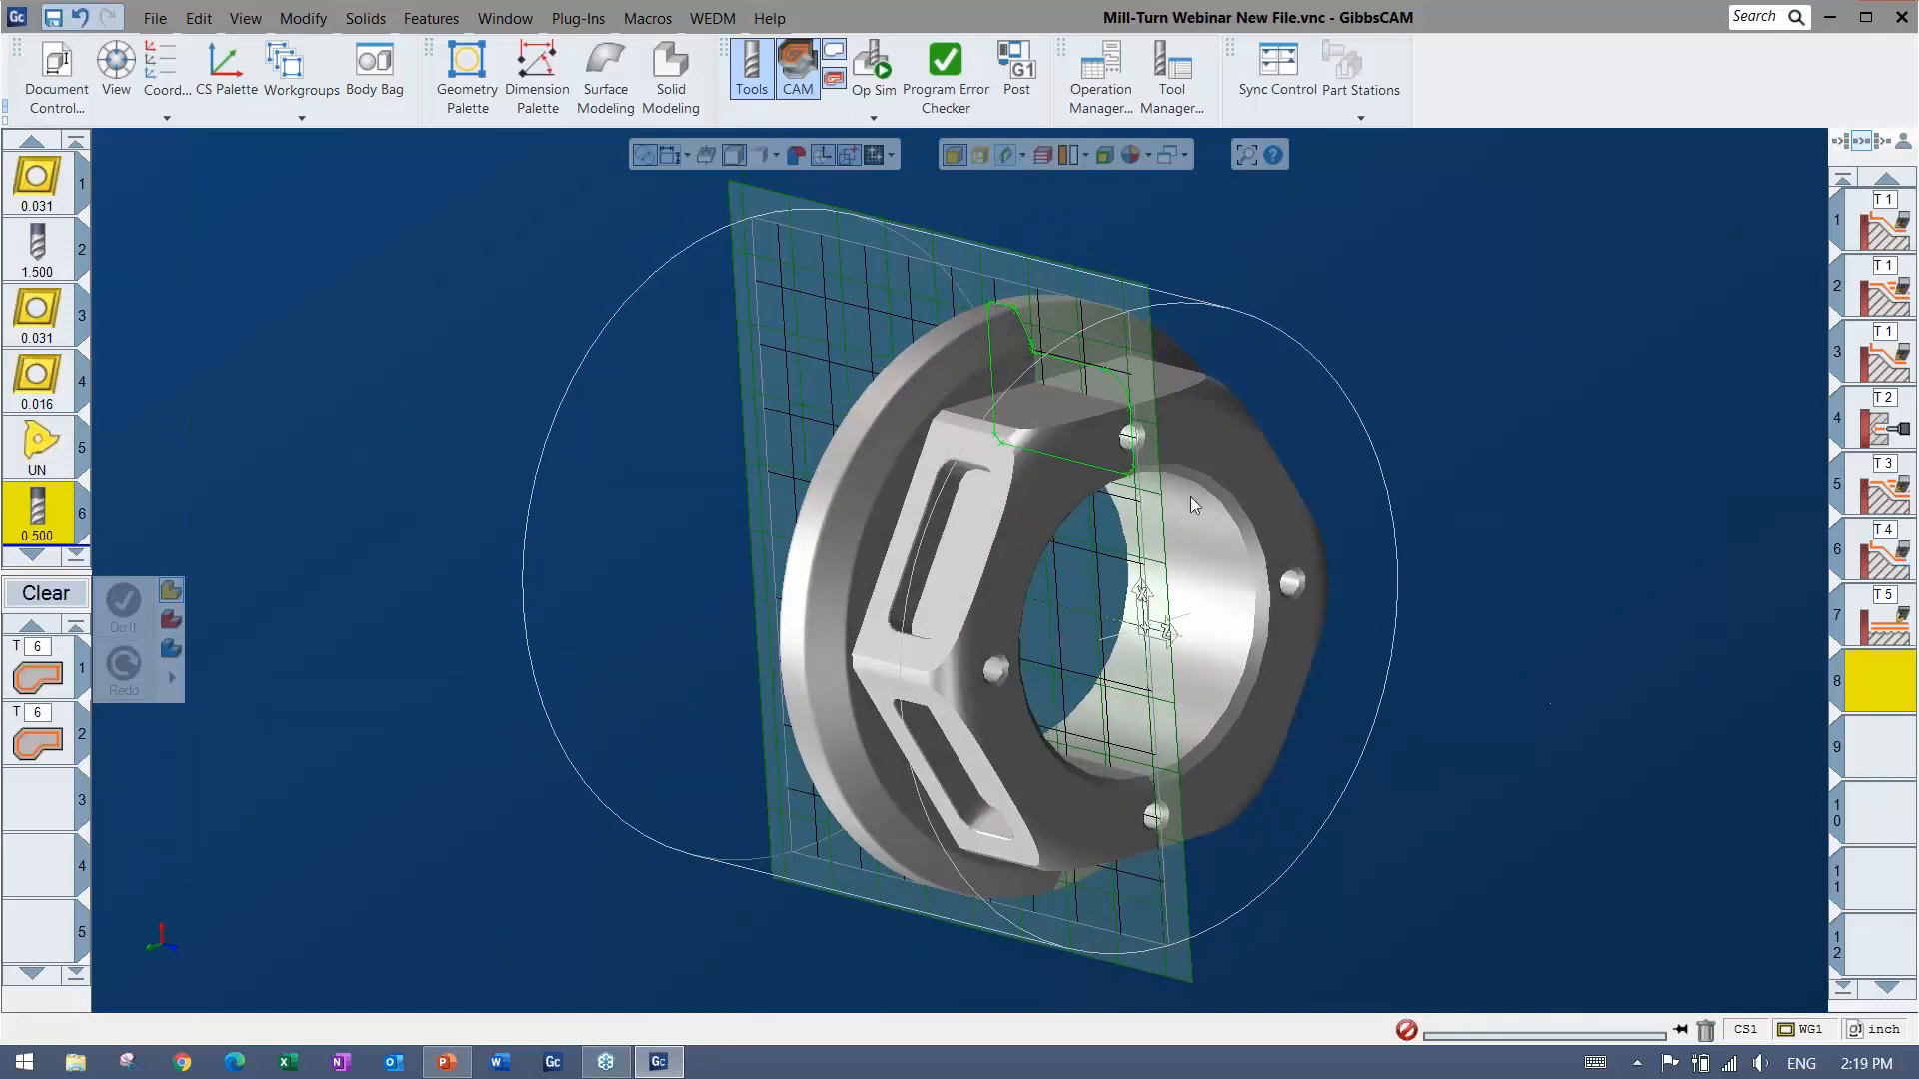
Review the definition of the 0.5 inch finish end mill, and open the settings of the first contour process.
{"action": "double_click", "coordinate": [35, 514]}
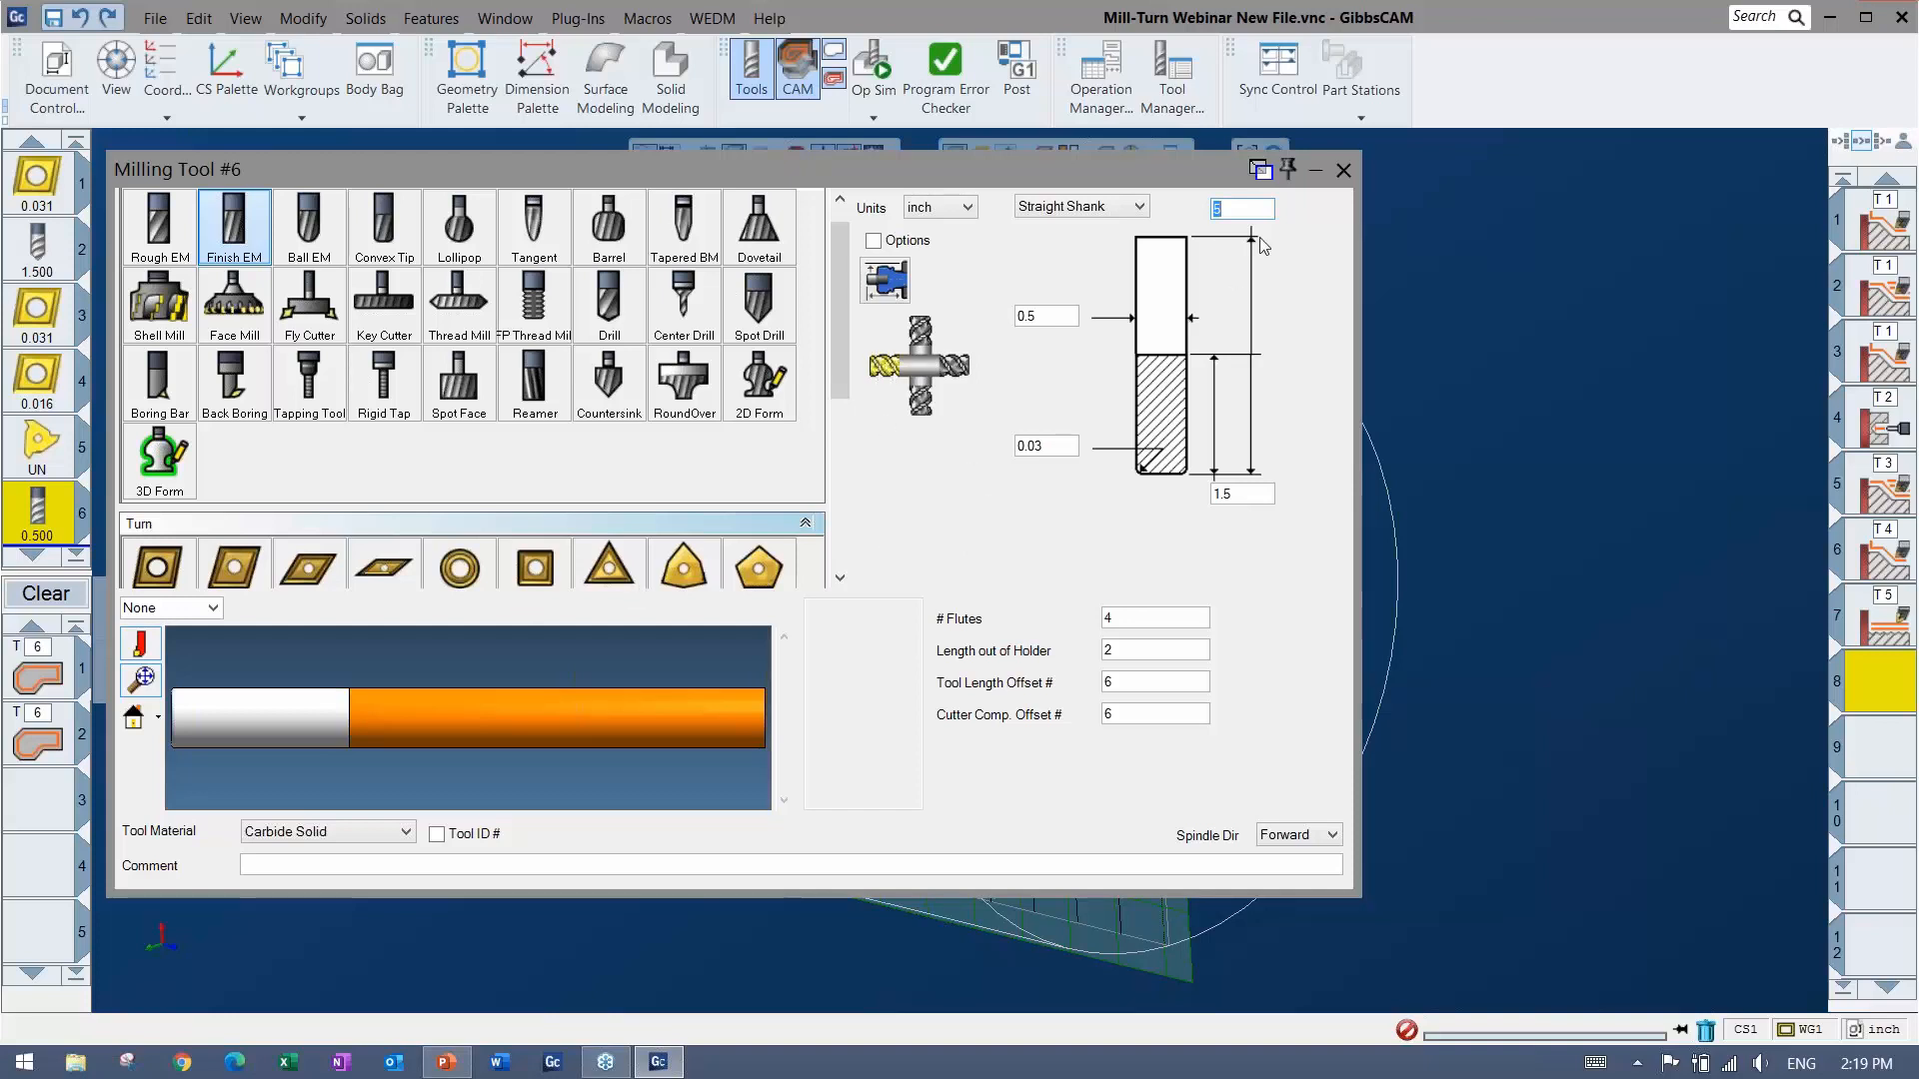
{"action": "left_click", "coordinate": [1344, 171]}
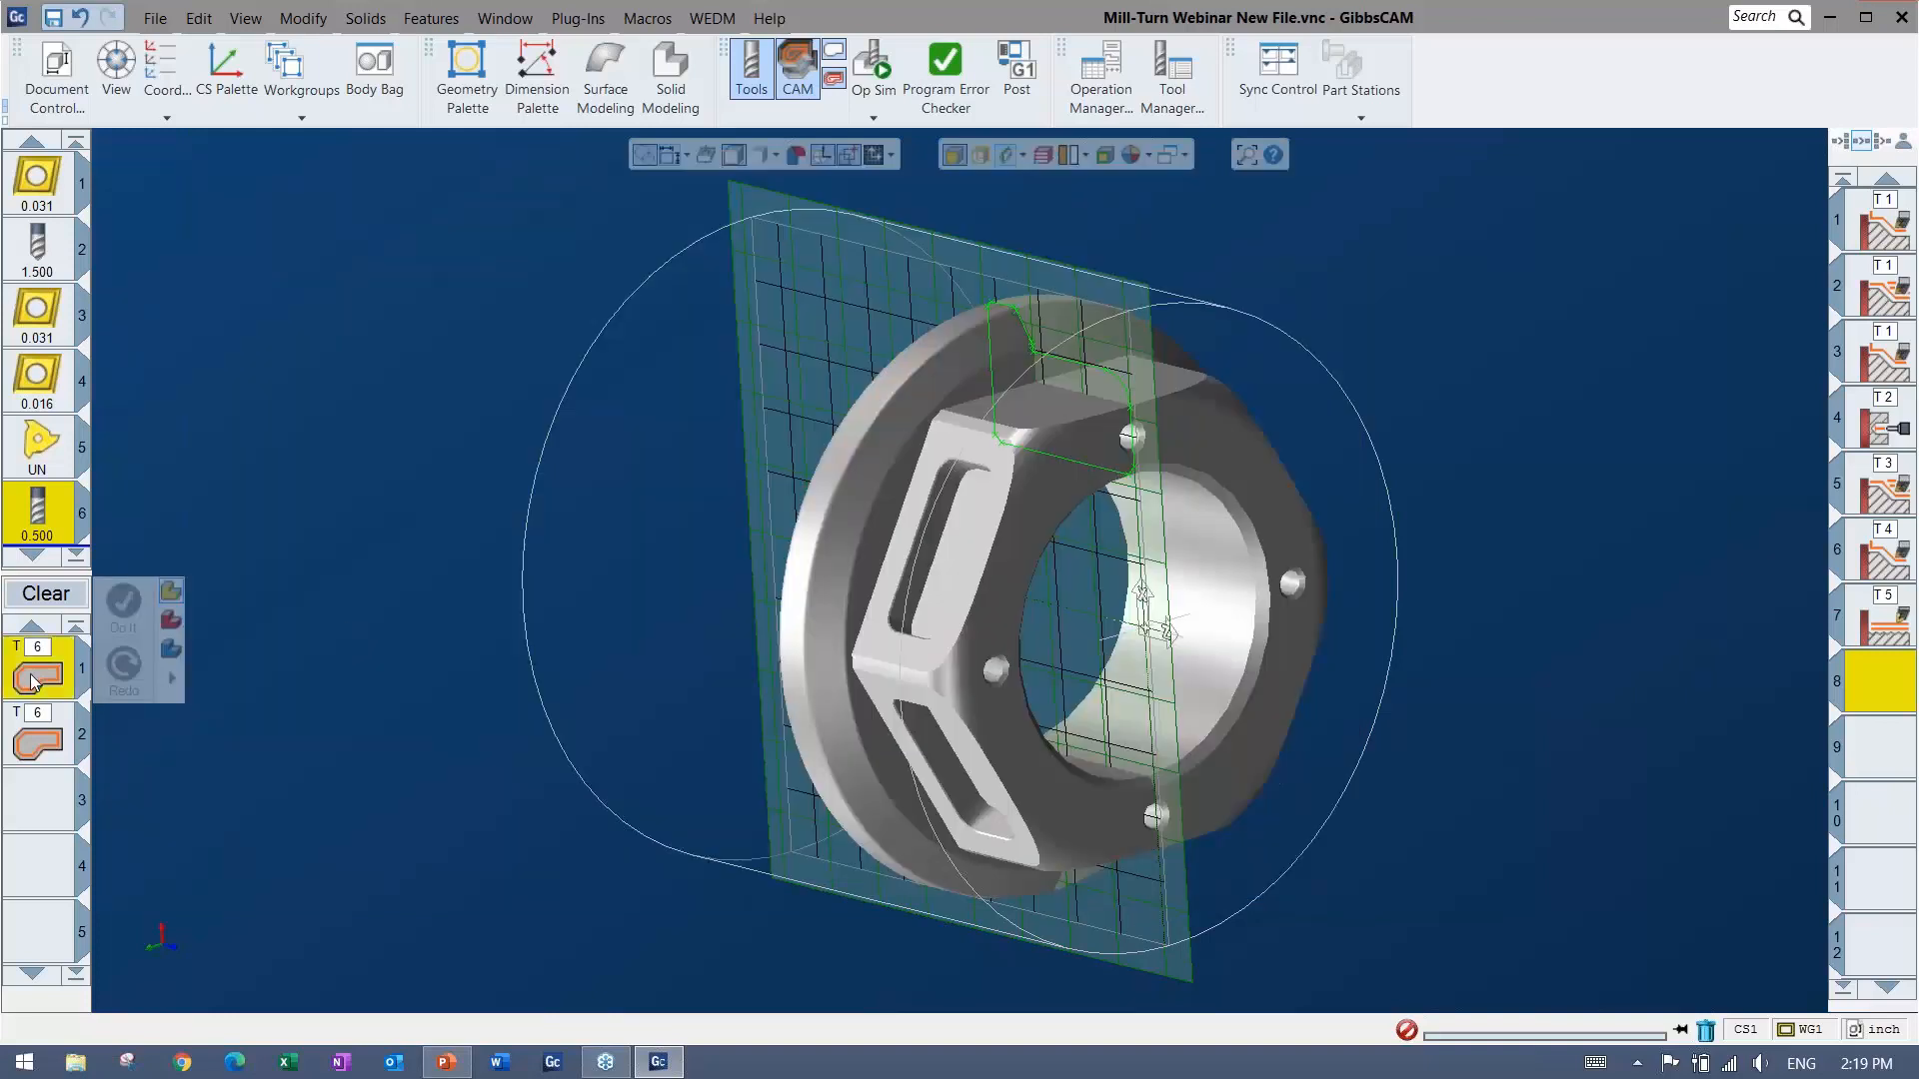
{"action": "double_click", "coordinate": [37, 679]}
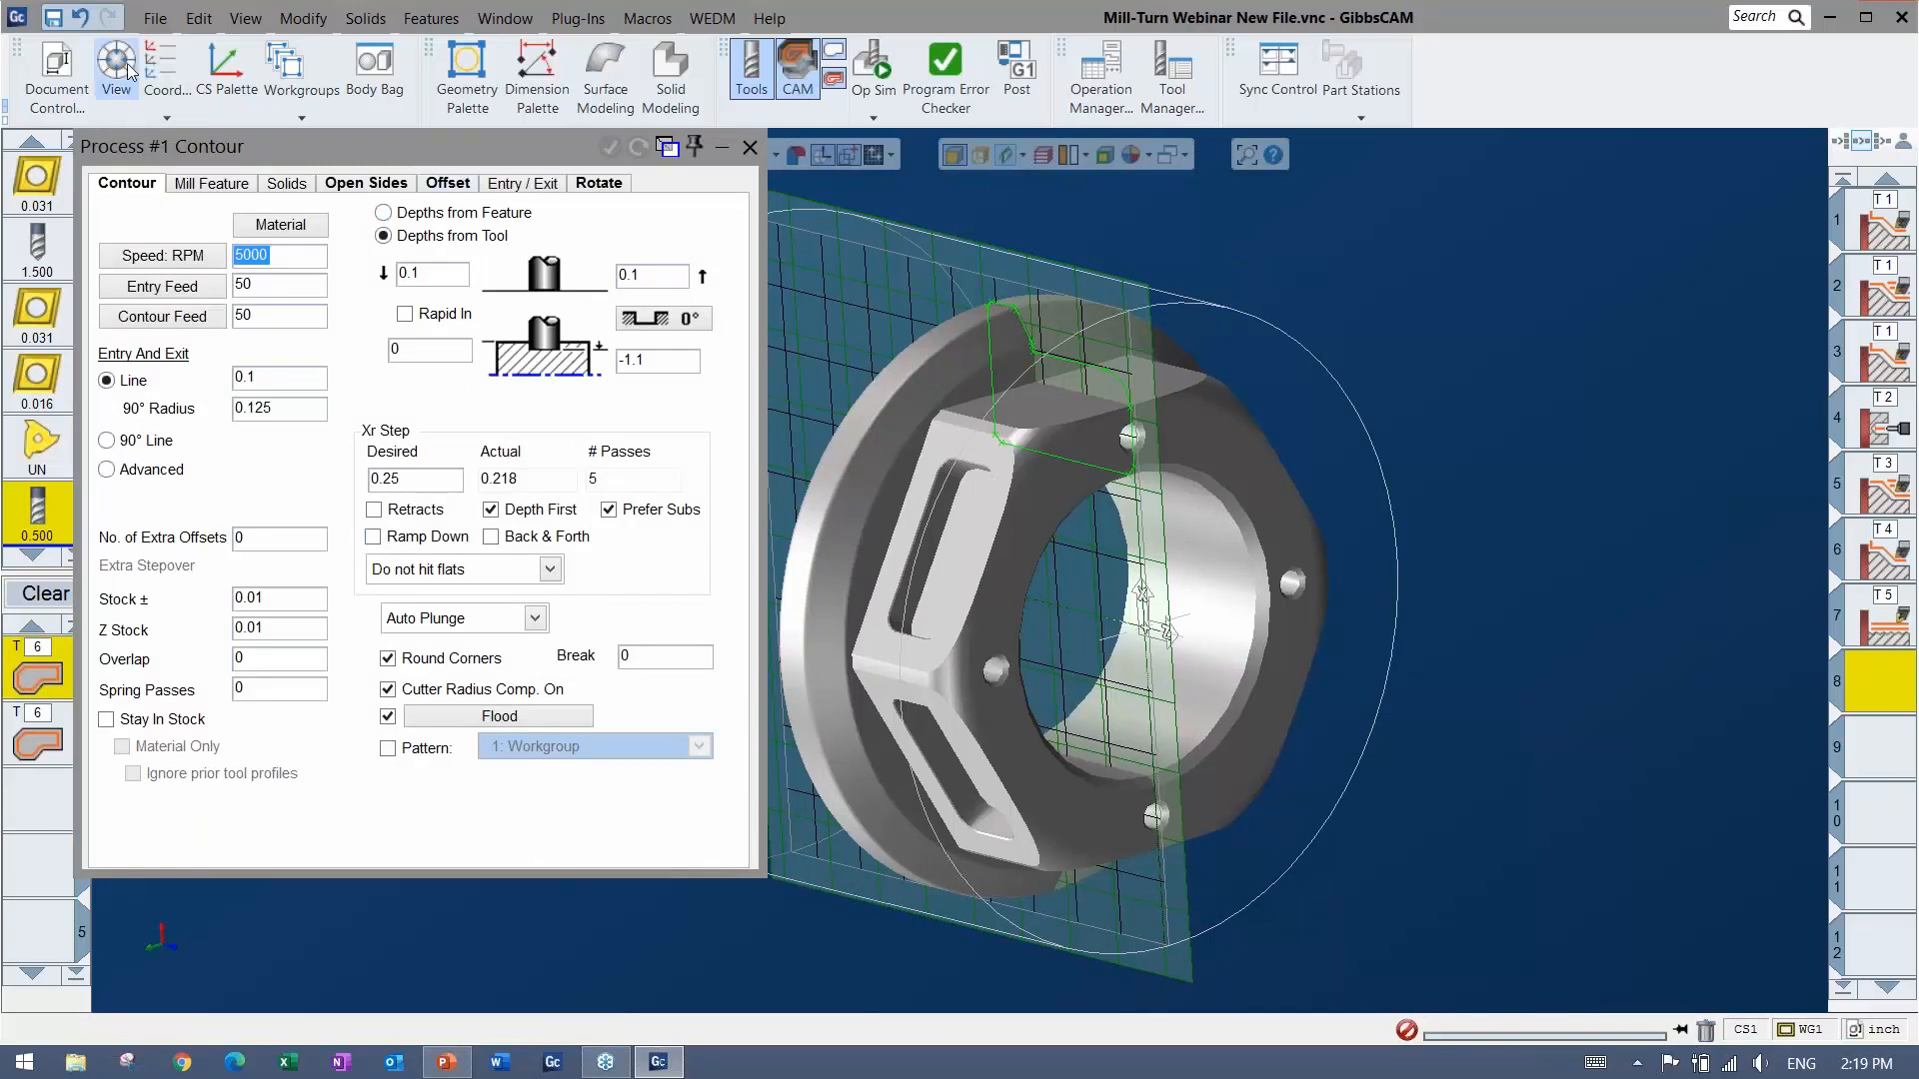
Make the XY plane coordinate system current and switch the profiler from the spun profile to a planar section.
{"action": "left_click", "coordinate": [161, 68]}
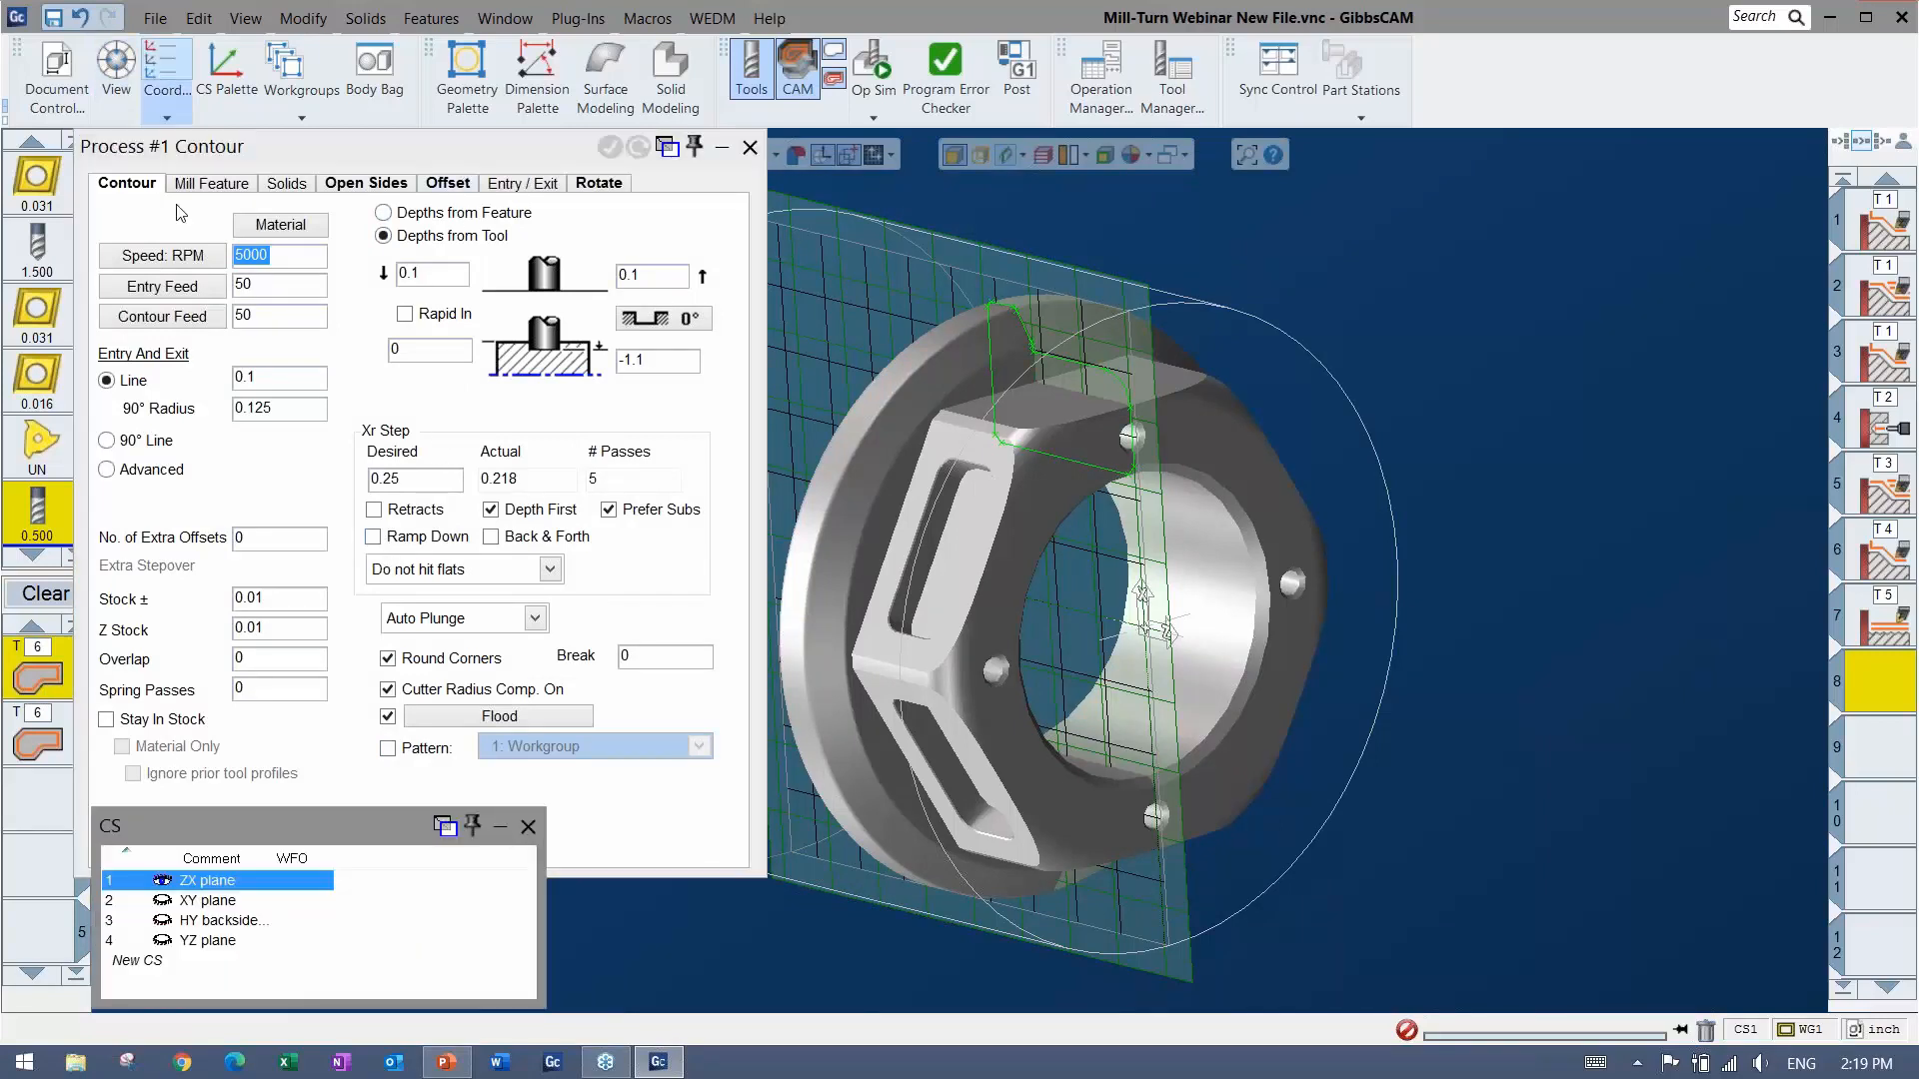
{"action": "left_click", "coordinate": [228, 901]}
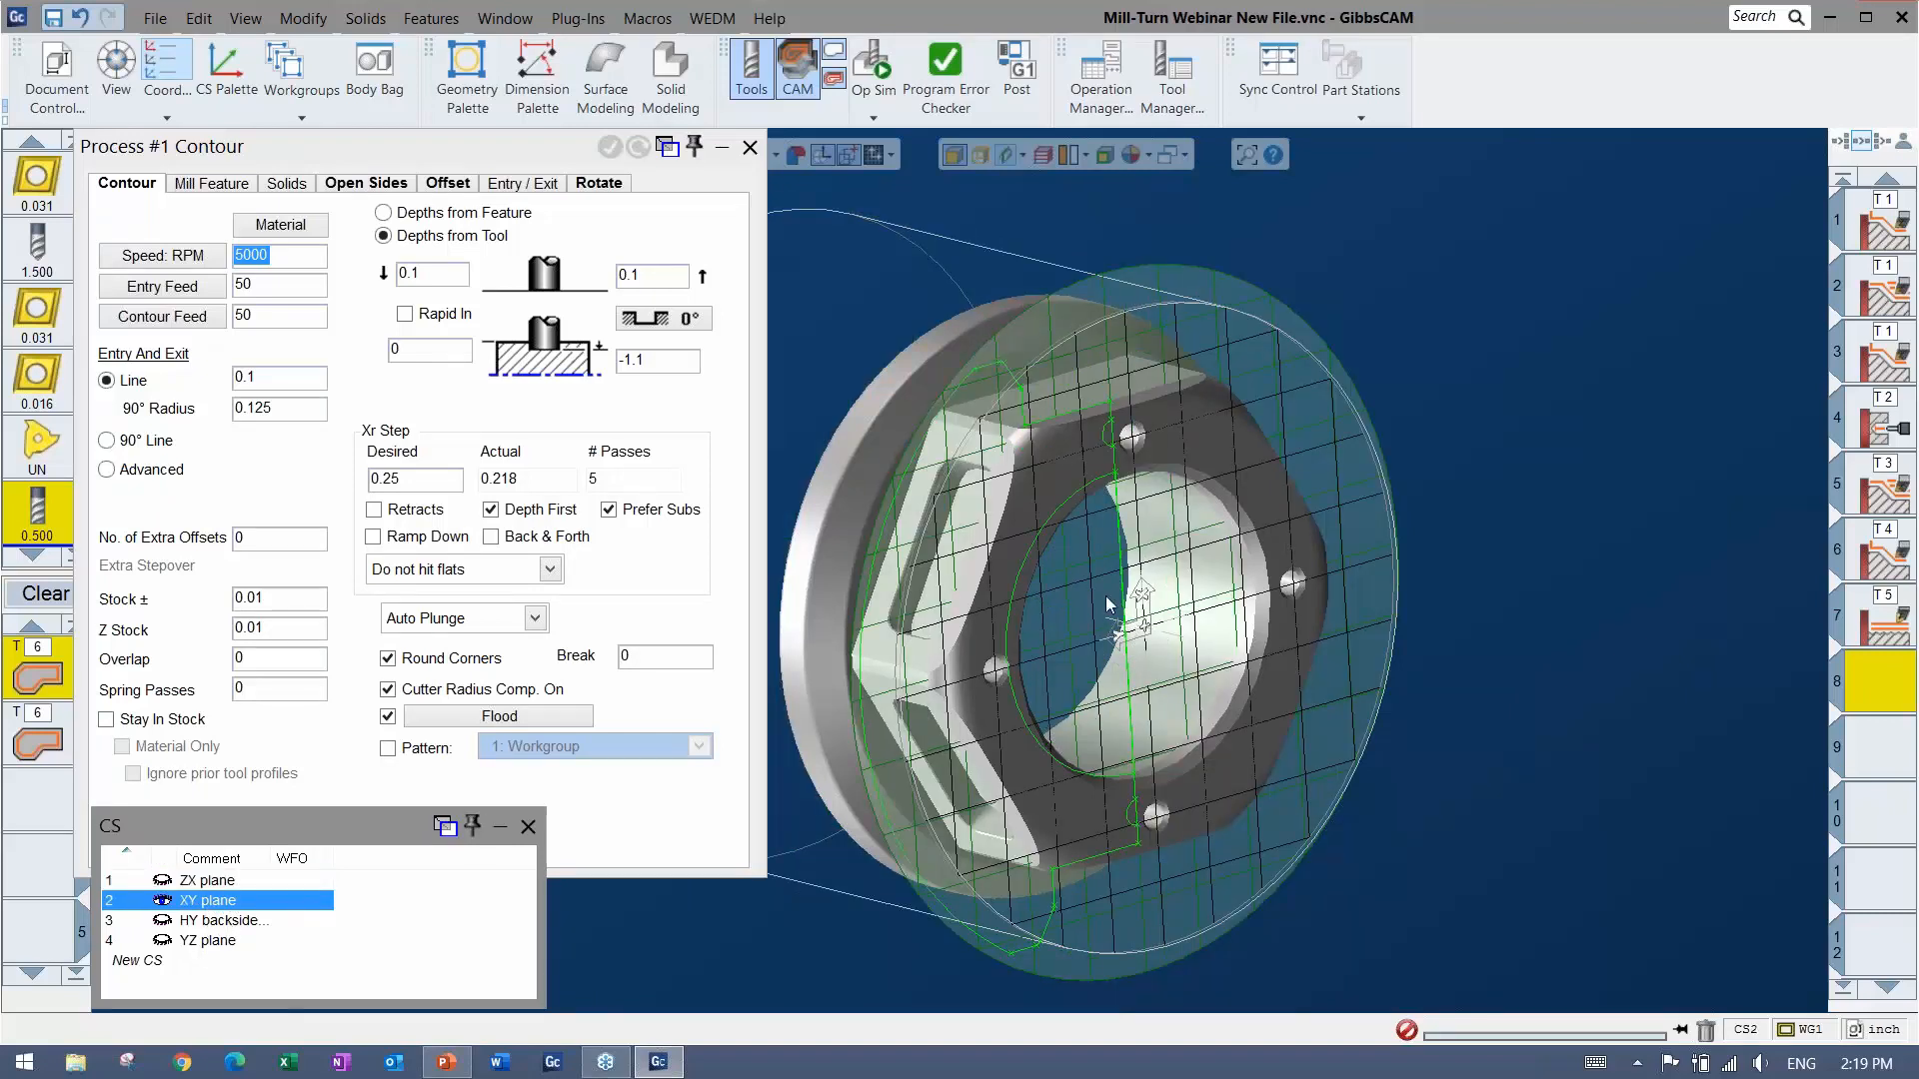
{"action": "left_click", "coordinate": [1022, 154]}
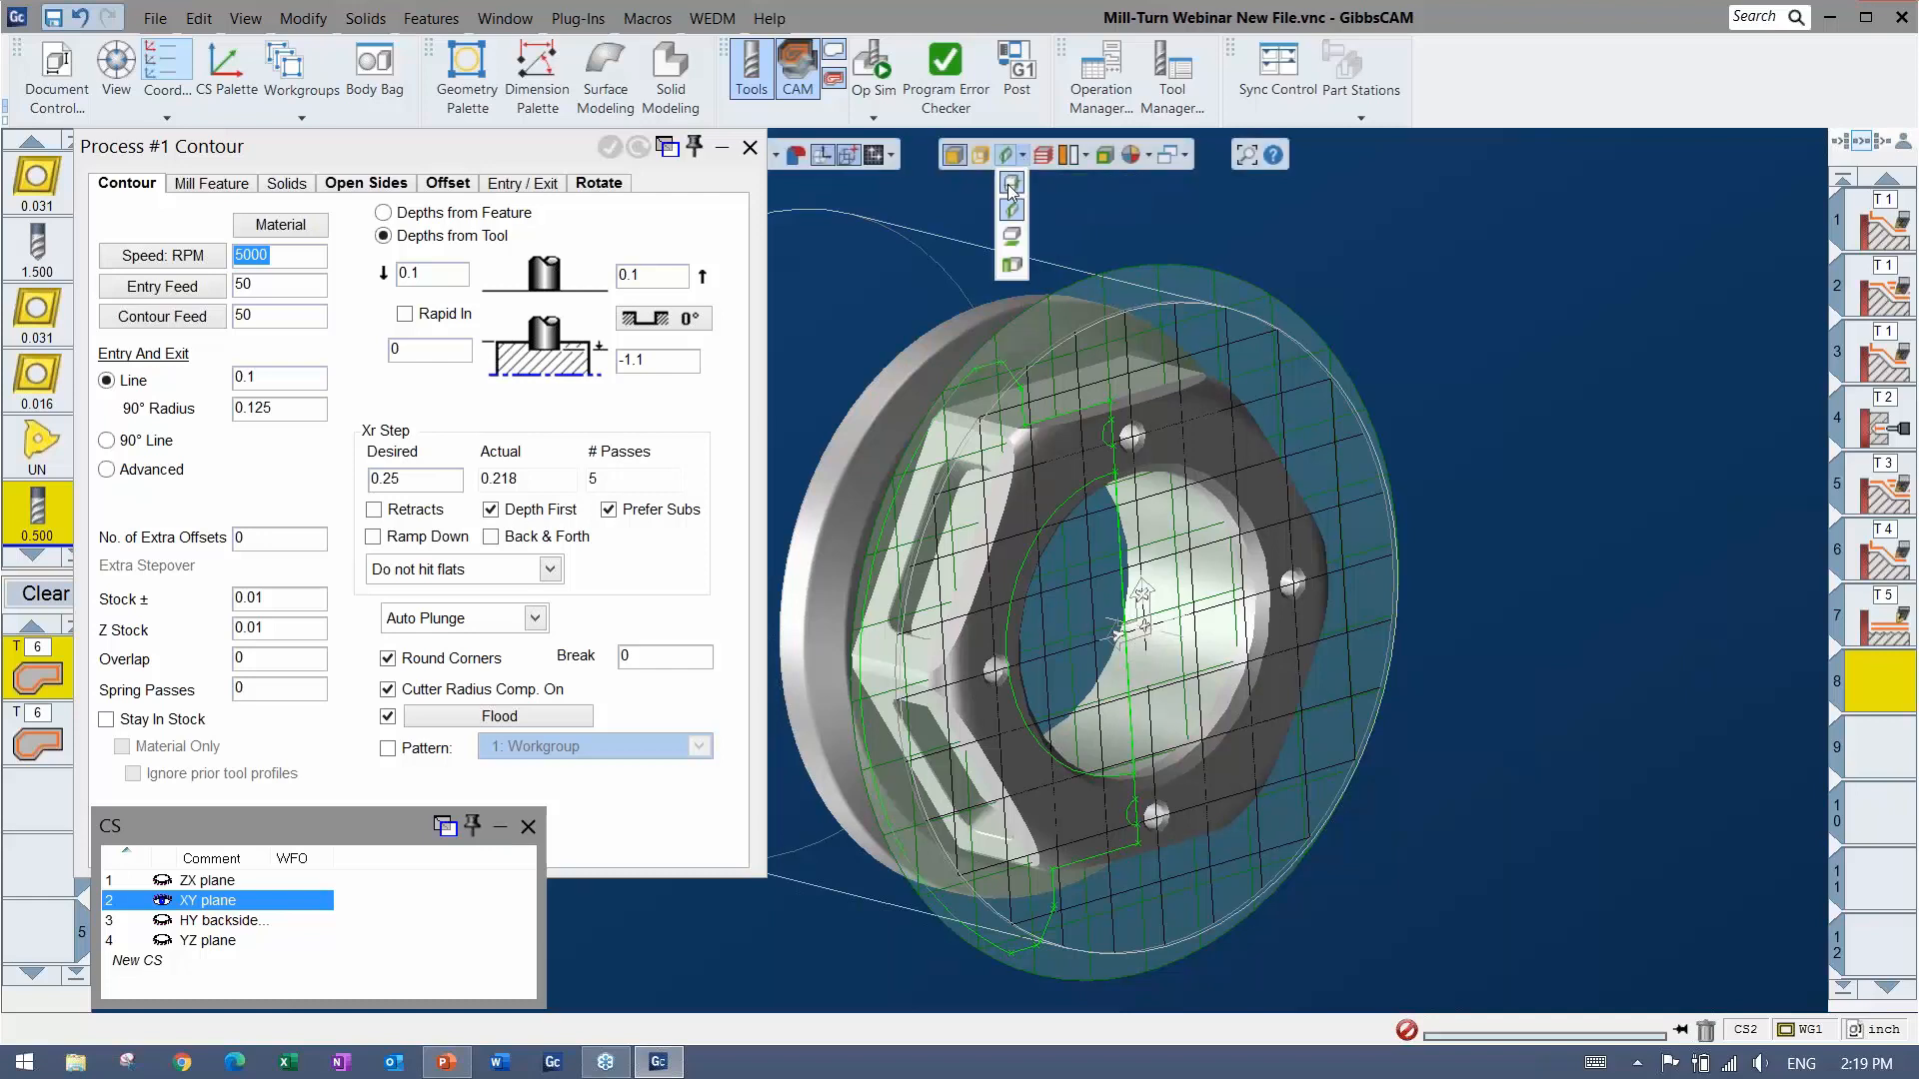
{"action": "left_click", "coordinate": [1010, 186]}
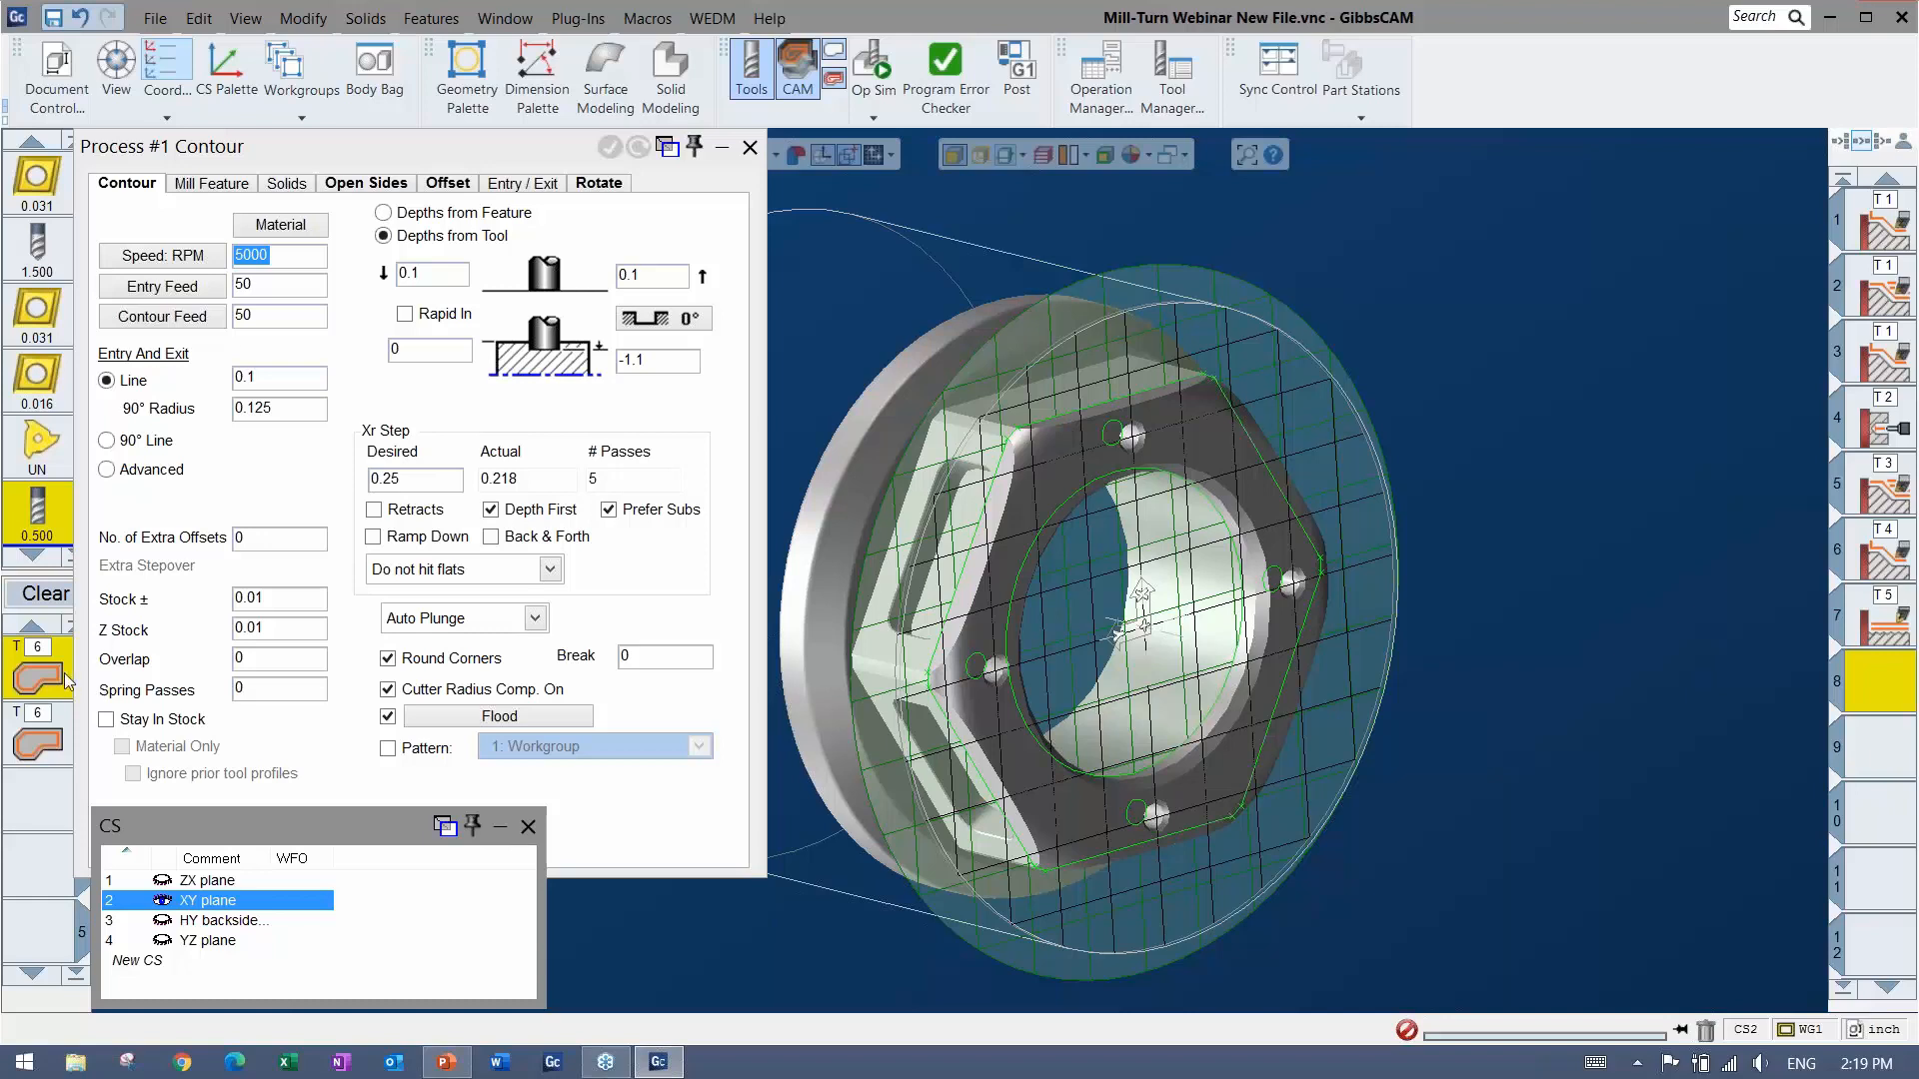
Set the contour process's machining coordinate system to "2: XY plane" in its rotation settings.
{"action": "left_click", "coordinate": [592, 185]}
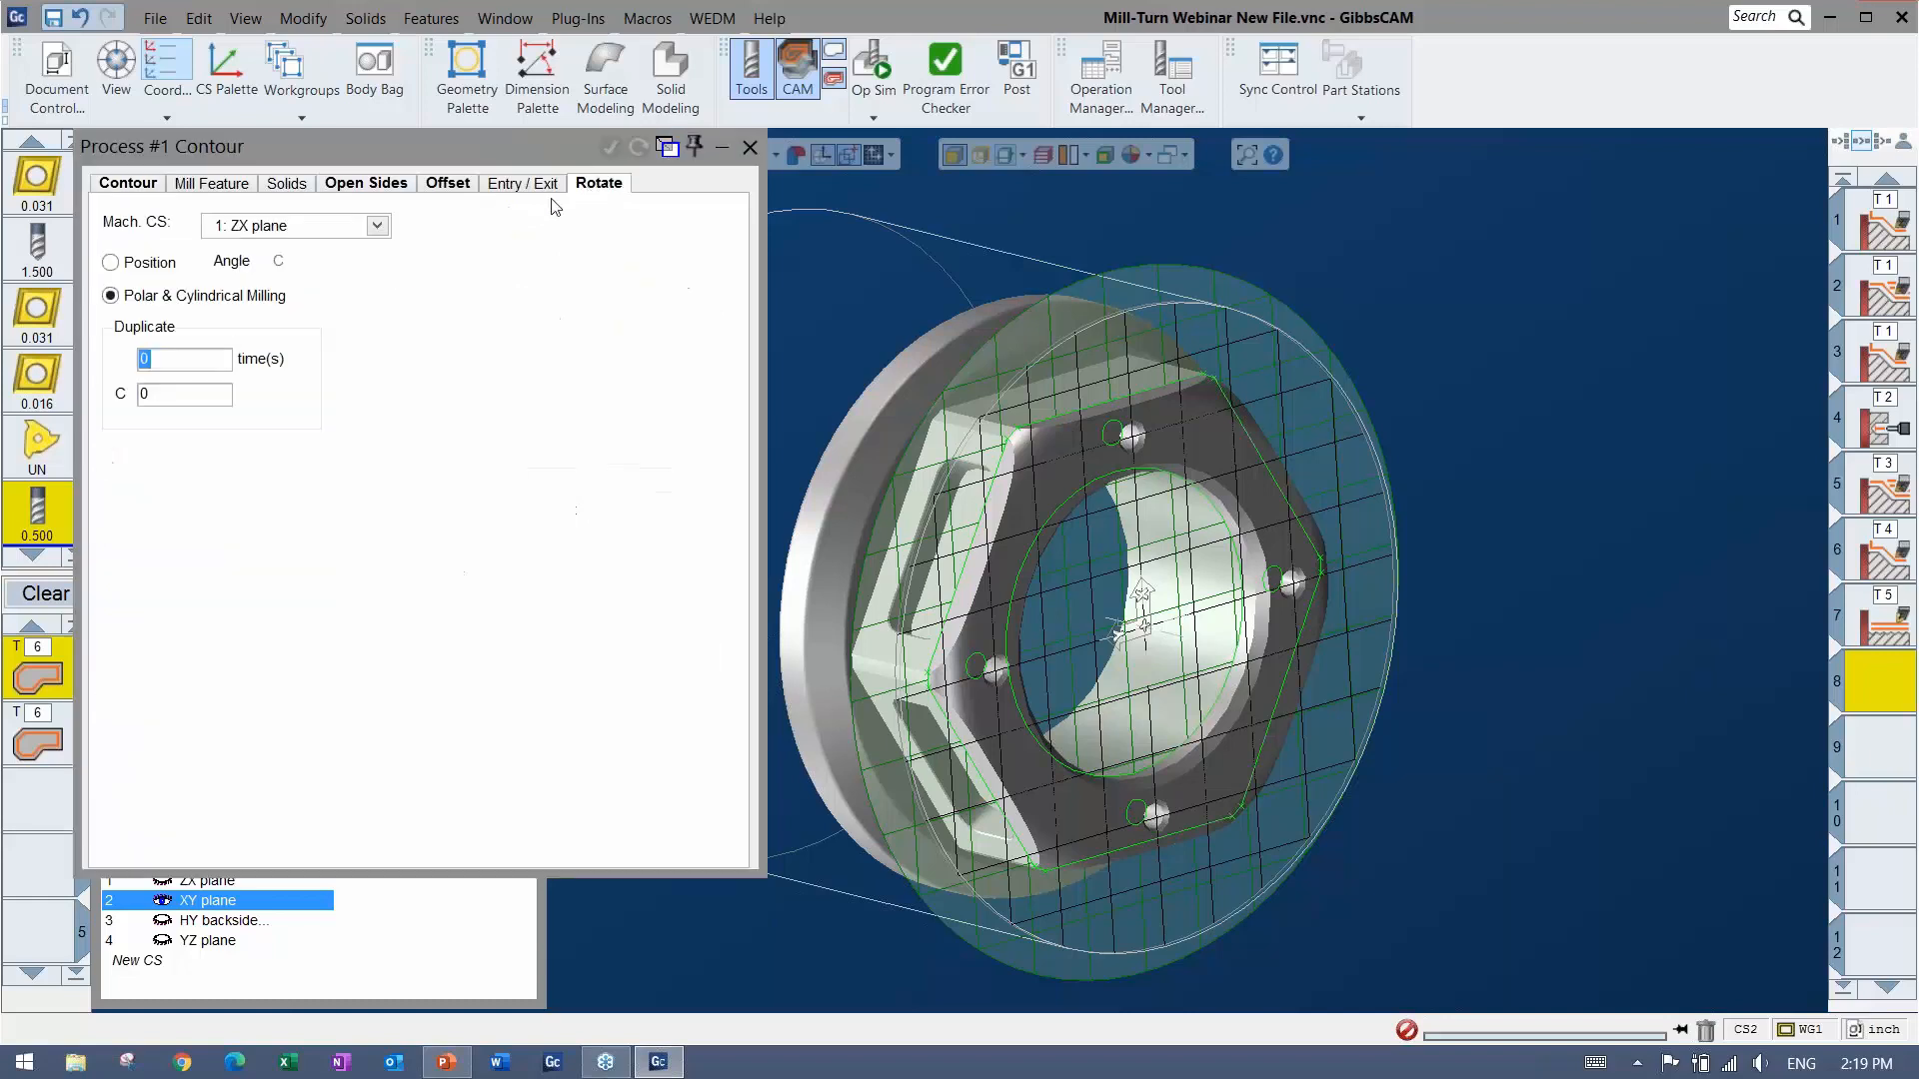
{"action": "left_click", "coordinate": [340, 232]}
{"action": "left_click", "coordinate": [262, 260]}
Select the hexagon profile at its short corner segment, extend its end point past the corner, and generate the rough and finish operations.
{"action": "left_click", "coordinate": [1021, 157]}
{"action": "scroll", "coordinate": [989, 444], "scroll_direction": "up", "scroll_amount": 5}
{"action": "scroll", "coordinate": [967, 452], "scroll_direction": "up", "scroll_amount": 2}
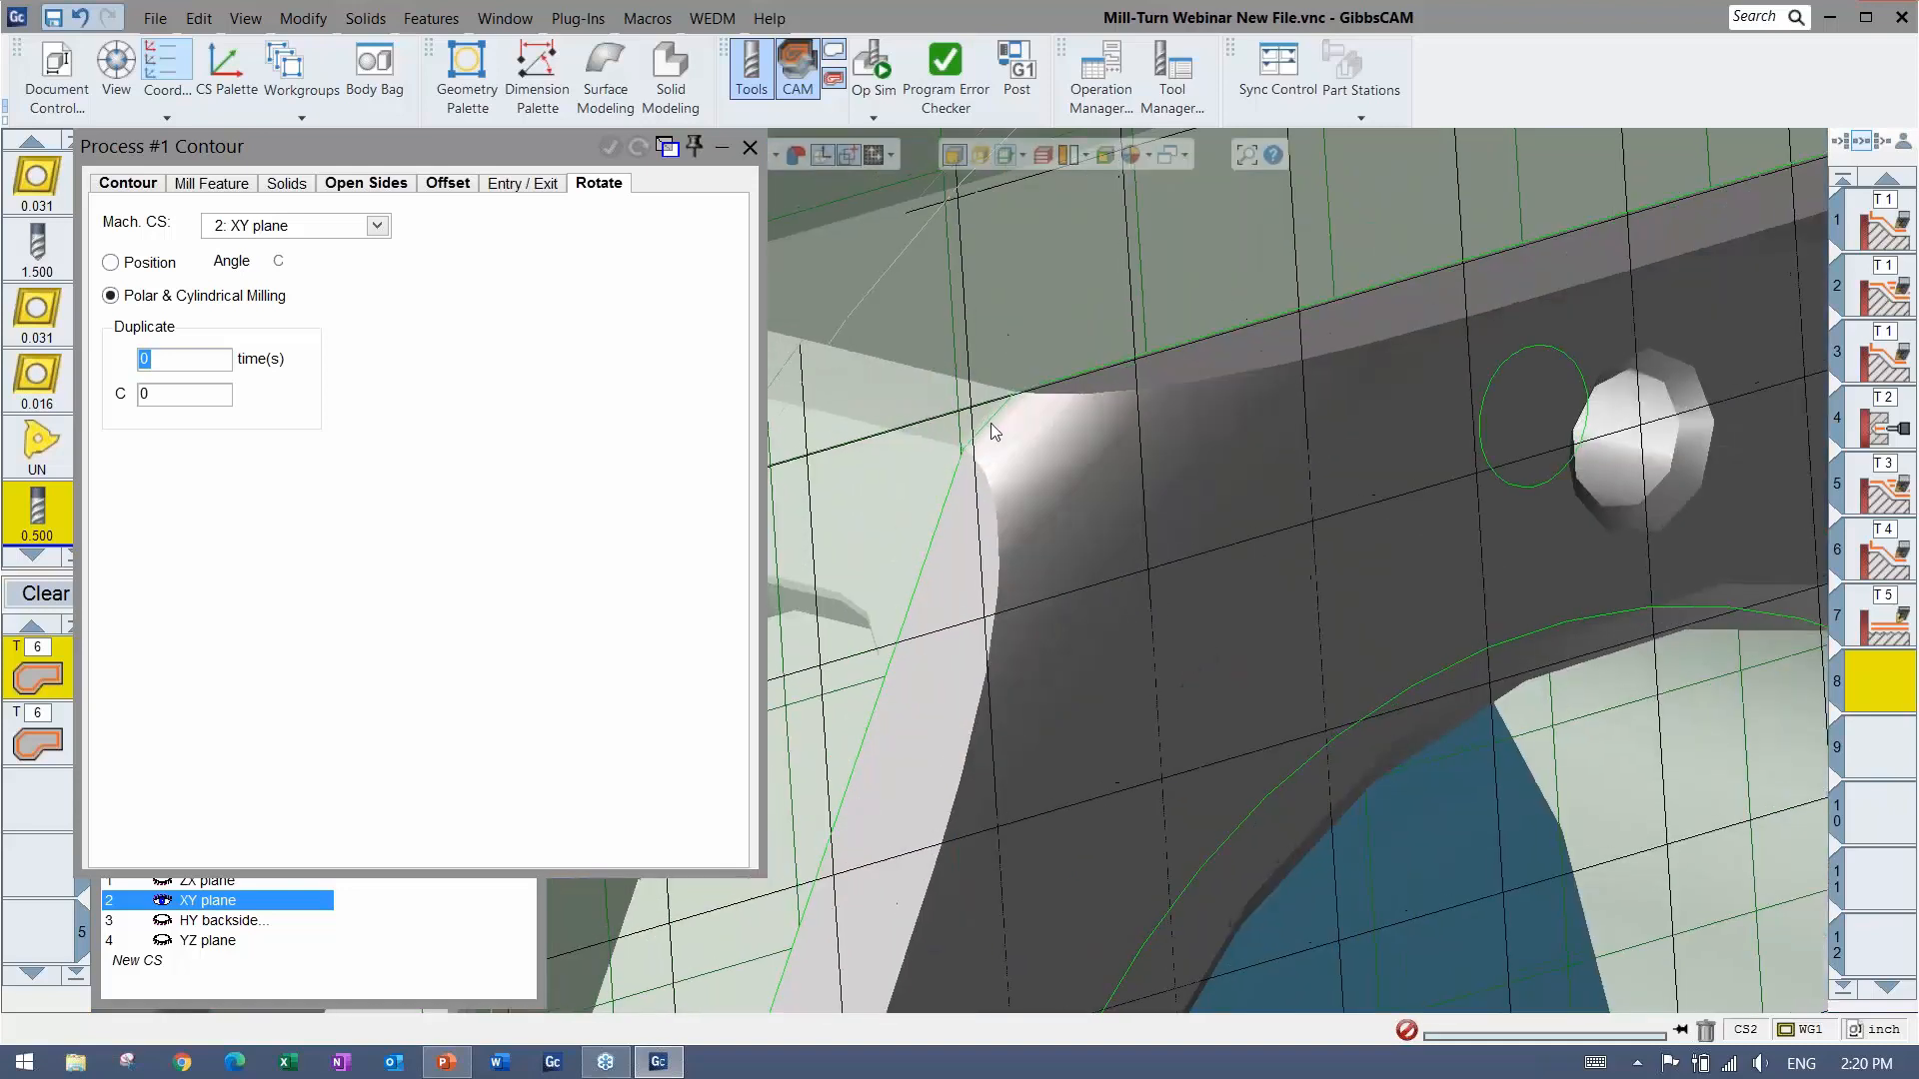
{"action": "left_click", "coordinate": [977, 439]}
{"action": "left_click_drag", "start_coordinate": [980, 402], "coordinate": [1081, 302]}
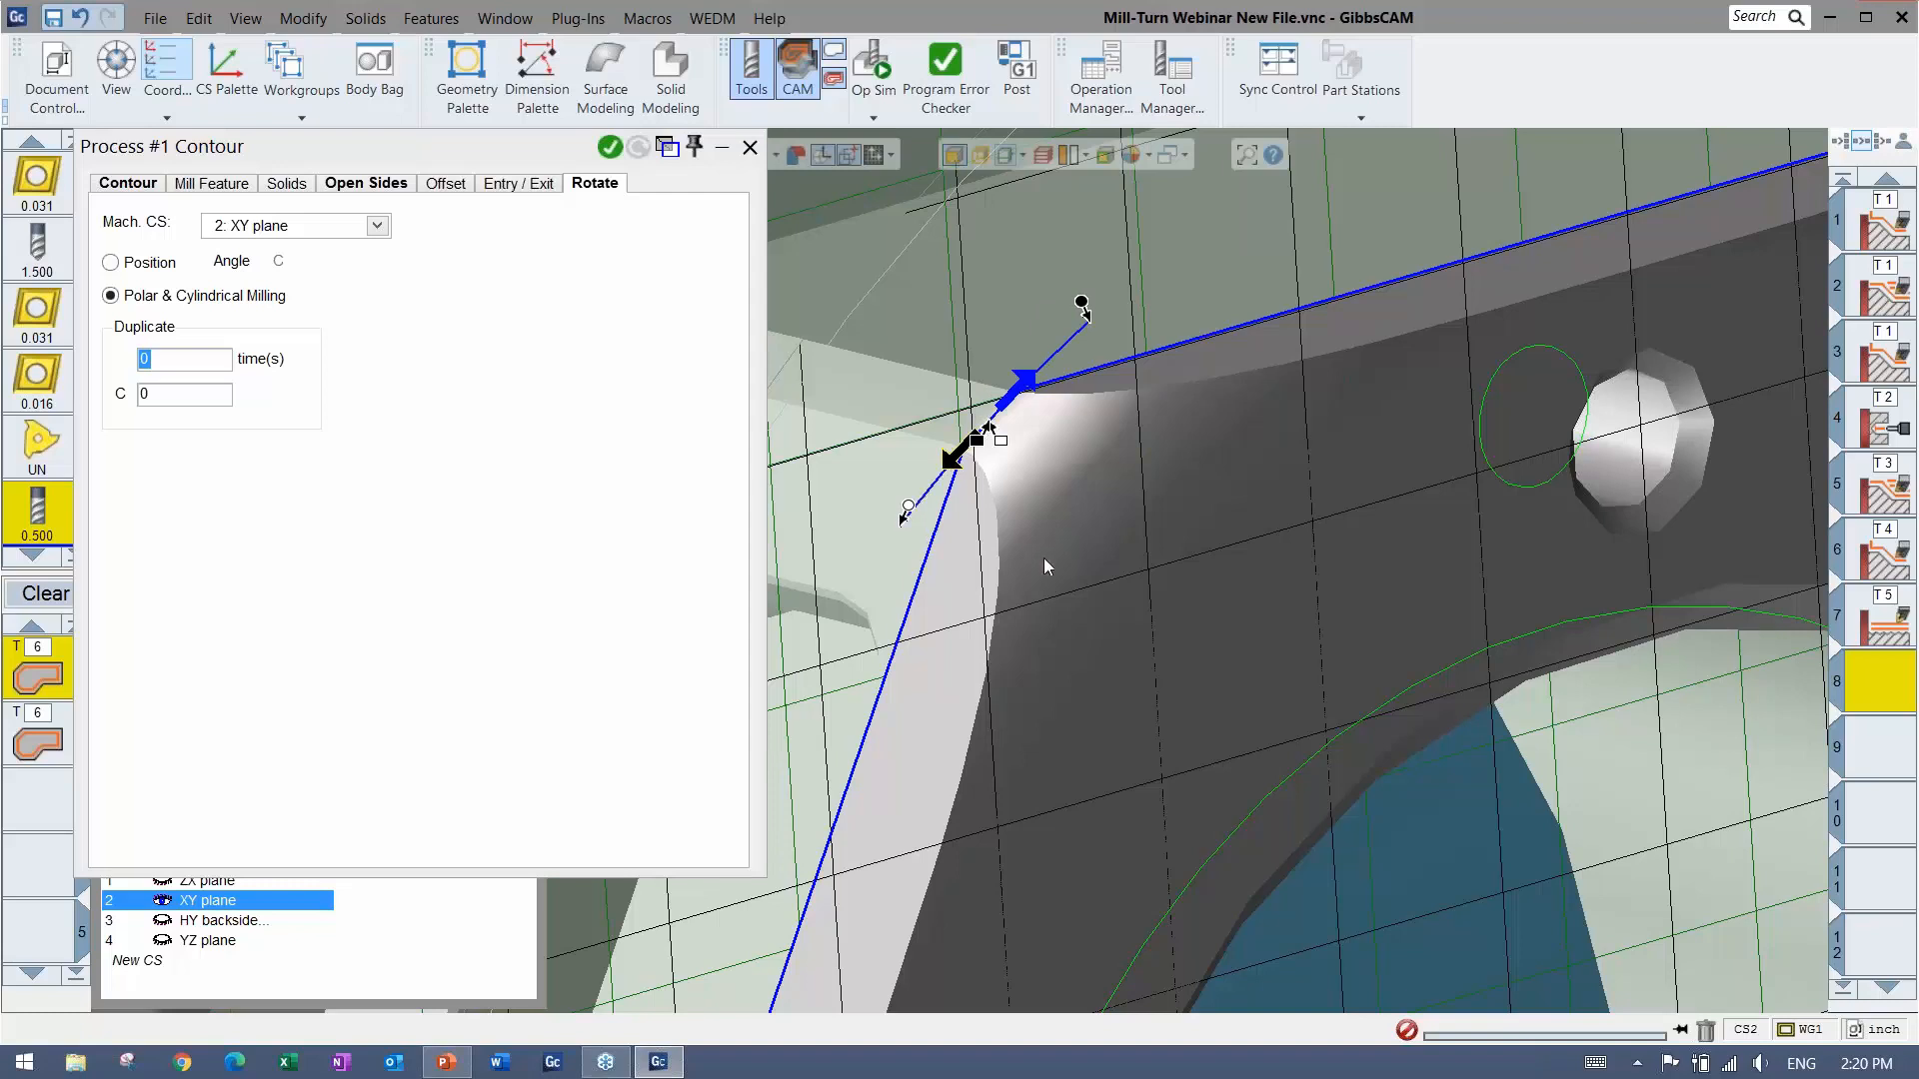
{"action": "scroll", "coordinate": [1004, 469], "scroll_direction": "down", "scroll_amount": 5}
{"action": "left_click_drag", "start_coordinate": [1002, 455], "coordinate": [992, 464]}
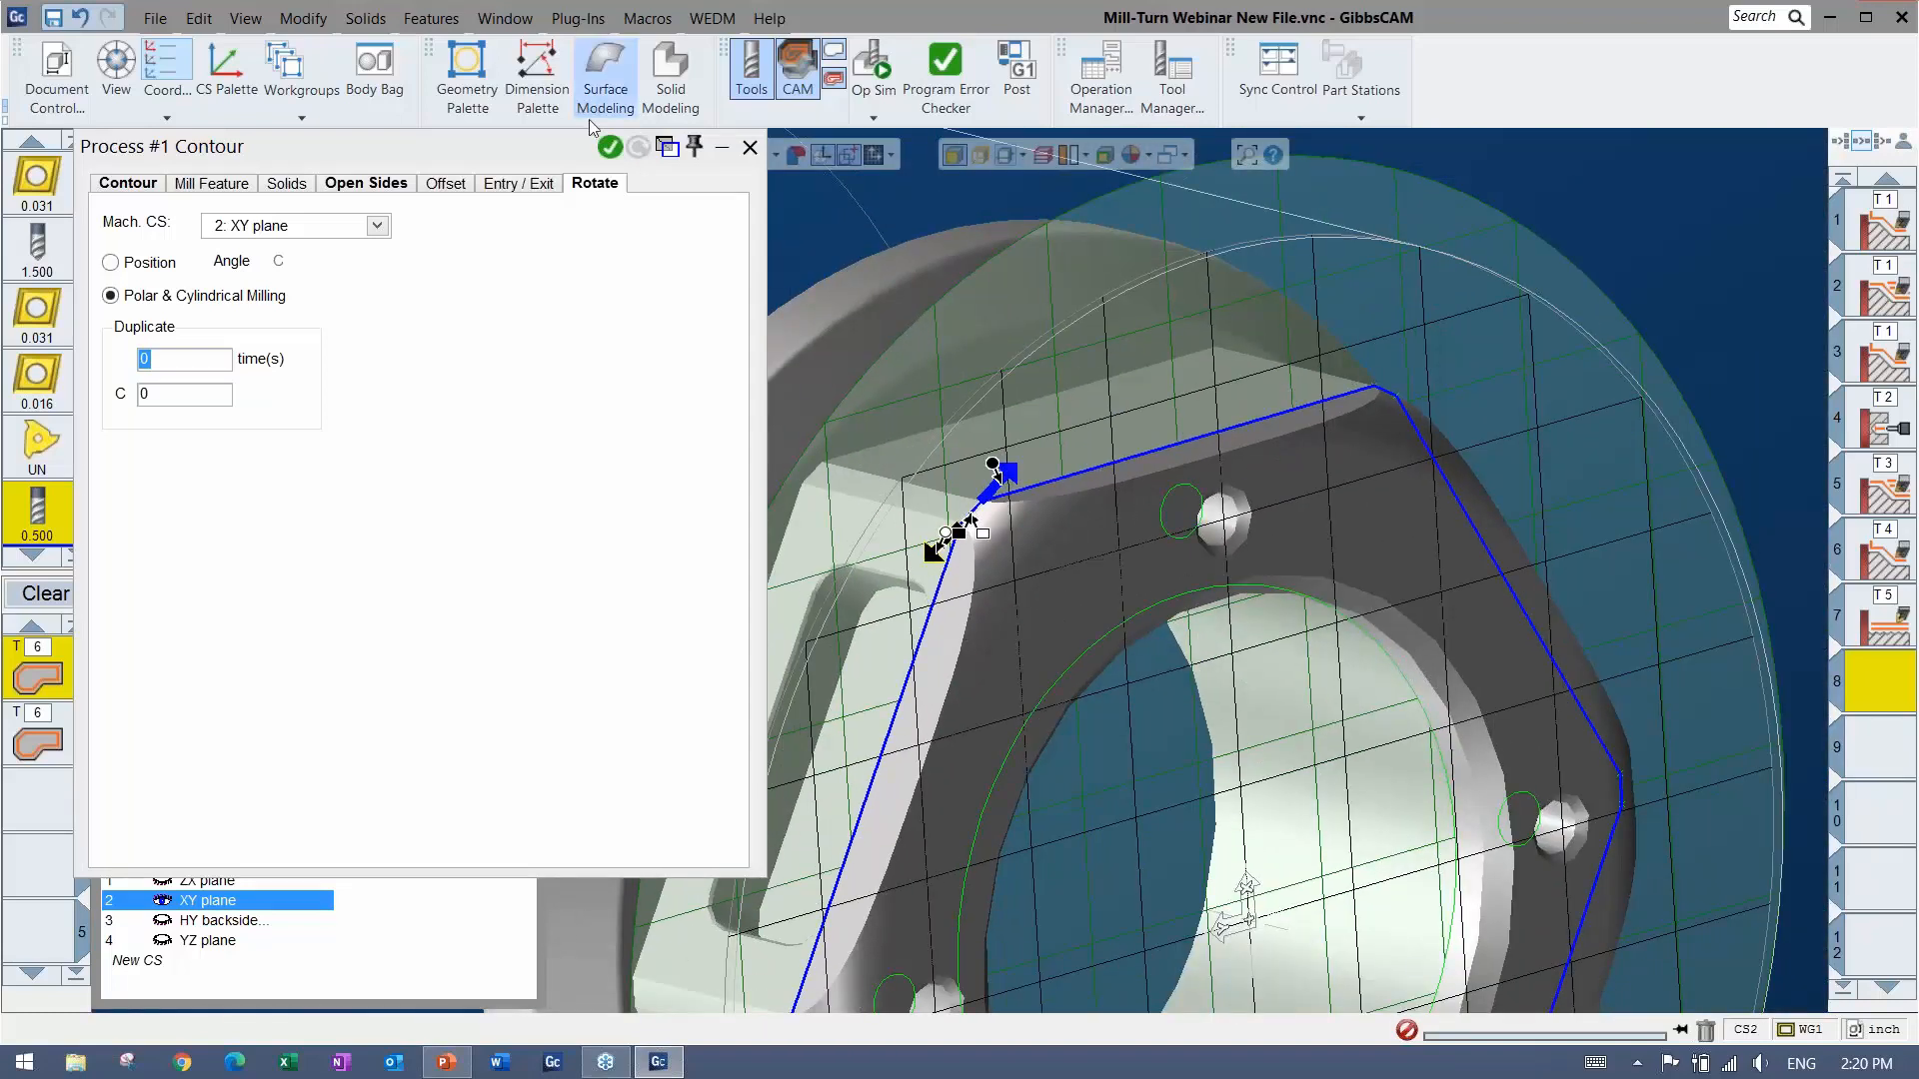
{"action": "left_click", "coordinate": [609, 148]}
{"action": "scroll", "coordinate": [1093, 669], "scroll_direction": "down", "scroll_amount": 2}
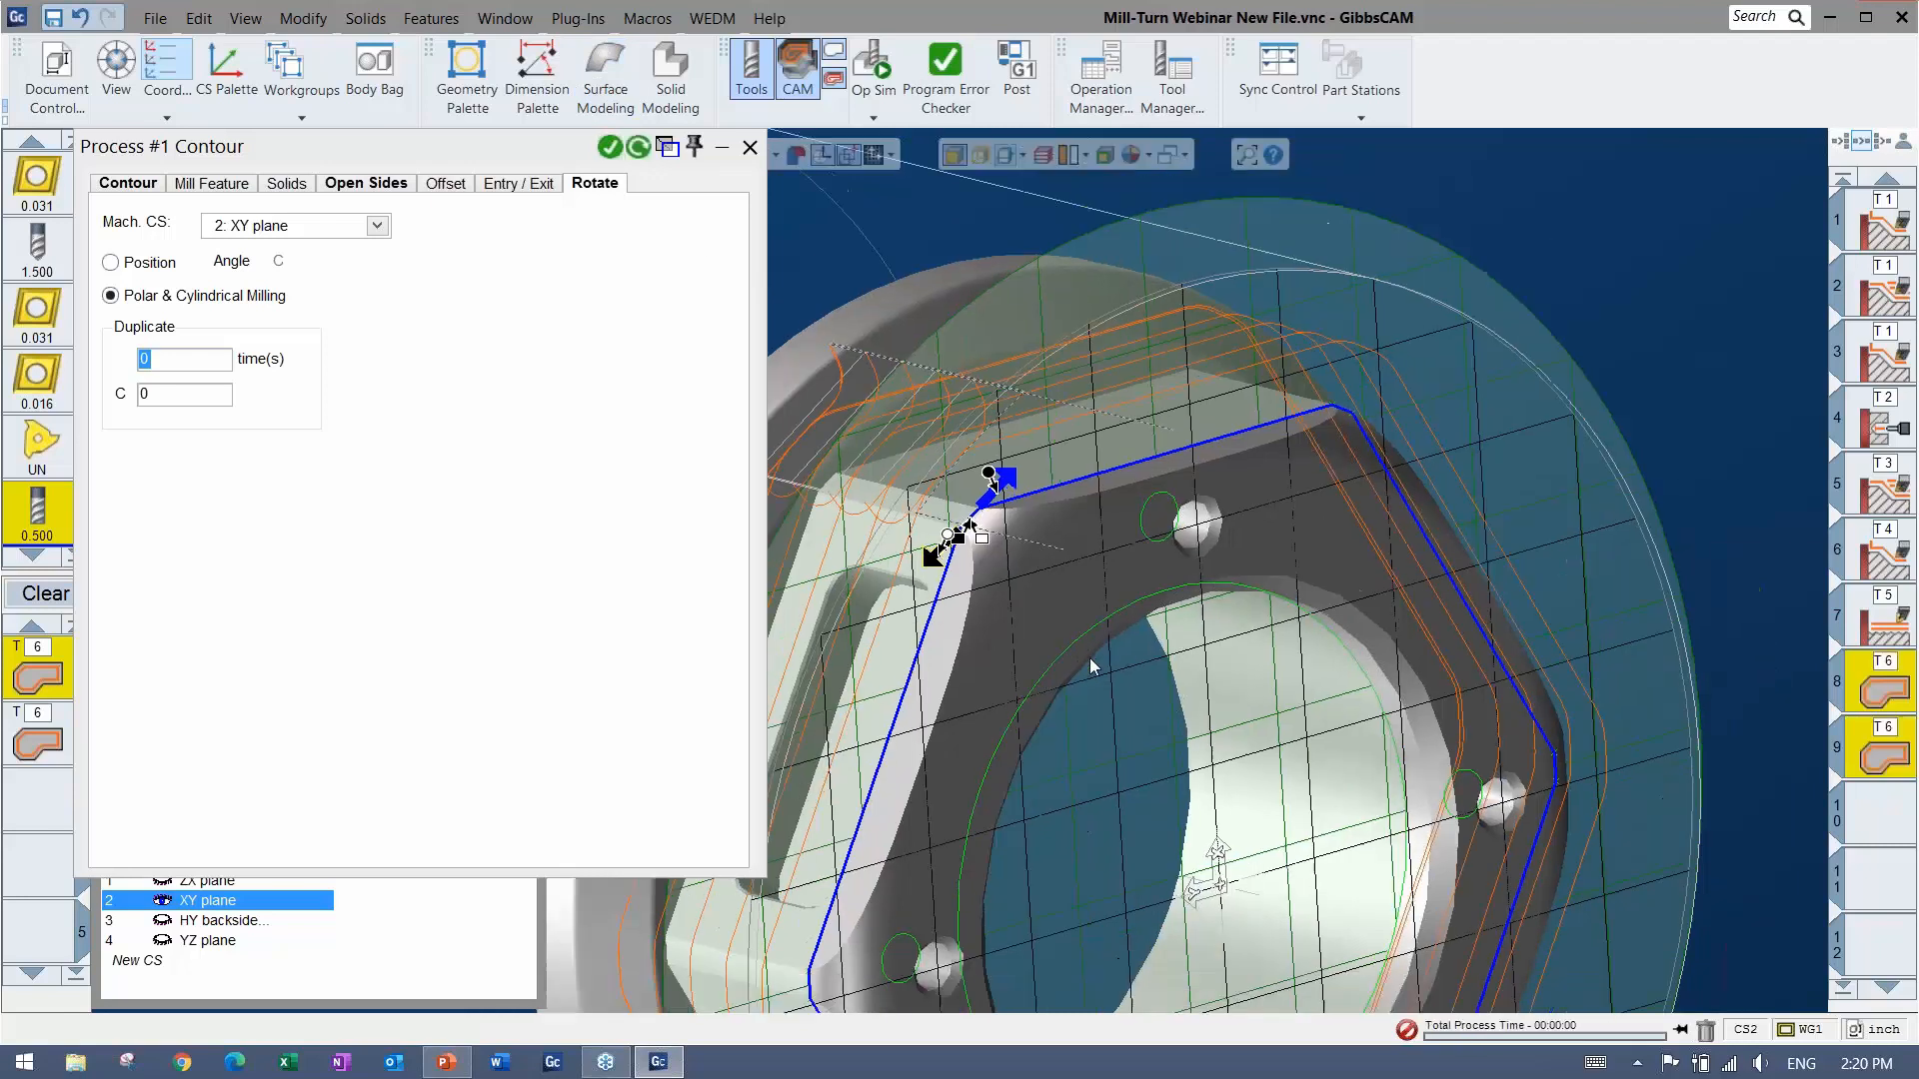
{"action": "middle_click_drag", "start_coordinate": [1122, 715], "coordinate": [1292, 562]}
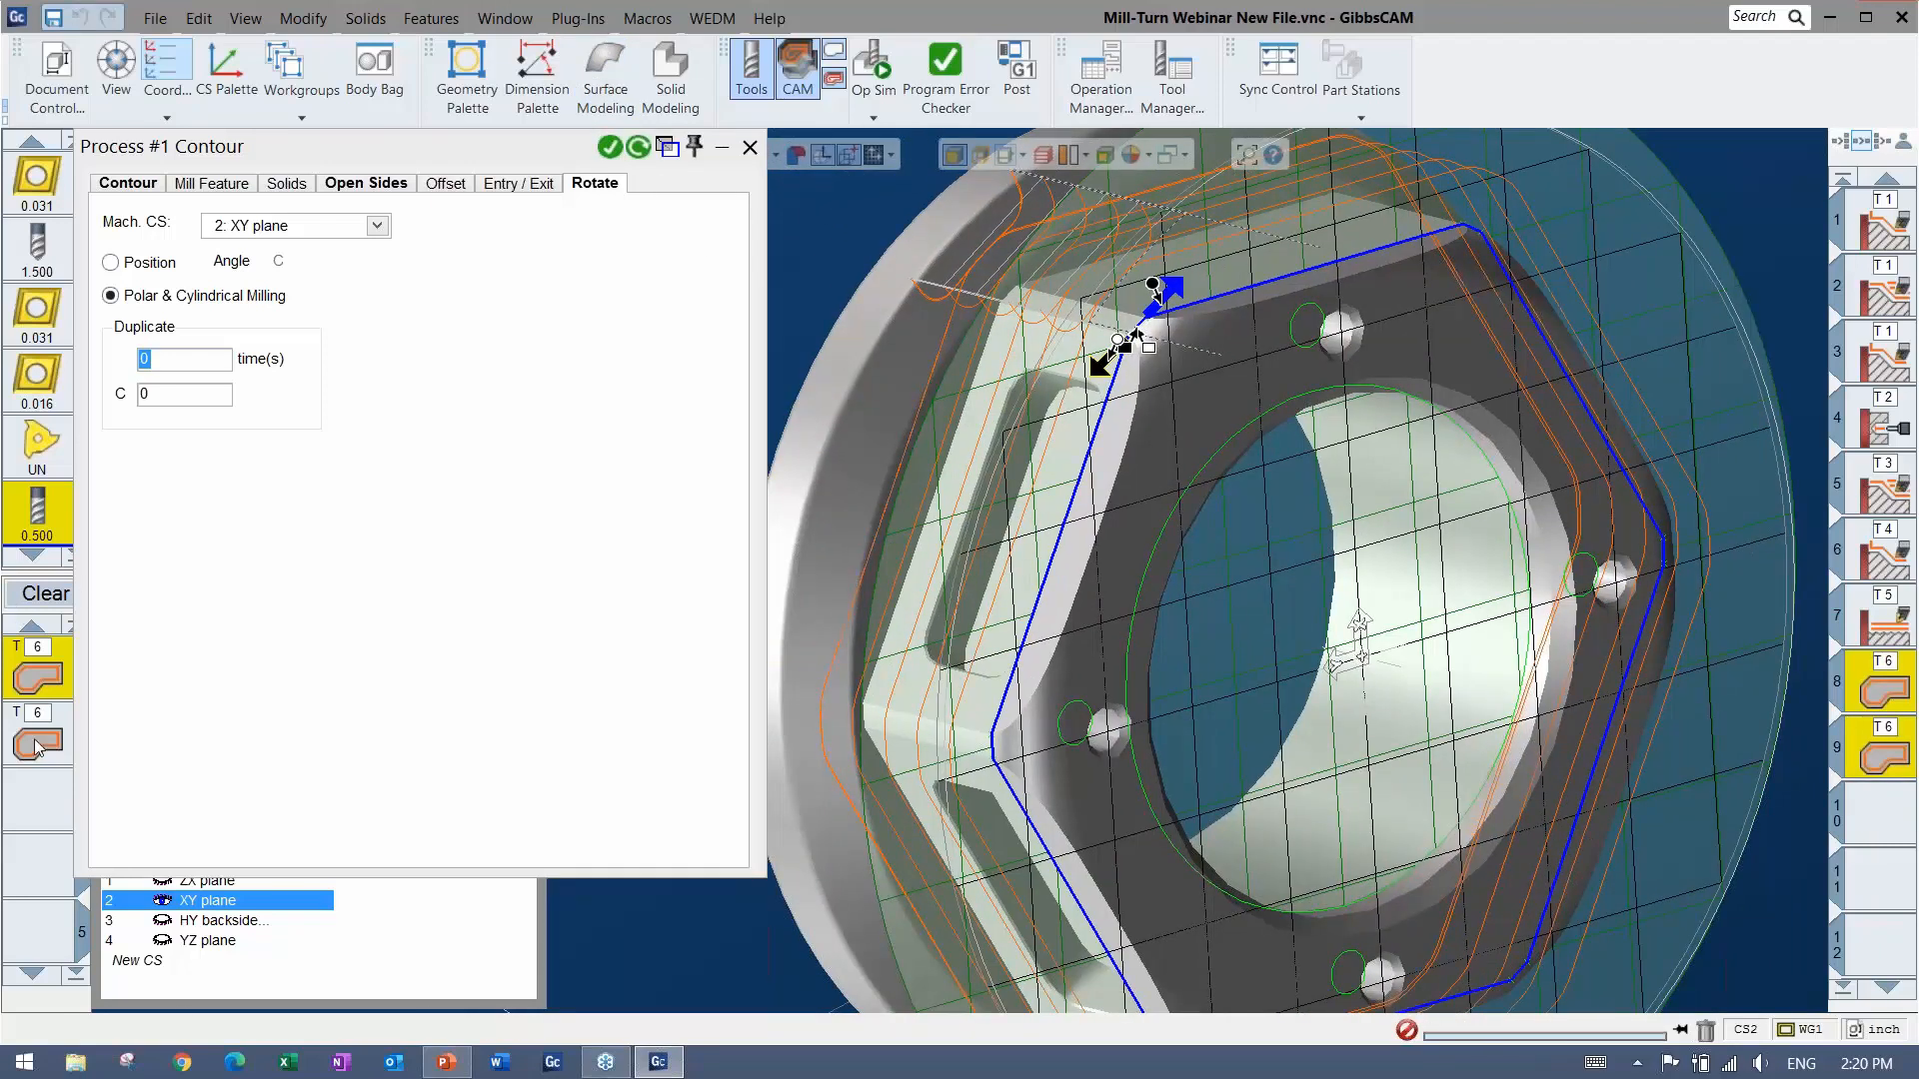
Deselect the contour process and the hexagon profile, and close the process settings.
{"action": "left_click", "coordinate": [31, 784]}
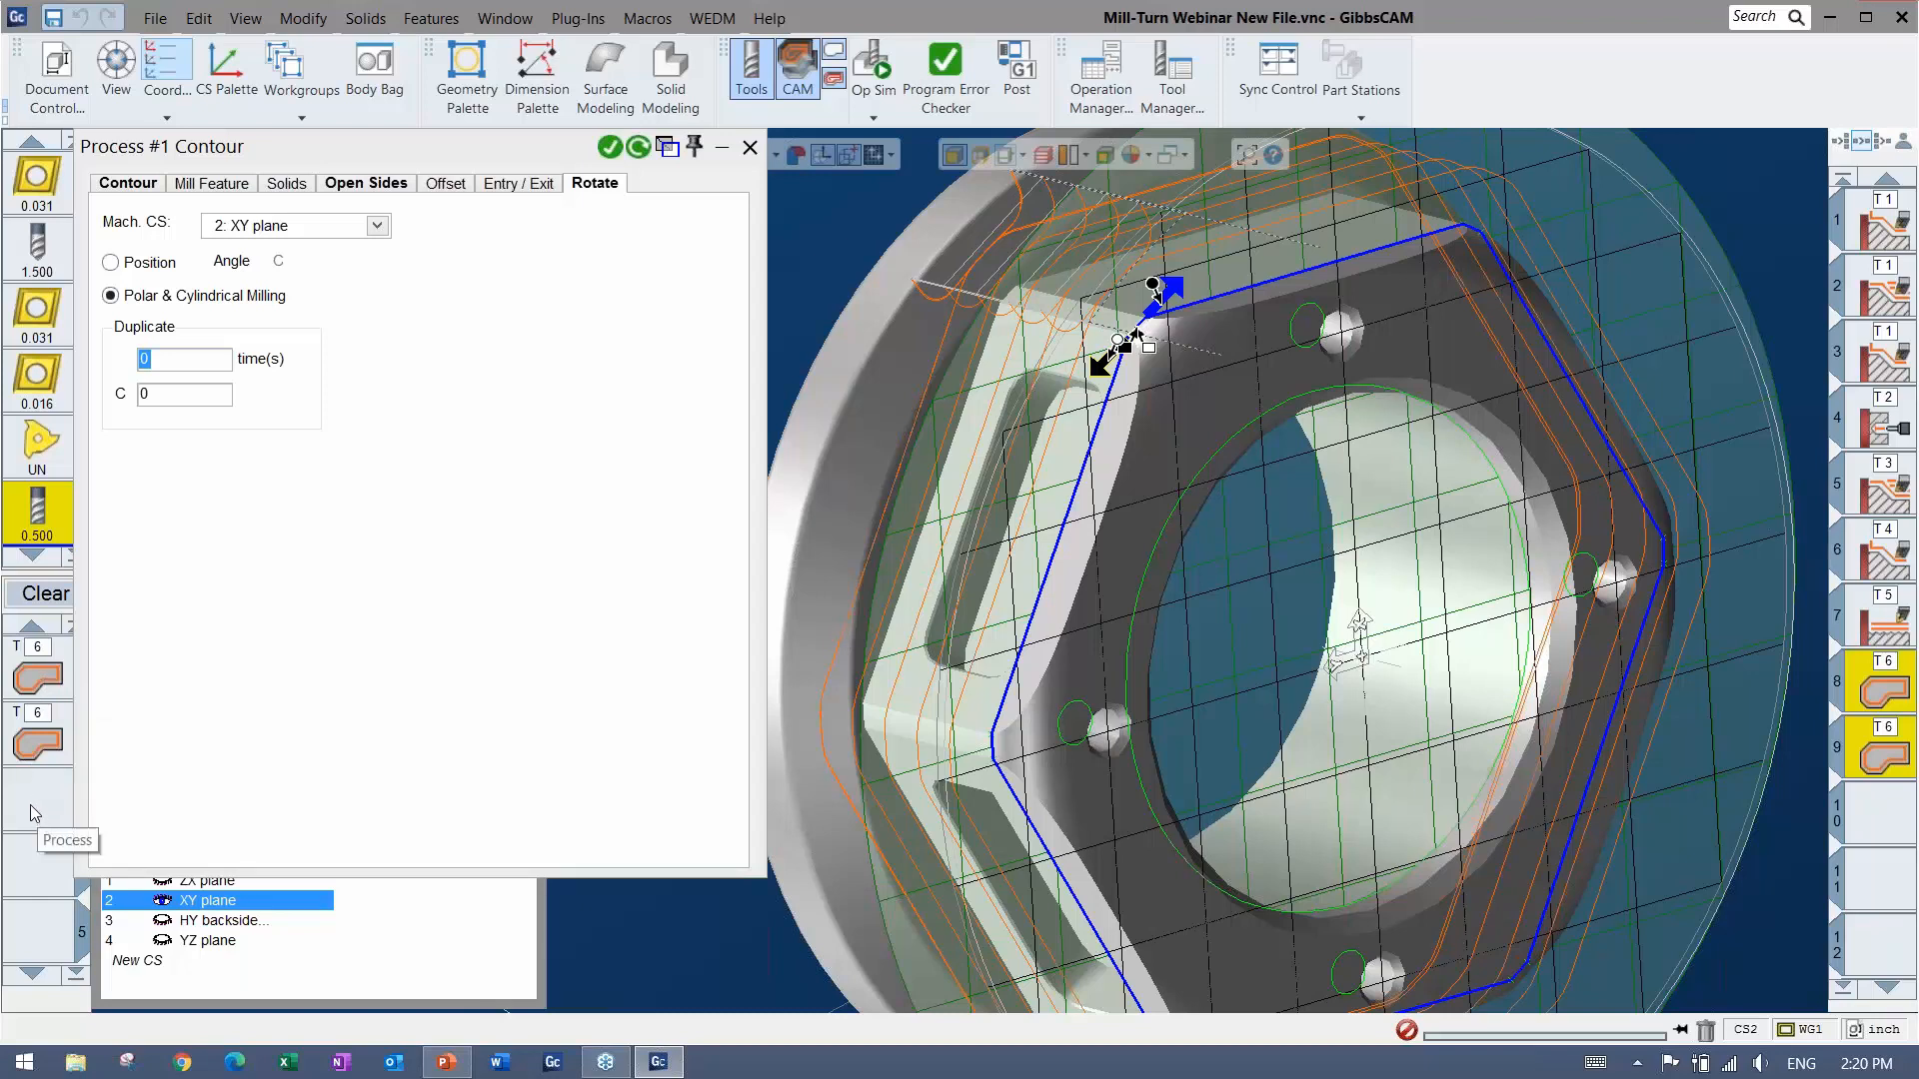
{"action": "left_click", "coordinate": [749, 147]}
{"action": "left_click", "coordinate": [563, 682]}
{"action": "scroll", "coordinate": [564, 682], "scroll_direction": "down", "scroll_amount": 3}
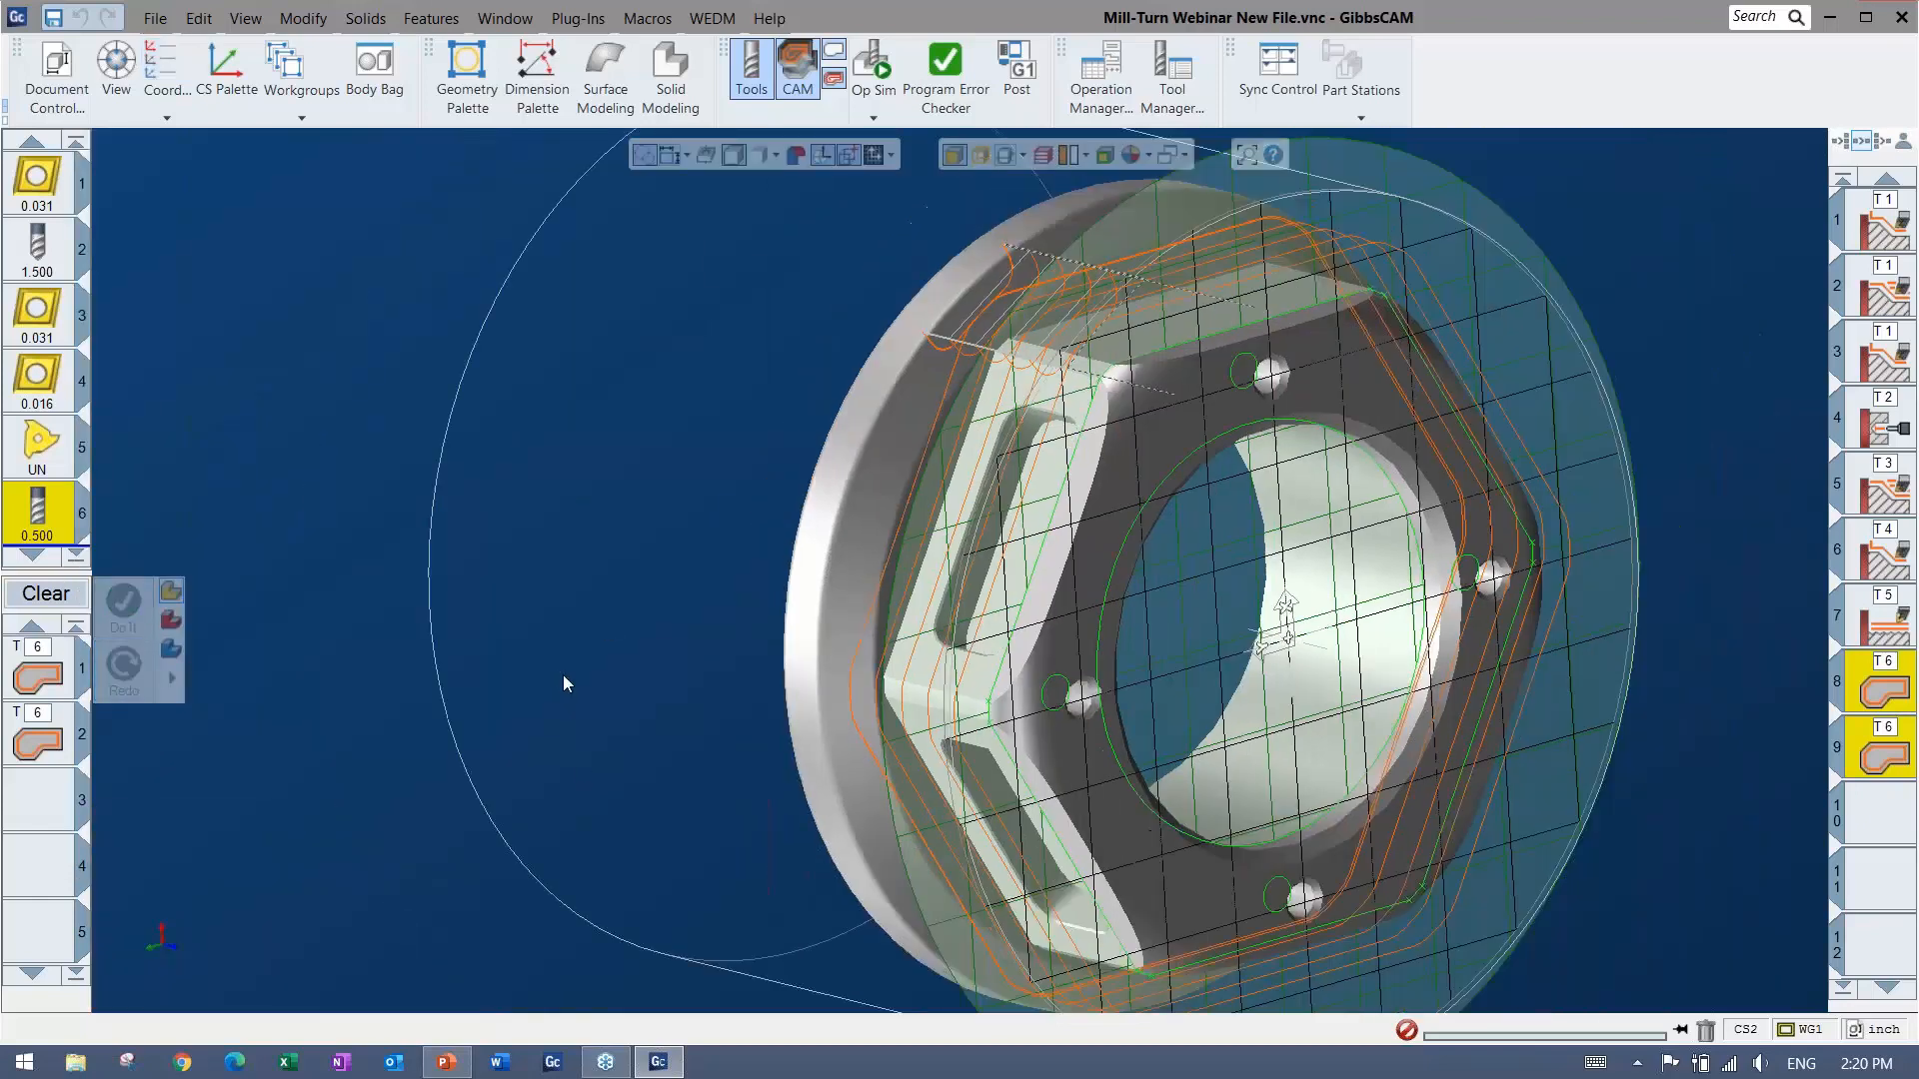
{"action": "middle_click_drag", "start_coordinate": [952, 606], "coordinate": [1013, 484]}
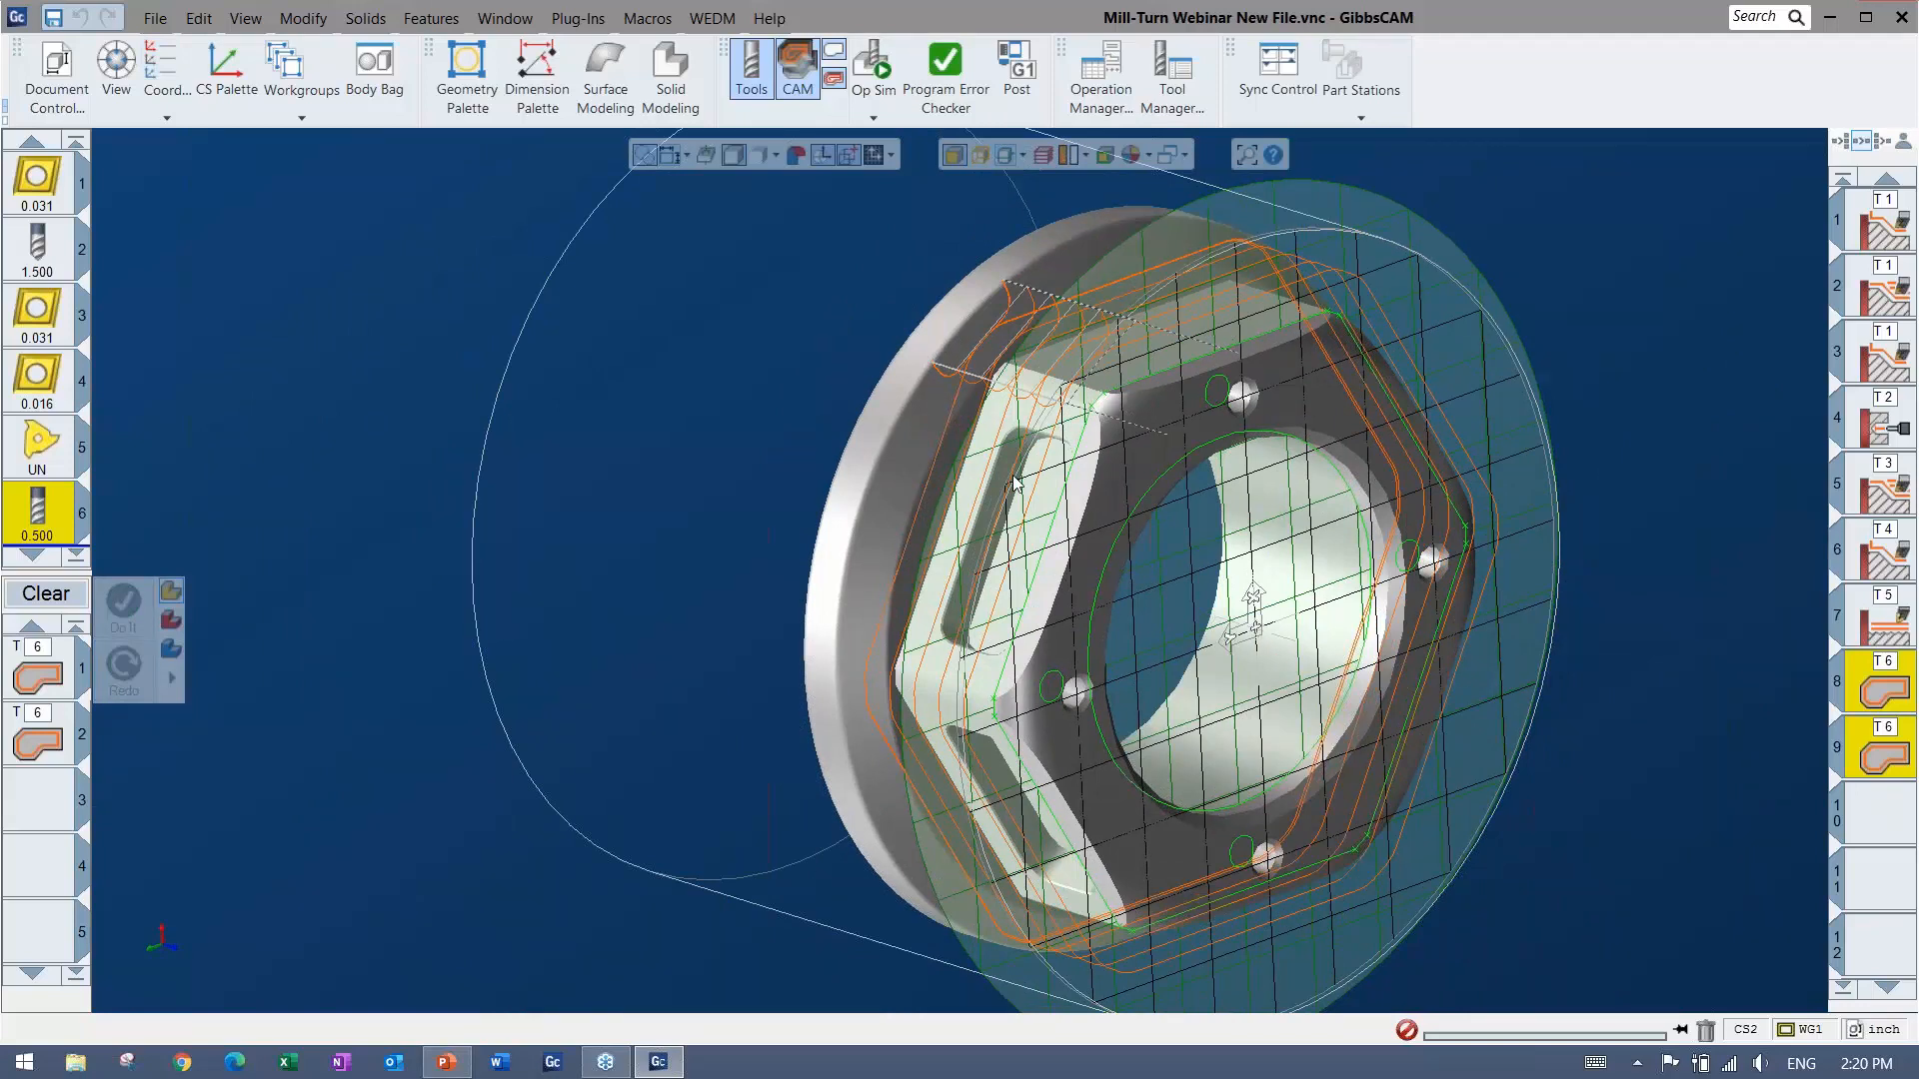
Start Op Sim and show the full cylindrical stock instead of the cutaway.
{"action": "left_click", "coordinate": [873, 65]}
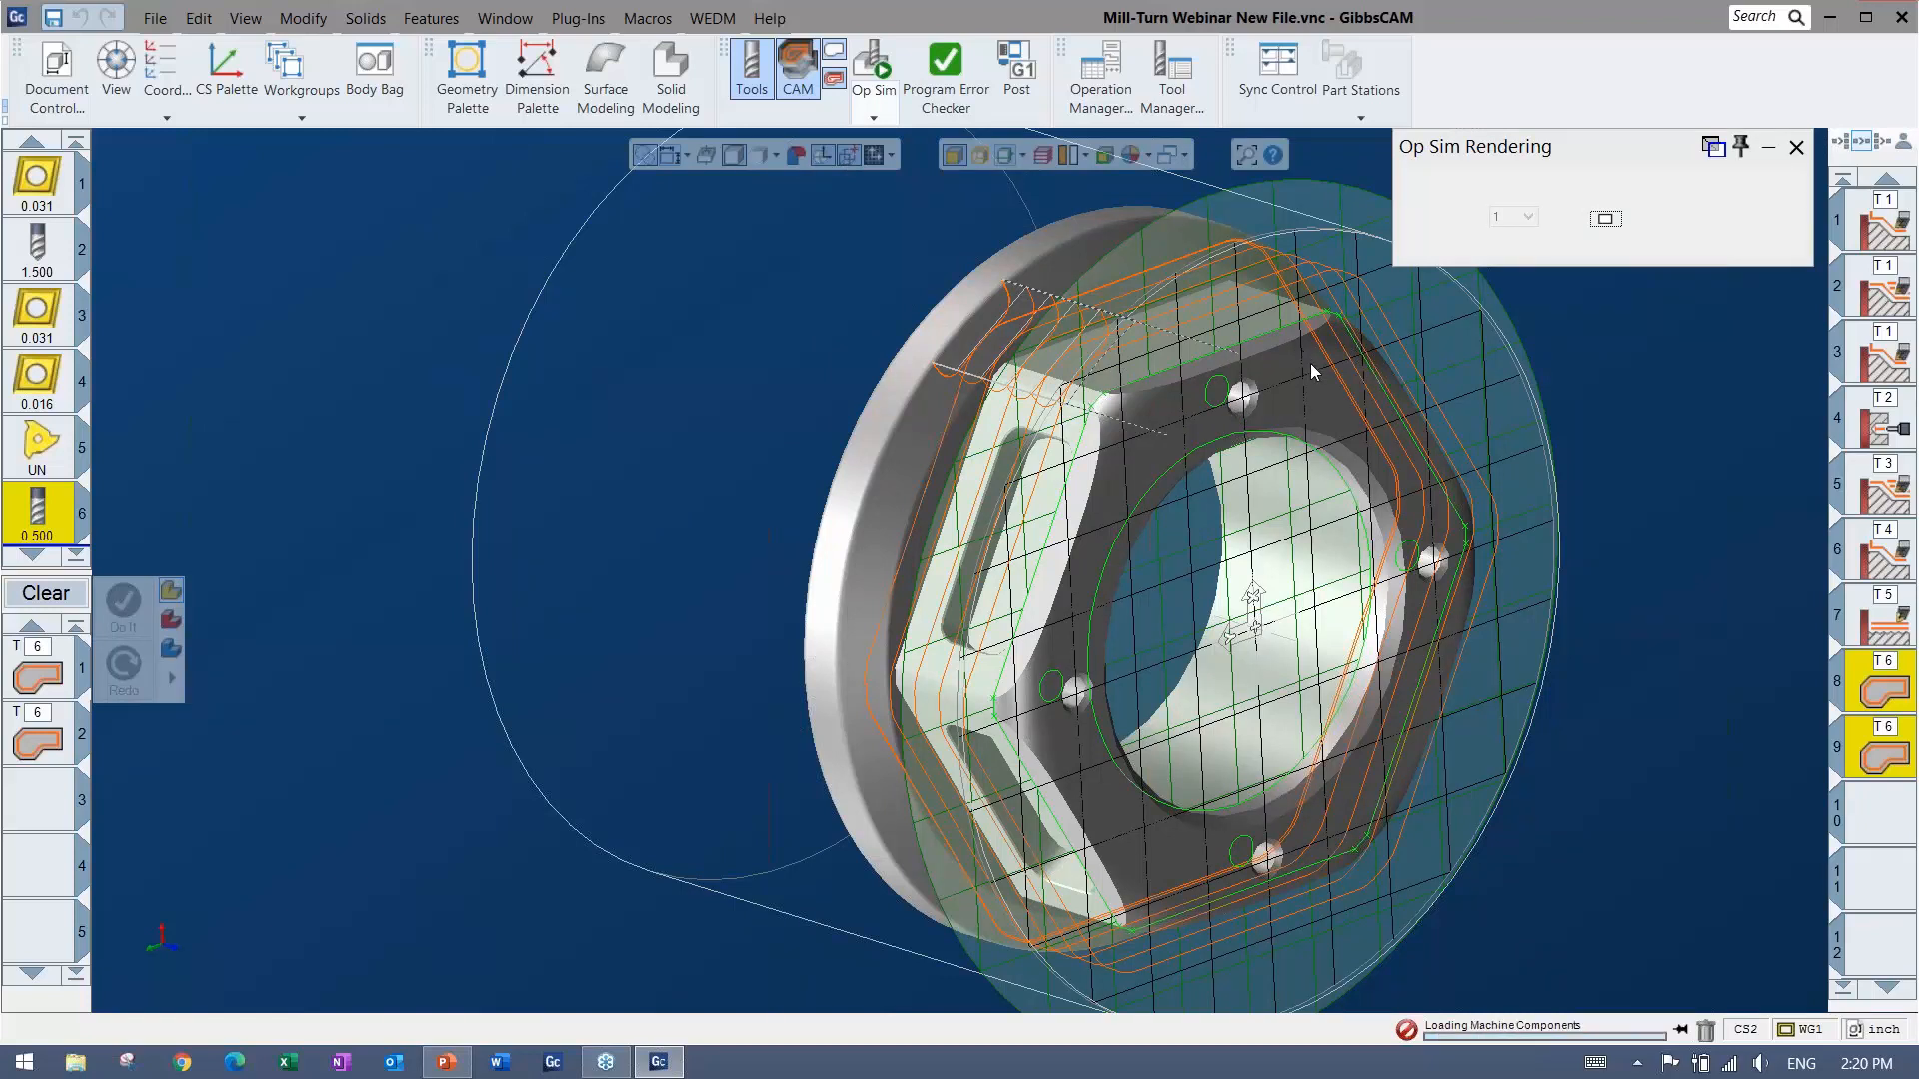
{"action": "scroll", "coordinate": [1290, 441], "scroll_direction": "down", "scroll_amount": 3}
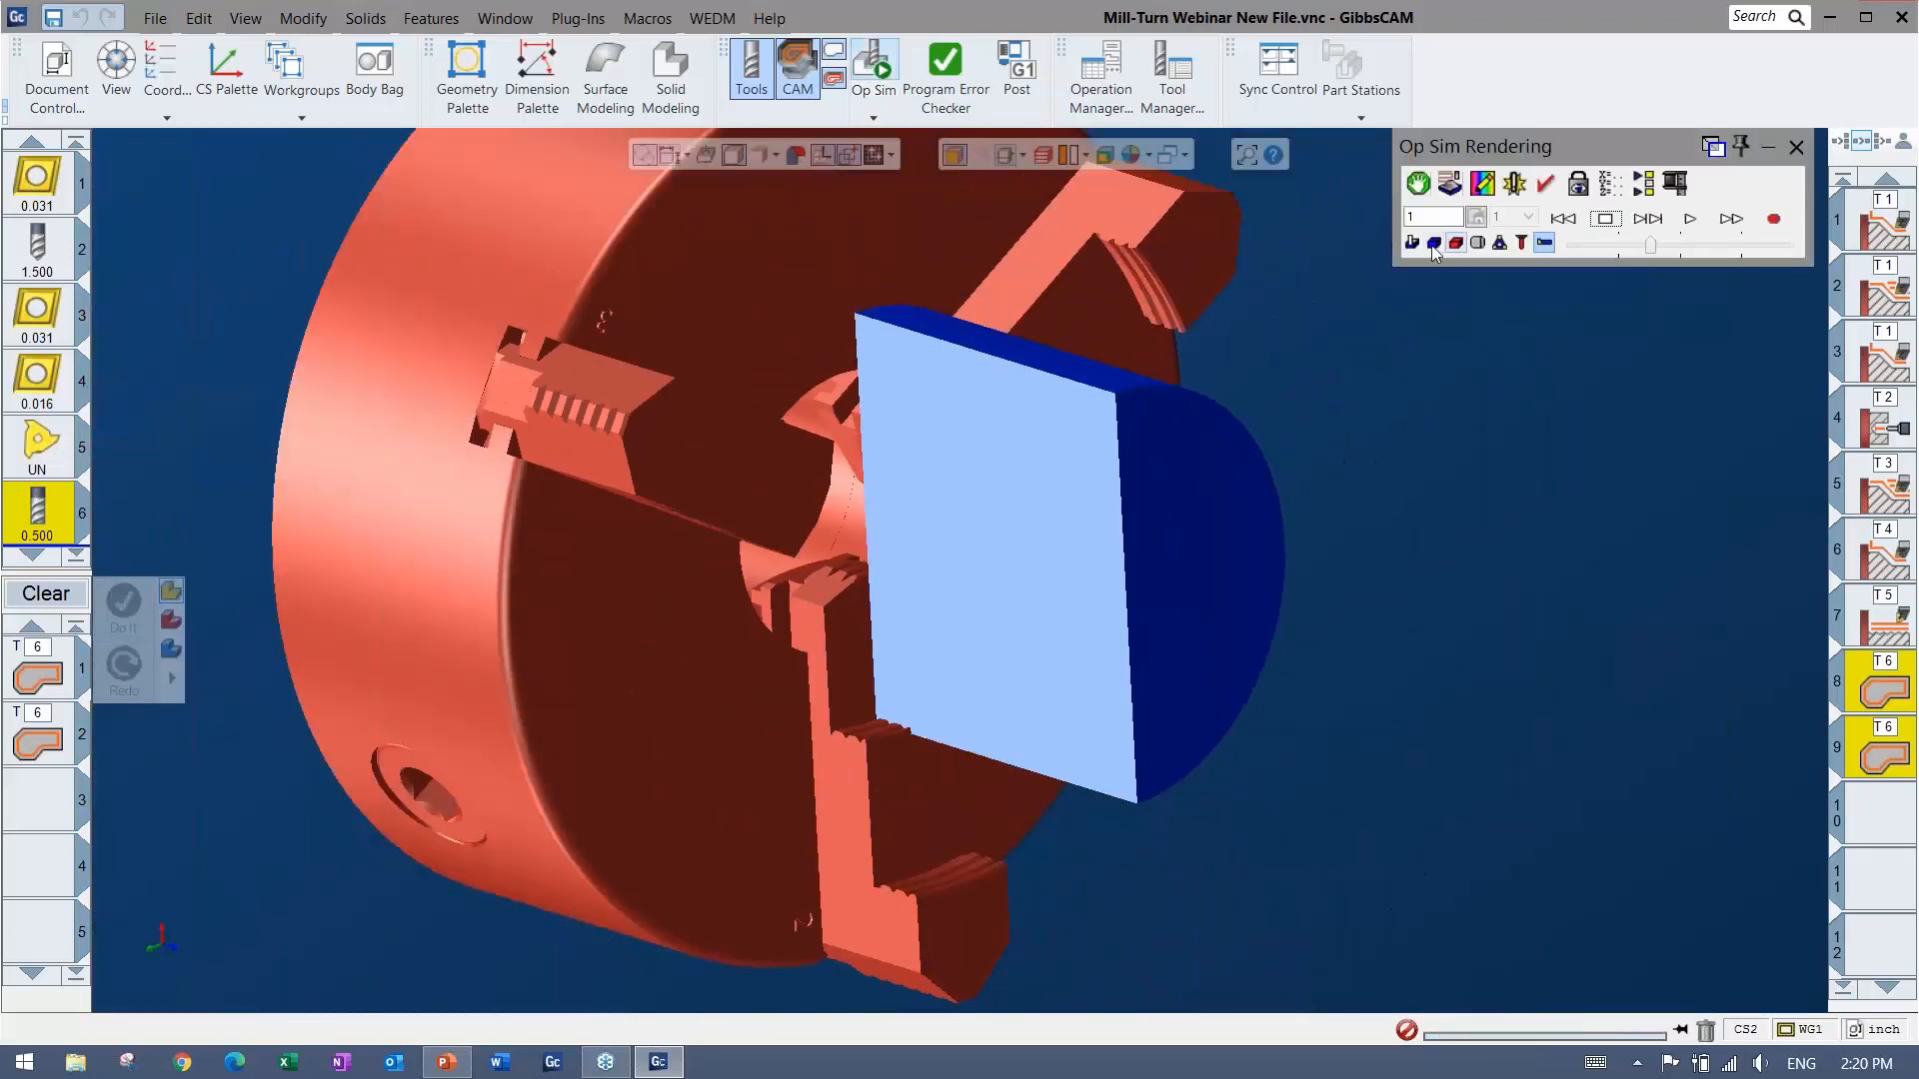
{"action": "left_click", "coordinate": [1433, 243]}
{"action": "left_click", "coordinate": [1433, 243]}
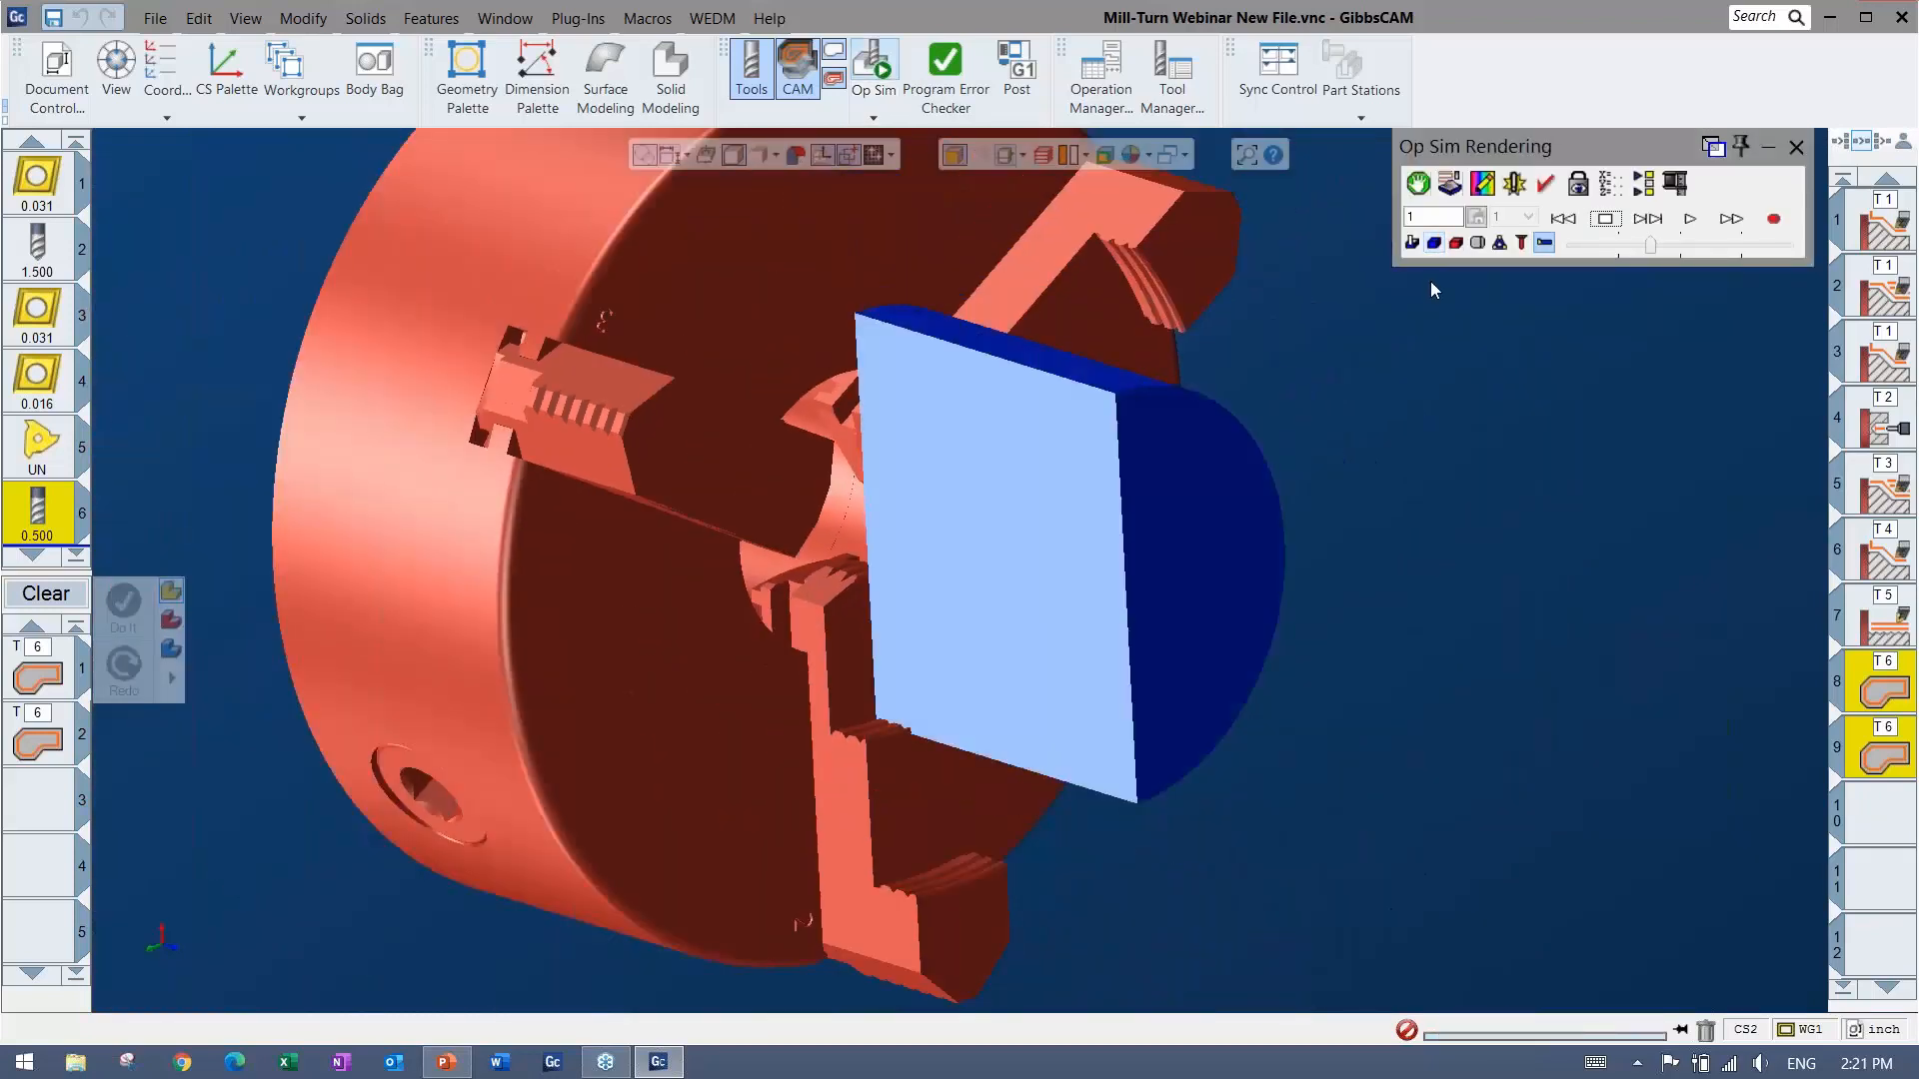
{"action": "left_click", "coordinate": [1477, 243]}
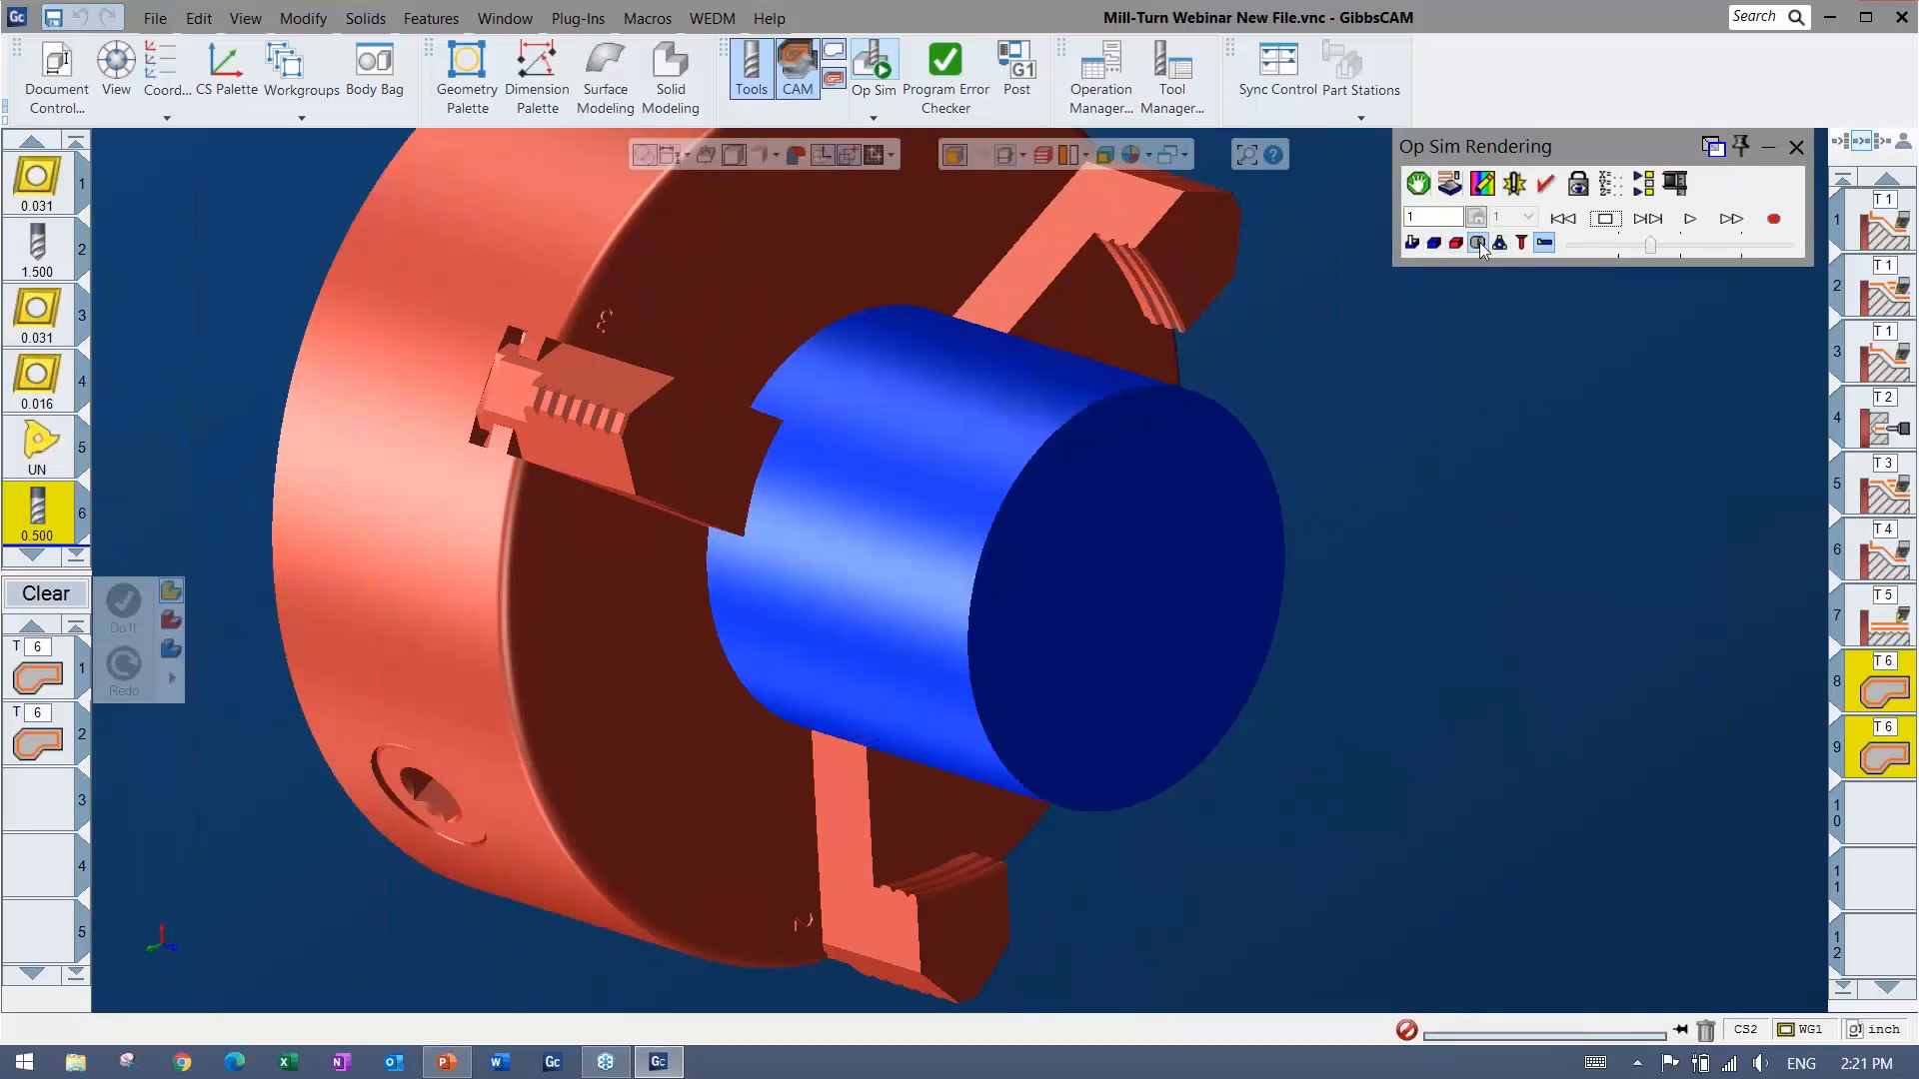
{"action": "left_click", "coordinate": [1890, 807]}
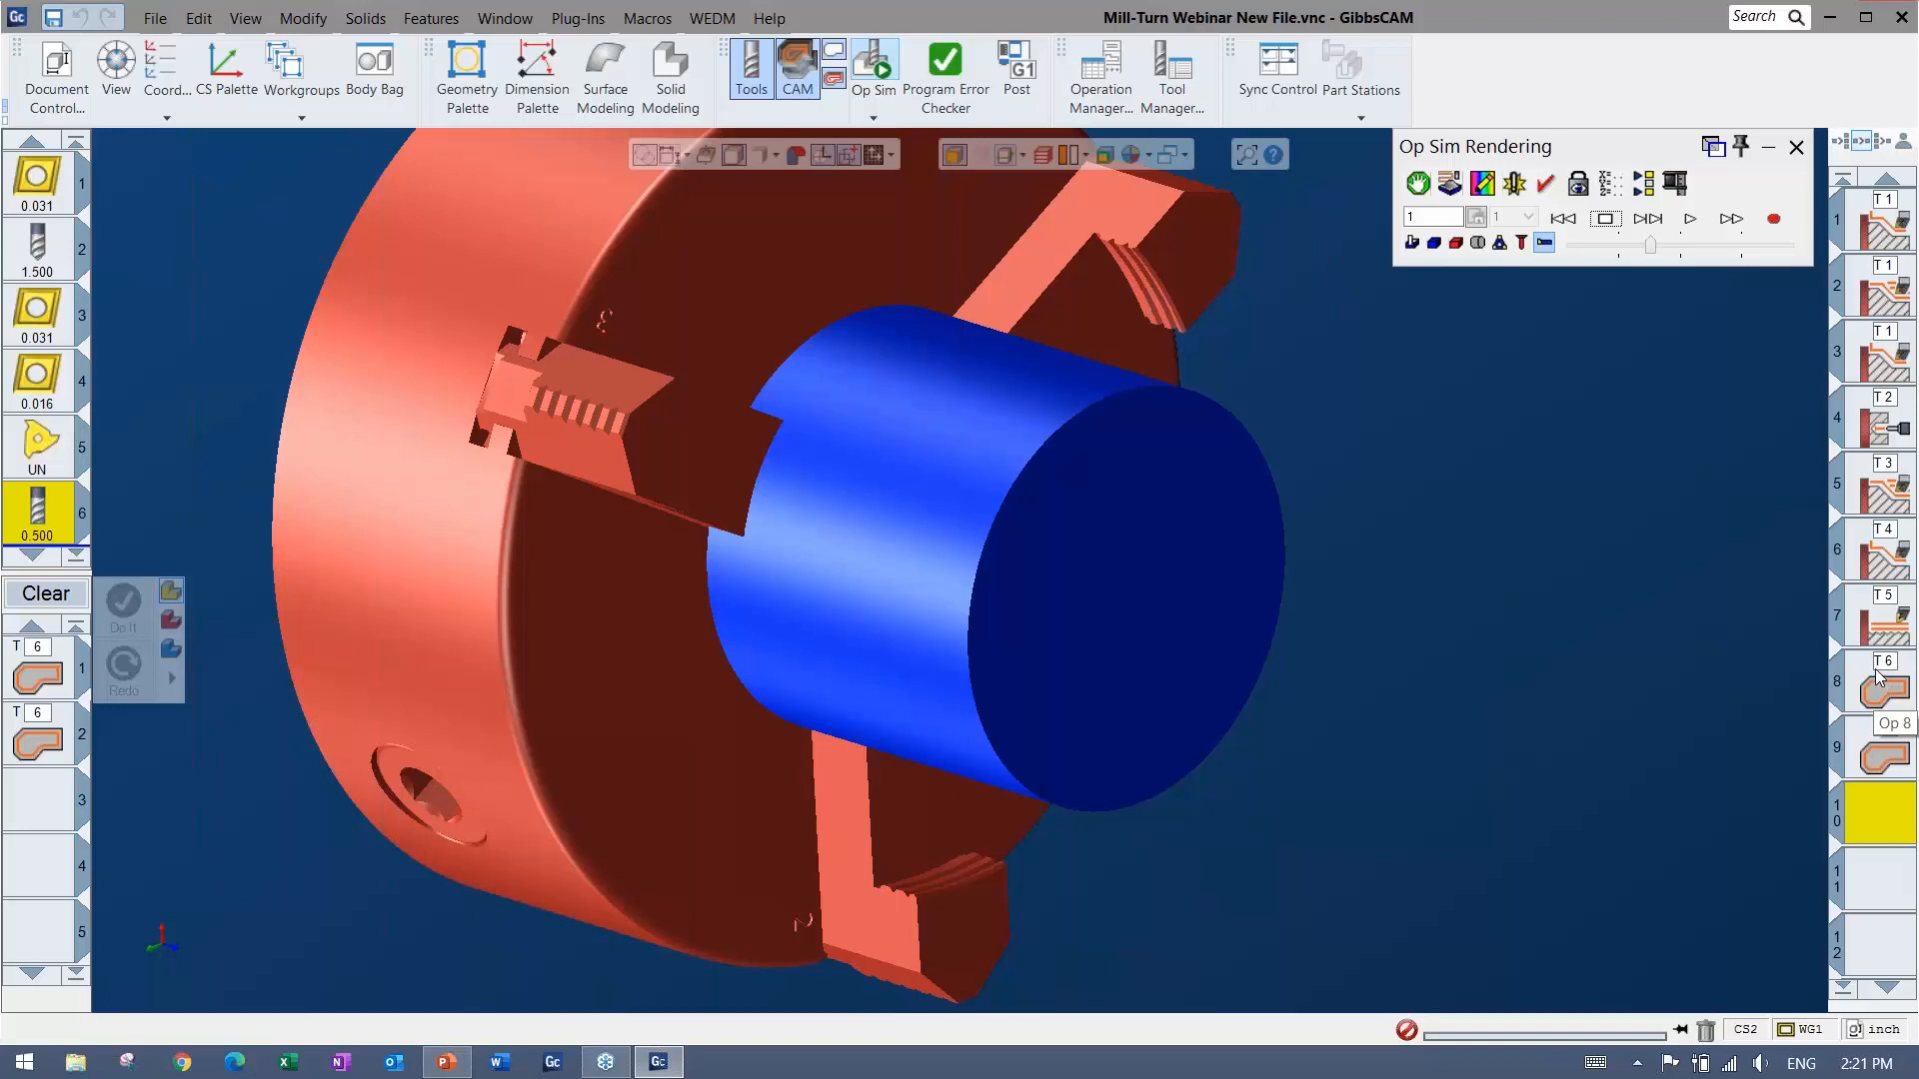
{"action": "left_click", "coordinate": [1418, 184]}
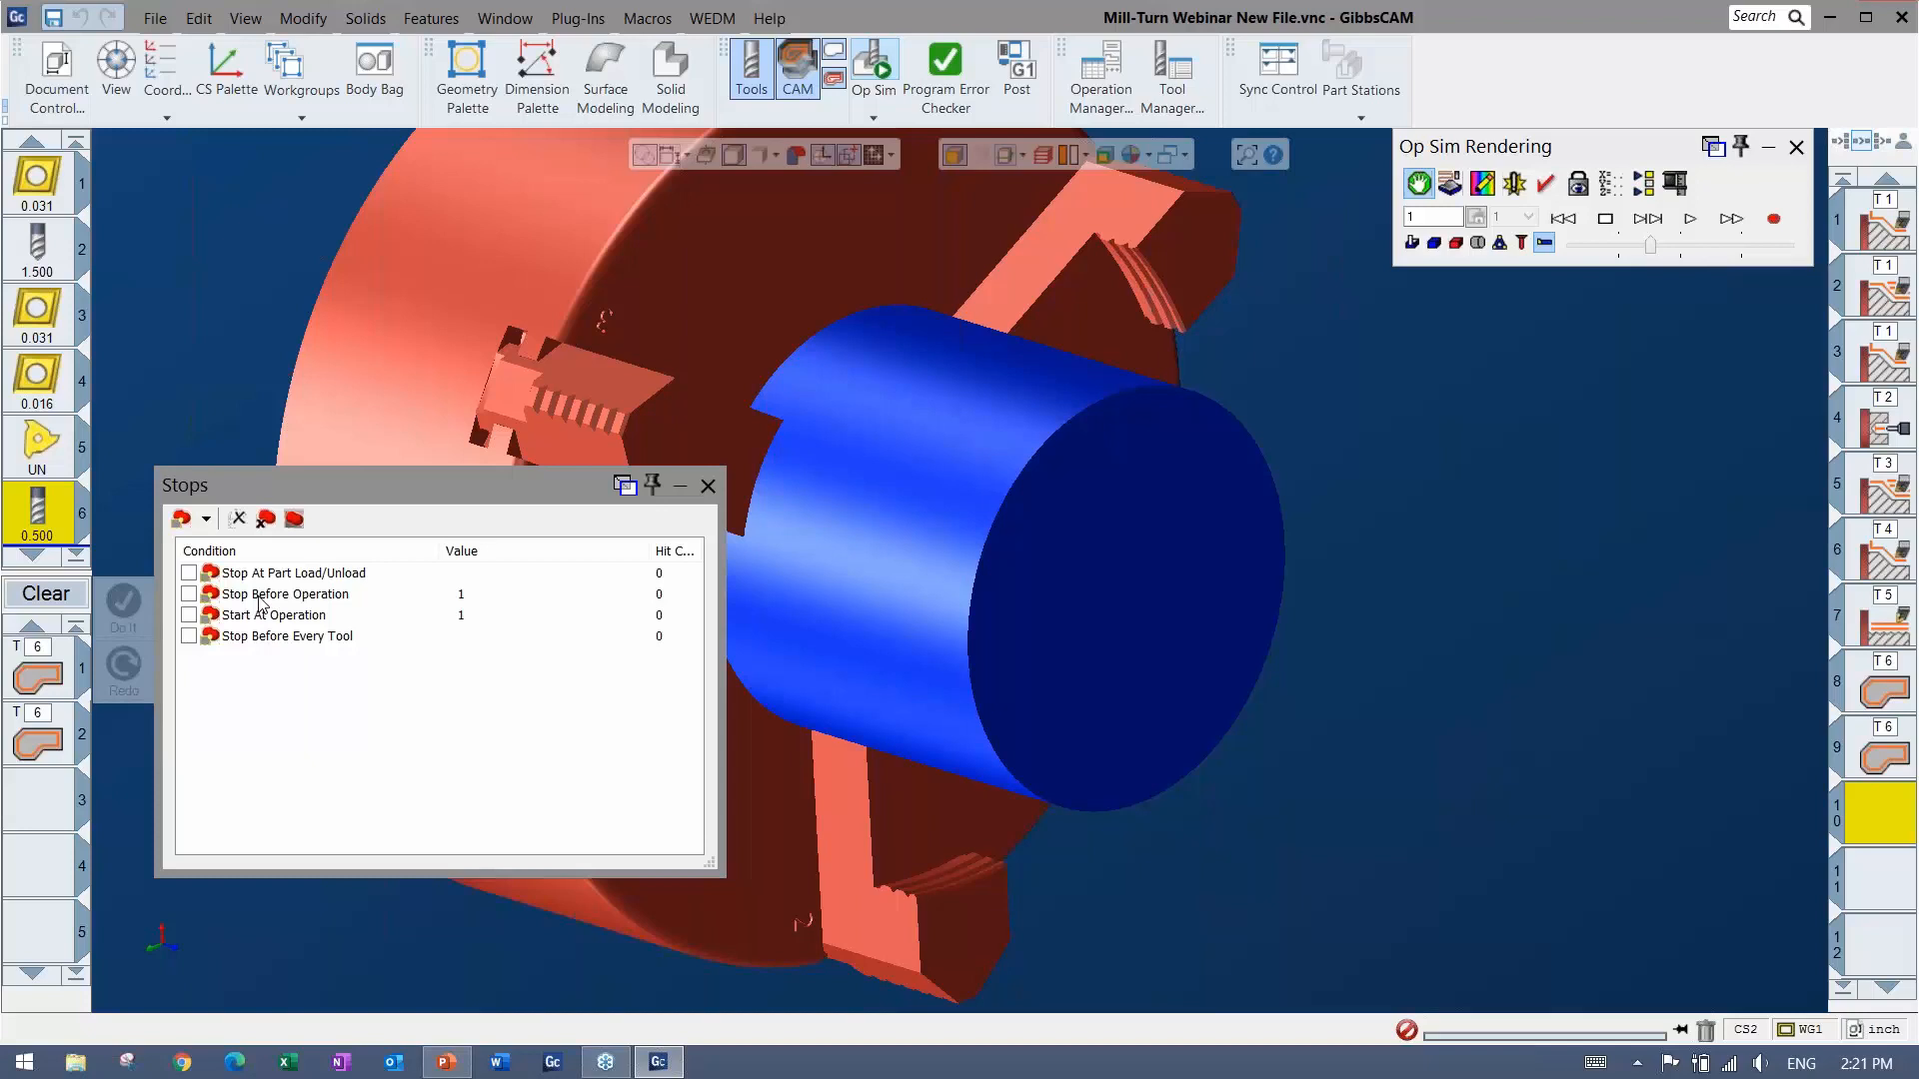
{"action": "left_click", "coordinate": [707, 486]}
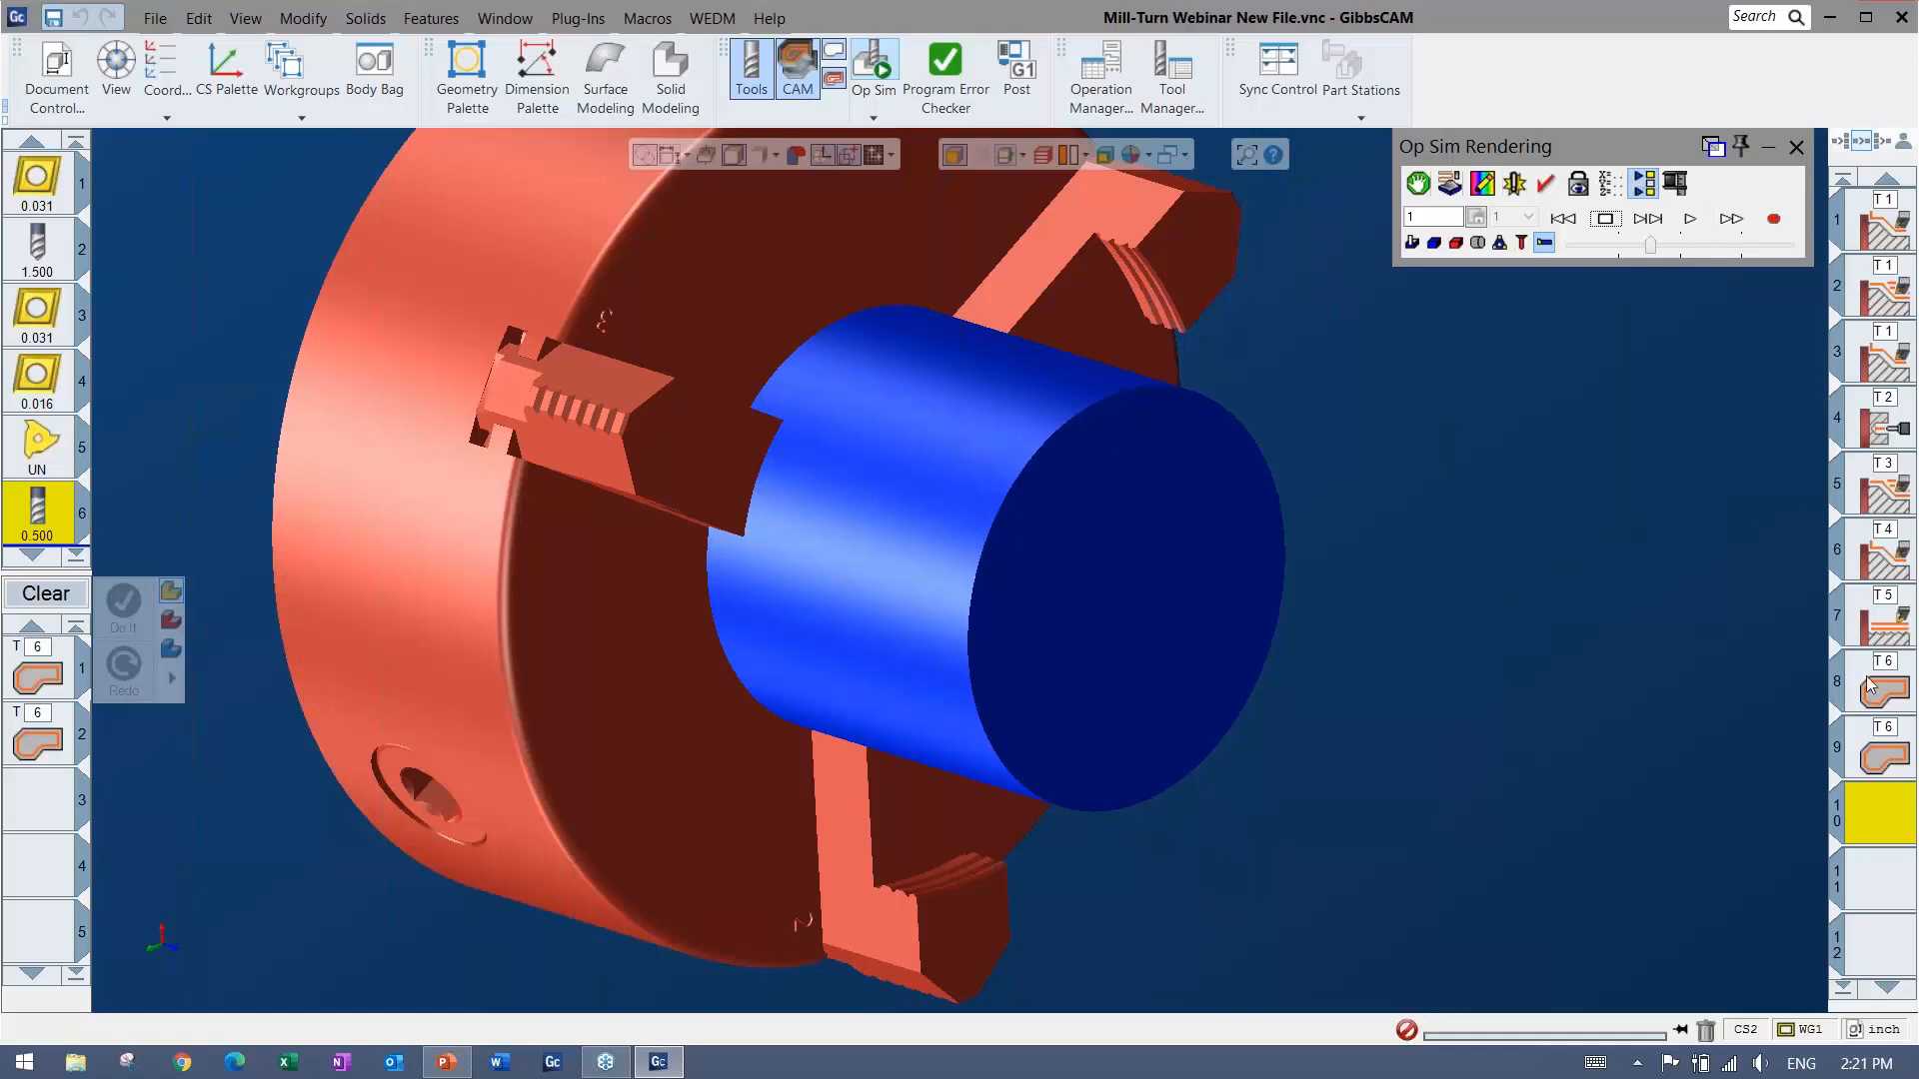
Limit the simulation to selected operations, select hex milling operations 8 and 9, and play them at a slightly adjusted speed.
{"action": "left_click", "coordinate": [1889, 700]}
{"action": "left_click", "coordinate": [1881, 765], "text": "shift"}
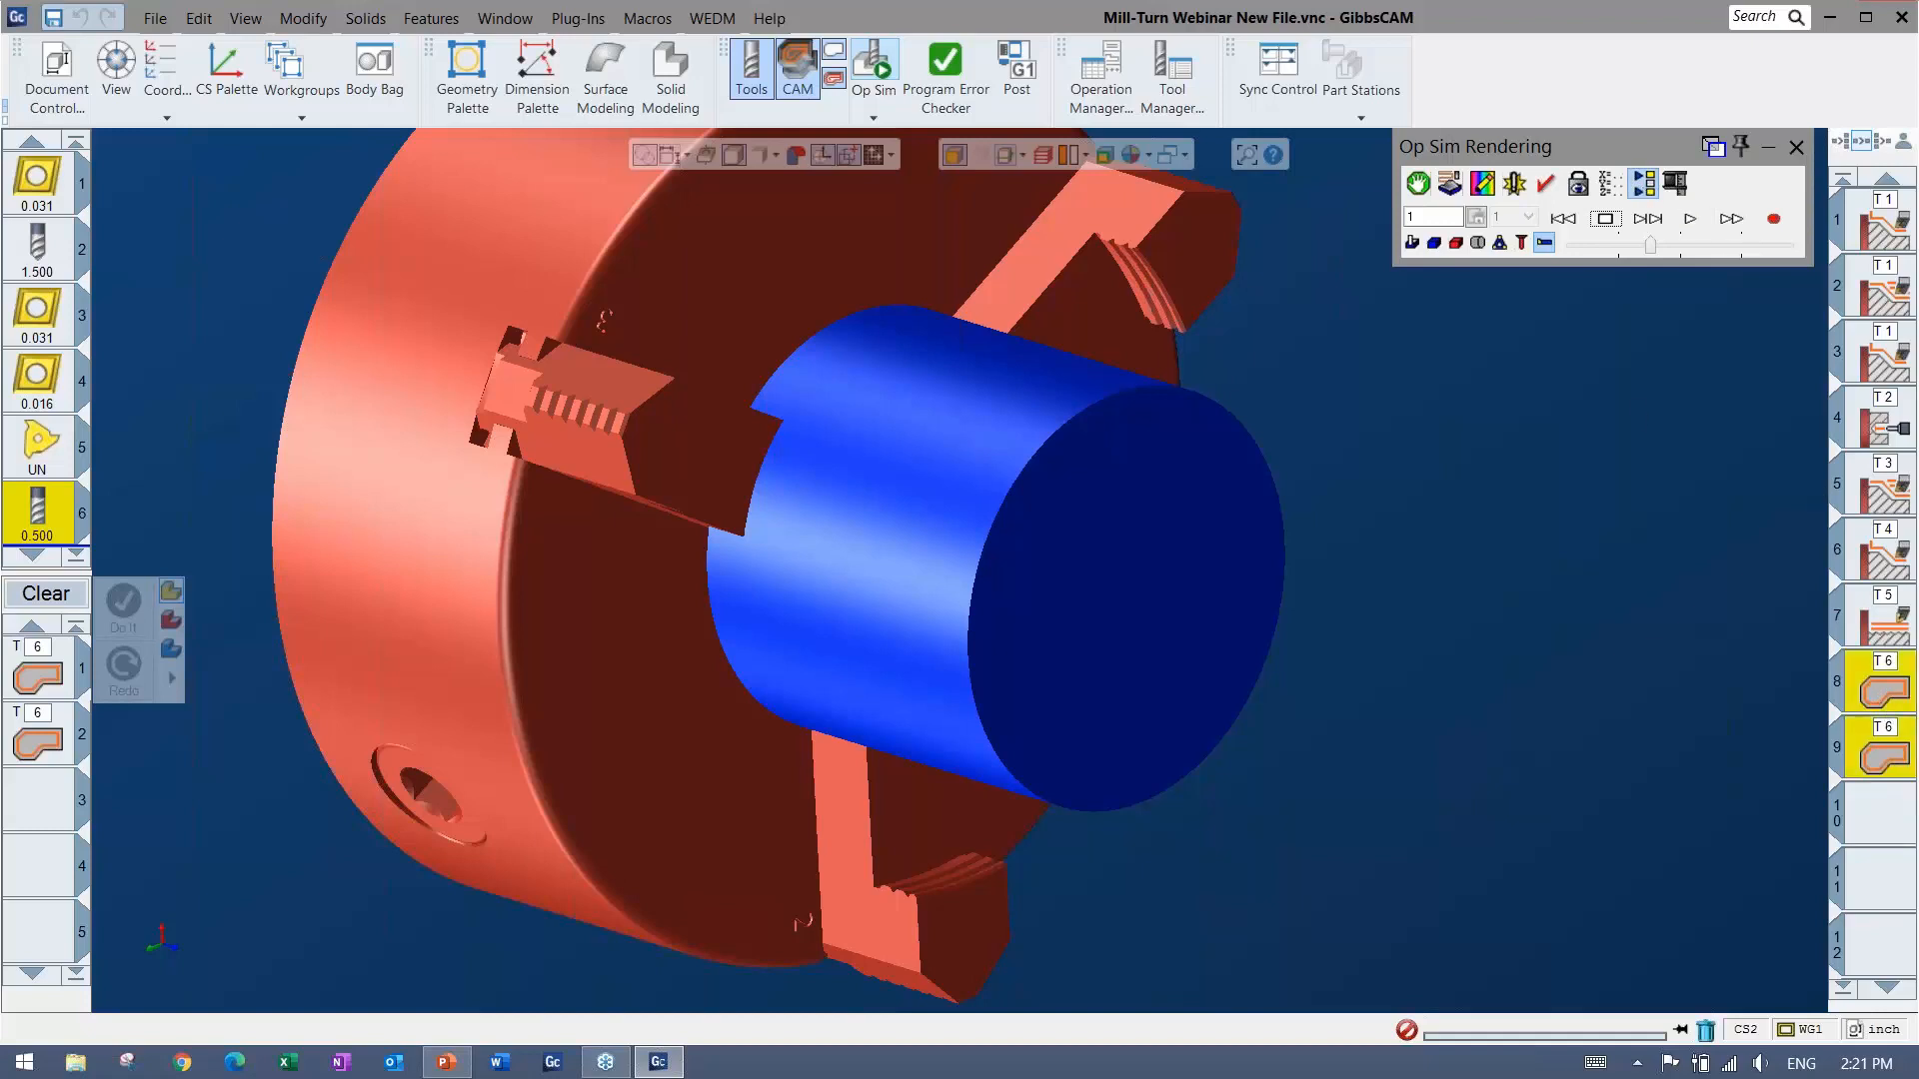
{"action": "left_click", "coordinate": [1691, 220]}
{"action": "mouse_move", "coordinate": [1650, 246]}
{"action": "left_mouse_down"}
{"action": "mouse_move", "coordinate": [1619, 247]}
{"action": "mouse_move", "coordinate": [1656, 250]}
{"action": "left_mouse_up"}
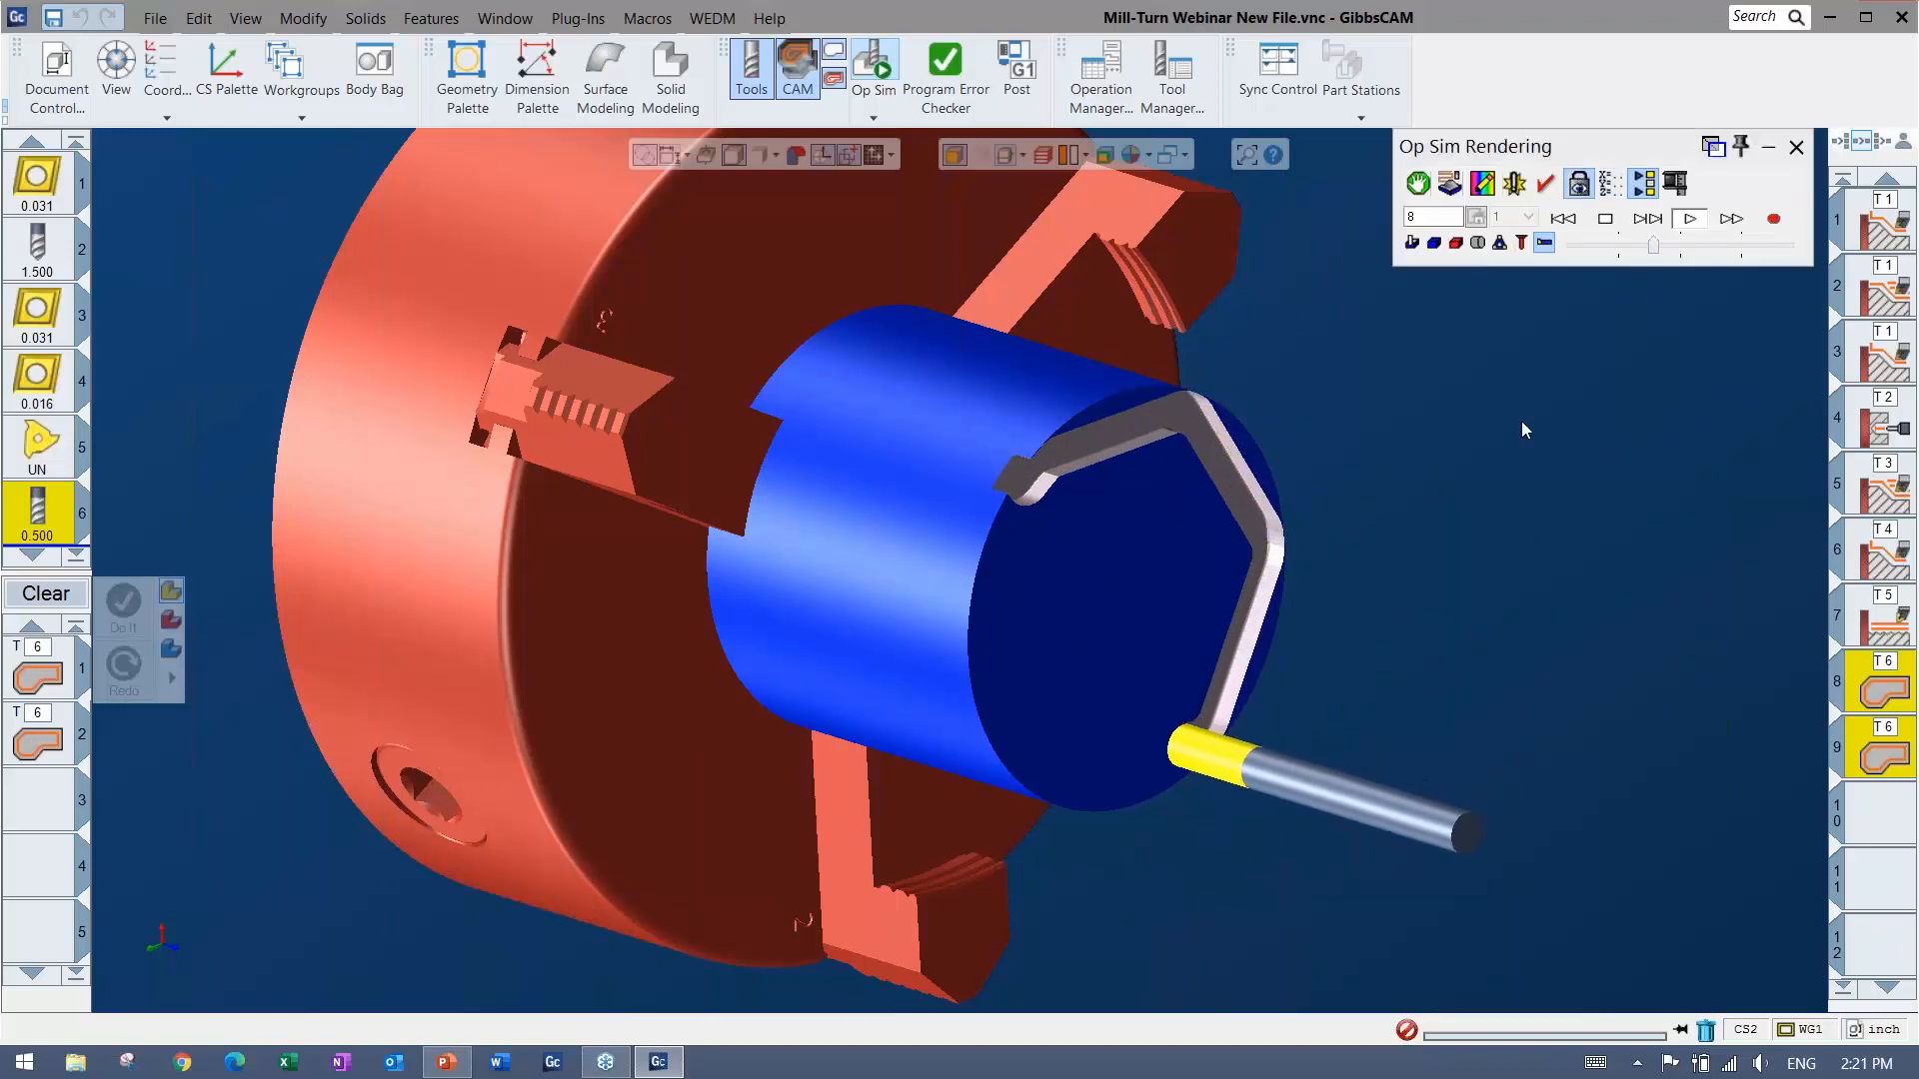
Open the simulation's point-of-view lock settings.
{"action": "left_click", "coordinate": [1577, 183]}
{"action": "scroll", "coordinate": [669, 556], "scroll_direction": "up", "scroll_amount": 2}
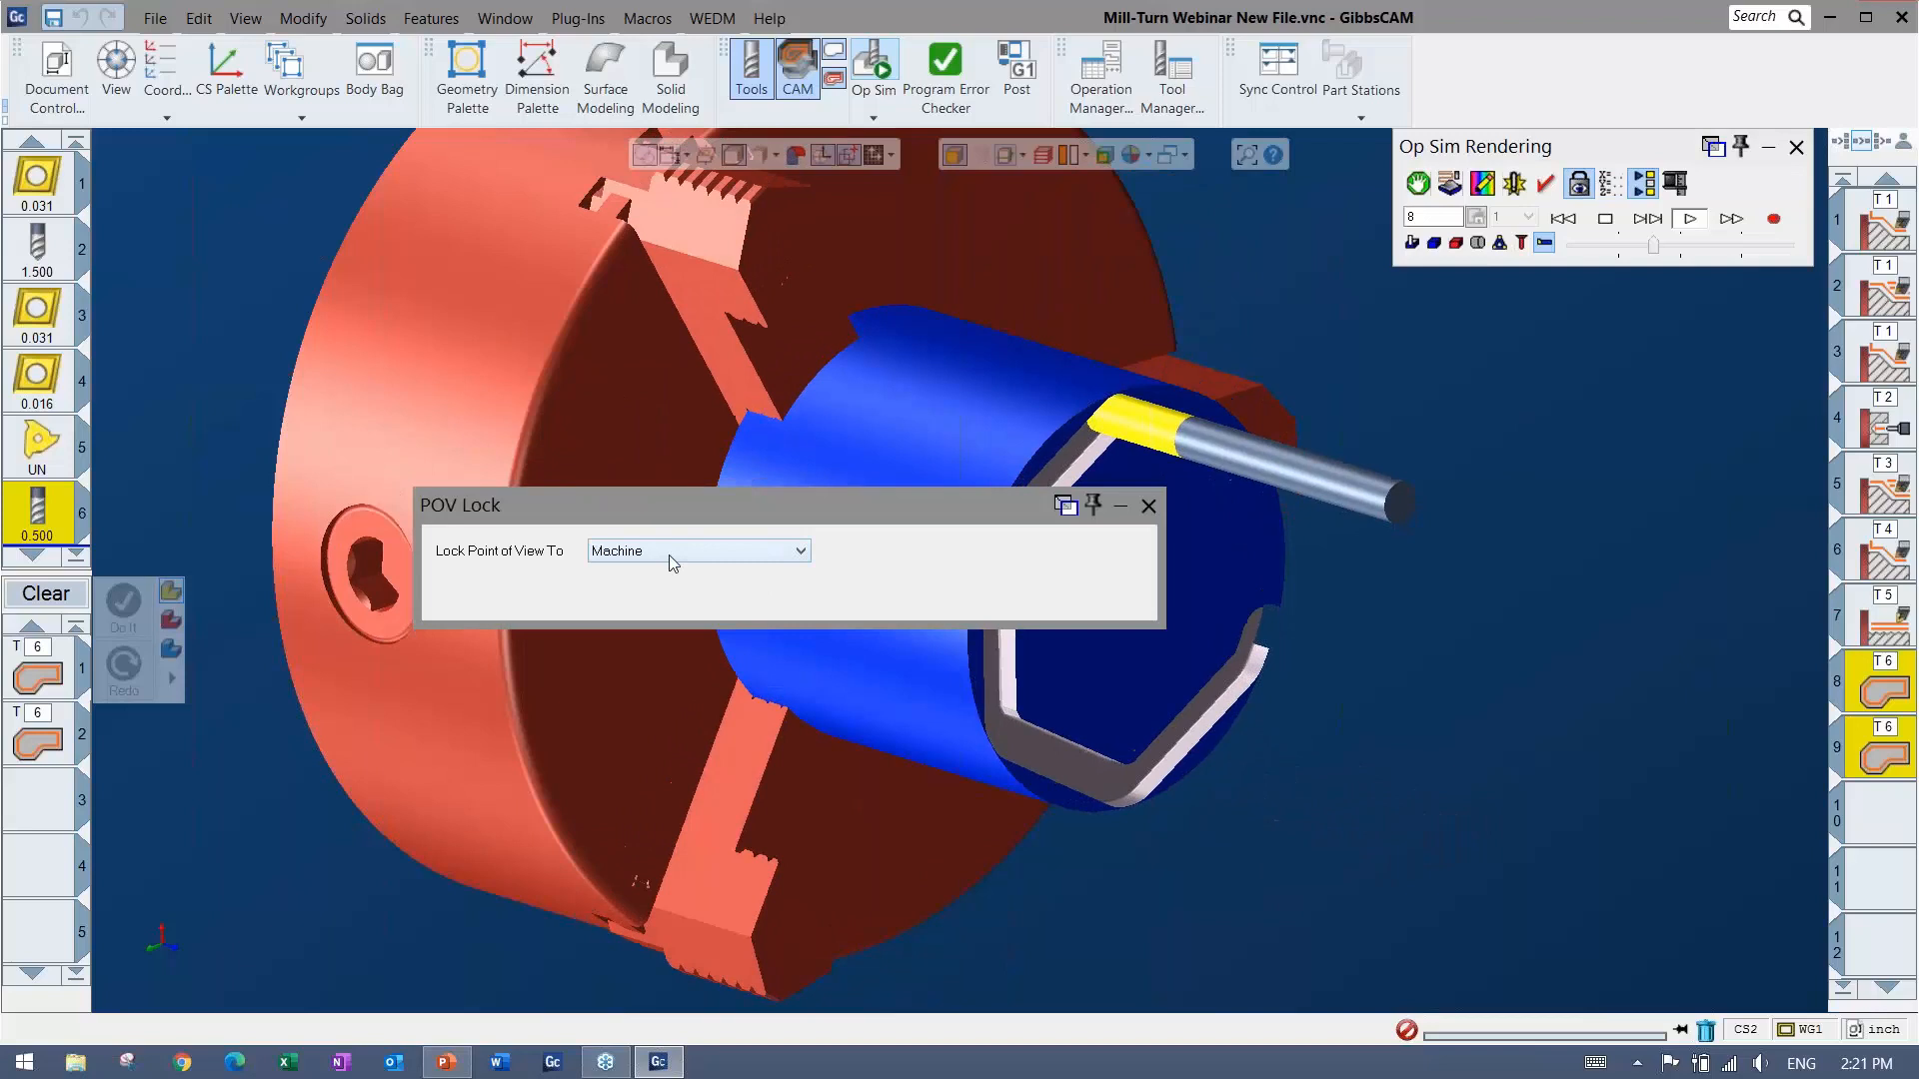
Close the simulation and set the first hex contour process's rotation mode to Position.
{"action": "left_click", "coordinate": [1148, 506]}
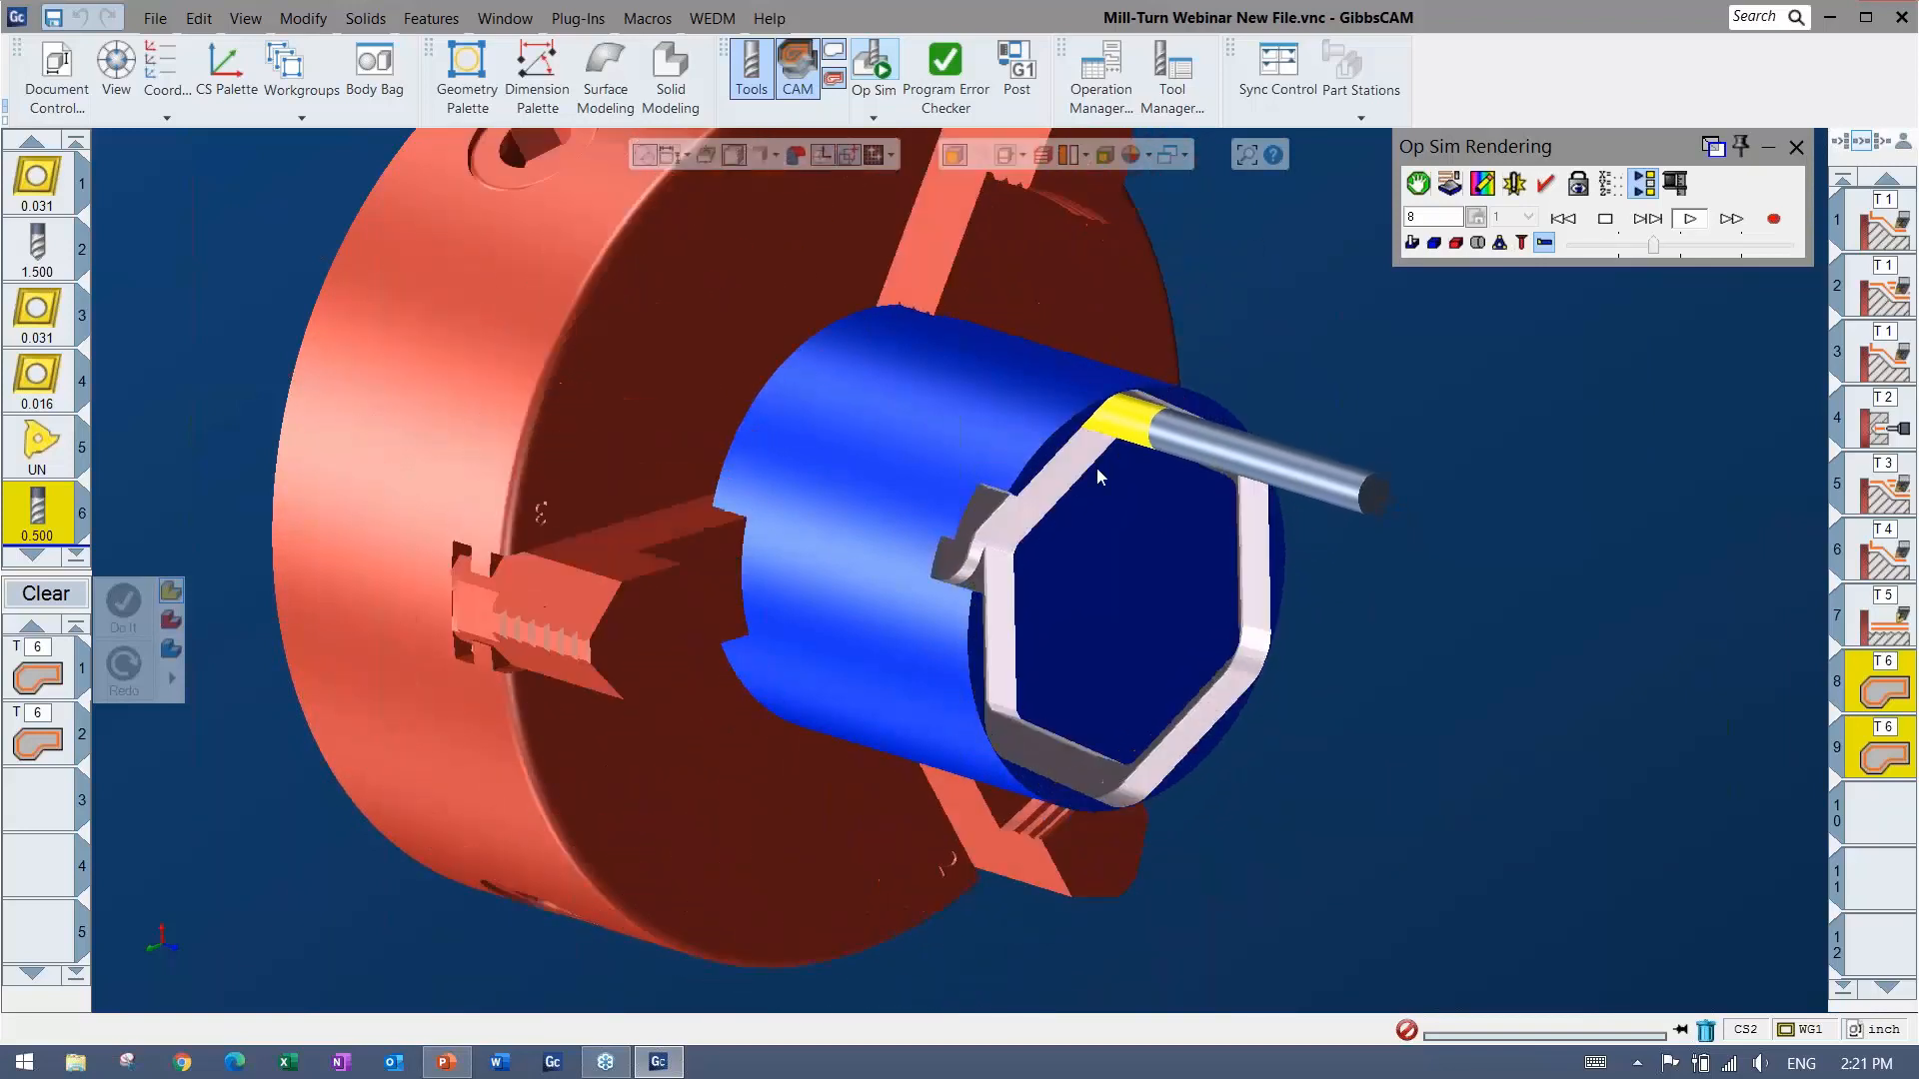
{"action": "left_click", "coordinate": [1796, 148]}
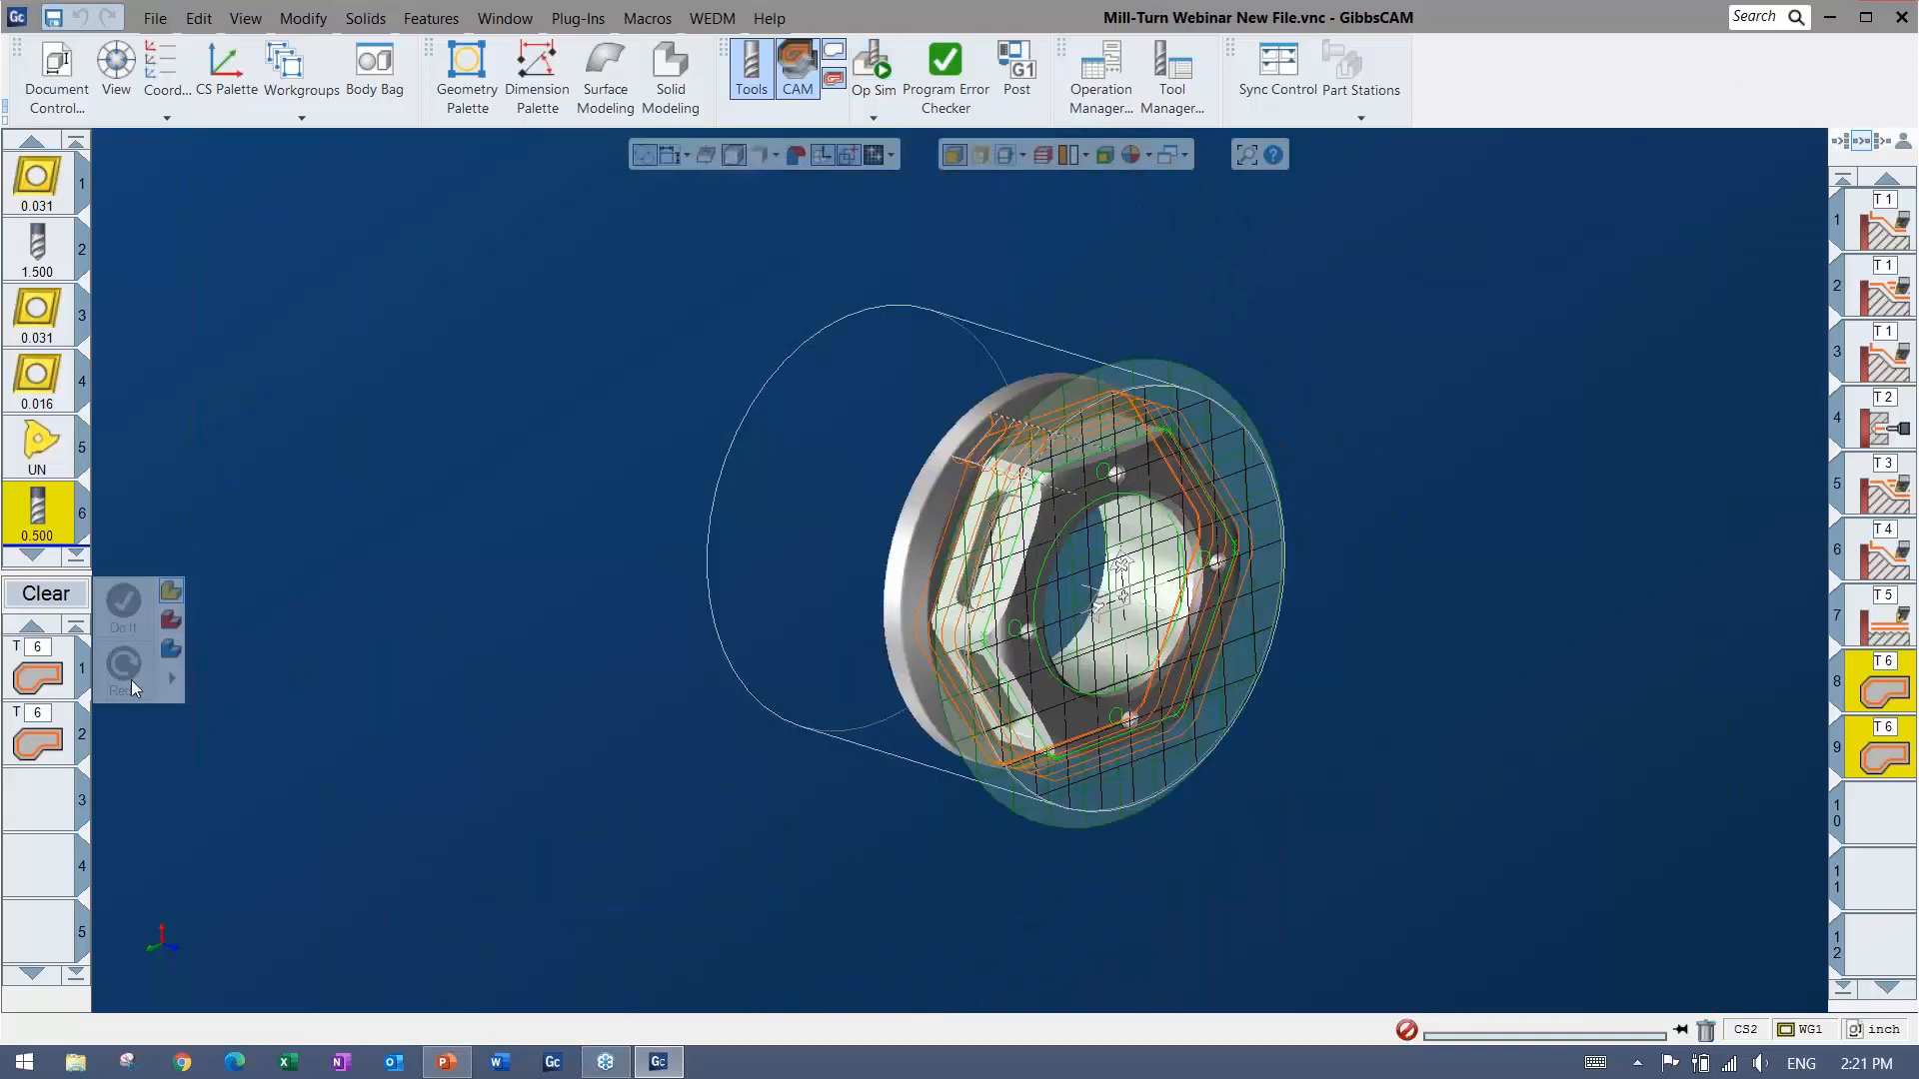
{"action": "double_click", "coordinate": [38, 667]}
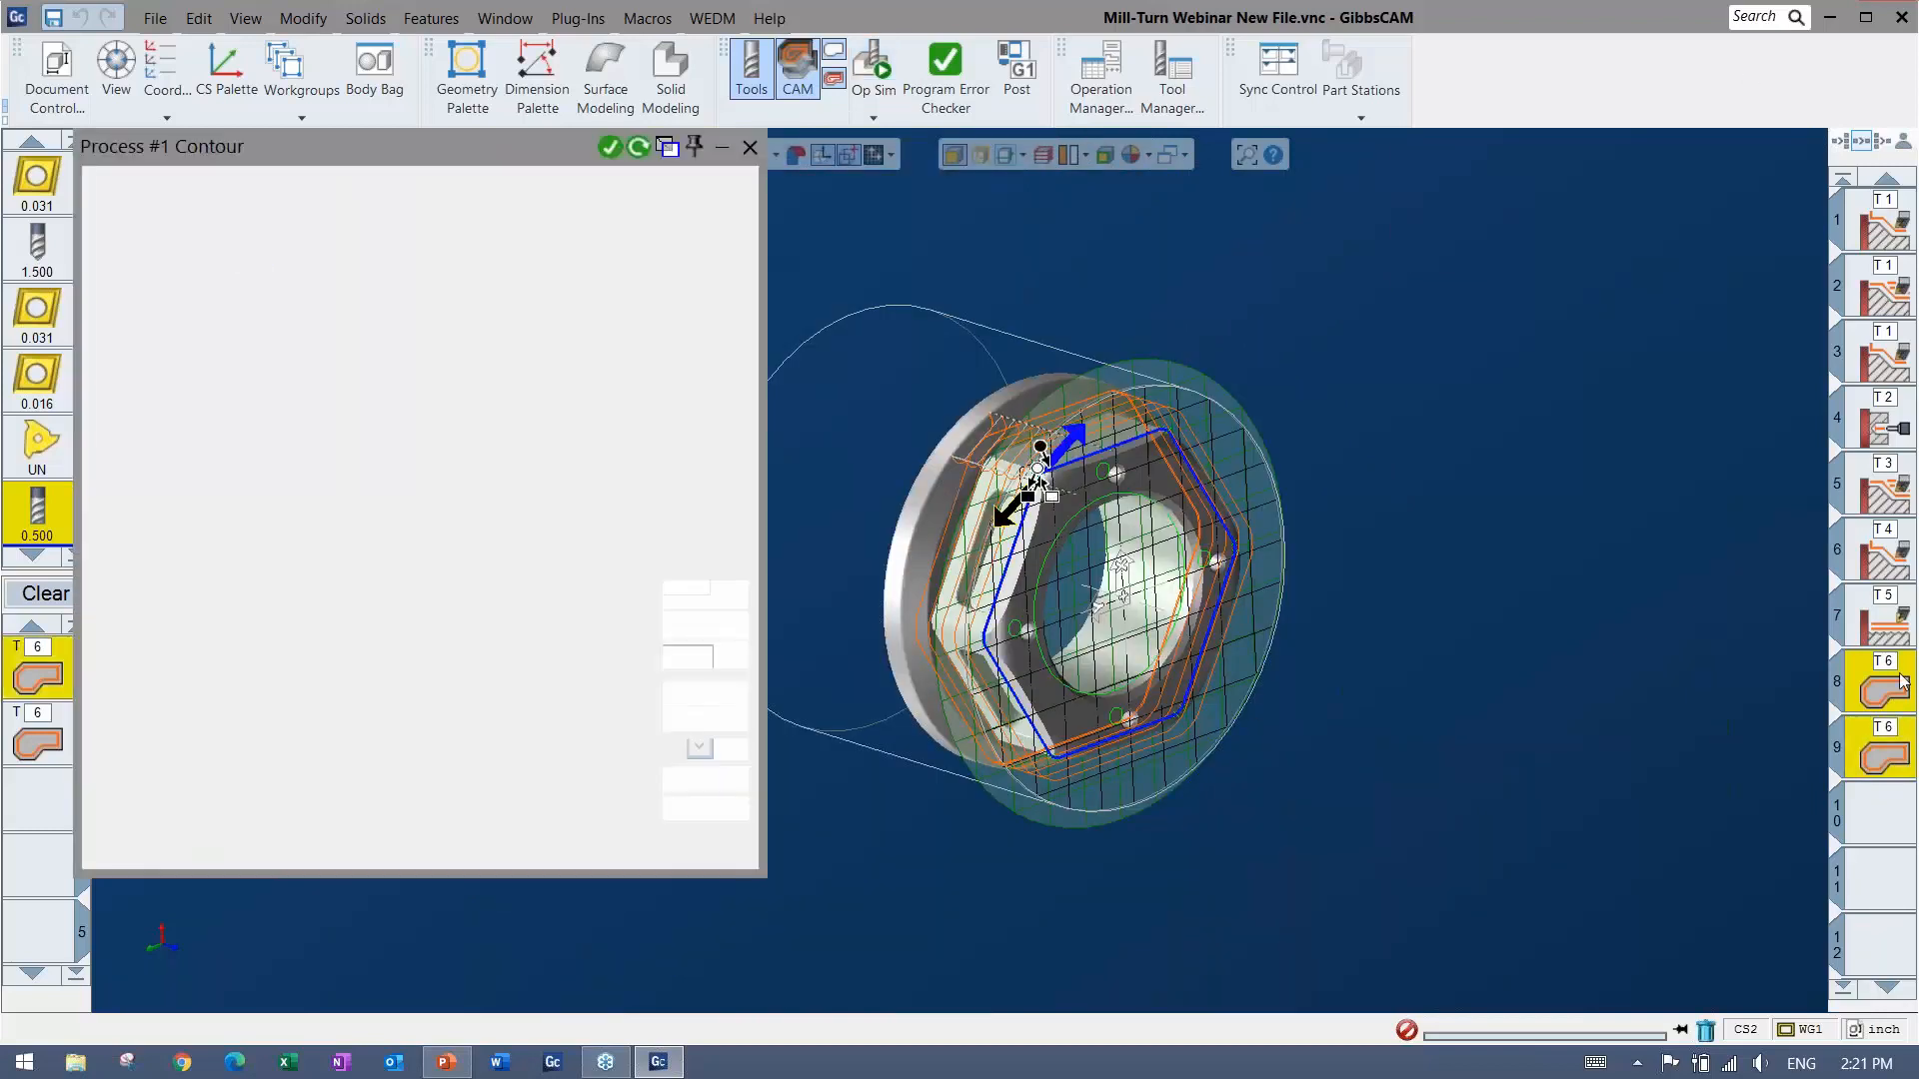
{"action": "left_click", "coordinate": [589, 184]}
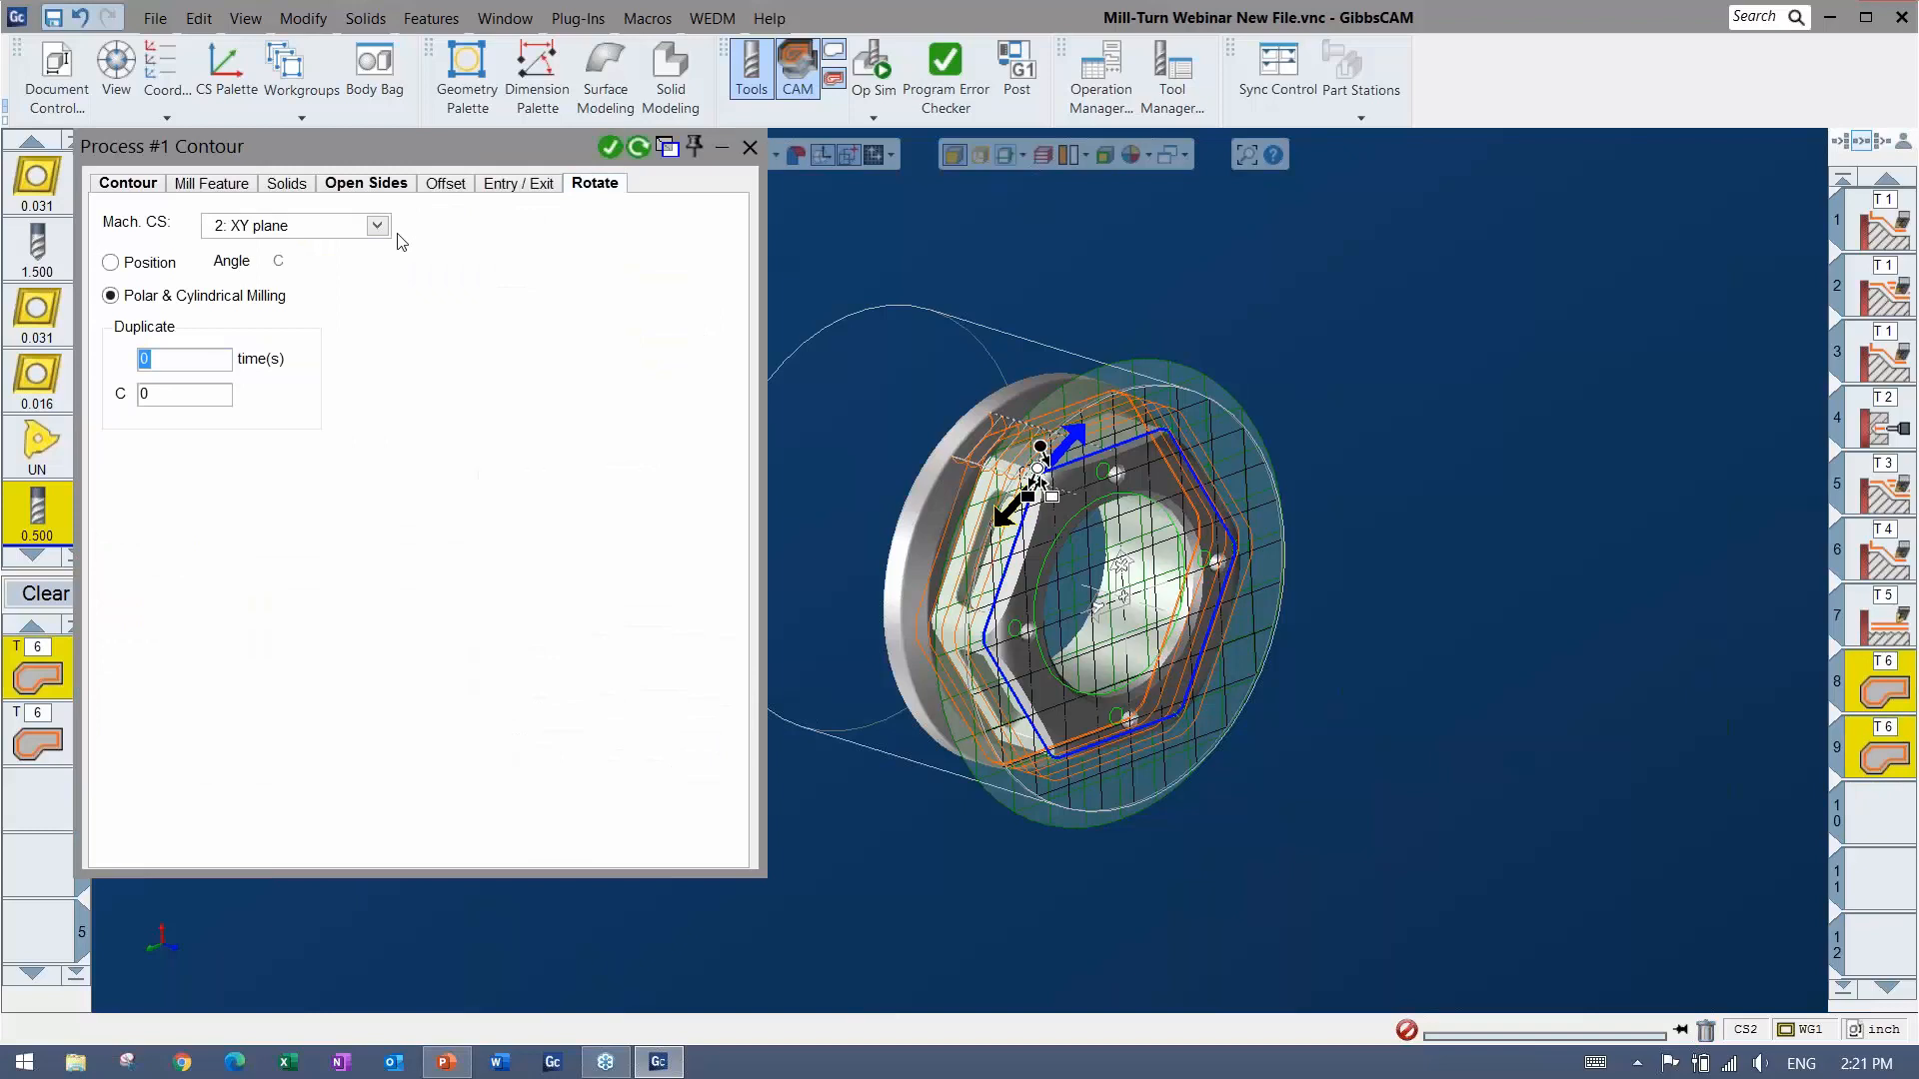
{"action": "left_click", "coordinate": [144, 263]}
{"action": "left_click", "coordinate": [721, 147]}
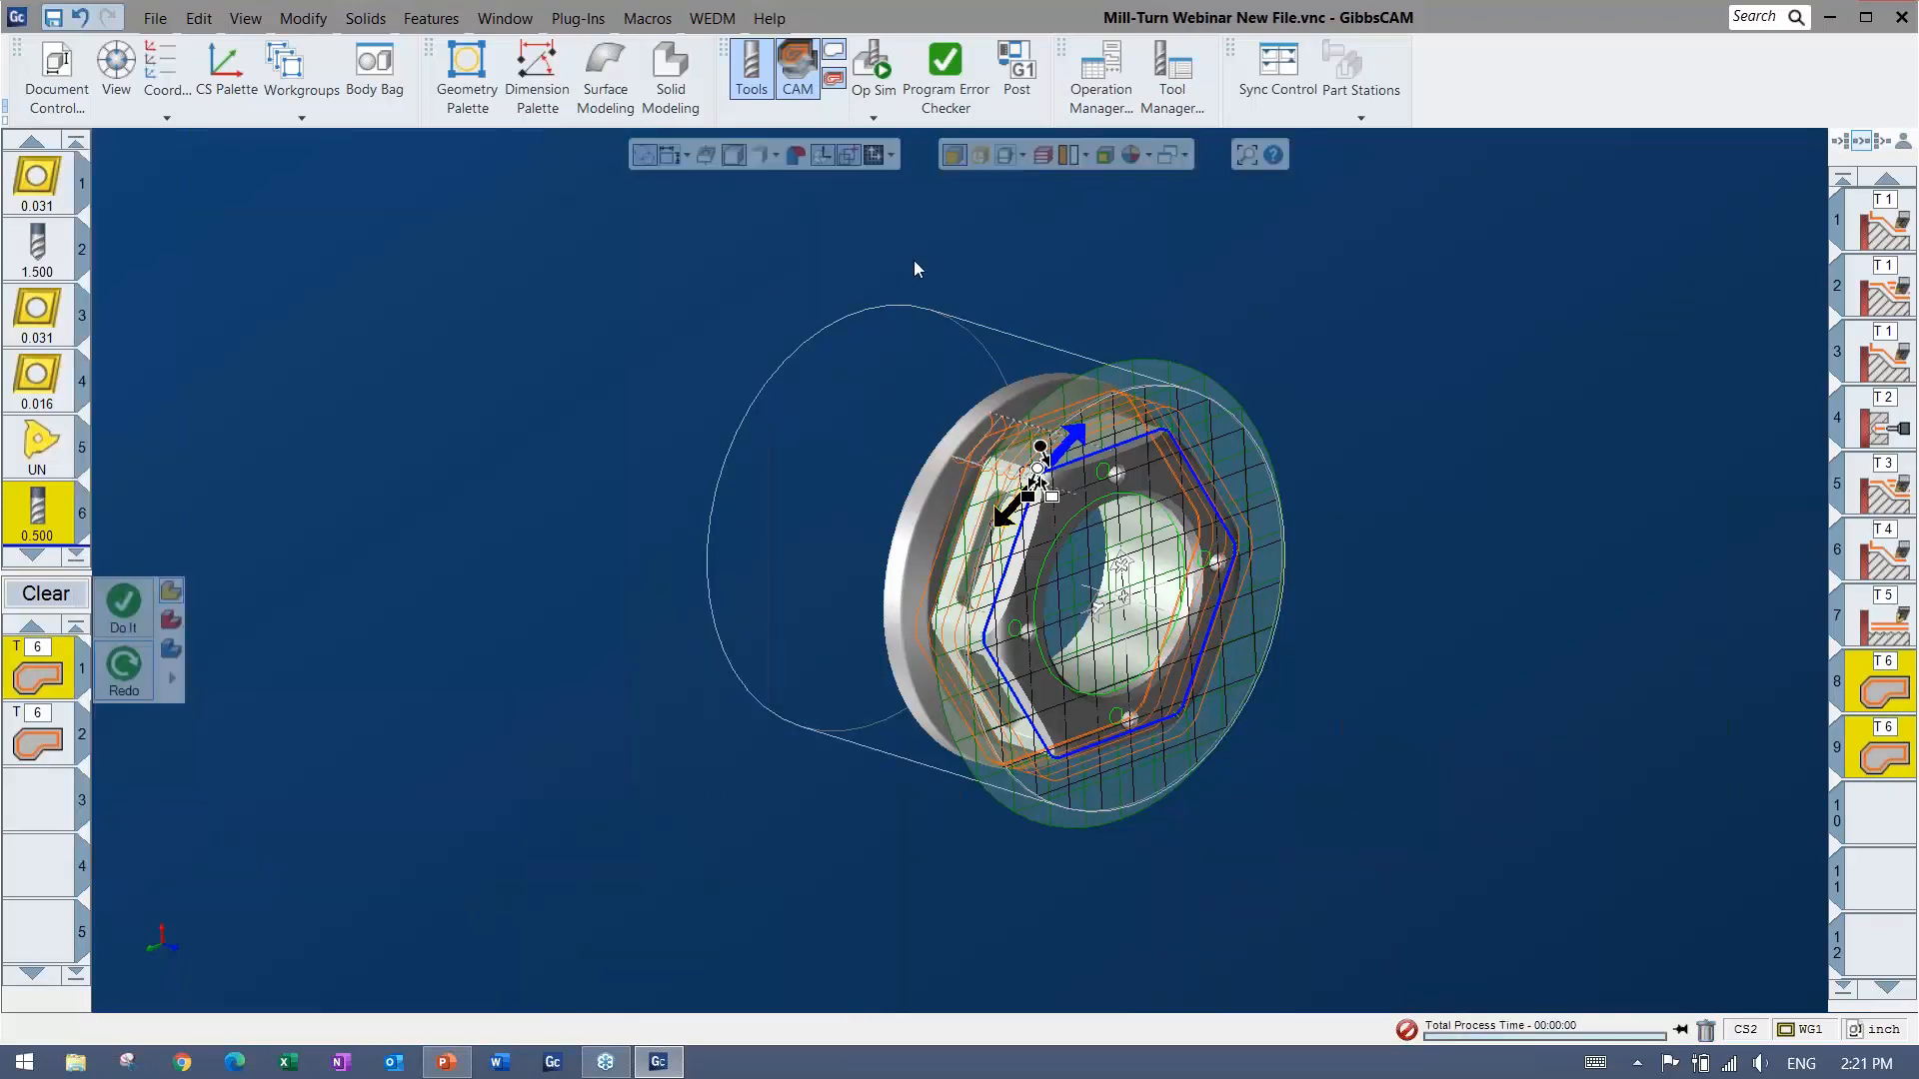
Simulate the hex contour operations with the Position rotation setting.
{"action": "left_click", "coordinate": [874, 68]}
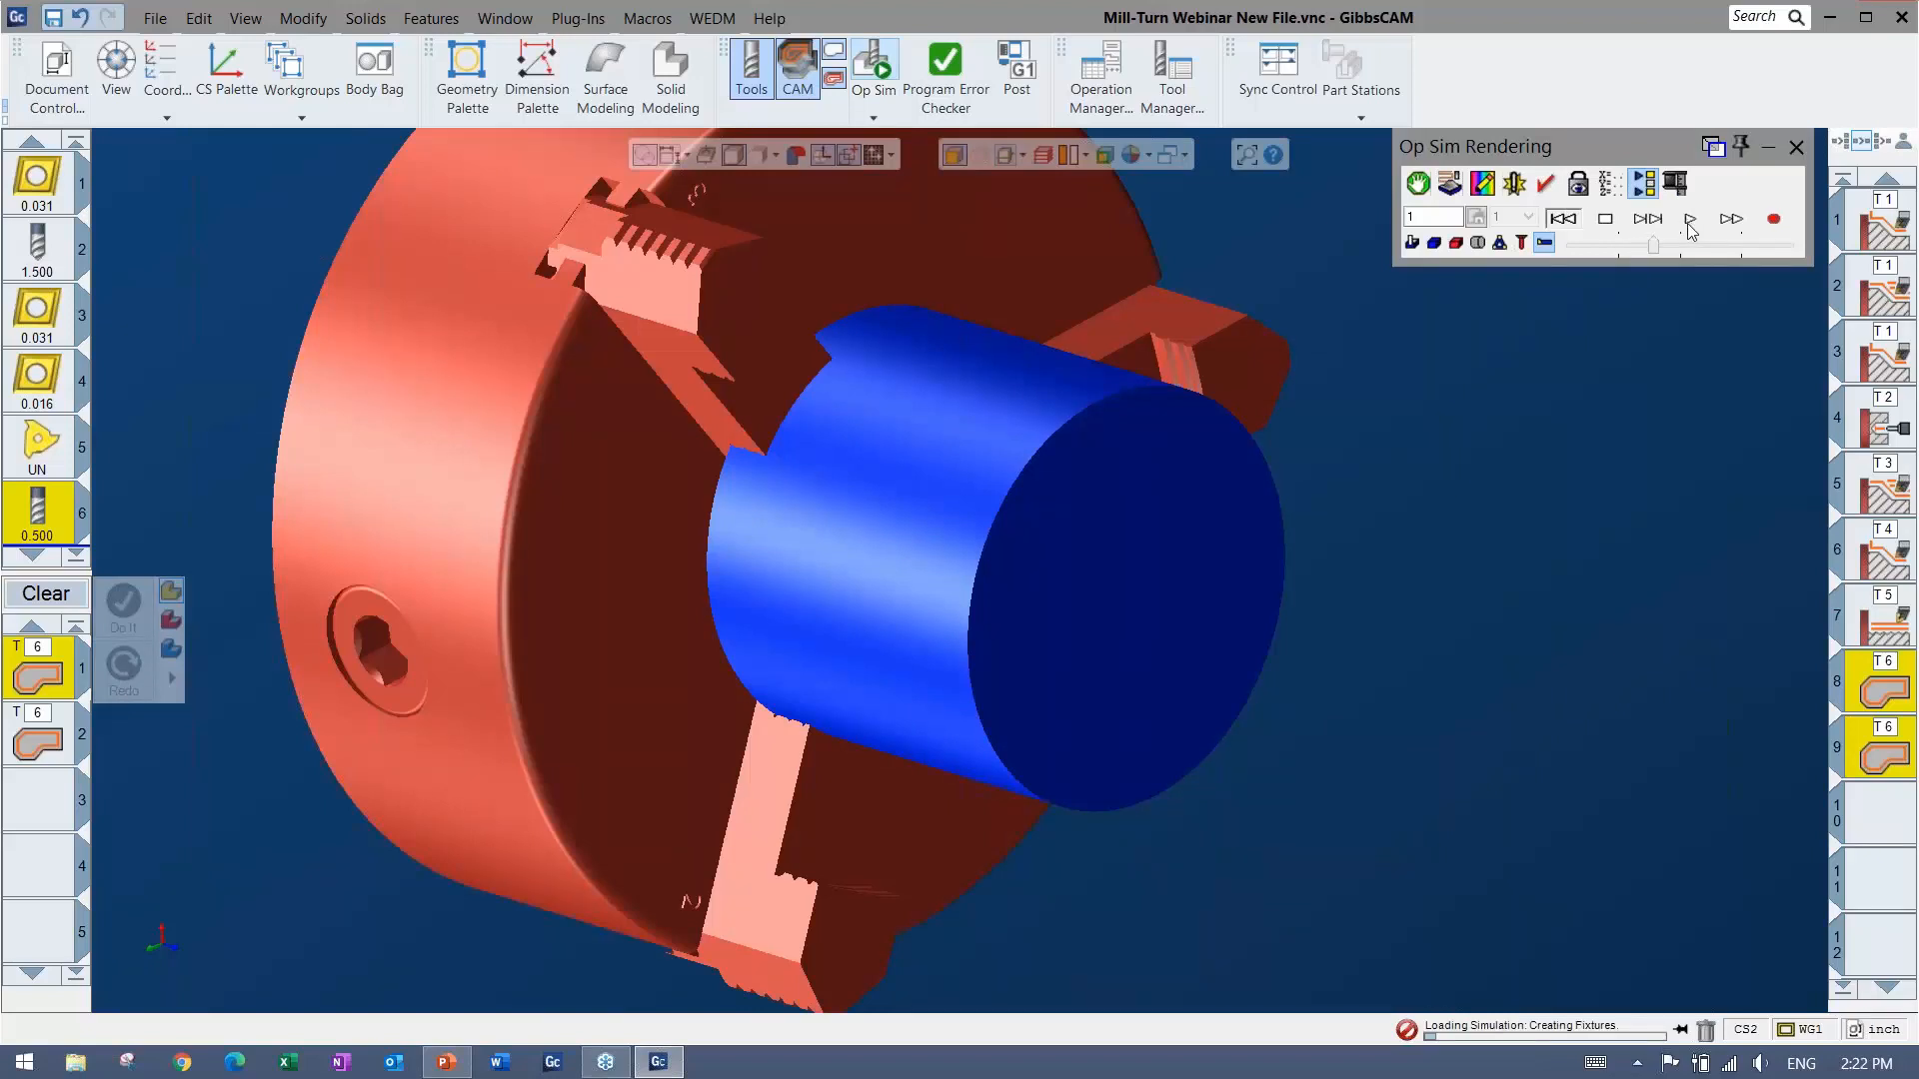
{"action": "left_click", "coordinate": [1690, 220]}
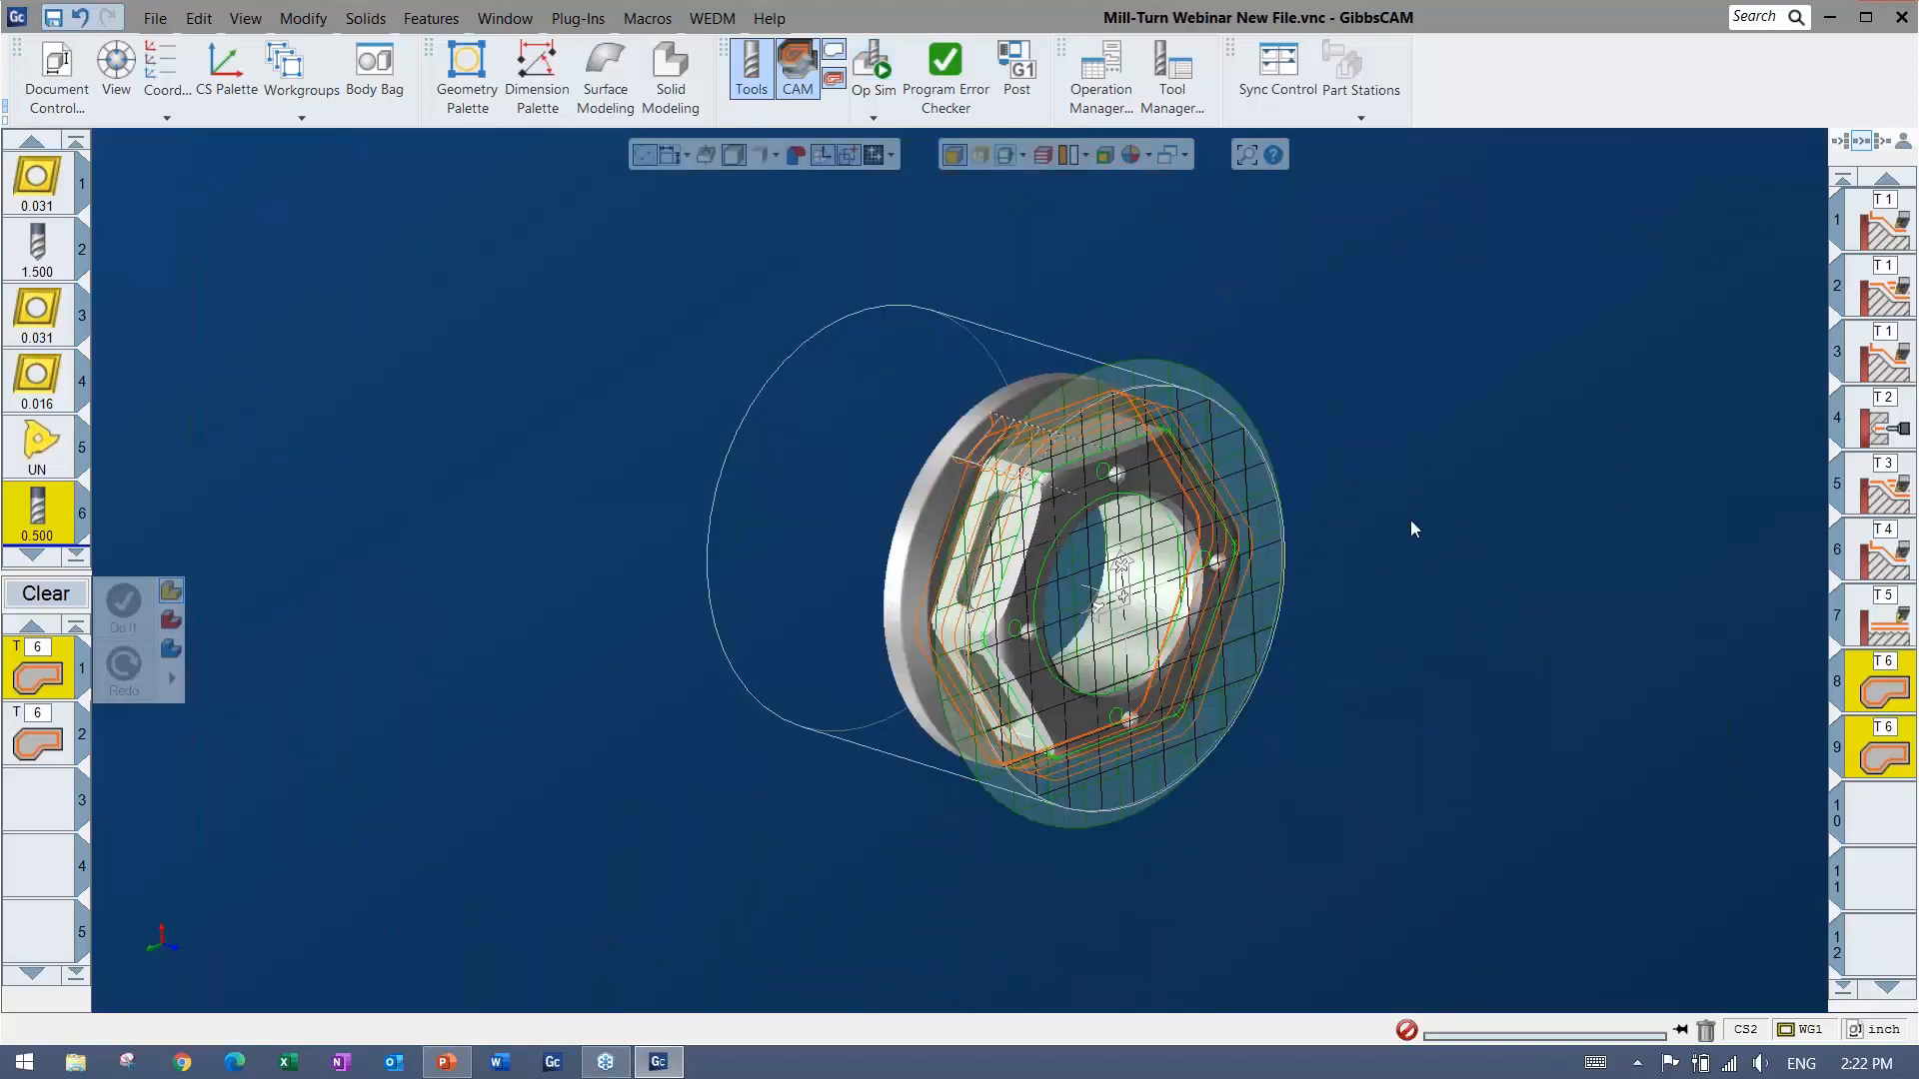
Set the first hex contour process back to Polar & Cylindrical Milling on the XY plane and recalculate its operations.
{"action": "double_click", "coordinate": [1877, 750]}
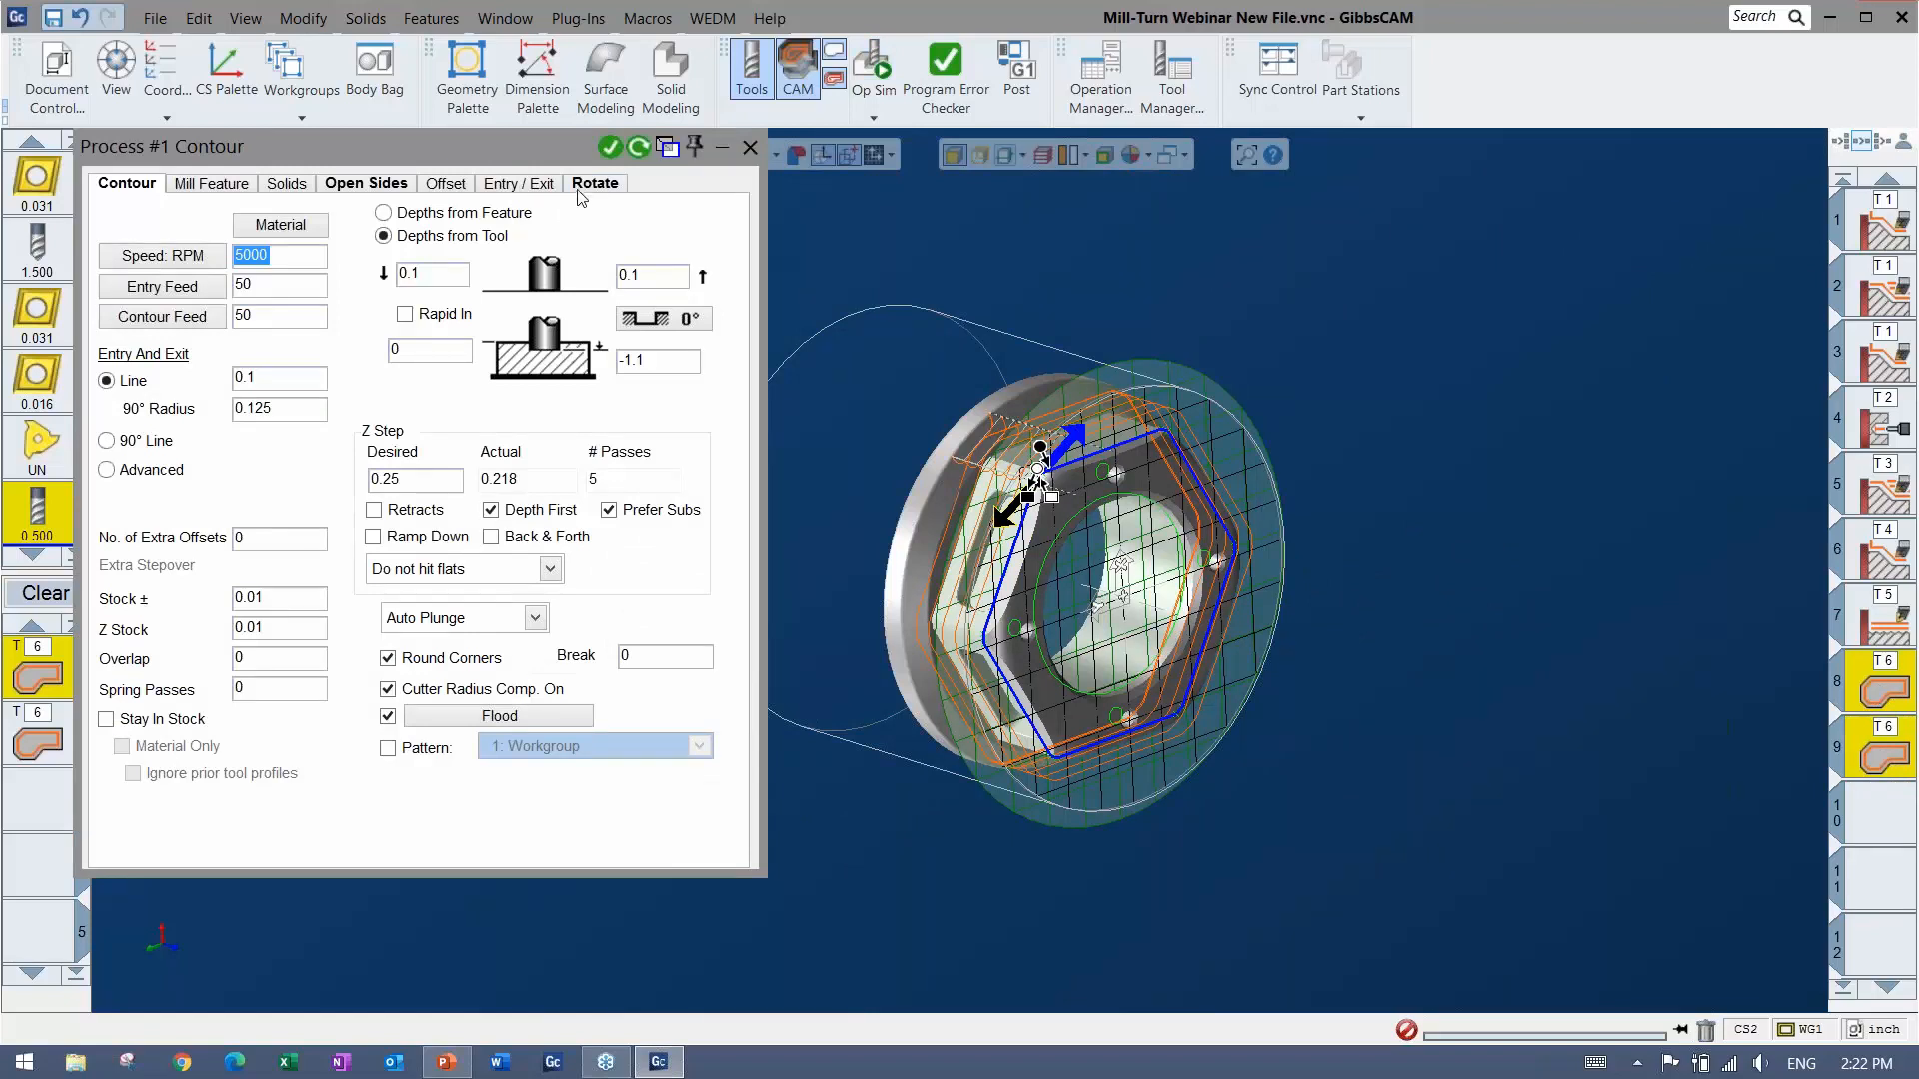
{"action": "left_click", "coordinate": [593, 184]}
{"action": "left_click", "coordinate": [285, 226]}
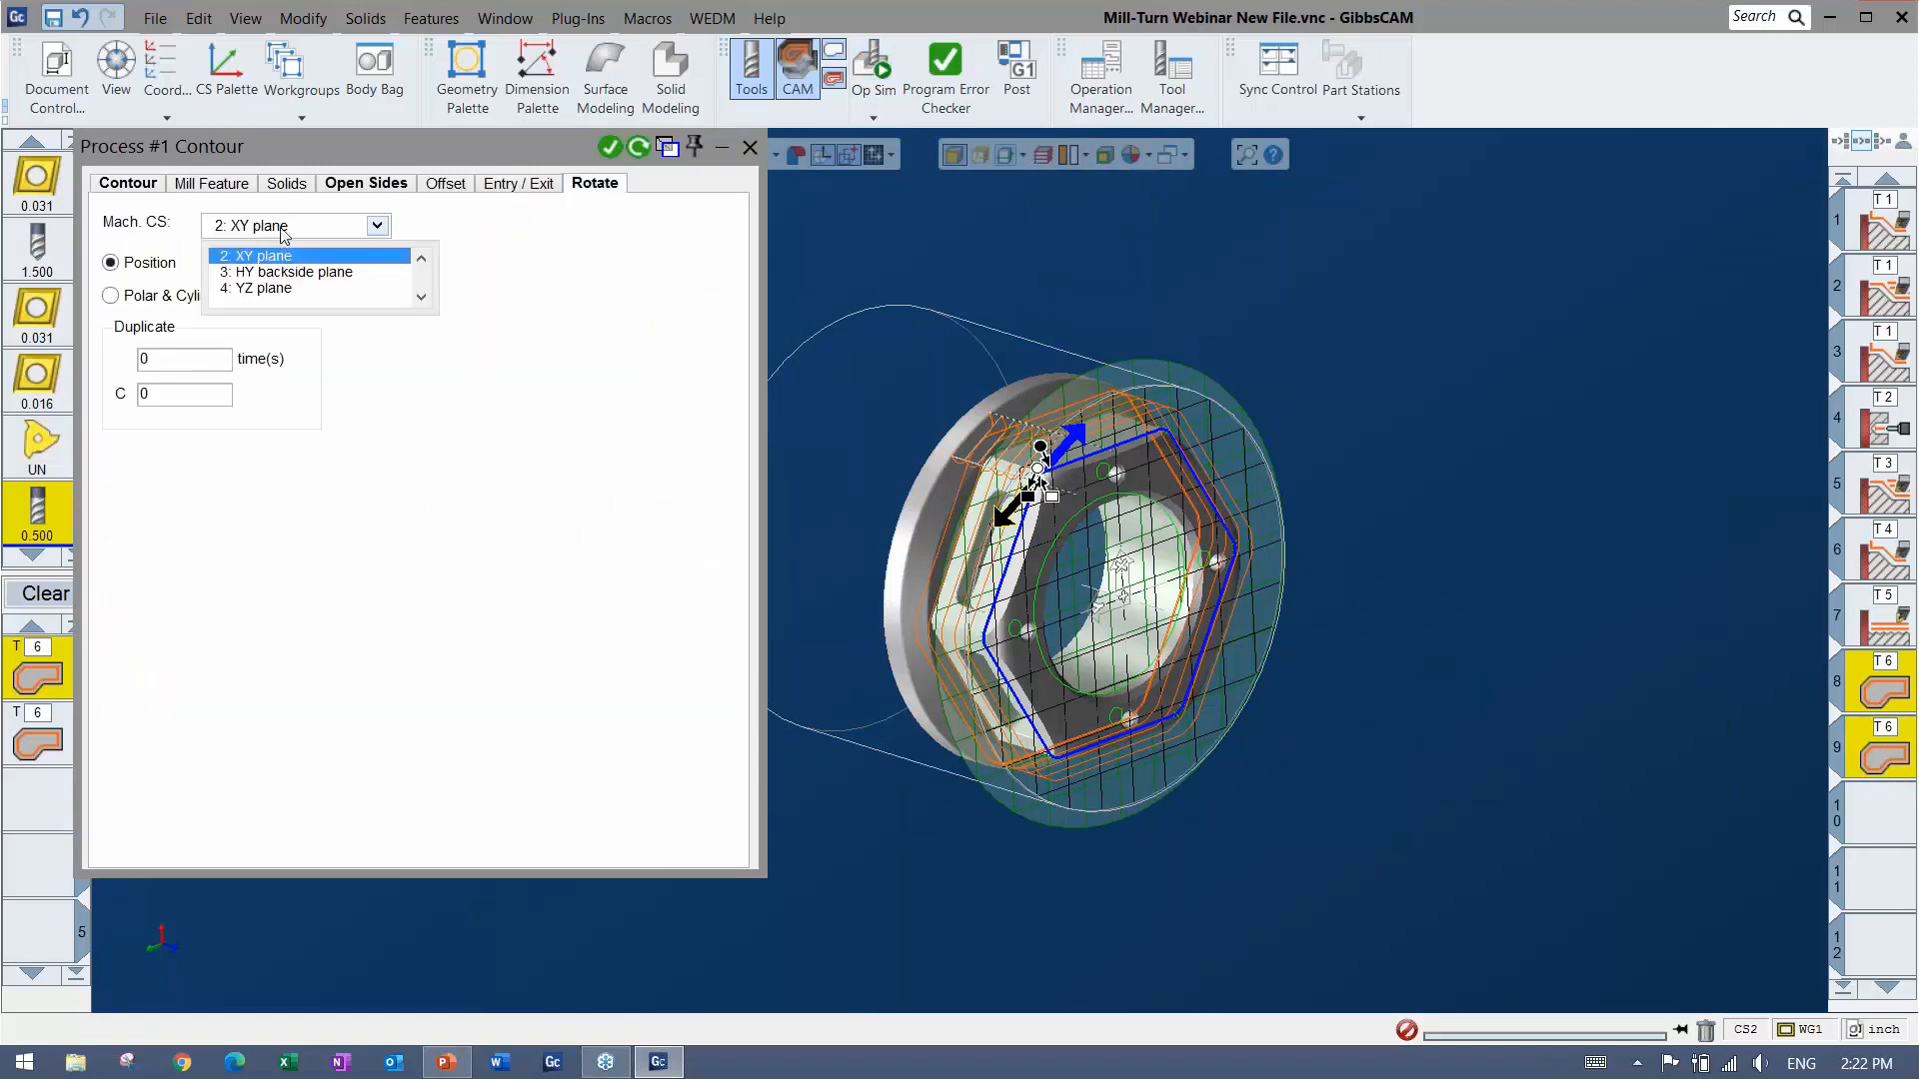
{"action": "left_click", "coordinate": [141, 297]}
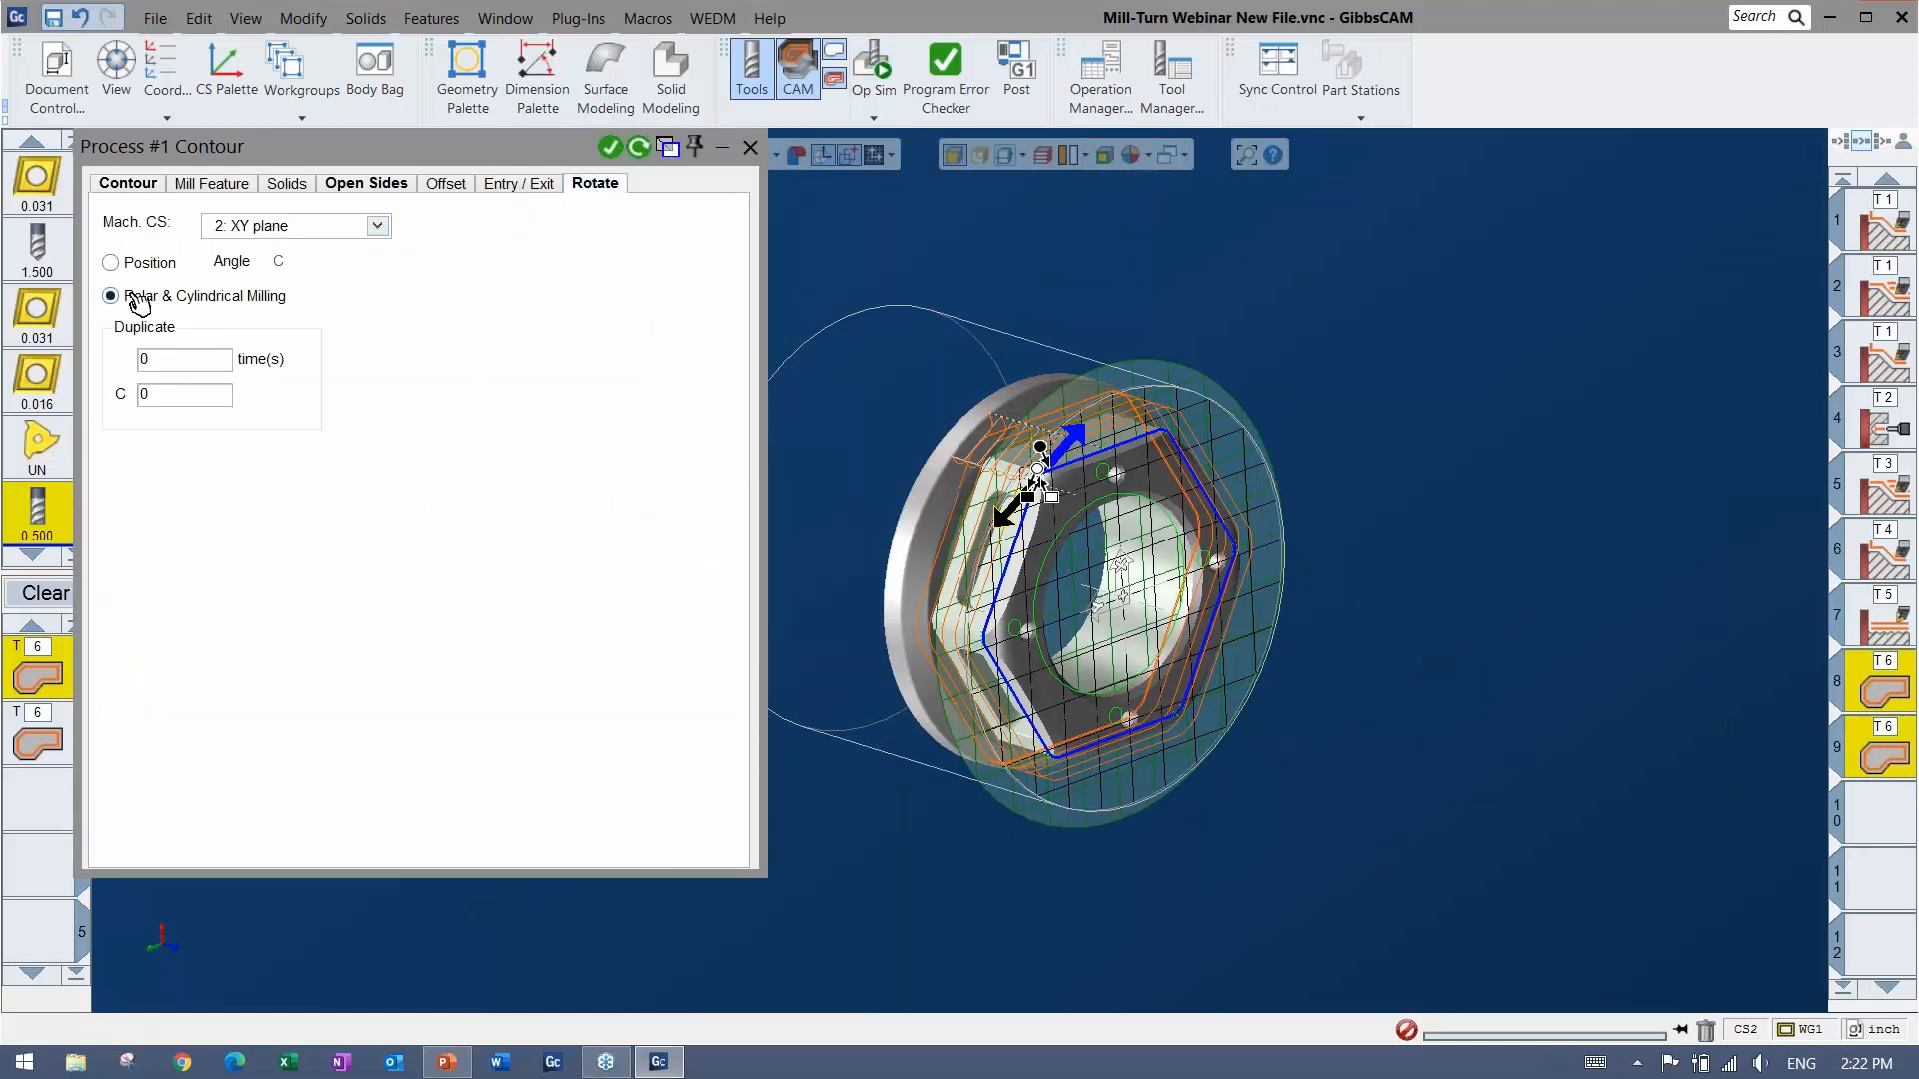
{"action": "left_click", "coordinate": [640, 150]}
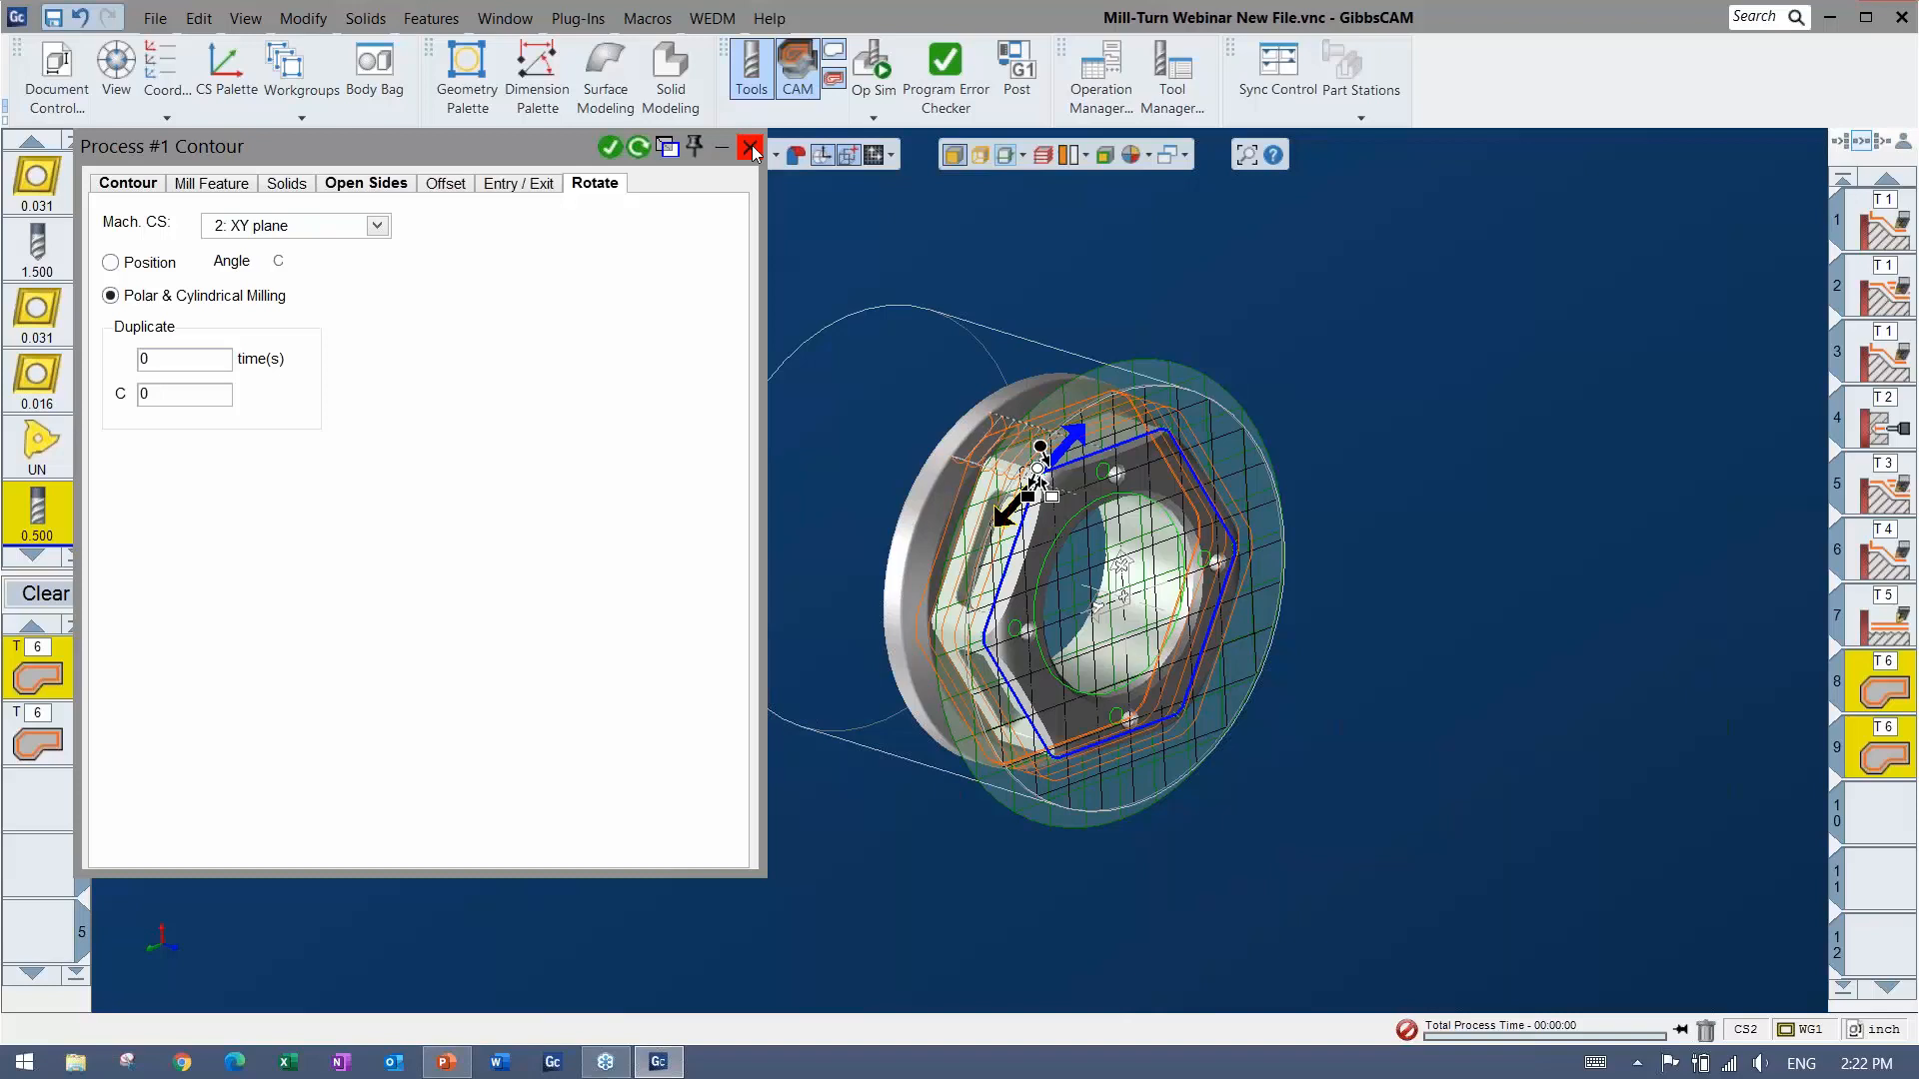
{"action": "left_click", "coordinate": [751, 150]}
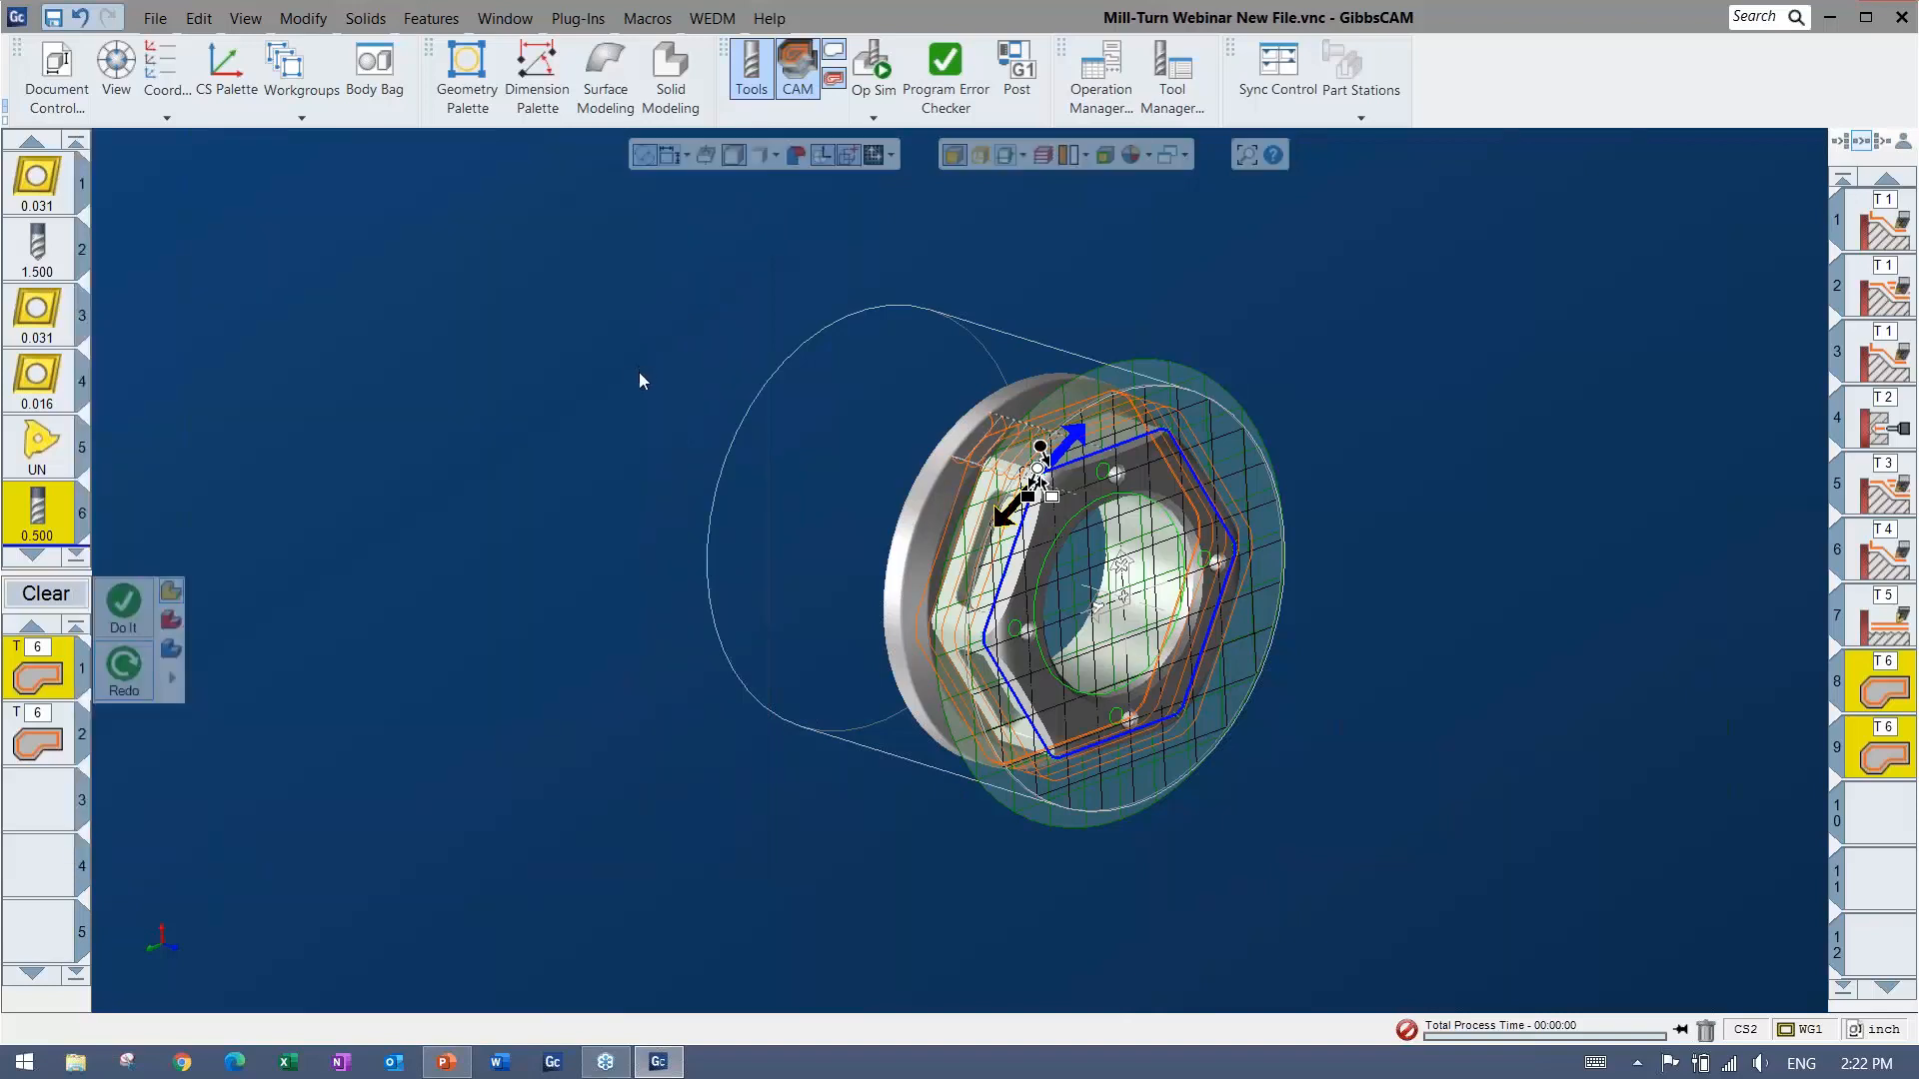
Clear the process list and load the saved Mill-Turn Webinar process list "6 - Face Holes Drill-Chamfer-Threadmill".
{"action": "left_click", "coordinate": [44, 595]}
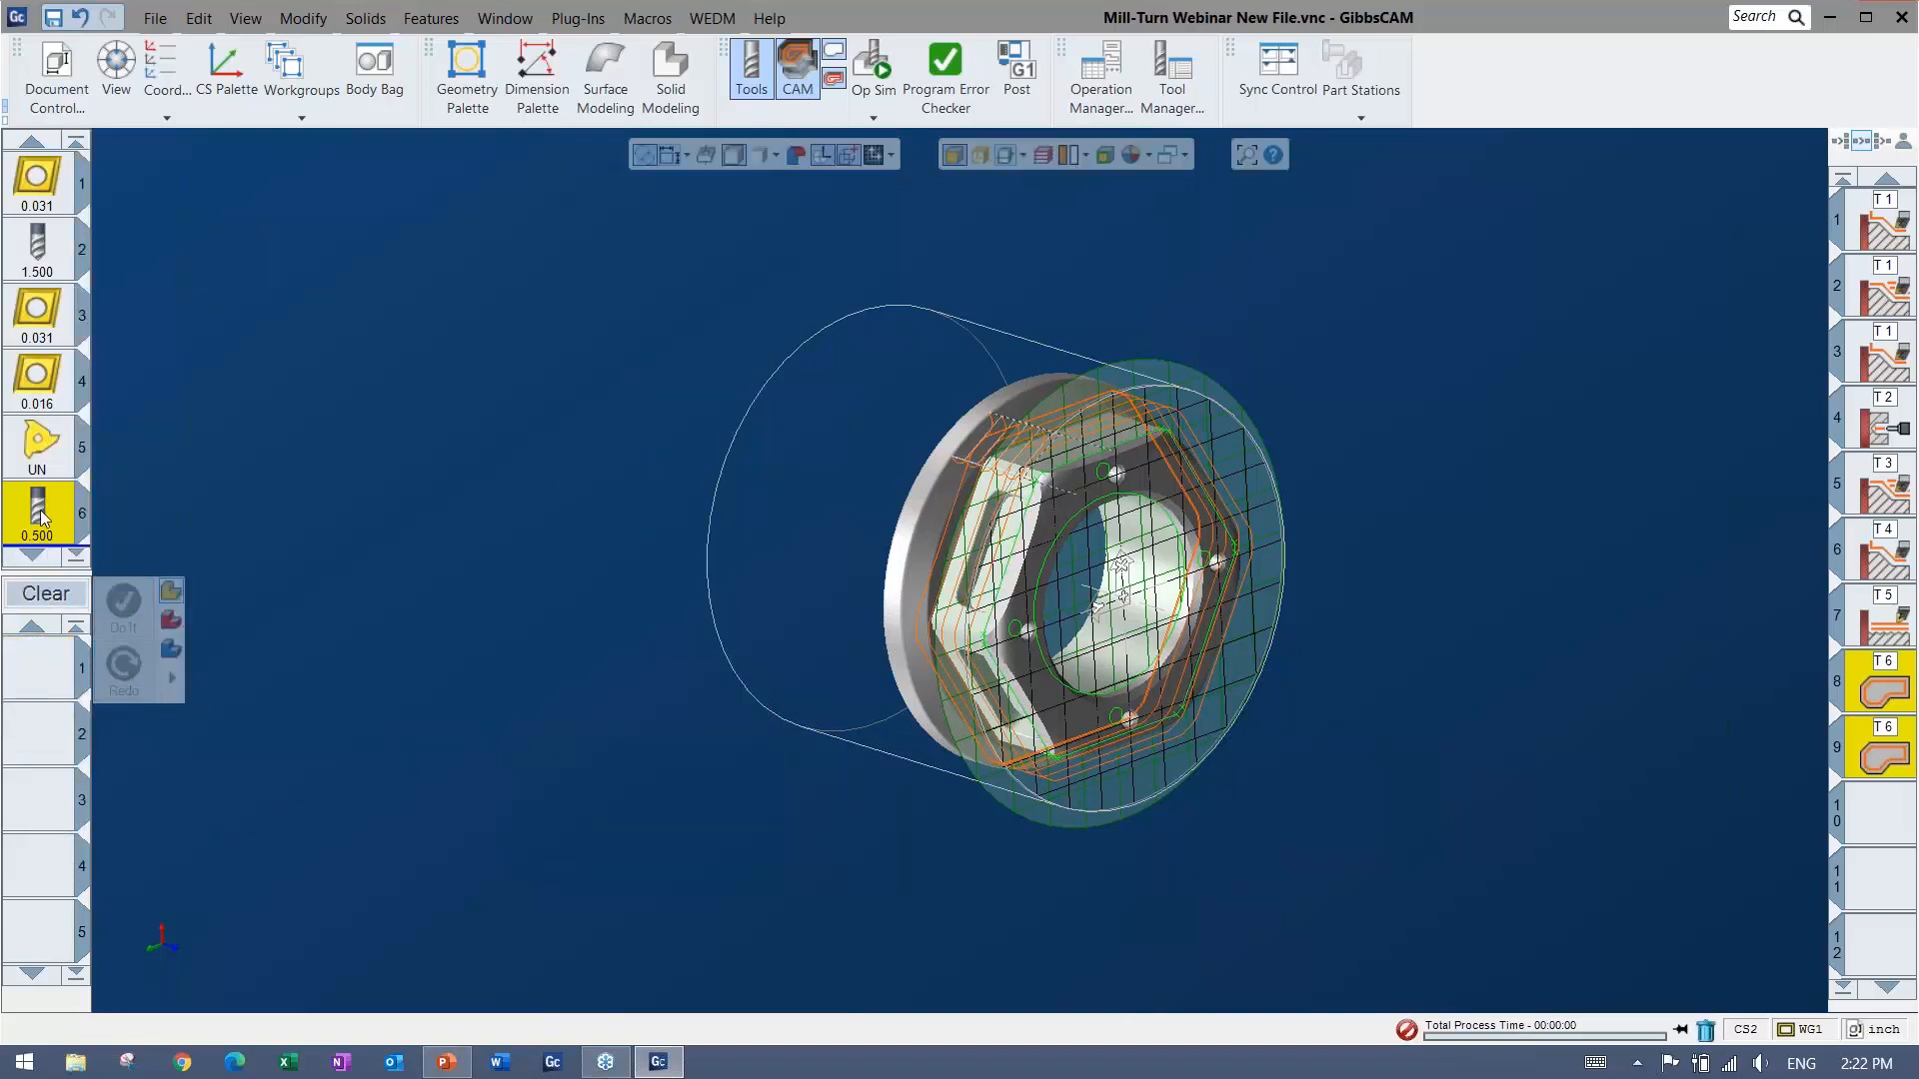
{"action": "scroll", "coordinate": [41, 517], "scroll_direction": "down", "scroll_amount": 1}
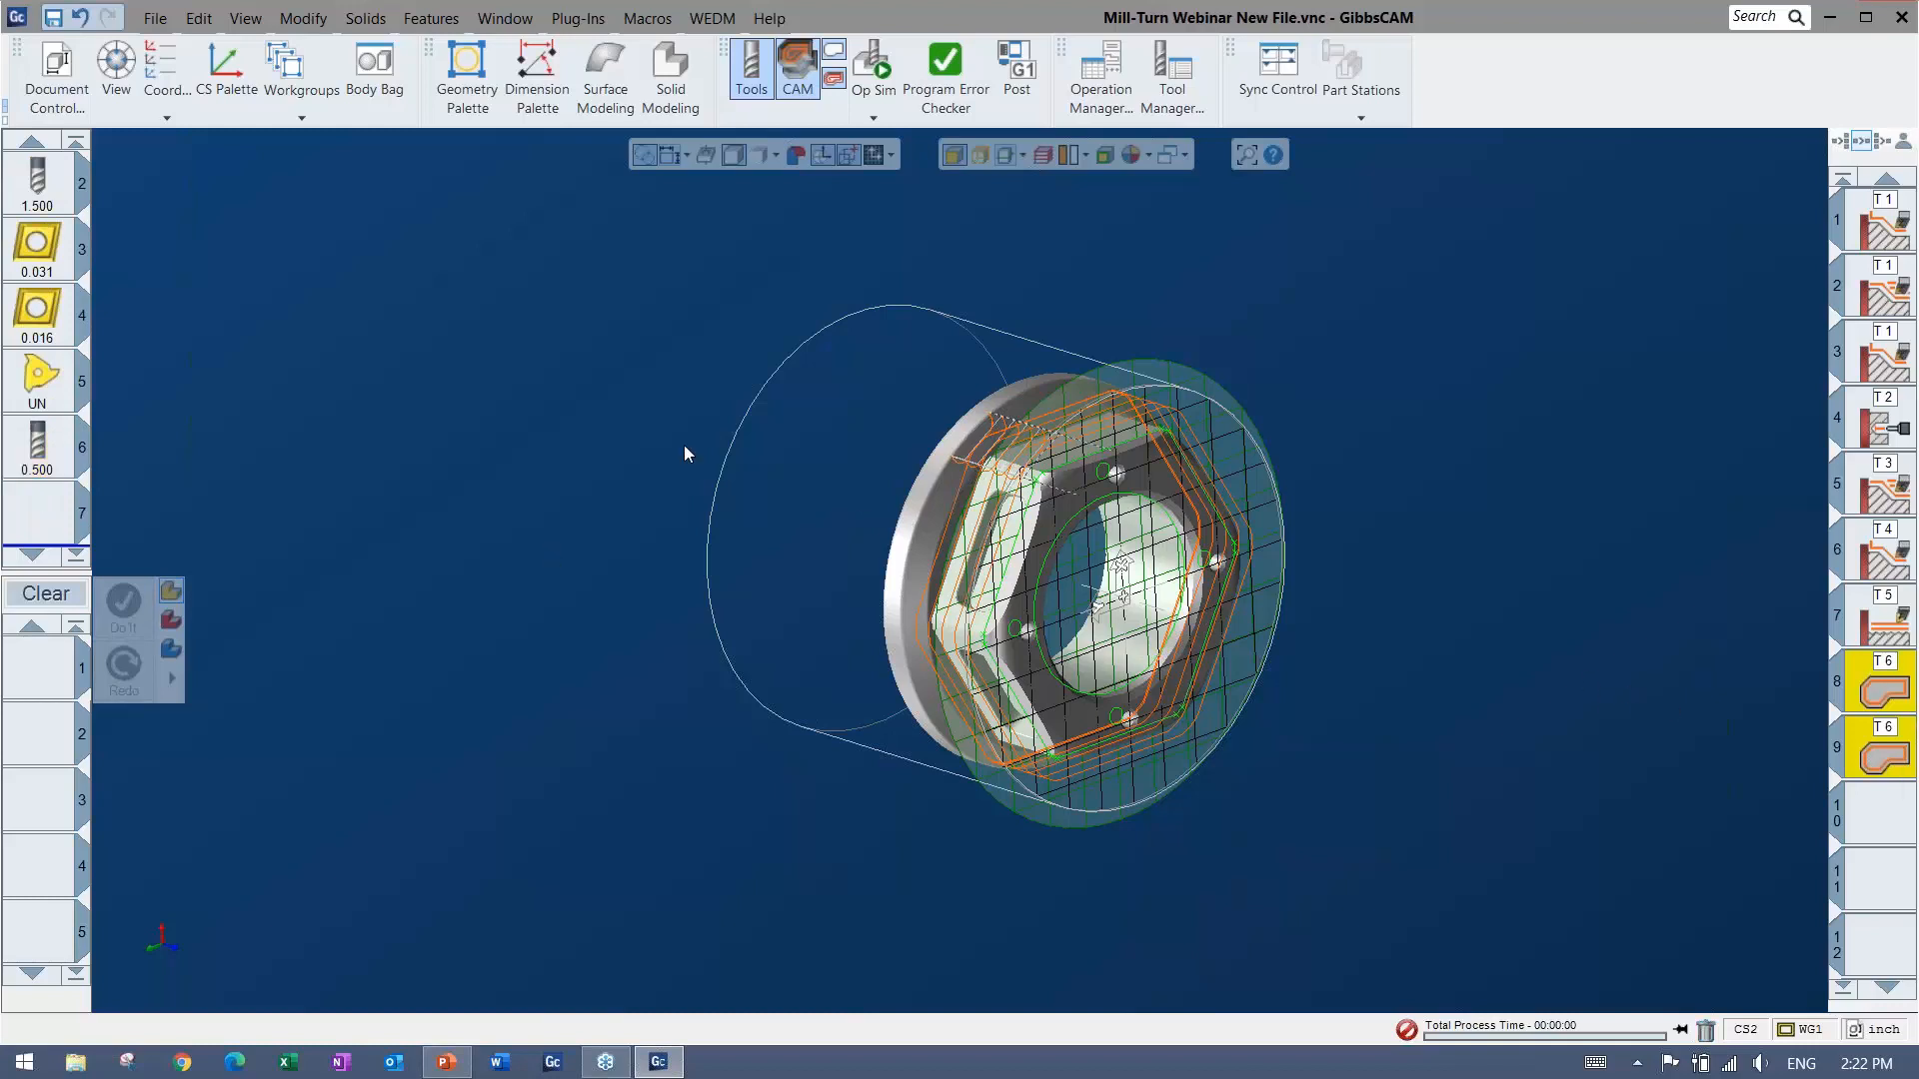
{"action": "right_click", "coordinate": [40, 676]}
{"action": "mouse_move", "coordinate": [104, 854]}
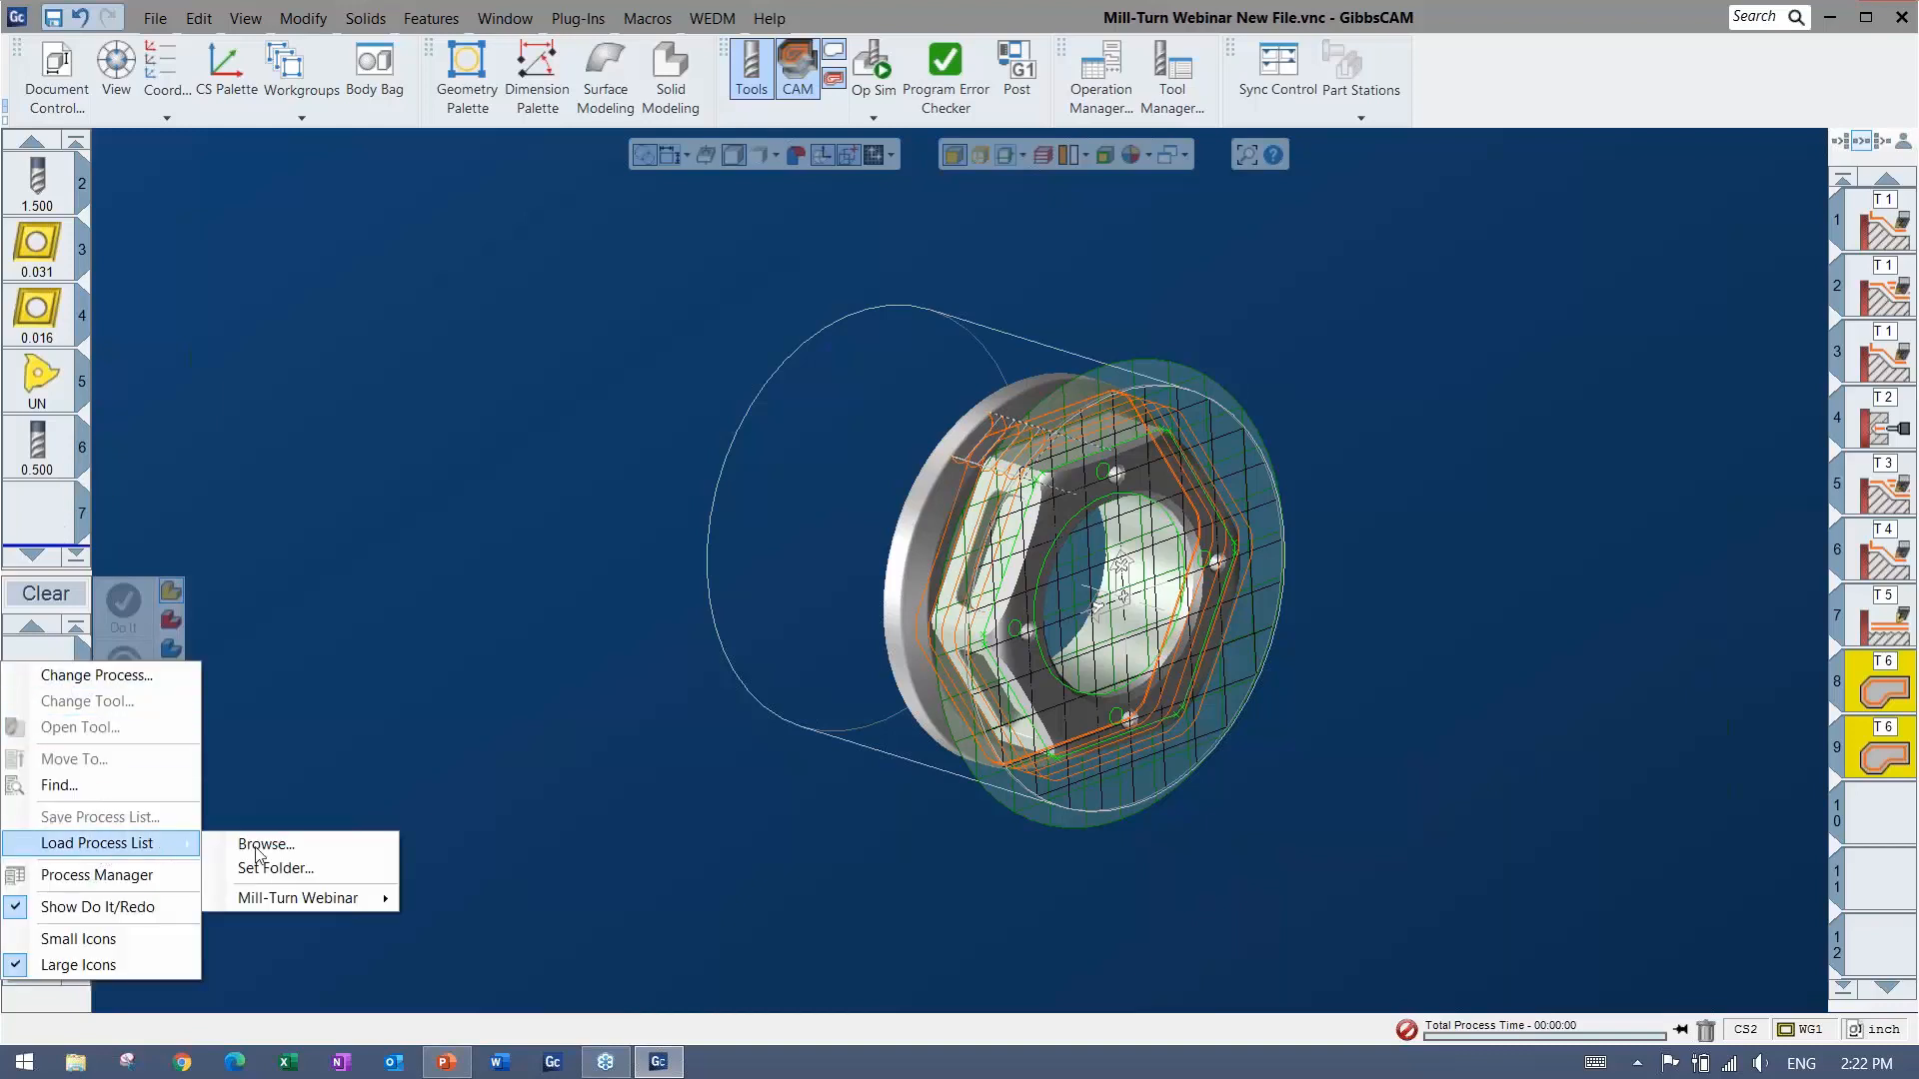
{"action": "mouse_move", "coordinate": [323, 898]}
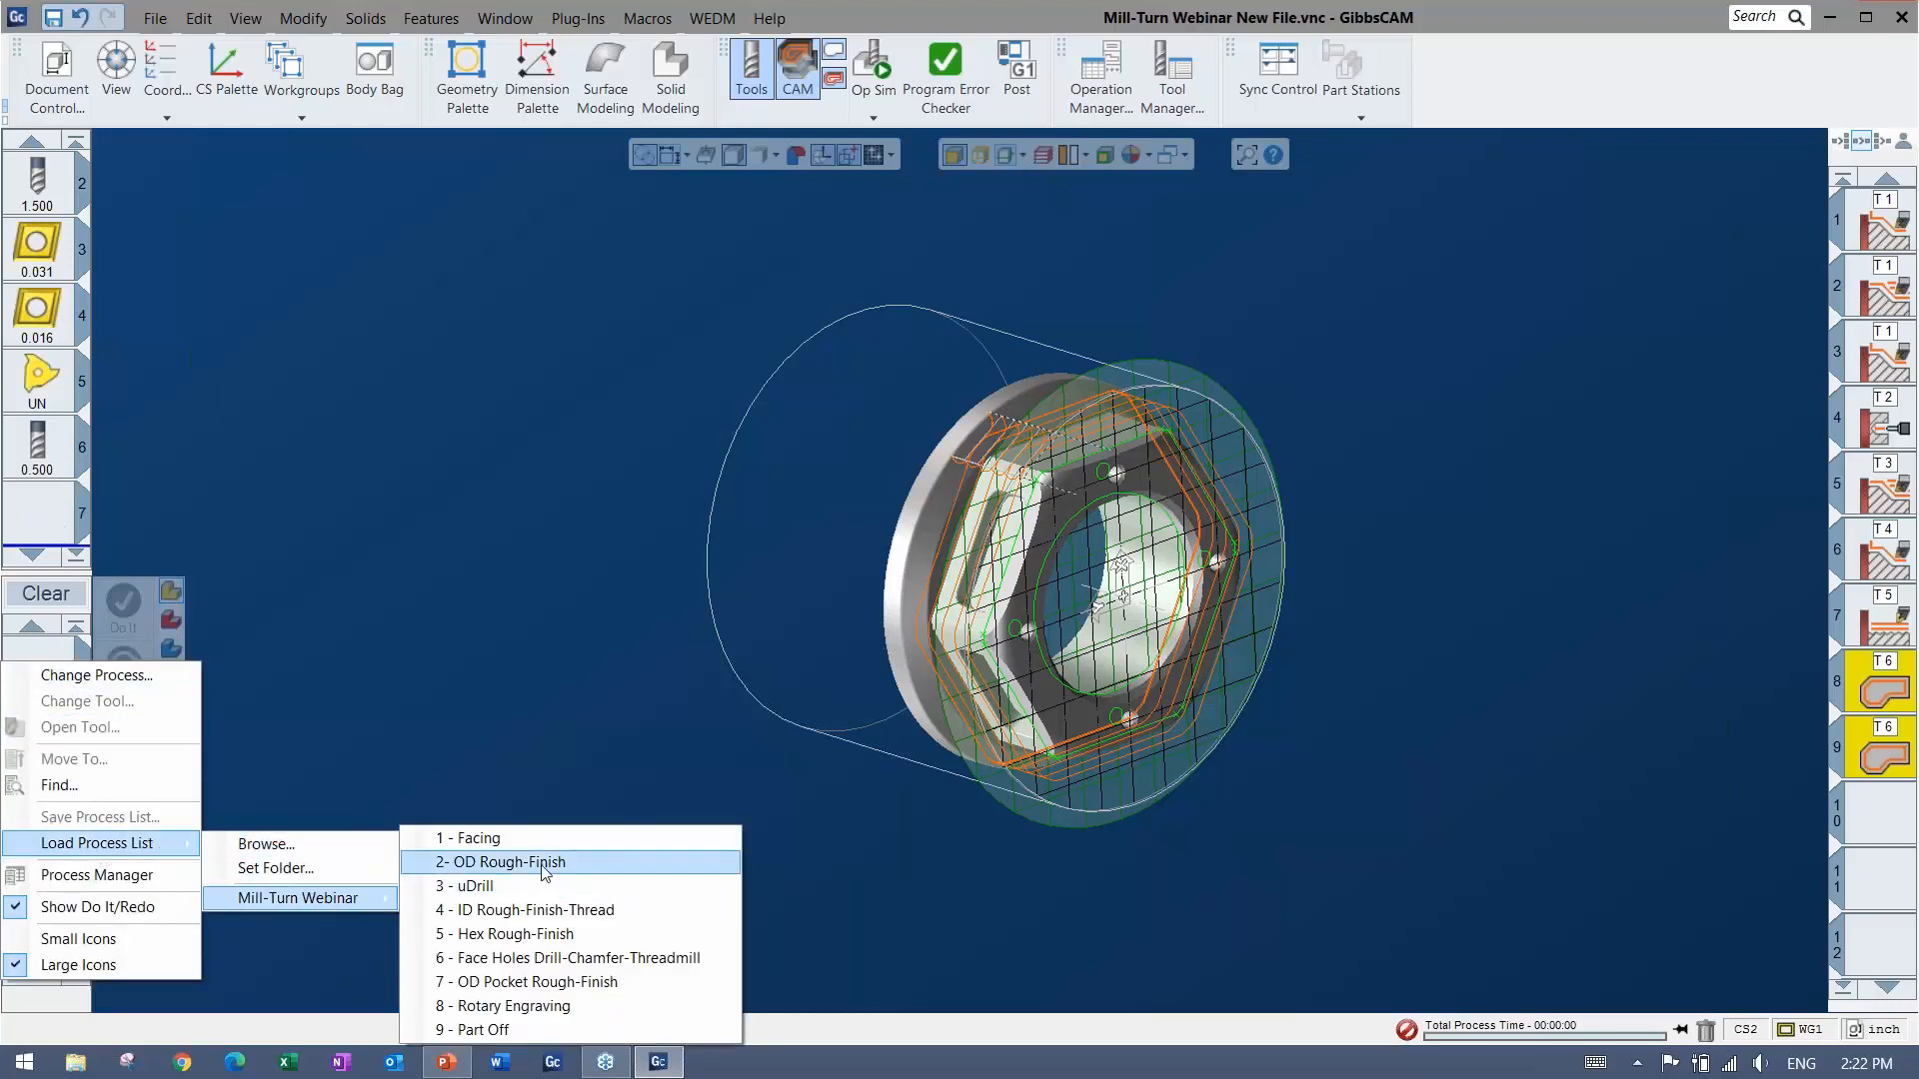
{"action": "left_click", "coordinate": [580, 958]}
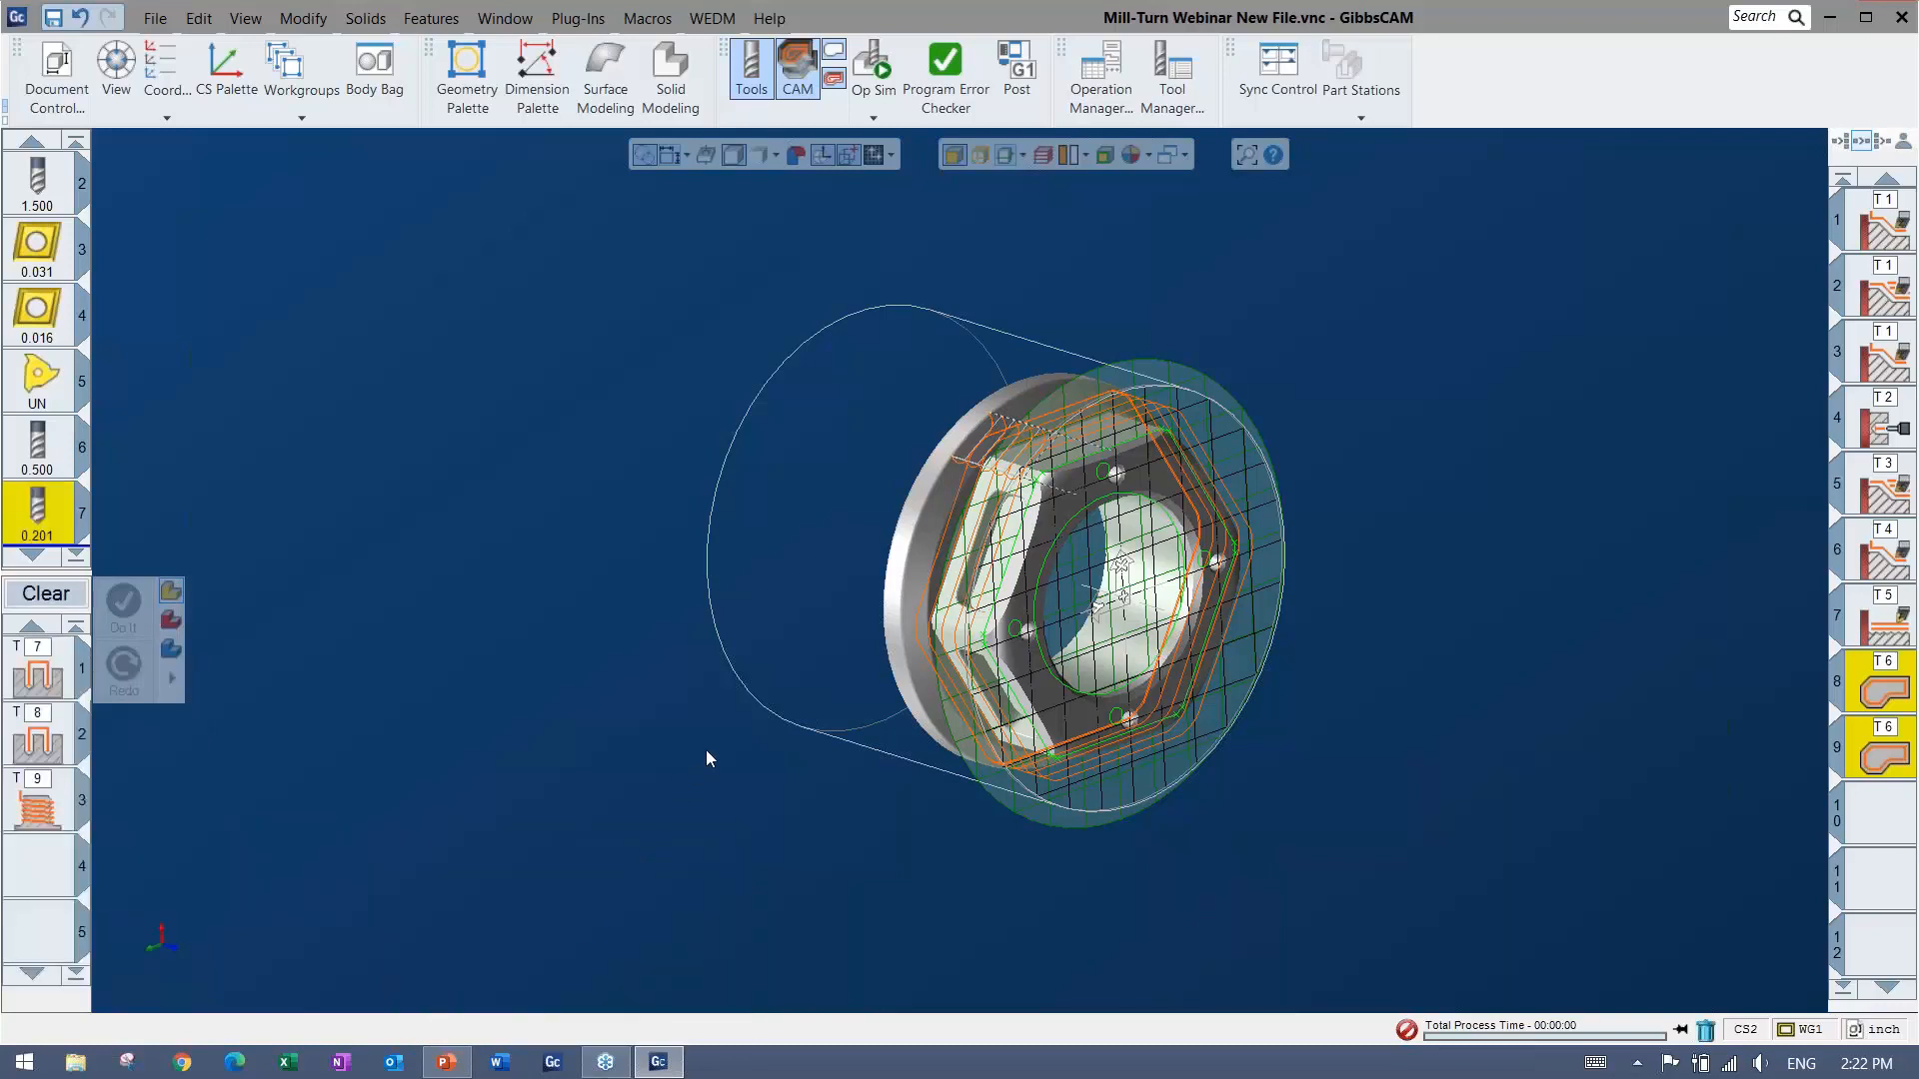
Check the rotation settings of the first face-hole drilling process.
{"action": "double_click", "coordinate": [56, 671]}
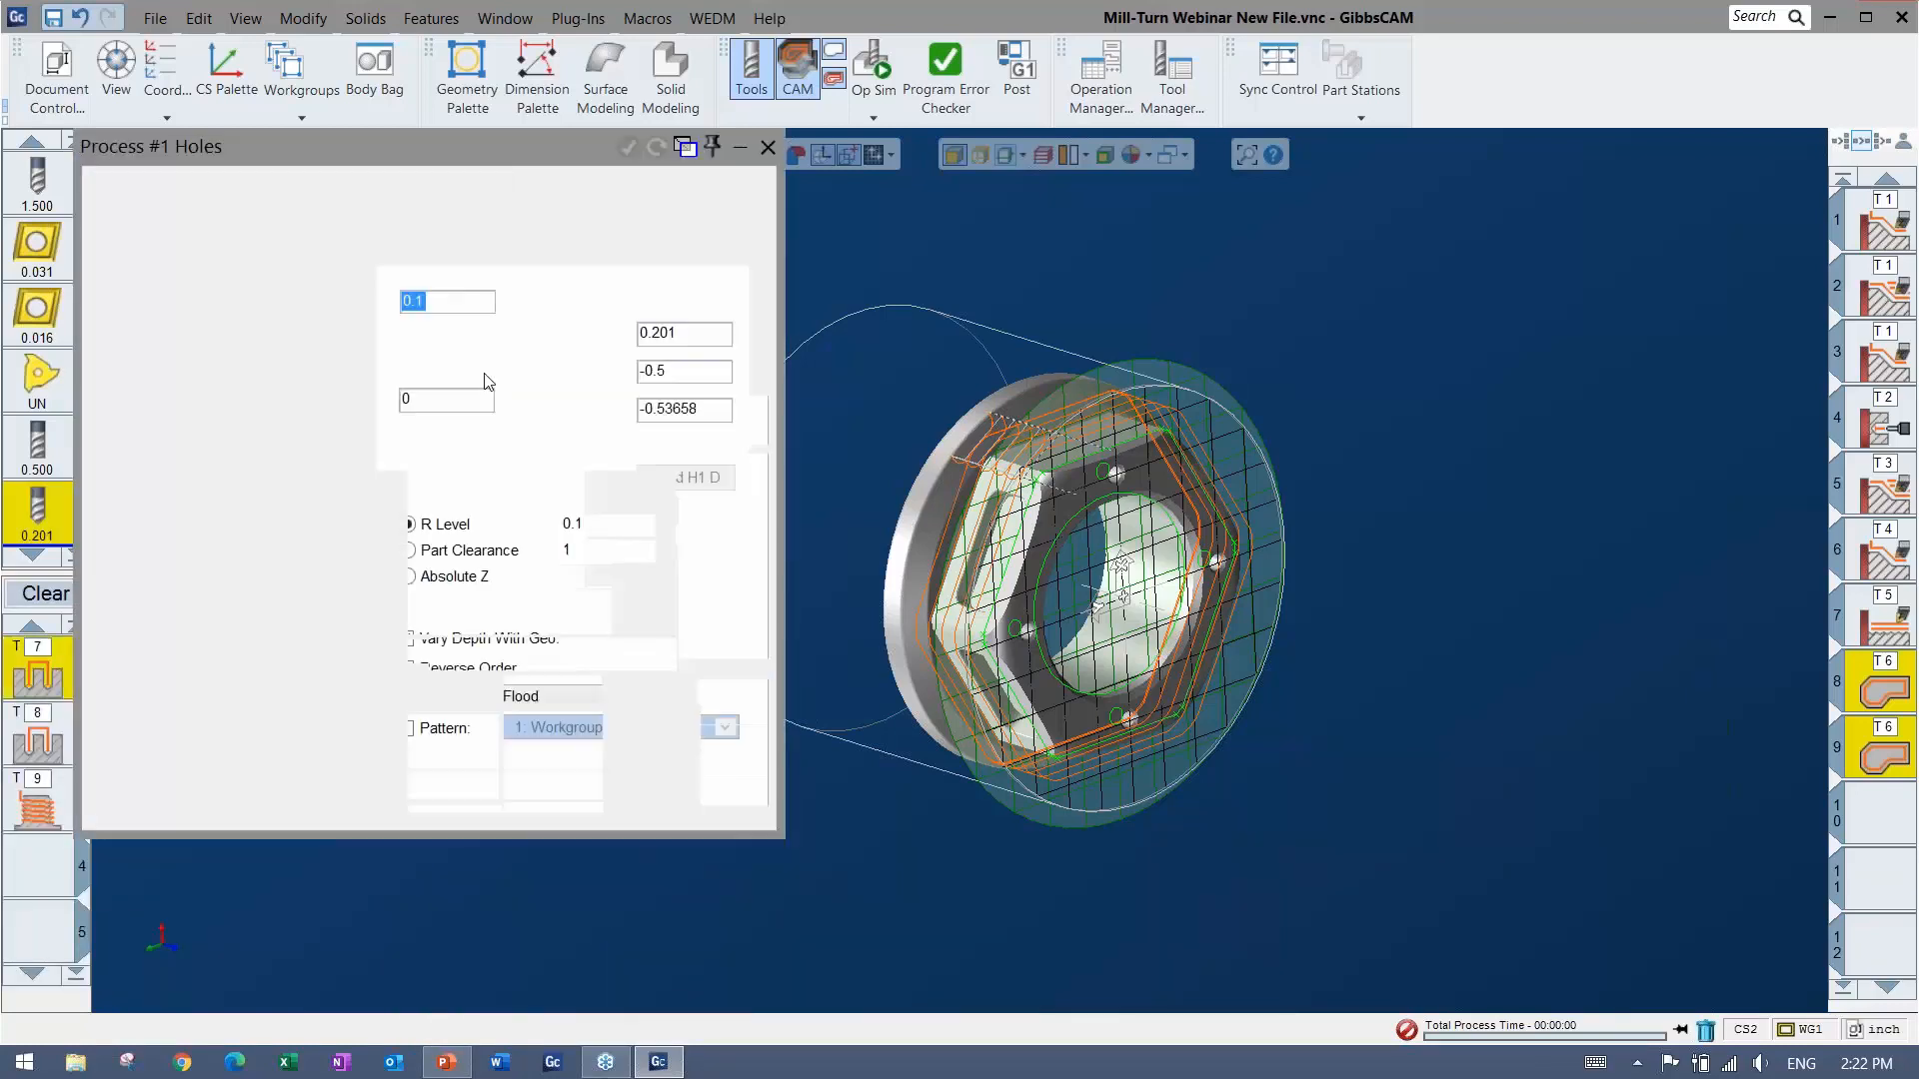
{"action": "left_click", "coordinate": [478, 184]}
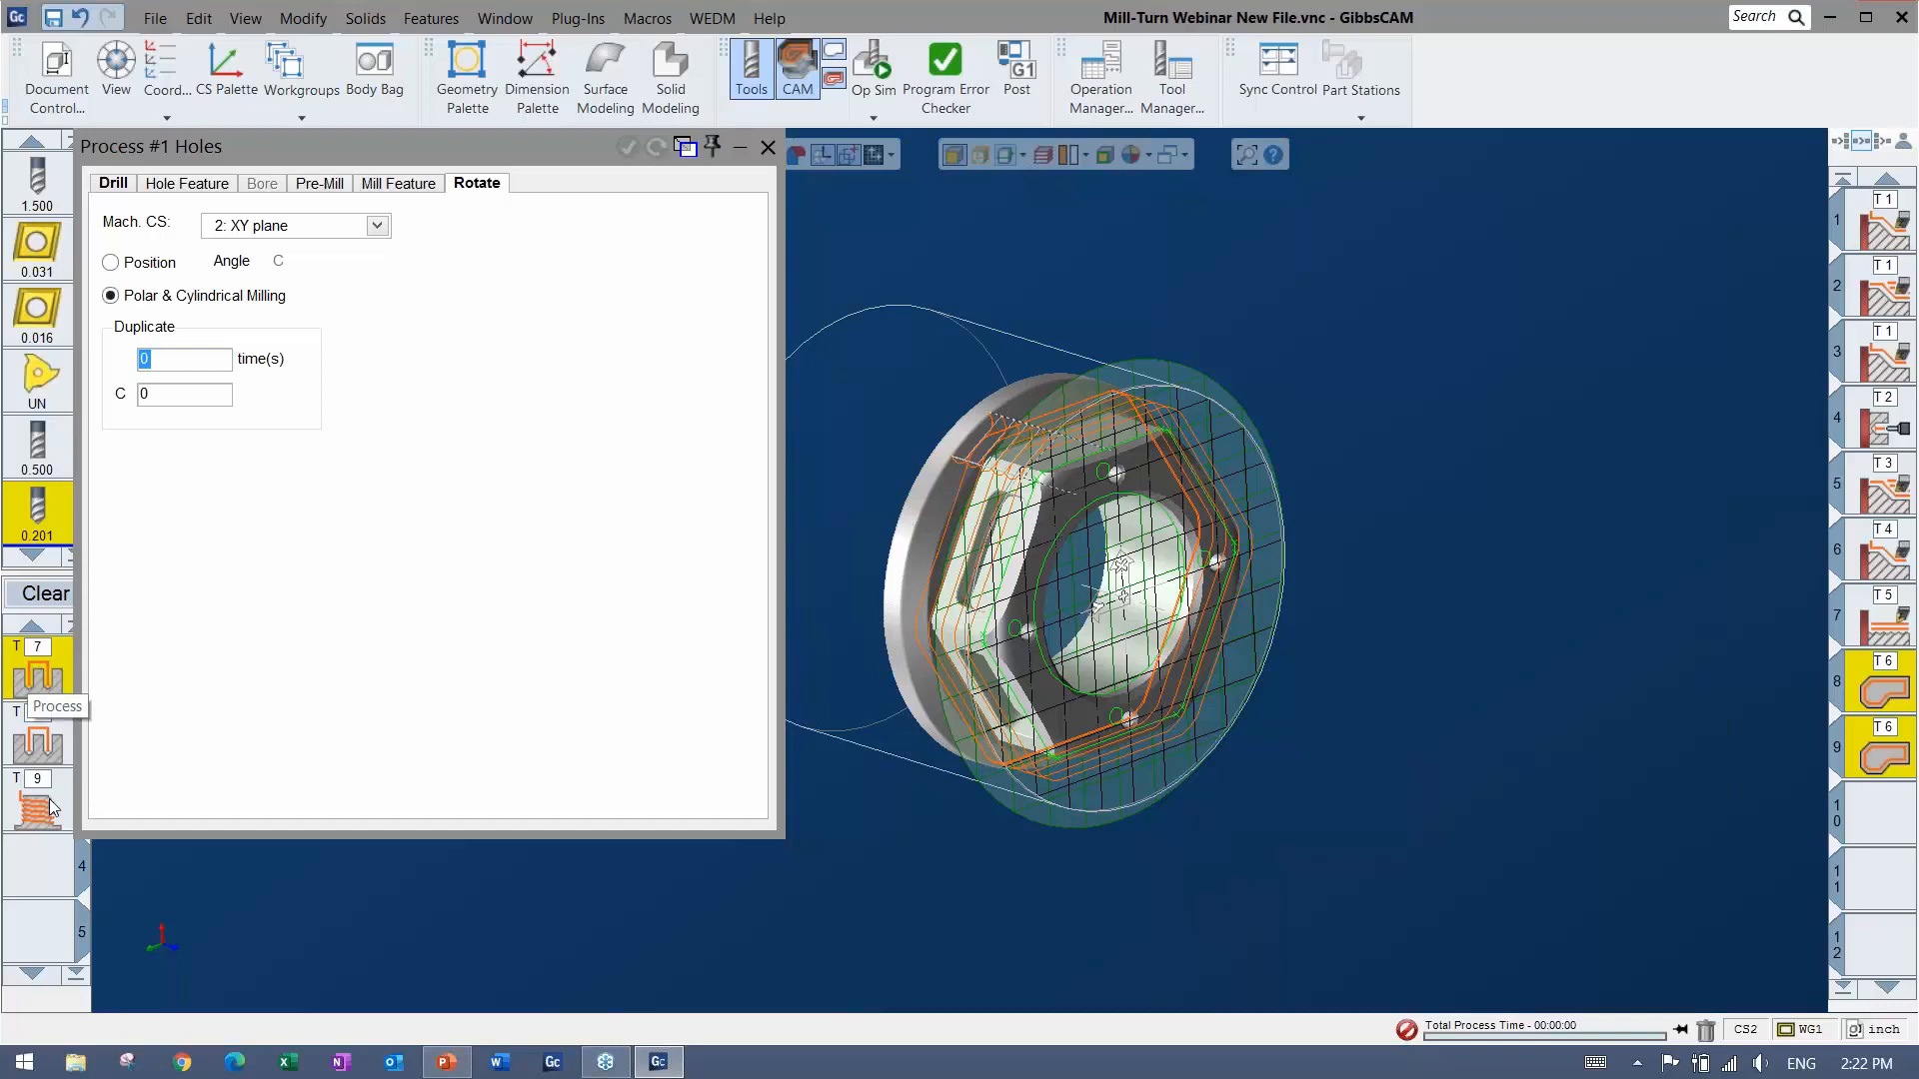
{"action": "left_click", "coordinate": [768, 149]}
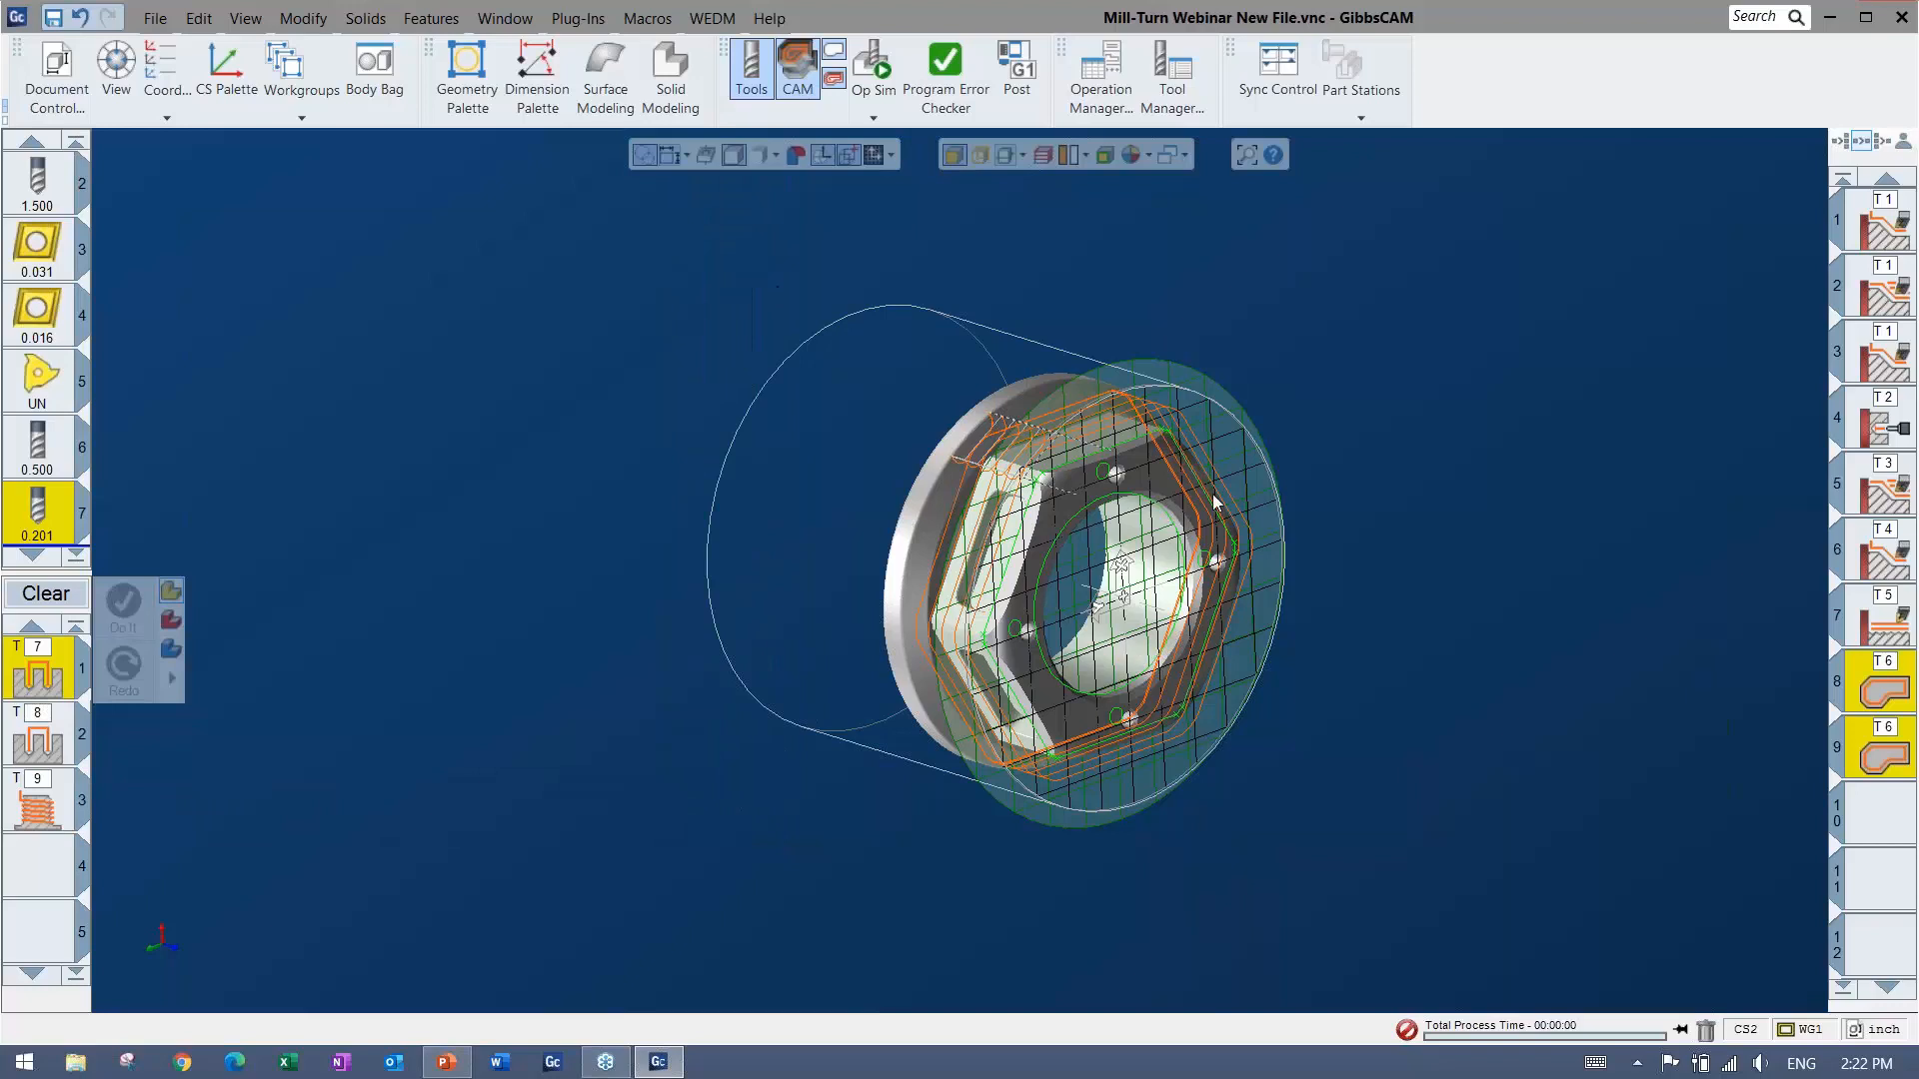
Select the hole points on the front face, generate the drill, chamfer and thread-mill operations, and deselect them using empty operation slot 13.
{"action": "left_click", "coordinate": [1107, 472]}
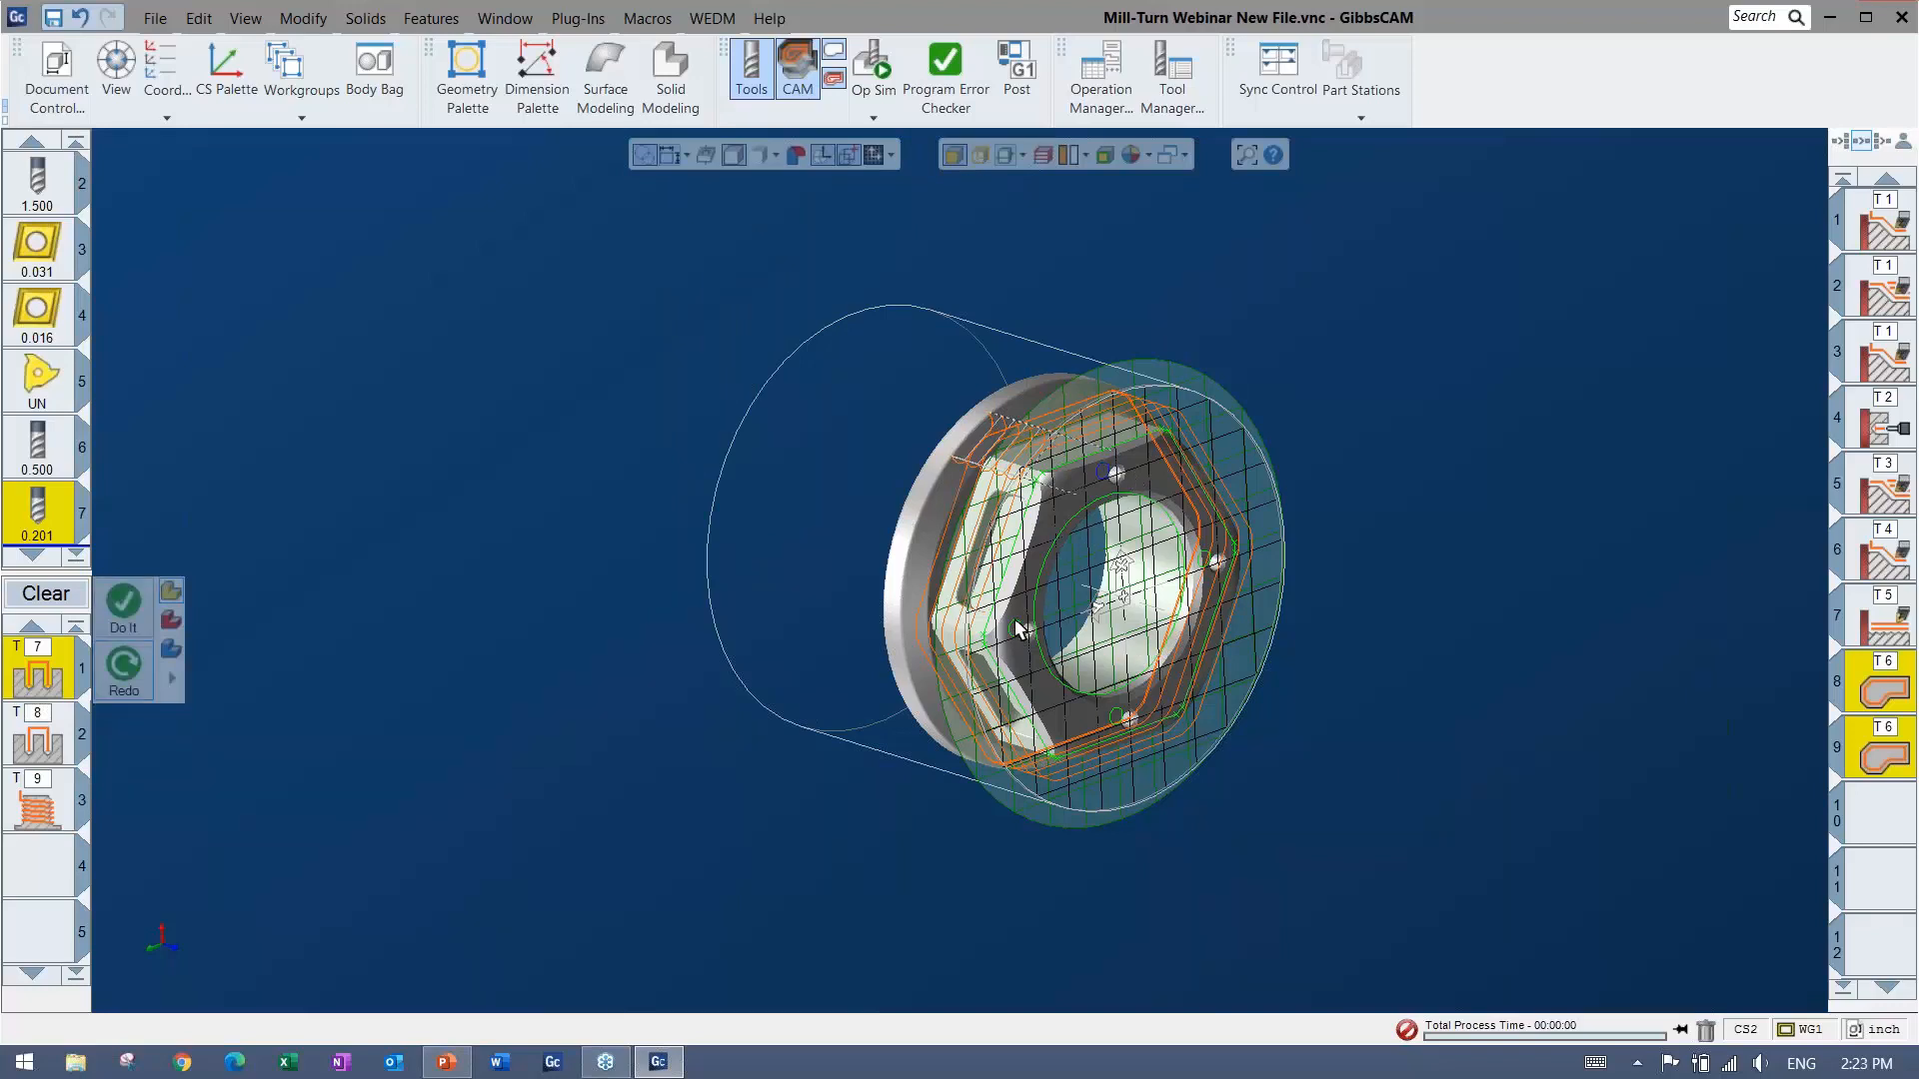
{"action": "left_click", "coordinate": [1206, 553]}
{"action": "left_click", "coordinate": [124, 604]}
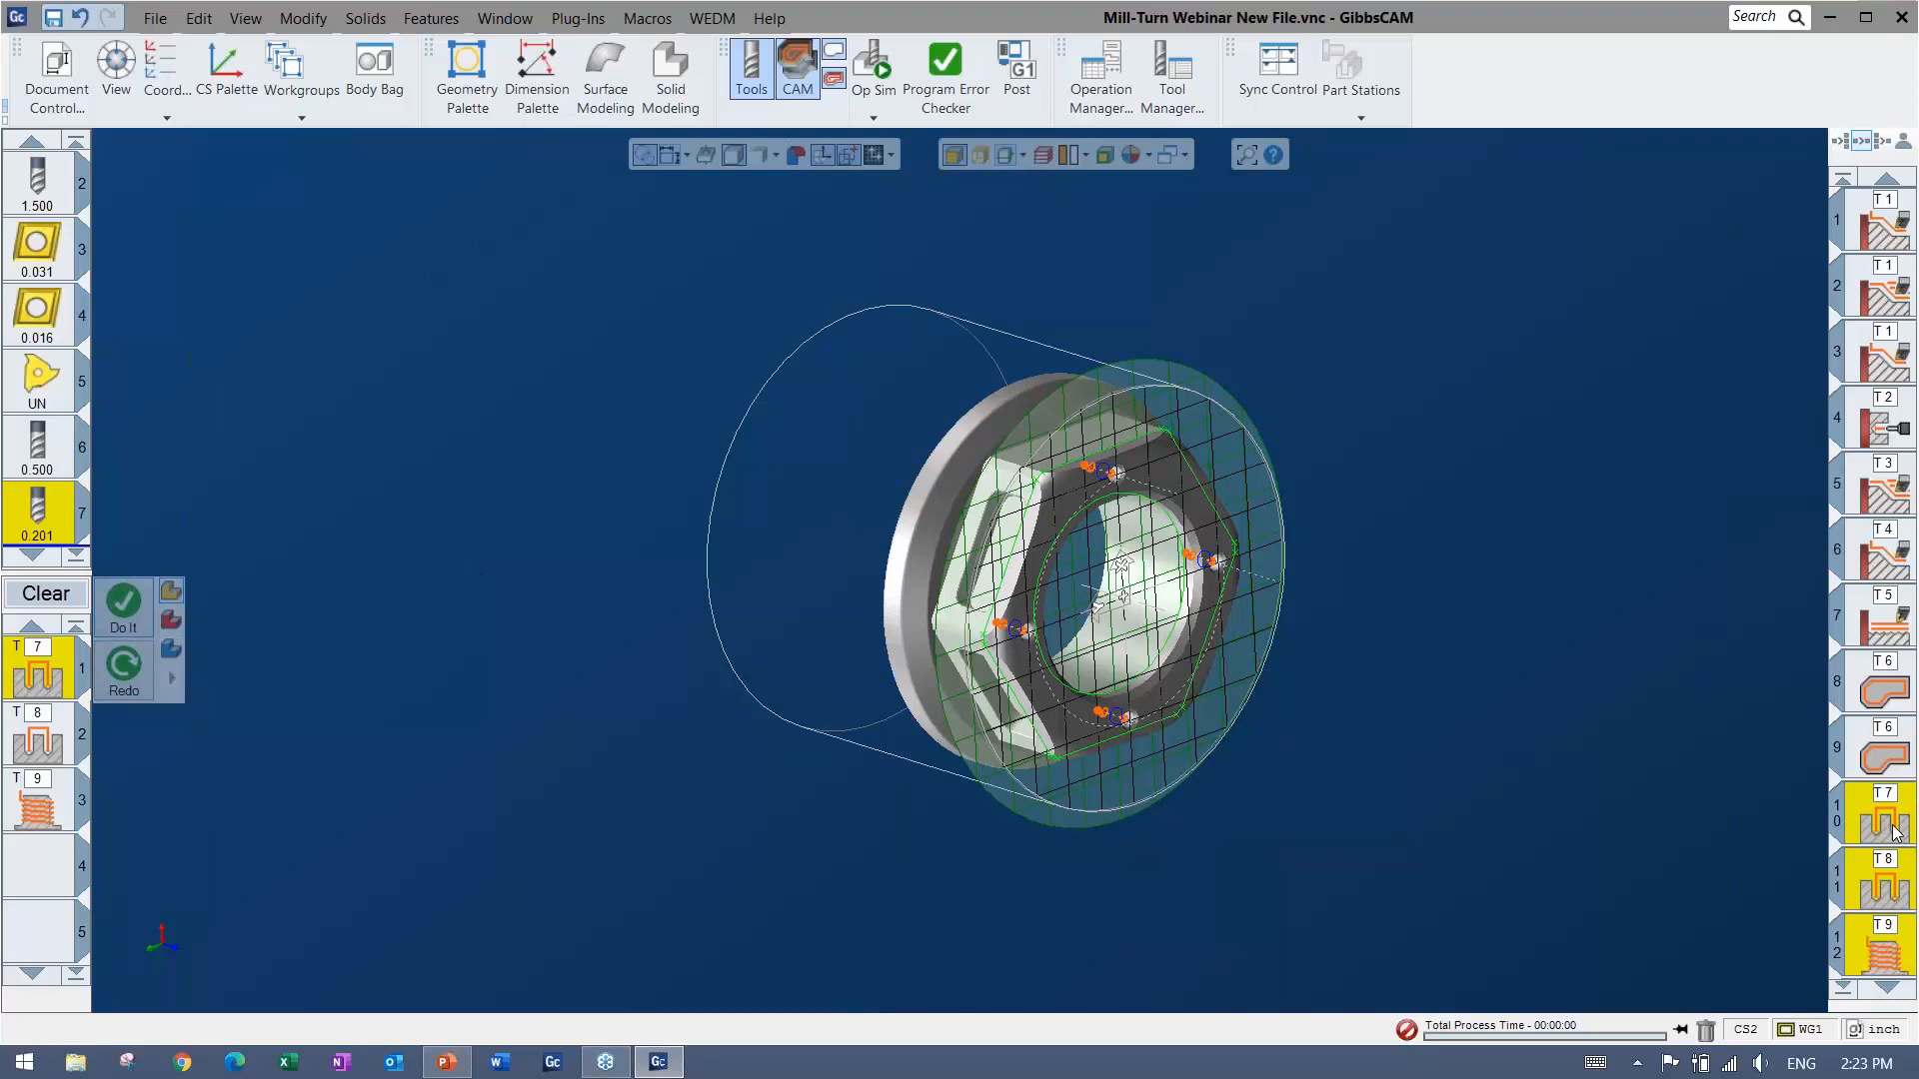
{"action": "scroll", "coordinate": [1881, 878], "scroll_direction": "down", "scroll_amount": 2}
{"action": "left_click", "coordinate": [1879, 879]}
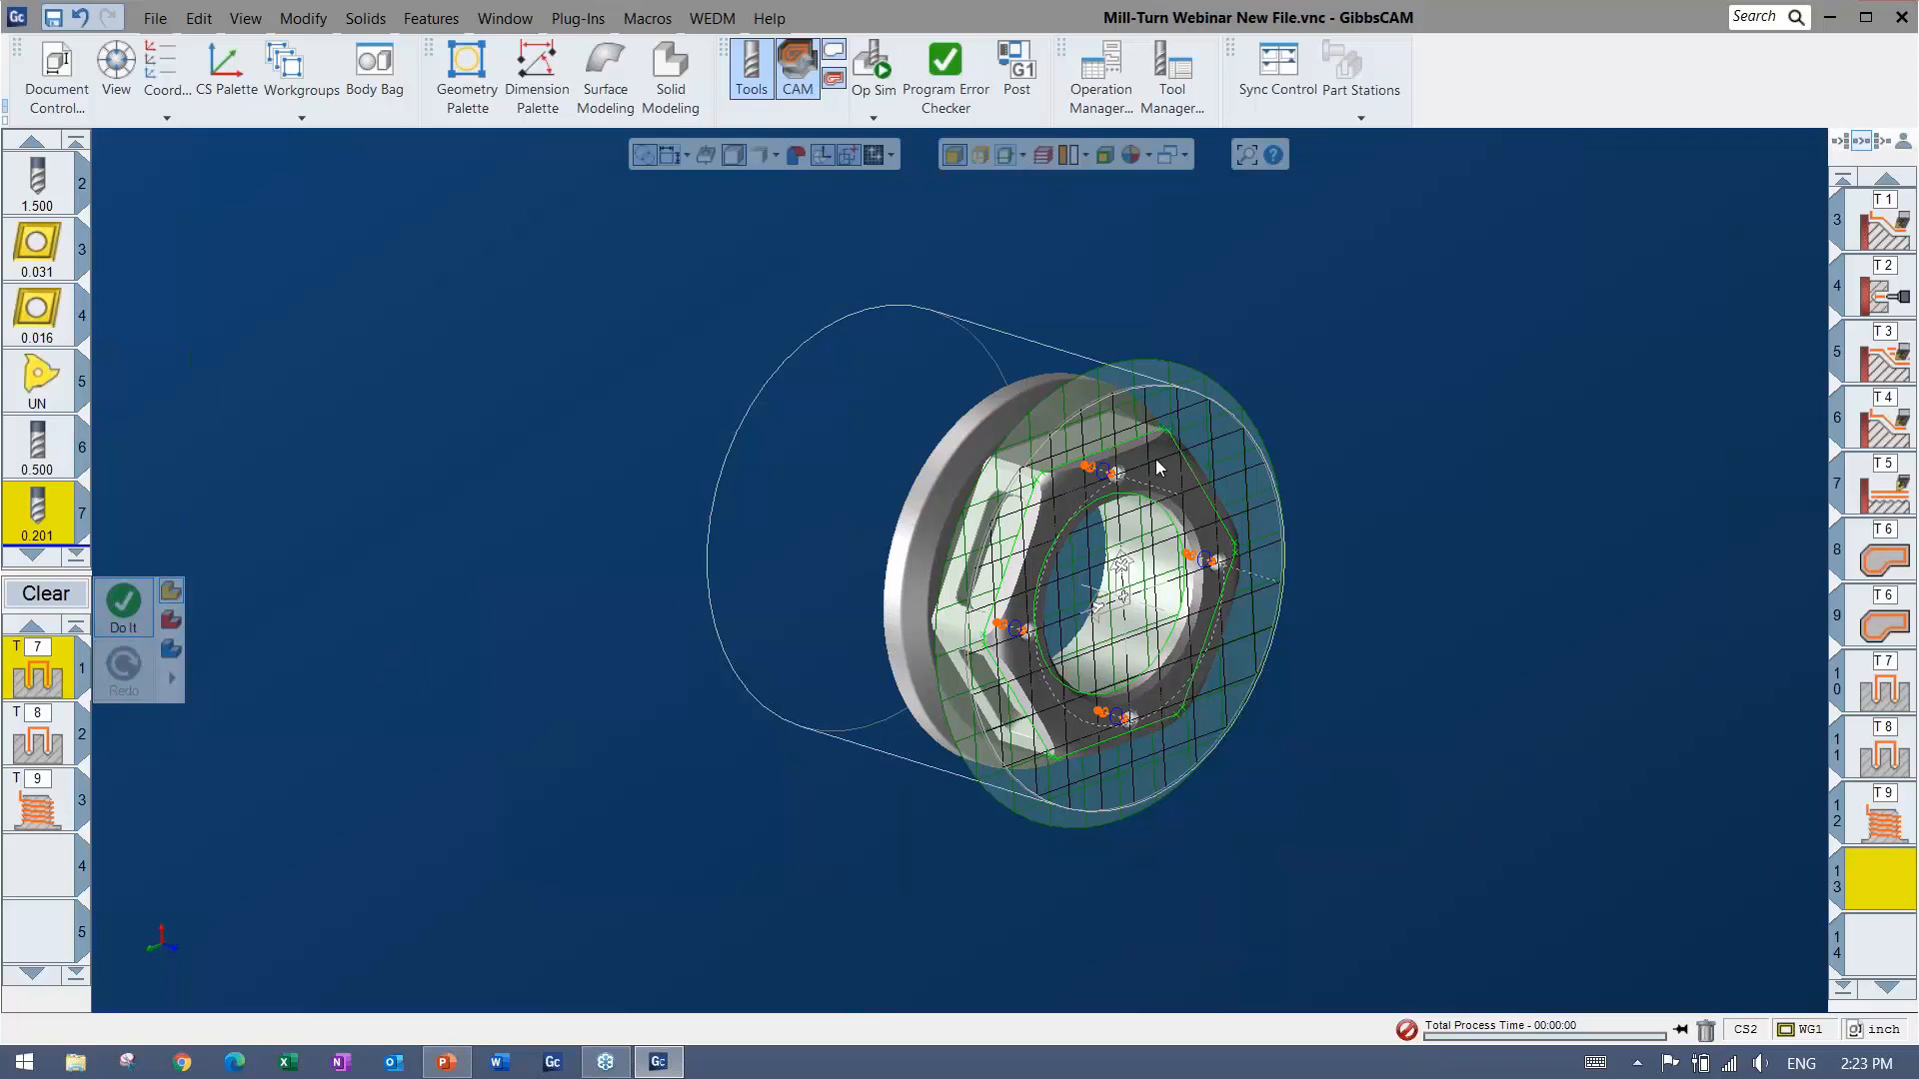
{"action": "left_click", "coordinate": [880, 256]}
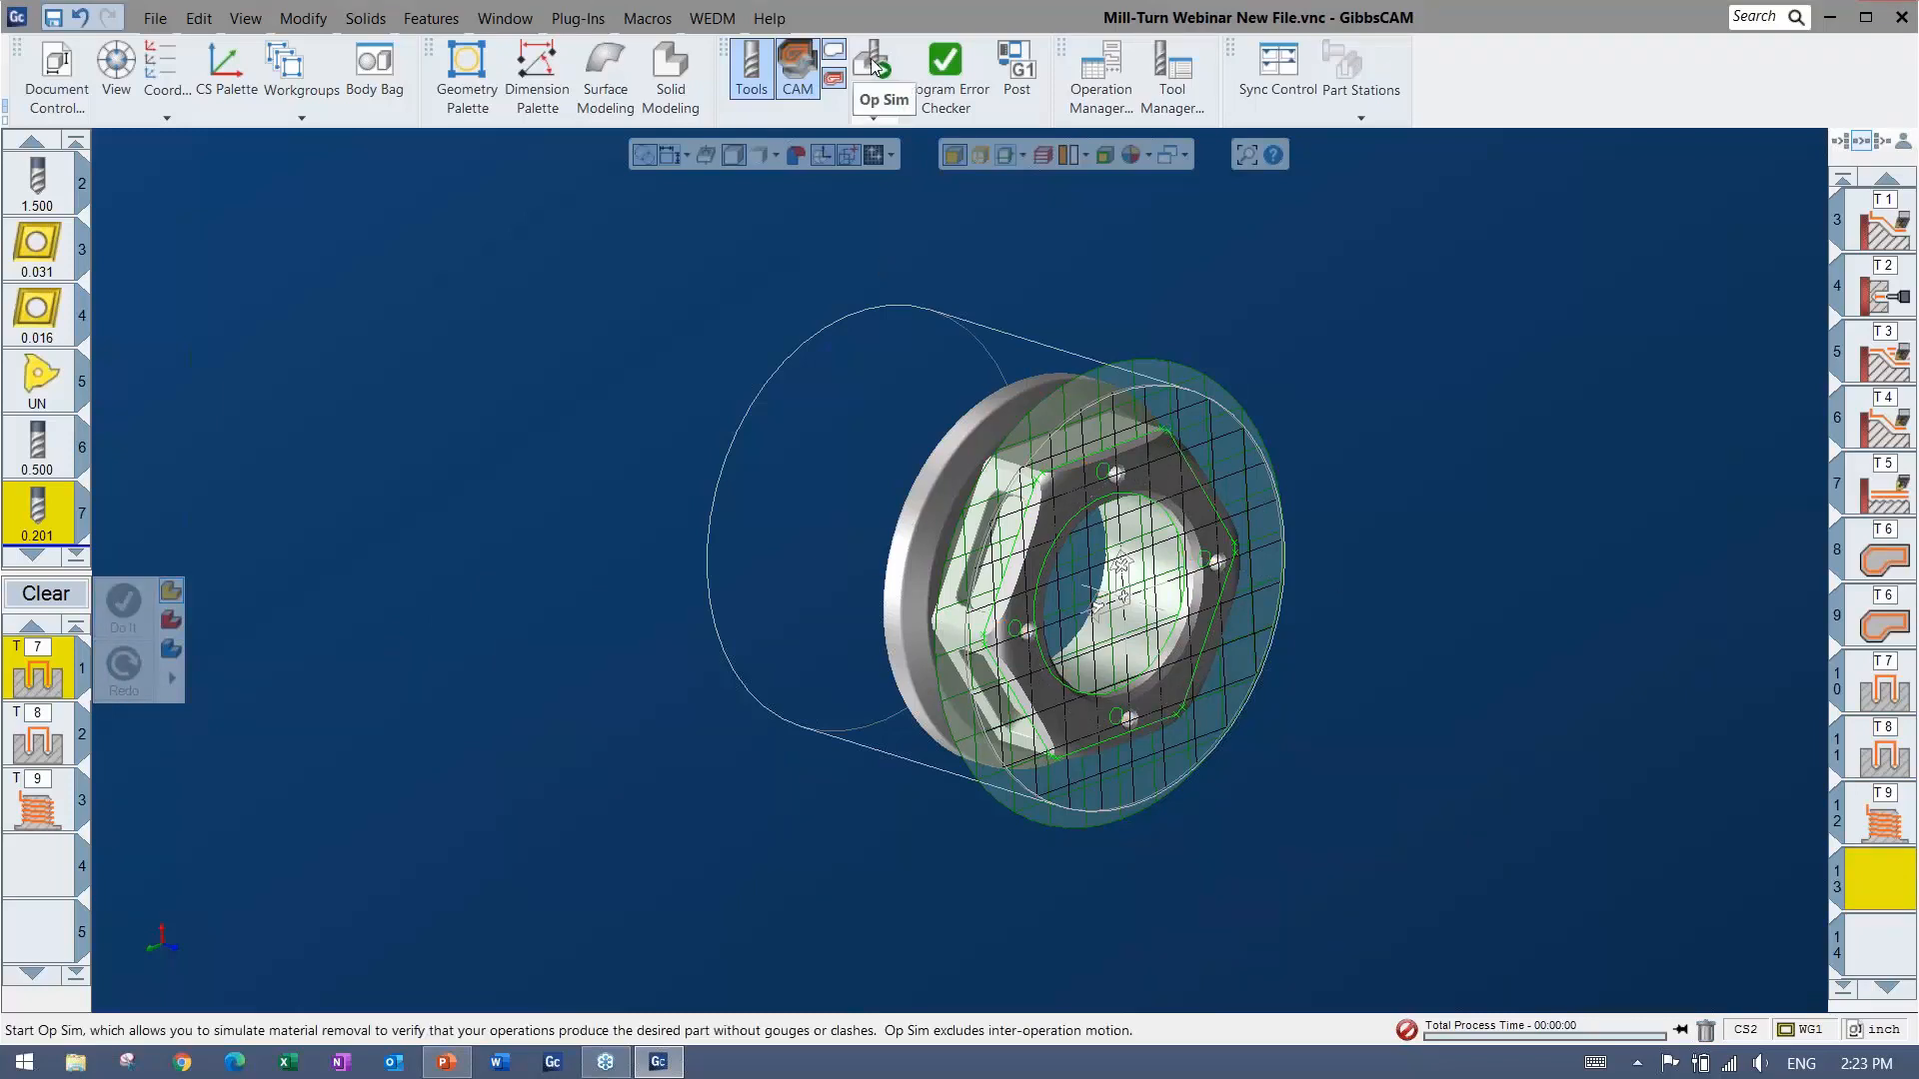
Select face-hole operations 10 to 12 and simulate them, adjusting the playback speed.
{"action": "left_click", "coordinate": [1897, 817]}
{"action": "left_click", "coordinate": [1868, 670], "text": "shift"}
{"action": "left_click", "coordinate": [873, 65]}
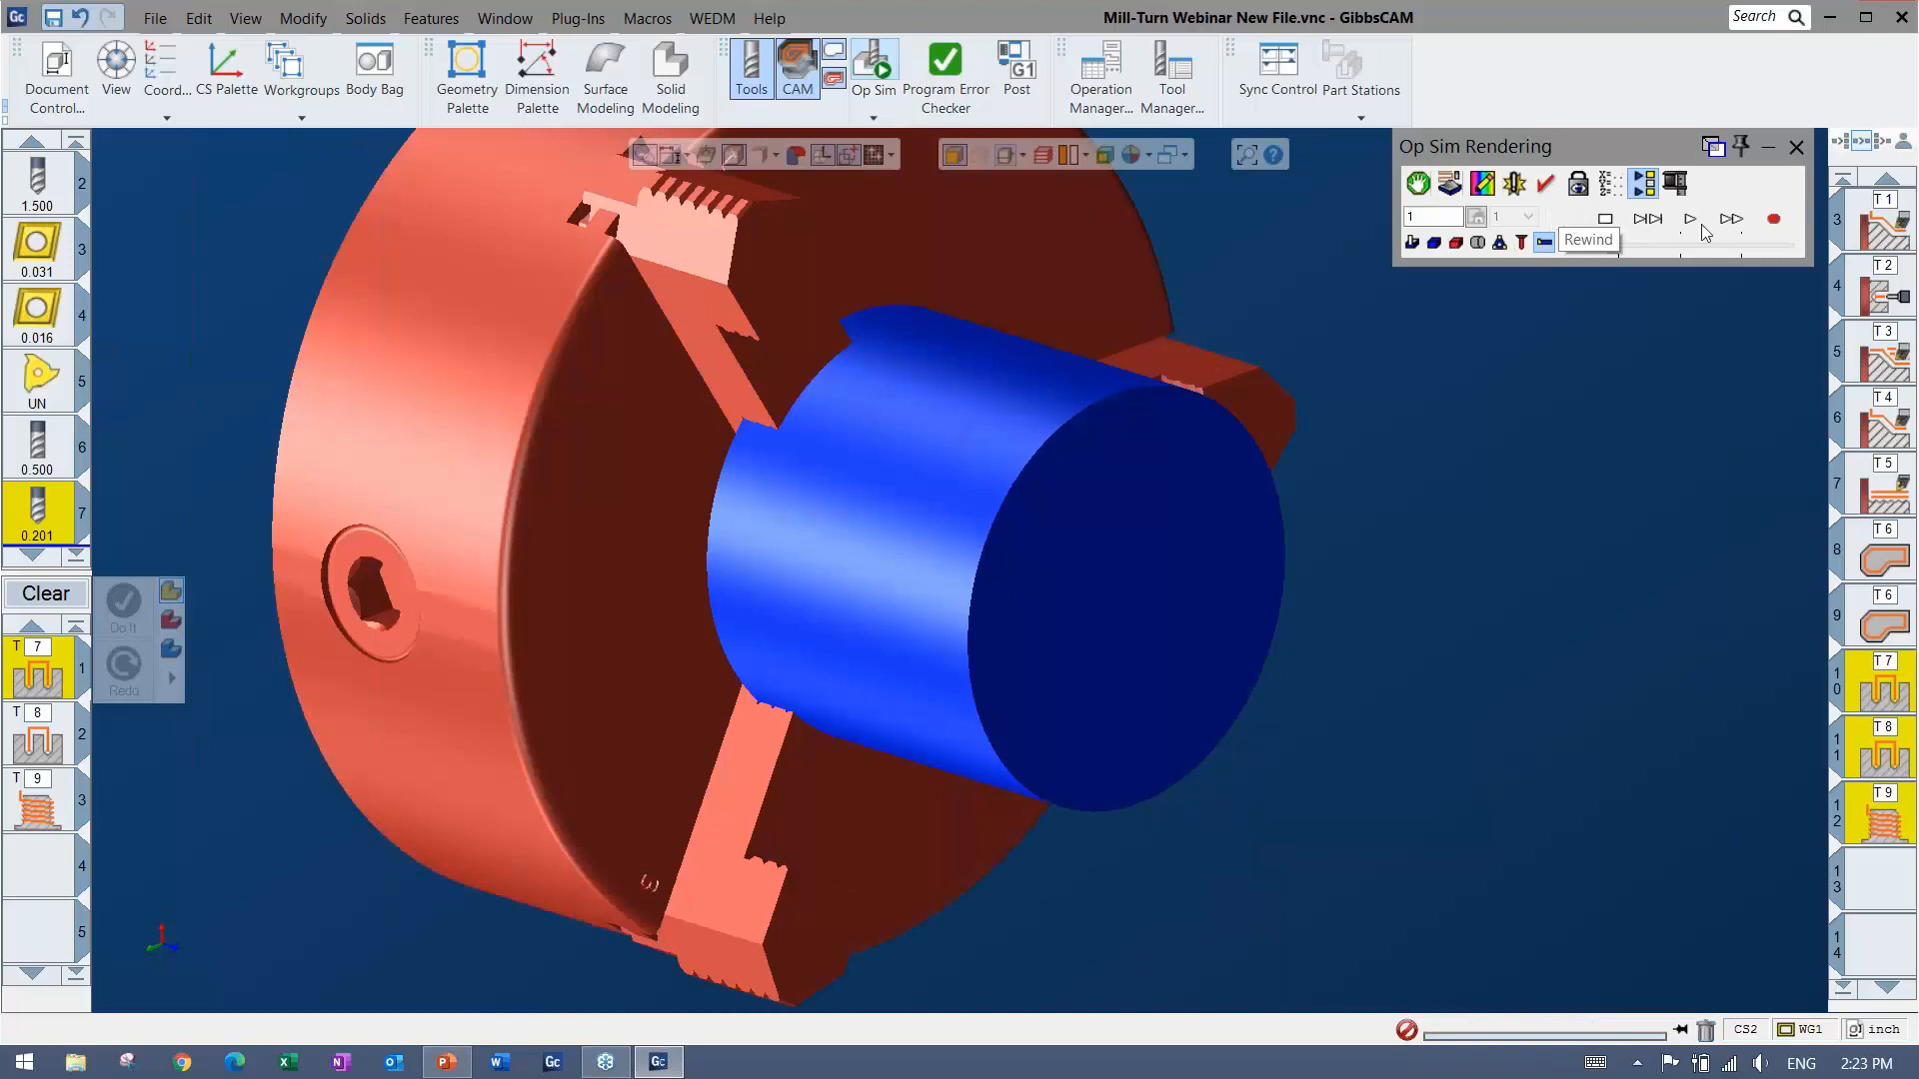
{"action": "left_click", "coordinate": [1689, 218]}
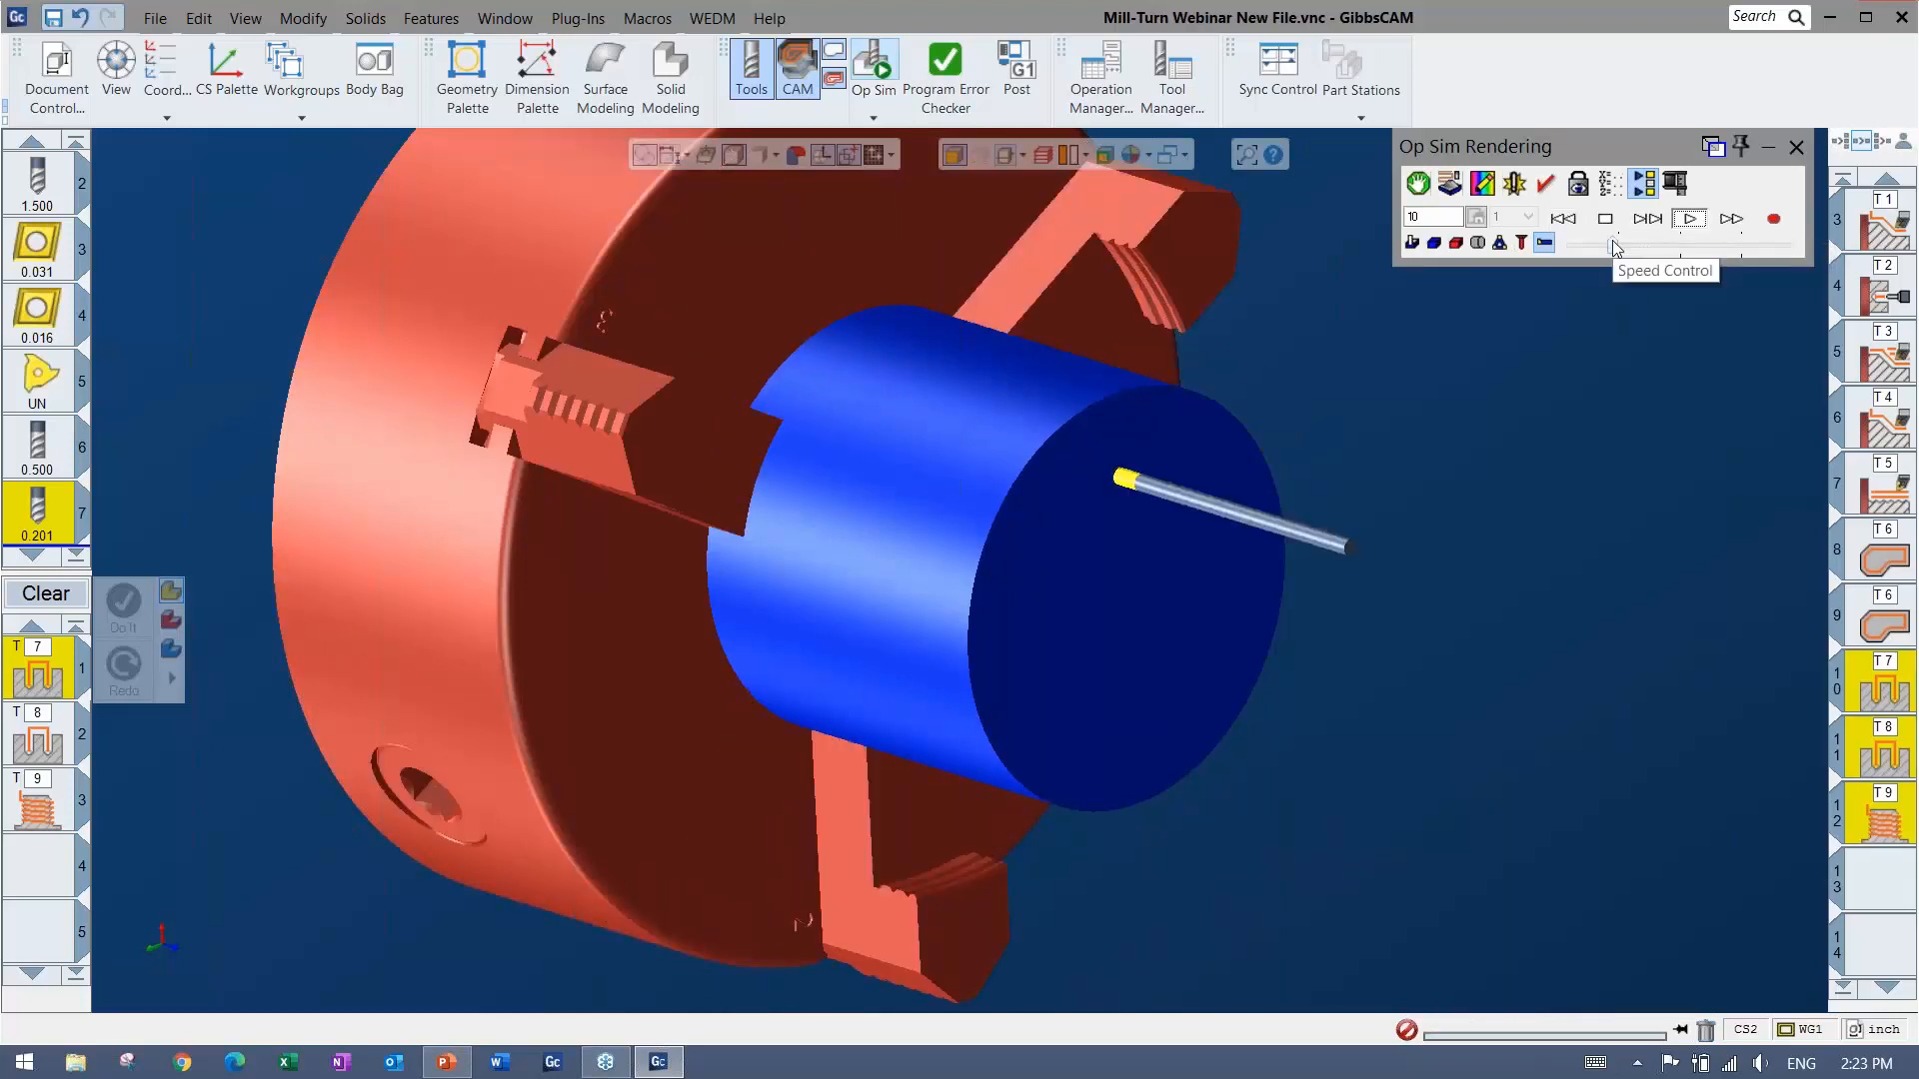
{"action": "left_click_drag", "start_coordinate": [1616, 248], "coordinate": [1640, 248]}
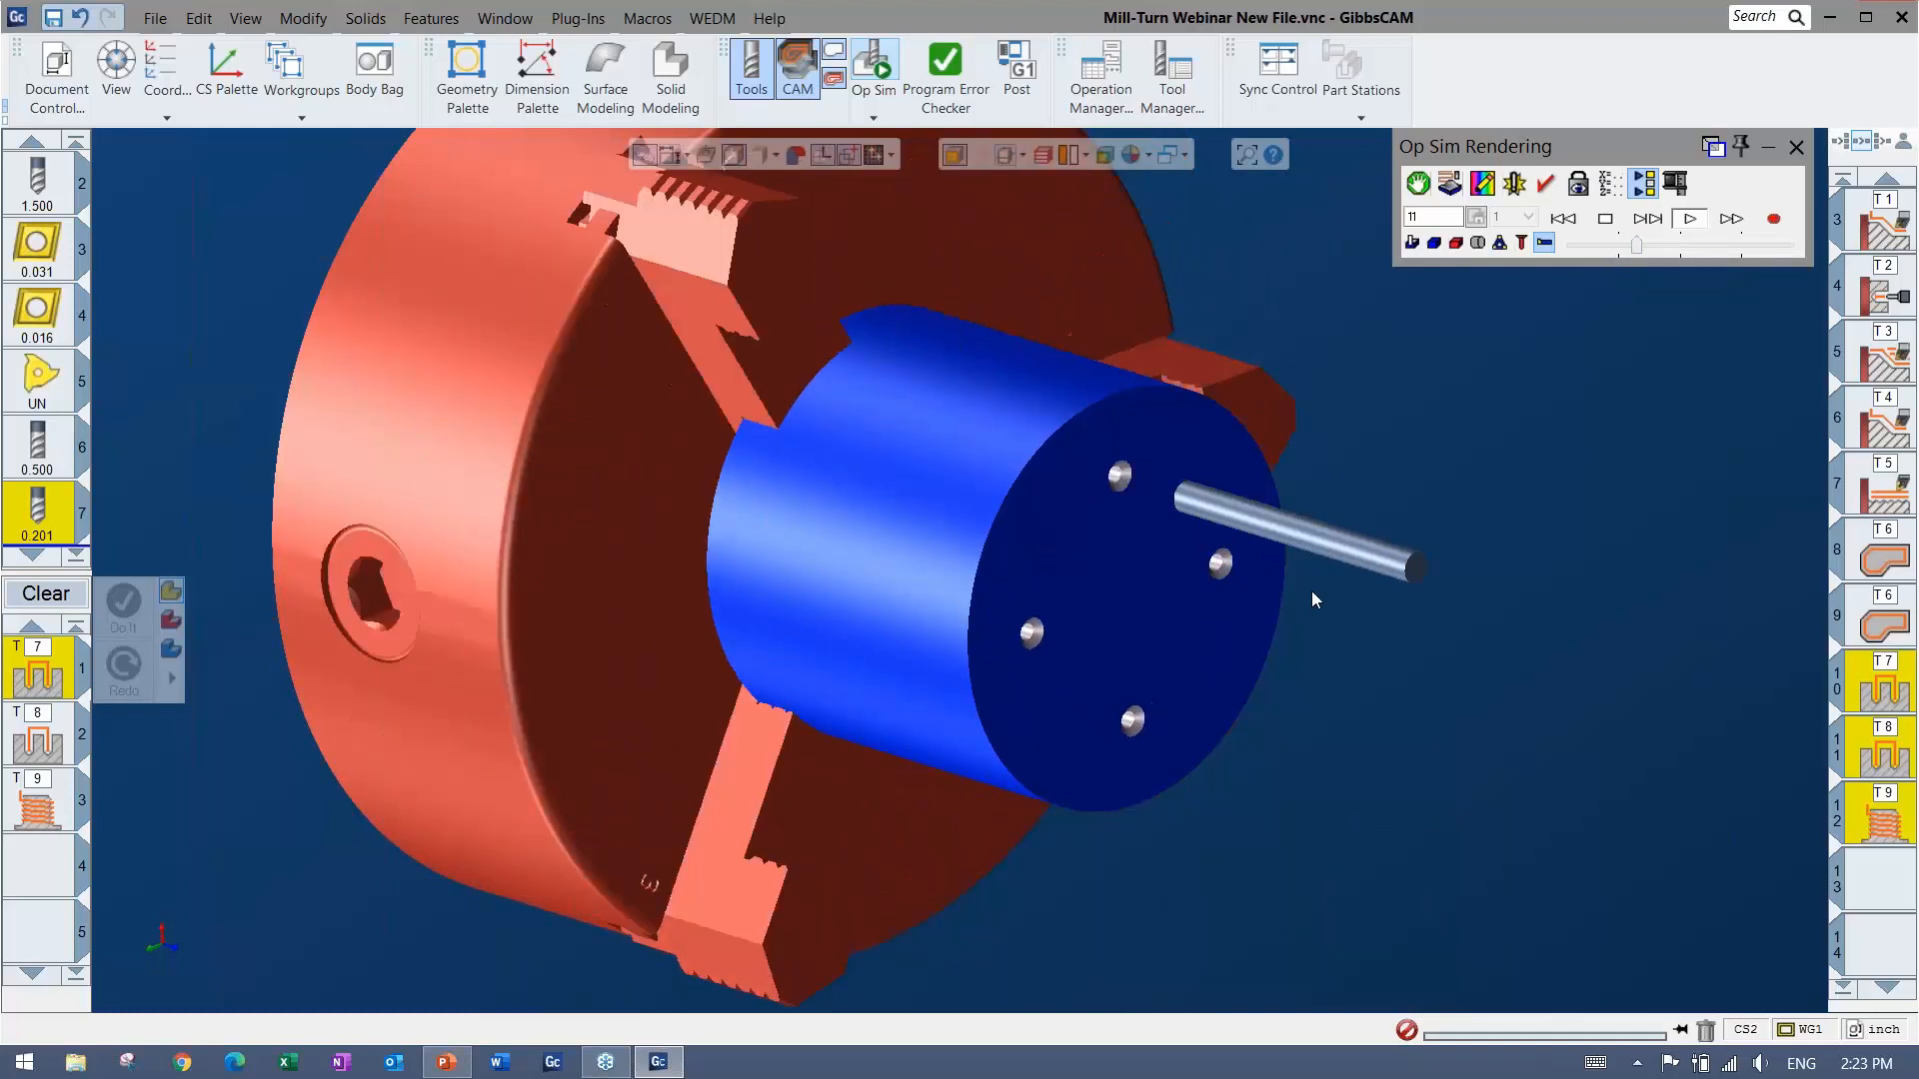
Inspect the thread milling of the face holes up close in the simulation, and close the simulation.
{"action": "scroll", "coordinate": [1072, 423], "scroll_direction": "up", "scroll_amount": 3}
{"action": "scroll", "coordinate": [808, 527], "scroll_direction": "up", "scroll_amount": 3}
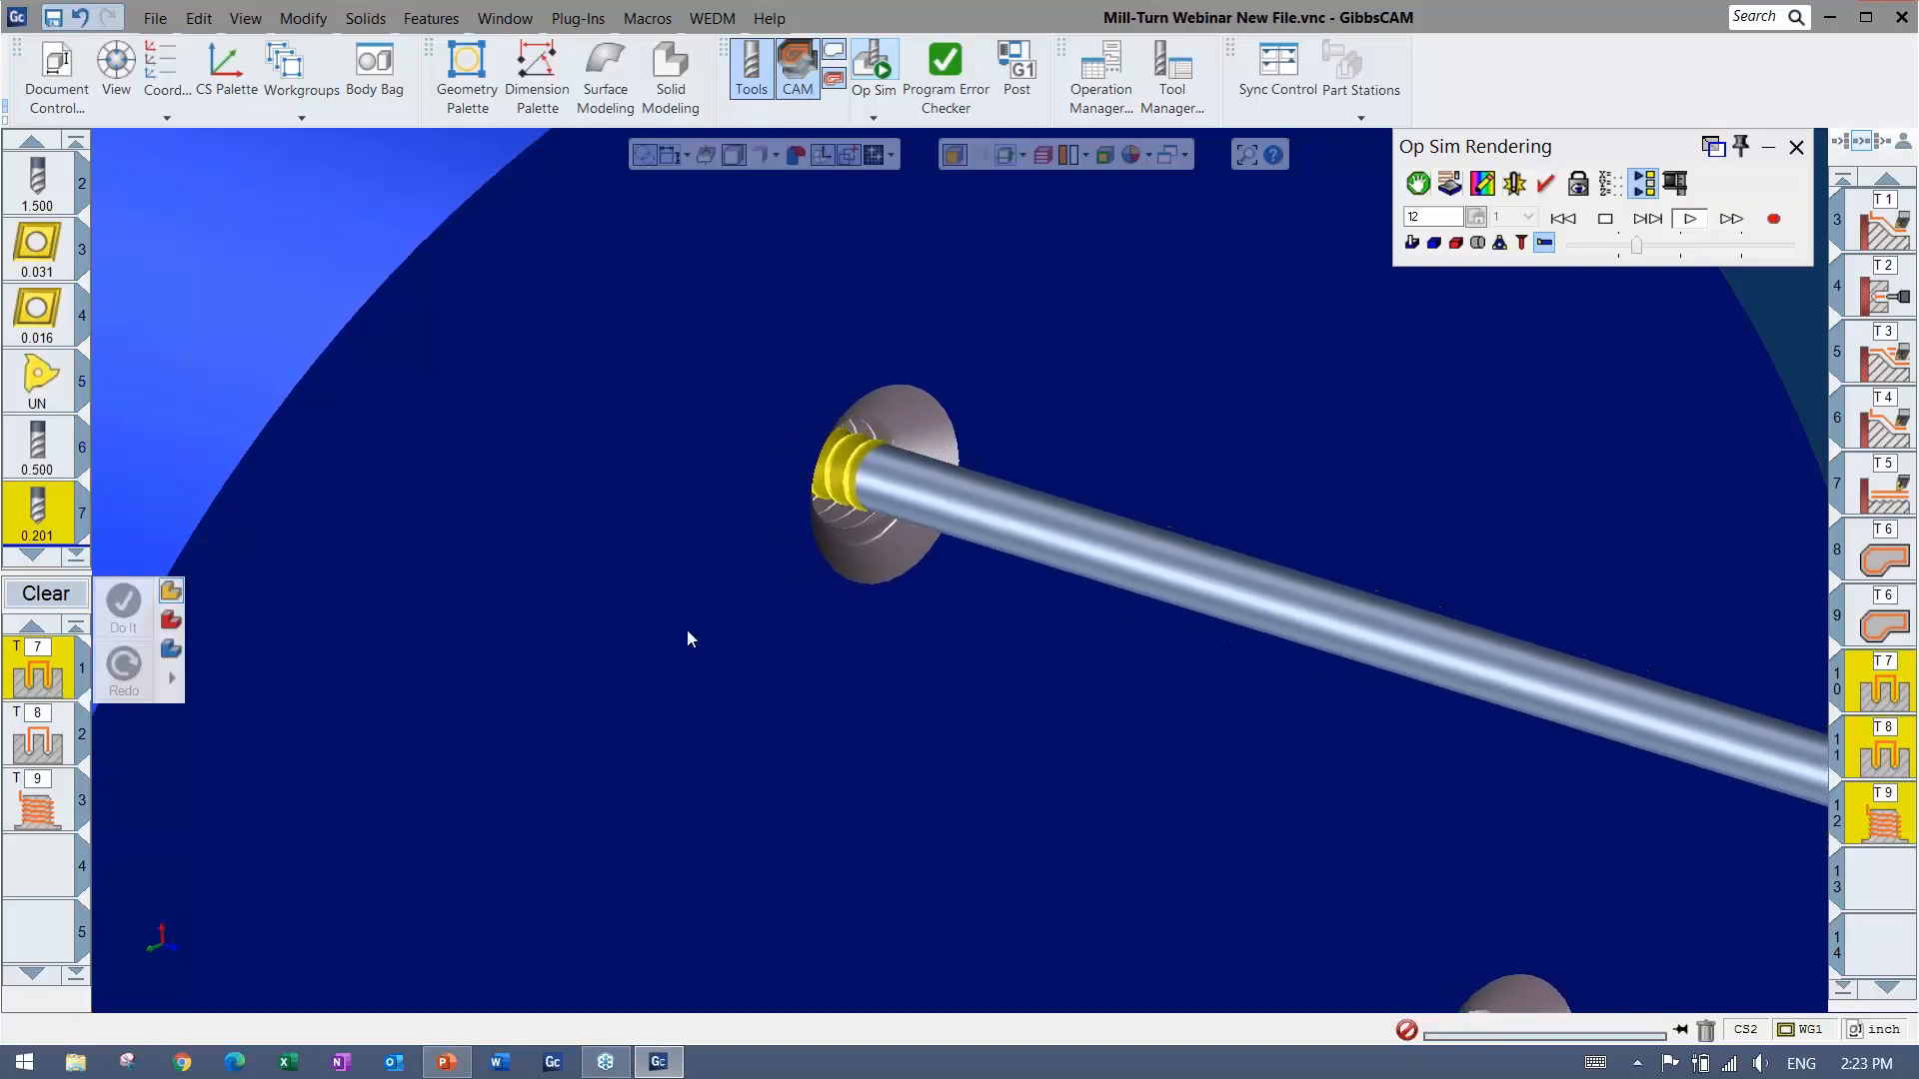
{"action": "scroll", "coordinate": [683, 633], "scroll_direction": "down", "scroll_amount": 5}
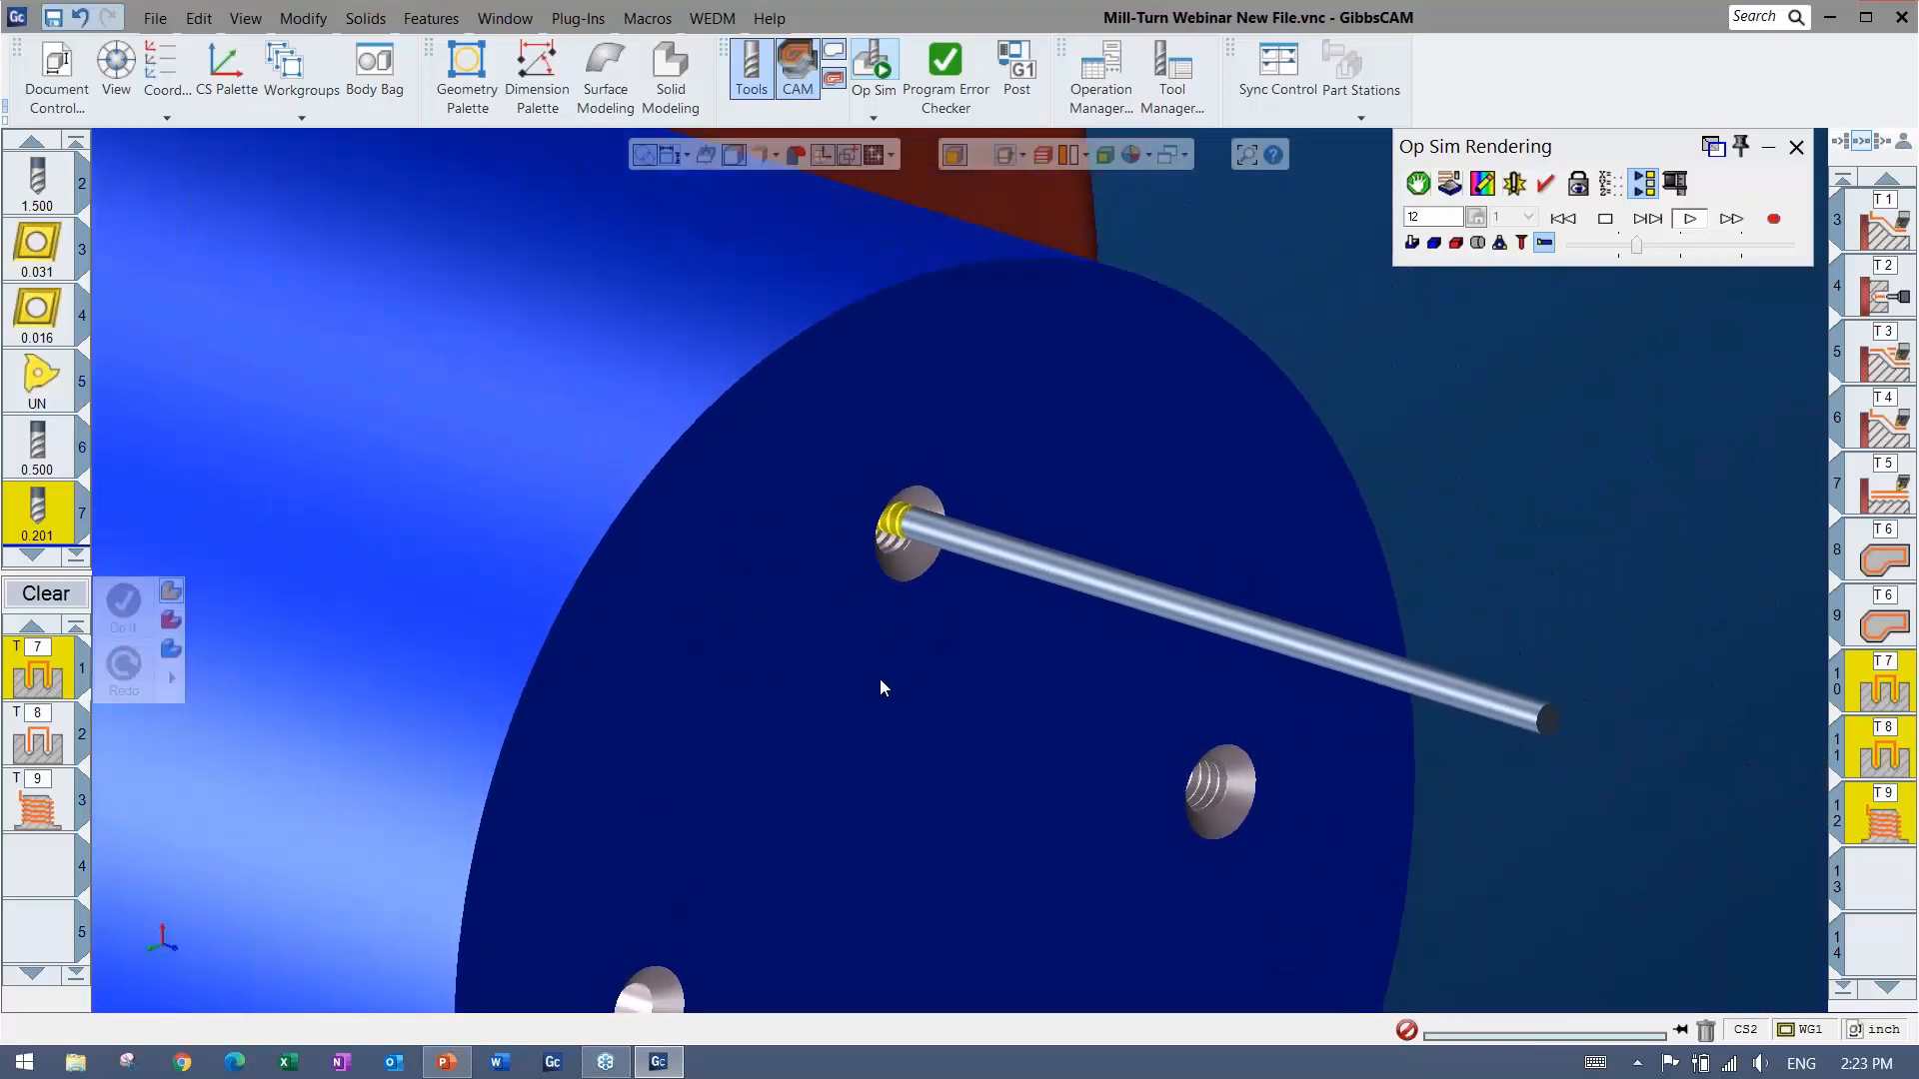
{"action": "scroll", "coordinate": [980, 610], "scroll_direction": "up", "scroll_amount": 2}
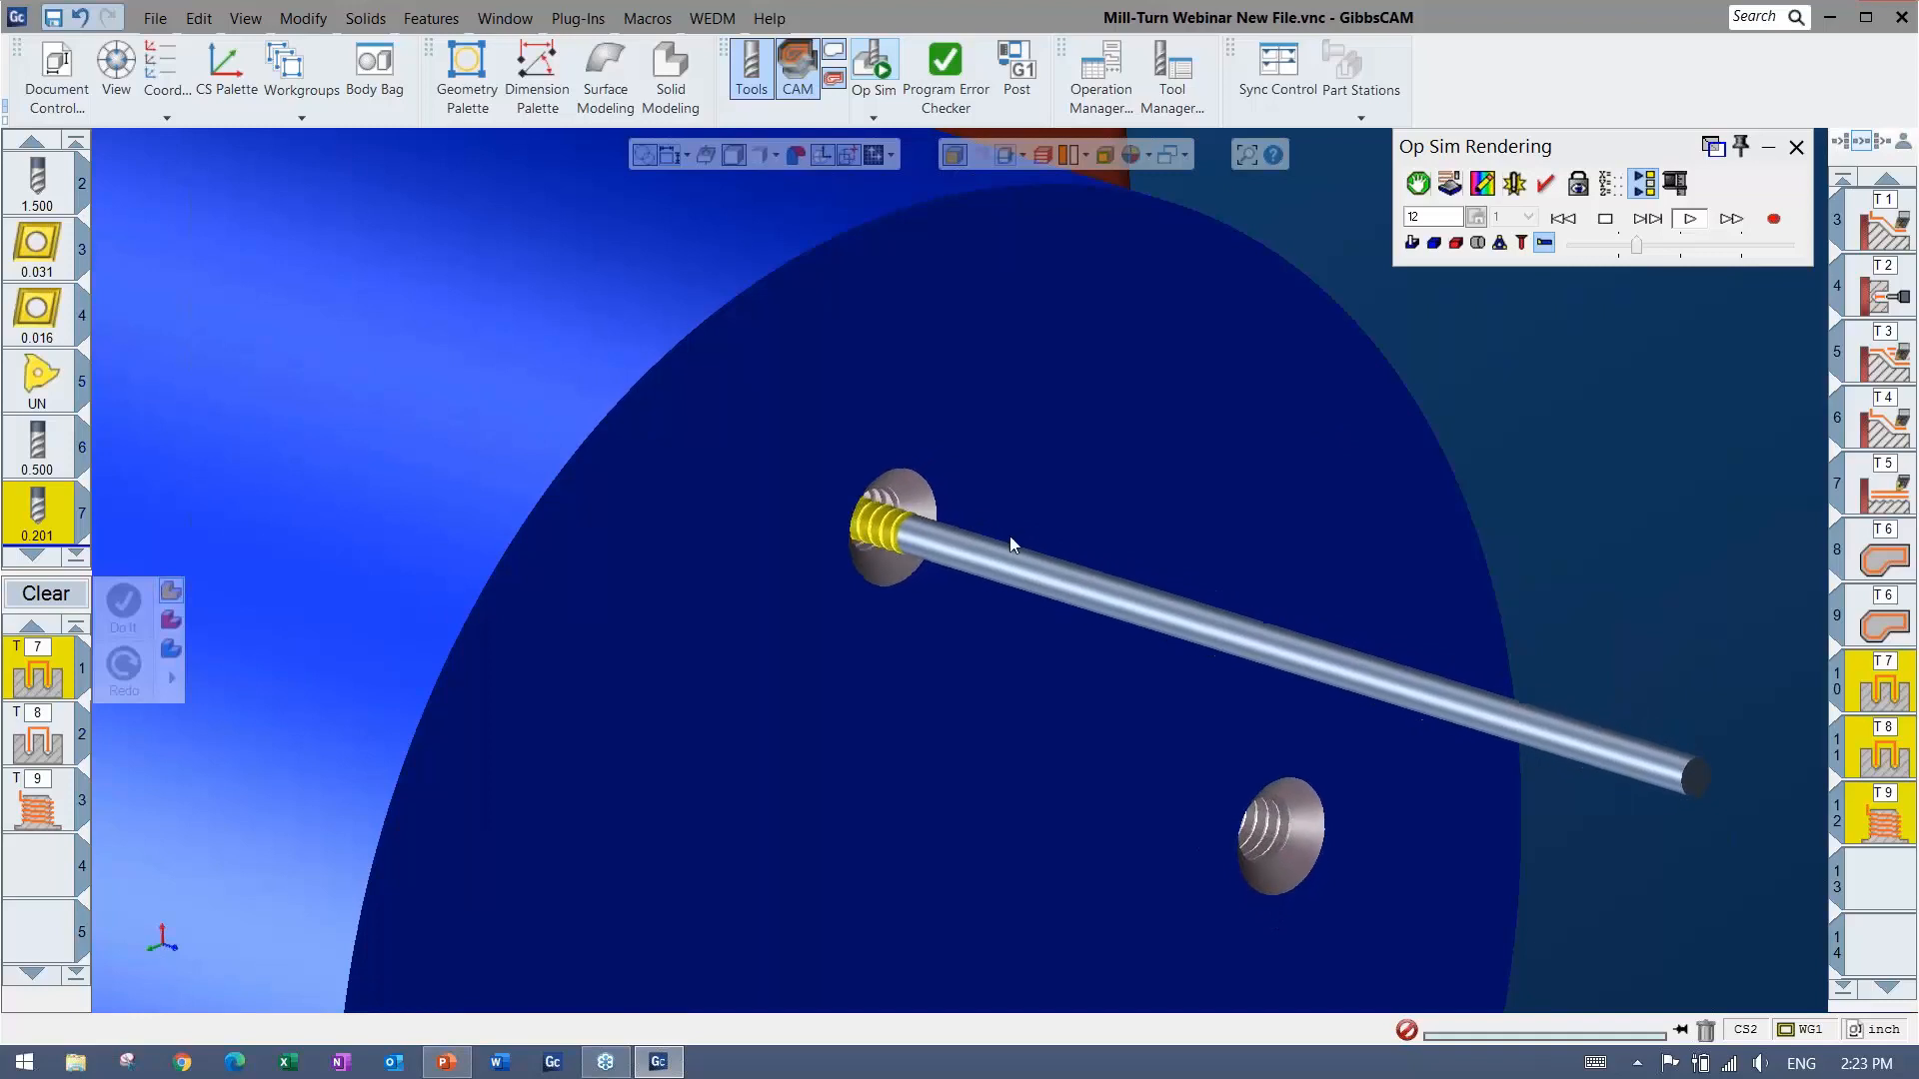
{"action": "left_click", "coordinate": [1796, 150]}
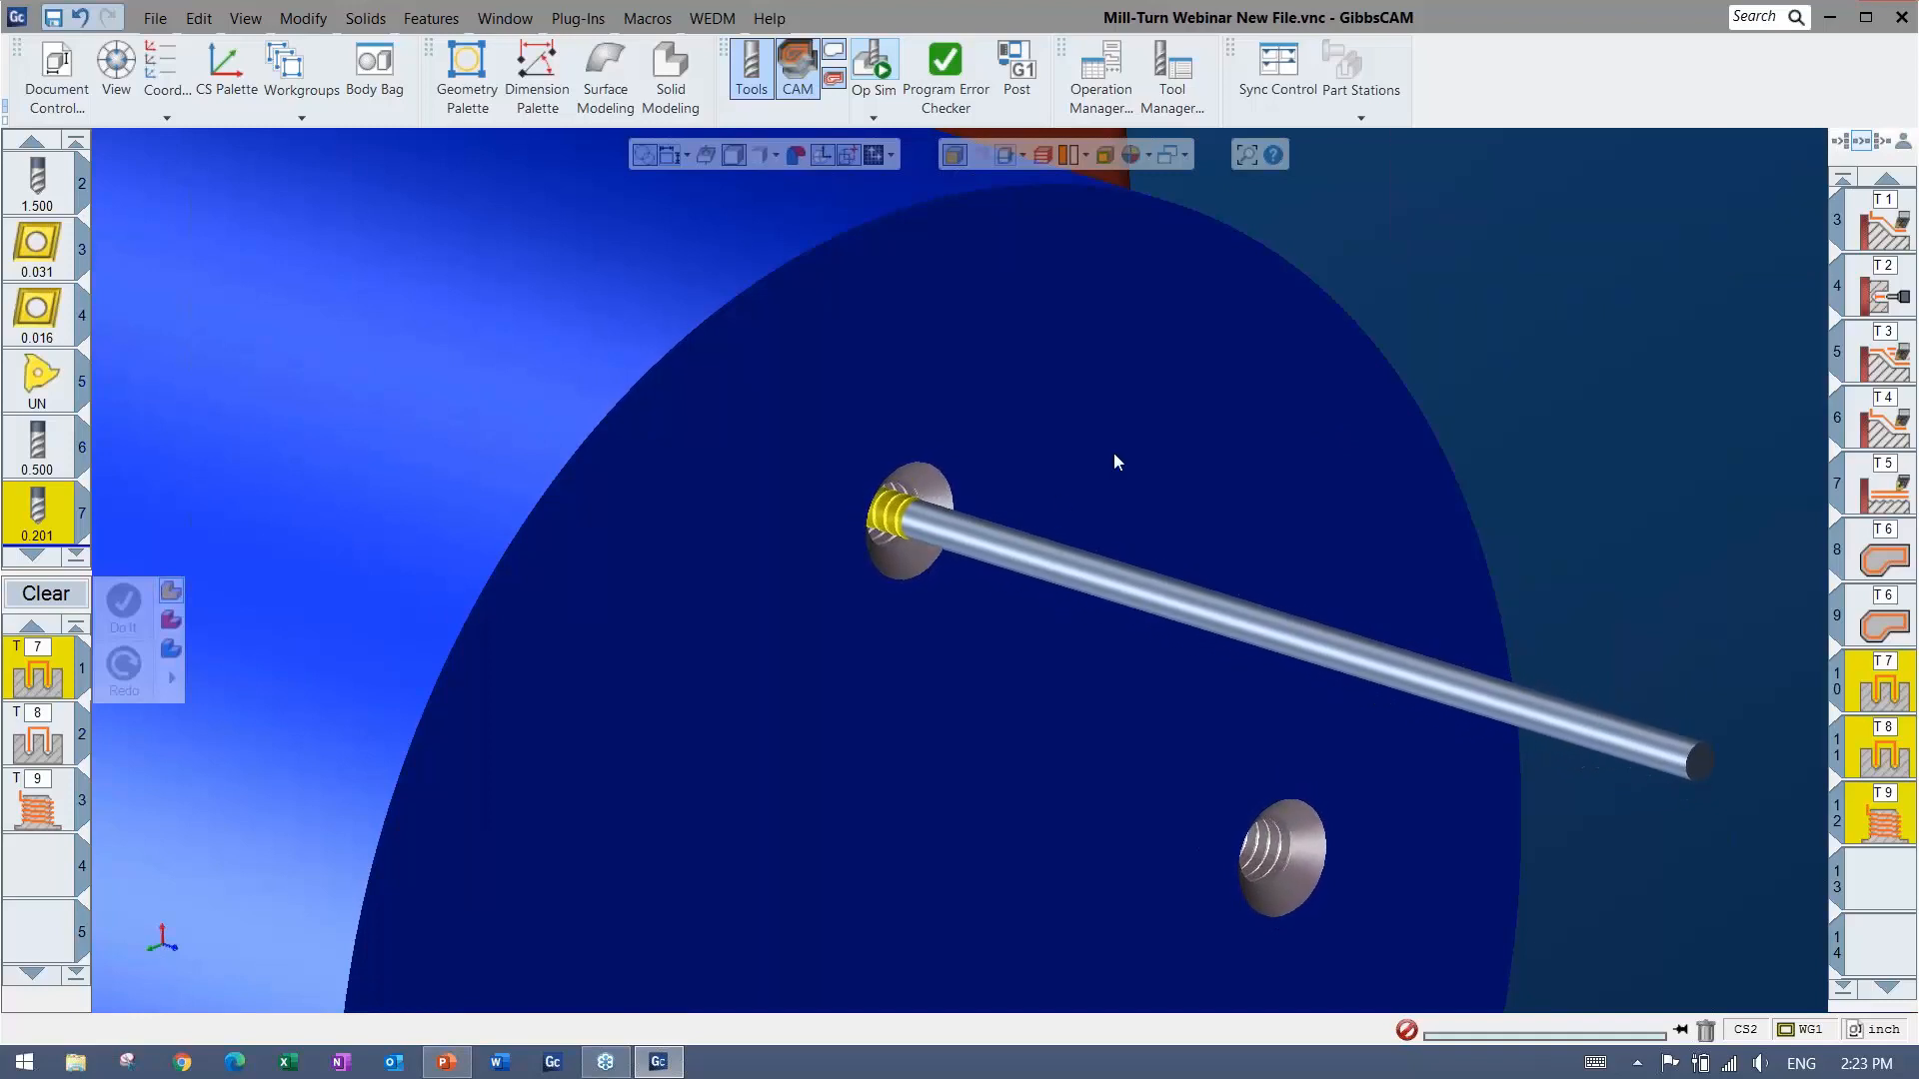
{"action": "scroll", "coordinate": [1404, 517], "scroll_direction": "down", "scroll_amount": 2}
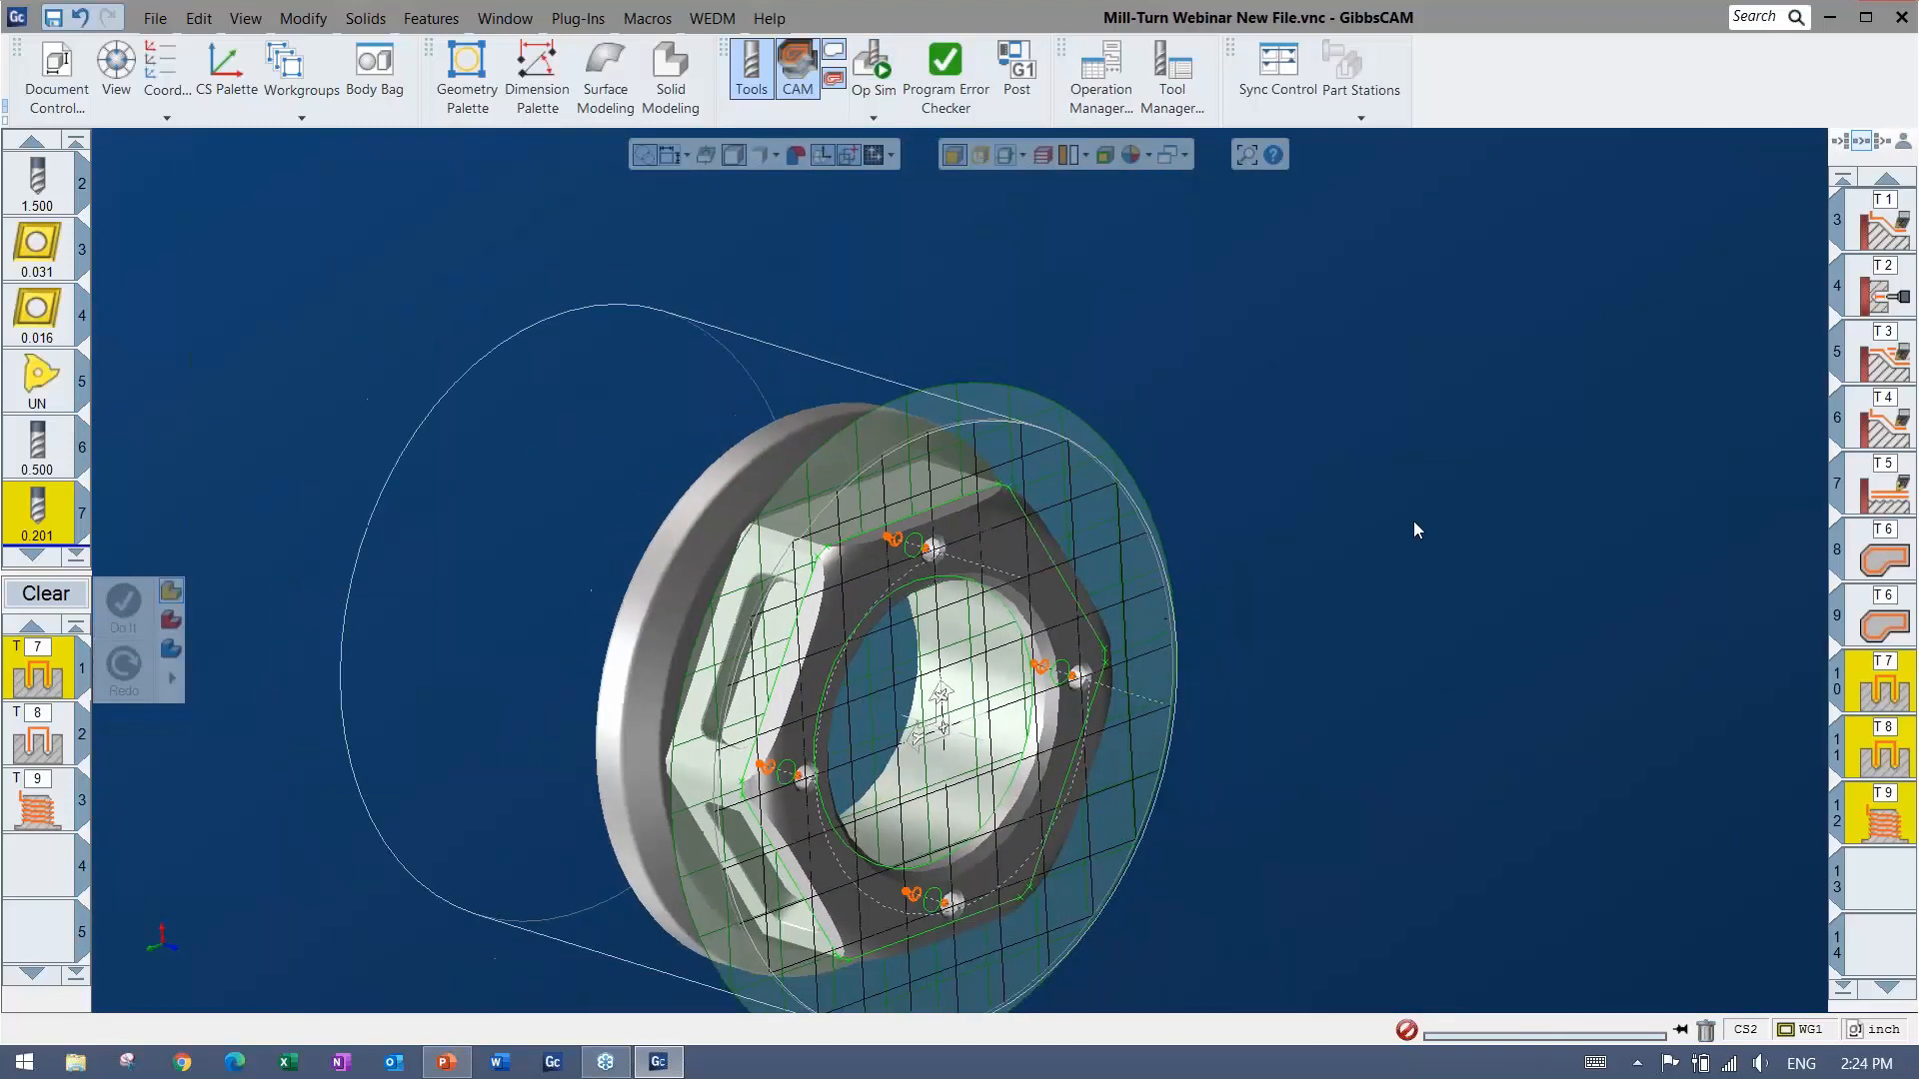
Clear the current process list and load the saved list "7 - OD Pocket Rough-Finish" from the Mill-Turn Webinar folder.
{"action": "left_click", "coordinate": [48, 595]}
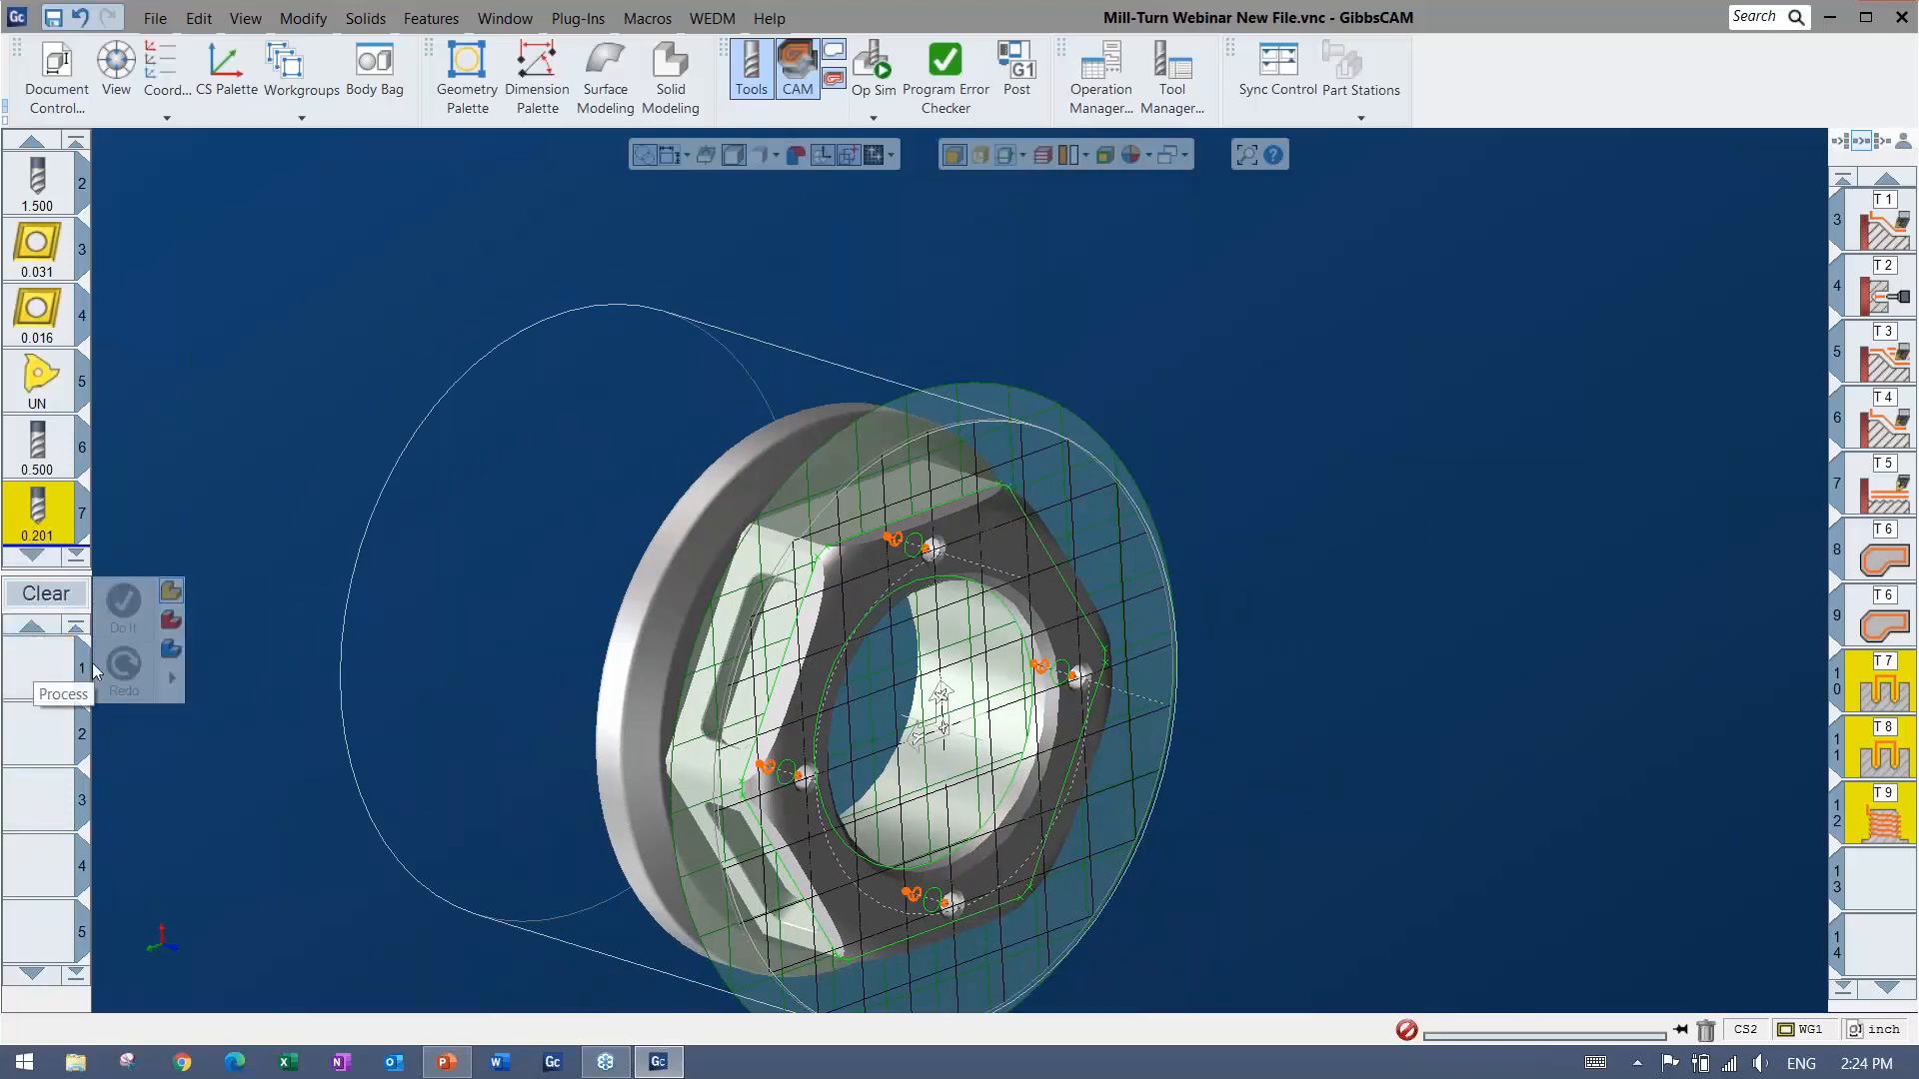
{"action": "middle_click_drag", "start_coordinate": [1262, 323], "coordinate": [1365, 234]}
{"action": "right_click", "coordinate": [37, 664]}
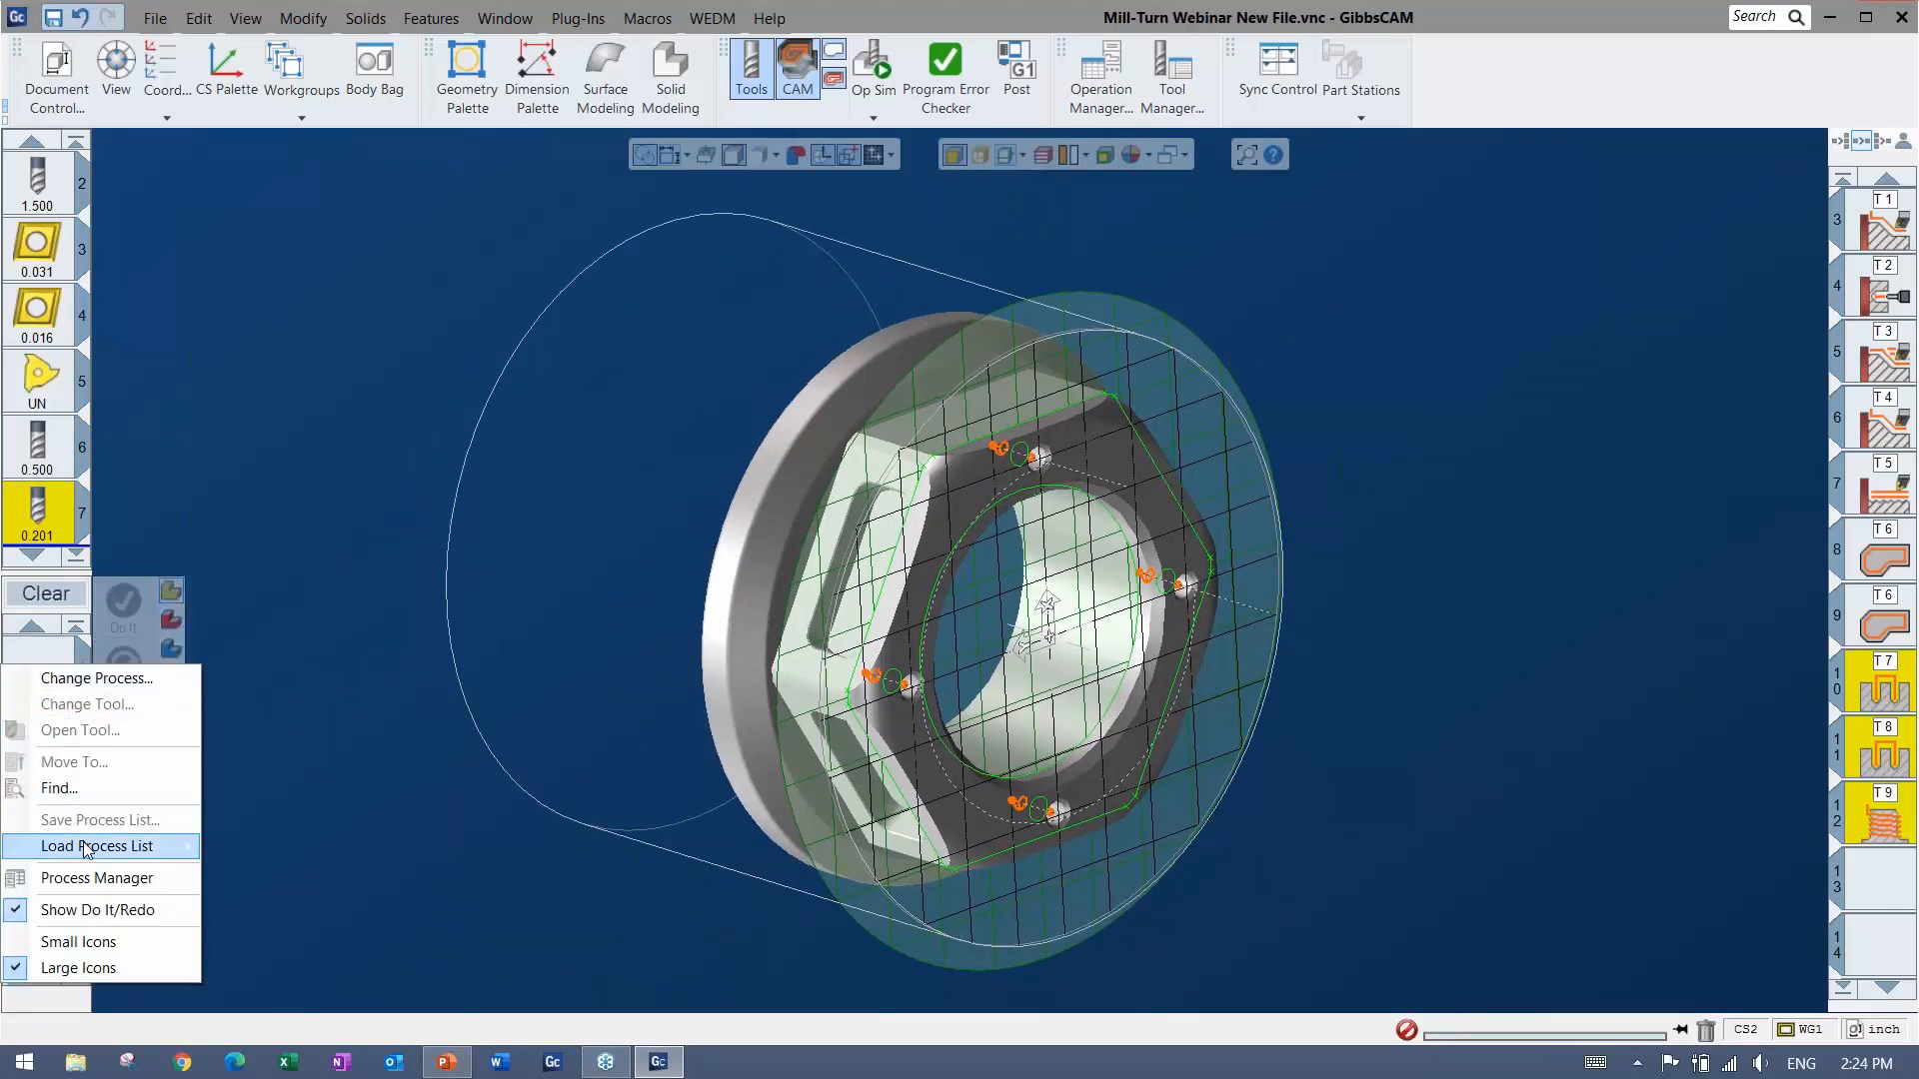
{"action": "mouse_move", "coordinate": [110, 847]}
{"action": "mouse_move", "coordinate": [268, 902]}
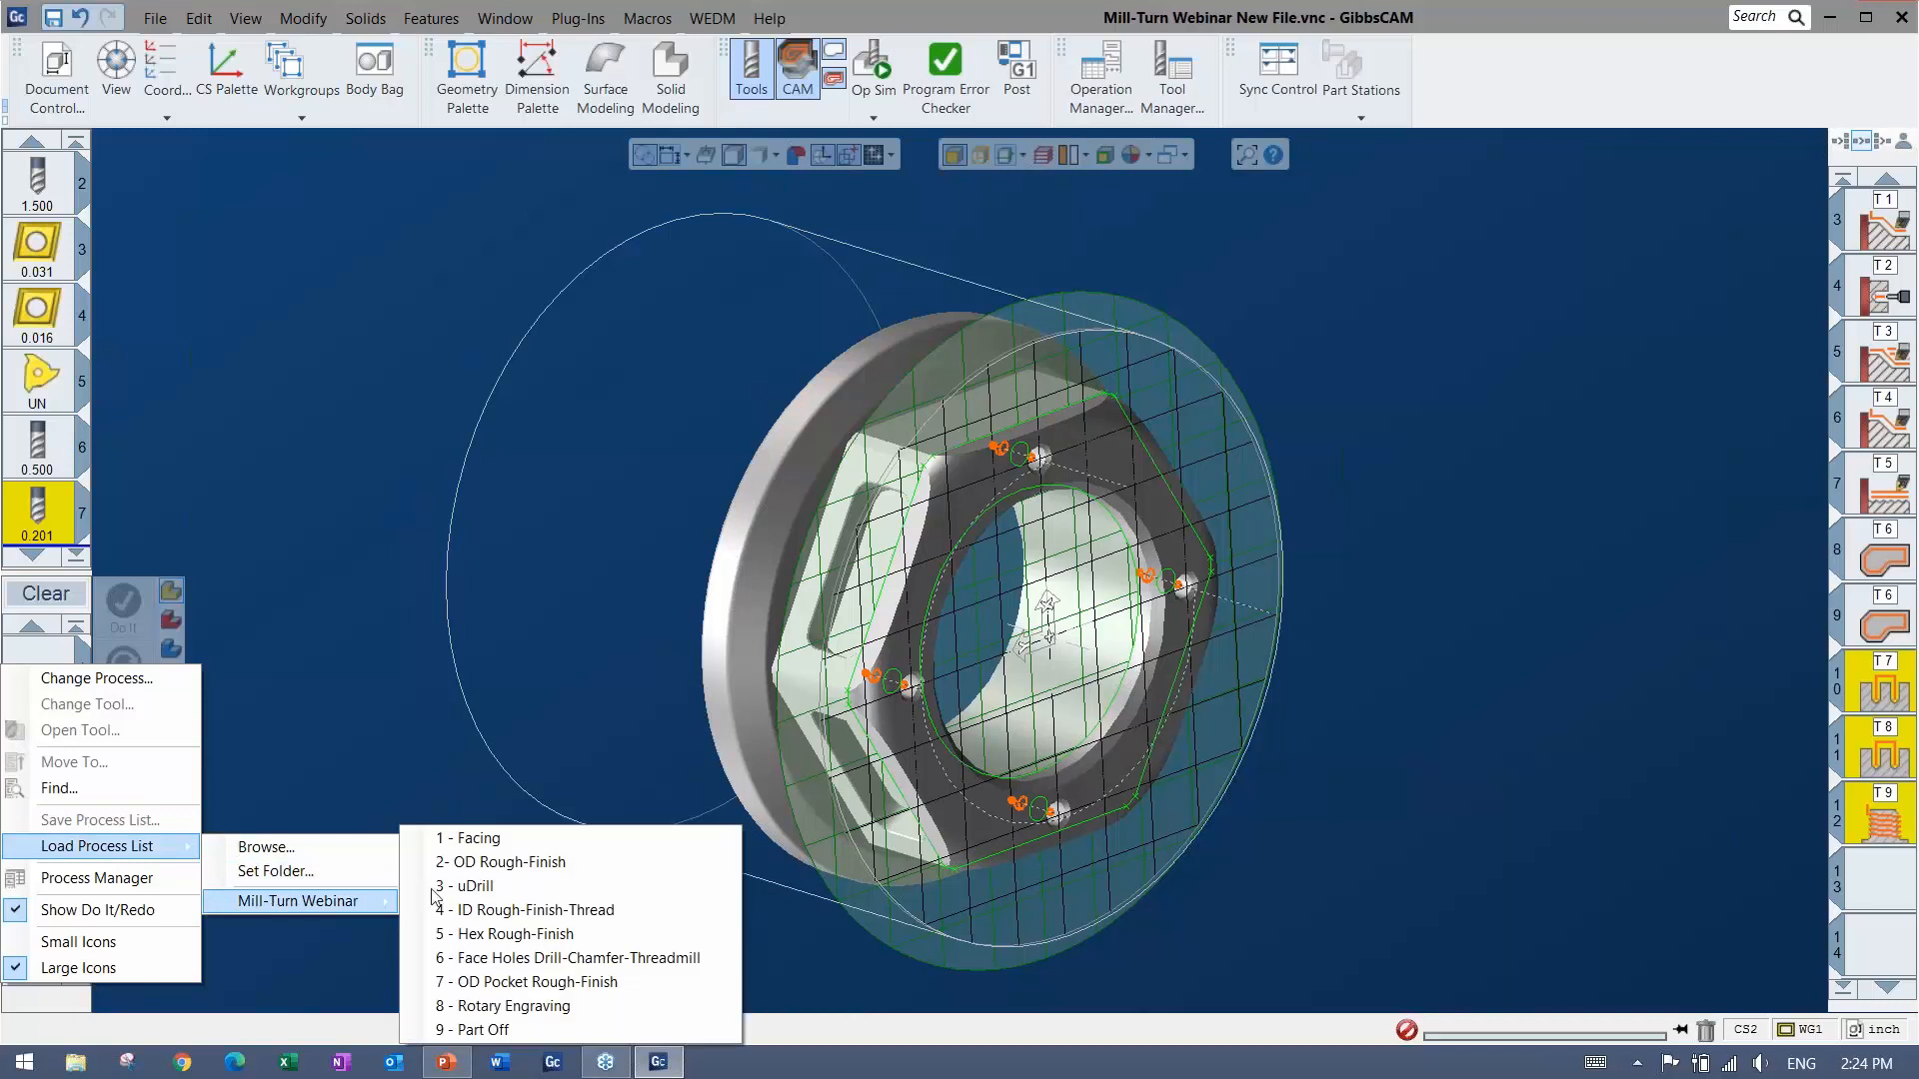
{"action": "left_click", "coordinate": [558, 984]}
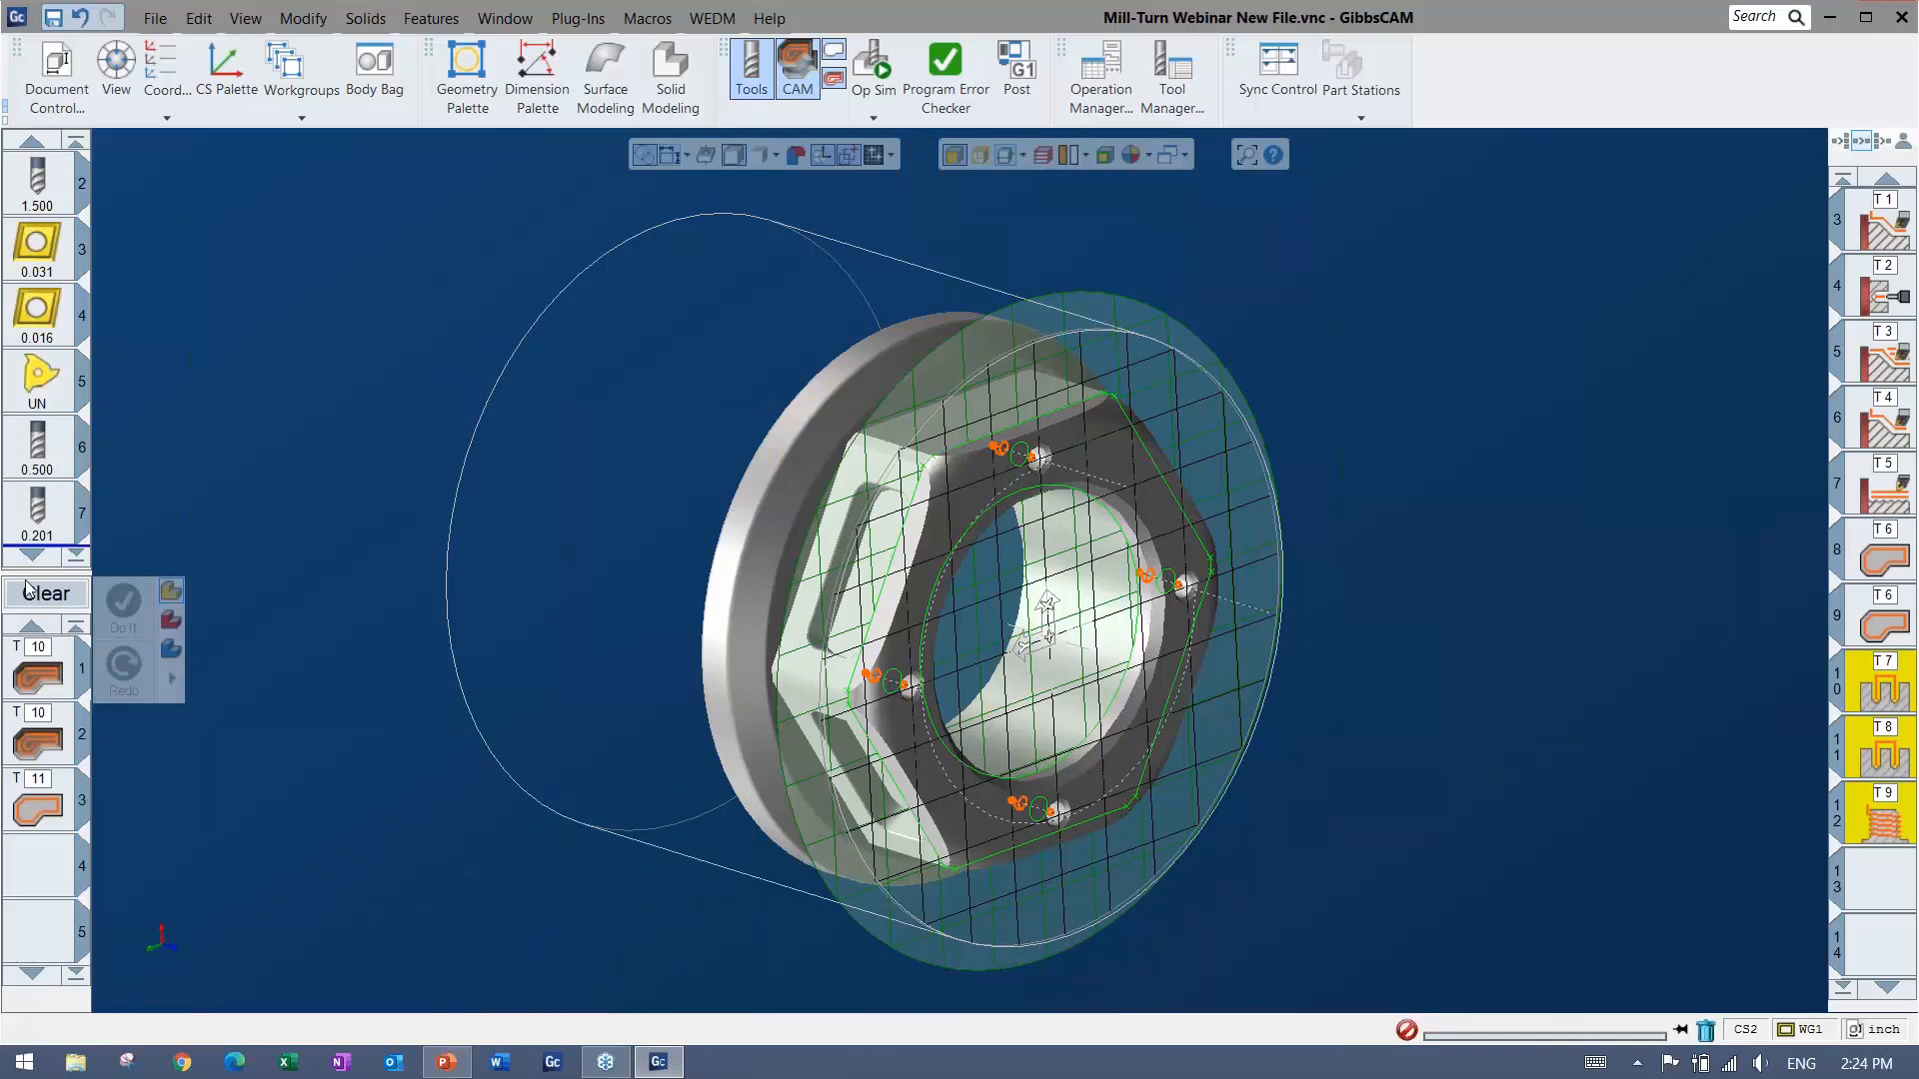
Check the definition of tool 10, the 0.250 mill used by the pocket processes.
{"action": "scroll", "coordinate": [37, 462], "scroll_direction": "down", "scroll_amount": 2}
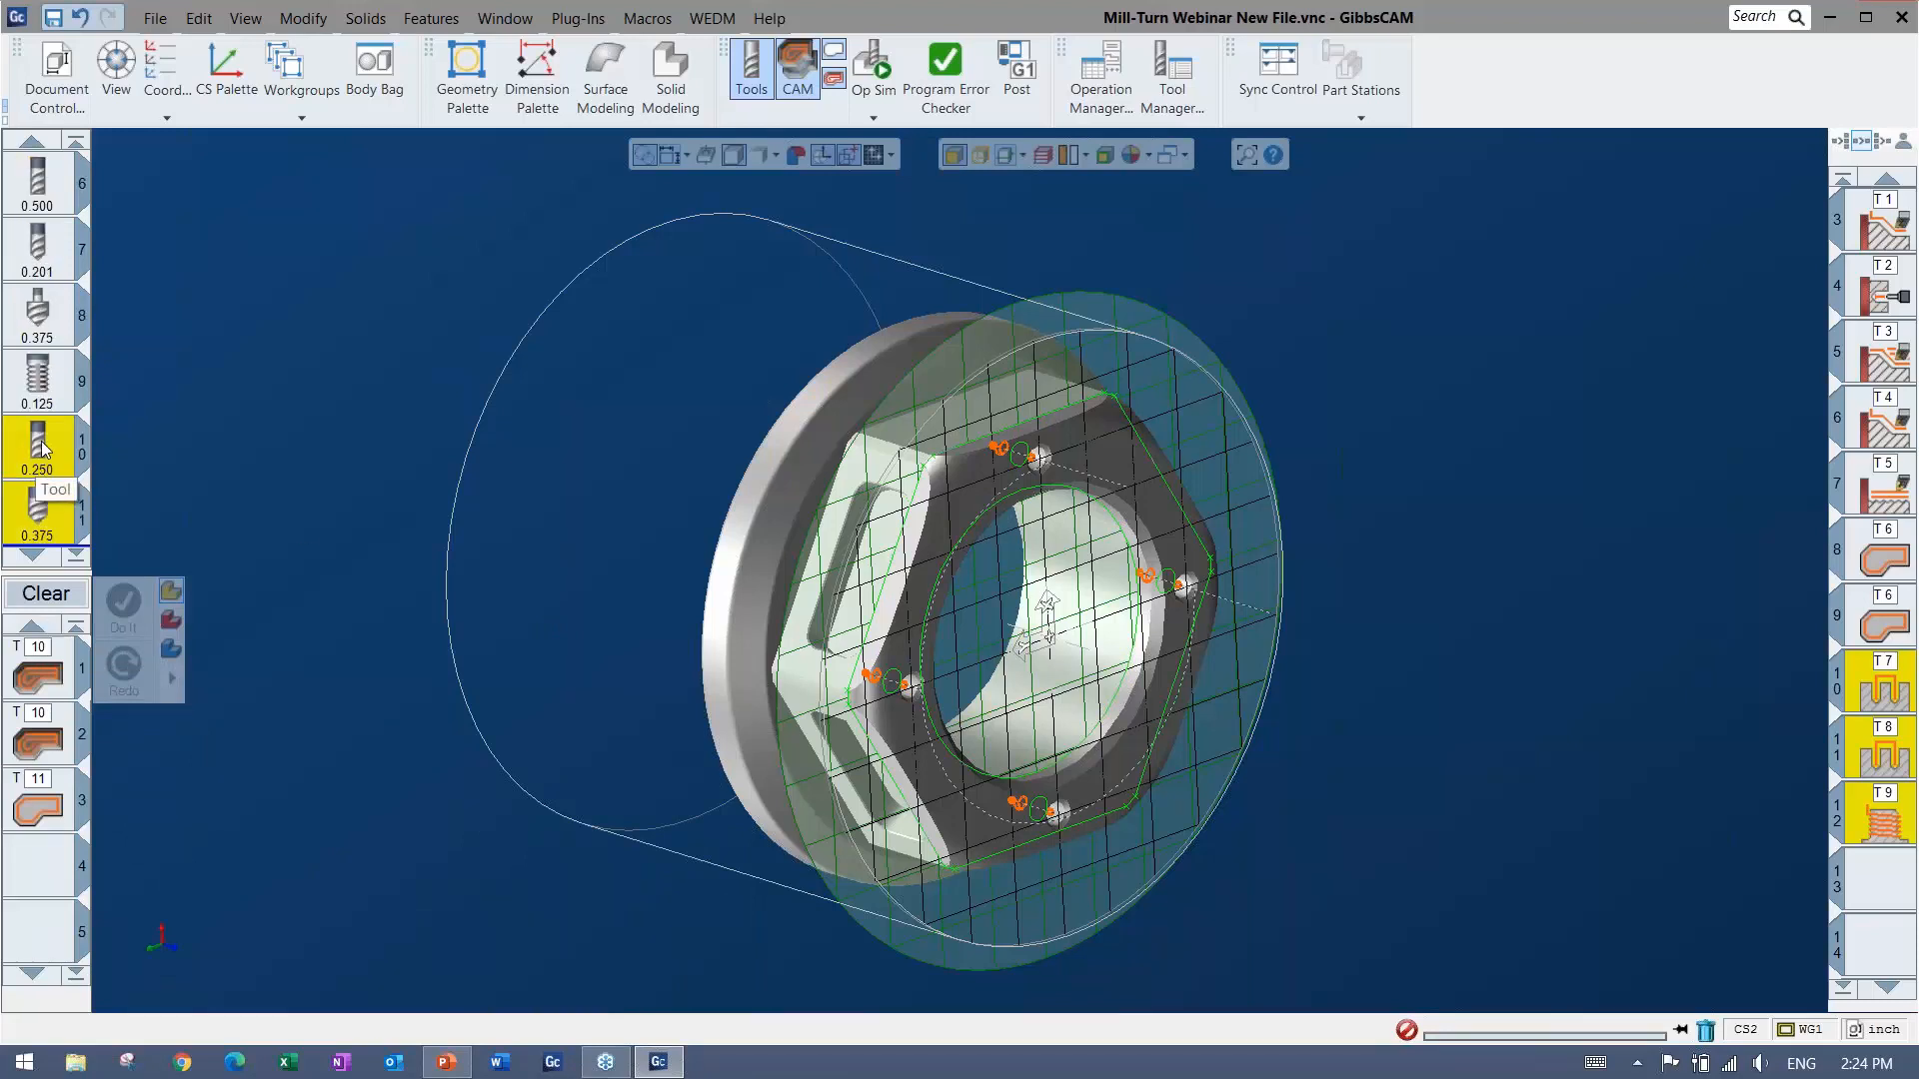
{"action": "double_click", "coordinate": [38, 455]}
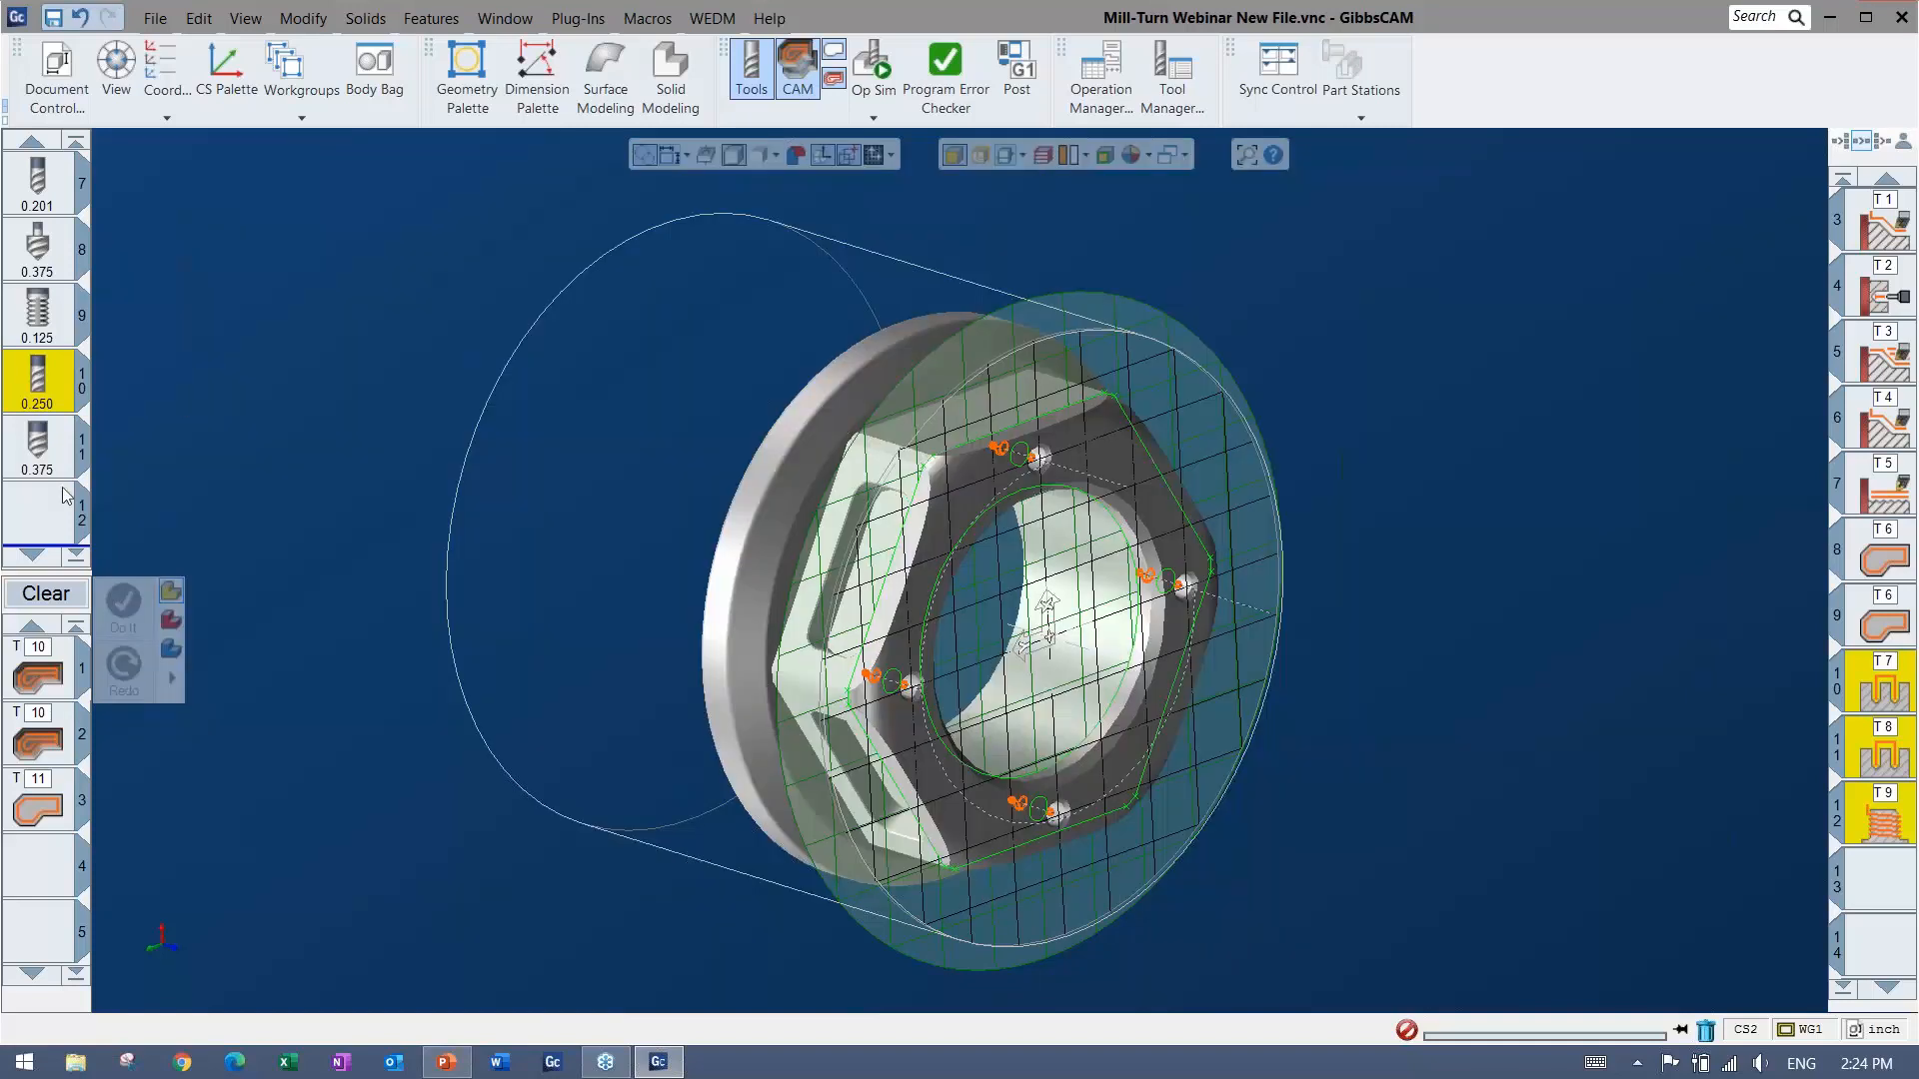
{"action": "left_click", "coordinate": [1344, 170]}
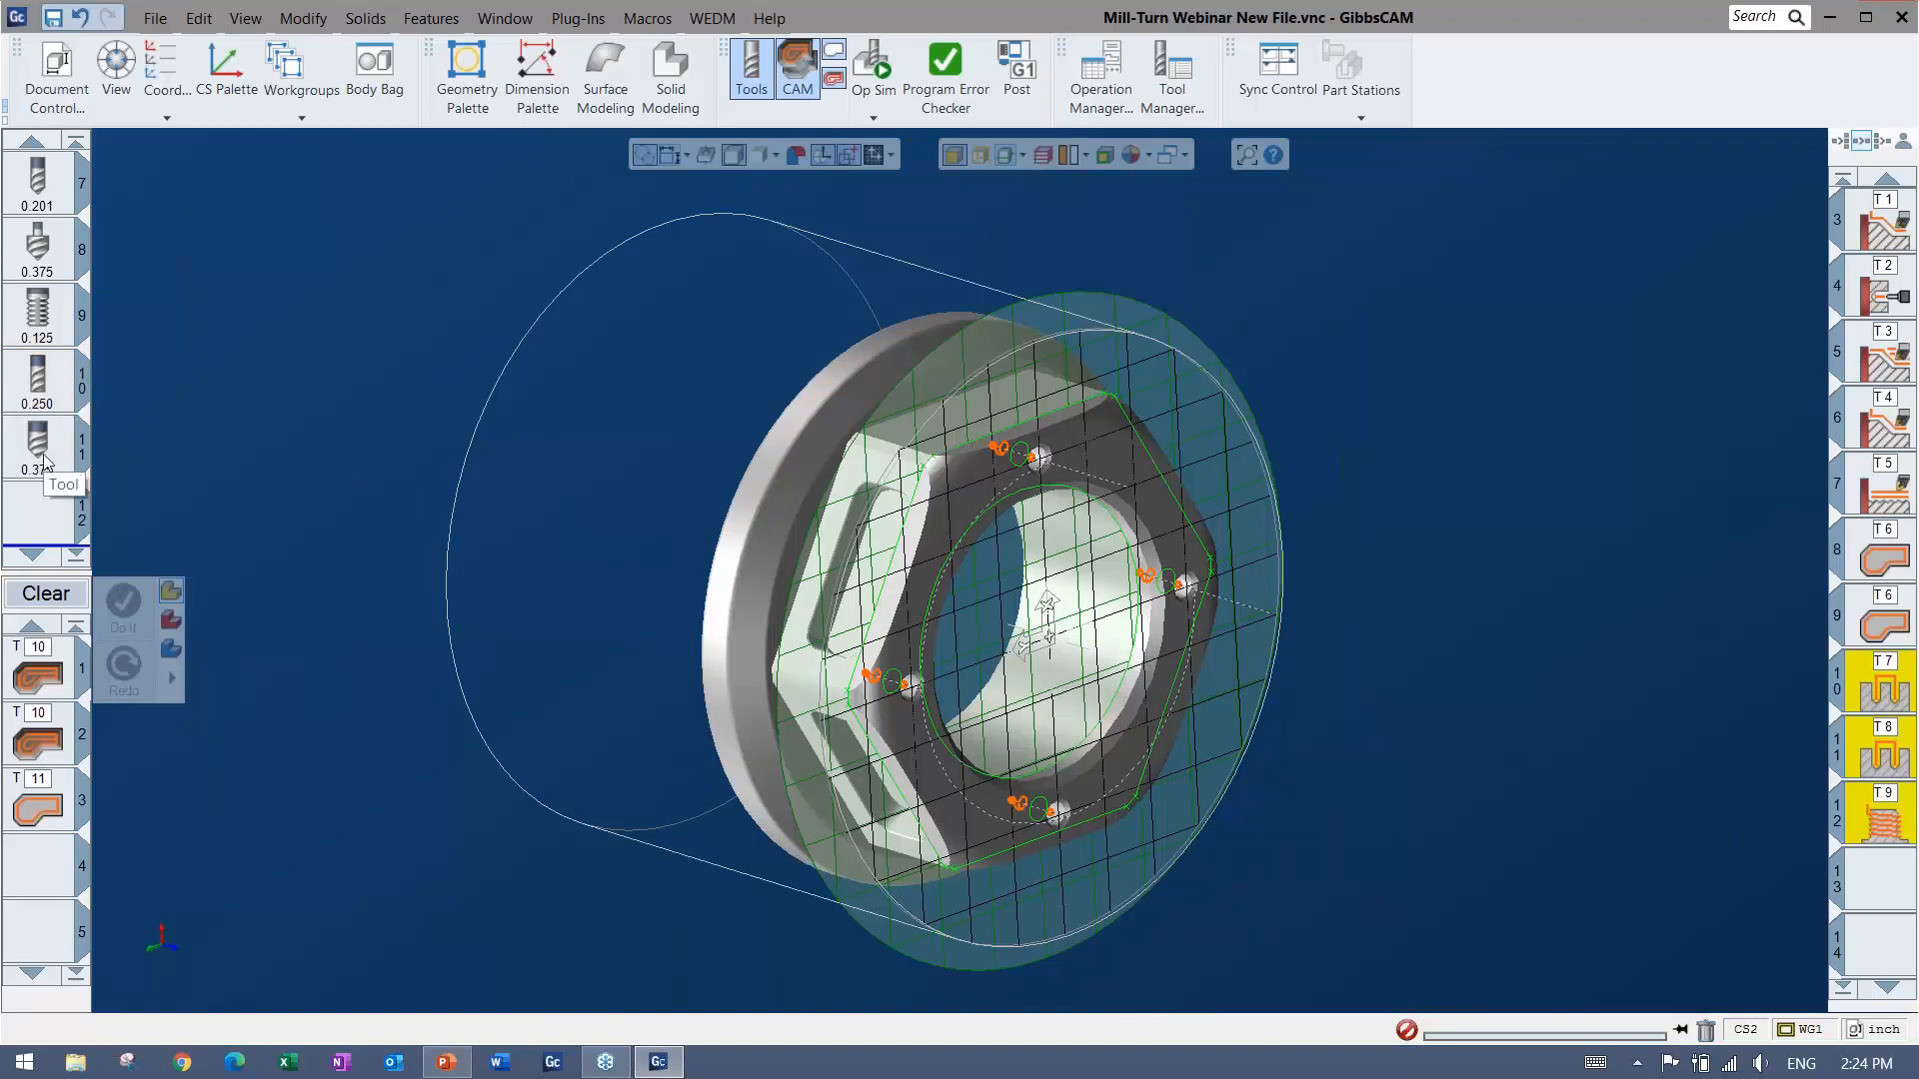
Check the rotation settings and available machining coordinate systems of the first pocket roughing process.
{"action": "left_click", "coordinate": [36, 672]}
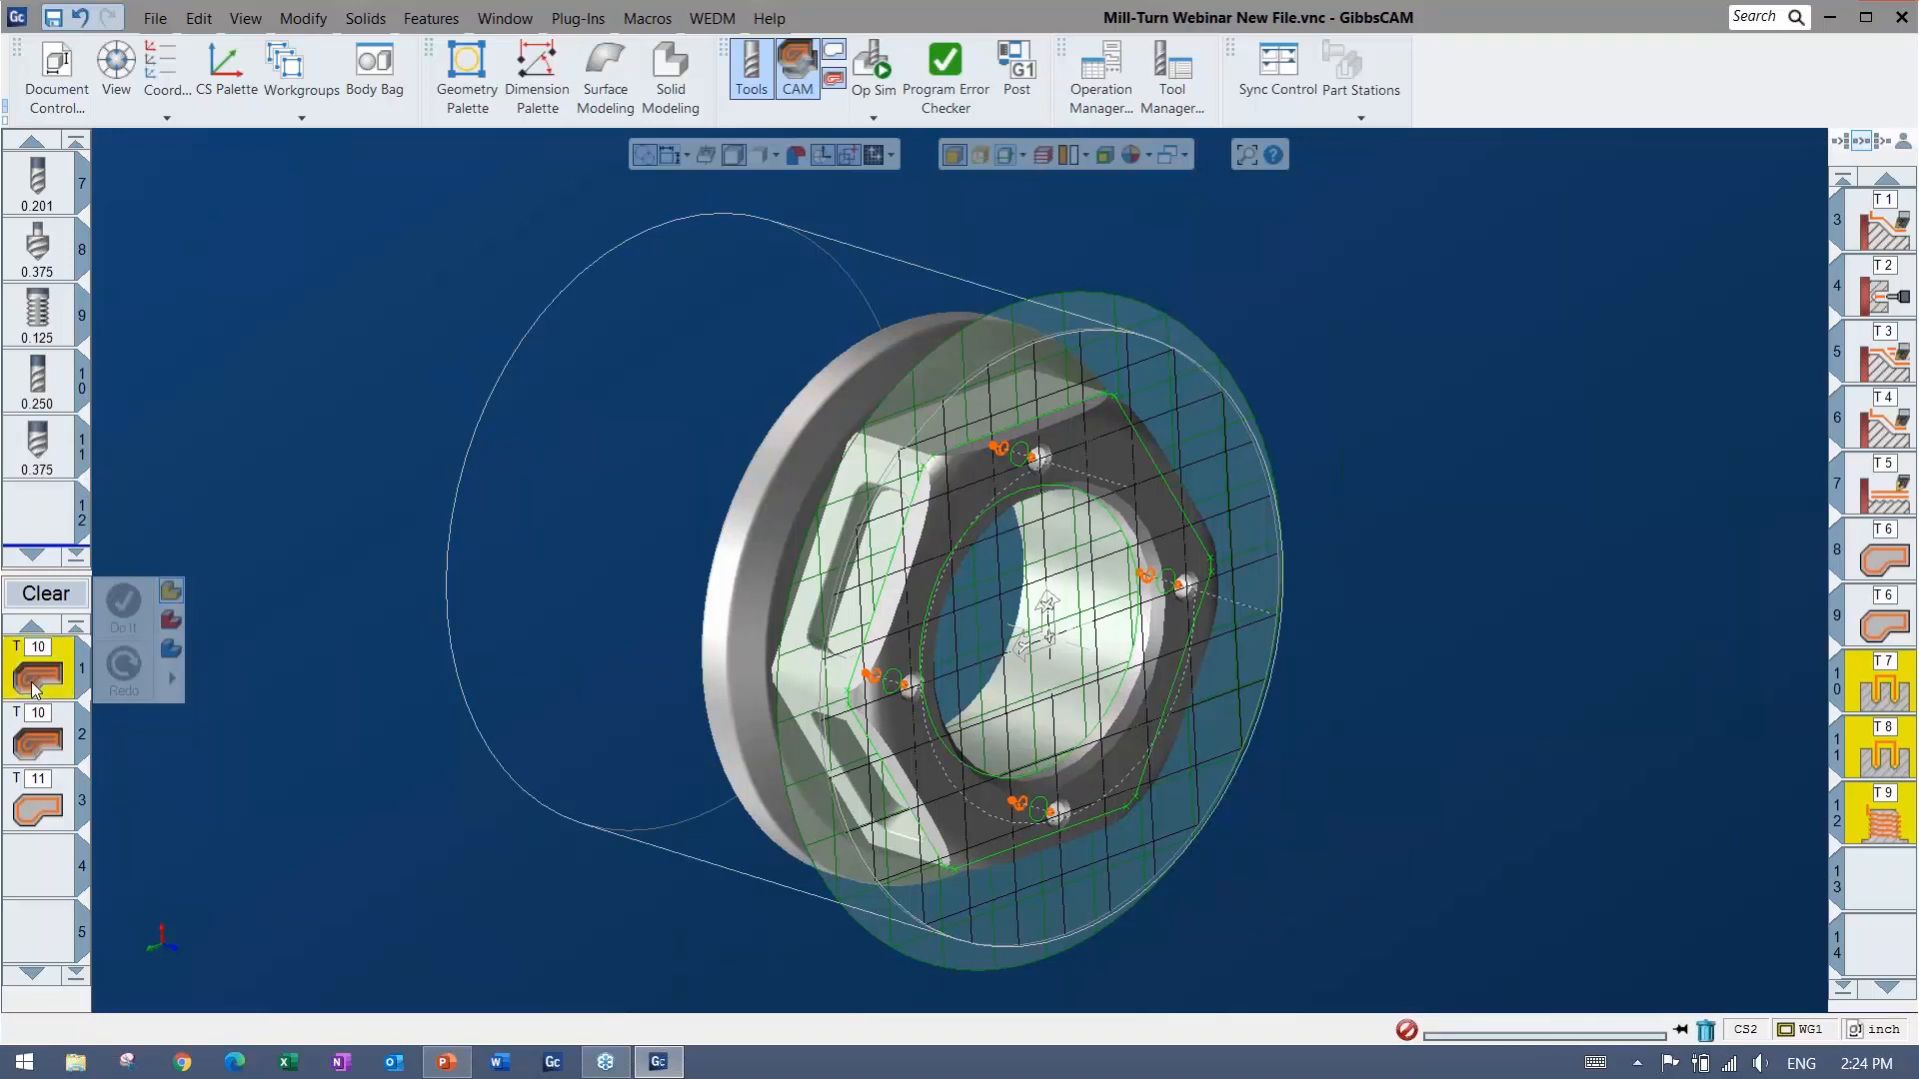
{"action": "double_click", "coordinate": [40, 672]}
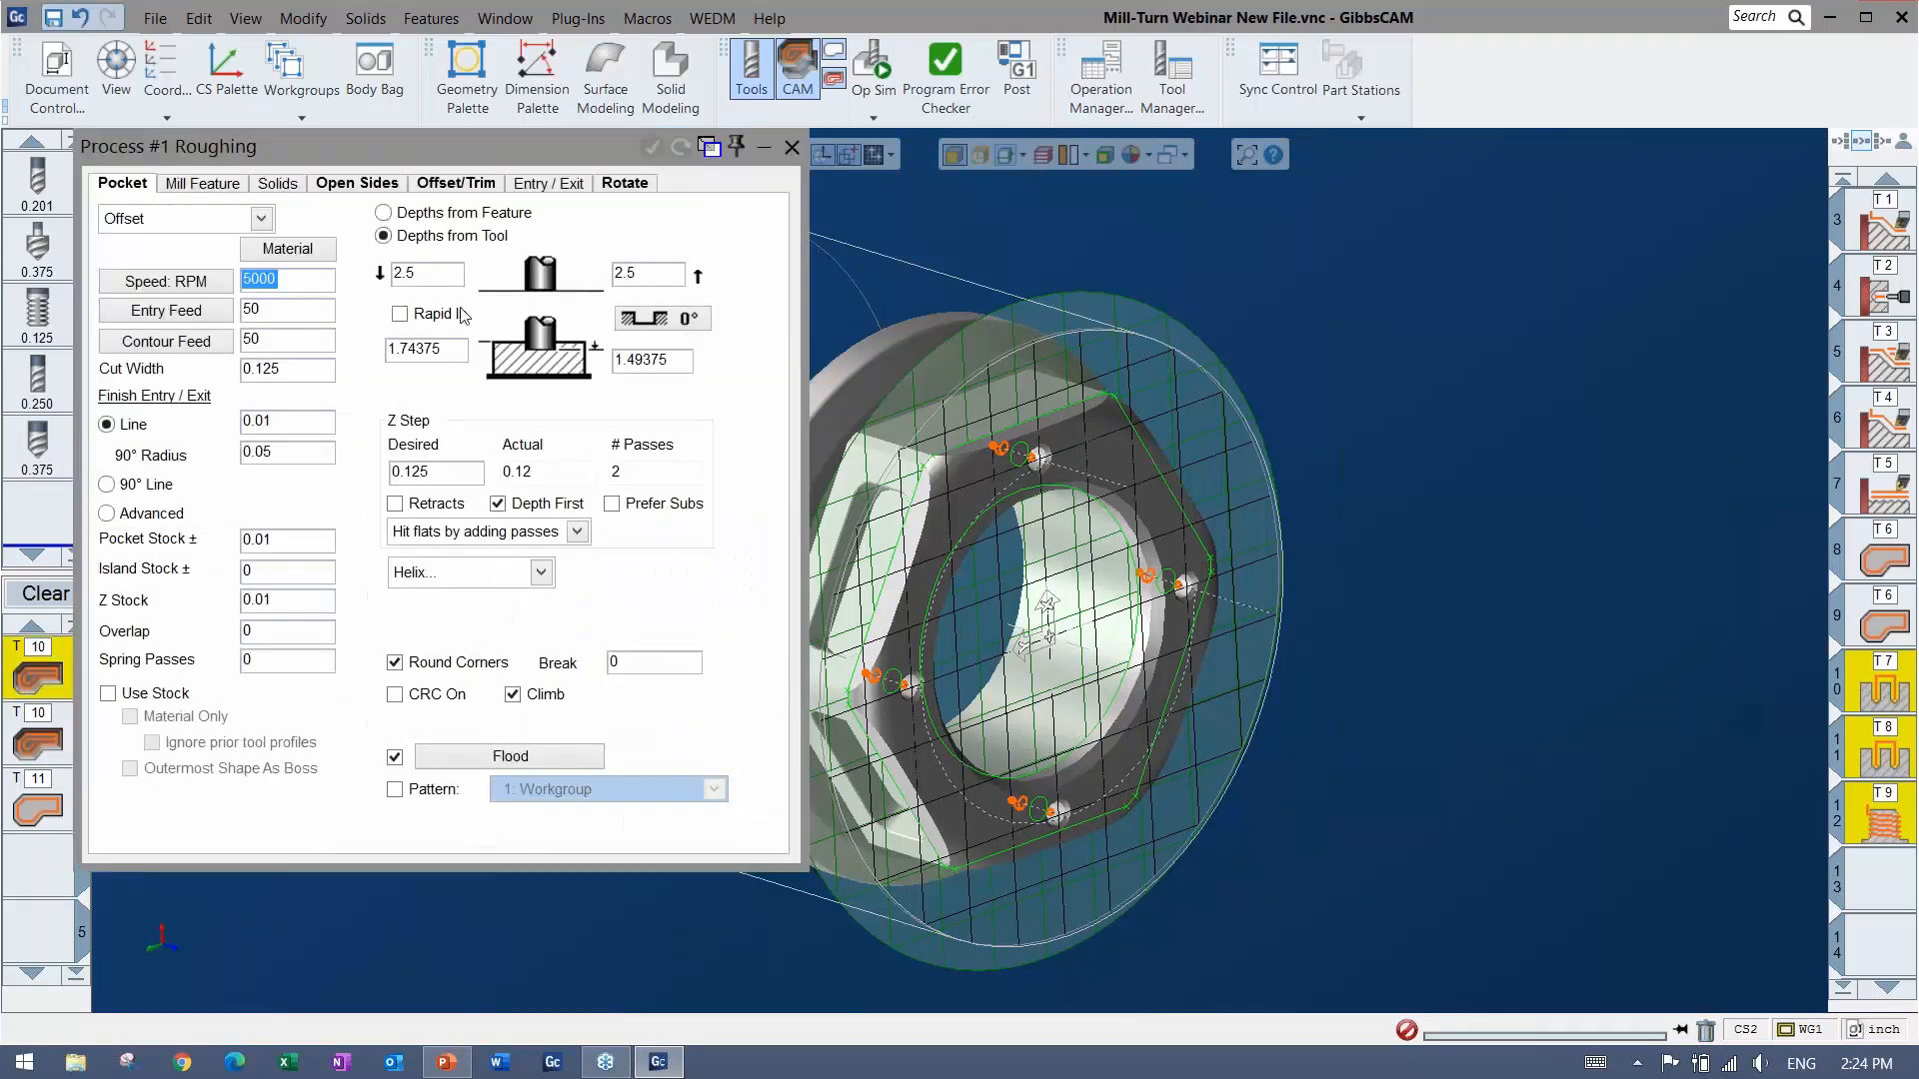
{"action": "left_click", "coordinate": [621, 184]}
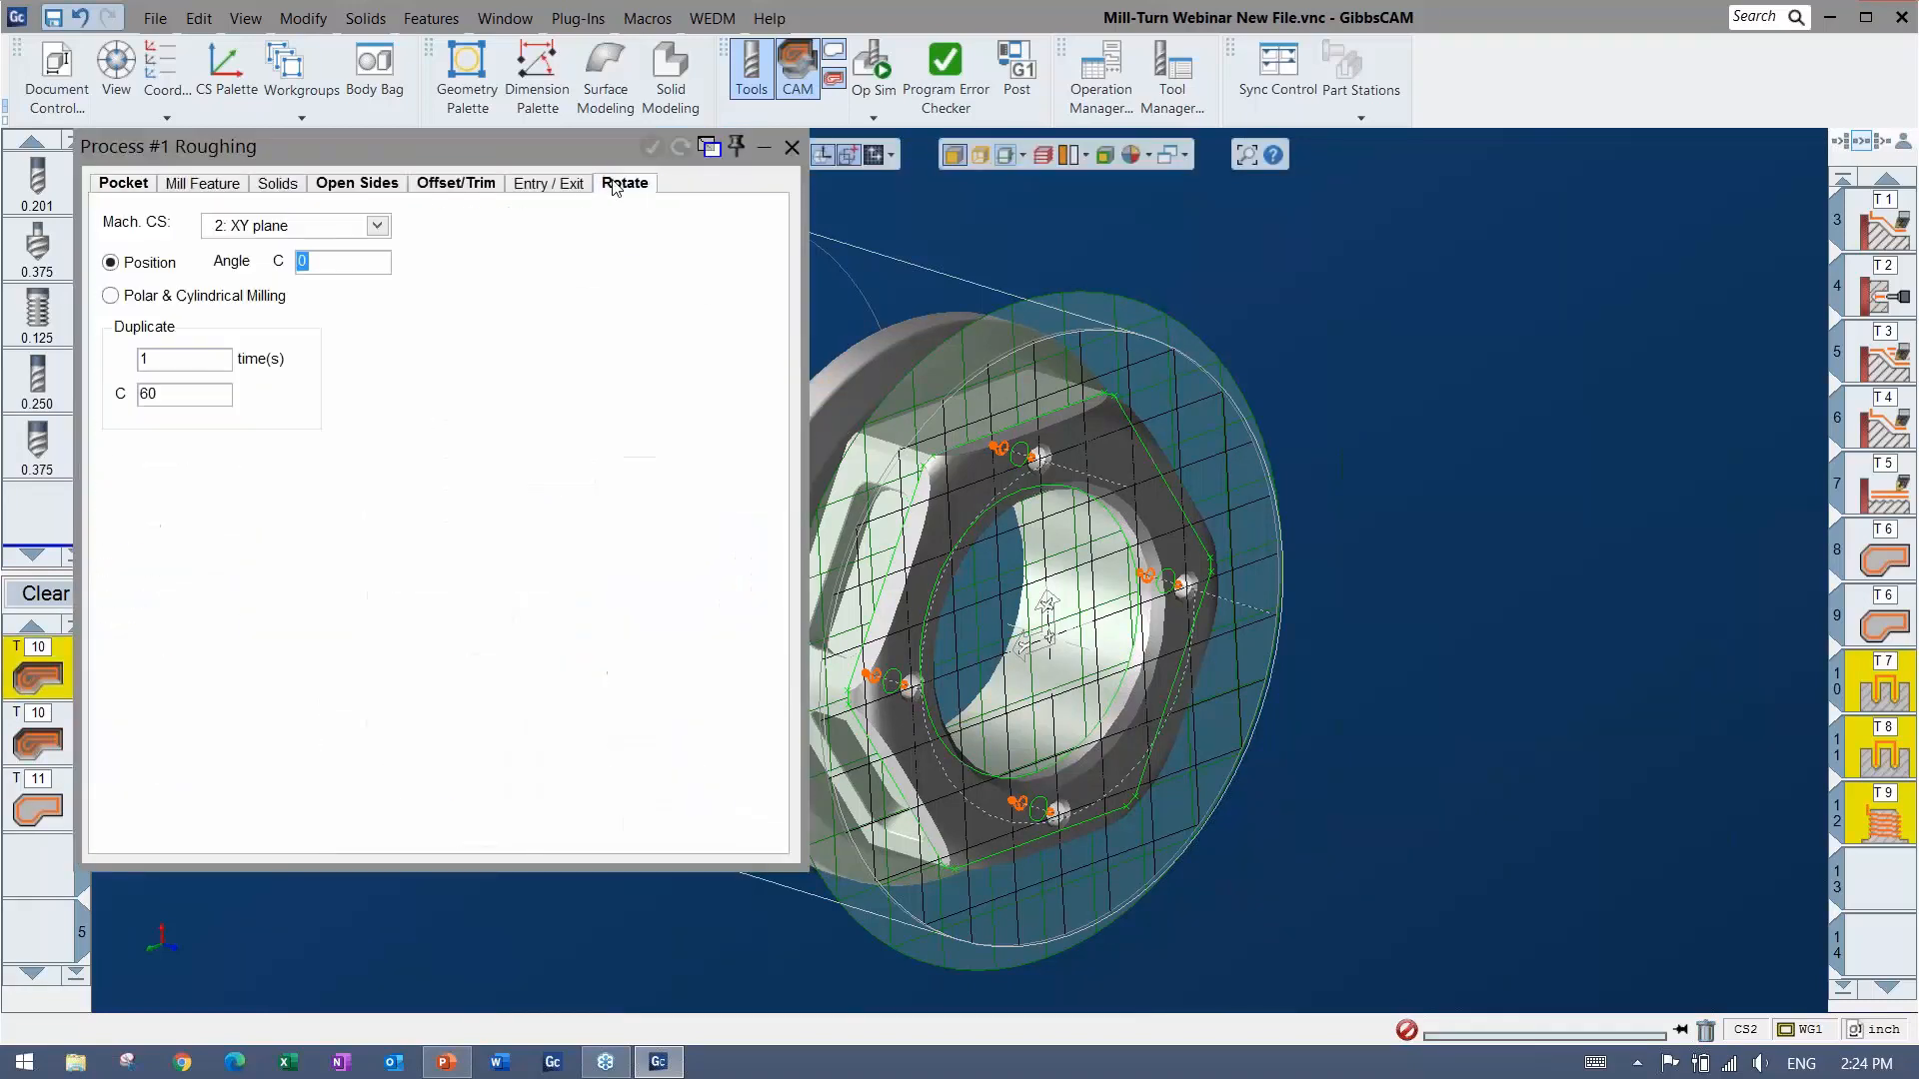
{"action": "left_click", "coordinate": [378, 226]}
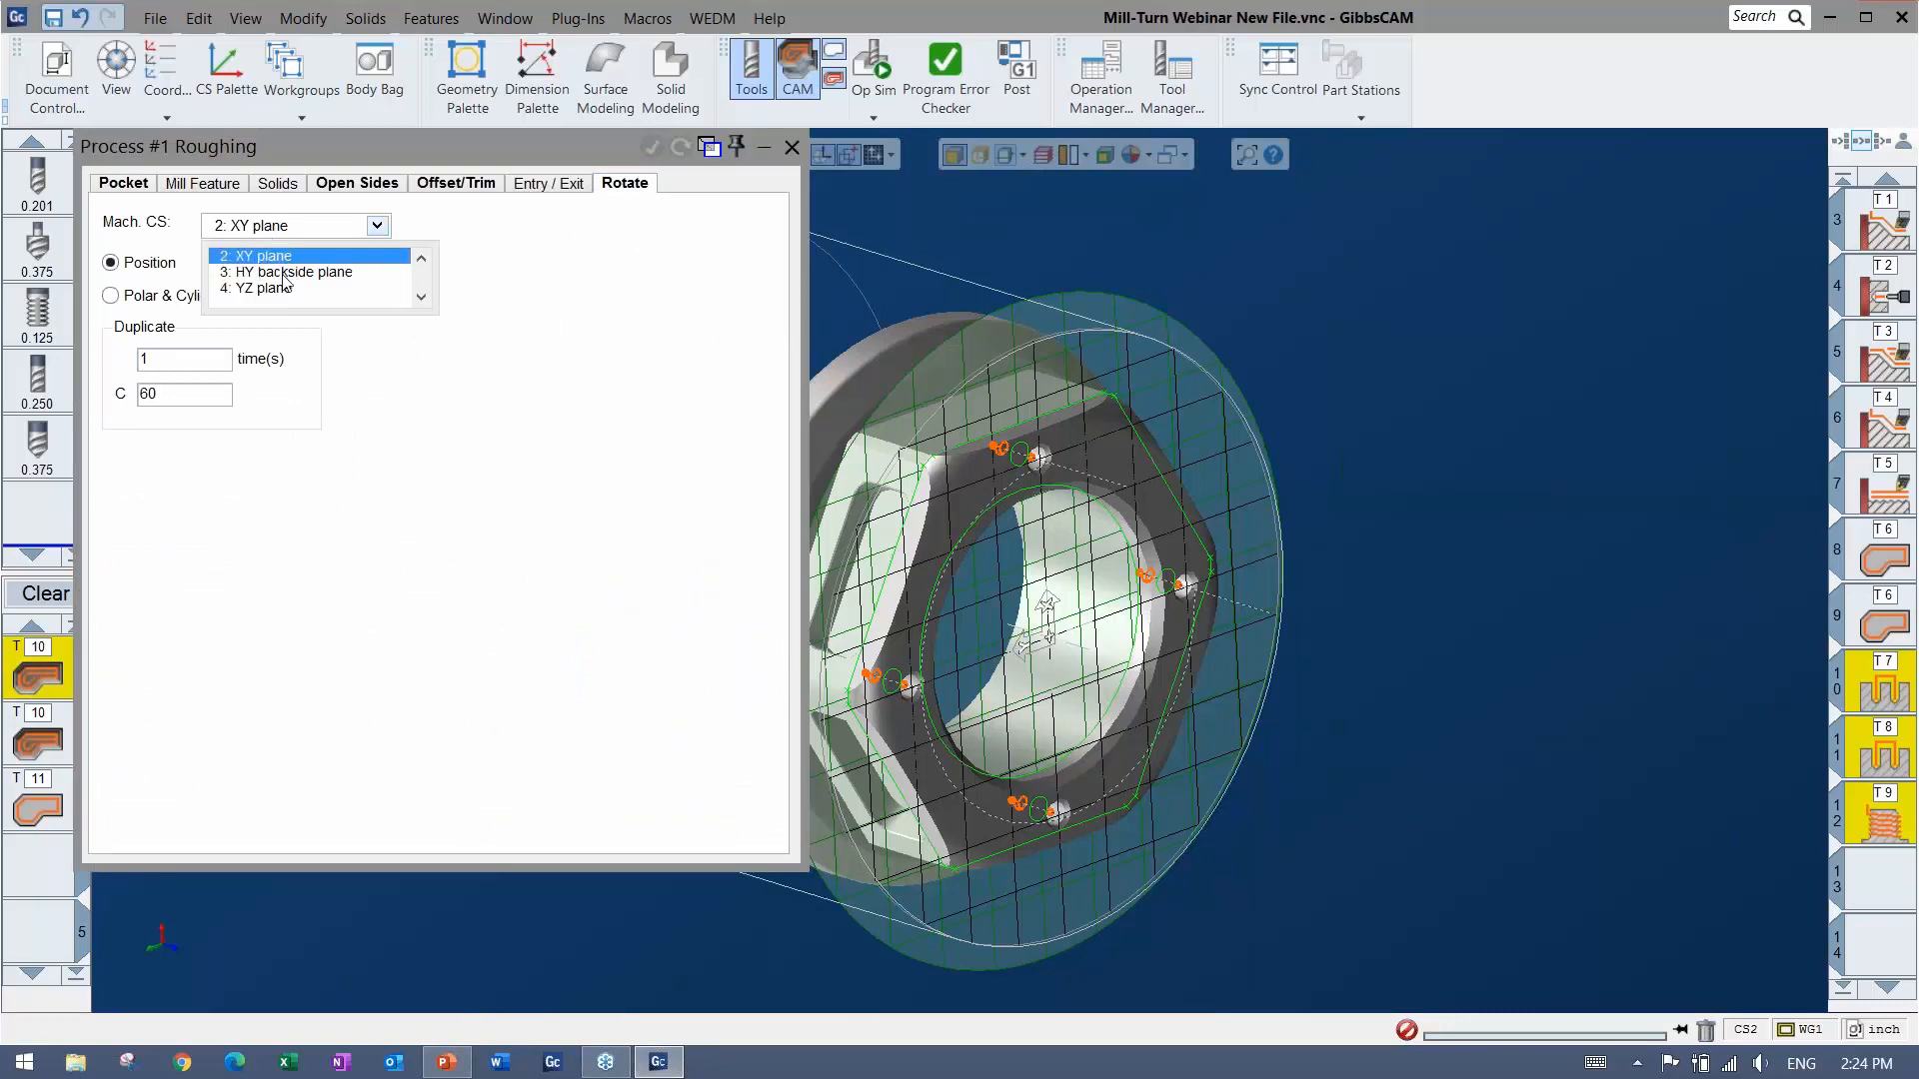
{"action": "left_click", "coordinate": [613, 299]}
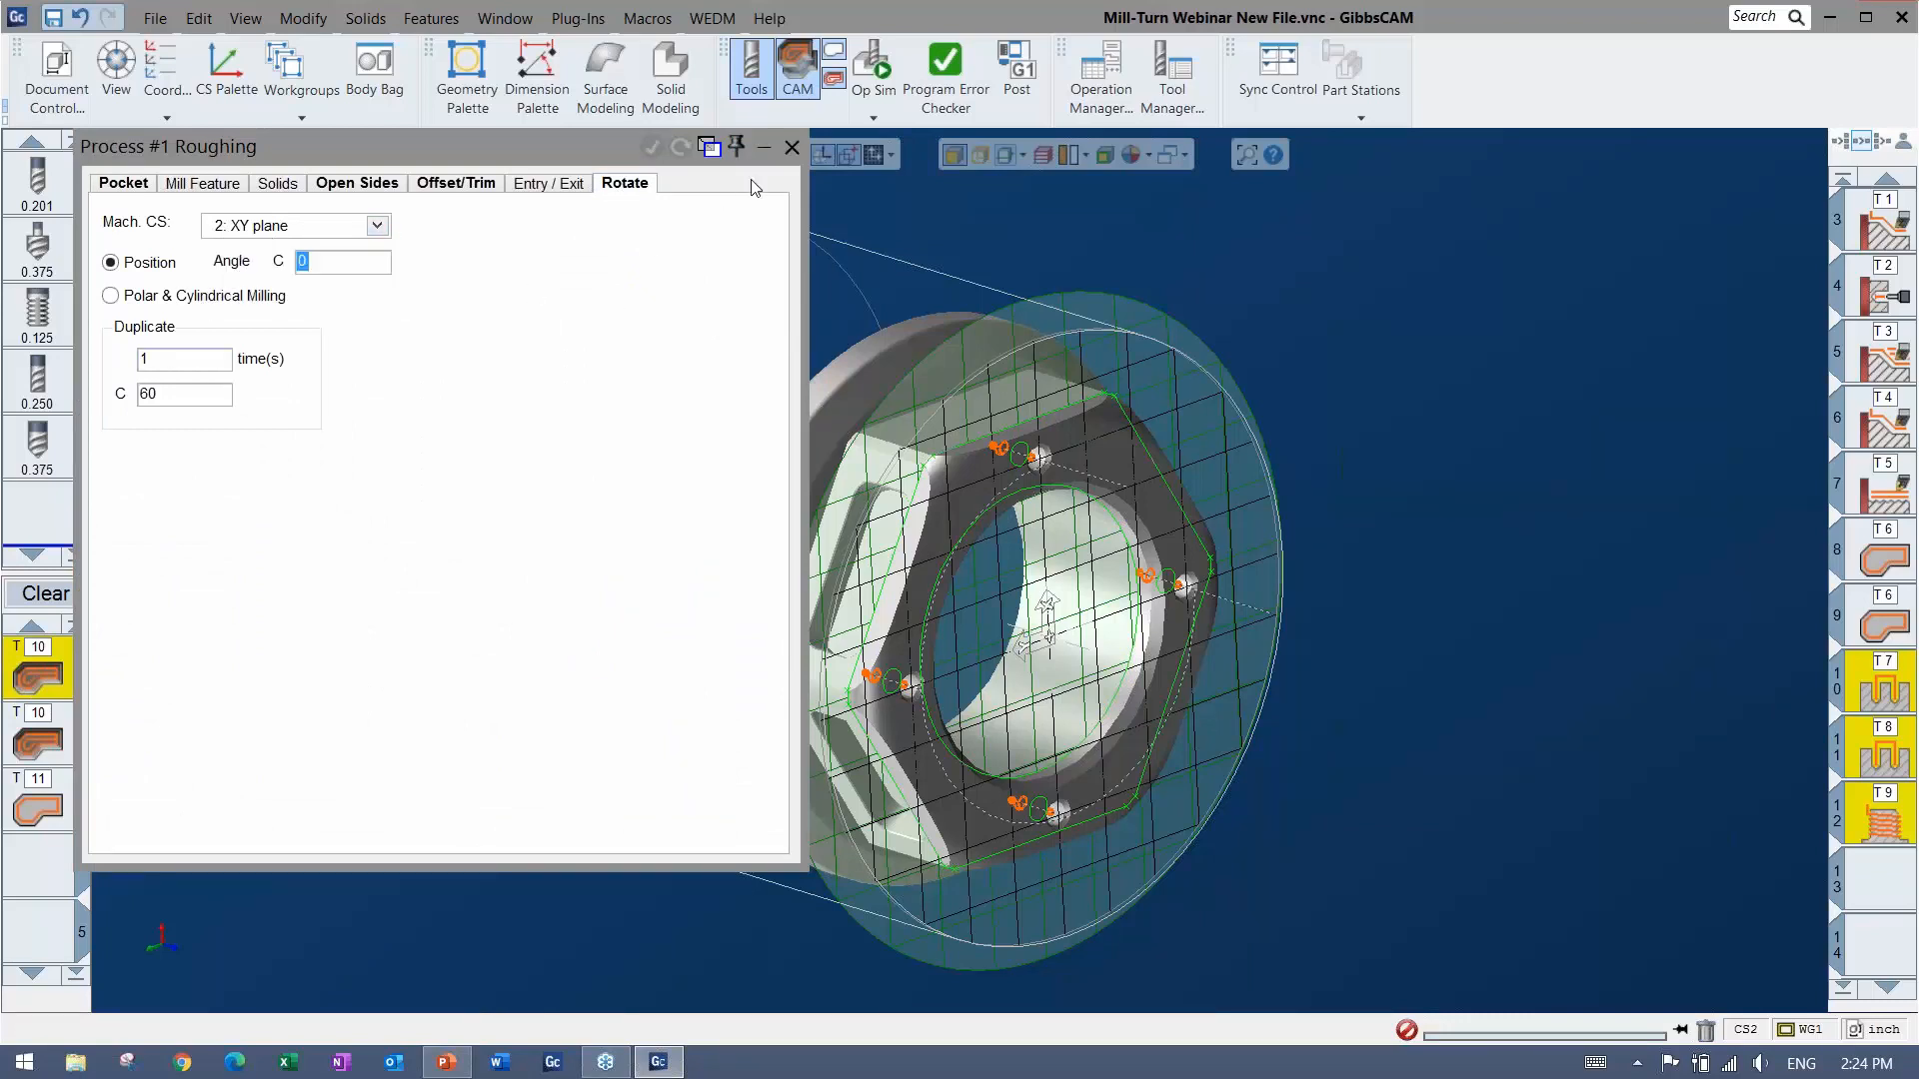
{"action": "left_click", "coordinate": [792, 147]}
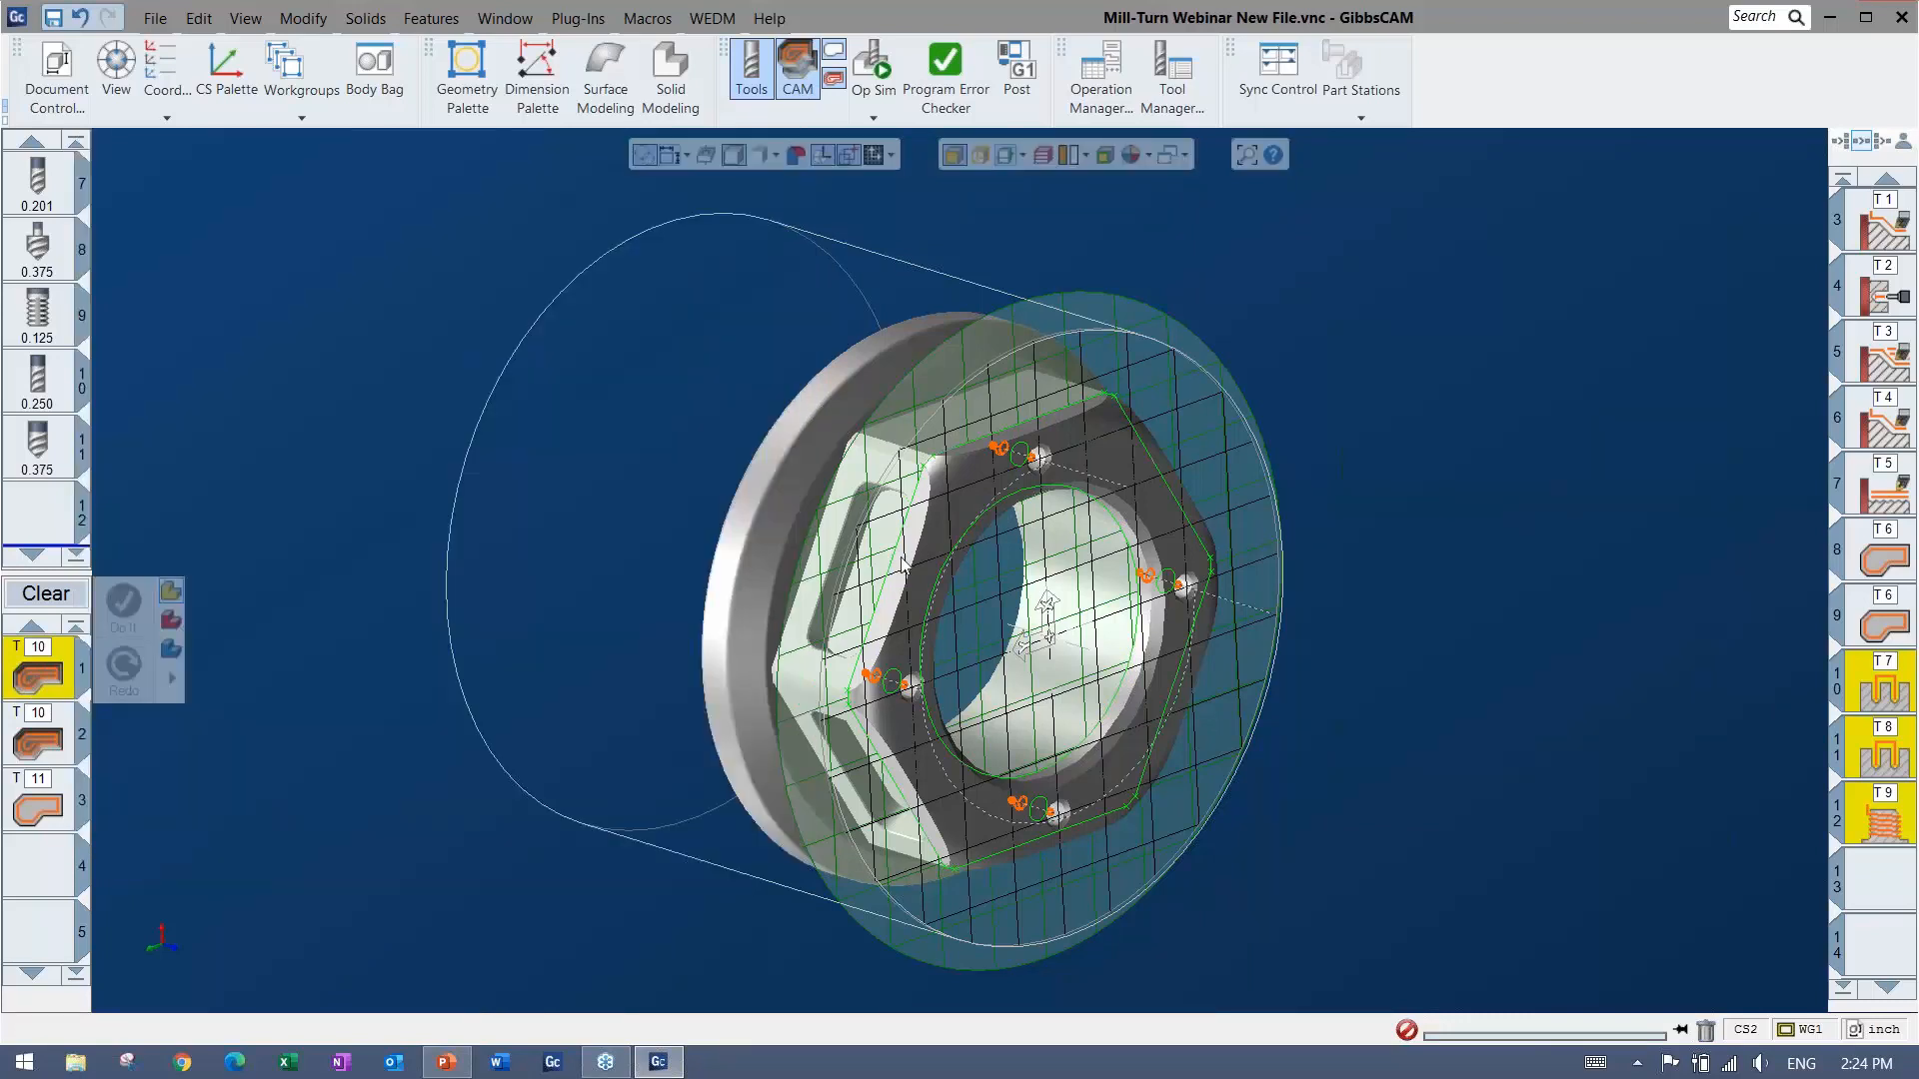
Open the coordinate system list and view the ZX, HY backside and YZ planes on the part.
{"action": "left_click", "coordinate": [163, 74]}
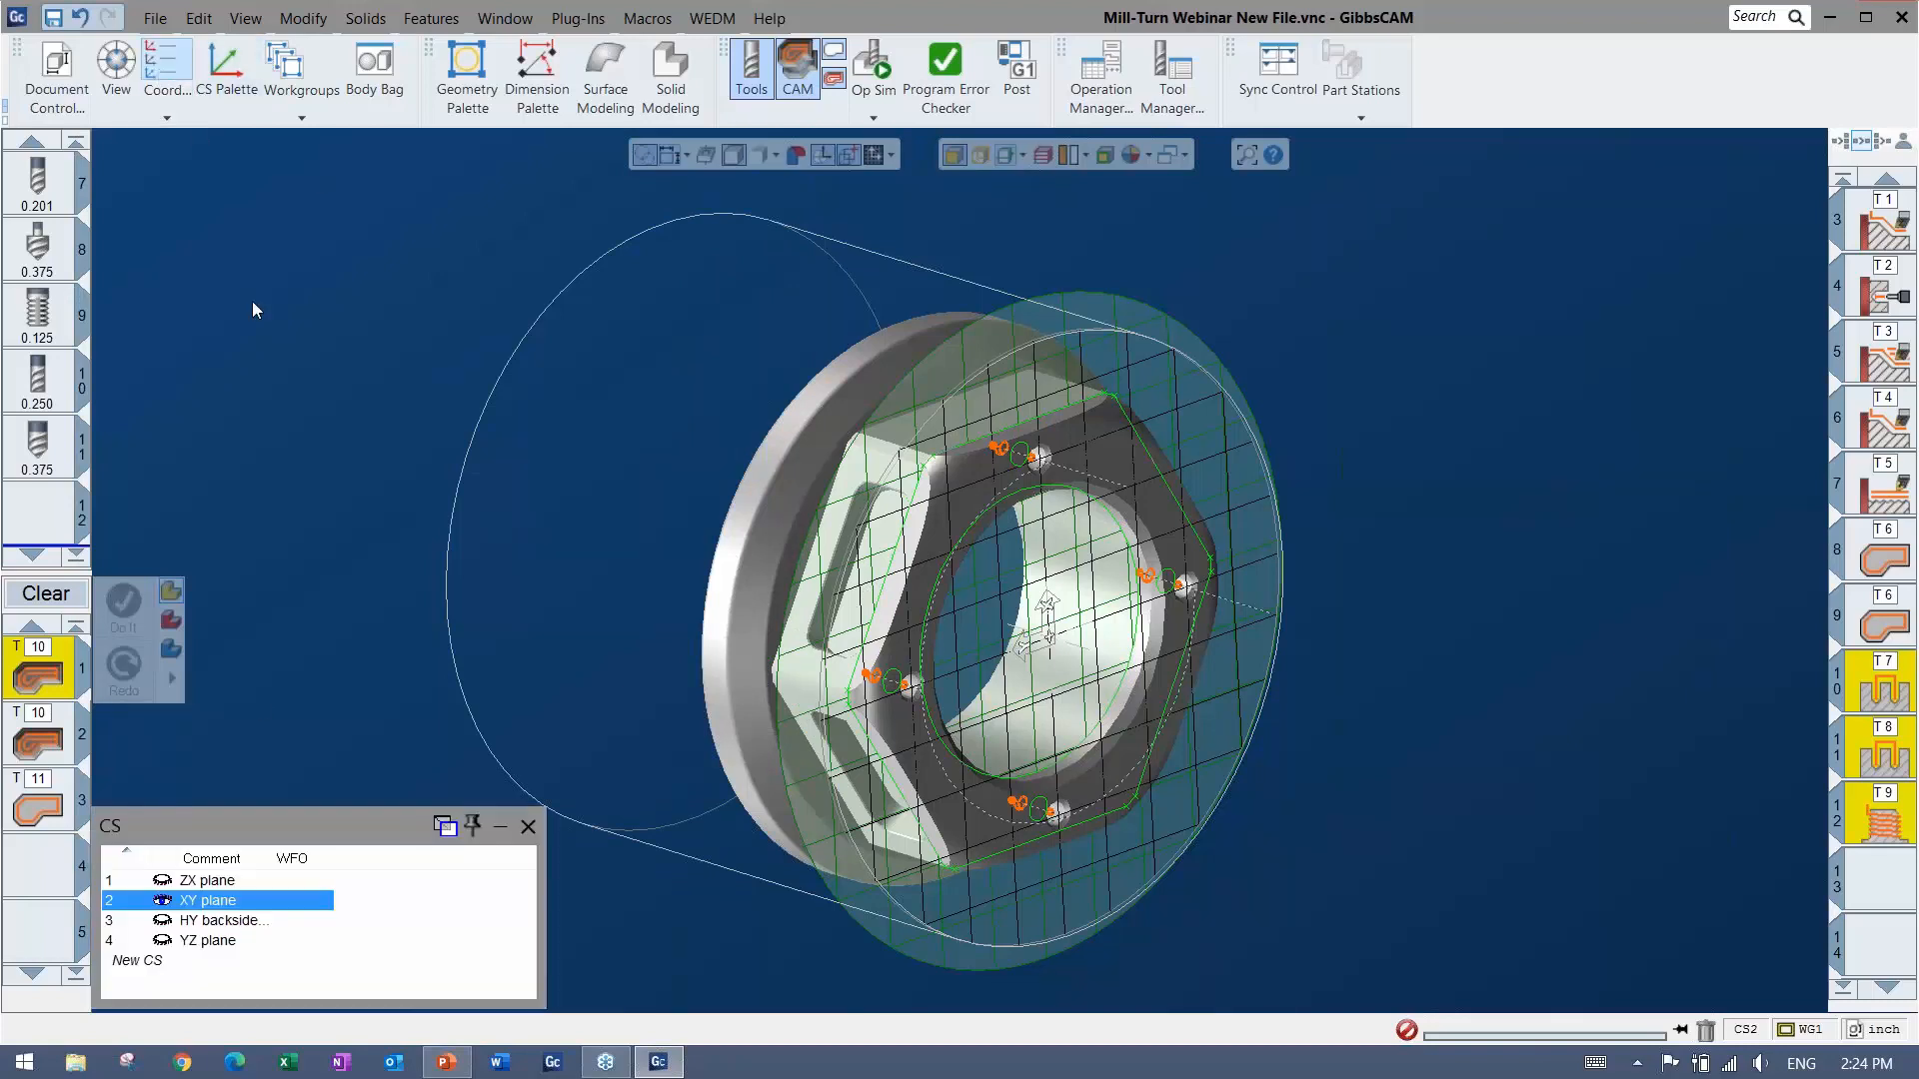
{"action": "left_click", "coordinate": [215, 880]}
{"action": "left_click", "coordinate": [221, 921]}
{"action": "left_click", "coordinate": [211, 941]}
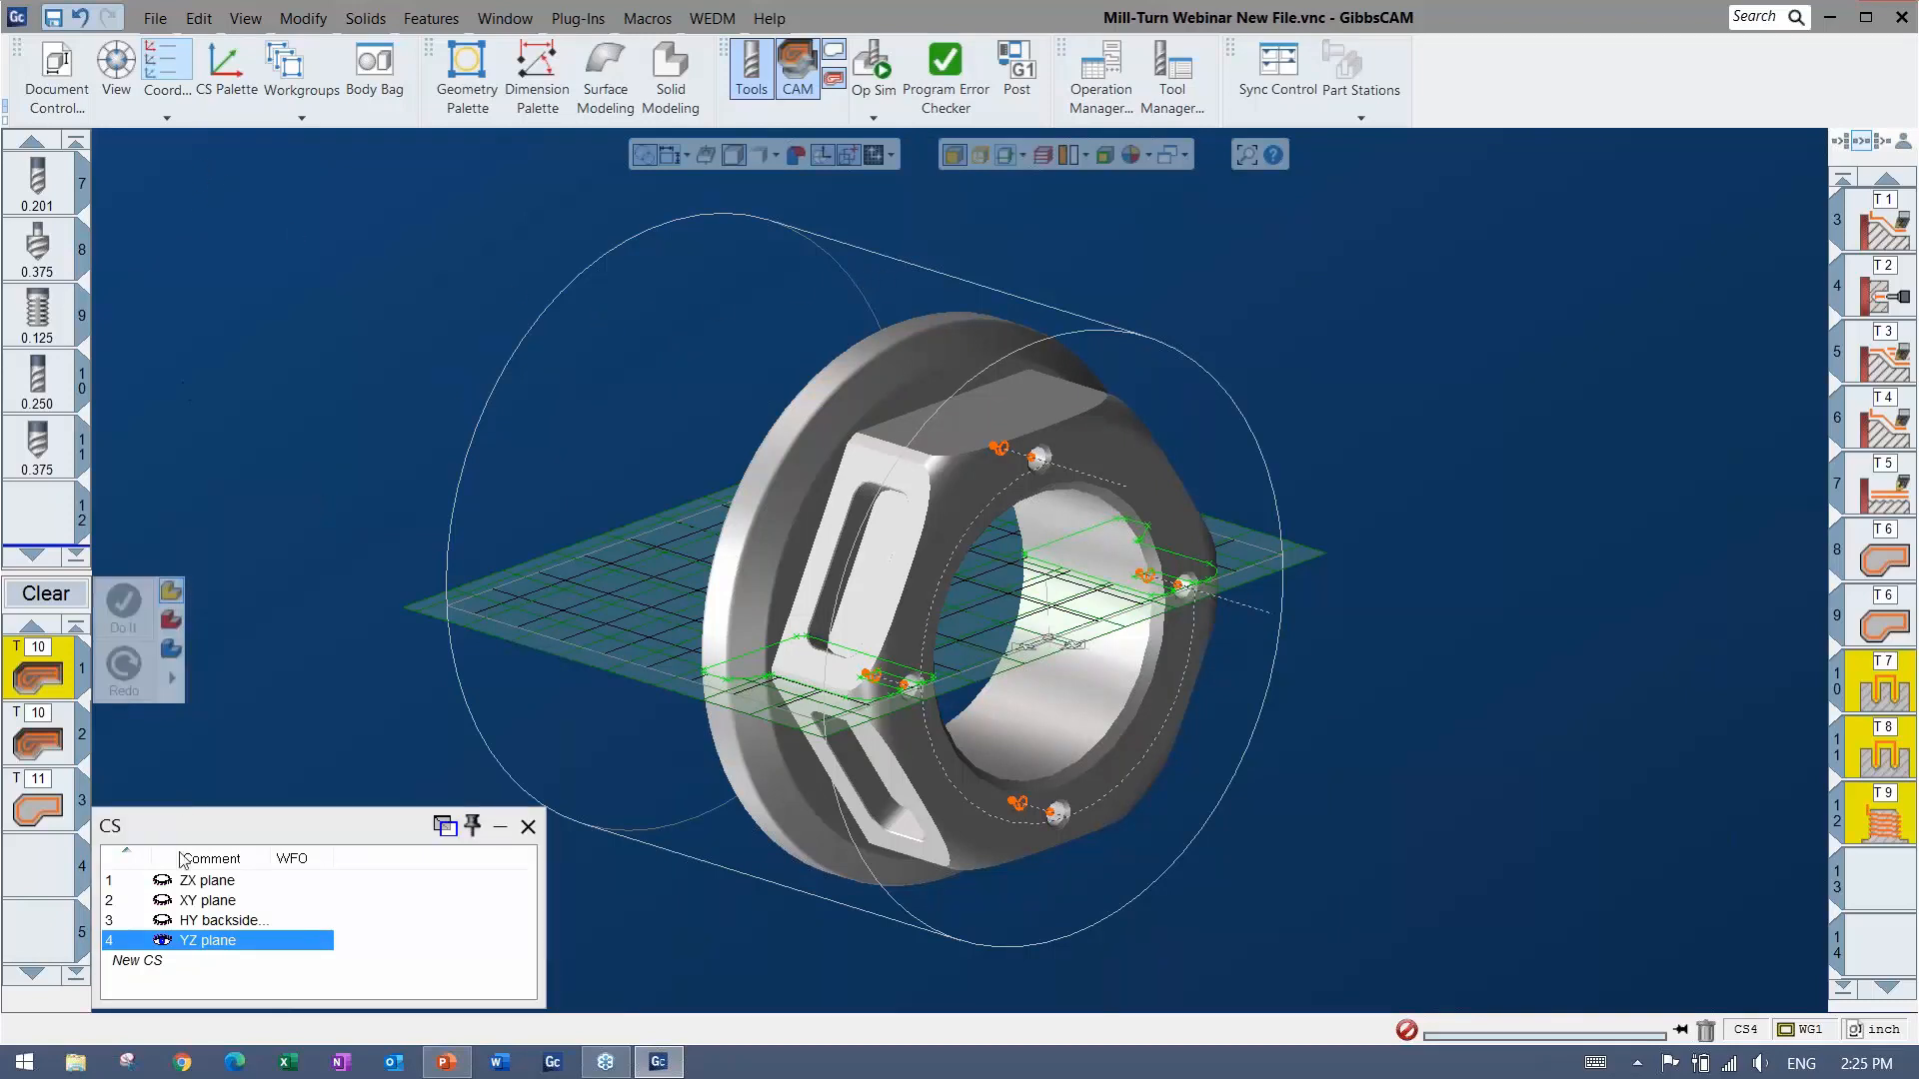
Create a new coordinate system and name it Pocket.
{"action": "left_click", "coordinate": [152, 961]}
{"action": "left_click", "coordinate": [223, 963]}
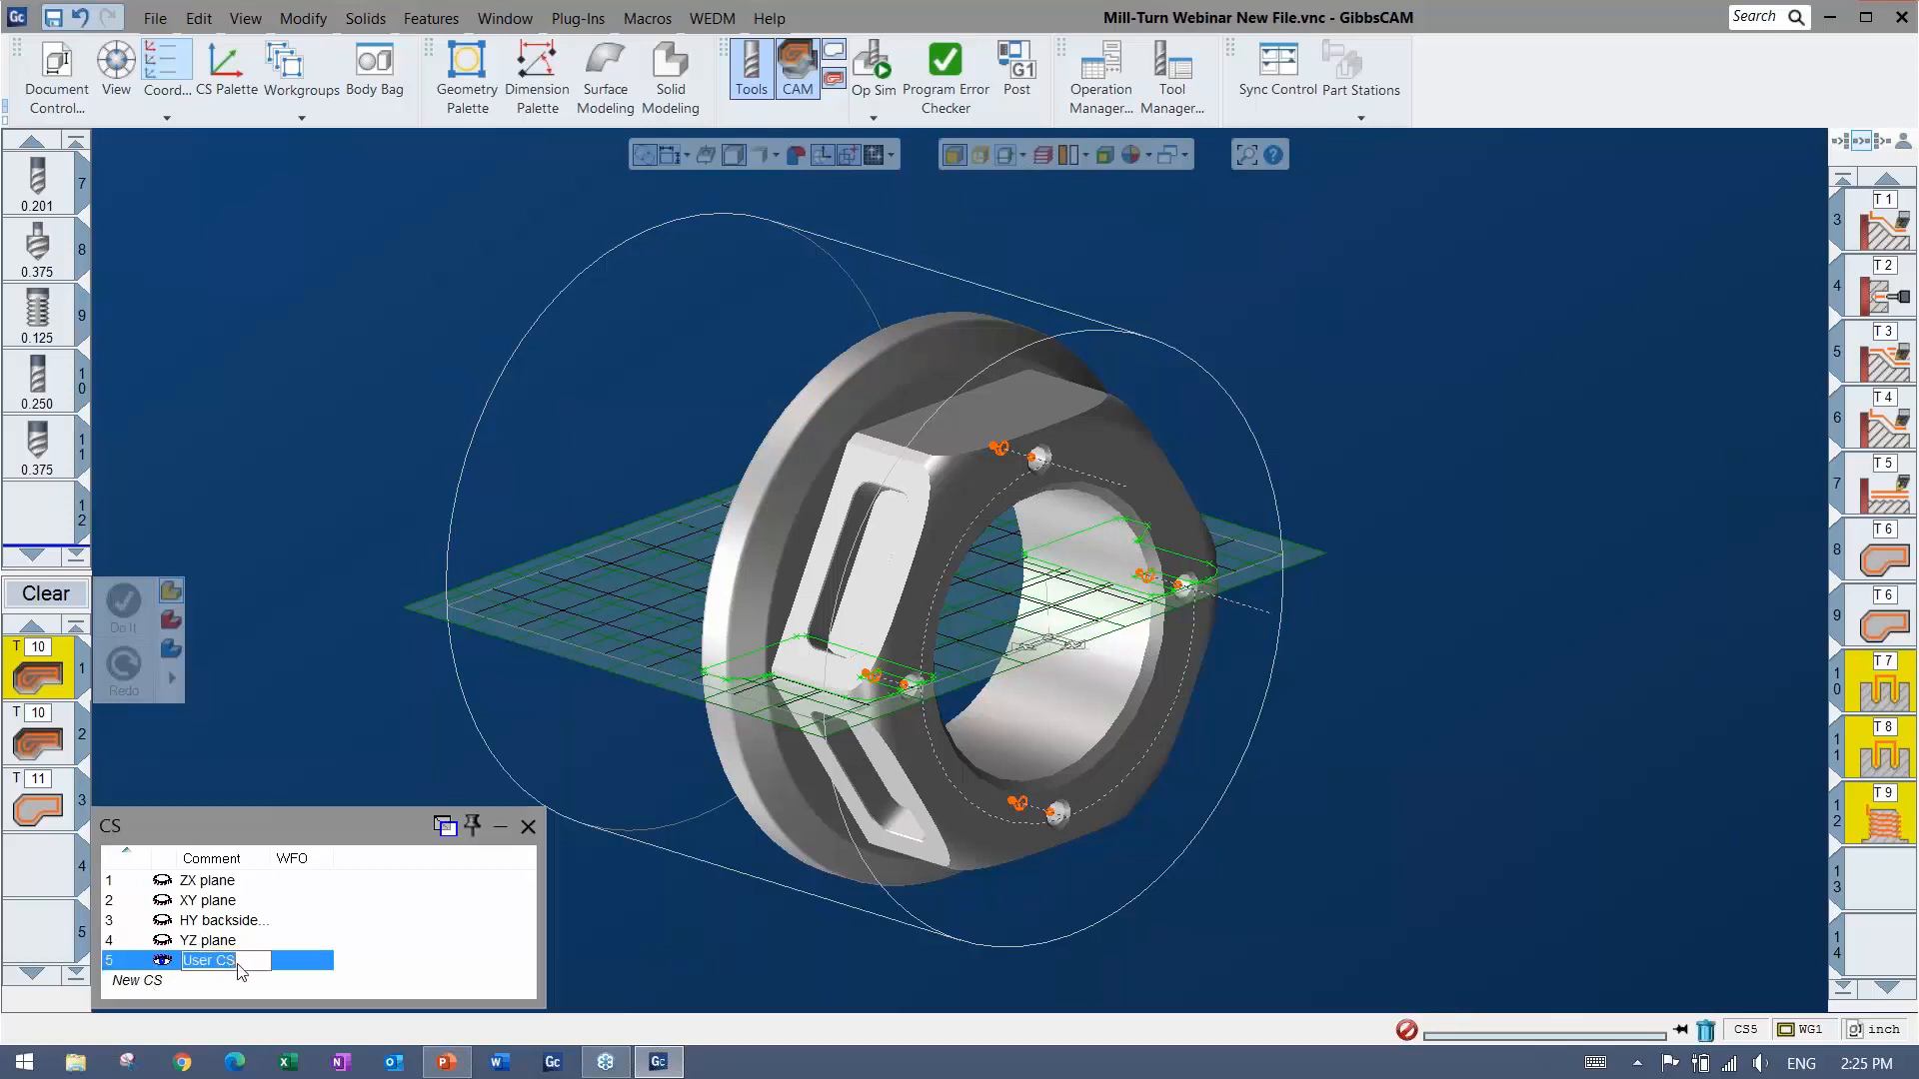
{"action": "type", "text": "Pocket"}
{"action": "key", "text": "Return"}
Align the Pocket coordinate system to the lower hex flat that contains a pocket, and inspect its orientation.
{"action": "left_click", "coordinate": [240, 66]}
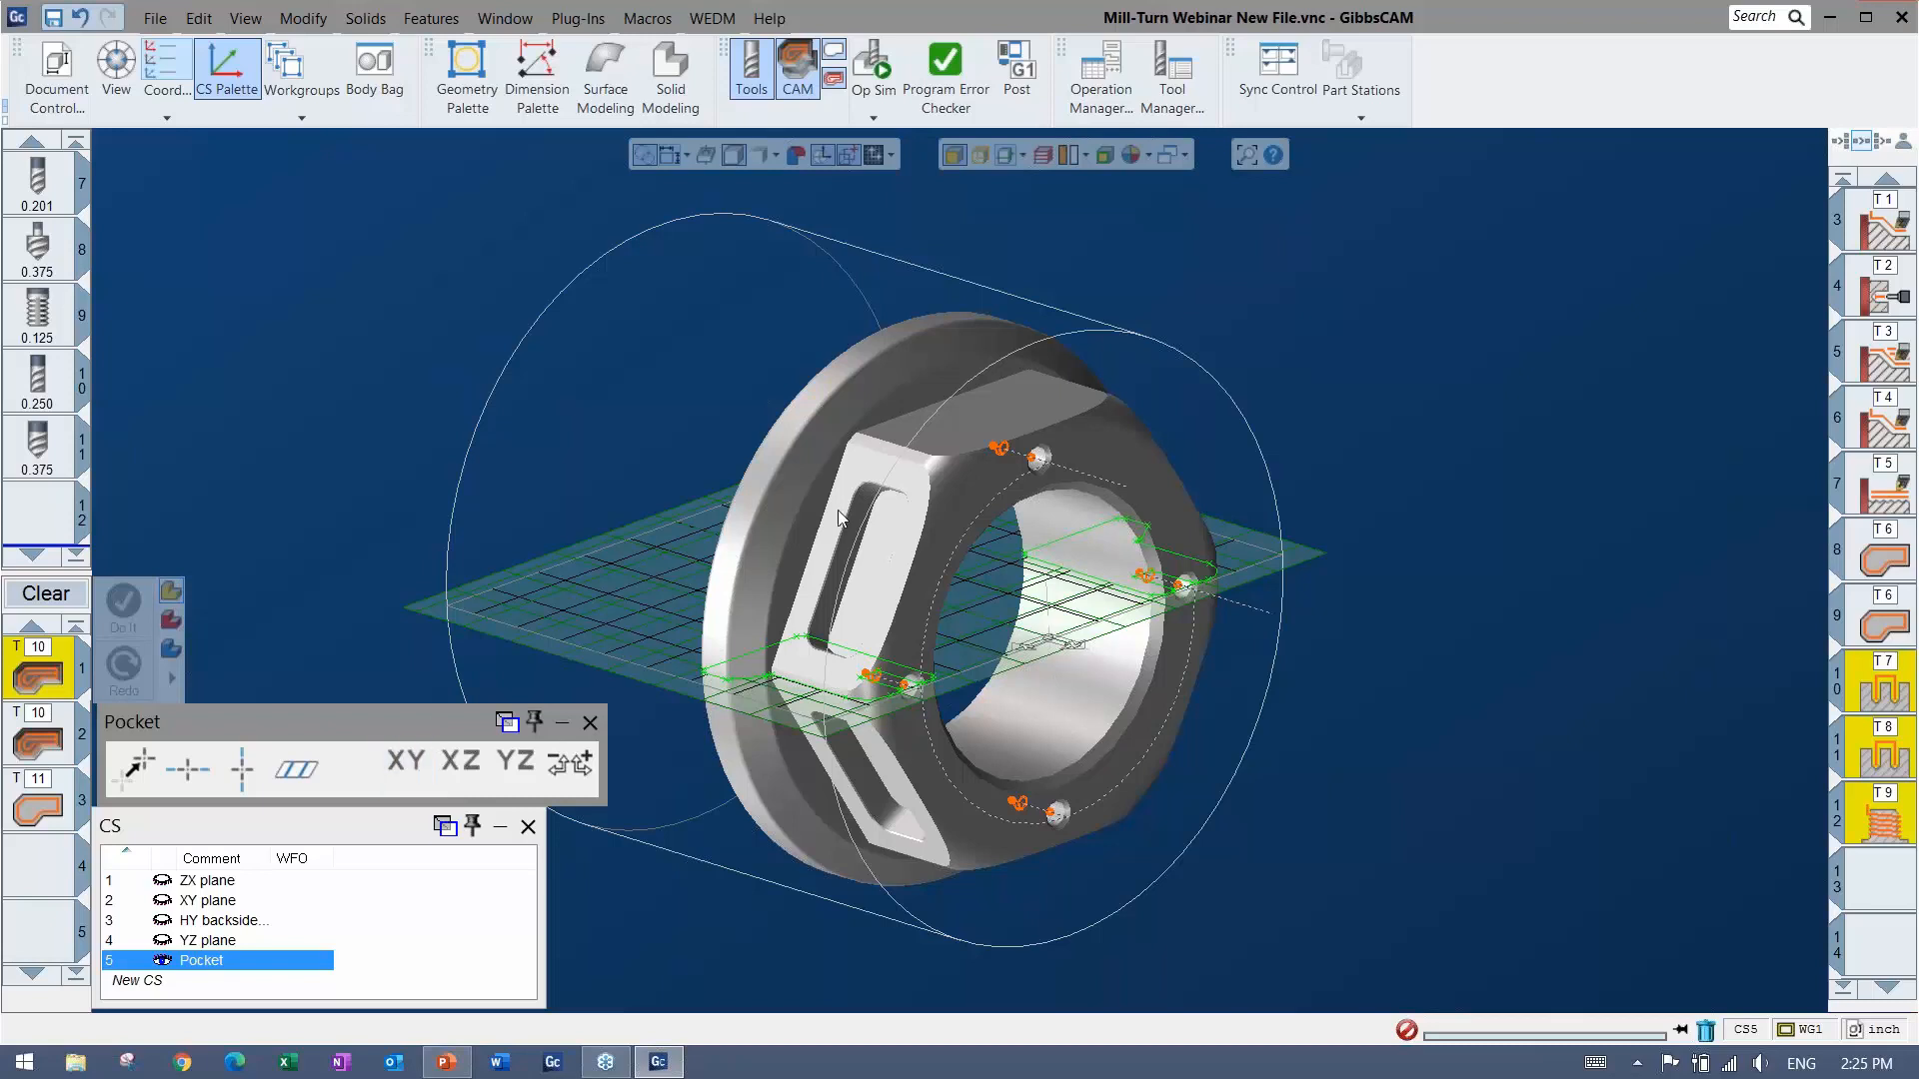
{"action": "left_click", "coordinate": [847, 803]}
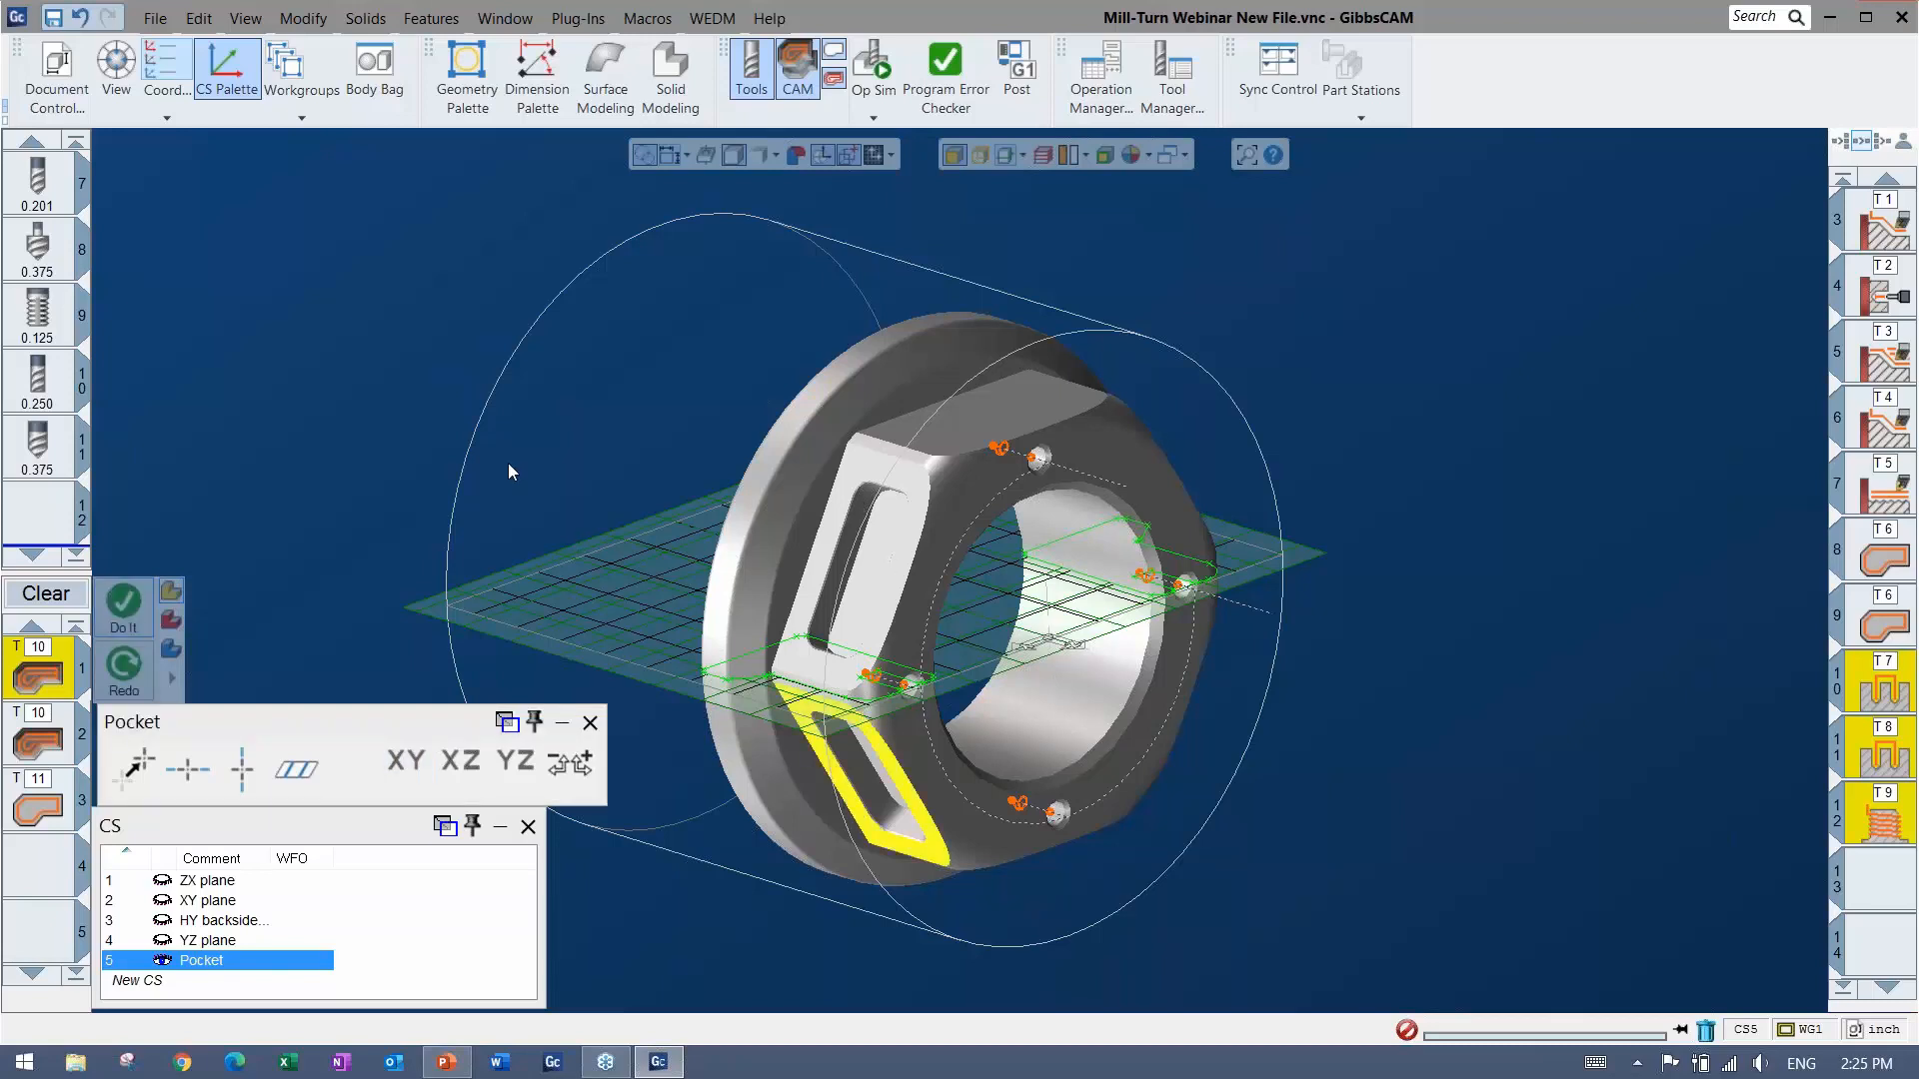
{"action": "left_click", "coordinate": [461, 762]}
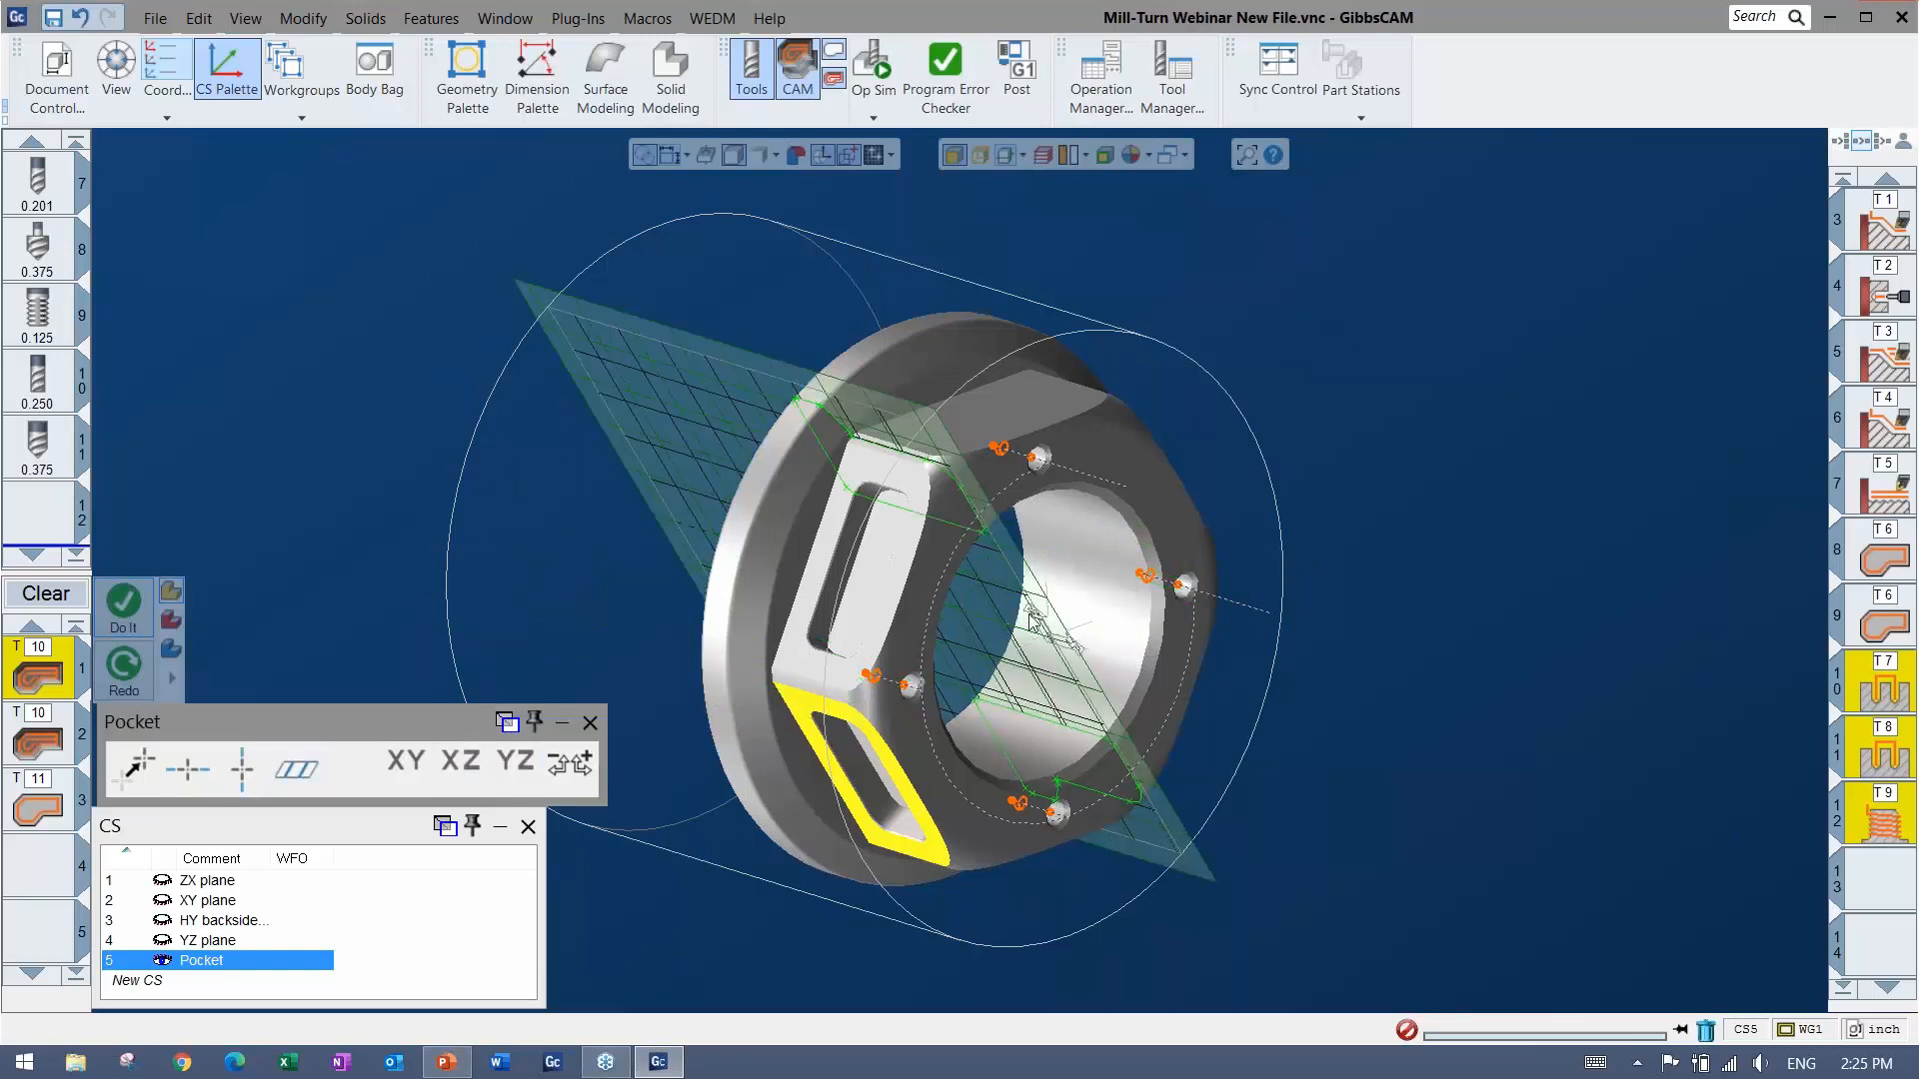
{"action": "middle_click_drag", "start_coordinate": [1145, 622], "coordinate": [1473, 455]}
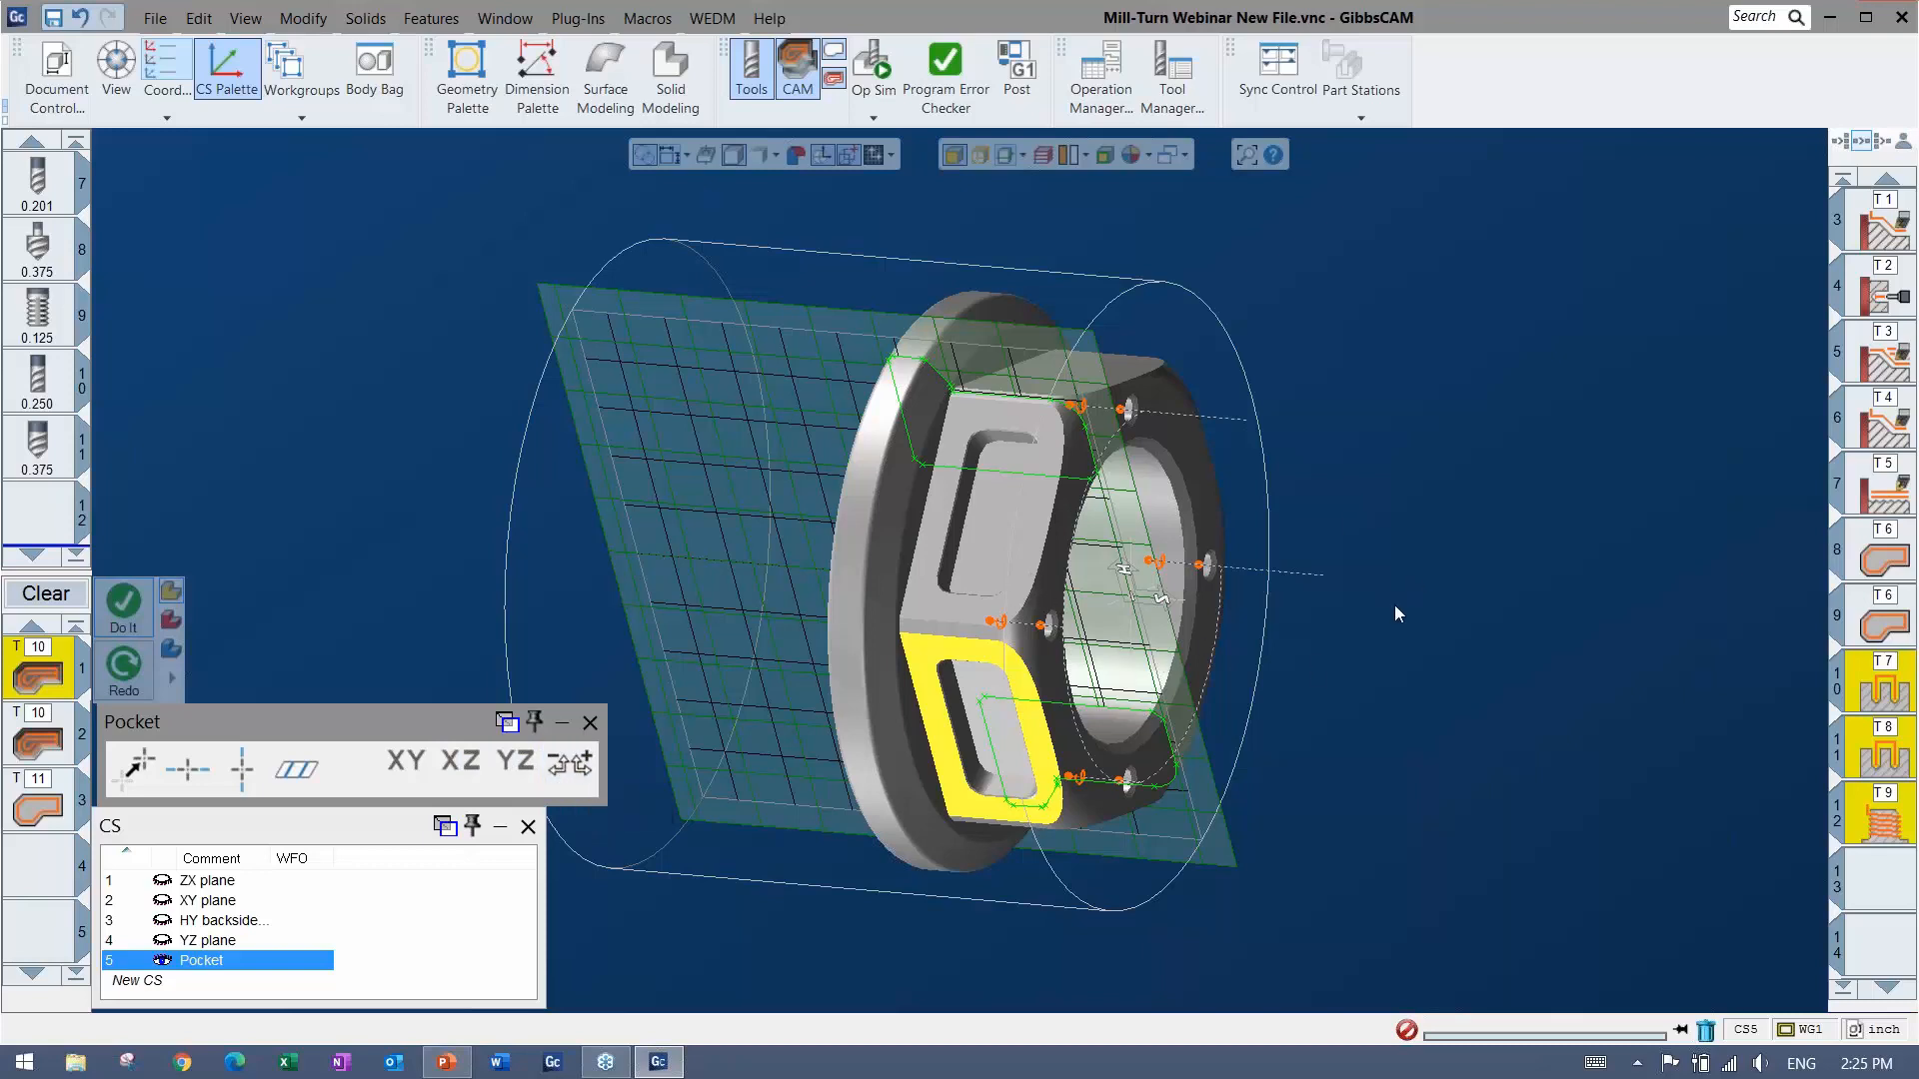
{"action": "middle_click_drag", "start_coordinate": [1311, 664], "coordinate": [1228, 423]}
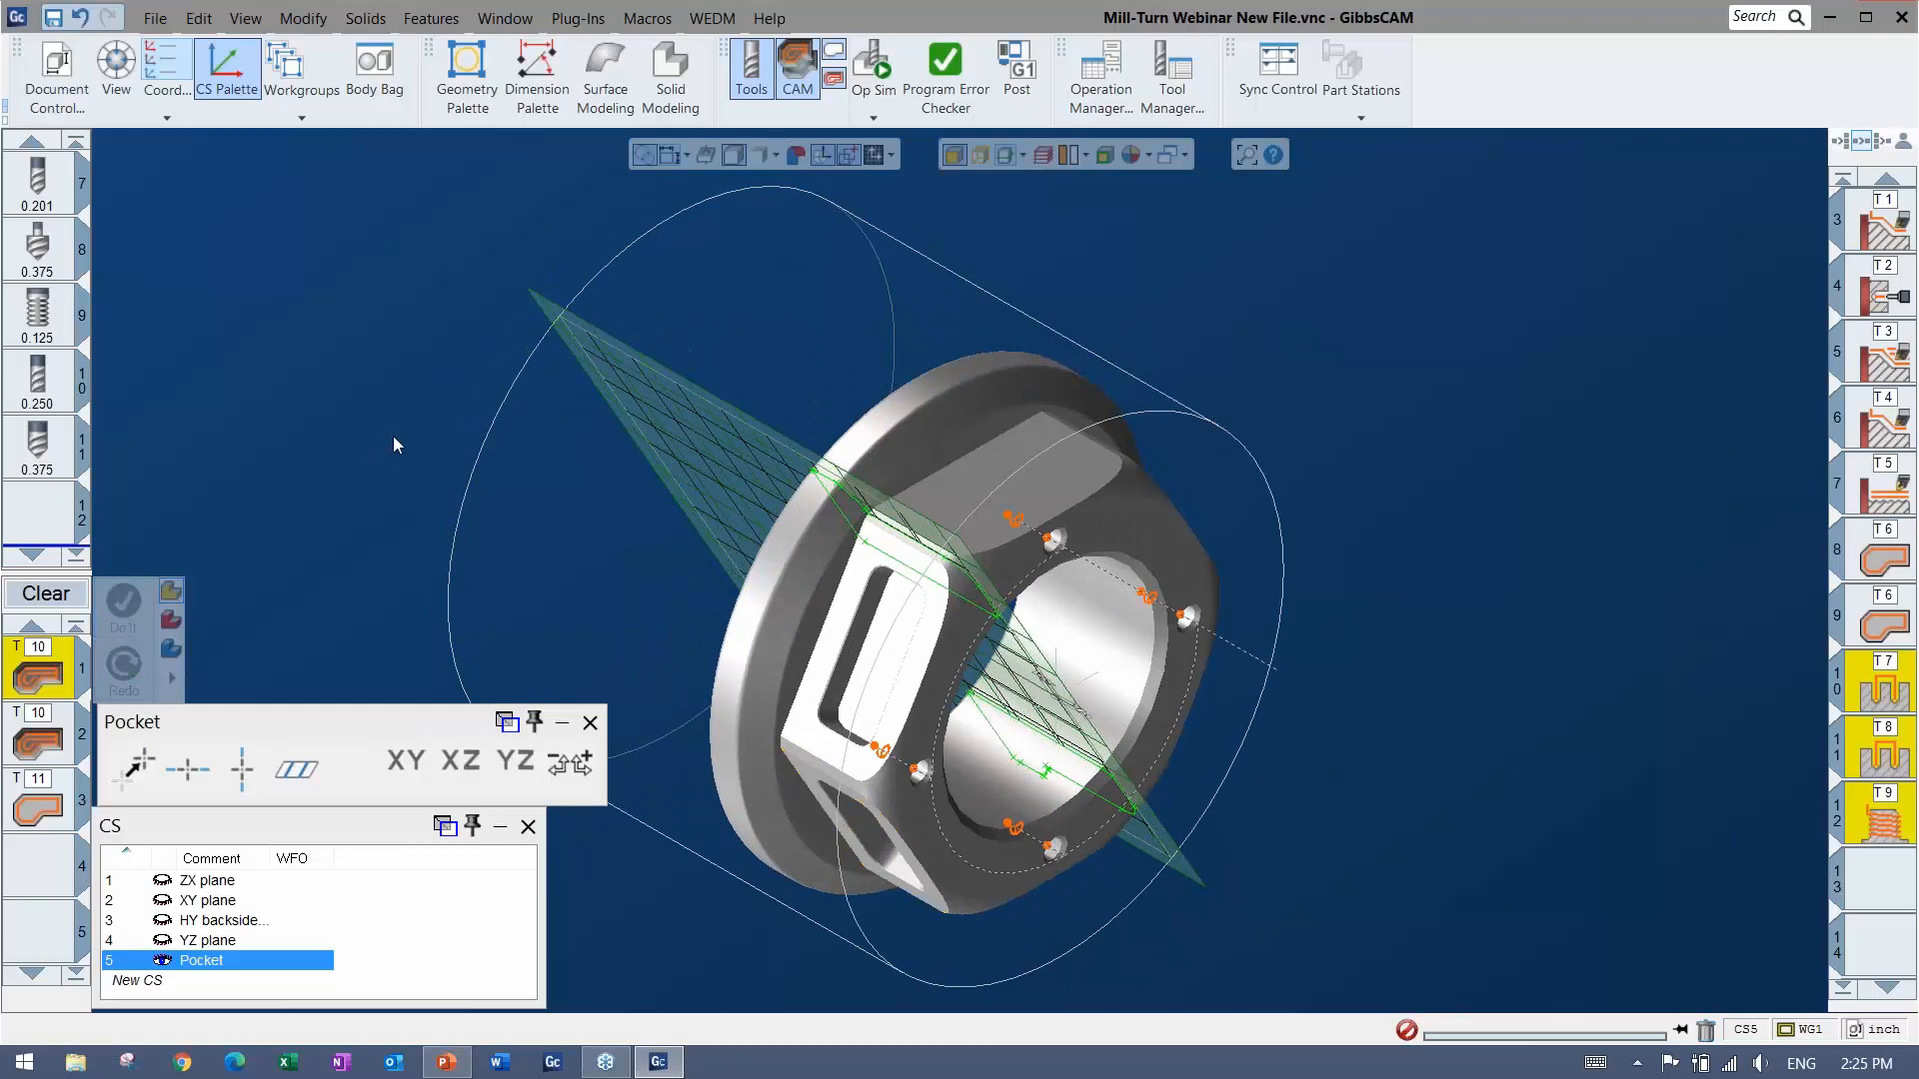
Rotate the Pocket coordinate system 180° clockwise about its Z axis.
{"action": "left_click", "coordinate": [296, 769]}
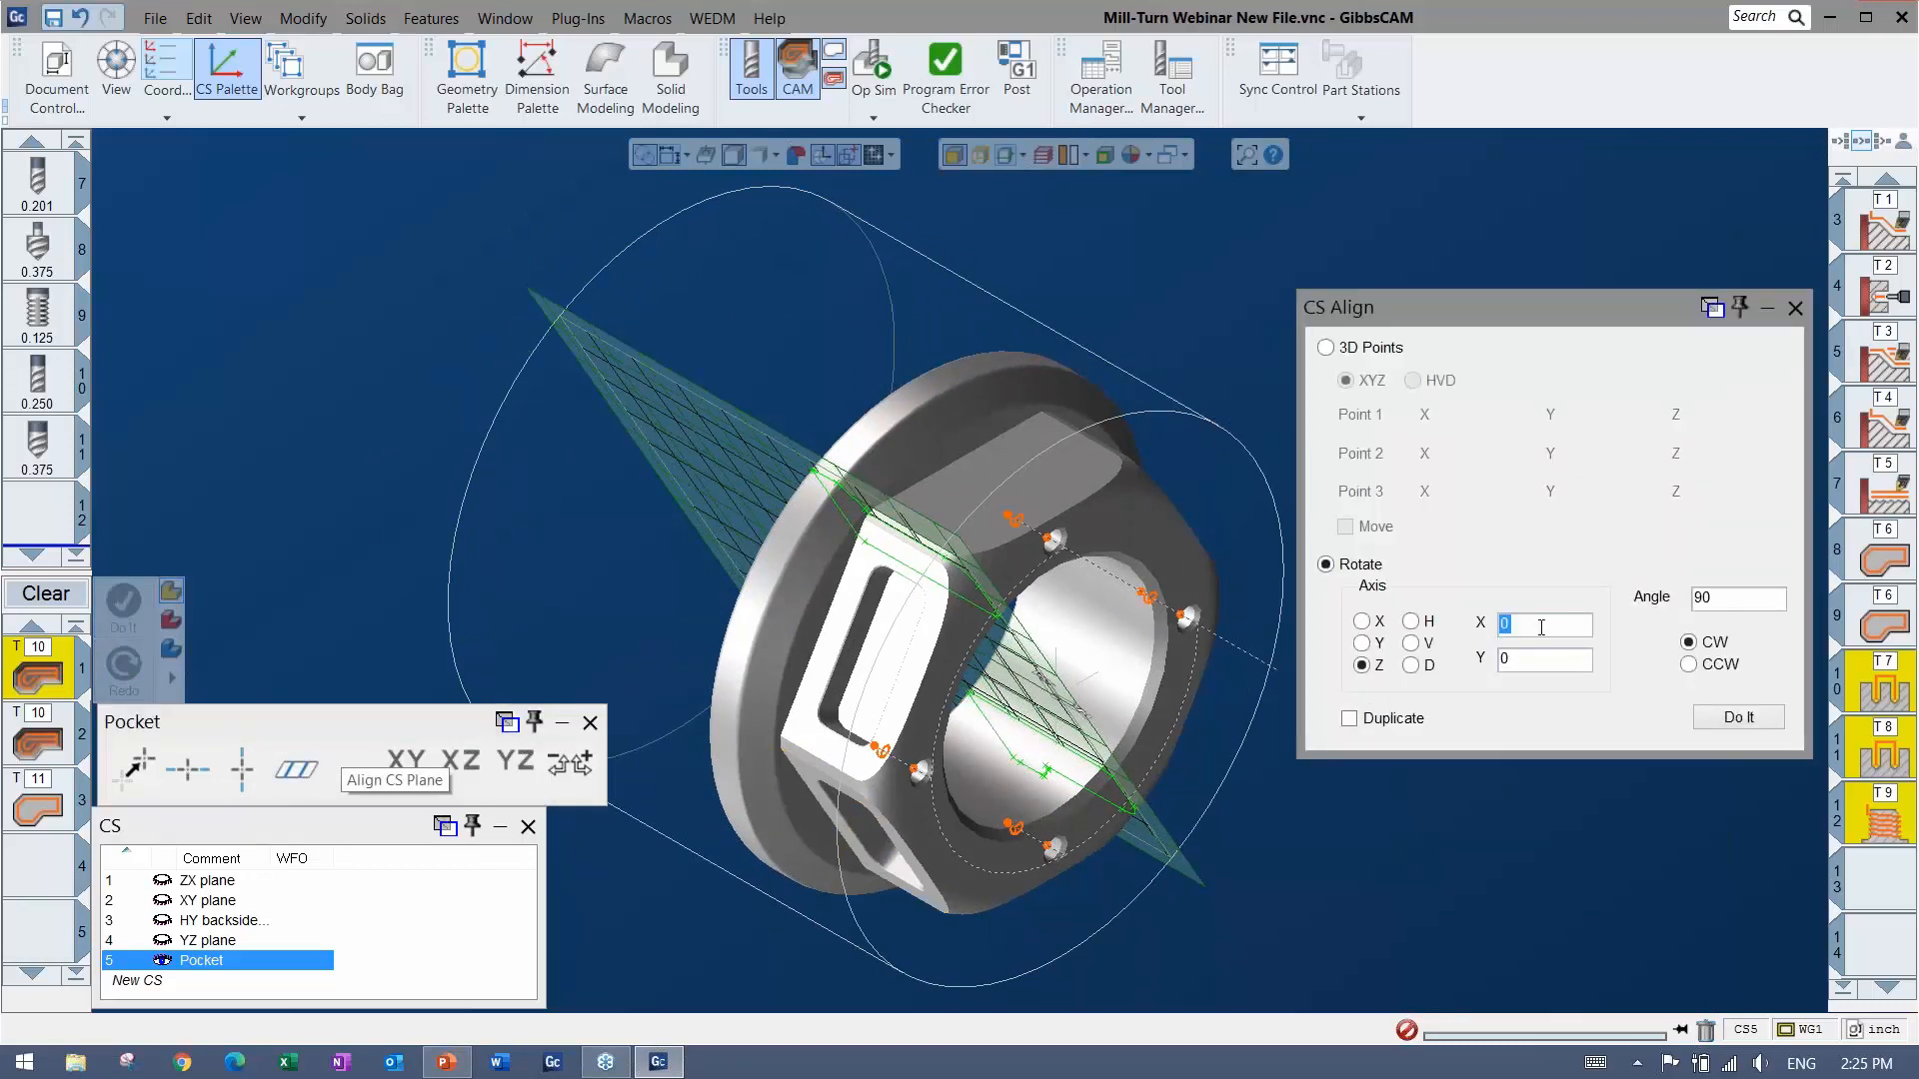
{"action": "double_click", "coordinate": [1701, 598]}
{"action": "type", "text": "180"}
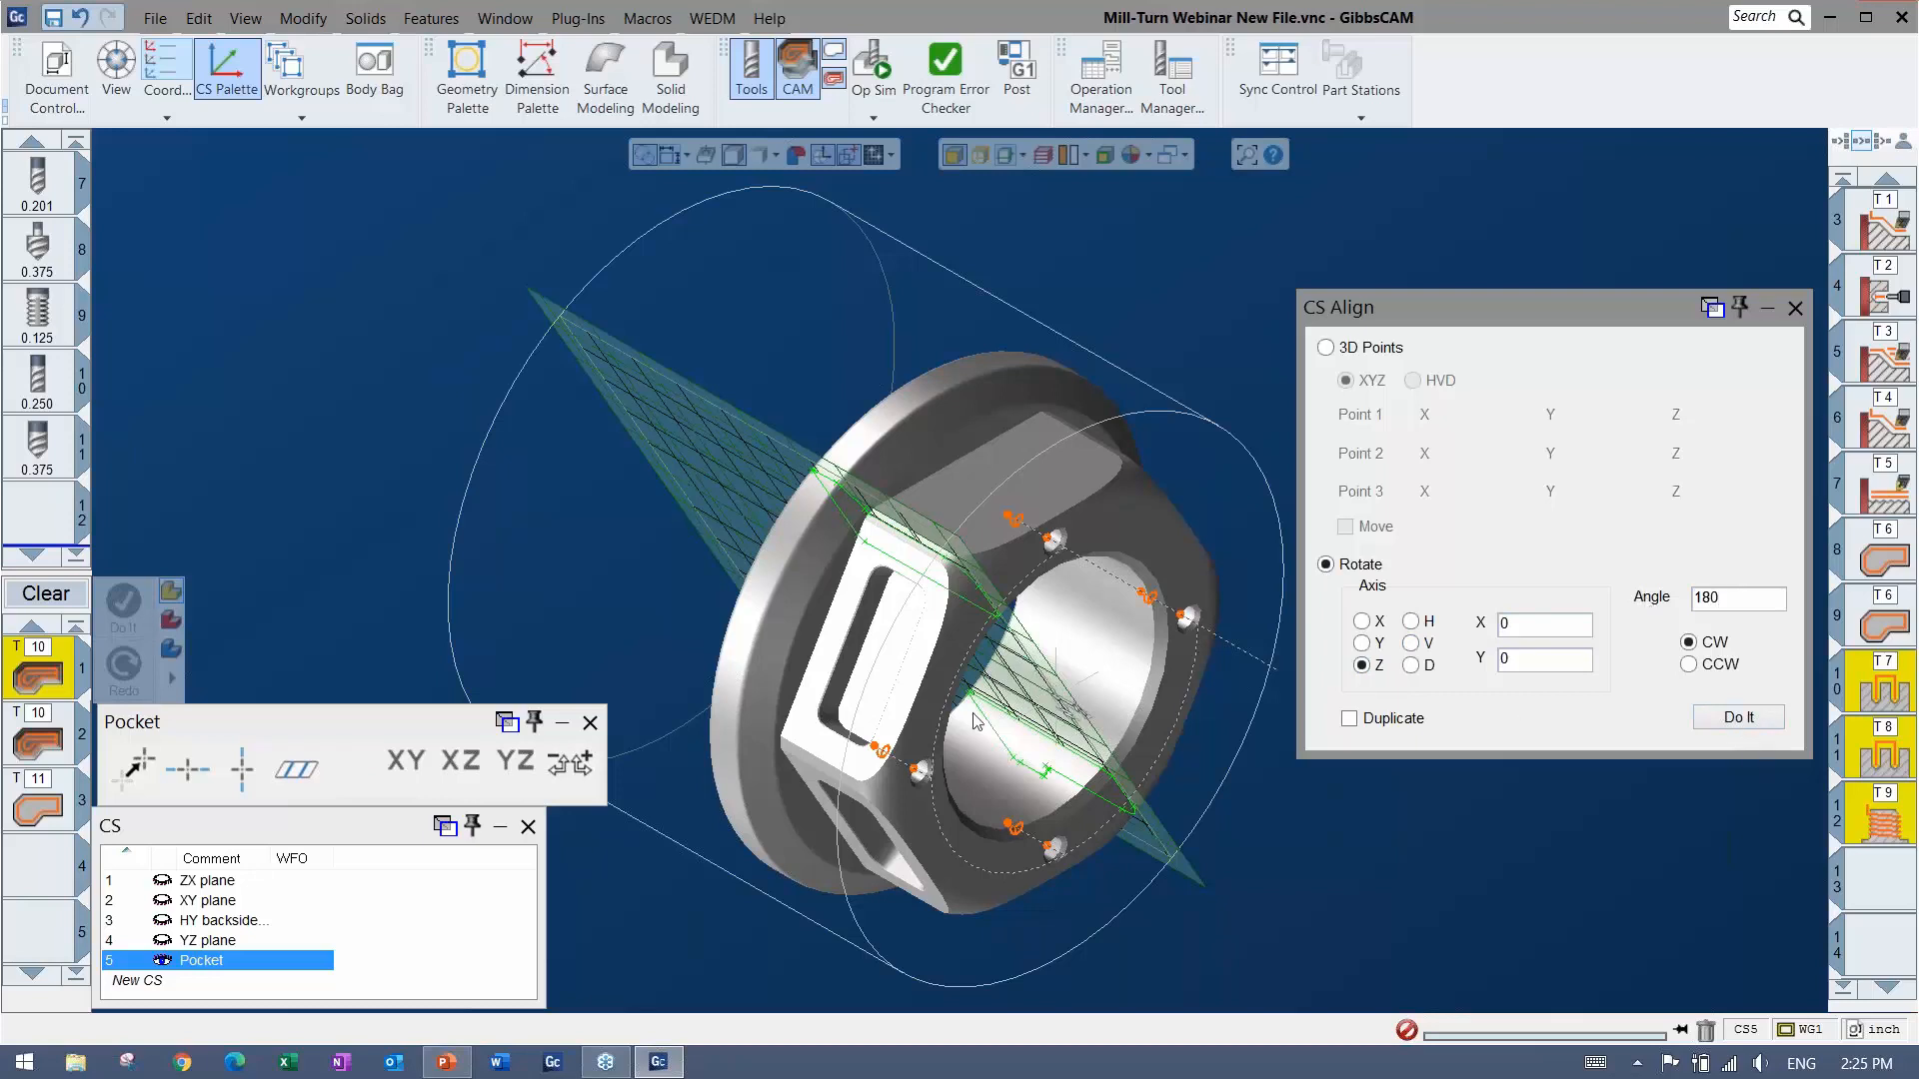
{"action": "middle_click_drag", "start_coordinate": [919, 577], "coordinate": [1117, 575]}
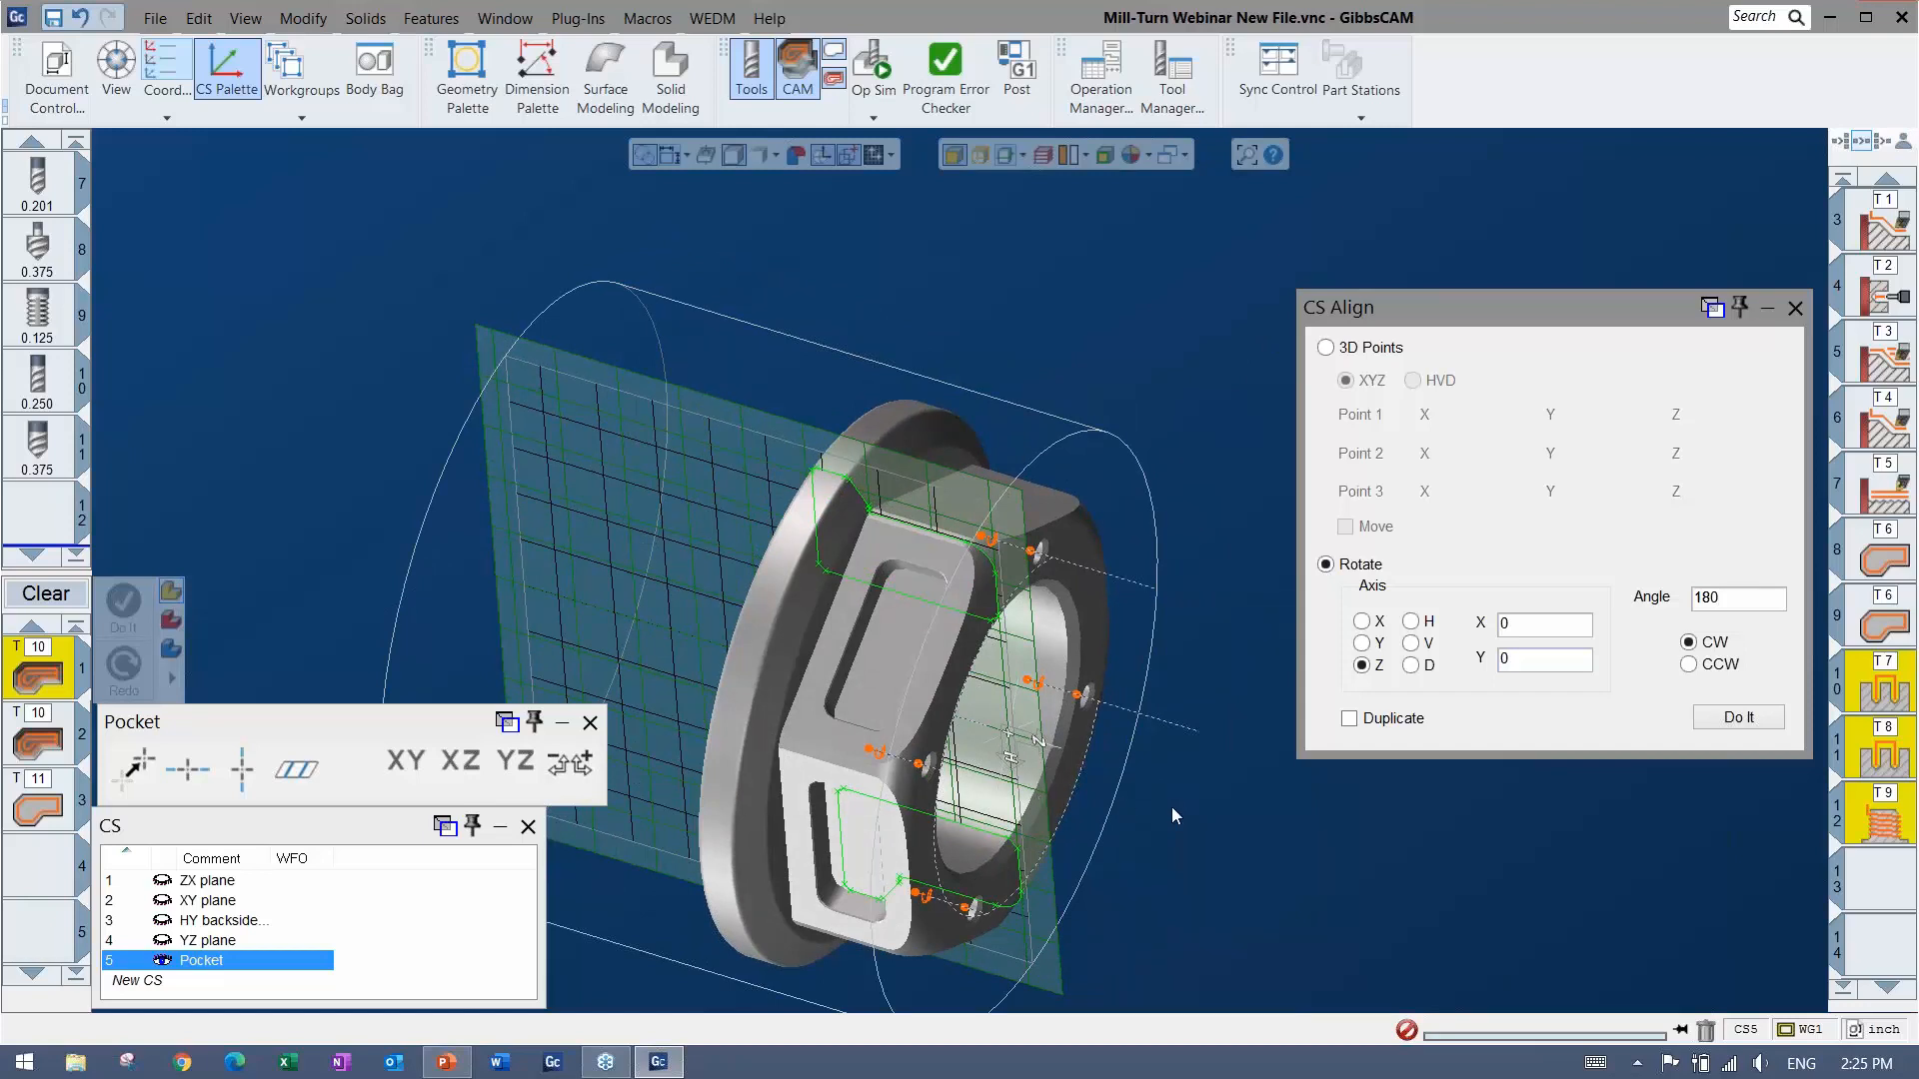
{"action": "left_click", "coordinate": [1738, 717]}
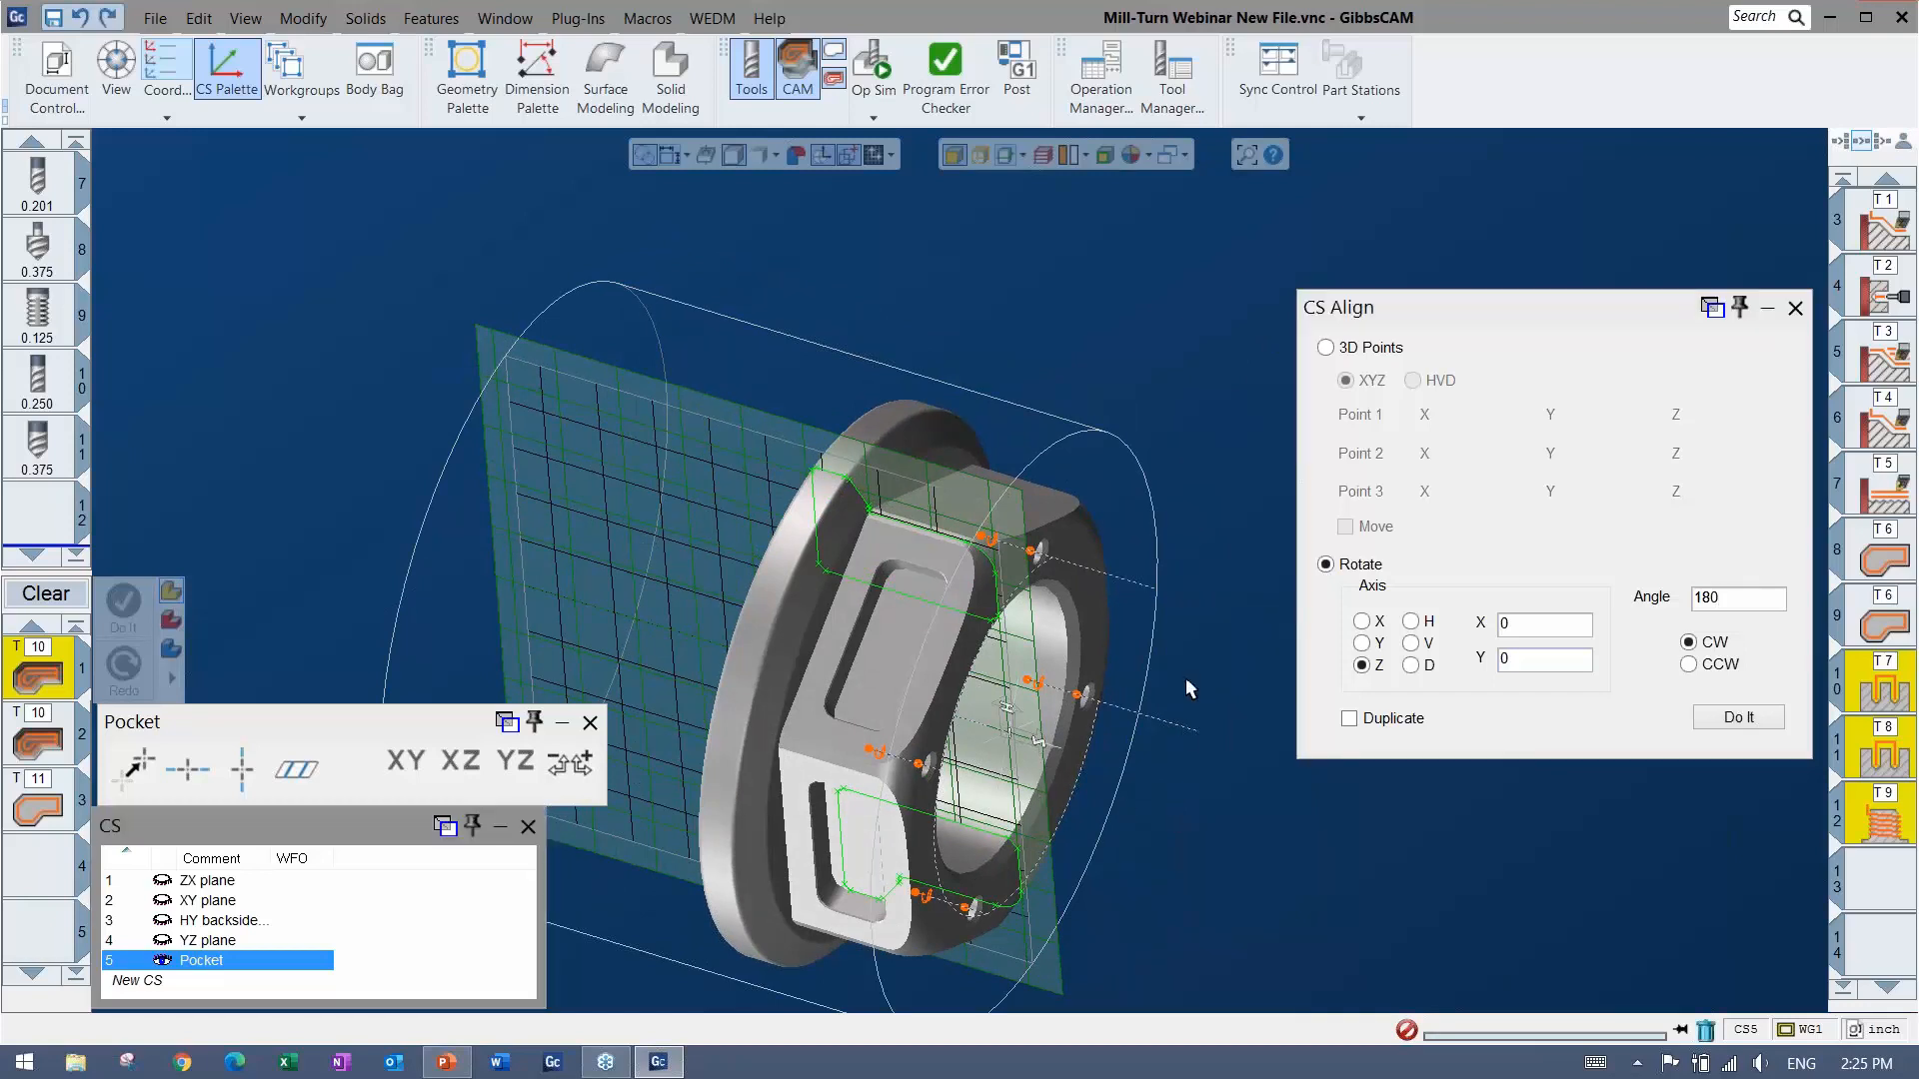
{"action": "left_click", "coordinate": [1796, 308]}
Delete the Pocket coordinate system.
{"action": "left_click", "coordinate": [207, 881]}
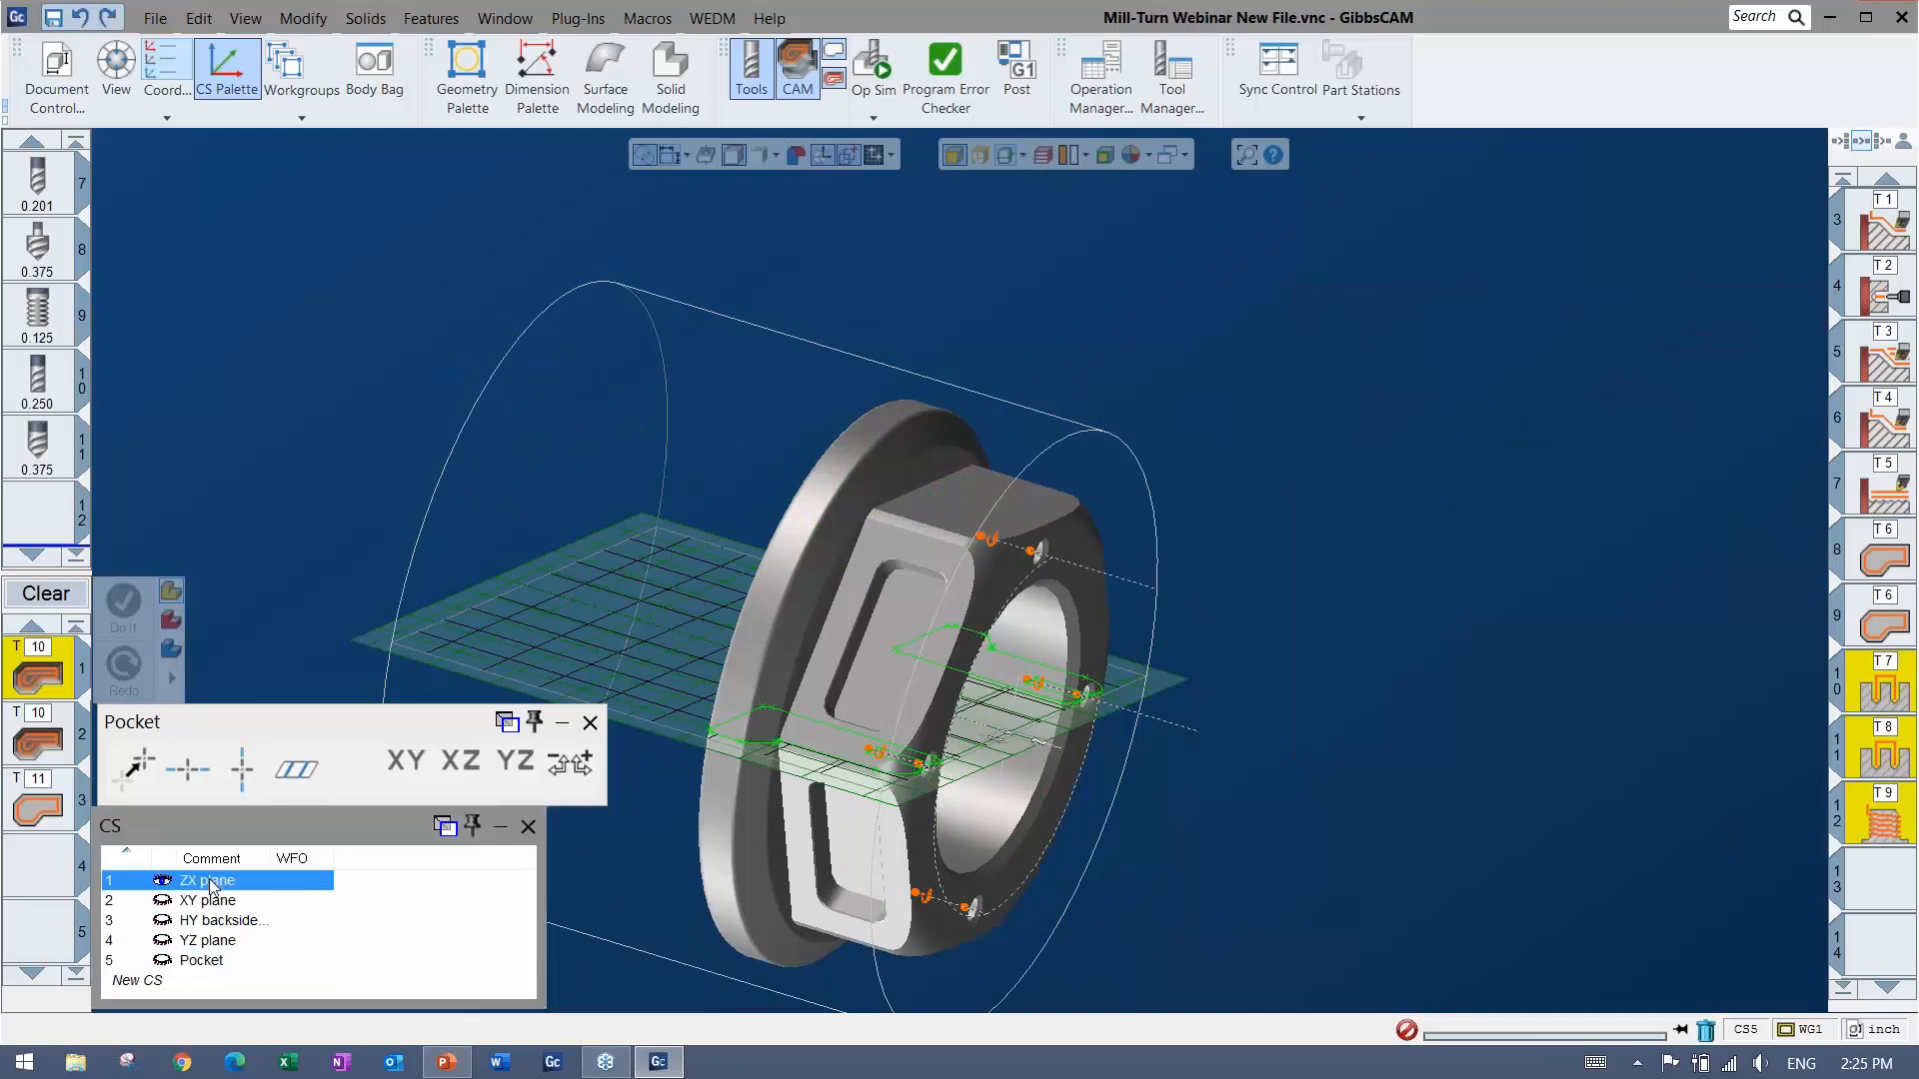
{"action": "left_click", "coordinate": [204, 961]}
{"action": "key", "text": "Delete"}
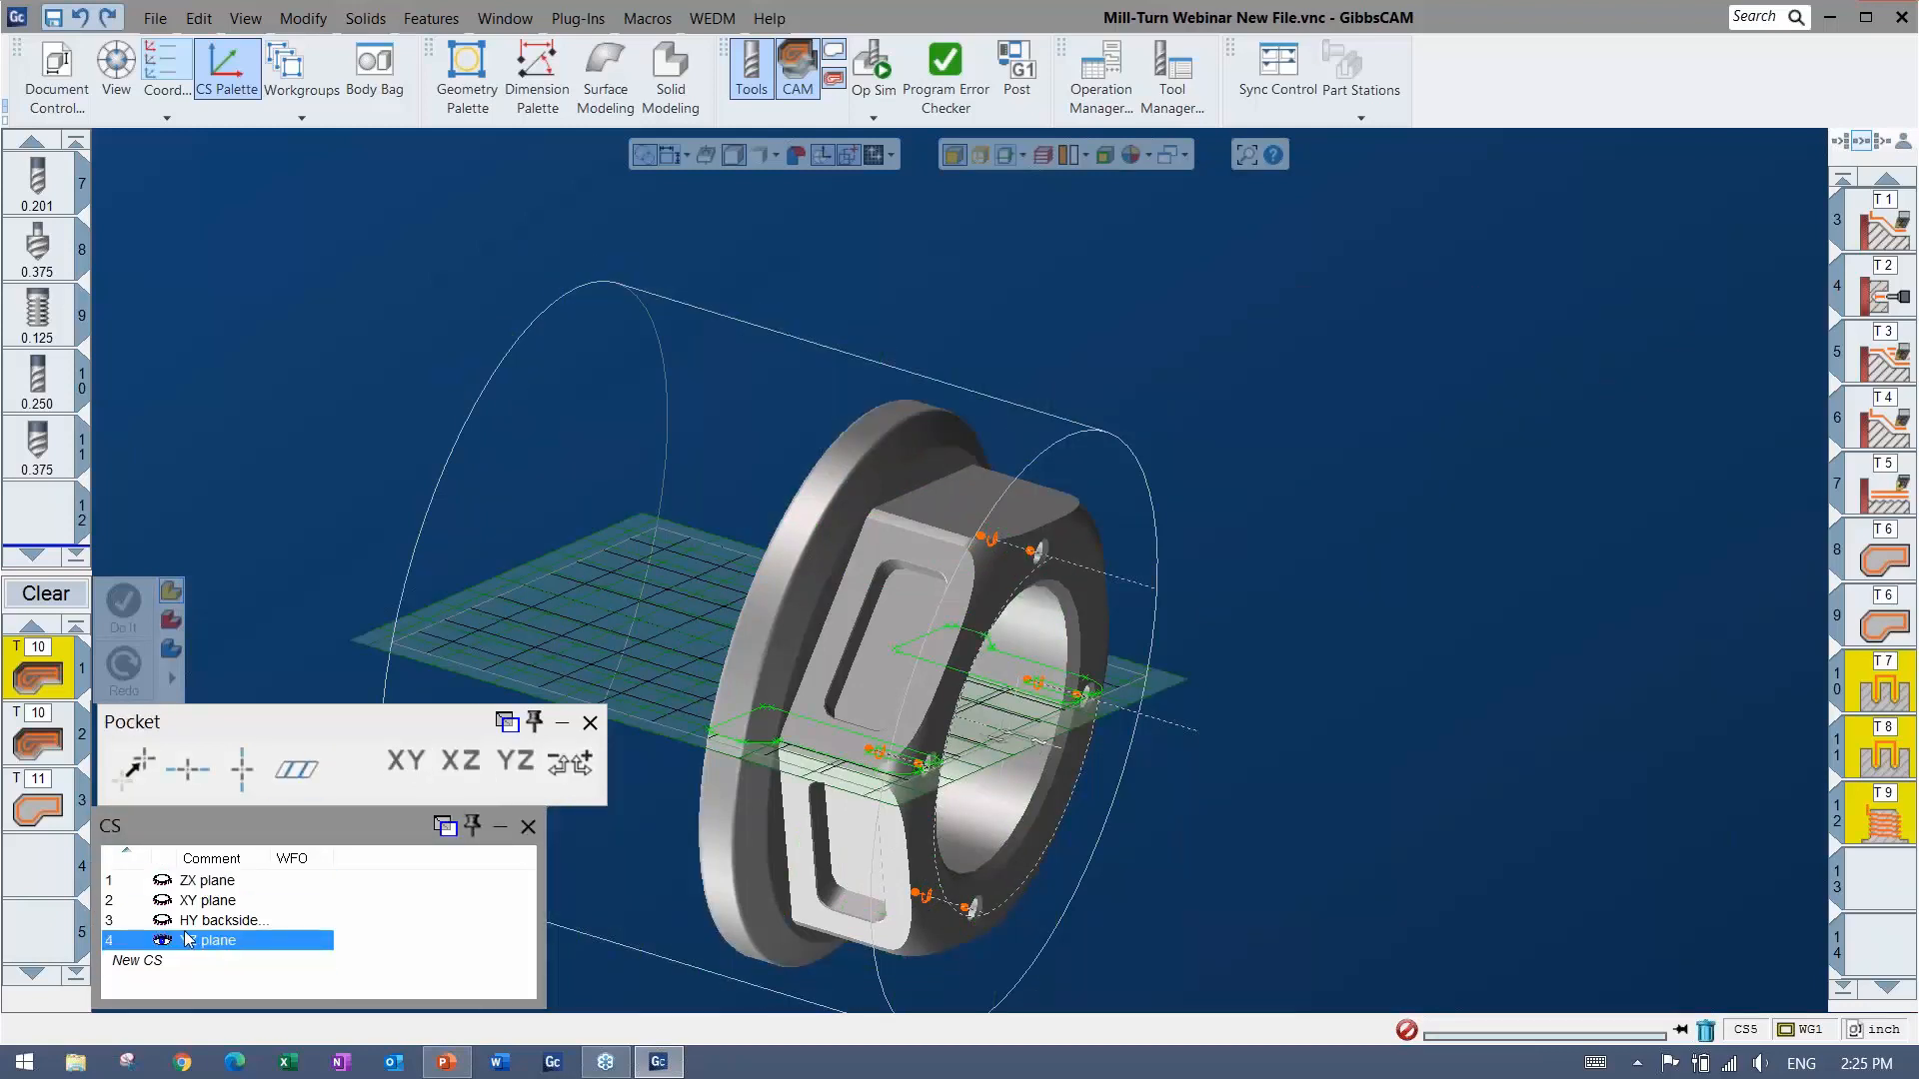
Create a new coordinate system starting from the ZX plane and align it to the lower hex flat containing a pocket.
{"action": "left_click", "coordinate": [214, 883]}
{"action": "left_click", "coordinate": [169, 962]}
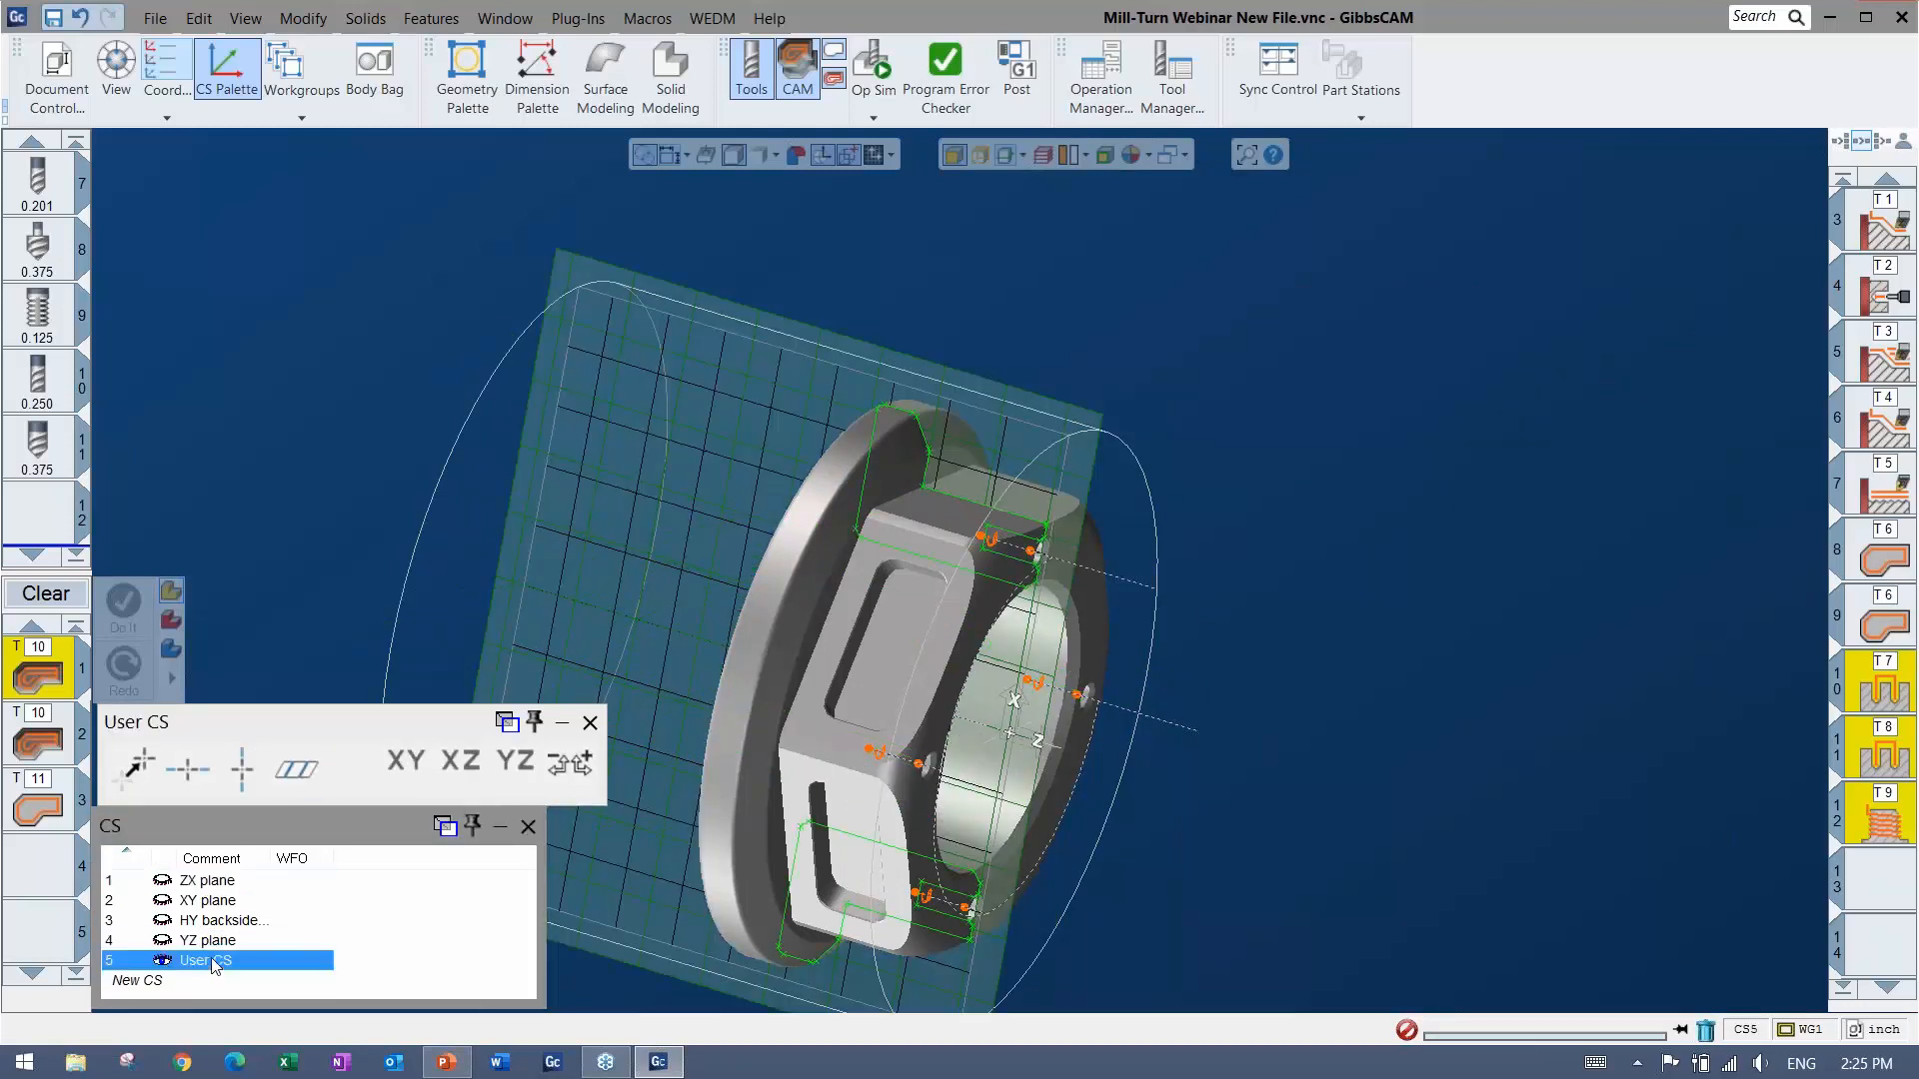
{"action": "left_click", "coordinate": [826, 784]}
{"action": "left_click", "coordinate": [297, 768]}
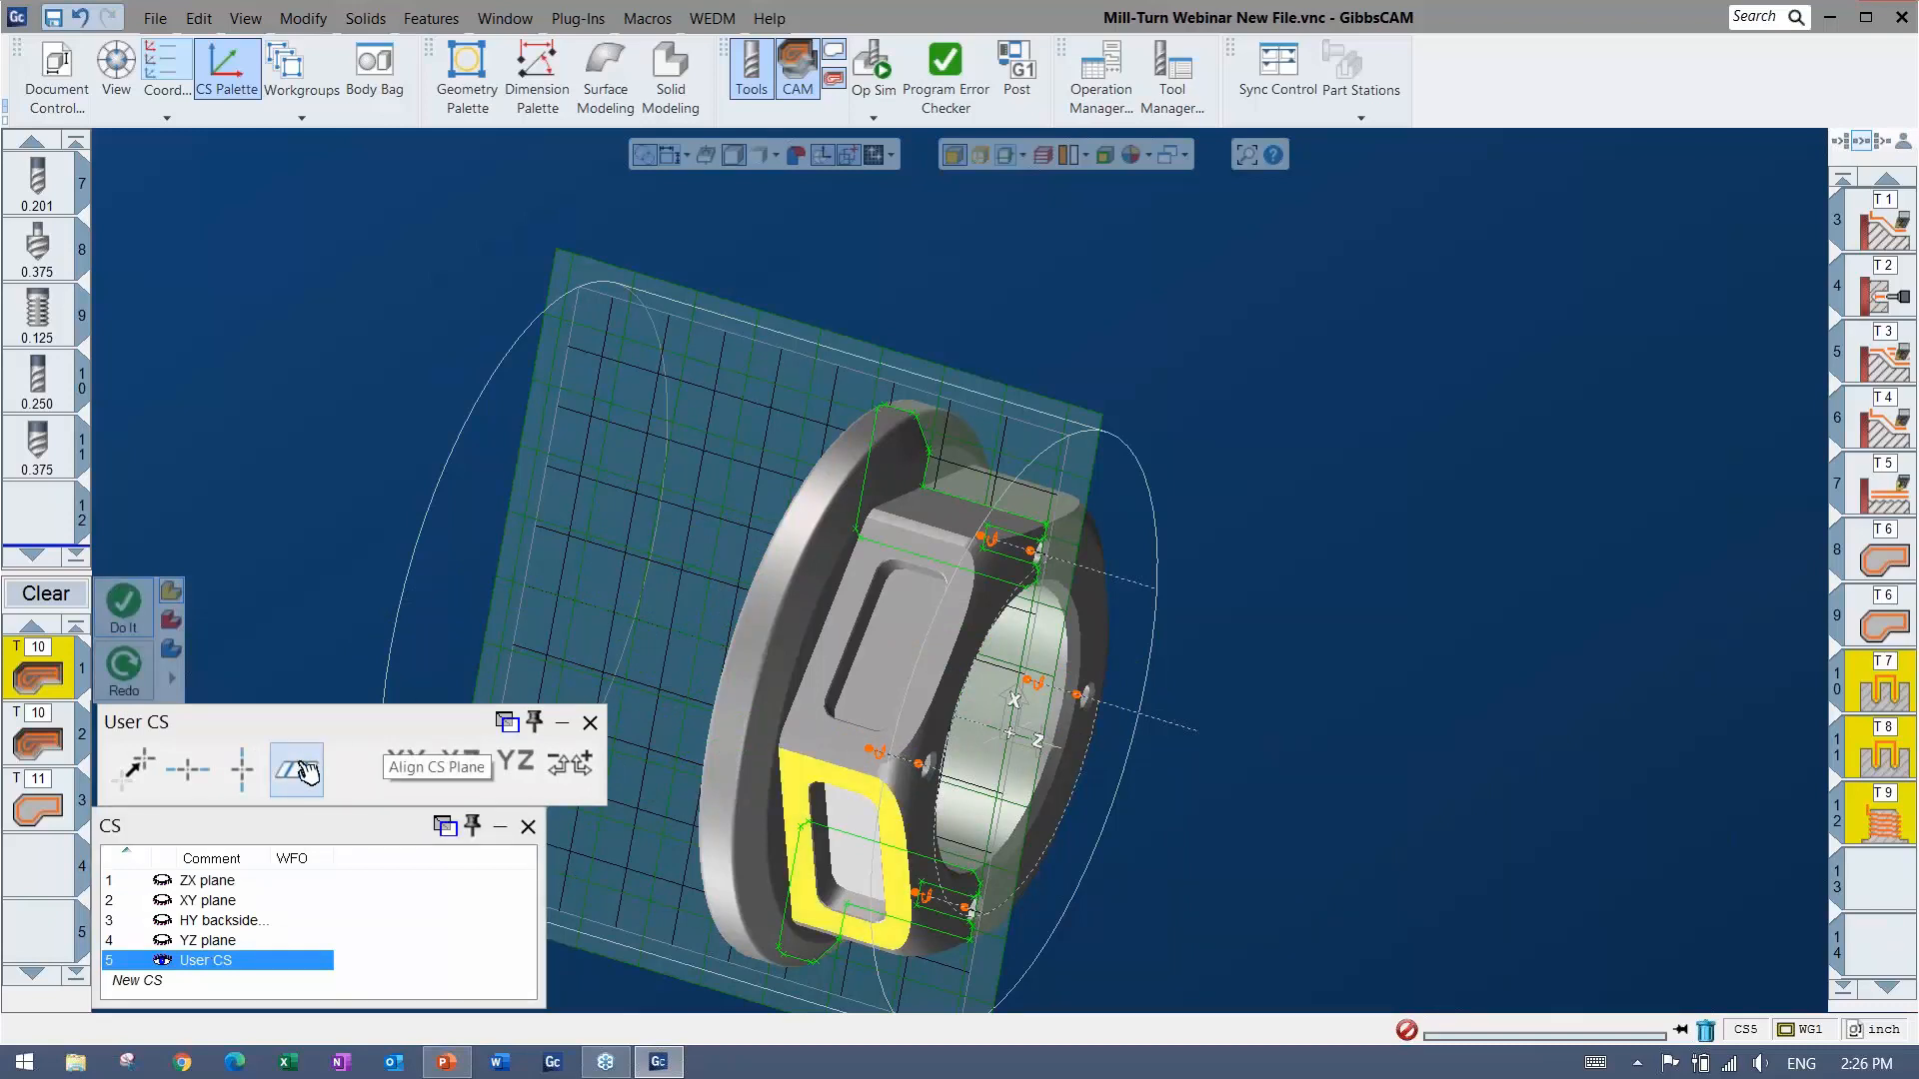
{"action": "left_click", "coordinate": [210, 940]}
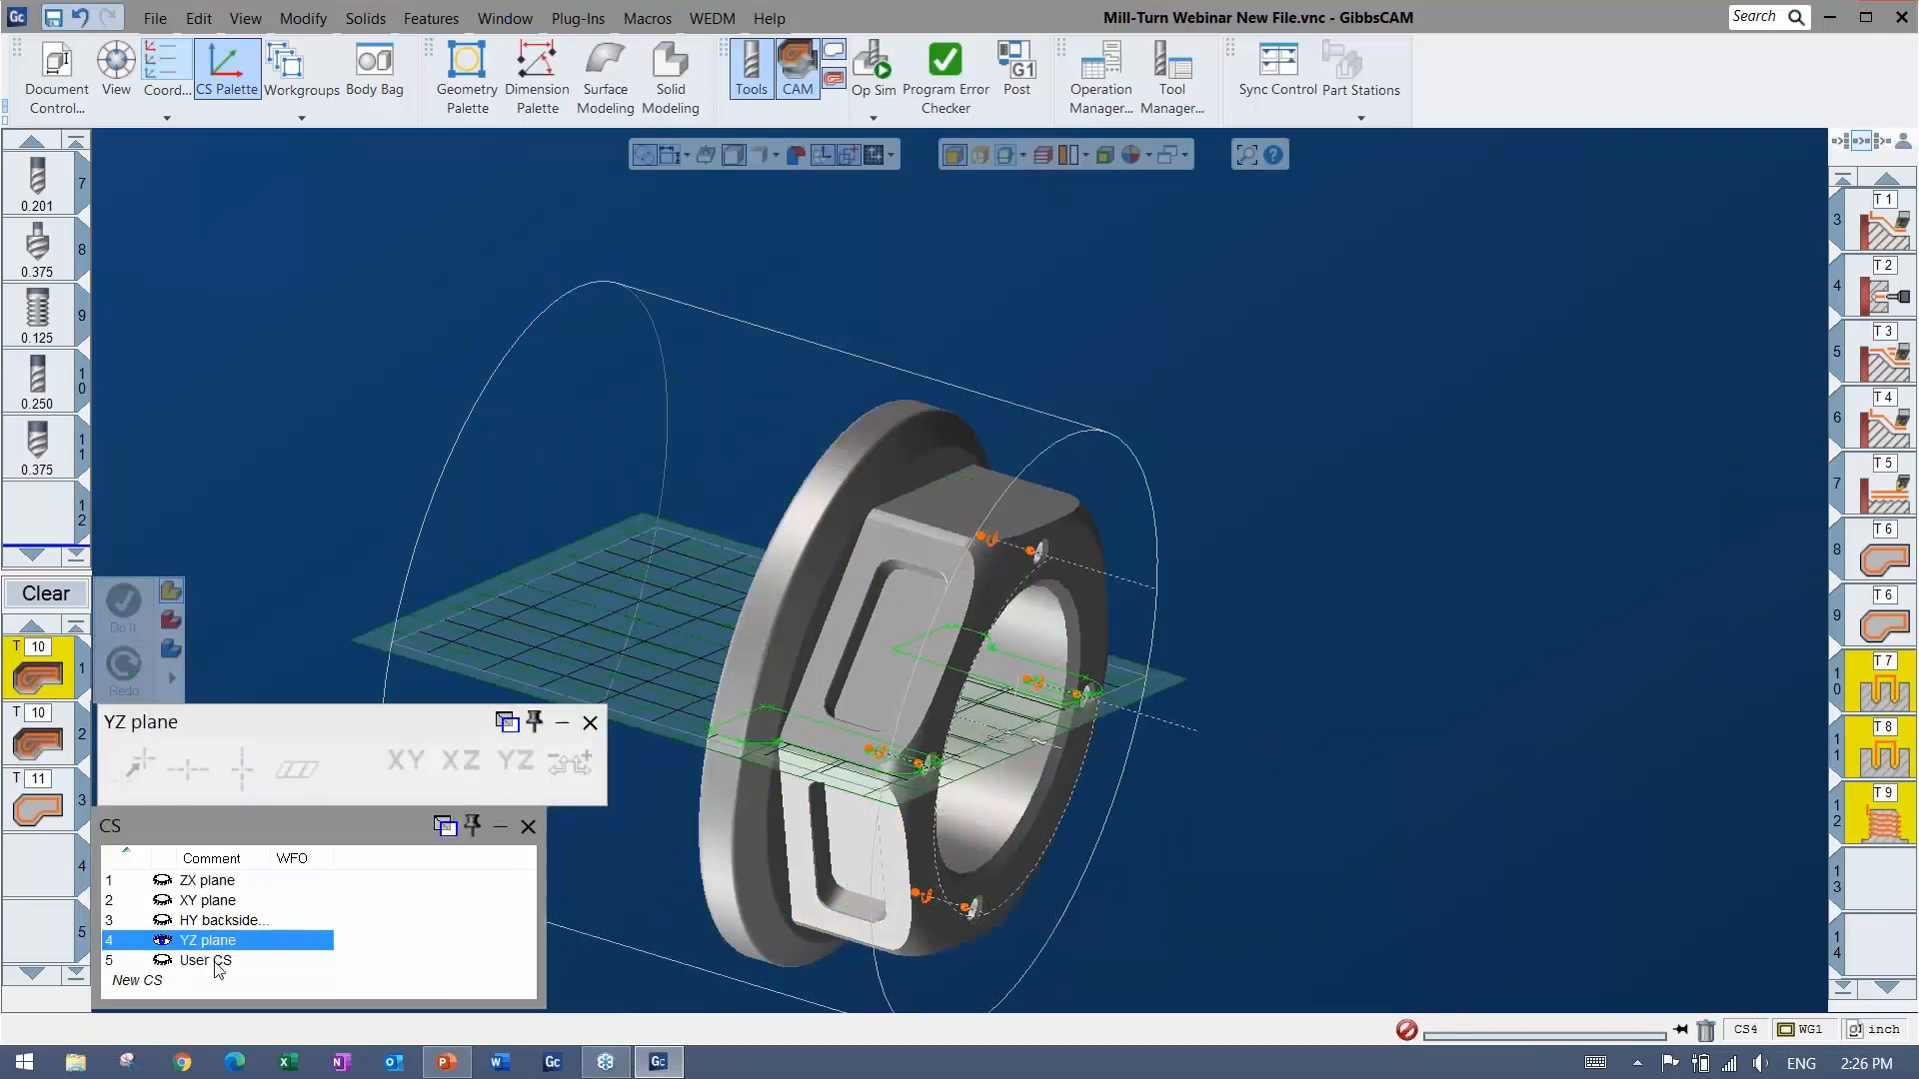
Rename the new user coordinate system as Pocket, and close the coordinate system palette and list.
{"action": "left_click", "coordinate": [215, 961]}
{"action": "double_click", "coordinate": [215, 962]}
{"action": "type", "text": "P"}
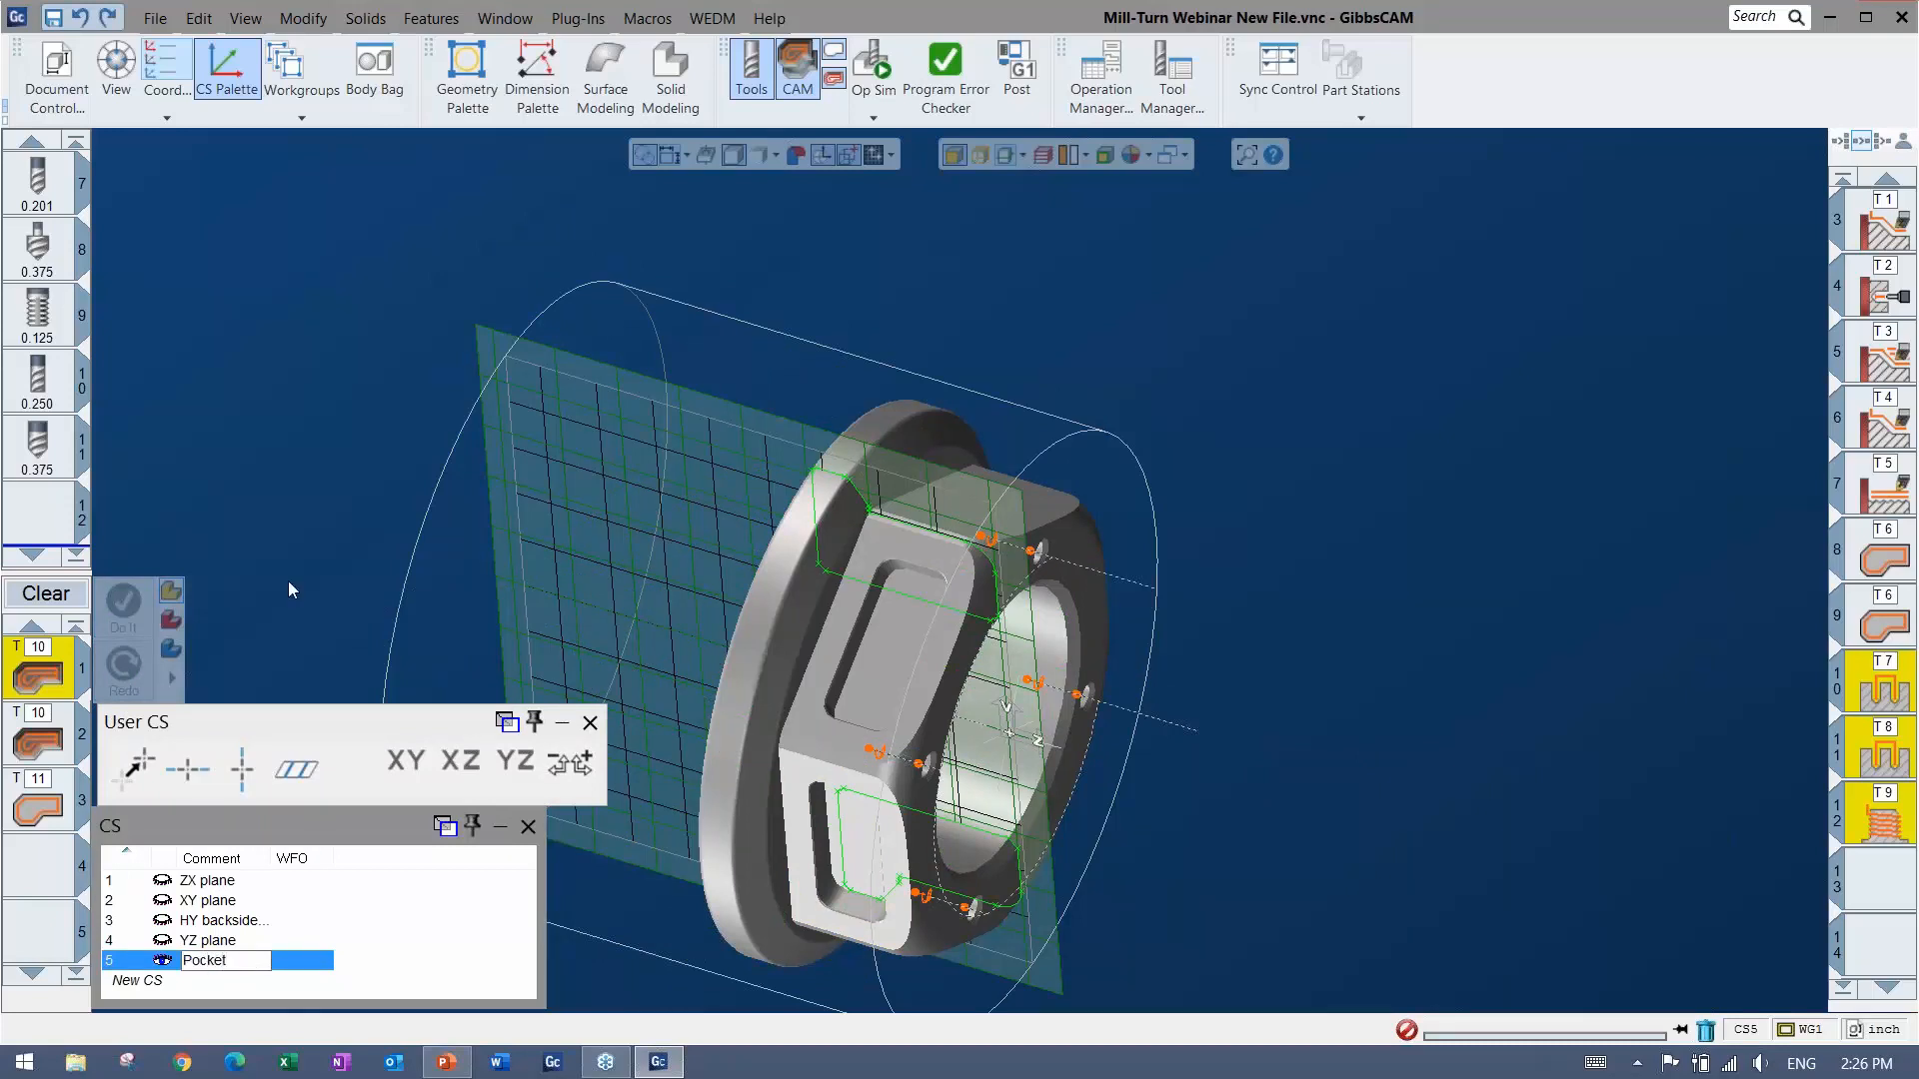
{"action": "type", "text": "ocket"}
{"action": "key", "text": "Return"}
{"action": "left_click", "coordinate": [589, 723]}
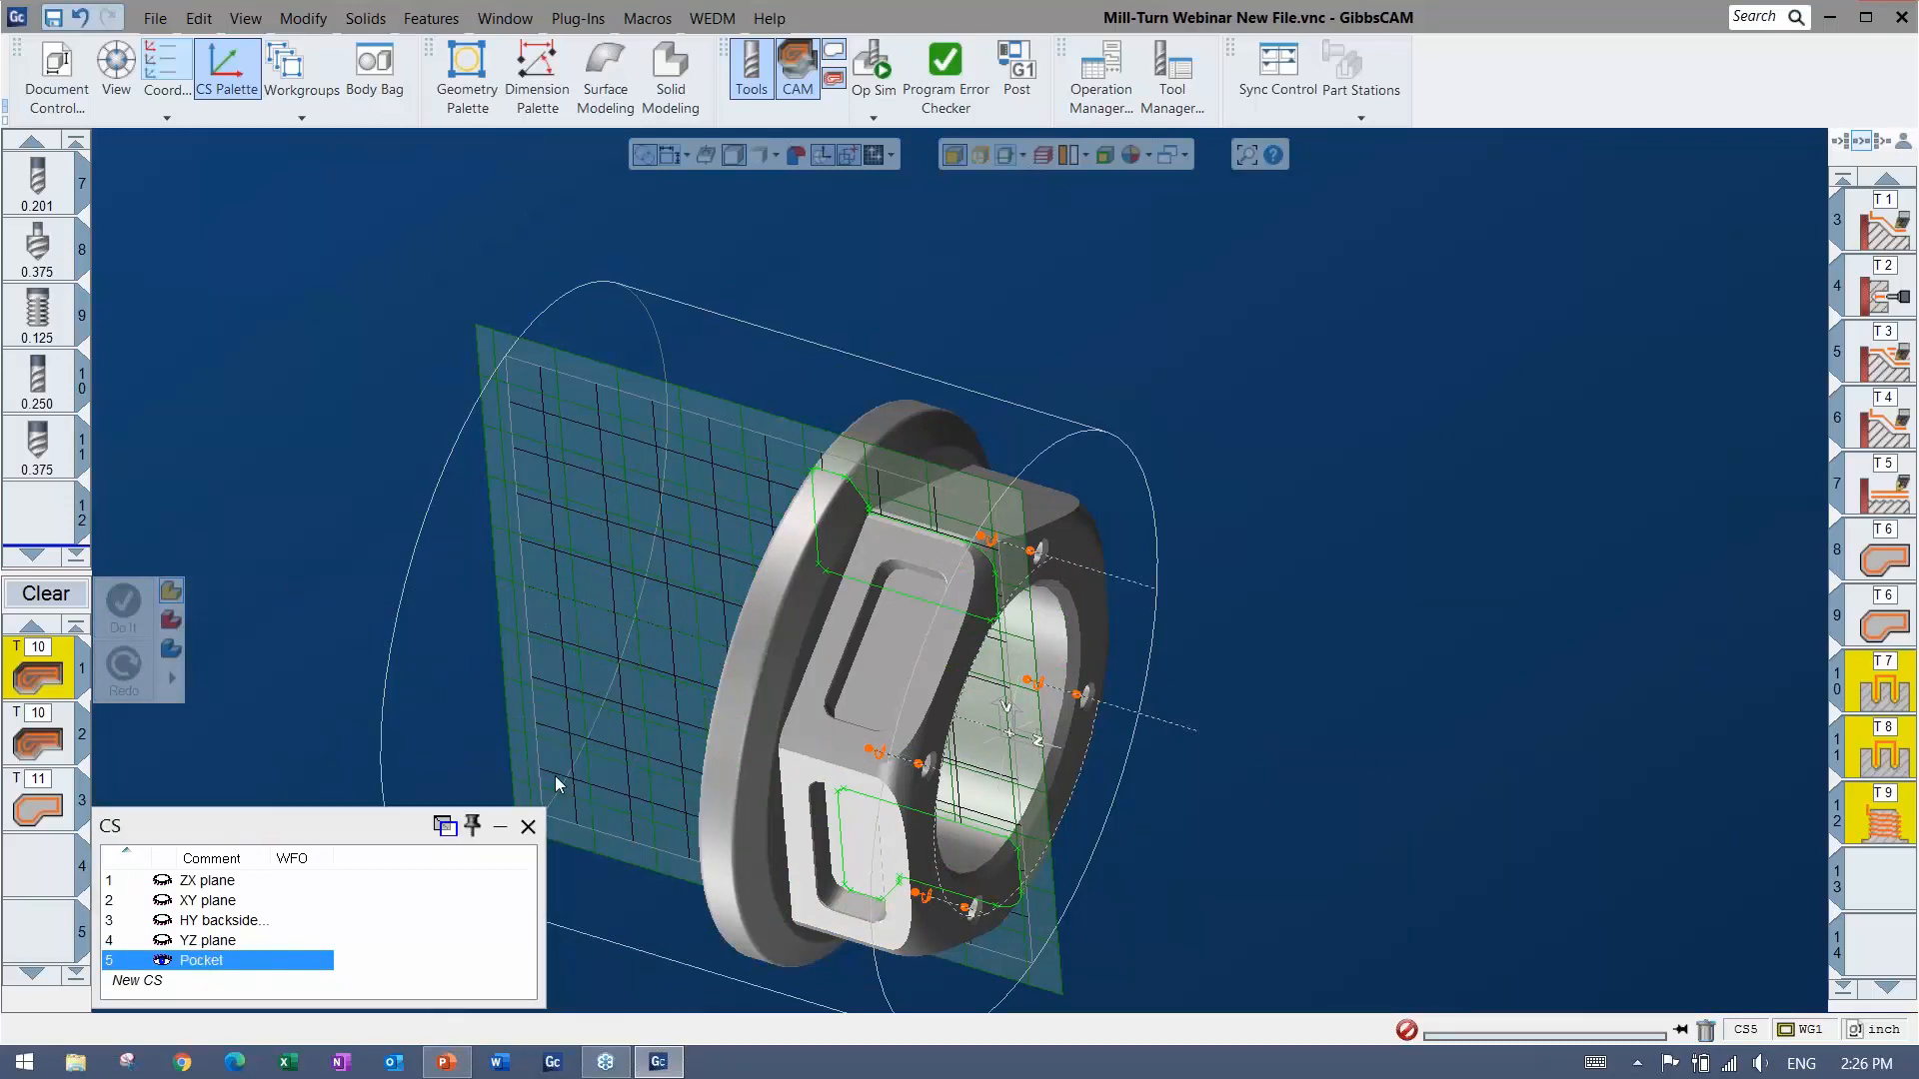
{"action": "left_click", "coordinate": [526, 827]}
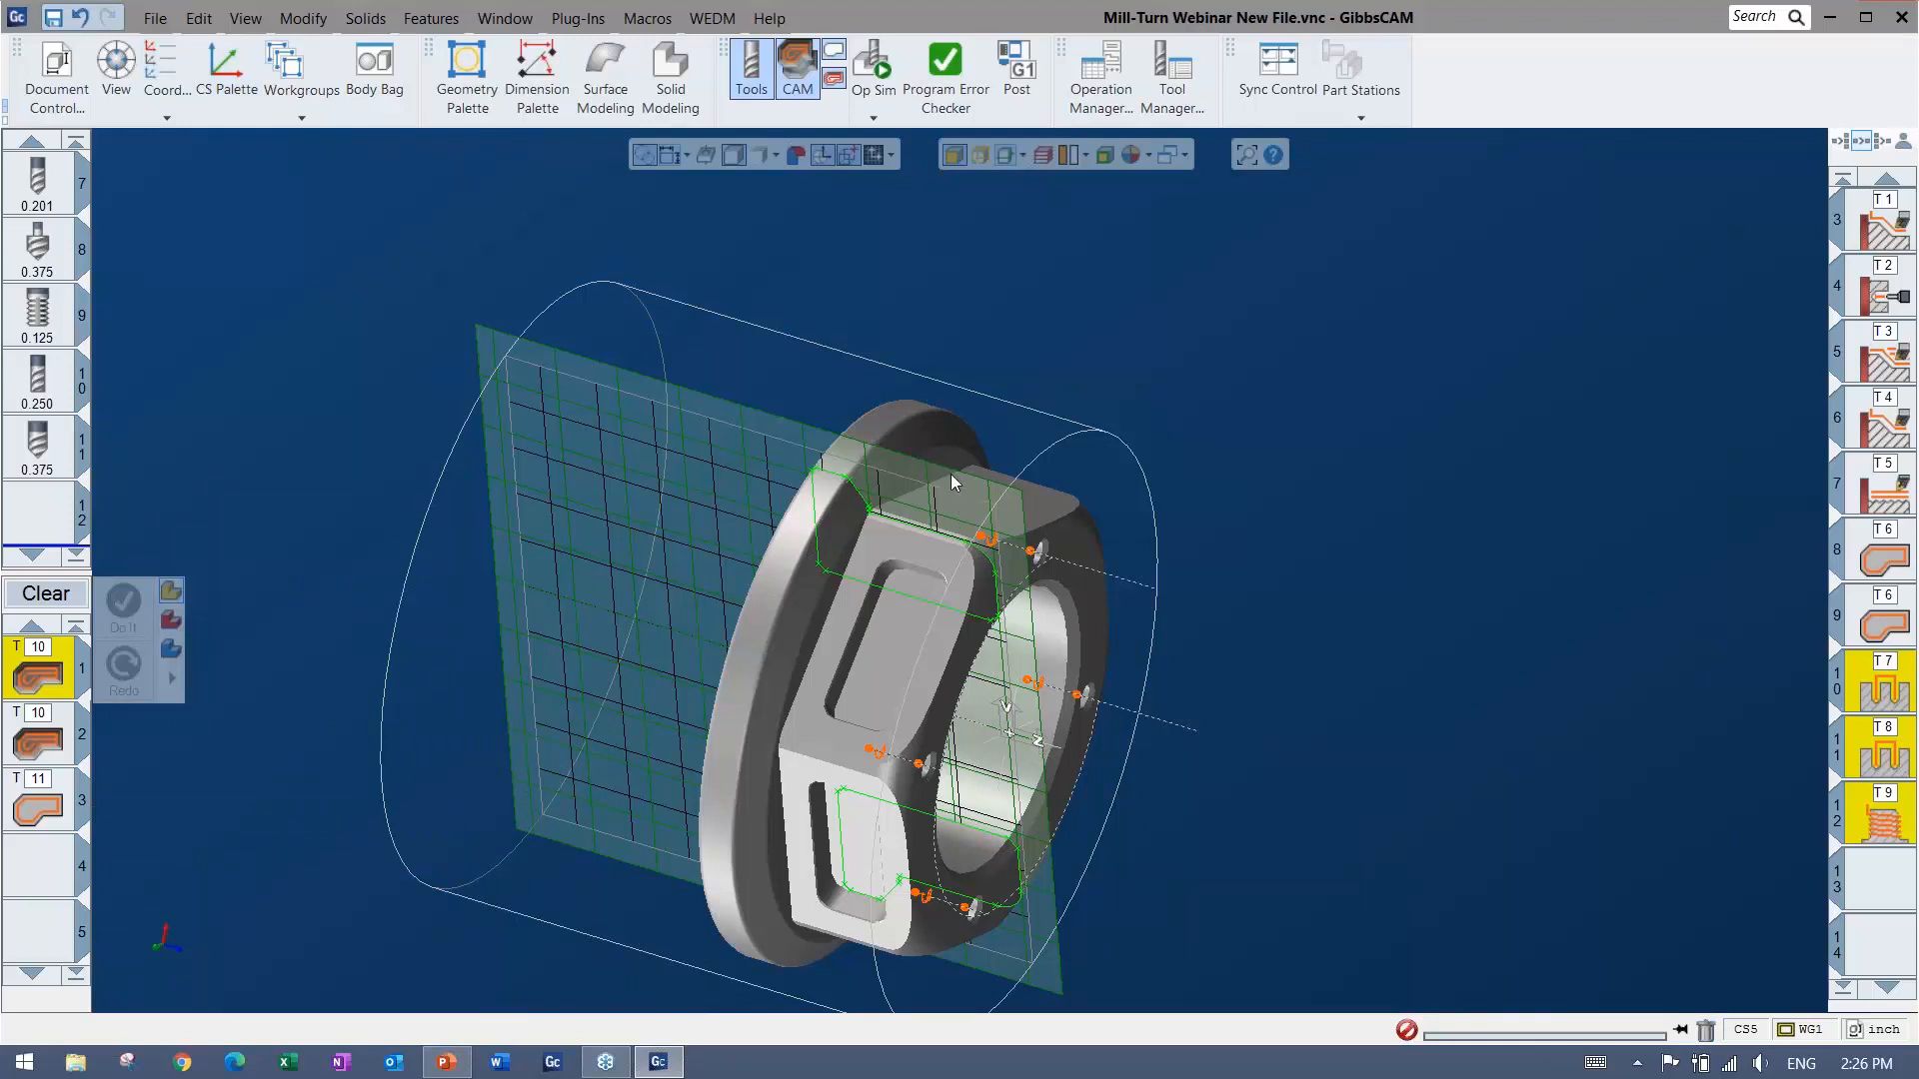
Move the Pocket plane's slicing depth outward so that it cuts through the lower side pocket's walls.
{"action": "left_click_drag", "start_coordinate": [951, 474], "coordinate": [836, 575]}
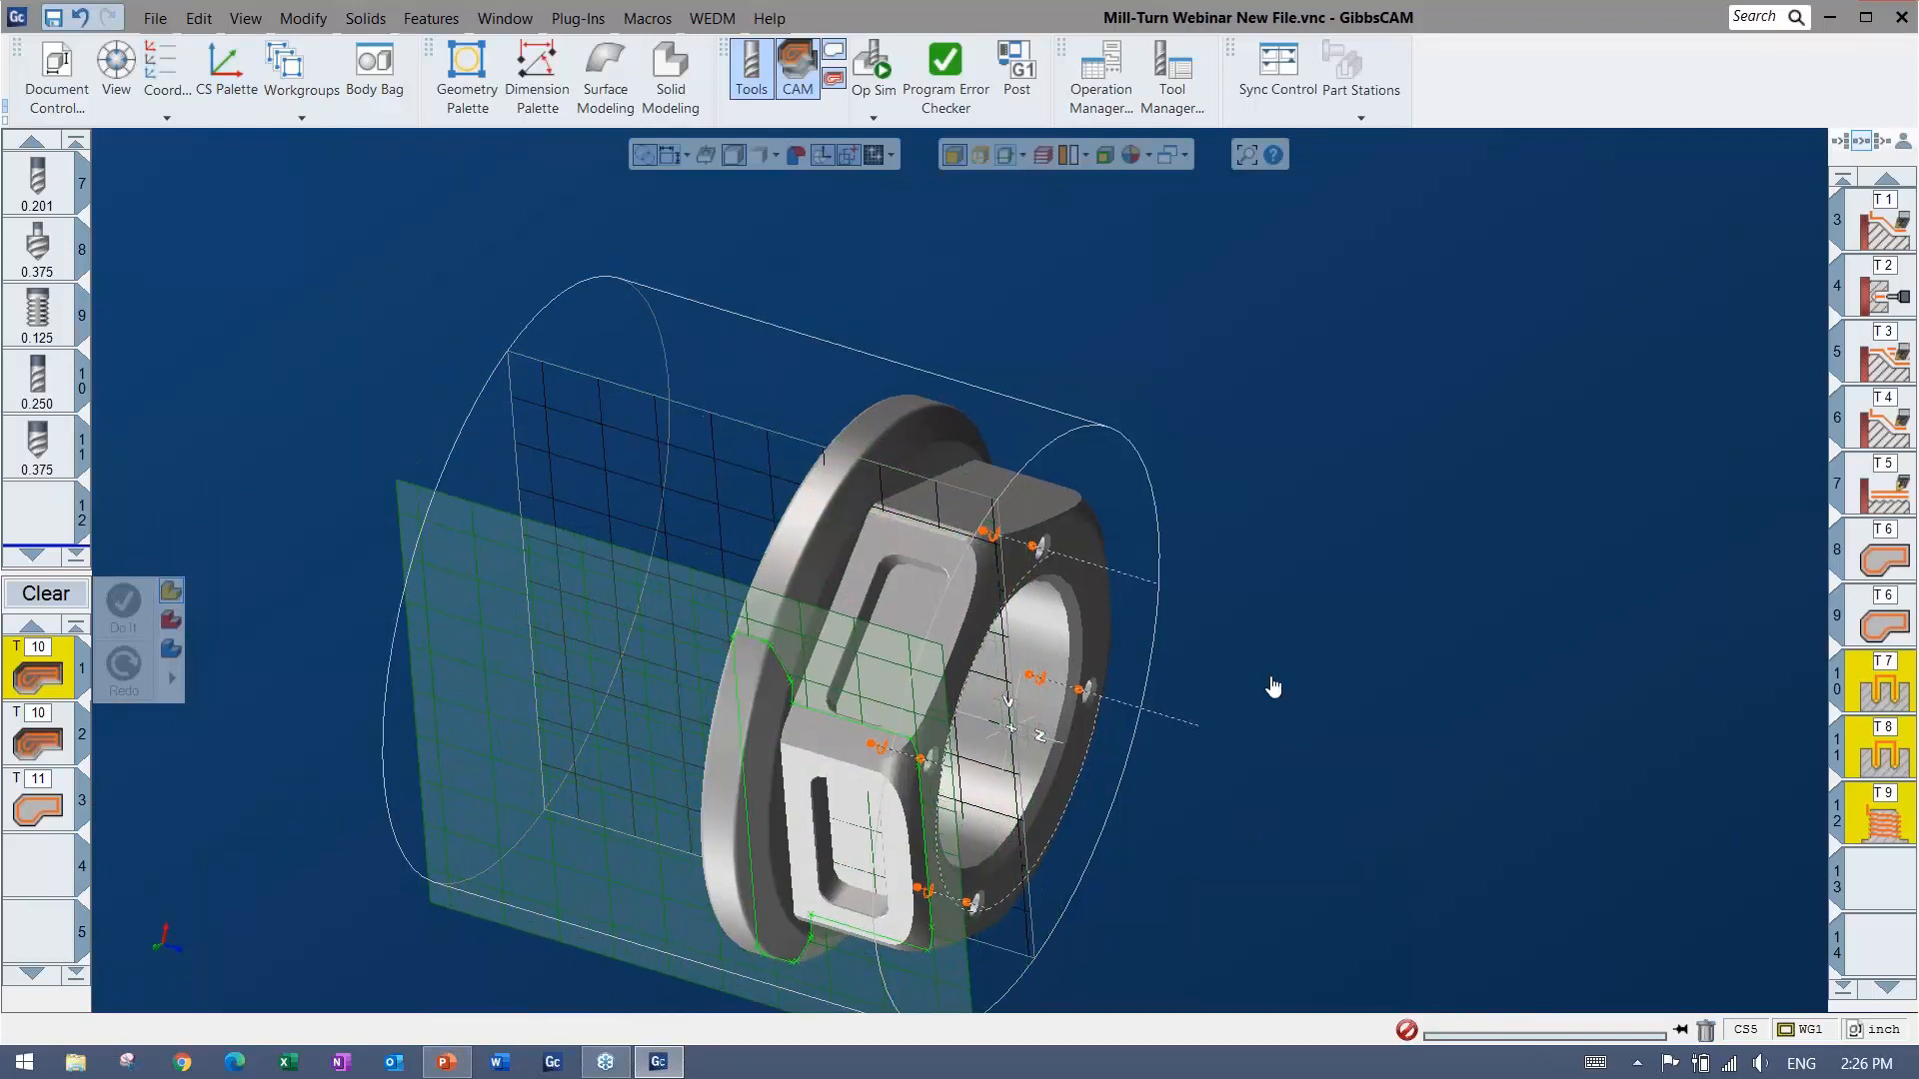
{"action": "middle_click_drag", "start_coordinate": [1274, 687], "coordinate": [1280, 610]}
{"action": "mouse_move", "coordinate": [897, 440]}
{"action": "left_mouse_down"}
{"action": "mouse_move", "coordinate": [874, 463]}
{"action": "mouse_move", "coordinate": [895, 448]}
{"action": "left_mouse_up"}
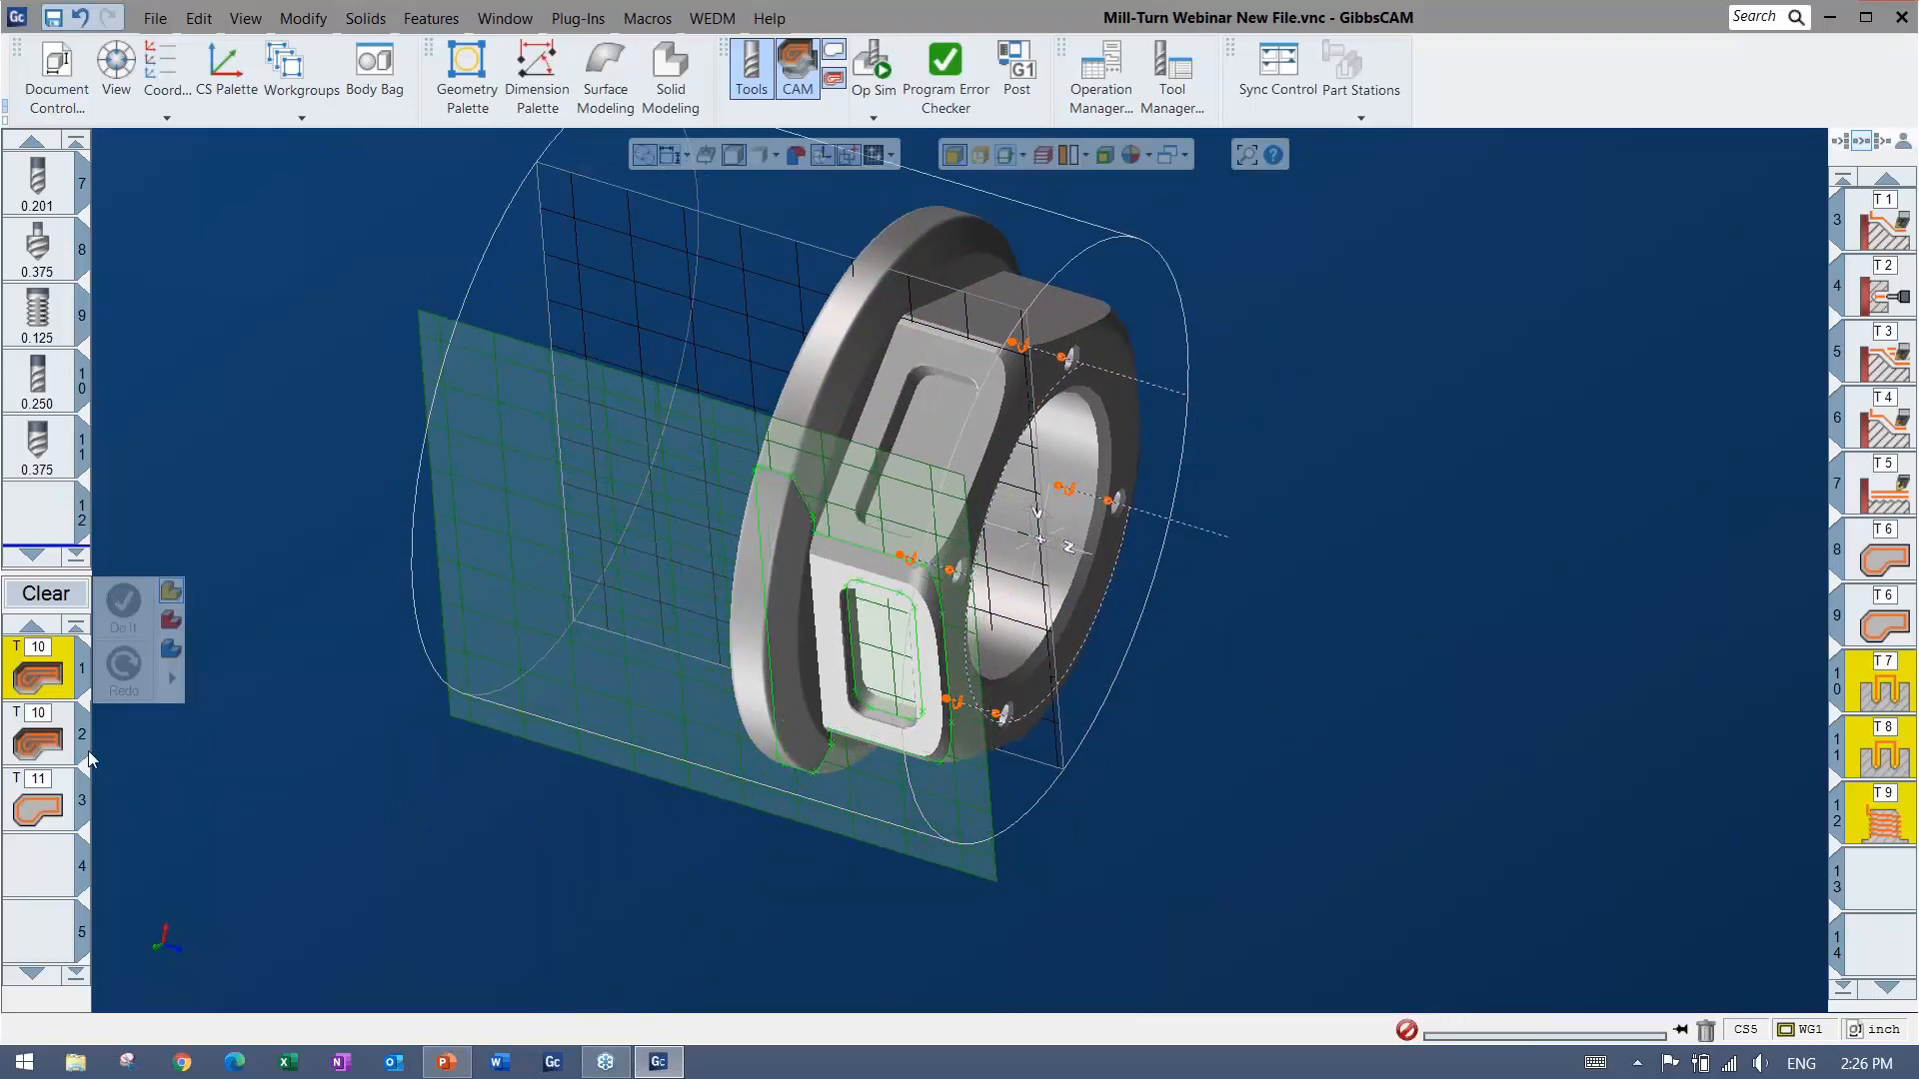
Assign 5: Pocket as the machining coordinate system in the first roughing process's rotation settings.
{"action": "double_click", "coordinate": [38, 675]}
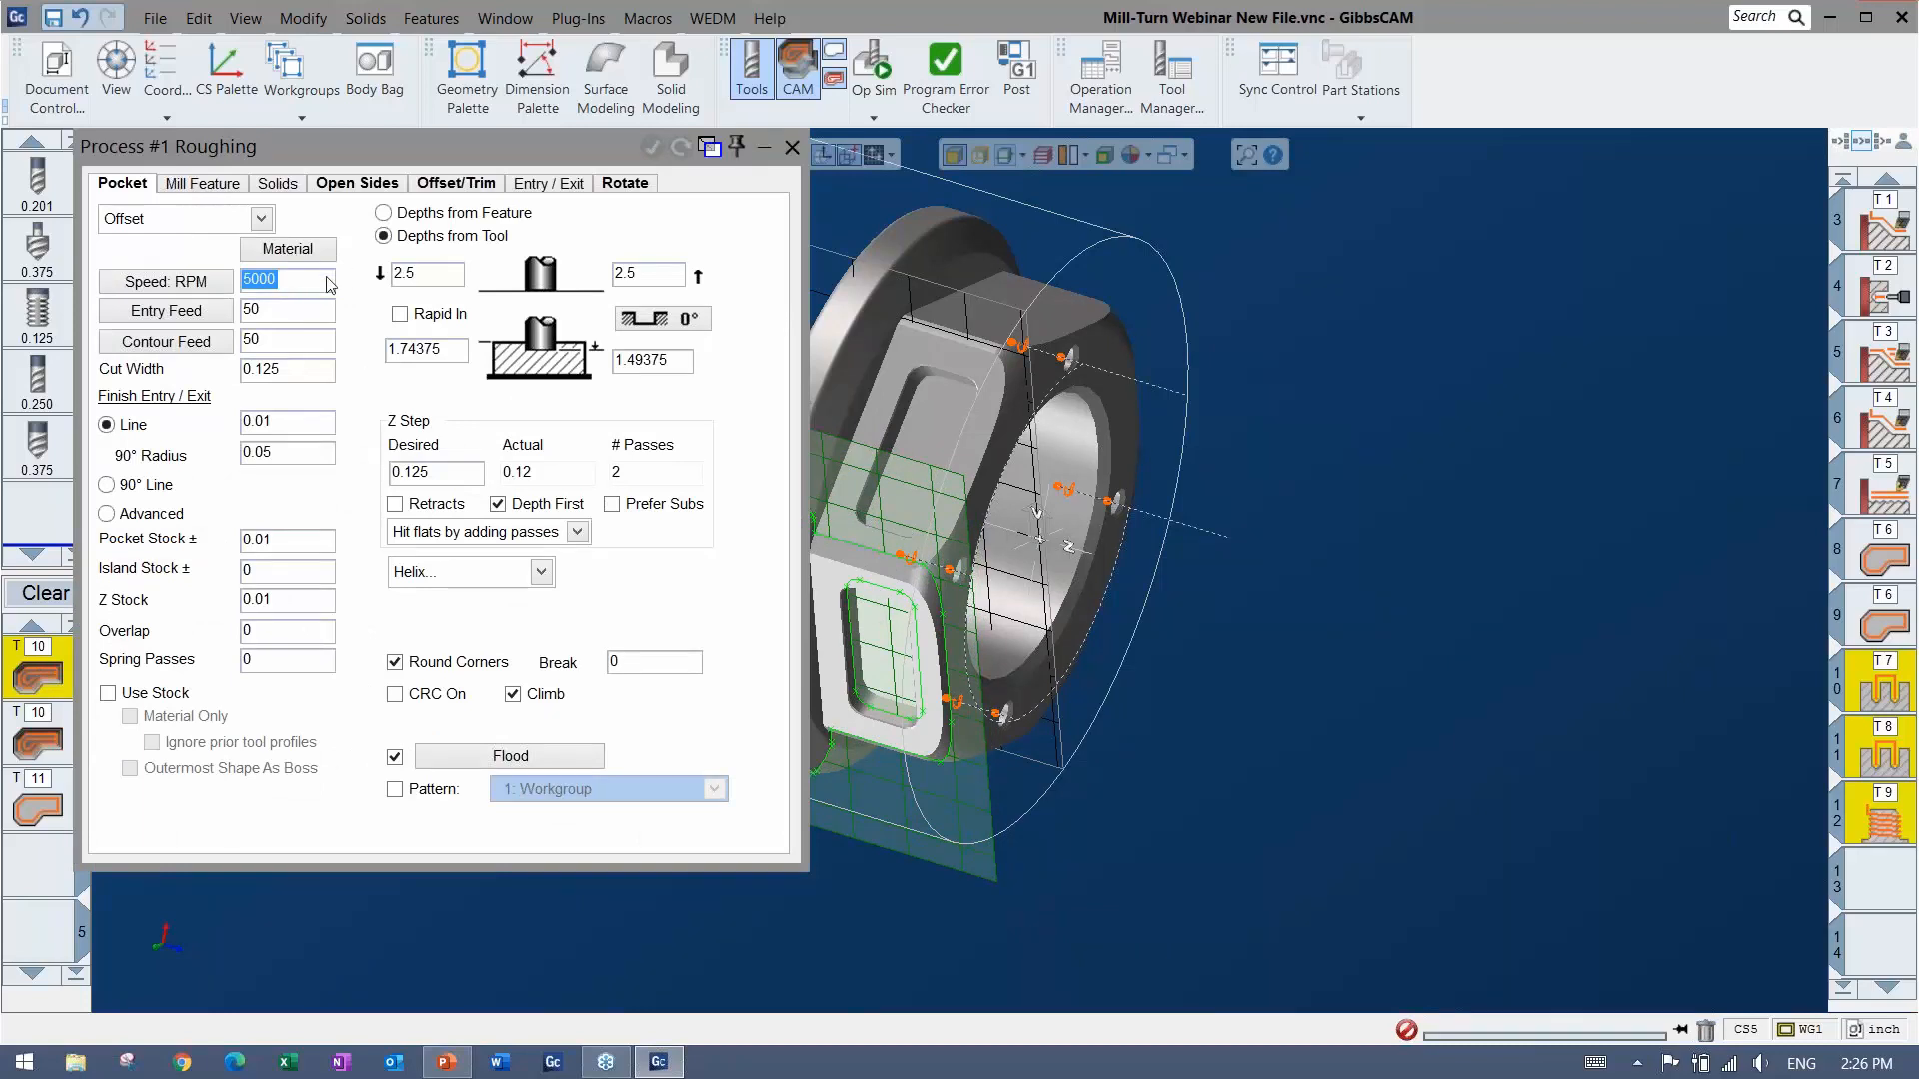
{"action": "left_click", "coordinate": [627, 184]}
{"action": "left_click", "coordinate": [358, 227]}
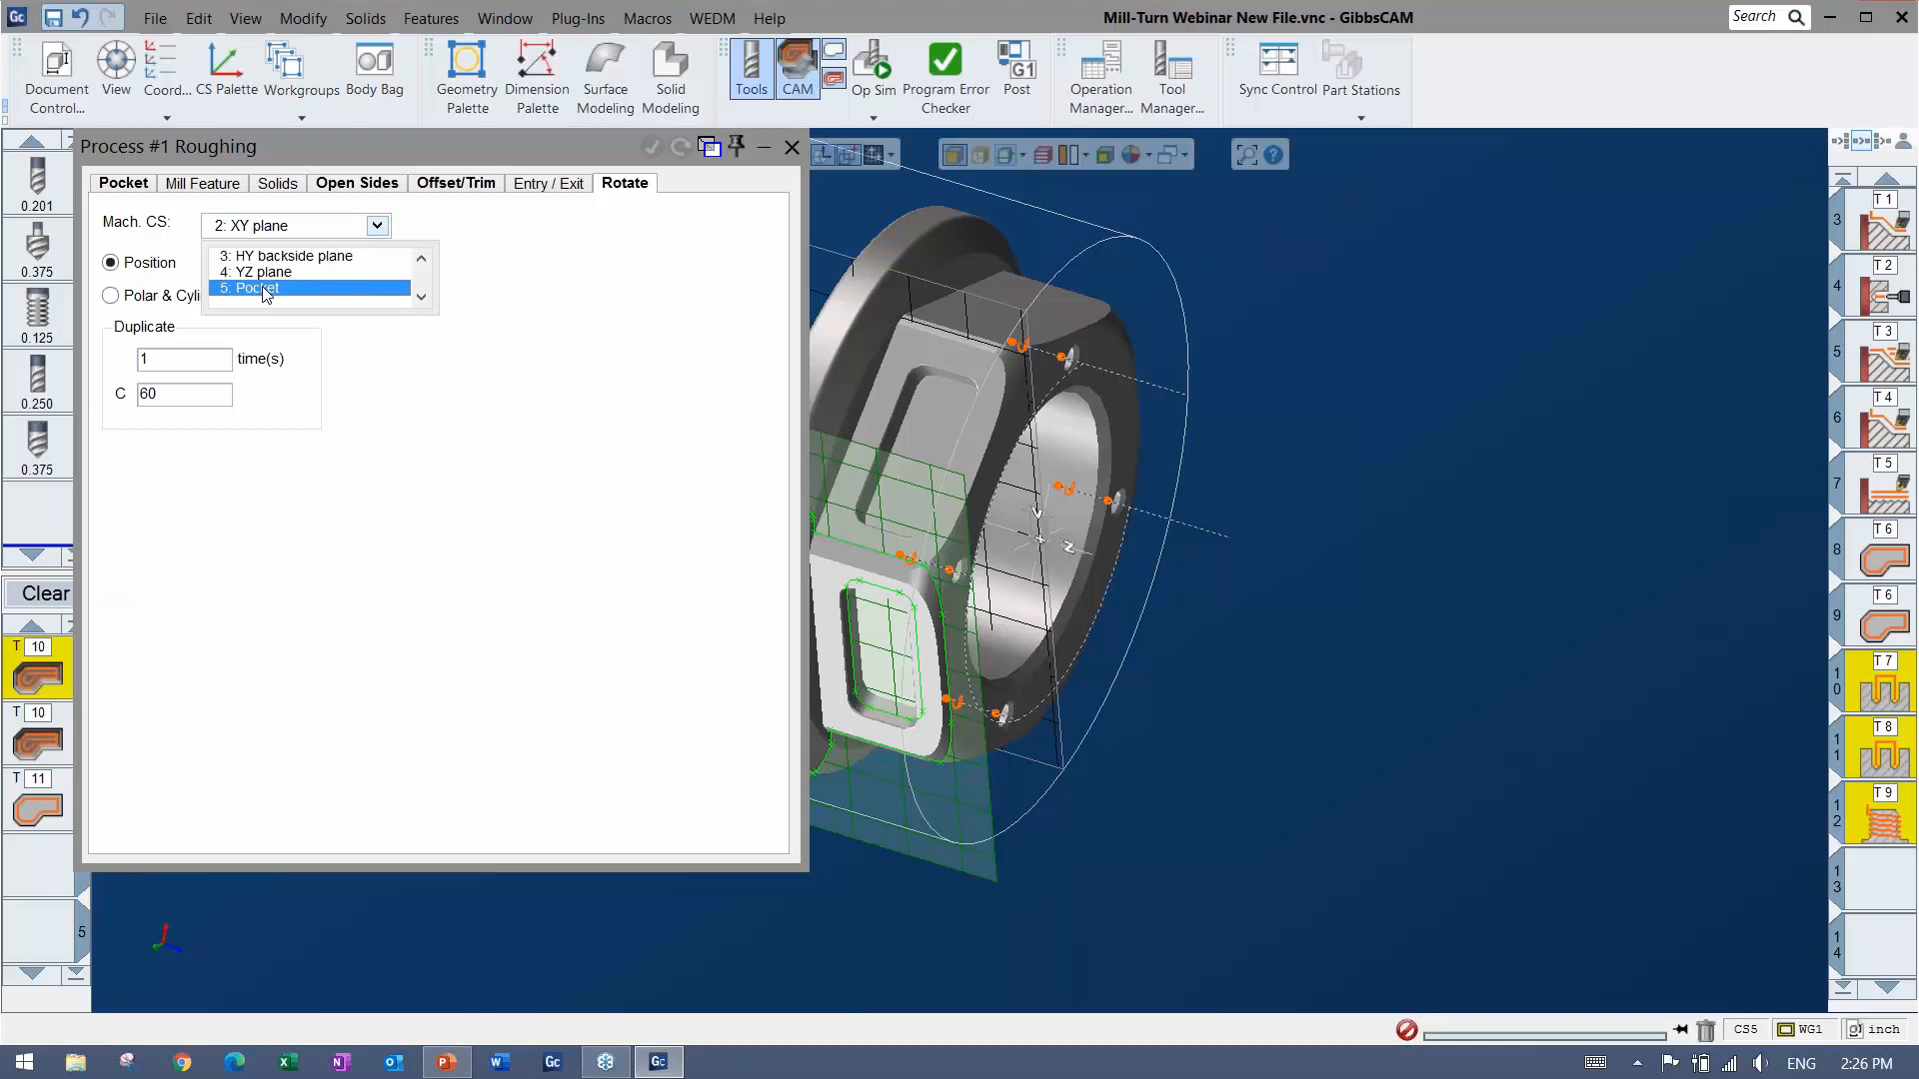
{"action": "left_click", "coordinate": [254, 290]}
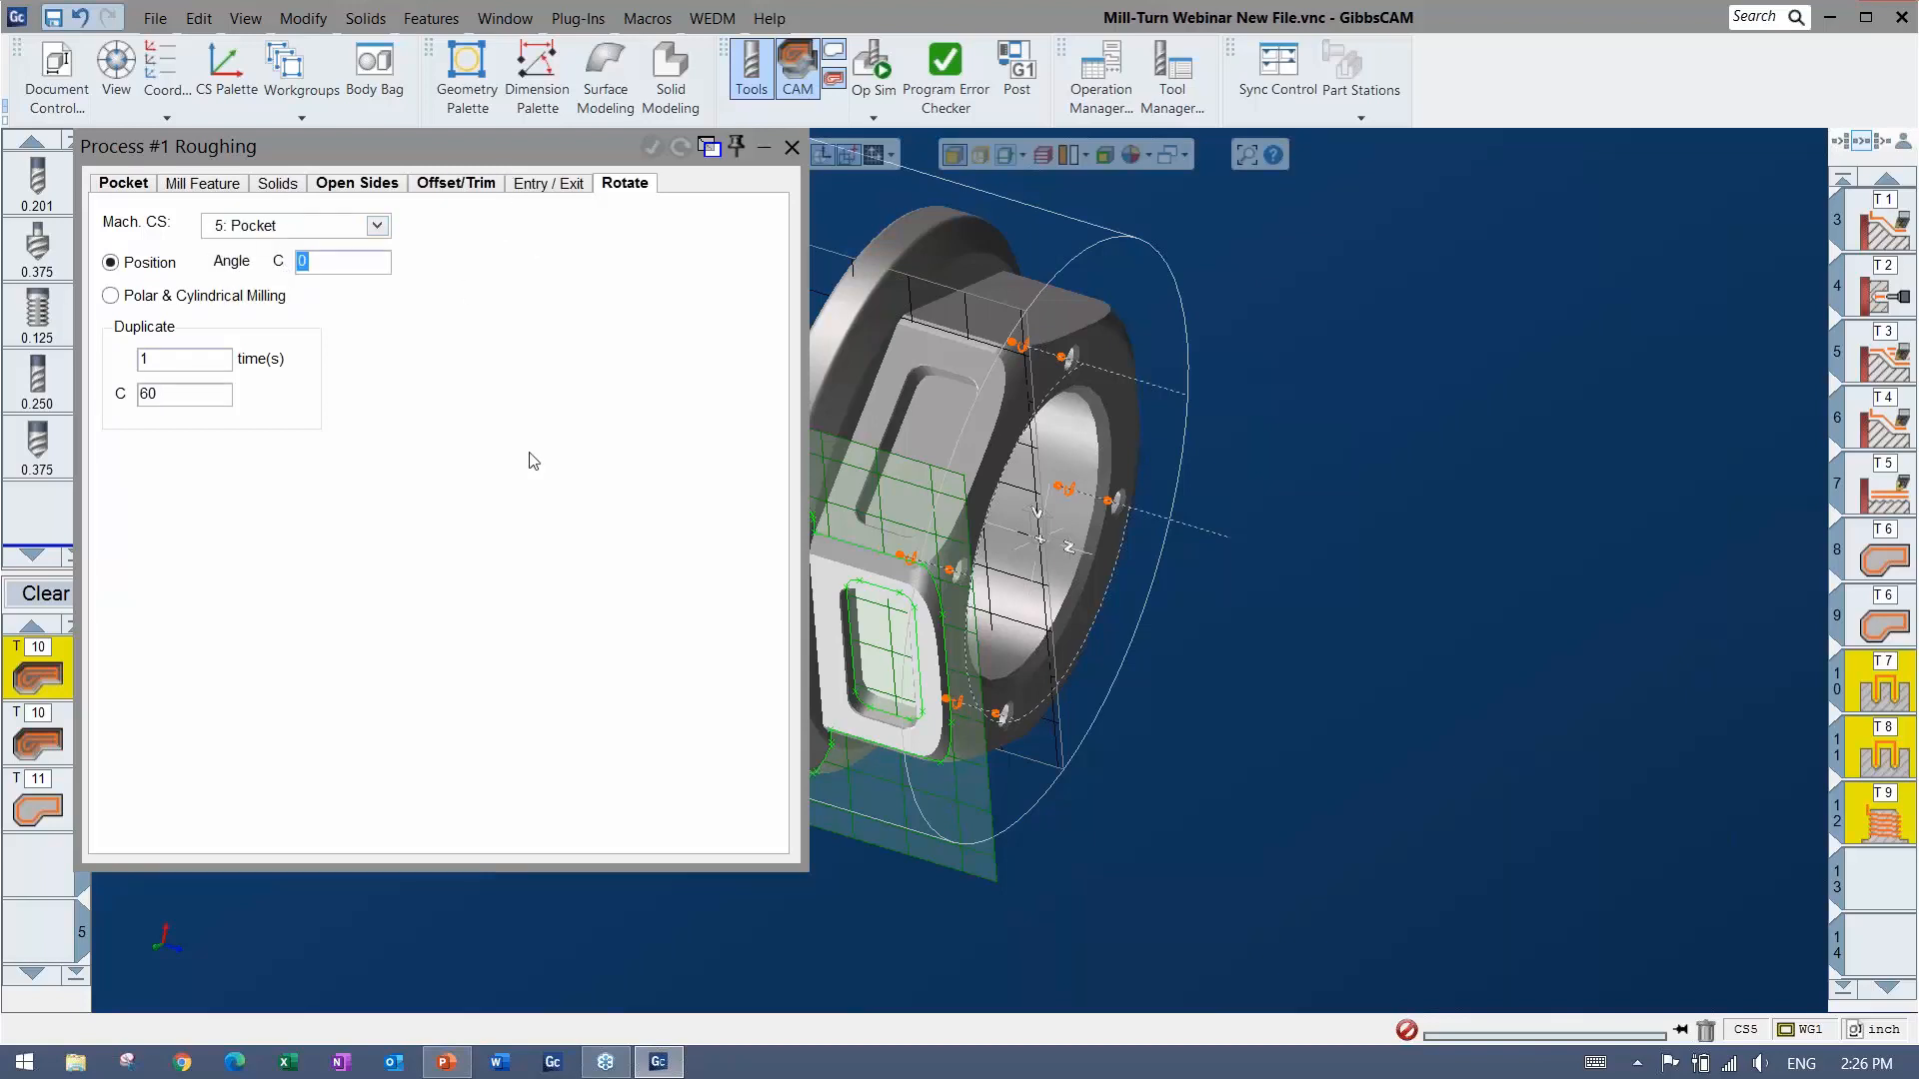
Set the first roughing process's rotation duplicates to 0 and generate the operations for the selected lower side pocket.
{"action": "key", "text": "Tab"}
{"action": "type", "text": "0"}
{"action": "key", "text": "Tab"}
{"action": "left_click", "coordinate": [898, 596]}
{"action": "left_click", "coordinate": [652, 147]}
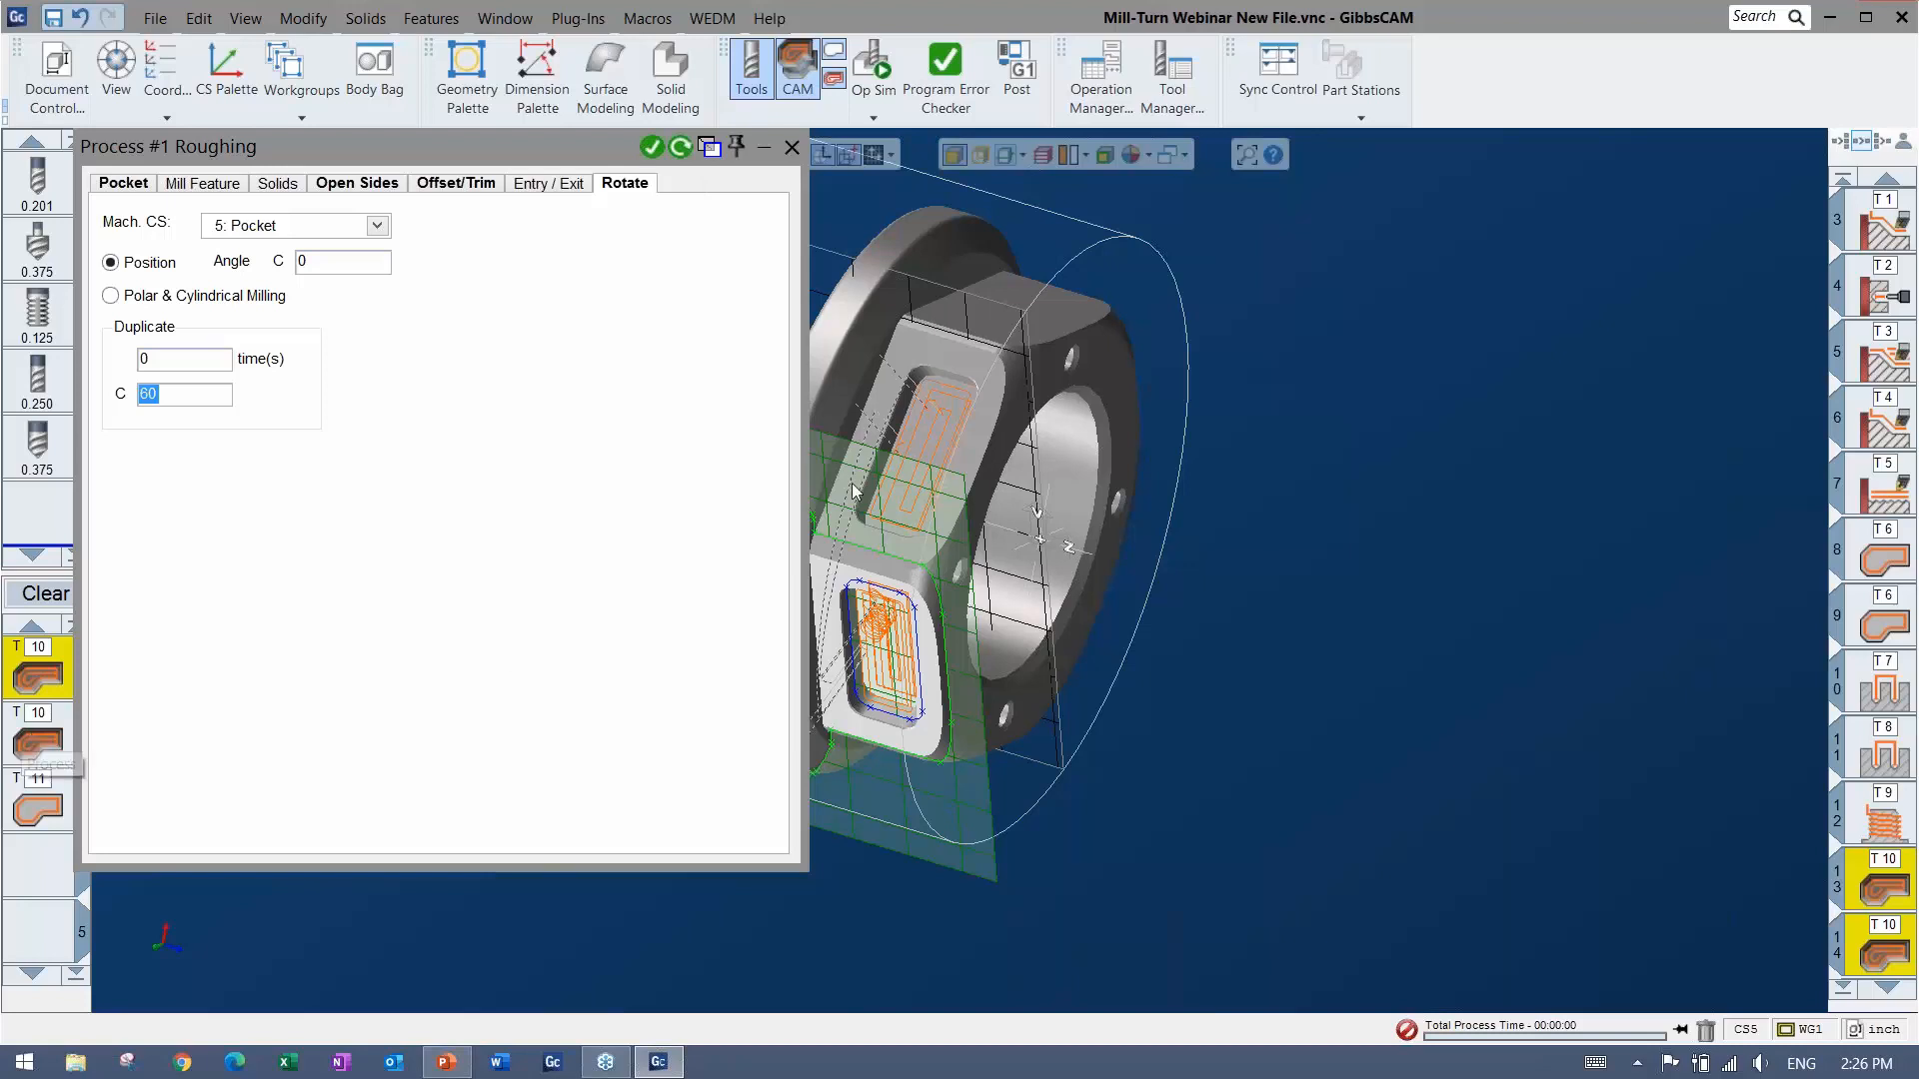
Set the rotation duplicates to 0 in the second roughing process and the contour process, and update the pocket operations.
{"action": "left_click", "coordinate": [35, 741]}
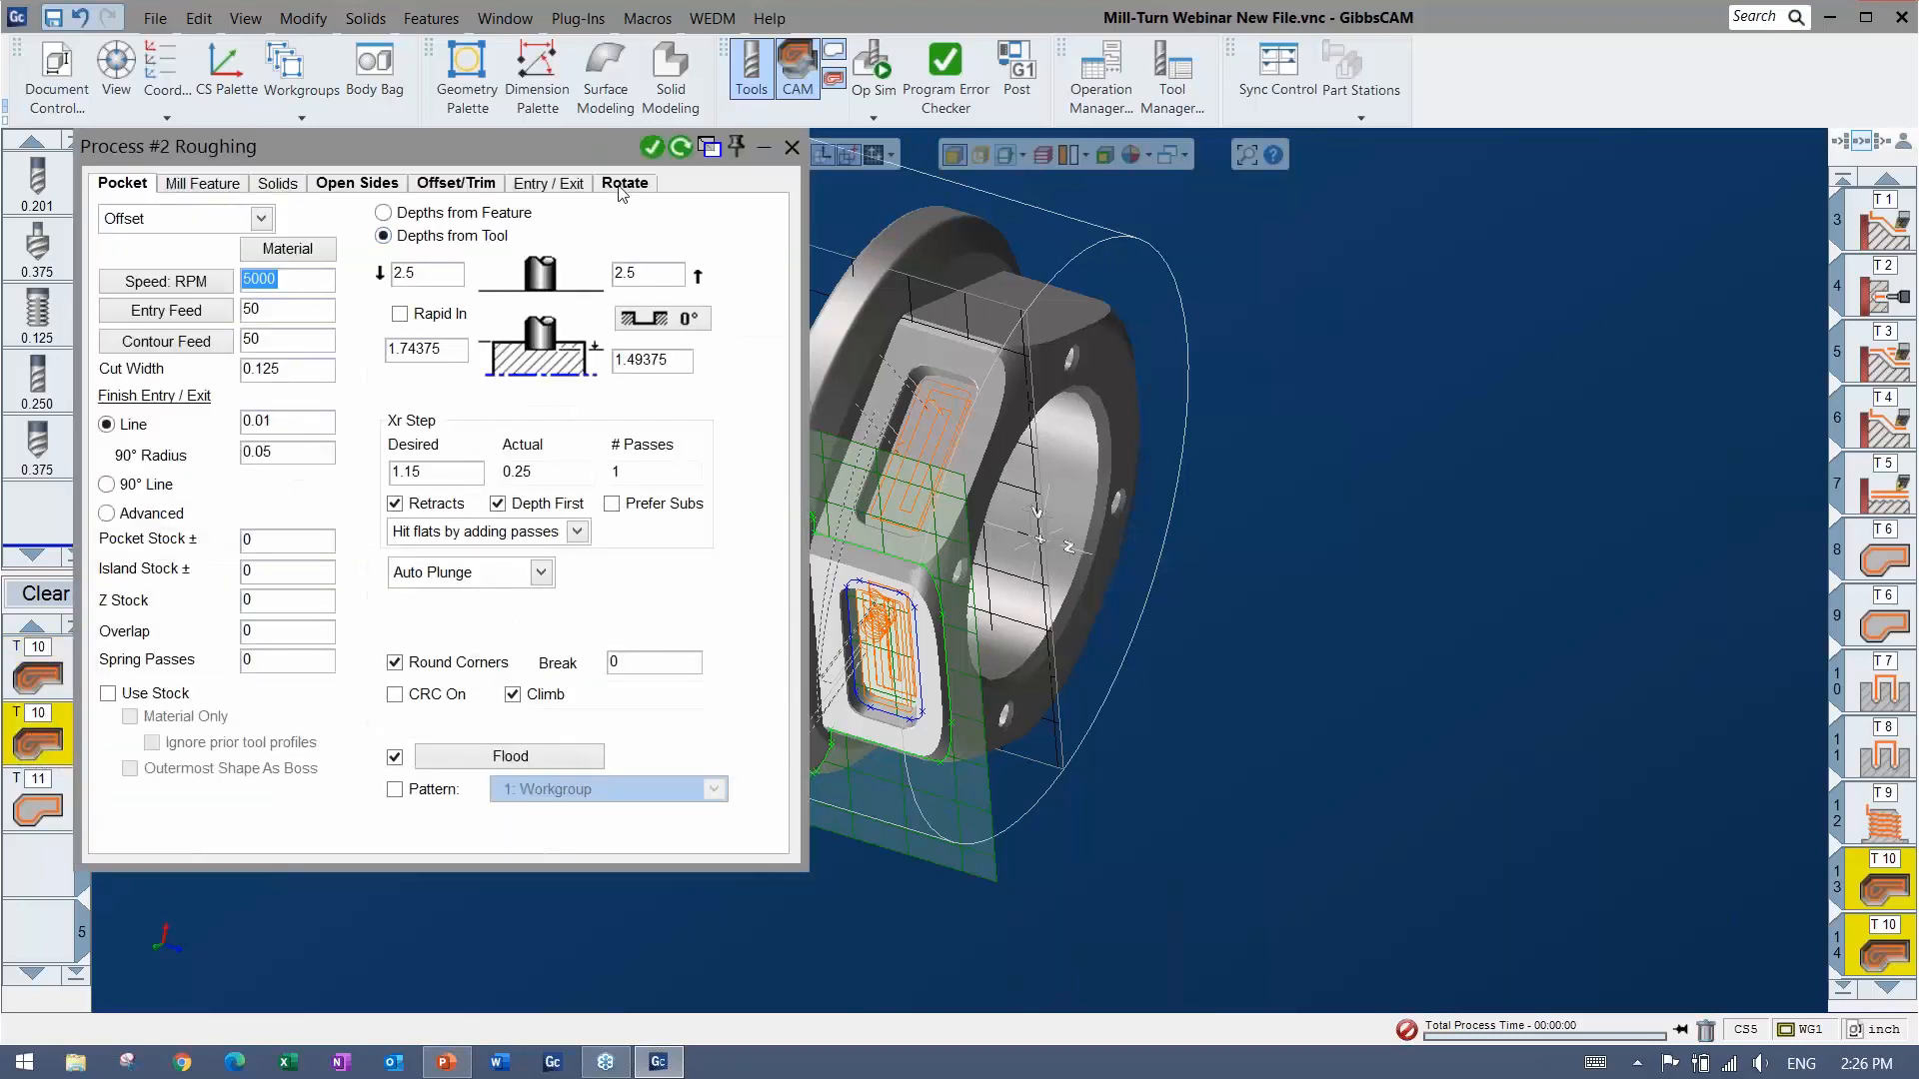
{"action": "left_click", "coordinate": [625, 183]}
{"action": "double_click", "coordinate": [142, 360]}
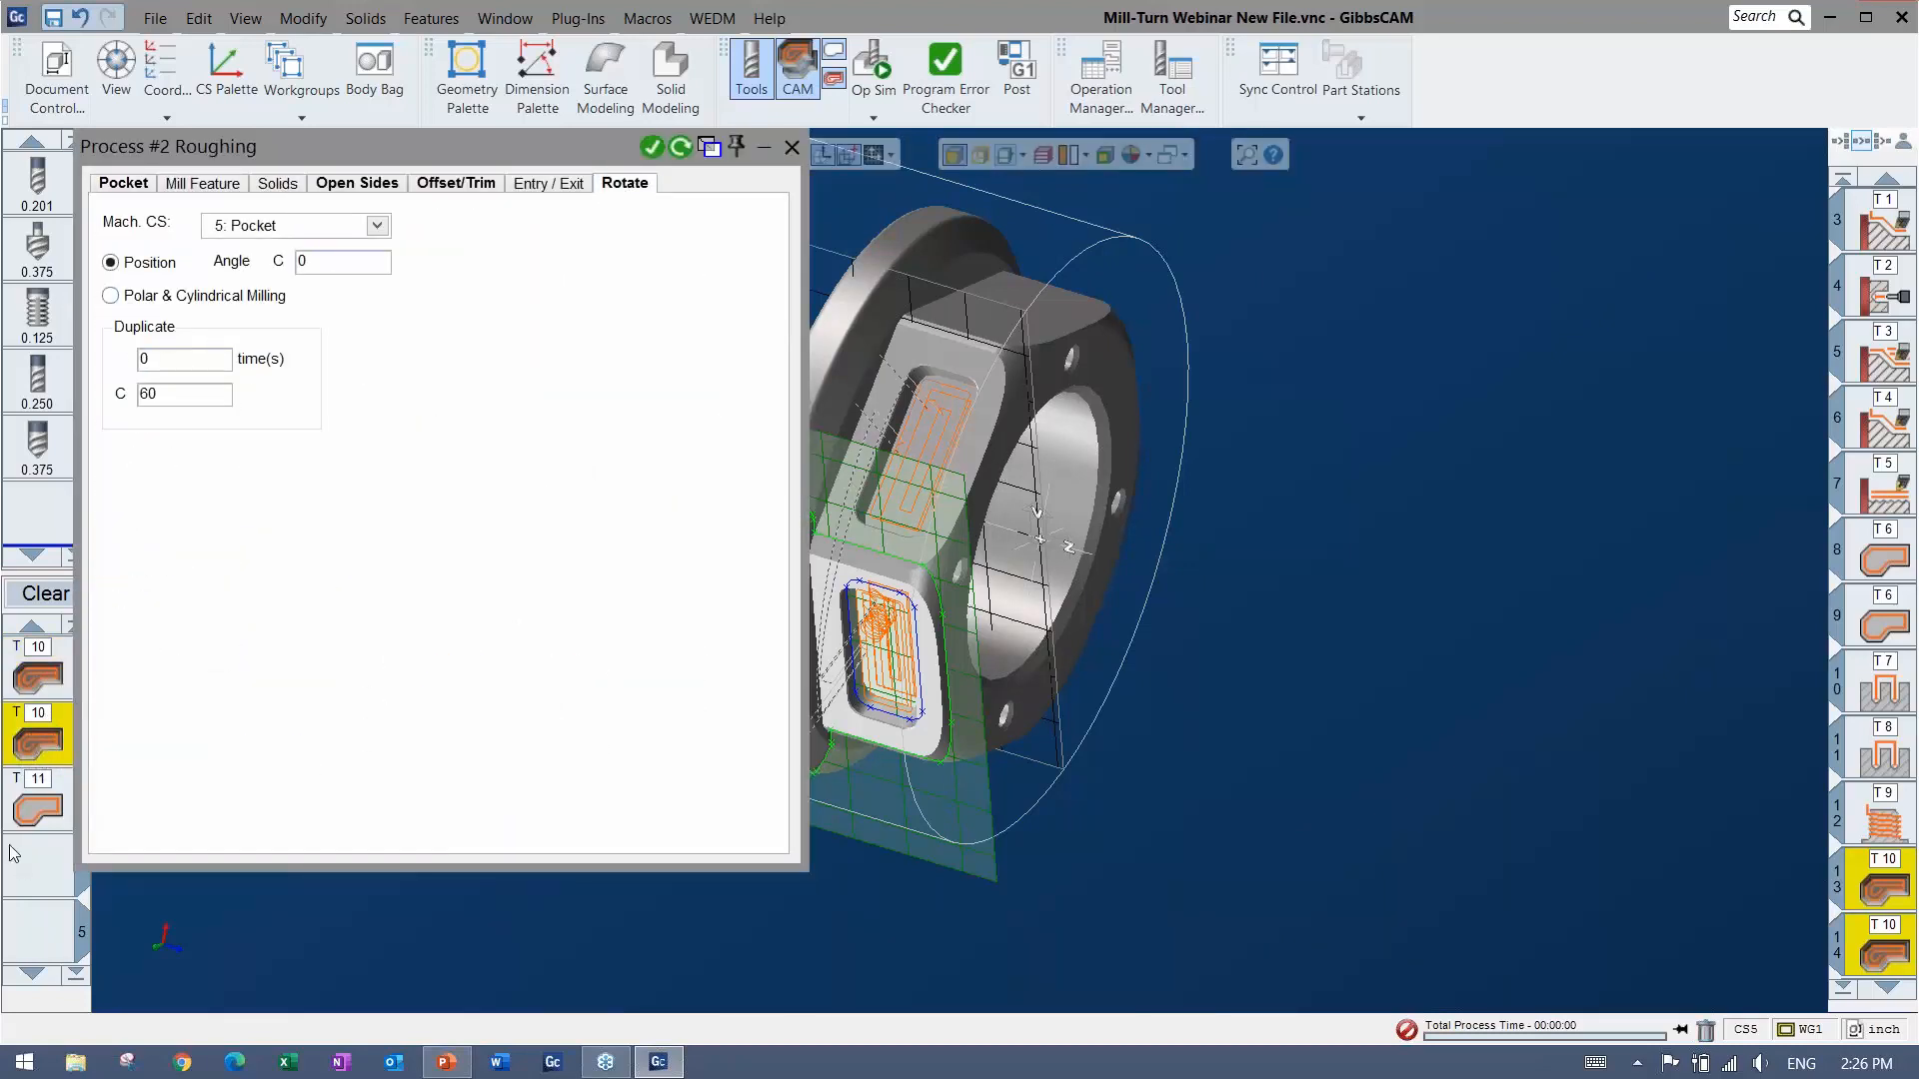
{"action": "left_click", "coordinate": [30, 805]}
{"action": "left_click", "coordinate": [594, 183]}
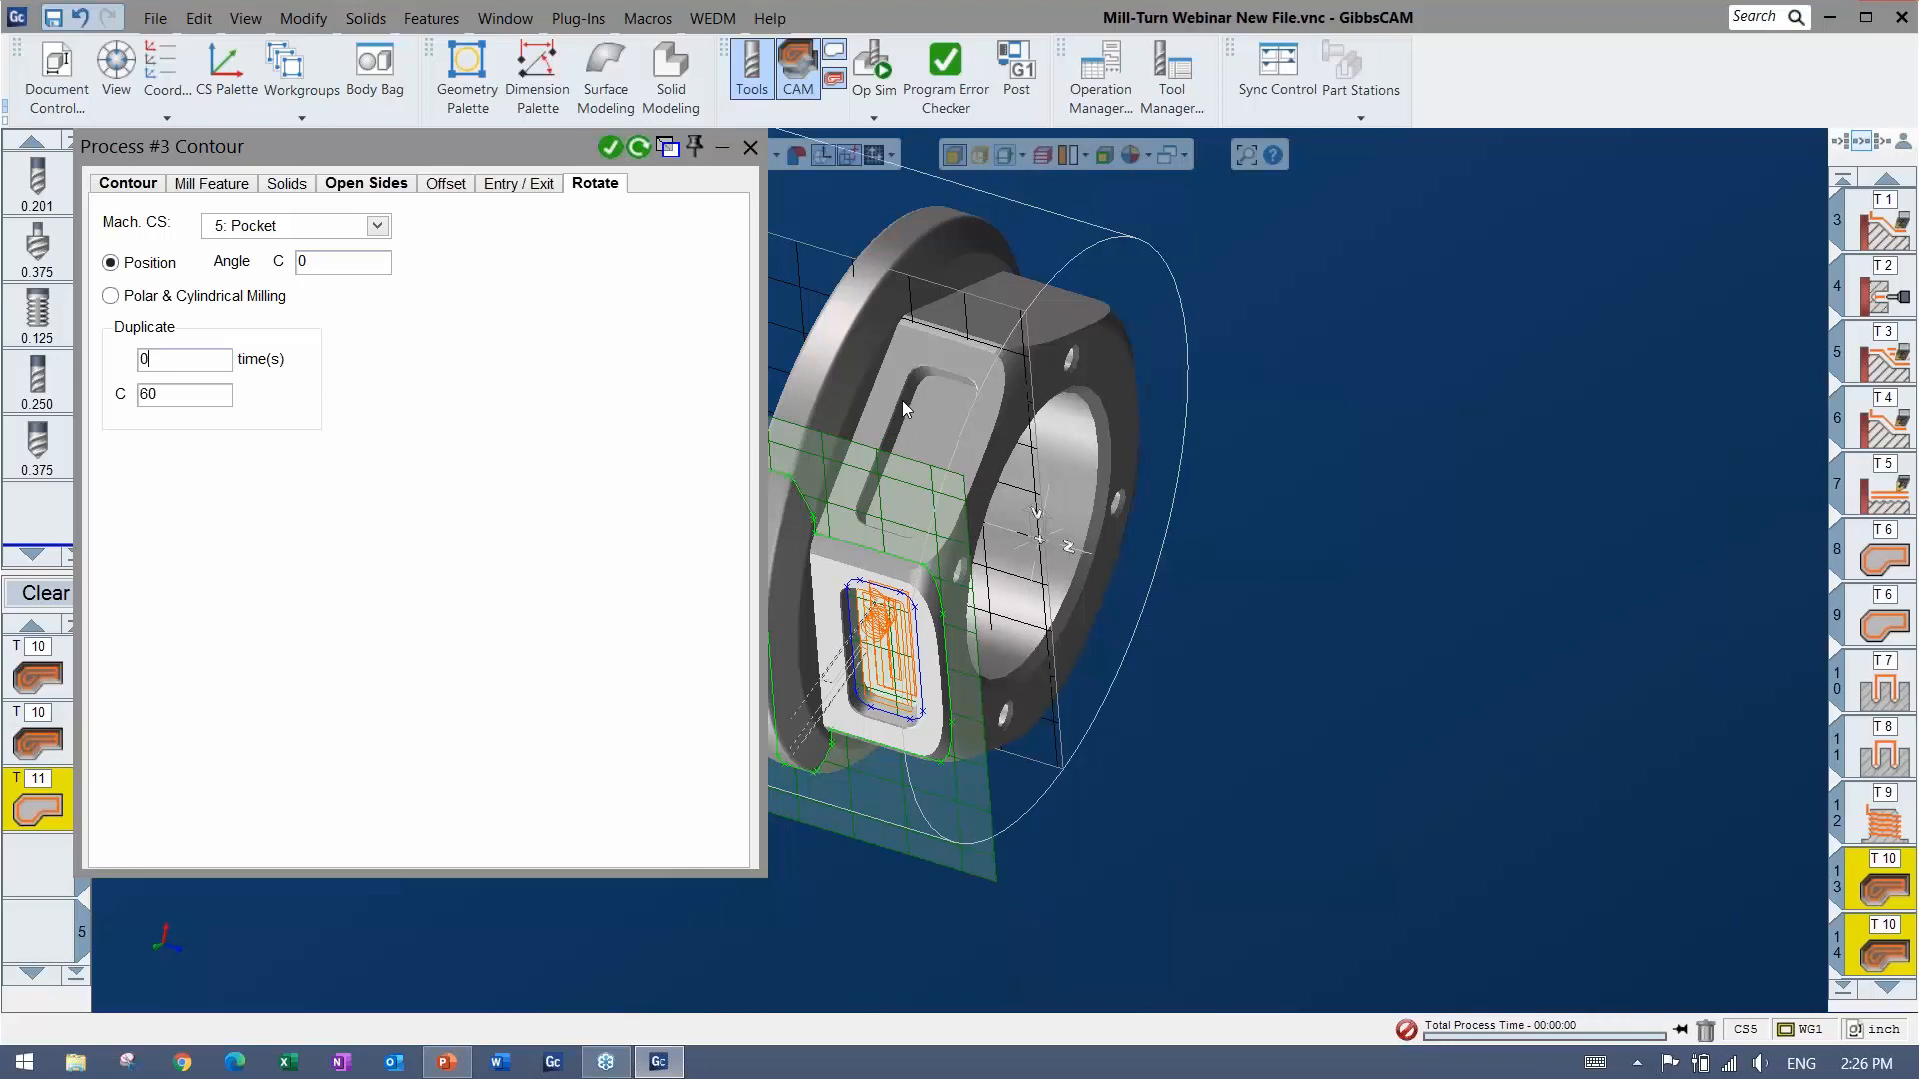
Set the rotation duplicates to 1 with C 60 in both roughing processes and the contour process, and redo the operations.
{"action": "left_click_drag", "start_coordinate": [204, 362], "coordinate": [128, 360]}
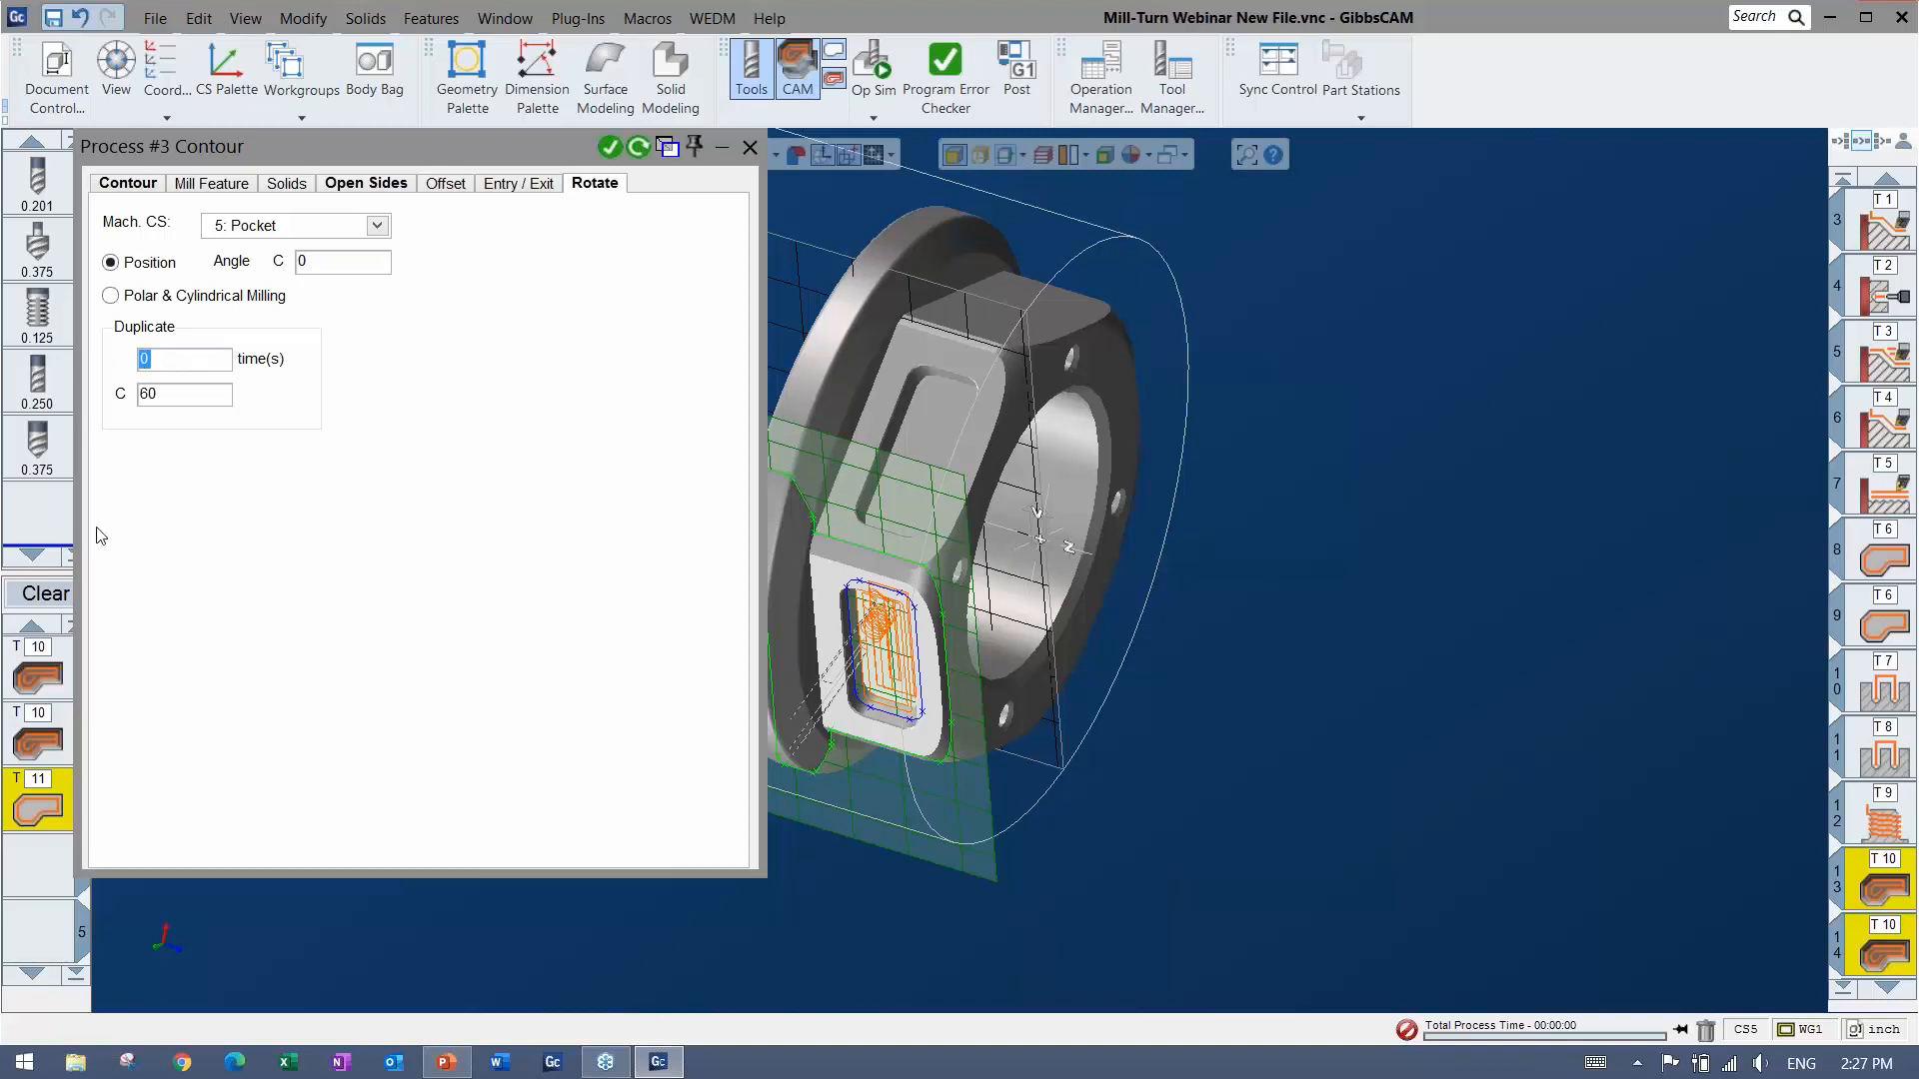
{"action": "double_click", "coordinate": [38, 670]}
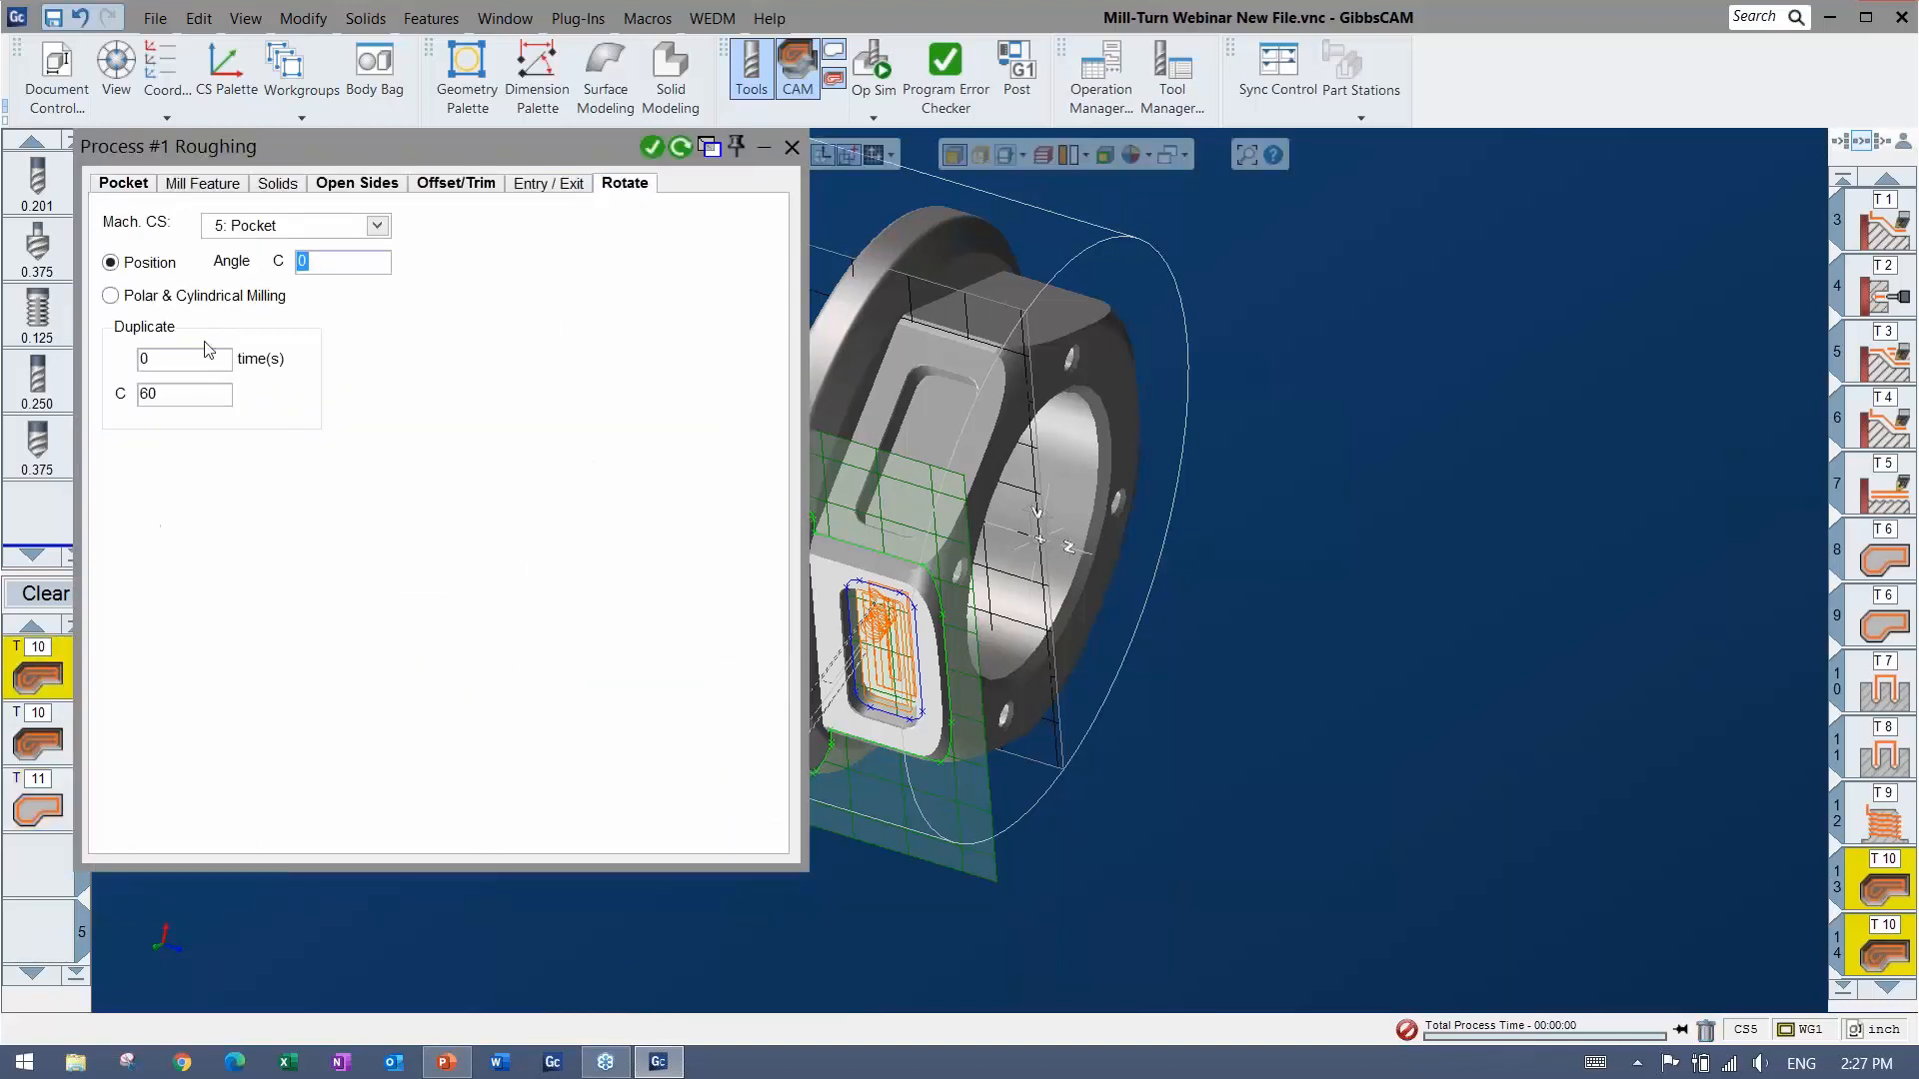
{"action": "left_click", "coordinate": [55, 745]}
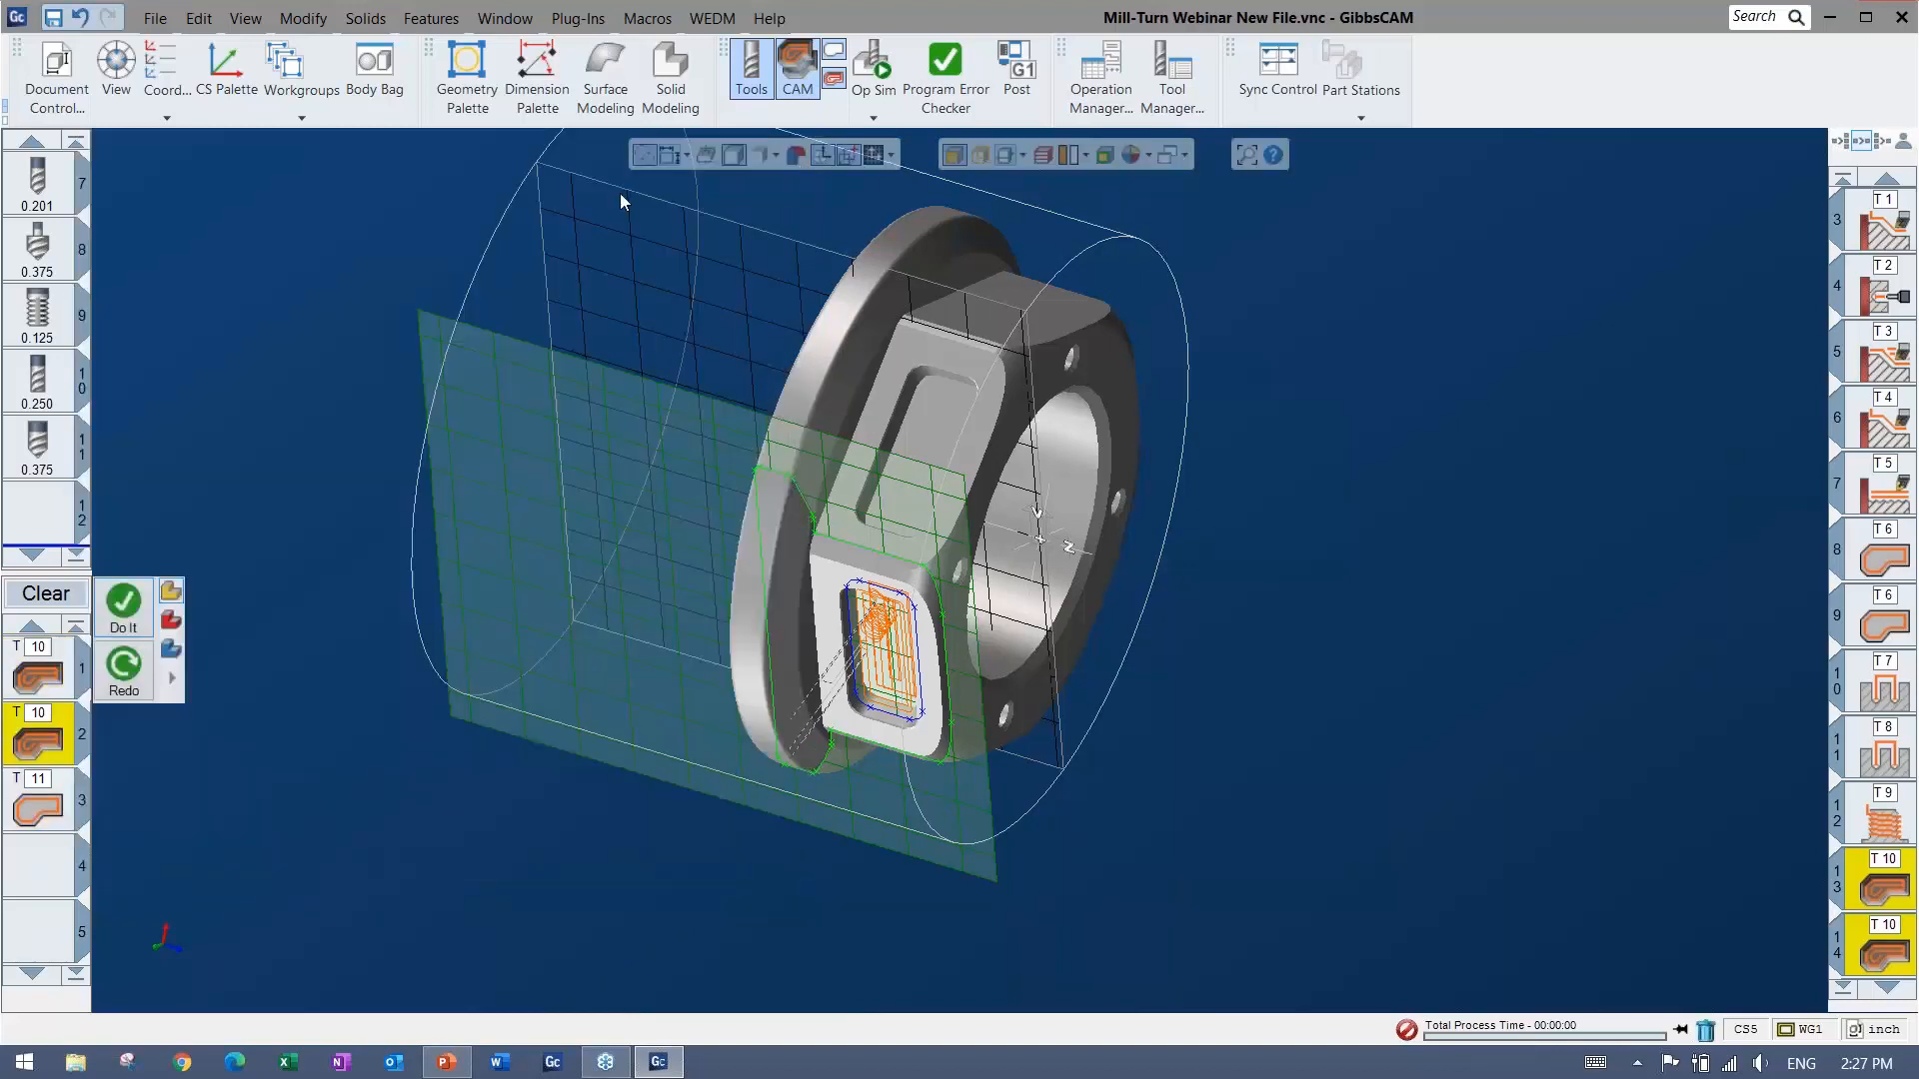
{"action": "left_click", "coordinate": [623, 183]}
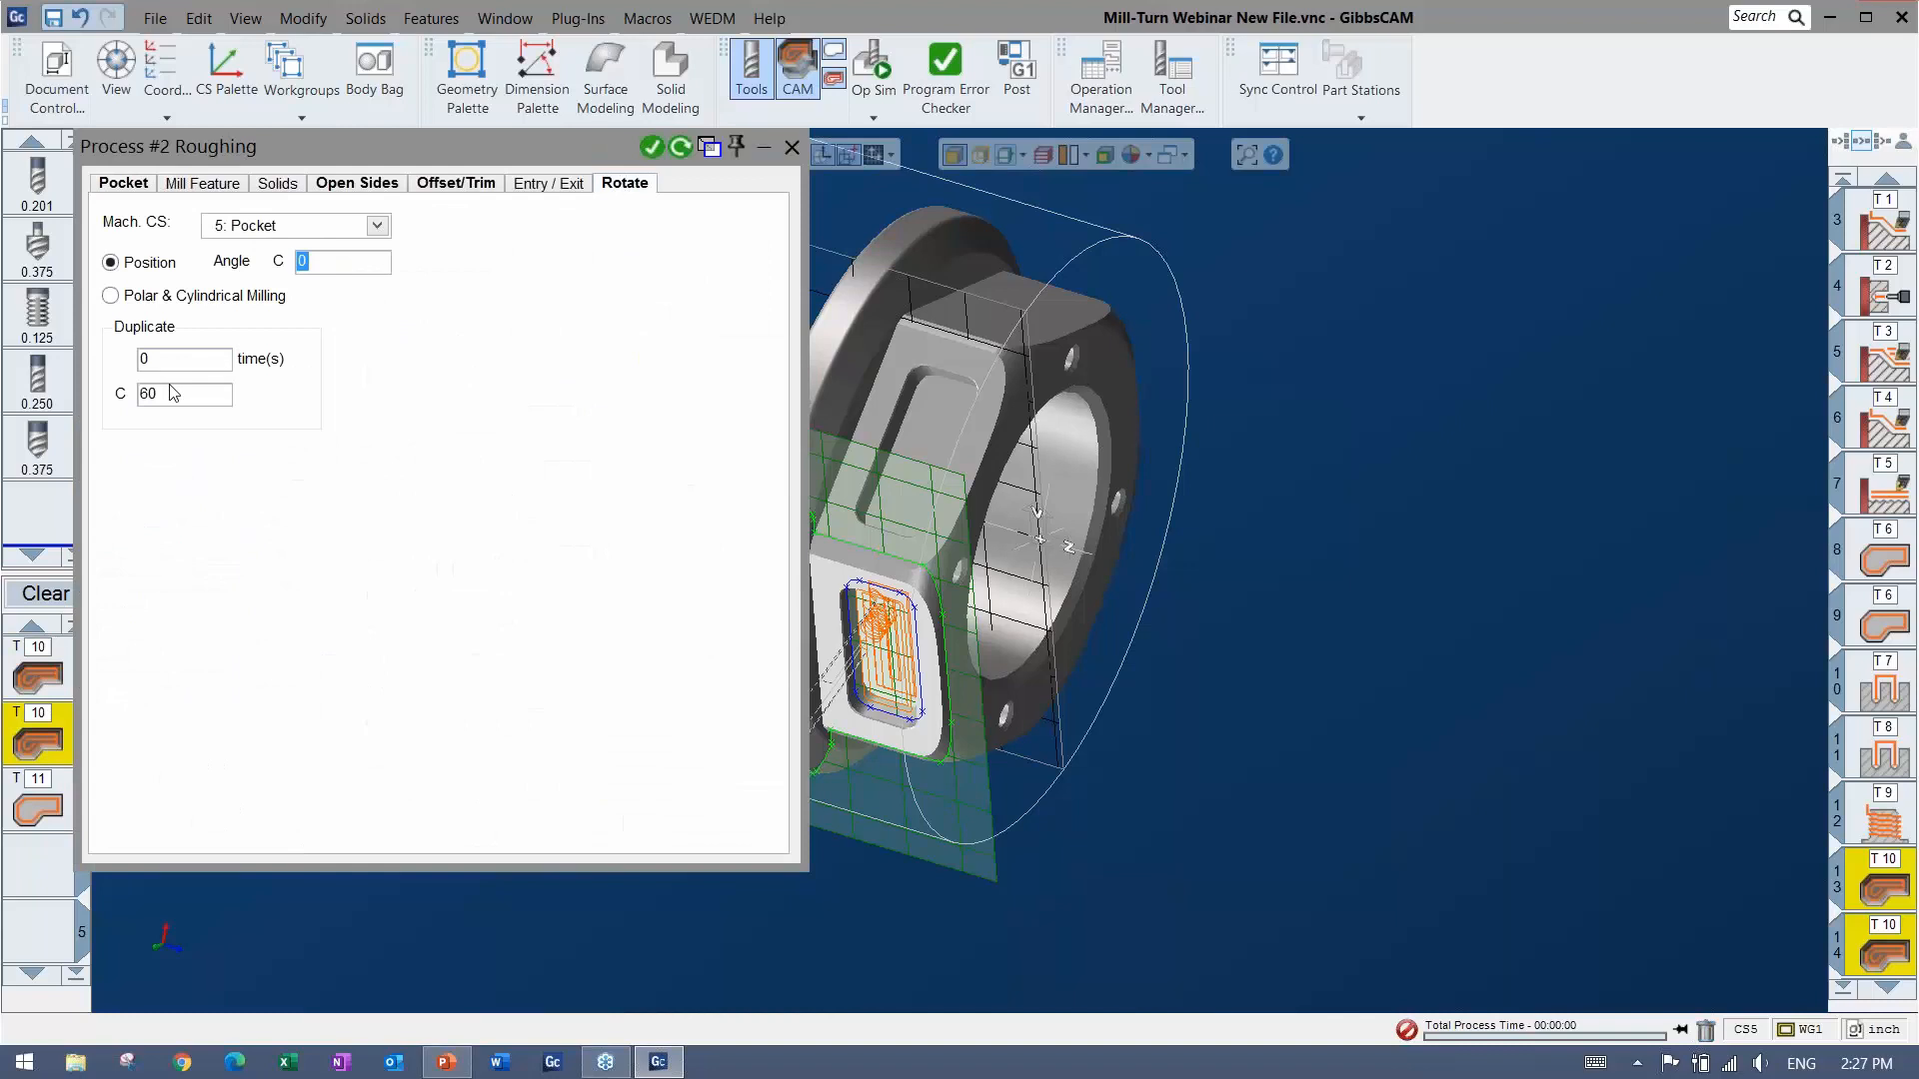
{"action": "left_click", "coordinate": [52, 797]}
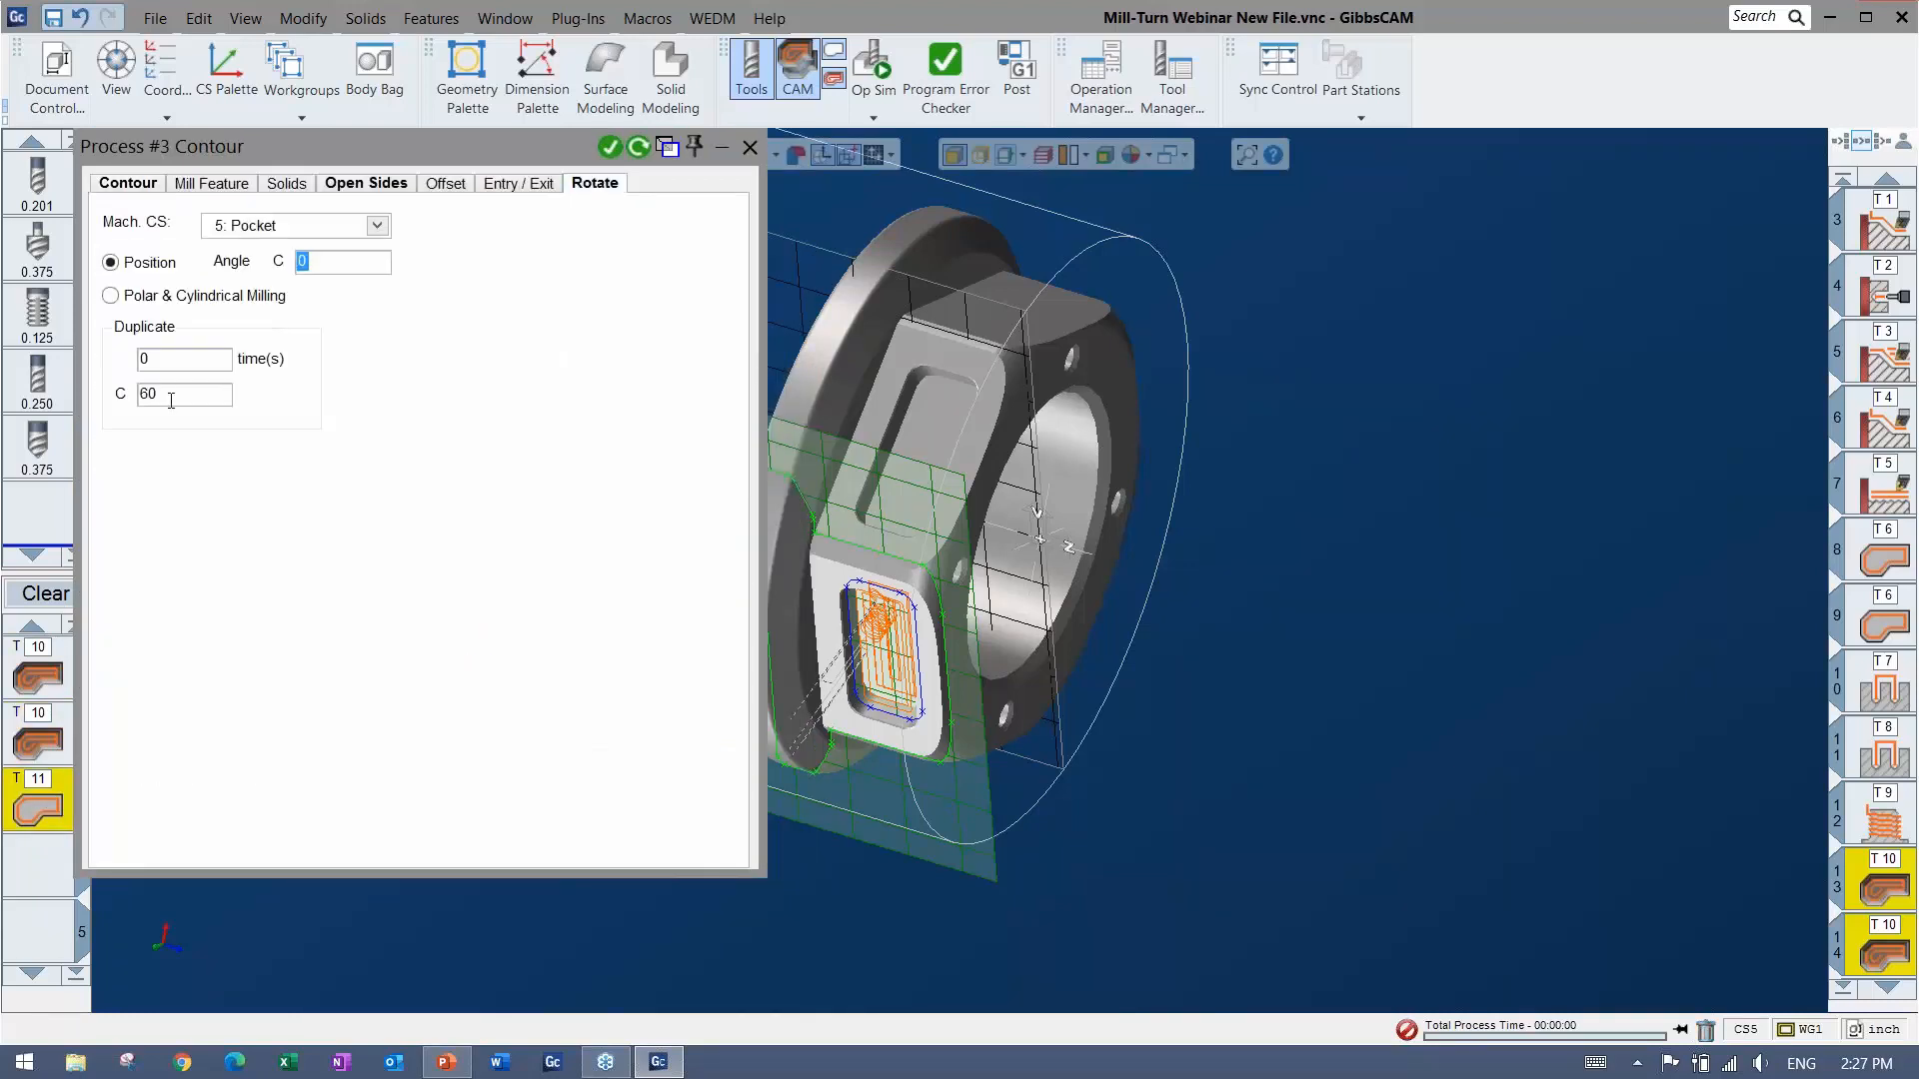
{"action": "double_click", "coordinate": [150, 358]}
{"action": "type", "text": "1"}
{"action": "left_click", "coordinate": [638, 147]}
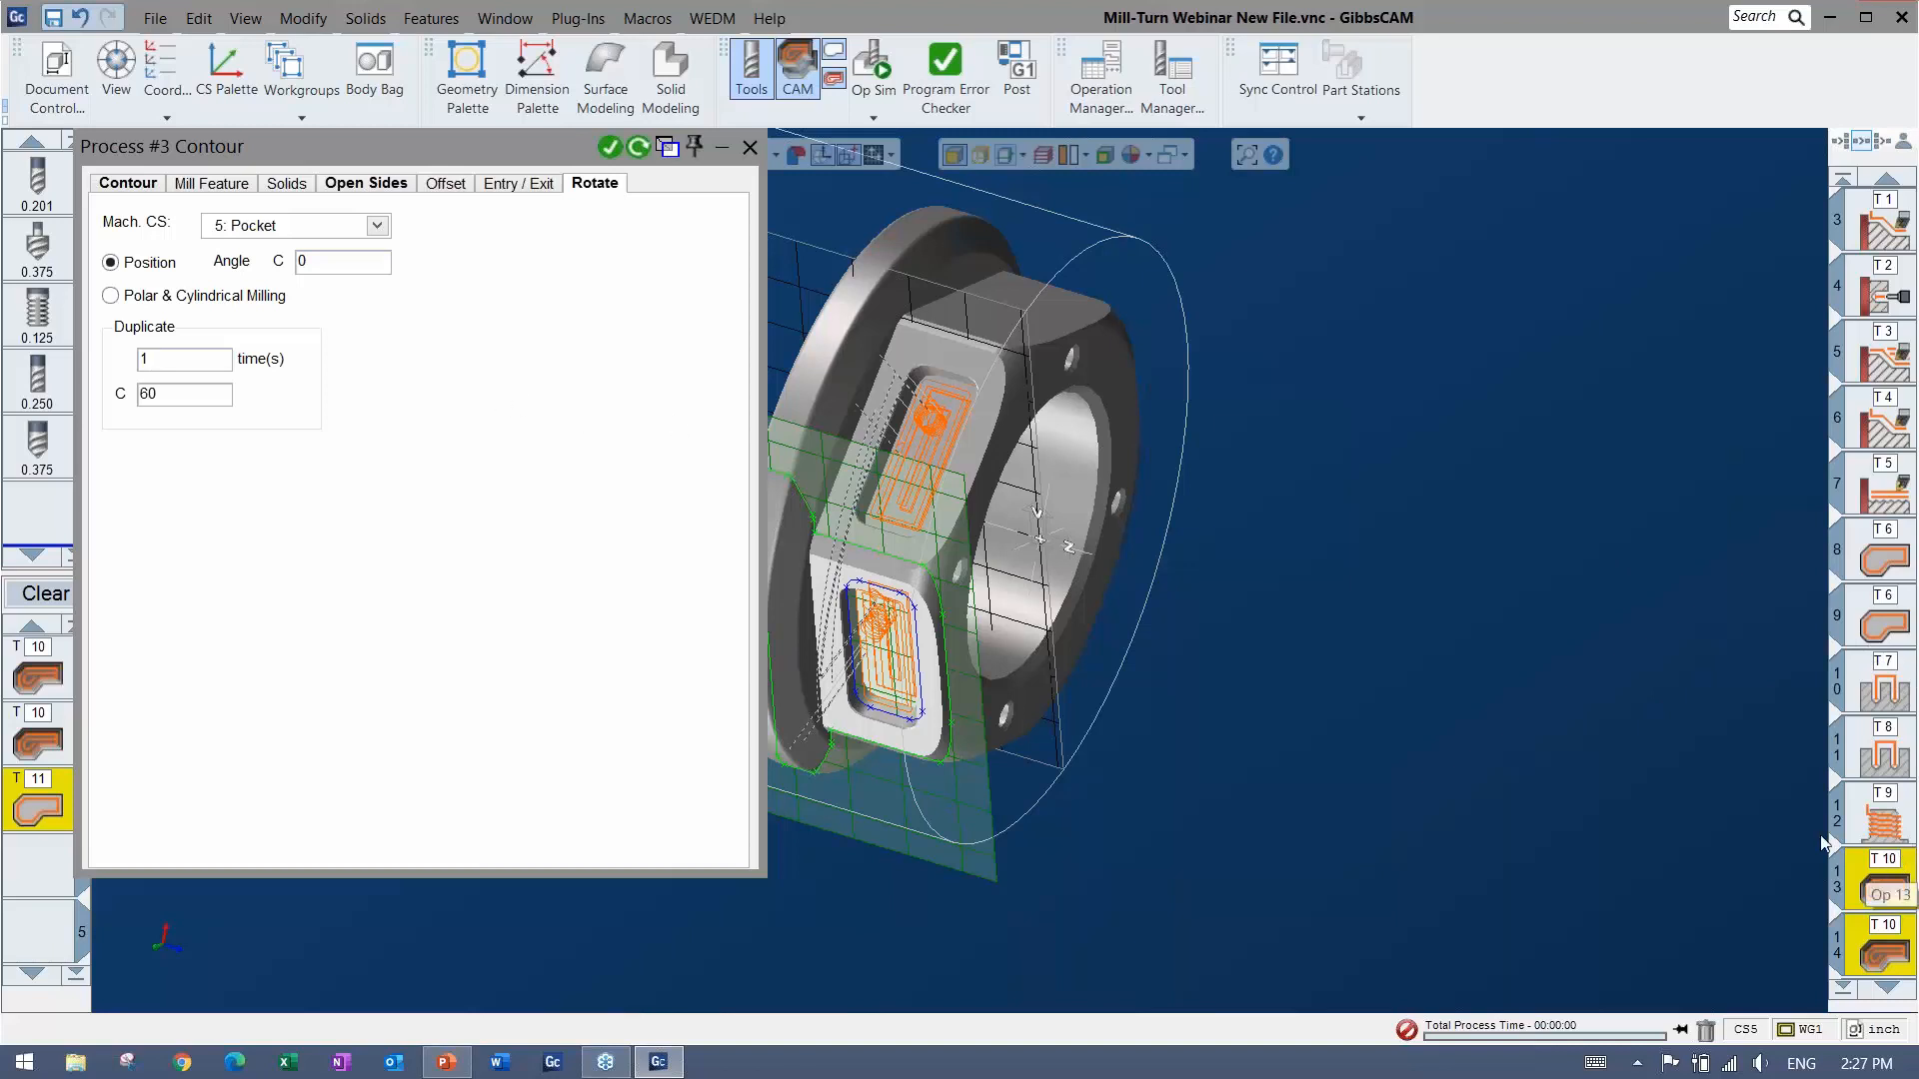
Set the contour process's position angle C to 180 and generate an additional set of pocket operations.
{"action": "double_click", "coordinate": [311, 266]}
{"action": "double_click", "coordinate": [301, 266]}
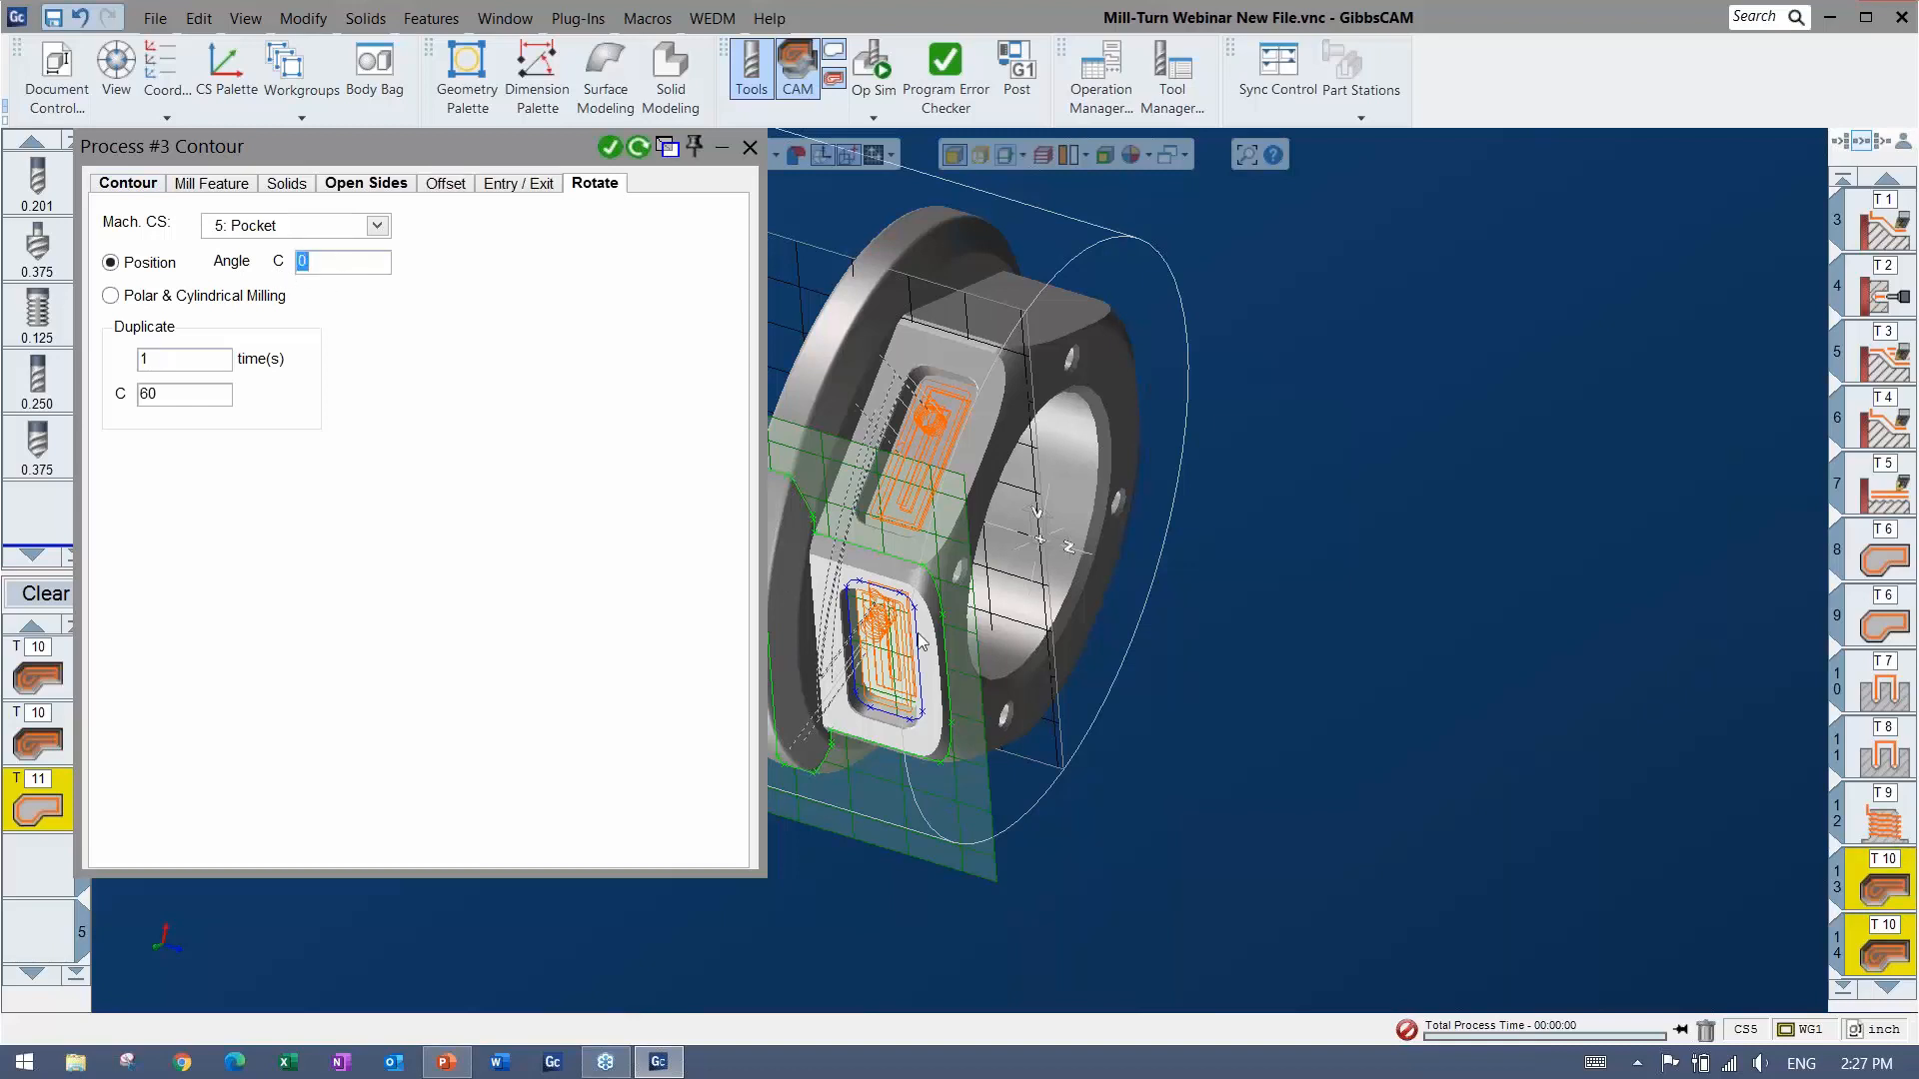
{"action": "middle_click_drag", "start_coordinate": [970, 741], "coordinate": [1273, 448]}
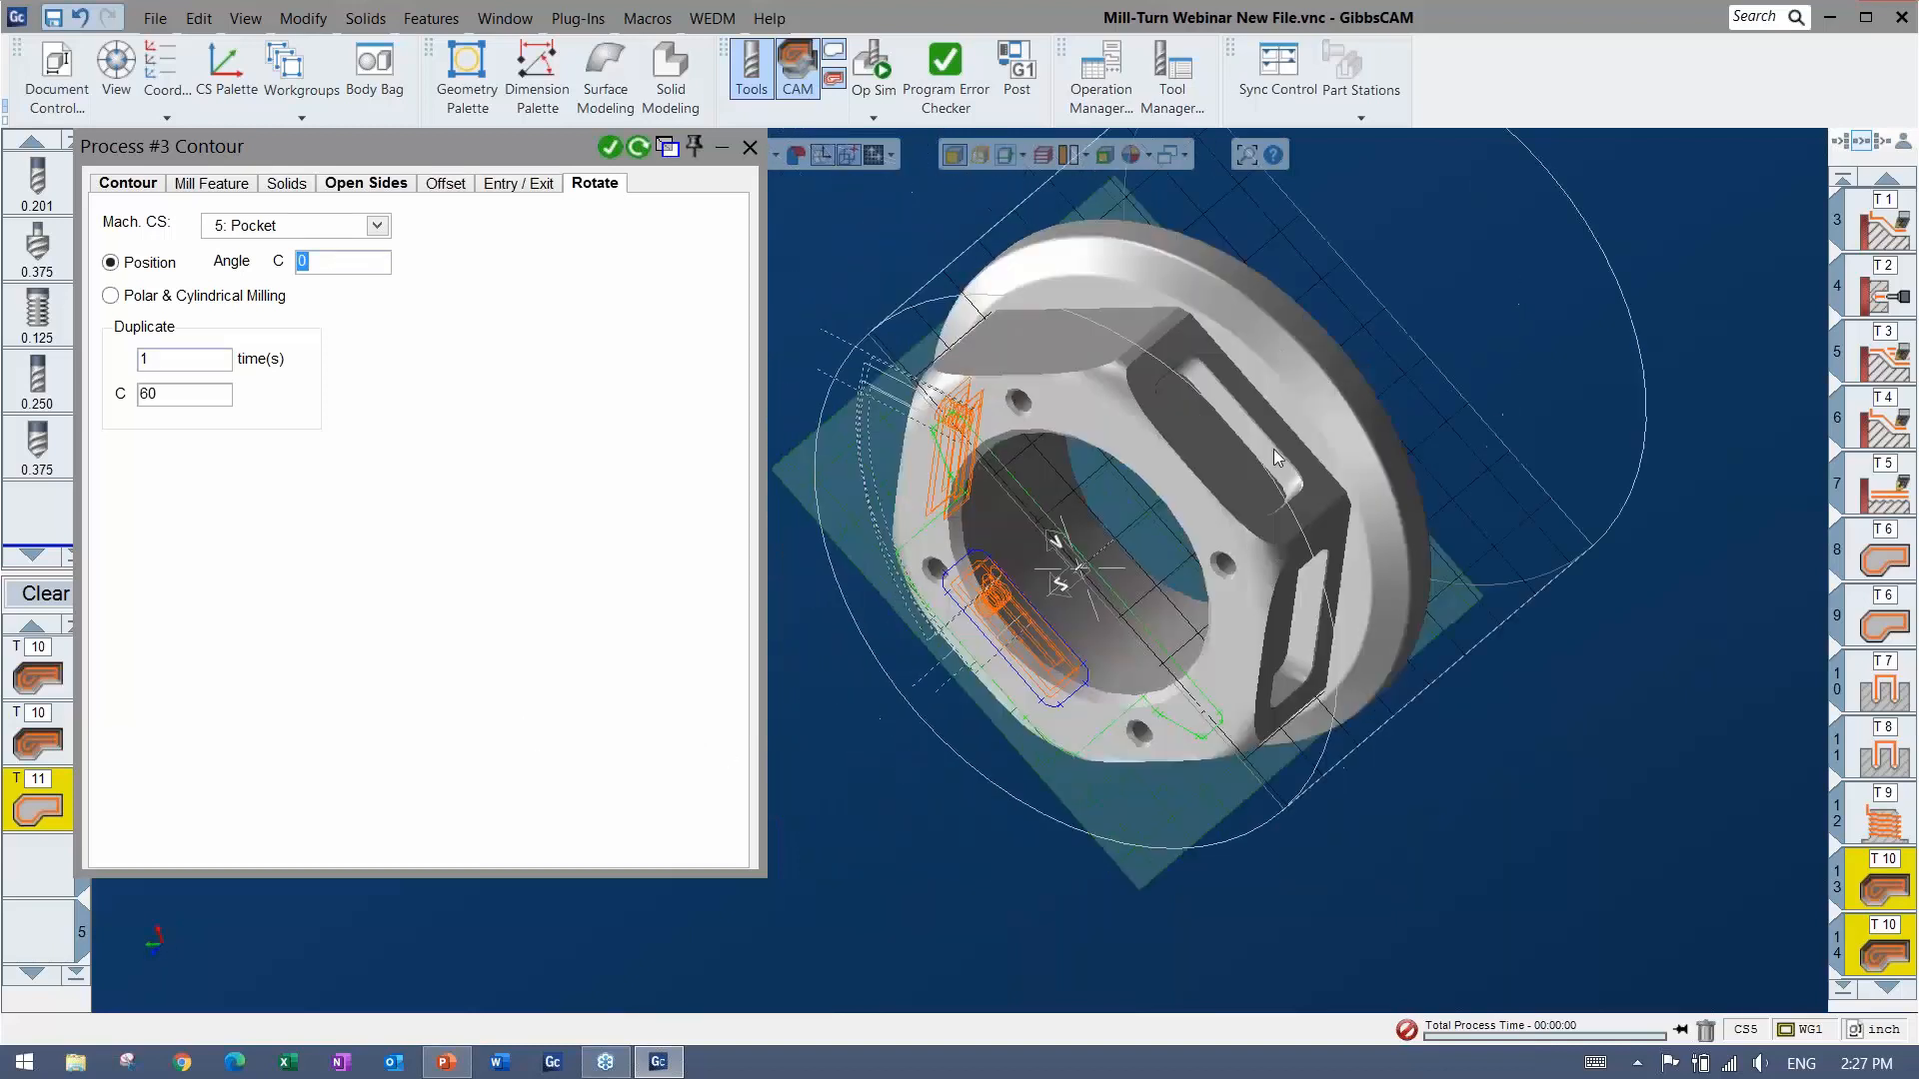
{"action": "middle_click_drag", "start_coordinate": [1547, 557], "coordinate": [949, 679]}
{"action": "middle_click_drag", "start_coordinate": [1286, 633], "coordinate": [1160, 654]}
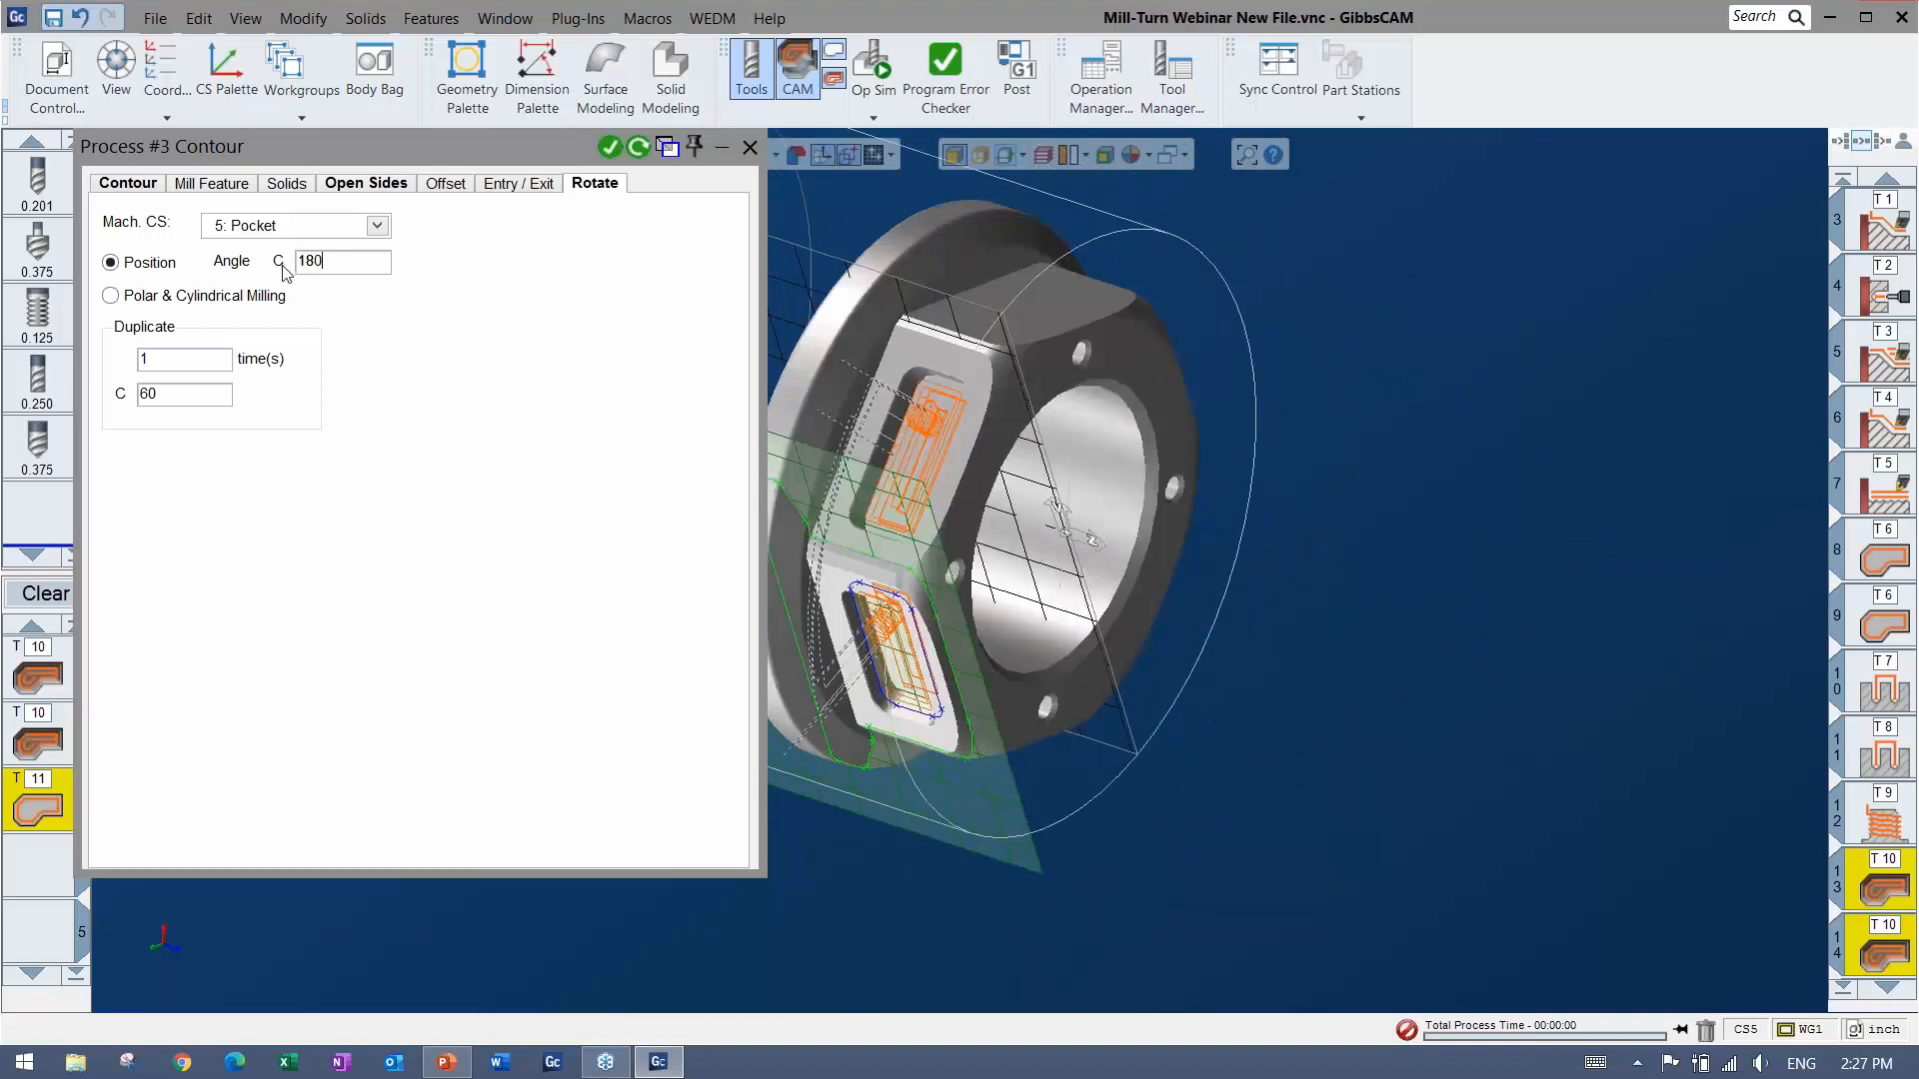
{"action": "left_click", "coordinate": [610, 148]}
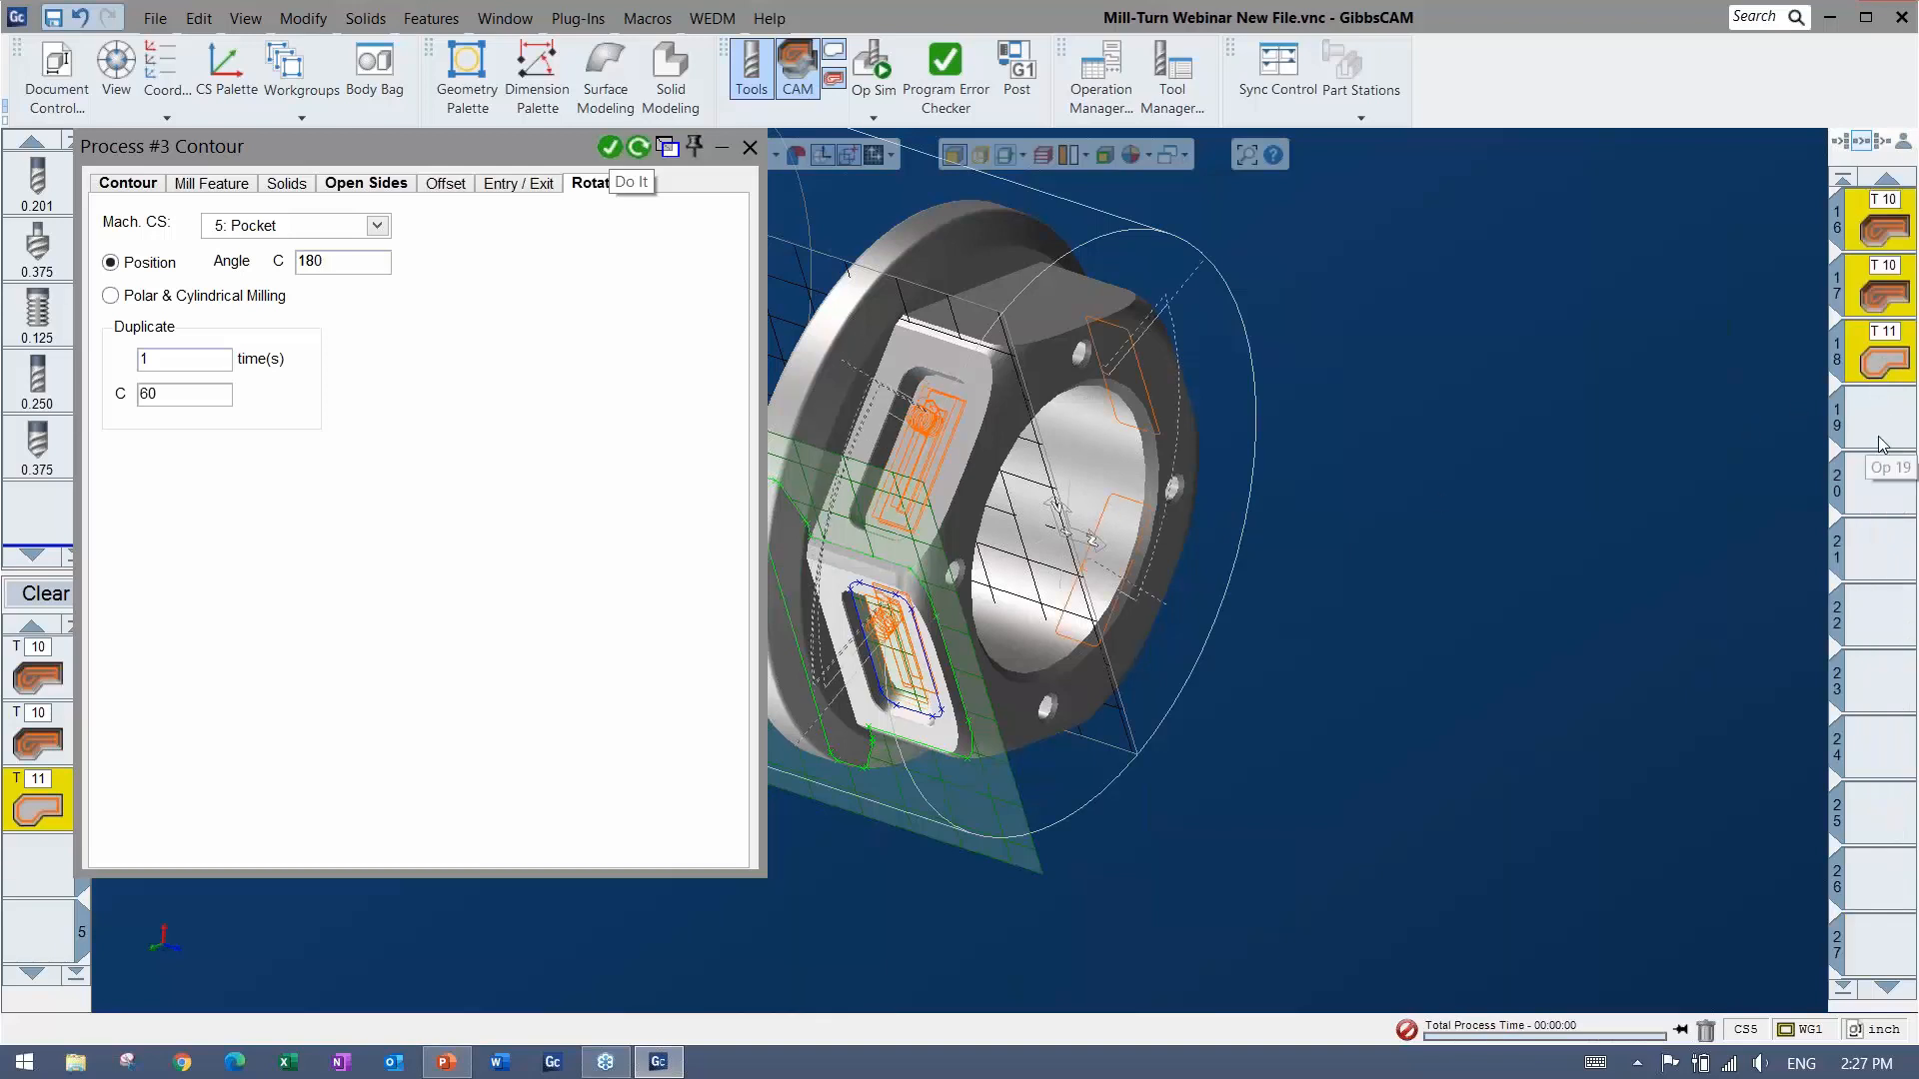
Reload operations 16 to 18, set the first roughing process's position angle C to 180, and redo the operations.
{"action": "scroll", "coordinate": [1862, 364], "scroll_direction": "up", "scroll_amount": 3}
{"action": "left_click", "coordinate": [1870, 576]}
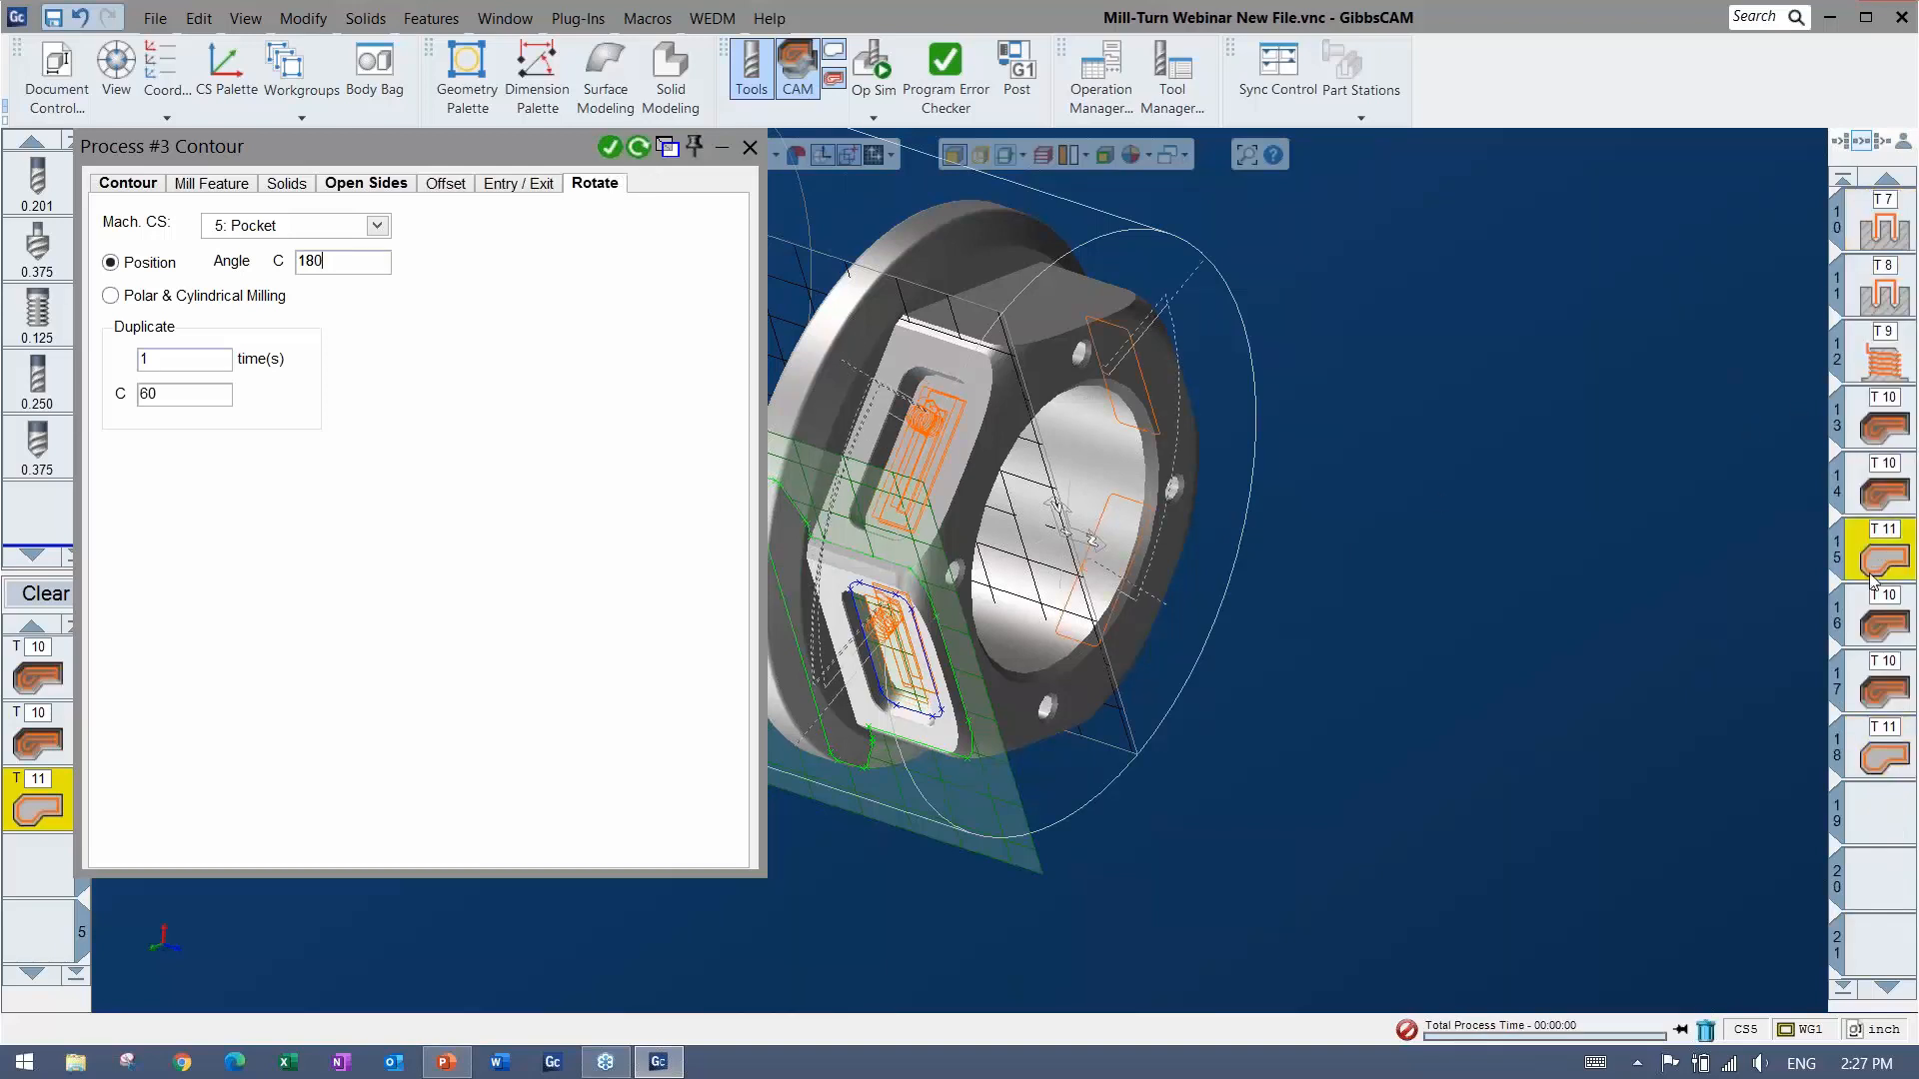
{"action": "left_click", "coordinate": [1891, 627]}
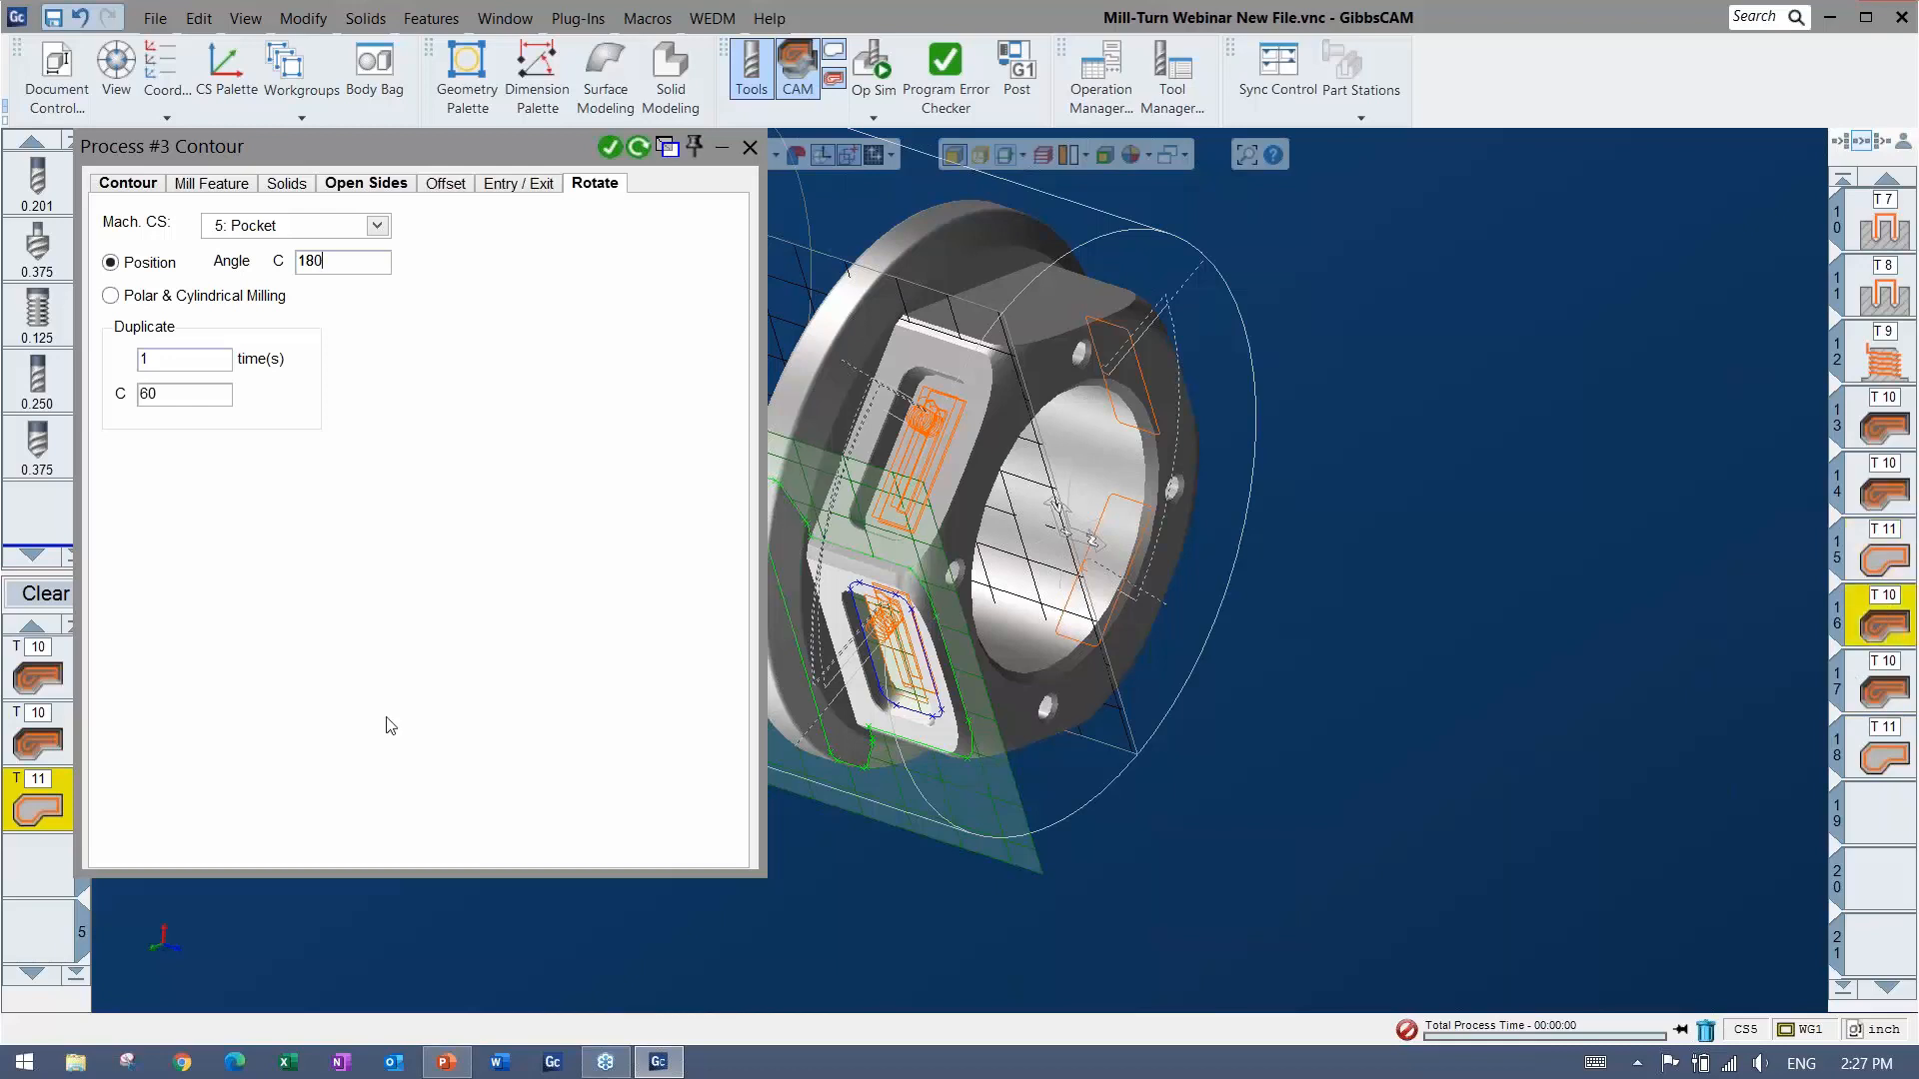
{"action": "double_click", "coordinate": [1894, 635]}
{"action": "left_click", "coordinate": [28, 668]}
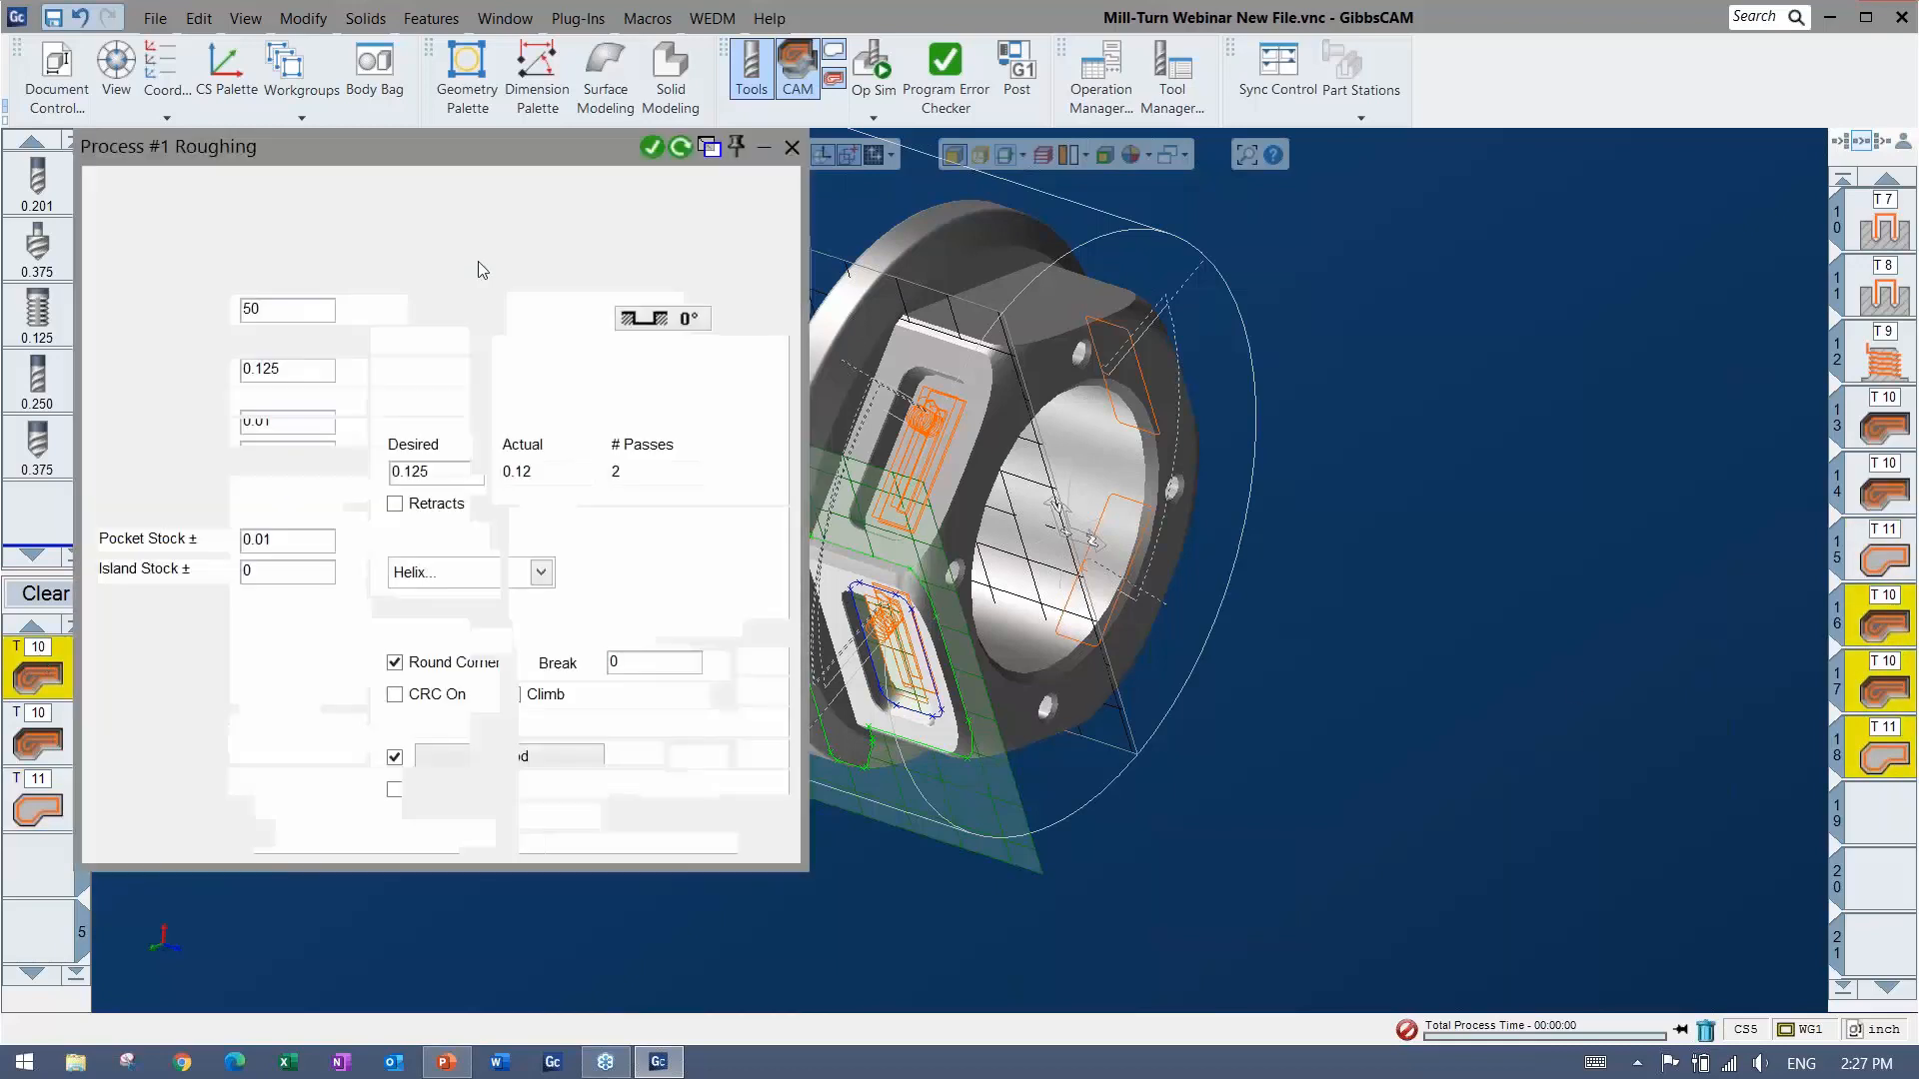
{"action": "left_click", "coordinate": [624, 182]}
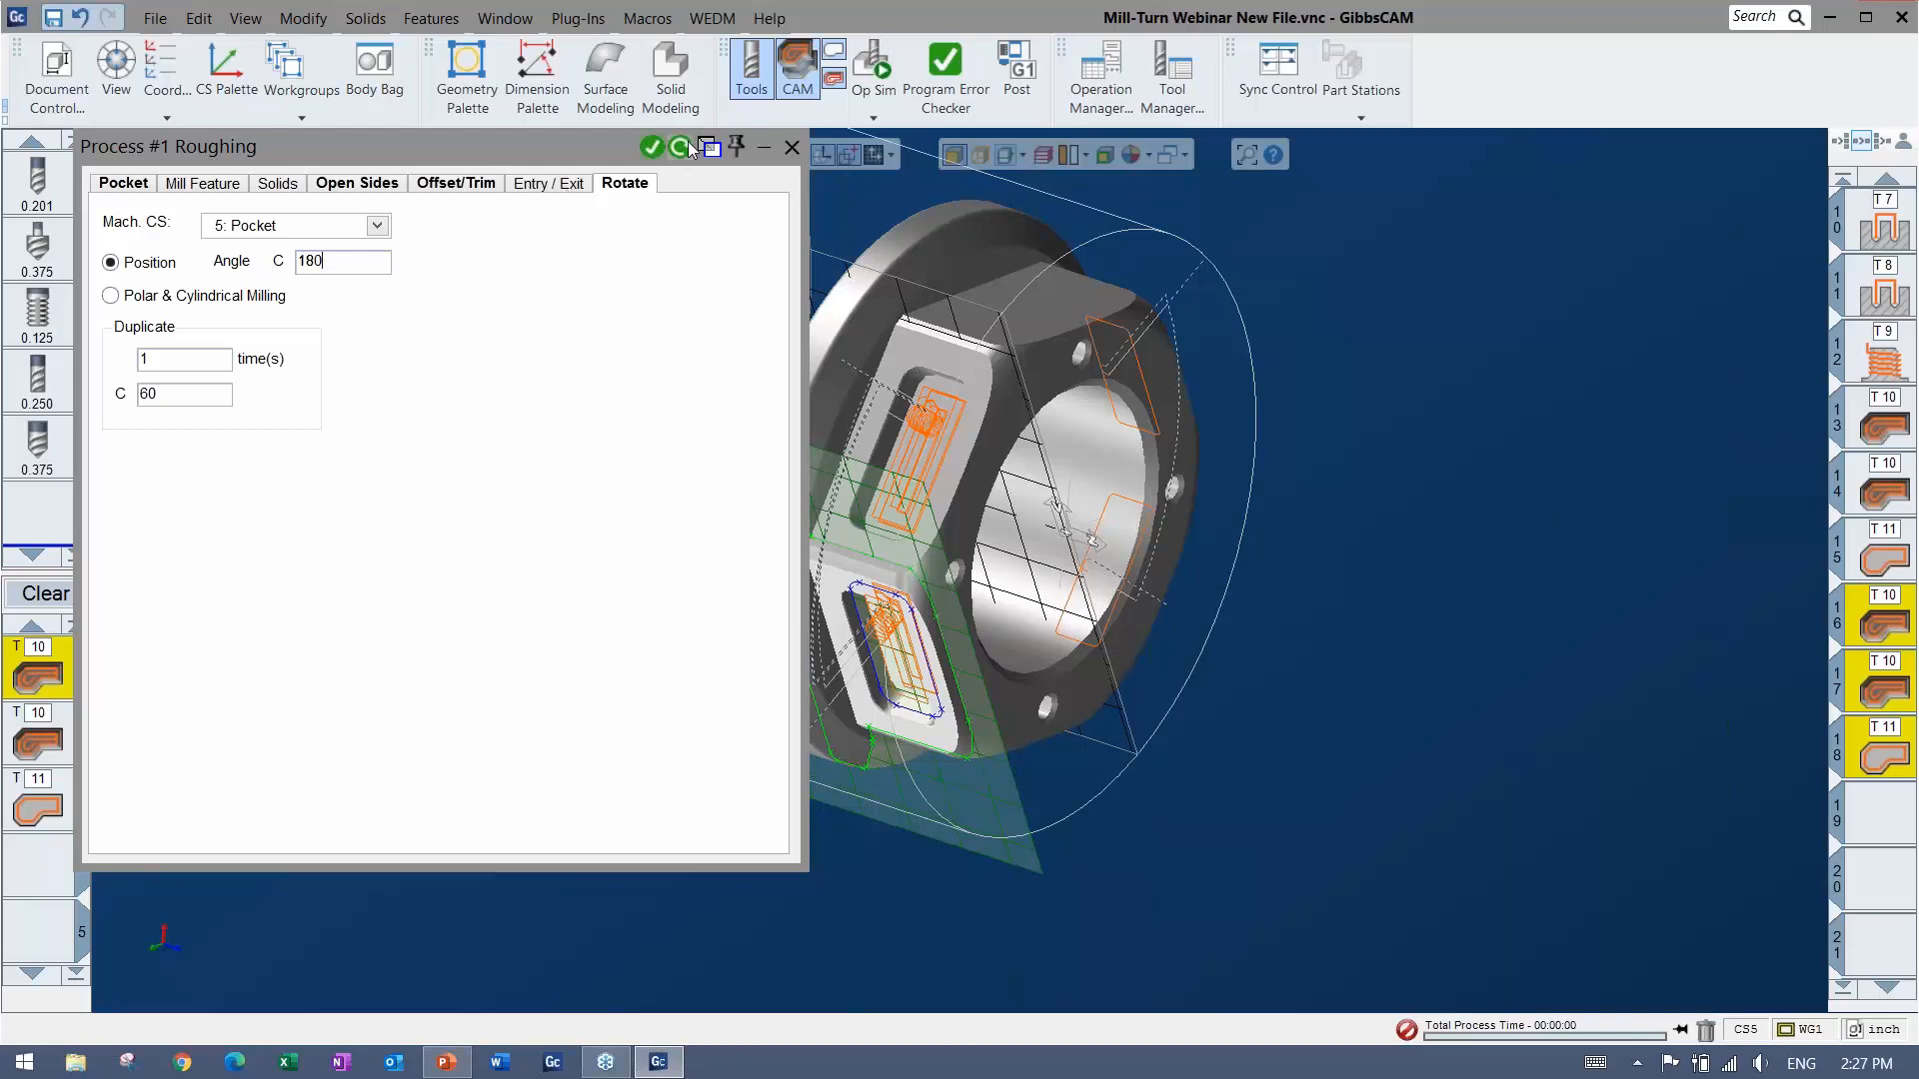
{"action": "left_click", "coordinate": [682, 146]}
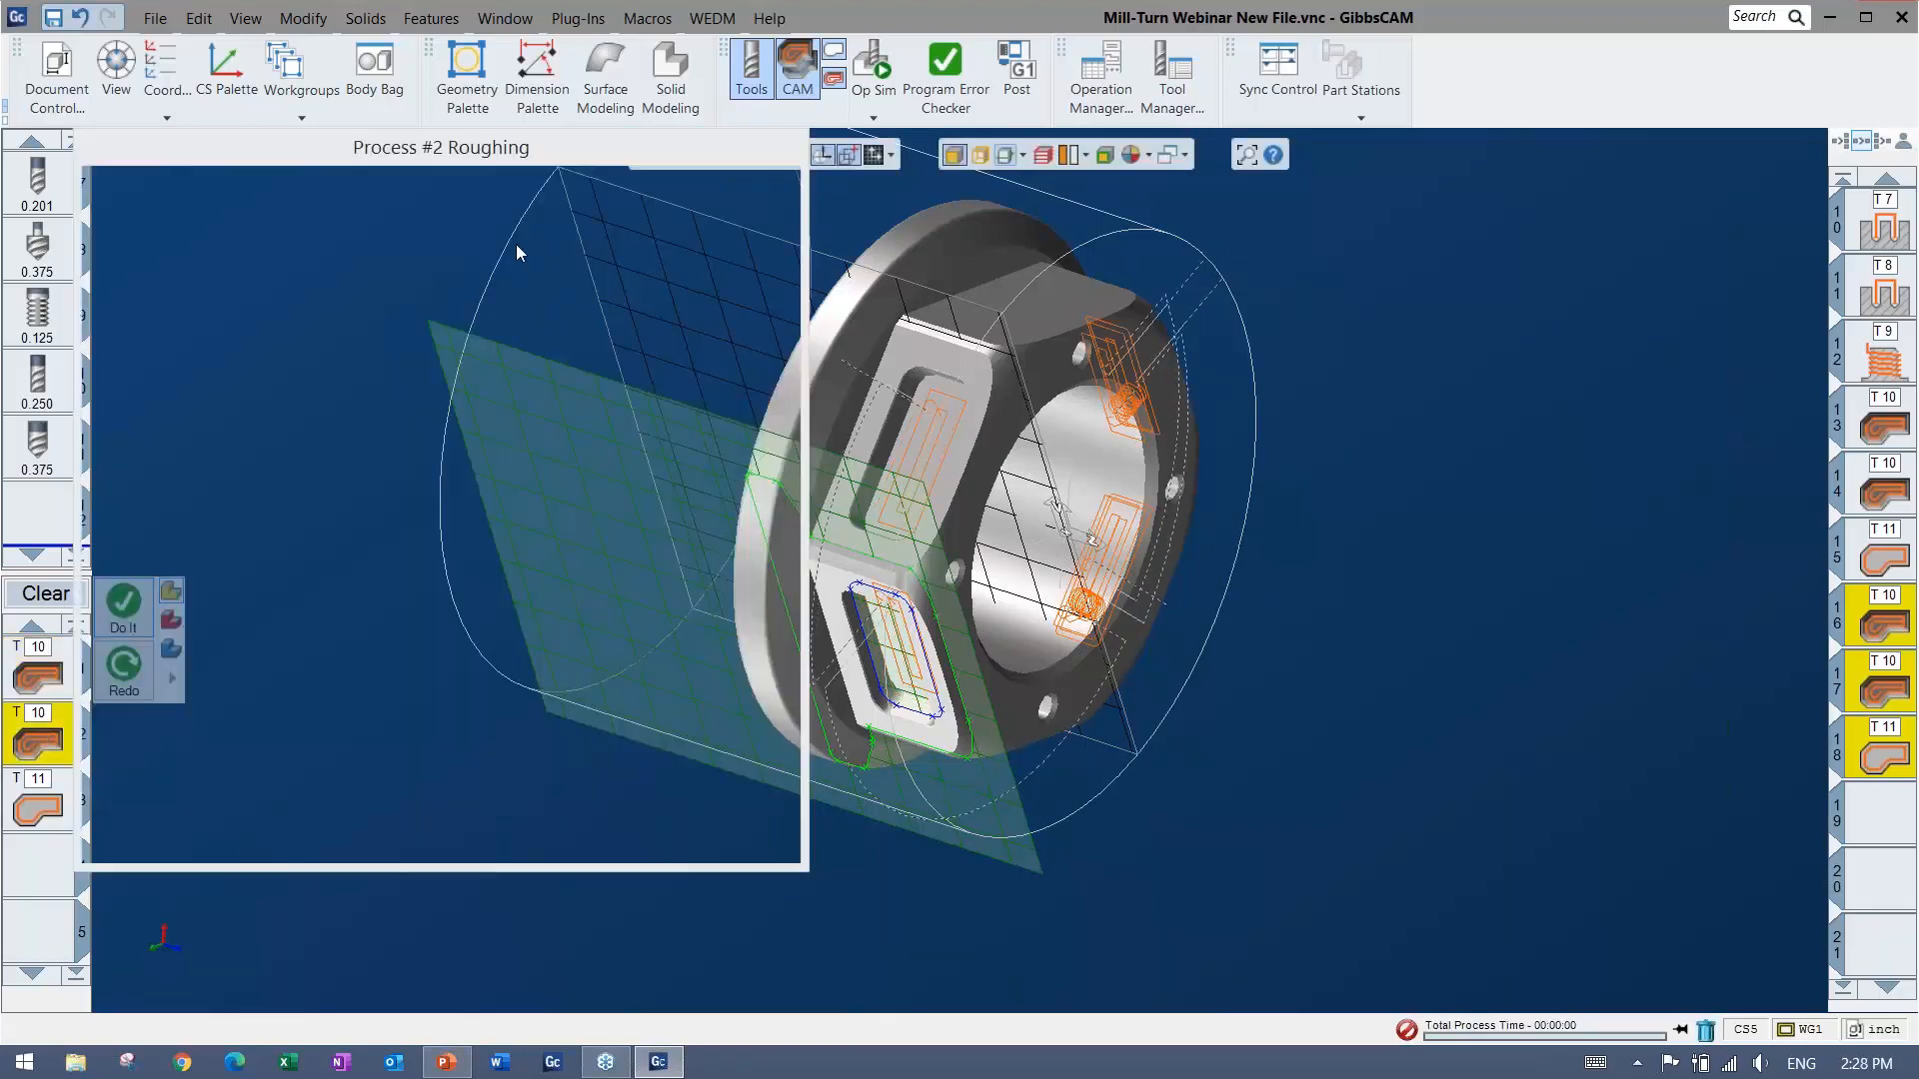
Set the second roughing process's position angle C to 180 and regenerate the opposite pockets' toolpaths.
{"action": "type", "text": "18"}
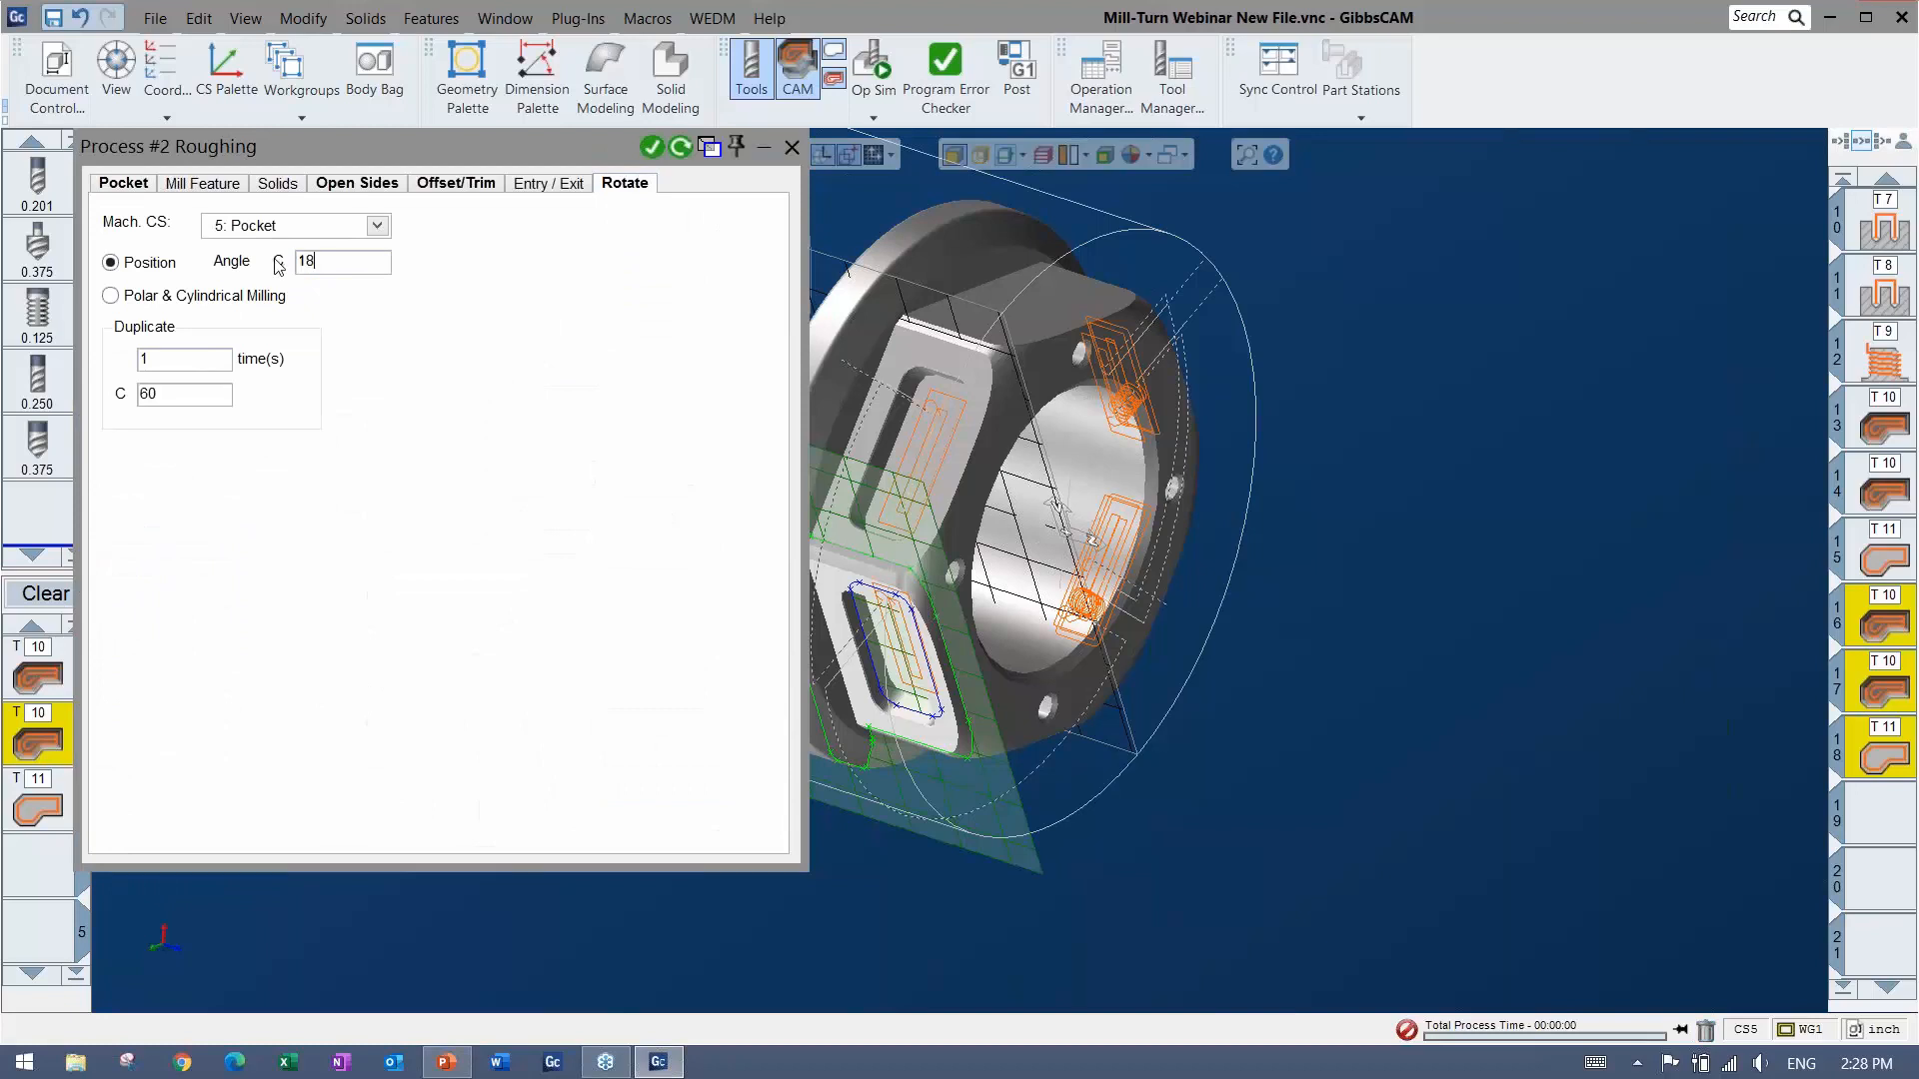
{"action": "type", "text": "0"}
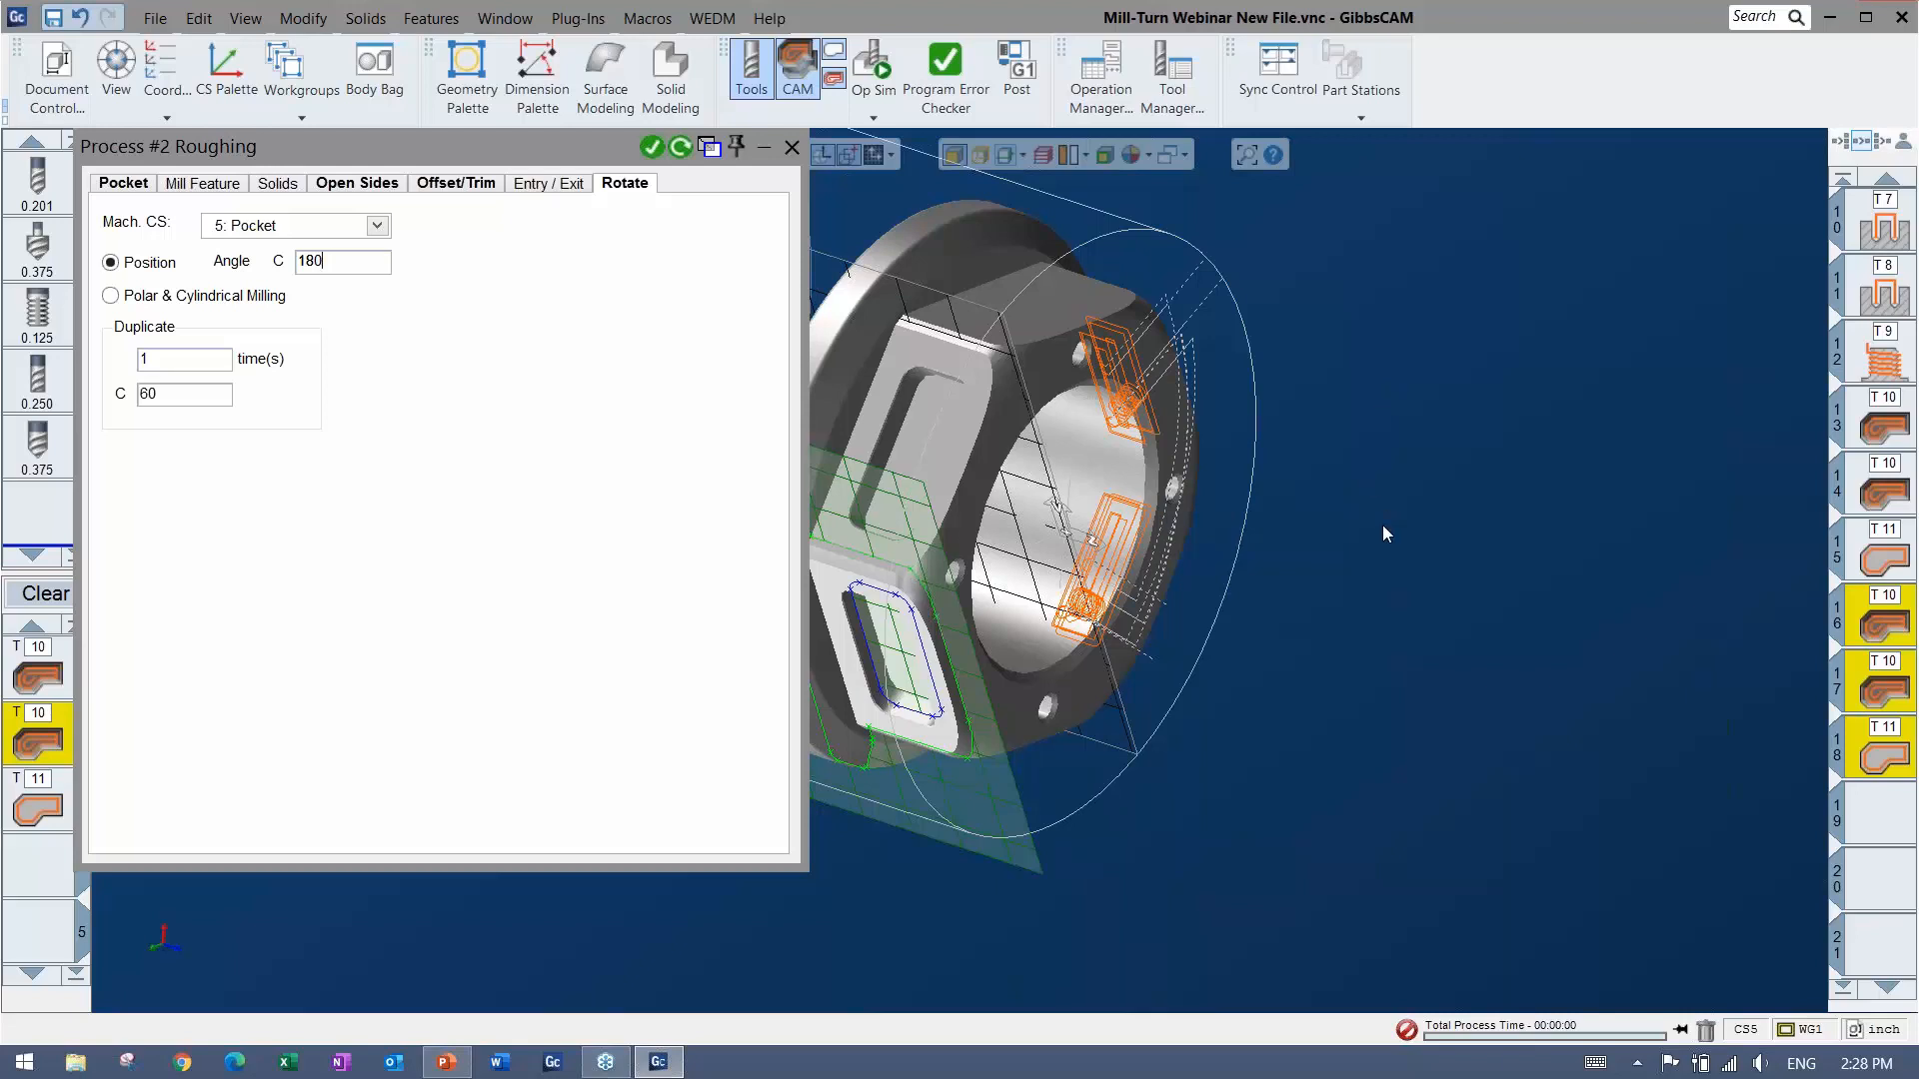
{"action": "middle_click_drag", "start_coordinate": [1346, 657], "coordinate": [1512, 768]}
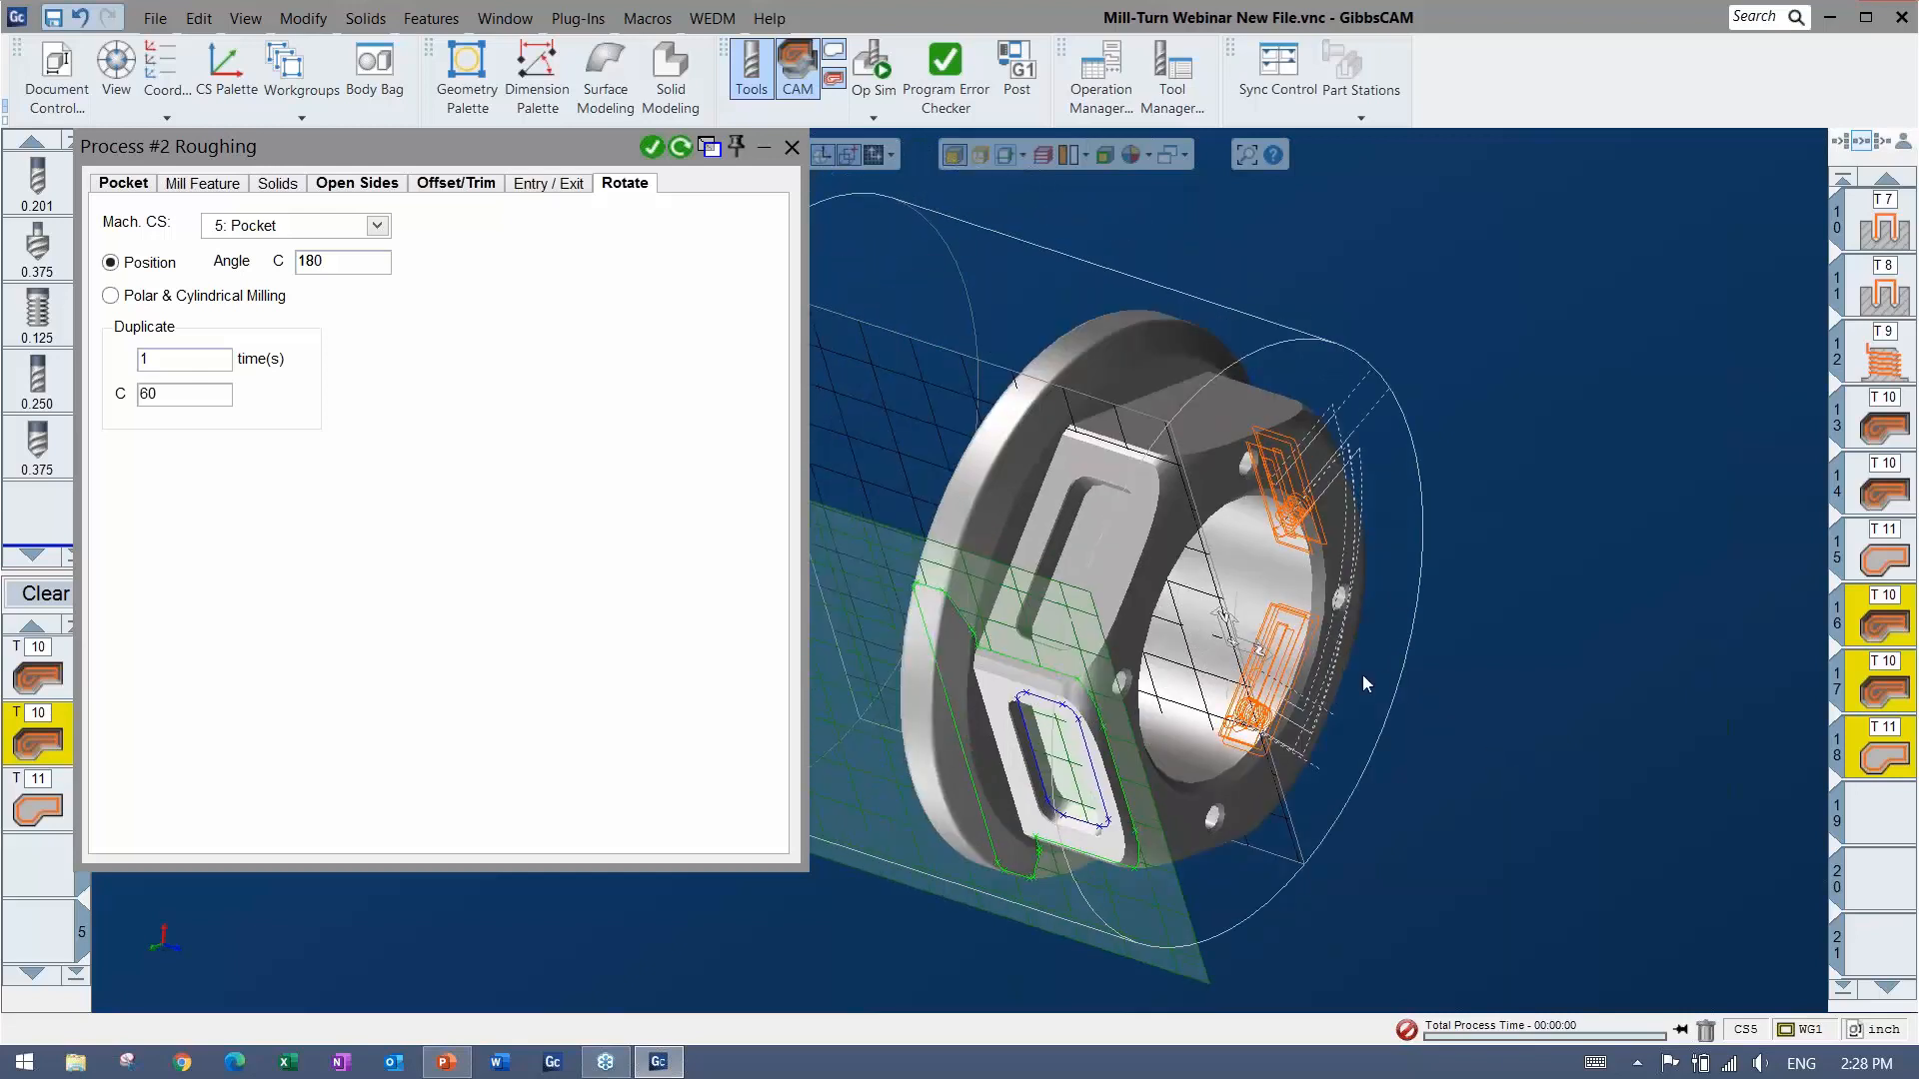
Deselect the pocket geometry, close the roughing process settings, and clear the process list.
{"action": "left_click", "coordinate": [1493, 690]}
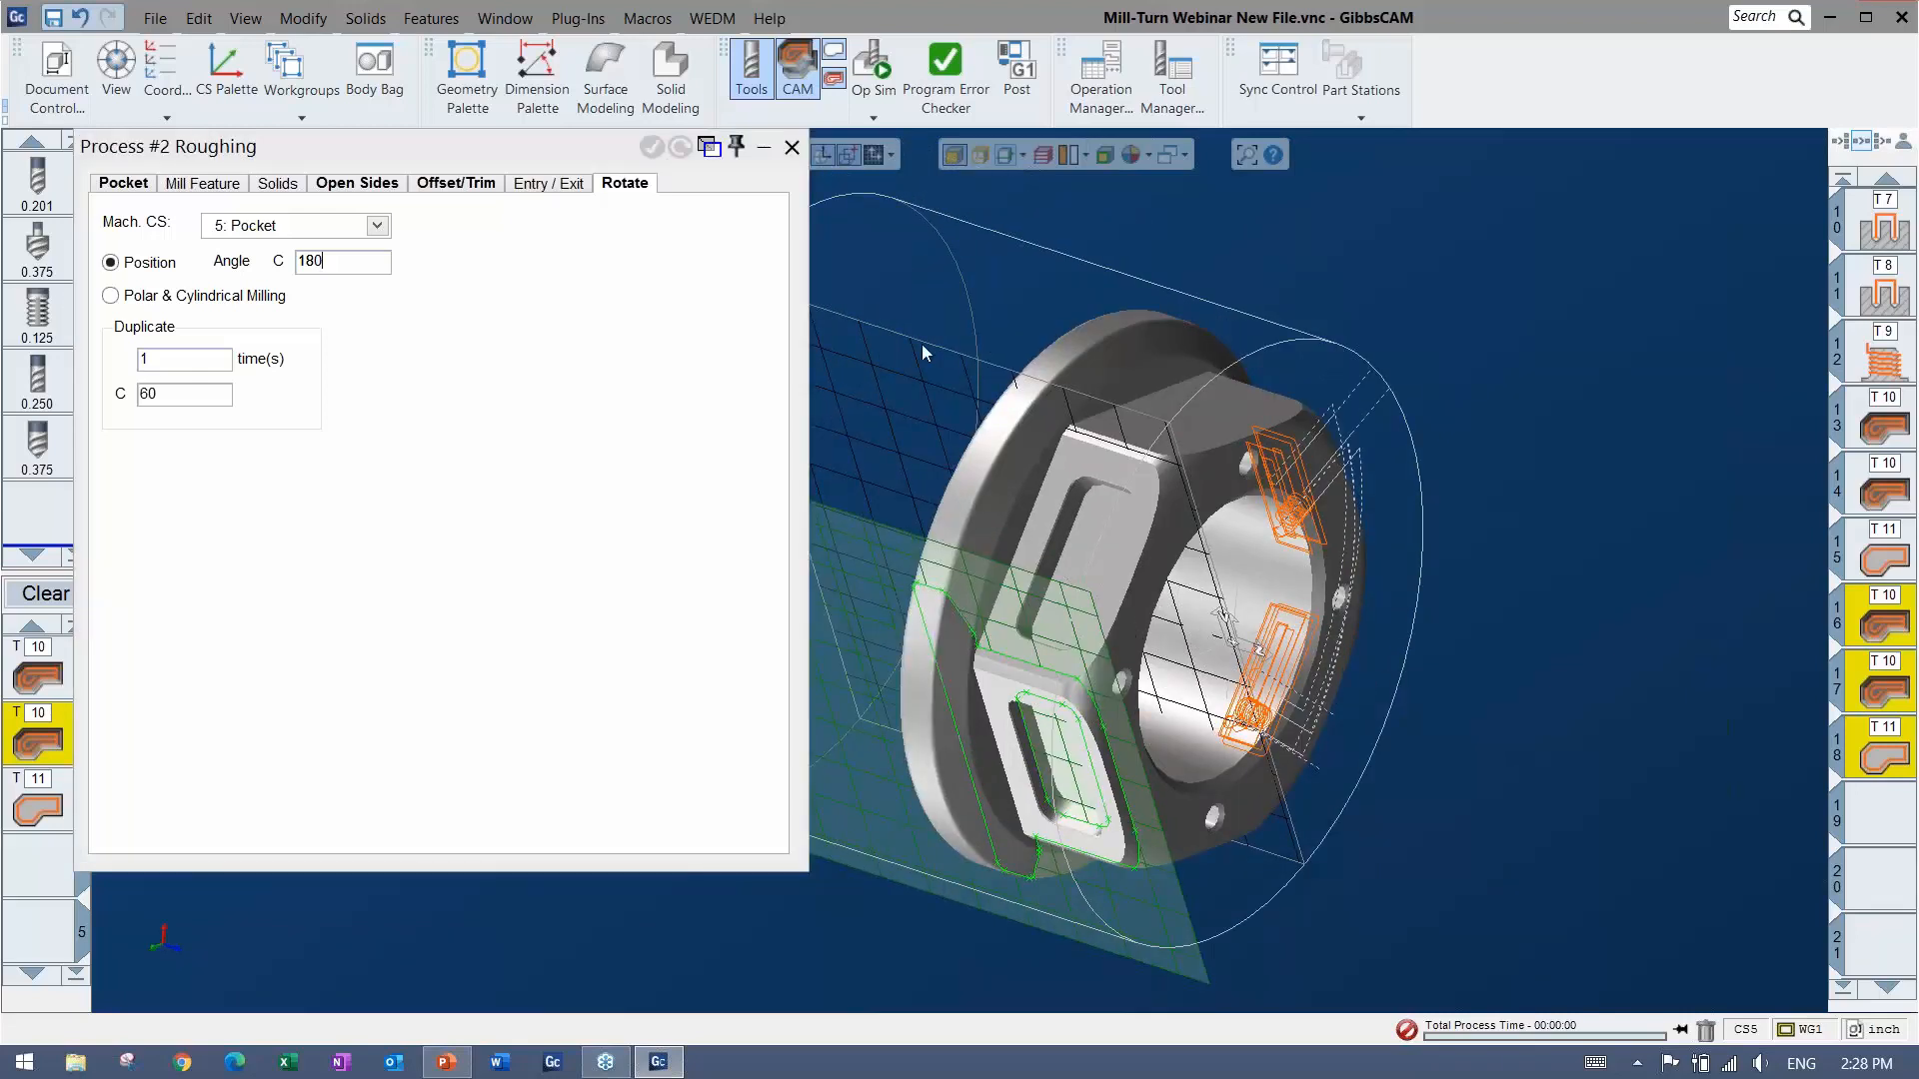
{"action": "left_click", "coordinate": [792, 149]}
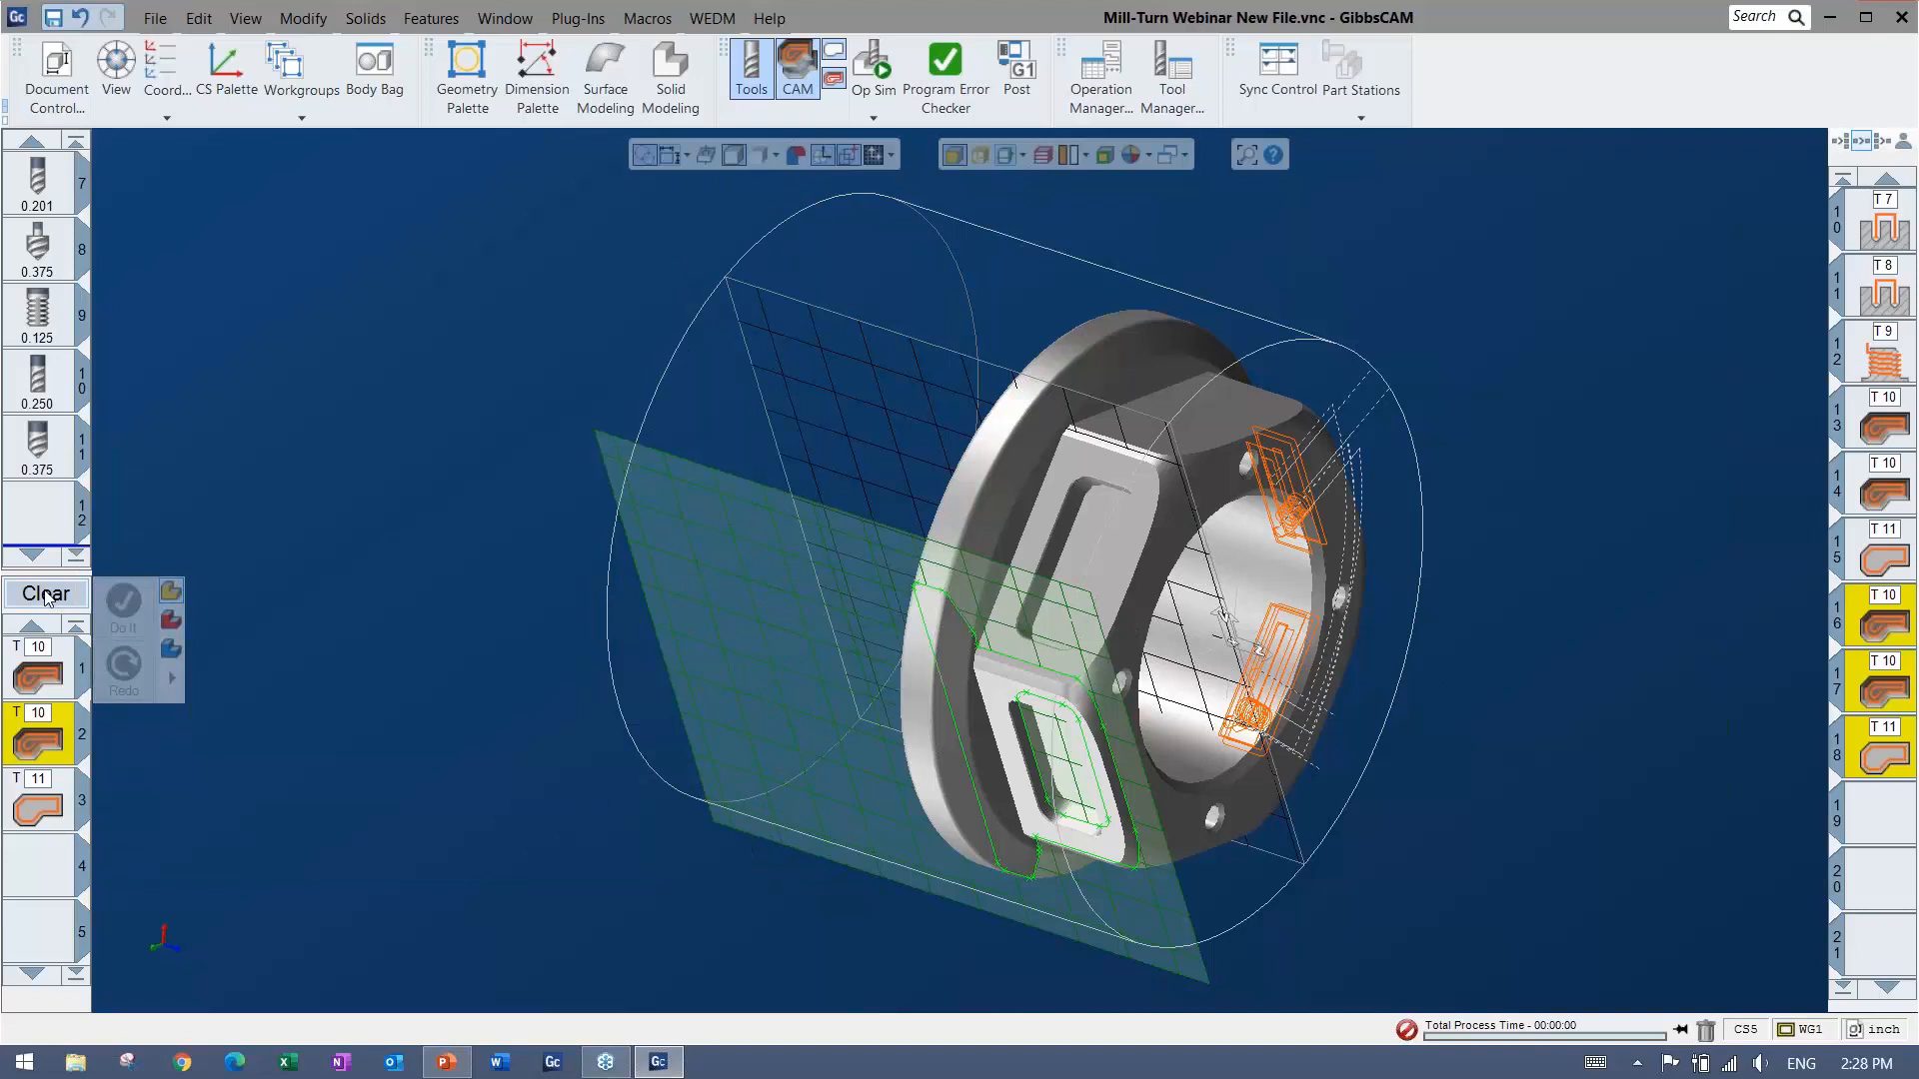
{"action": "left_click", "coordinate": [45, 594]}
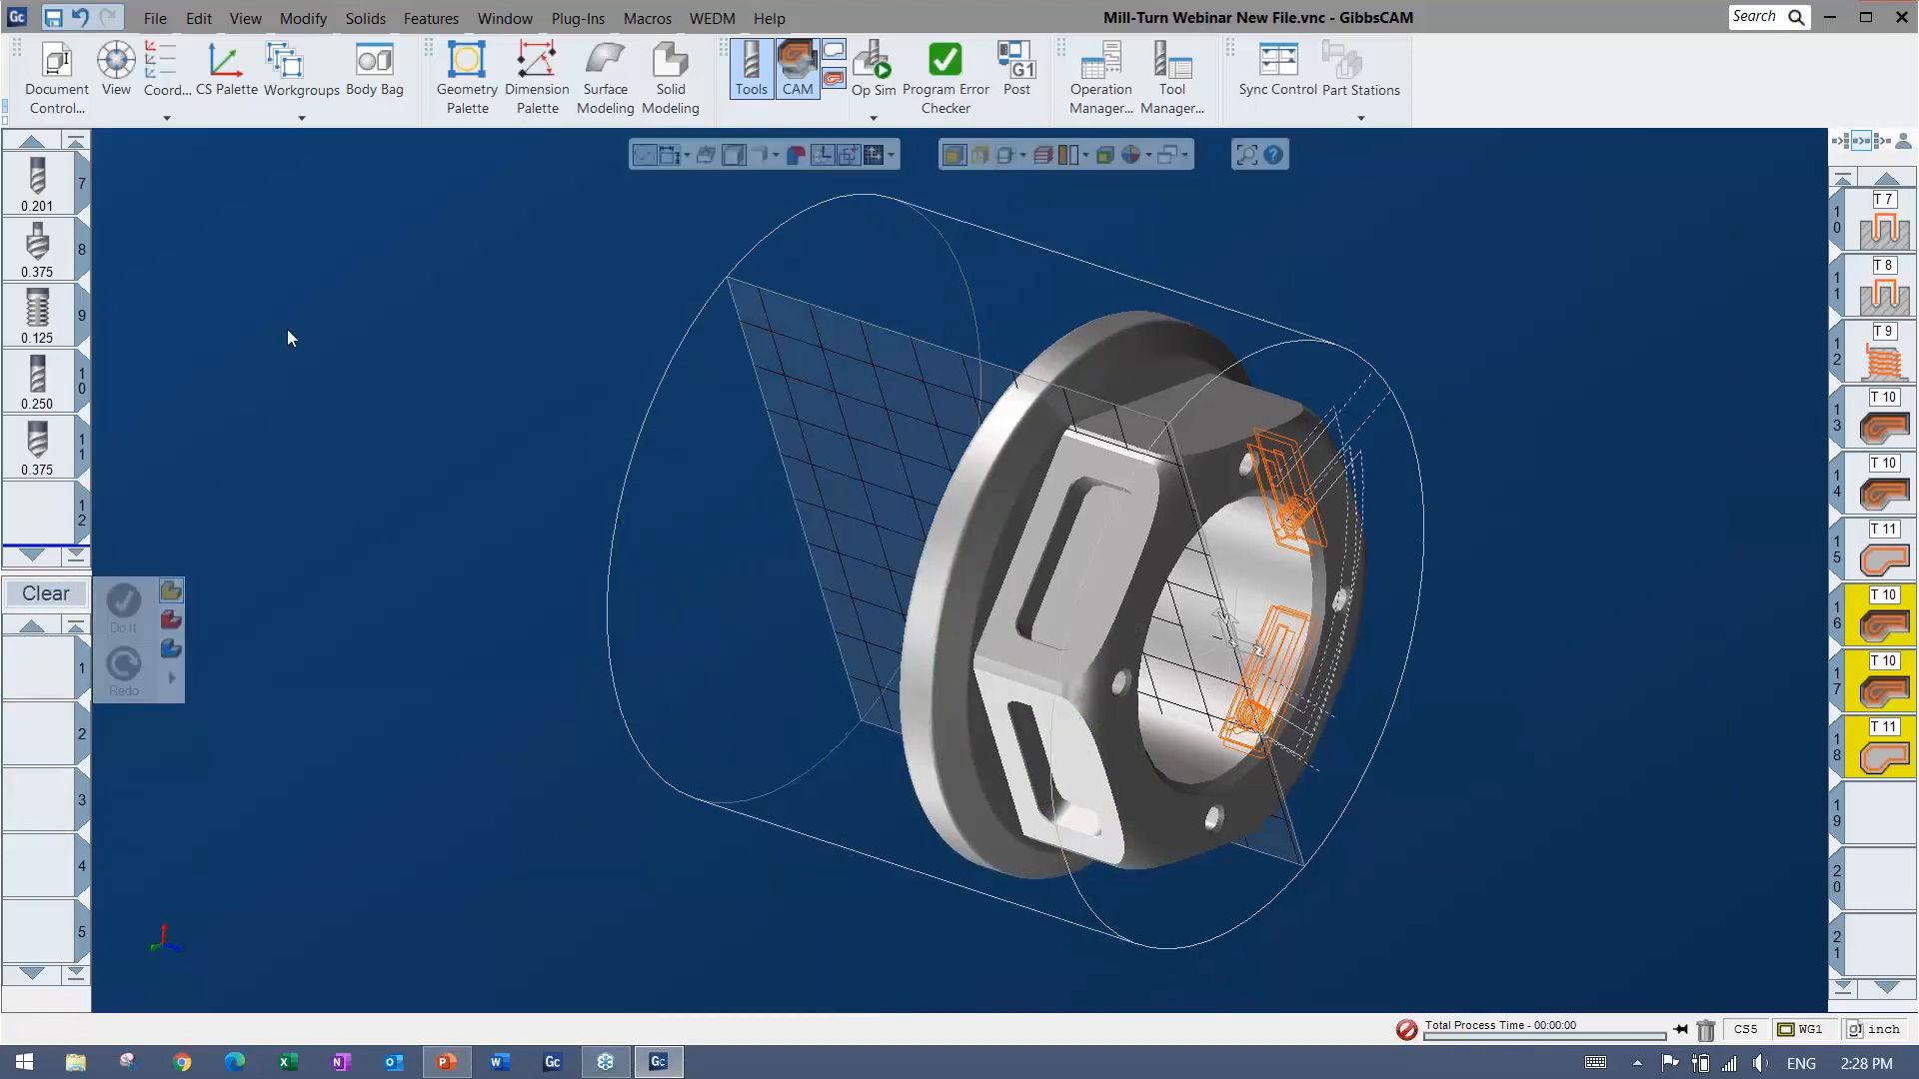
{"action": "middle_click_drag", "start_coordinate": [285, 331], "coordinate": [429, 413]}
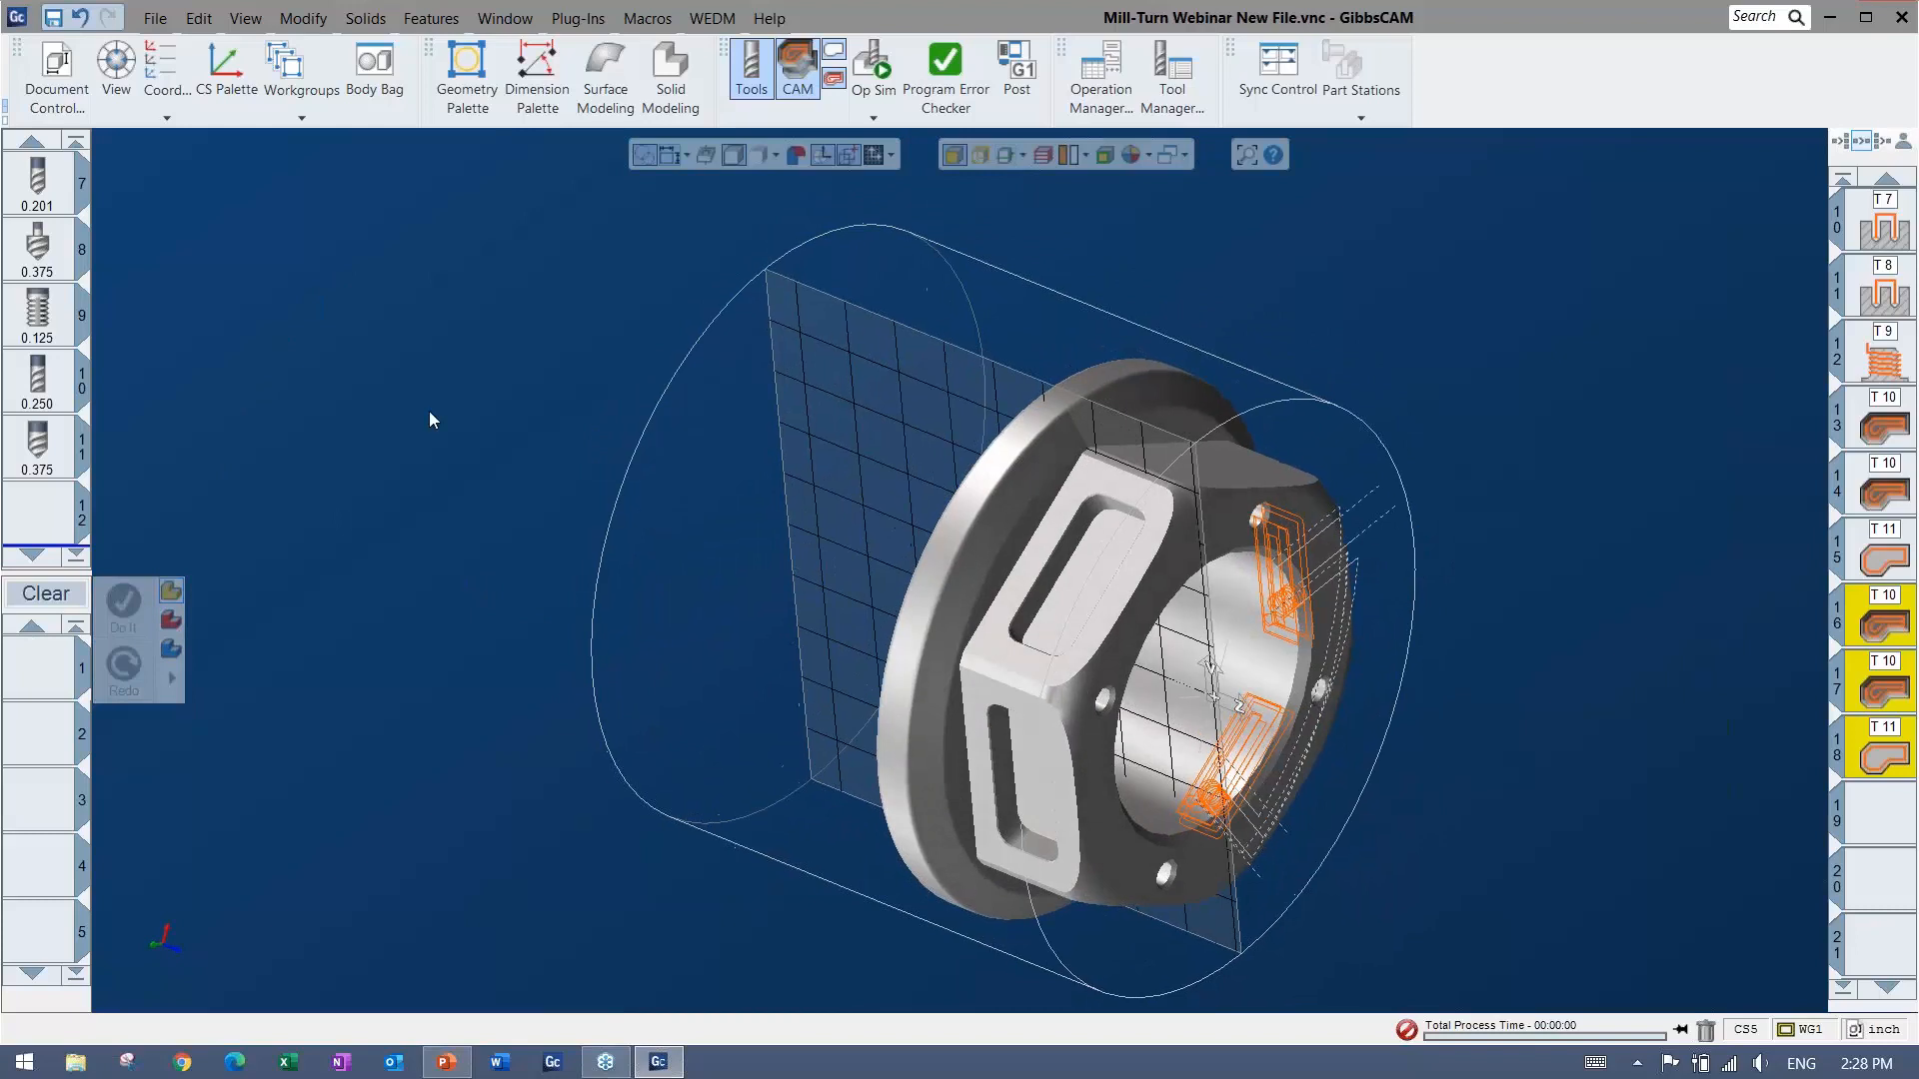
Activate the rotary engraving workgroup, switch to the engraving text's coordinate system, CS 1: ZX plane, and close the workgroup list.
{"action": "left_click", "coordinate": [289, 66]}
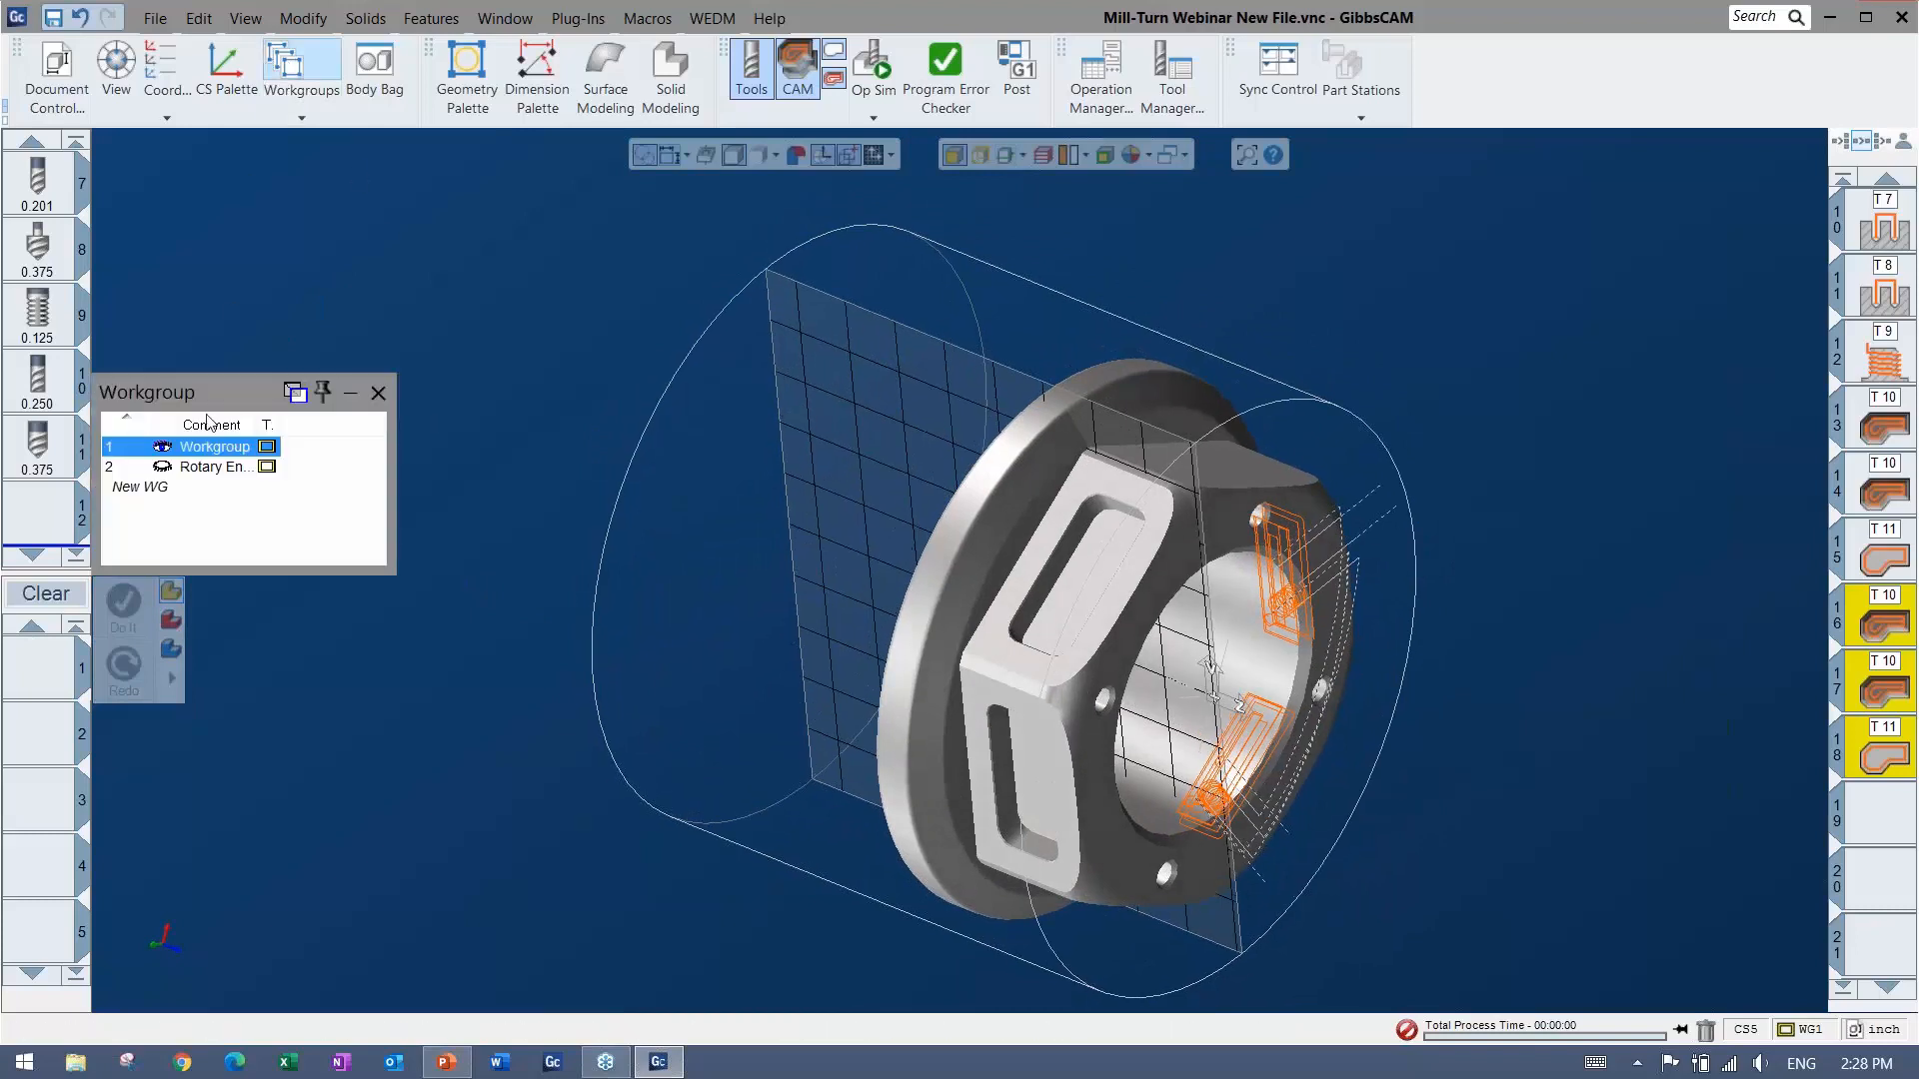
{"action": "left_click", "coordinate": [198, 470]}
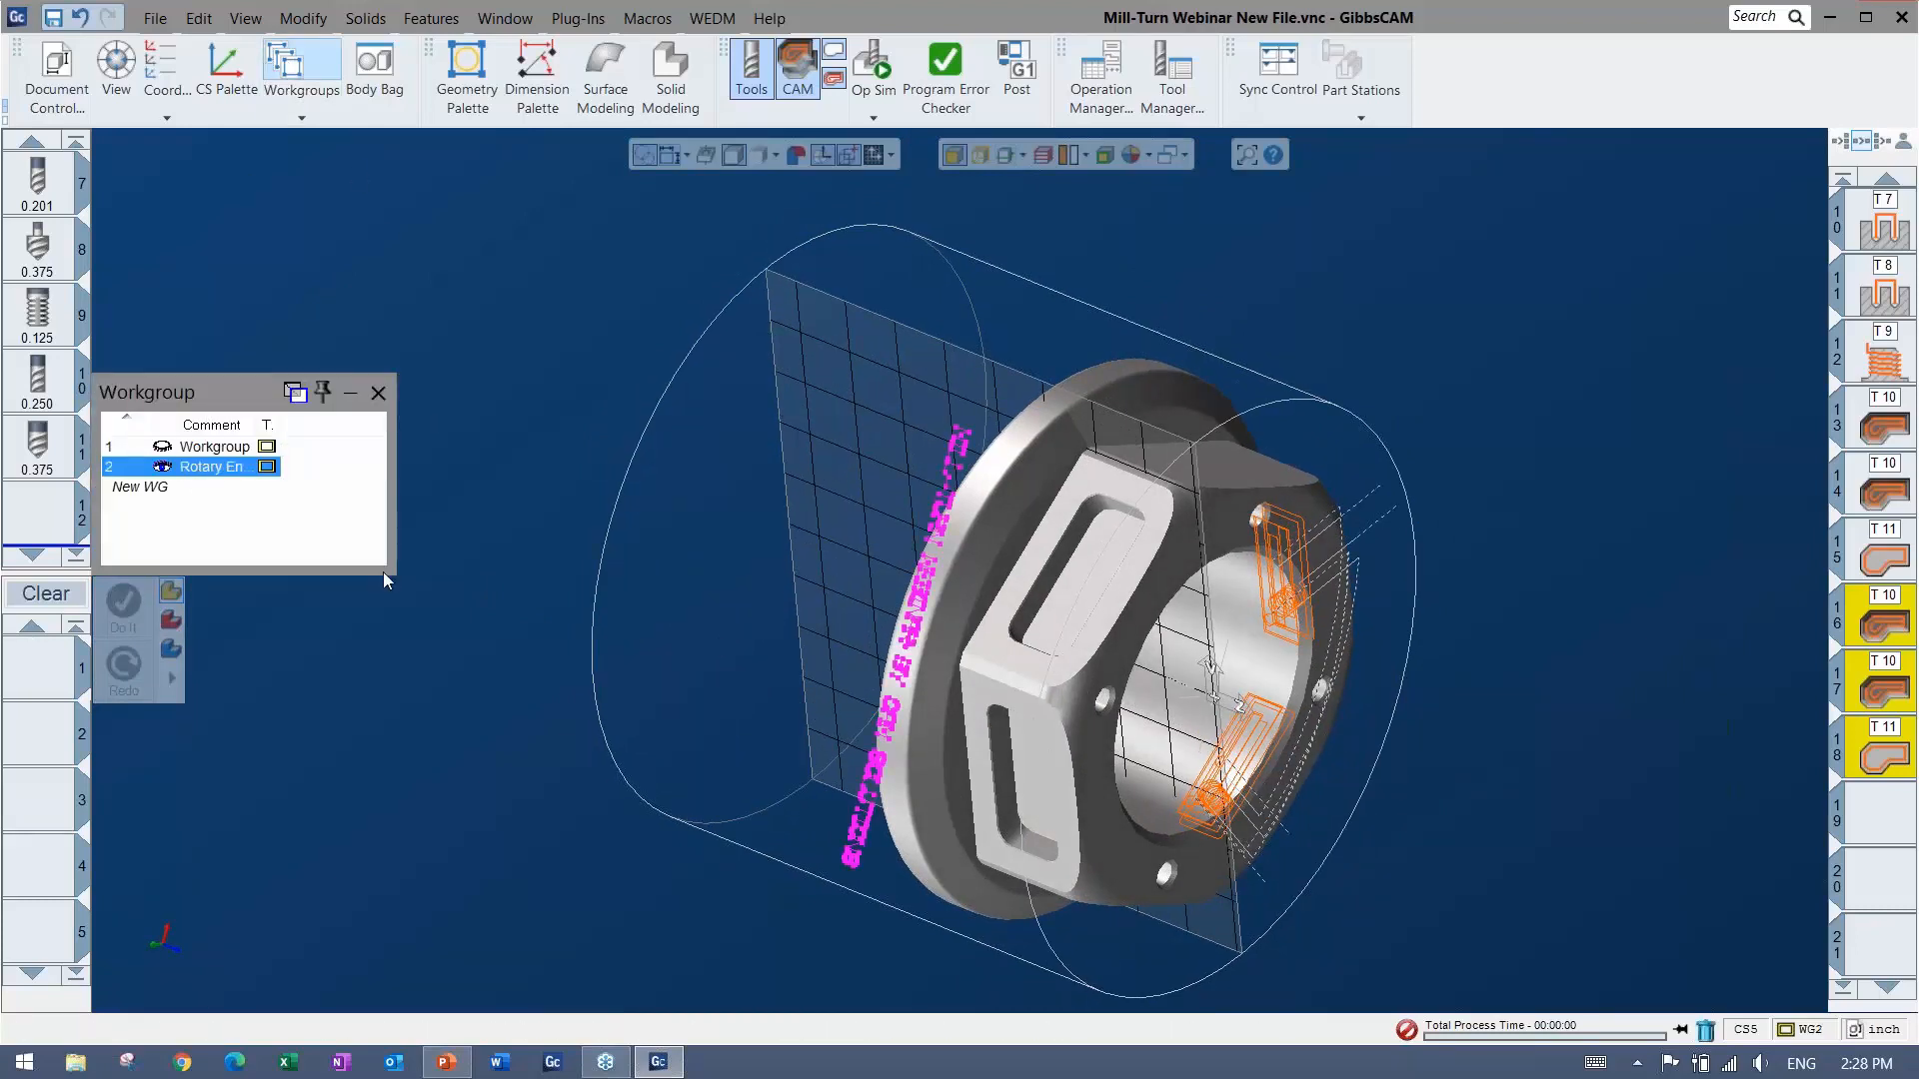
{"action": "middle_click_drag", "start_coordinate": [641, 797], "coordinate": [180, 113]}
{"action": "right_click", "coordinate": [947, 450]}
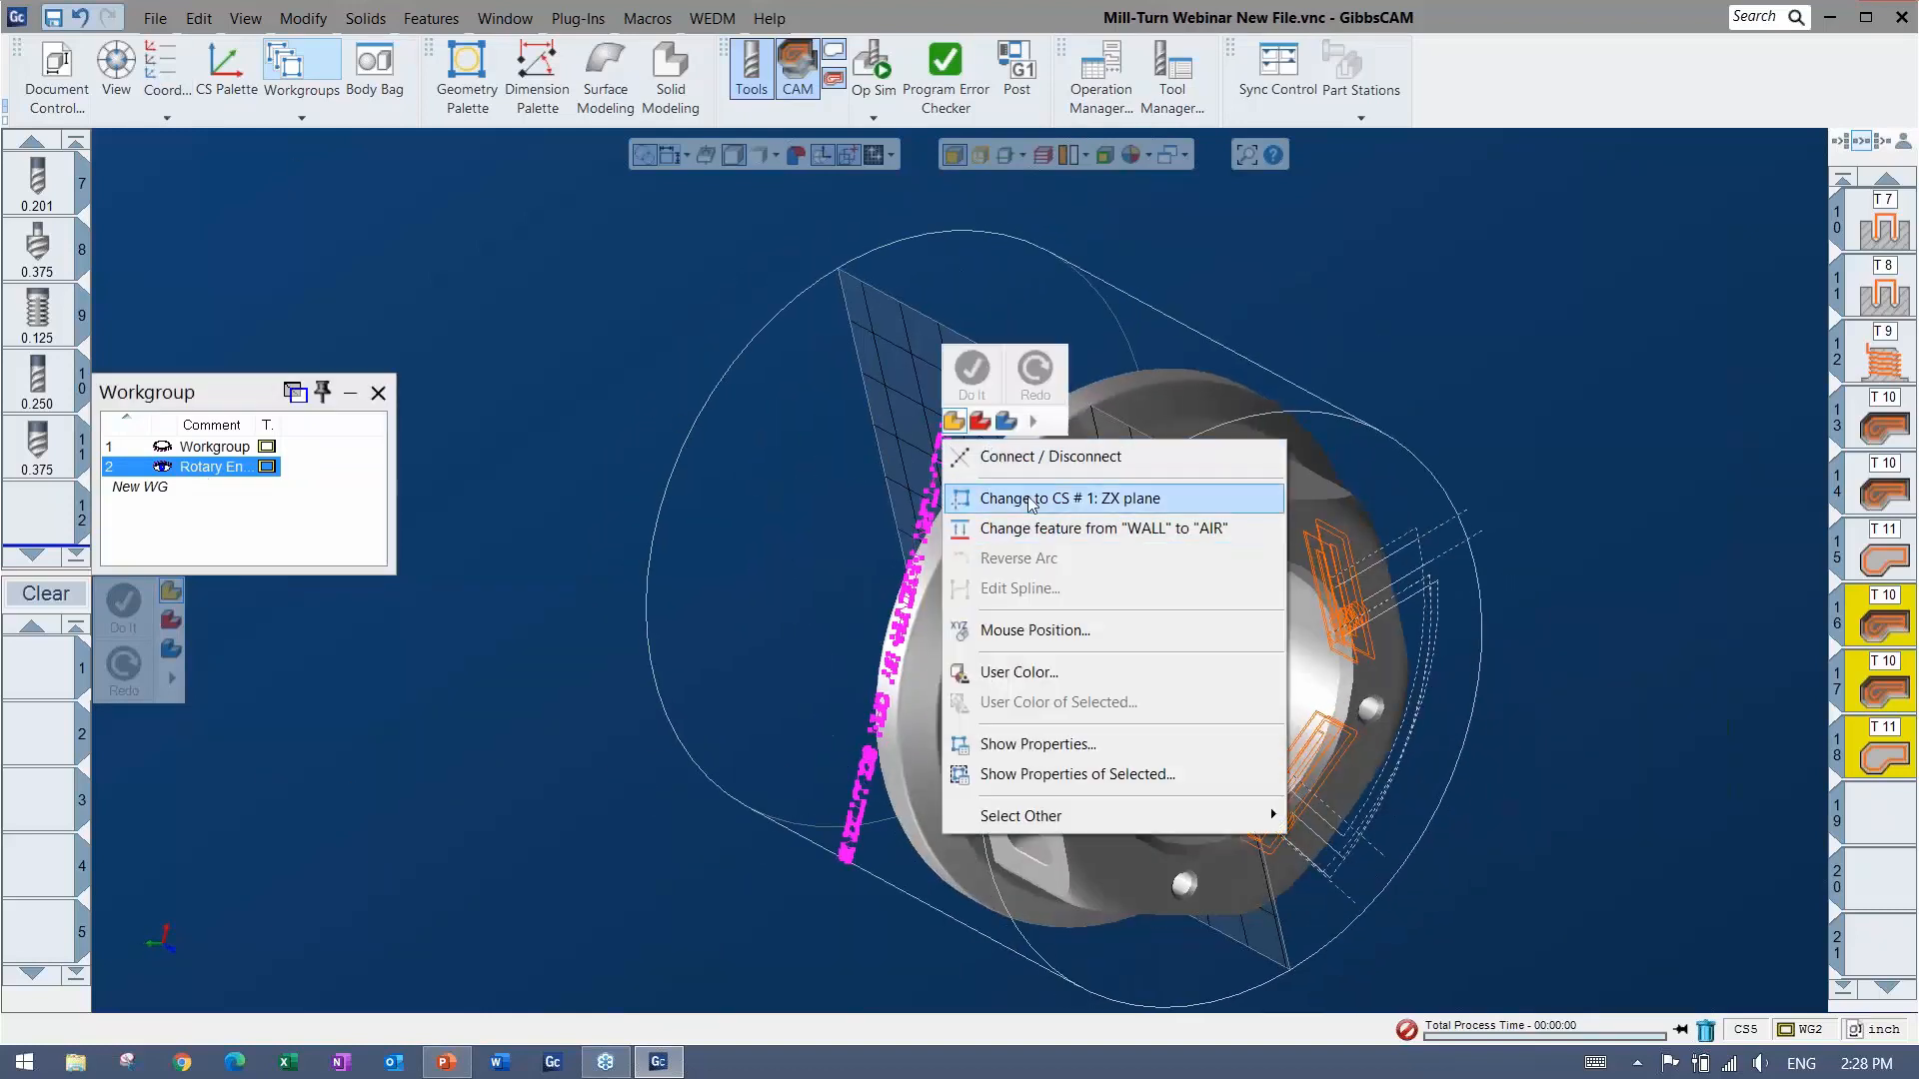
{"action": "left_click", "coordinate": [1059, 498]}
{"action": "middle_click_drag", "start_coordinate": [748, 781], "coordinate": [760, 740]}
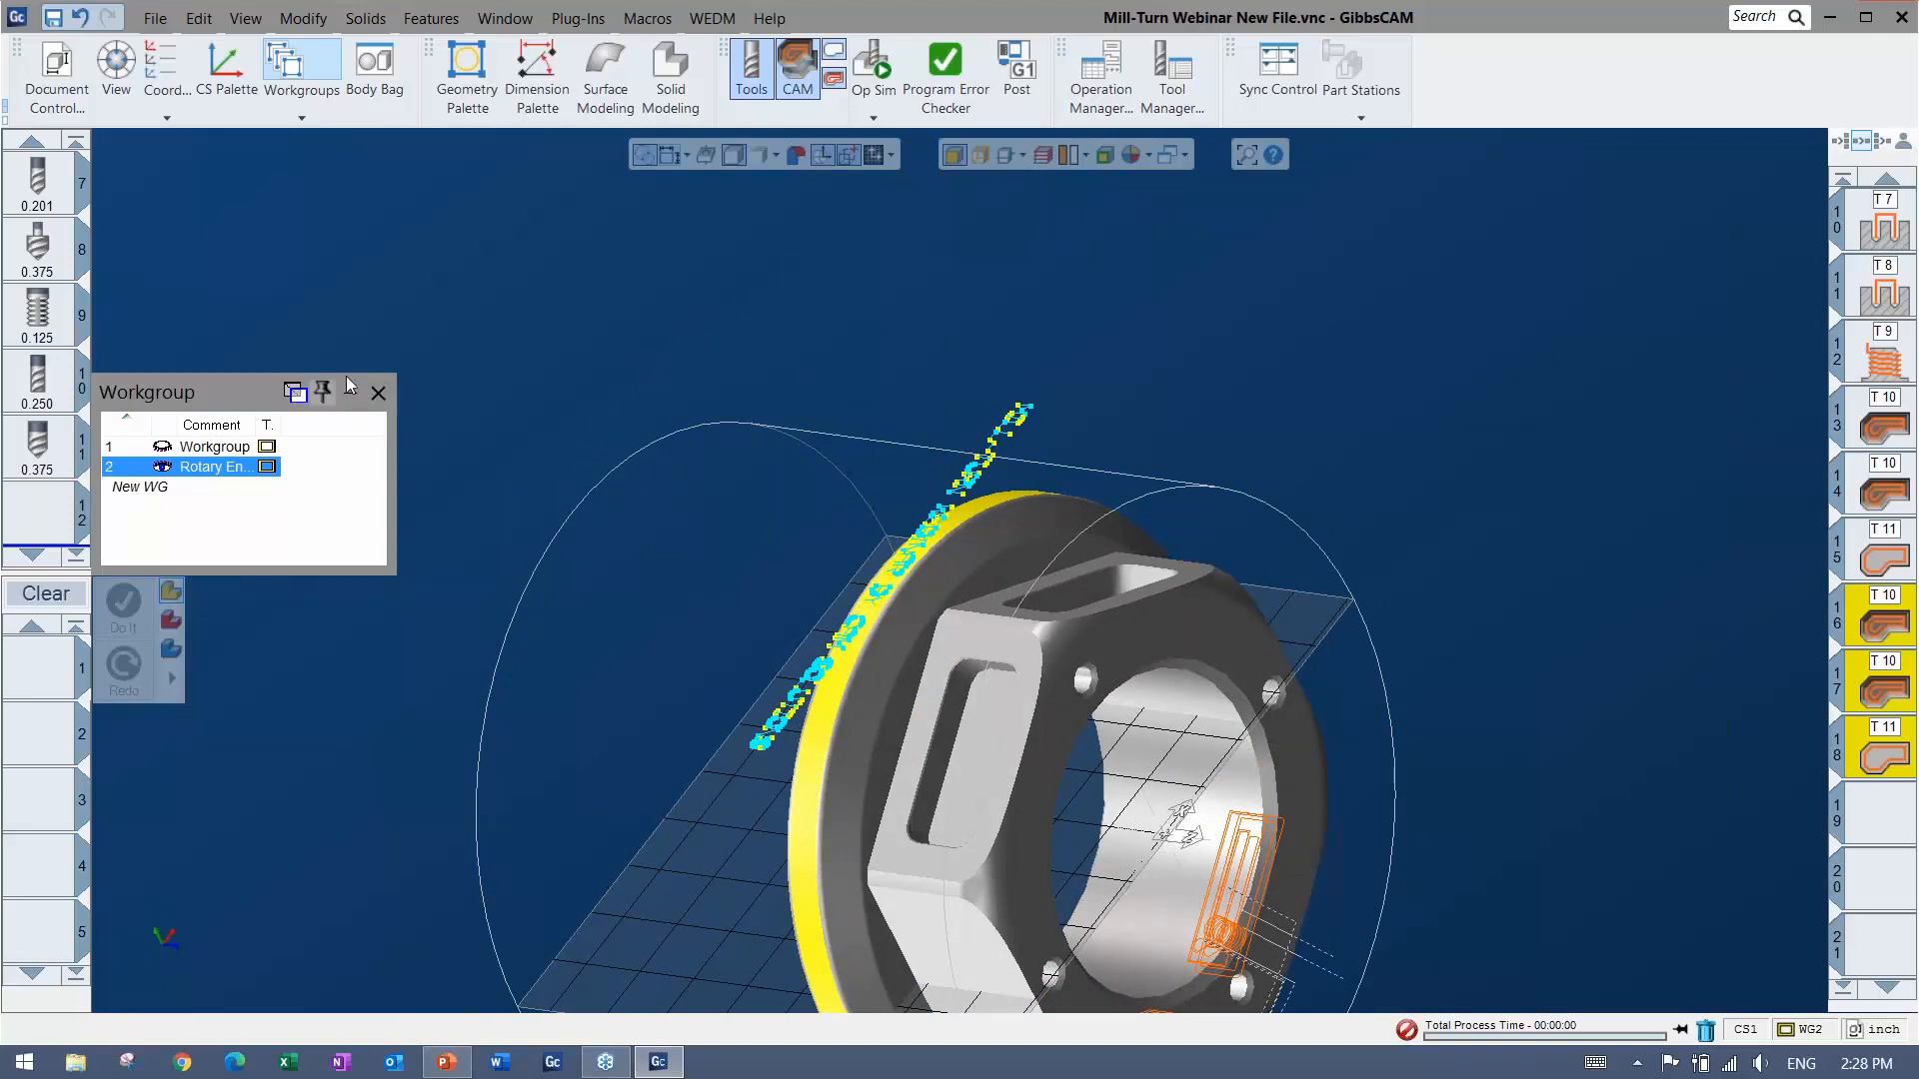
{"action": "left_click", "coordinate": [378, 392]}
Load the saved process list 8 - Rotary Engraving from the Mill-Turn Webinar folder.
{"action": "scroll", "coordinate": [358, 649], "scroll_direction": "down", "scroll_amount": 2}
{"action": "middle_click_drag", "start_coordinate": [359, 652], "coordinate": [505, 698]}
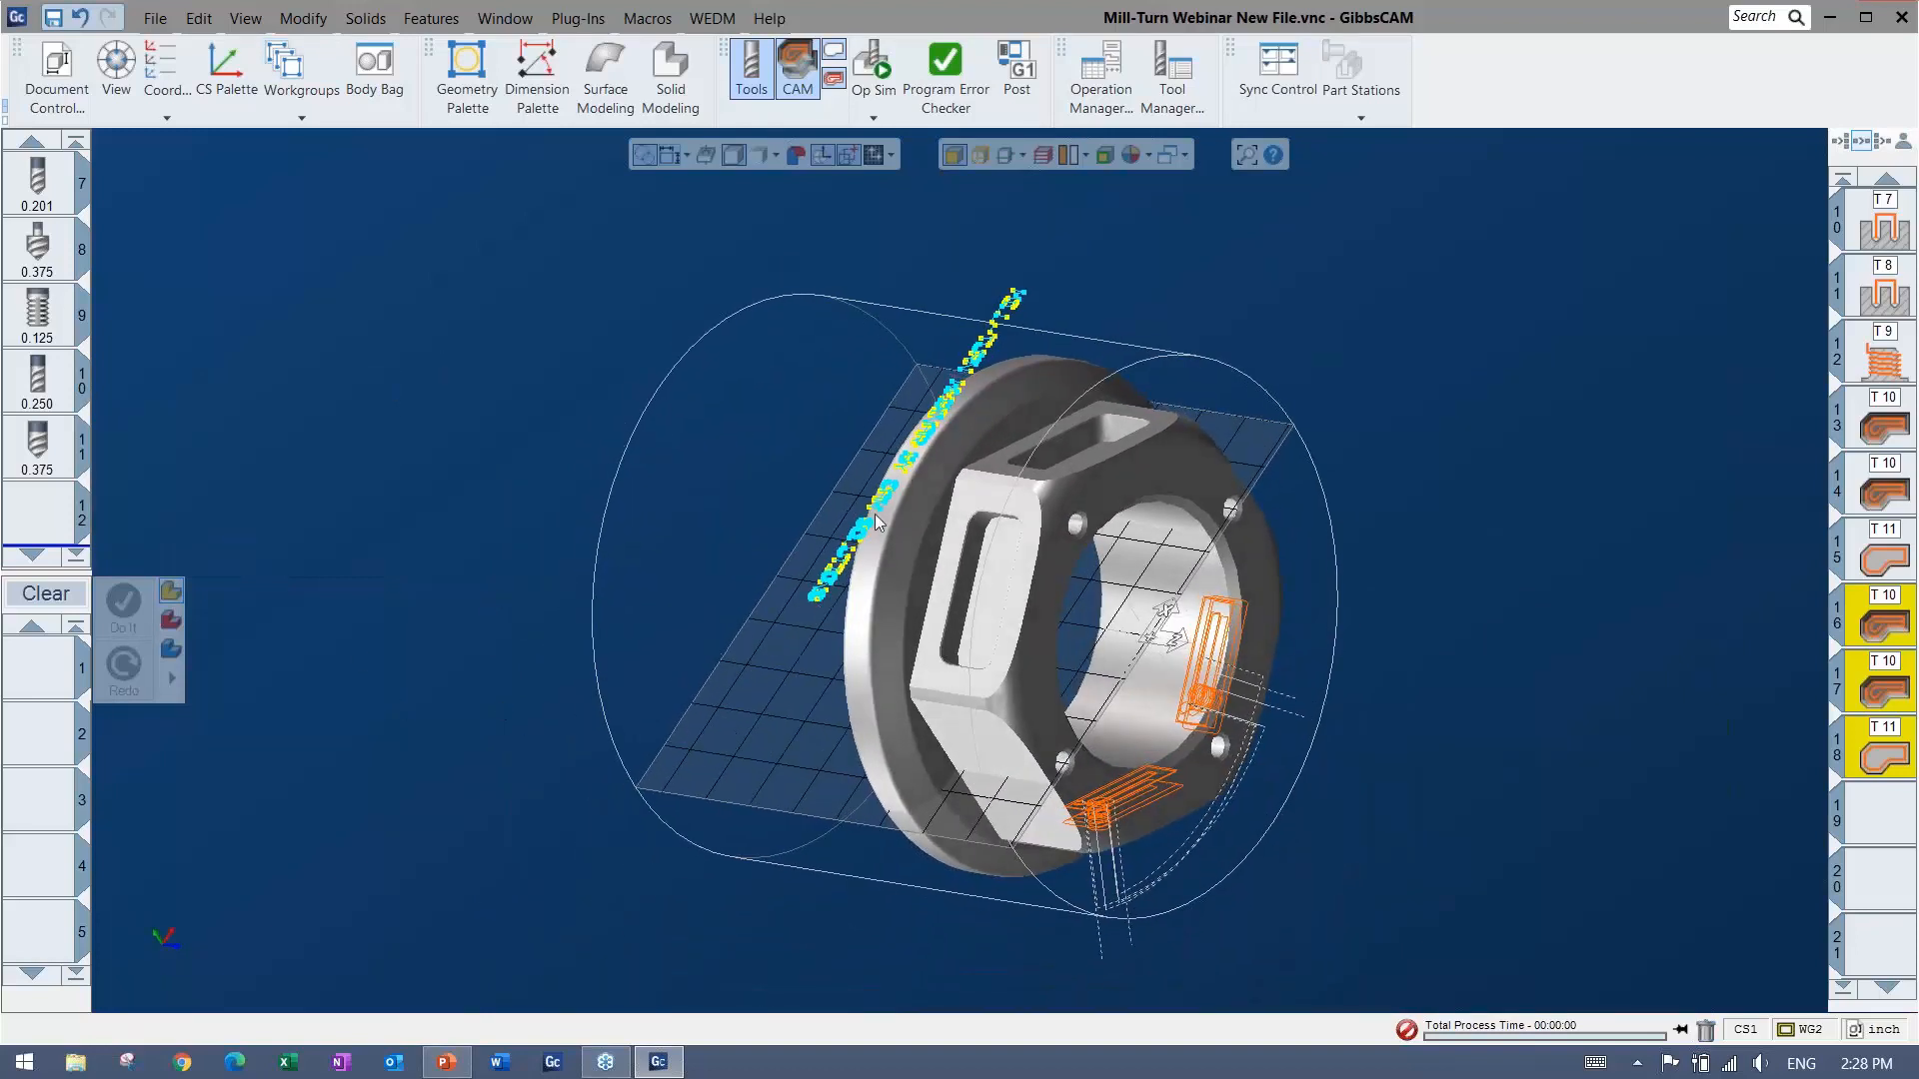
{"action": "right_click", "coordinate": [8, 658]}
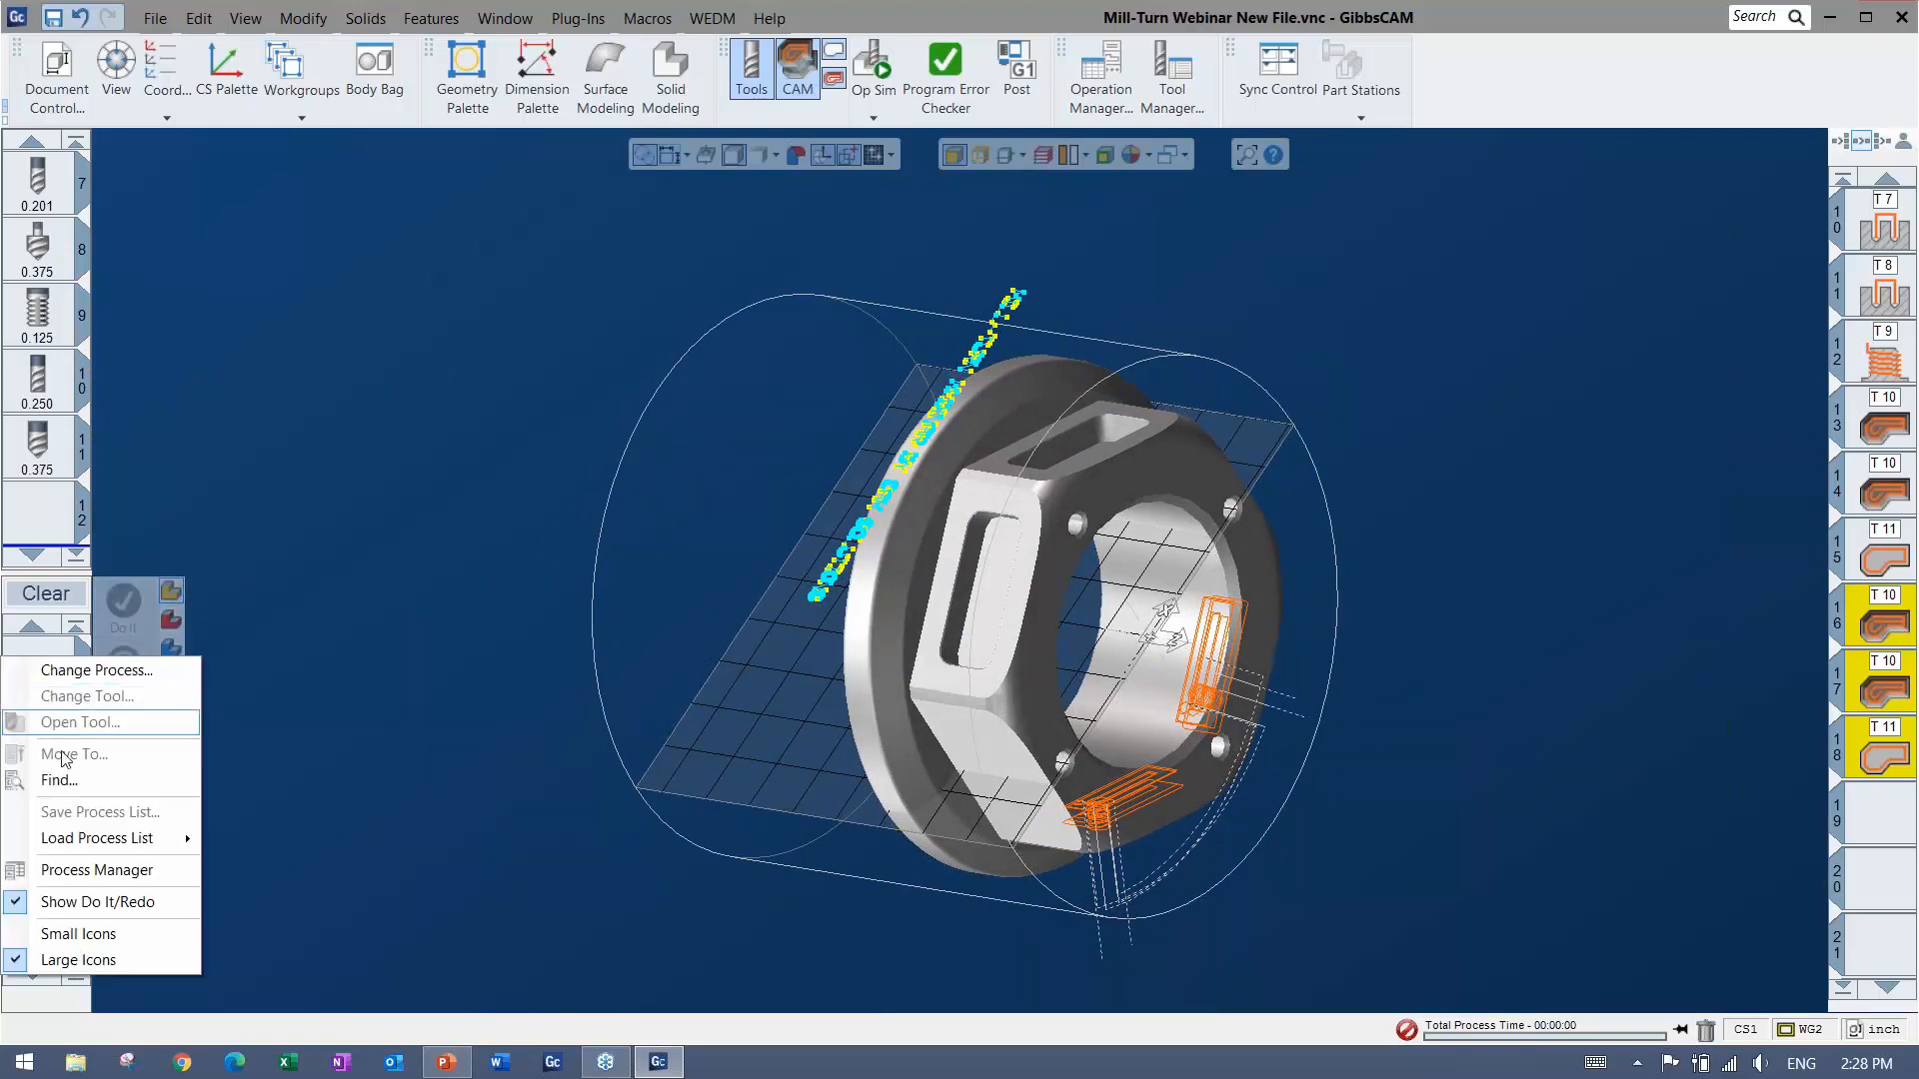
{"action": "mouse_move", "coordinate": [82, 843]}
{"action": "mouse_move", "coordinate": [300, 894]}
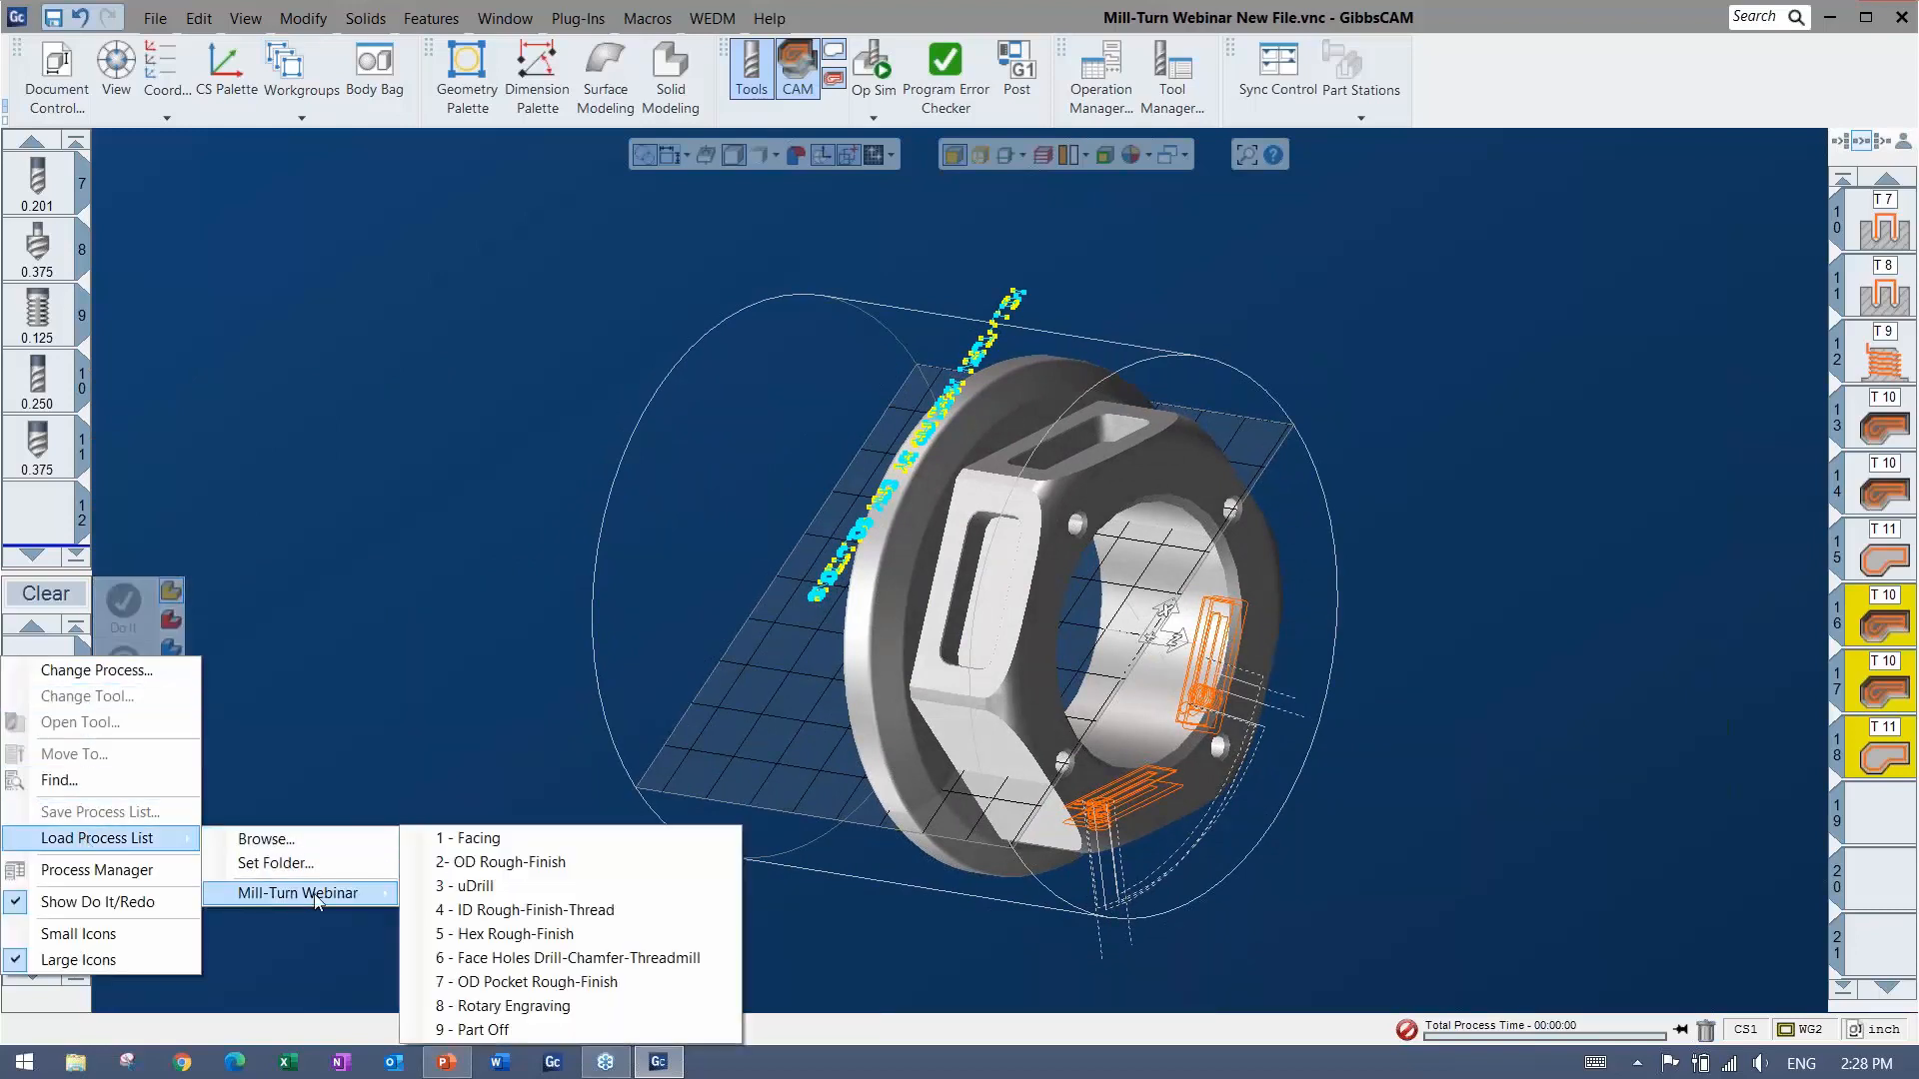
{"action": "left_click", "coordinate": [490, 1006]}
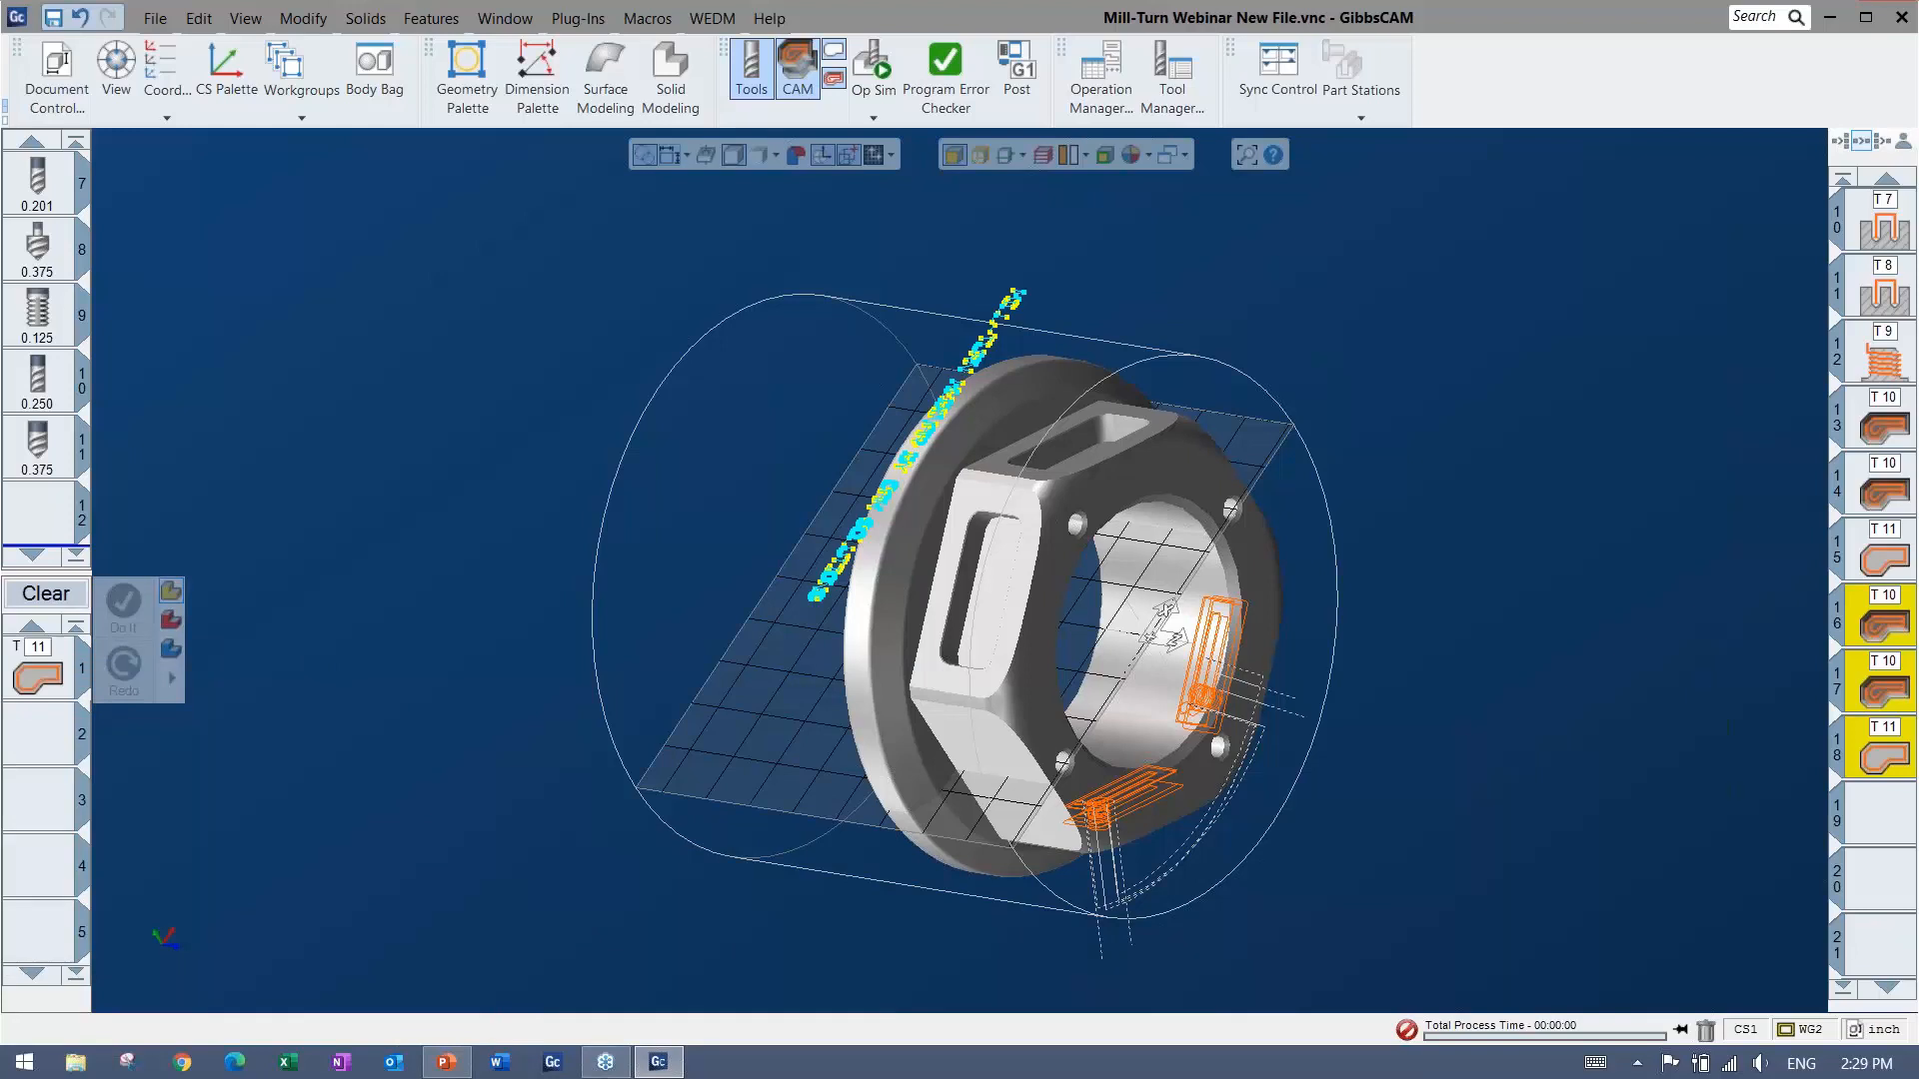
Set the contour process's rotary duplication to 1 time at C 180 and close its settings.
{"action": "double_click", "coordinate": [33, 672]}
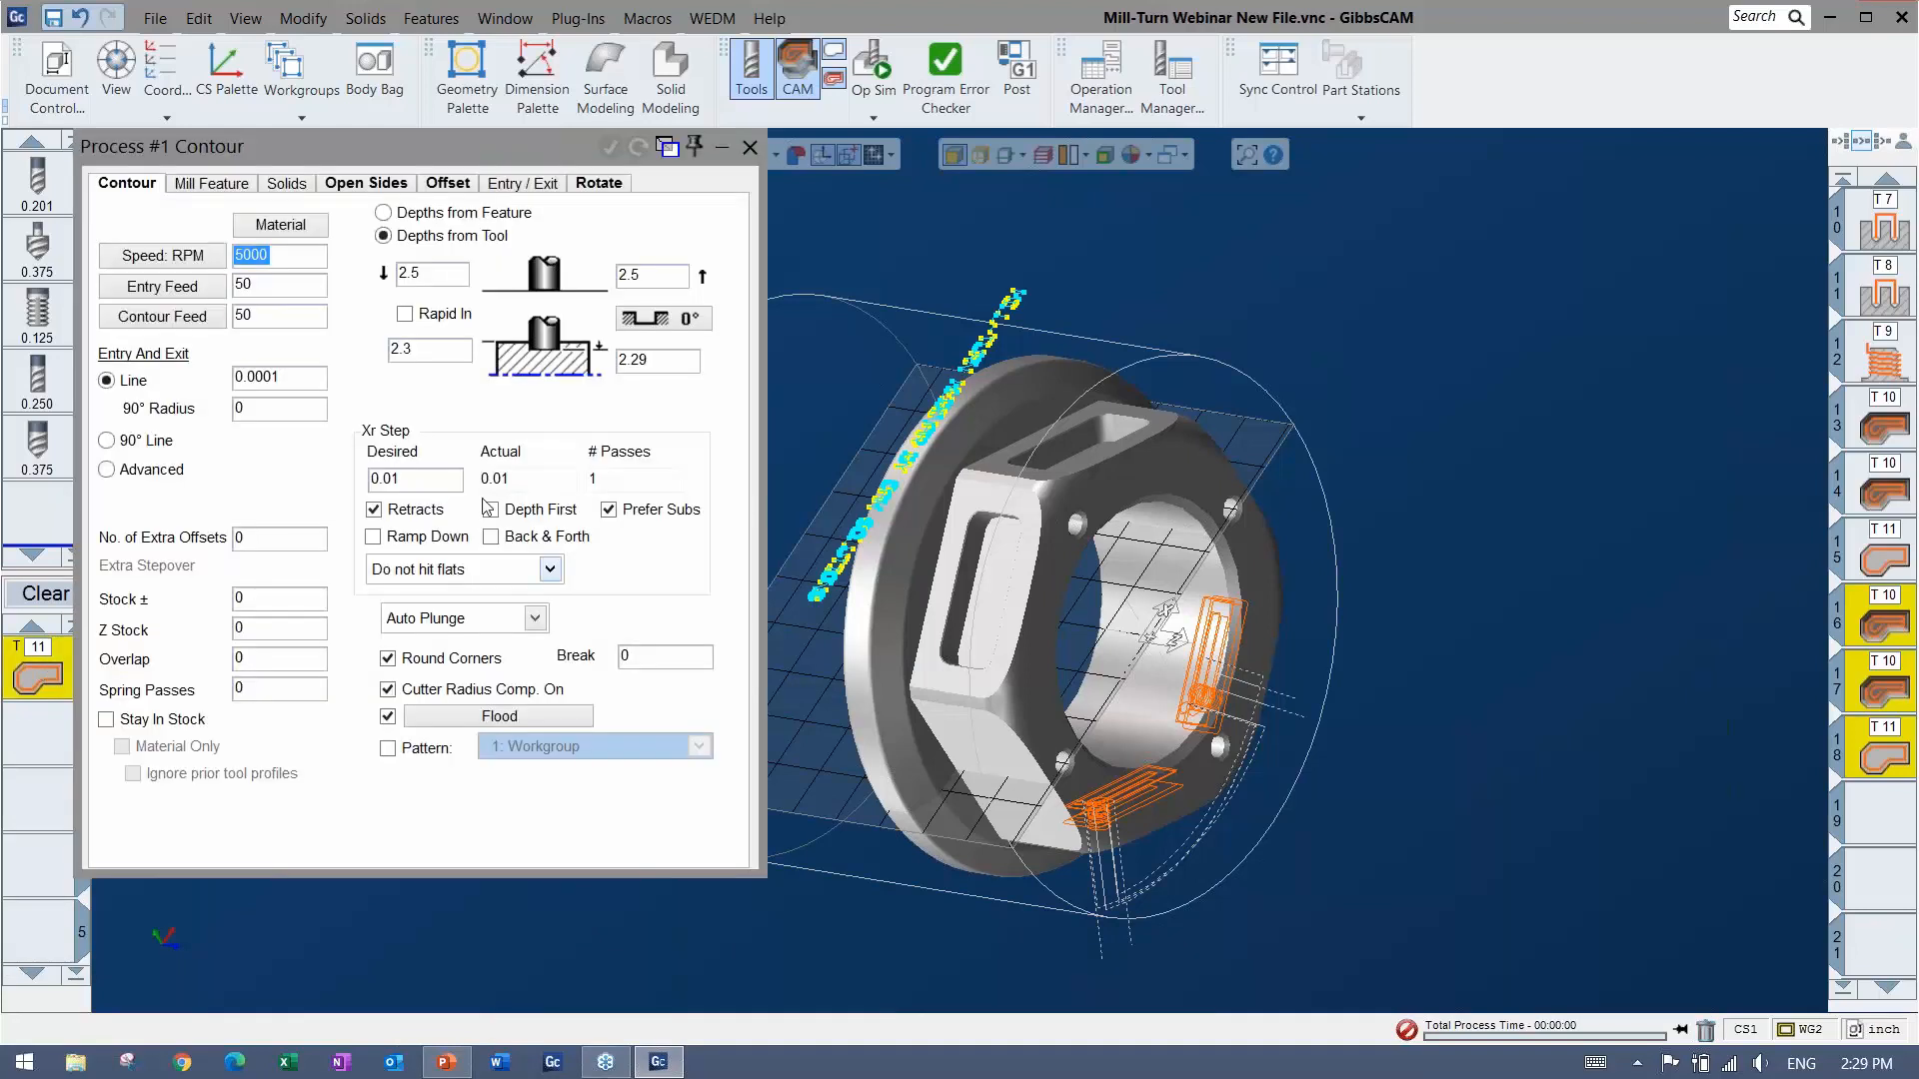
{"action": "left_click", "coordinate": [599, 183]}
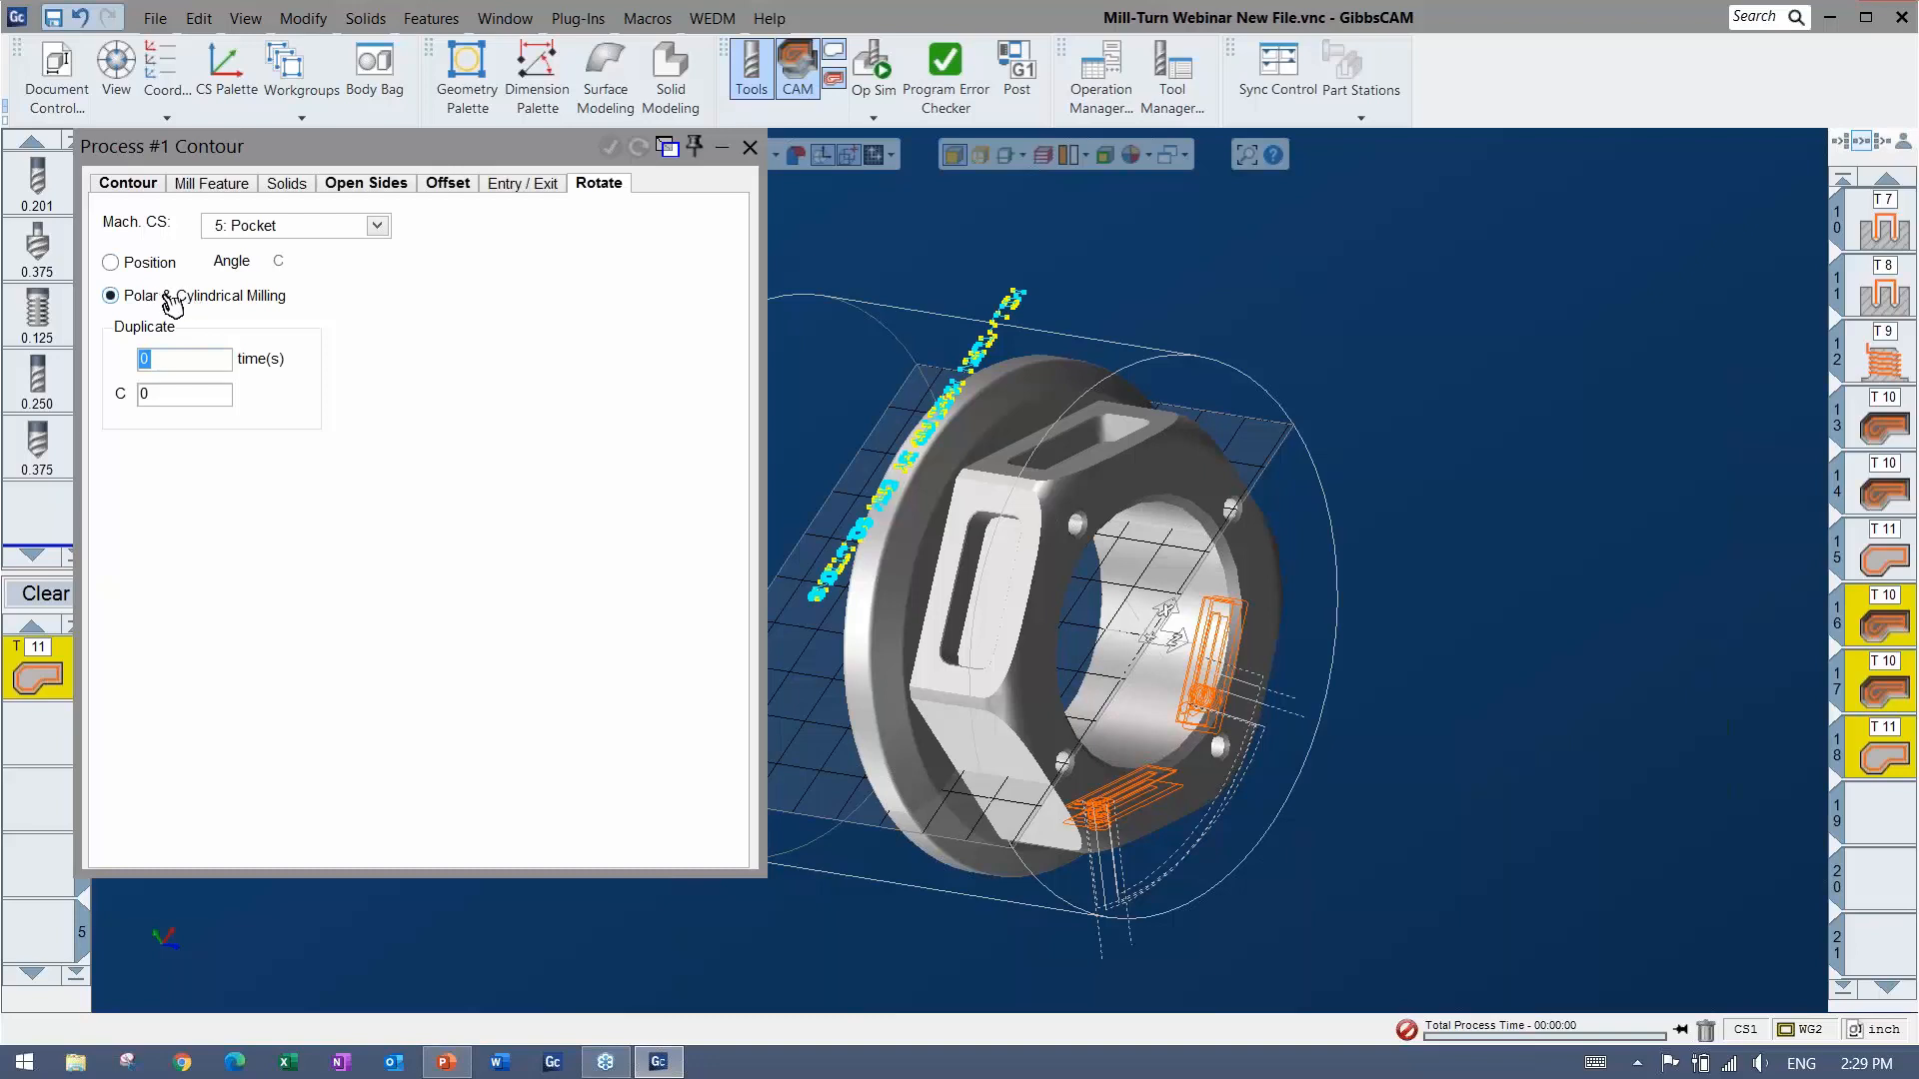
{"action": "type", "text": "1"}
{"action": "key", "text": "Tab"}
{"action": "type", "text": "180"}
{"action": "left_click", "coordinate": [747, 150]}
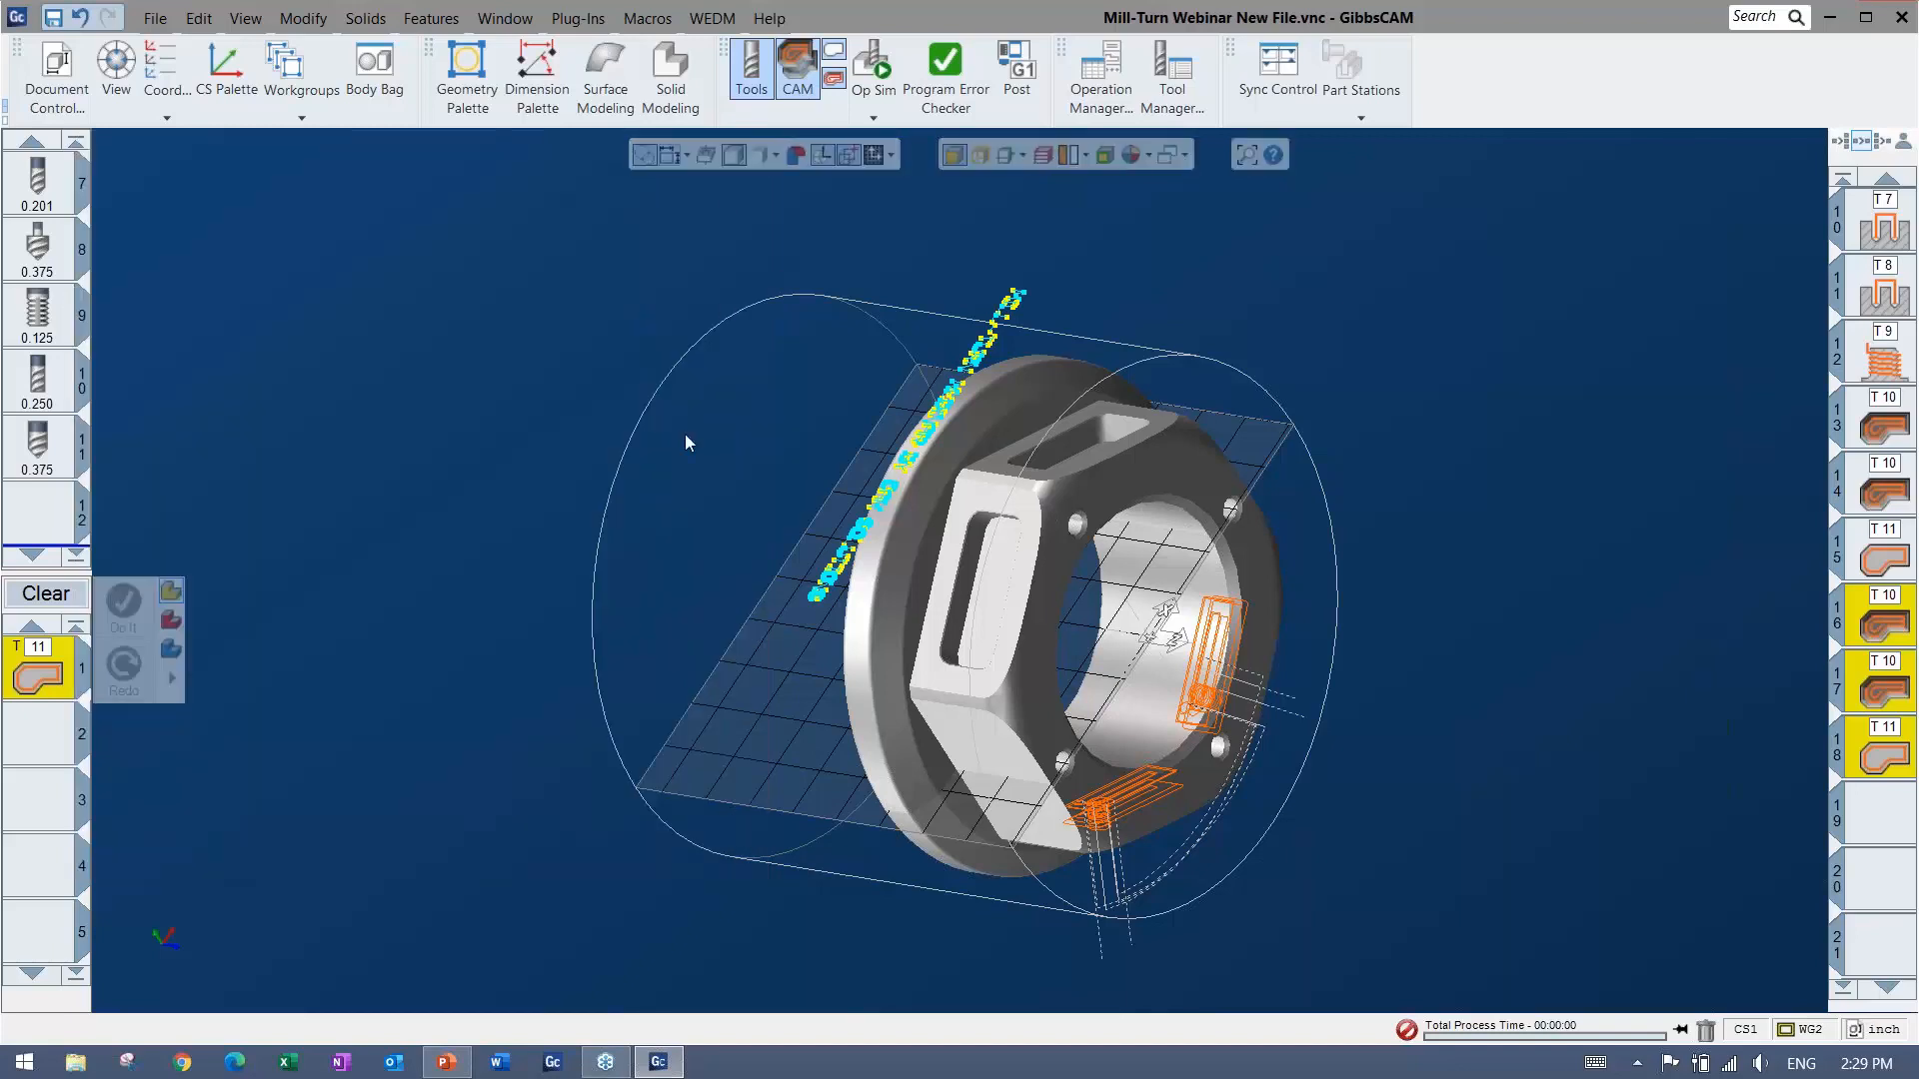
Hide the solids, select all the engraving text geometry, and generate the engraving toolpath.
{"action": "middle_click_drag", "start_coordinate": [897, 639], "coordinate": [888, 573]}
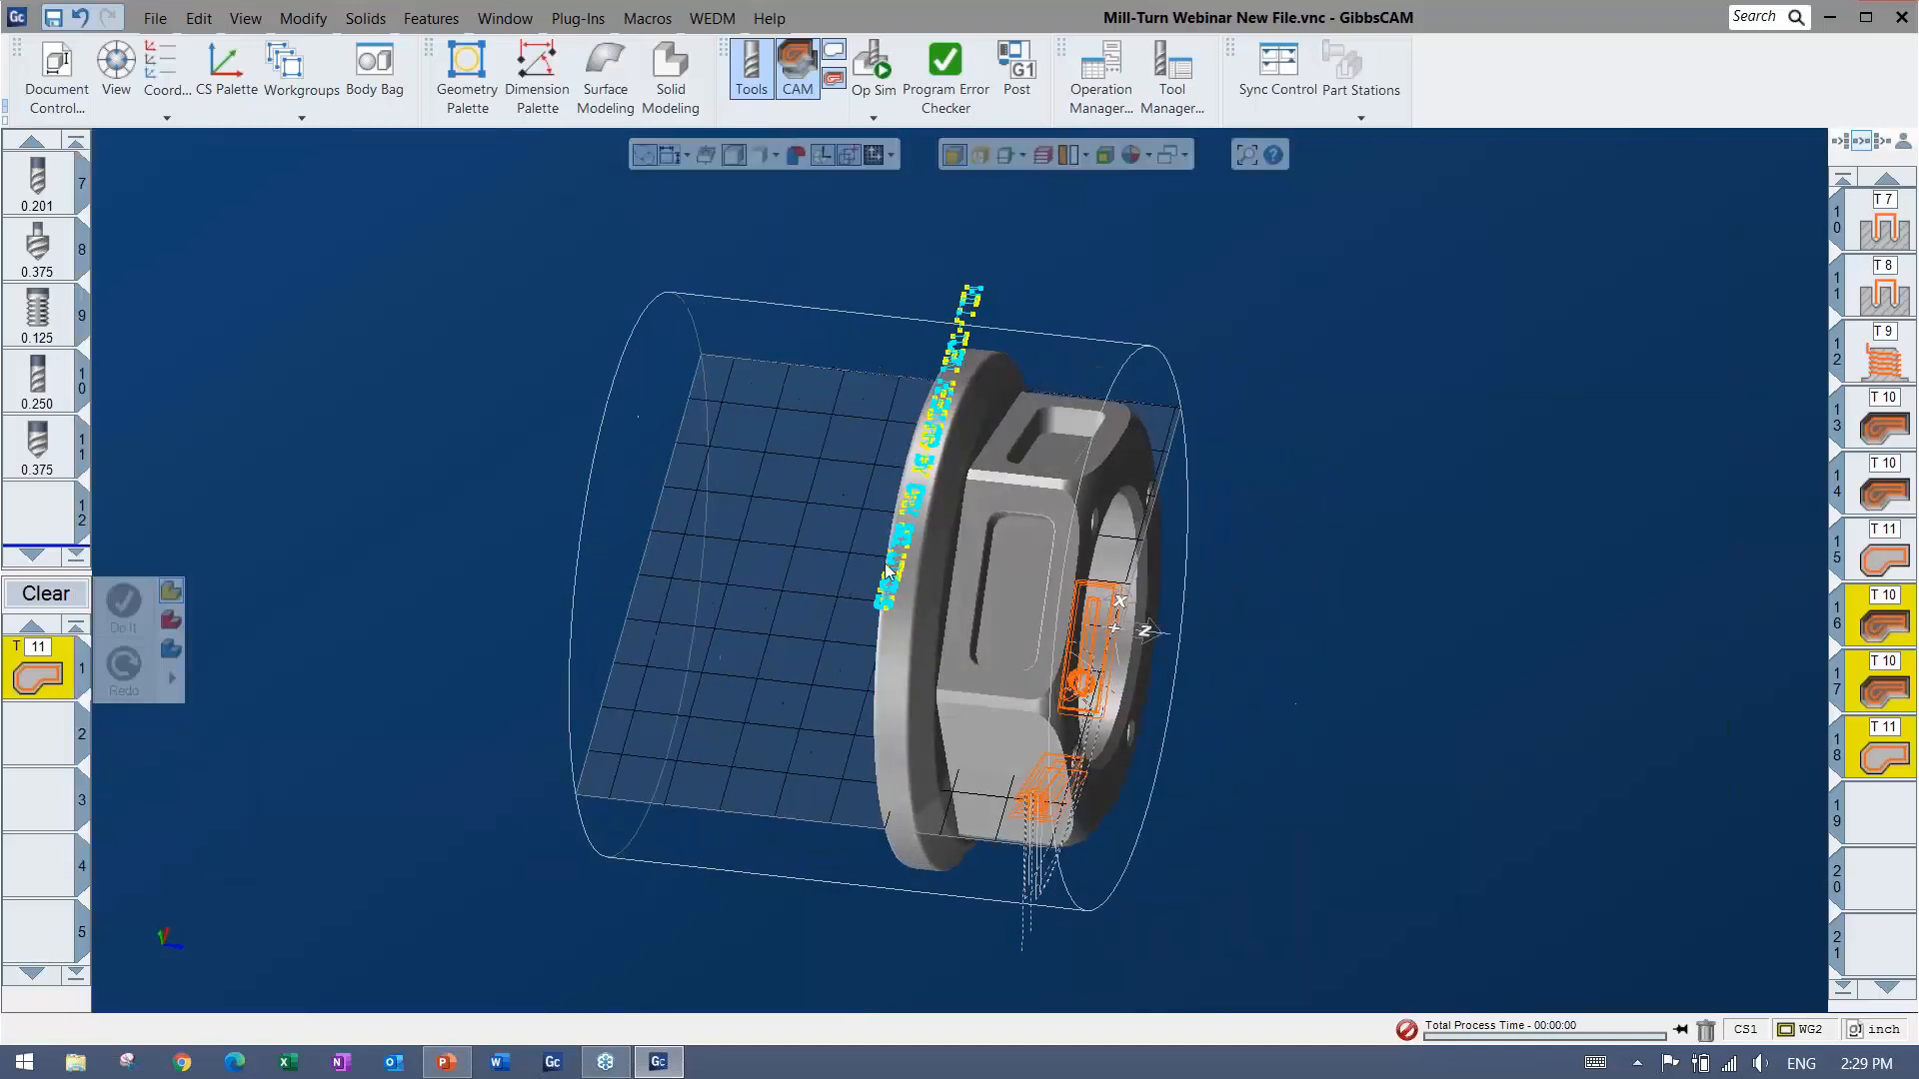
{"action": "left_click", "coordinate": [736, 157]}
{"action": "left_click_drag", "start_coordinate": [784, 724], "coordinate": [1096, 213]}
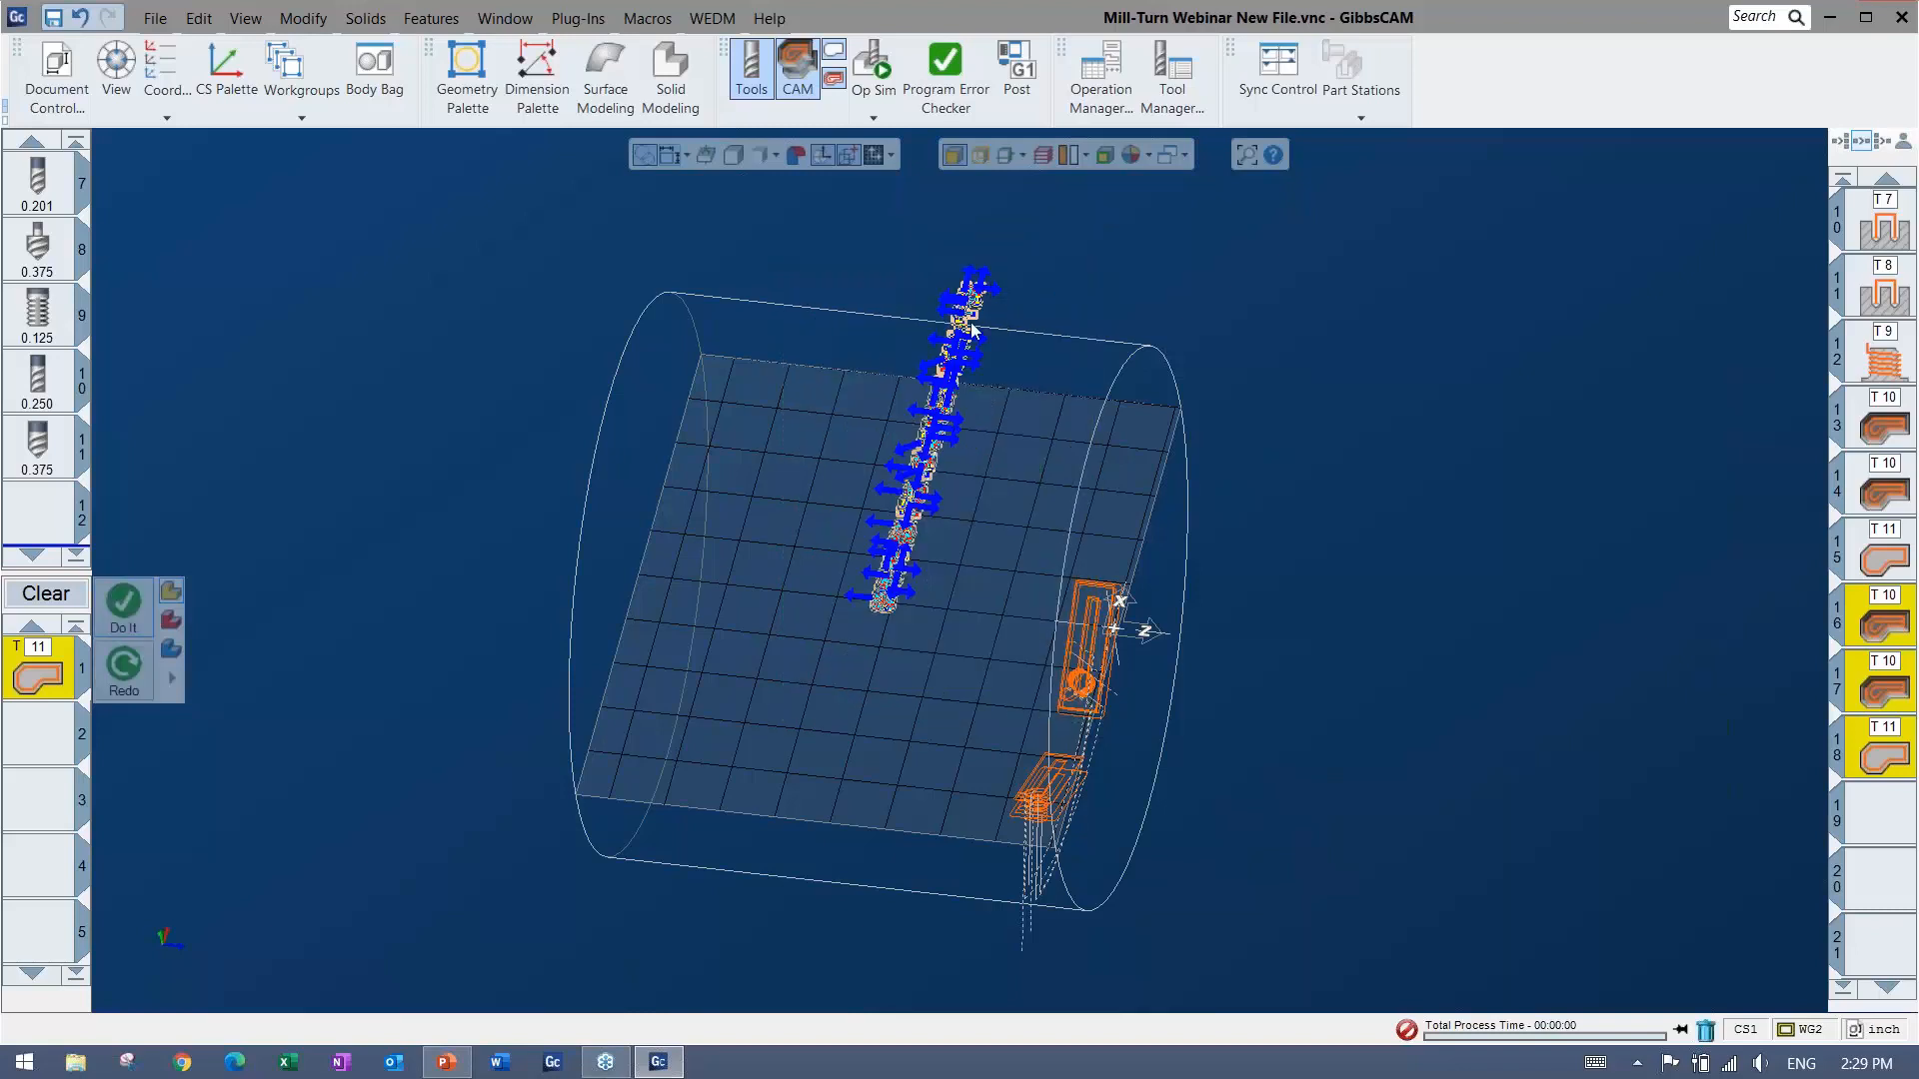
{"action": "left_click", "coordinate": [124, 607]}
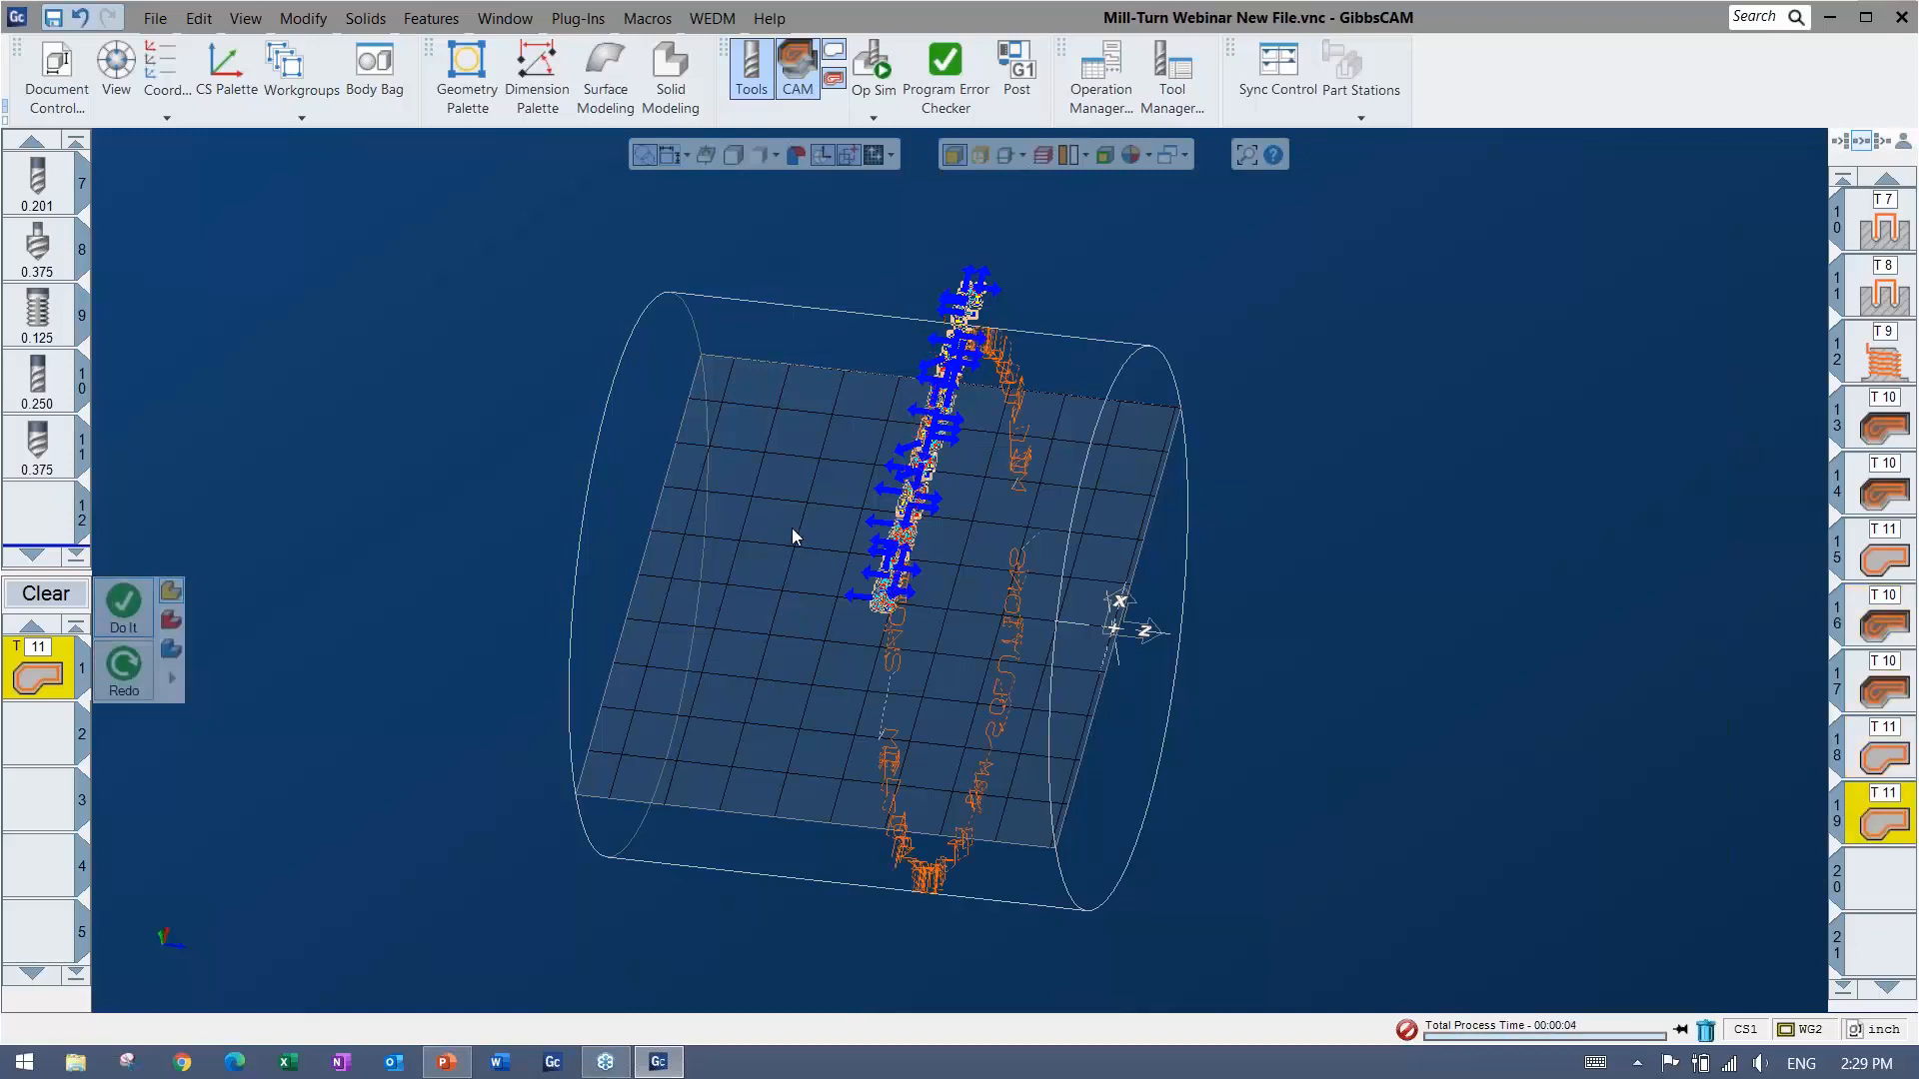
Change the engraving process's machining coordinate system to 1: ZX plane, redo the operation, and close the settings.
{"action": "middle_click_drag", "start_coordinate": [783, 631], "coordinate": [270, 662]}
{"action": "double_click", "coordinate": [28, 667]}
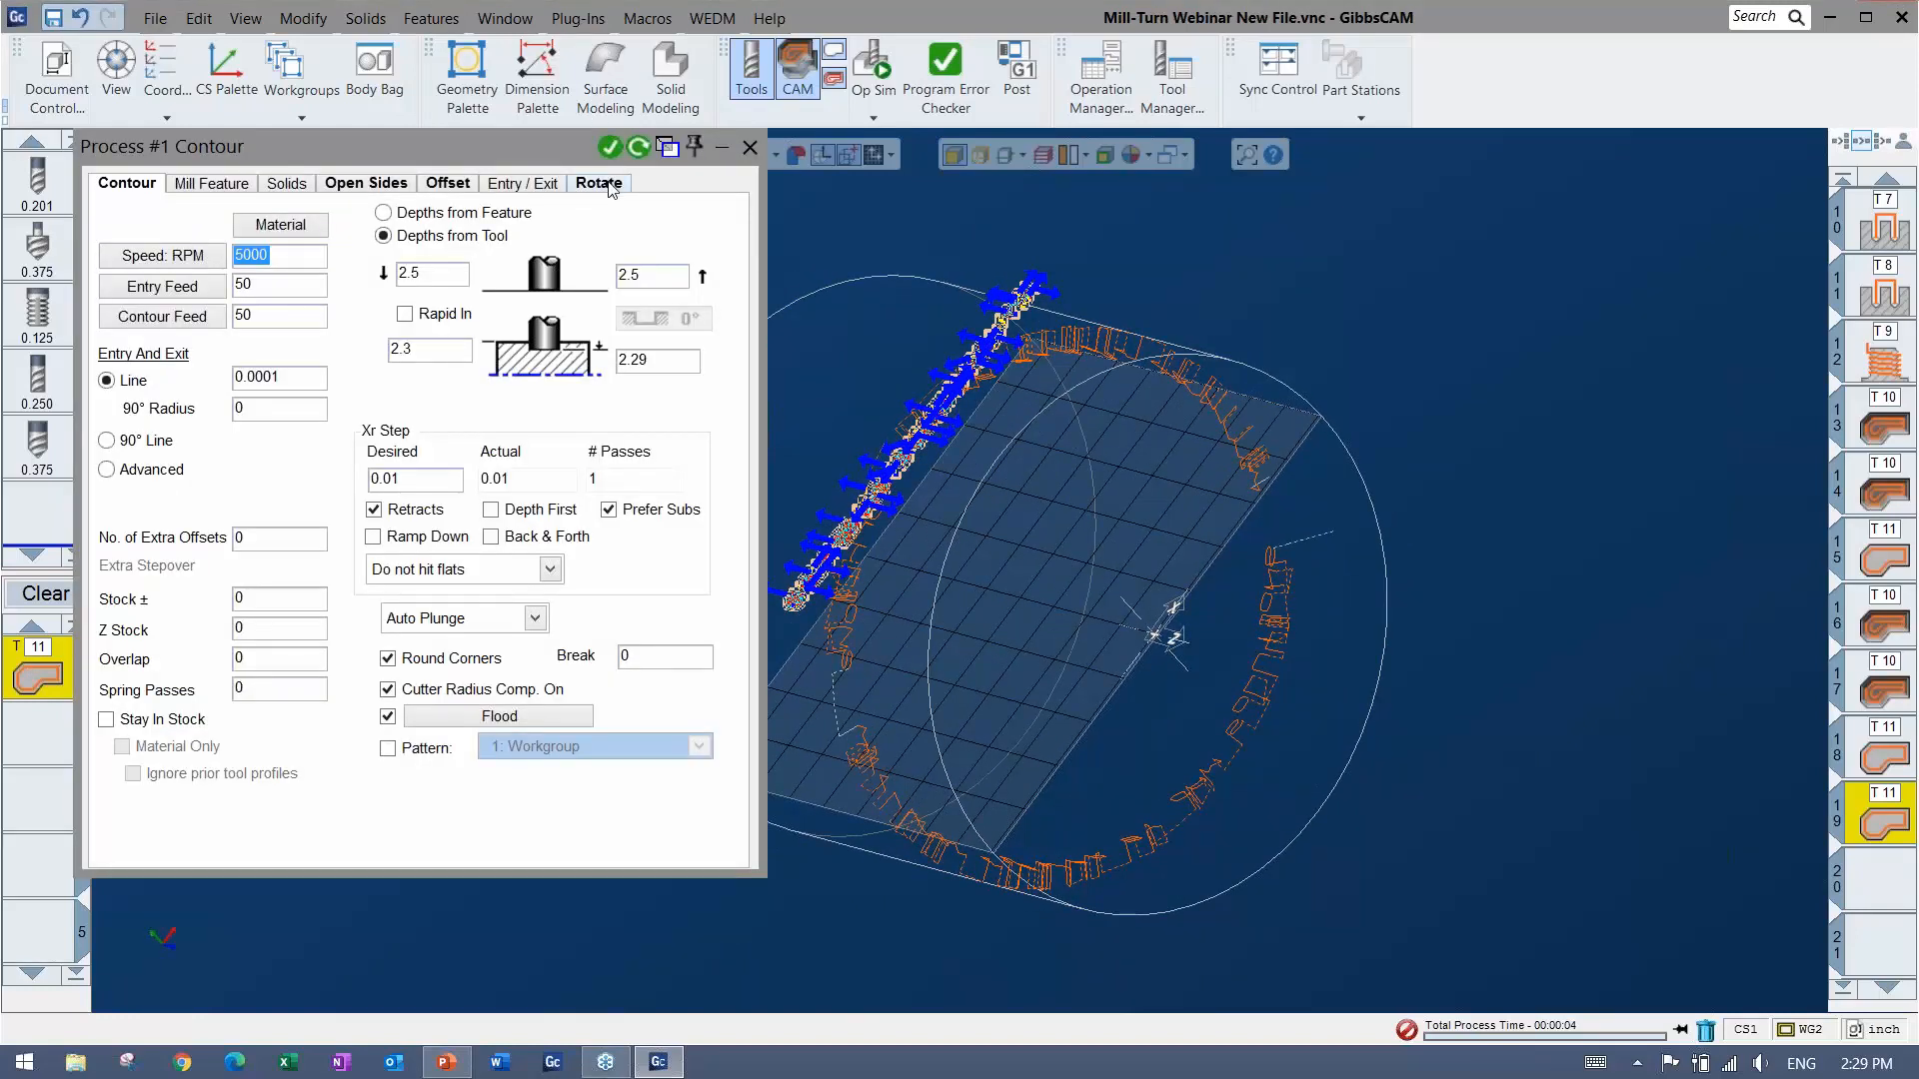
{"action": "left_click", "coordinate": [600, 183]}
{"action": "left_click", "coordinate": [284, 226]}
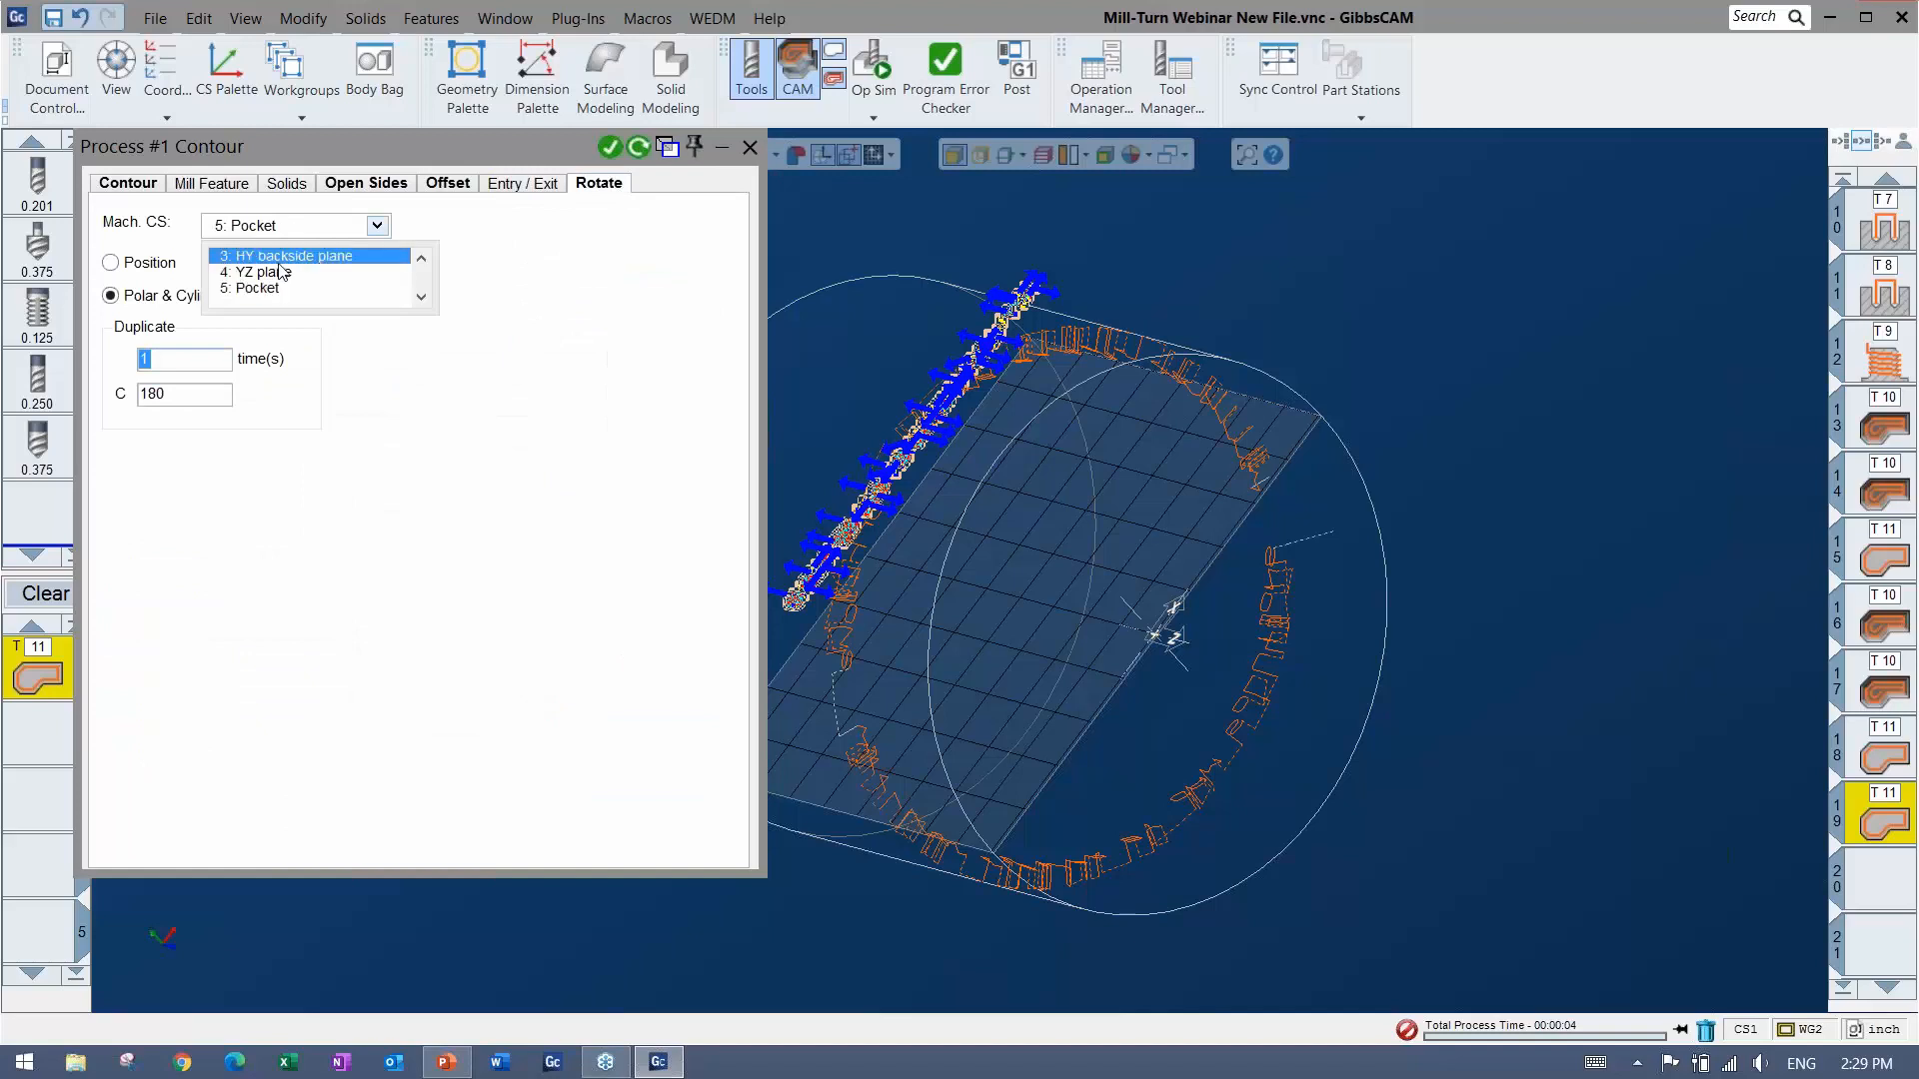
{"action": "scroll", "coordinate": [285, 270], "scroll_direction": "up", "scroll_amount": 2}
{"action": "left_click", "coordinate": [262, 255]}
{"action": "left_click", "coordinate": [638, 148]}
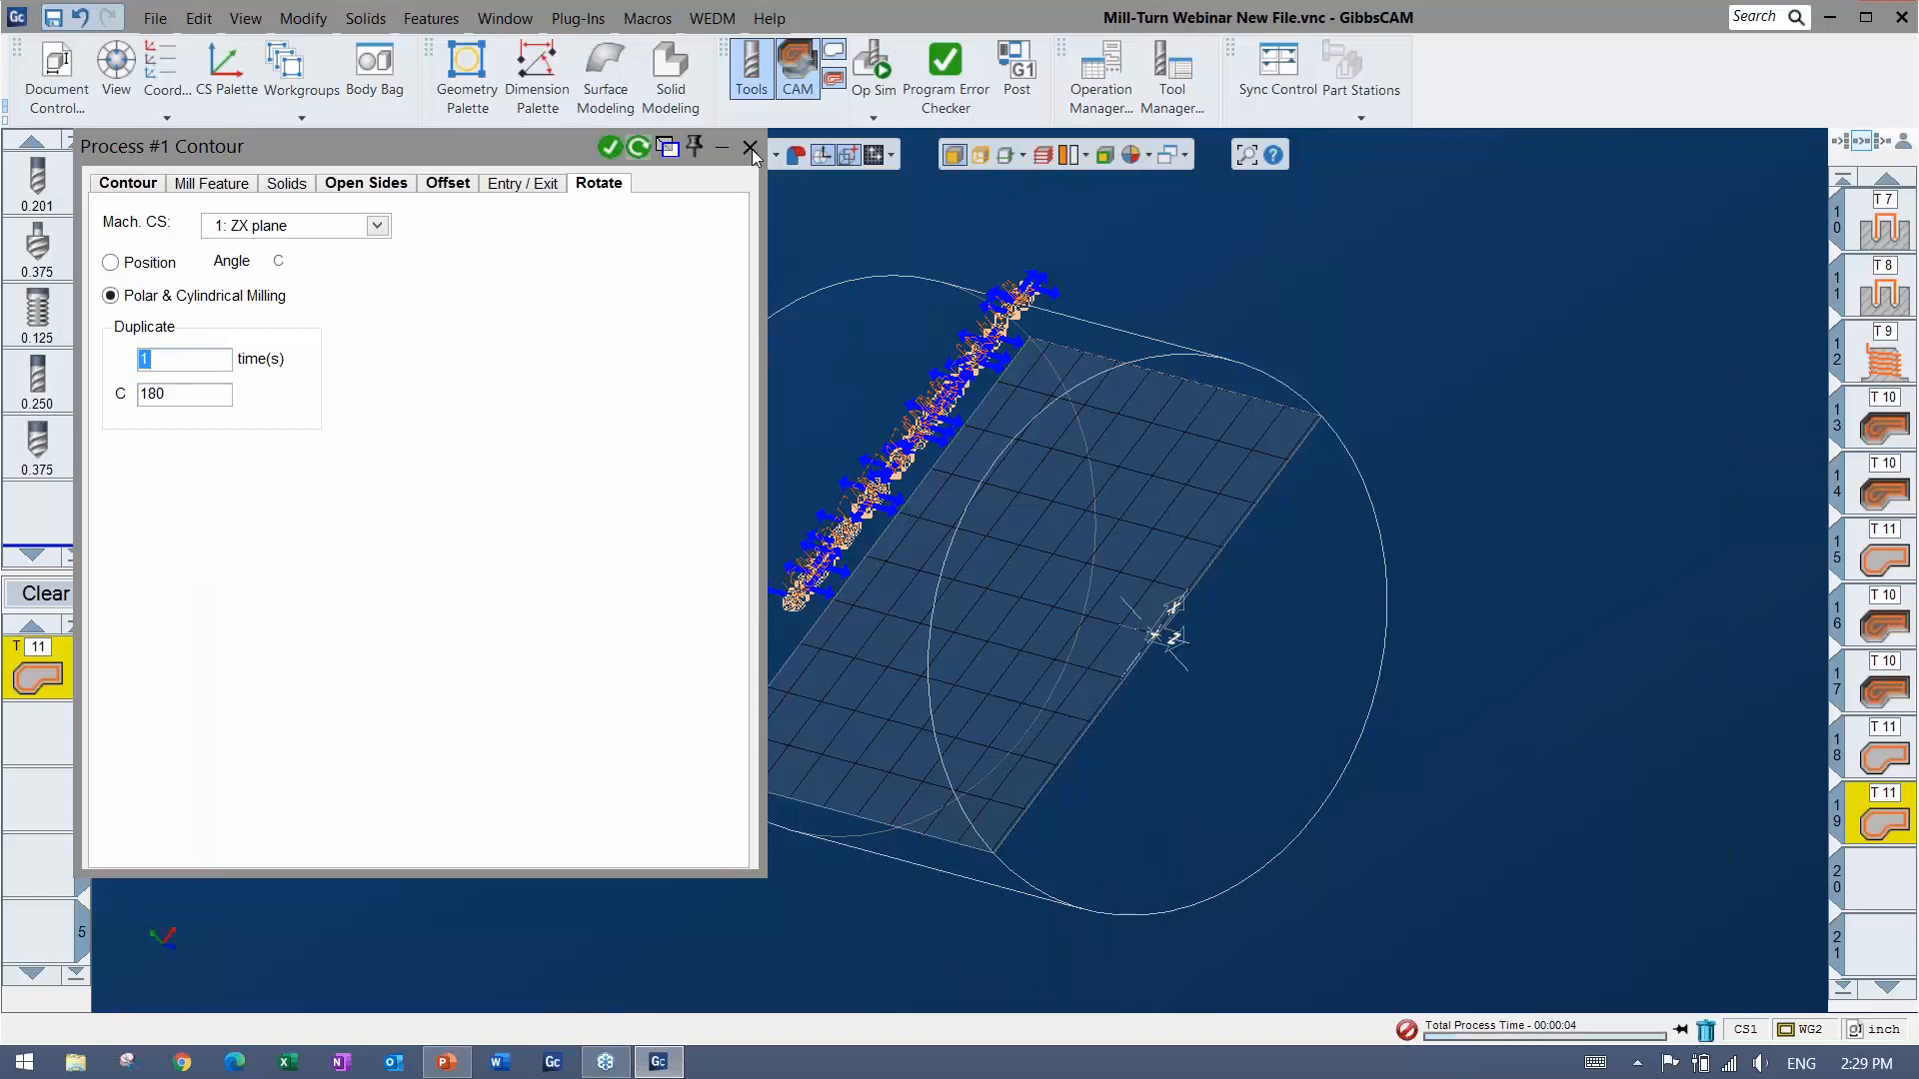
{"action": "left_click", "coordinate": [749, 148]}
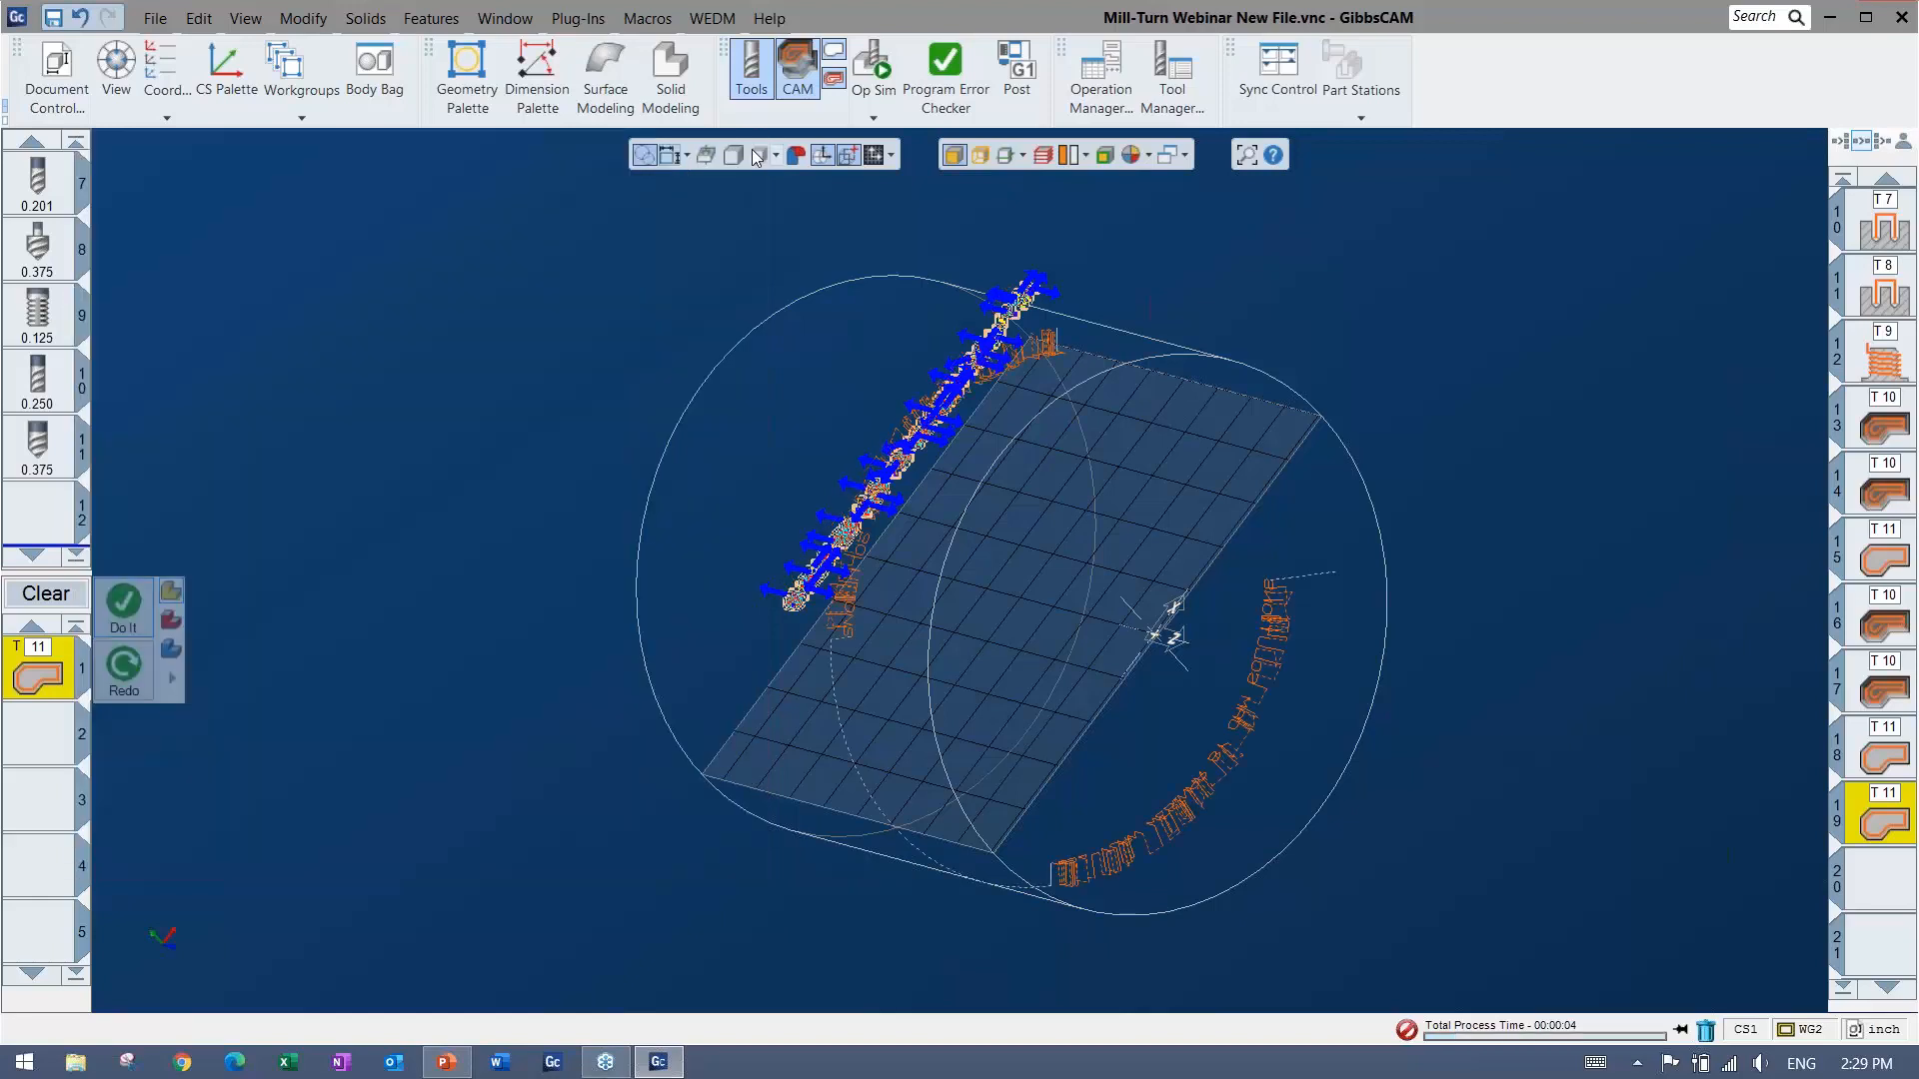
Start the operation simulation, rewind it, and enable a stop before operation 19.
{"action": "left_click", "coordinate": [855, 84]}
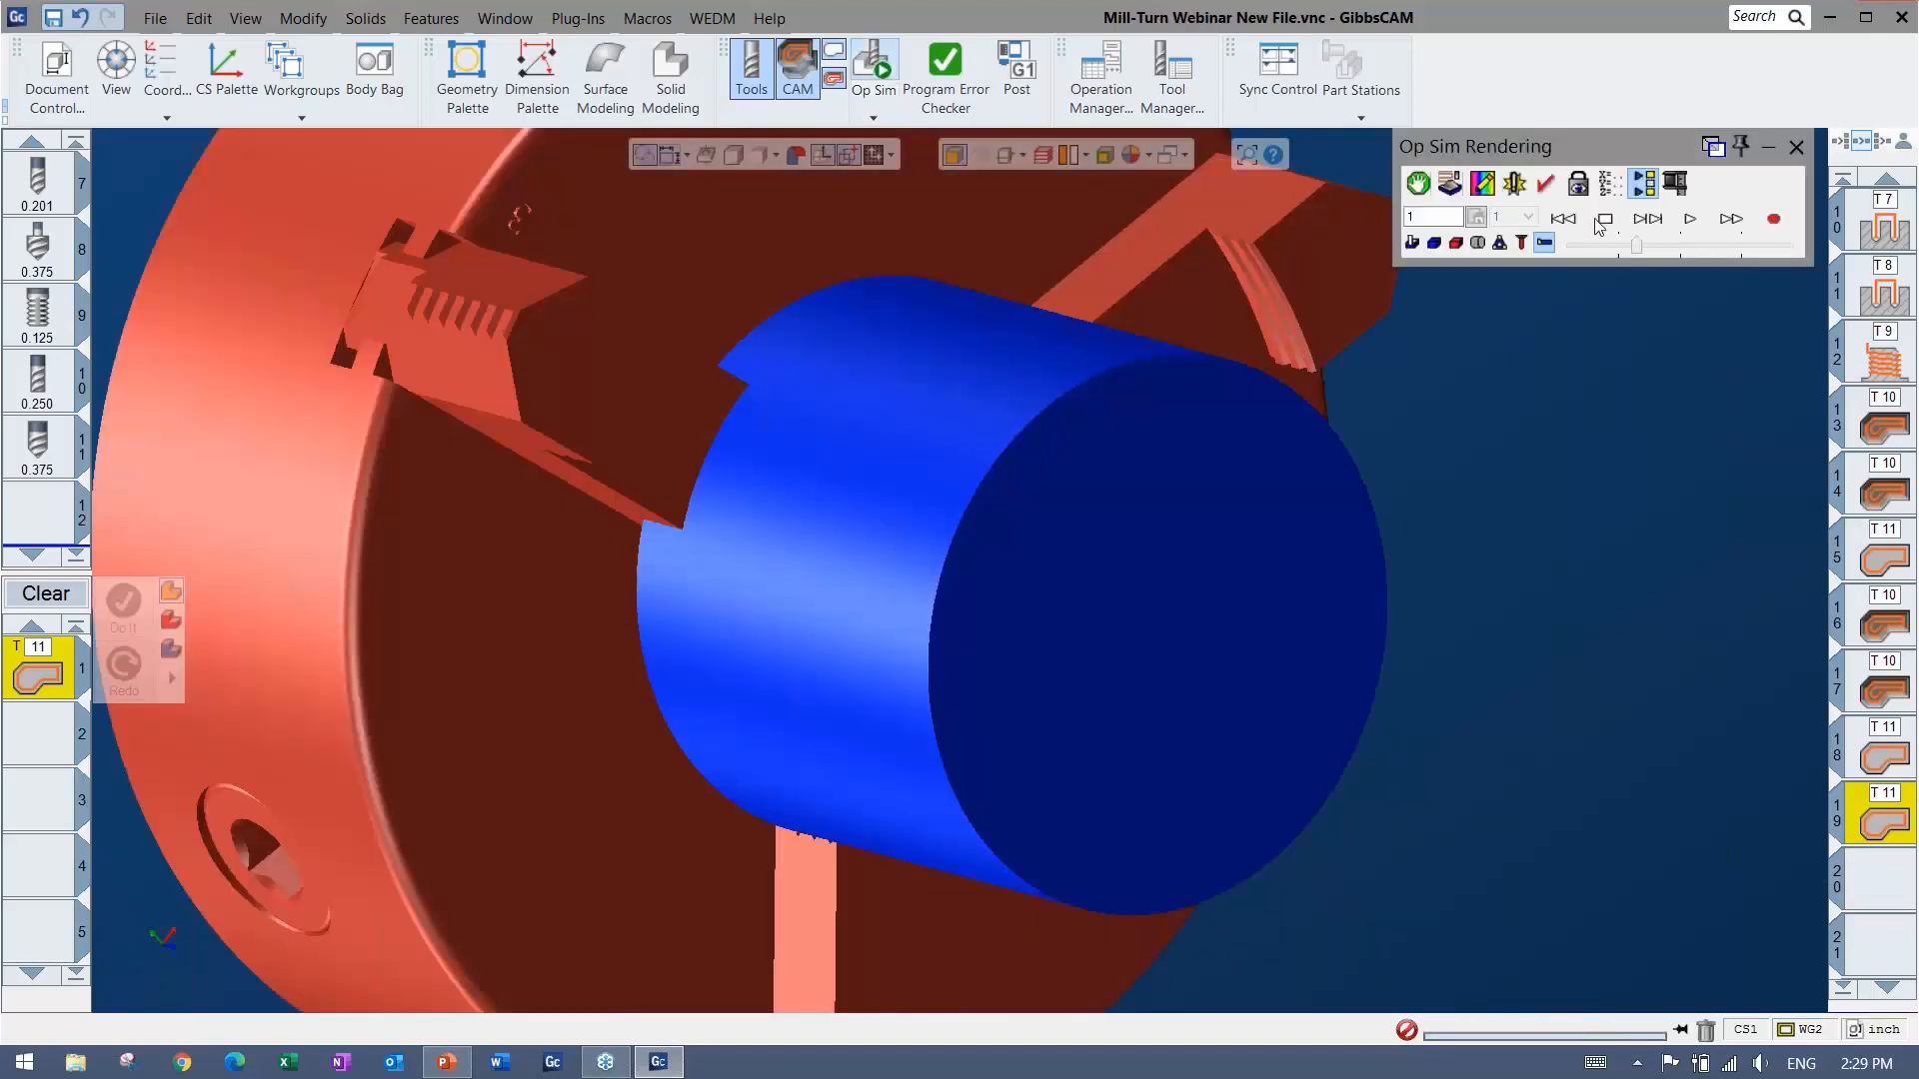
{"action": "left_click", "coordinate": [1689, 219]}
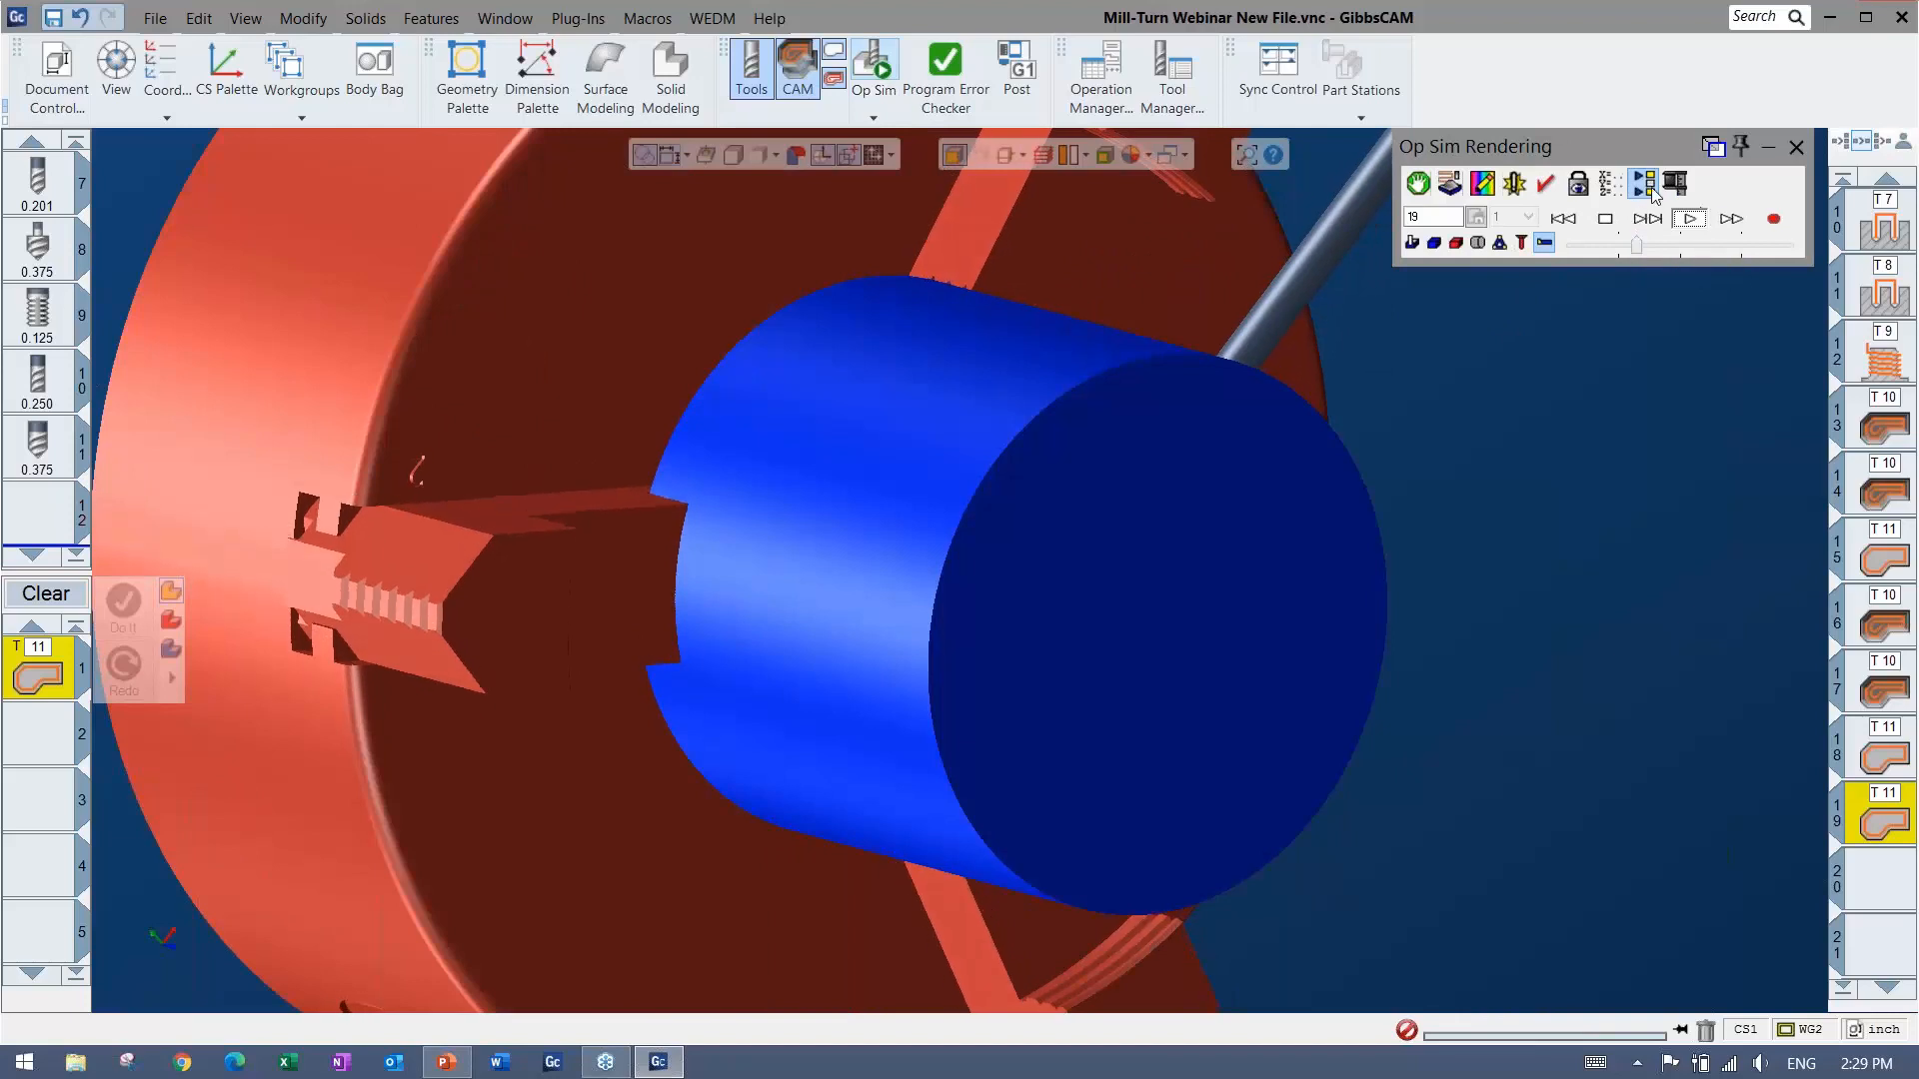
{"action": "left_click", "coordinate": [1567, 219]}
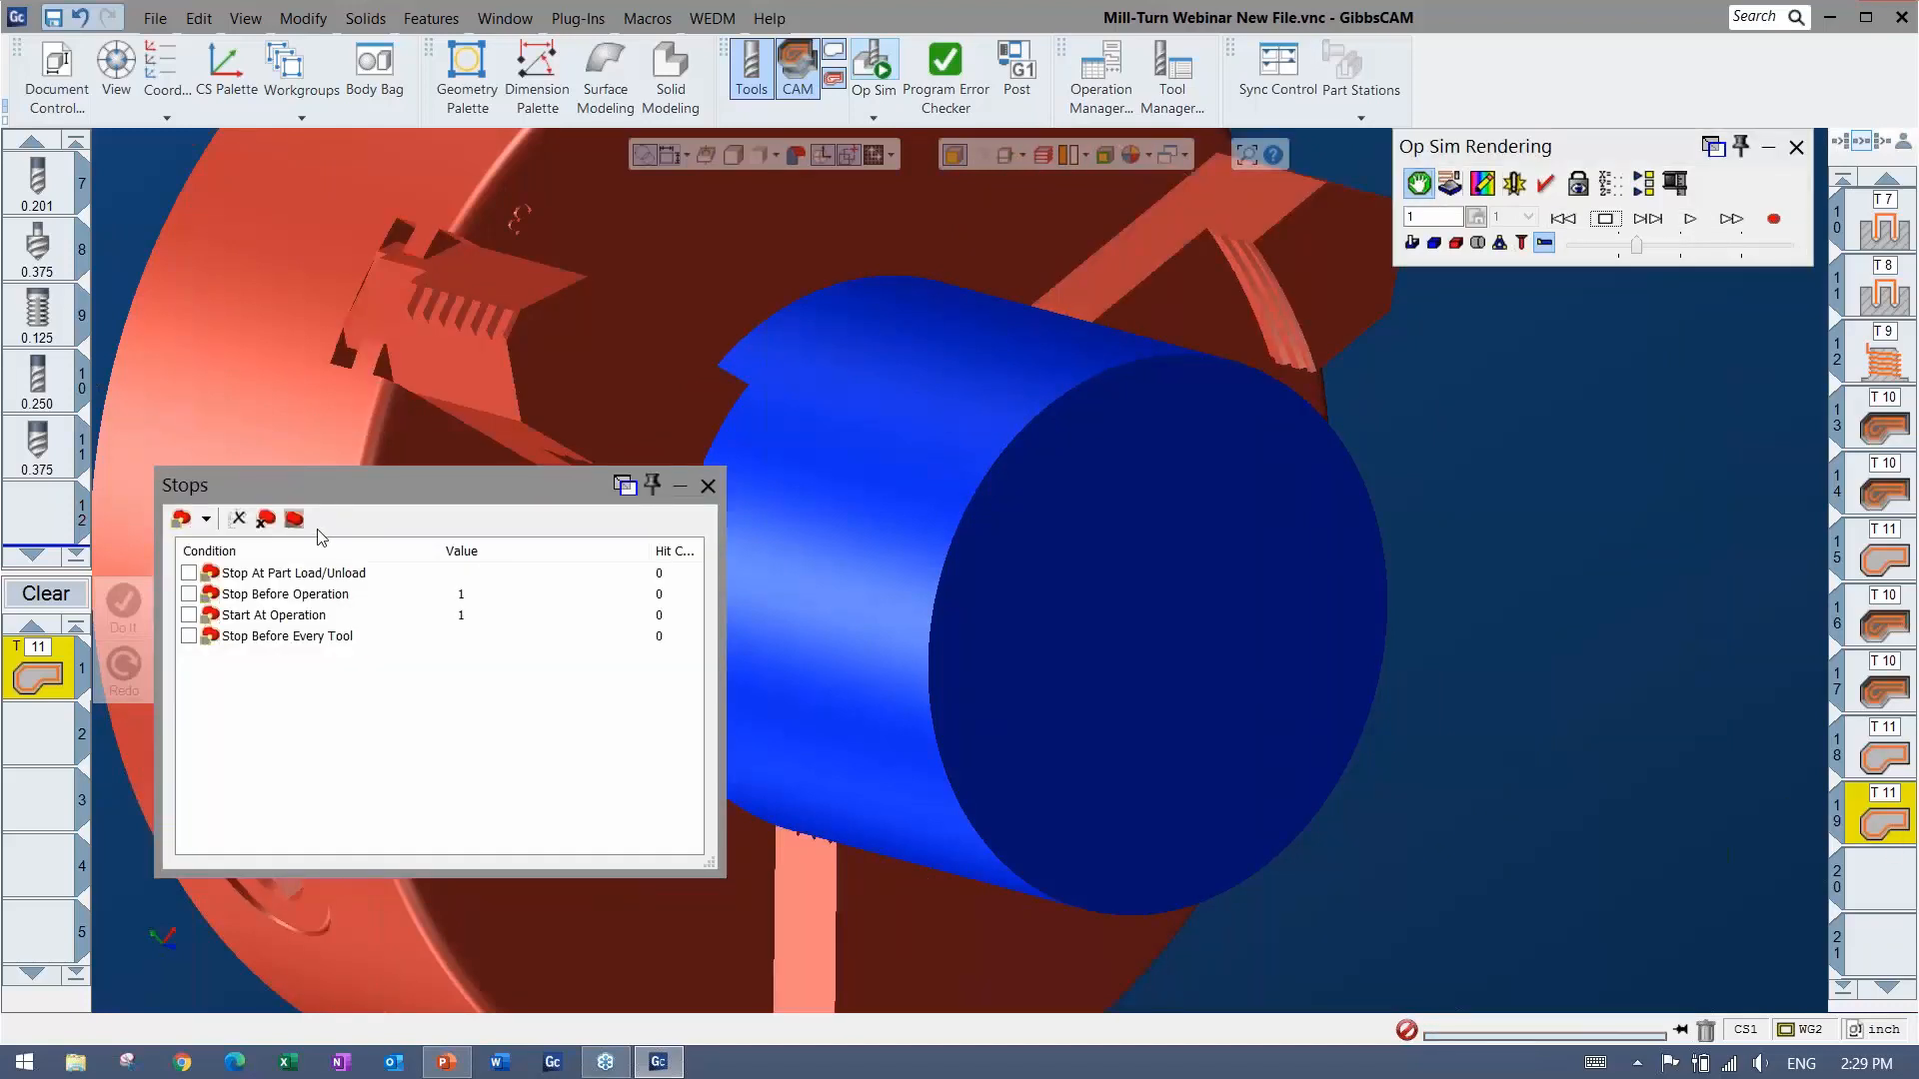
{"action": "double_click", "coordinate": [245, 595]}
{"action": "left_click", "coordinate": [1085, 487]}
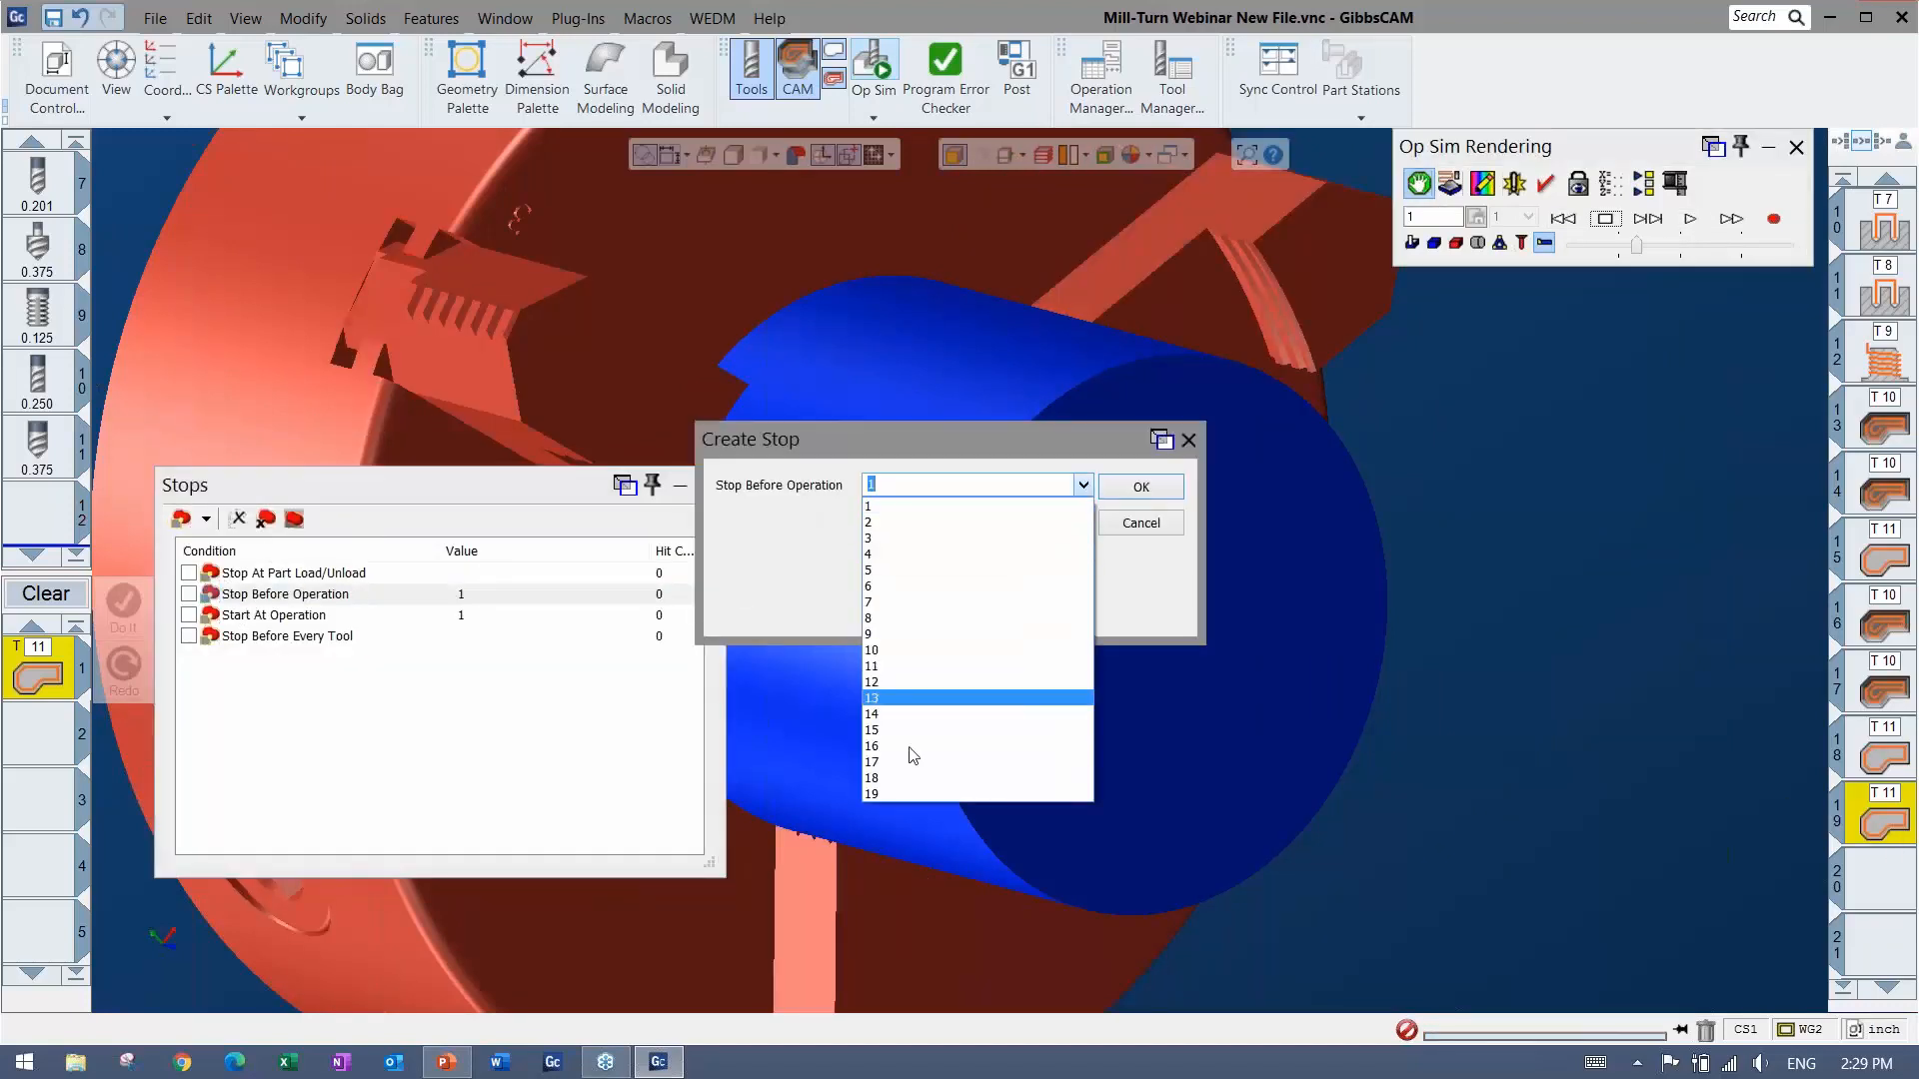
{"action": "left_click", "coordinate": [870, 793]}
{"action": "left_click", "coordinate": [1141, 489]}
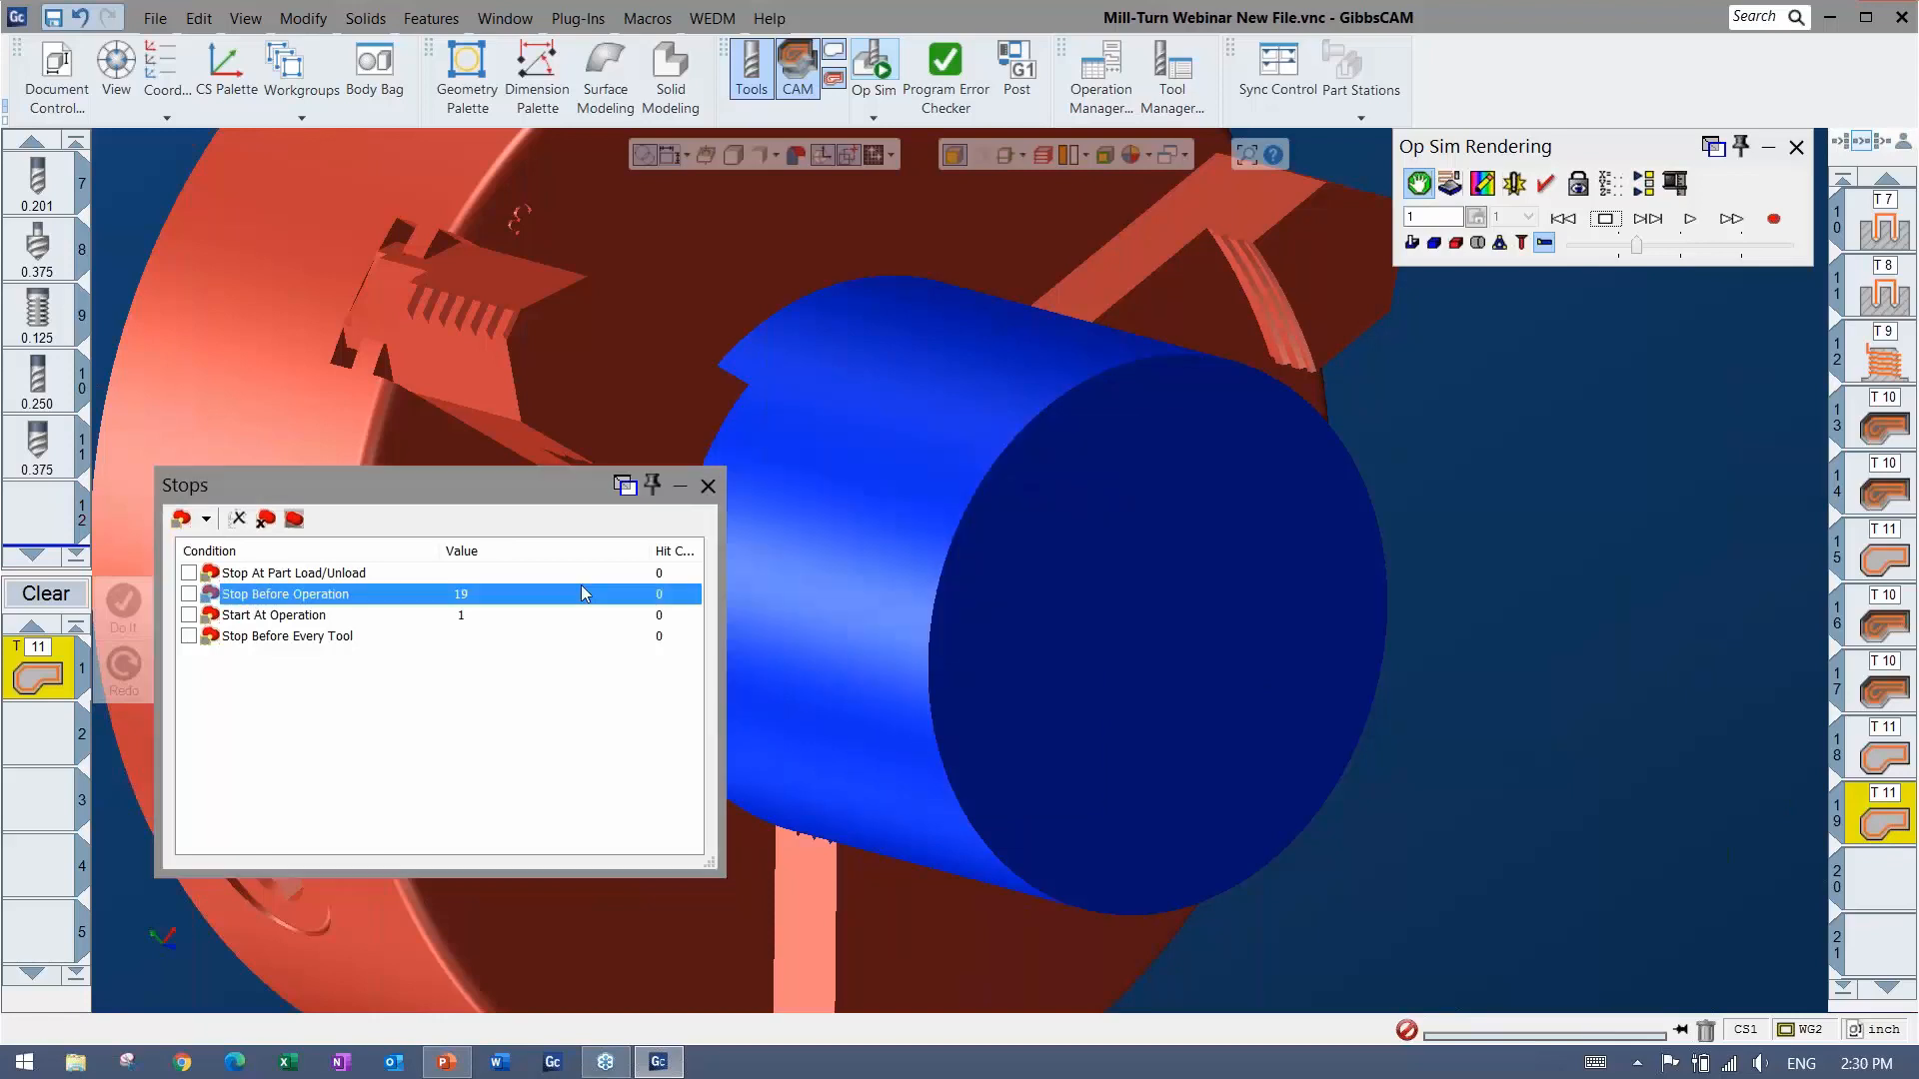
{"action": "left_click", "coordinate": [189, 595]}
{"action": "left_click", "coordinate": [708, 486]}
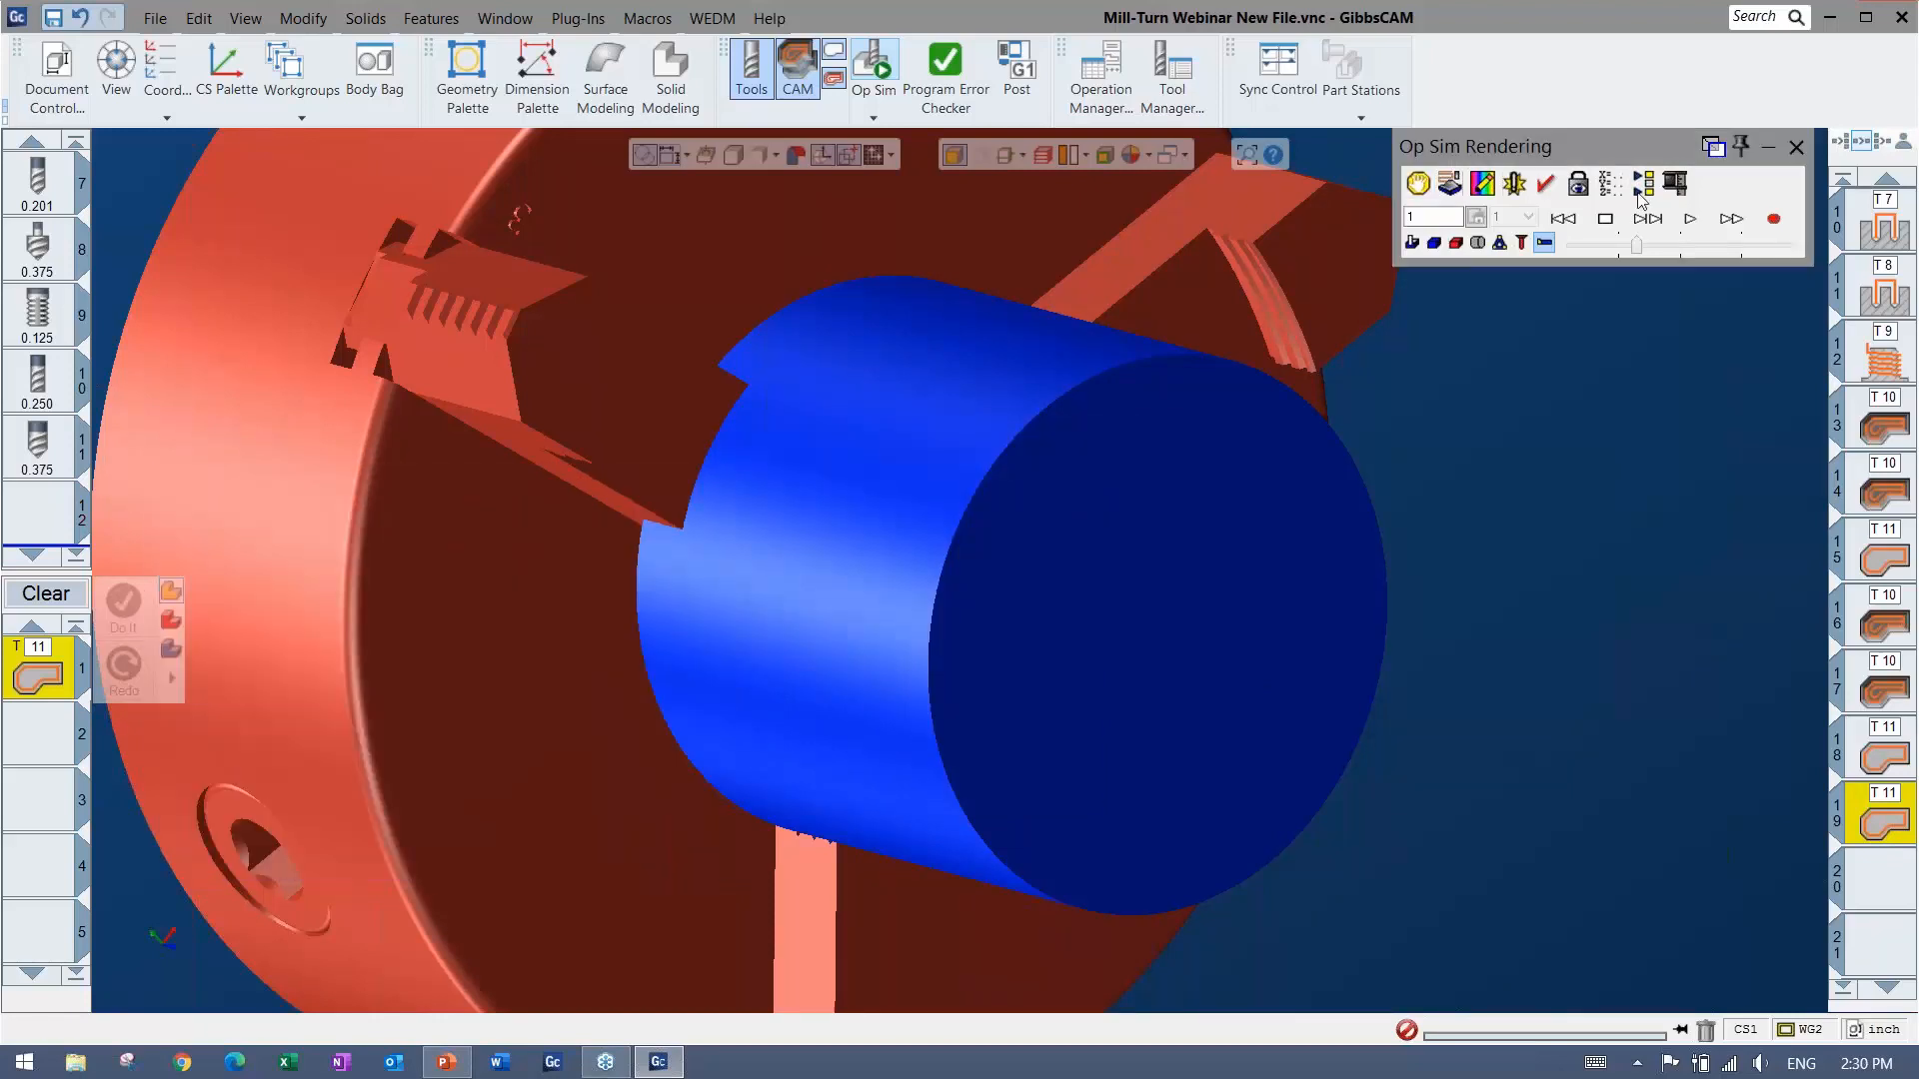
Run the simulation at high speed through the operations preceding the engraving.
{"action": "left_click_drag", "start_coordinate": [1636, 245], "coordinate": [1771, 245]}
{"action": "left_click", "coordinate": [1689, 219]}
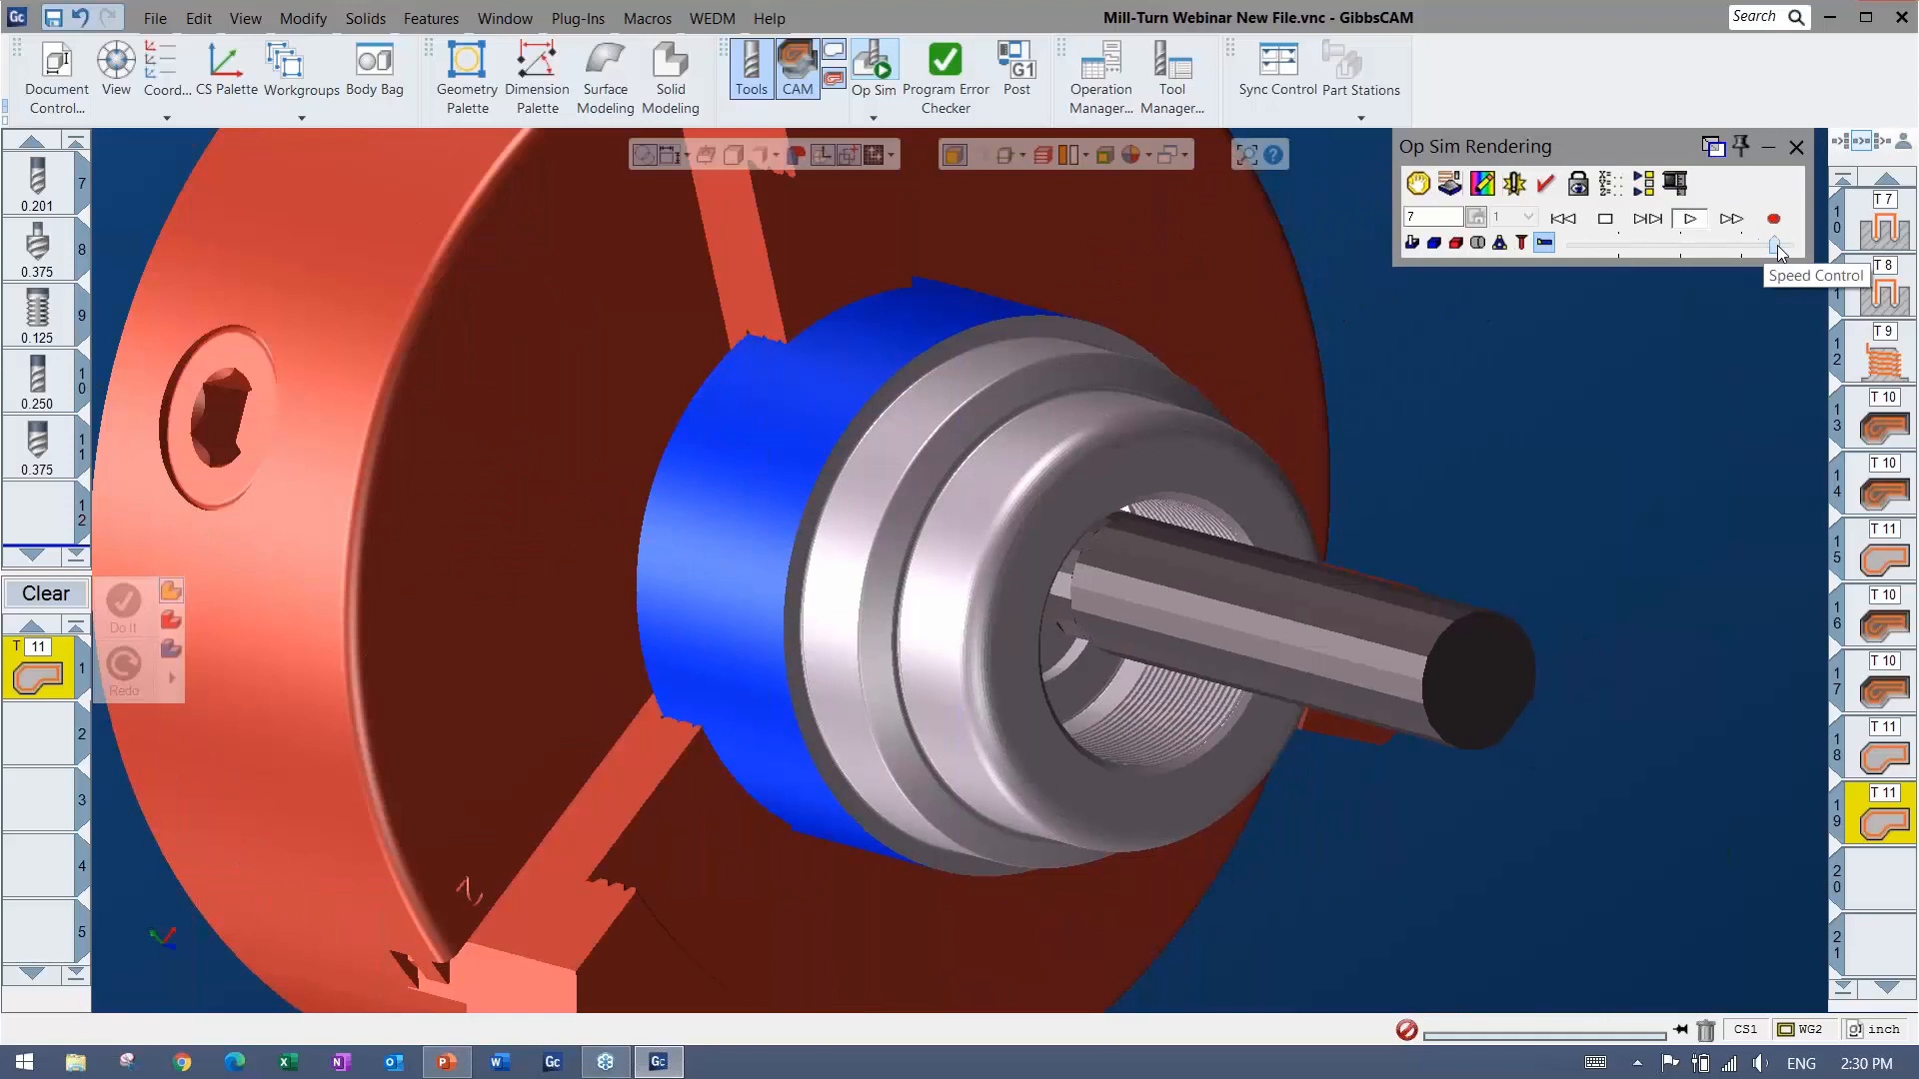
{"action": "left_click", "coordinate": [1728, 224]}
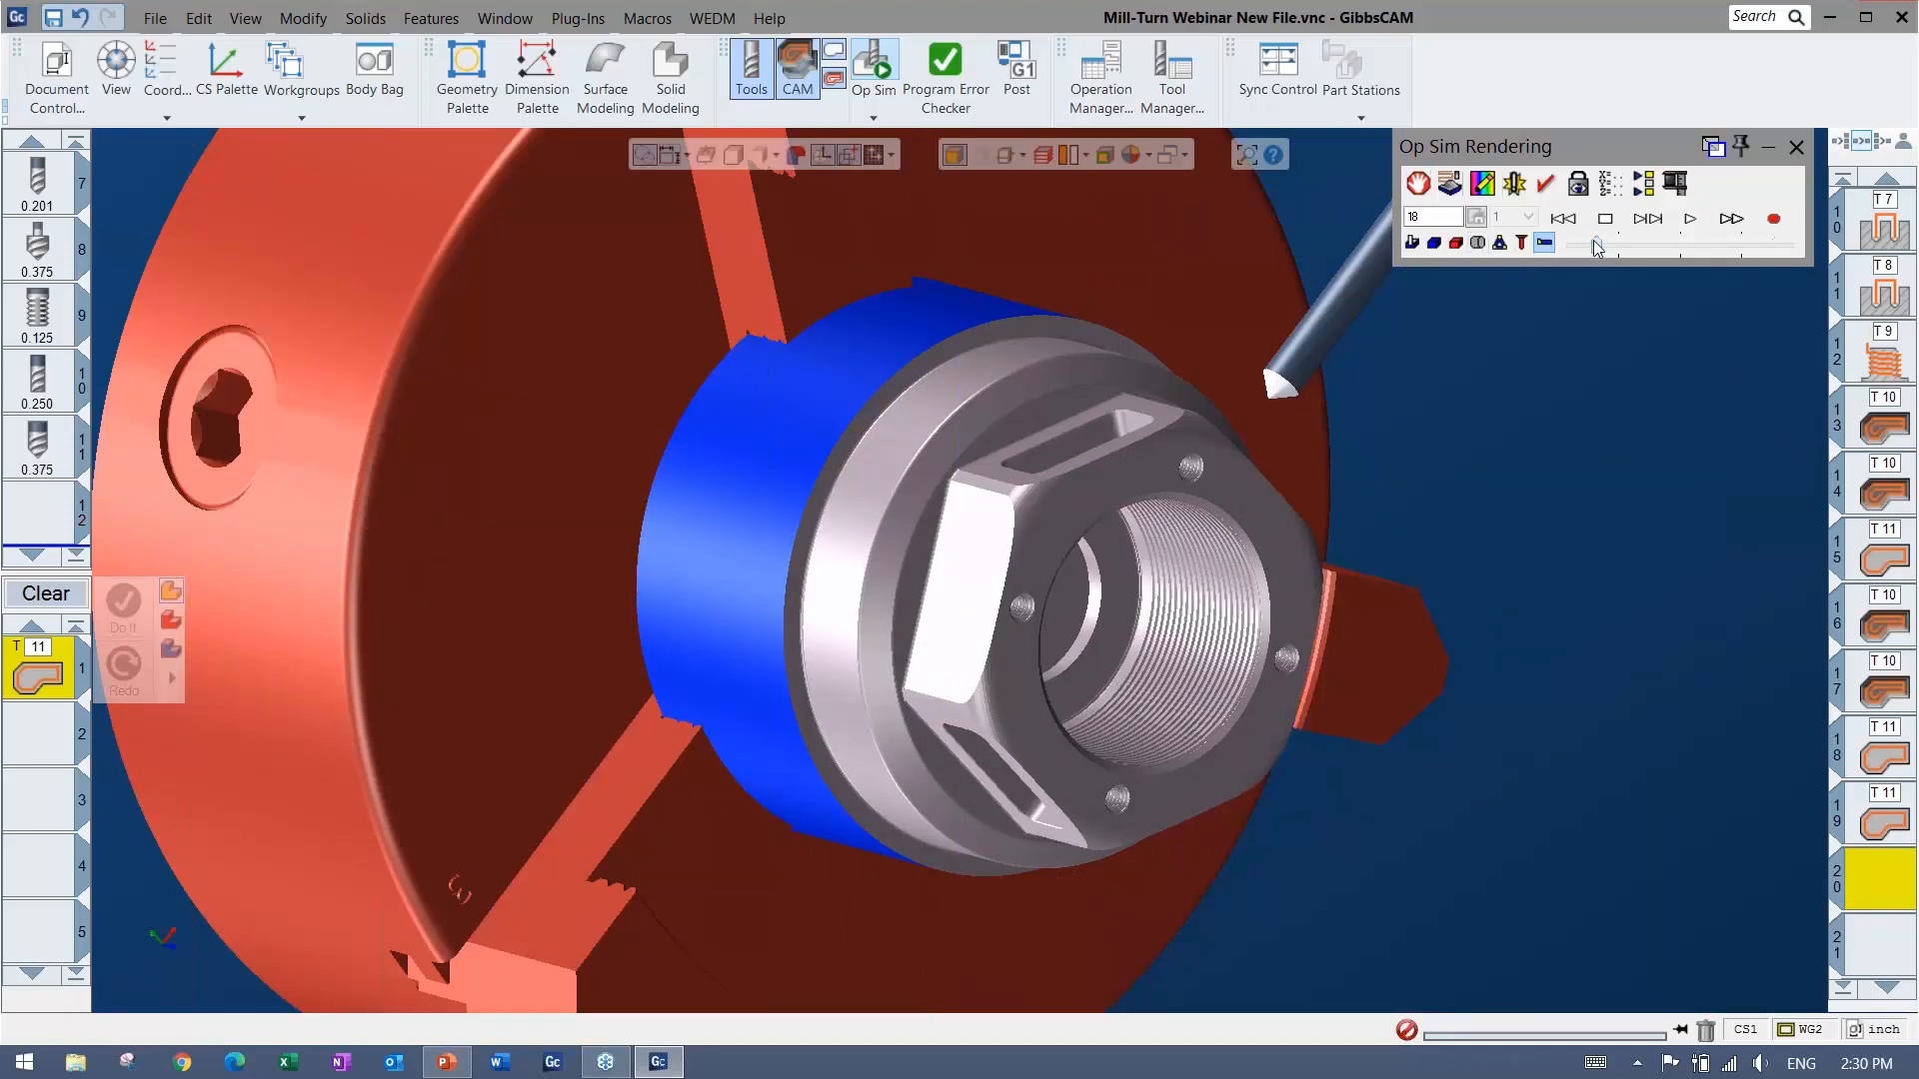
Simulate the rotary engraving to the end of the program, inspect the engraved rim, and close the simulation.
{"action": "left_click", "coordinate": [1687, 219]}
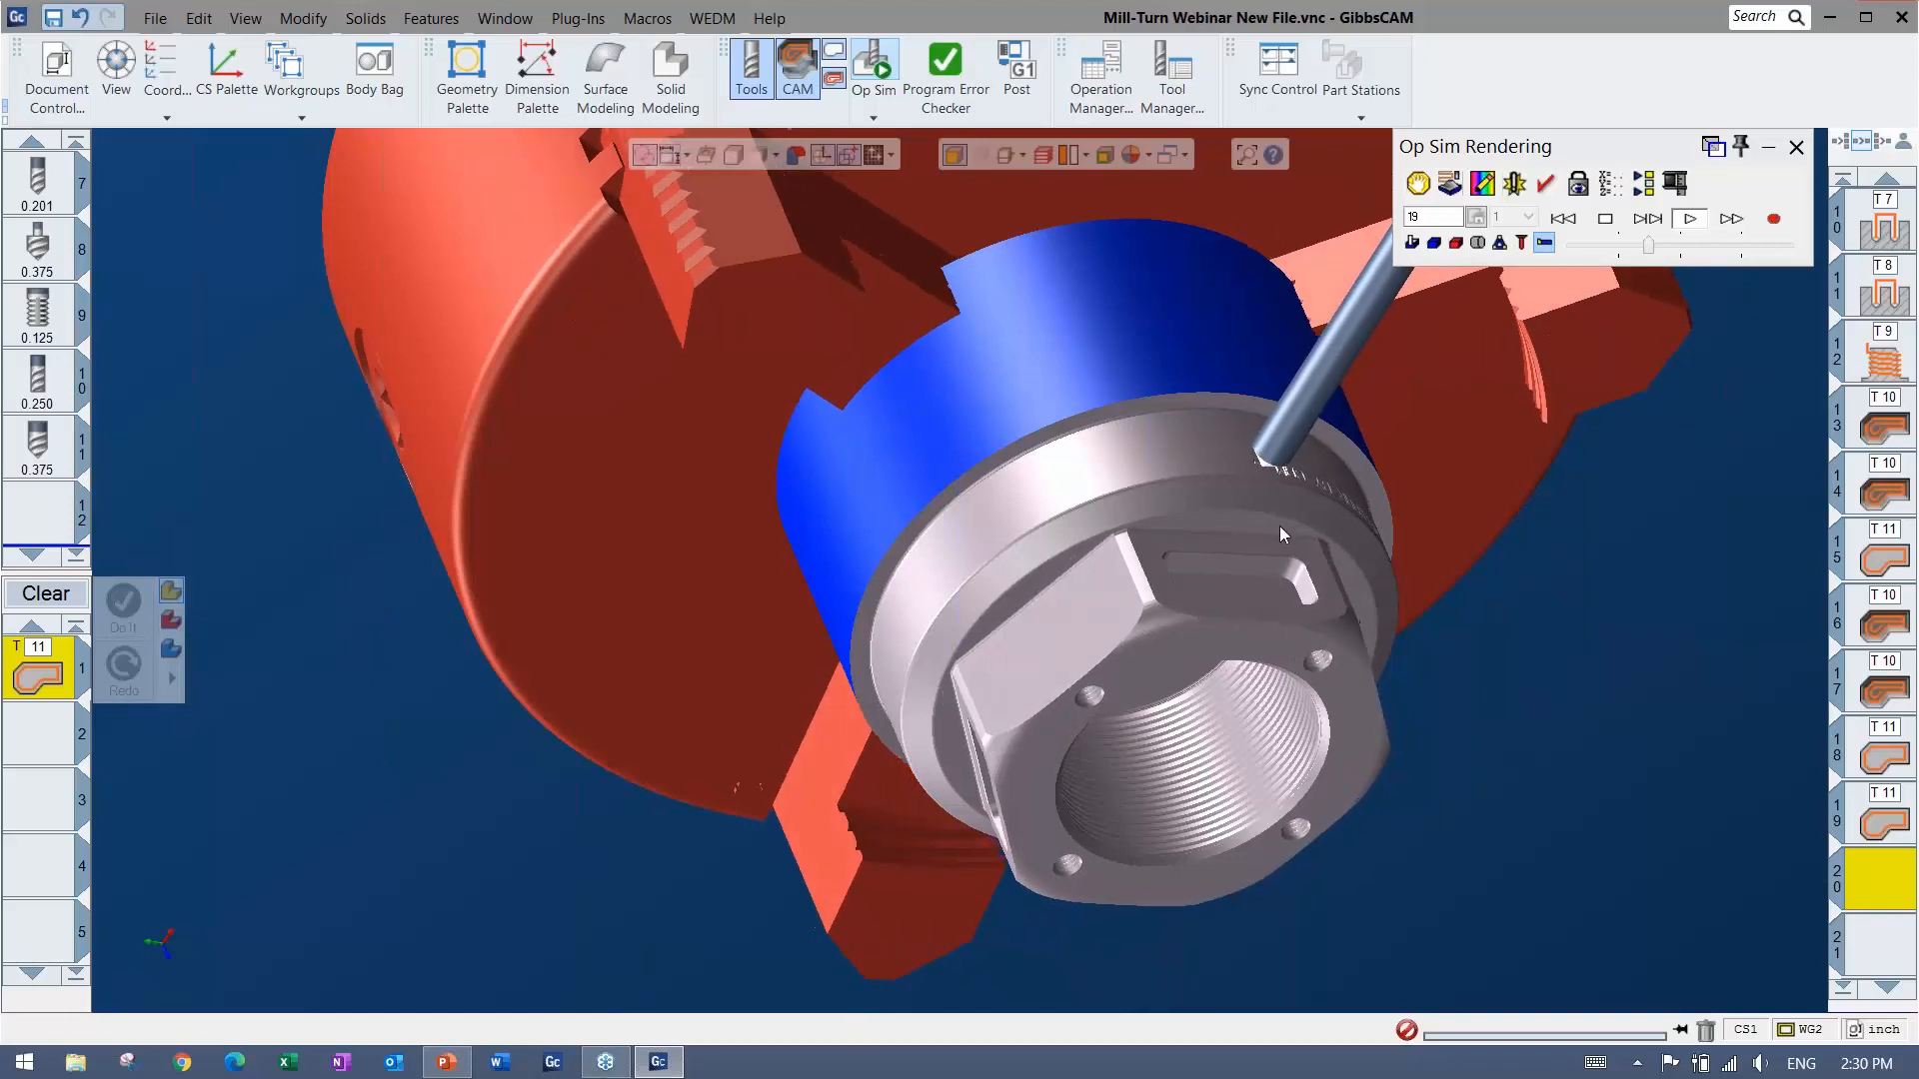
{"action": "left_click_drag", "start_coordinate": [1648, 245], "coordinate": [1673, 245]}
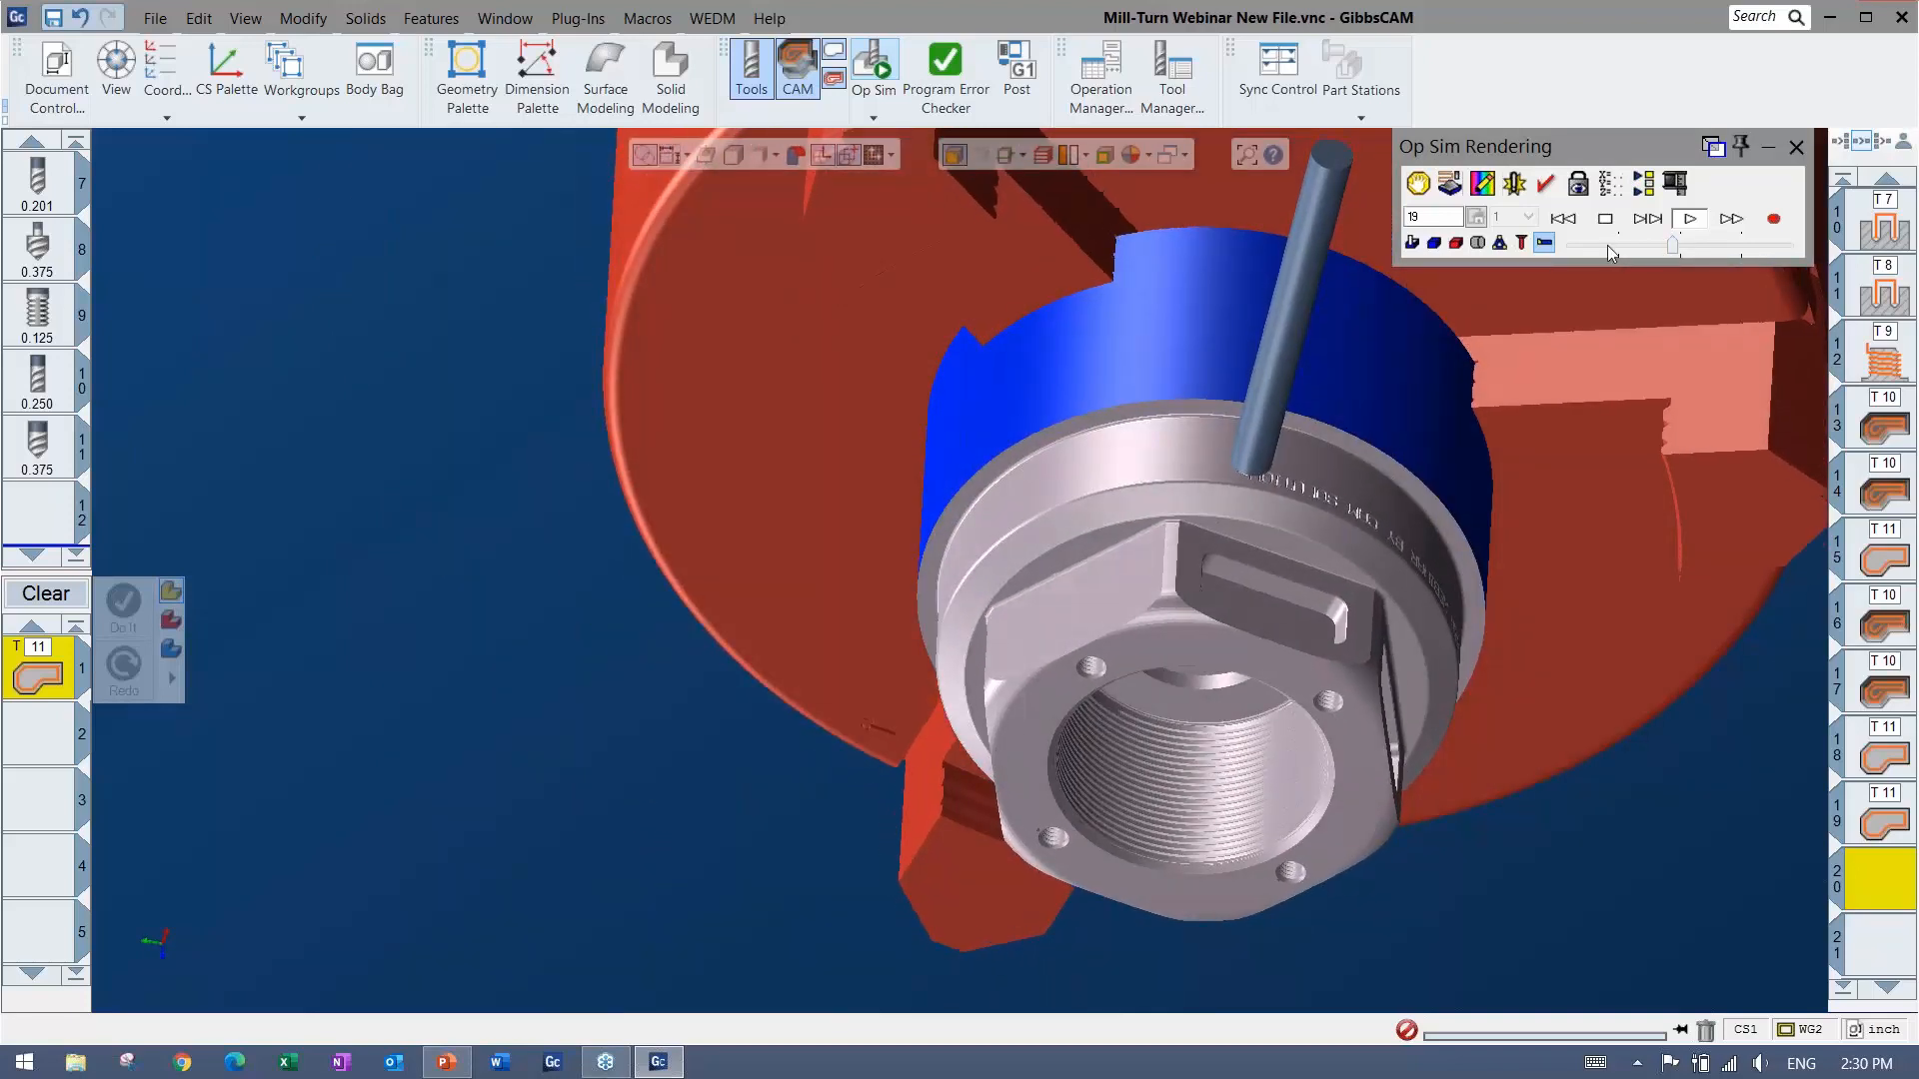
{"action": "left_click_drag", "start_coordinate": [1672, 245], "coordinate": [1702, 246]}
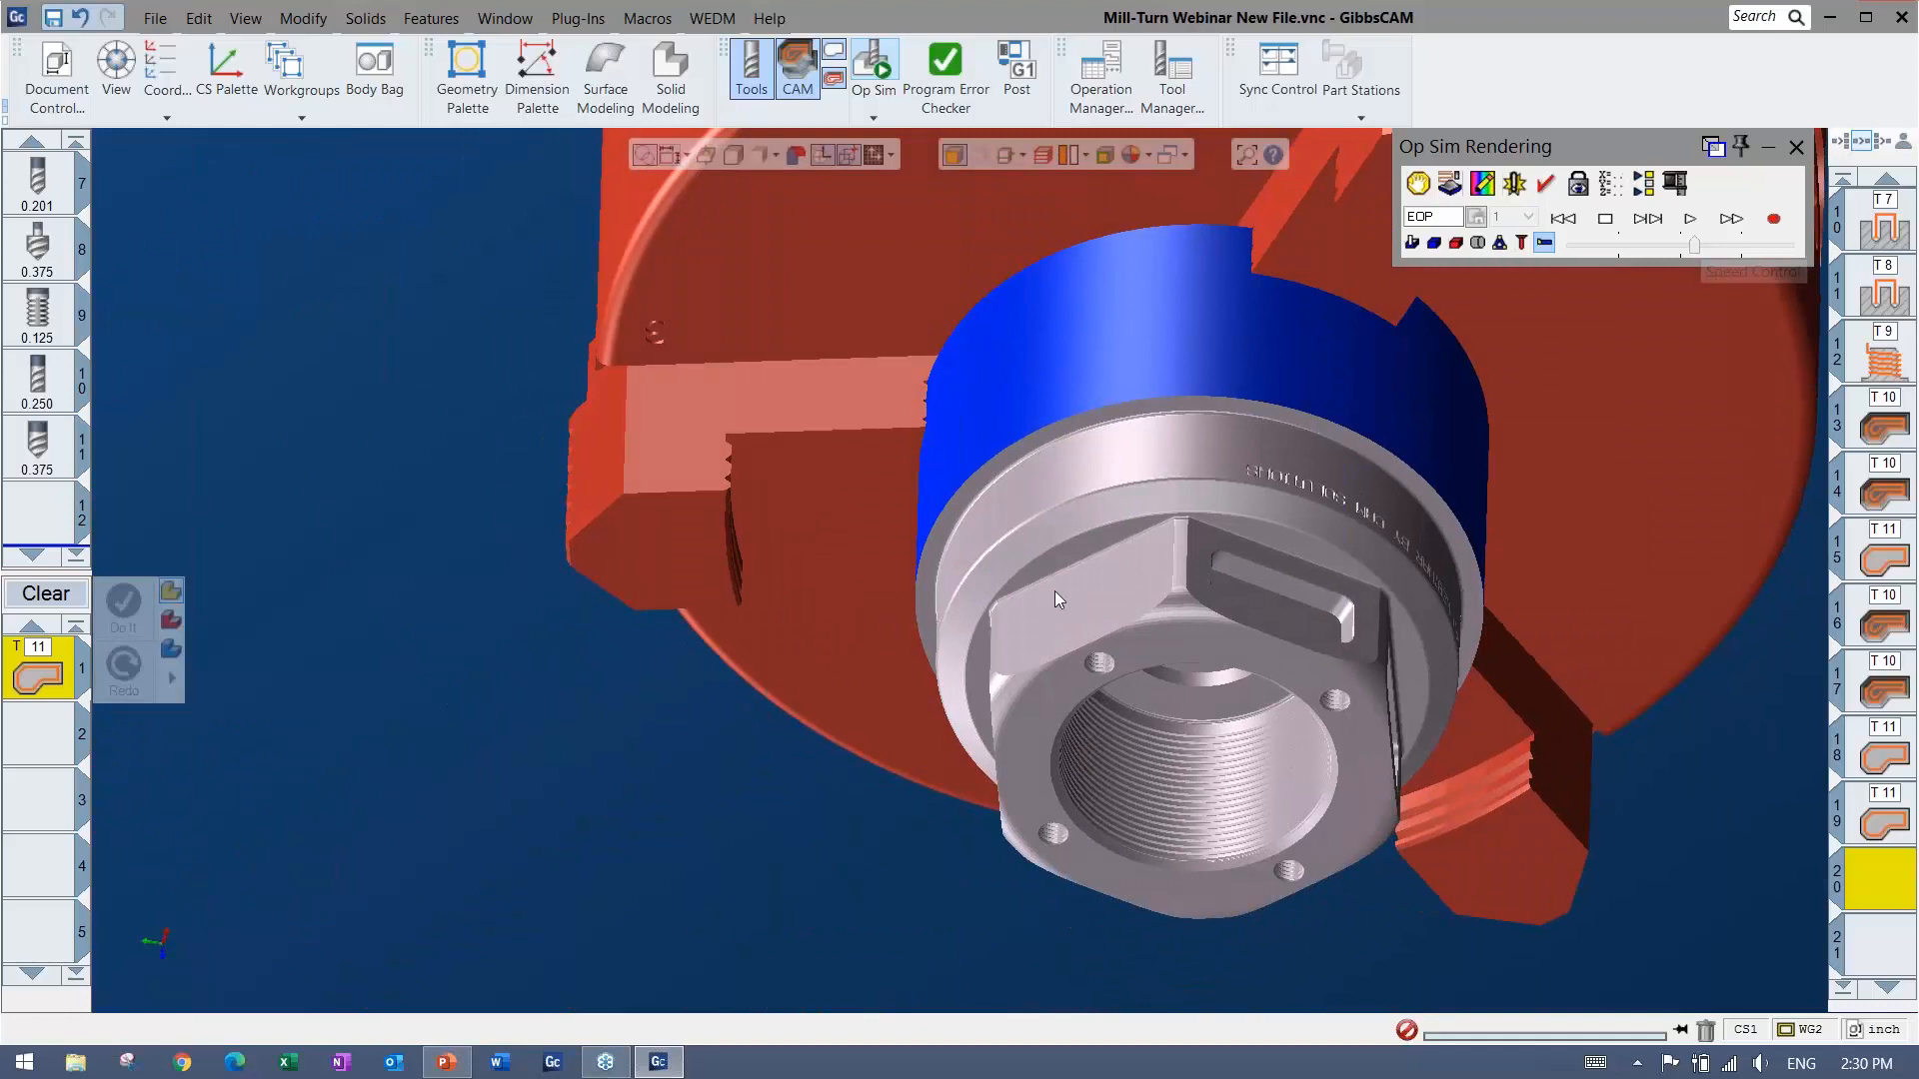
{"action": "middle_click_drag", "start_coordinate": [1055, 600], "coordinate": [1559, 393]}
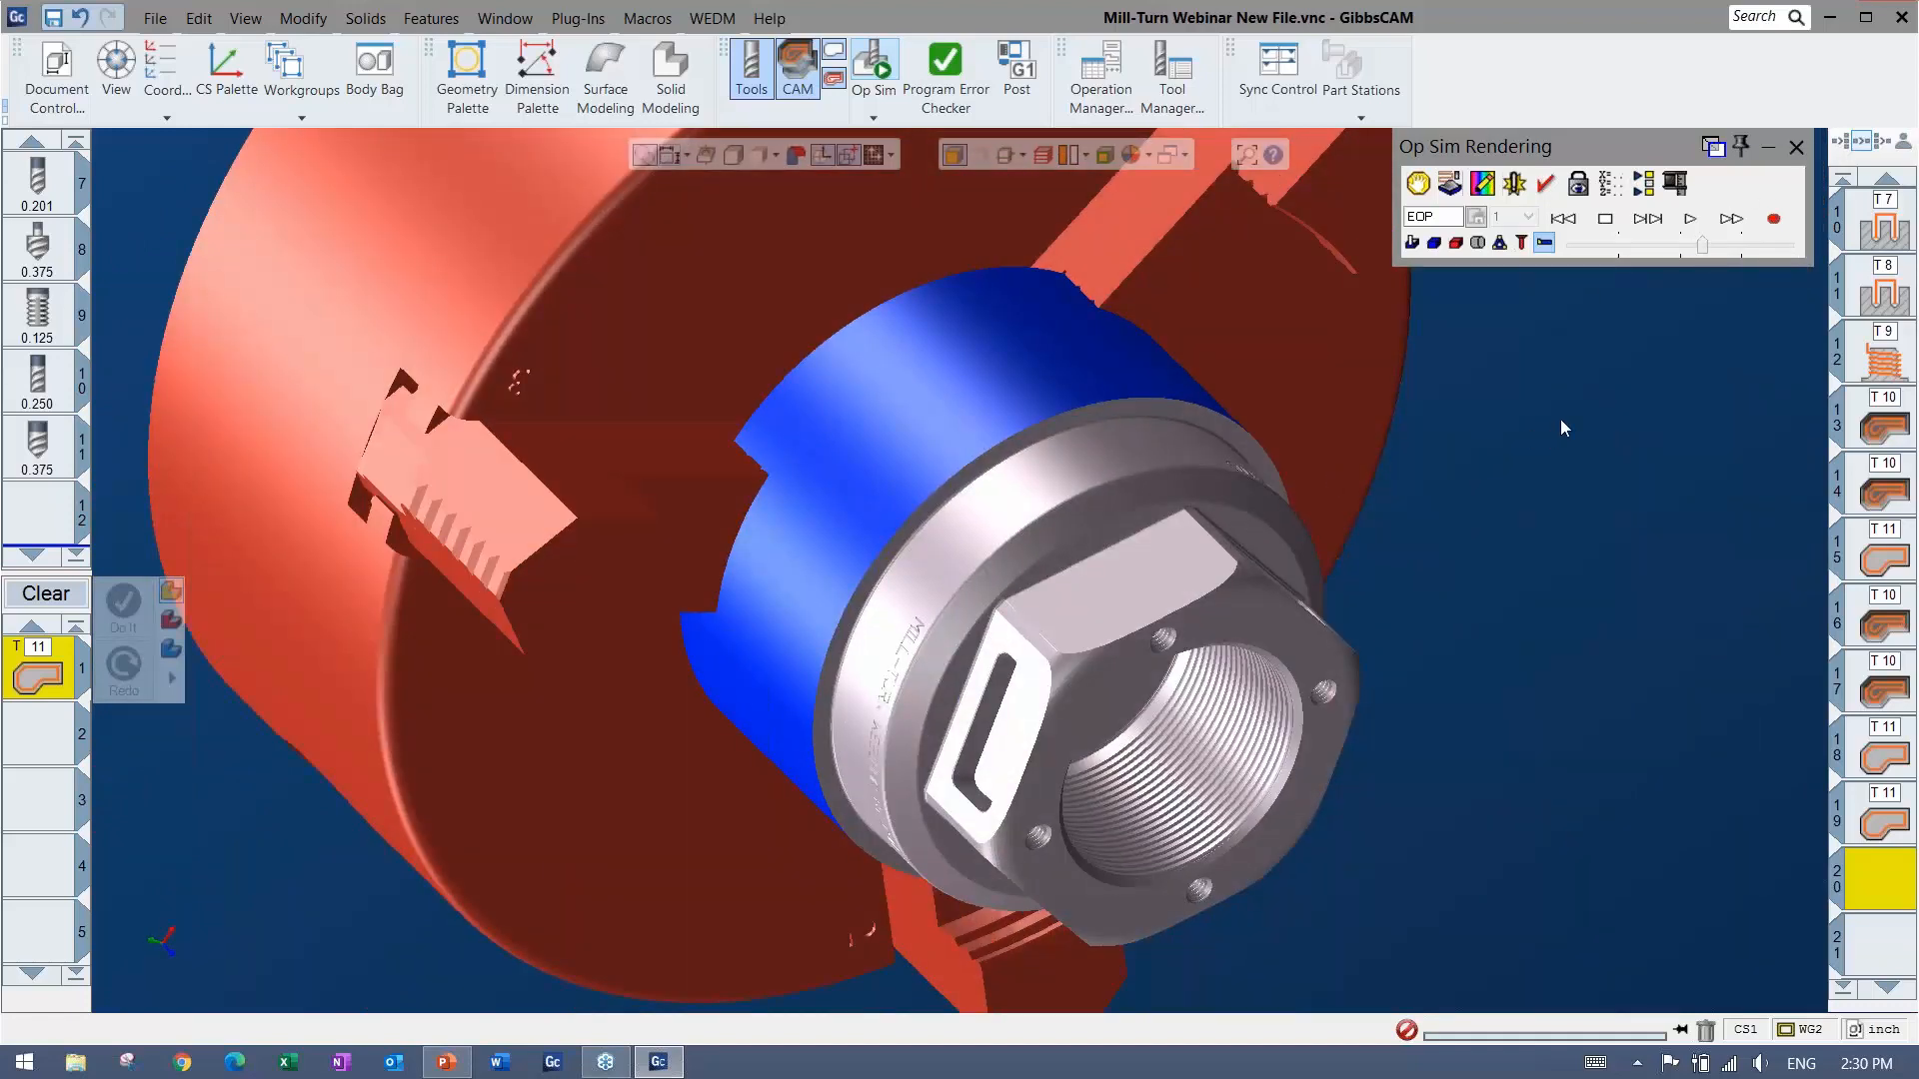
{"action": "left_click", "coordinate": [1797, 147]}
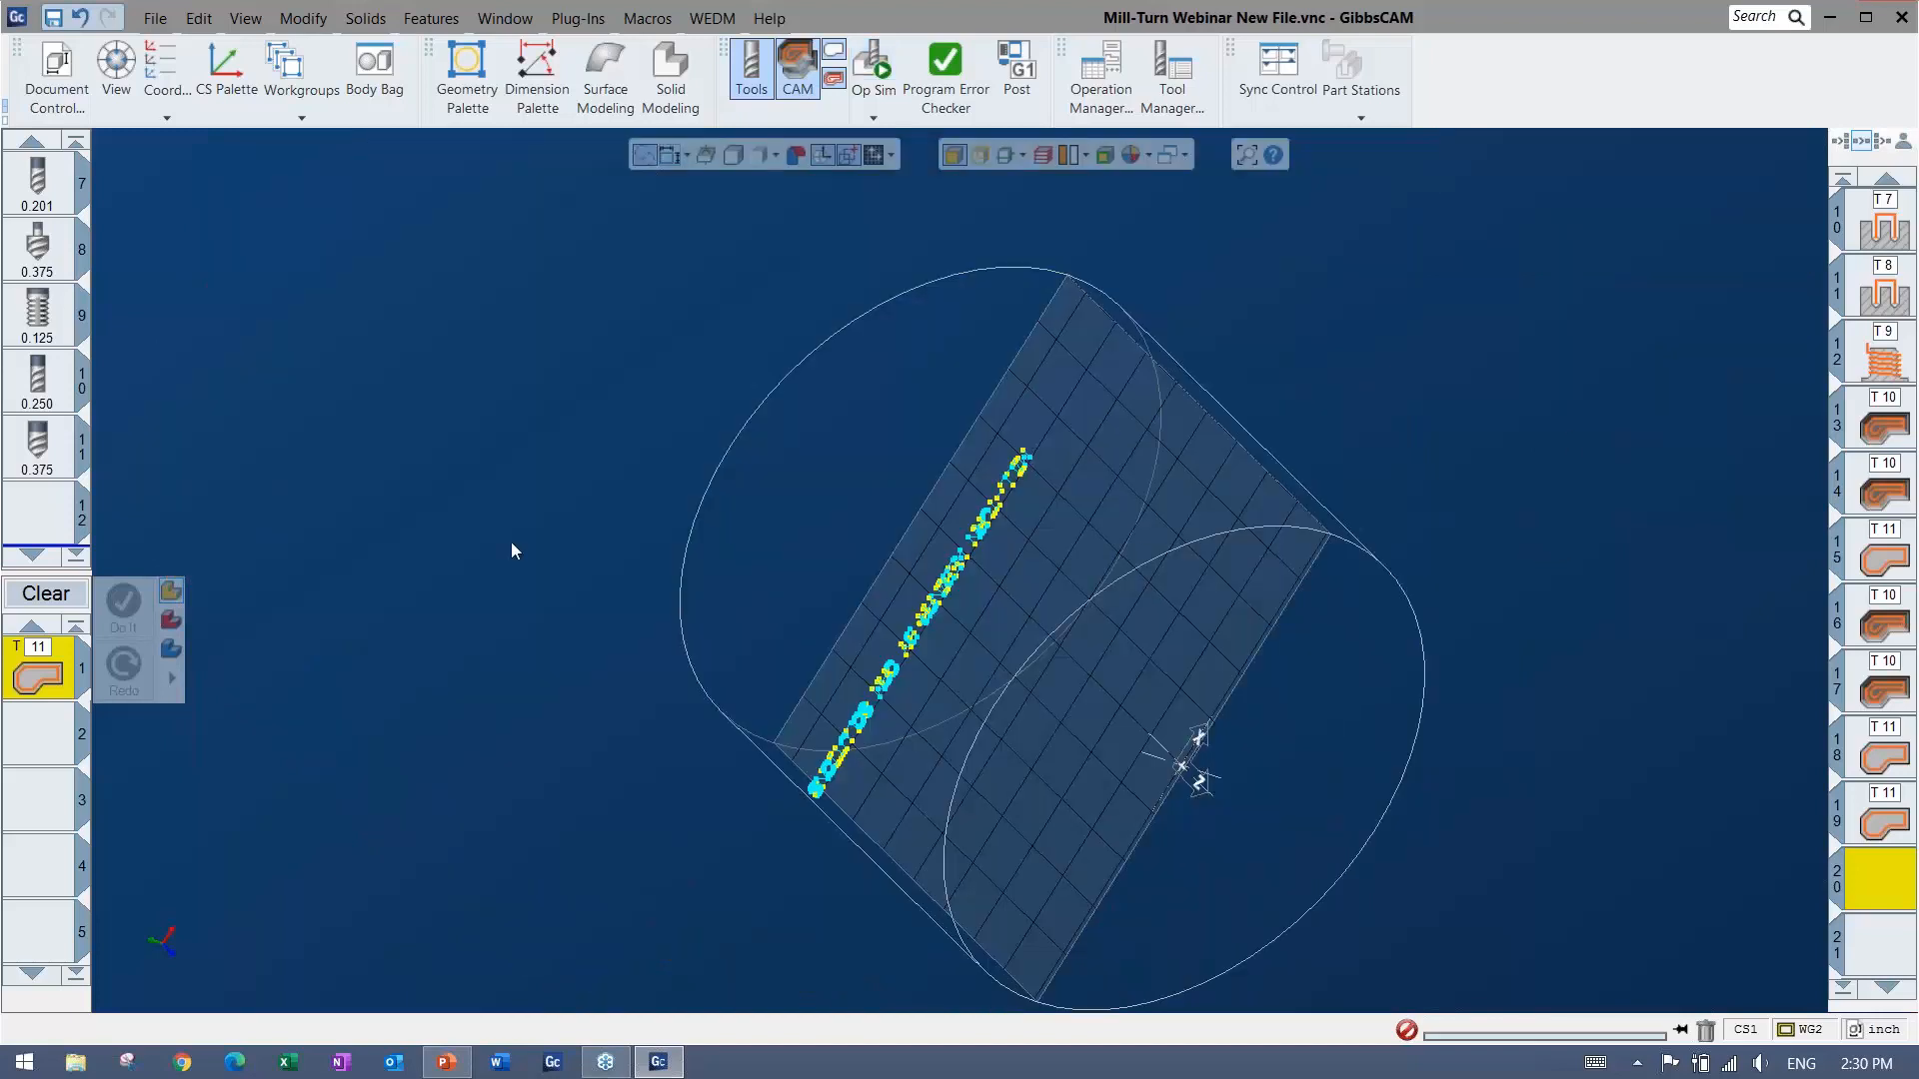
Clear the process list and load the saved process list 9 - Part Off.
{"action": "left_click", "coordinate": [40, 594]}
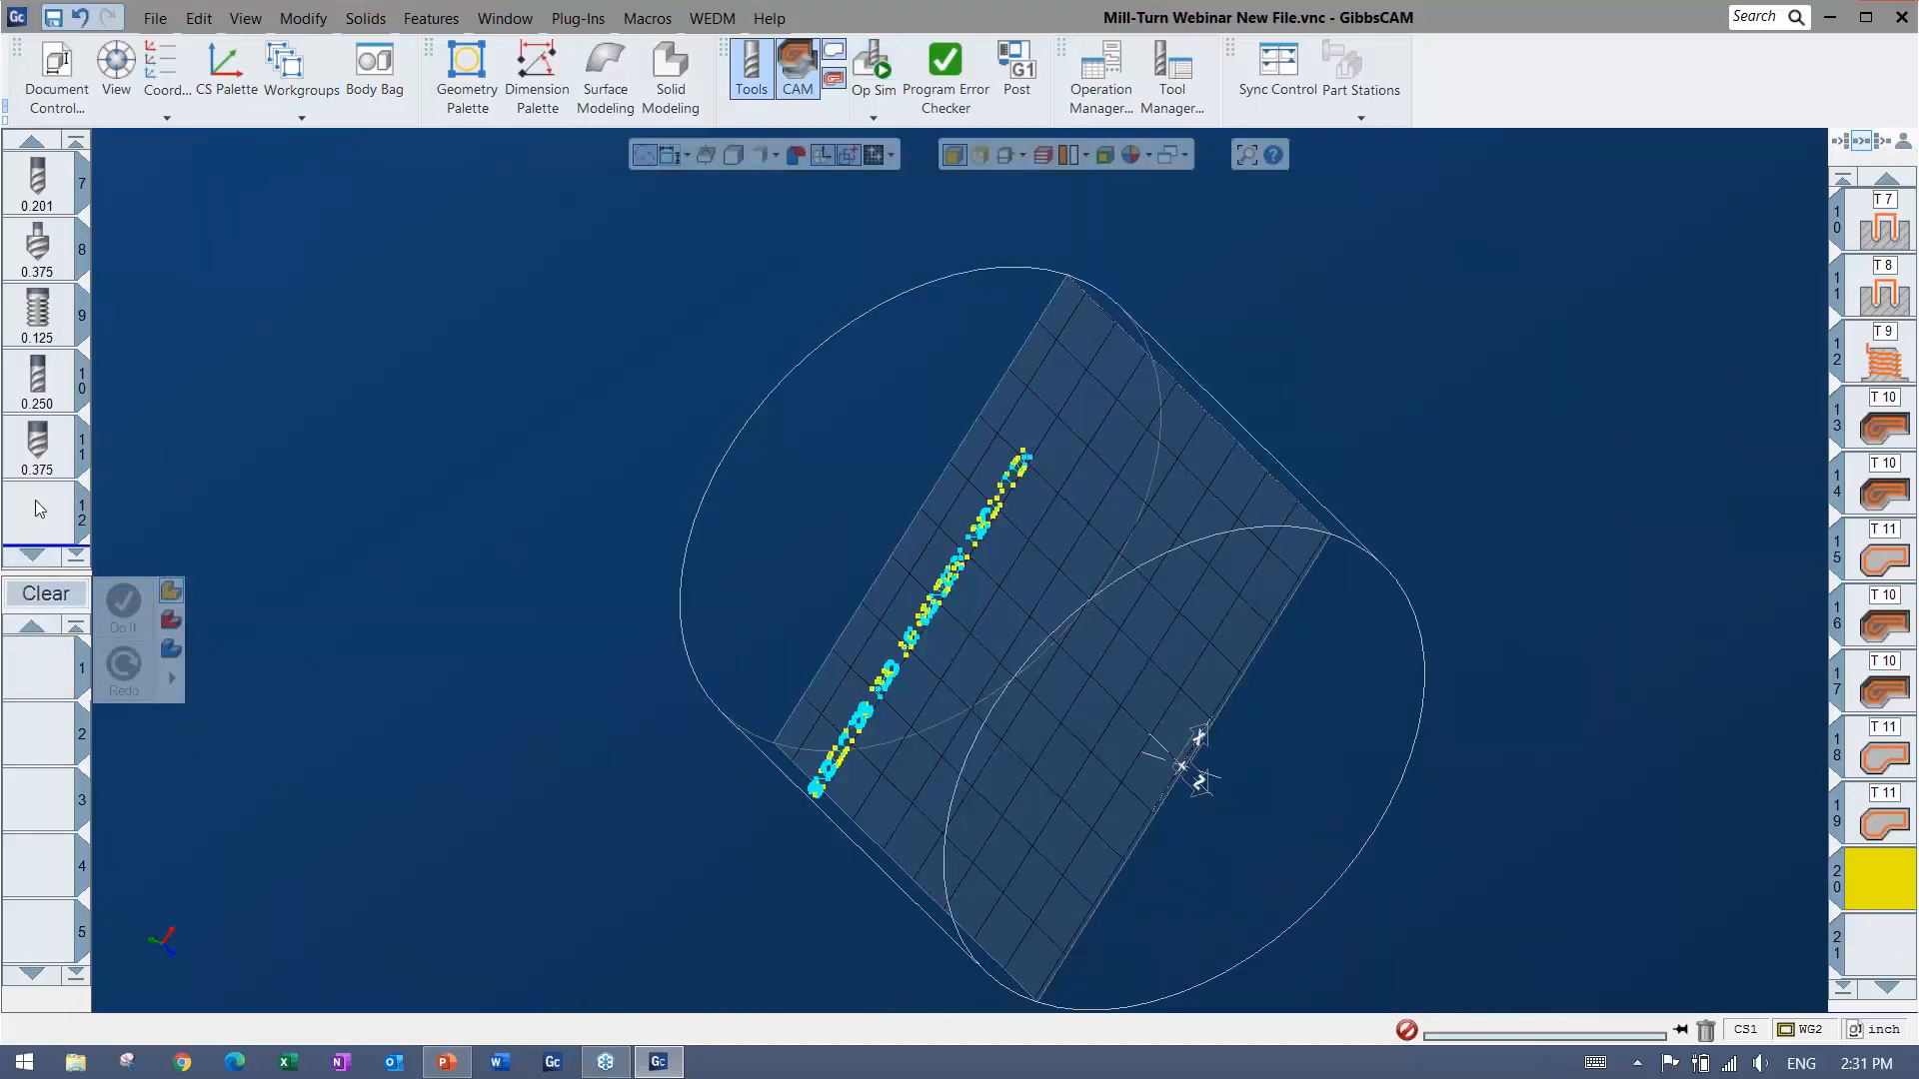
{"action": "right_click", "coordinate": [34, 669]}
{"action": "mouse_move", "coordinate": [89, 852]}
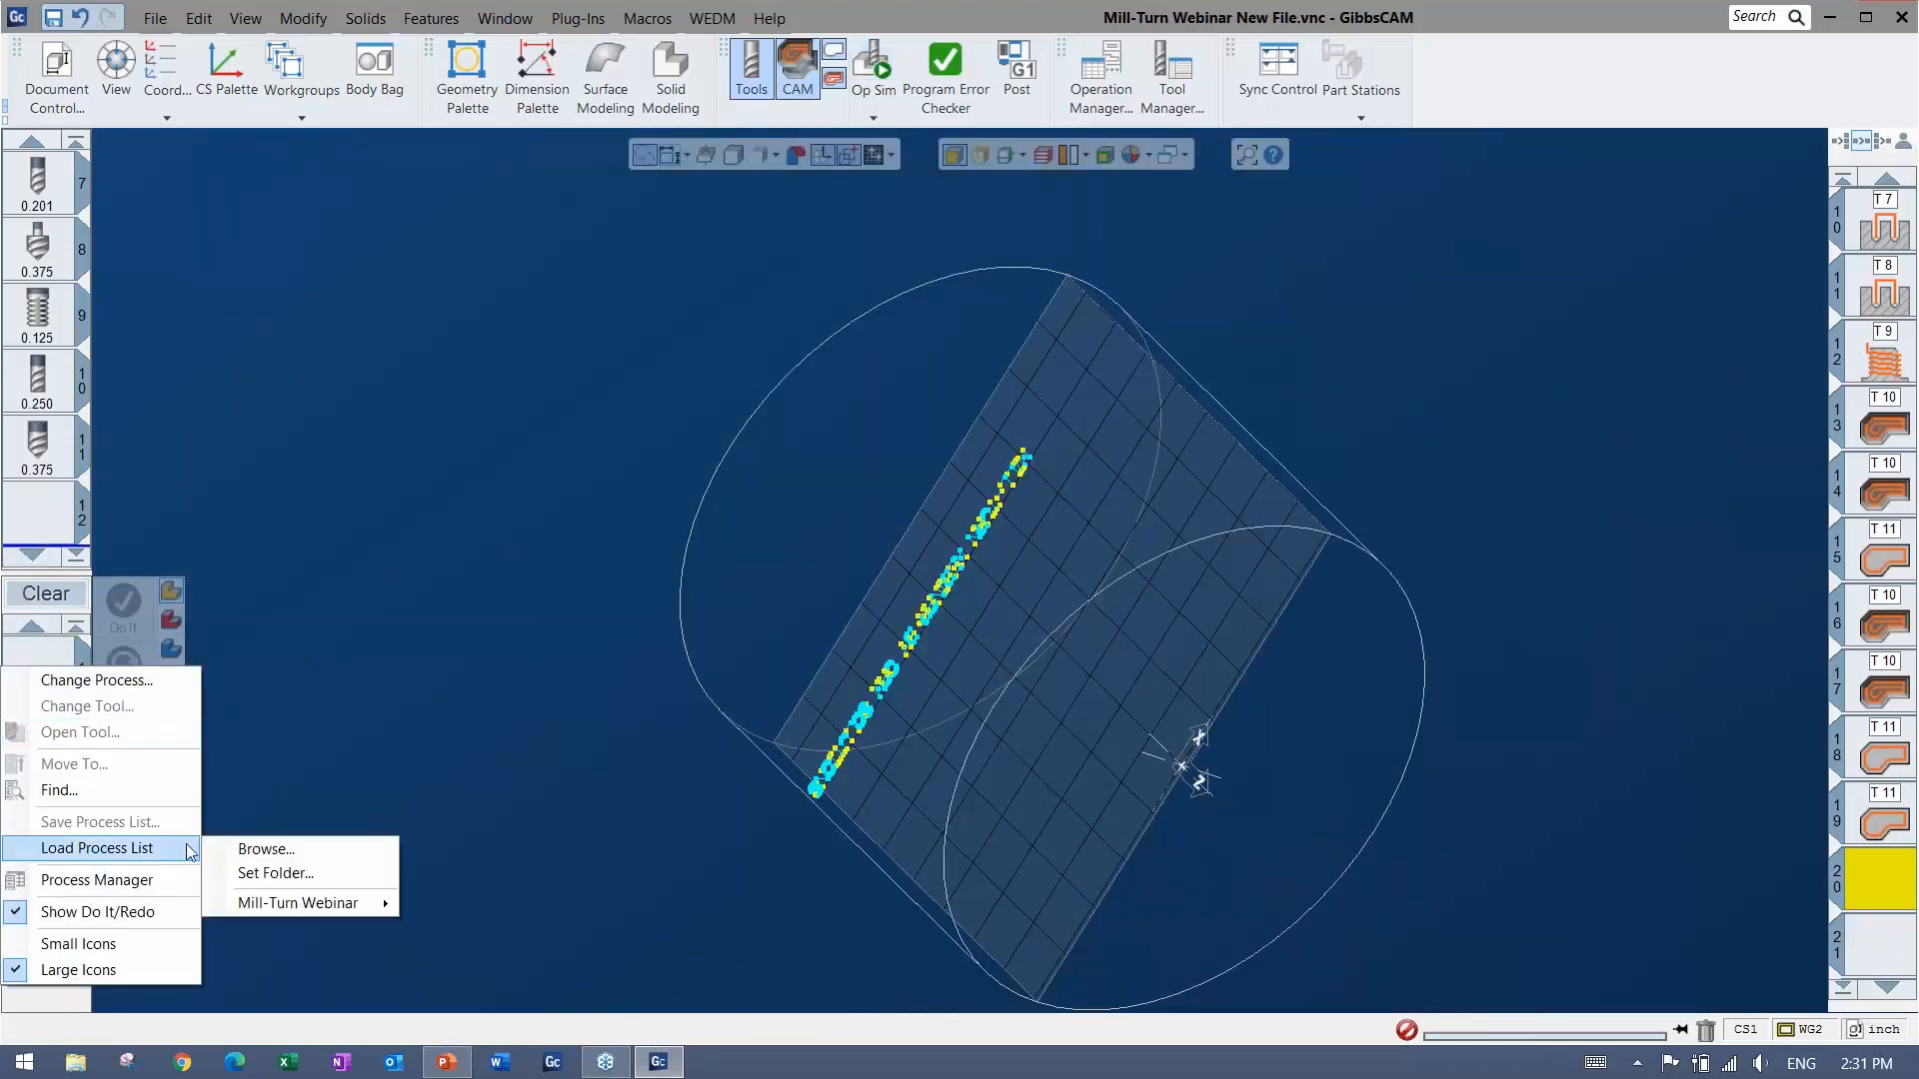
{"action": "mouse_move", "coordinate": [297, 906]}
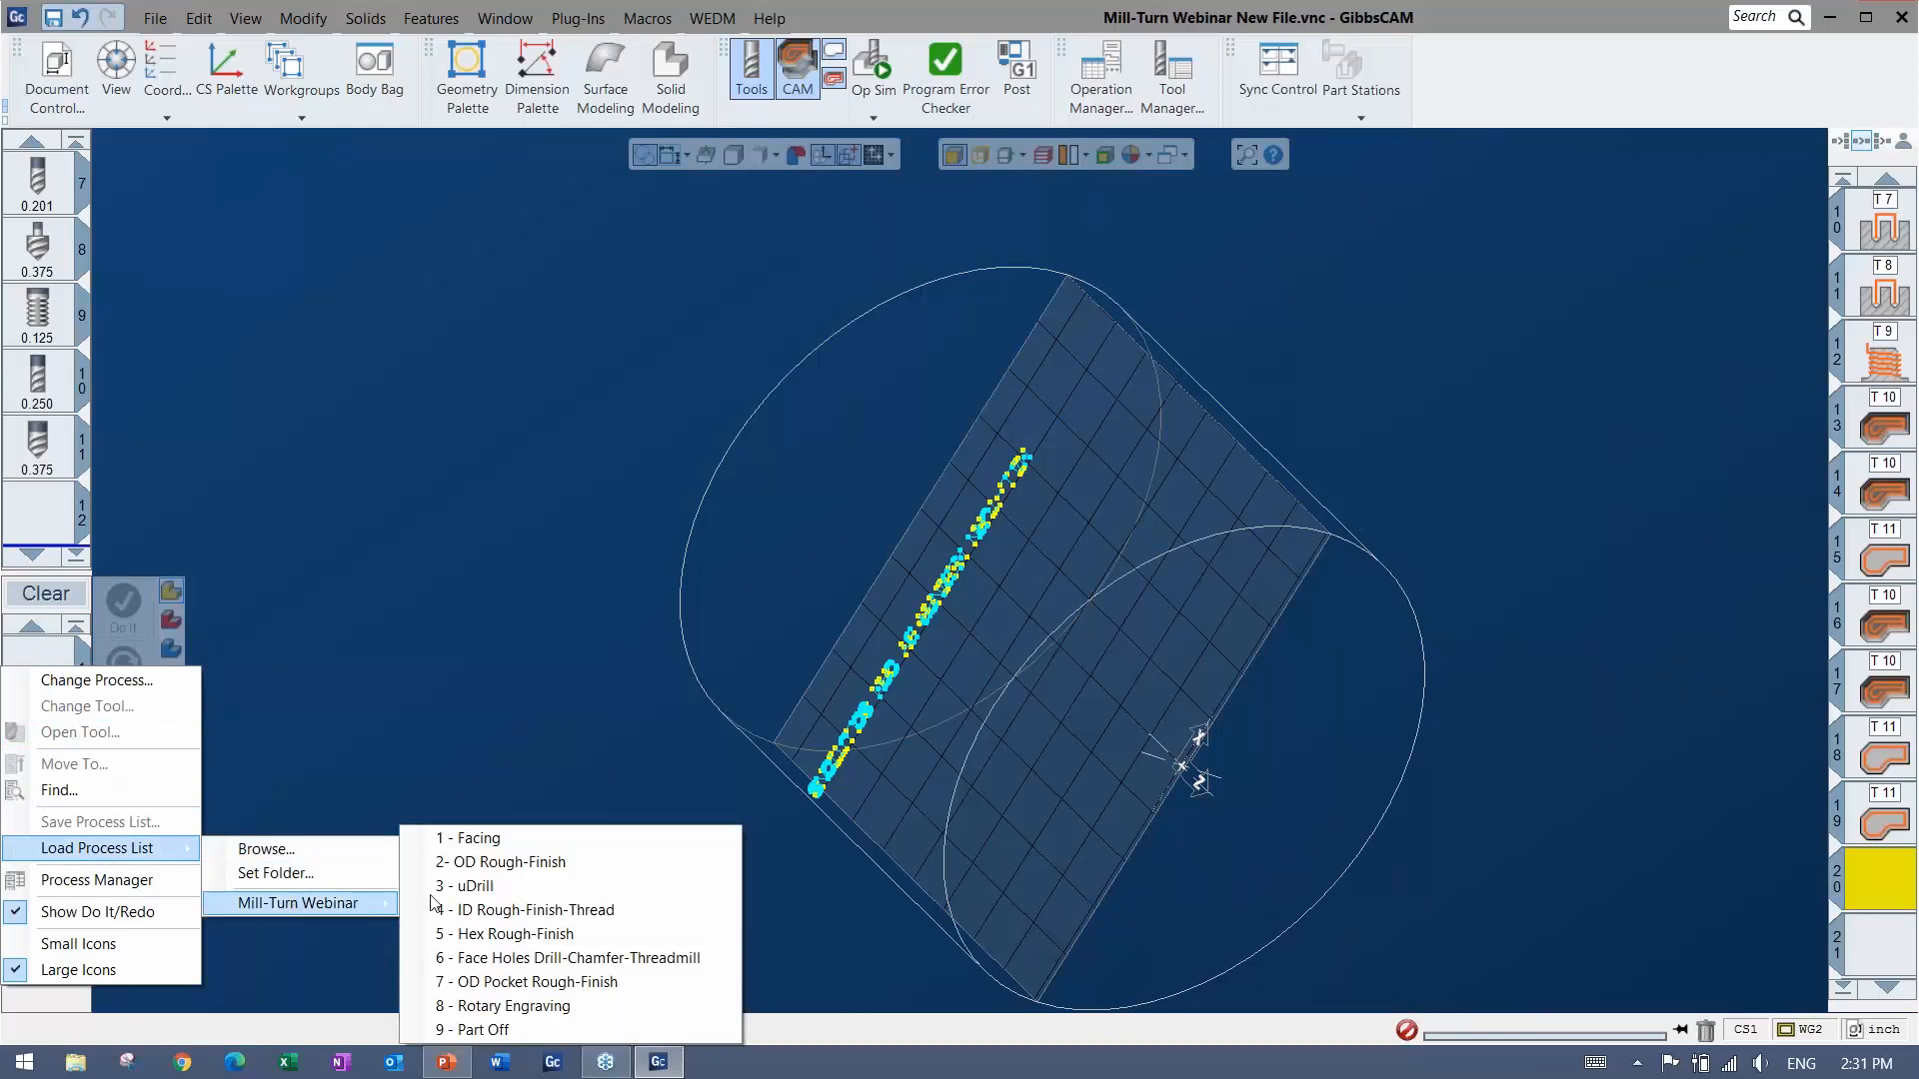
{"action": "left_click", "coordinate": [484, 1030]}
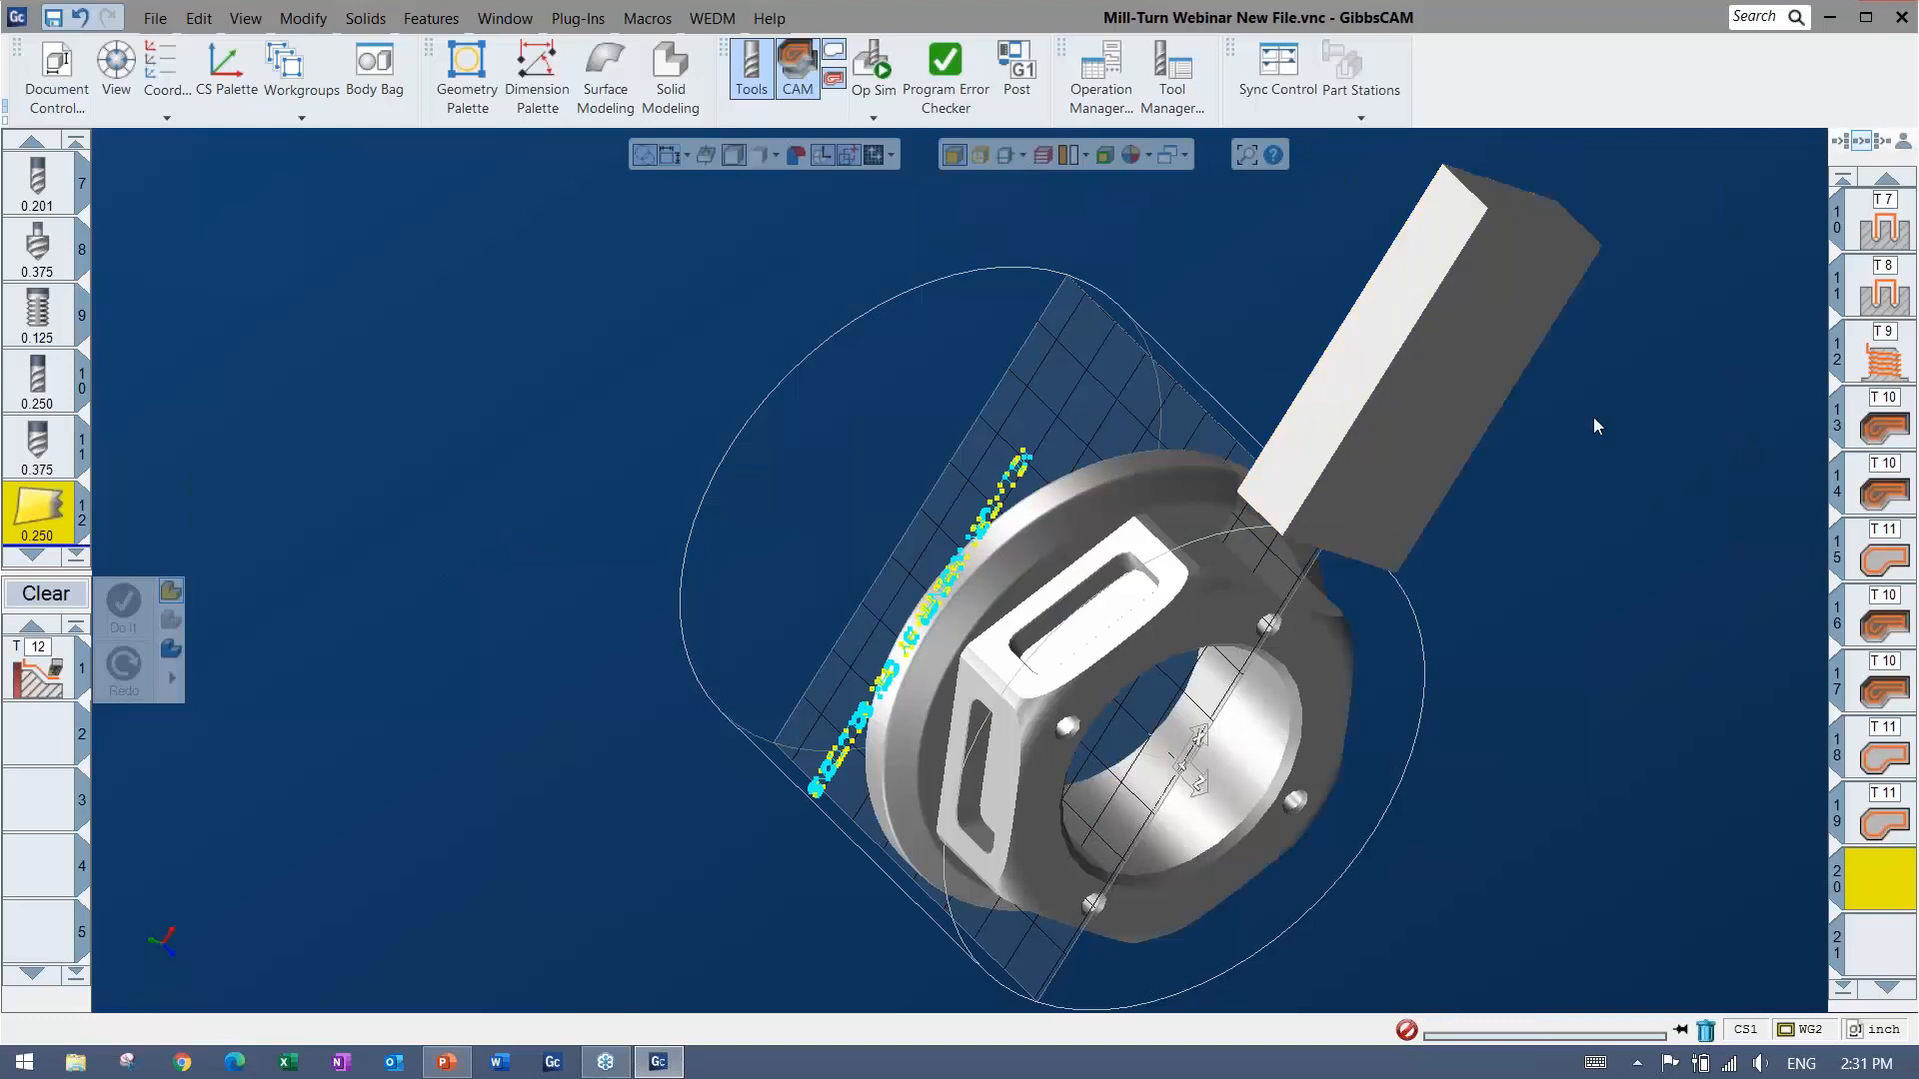
Move the rectangular block beside the part into the Body Bag, close the bag, and restore the home view.
{"action": "left_click", "coordinate": [1405, 436]}
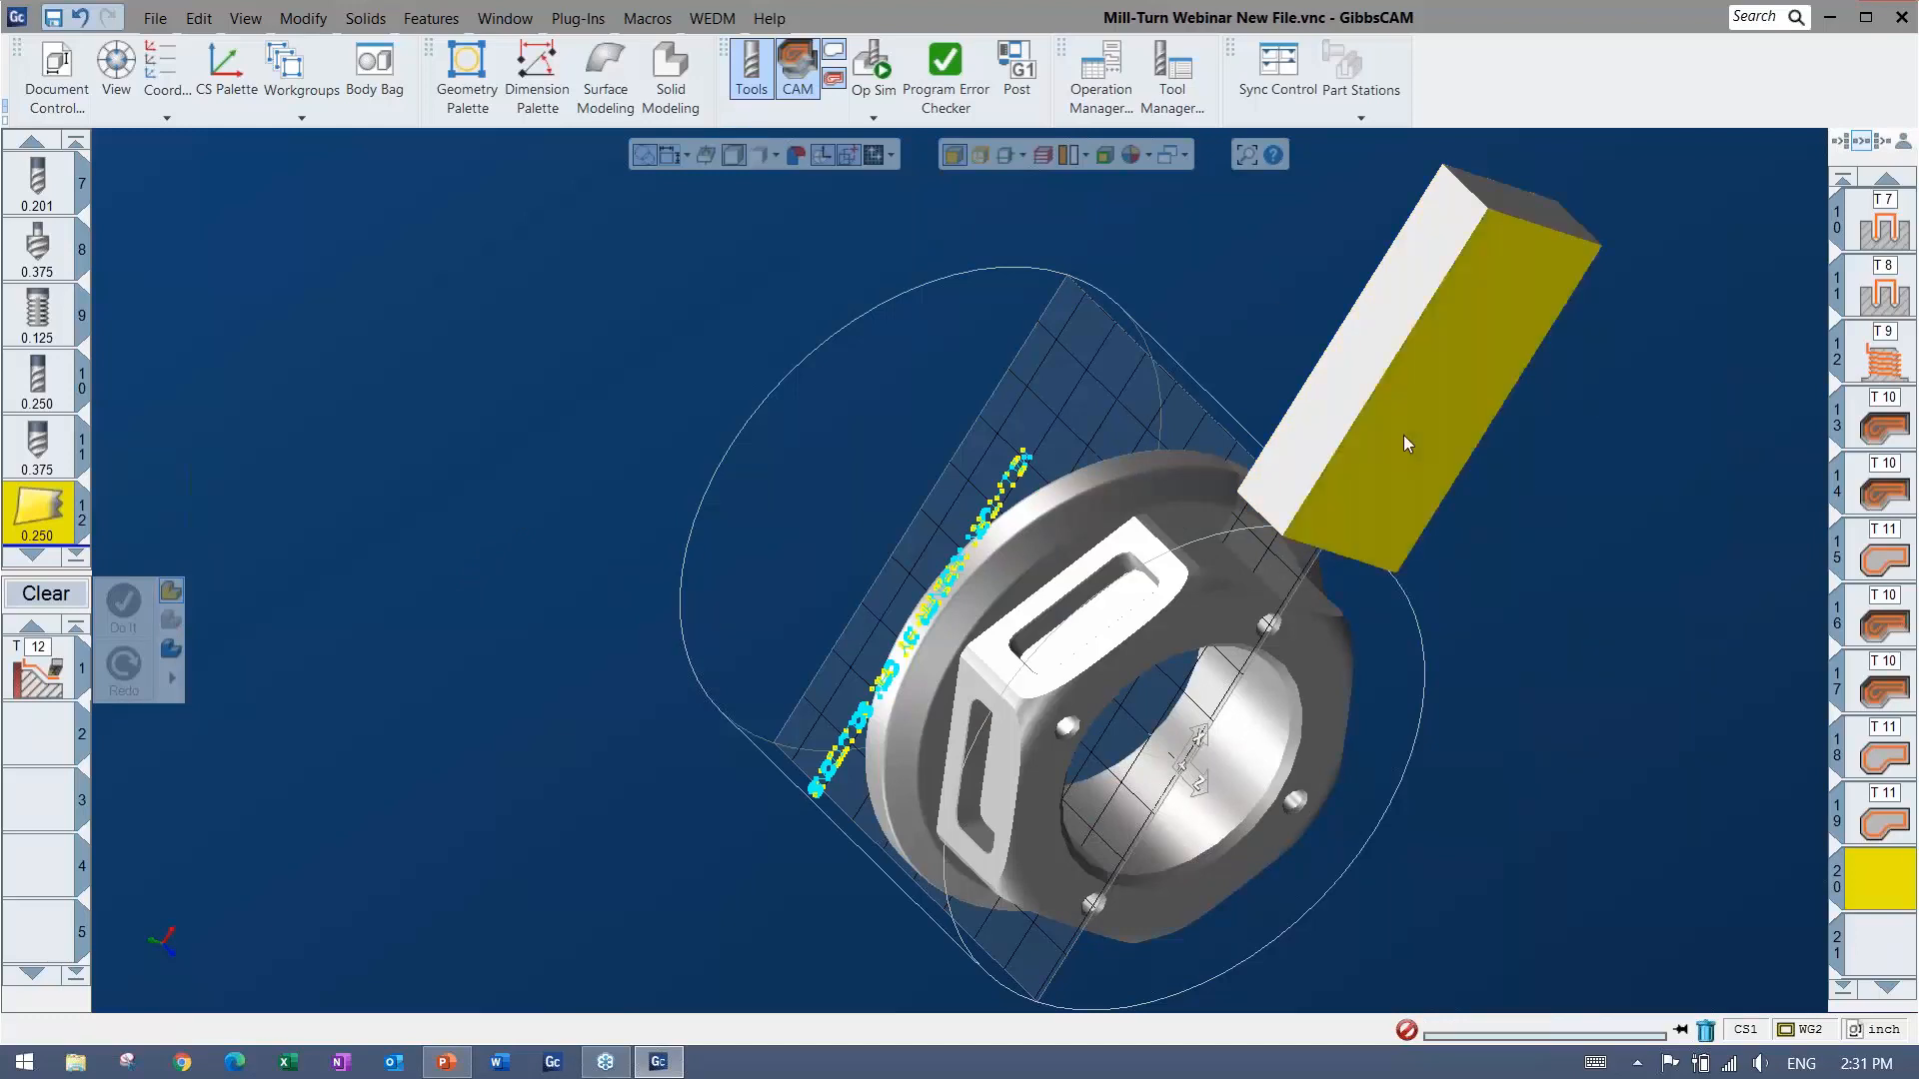
{"action": "double_click", "coordinate": [1439, 370]}
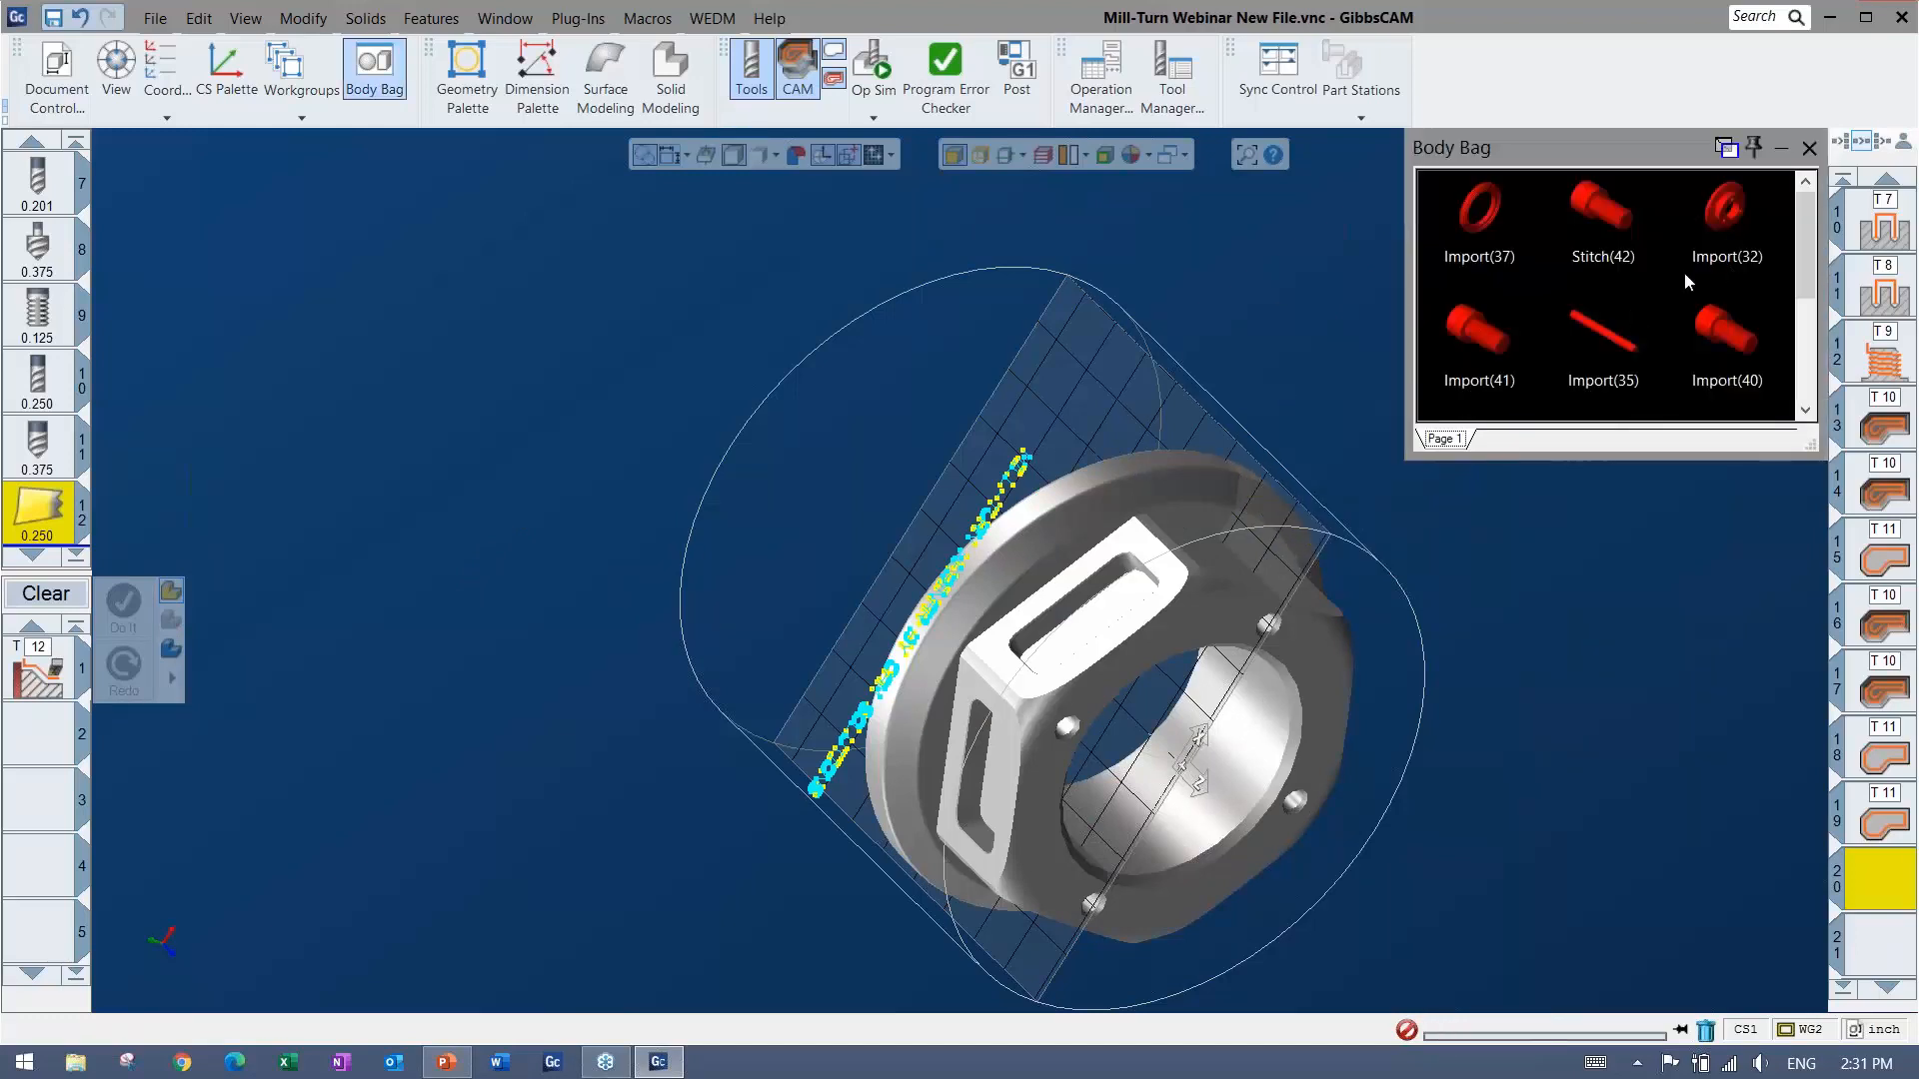
{"action": "left_click", "coordinate": [1810, 149]}
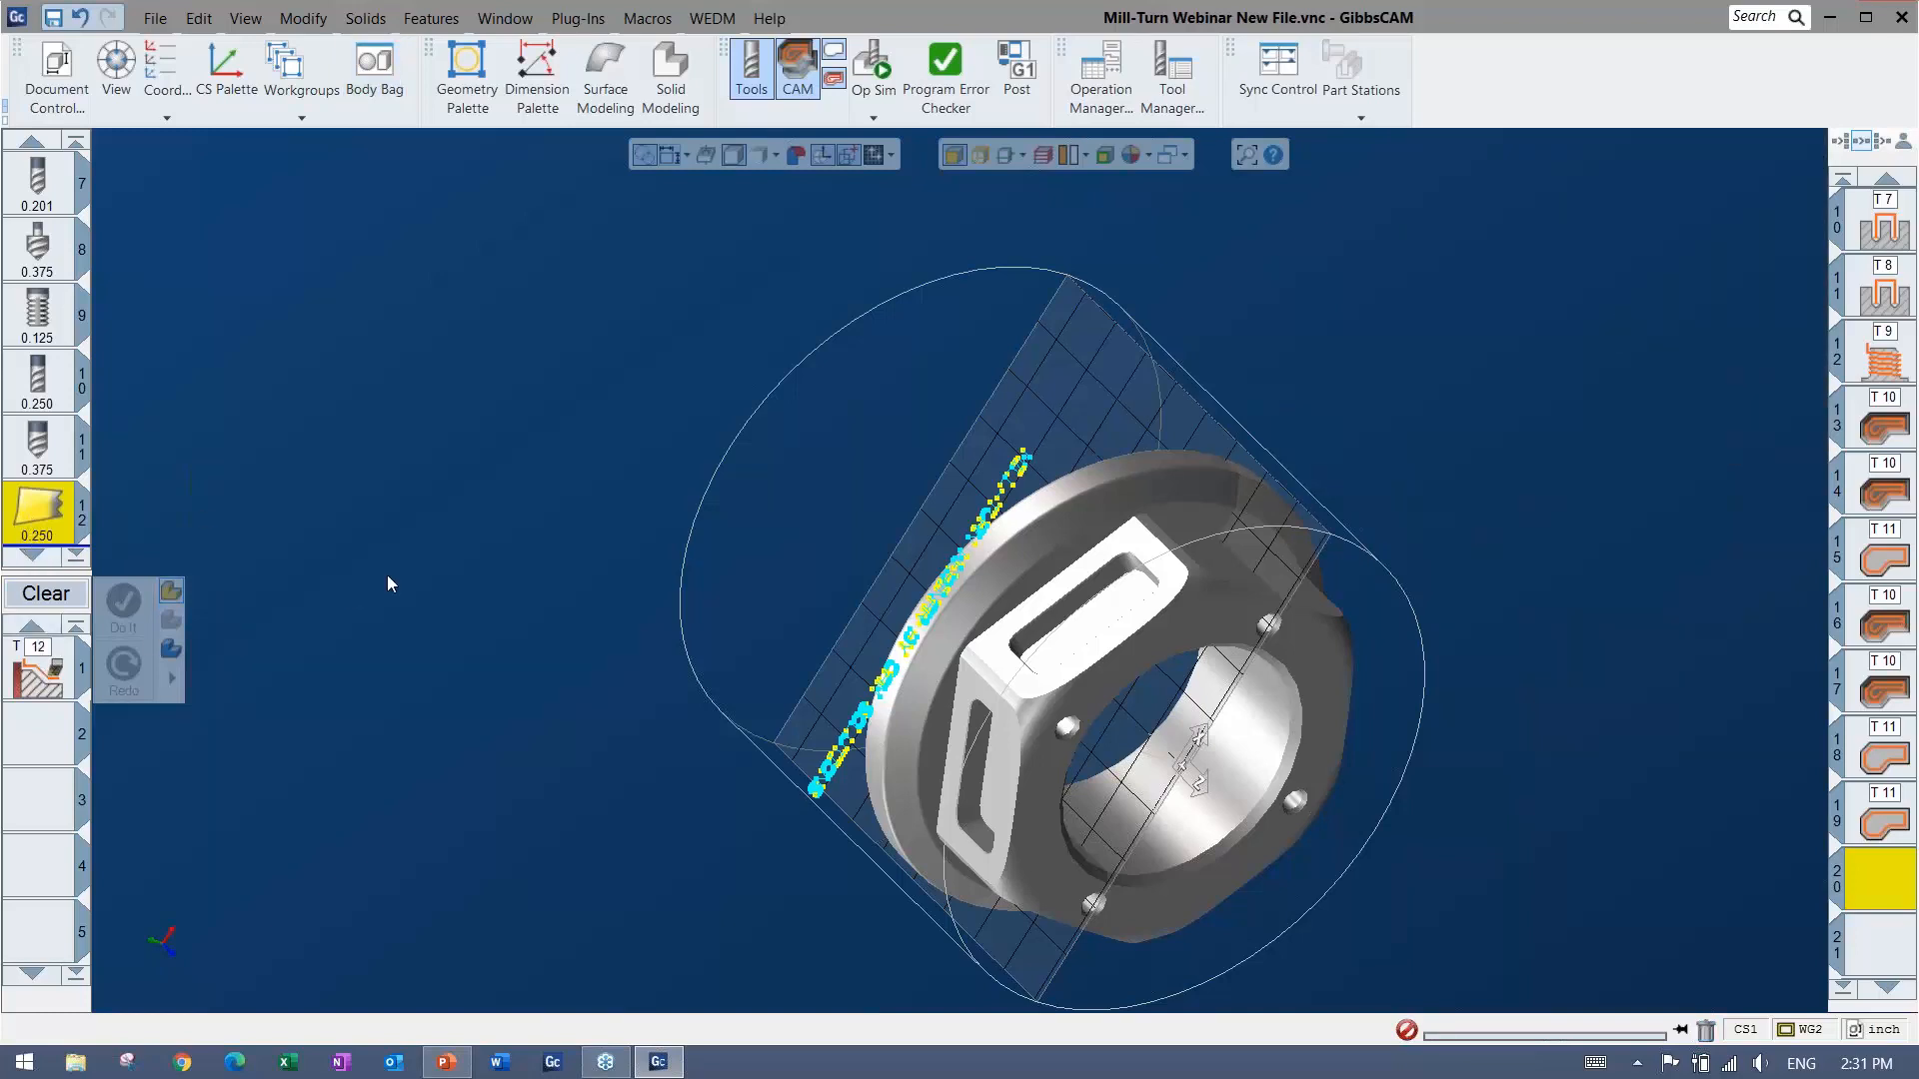
{"action": "key", "text": "ctrl+h"}
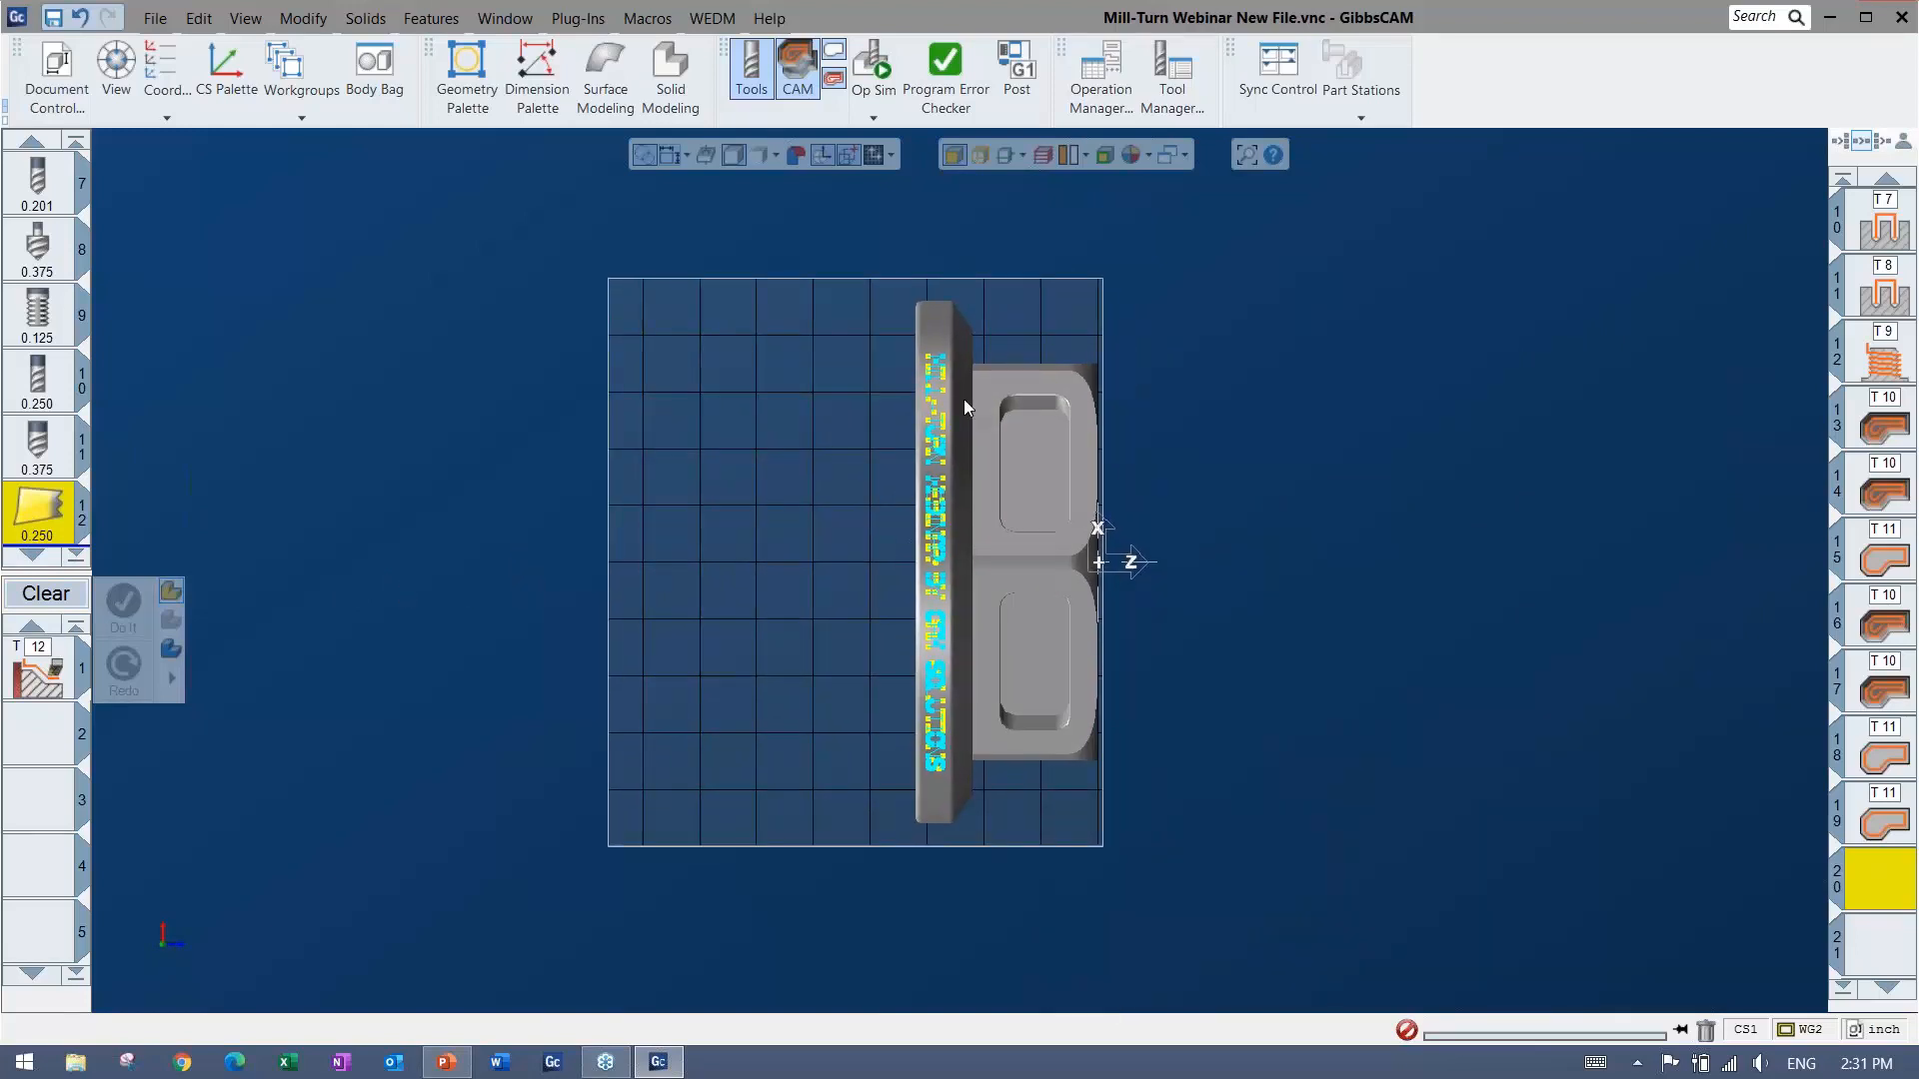
Display the part's turning profile outline and focus on the flange's upper rear corner.
{"action": "left_click", "coordinate": [1021, 155]}
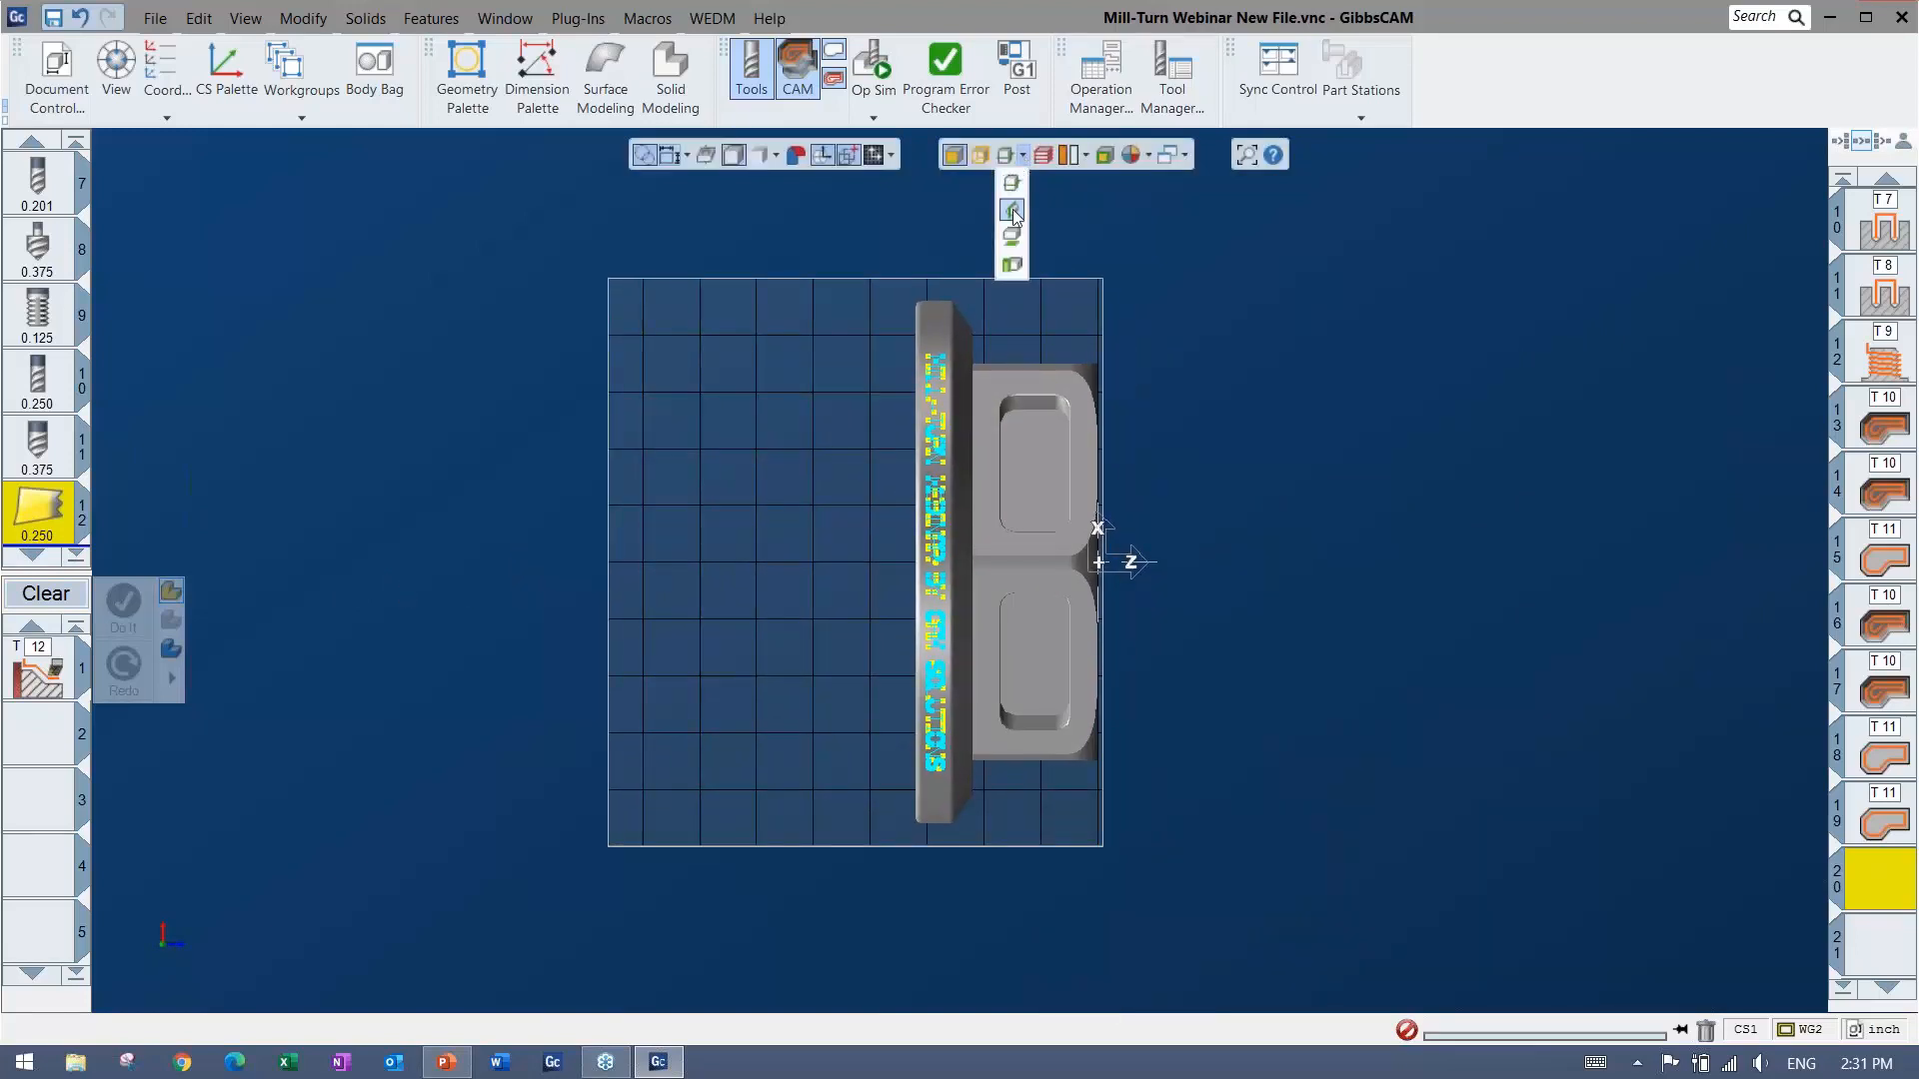
{"action": "left_click", "coordinate": [1015, 217]}
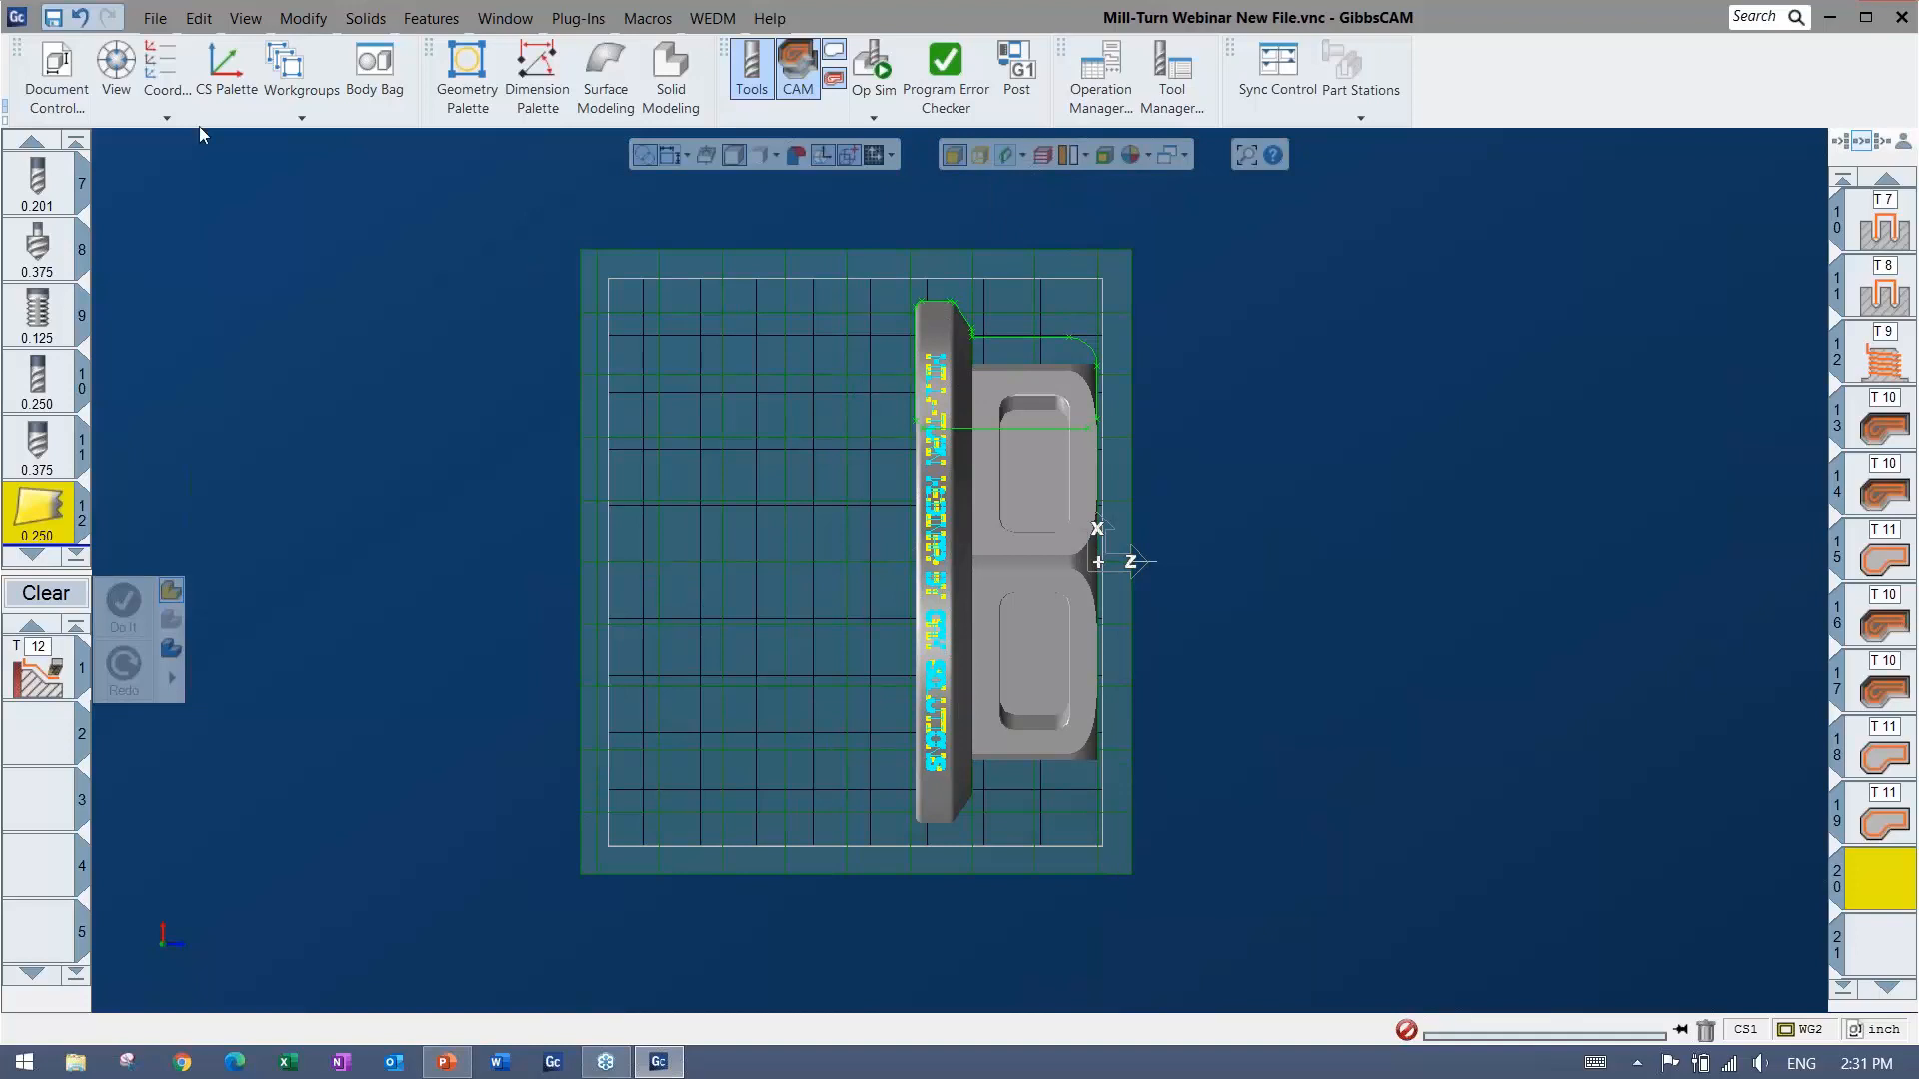
{"action": "left_click", "coordinate": [167, 117]}
{"action": "left_click", "coordinate": [930, 17]}
{"action": "scroll", "coordinate": [905, 269], "scroll_direction": "up", "scroll_amount": 5}
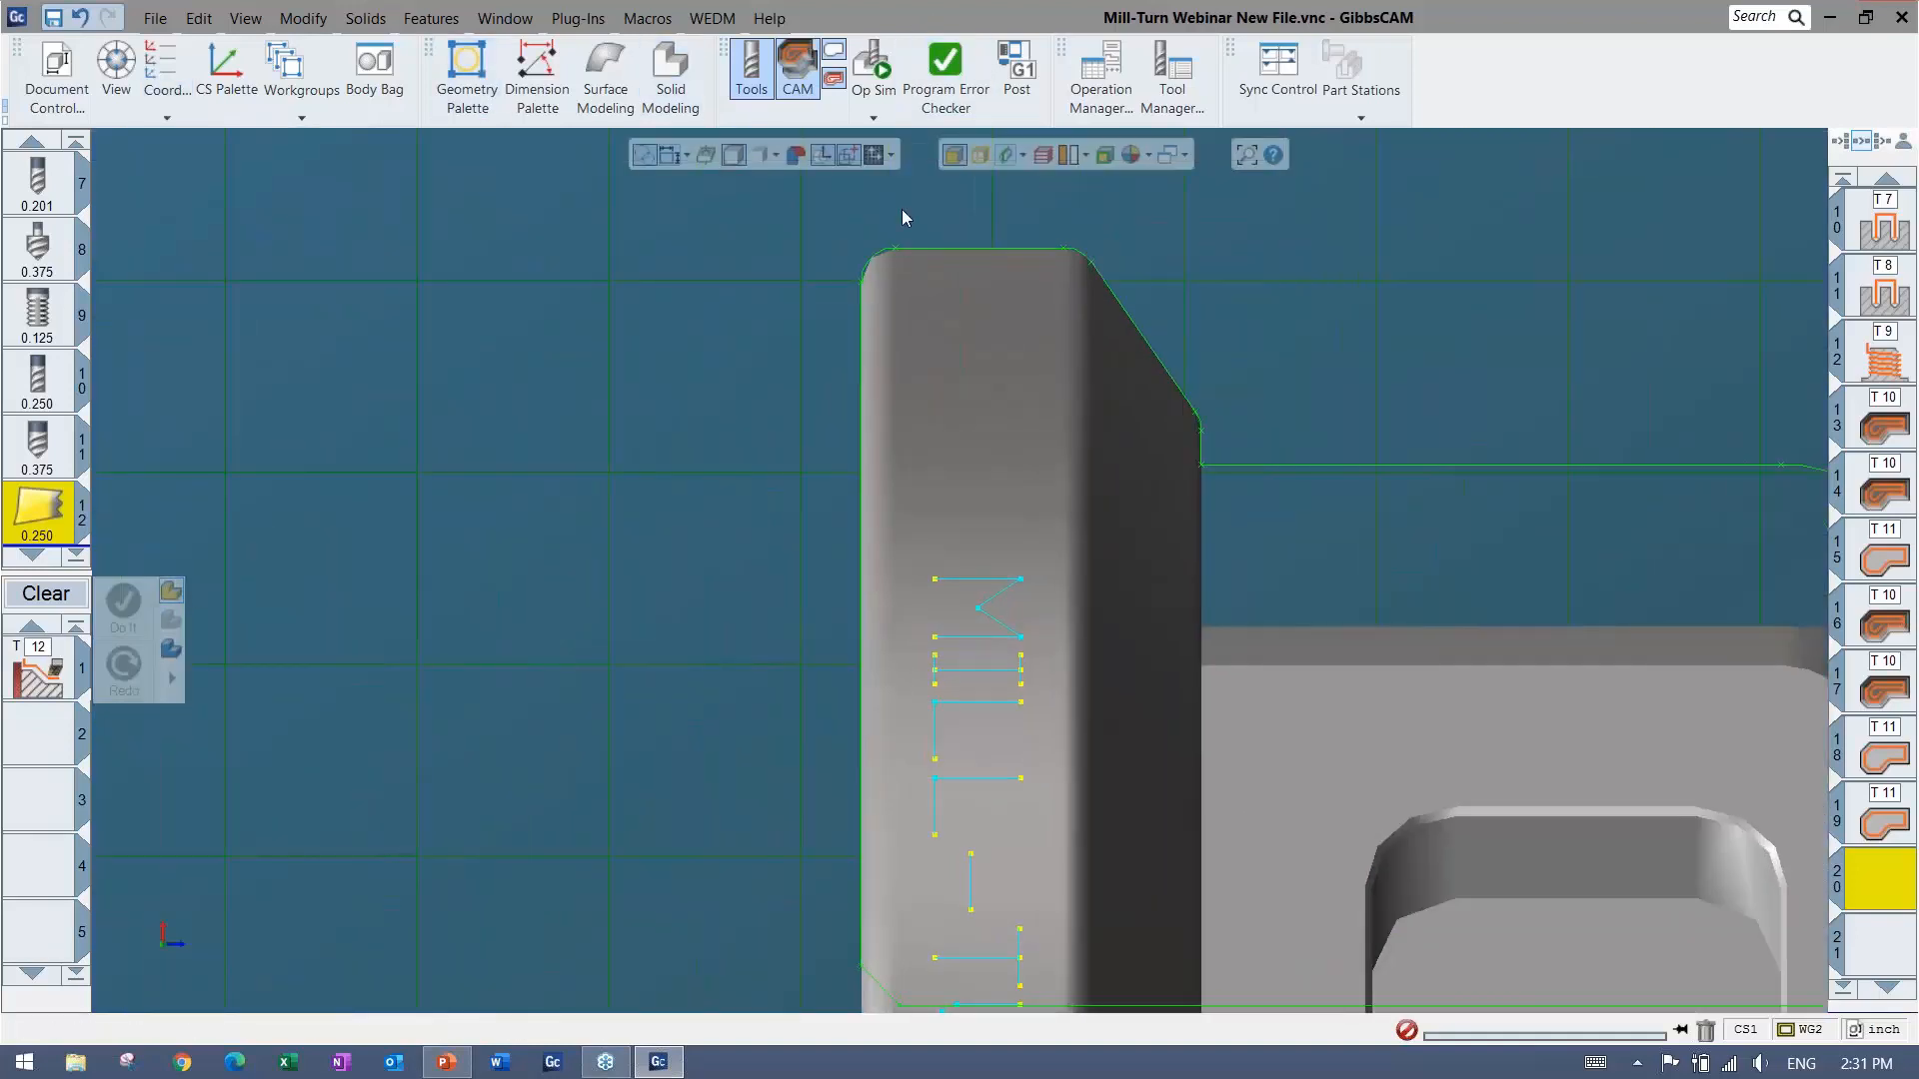
{"action": "scroll", "coordinate": [964, 539], "scroll_direction": "down", "scroll_amount": 1}
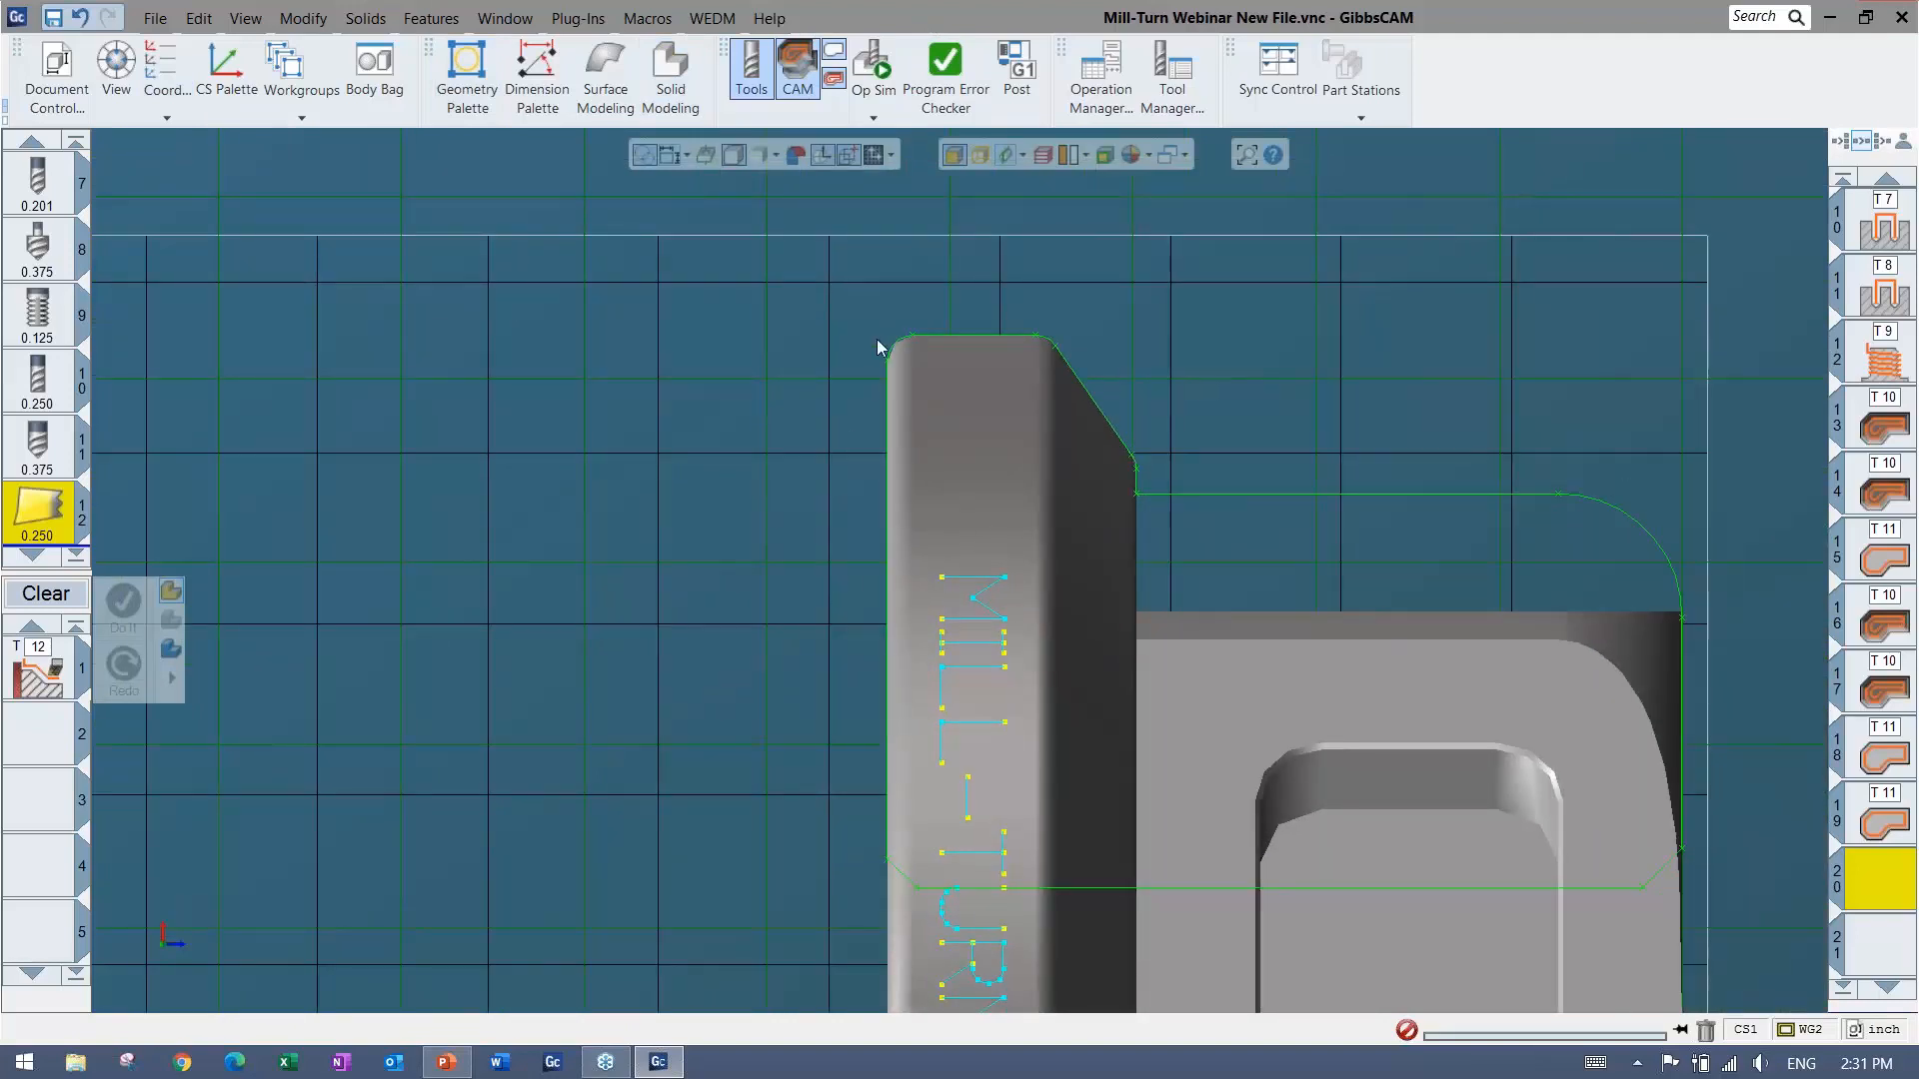
Create the first part-off operation on the flange's rear face, starting above the stock and ending partway down the face.
{"action": "left_click", "coordinate": [922, 334]}
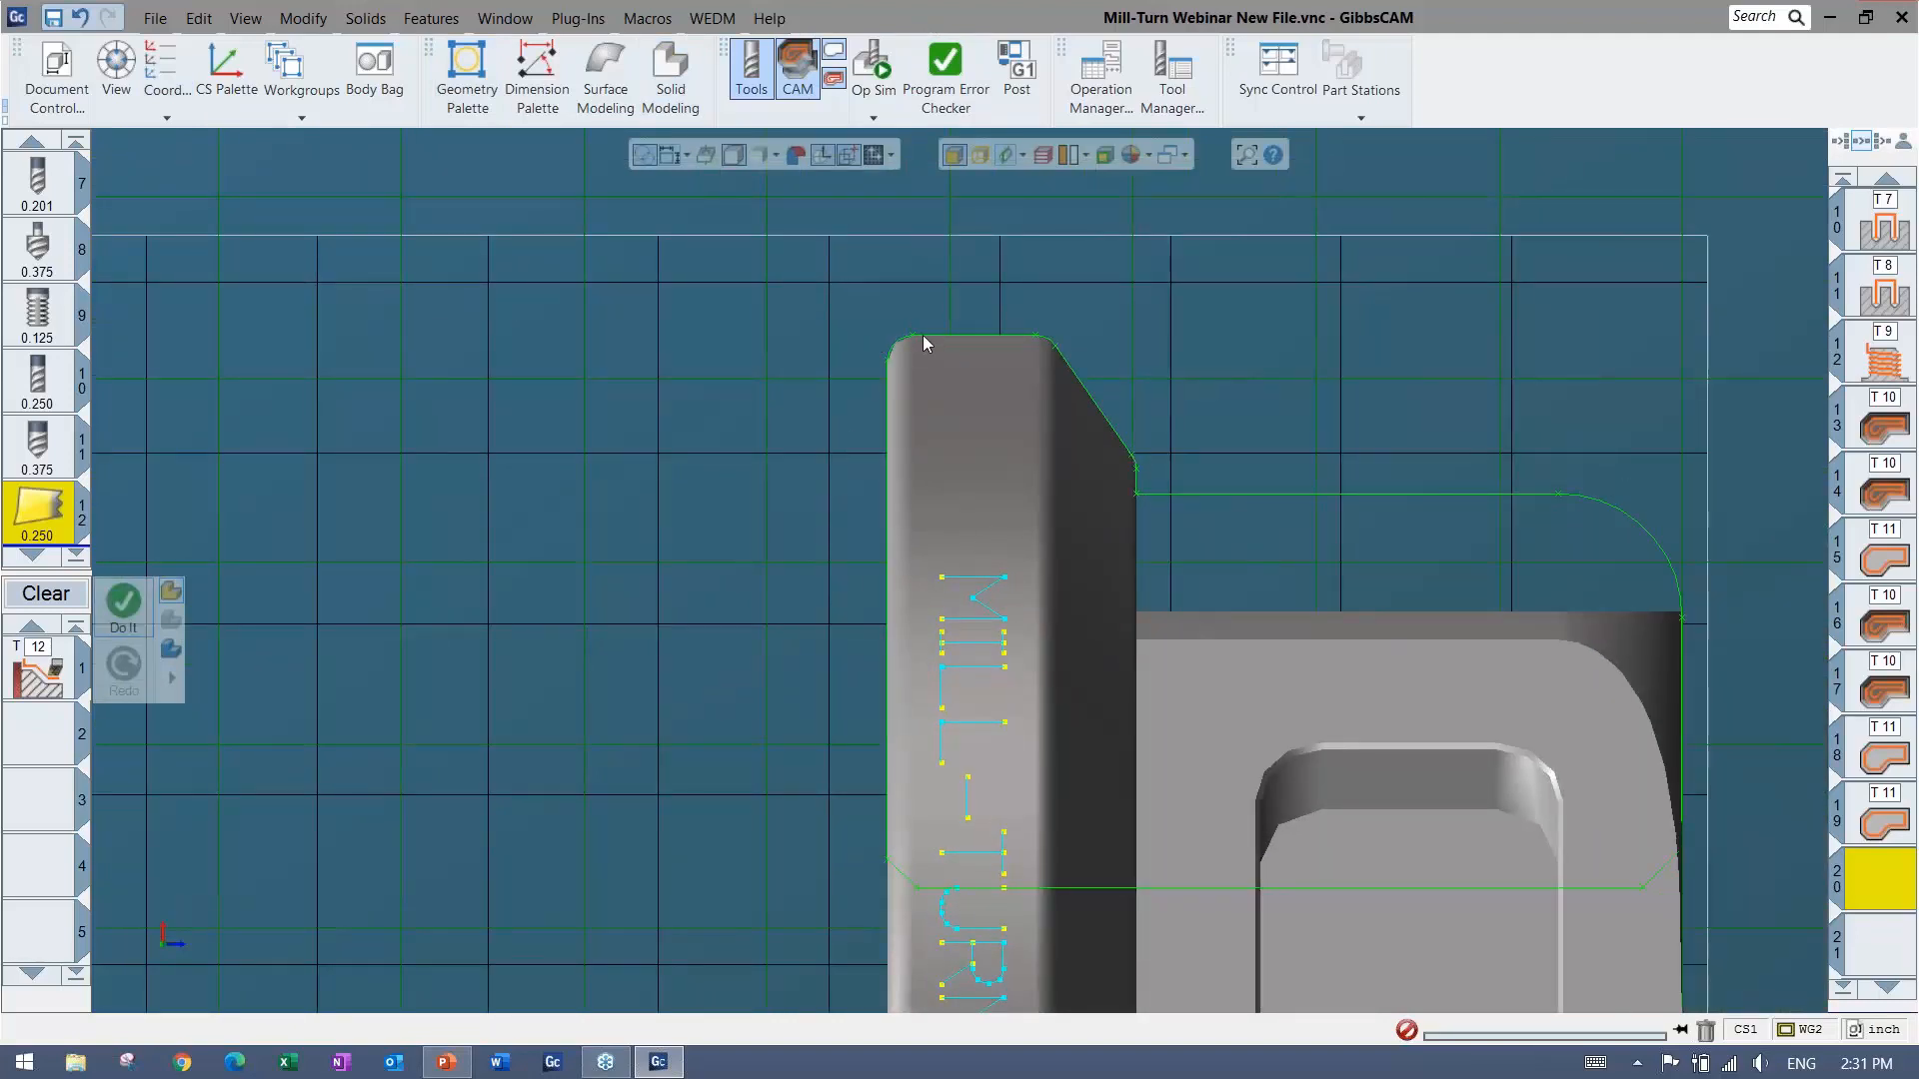
{"action": "left_click", "coordinate": [888, 386]}
{"action": "left_click", "coordinate": [892, 404]}
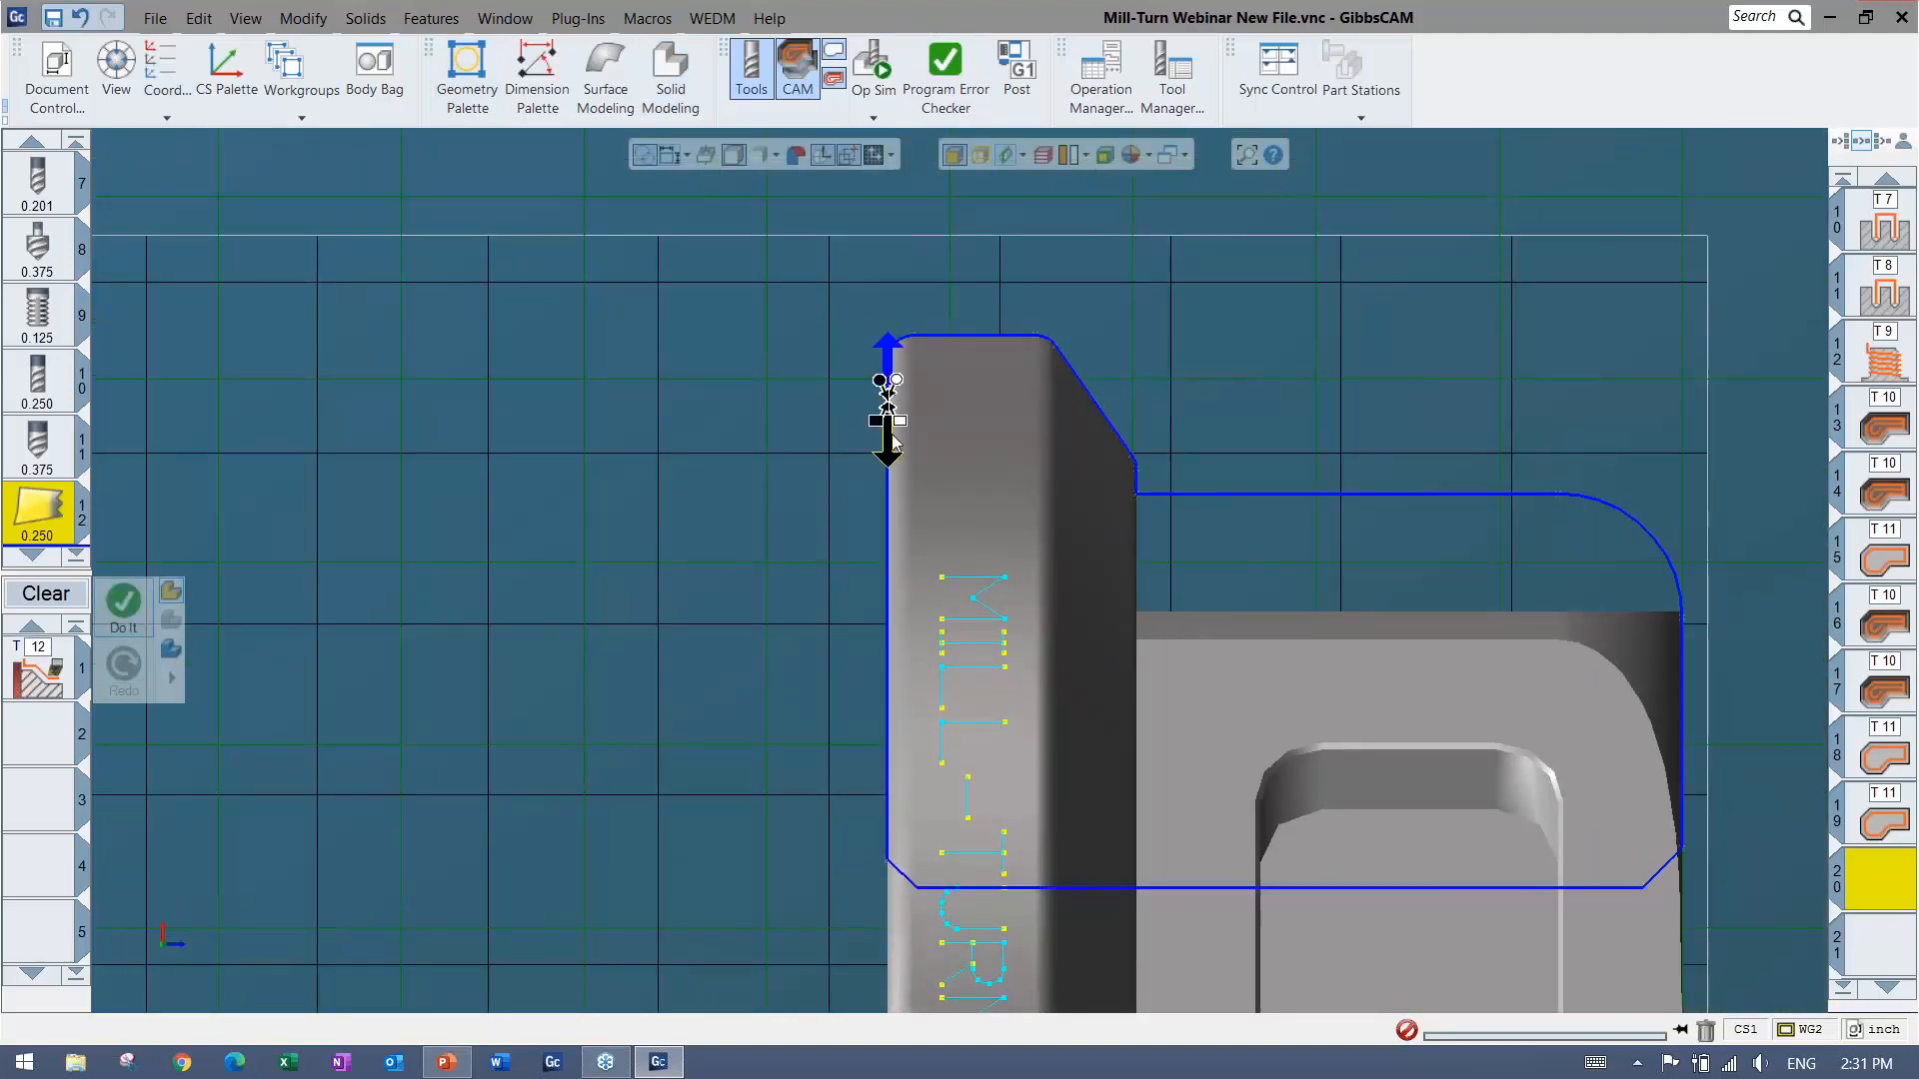
{"action": "left_click_drag", "start_coordinate": [895, 382], "coordinate": [895, 178]}
{"action": "left_click_drag", "start_coordinate": [881, 385], "coordinate": [881, 408]}
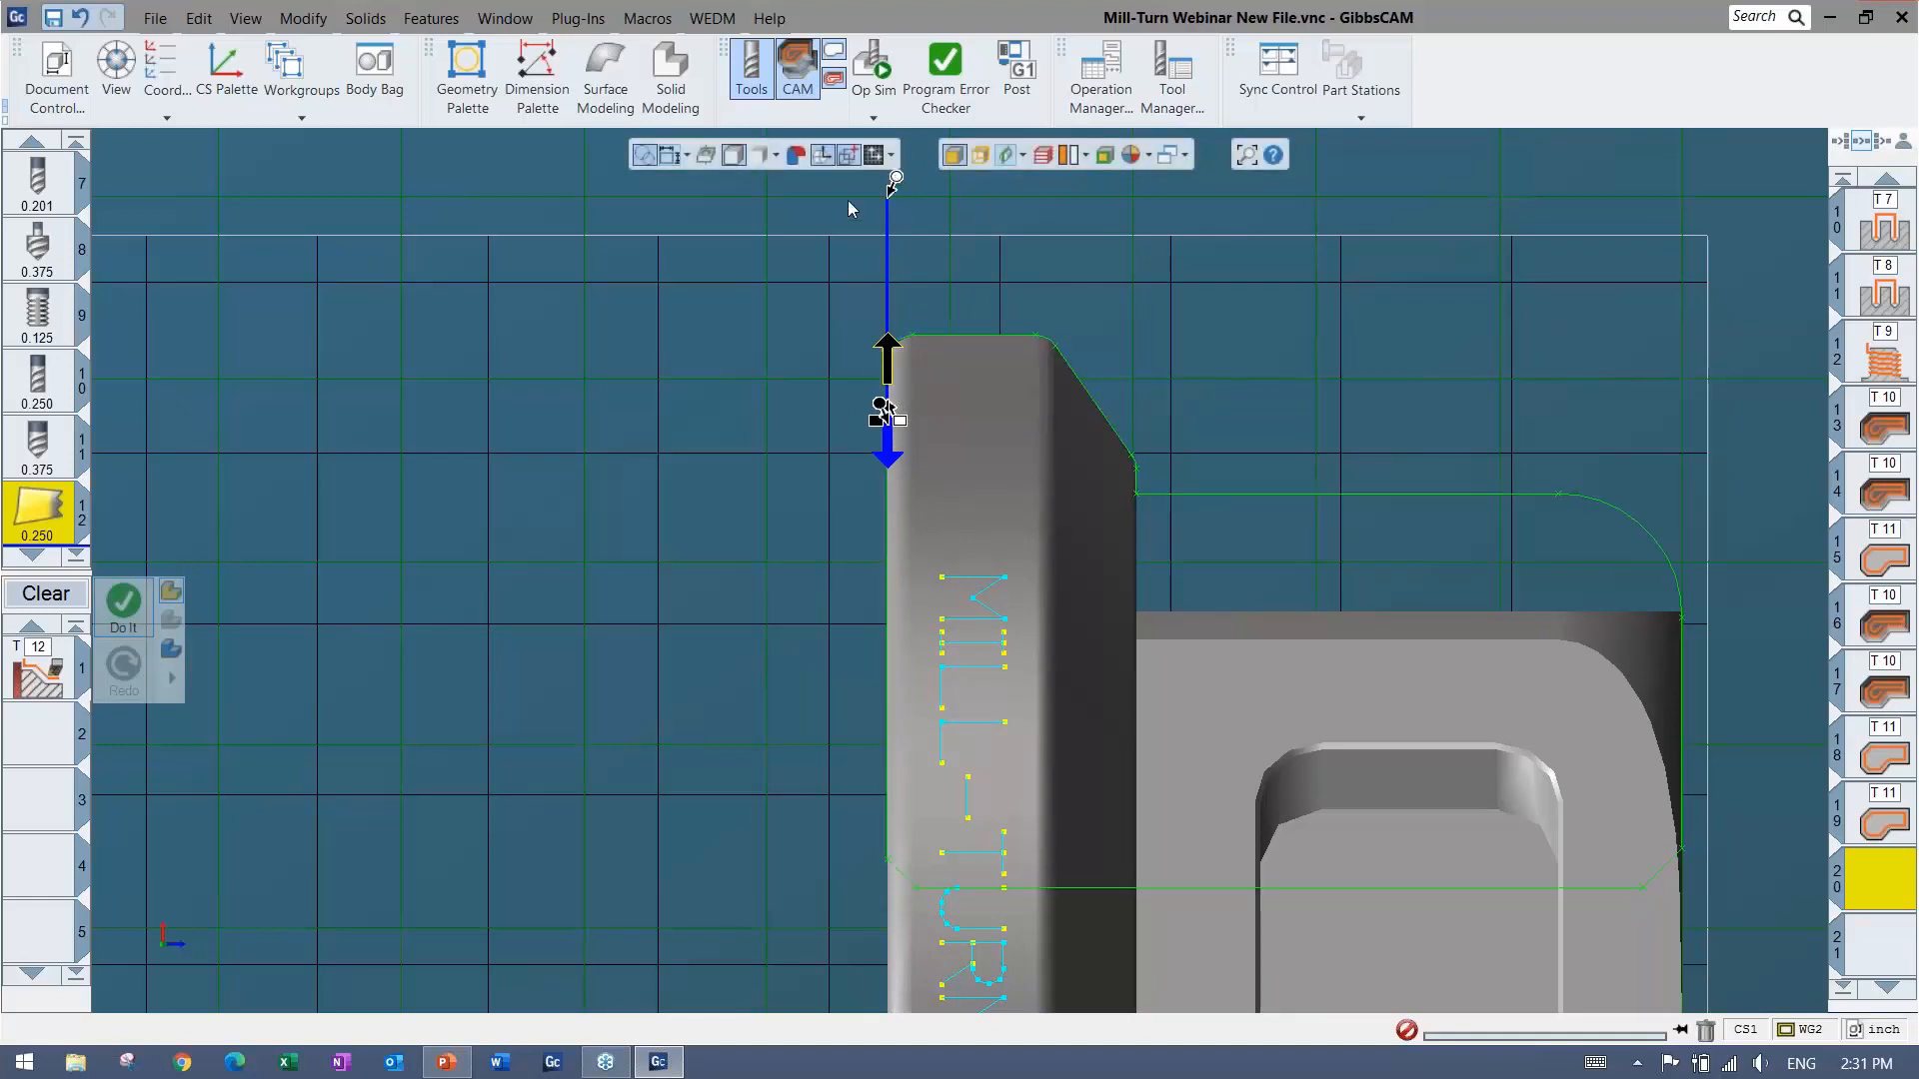
{"action": "left_click", "coordinate": [116, 615]}
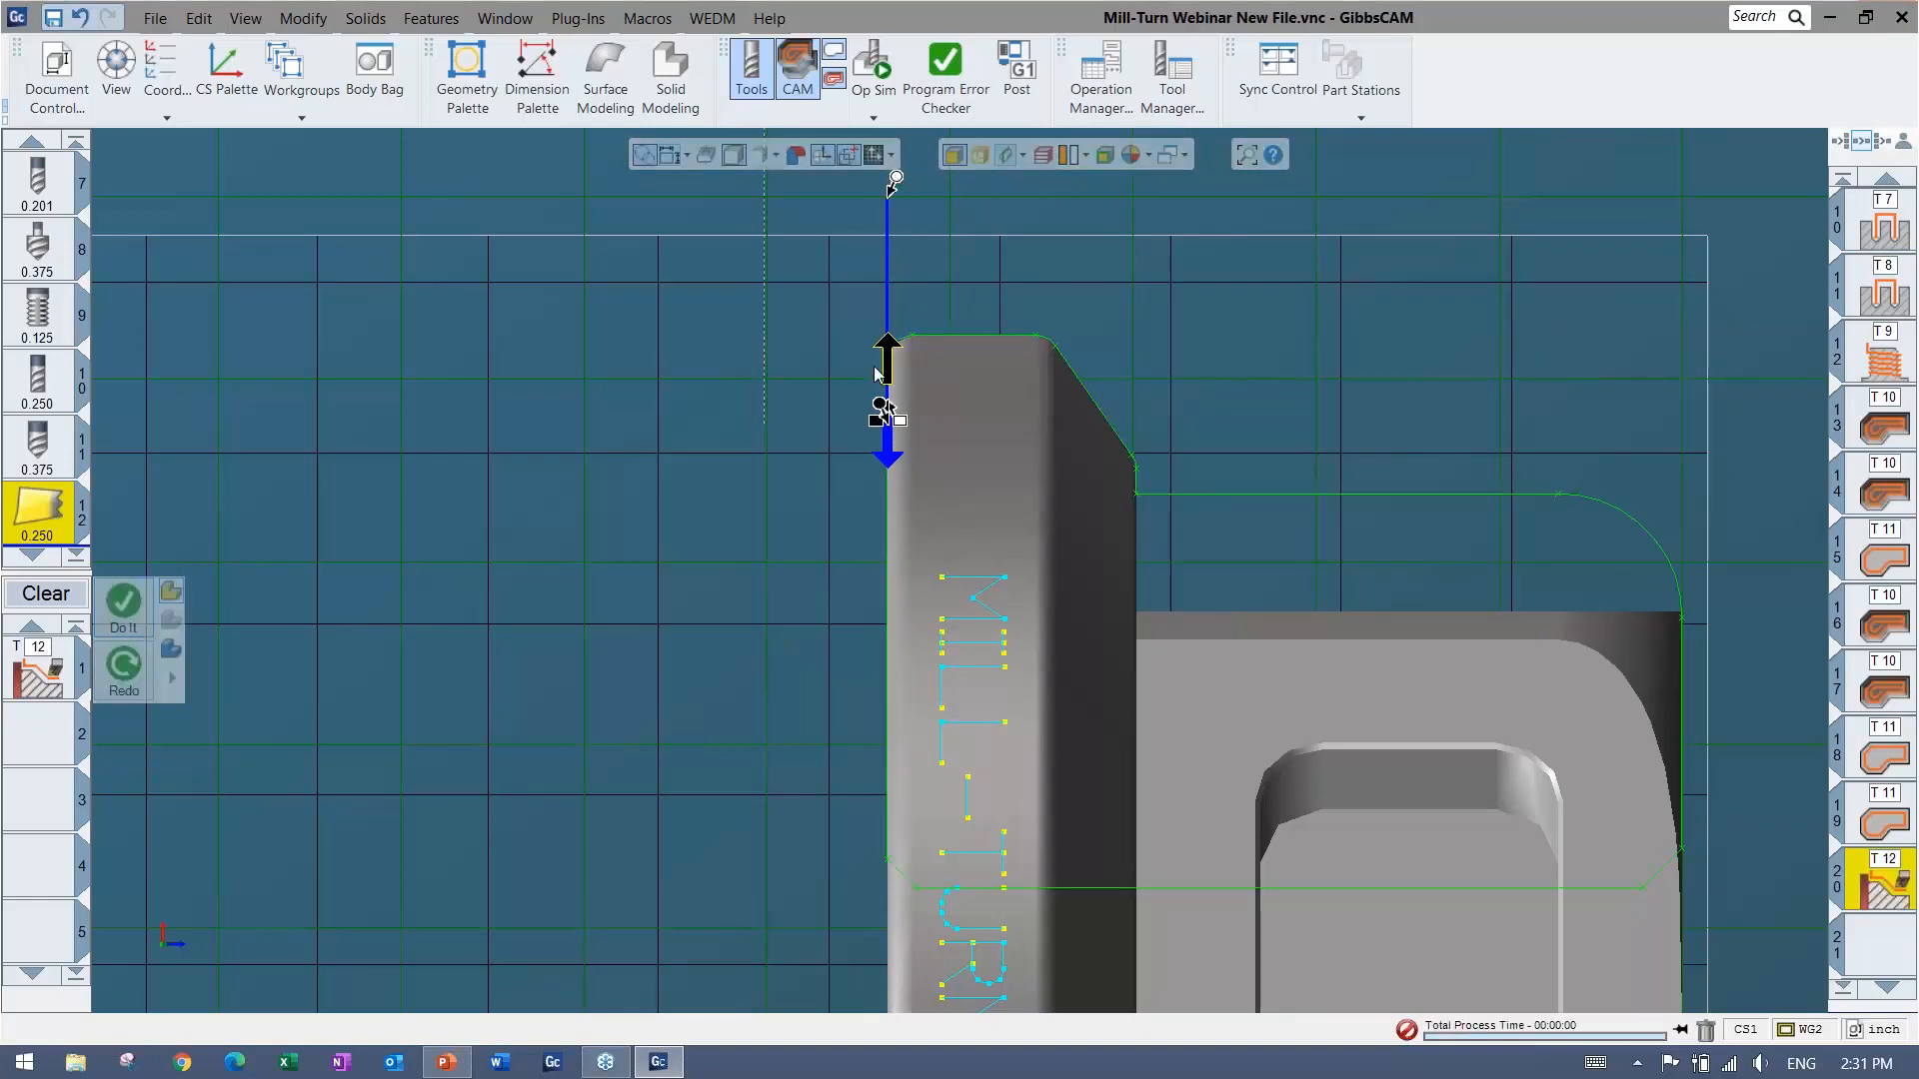
Create a second part-off operation from the flange's outer diameter, around the rear corner and down the rear face past the bore.
{"action": "left_click", "coordinate": [924, 334]}
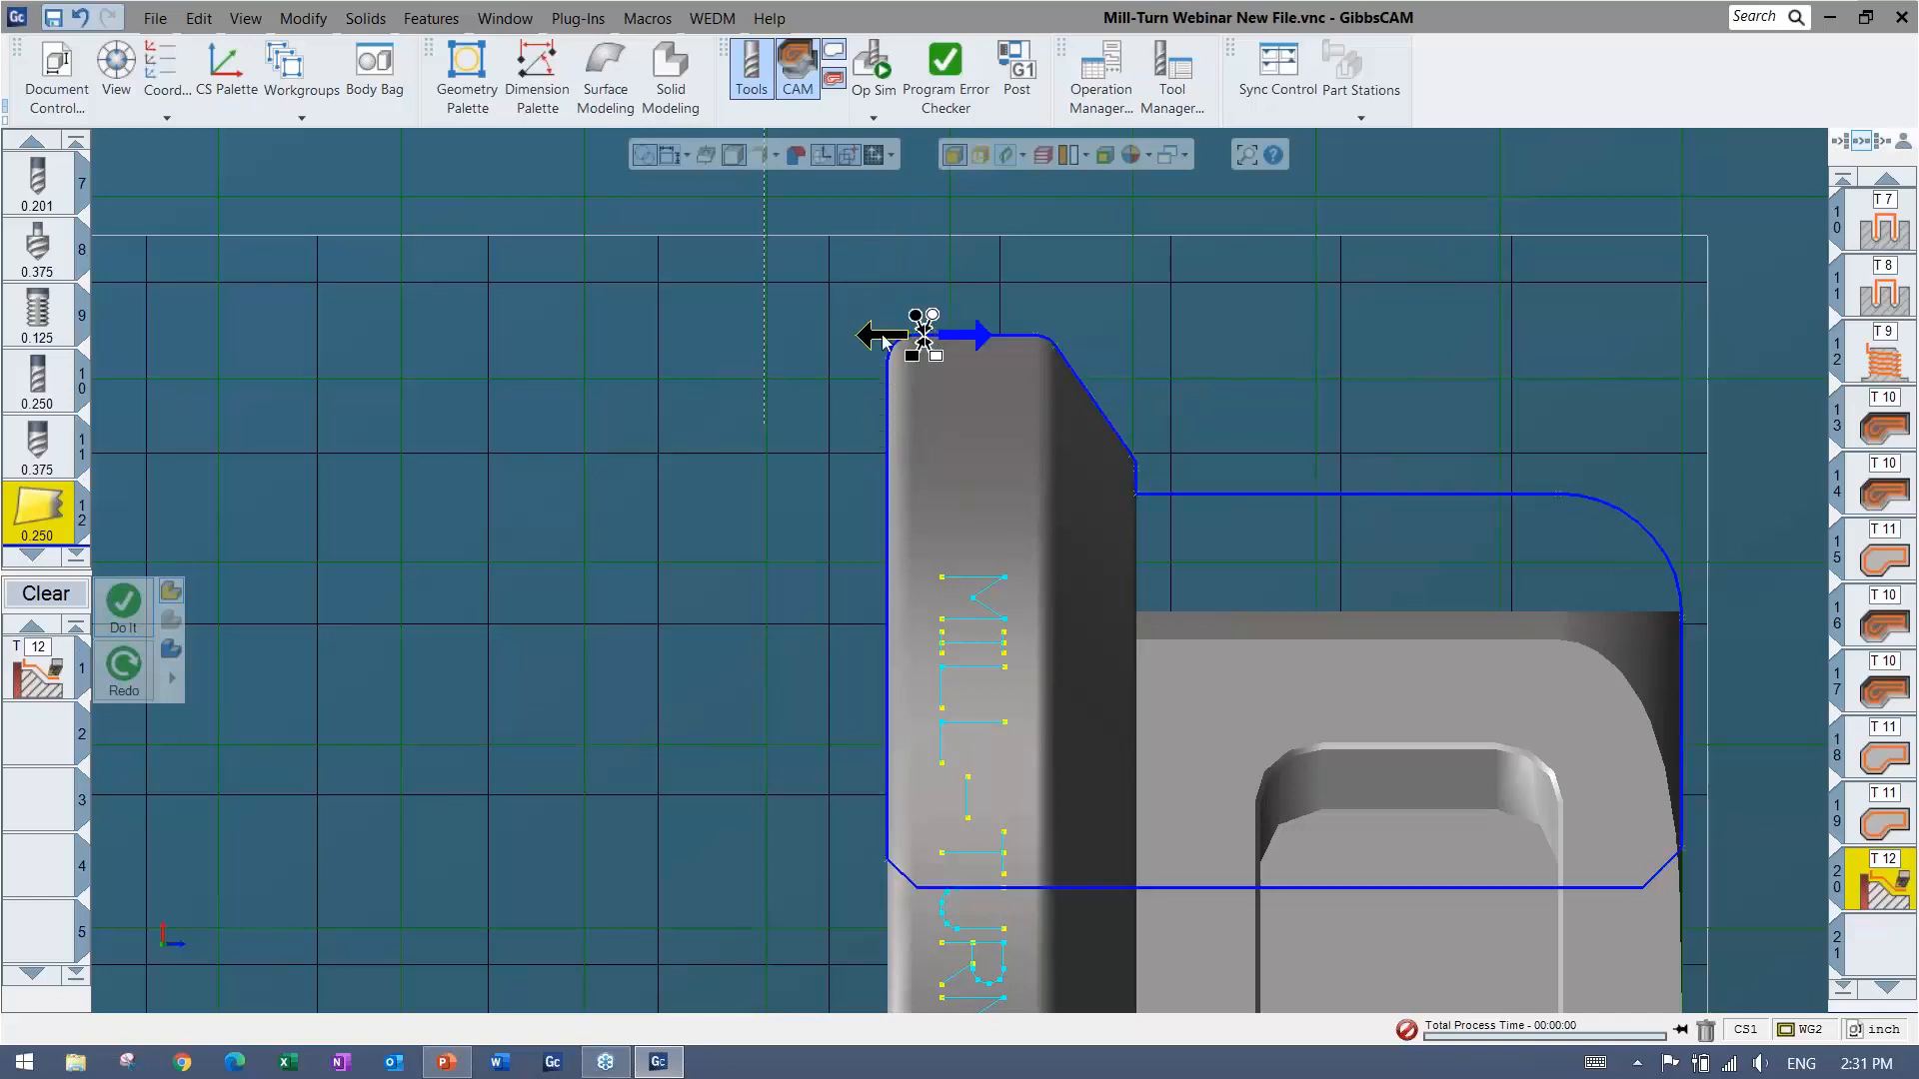
{"action": "left_click", "coordinate": [868, 338]}
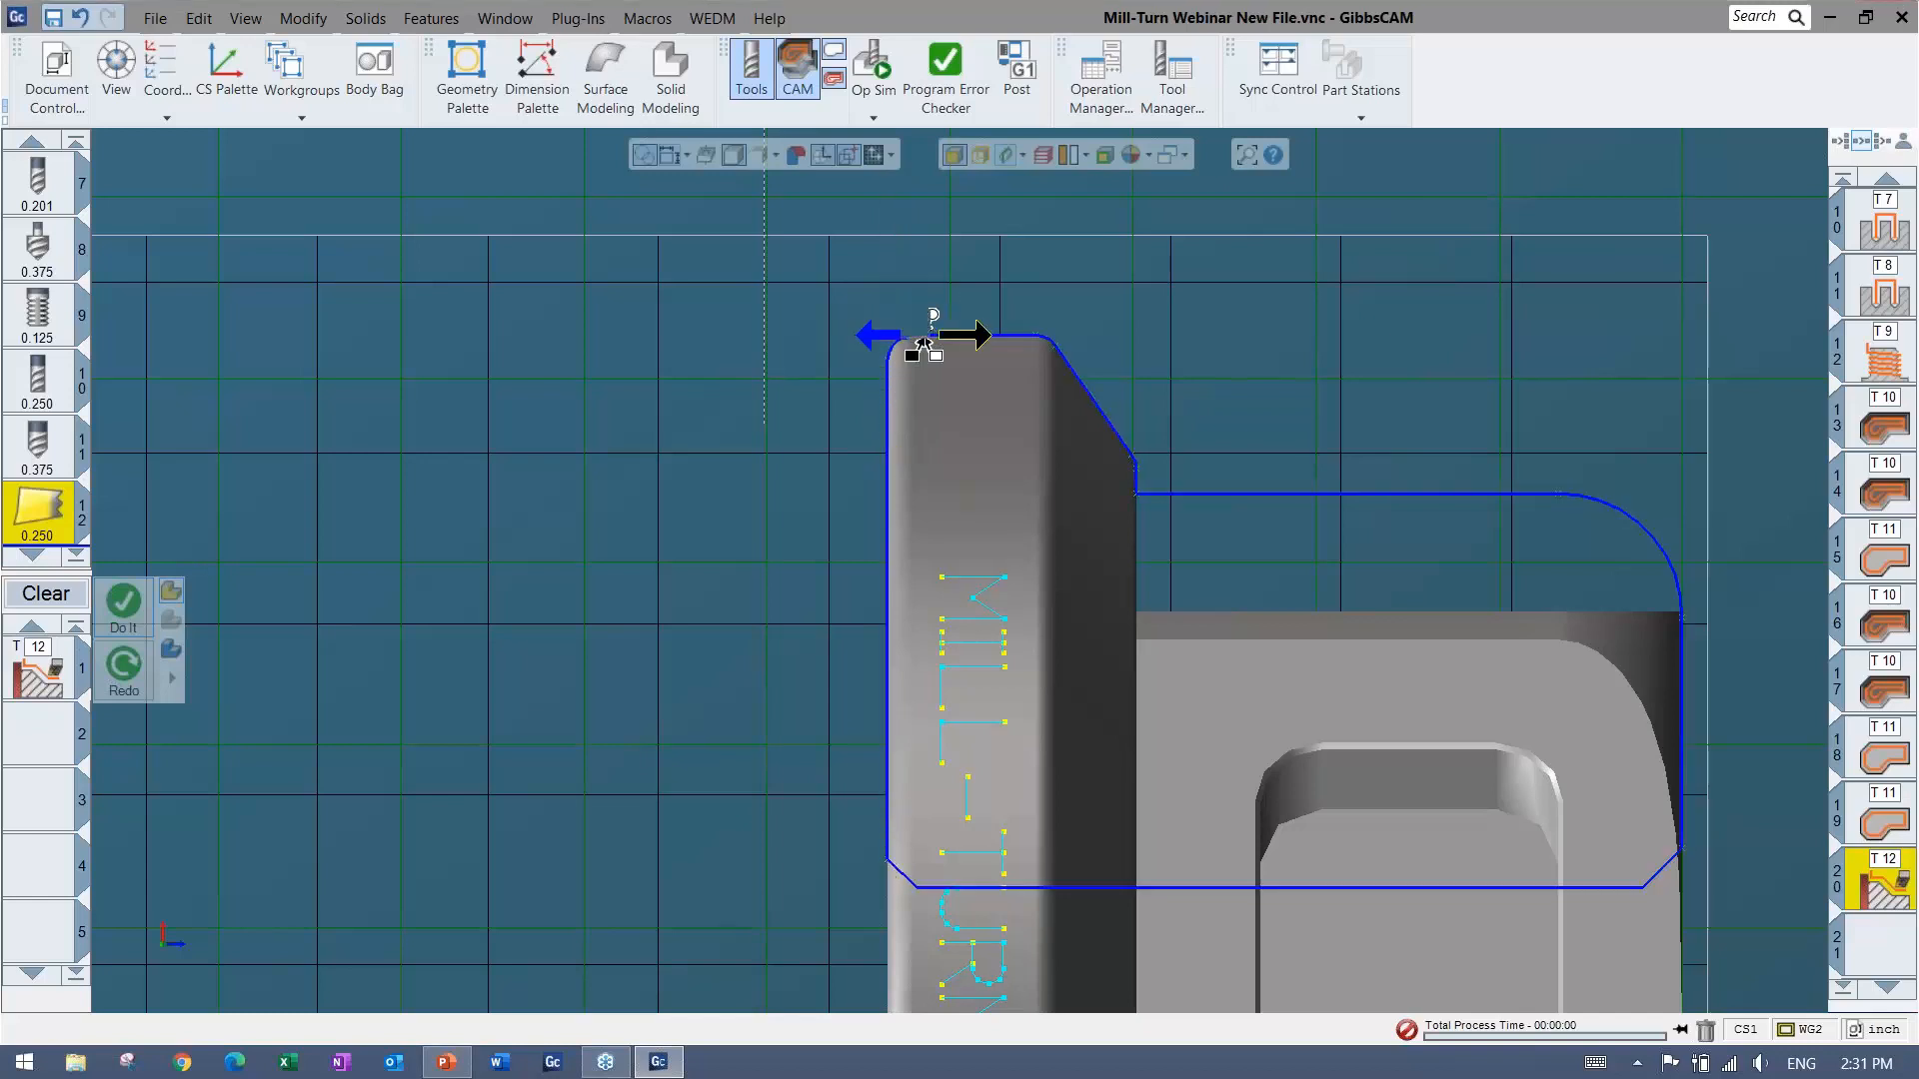
{"action": "left_click", "coordinate": [888, 805]}
{"action": "left_click", "coordinate": [882, 947]}
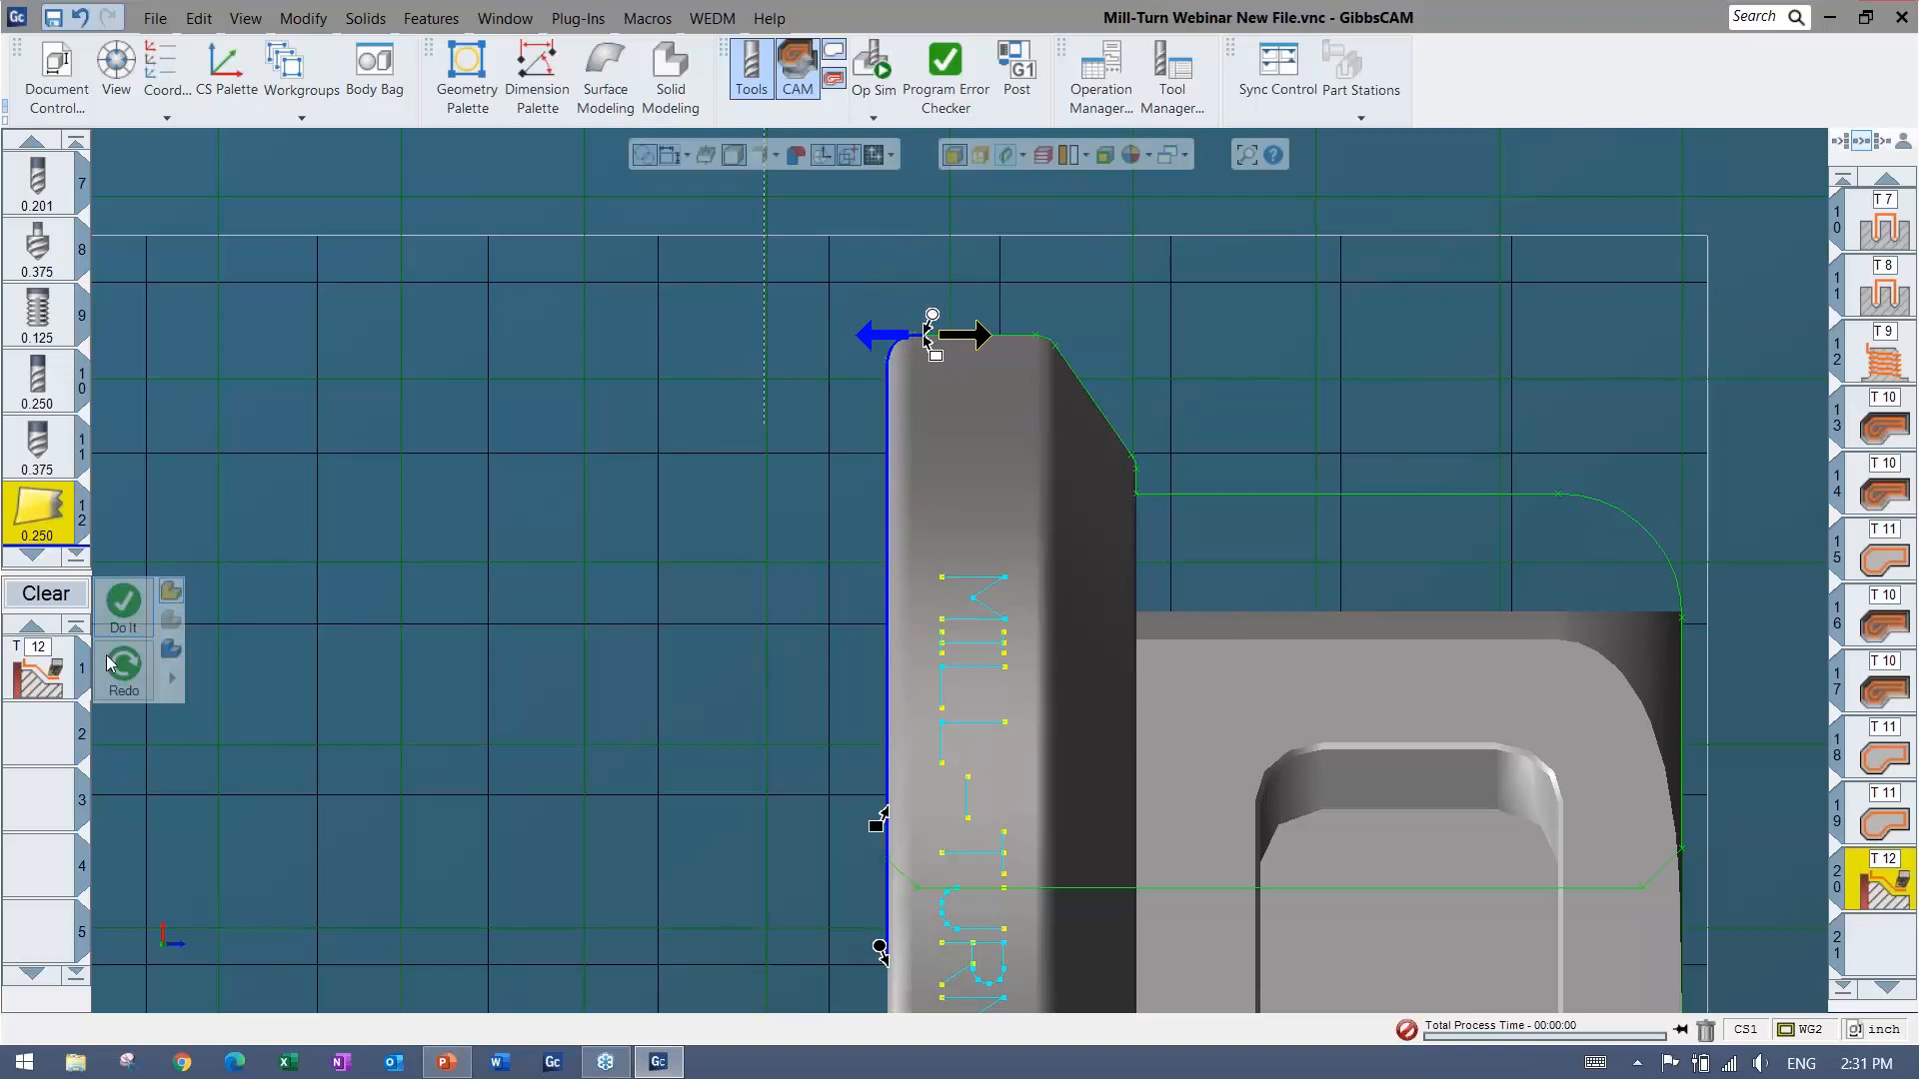
{"action": "left_click", "coordinate": [123, 604]}
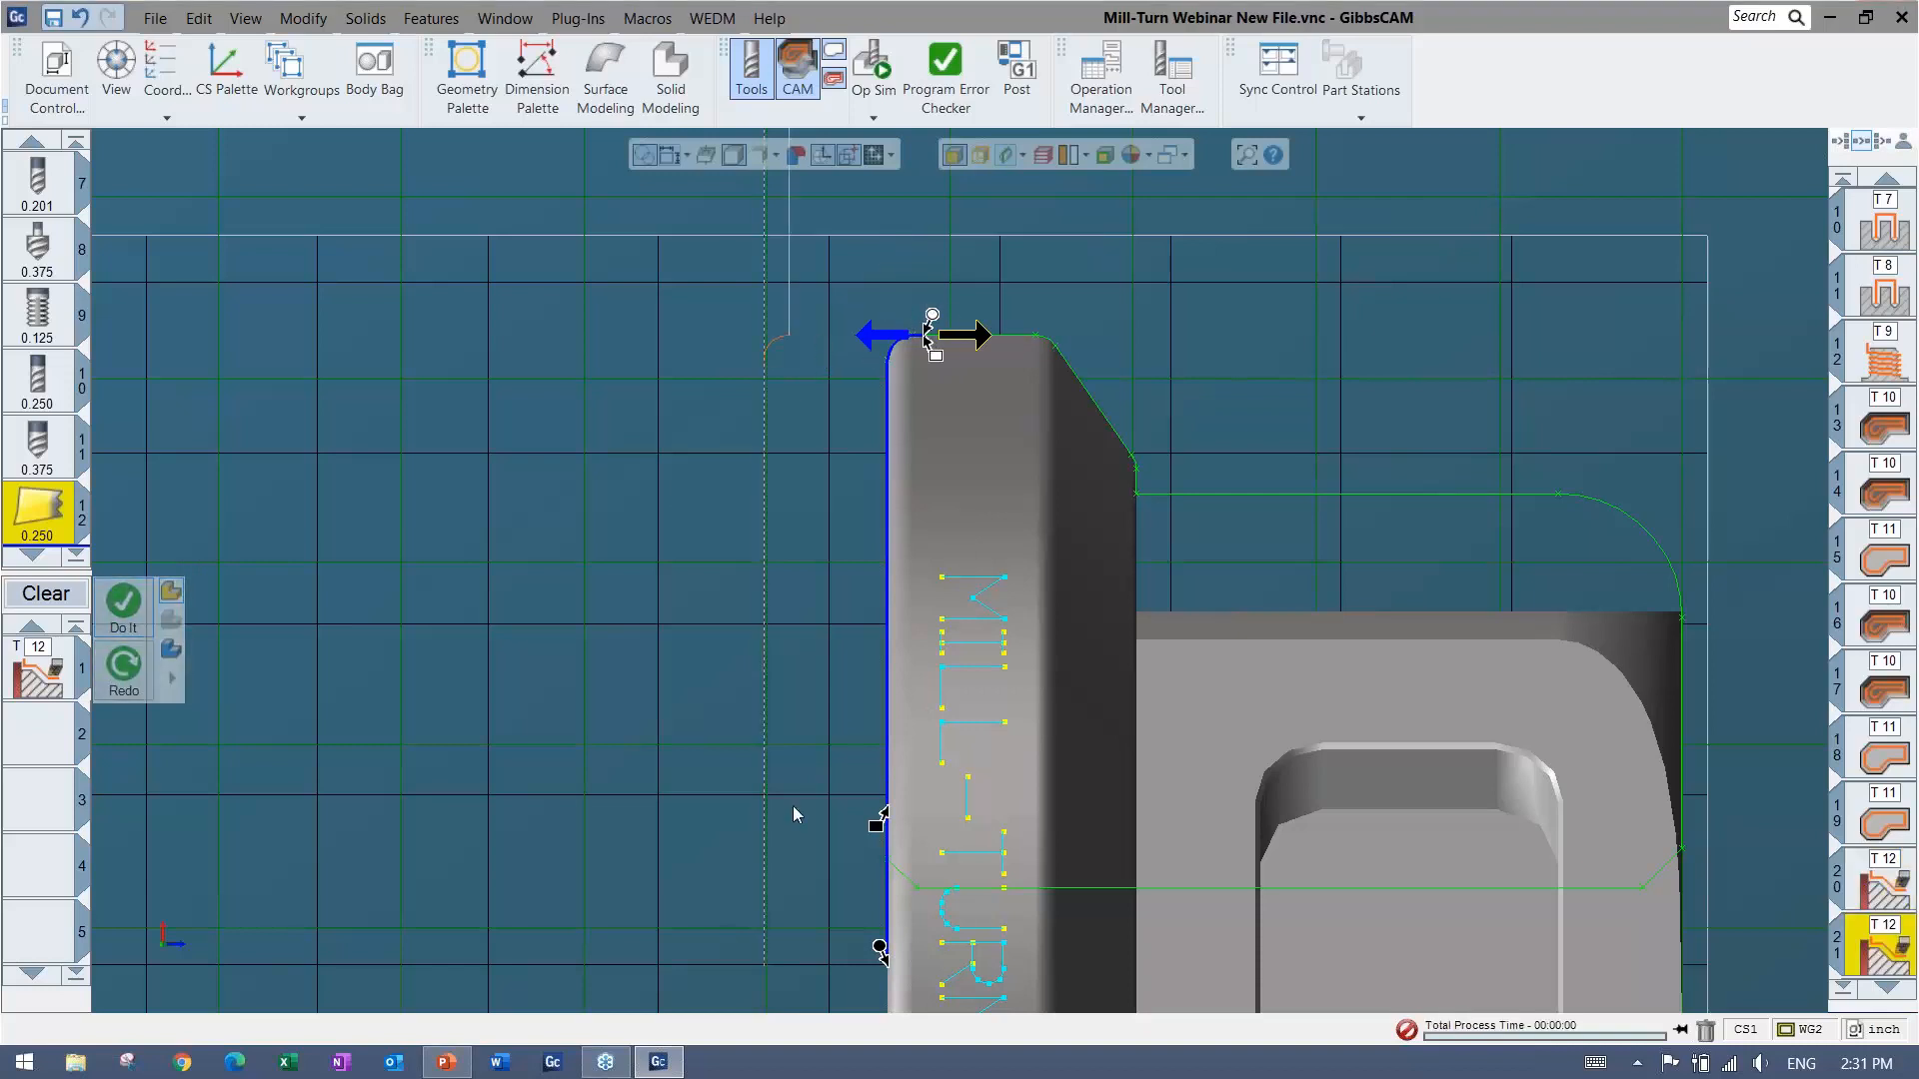
Deselect the part-off contour and the new operations in the operation list.
{"action": "left_click", "coordinate": [576, 695]}
{"action": "scroll", "coordinate": [577, 694], "scroll_direction": "down", "scroll_amount": 4}
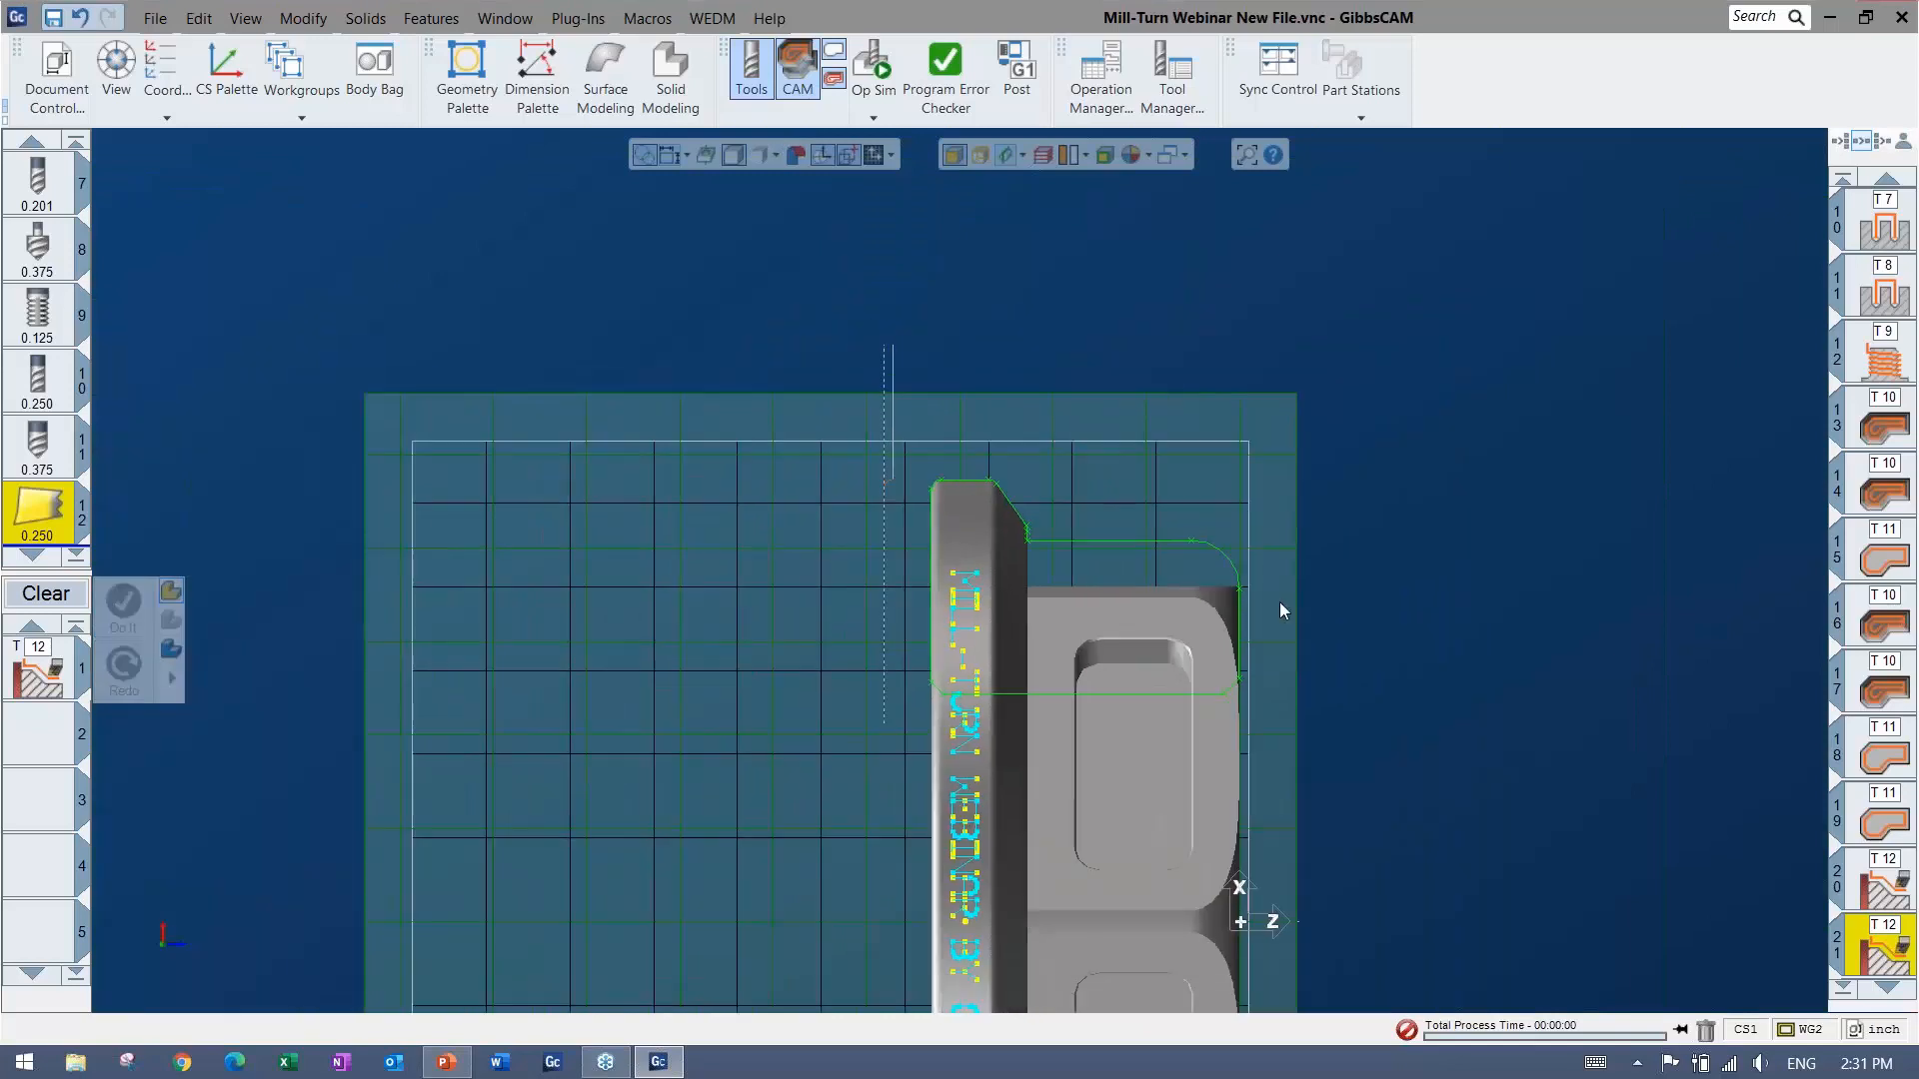
{"action": "left_click", "coordinate": [1831, 913]}
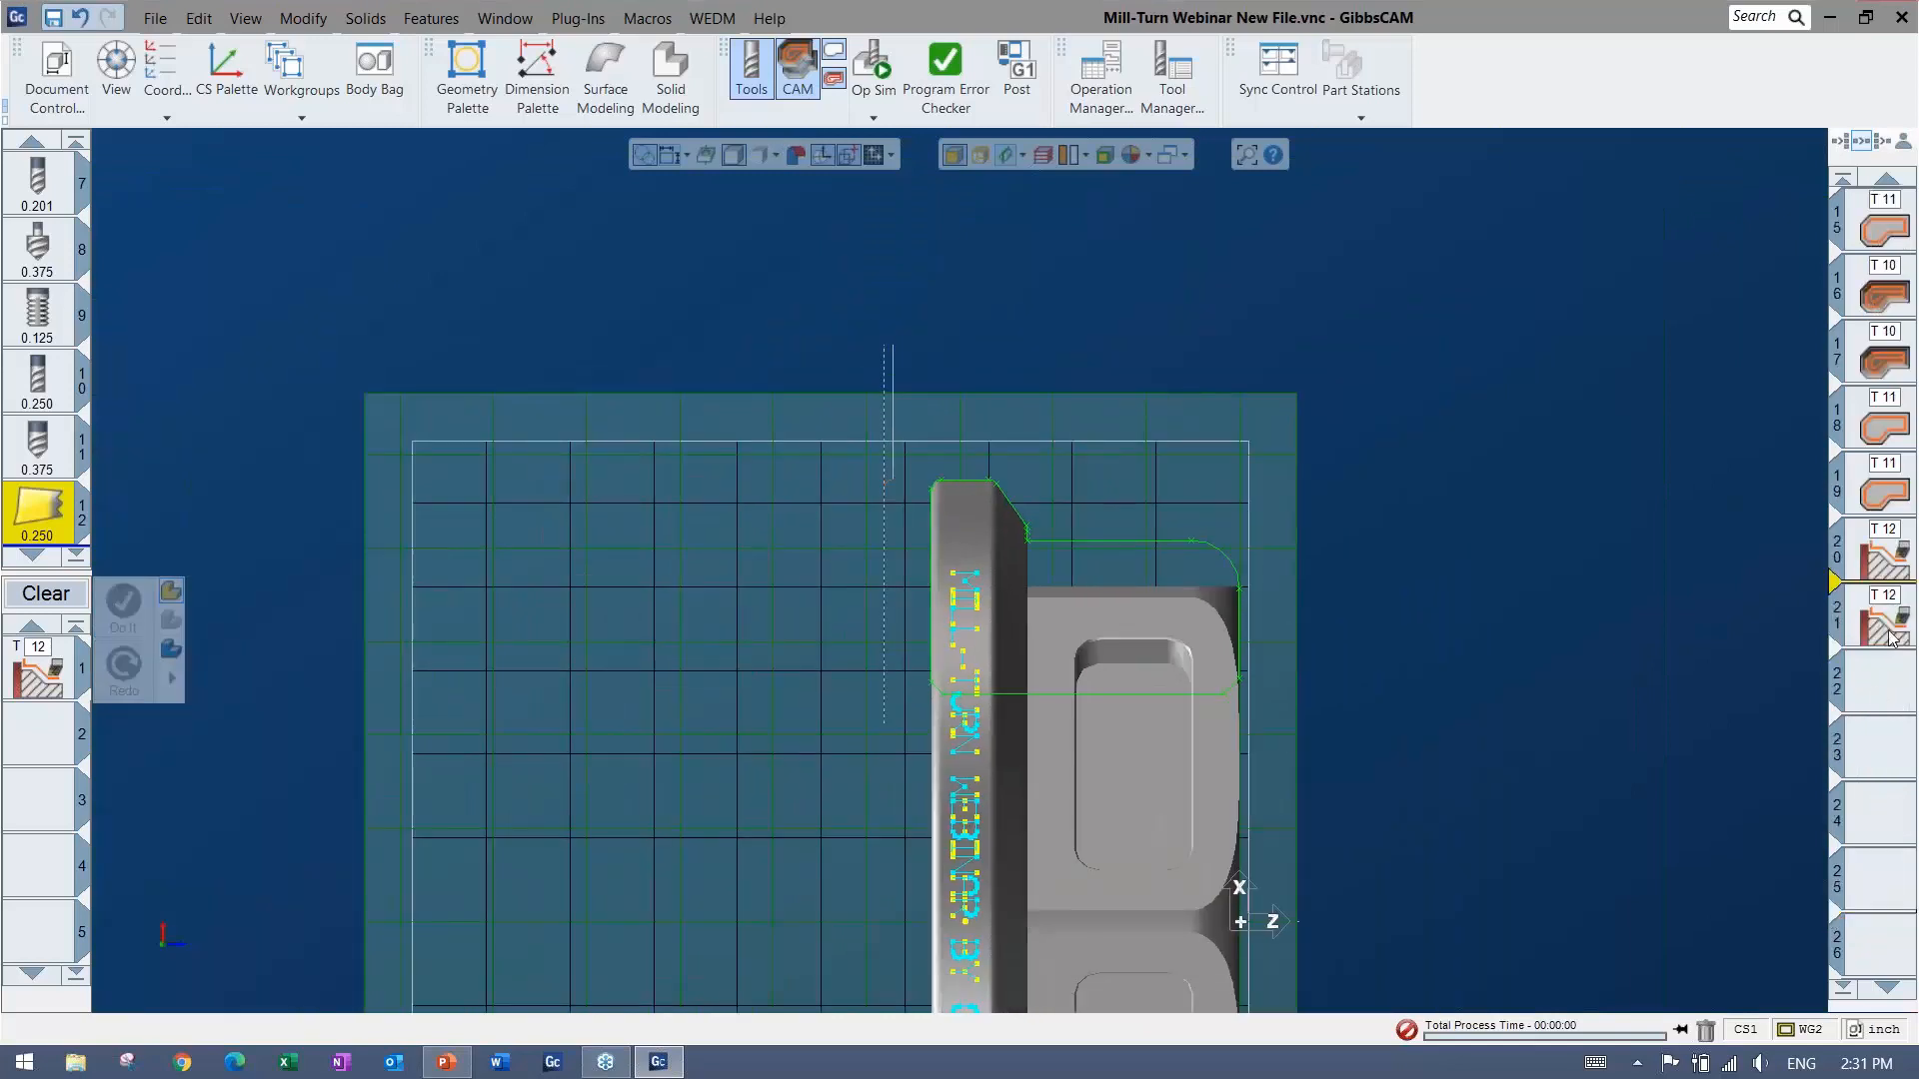
{"action": "left_click", "coordinate": [1887, 631]}
{"action": "left_click", "coordinate": [1884, 681]}
{"action": "scroll", "coordinate": [1887, 681], "scroll_direction": "up", "scroll_amount": 4}
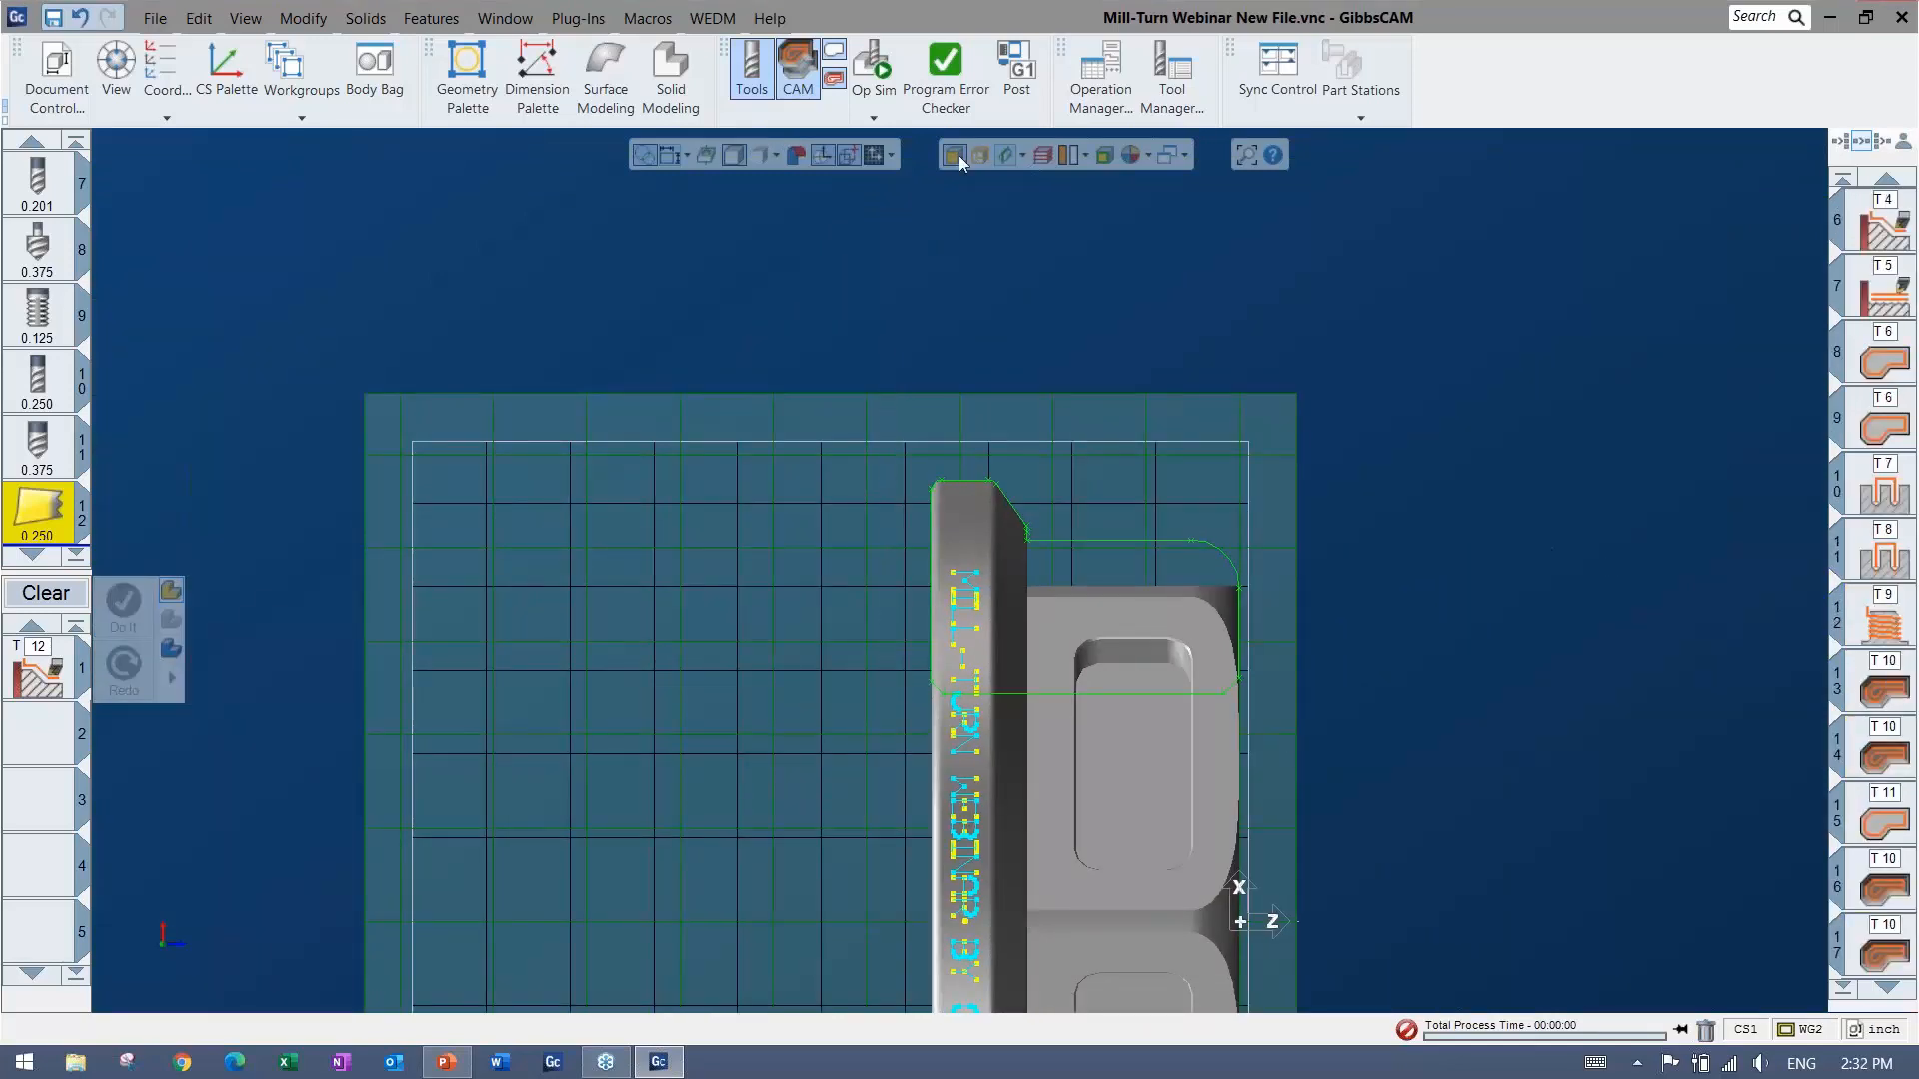
Hide the turning profile and show the part in the isometric view.
{"action": "left_click", "coordinate": [1008, 154]}
{"action": "middle_click_drag", "start_coordinate": [908, 399], "coordinate": [866, 169]}
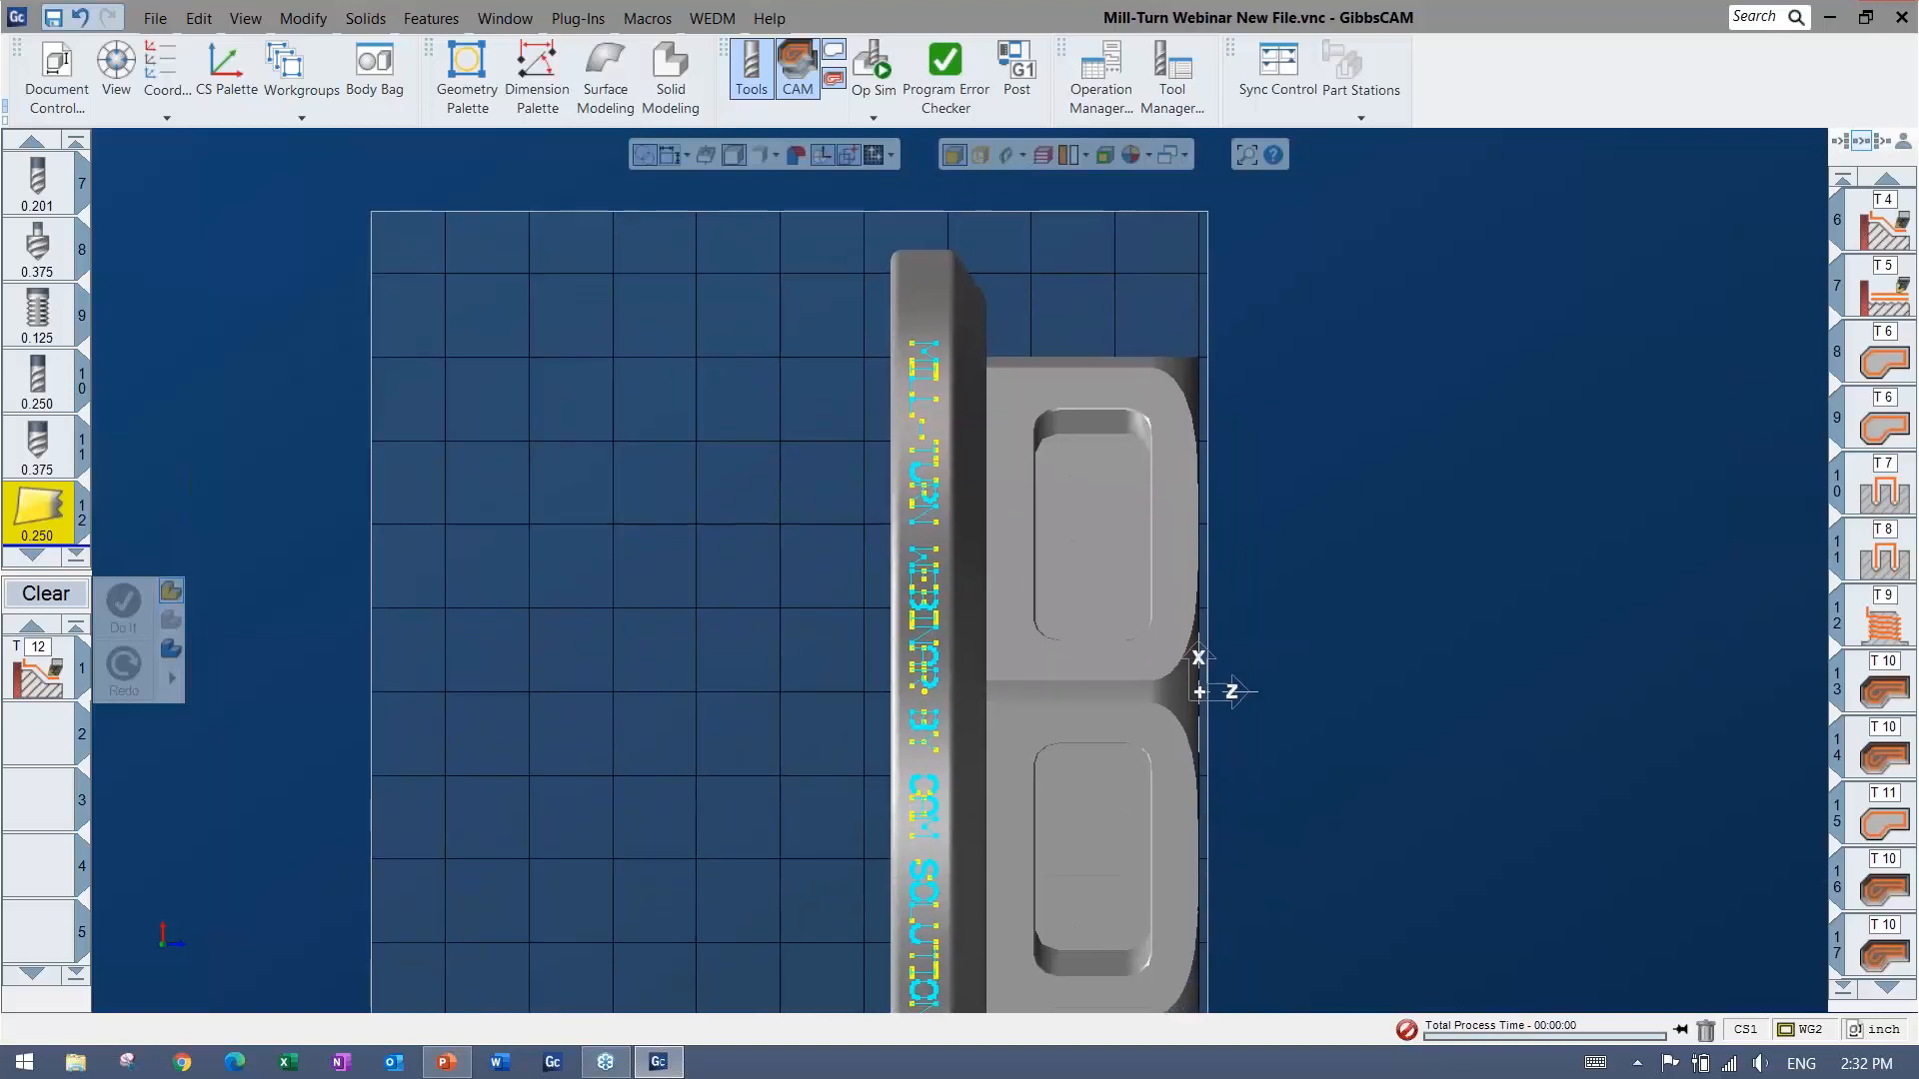
{"action": "key", "text": "ctrl+i"}
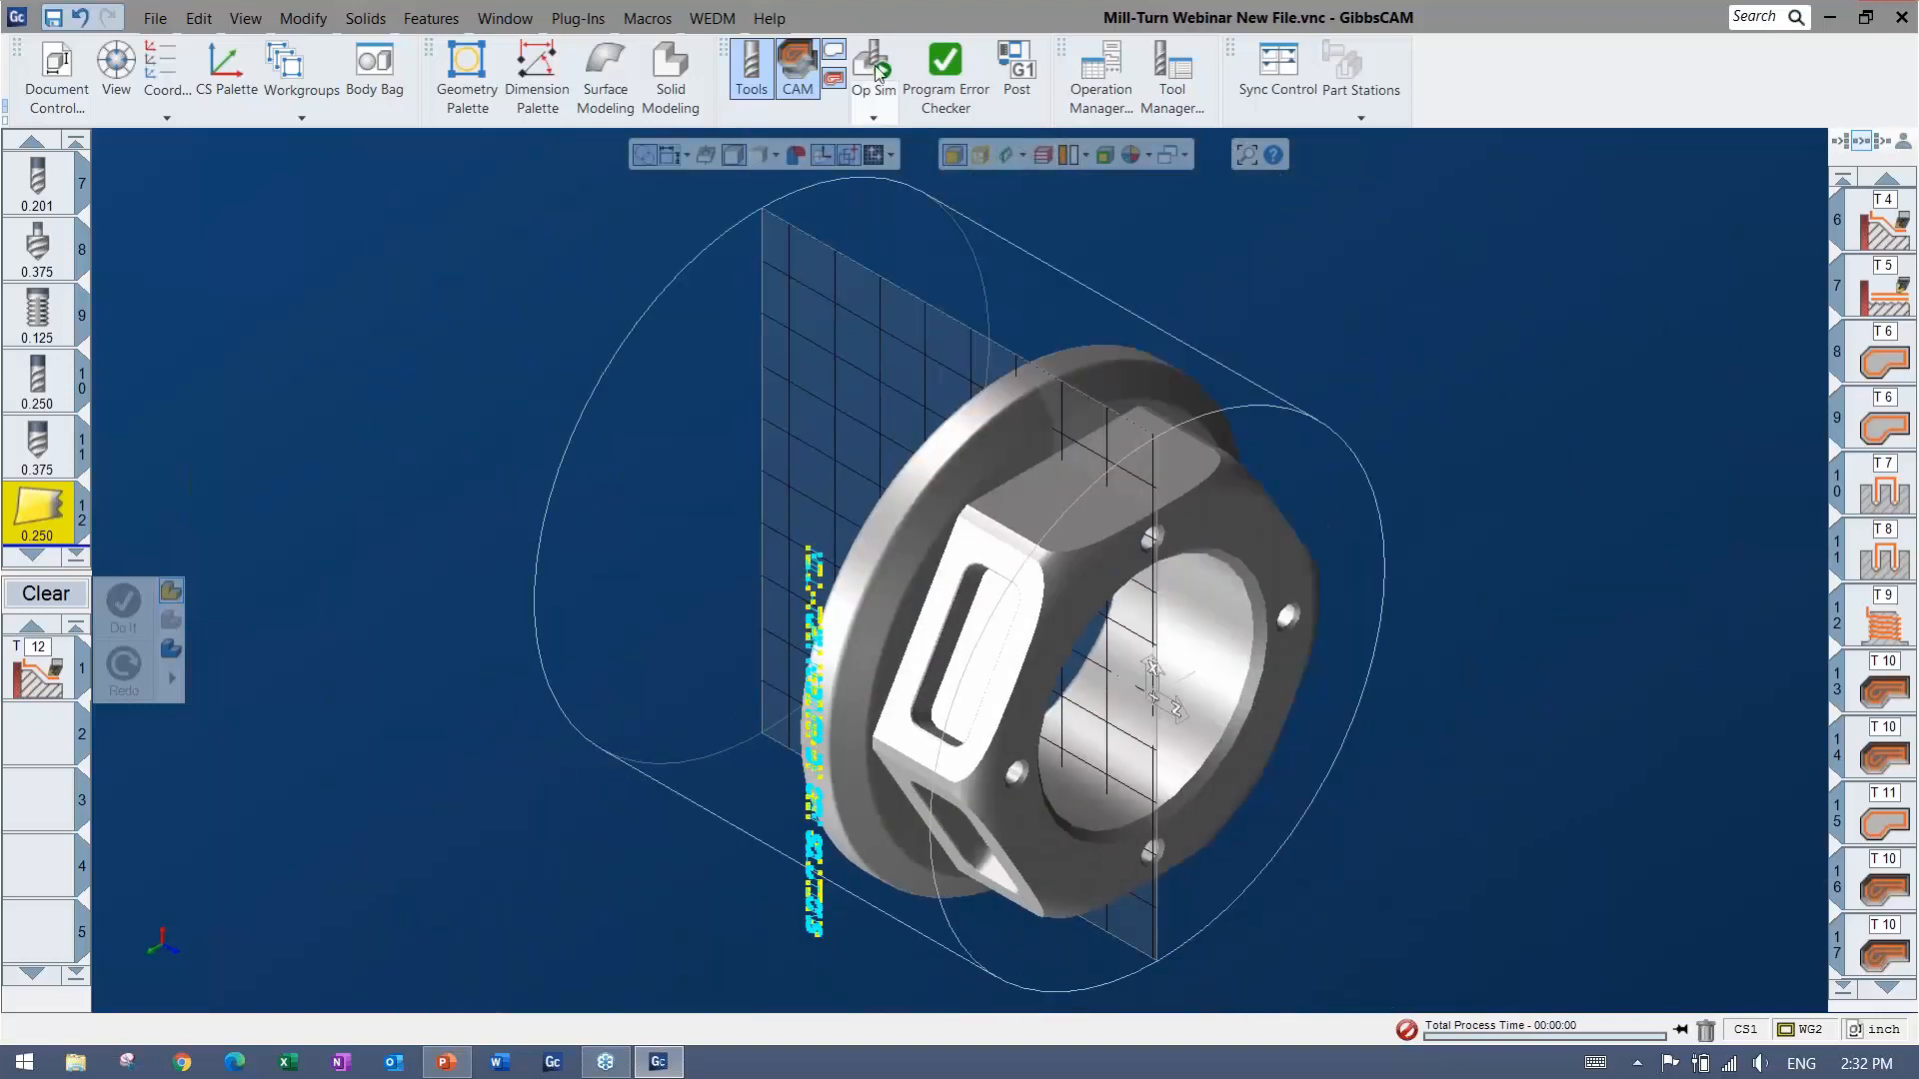
{"action": "scroll", "coordinate": [27, 500], "scroll_direction": "down", "scroll_amount": 1}
{"action": "scroll", "coordinate": [45, 482], "scroll_direction": "up", "scroll_amount": 4}
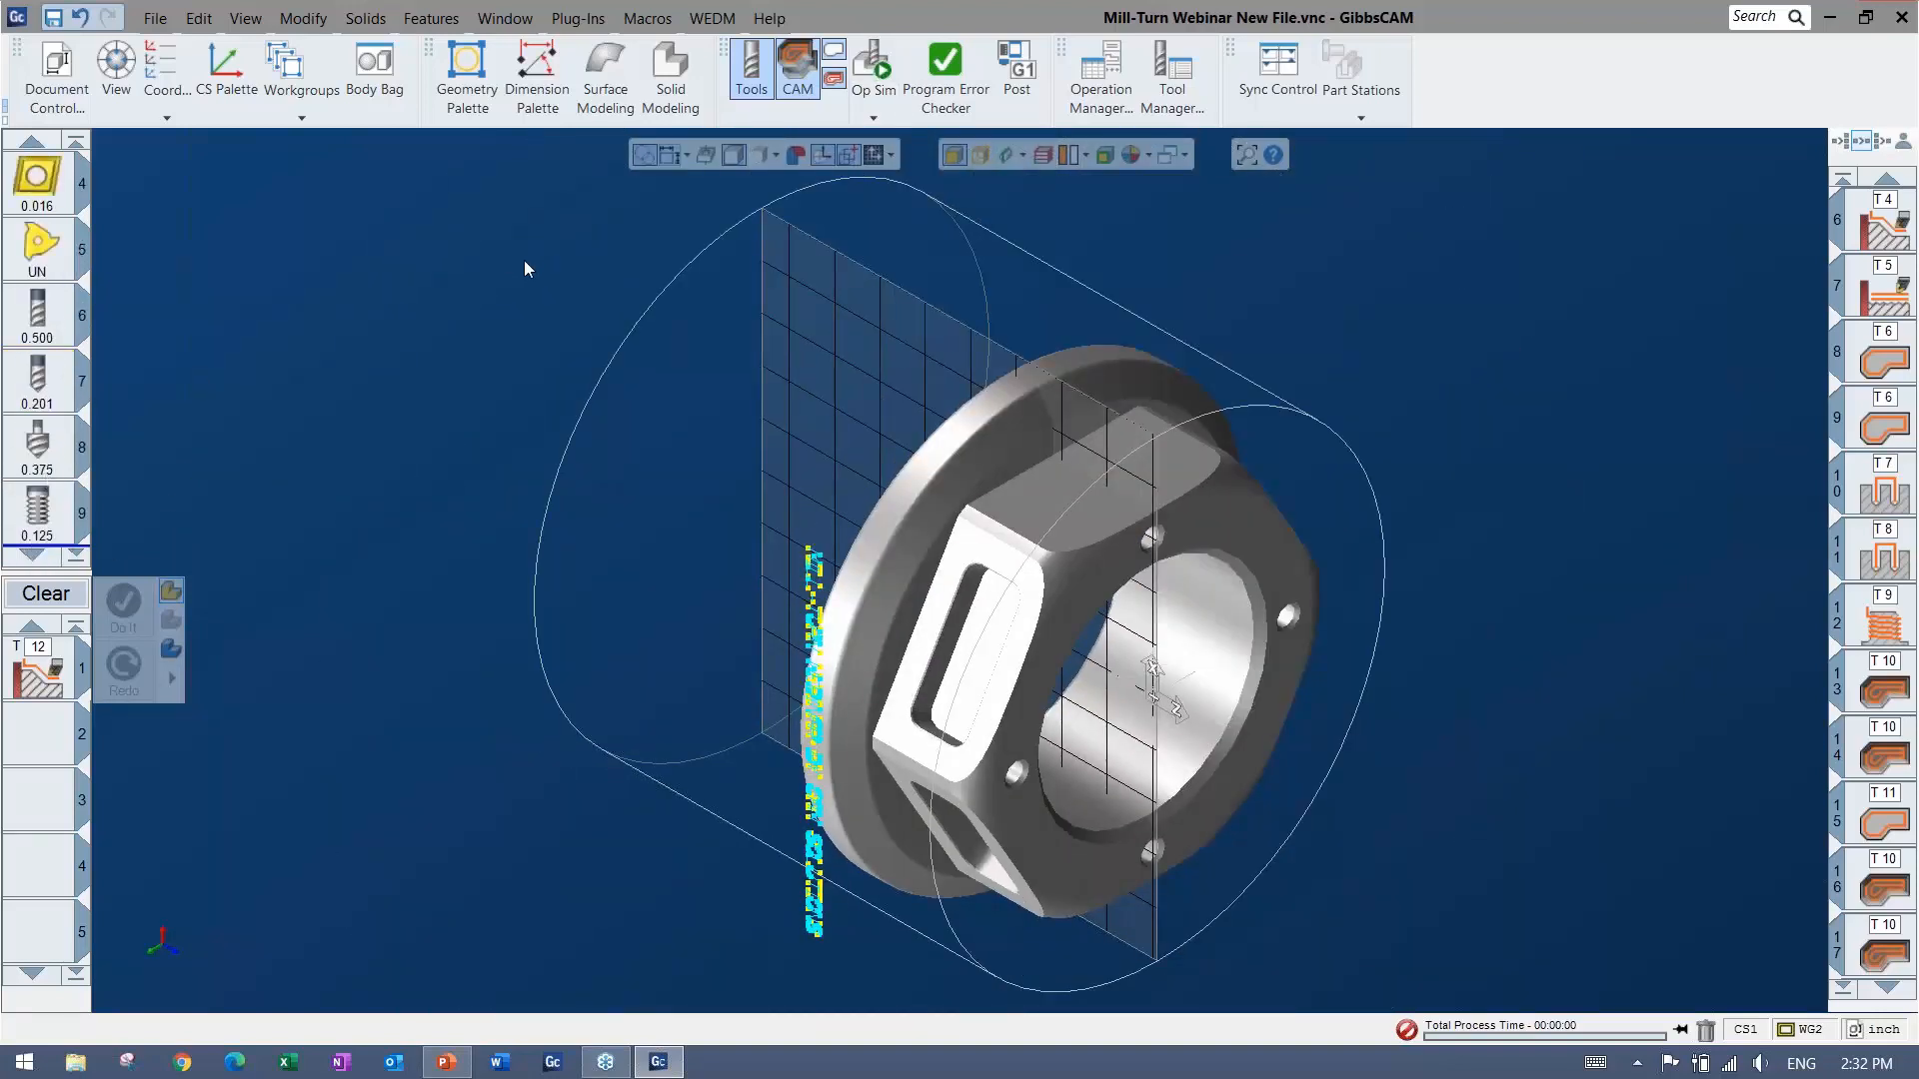
Run the operation simulation at reduced speed to the end of the program while viewing the part from the side.
{"action": "left_click", "coordinate": [869, 70]}
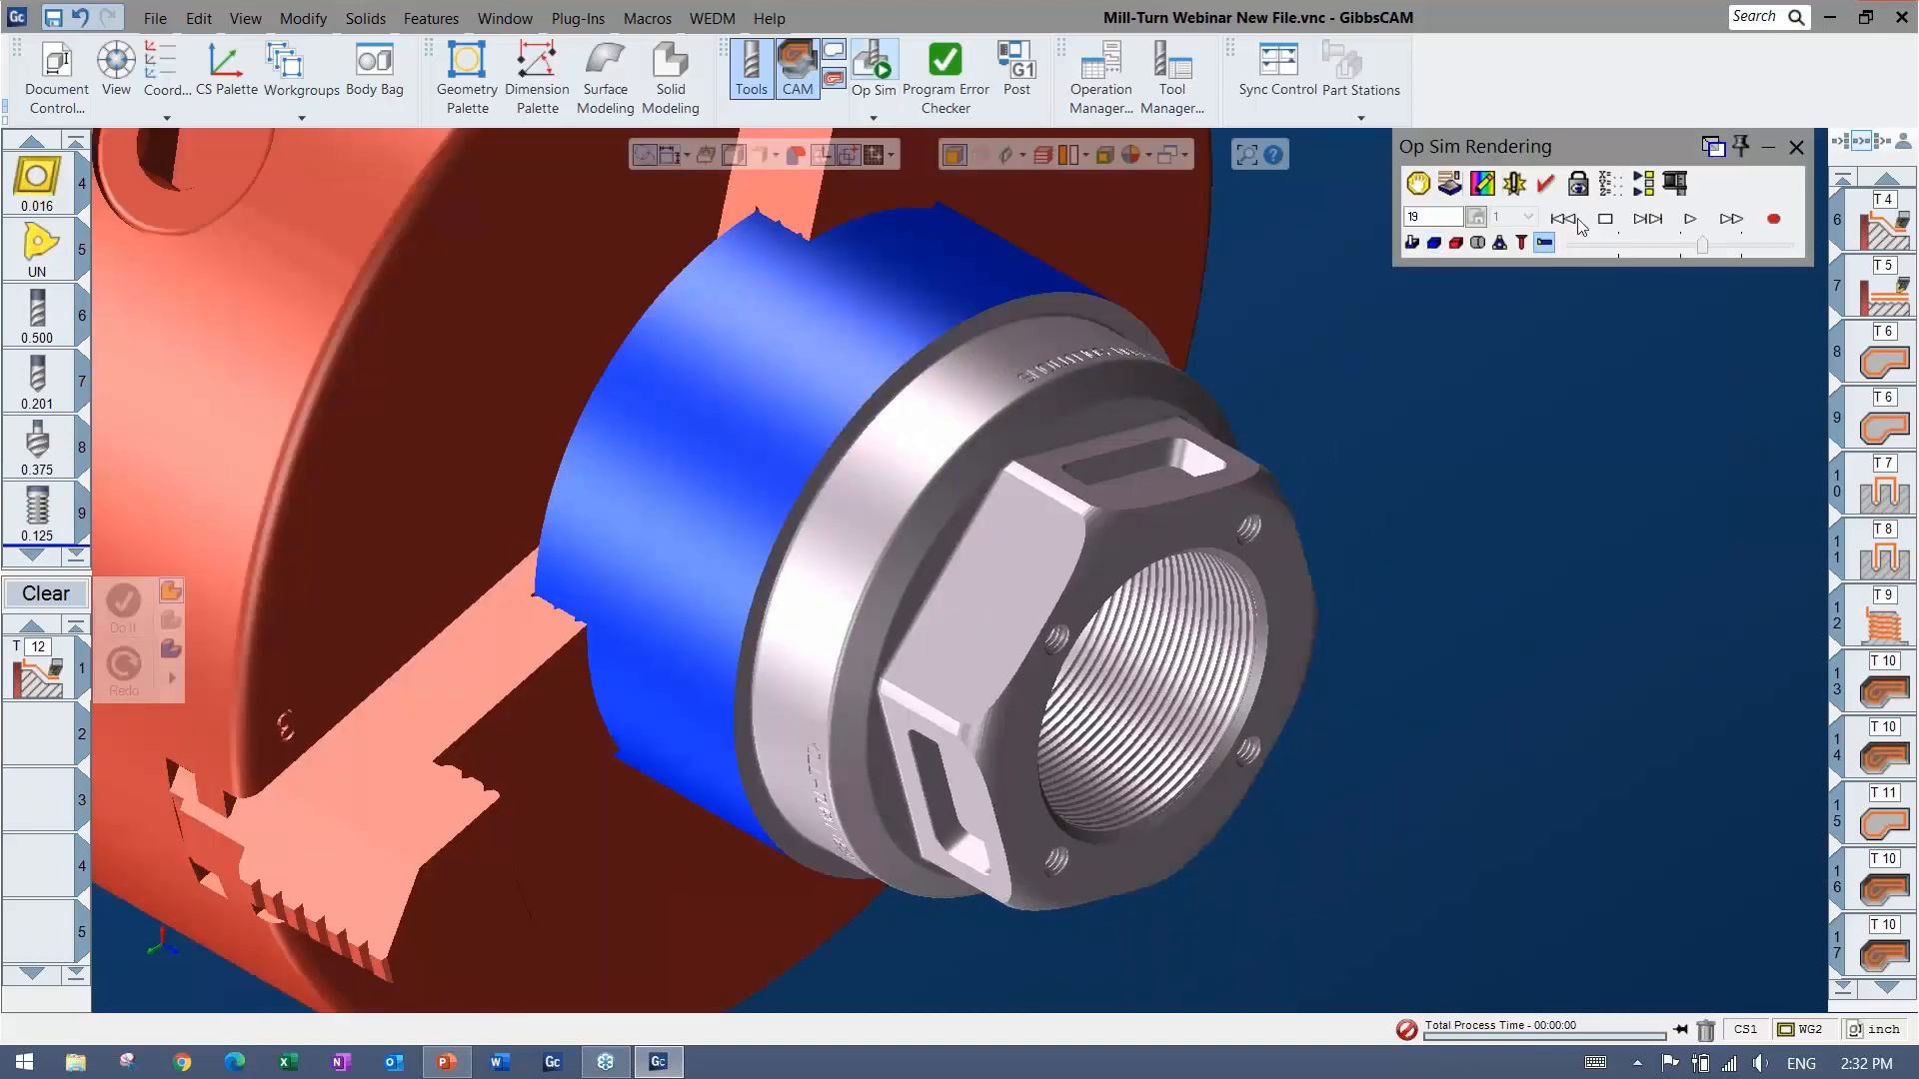
{"action": "left_click", "coordinate": [1652, 250]}
{"action": "left_click", "coordinate": [1689, 218]}
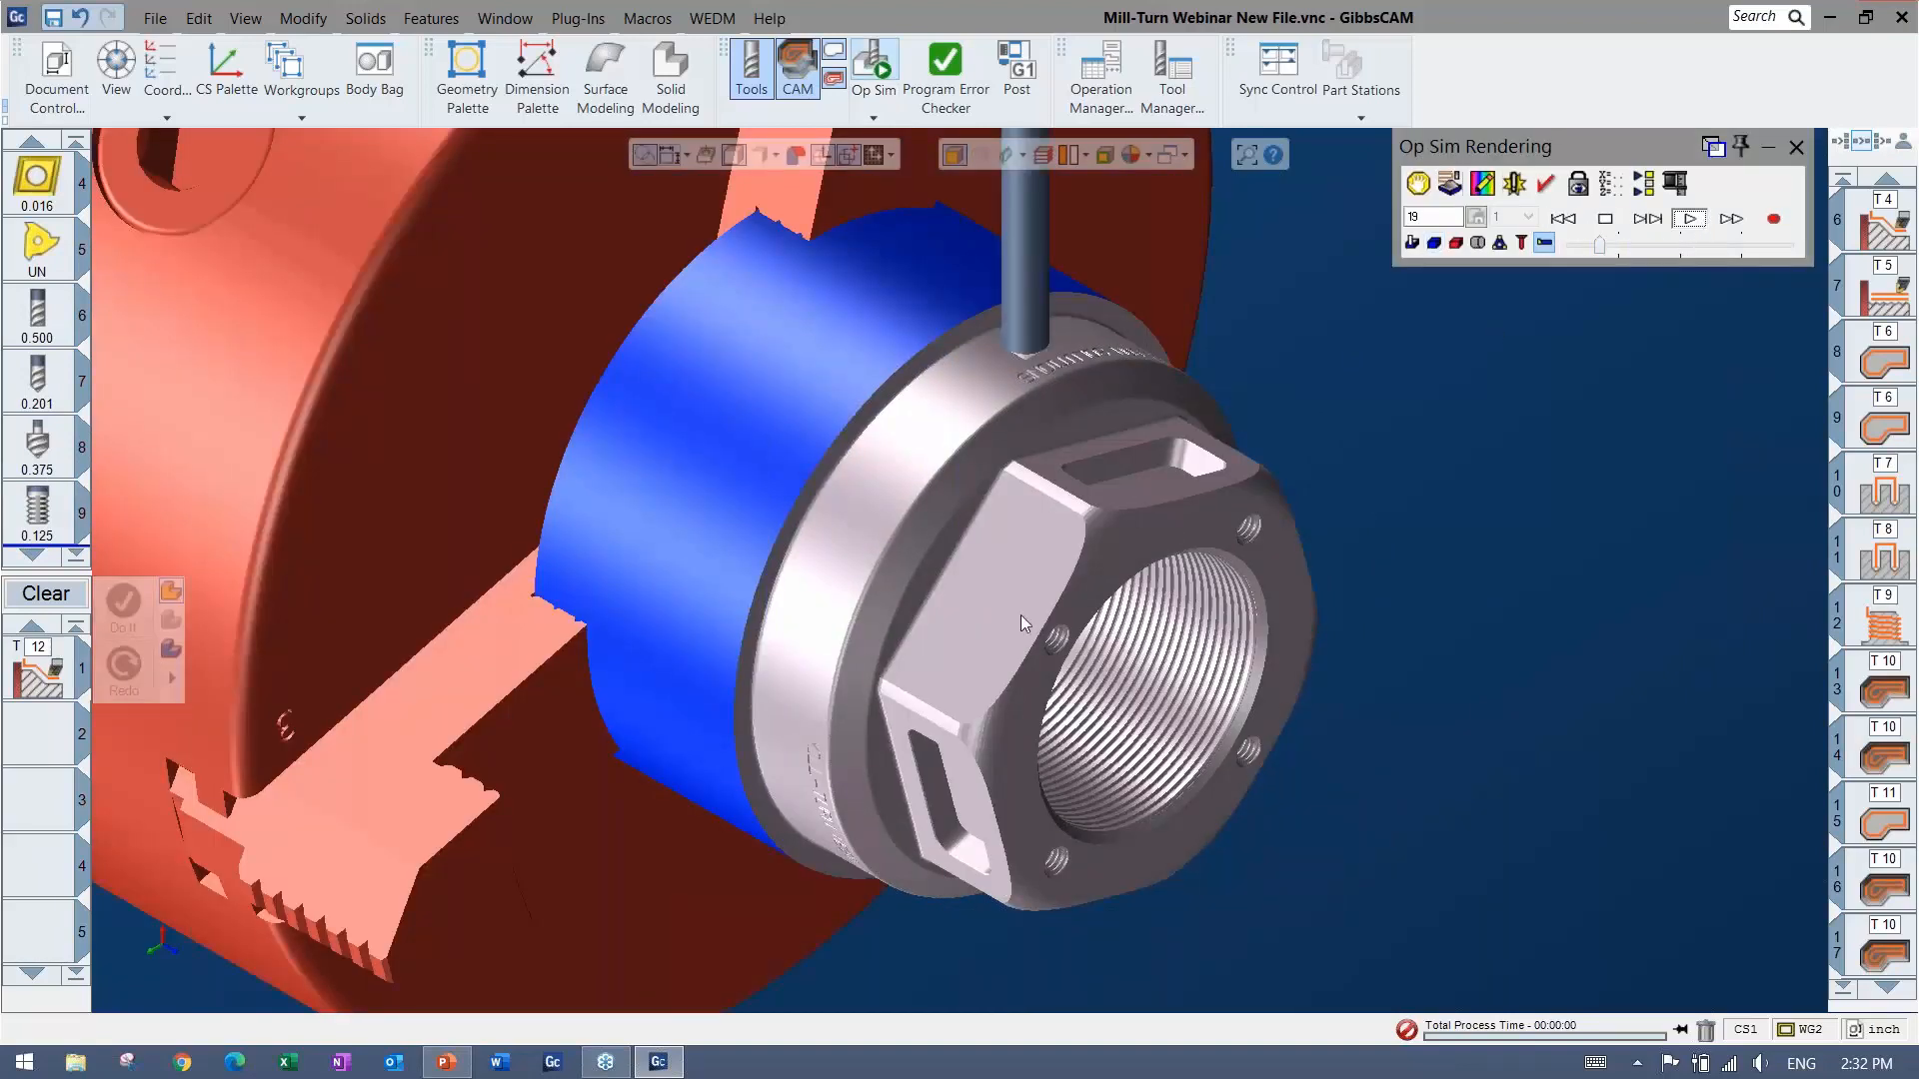
{"action": "middle_click_drag", "start_coordinate": [1004, 662], "coordinate": [1172, 500]}
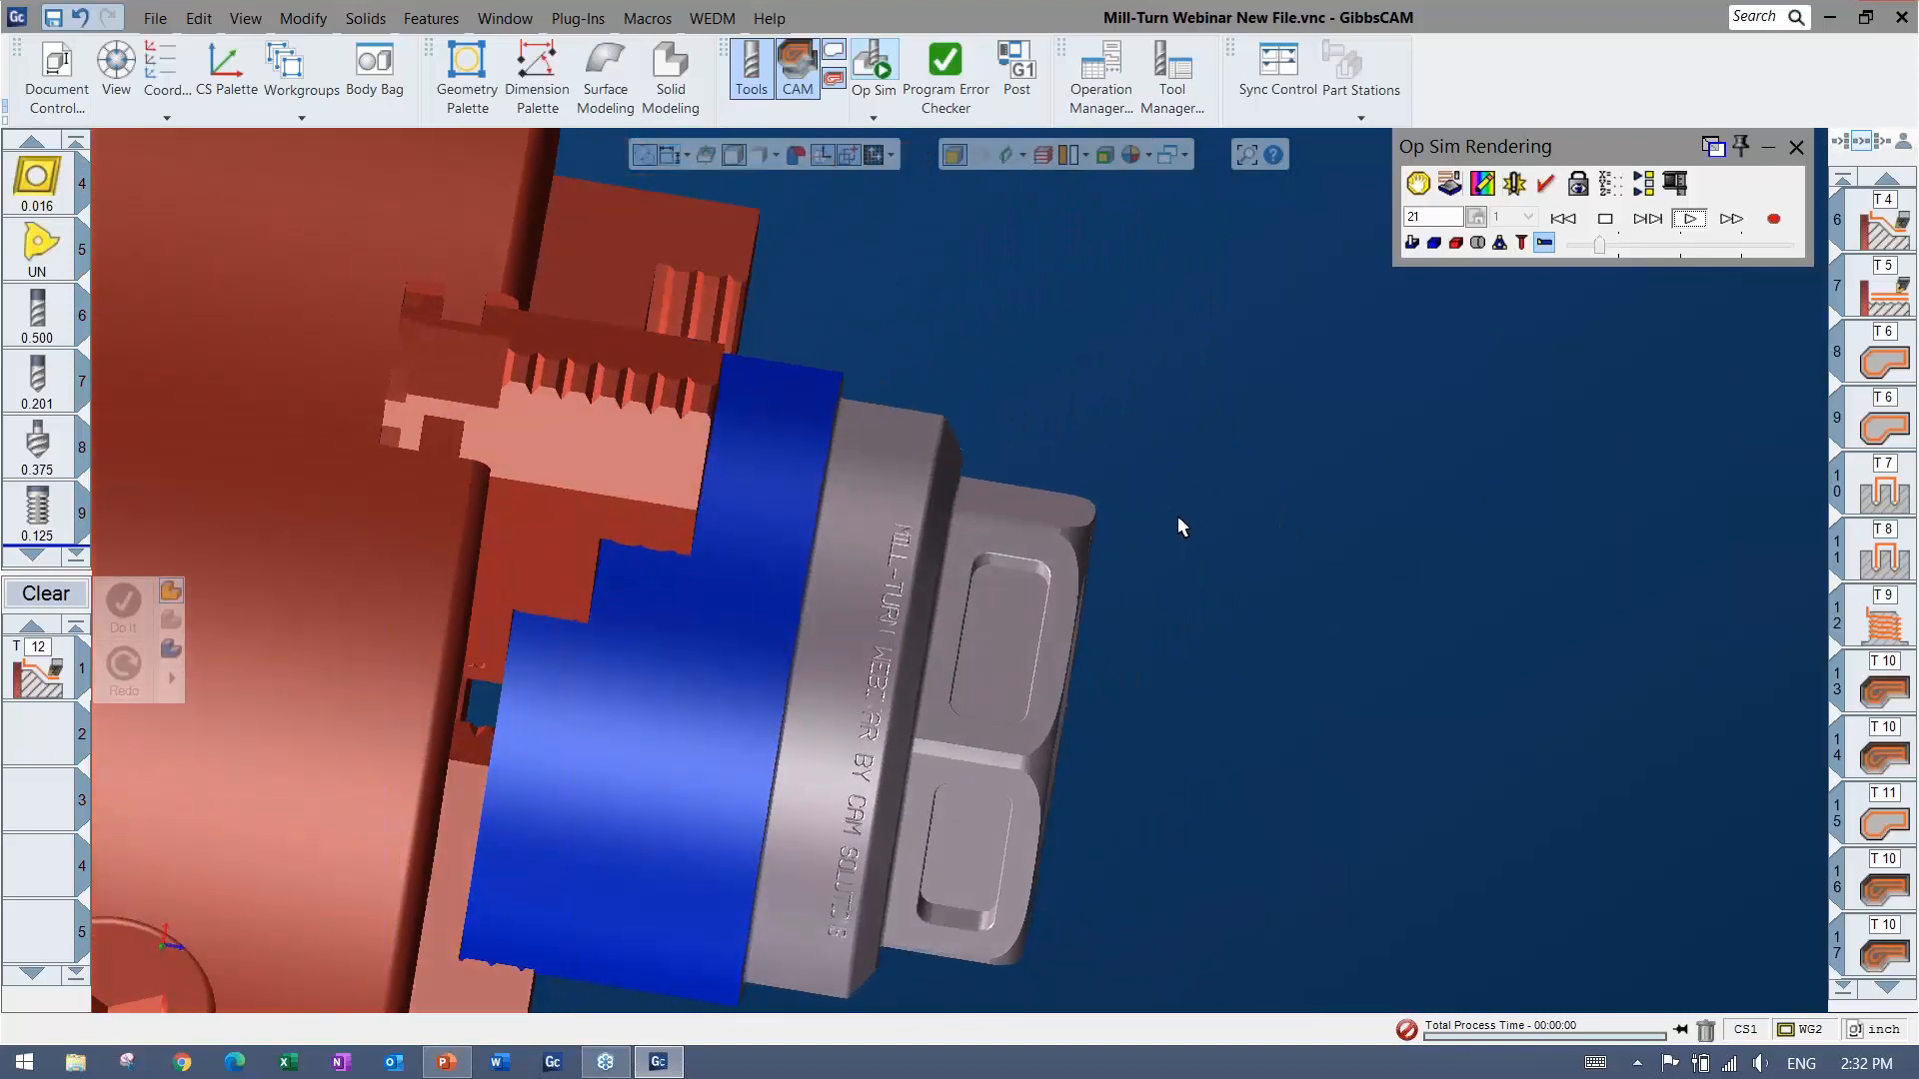
{"action": "middle_click_drag", "start_coordinate": [962, 676], "coordinate": [1028, 600]}
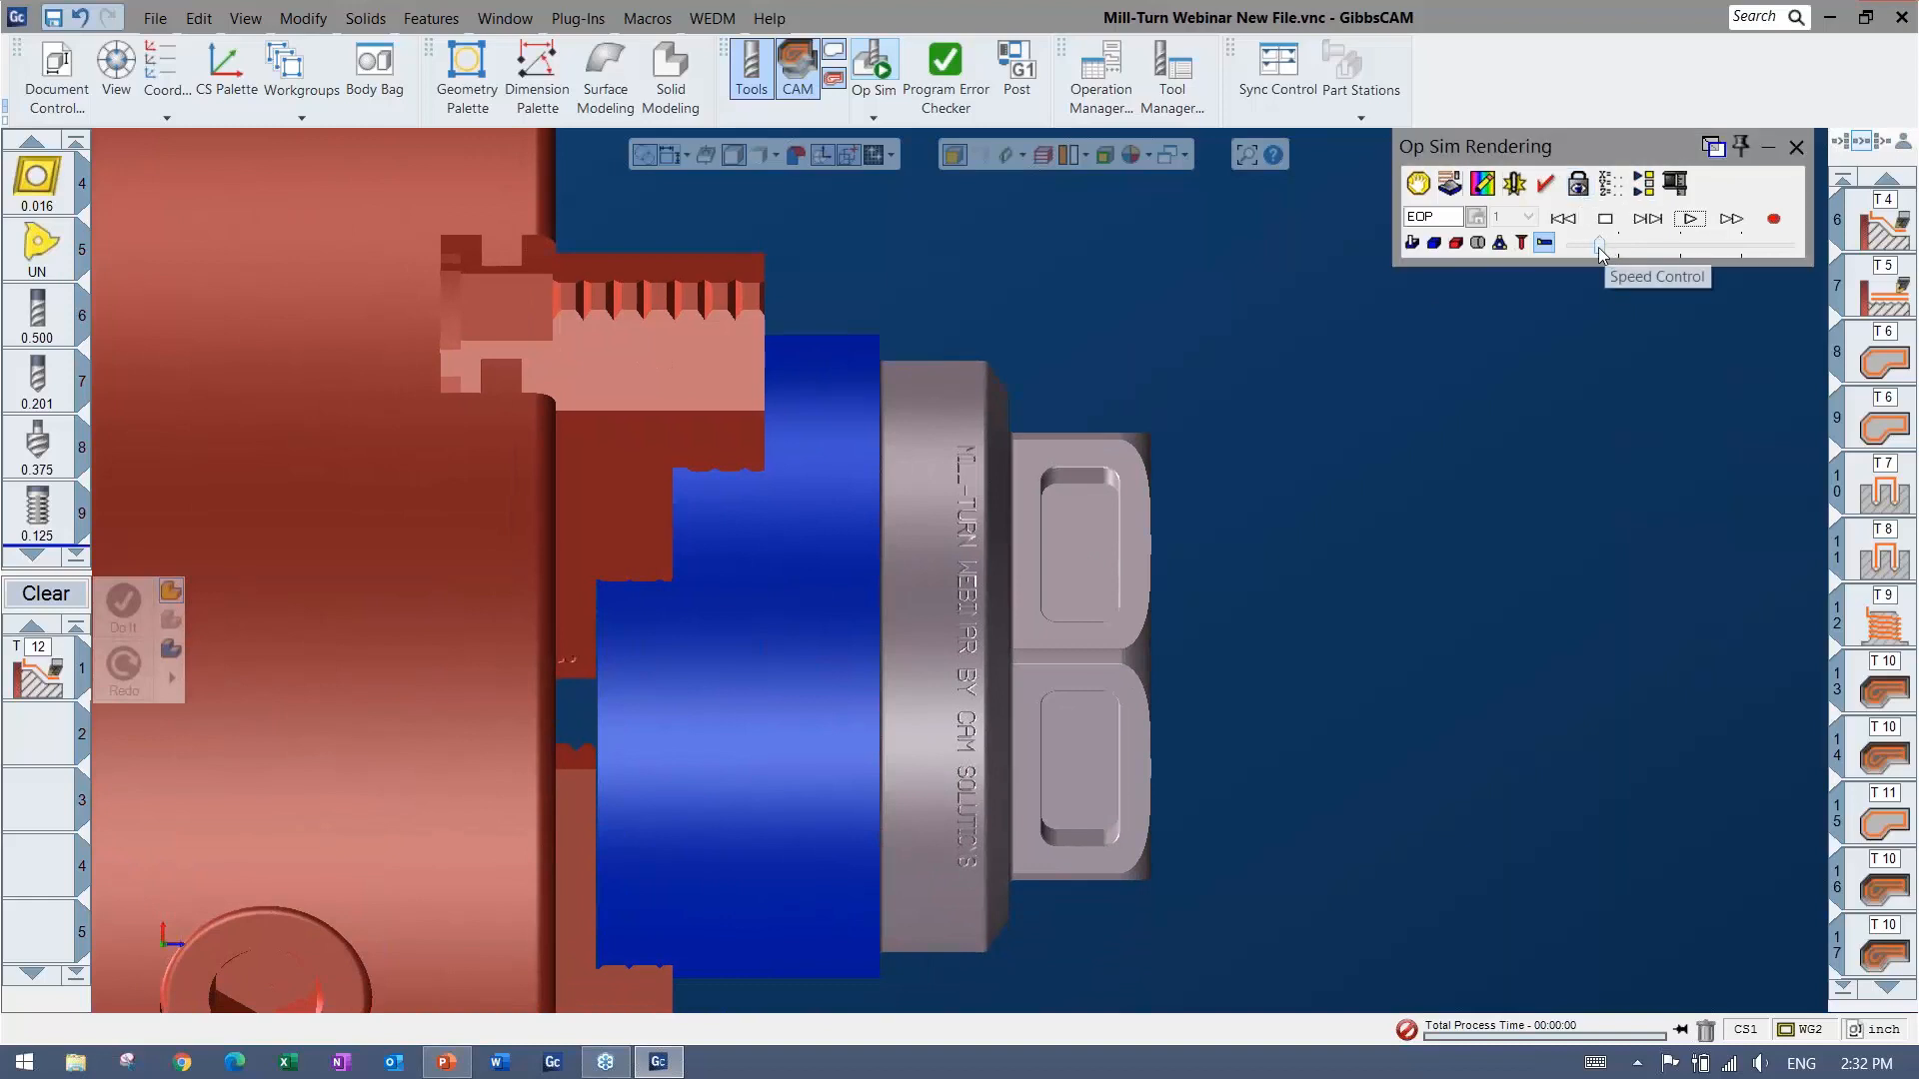
Rewind the simulation and set it to stop before operation 20.
{"action": "left_click", "coordinate": [1564, 219]}
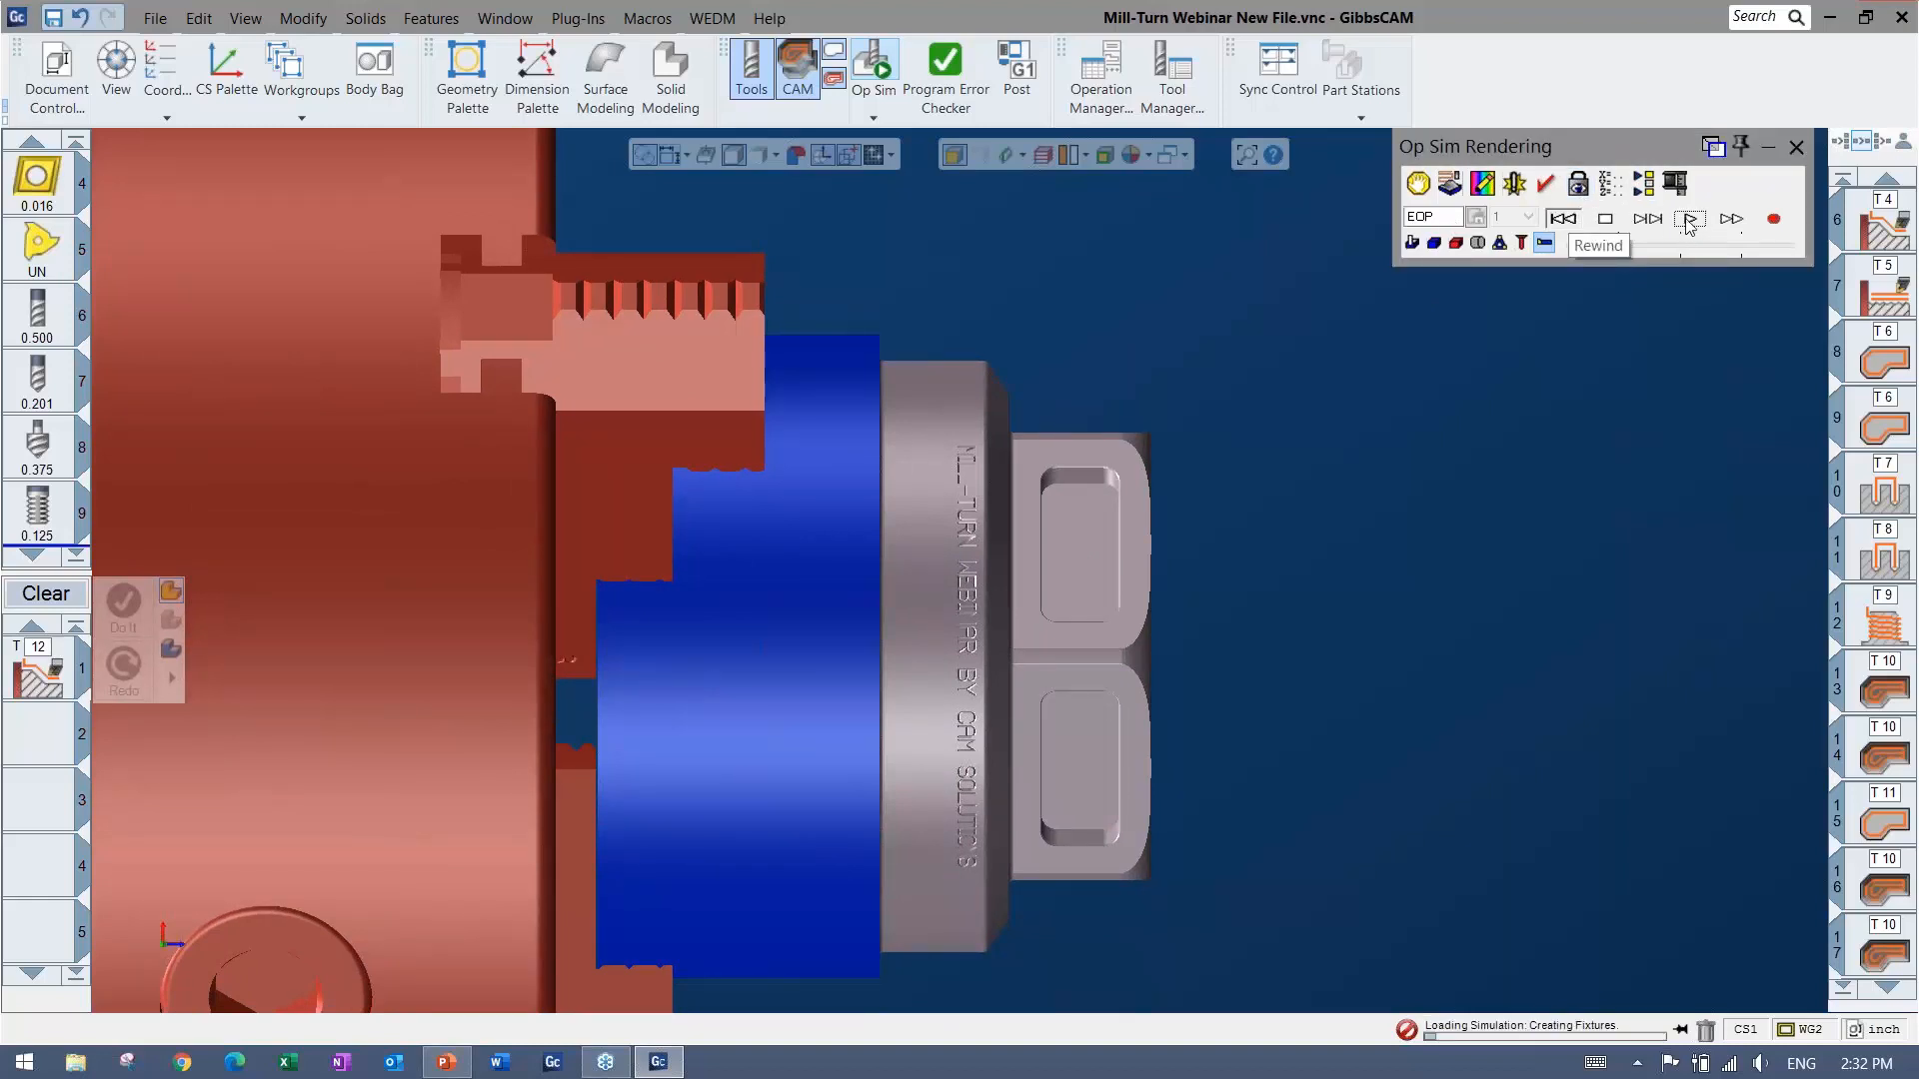
{"action": "left_click", "coordinate": [1420, 186]}
{"action": "double_click", "coordinate": [267, 595]}
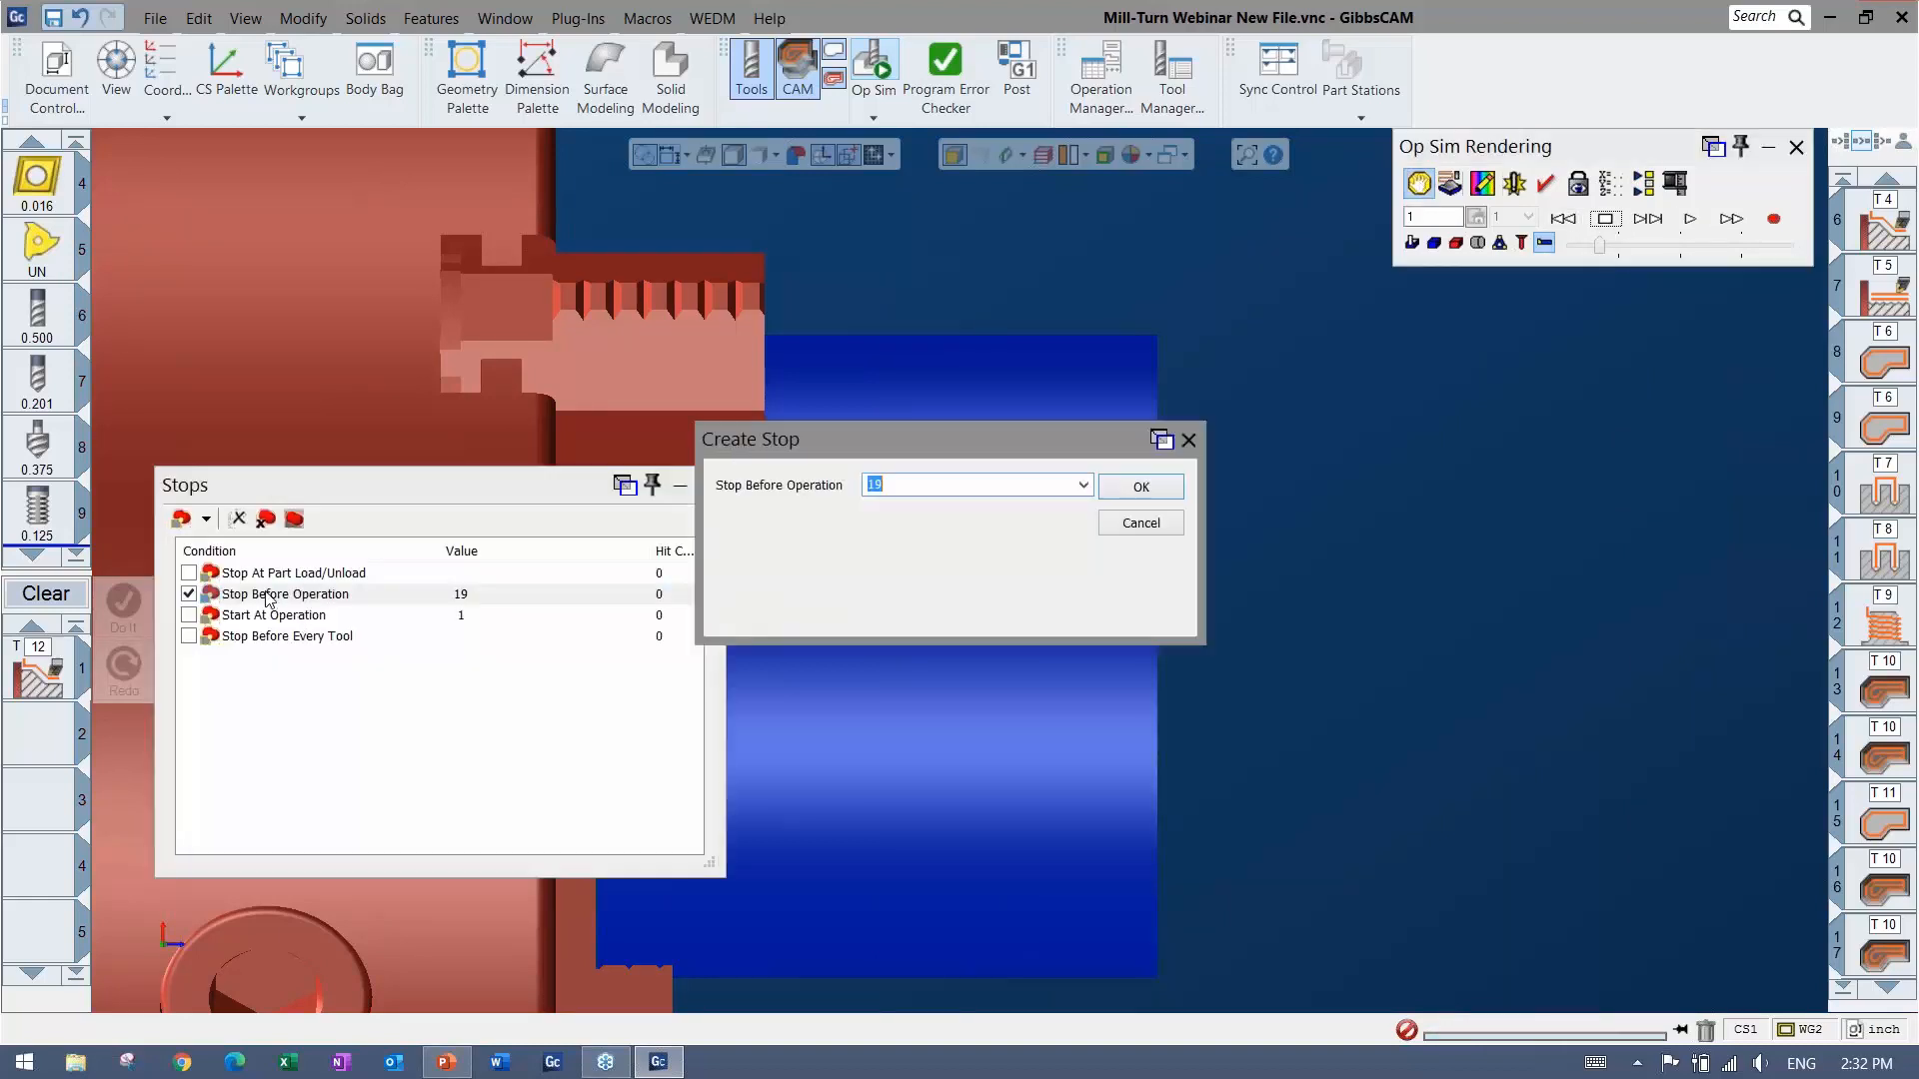
{"action": "left_click", "coordinate": [1140, 487]}
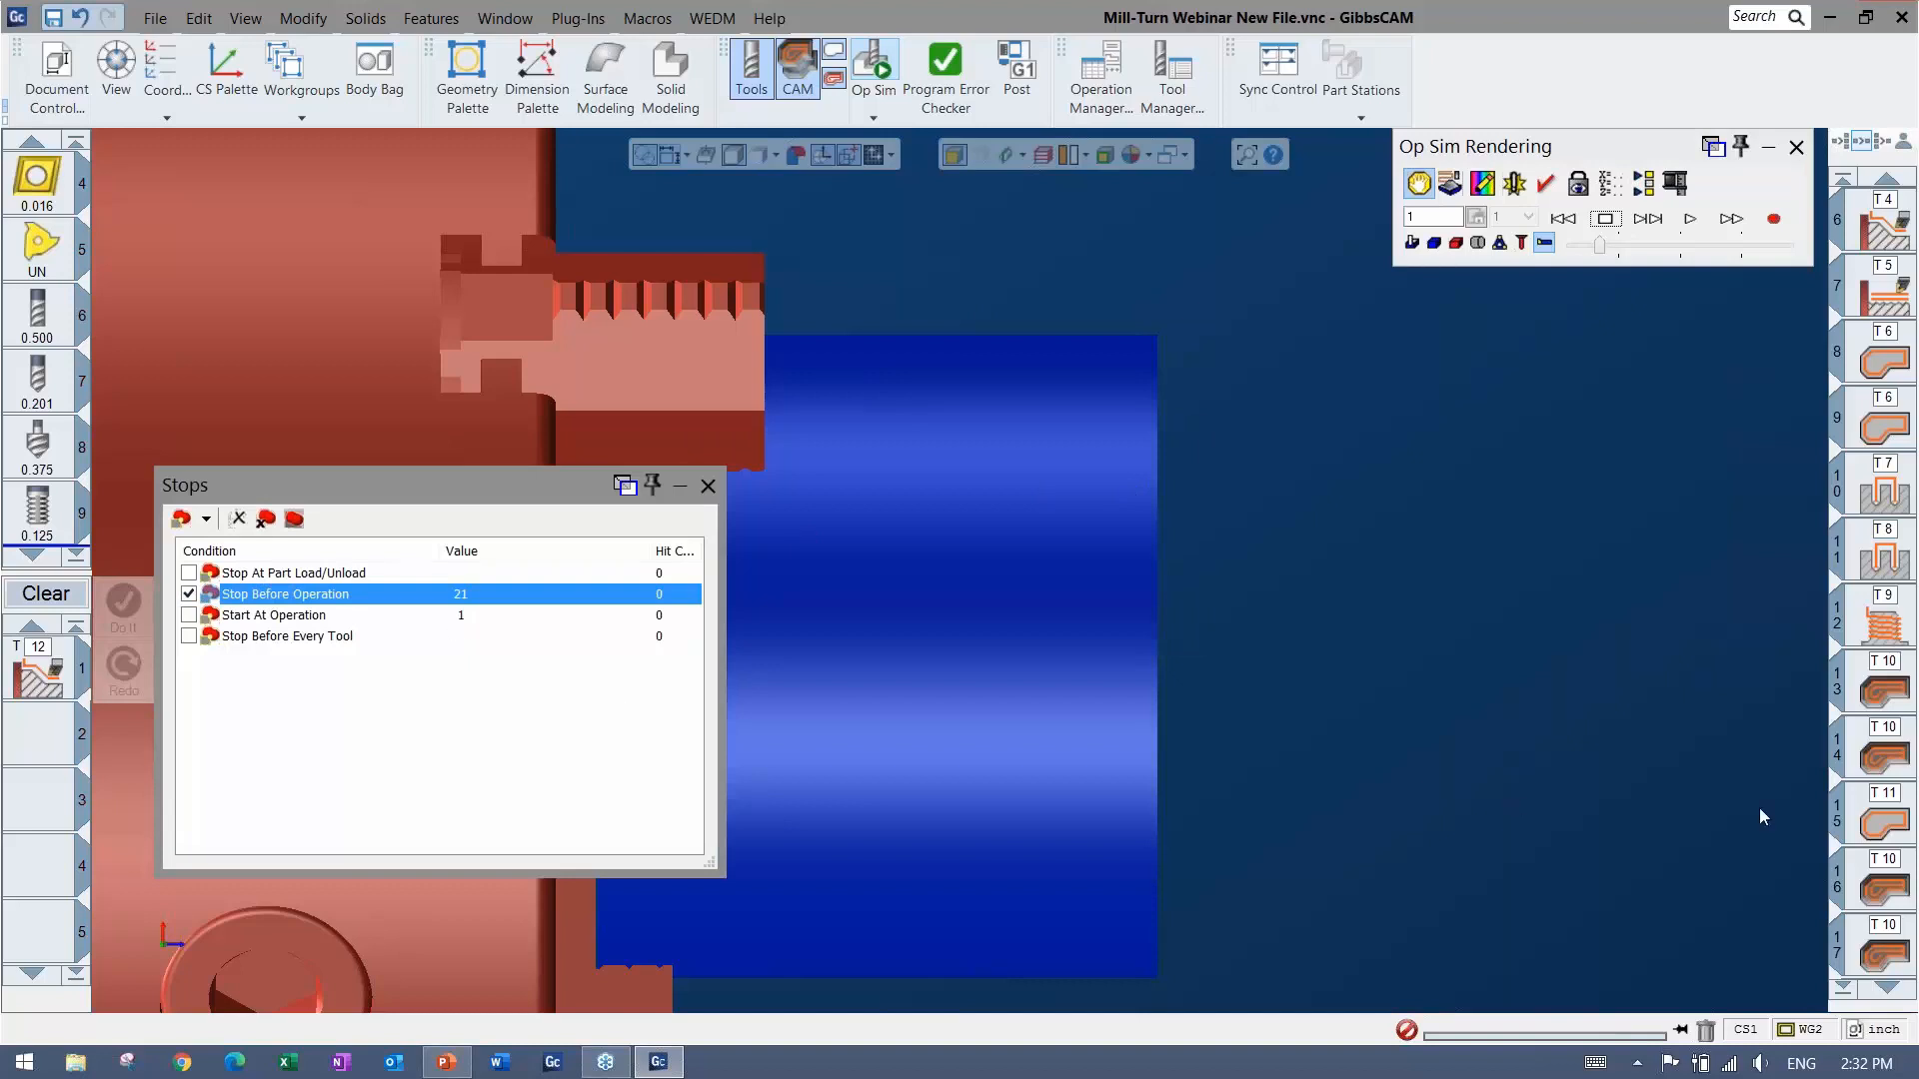
{"action": "double_click", "coordinate": [267, 598]}
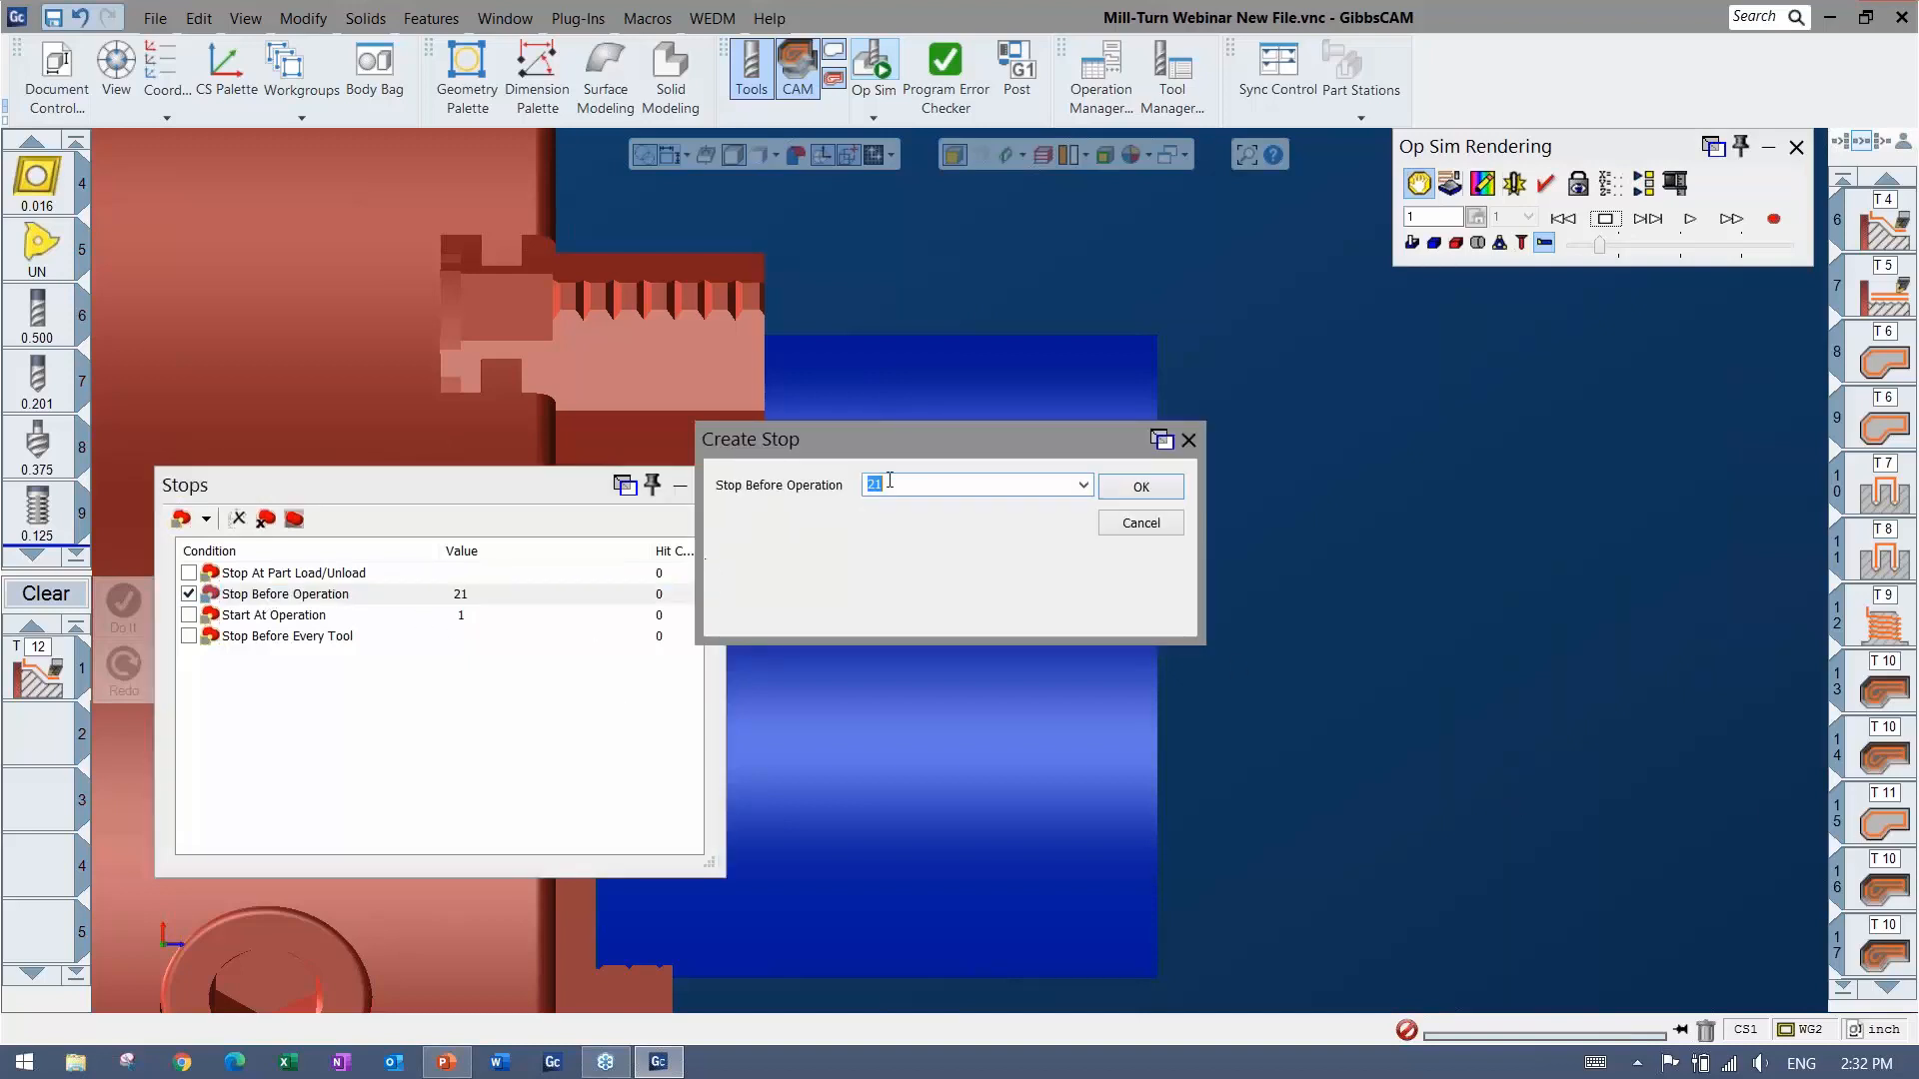
{"action": "left_click", "coordinate": [1152, 502]}
{"action": "scroll", "coordinate": [1877, 900], "scroll_direction": "down", "scroll_amount": 3}
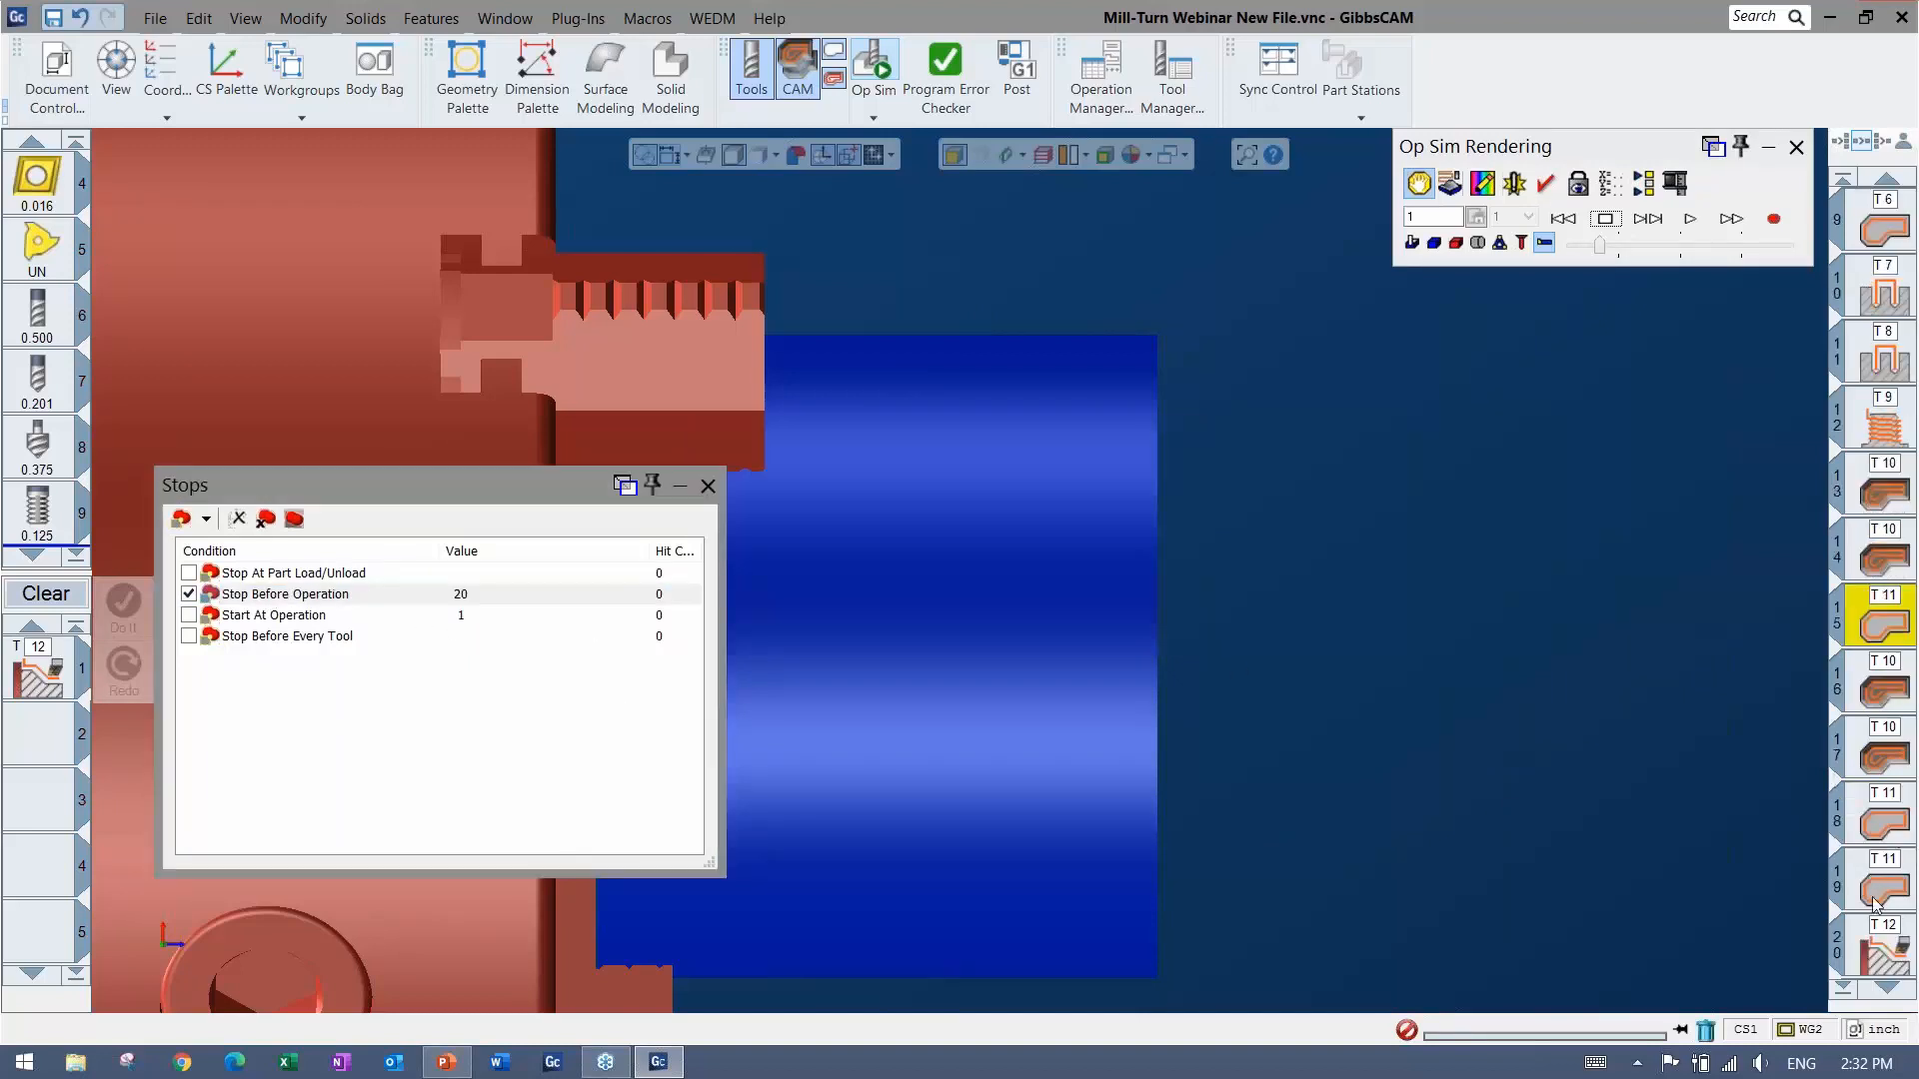
{"action": "scroll", "coordinate": [1875, 904], "scroll_direction": "down", "scroll_amount": 2}
{"action": "left_click", "coordinate": [708, 485]}
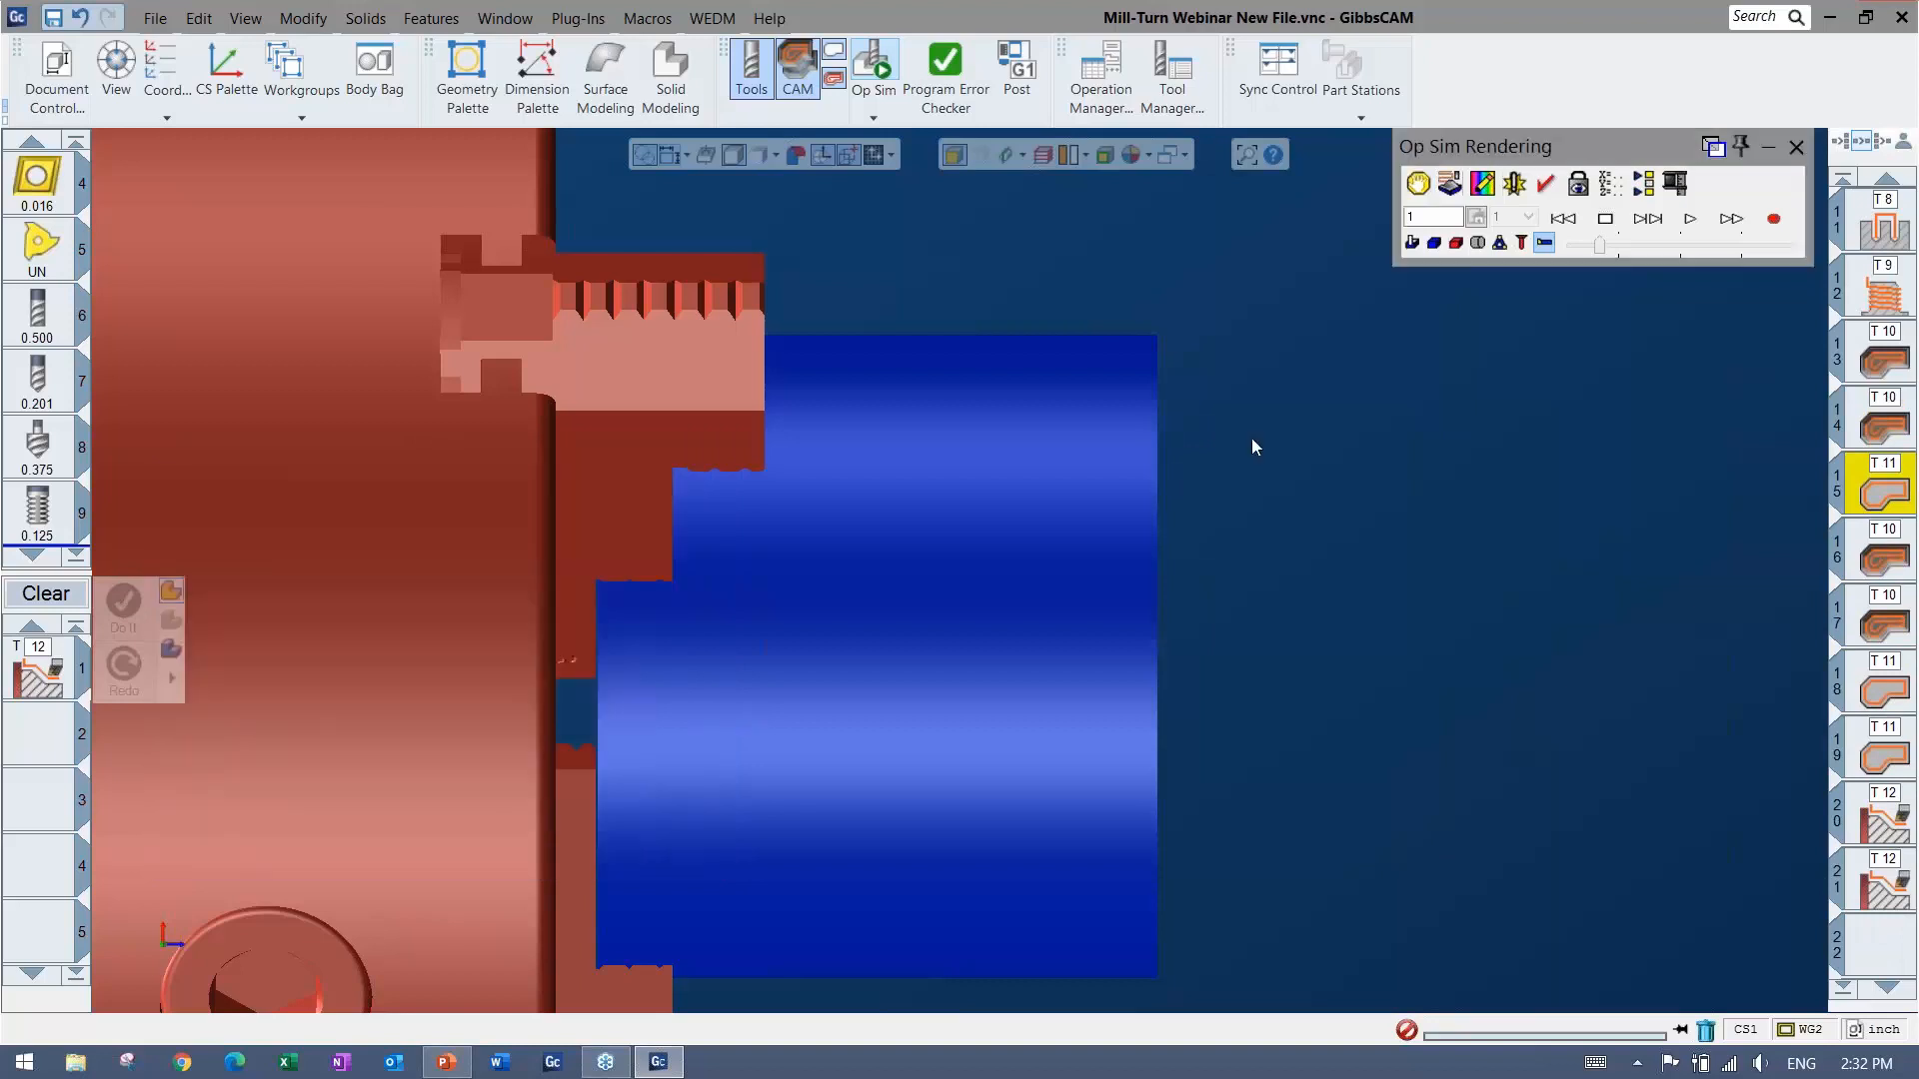
Simulate the preceding operations at high speed, and run the part-off at reduced speed to the end of the program.
{"action": "left_click", "coordinate": [1691, 220]}
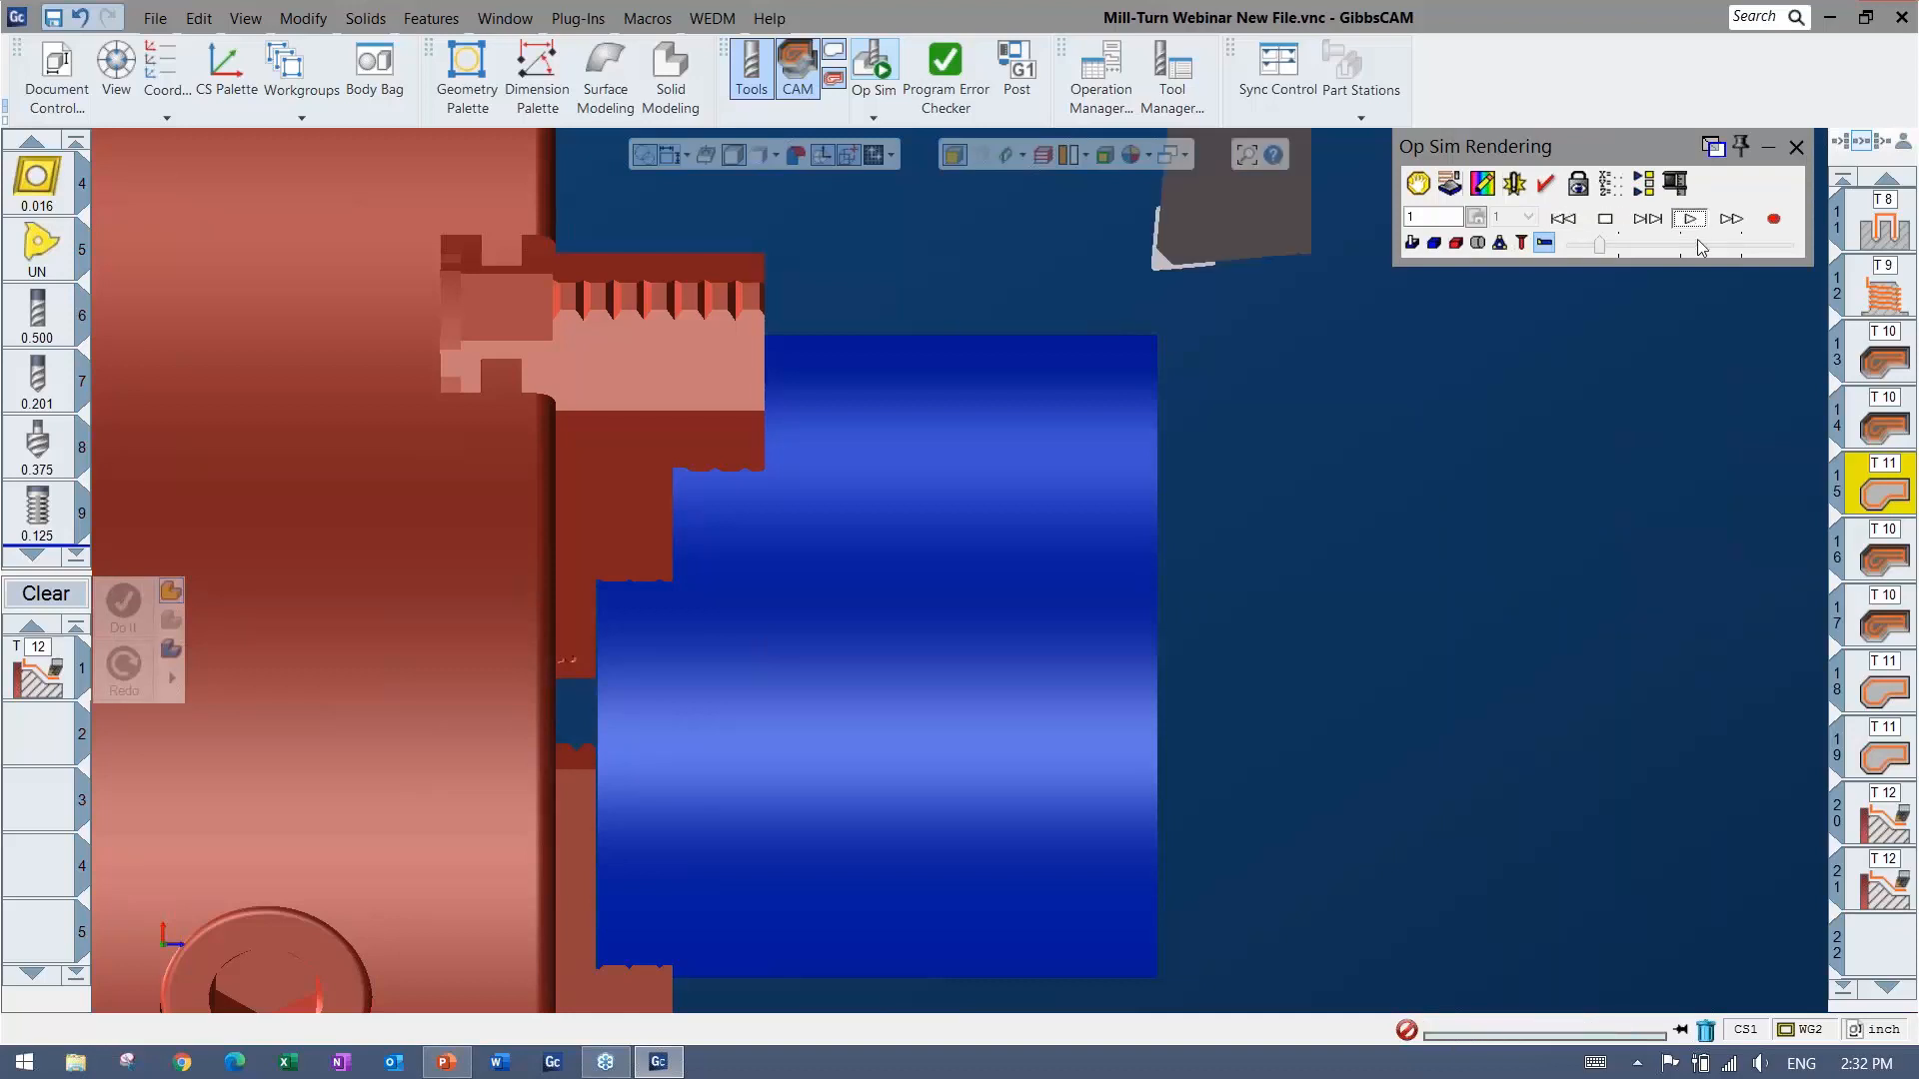
{"action": "left_click", "coordinate": [1765, 246]}
{"action": "scroll", "coordinate": [1027, 516], "scroll_direction": "down", "scroll_amount": 1}
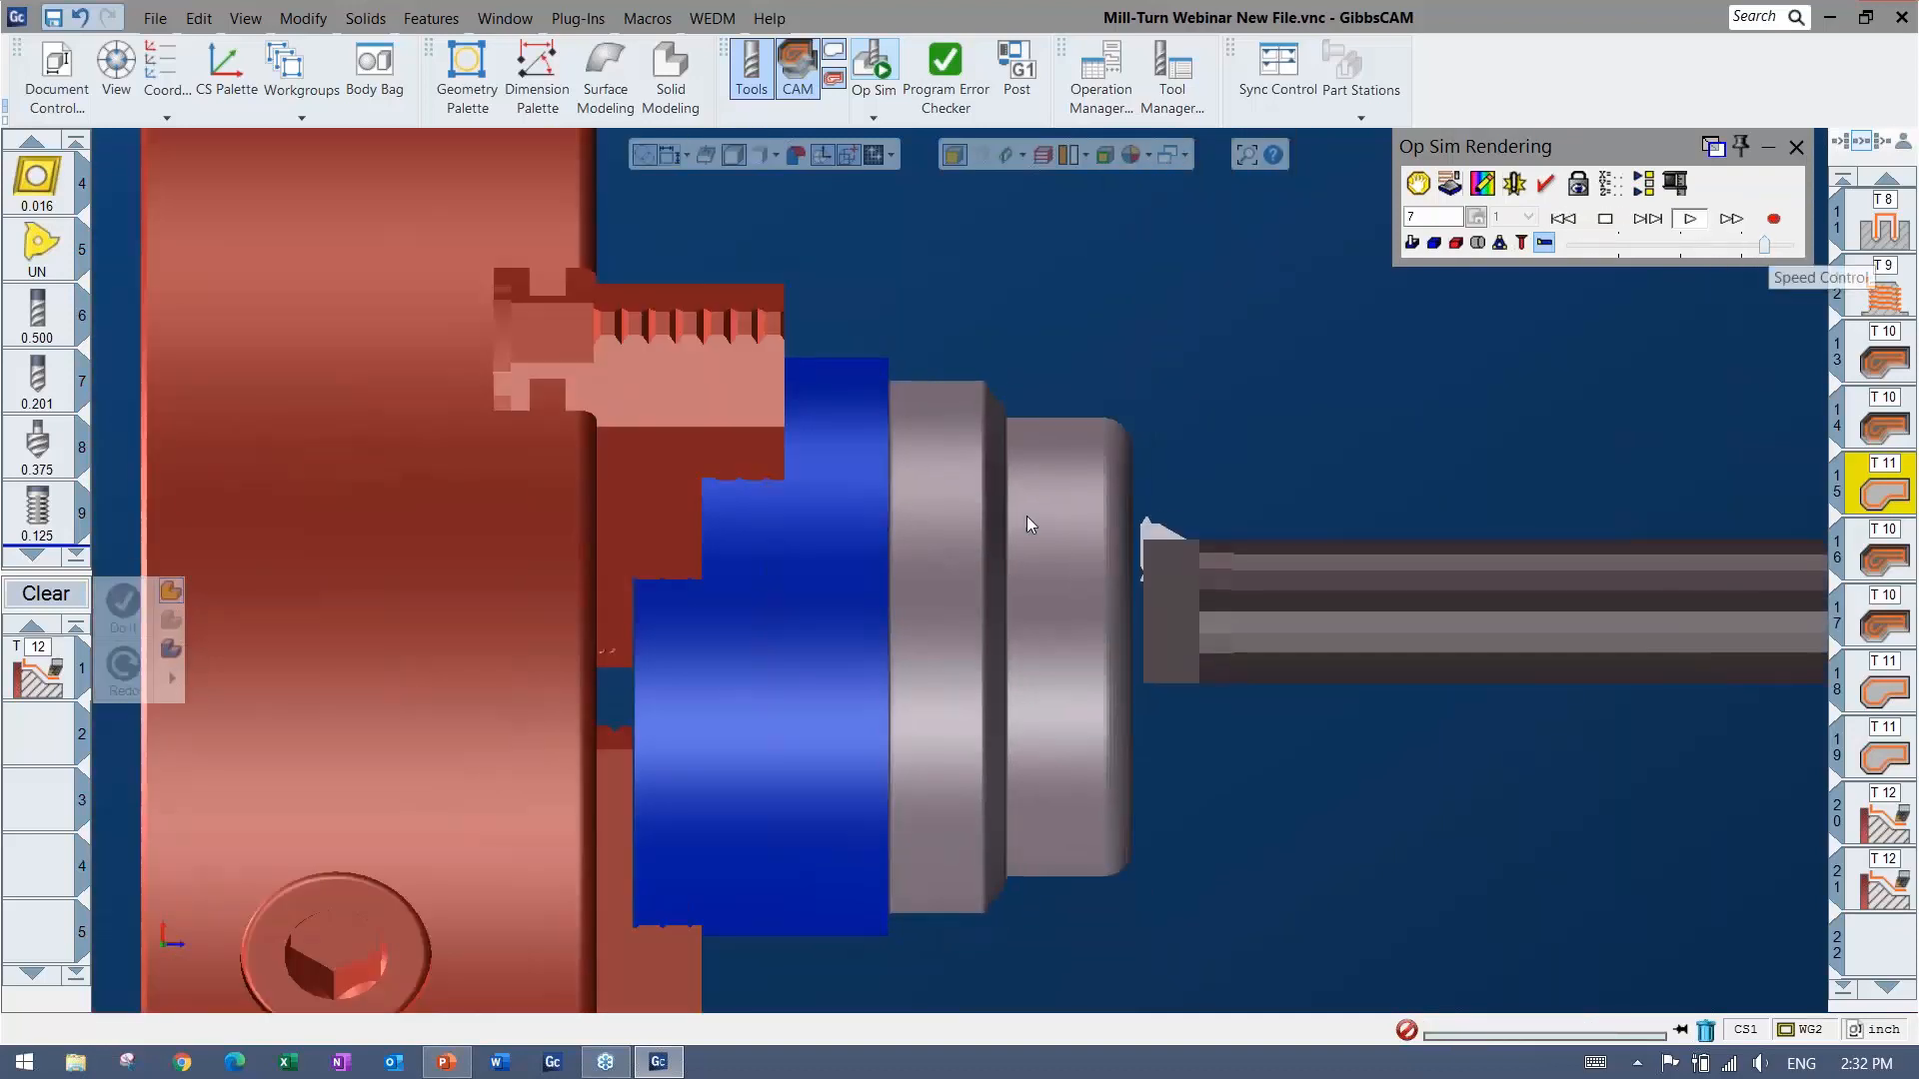
{"action": "right_click", "coordinate": [951, 566]}
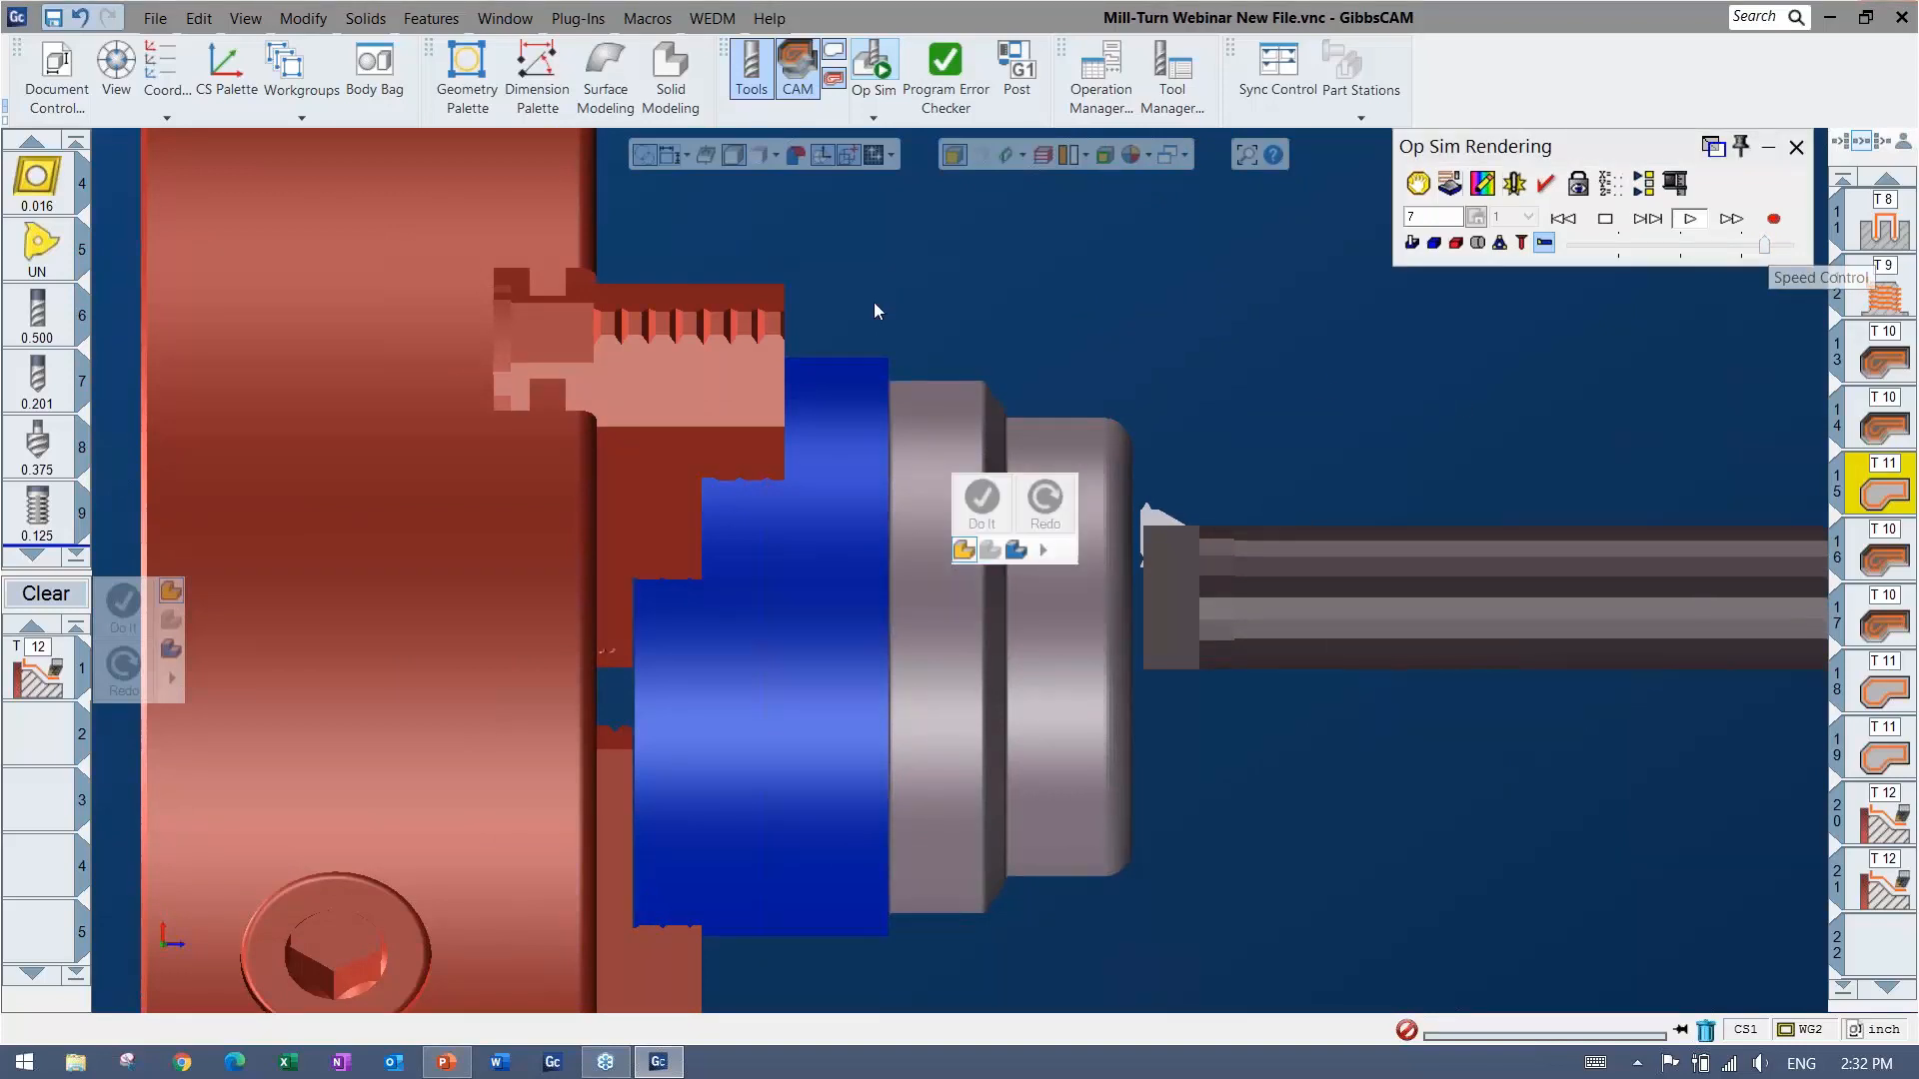
{"action": "left_click", "coordinate": [1732, 220]}
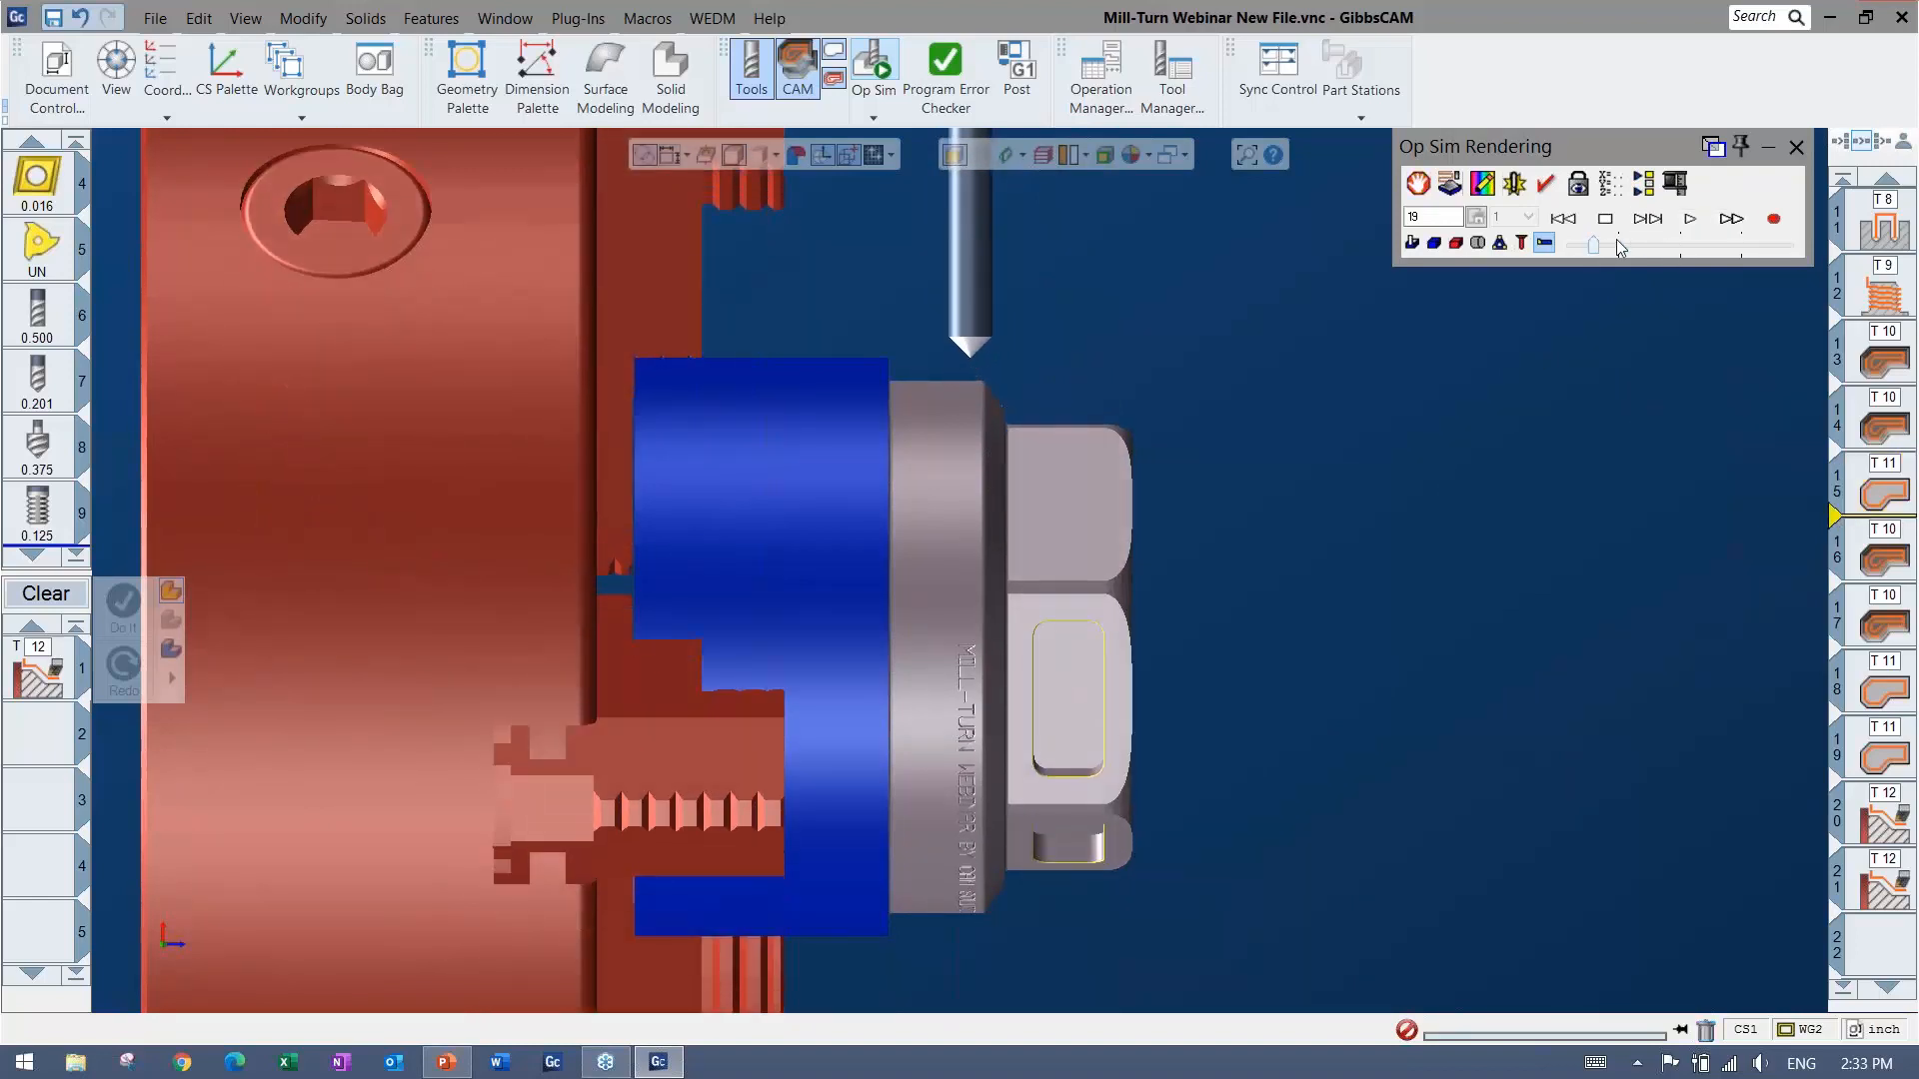
{"action": "left_click", "coordinate": [1689, 218]}
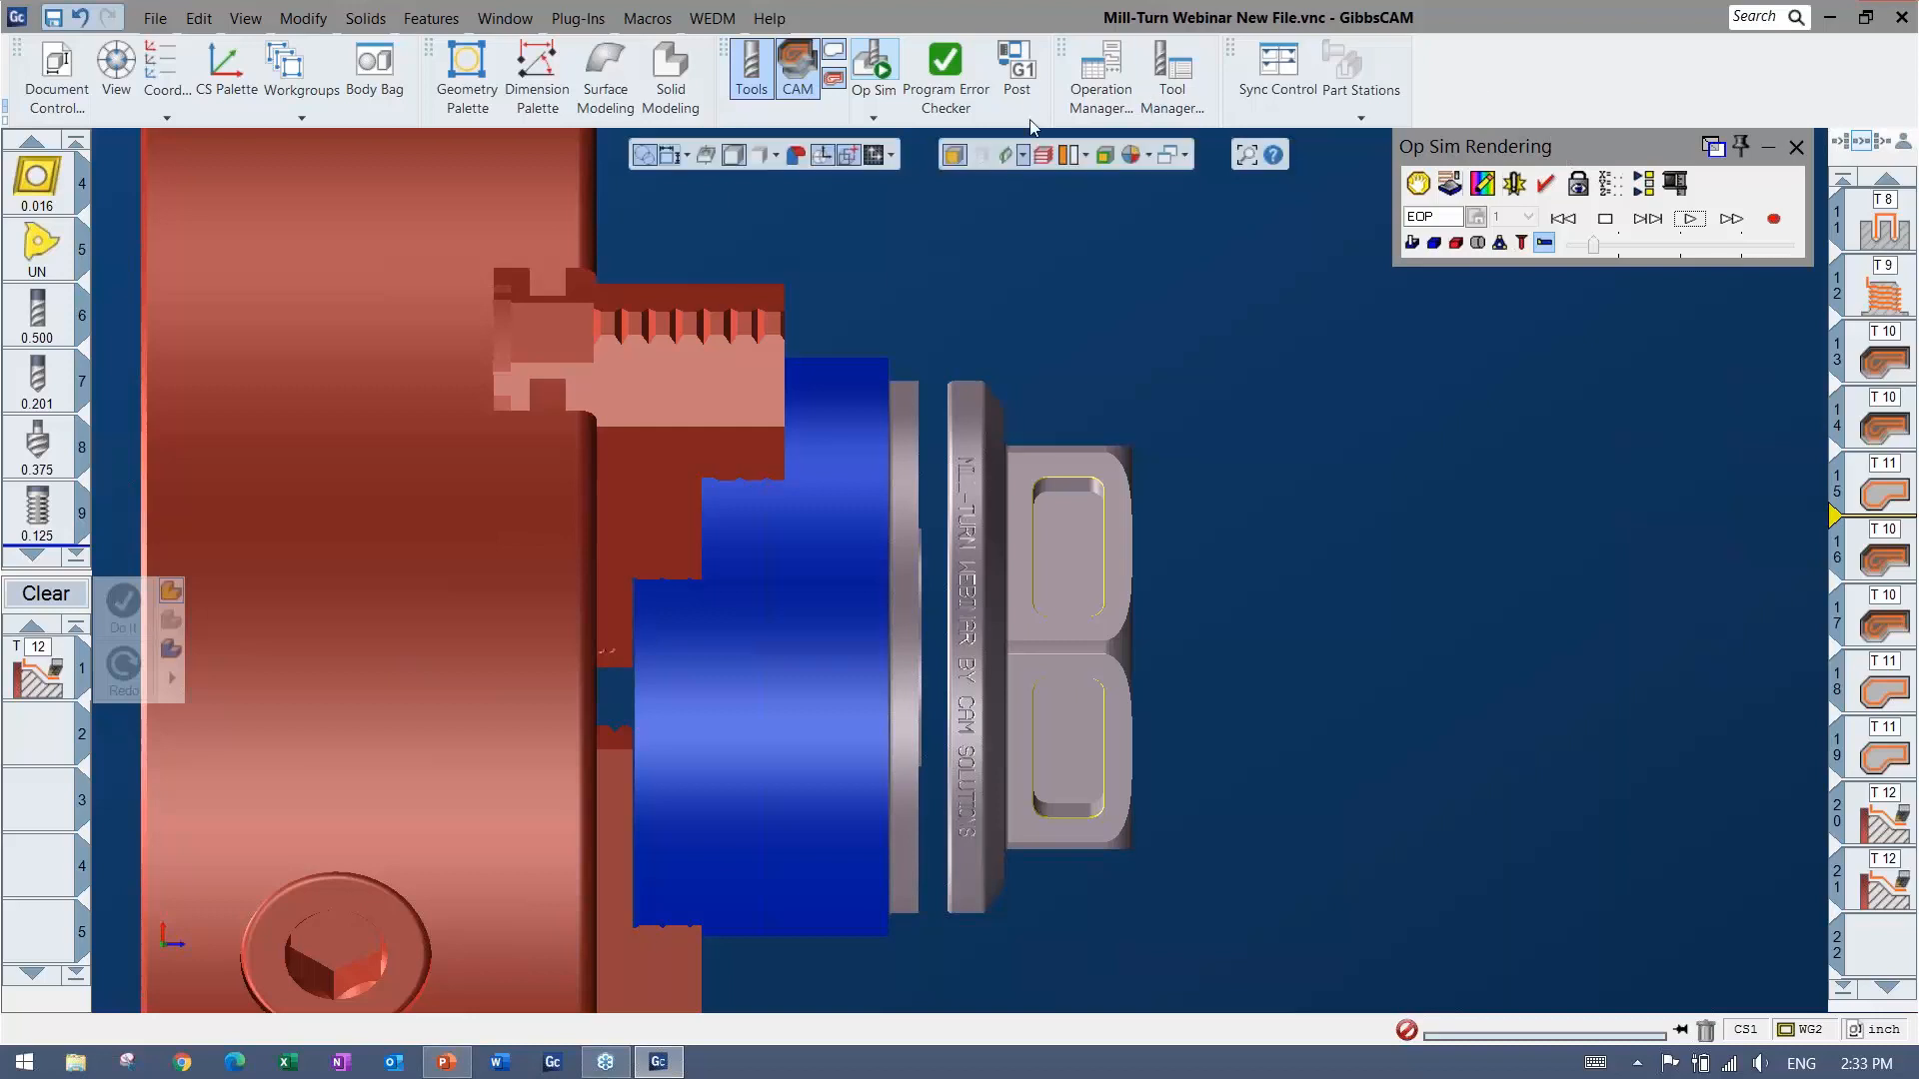
Review the Post Processor options, close the dialog, and exit the simulation.
{"action": "left_click", "coordinate": [1020, 68]}
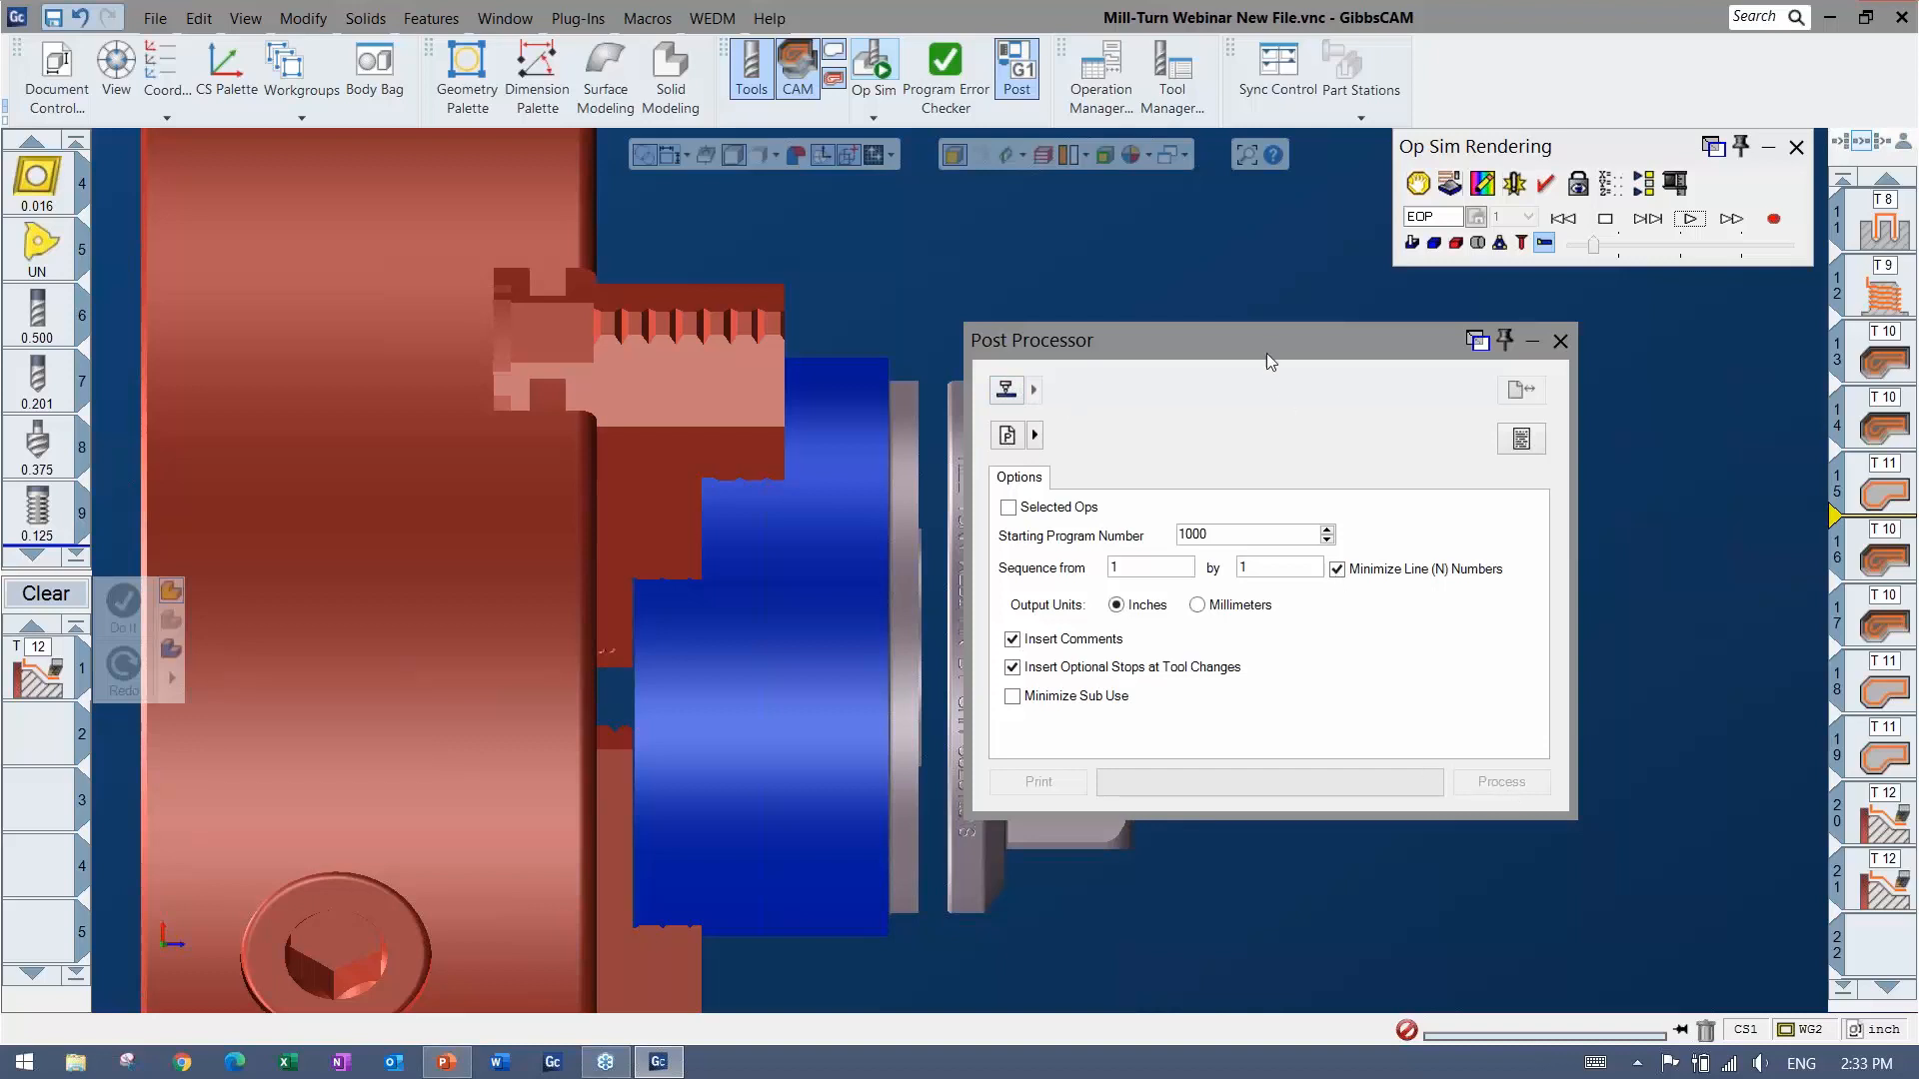
{"action": "left_click", "coordinate": [1561, 342]}
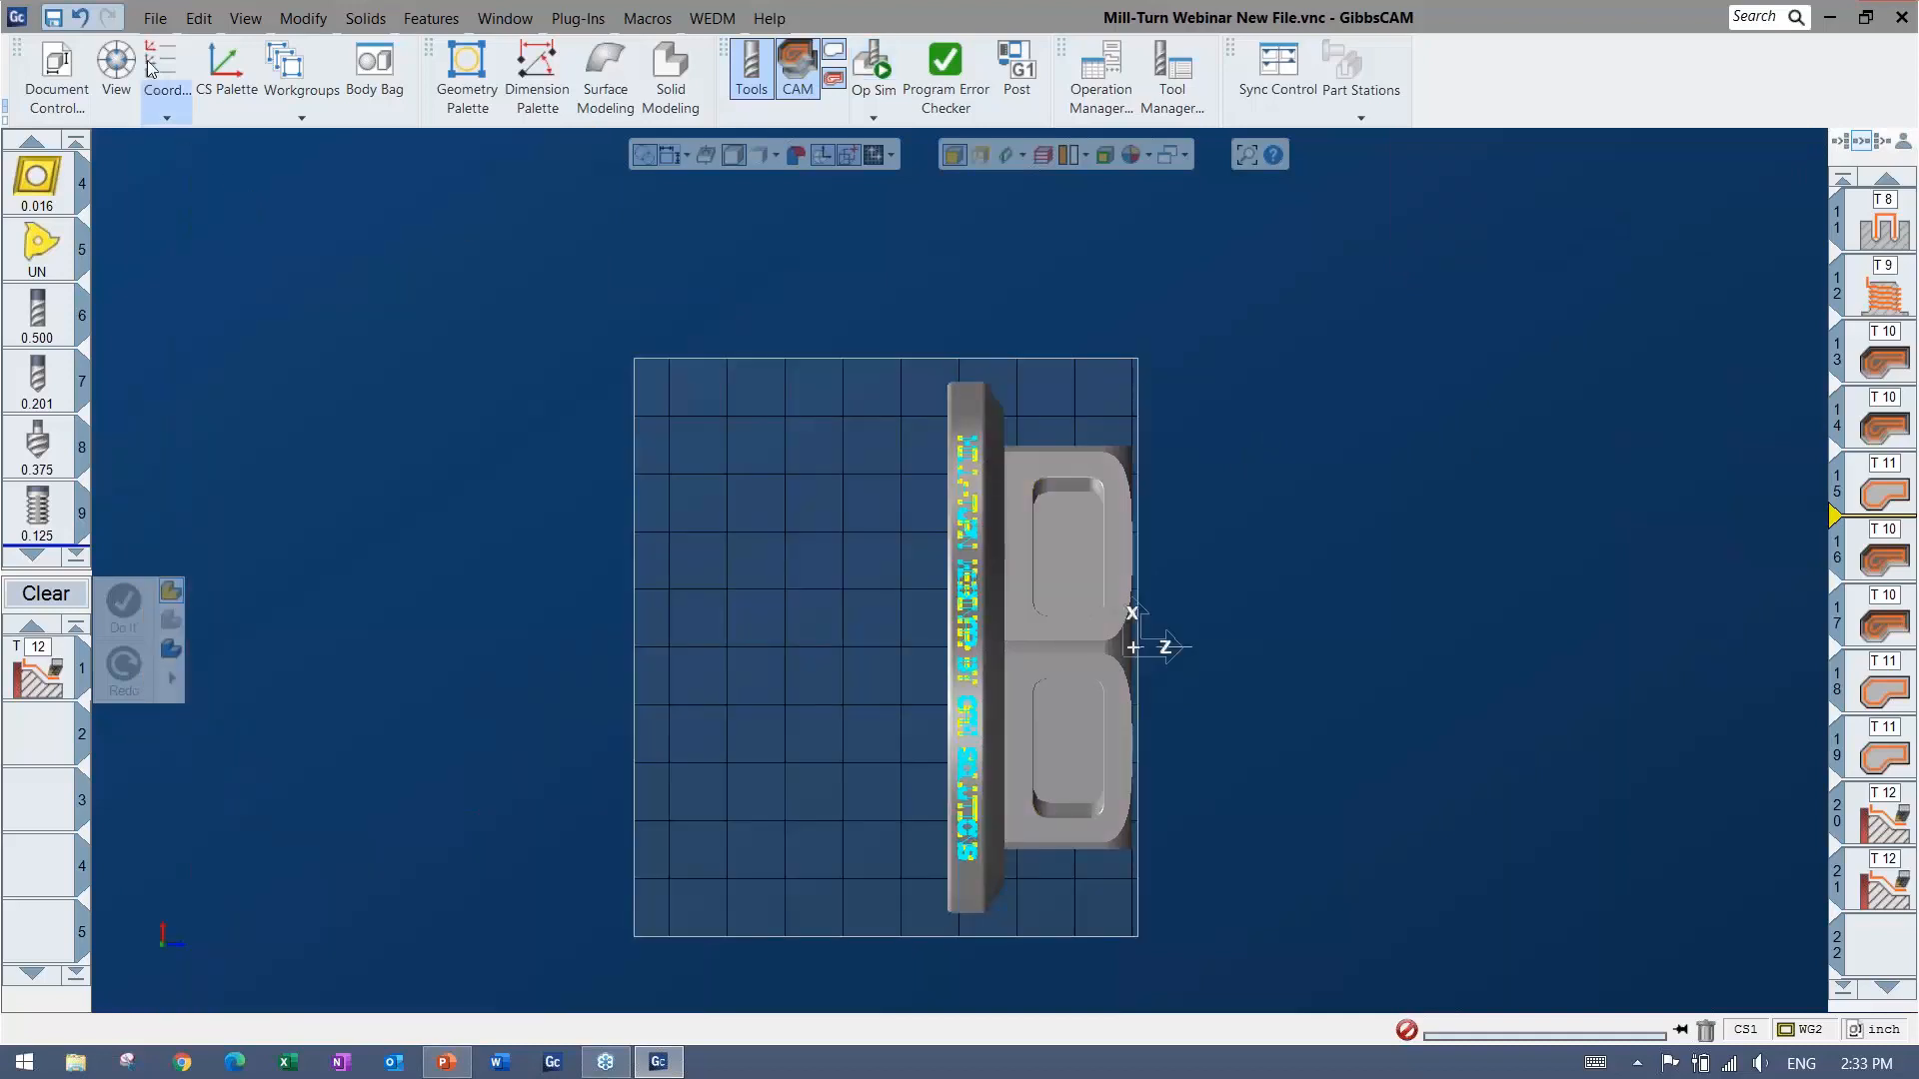
Save the current part file and open the Mill-Turn Webinar Program - Machine Sim file from the recent packages.
{"action": "left_click", "coordinate": [155, 18]}
{"action": "left_click", "coordinate": [195, 165]}
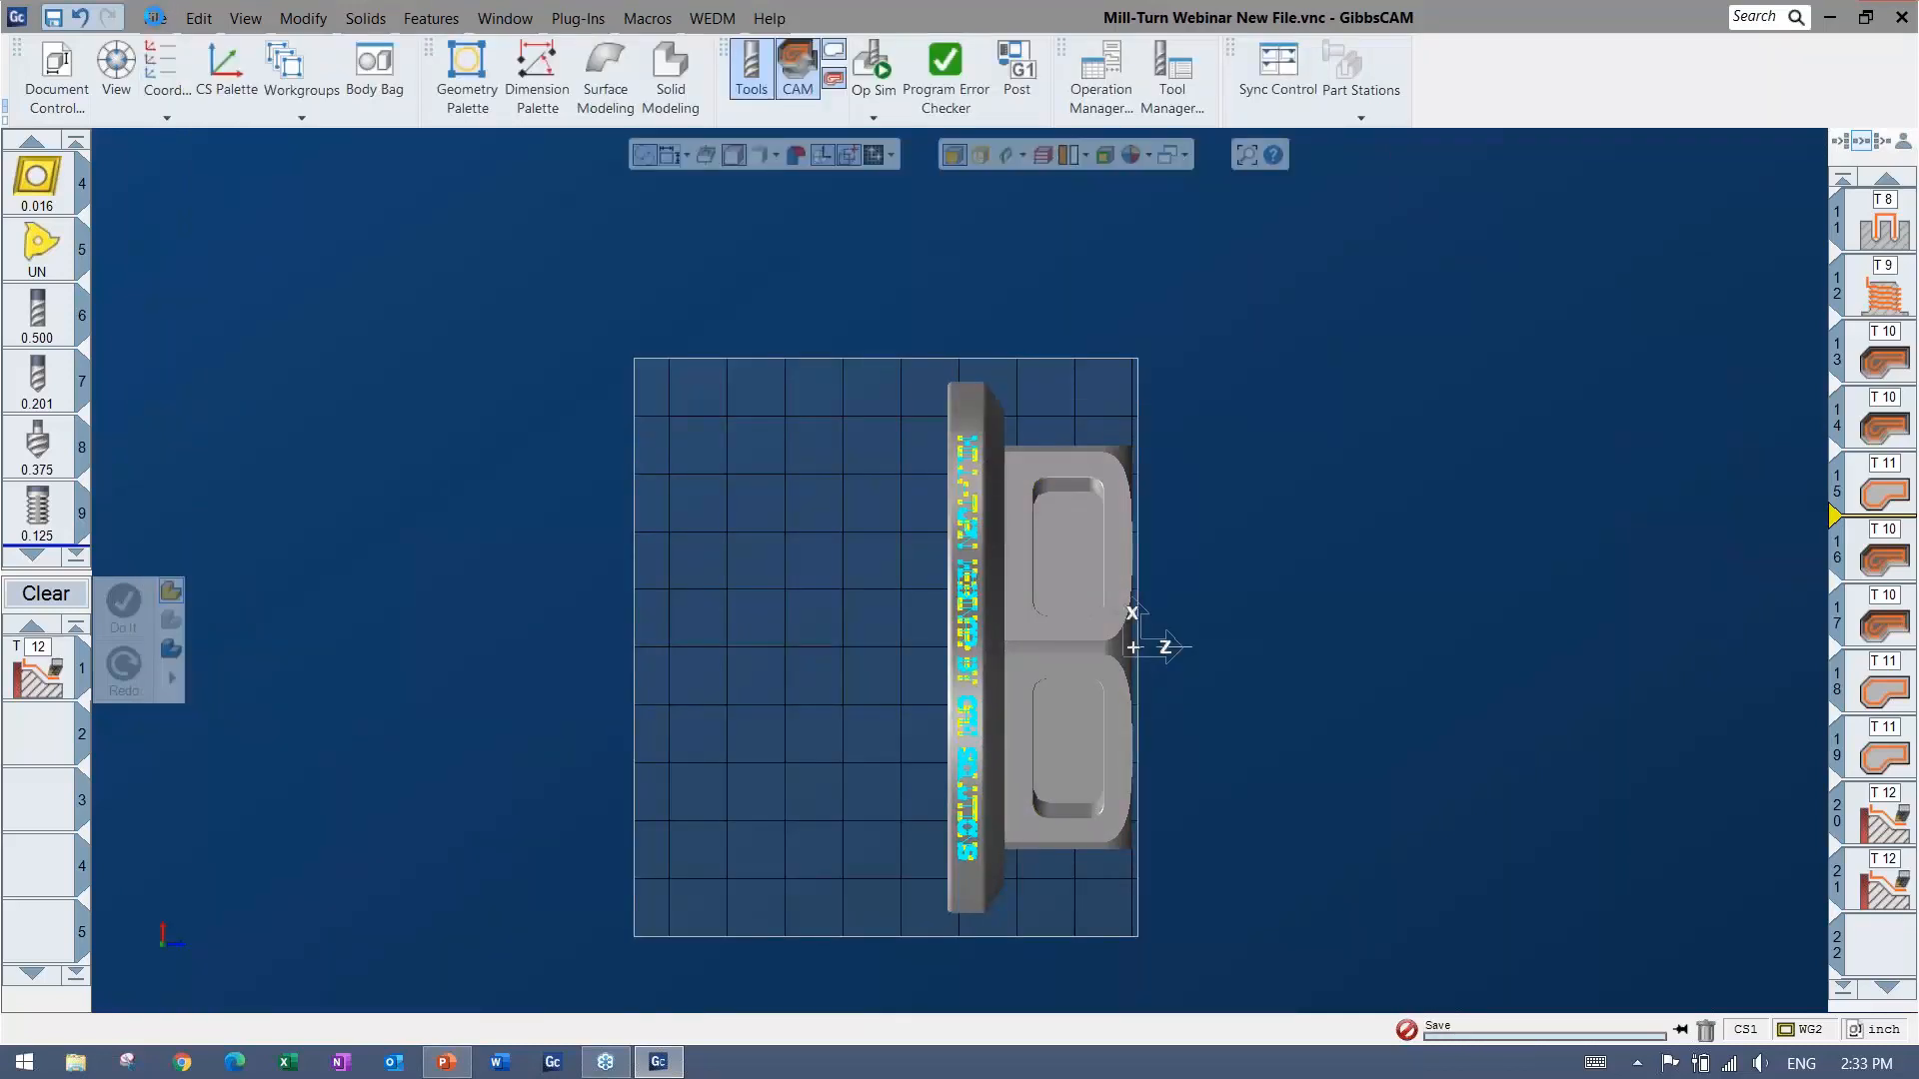
{"action": "left_click", "coordinate": [155, 18]}
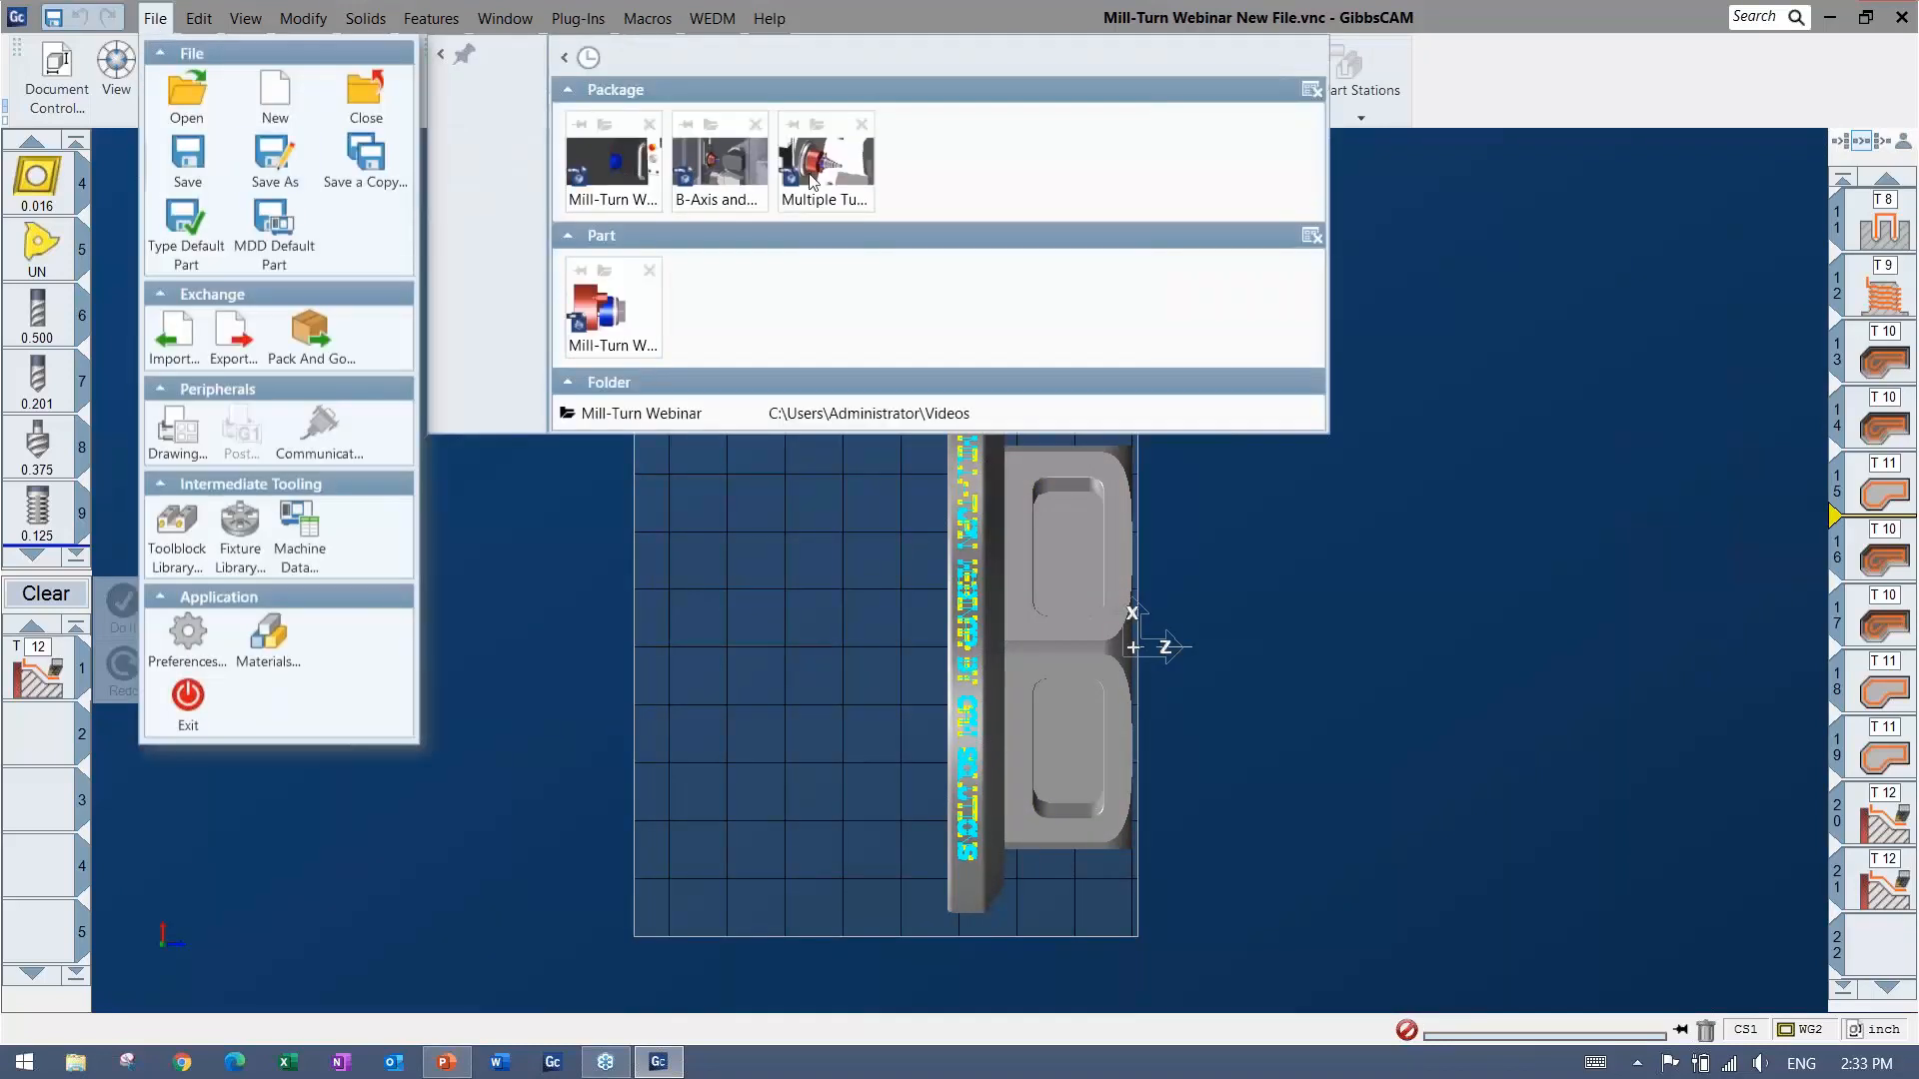
{"action": "left_click", "coordinate": [612, 170]}
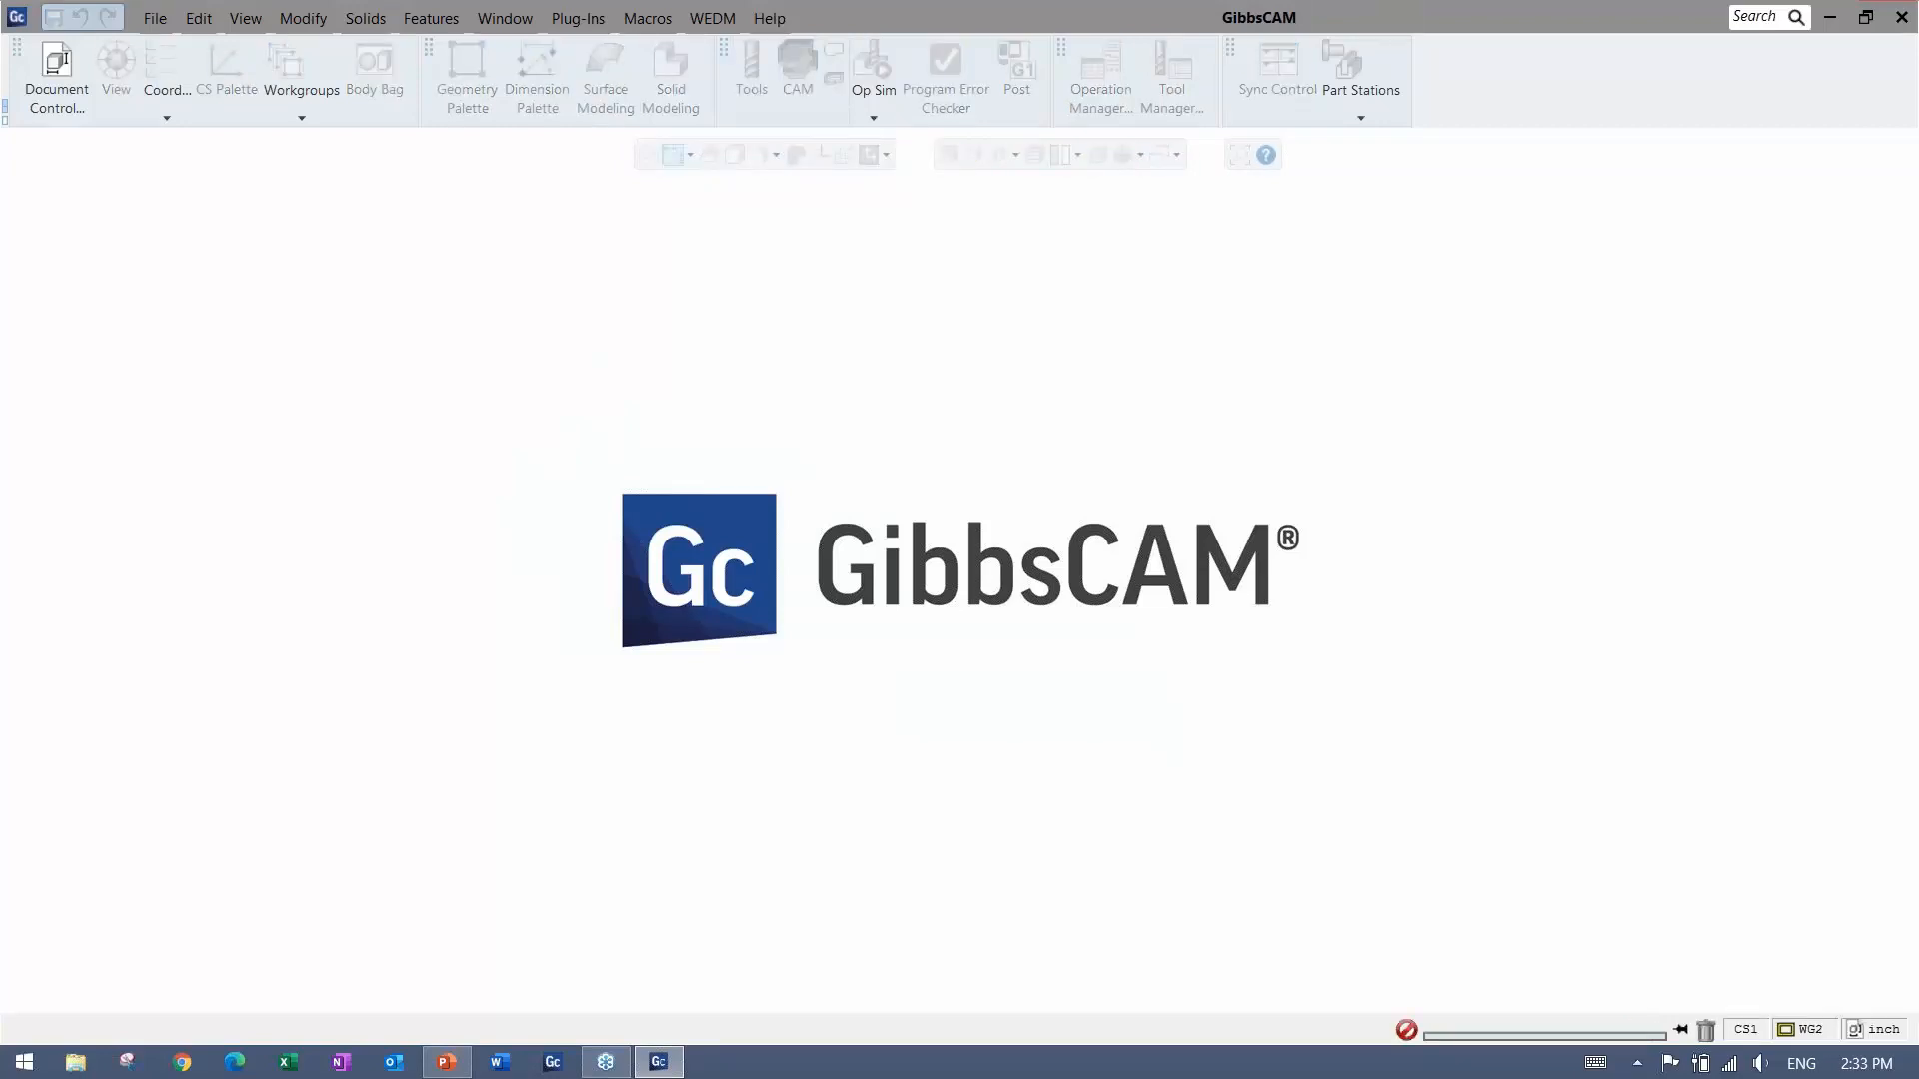
{"action": "left_click", "coordinate": [1109, 644]}
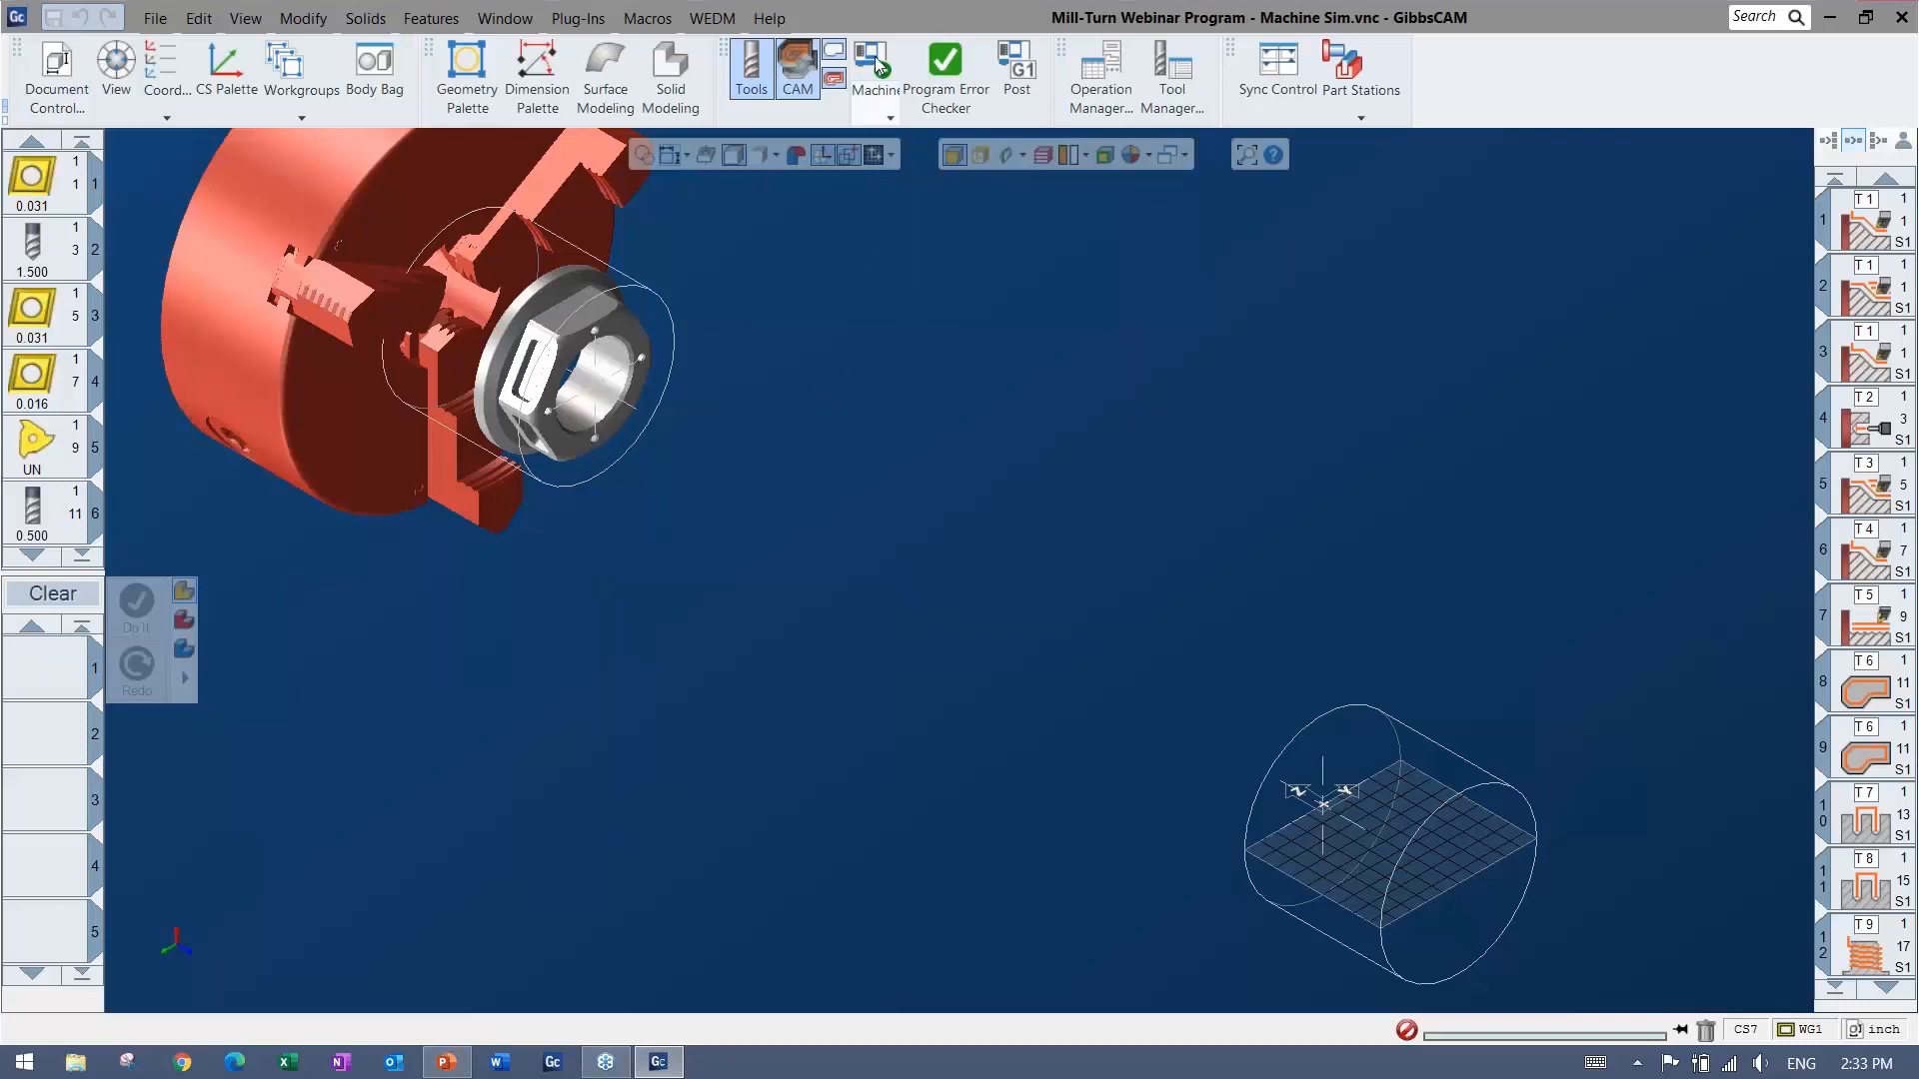
Run the machine simulation of the mill-turn program at slightly increased speed, viewing the turret and chuck from several angles.
{"action": "left_click", "coordinate": [877, 63]}
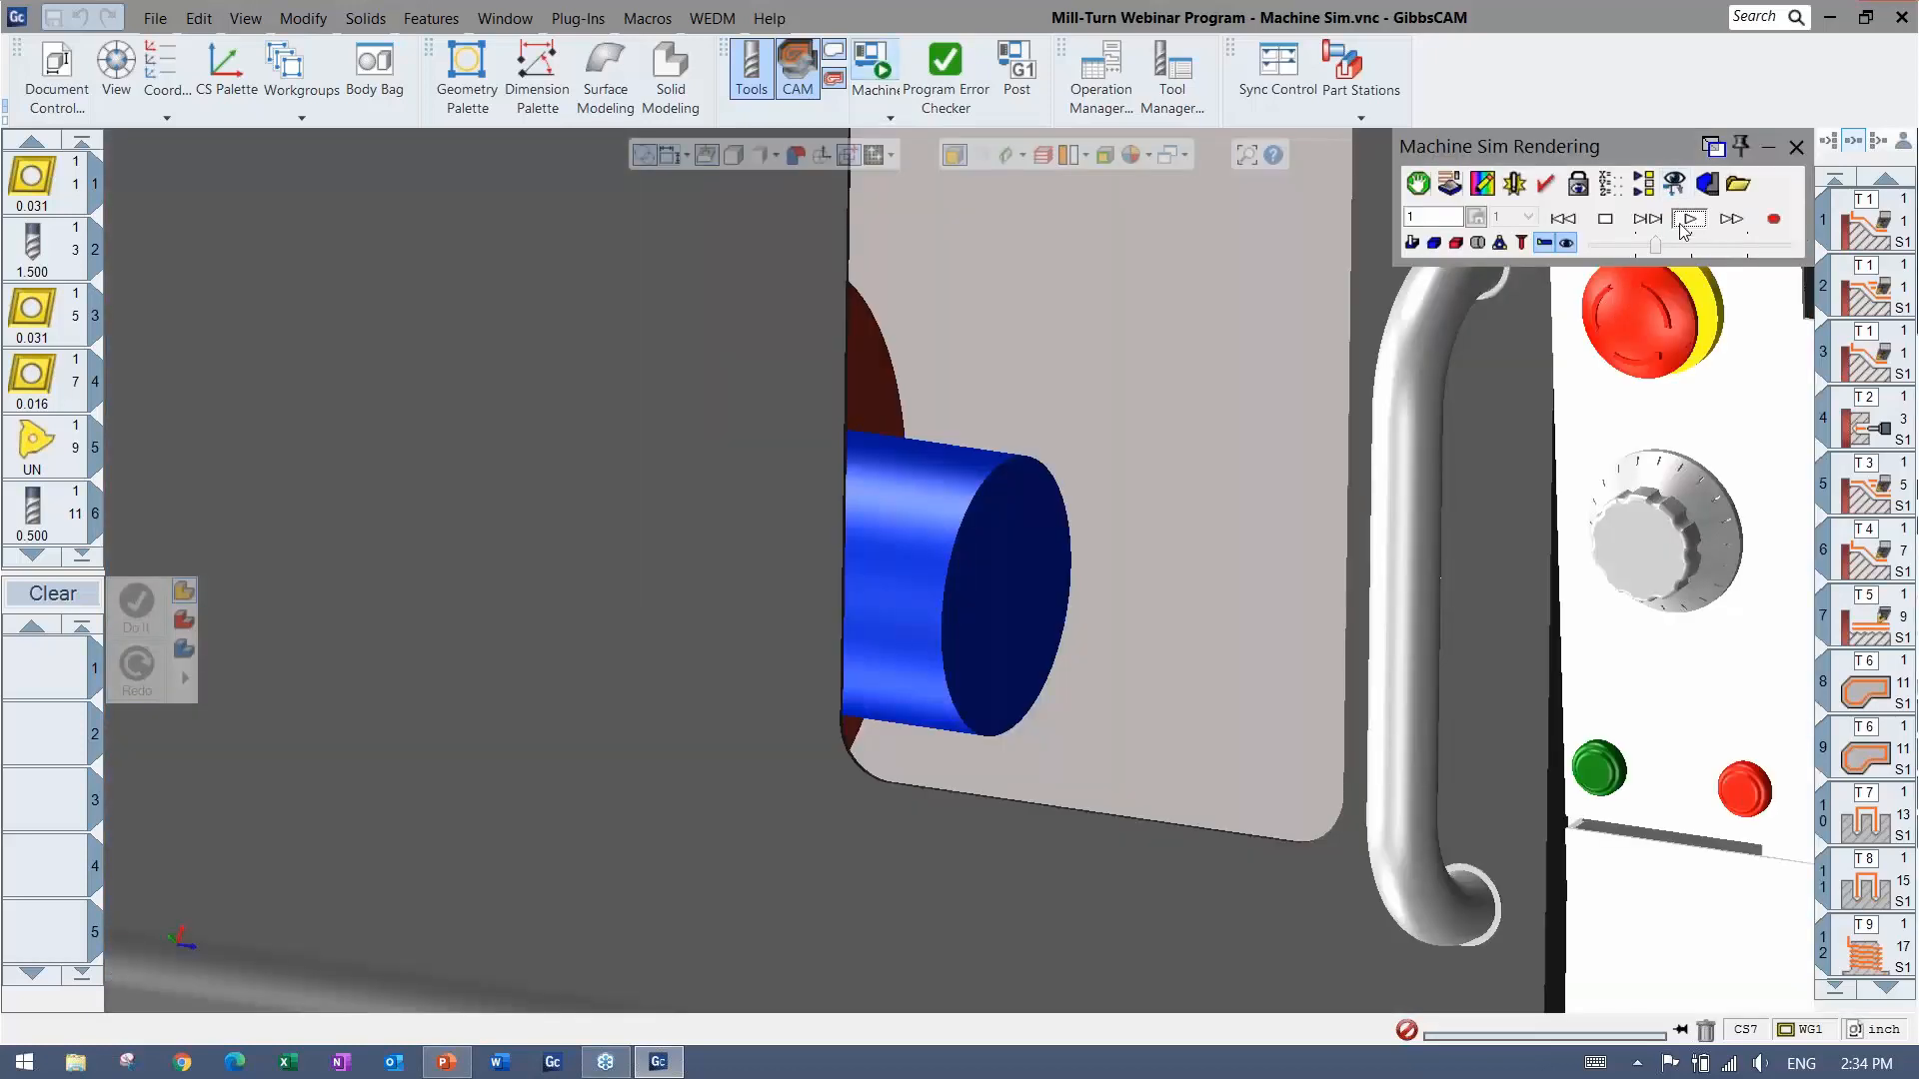
{"action": "left_click", "coordinate": [1687, 220]}
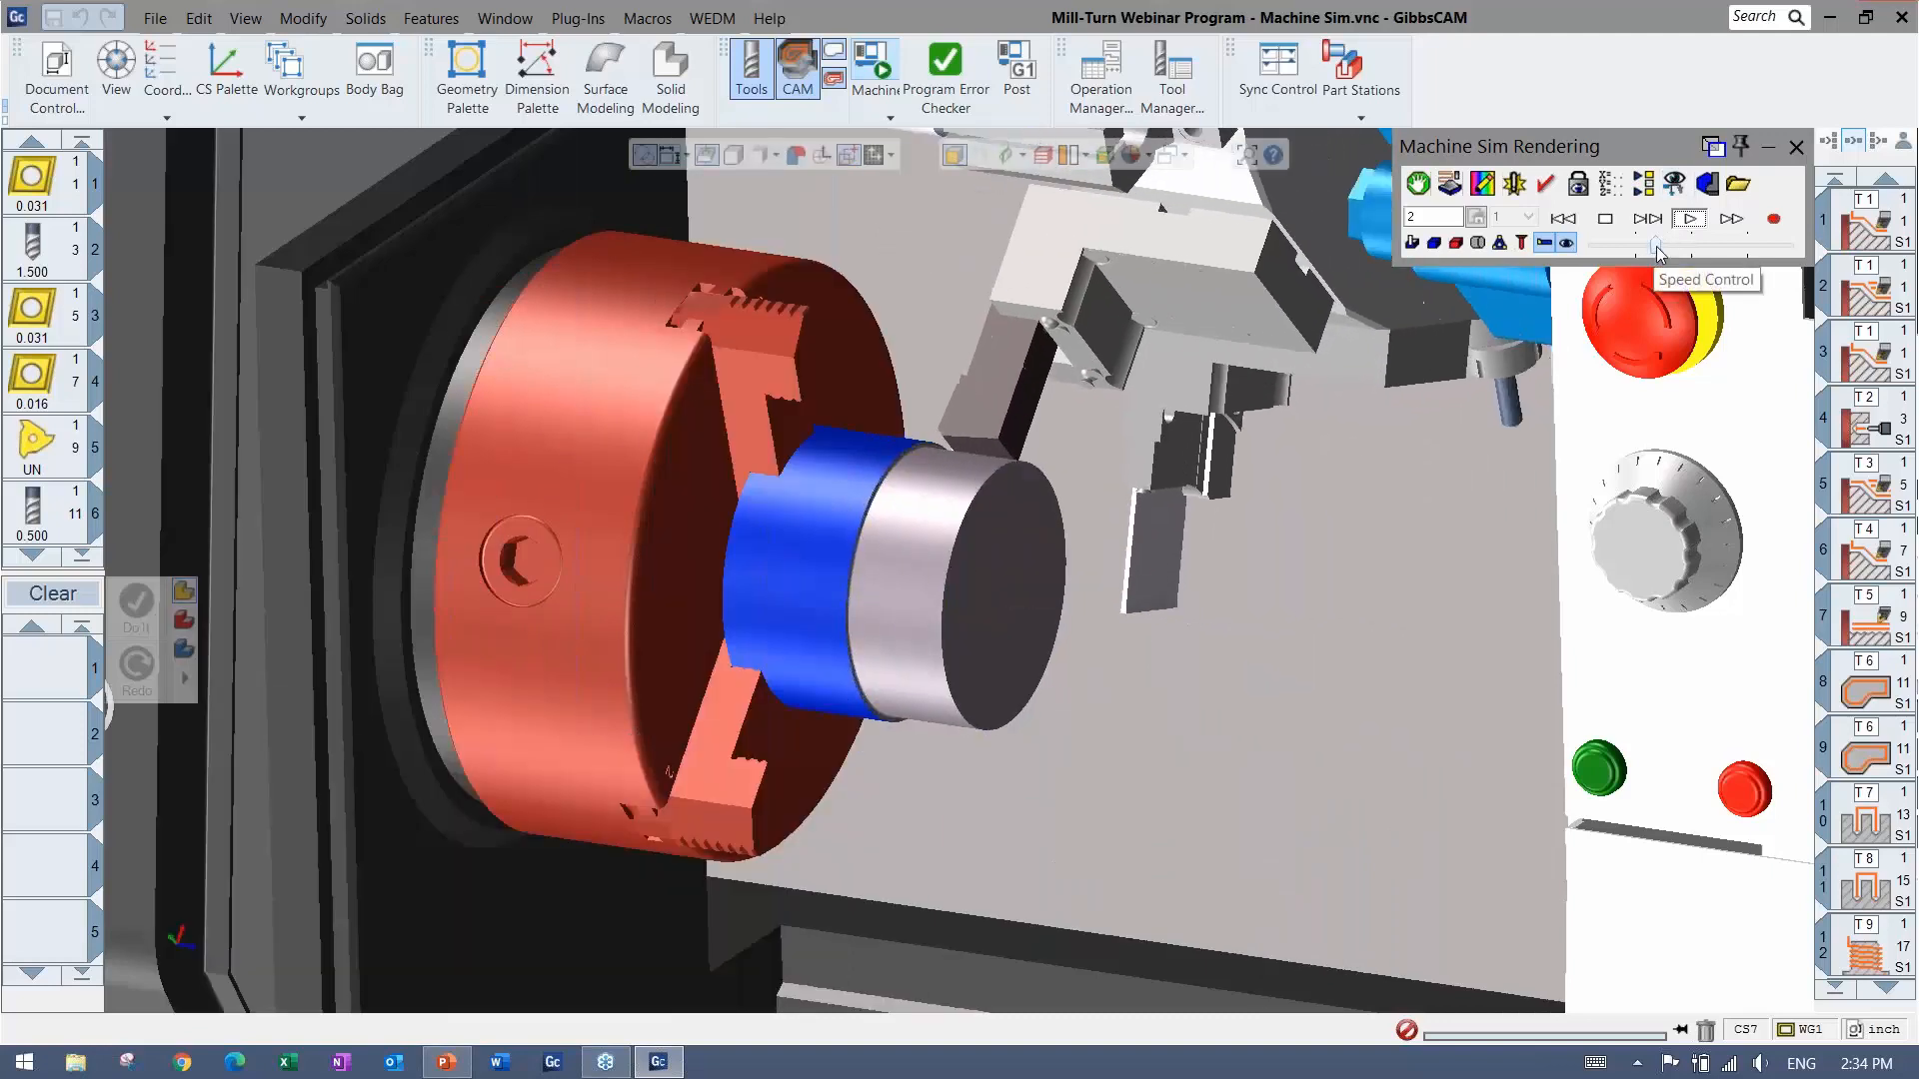
{"action": "left_click_drag", "start_coordinate": [1657, 246], "coordinate": [1676, 246]}
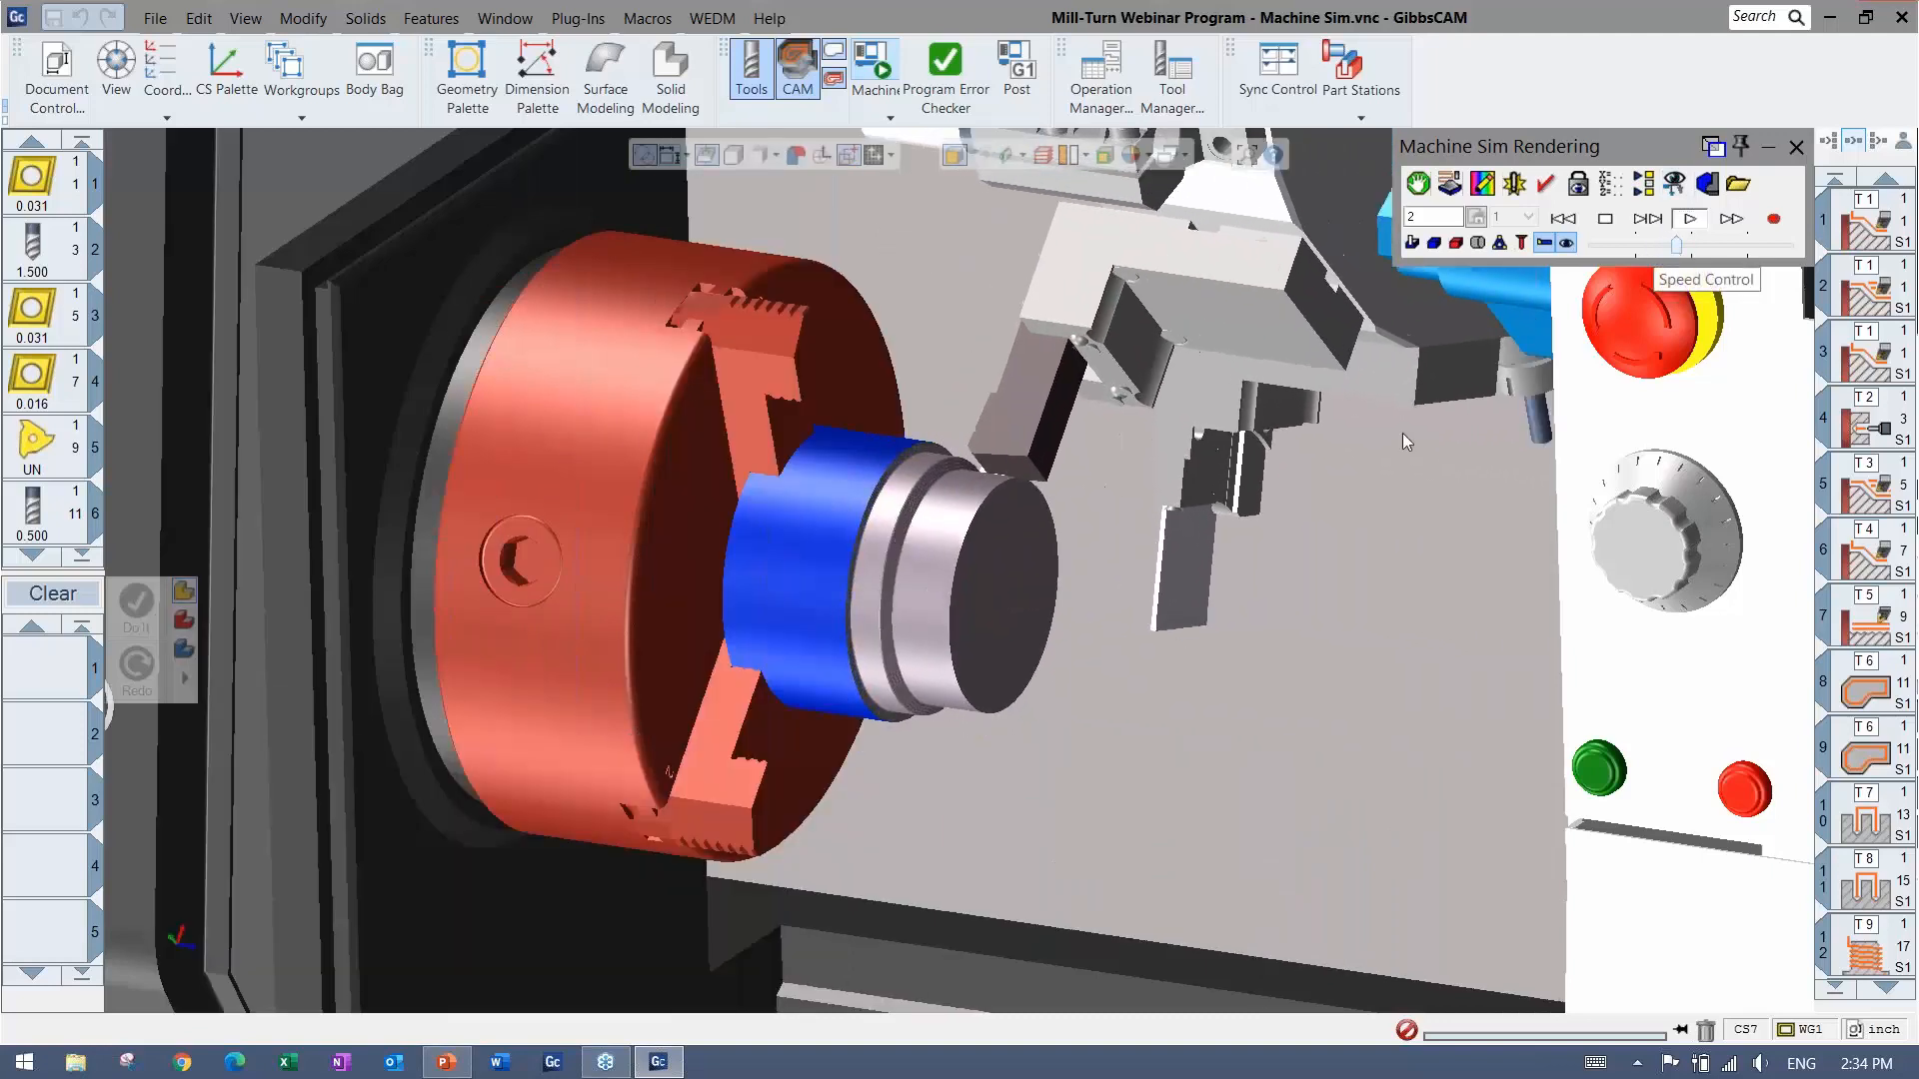
{"action": "scroll", "coordinate": [1185, 540], "scroll_direction": "down", "scroll_amount": 2}
{"action": "middle_click_drag", "start_coordinate": [1184, 539], "coordinate": [1087, 531]}
{"action": "scroll", "coordinate": [1088, 531], "scroll_direction": "down", "scroll_amount": 3}
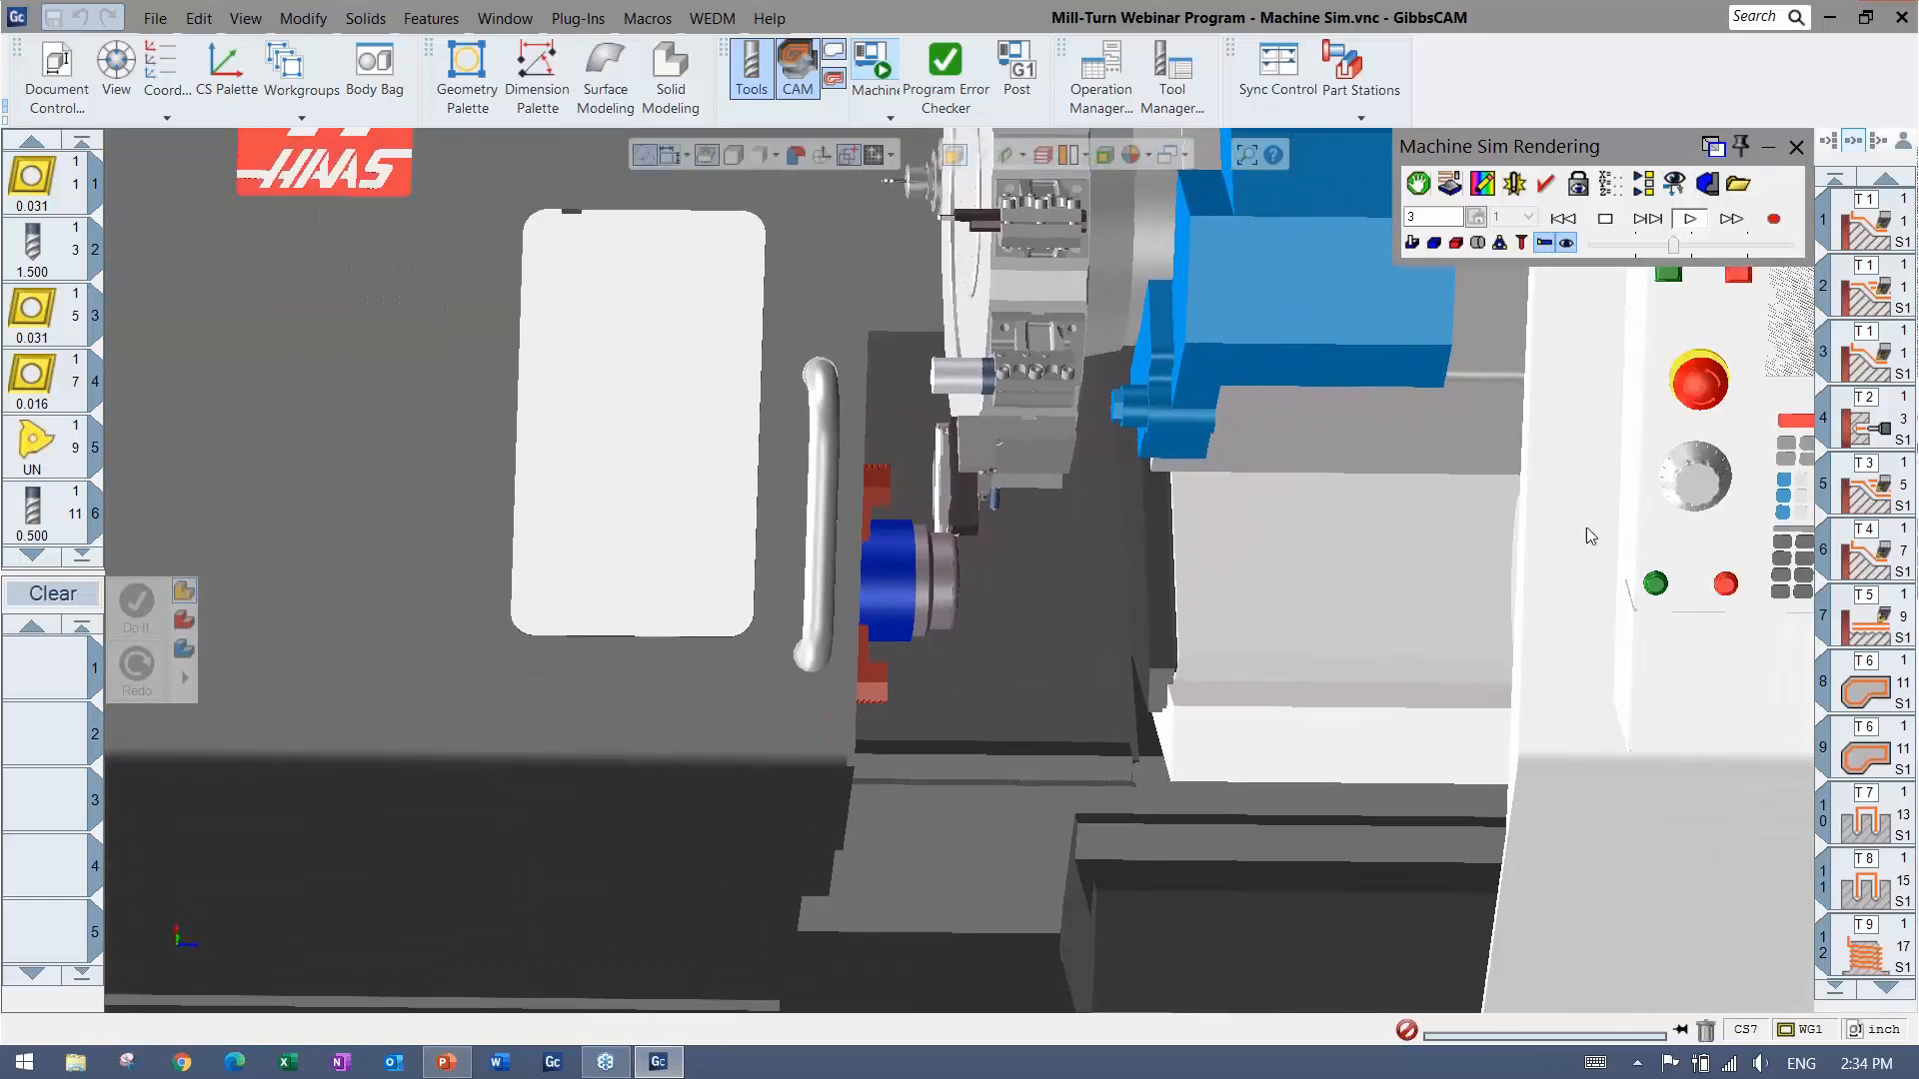
{"action": "scroll", "coordinate": [1351, 566], "scroll_direction": "down", "scroll_amount": 3}
{"action": "scroll", "coordinate": [1216, 530], "scroll_direction": "up", "scroll_amount": 4}
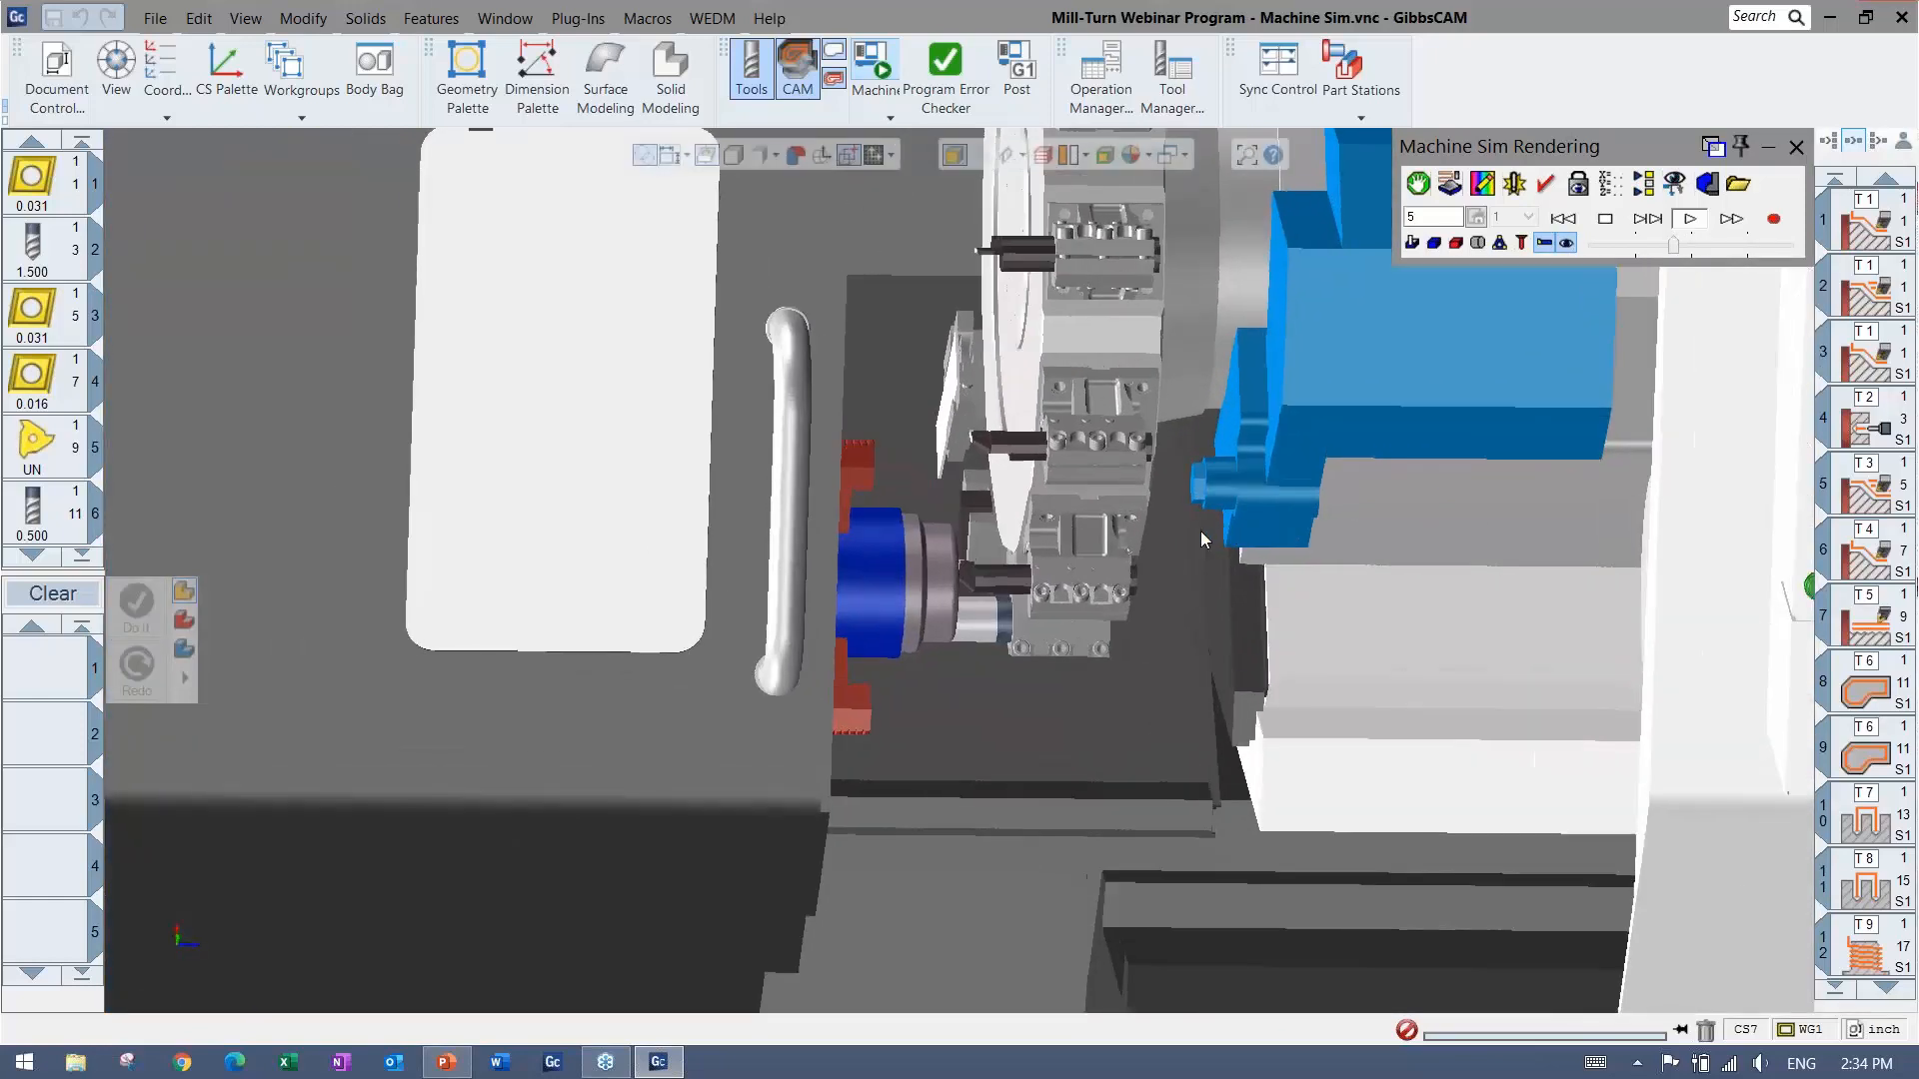
{"action": "scroll", "coordinate": [1081, 436], "scroll_direction": "up", "scroll_amount": 2}
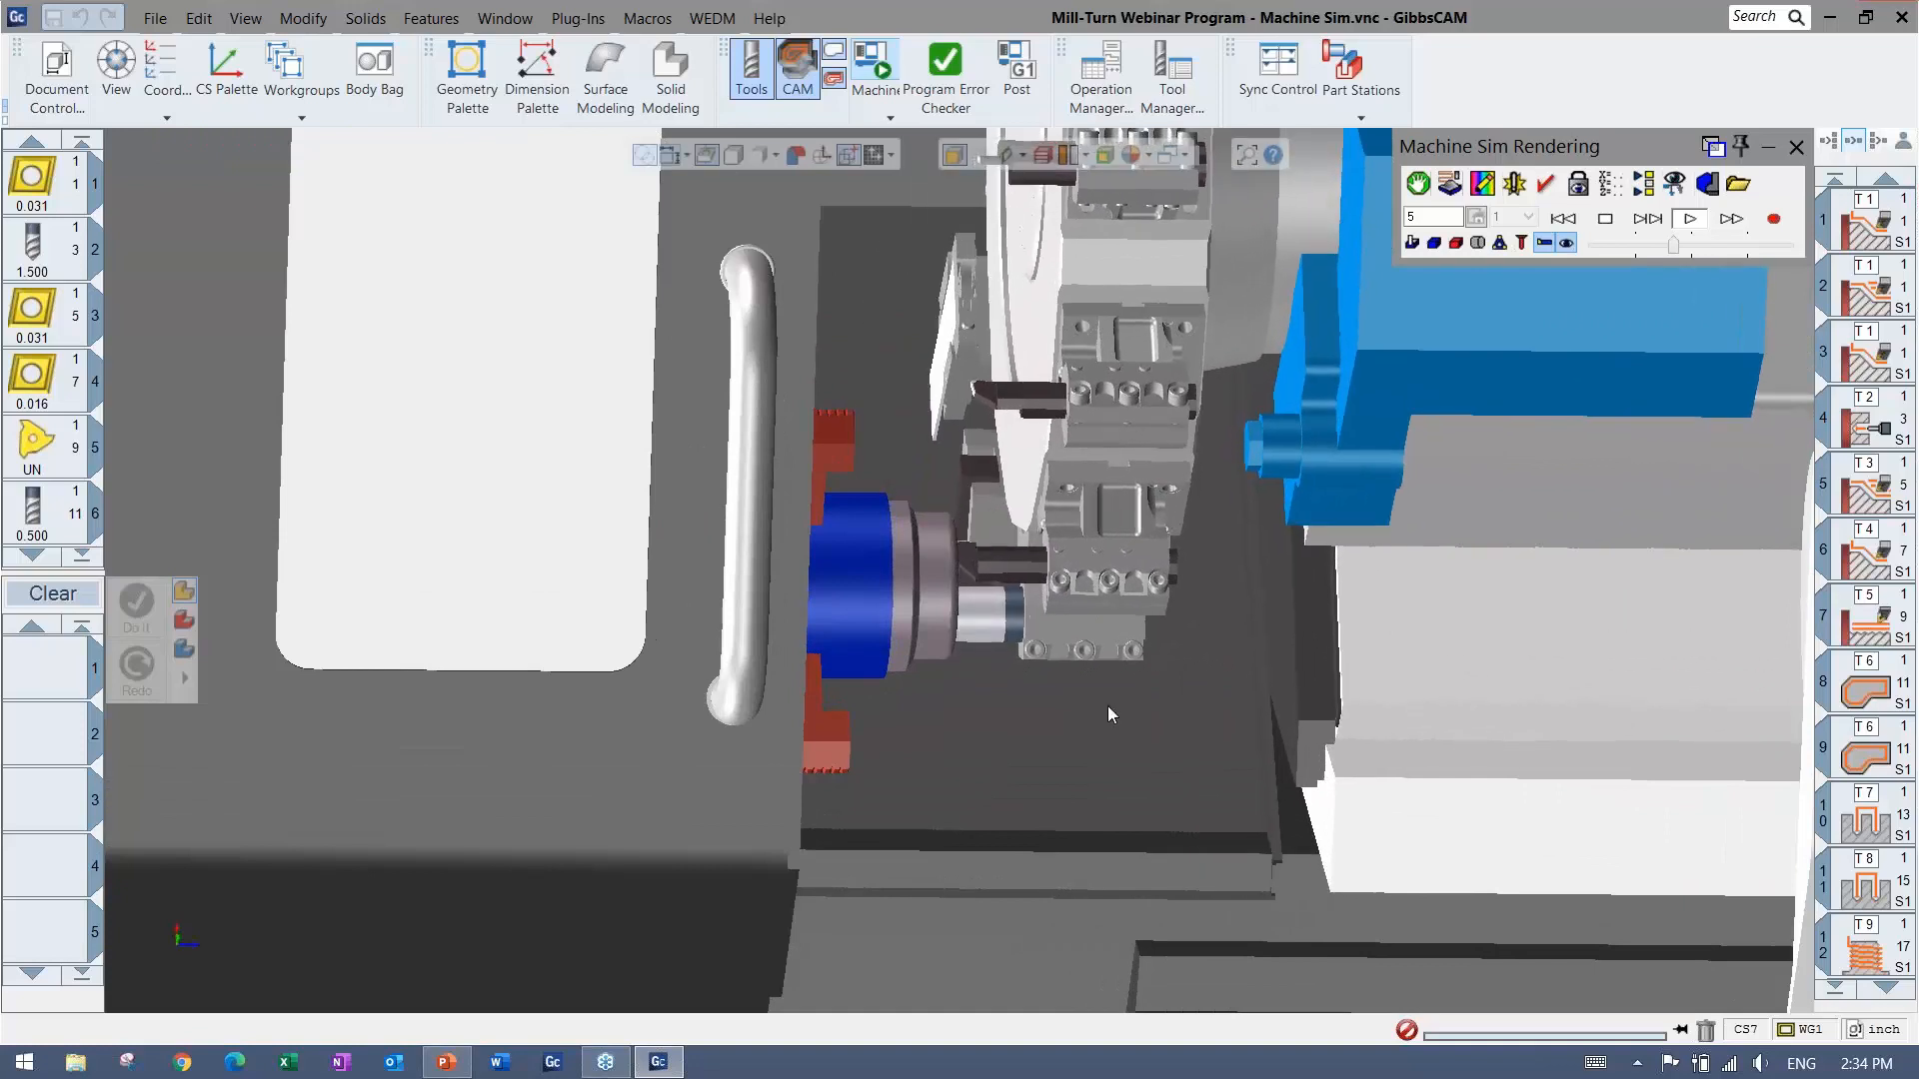
{"action": "middle_click_drag", "start_coordinate": [1108, 706], "coordinate": [700, 819]}
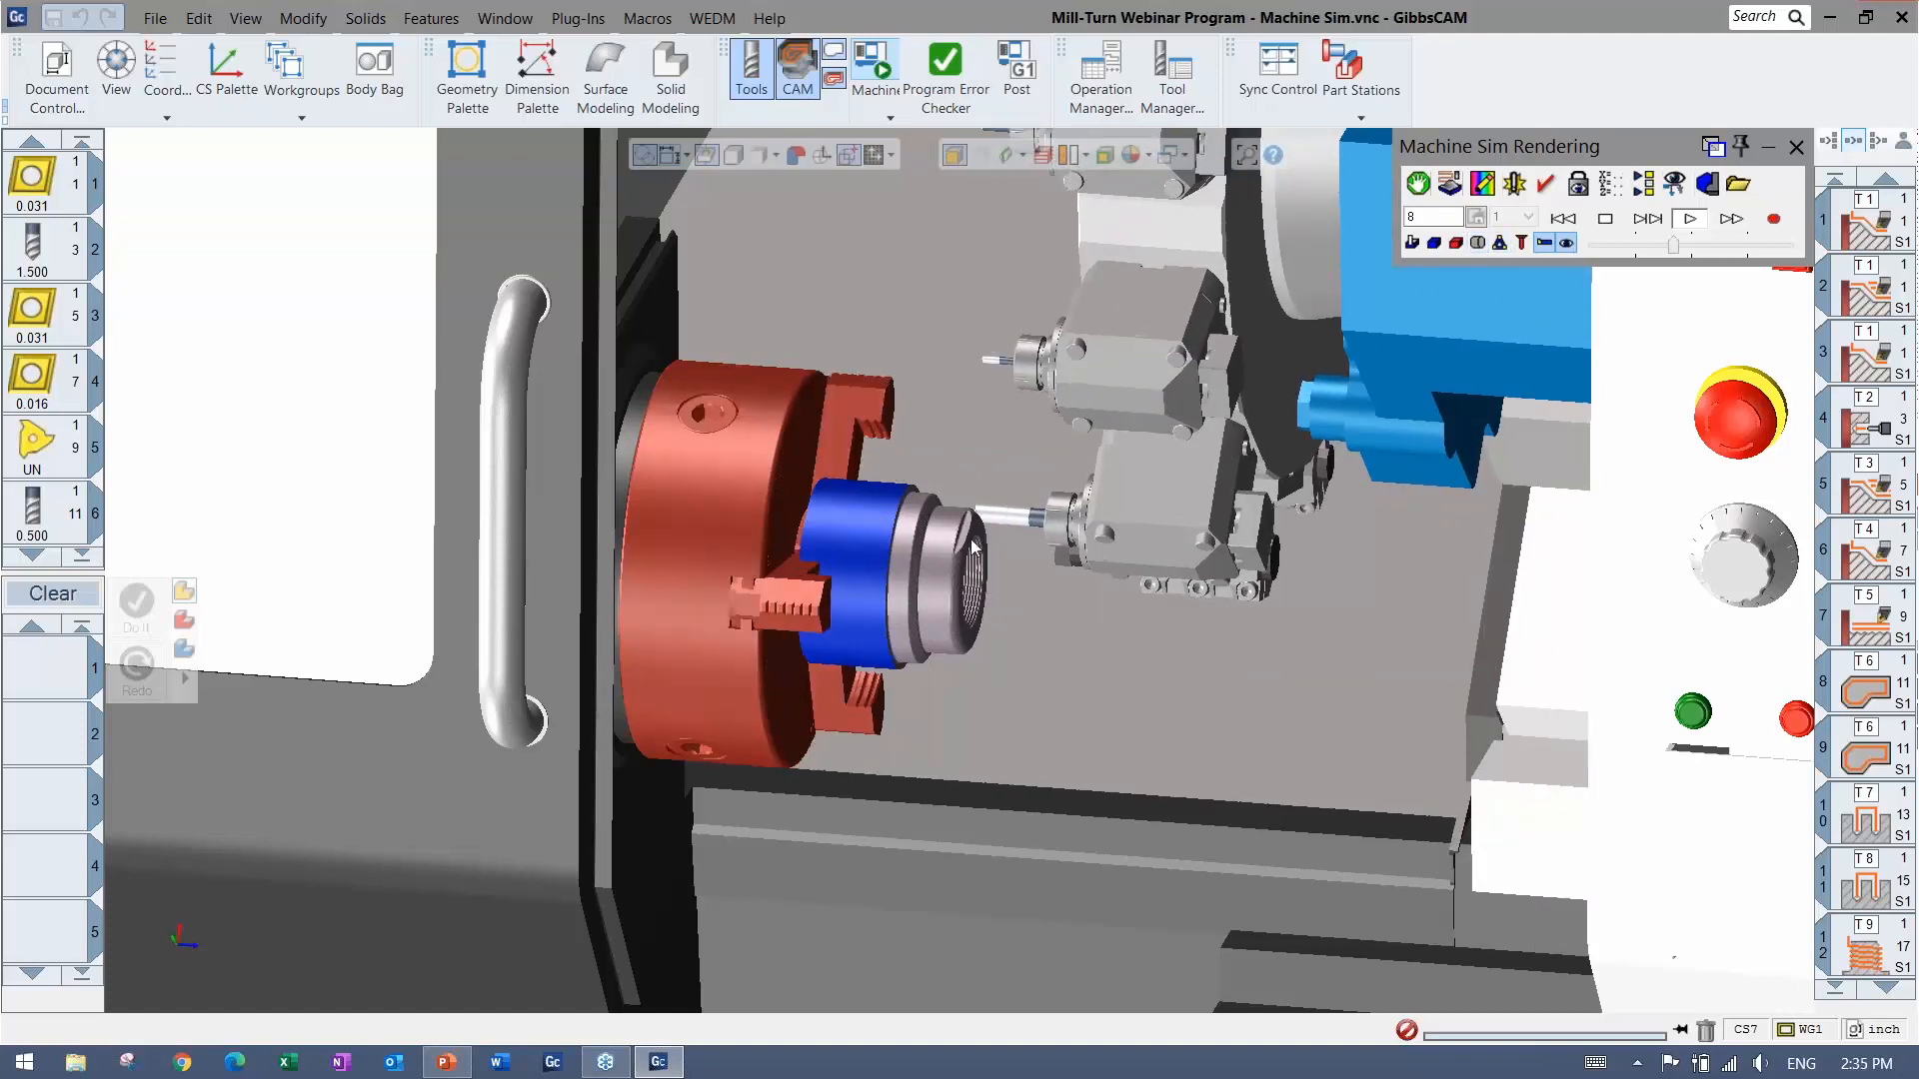
Play the remaining milling operations to the end of the program at varied speeds, and close the simulation.
{"action": "left_click_drag", "start_coordinate": [1673, 245], "coordinate": [1701, 249]}
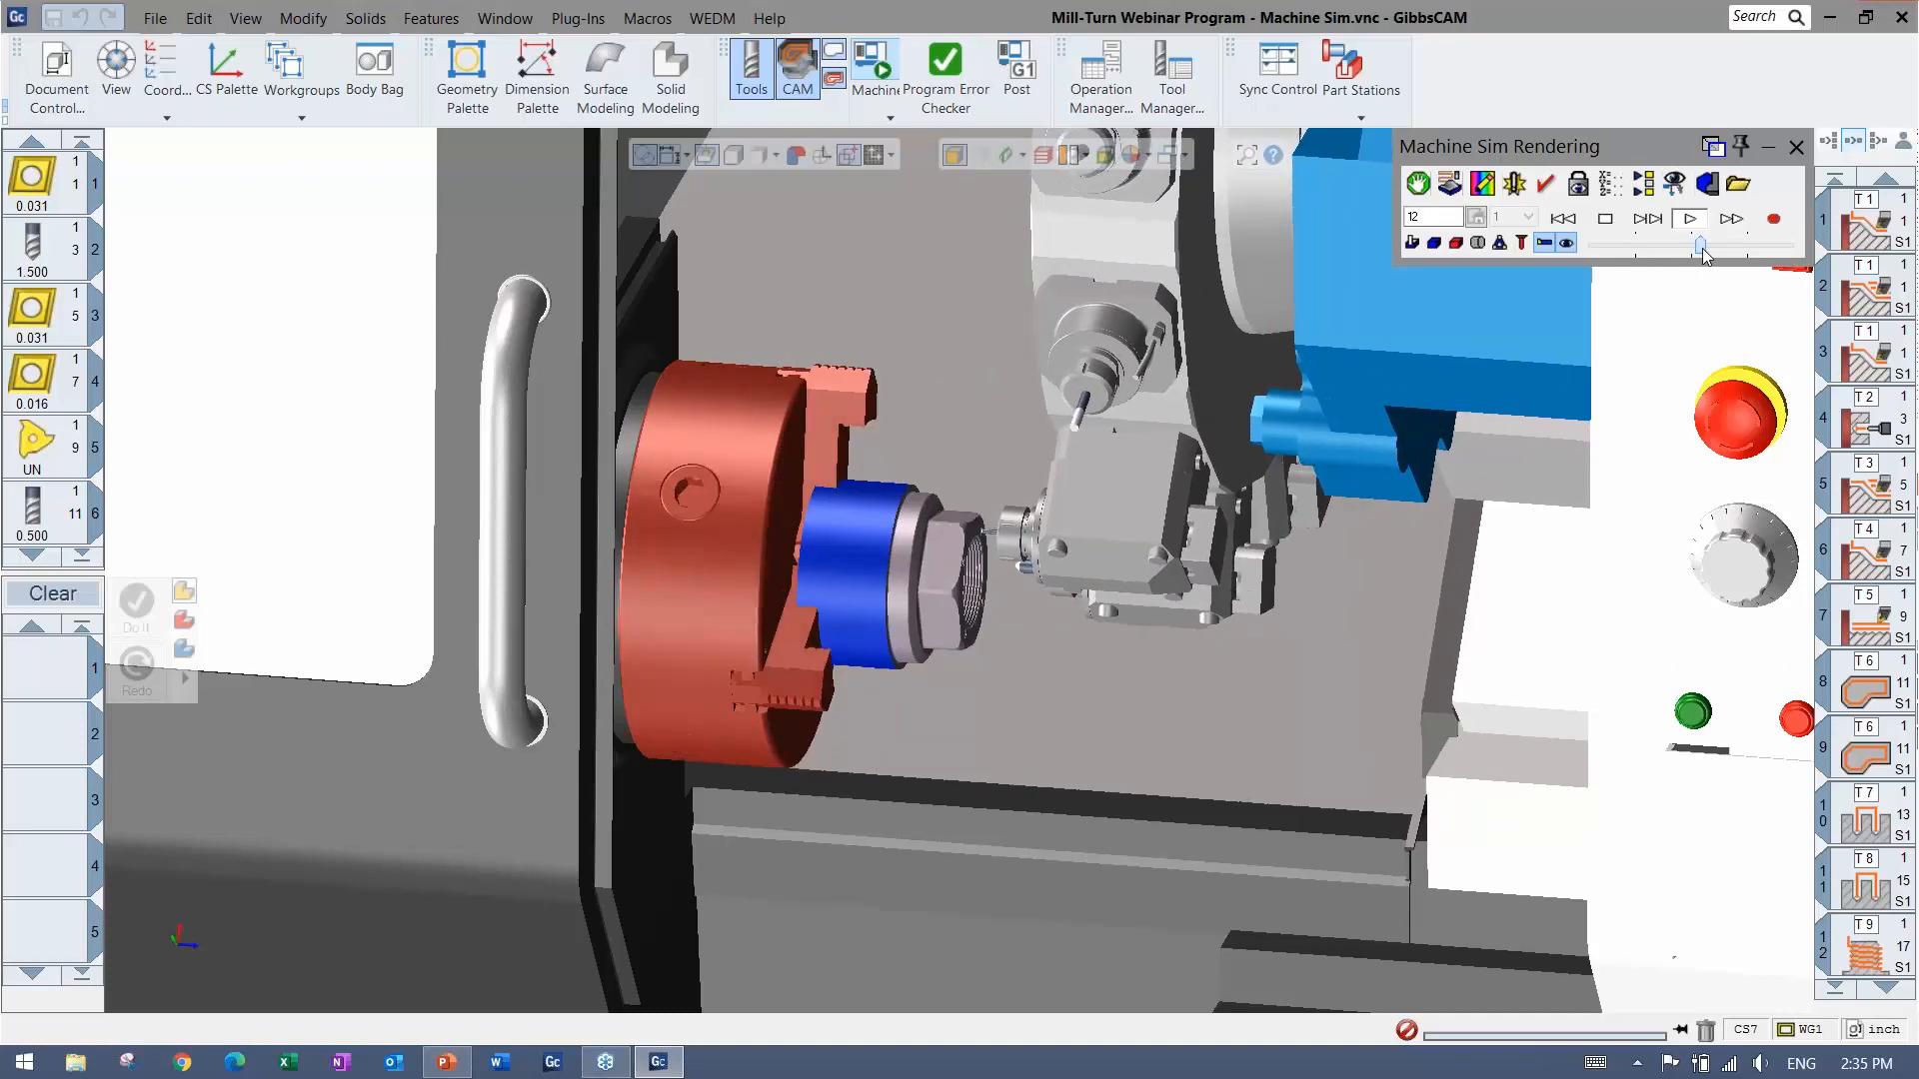
{"action": "left_click_drag", "start_coordinate": [1703, 250], "coordinate": [1689, 250]}
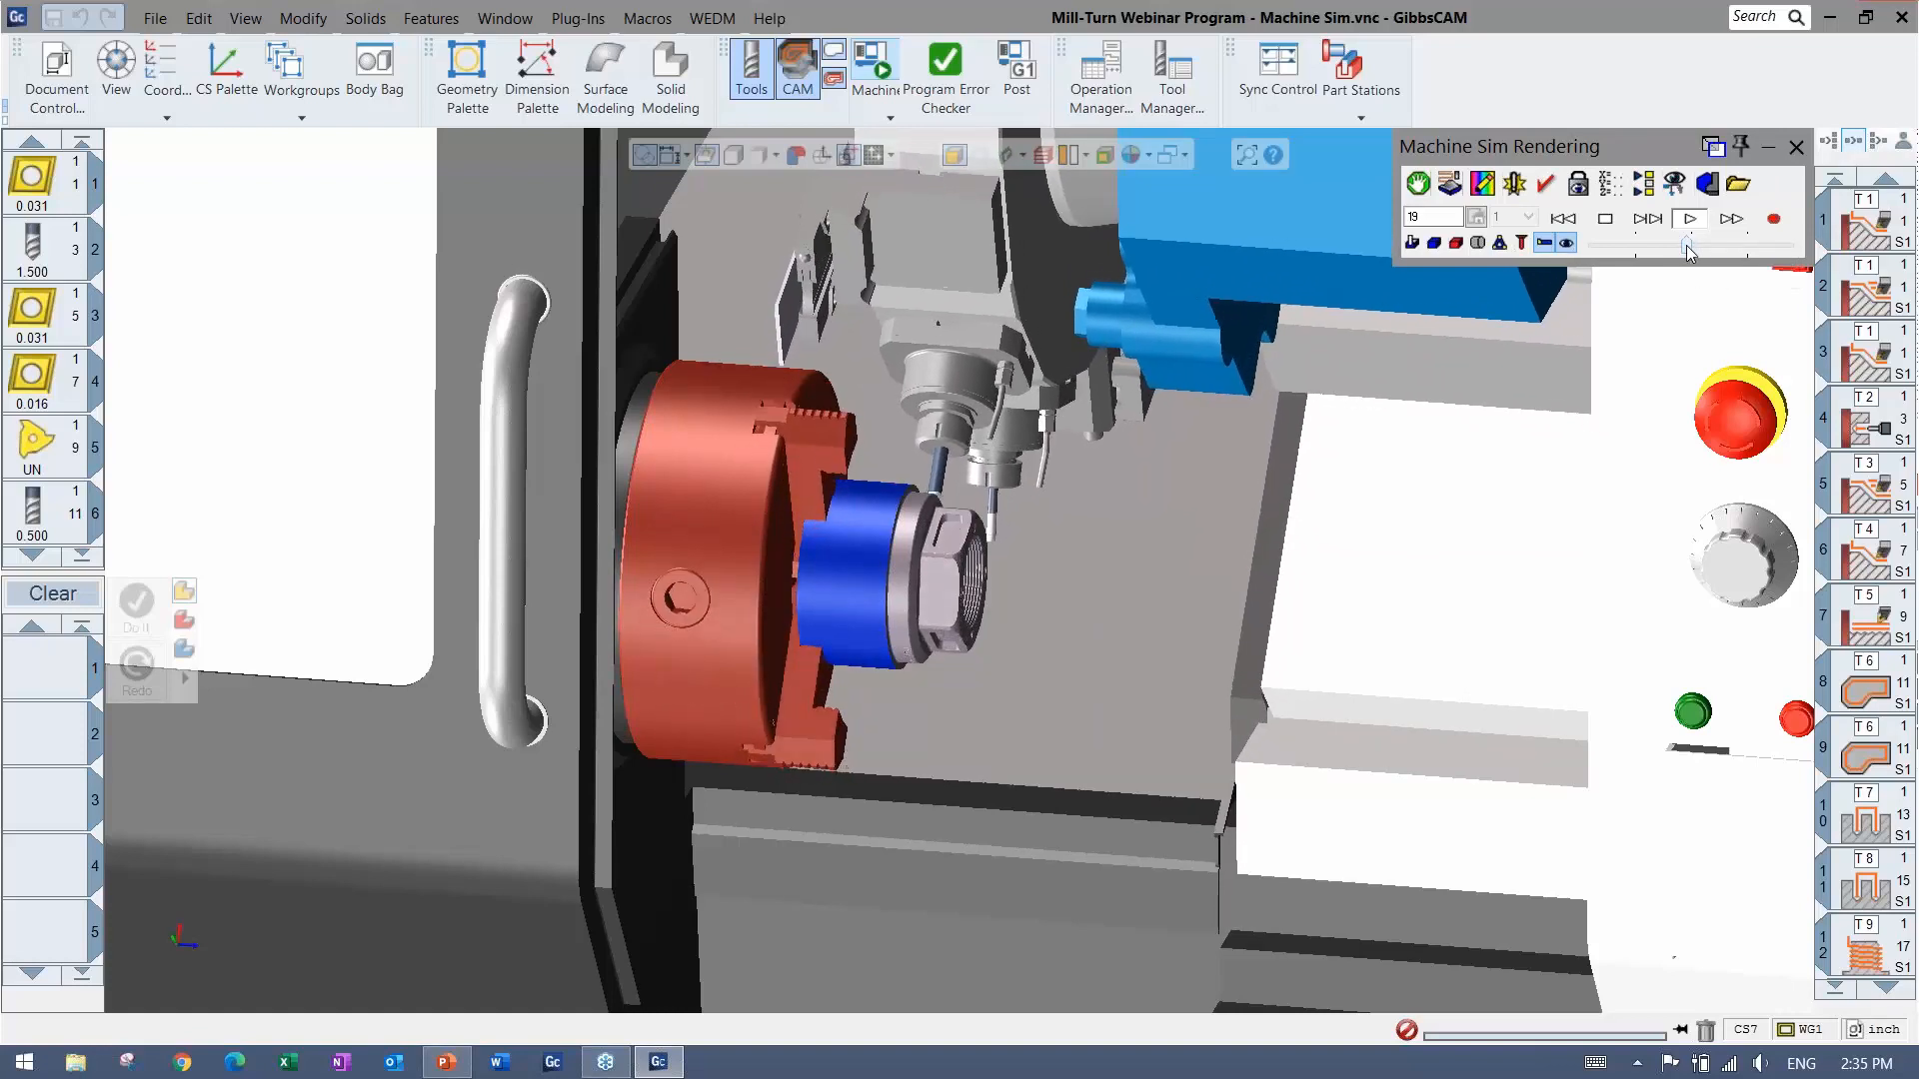
{"action": "left_click_drag", "start_coordinate": [1687, 245], "coordinate": [1706, 245]}
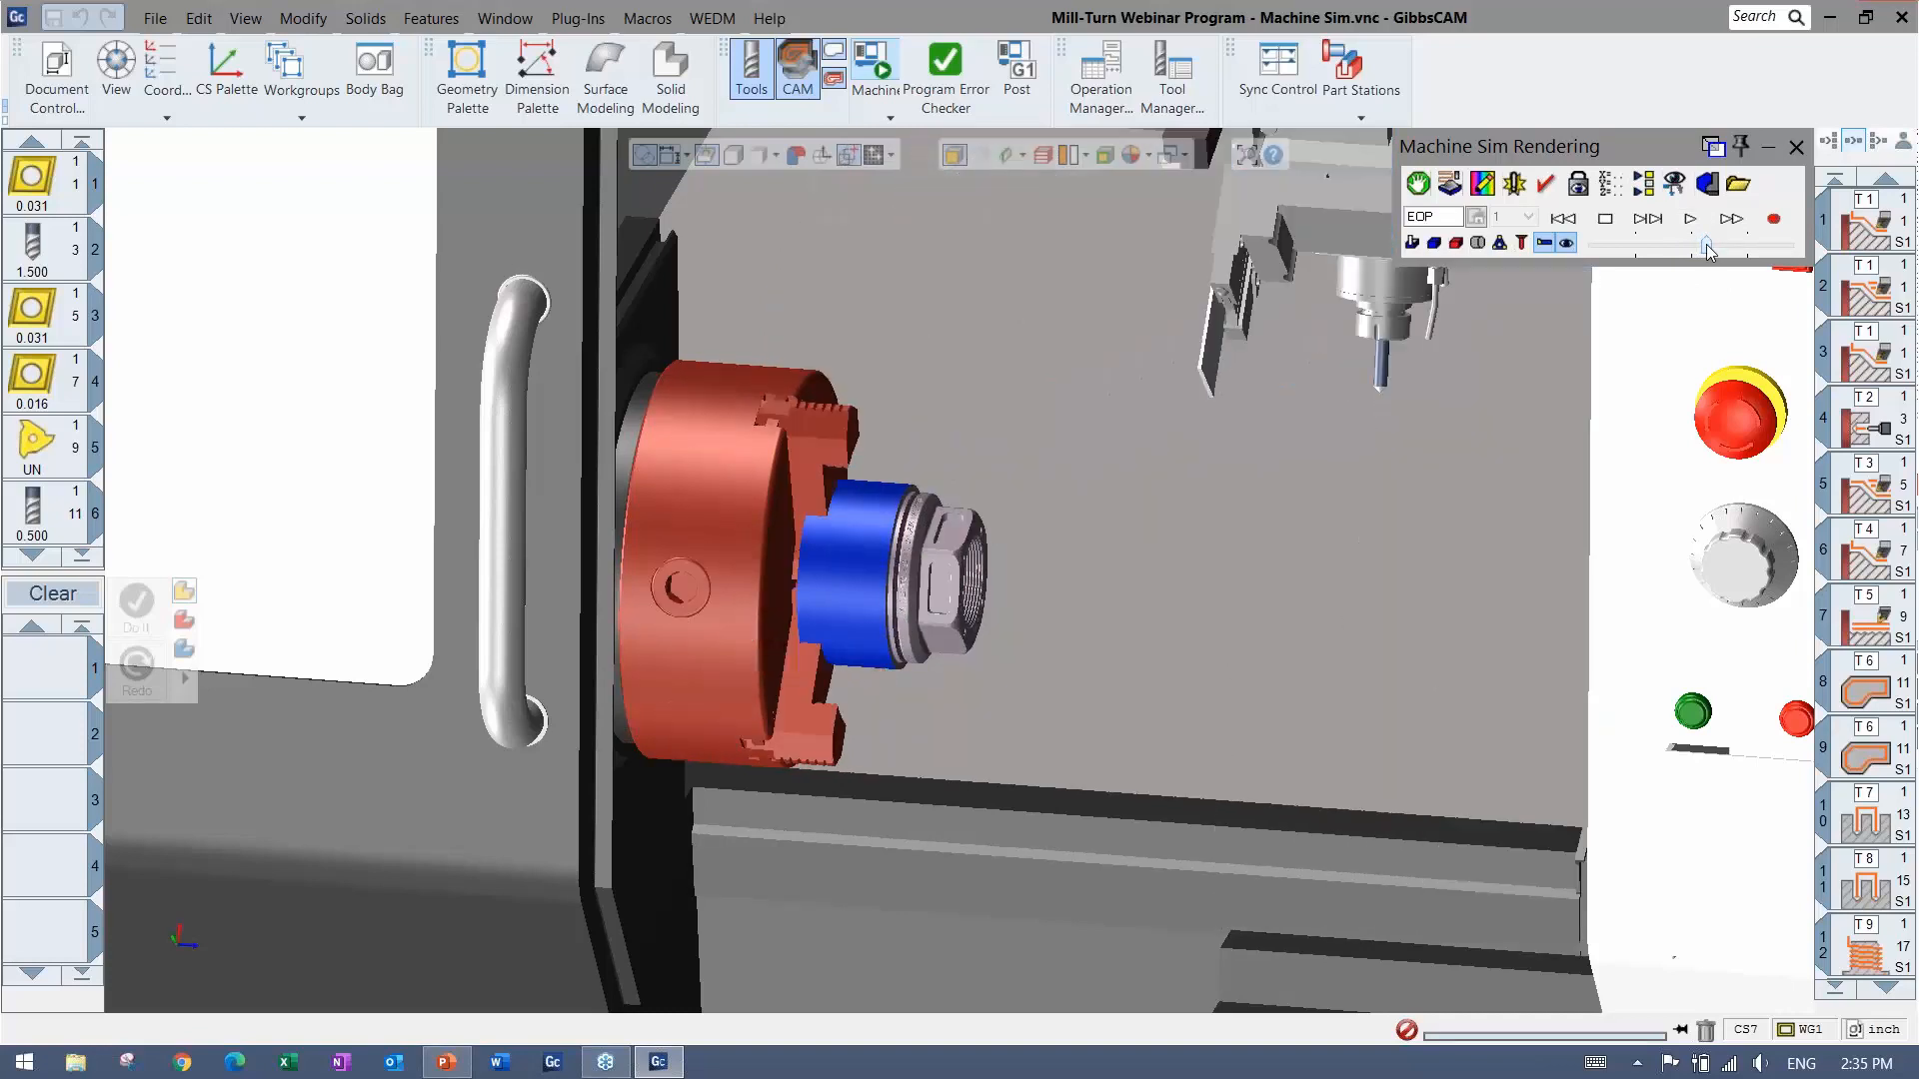
{"action": "middle_click_drag", "start_coordinate": [969, 764], "coordinate": [1802, 519]}
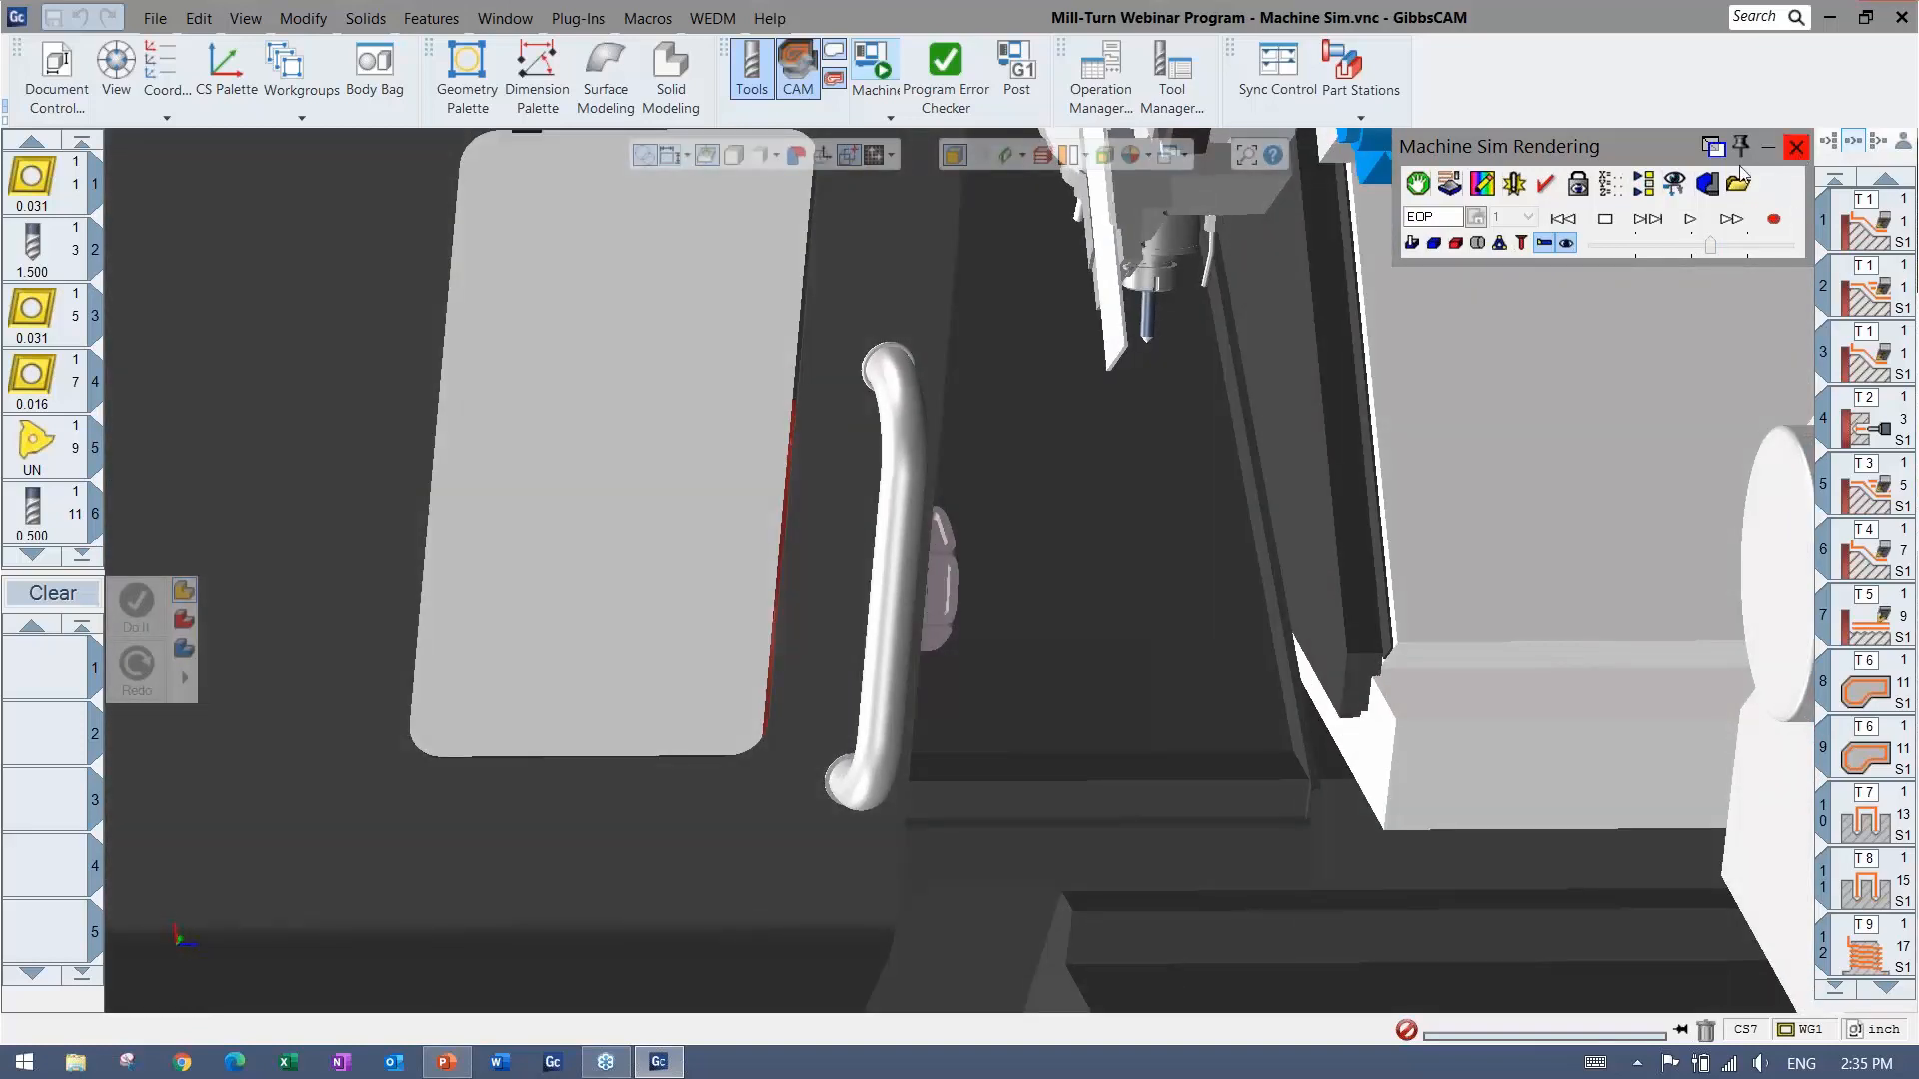
Open the Okuma LU pinch turning sample from the recent packages without applying its user interface changes.
{"action": "left_click", "coordinate": [155, 20]}
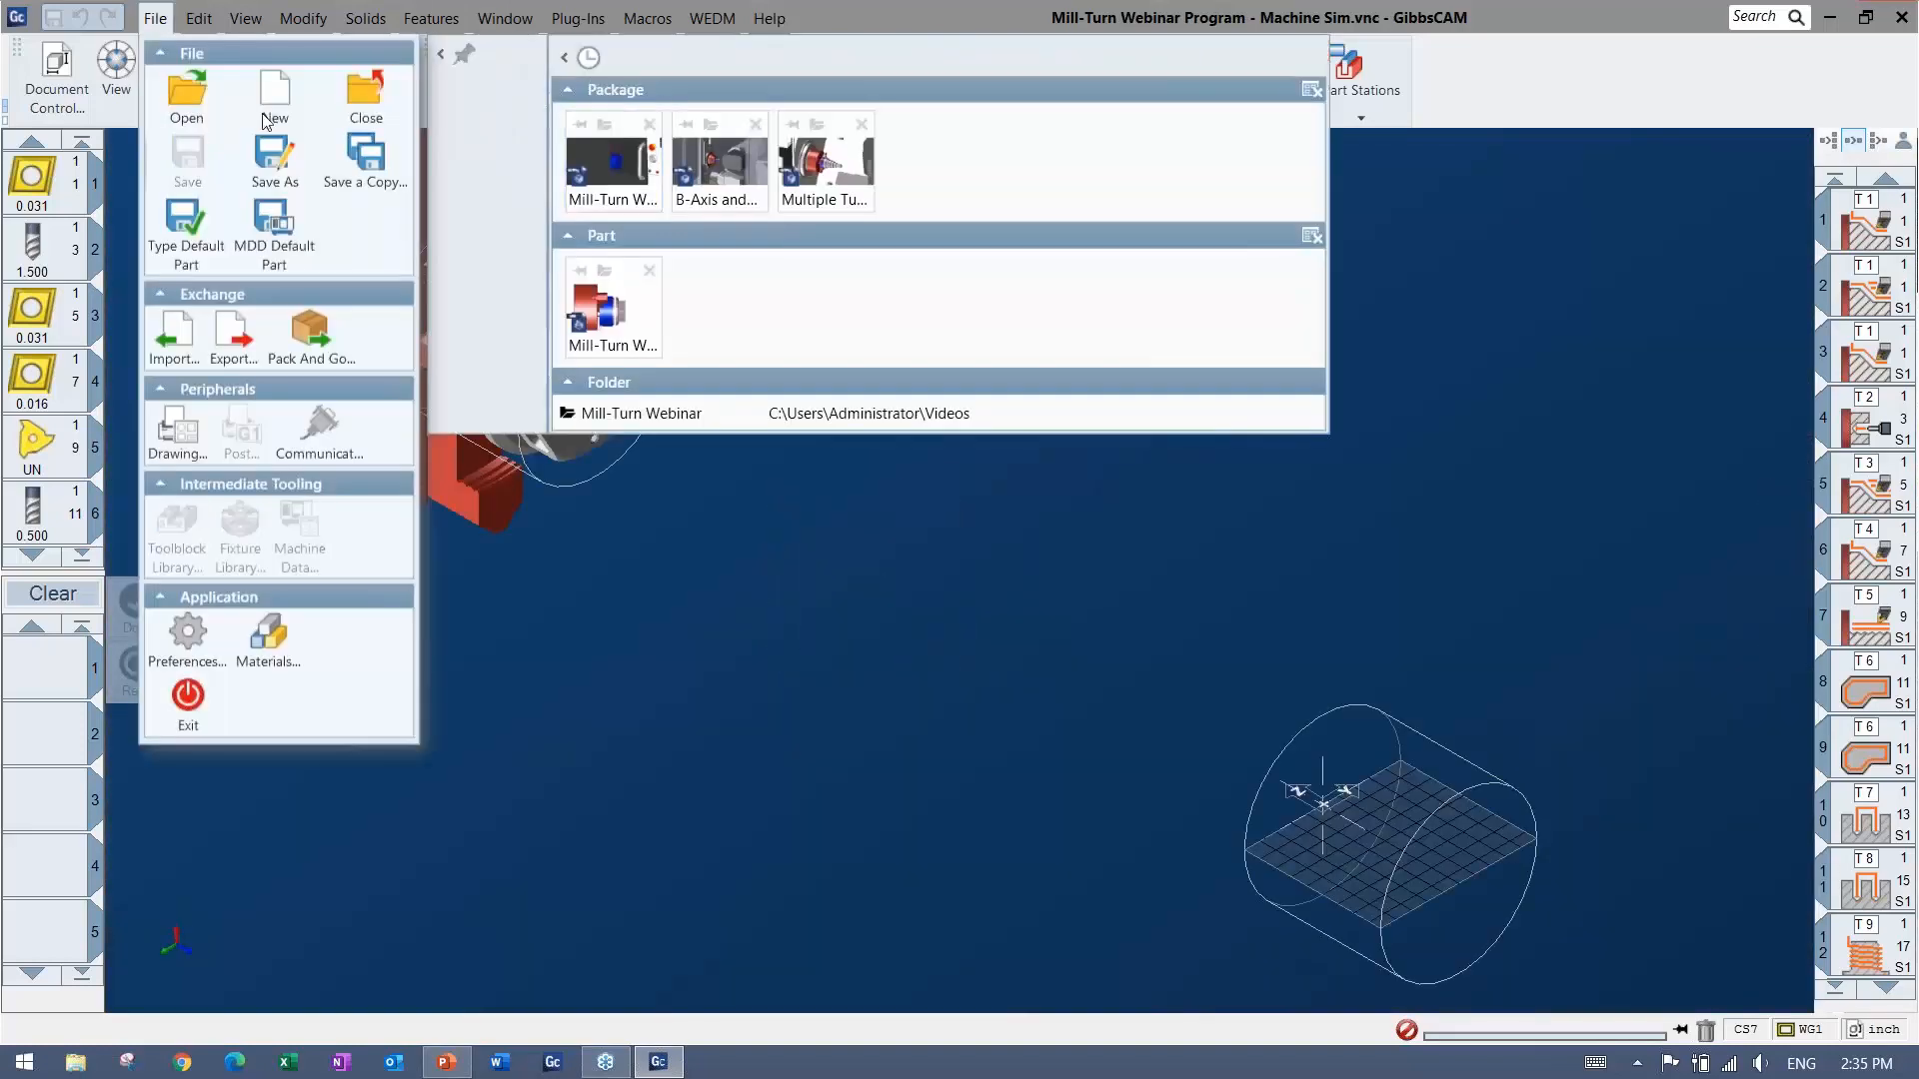
{"action": "left_click", "coordinate": [818, 181]}
{"action": "left_click", "coordinate": [950, 580]}
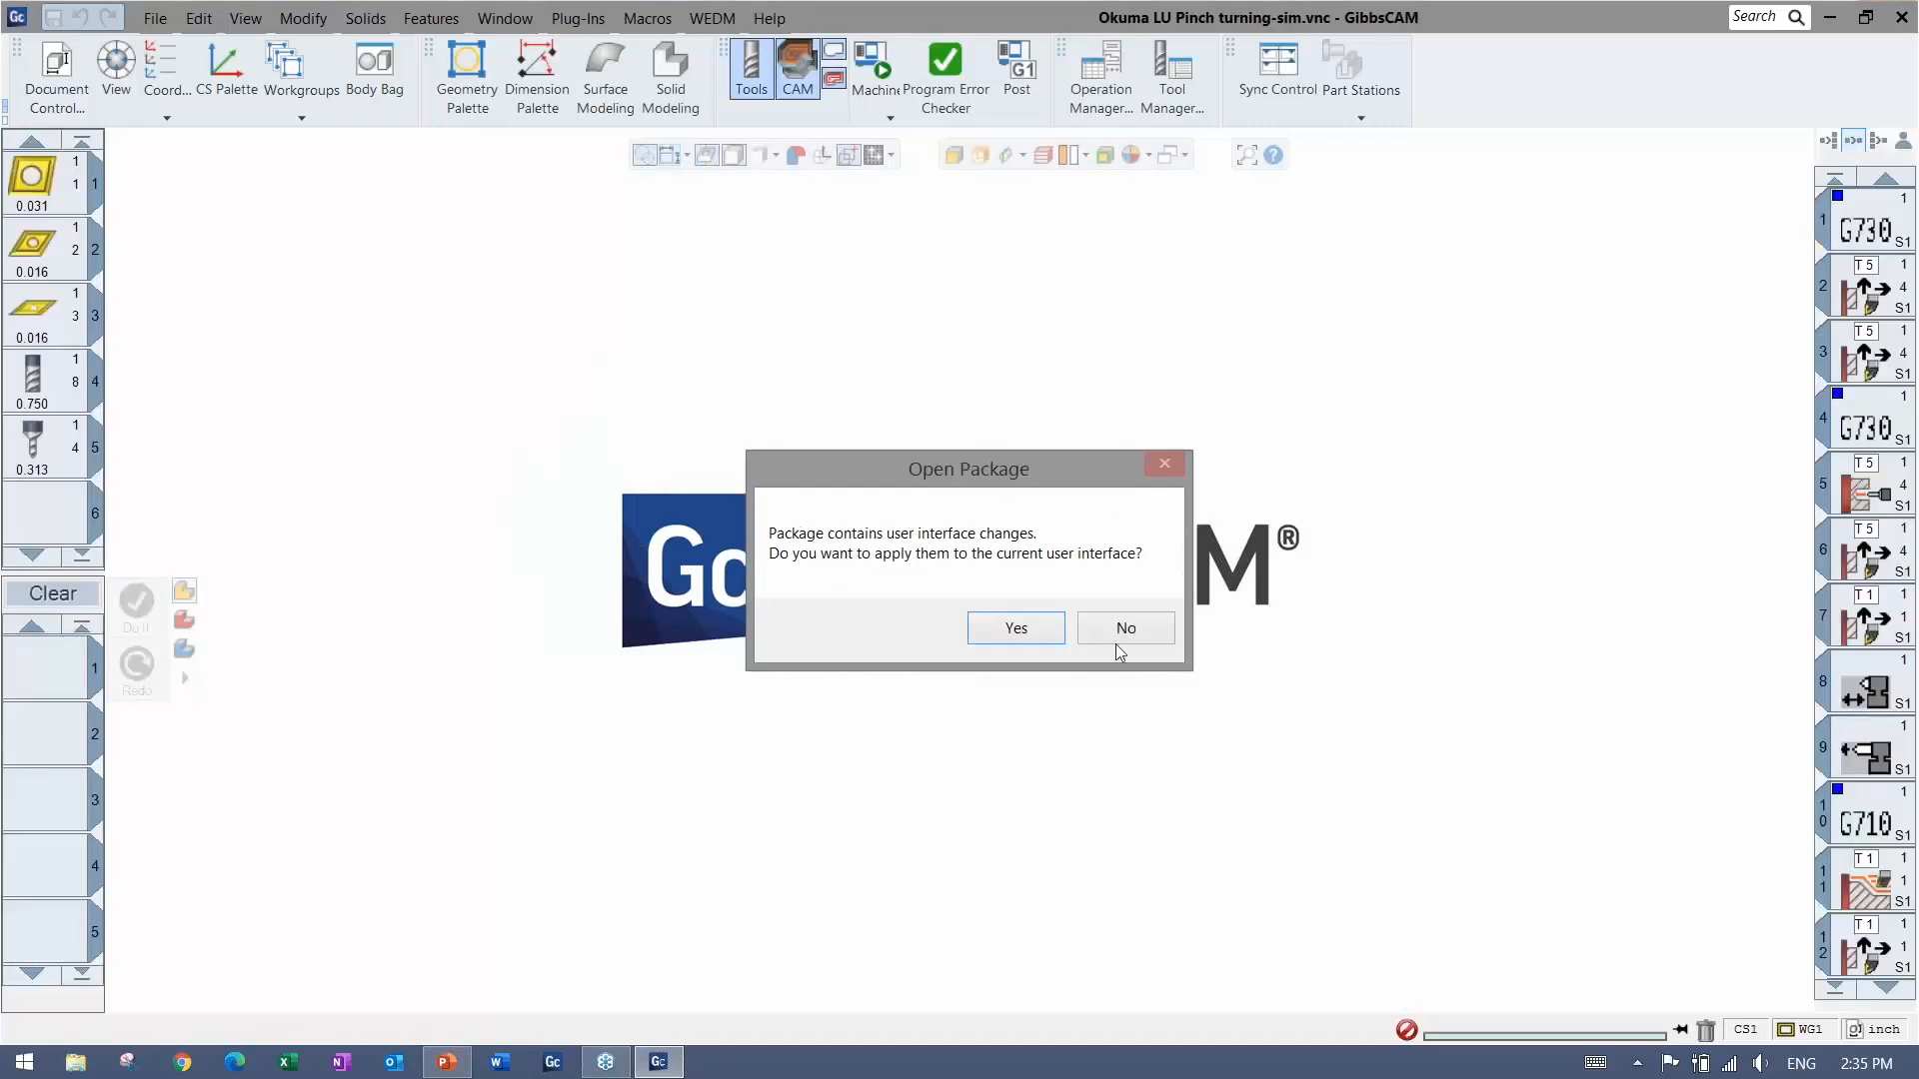
{"action": "left_click", "coordinate": [1120, 647]}
Run the machine simulation of the pinch turning program to its end at varied speeds, and view the whole machine.
{"action": "left_click", "coordinate": [875, 72]}
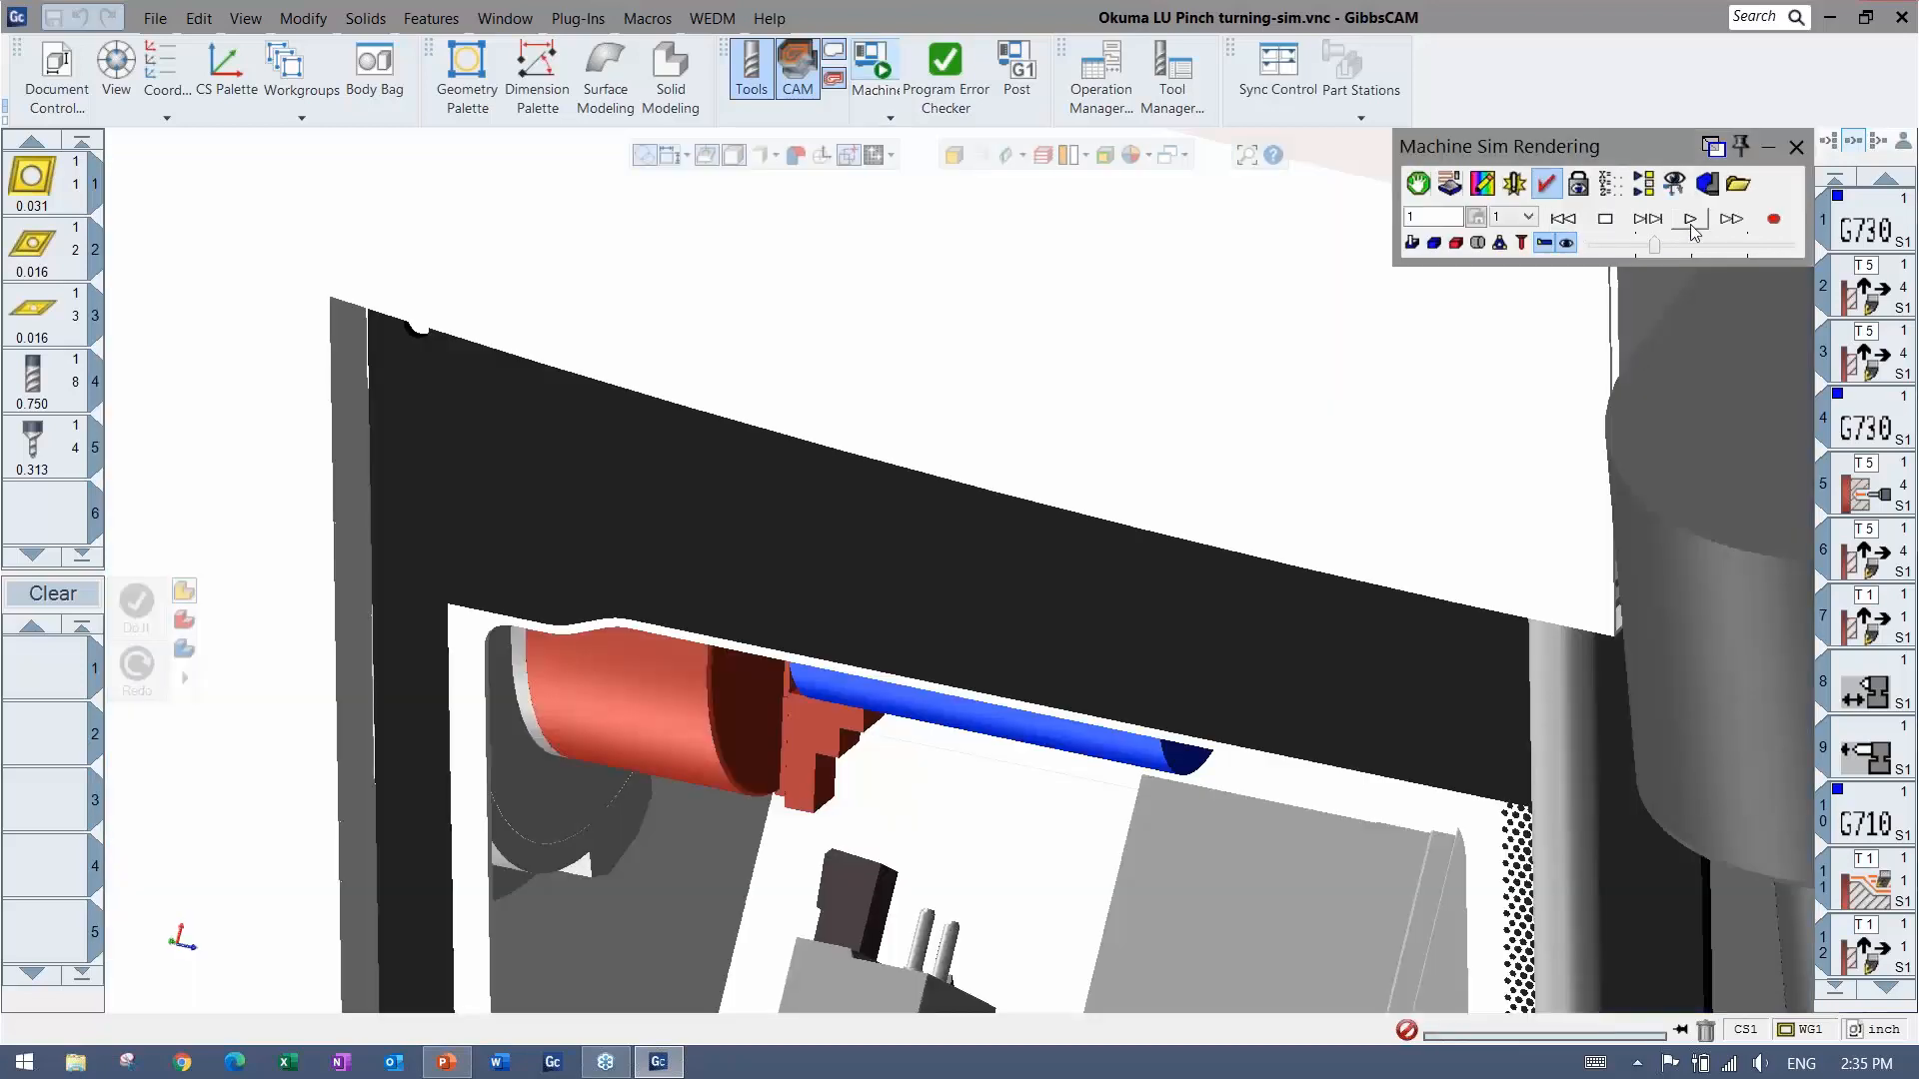
{"action": "left_click", "coordinate": [1689, 219]}
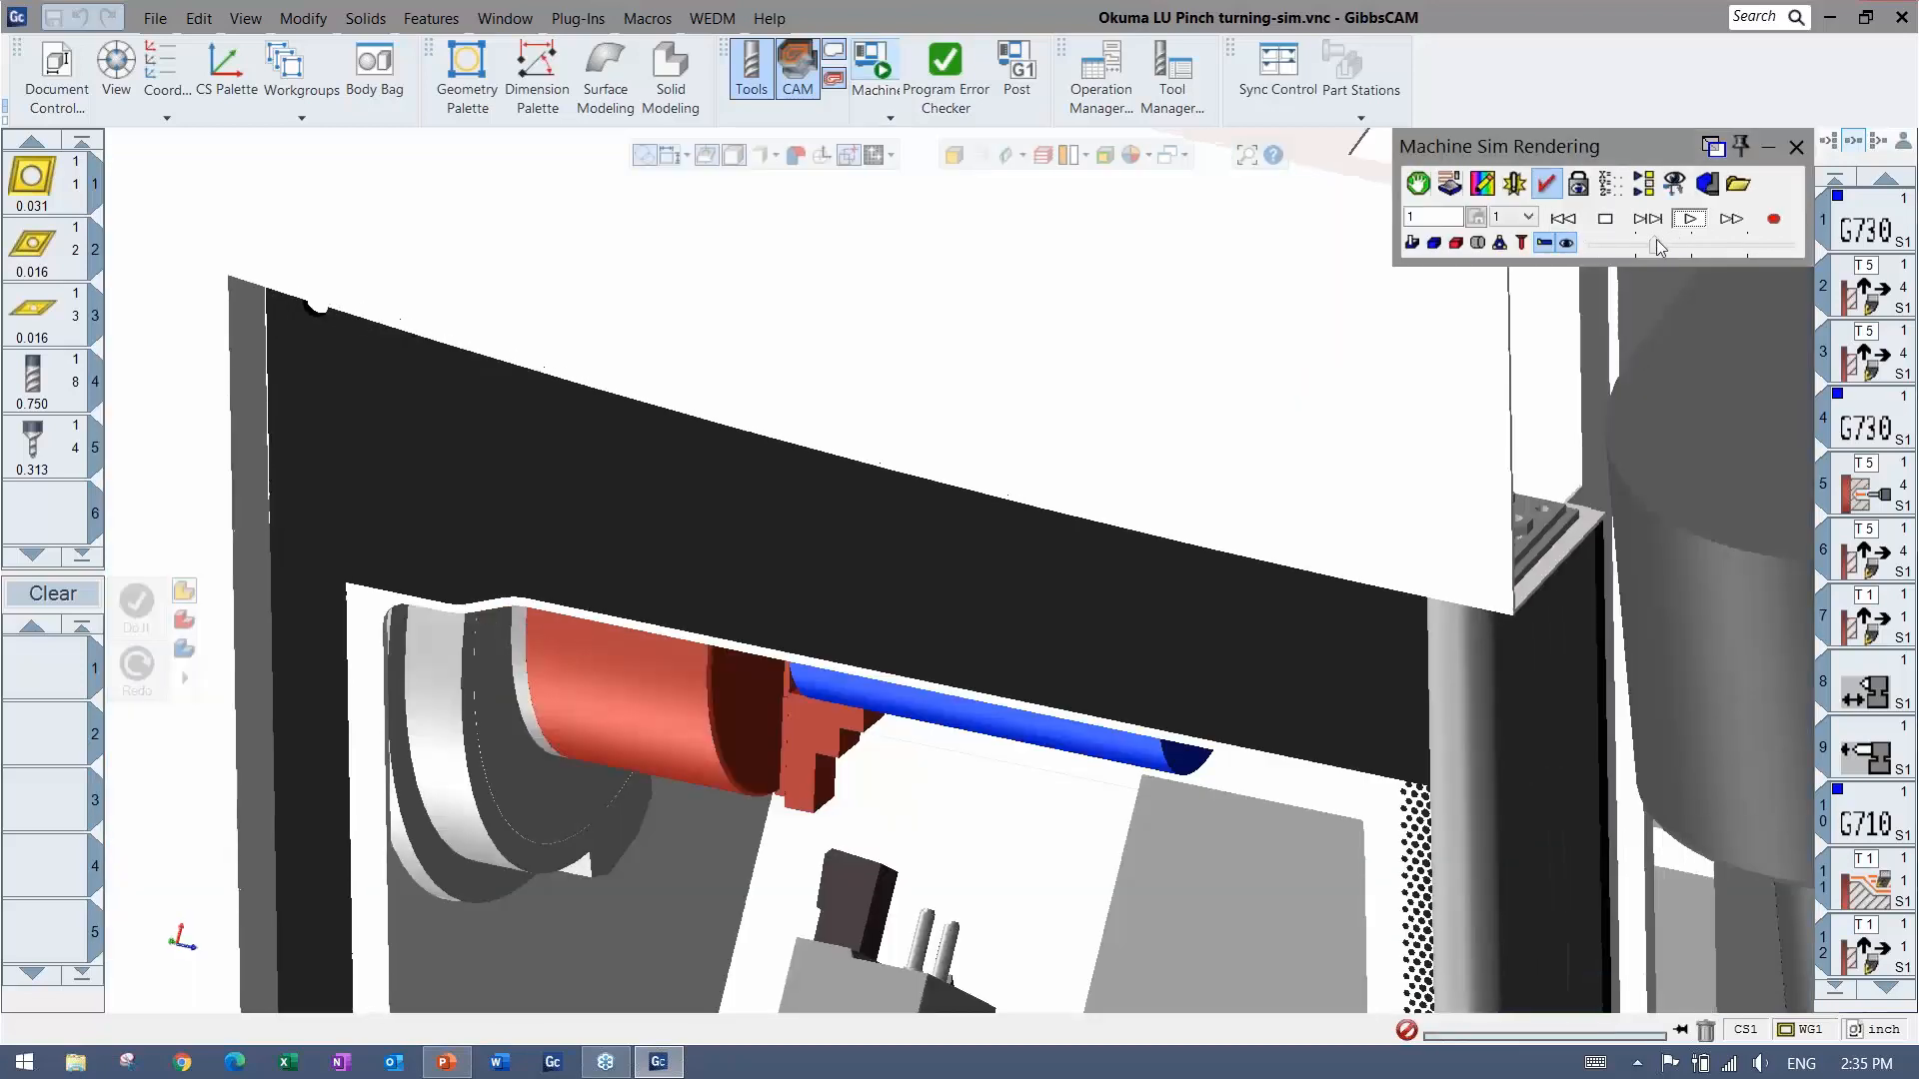
{"action": "left_click", "coordinate": [1675, 246]}
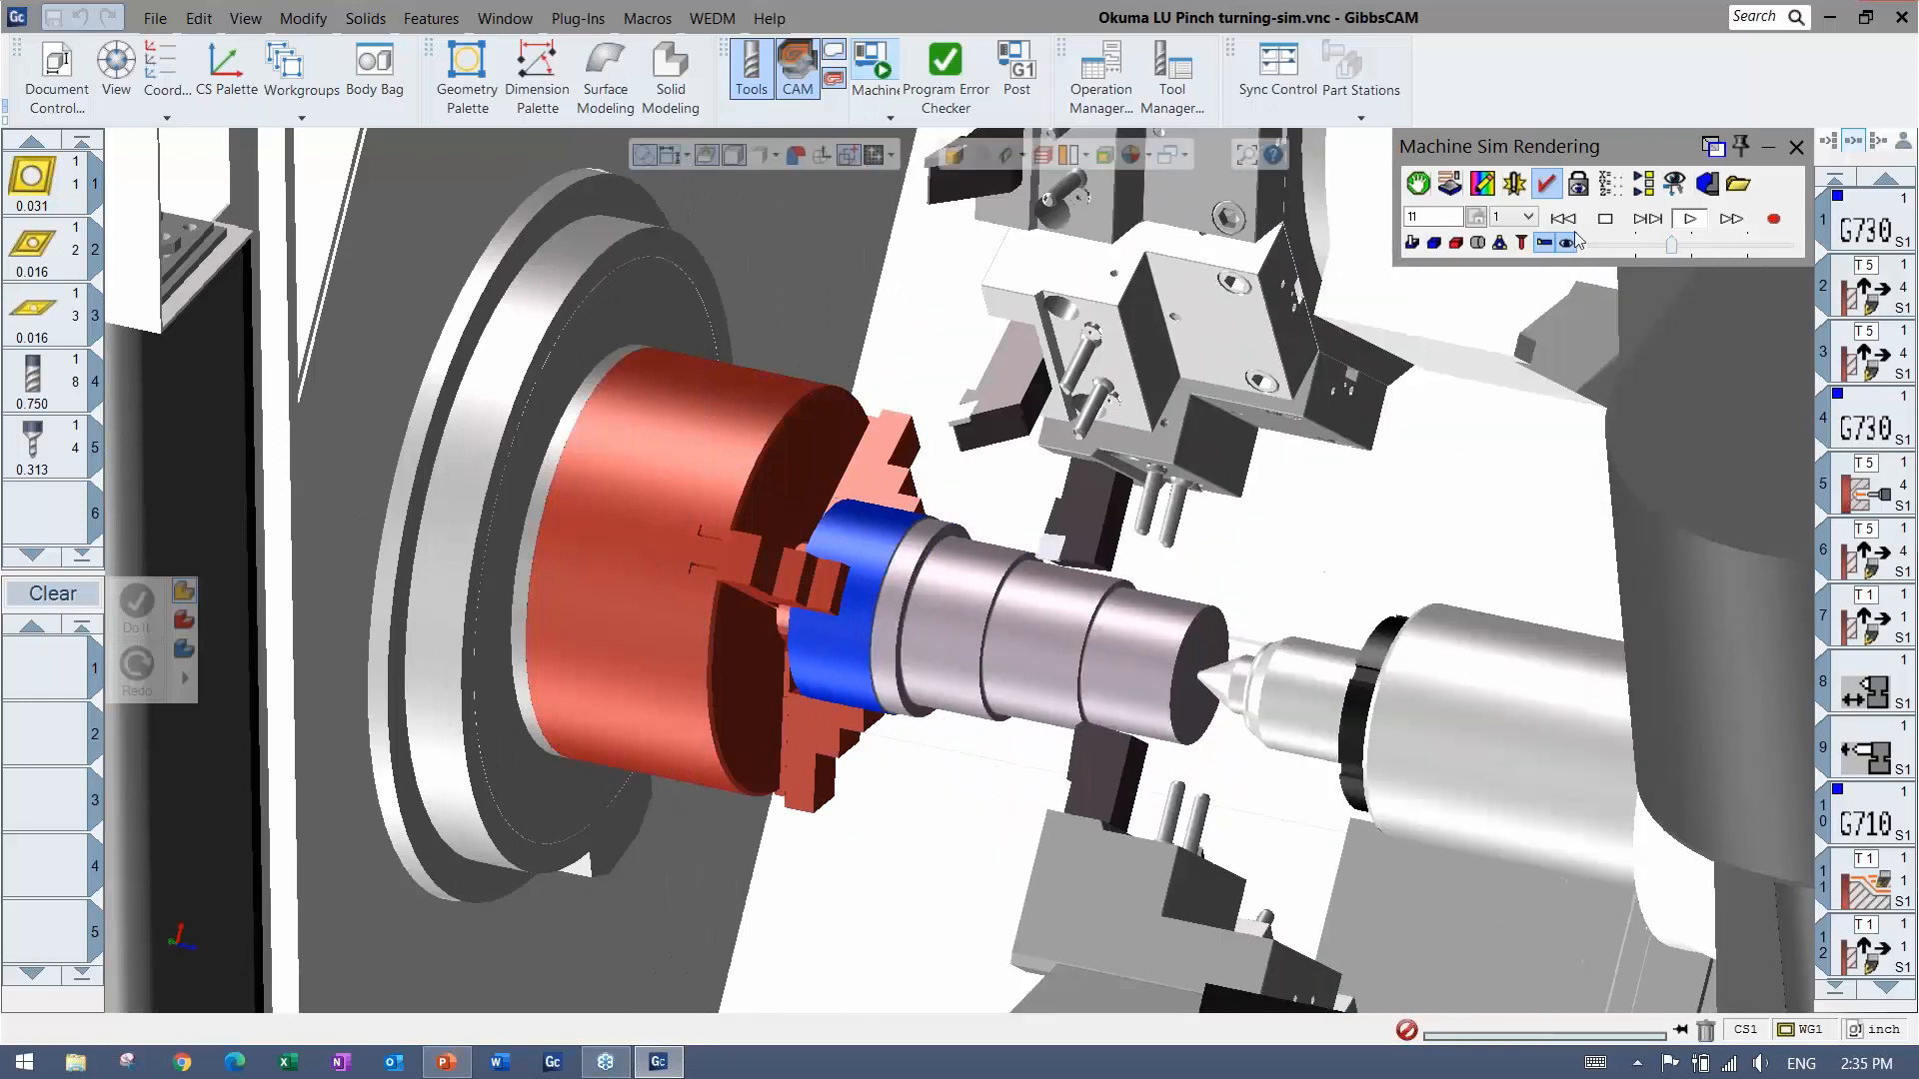
{"action": "left_click", "coordinate": [1655, 246]}
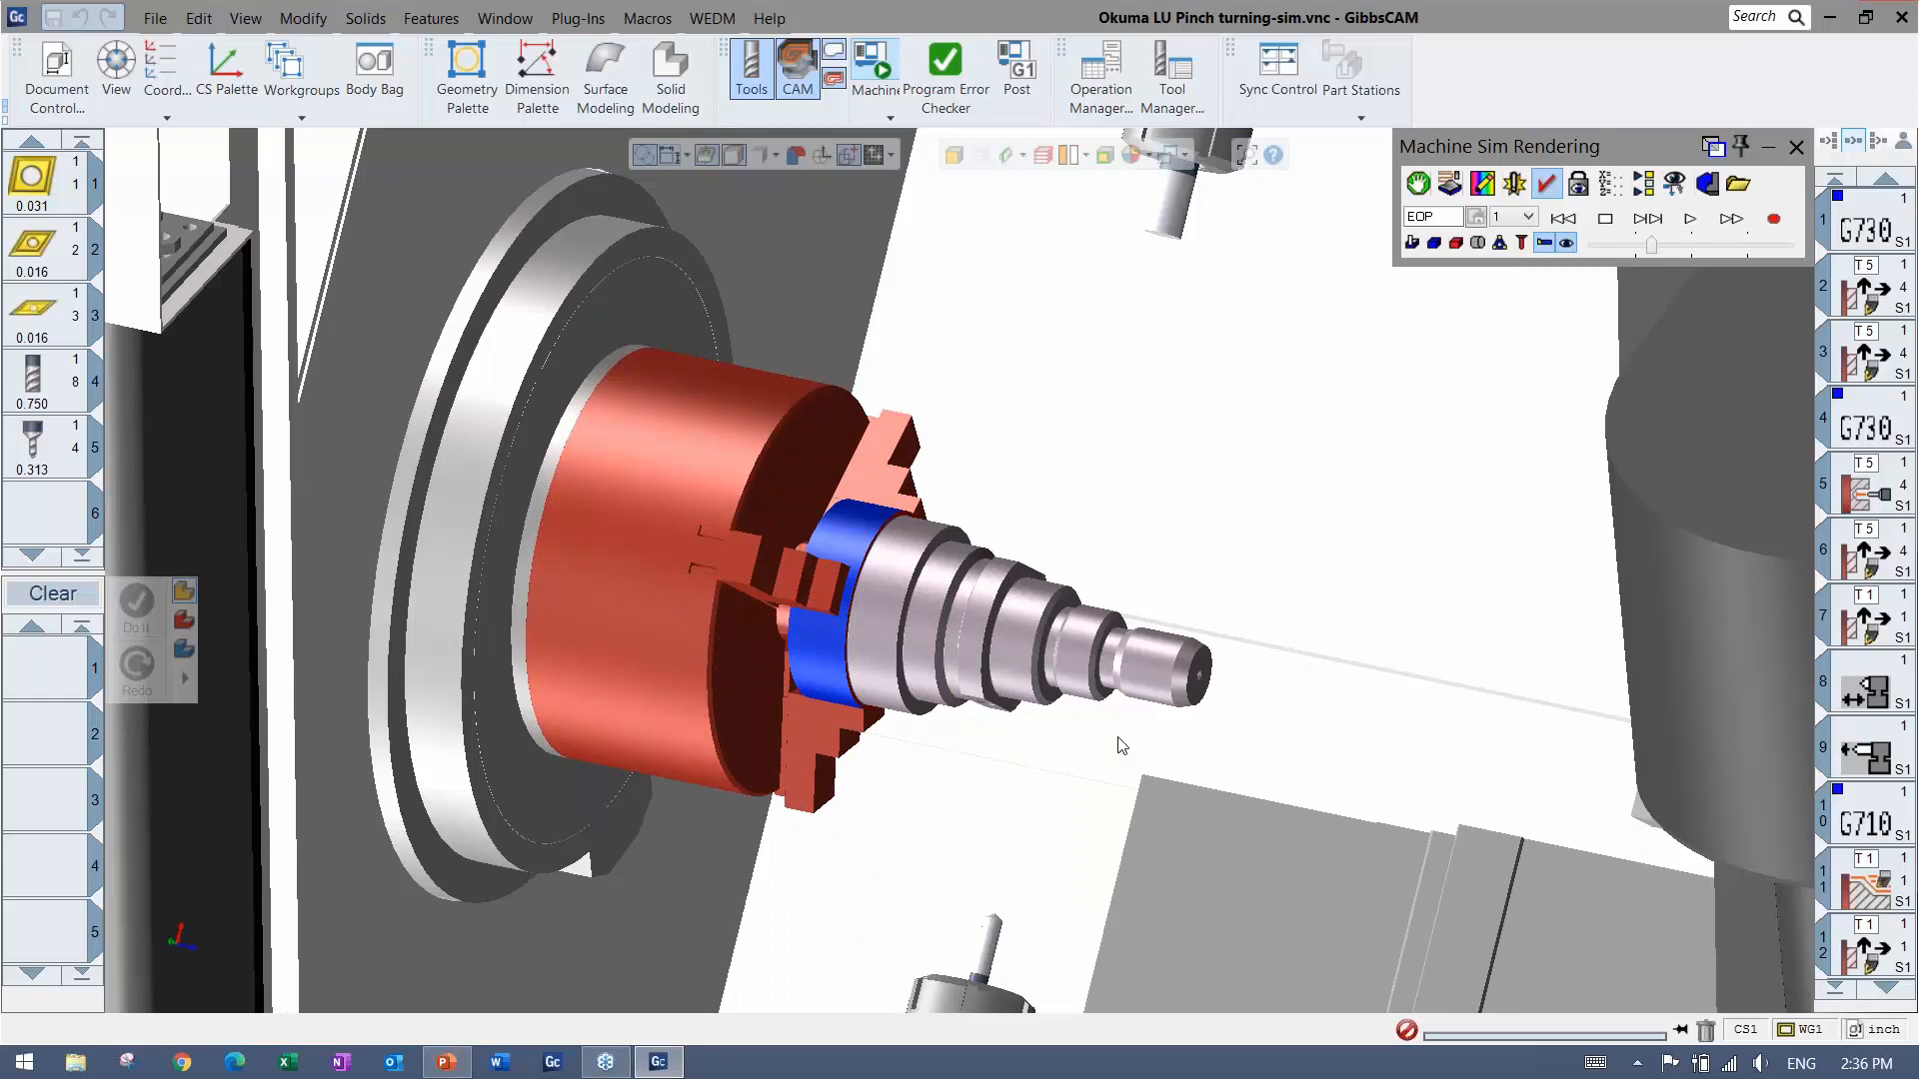
{"action": "scroll", "coordinate": [1118, 738], "scroll_direction": "down", "scroll_amount": 5}
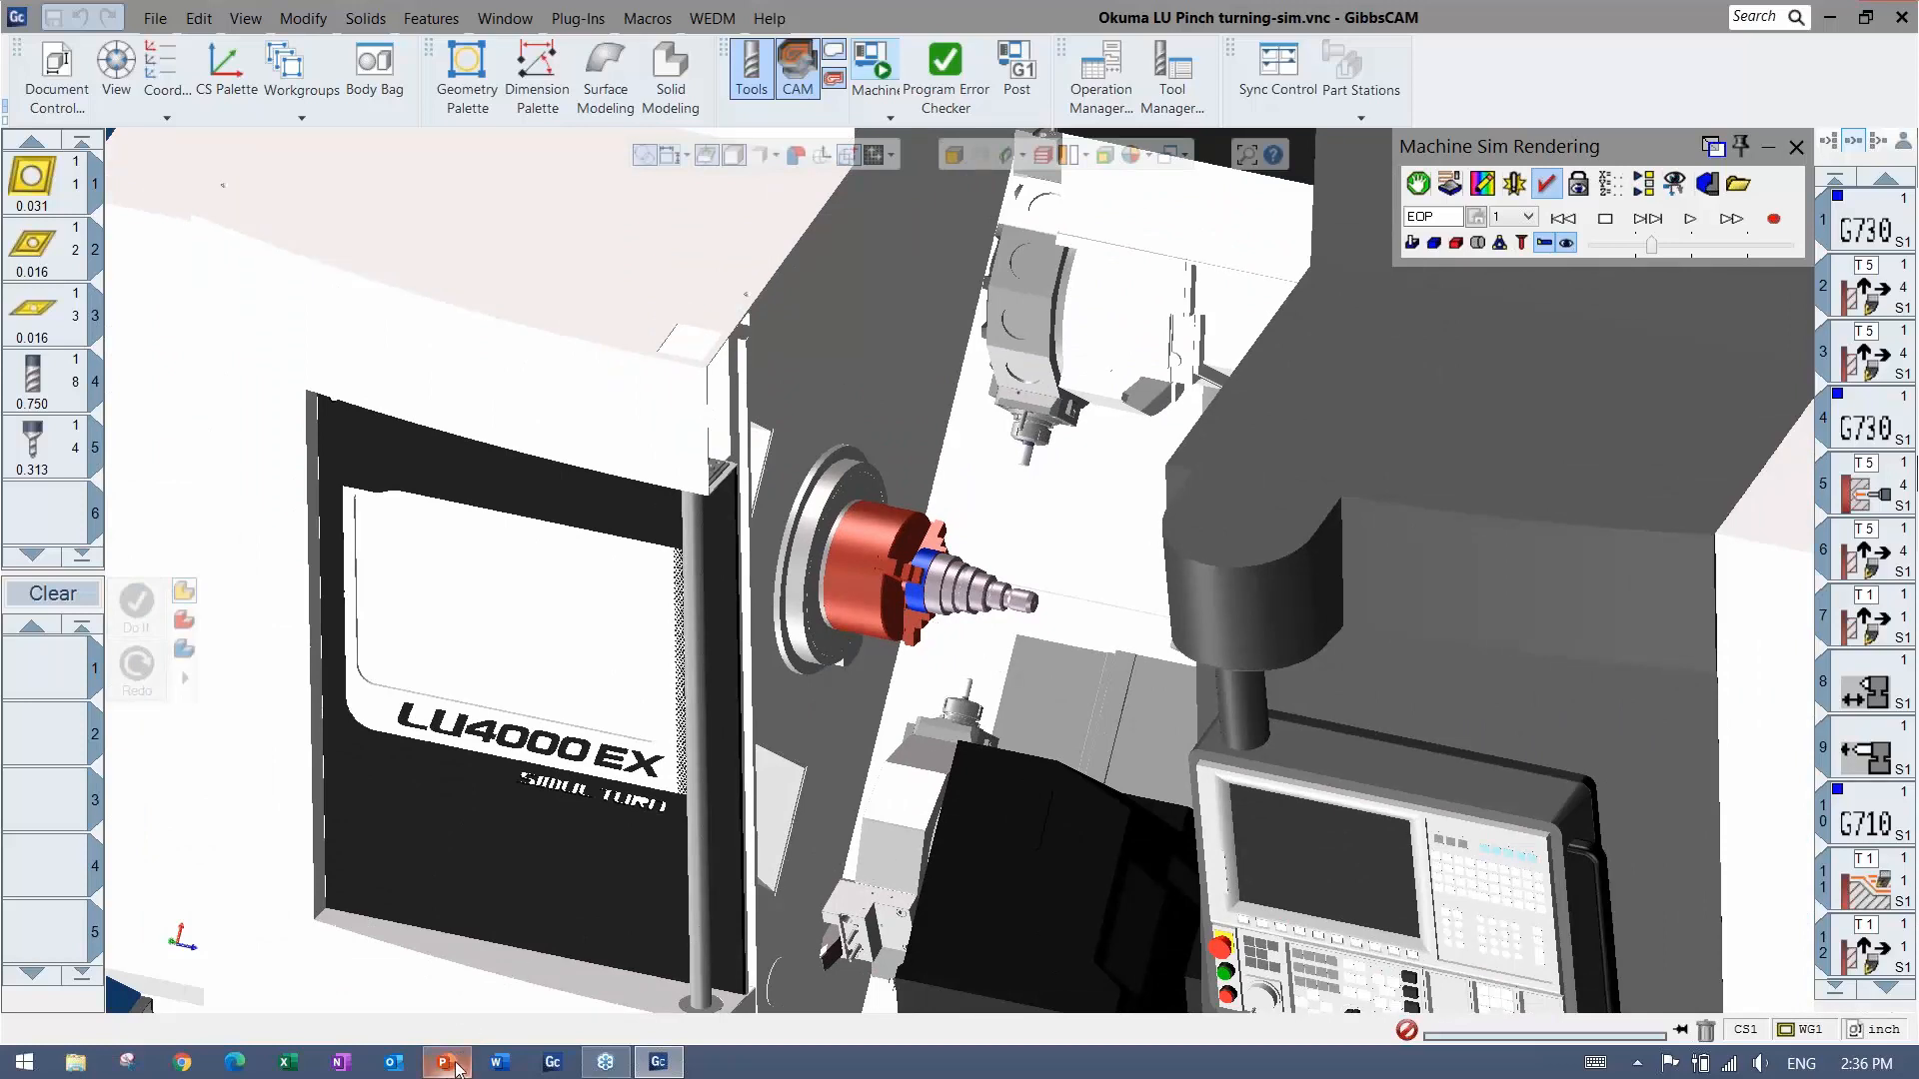
Open the Mori NTX 1000SZM elliptical - eccentric turning sample from the recent packages without applying its user interface changes.
{"action": "left_click", "coordinate": [155, 19]}
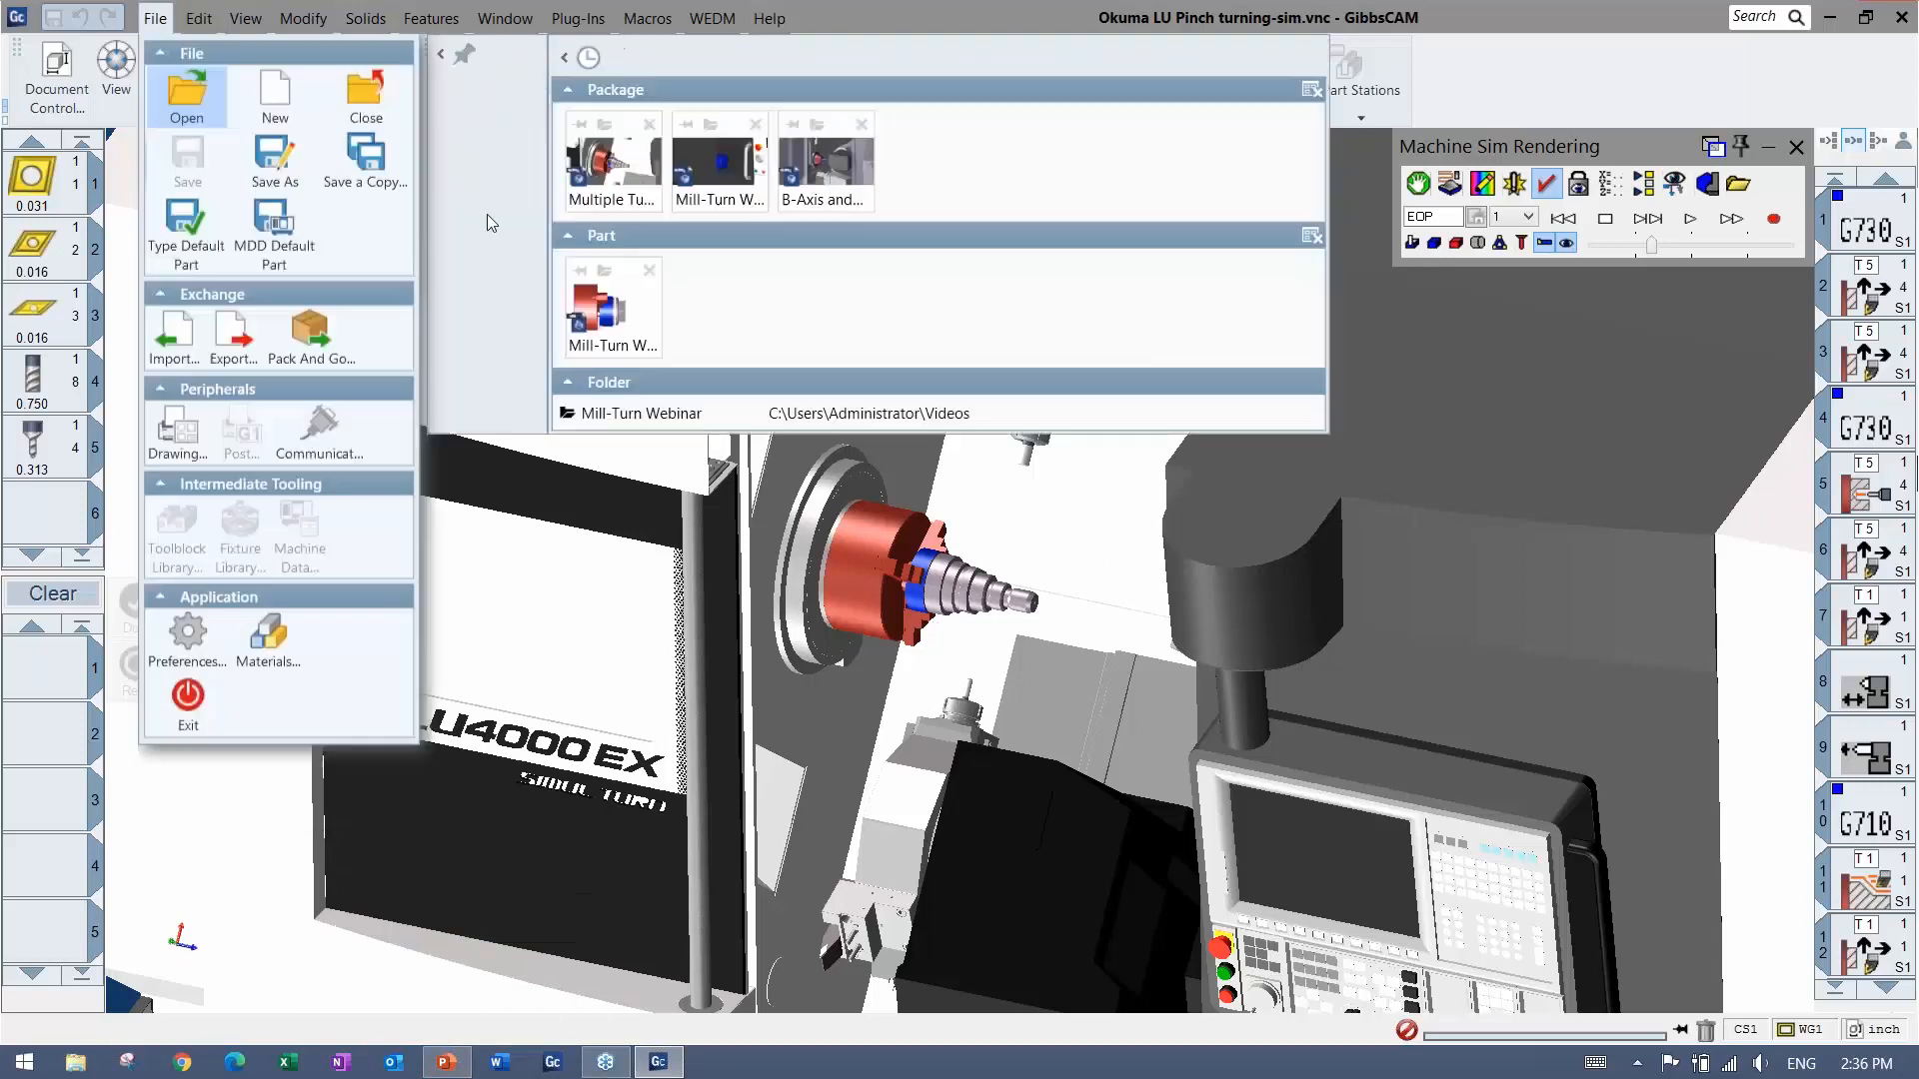
{"action": "left_click", "coordinate": [825, 160]}
{"action": "left_click", "coordinate": [945, 570]}
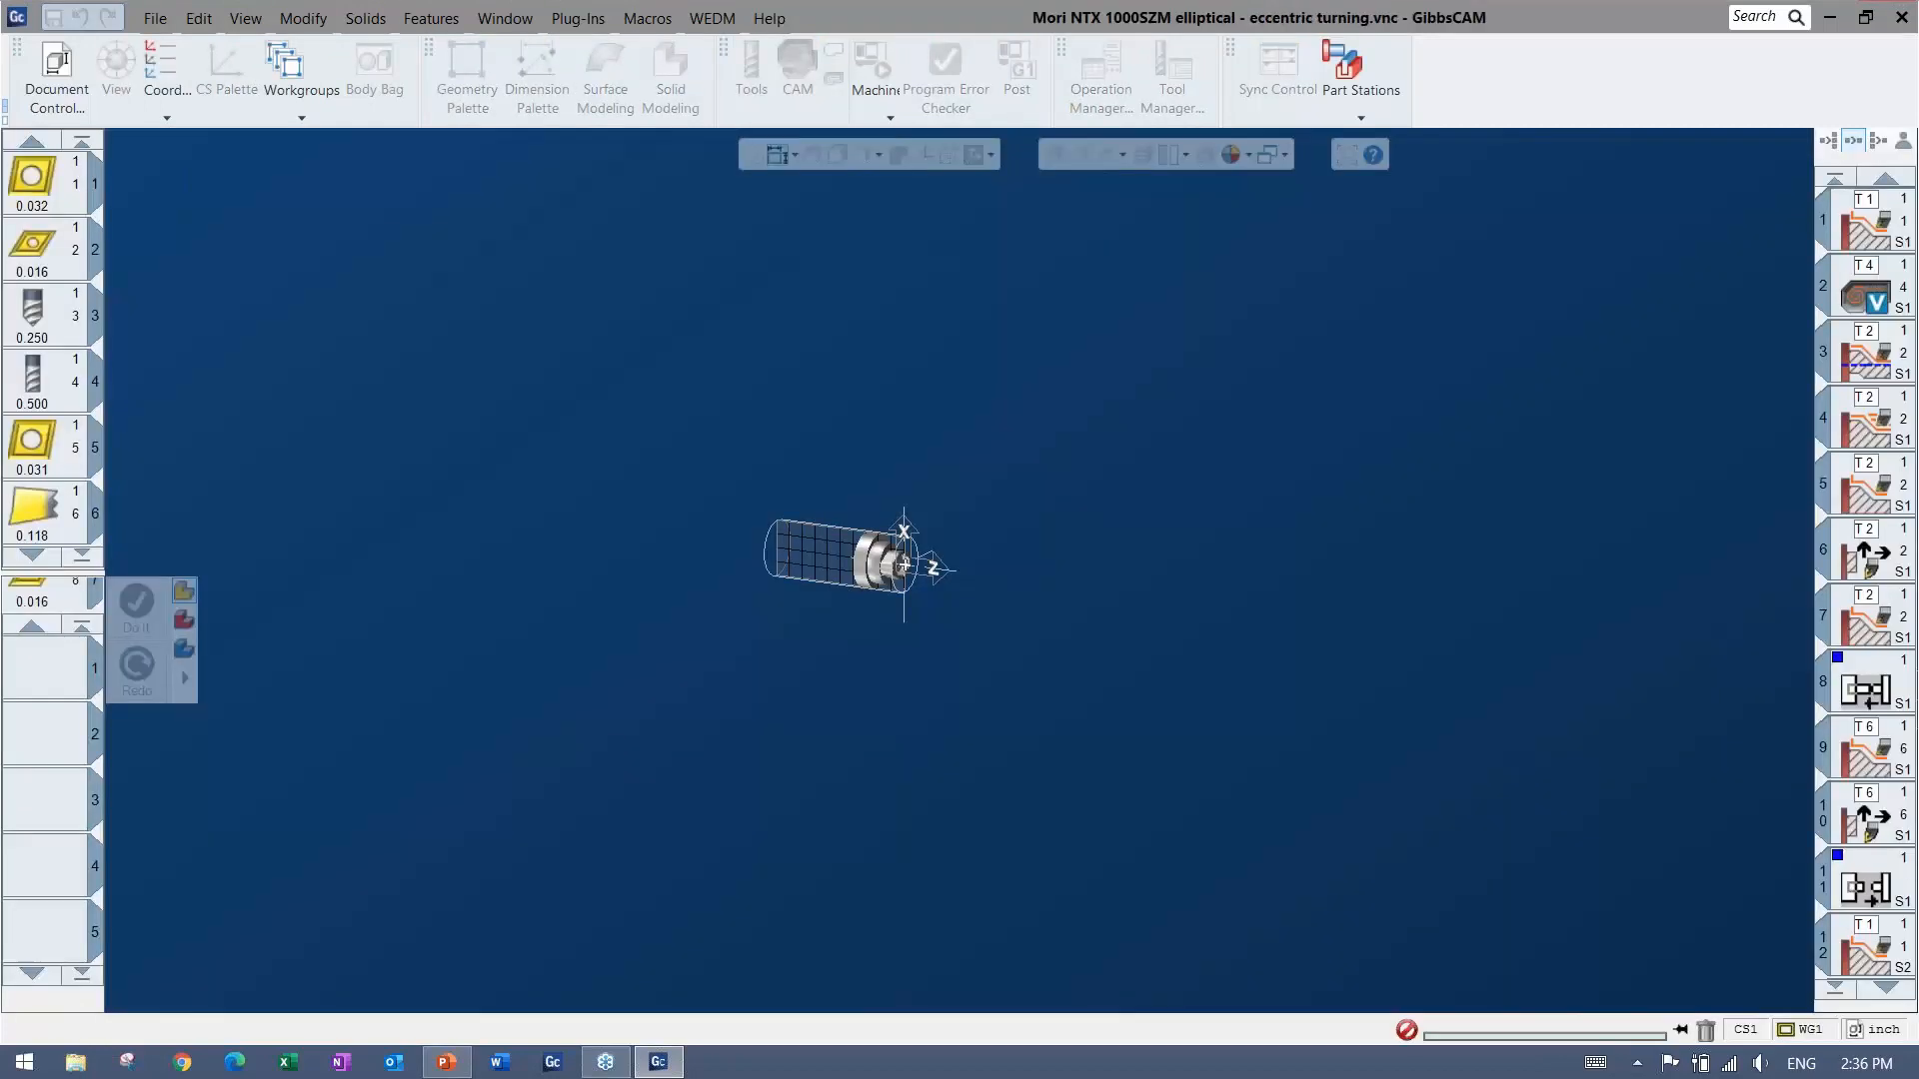
{"action": "left_click", "coordinate": [1127, 630]}
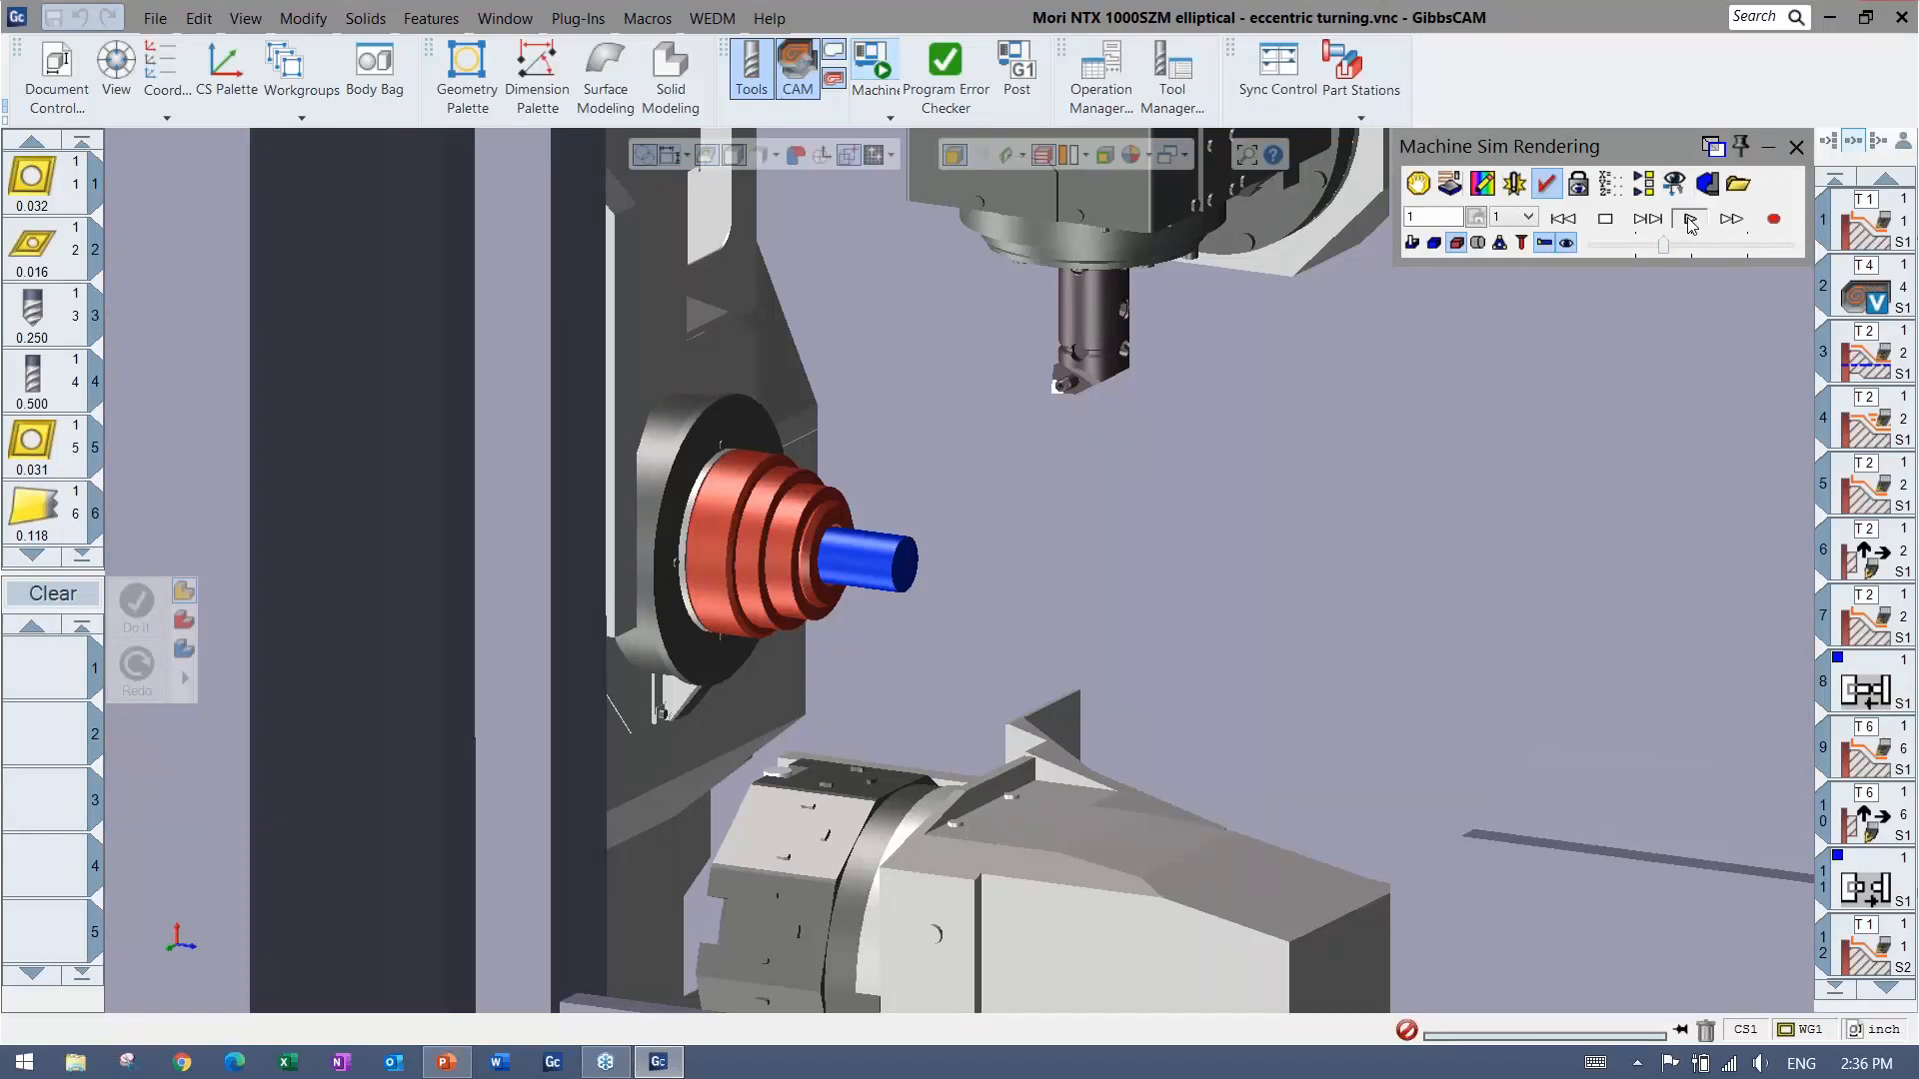
Play the machine simulation of the eccentric turning program at varied speeds and stop it during operation 3.
{"action": "left_click", "coordinate": [1689, 218]}
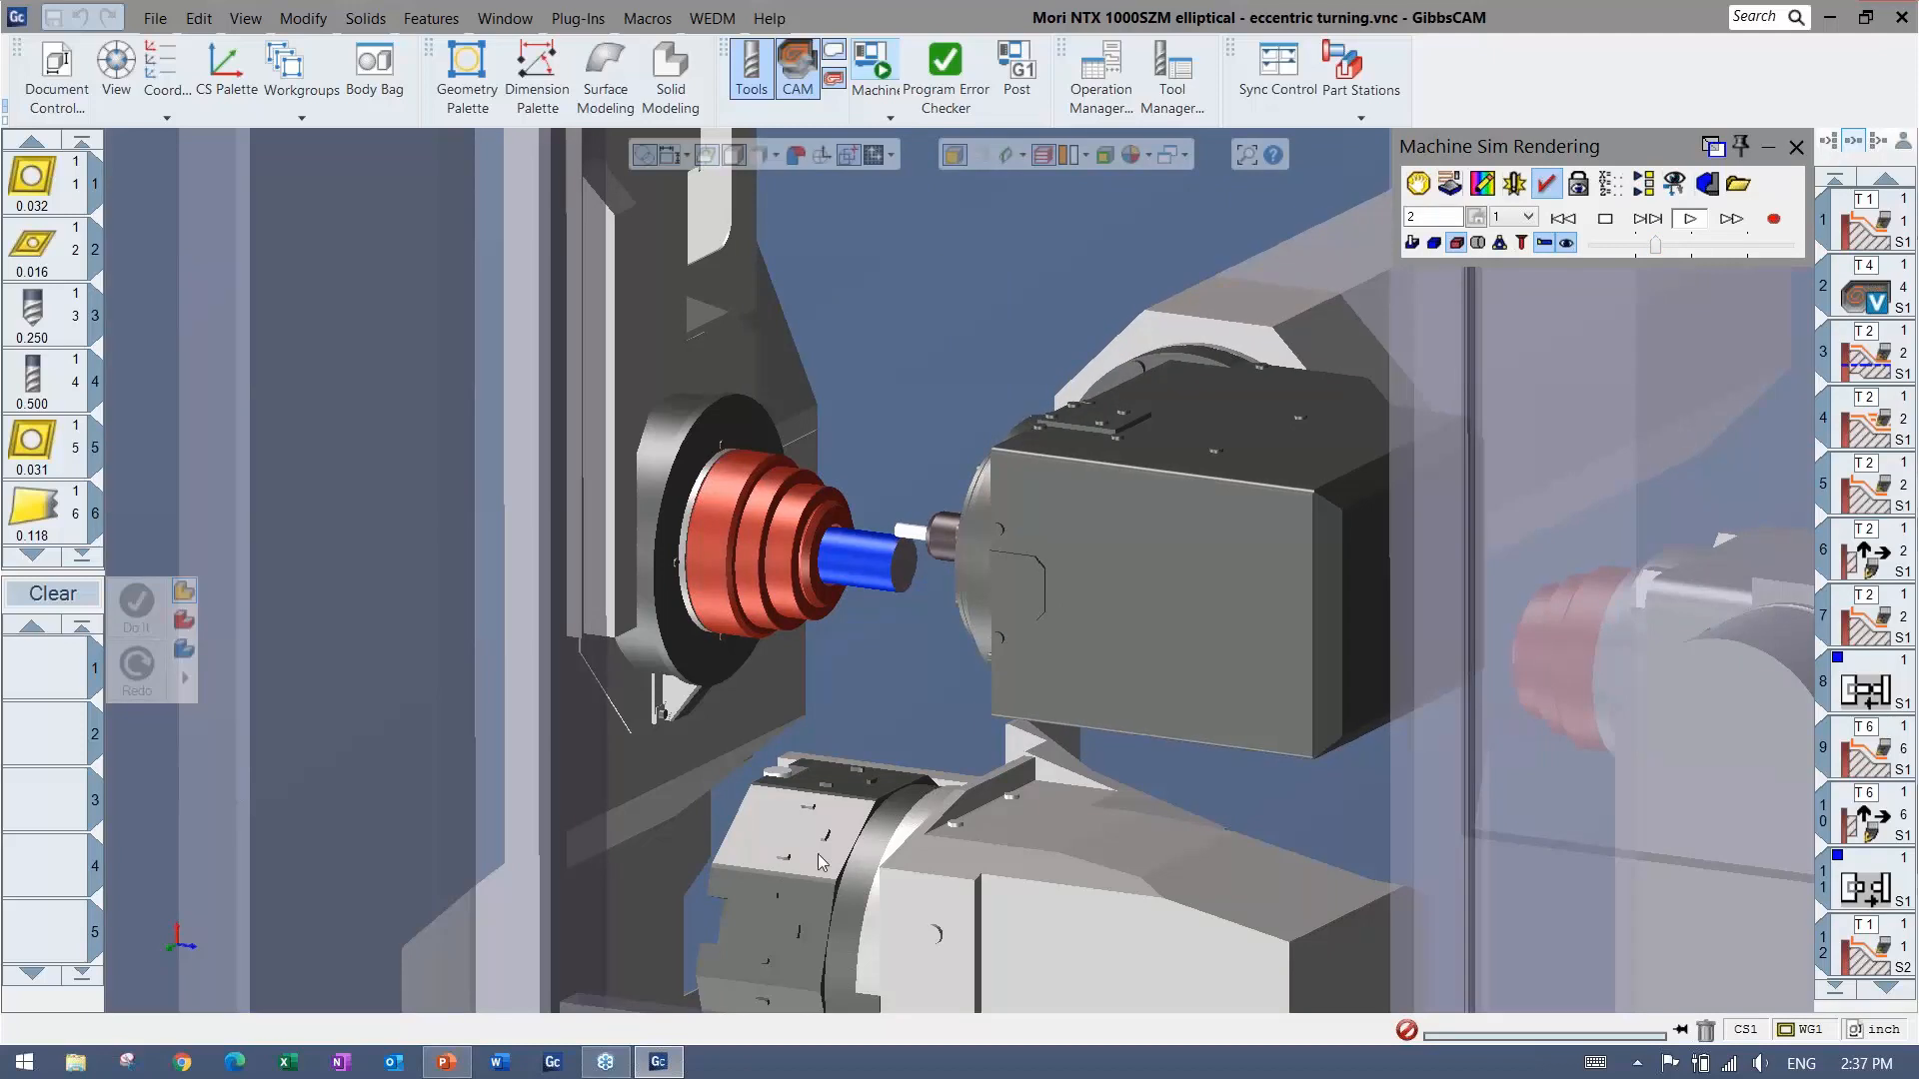
{"action": "left_click", "coordinate": [1693, 246]}
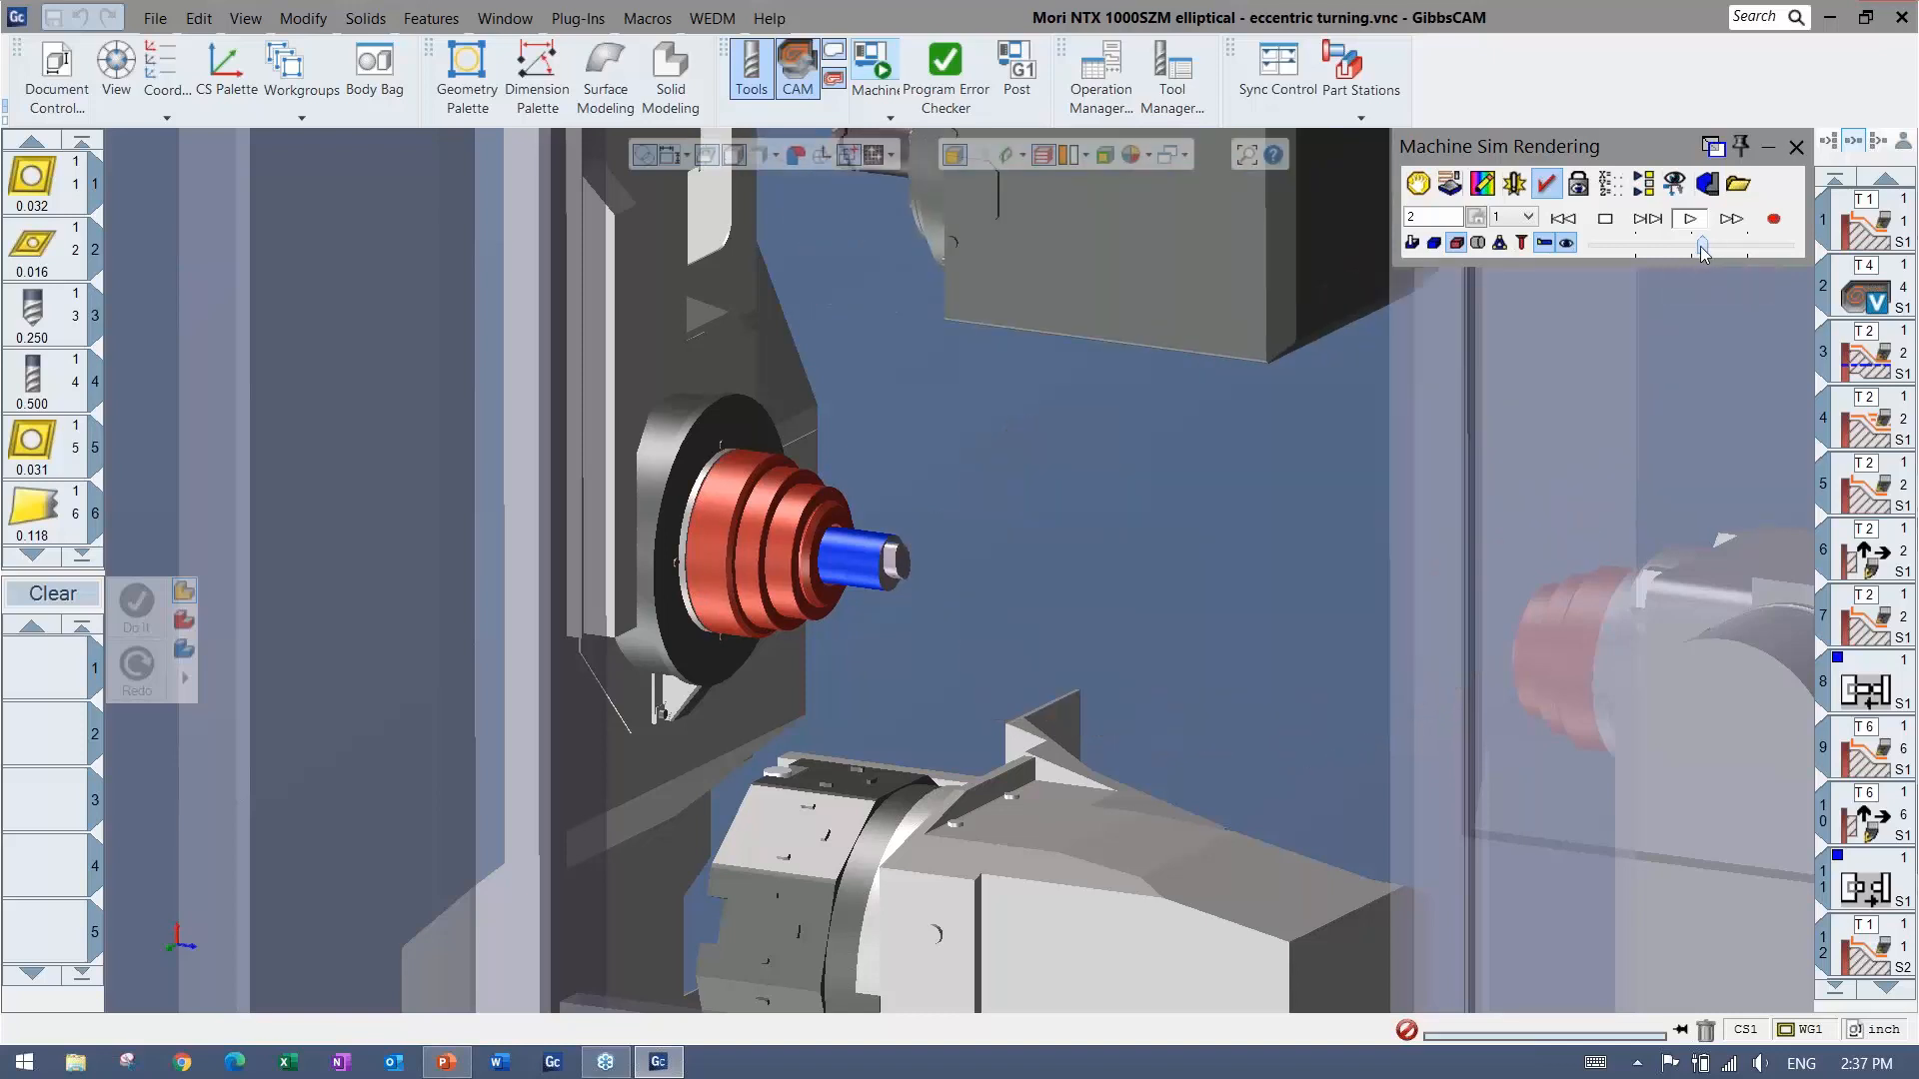
{"action": "left_click_drag", "start_coordinate": [1710, 252], "coordinate": [1709, 247]}
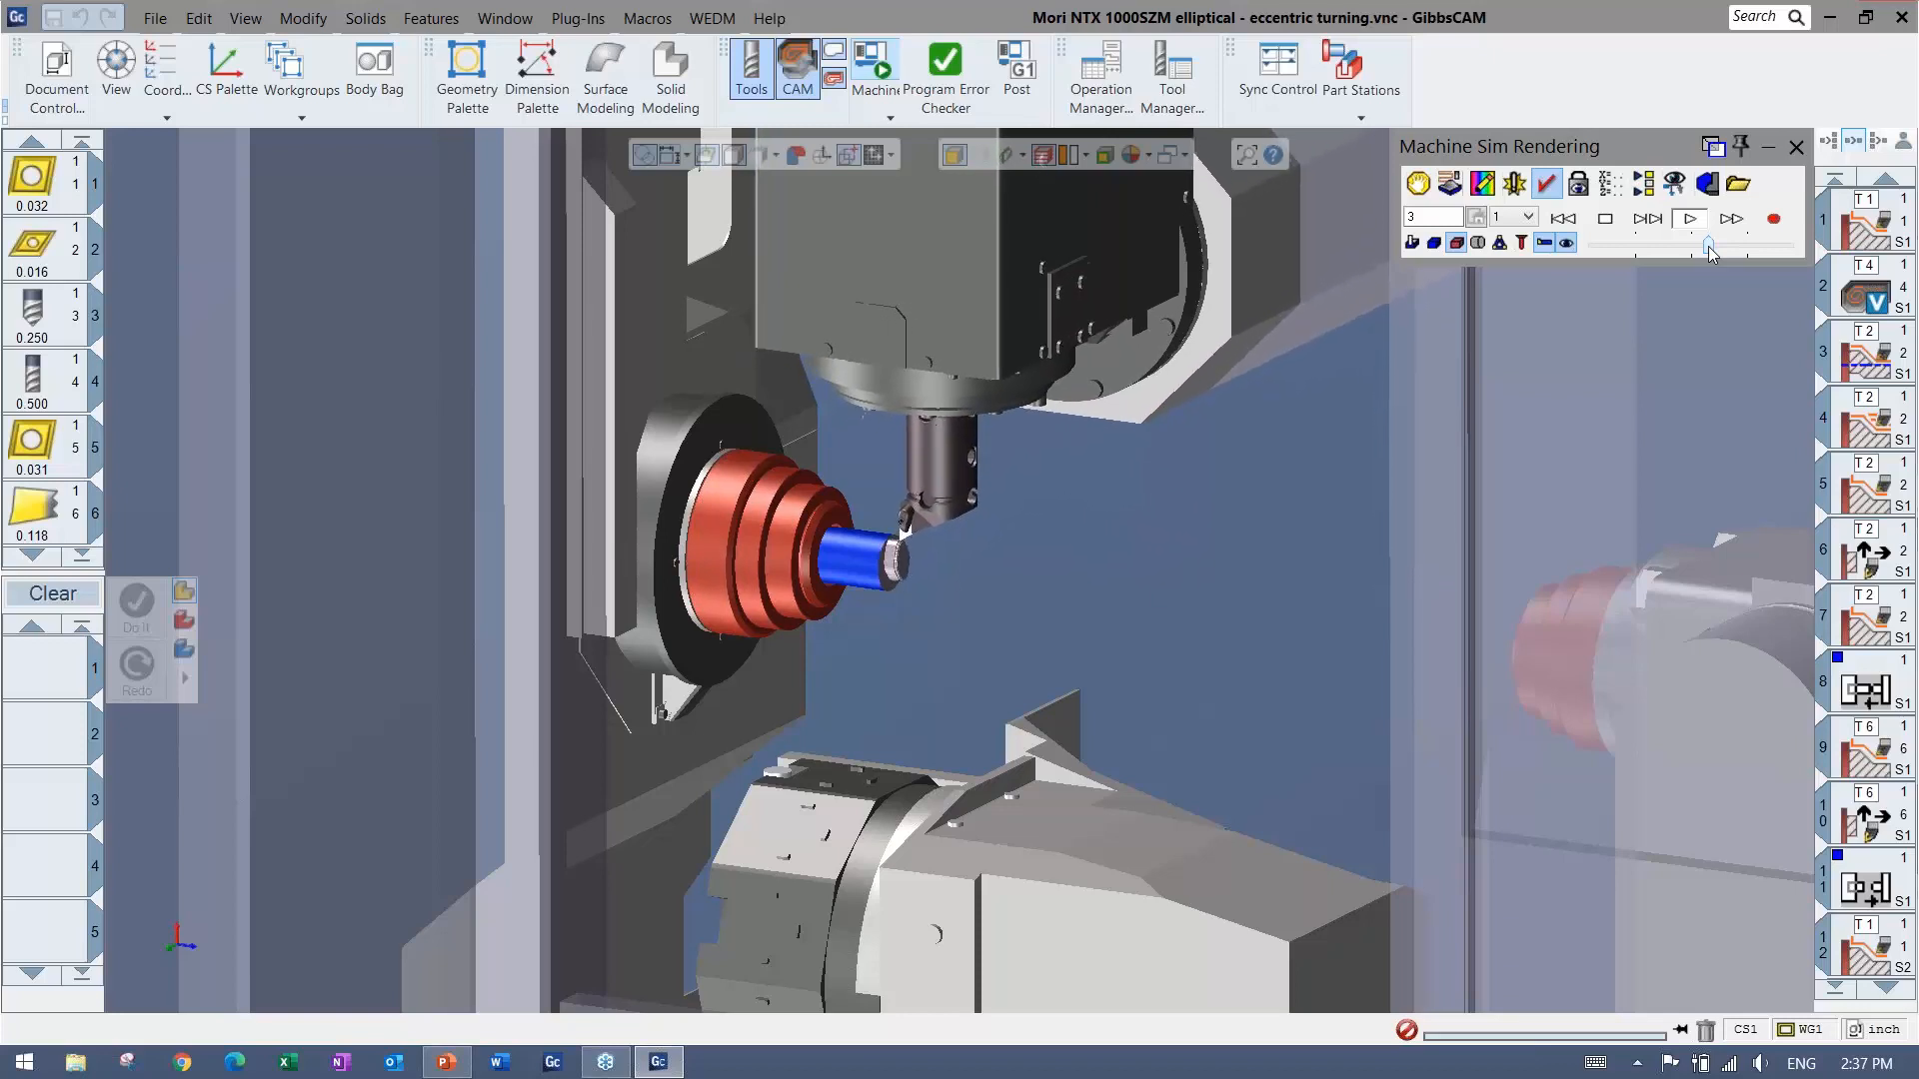
{"action": "left_click_drag", "start_coordinate": [1709, 248], "coordinate": [1768, 248]}
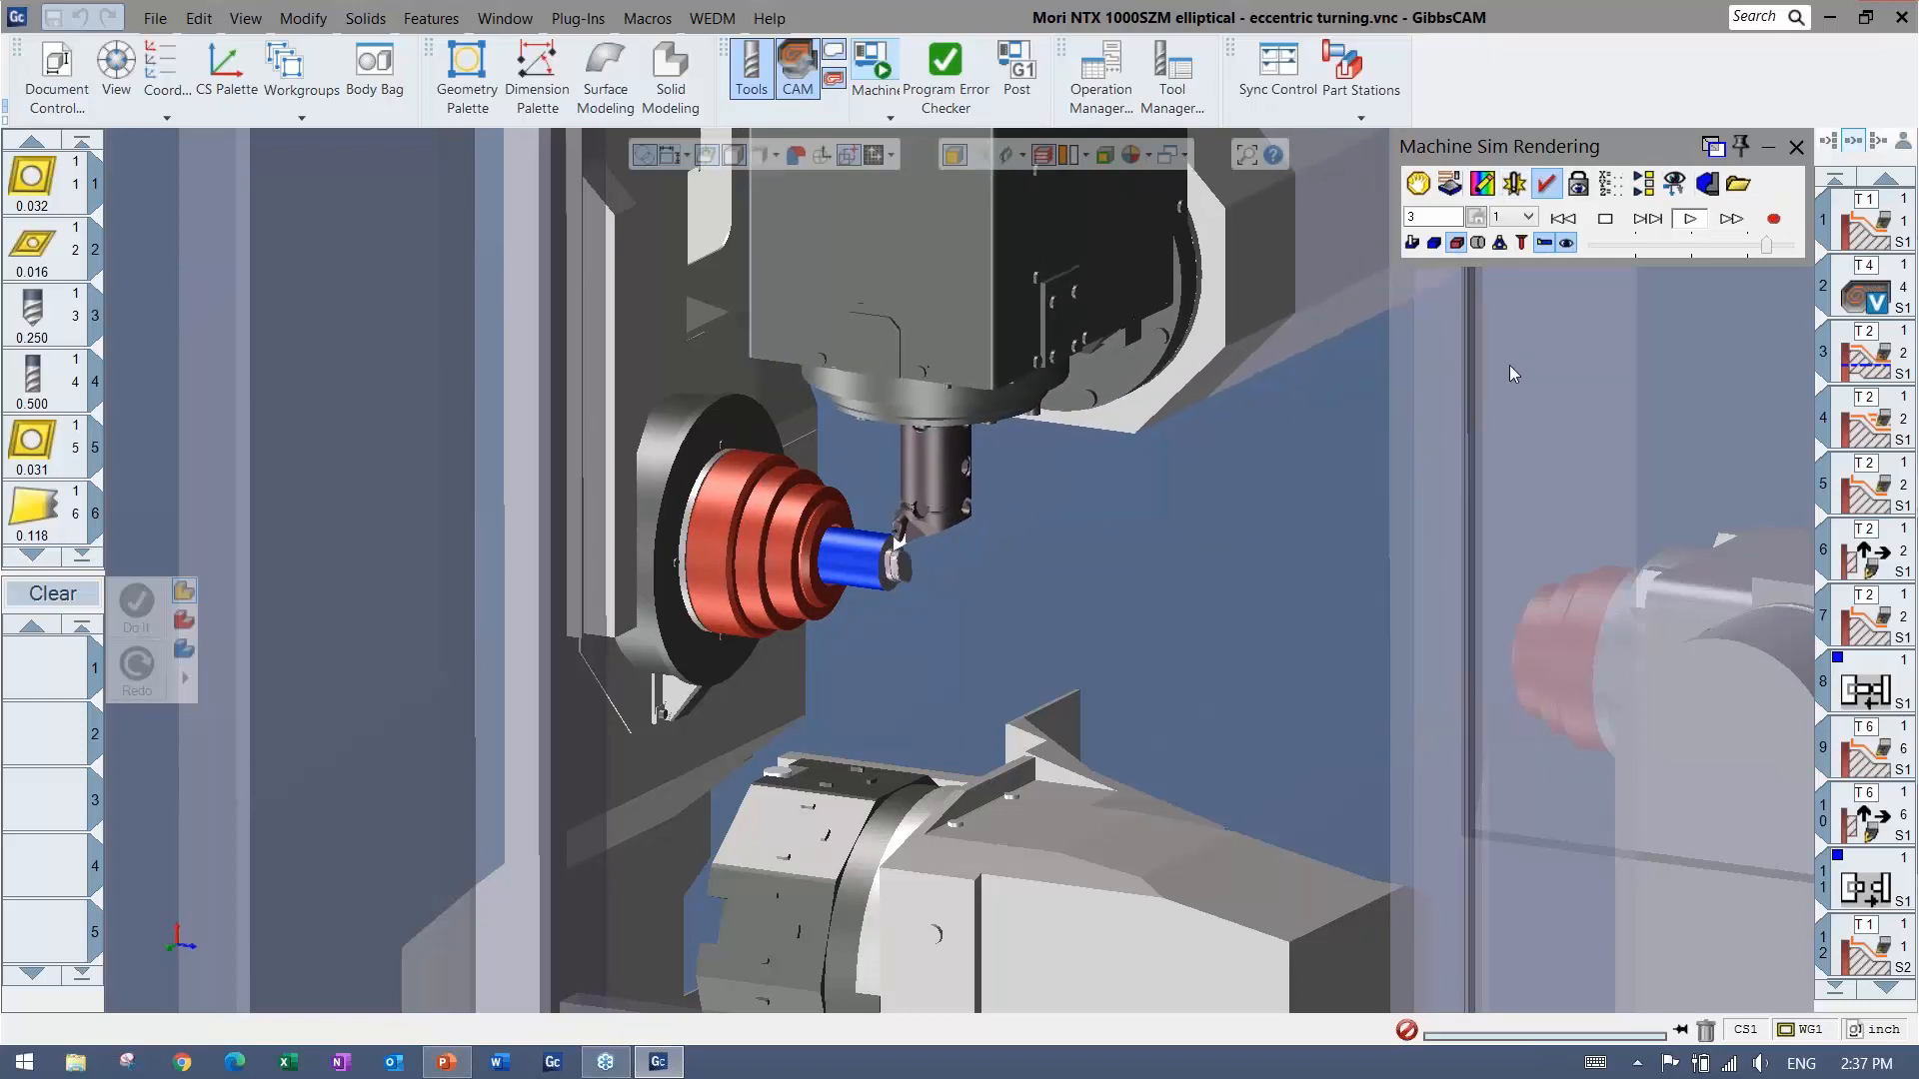
{"action": "left_click", "coordinate": [1606, 219]}
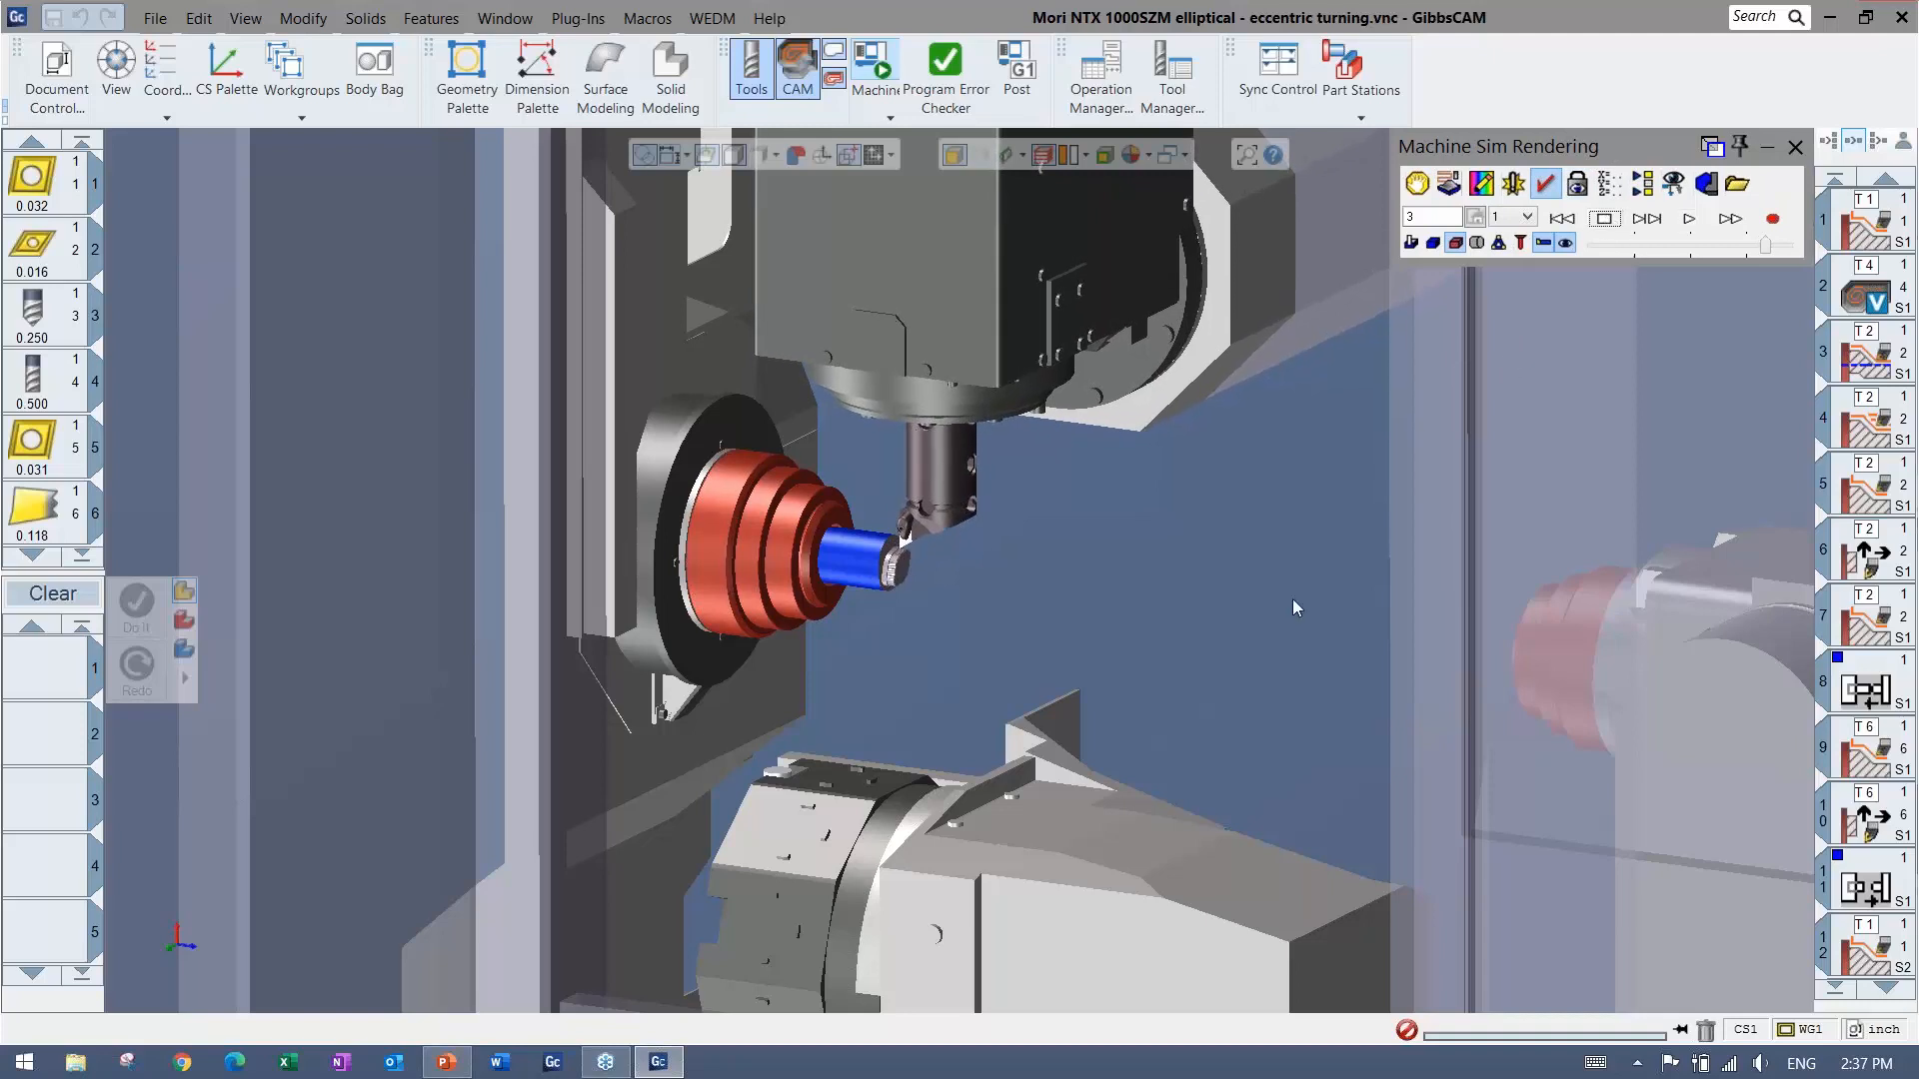
Switch to the PowerPoint webinar slides and present the Questions? slide full screen.
{"action": "left_click", "coordinate": [449, 1065]}
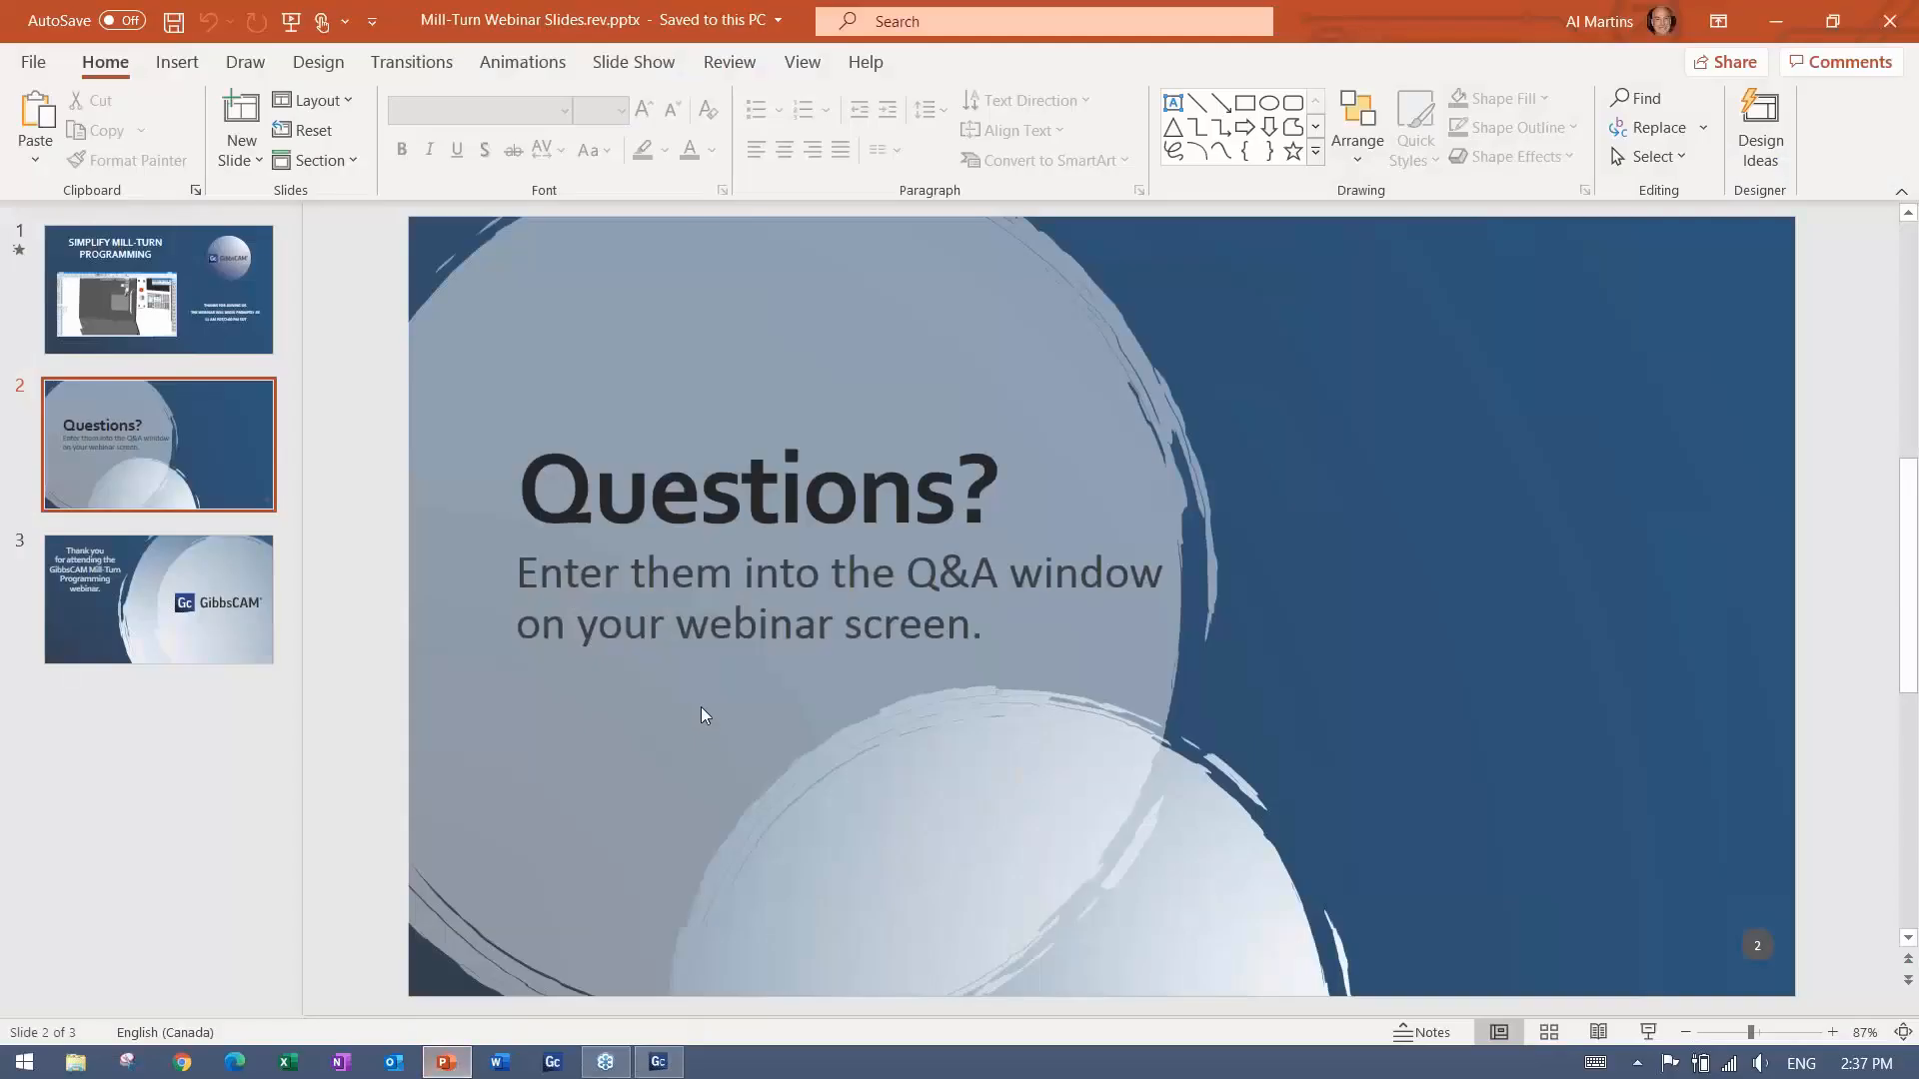
{"action": "left_click", "coordinate": [1649, 1033]}
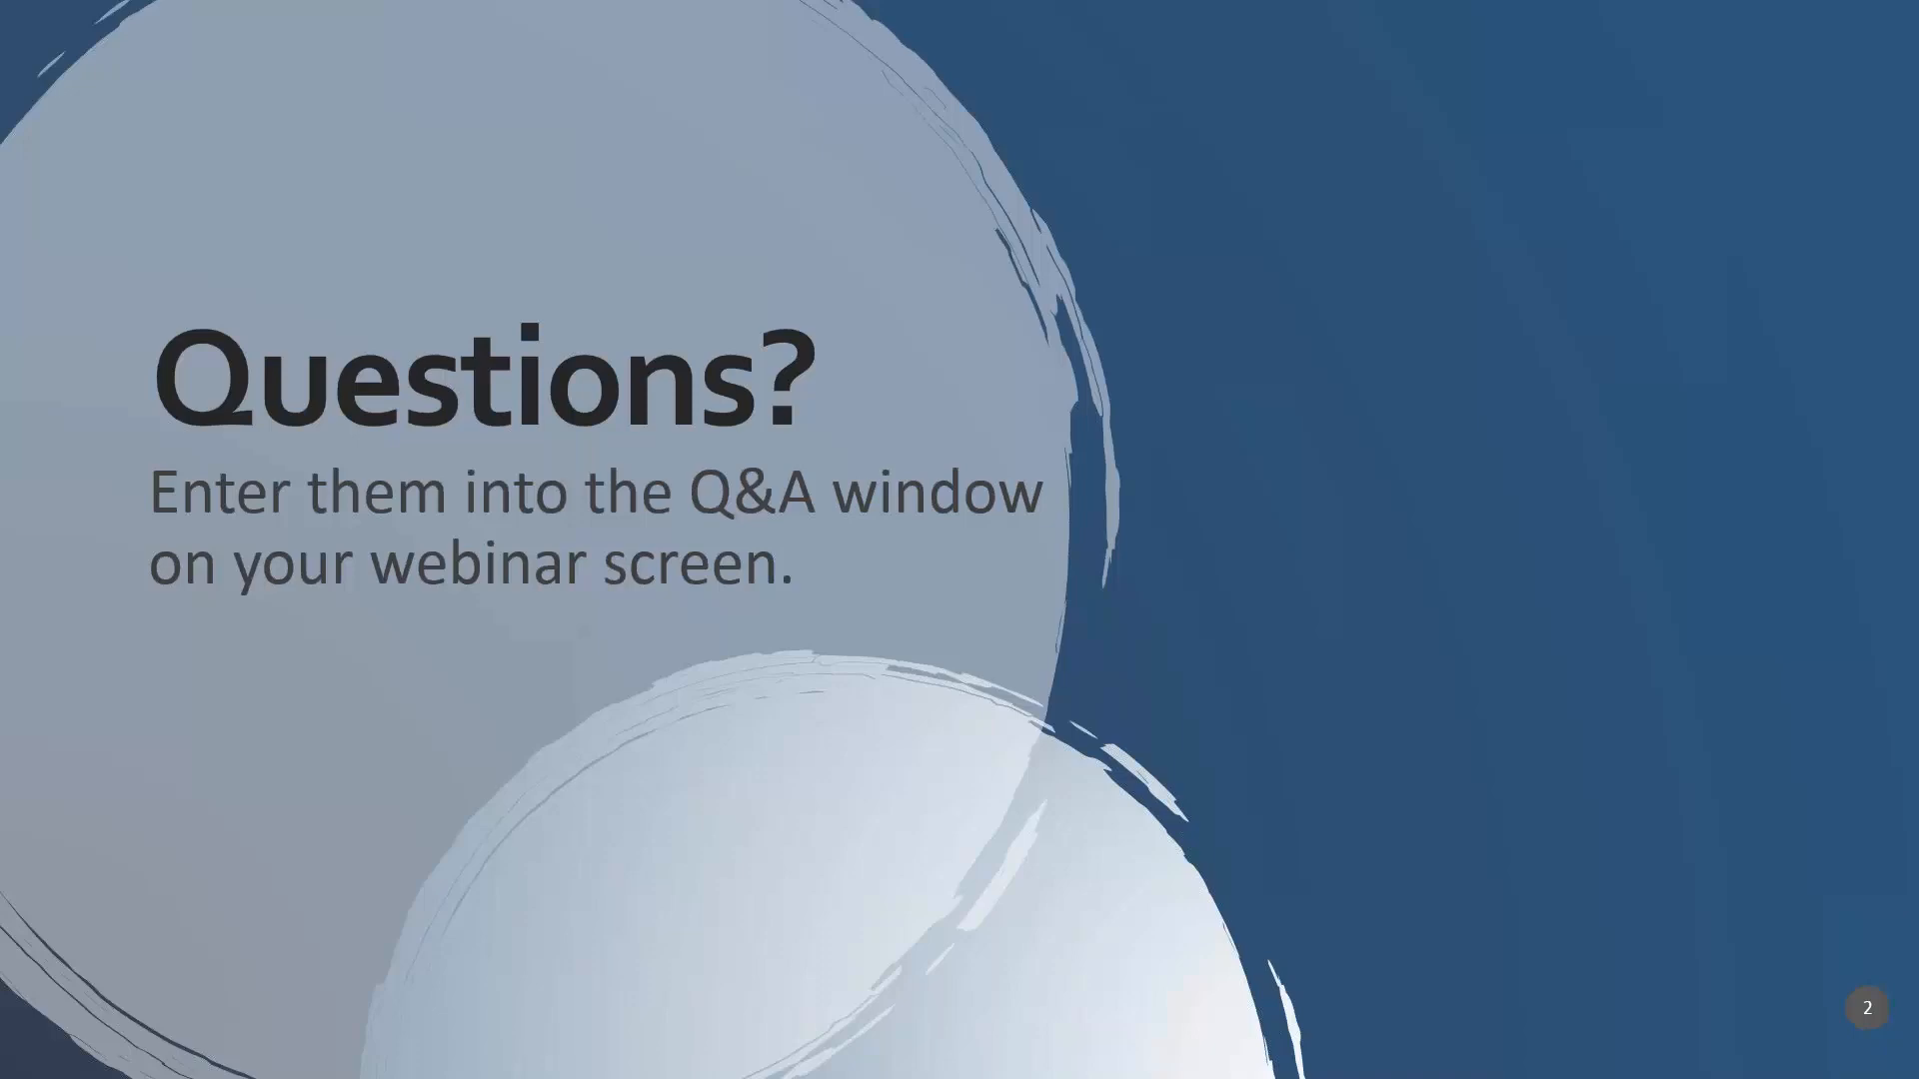
{"action": "left_click", "coordinate": [1902, 80]}
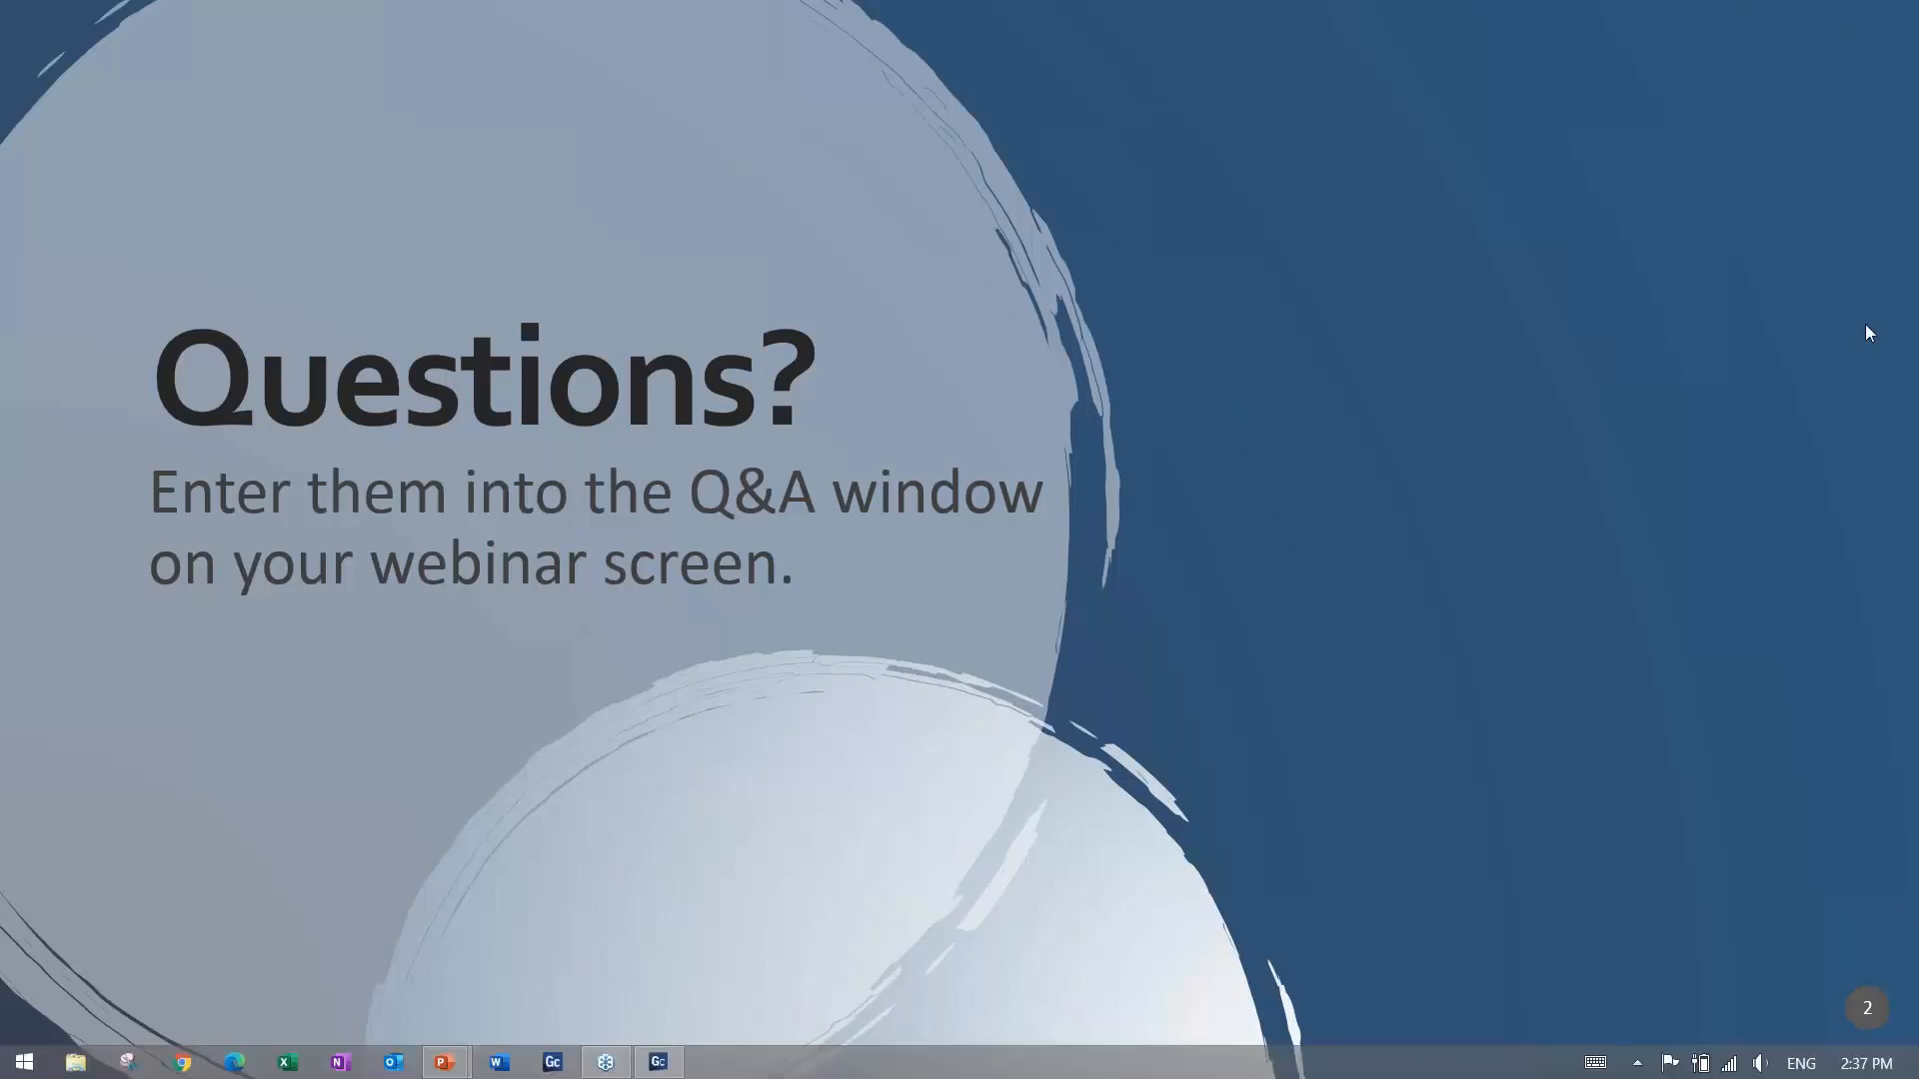